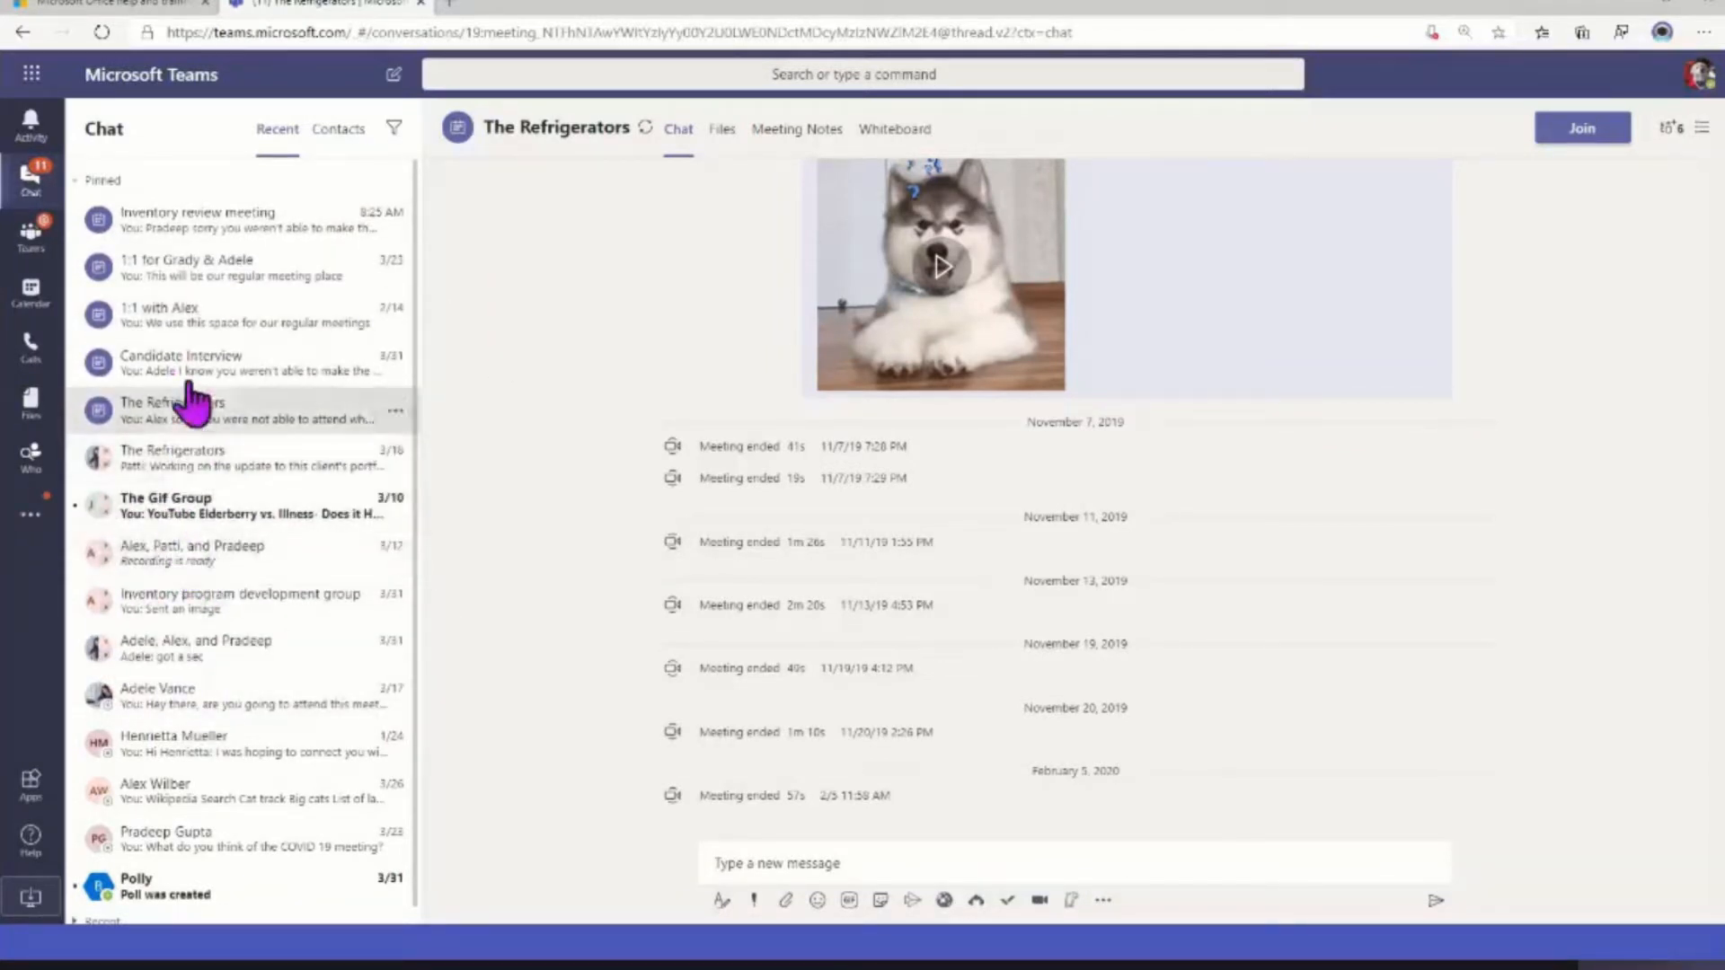
Unpin the Inventory review meeting and Candidate Interview chats from the pinned chats
{"action": "left_click", "coordinate": [401, 236]}
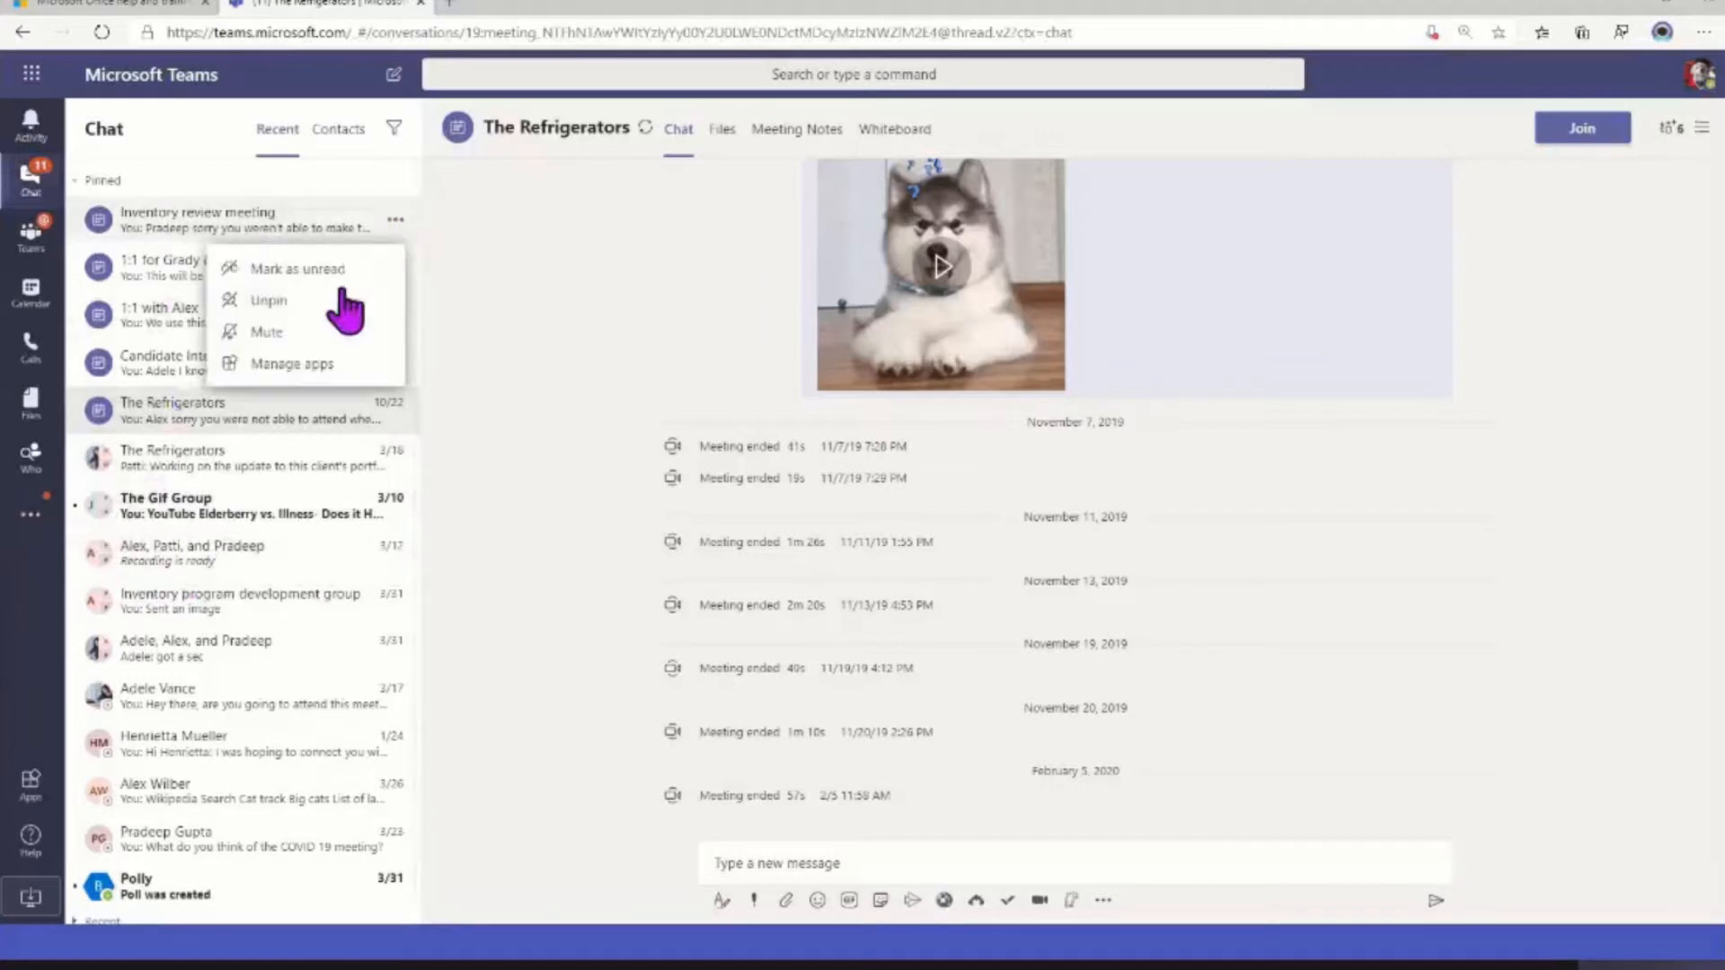
{"action": "left_click", "coordinate": [385, 289]}
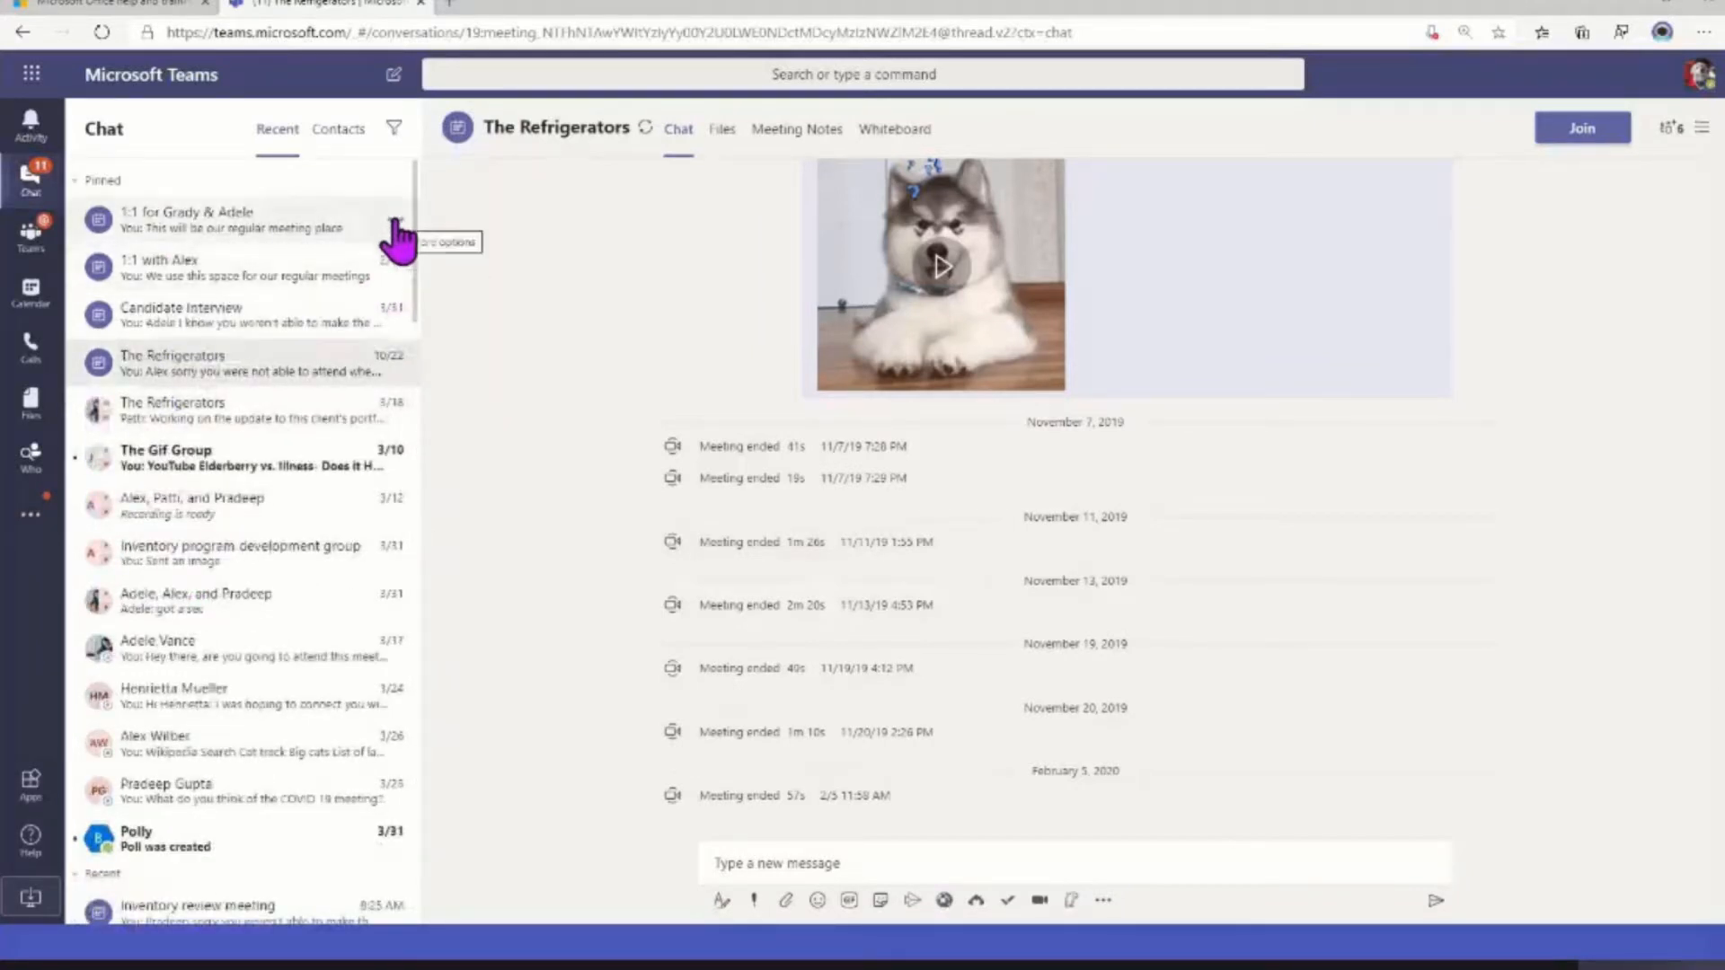
{"action": "left_click", "coordinate": [393, 316]}
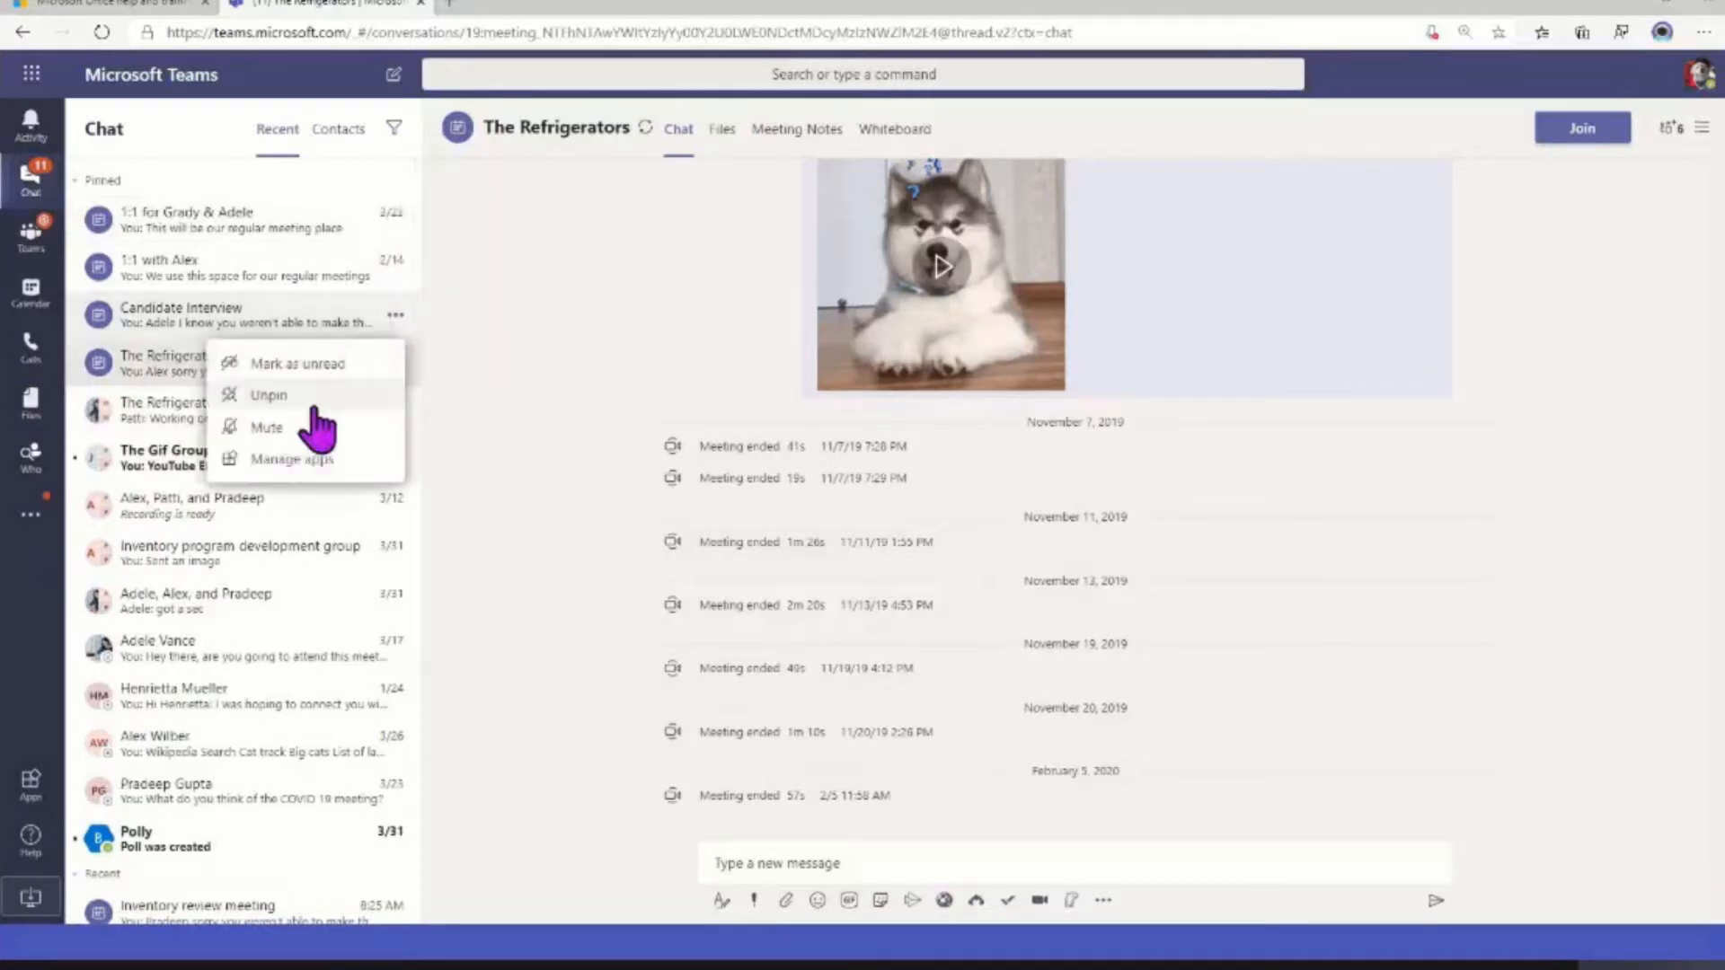
{"action": "left_click", "coordinate": [310, 396]}
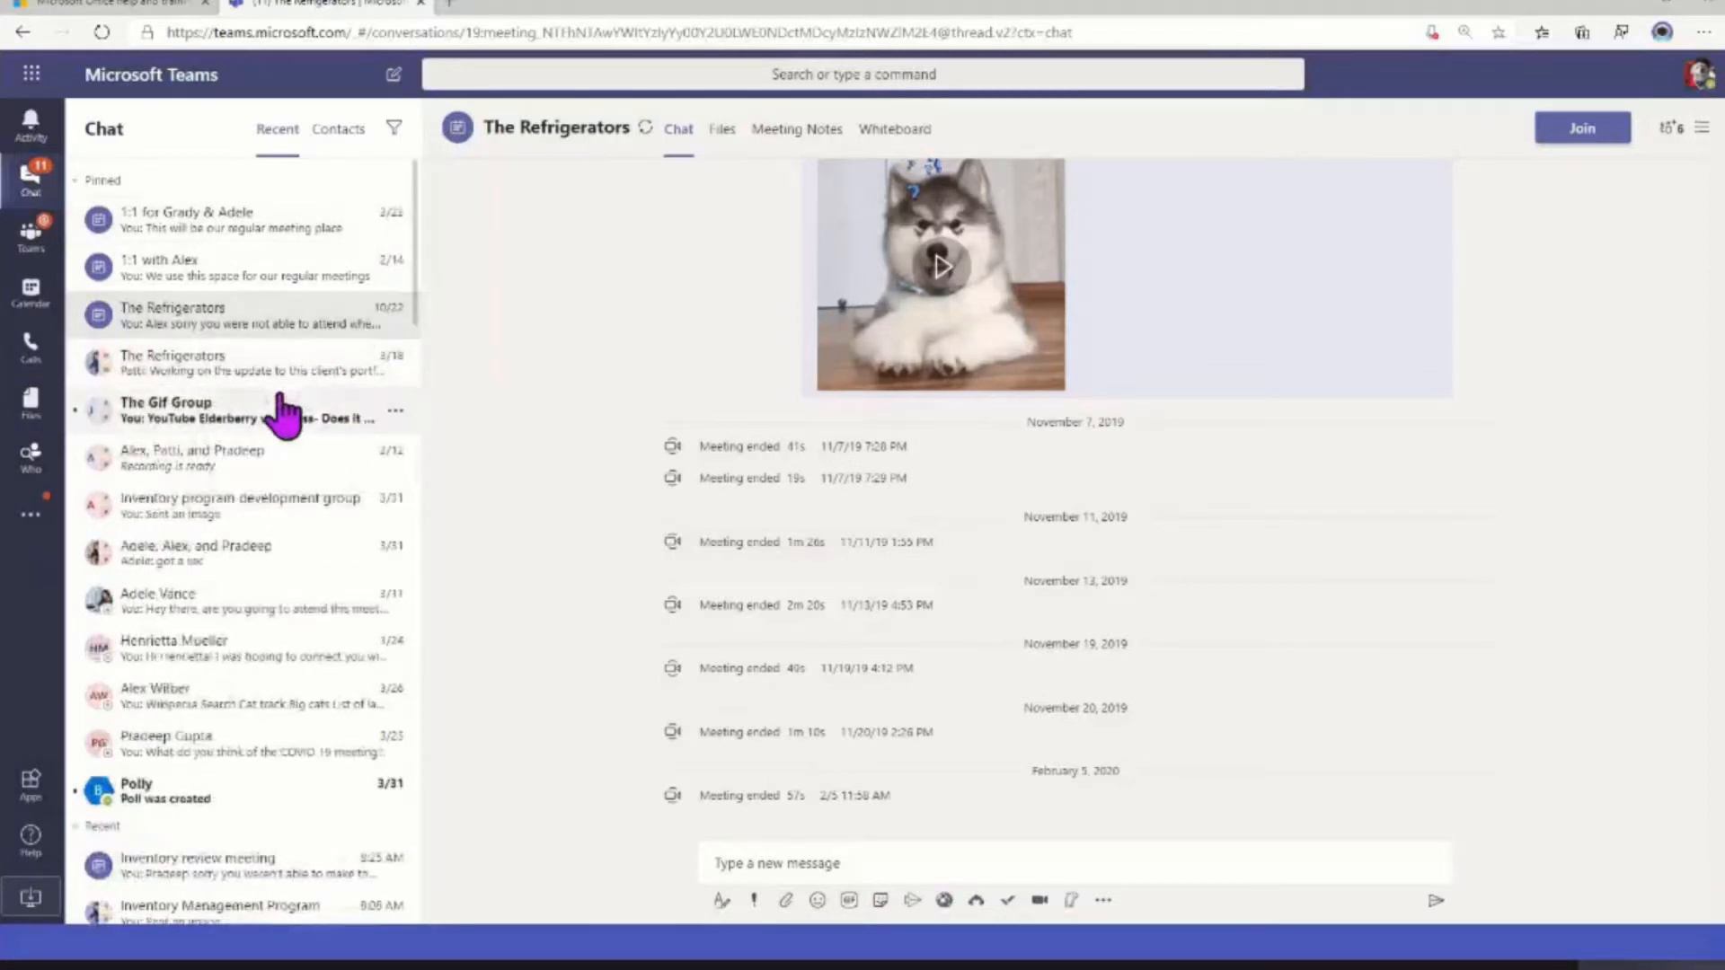
Look through the recent chats, including the older conversations, for meeting and group chats that clutter the list
{"action": "scroll", "coordinate": [240, 611], "scroll_direction": "down", "scroll_amount": 8}
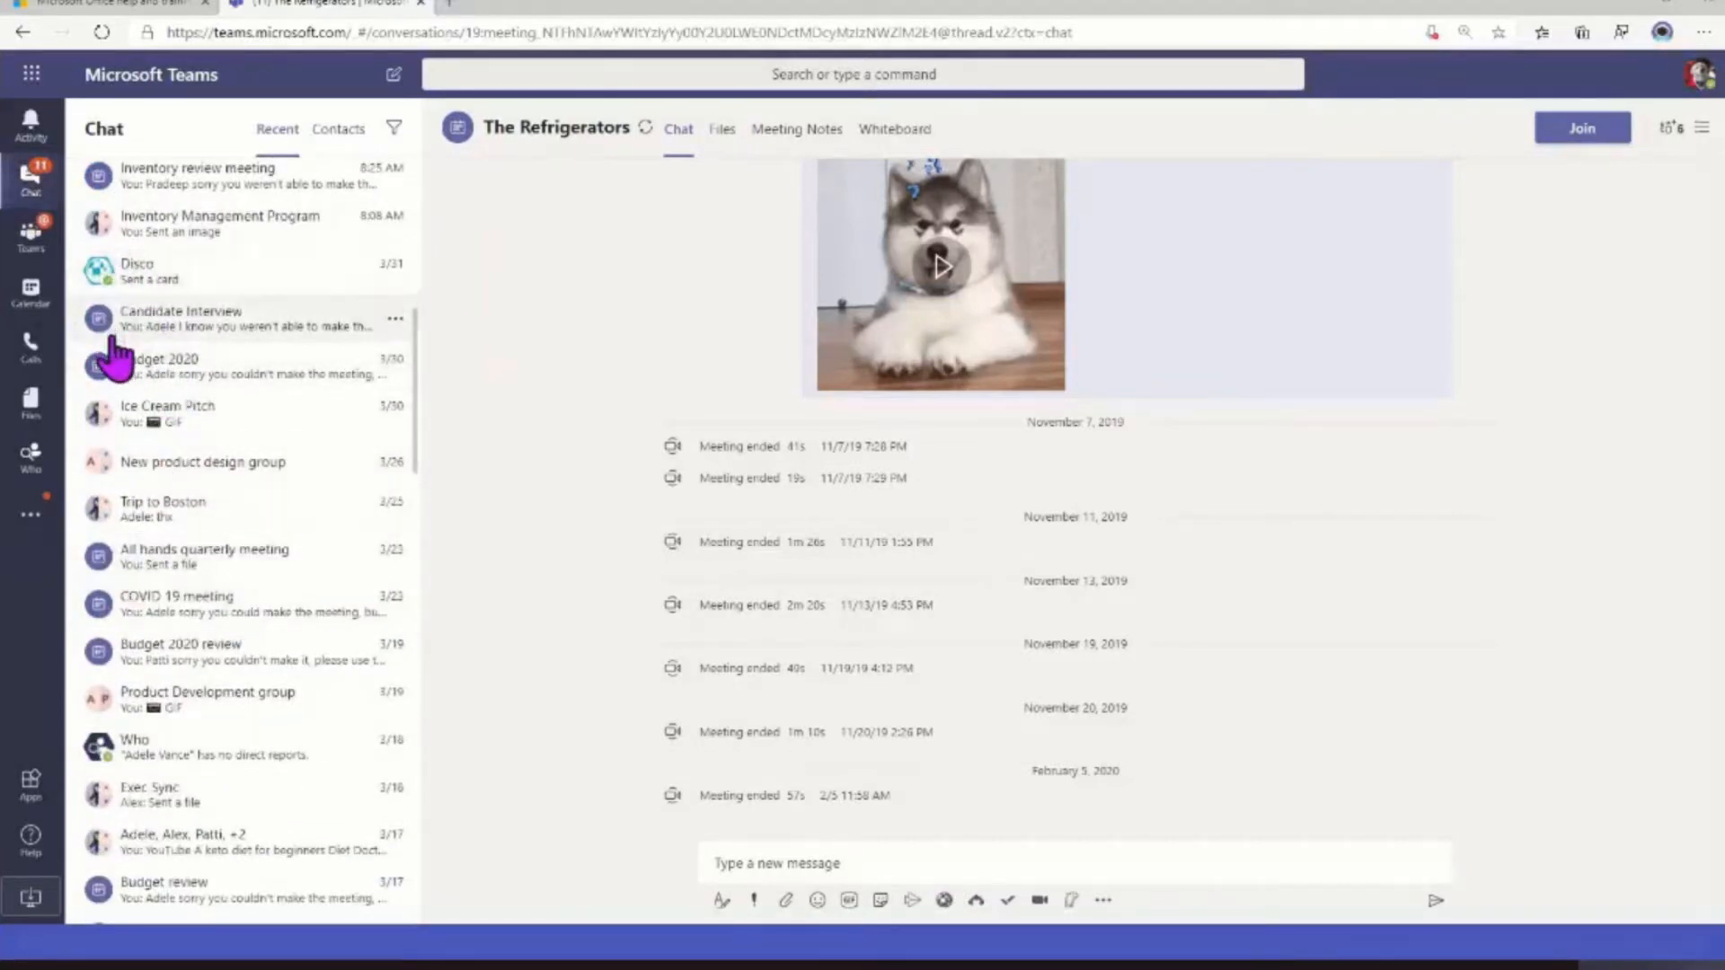
{"action": "scroll", "coordinate": [114, 355], "scroll_direction": "up", "scroll_amount": 2}
{"action": "scroll", "coordinate": [181, 386], "scroll_direction": "down", "scroll_amount": 6}
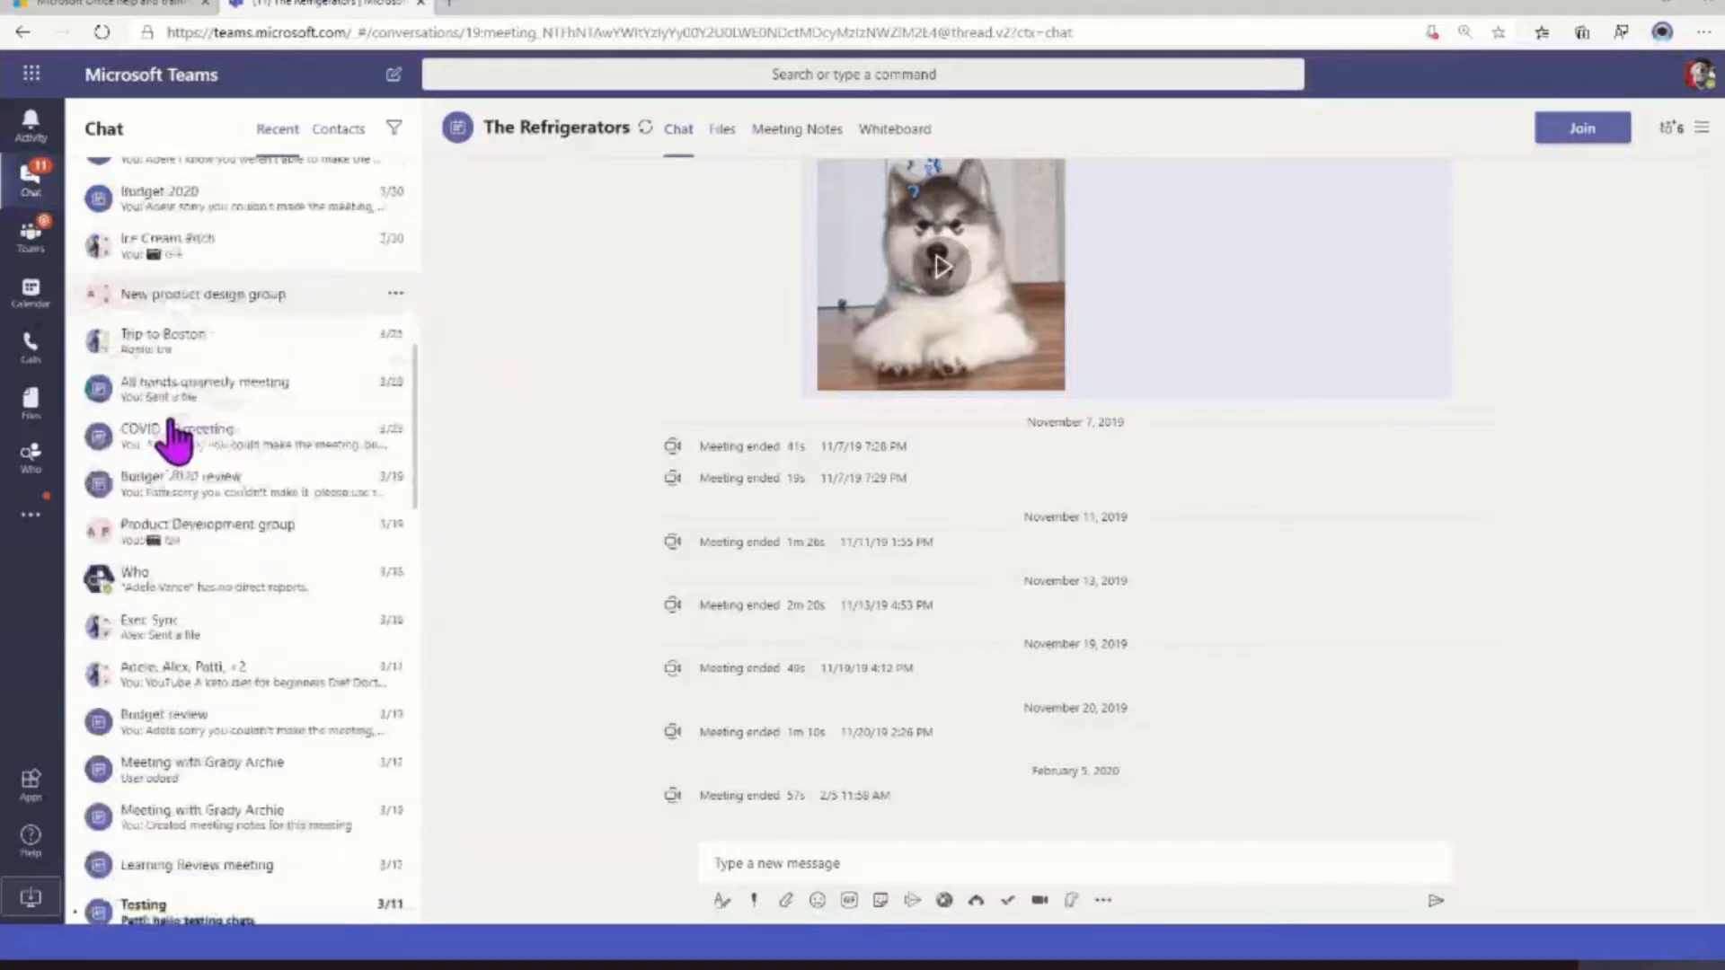
{"action": "scroll", "coordinate": [170, 243], "scroll_direction": "up", "scroll_amount": 4}
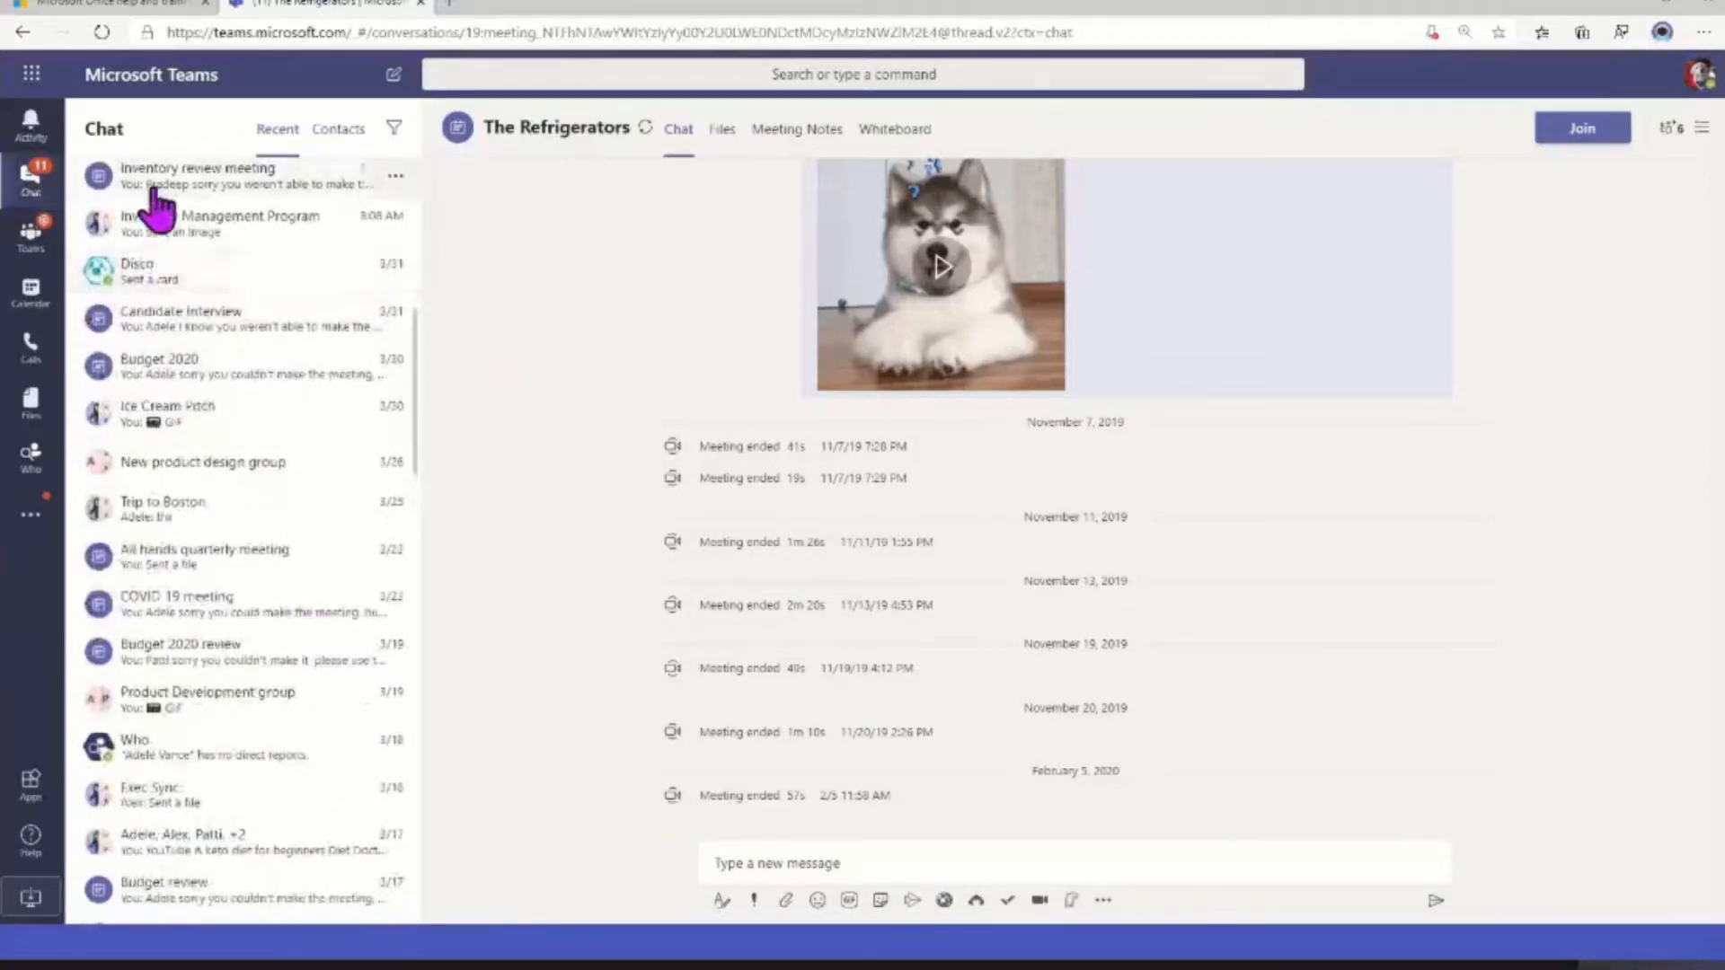
{"action": "scroll", "coordinate": [157, 274], "scroll_direction": "up", "scroll_amount": 2}
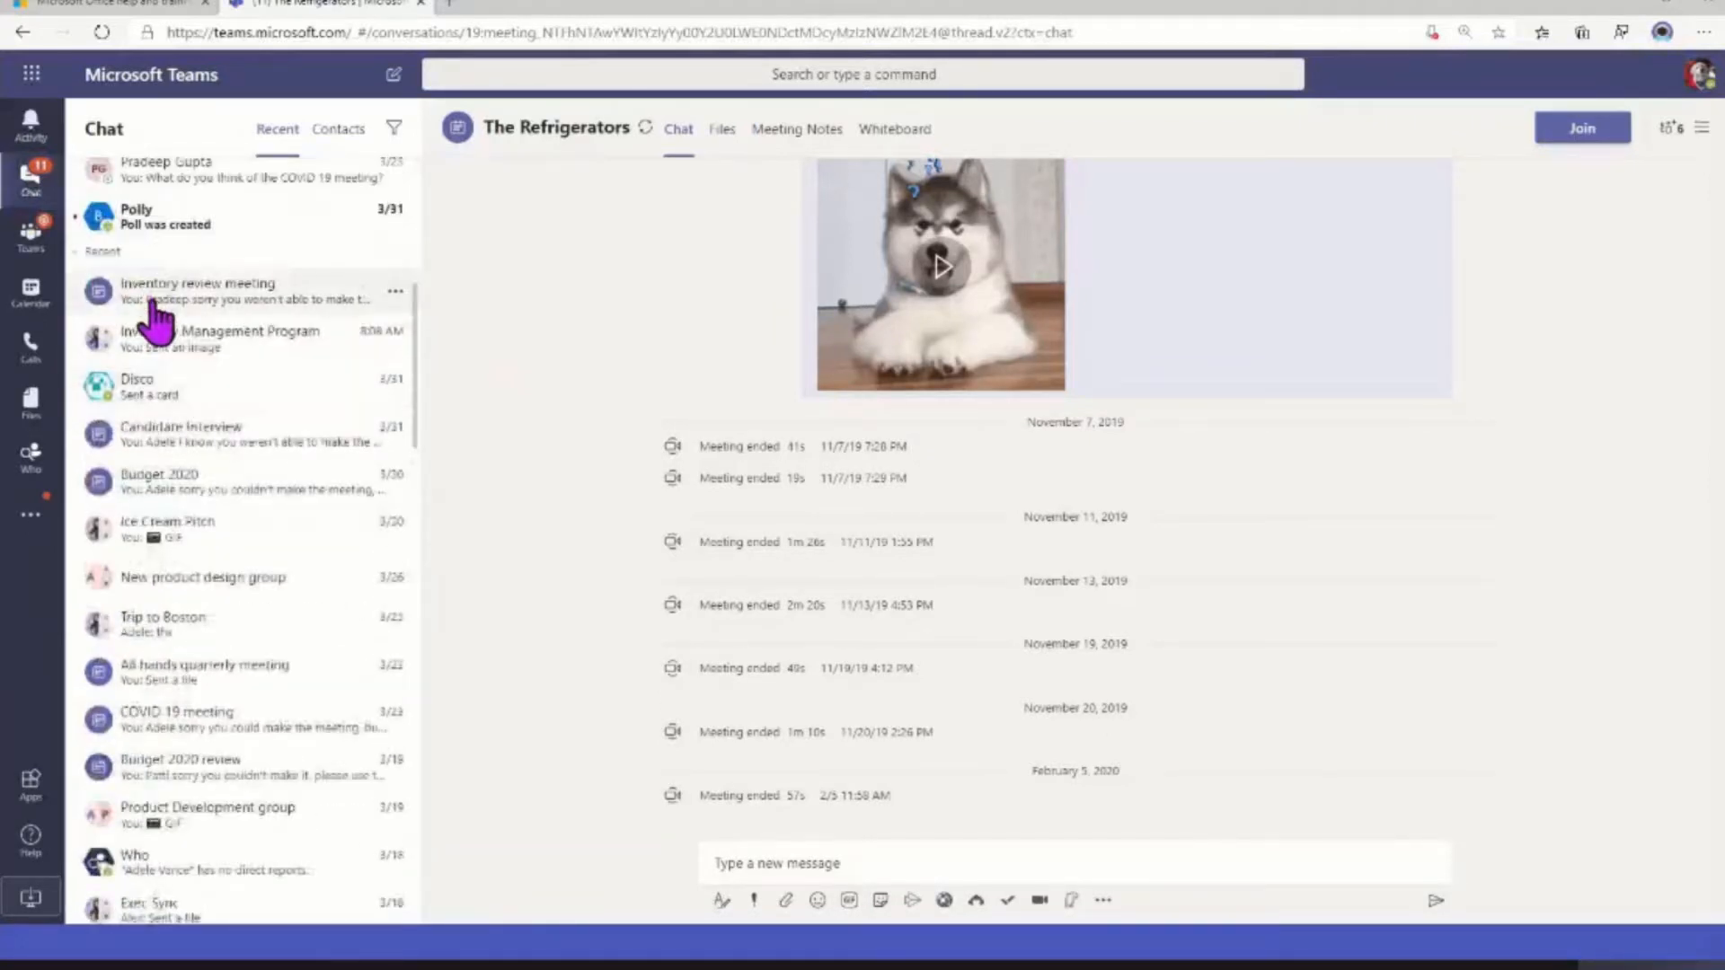
{"action": "scroll", "coordinate": [180, 594], "scroll_direction": "down", "scroll_amount": 15}
{"action": "scroll", "coordinate": [181, 595], "scroll_direction": "down", "scroll_amount": 9}
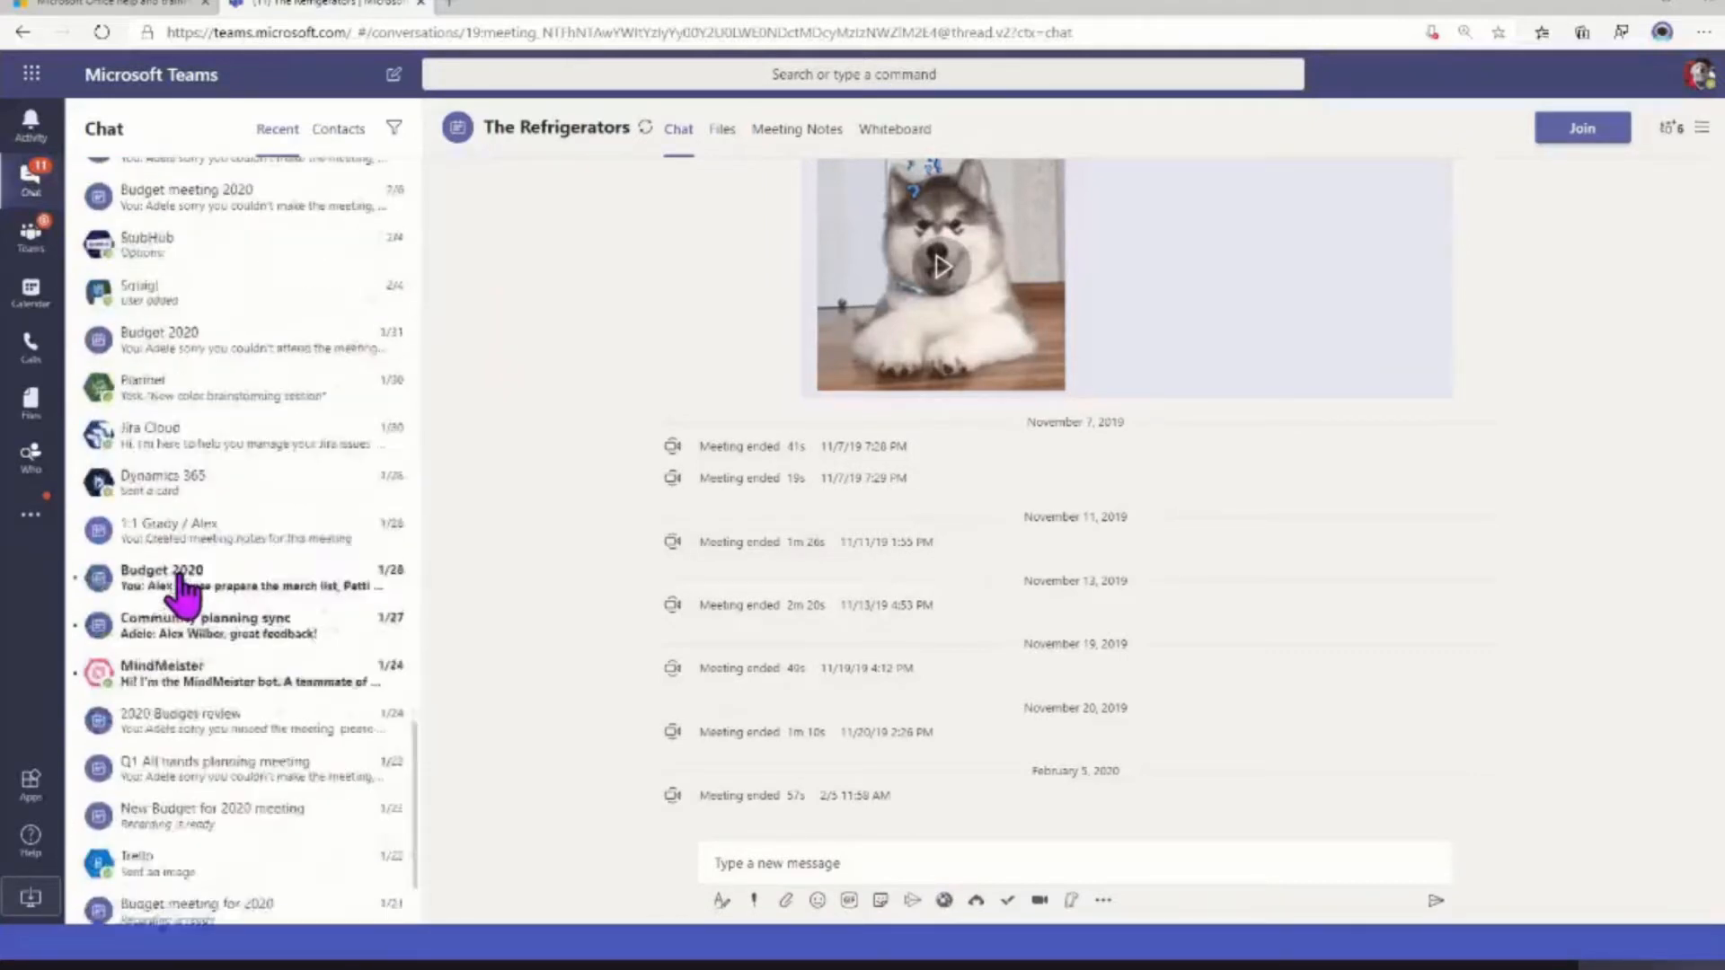
{"action": "scroll", "coordinate": [179, 595], "scroll_direction": "up", "scroll_amount": 7}
{"action": "scroll", "coordinate": [181, 594], "scroll_direction": "up", "scroll_amount": 5}
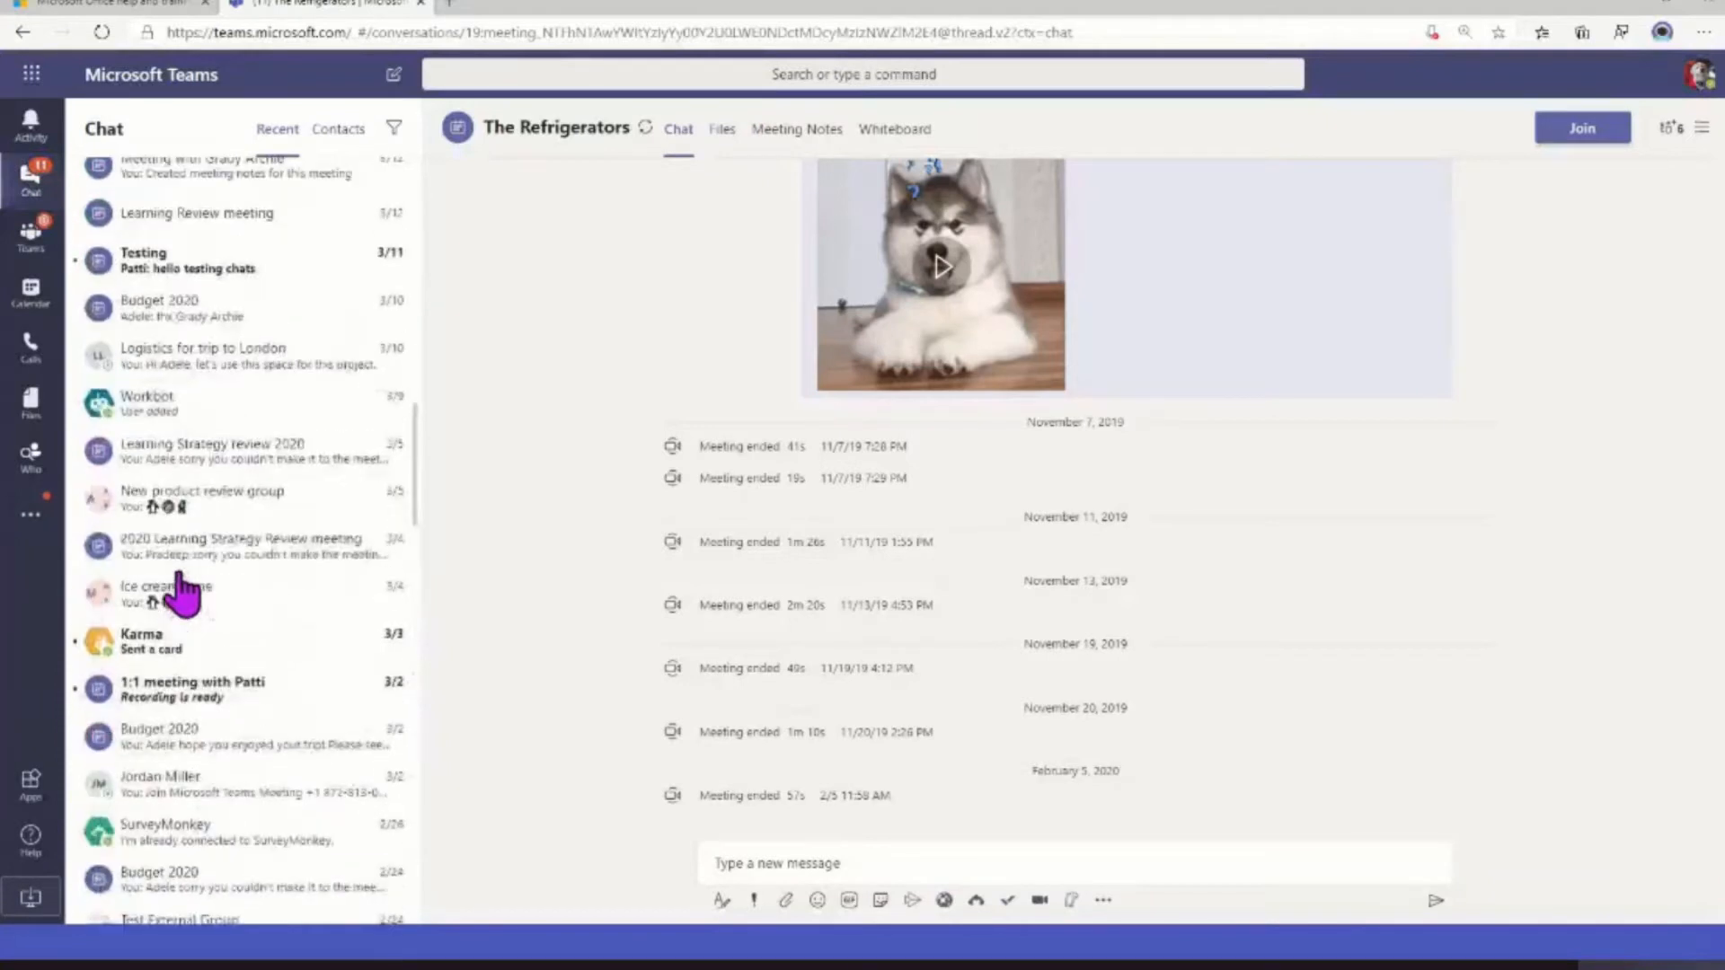
{"action": "scroll", "coordinate": [181, 595], "scroll_direction": "up", "scroll_amount": 8}
{"action": "scroll", "coordinate": [180, 594], "scroll_direction": "up", "scroll_amount": 5}
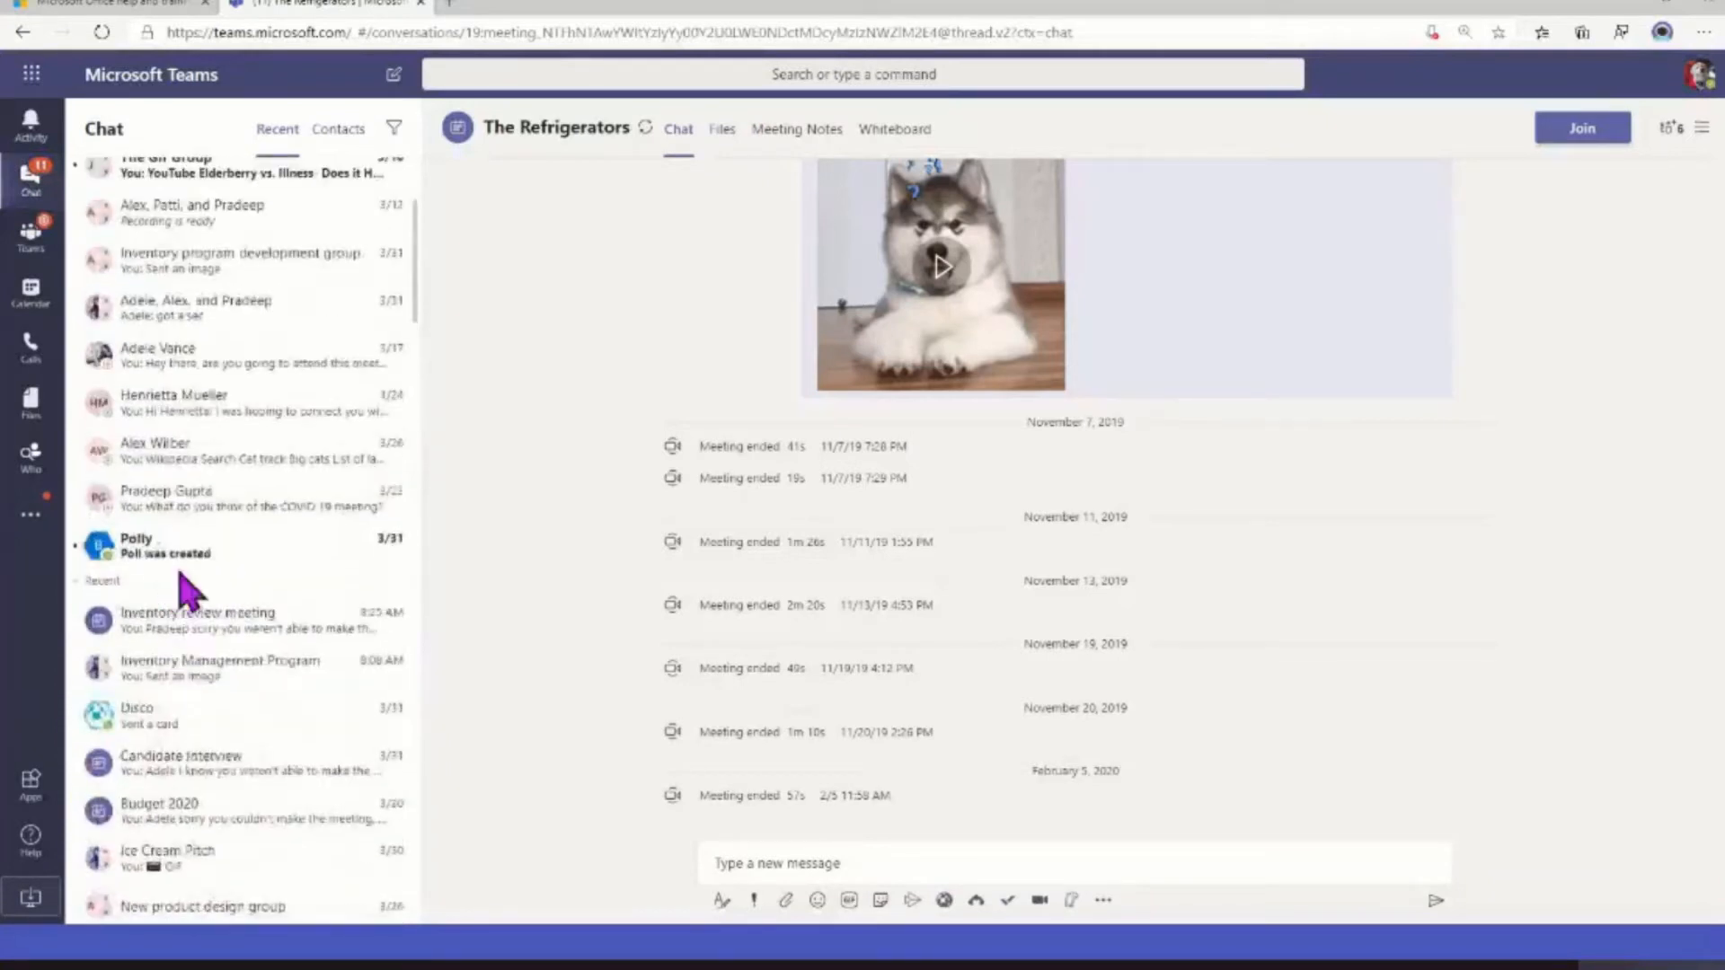
Hide the Inventory review meeting, Inventory Management Program and Candidate Interview chats from the recent chats
{"action": "scroll", "coordinate": [180, 595], "scroll_direction": "down", "scroll_amount": 2}
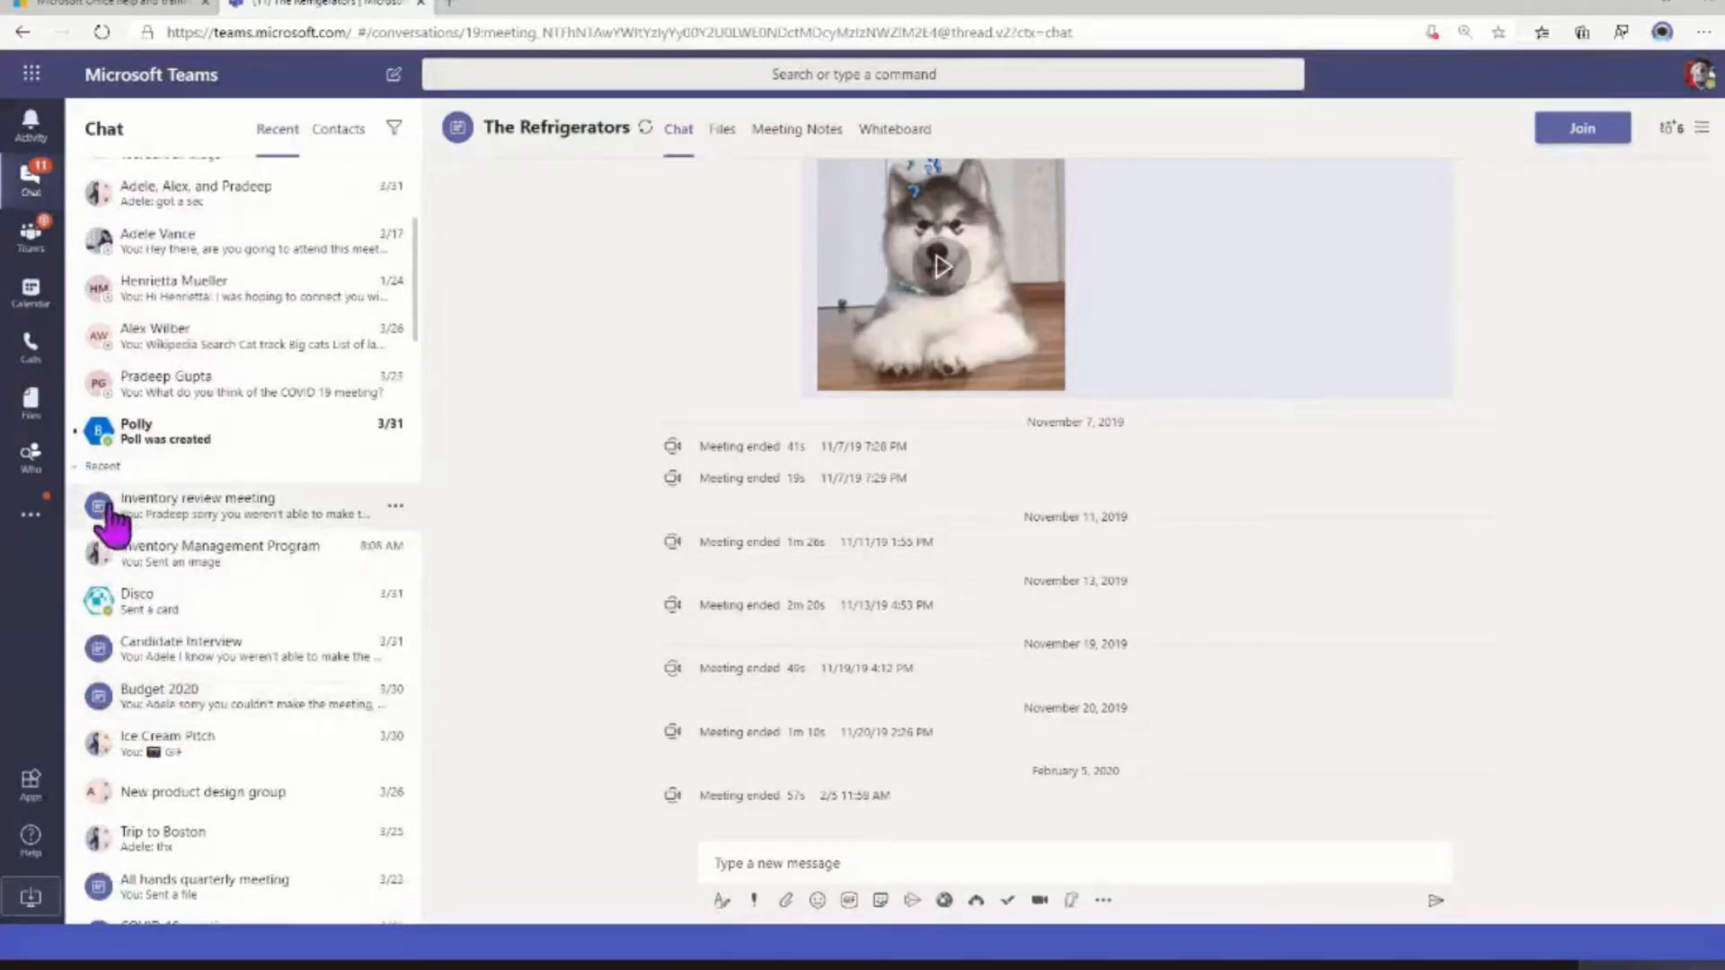
{"action": "left_click", "coordinate": [396, 506]}
{"action": "left_click", "coordinate": [232, 650]}
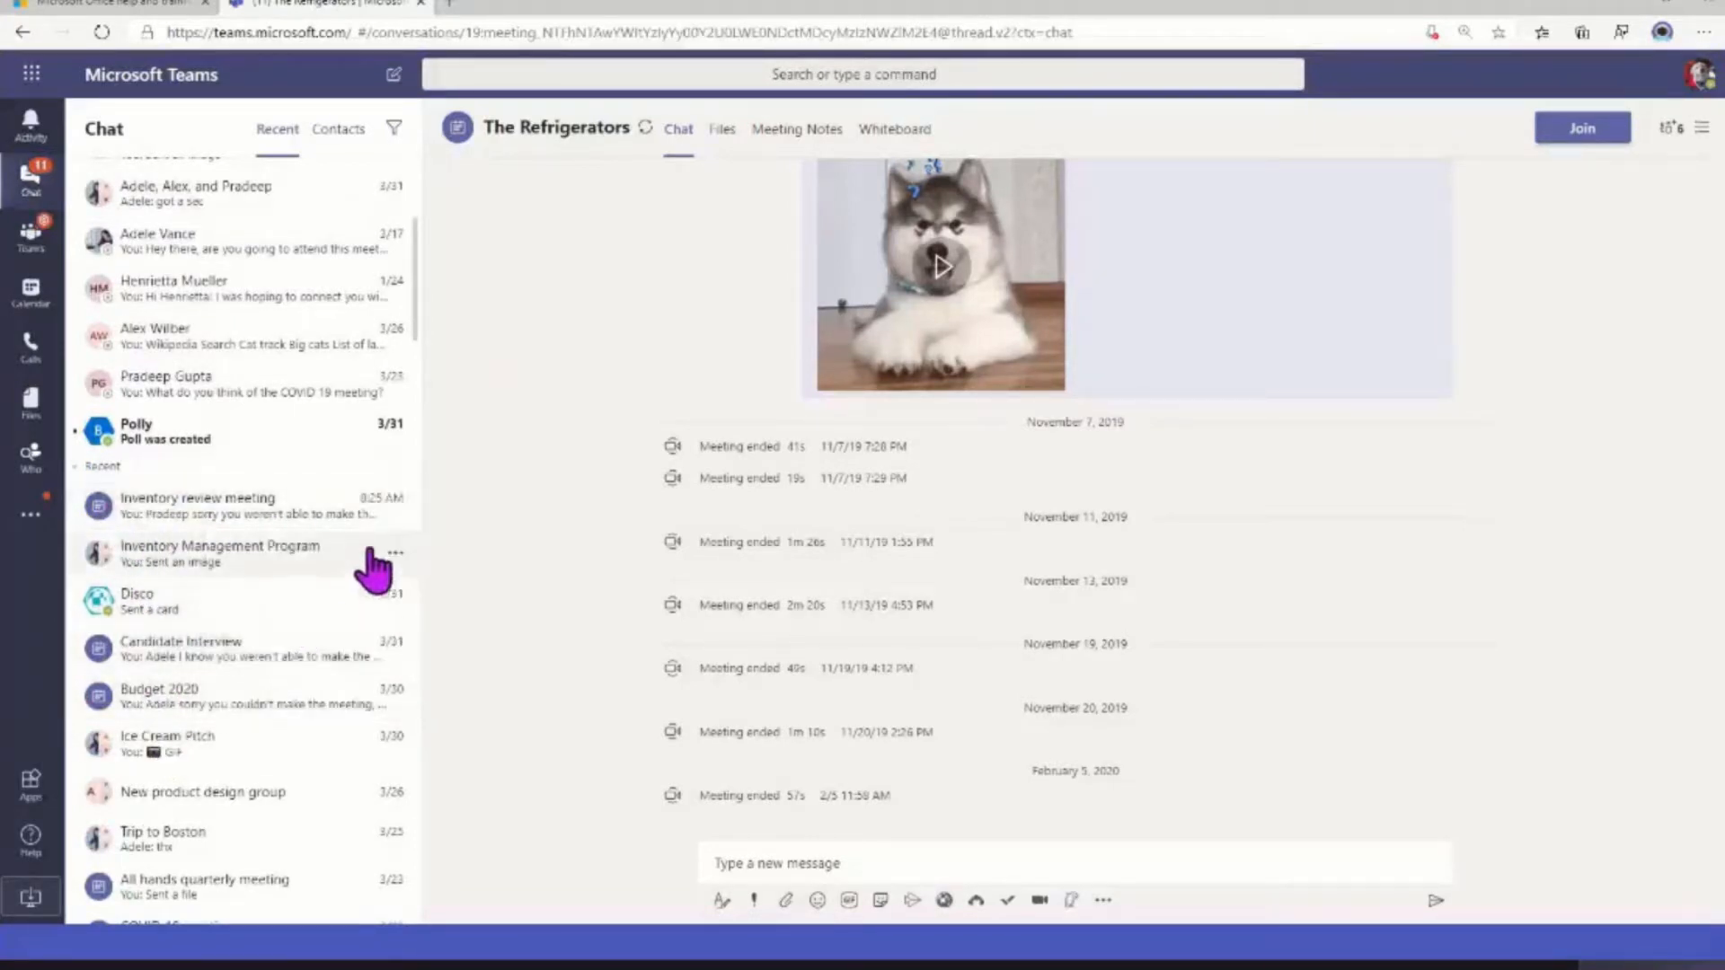
{"action": "left_click", "coordinate": [395, 507]}
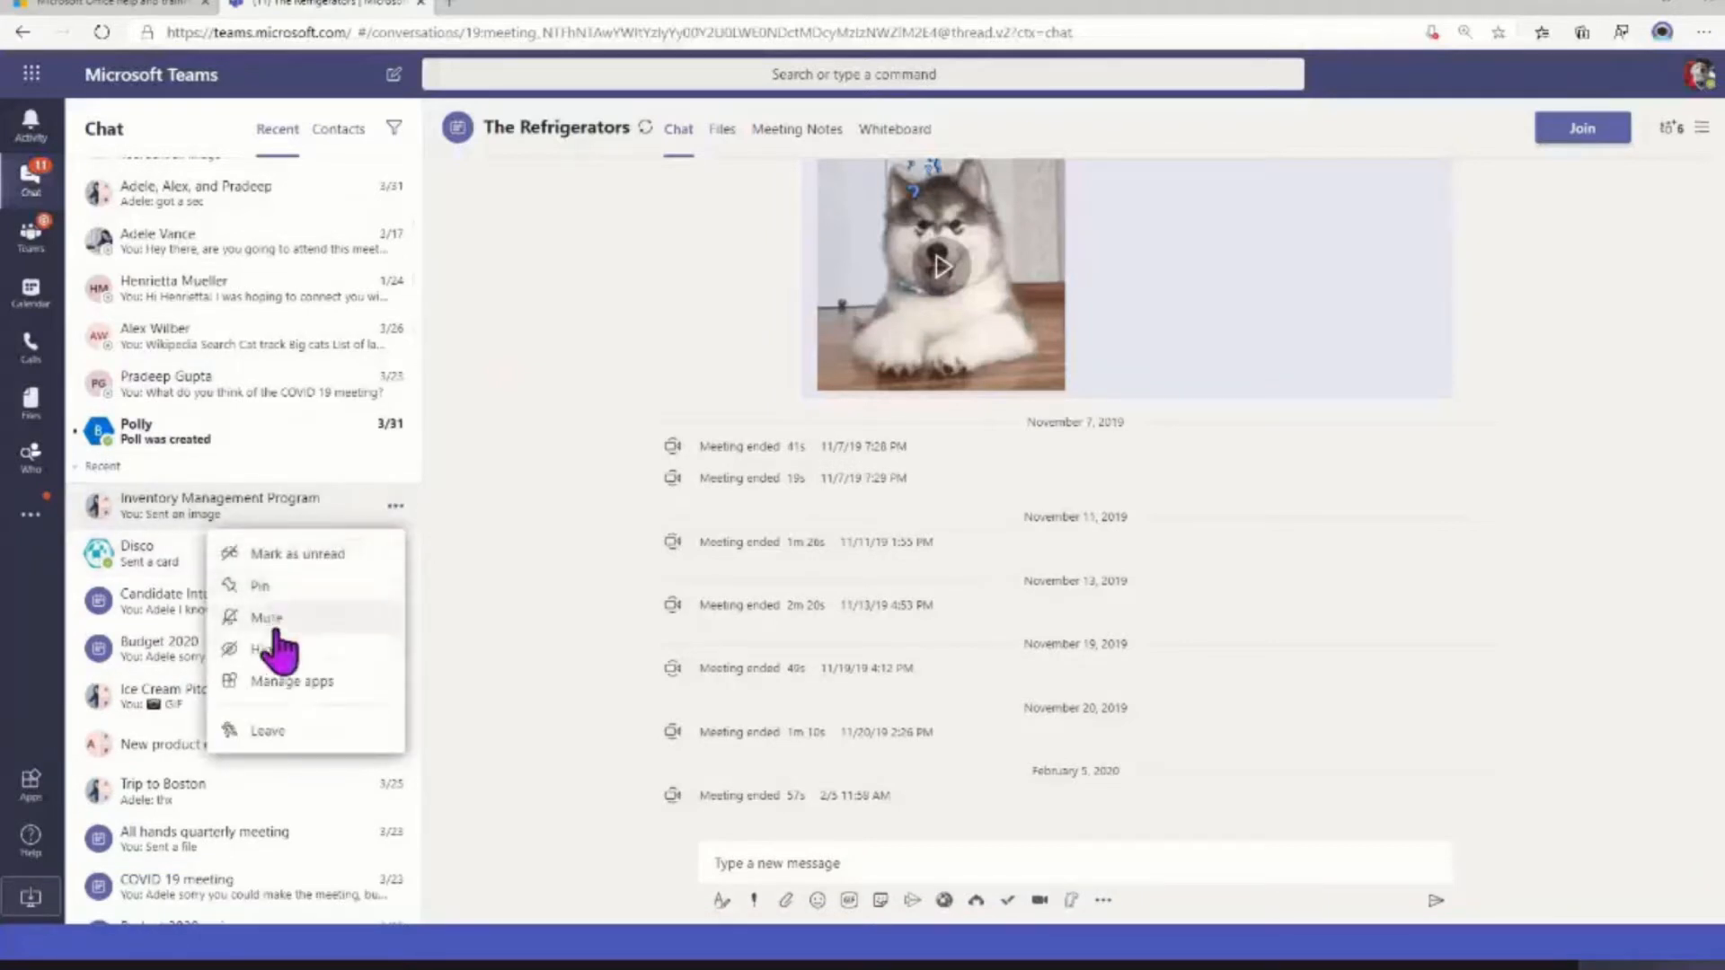
{"action": "left_click", "coordinate": [266, 658]}
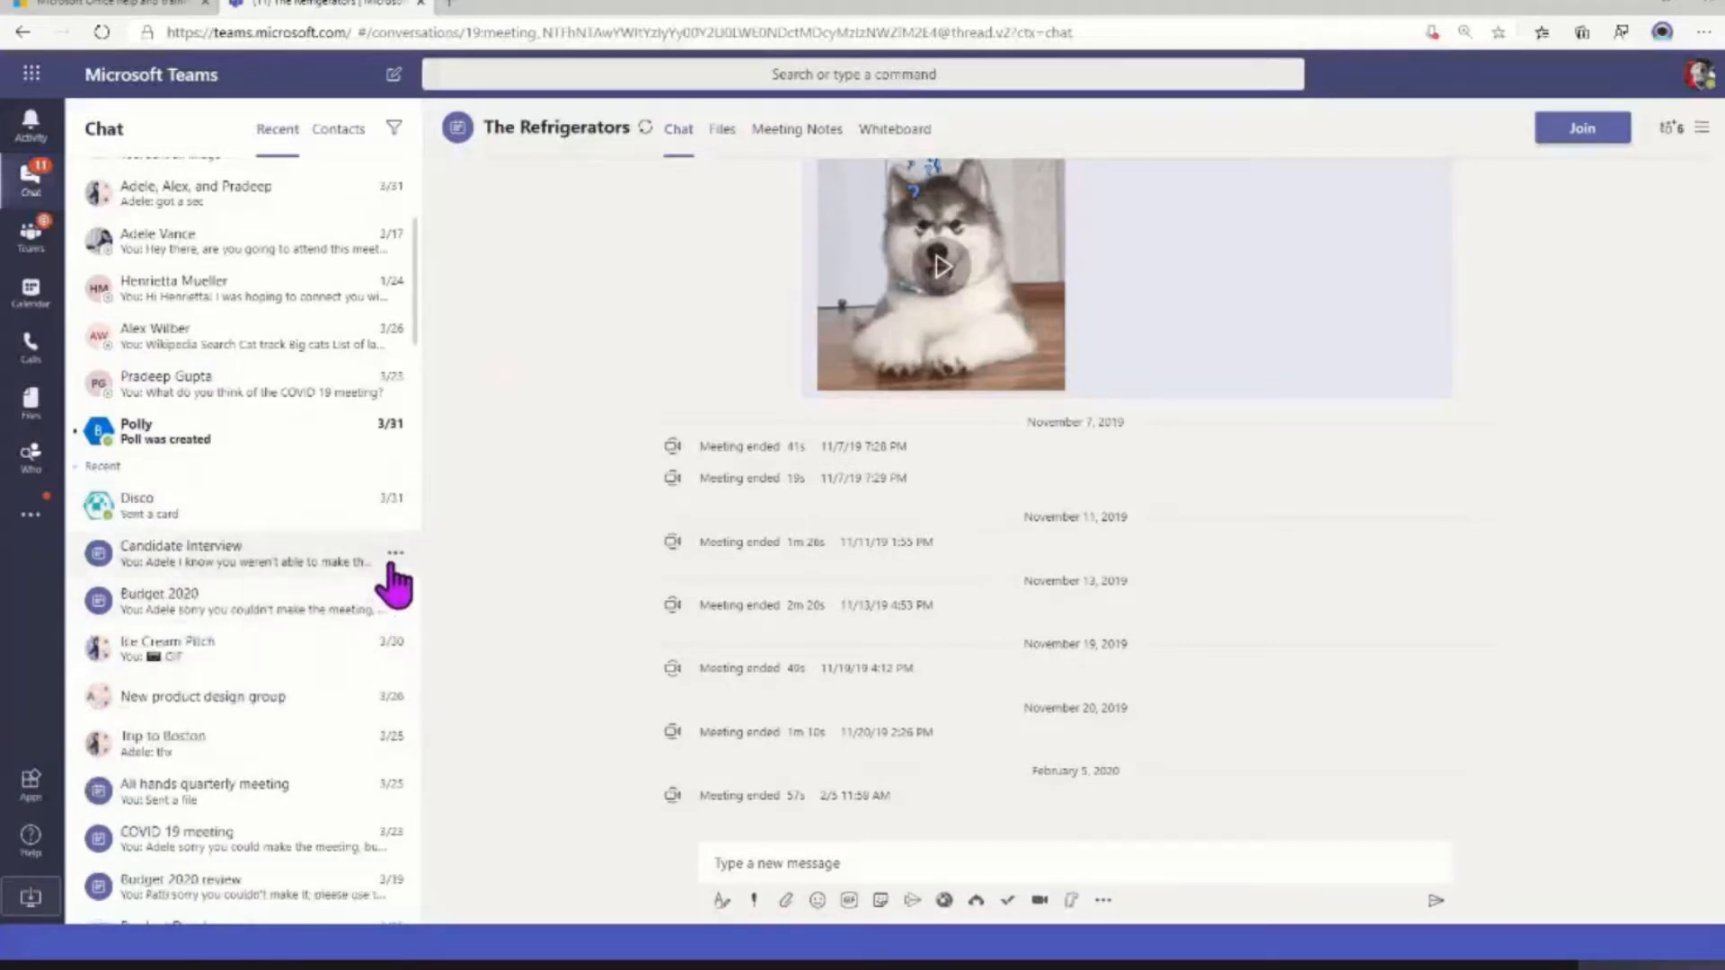
{"action": "left_click", "coordinate": [393, 558]}
{"action": "left_click", "coordinate": [246, 710]}
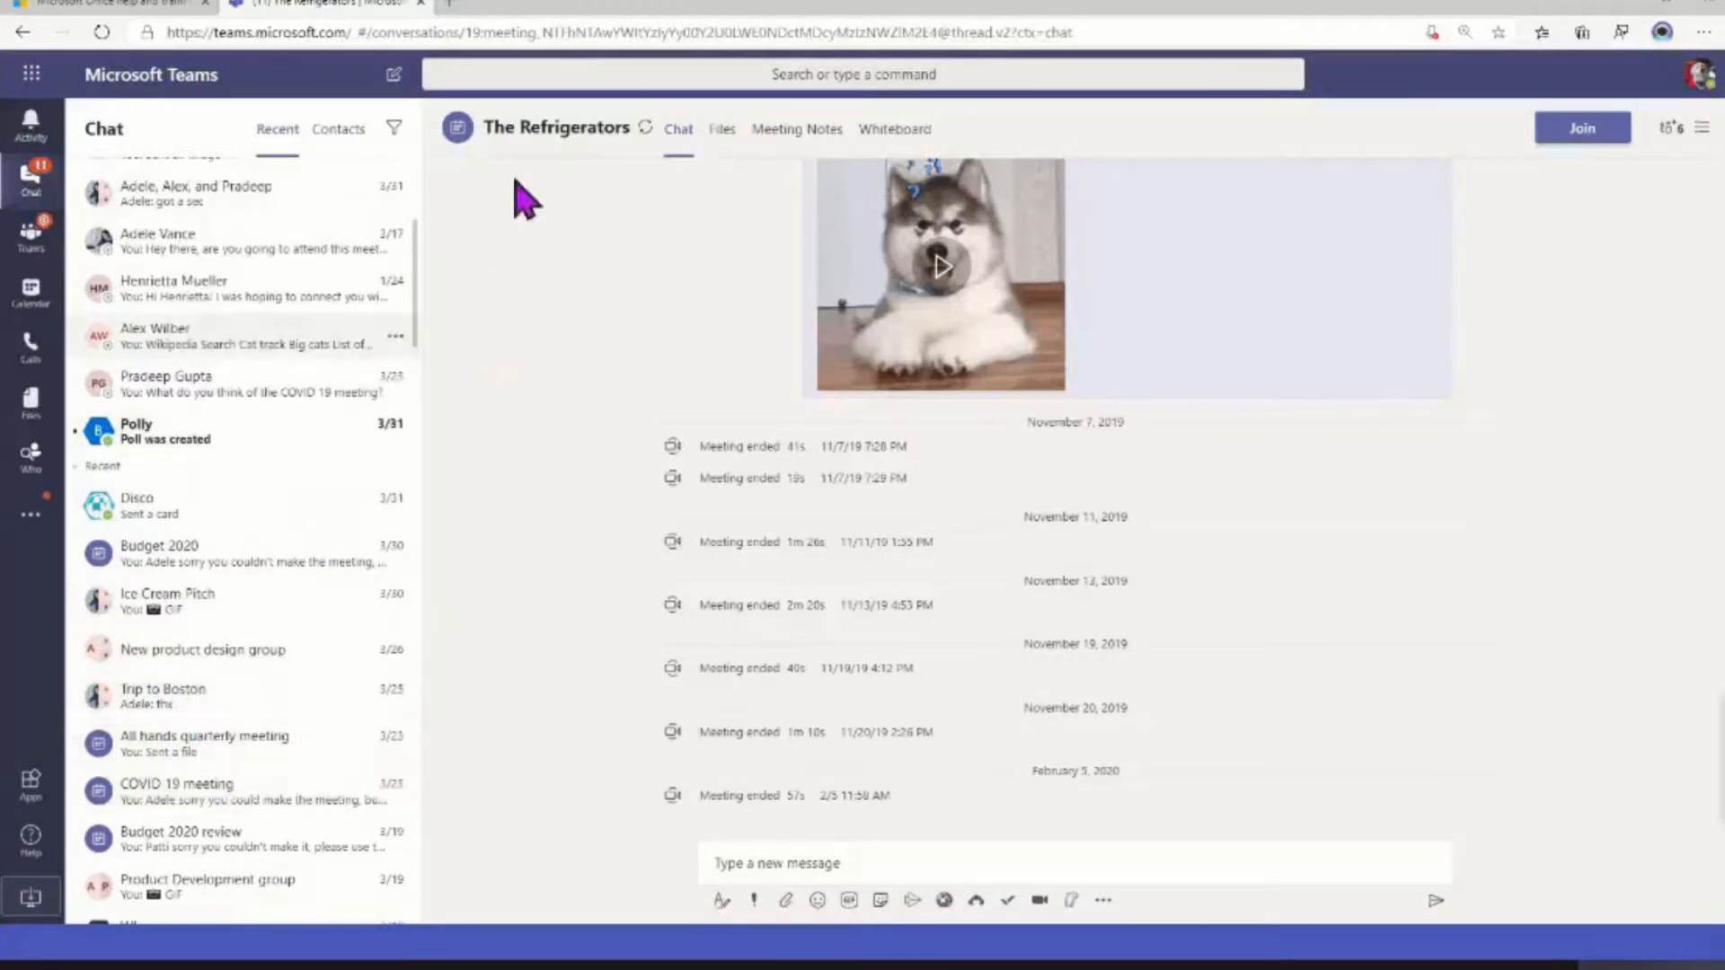
Search for "candidate", open the hidden Candidate Interview chat and unhide it
{"action": "left_click", "coordinate": [582, 74]}
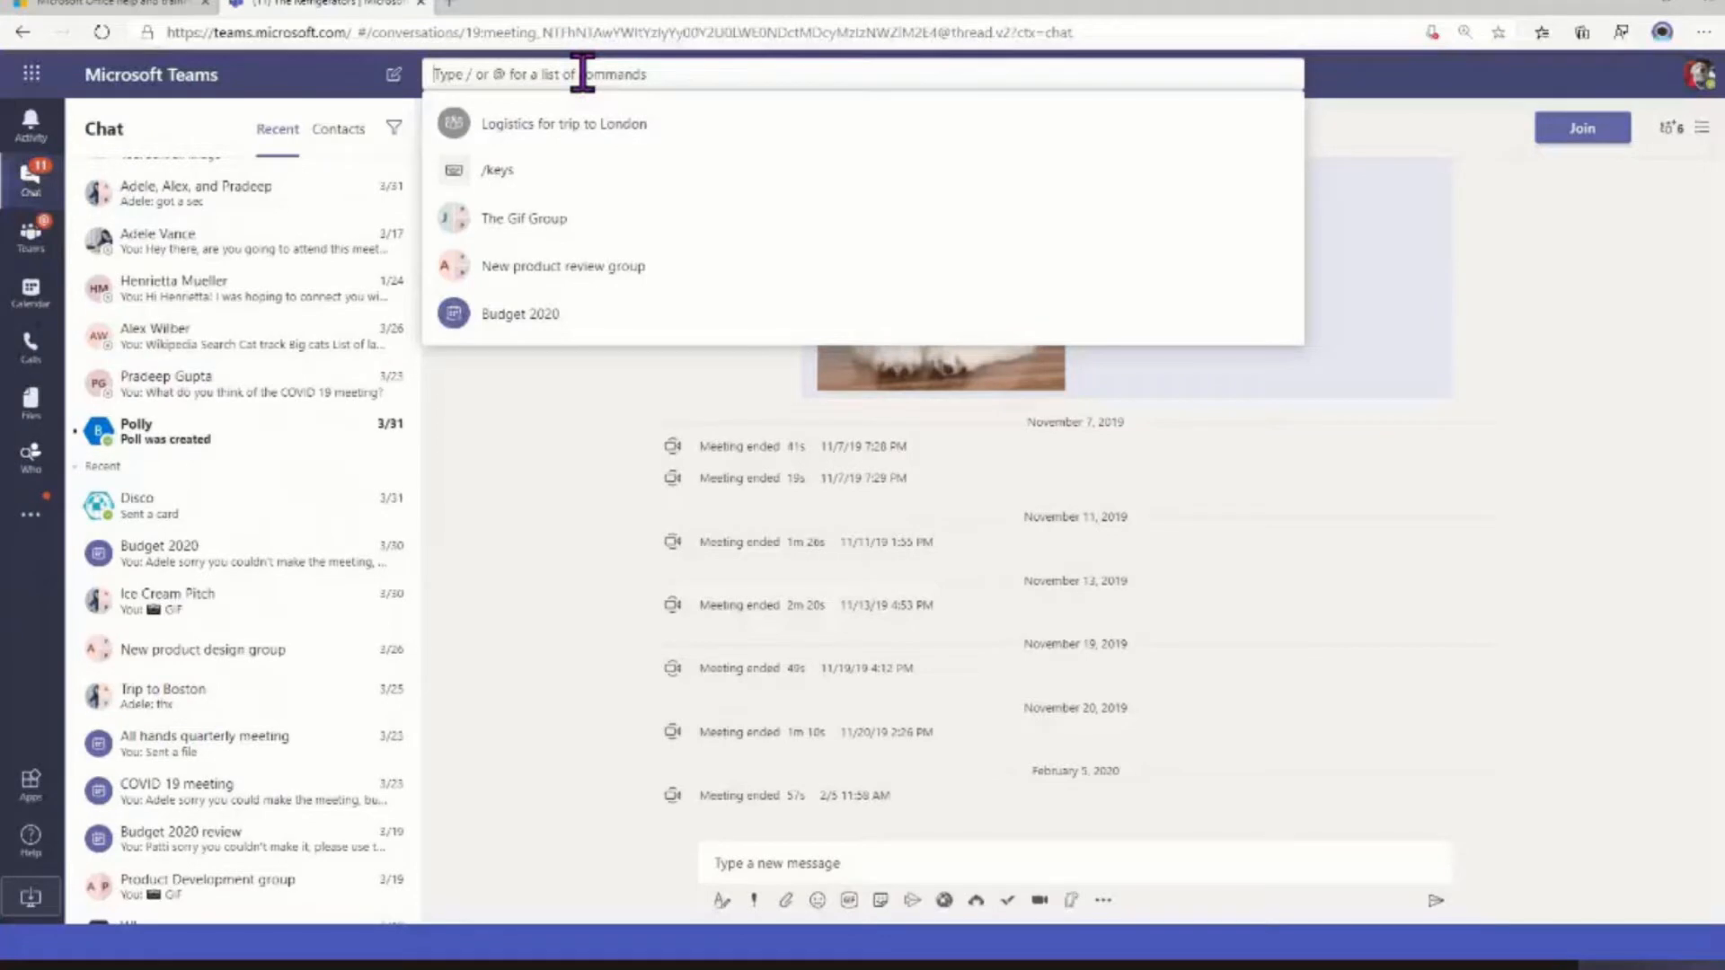
{"action": "type", "text": "candidate"}
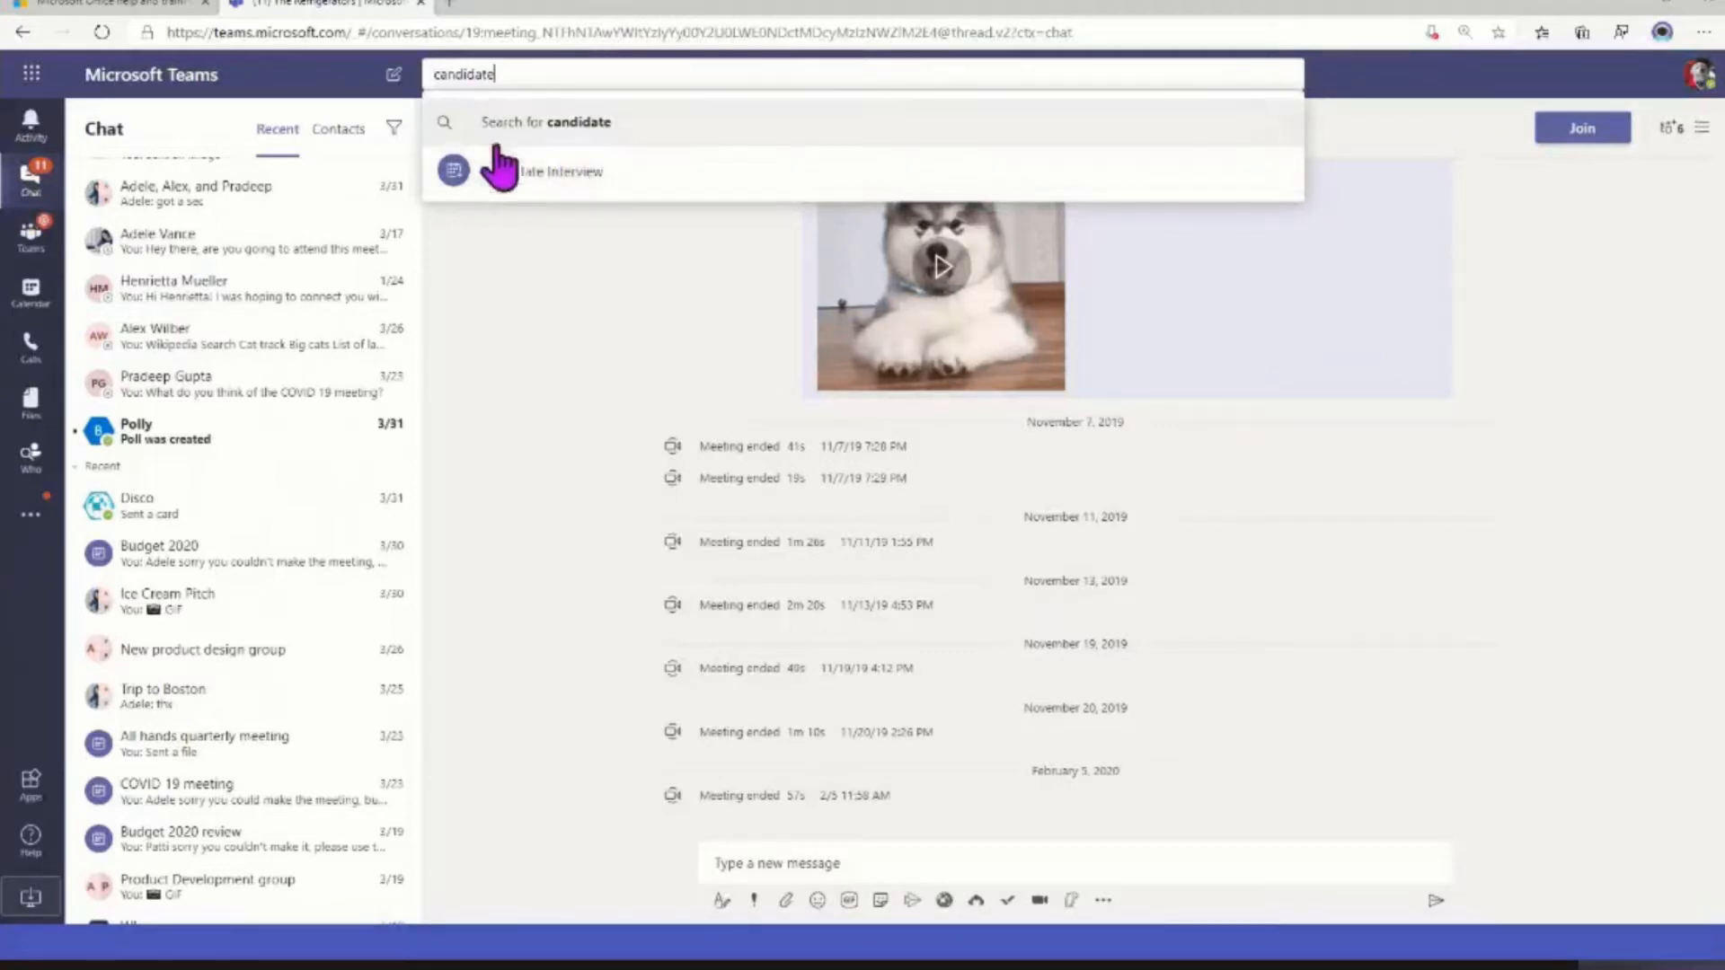
{"action": "left_click", "coordinate": [505, 175]}
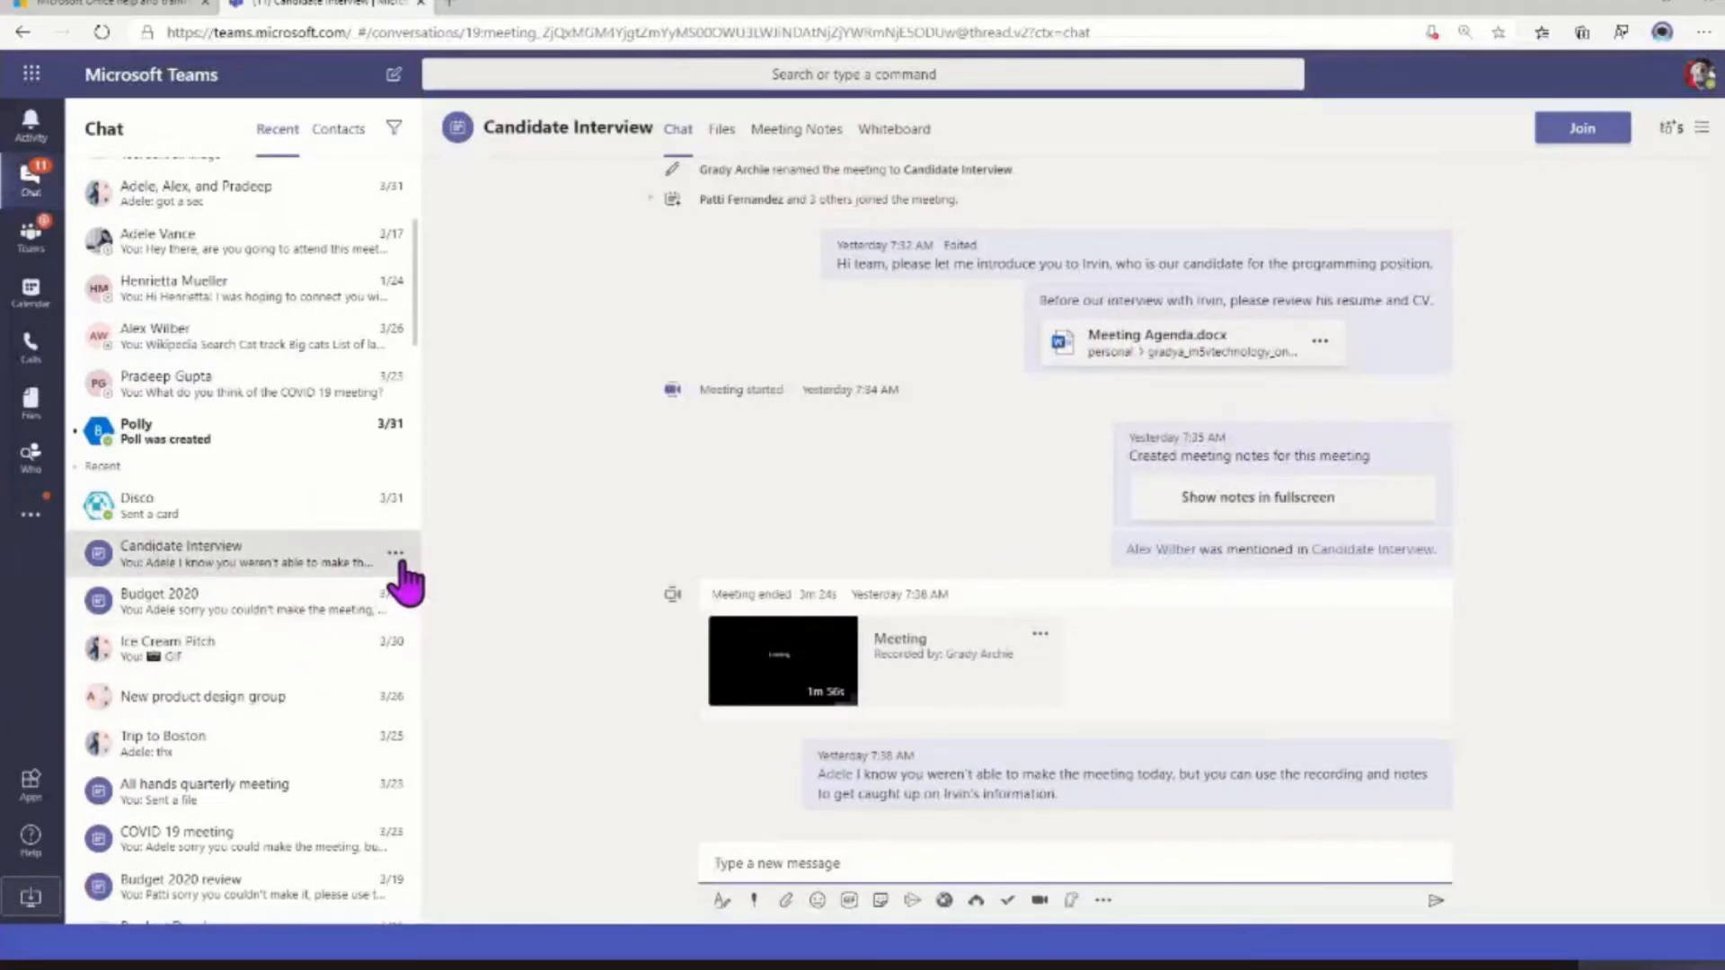
{"action": "left_click", "coordinate": [395, 553]}
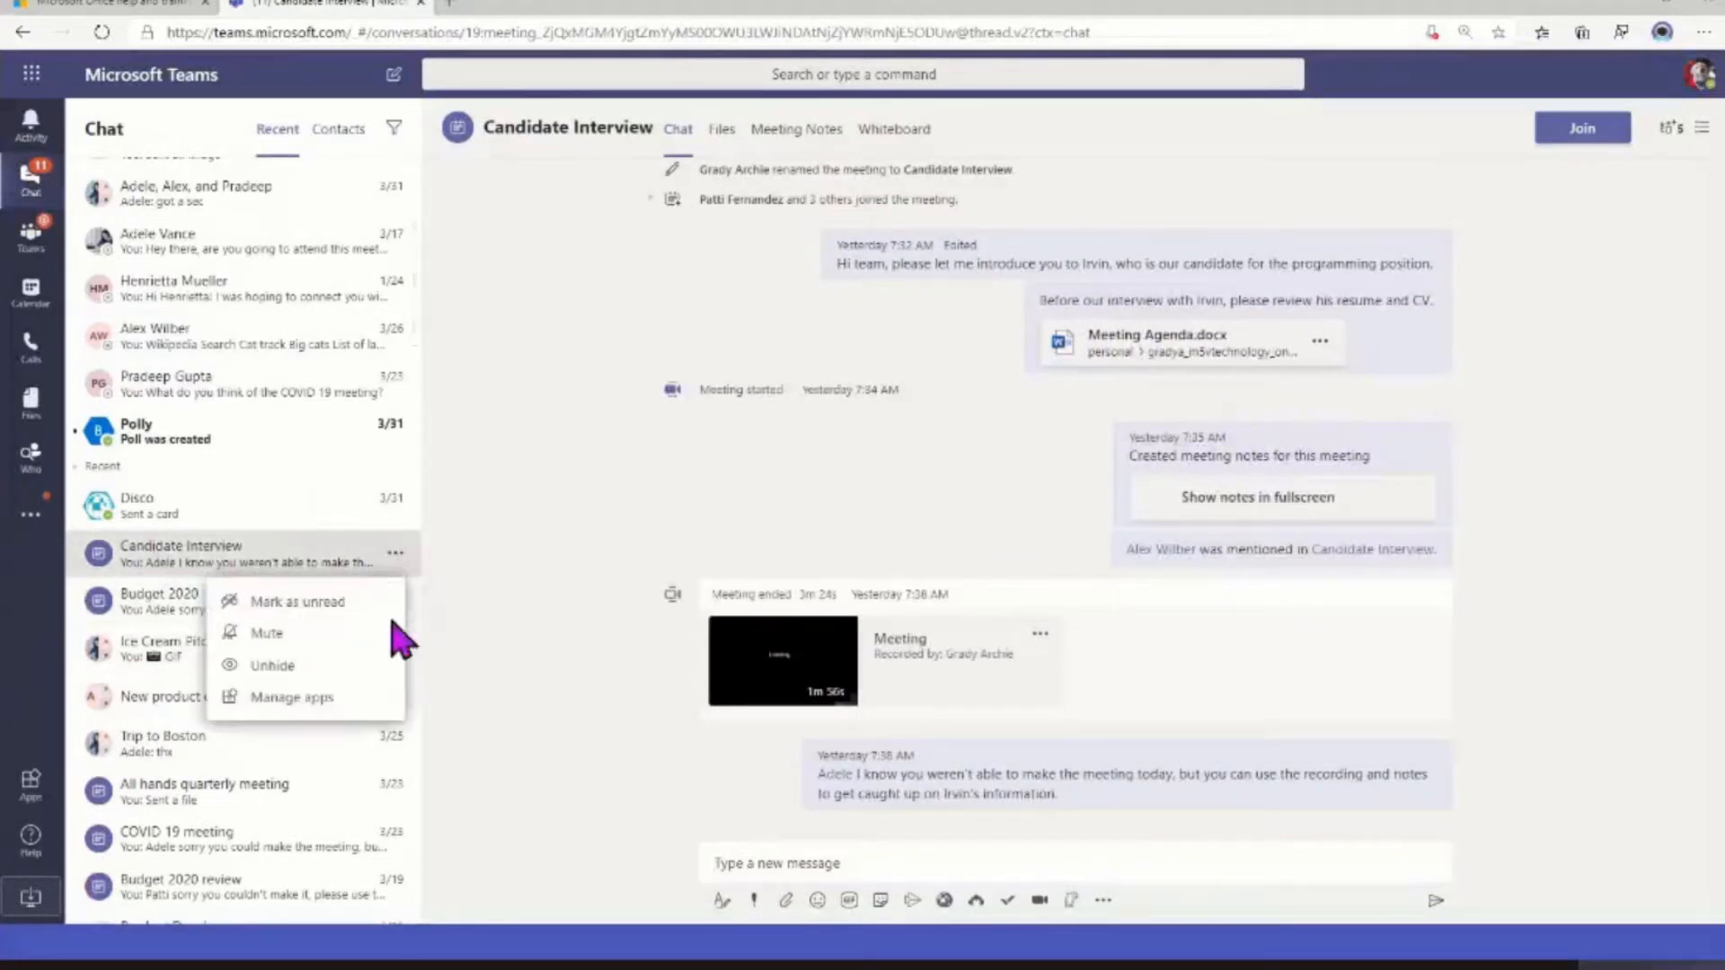
{"action": "left_click", "coordinate": [255, 672]}
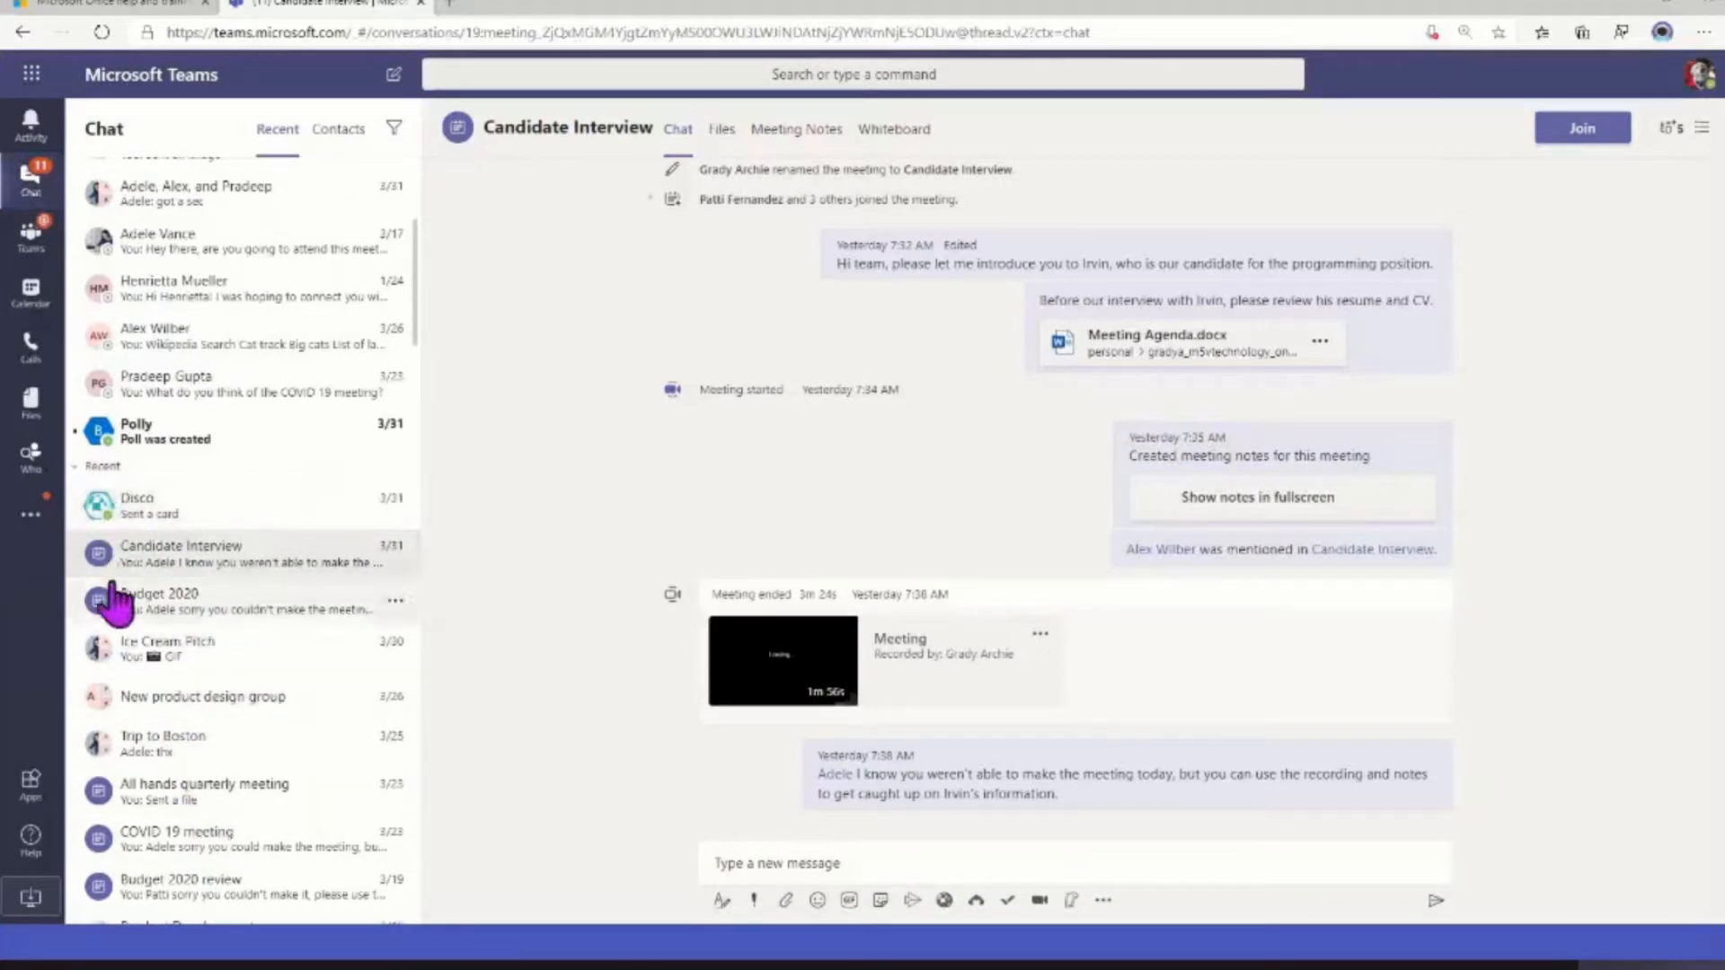
{"action": "left_click", "coordinate": [135, 555]}
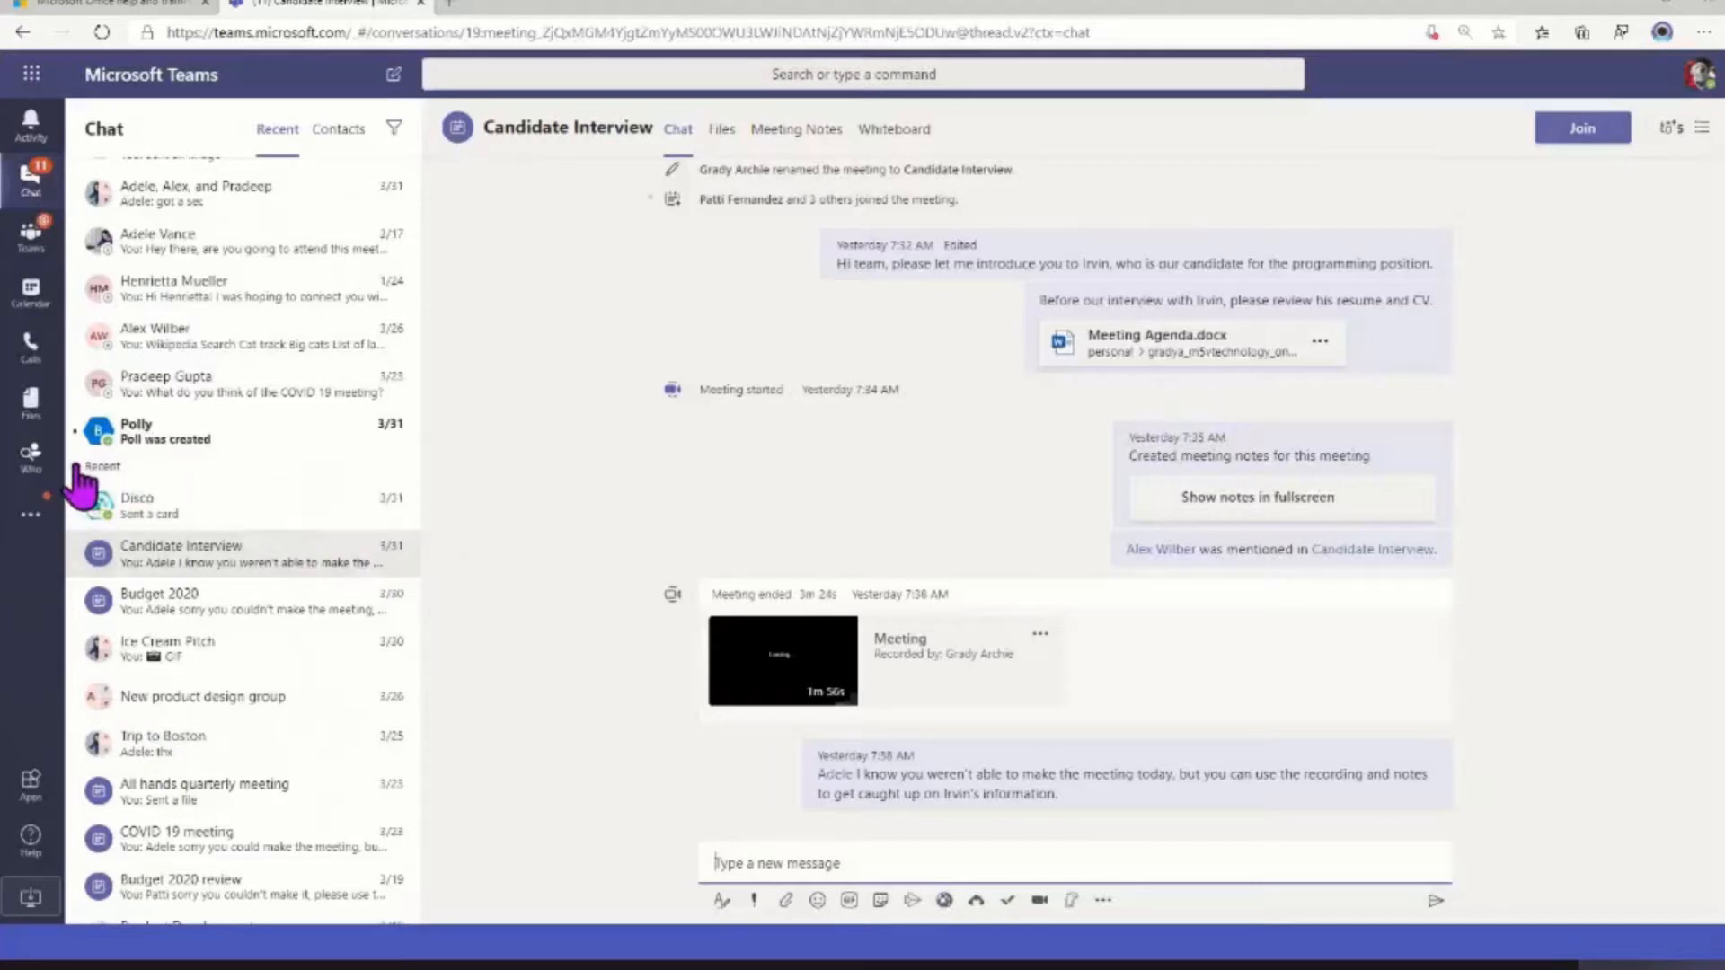
Open the app management page of the Candidate Interview chat
{"action": "left_click", "coordinate": [395, 554]}
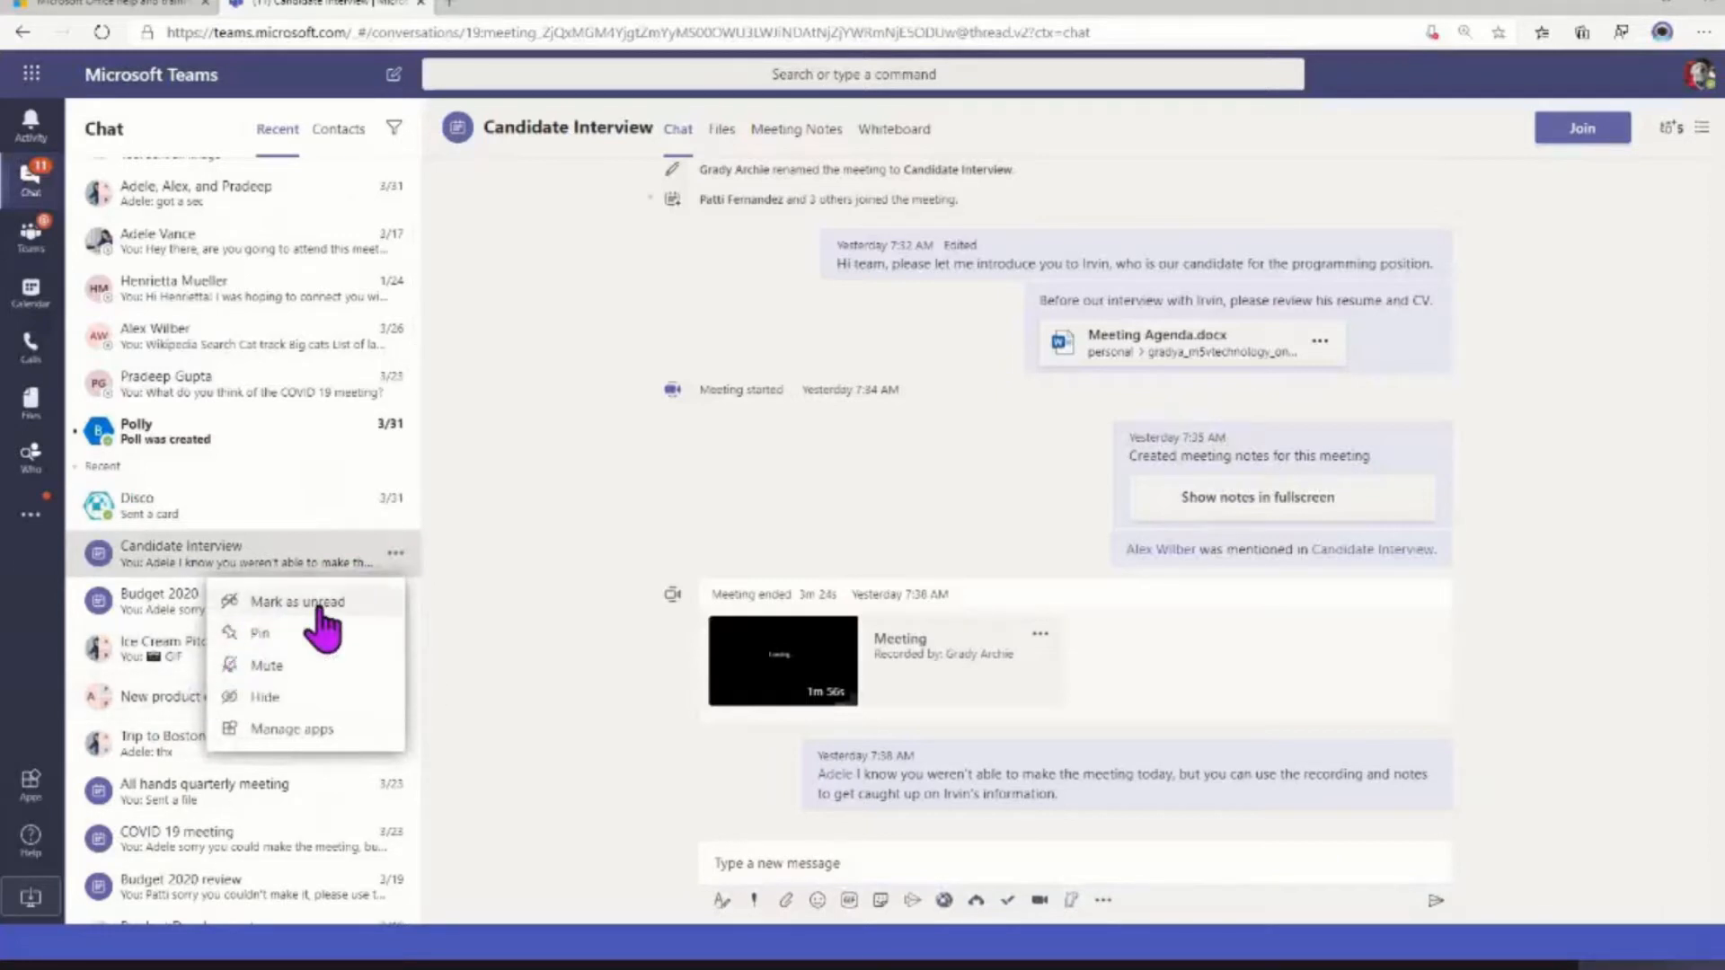
{"action": "left_click", "coordinate": [292, 730]}
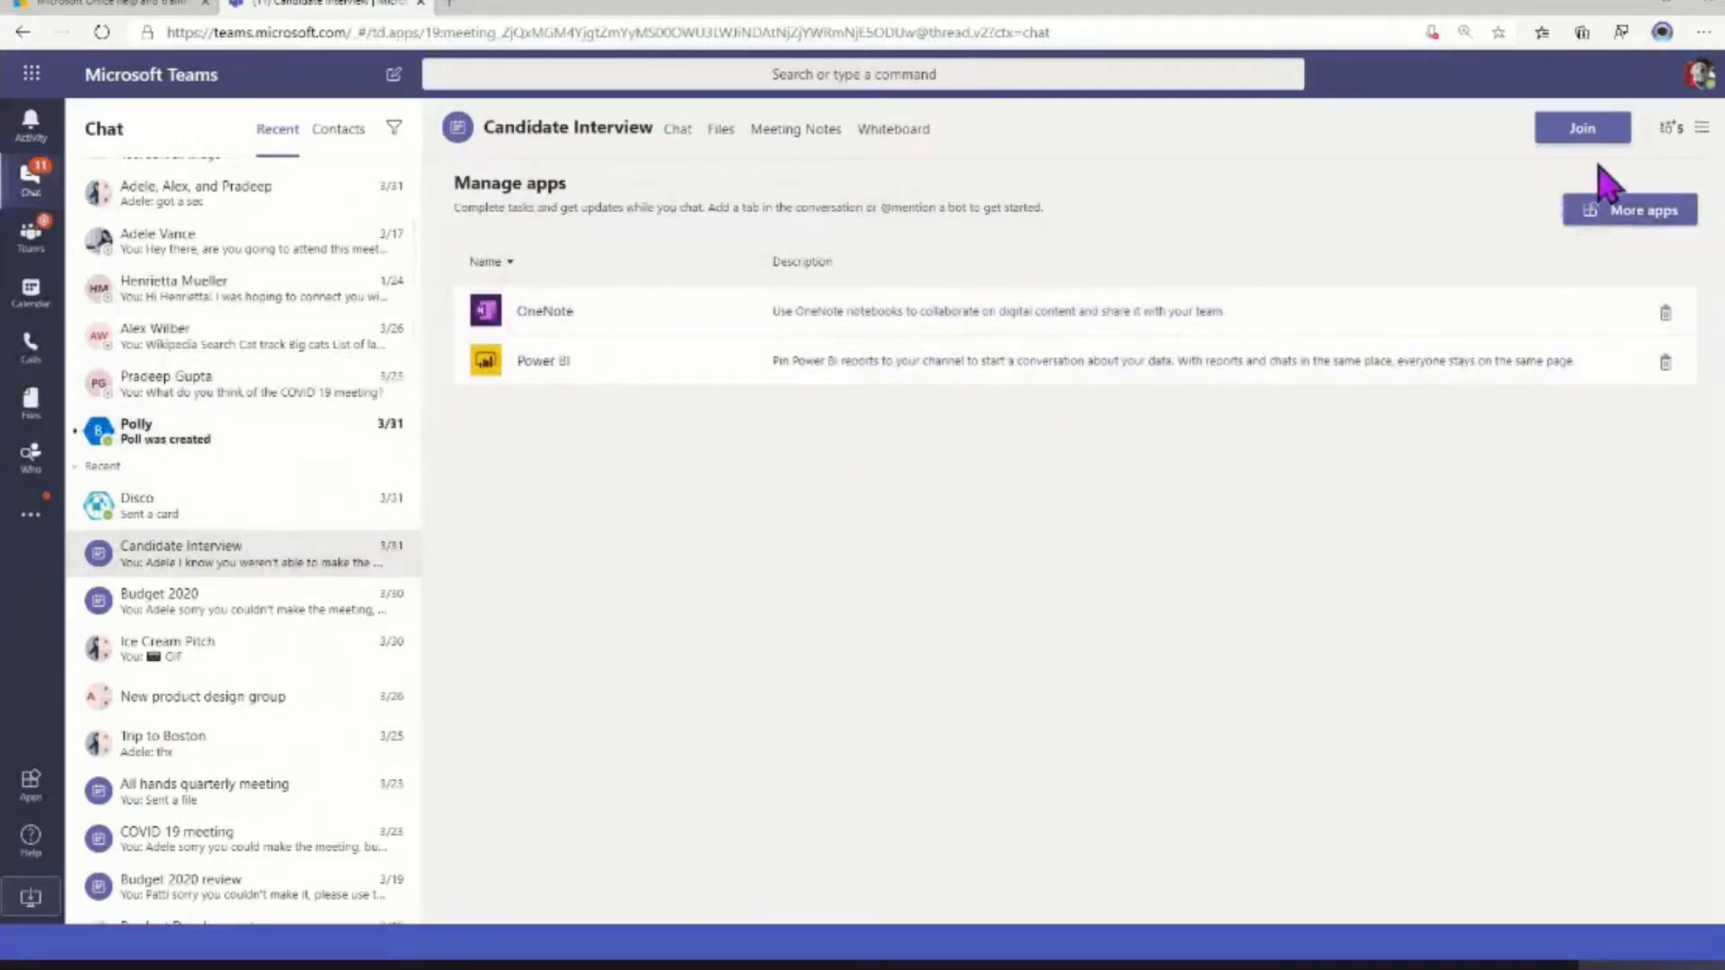
Open the pinned one-to-one chat ending in the Wikipedia Search card, and show the options of the pinned "got a sec" group chat
{"action": "left_click", "coordinate": [216, 350]}
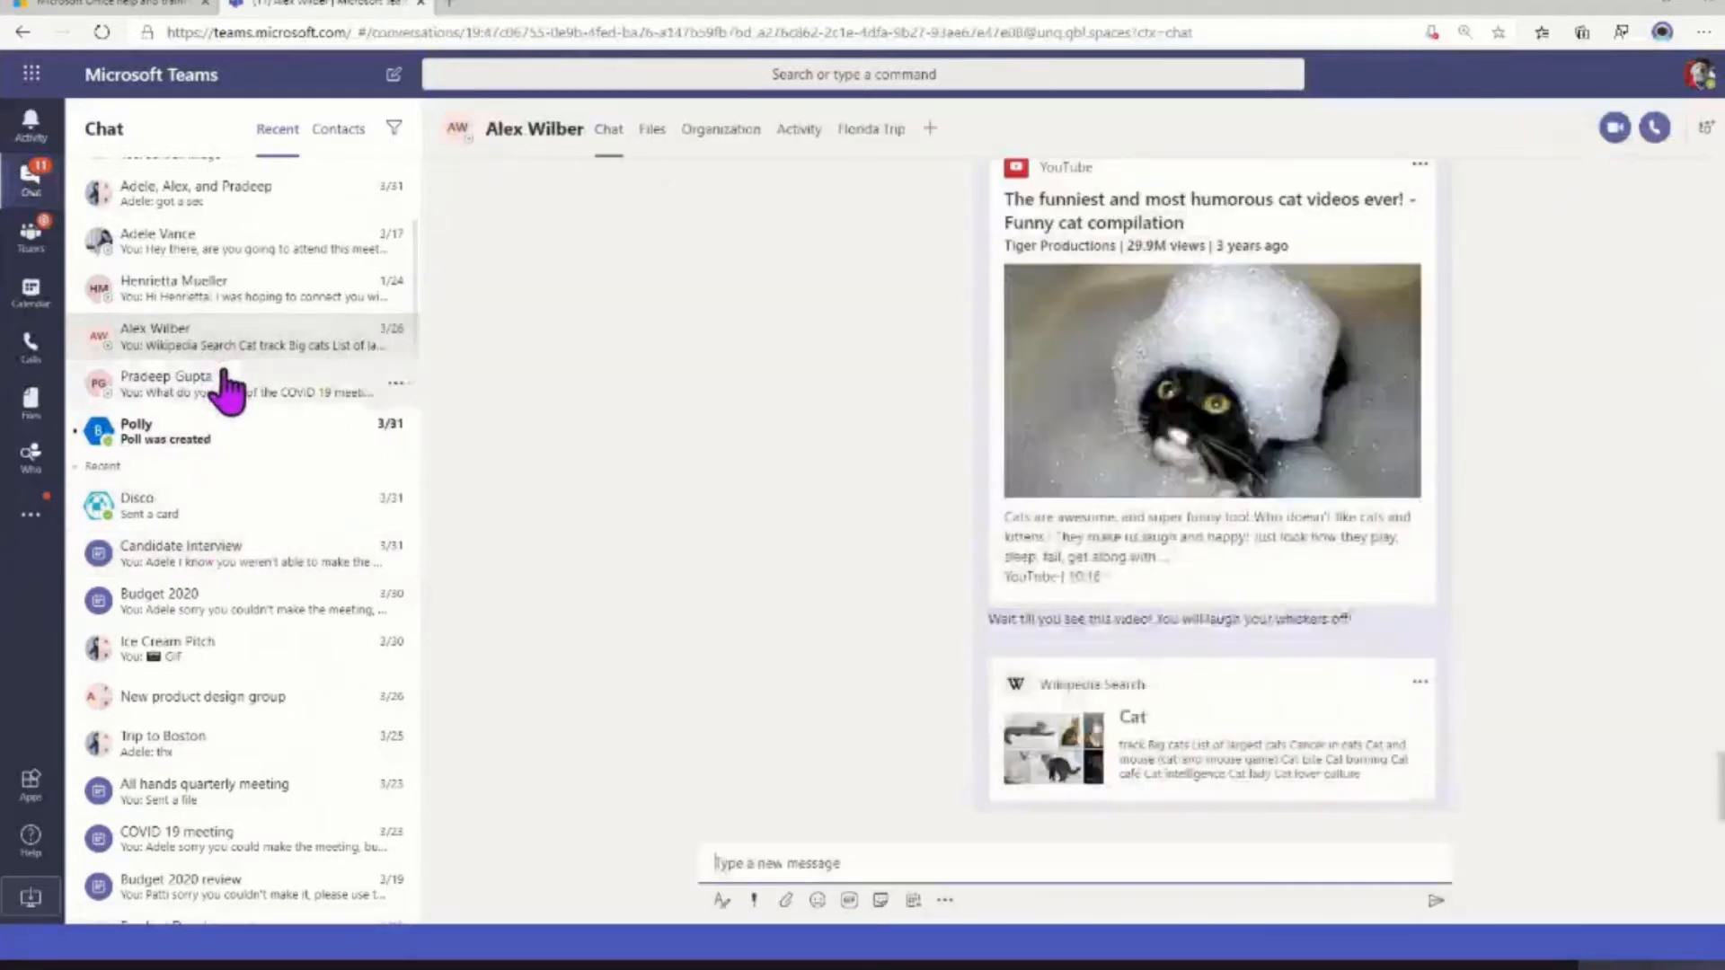
{"action": "scroll", "coordinate": [224, 381], "scroll_direction": "up", "scroll_amount": 4}
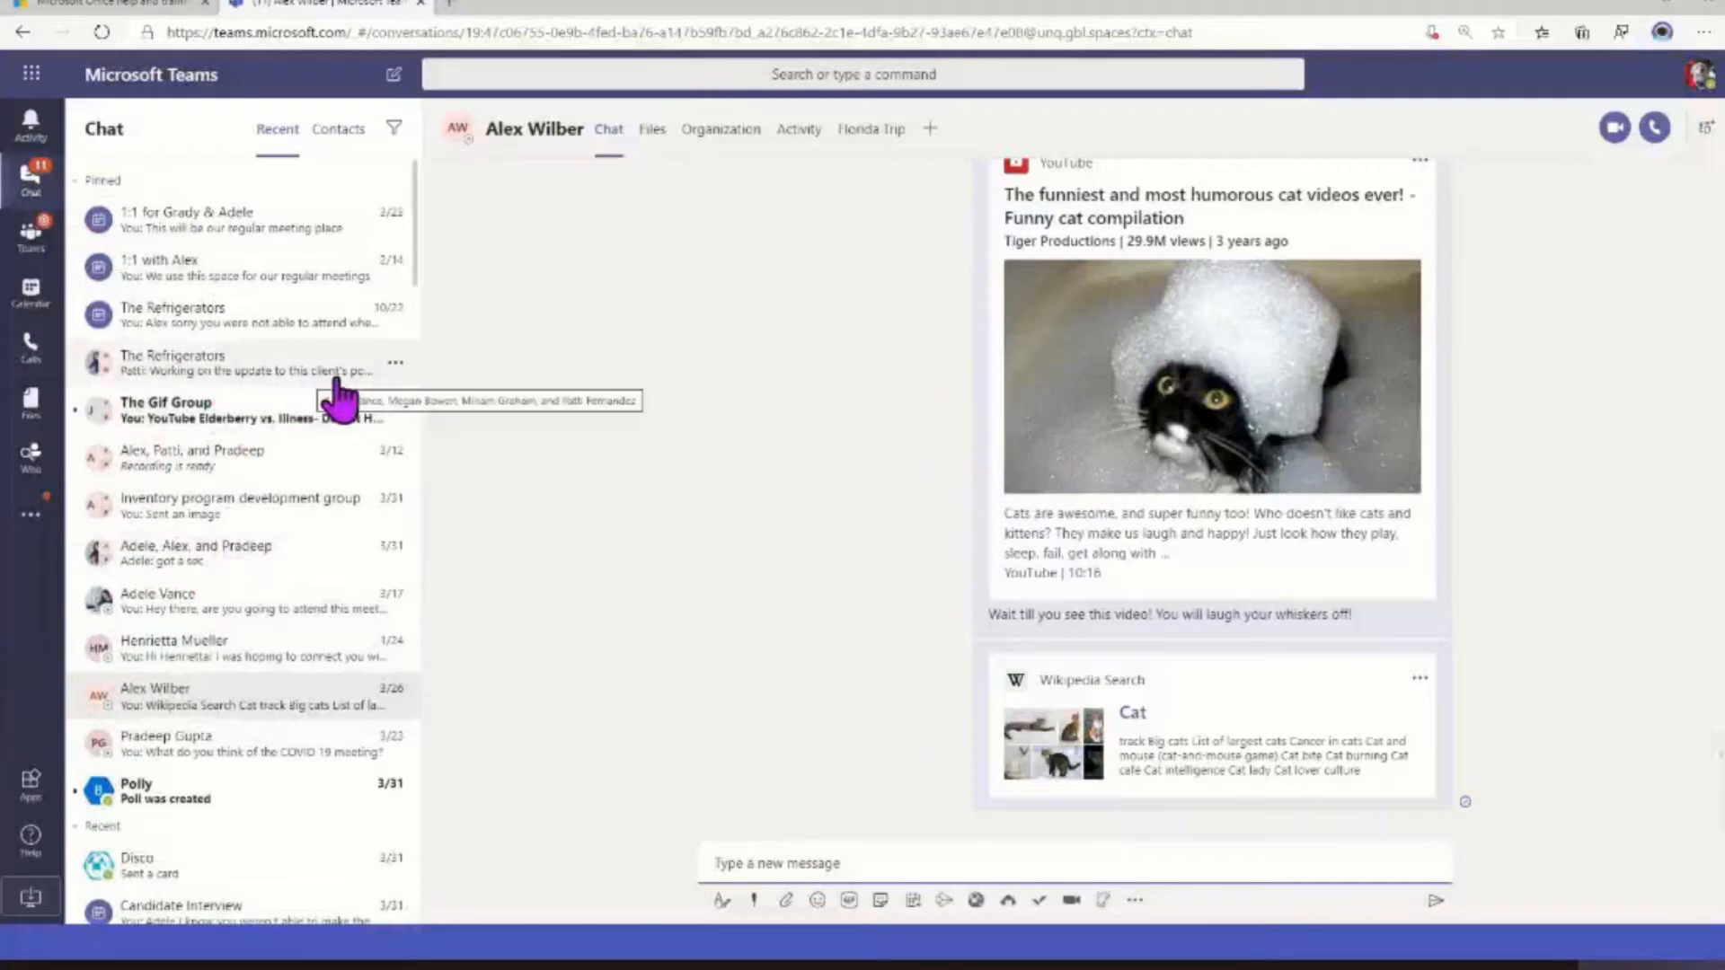
{"action": "left_click_drag", "start_coordinate": [194, 575], "coordinate": [262, 569]}
{"action": "left_click", "coordinate": [399, 557]}
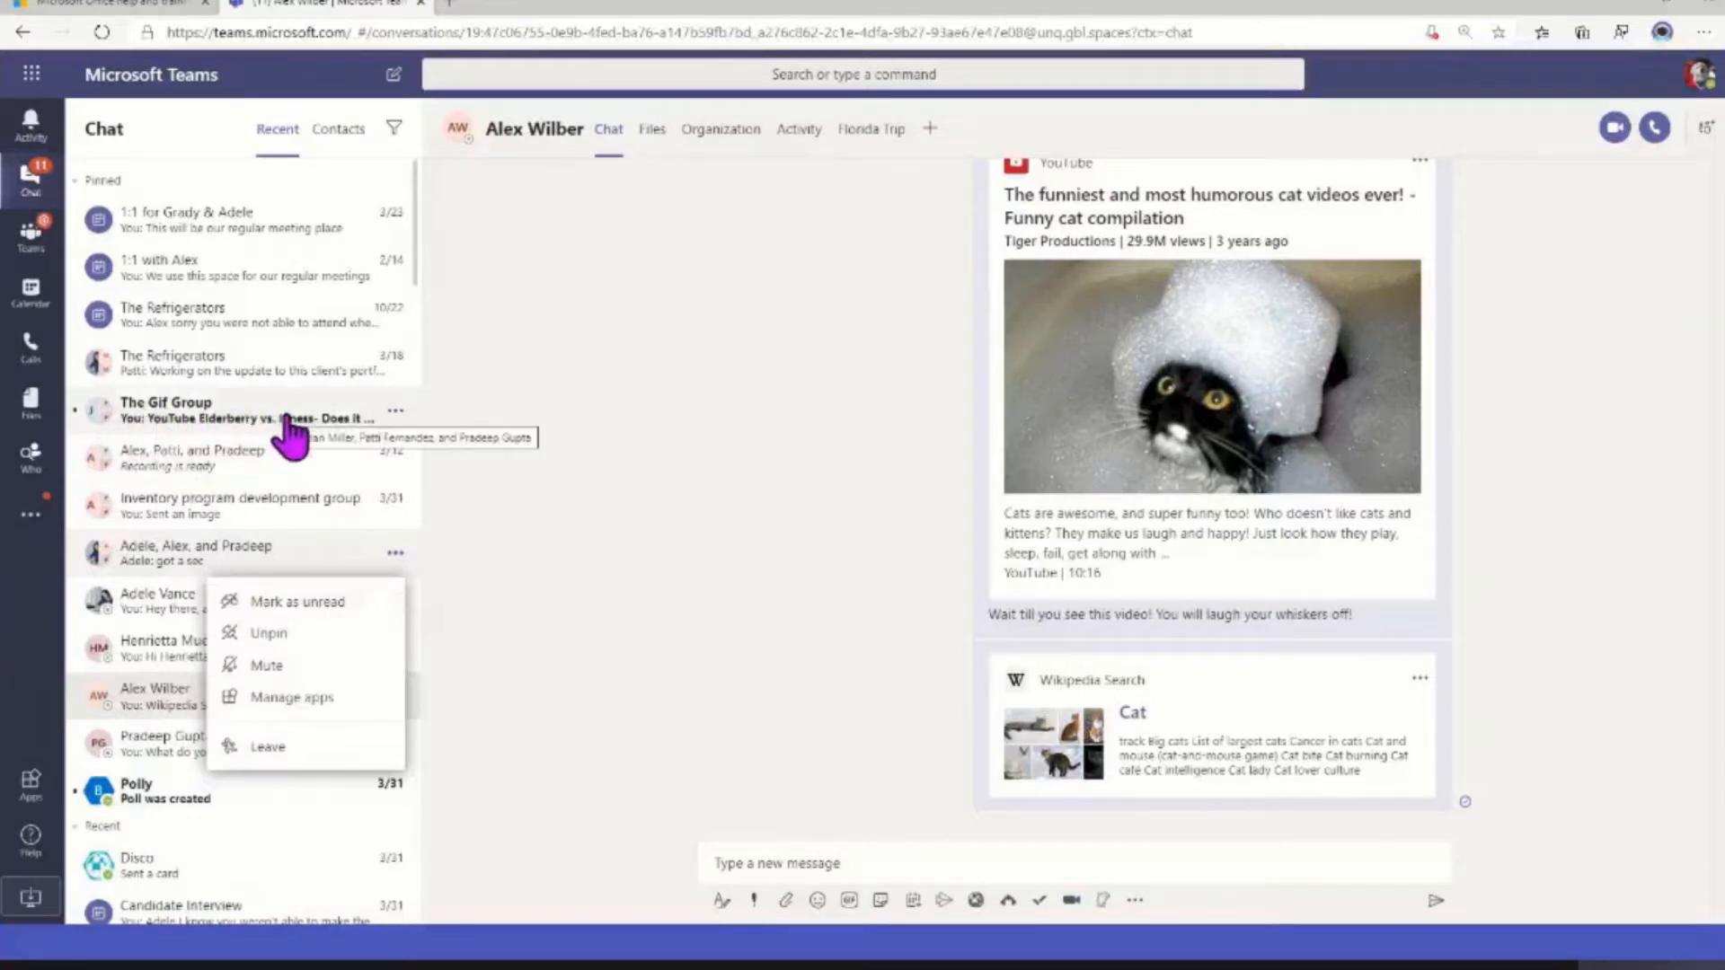
Mark the 12/6/19 9:10 AM message in the open one-to-one chat as unread, and reselect that chat to check its state
{"action": "scroll", "coordinate": [959, 582], "scroll_direction": "up", "scroll_amount": 2}
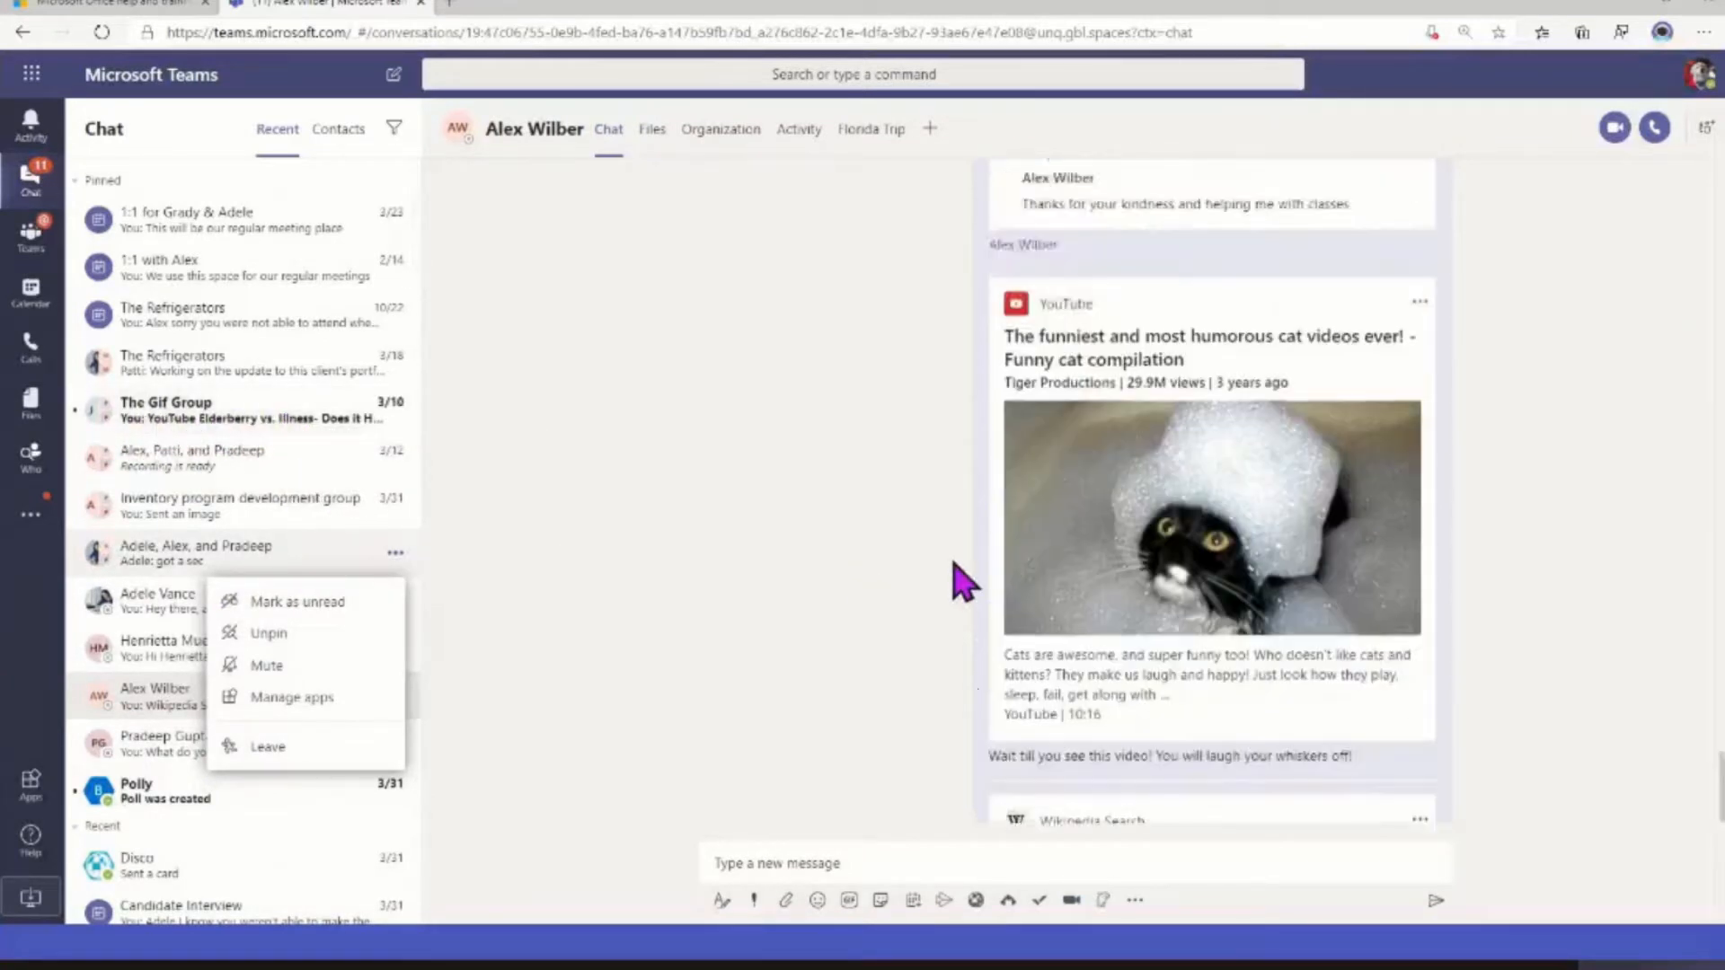
{"action": "scroll", "coordinate": [958, 580], "scroll_direction": "up", "scroll_amount": 10}
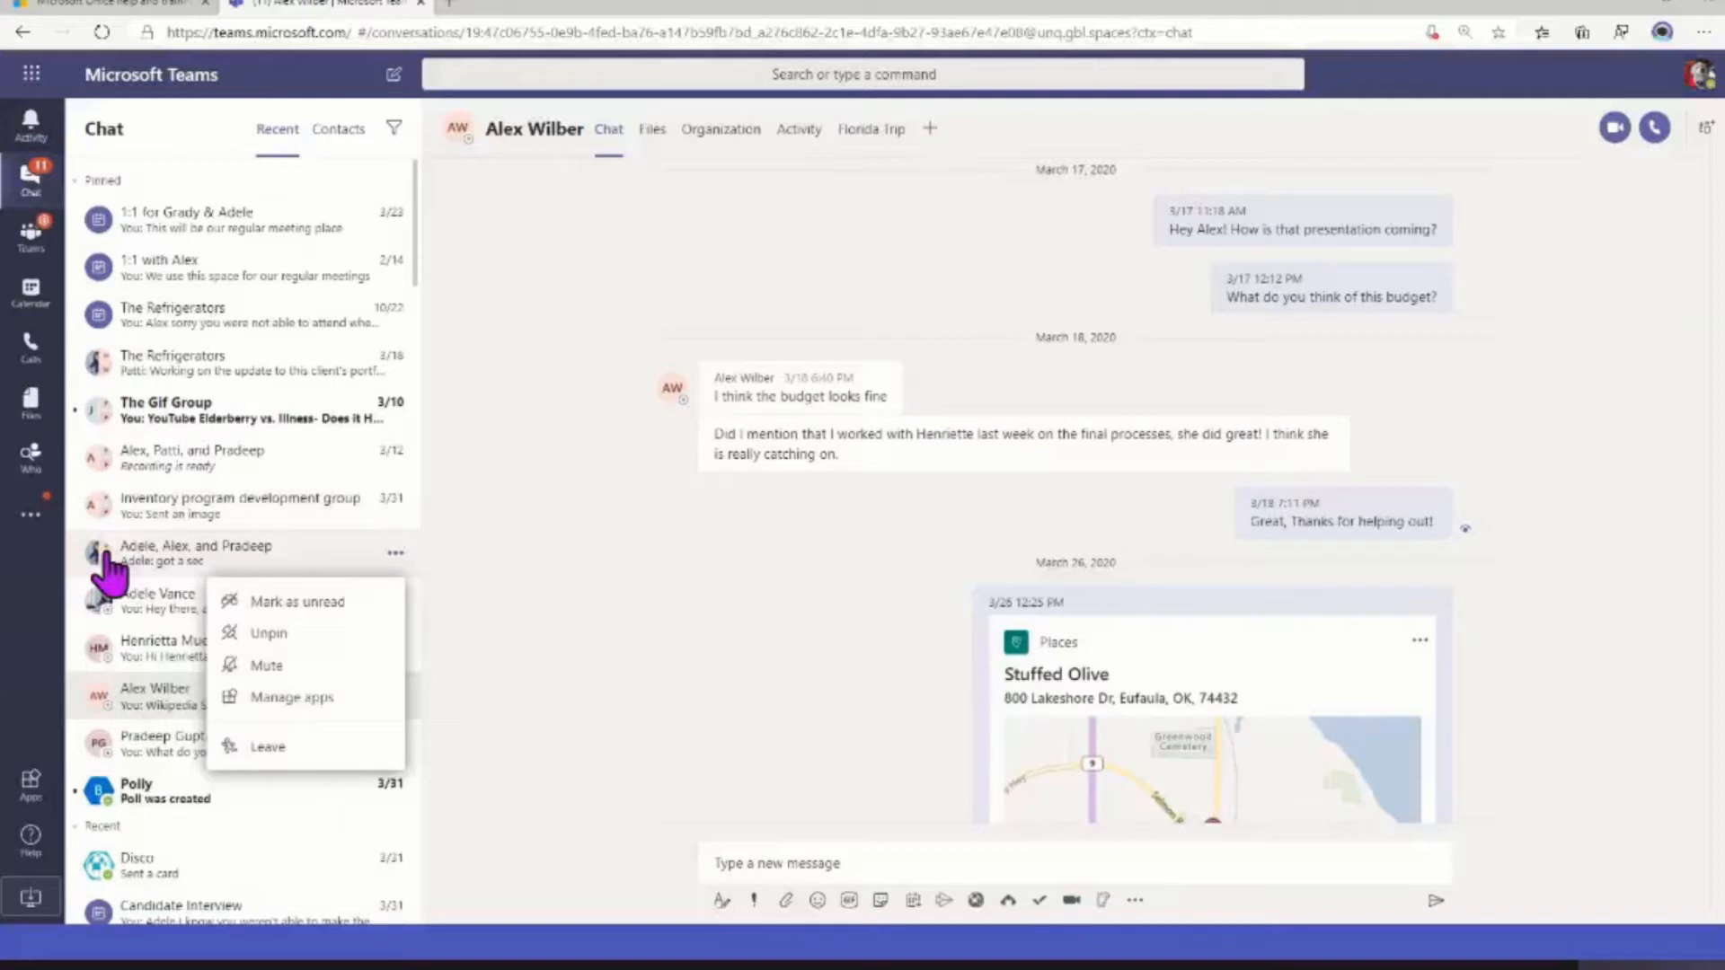
{"action": "scroll", "coordinate": [579, 664], "scroll_direction": "up", "scroll_amount": 5}
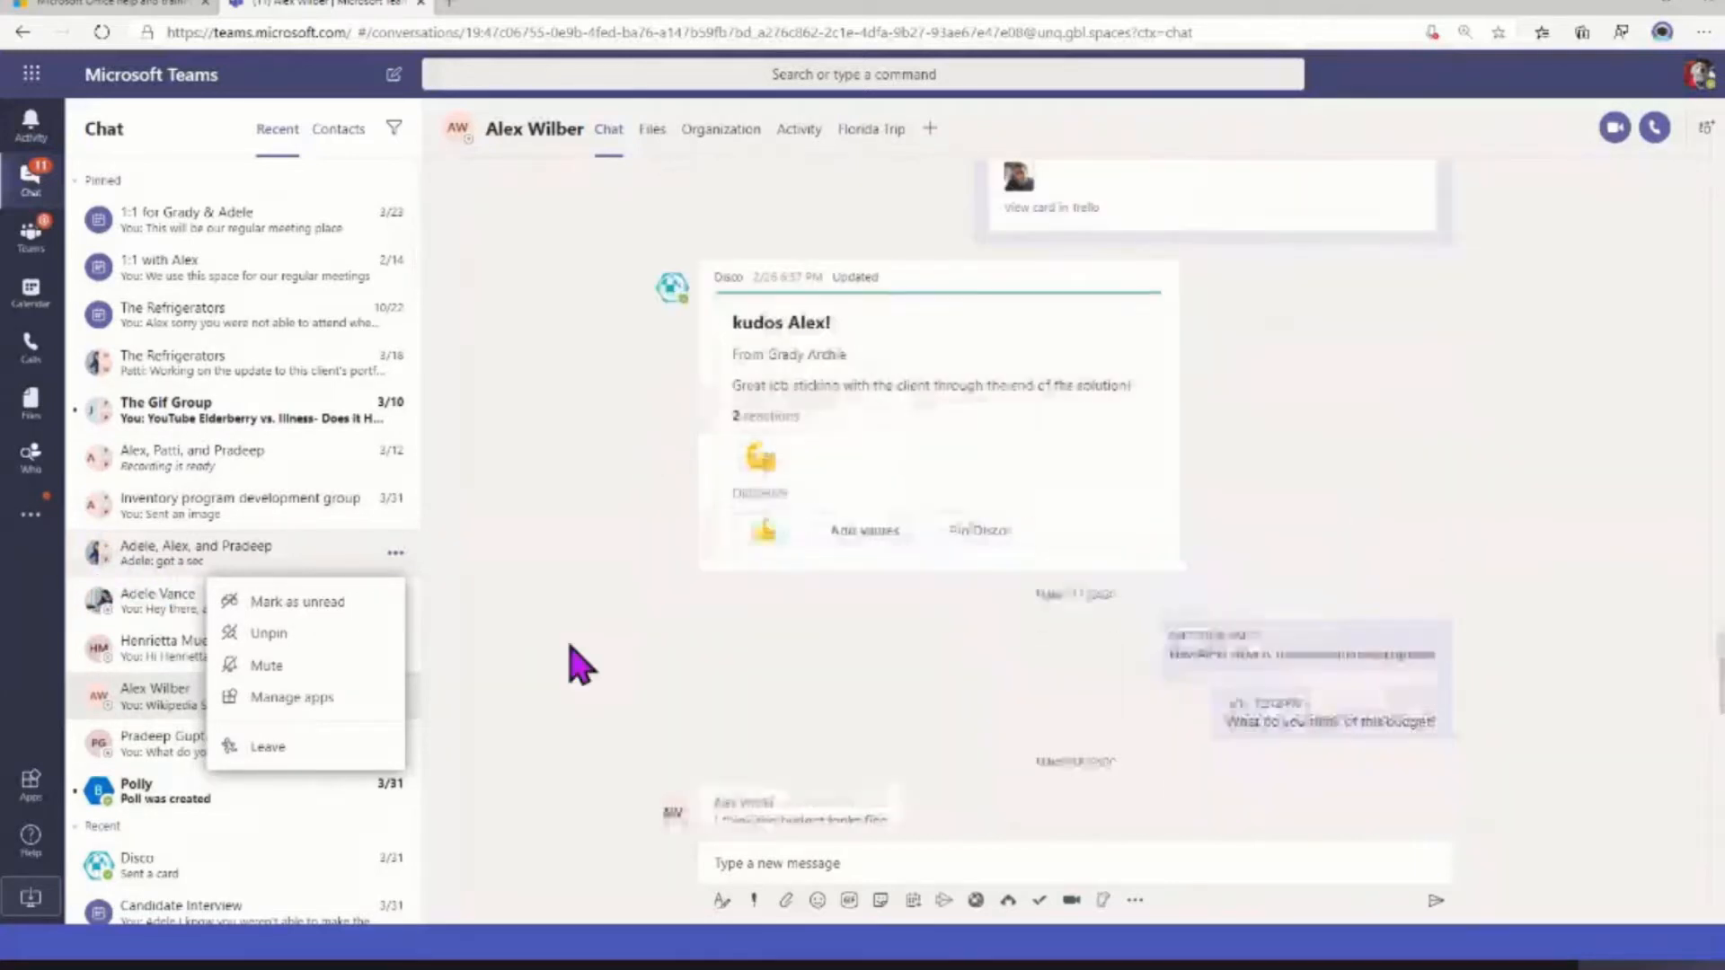
{"action": "scroll", "coordinate": [580, 665], "scroll_direction": "up", "scroll_amount": 15}
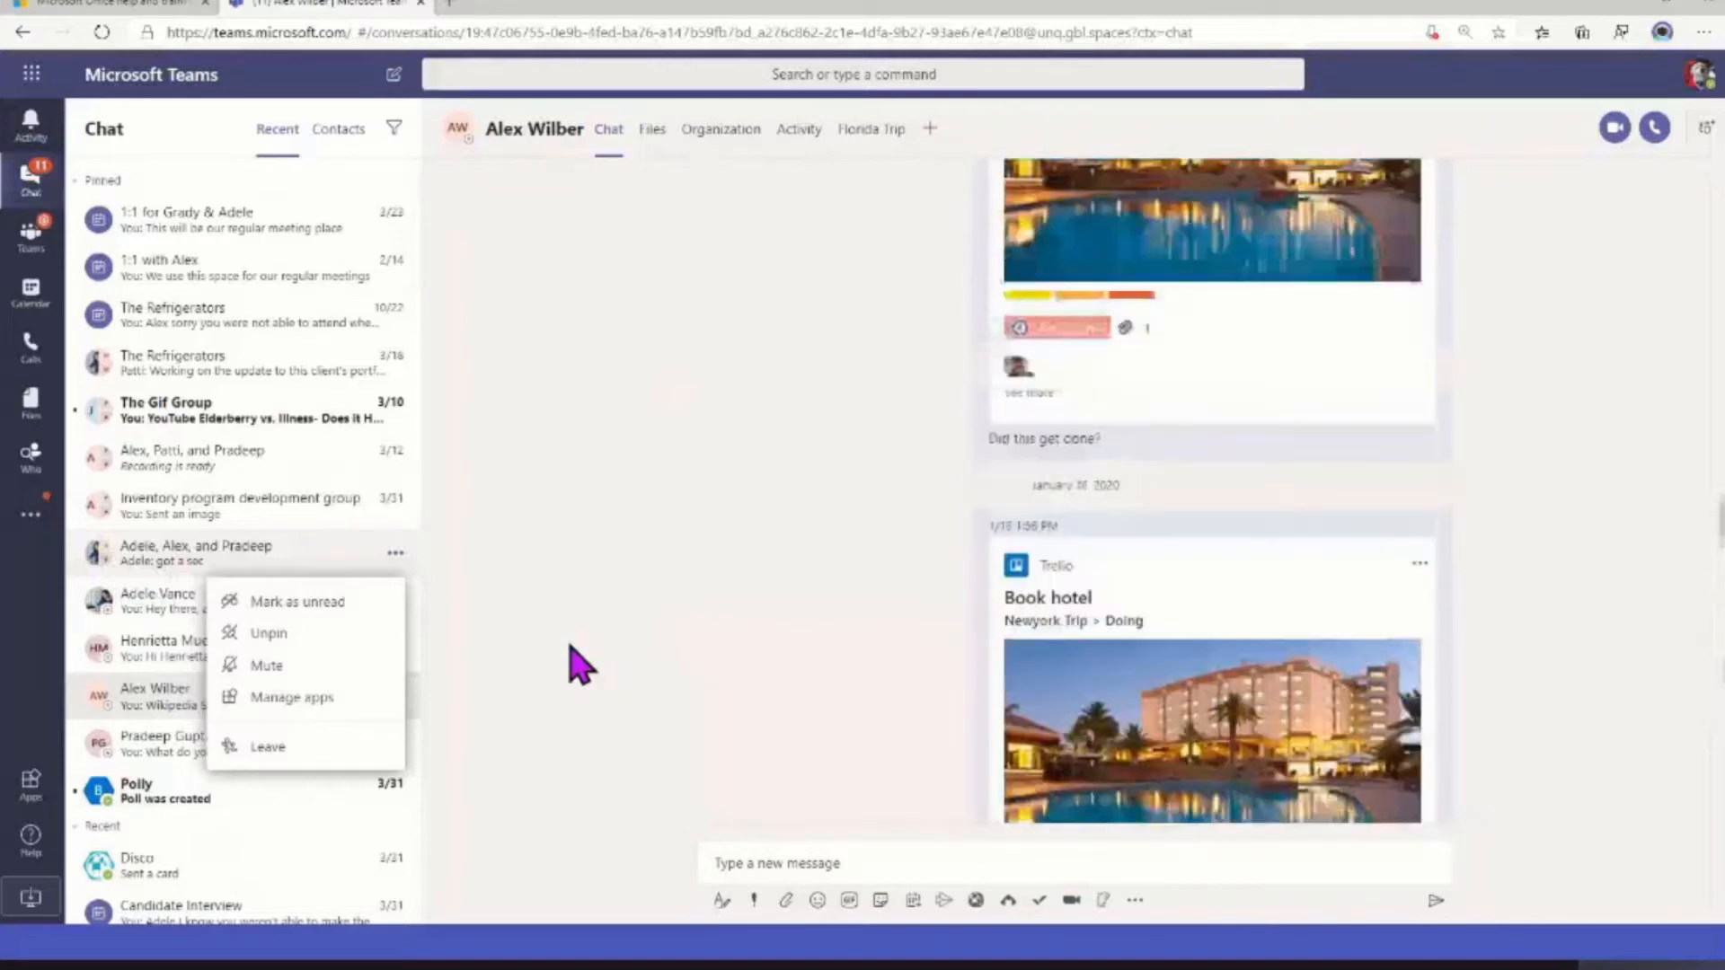
{"action": "scroll", "coordinate": [580, 665], "scroll_direction": "up", "scroll_amount": 15}
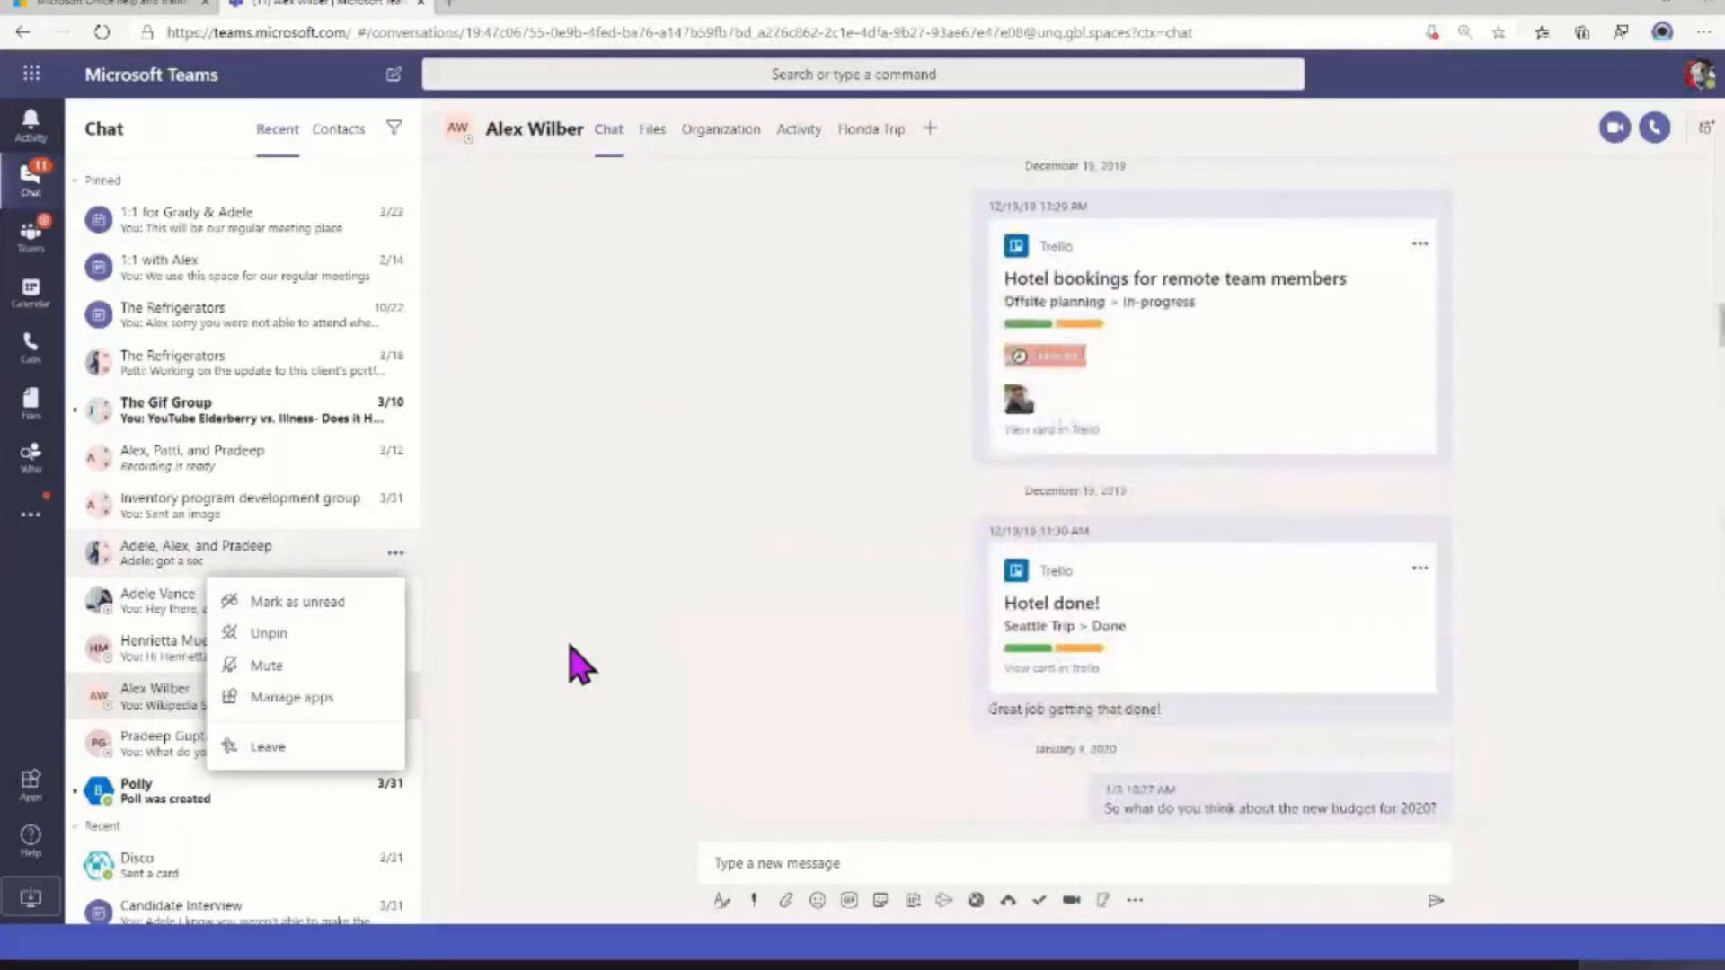
{"action": "scroll", "coordinate": [580, 664], "scroll_direction": "up", "scroll_amount": 4}
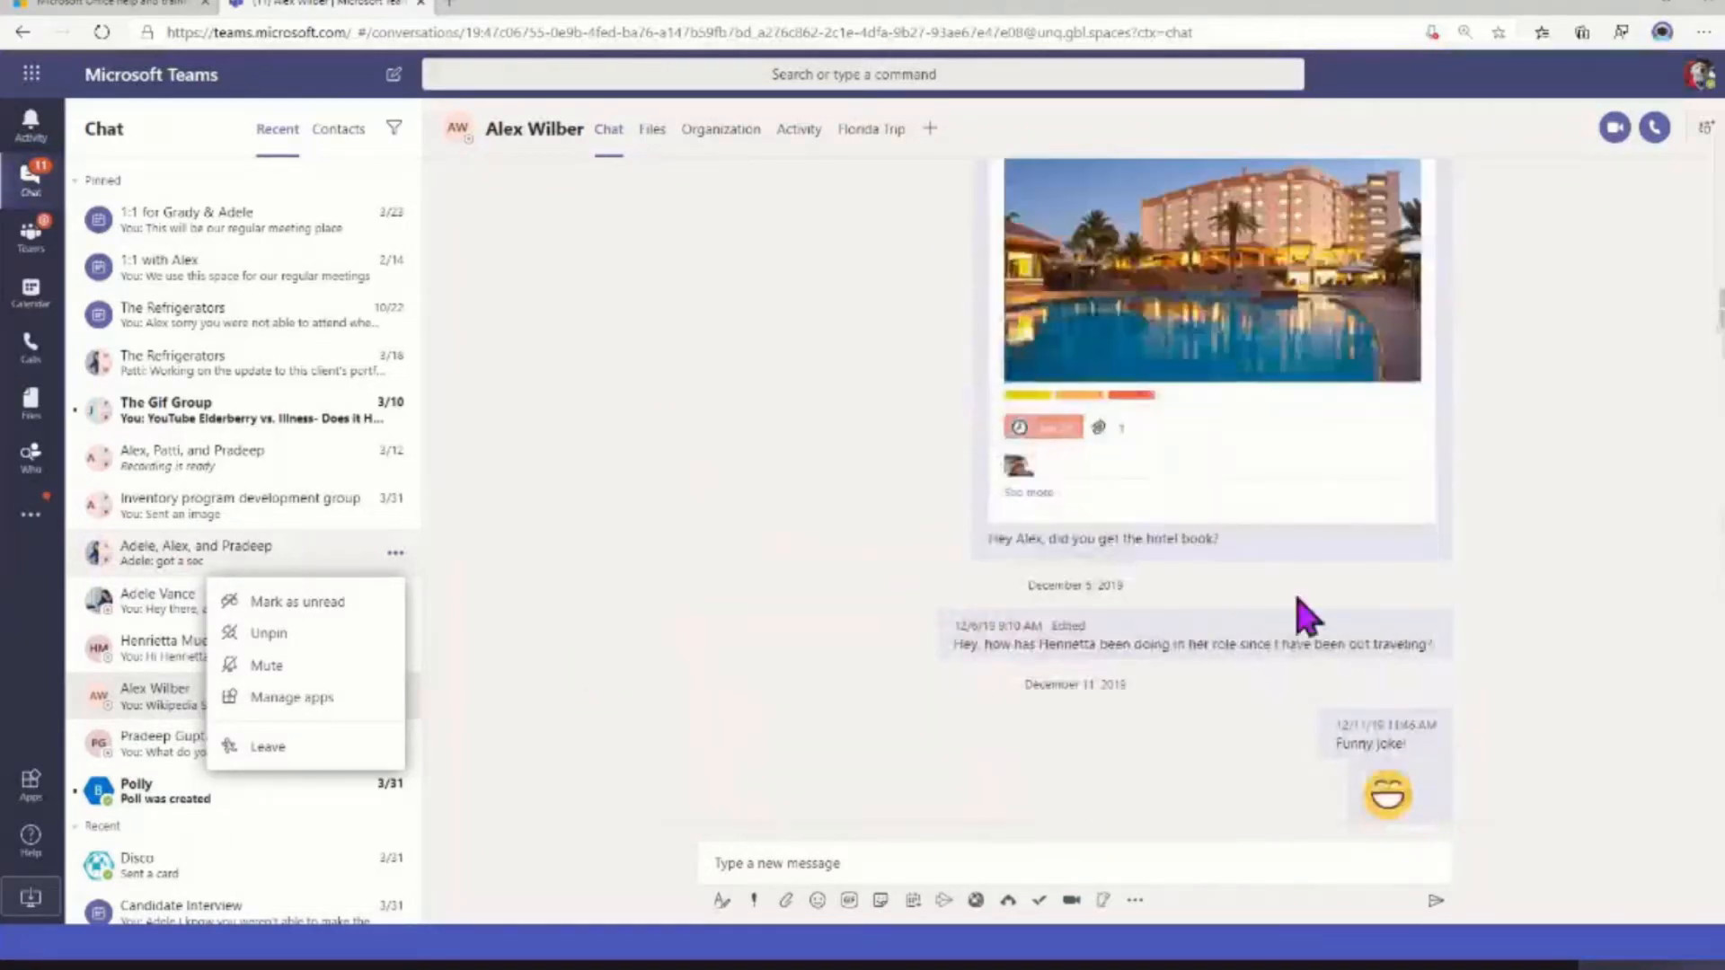
{"action": "left_click", "coordinate": [1421, 627]}
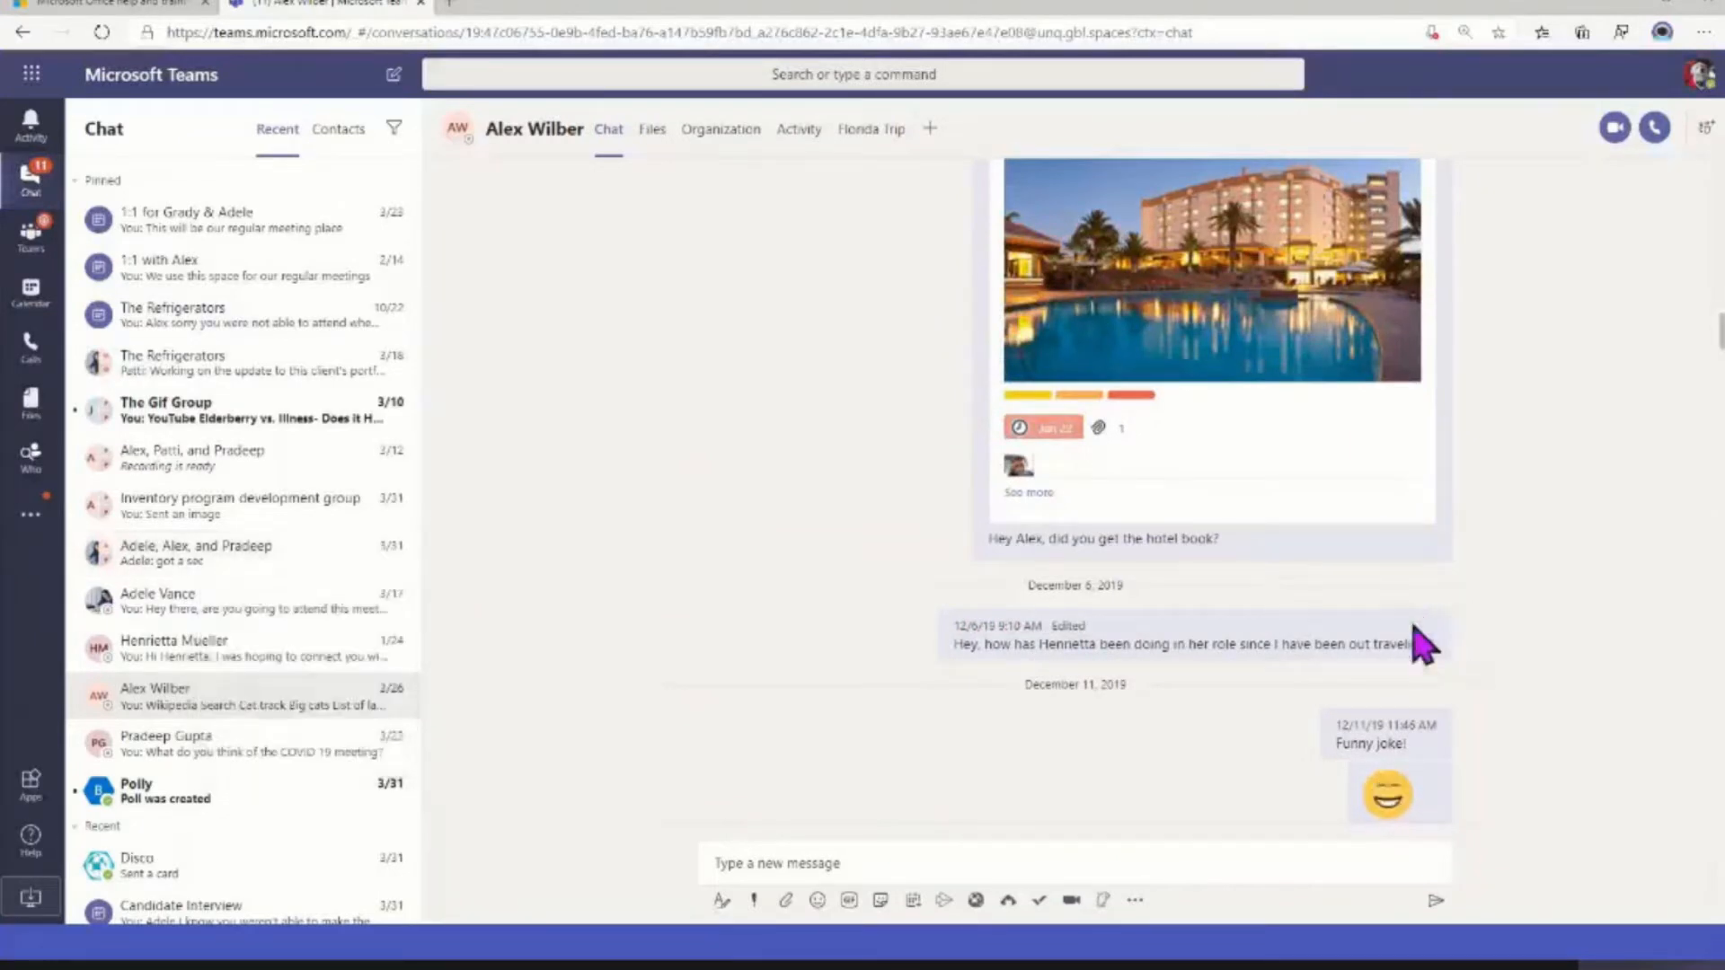
{"action": "left_click", "coordinate": [1438, 599]}
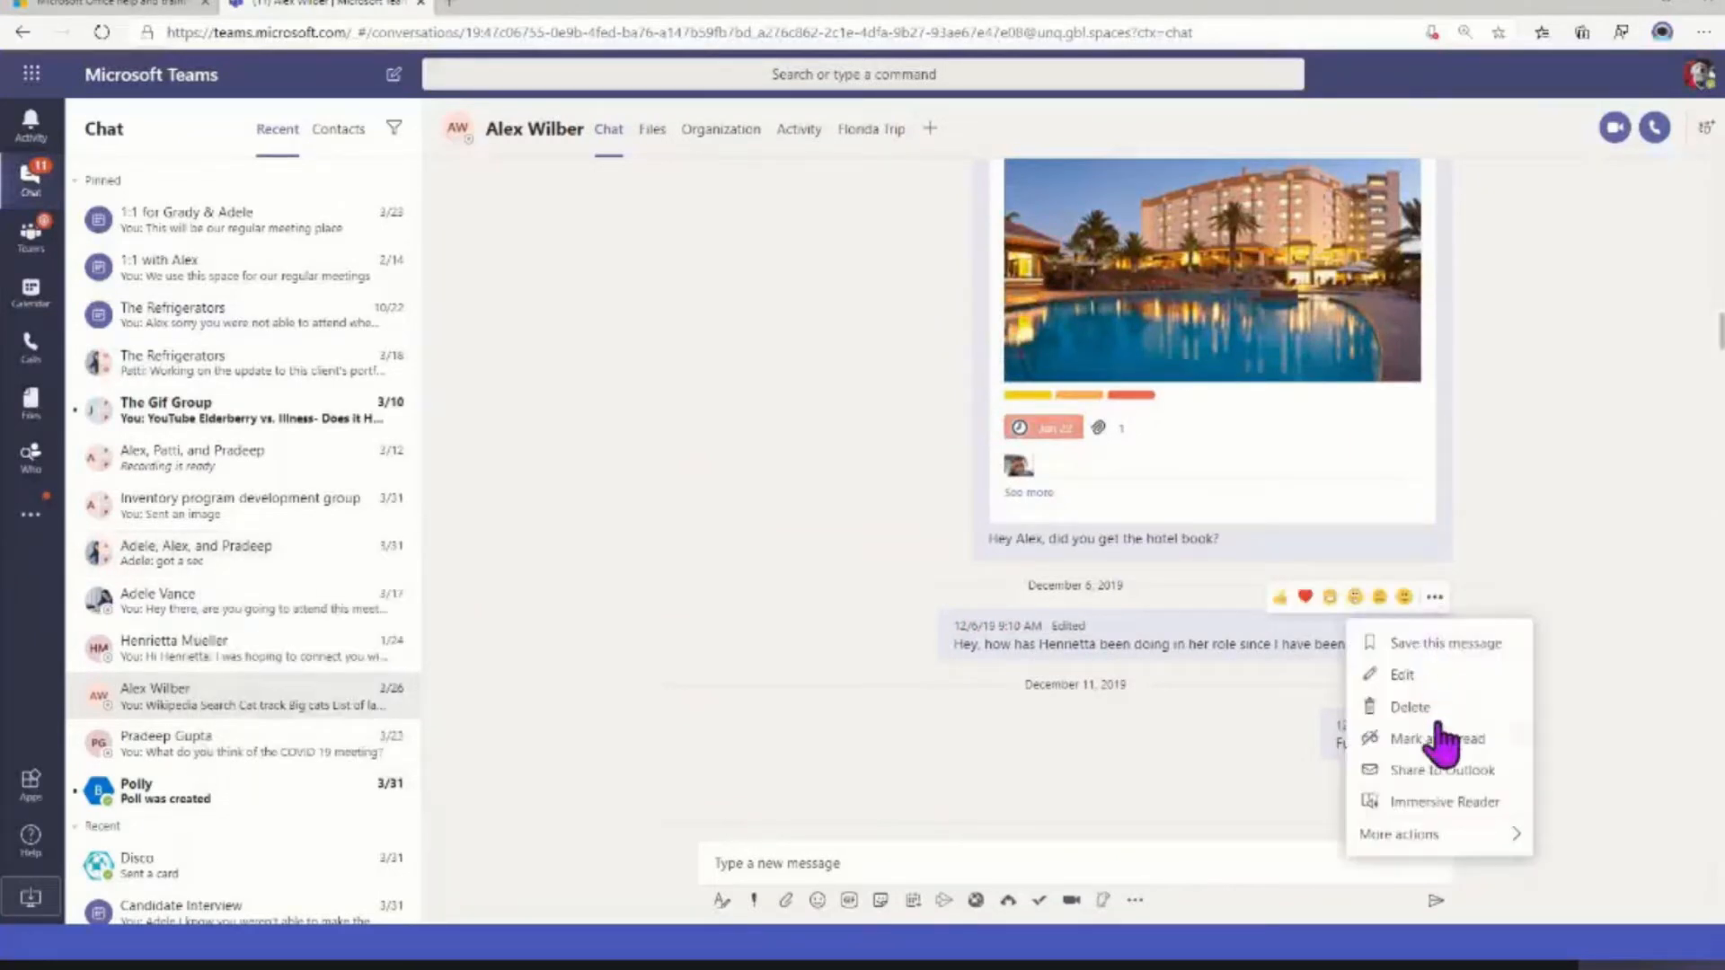
{"action": "left_click", "coordinate": [1412, 741]}
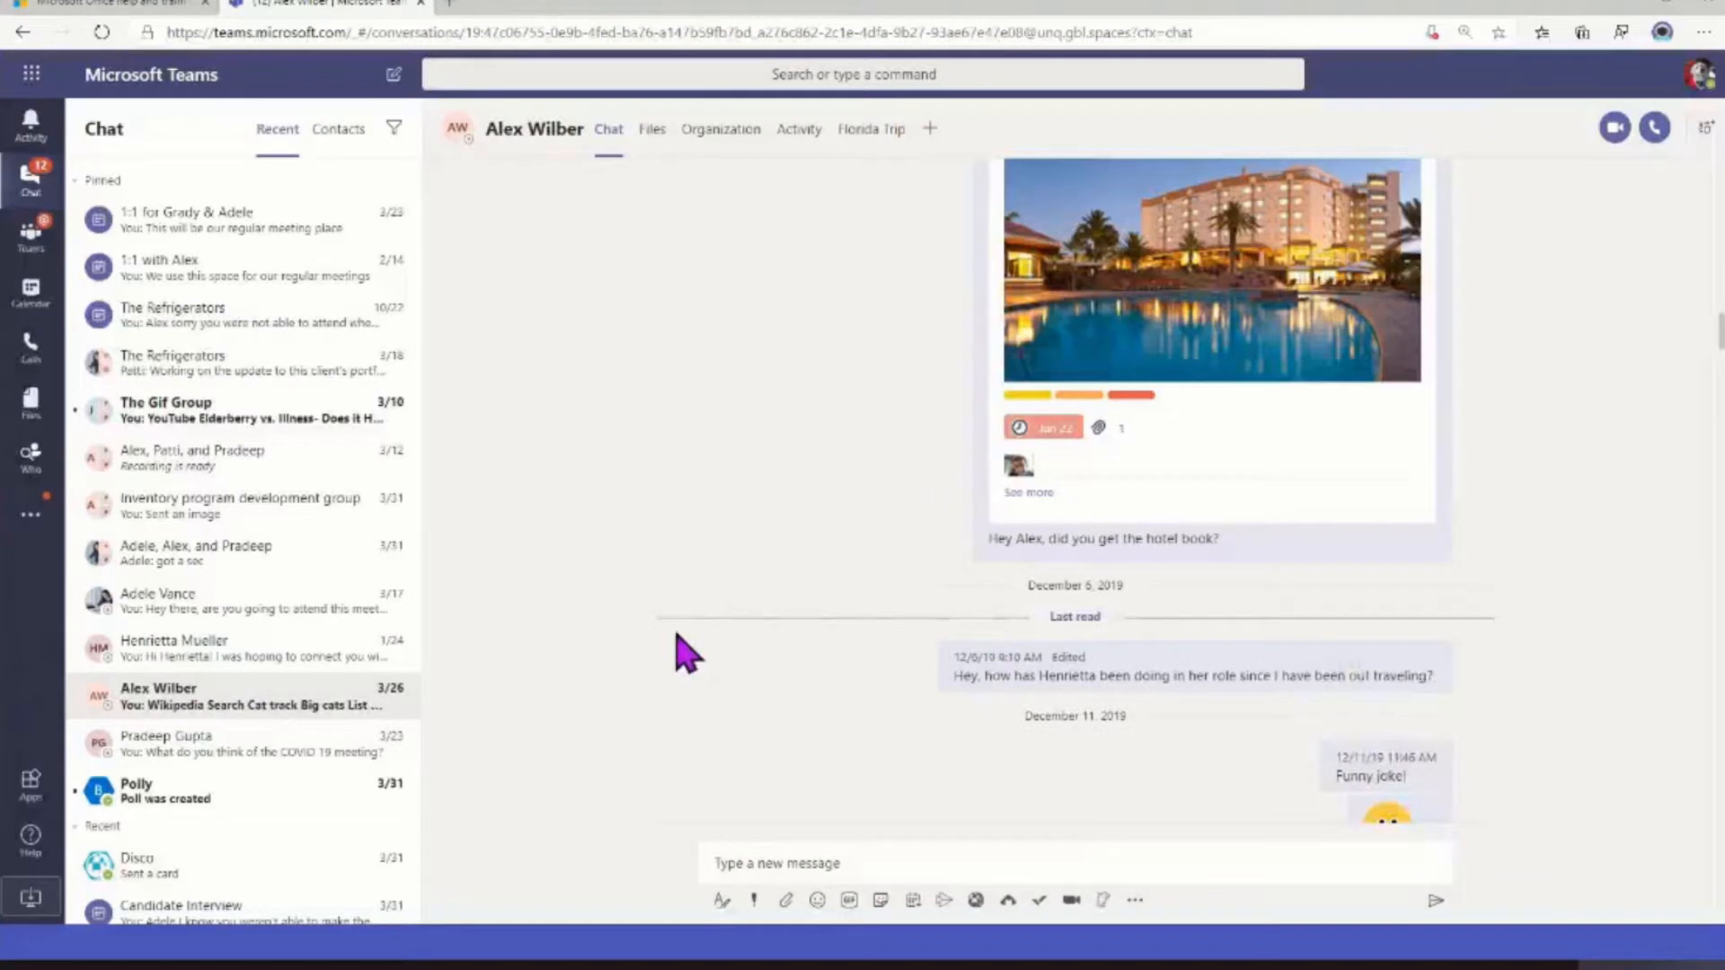
{"action": "left_click", "coordinate": [248, 716]}
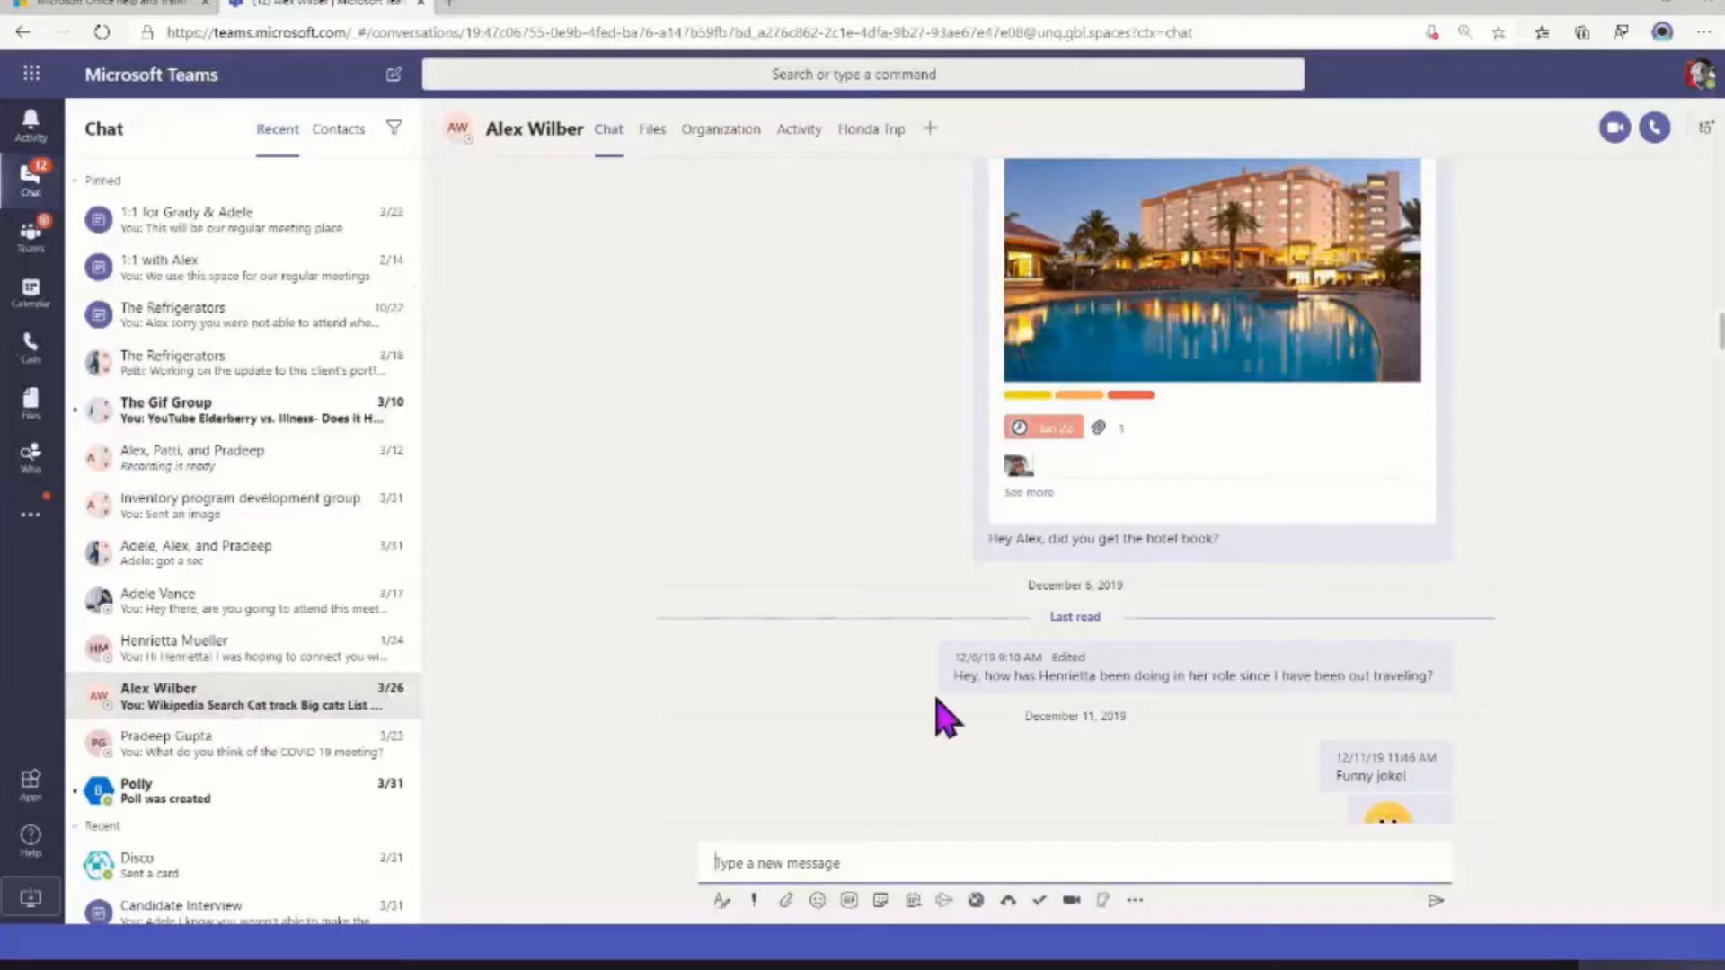
{"action": "scroll", "coordinate": [936, 715], "scroll_direction": "up", "scroll_amount": 10}
{"action": "scroll", "coordinate": [935, 714], "scroll_direction": "up", "scroll_amount": 10}
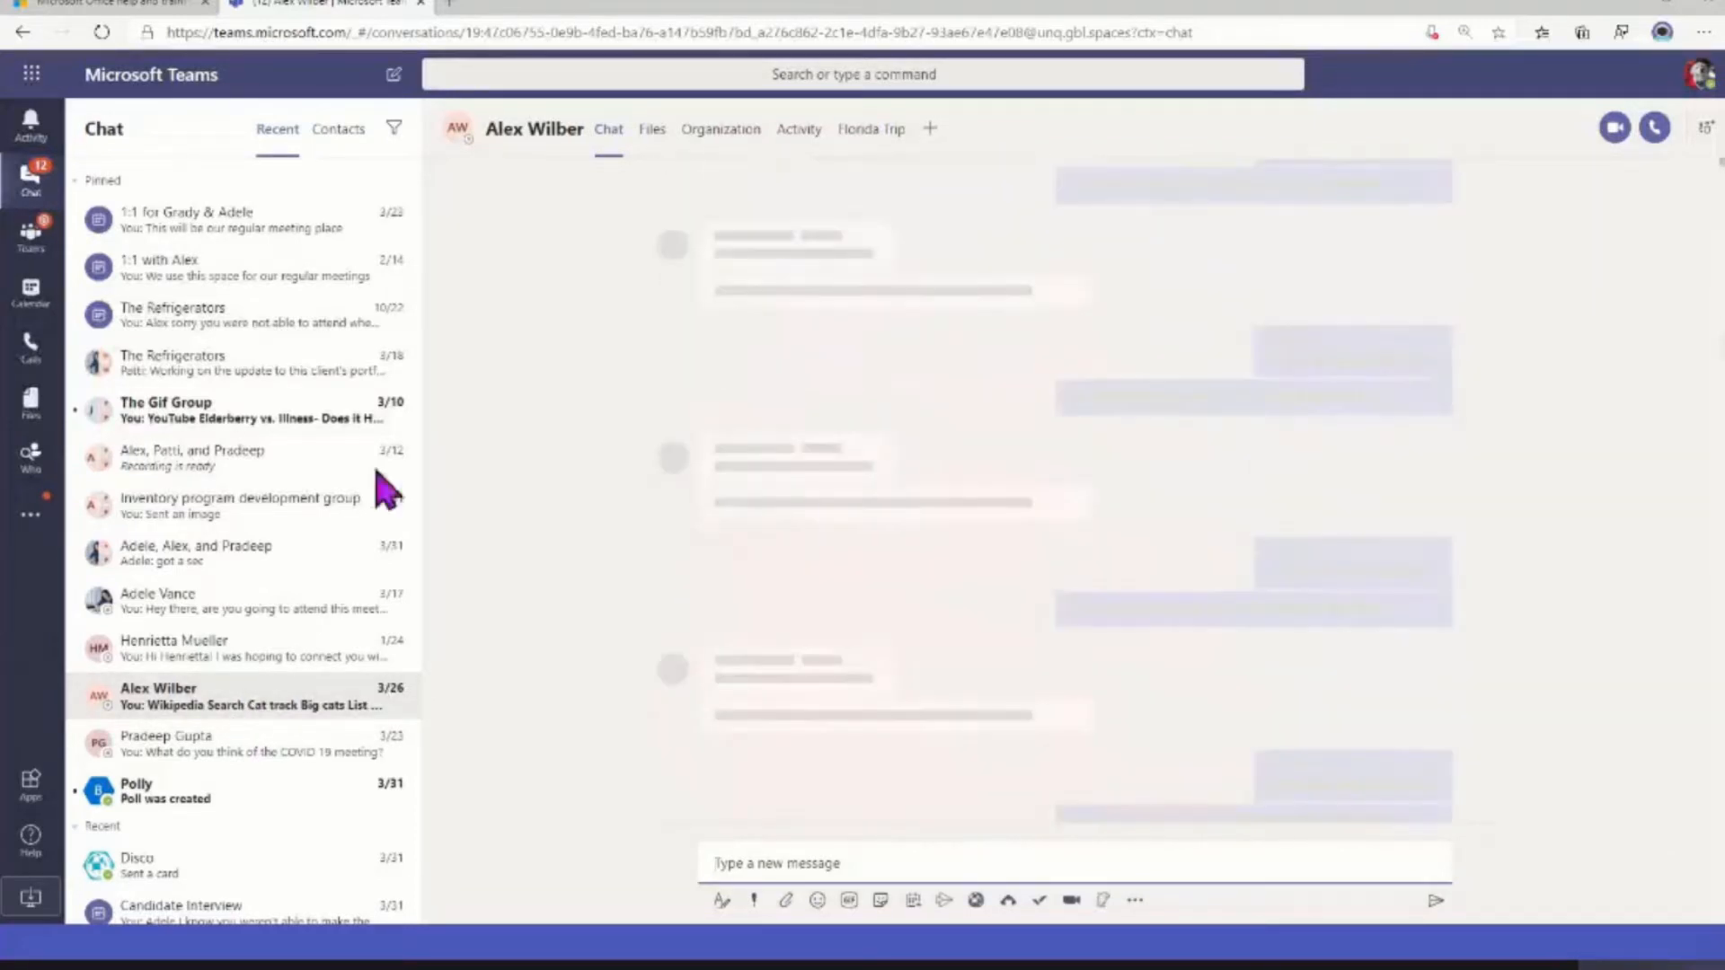
Open The Gif Group chat and look back through its messages to the last-read marker
{"action": "left_click", "coordinate": [305, 415]}
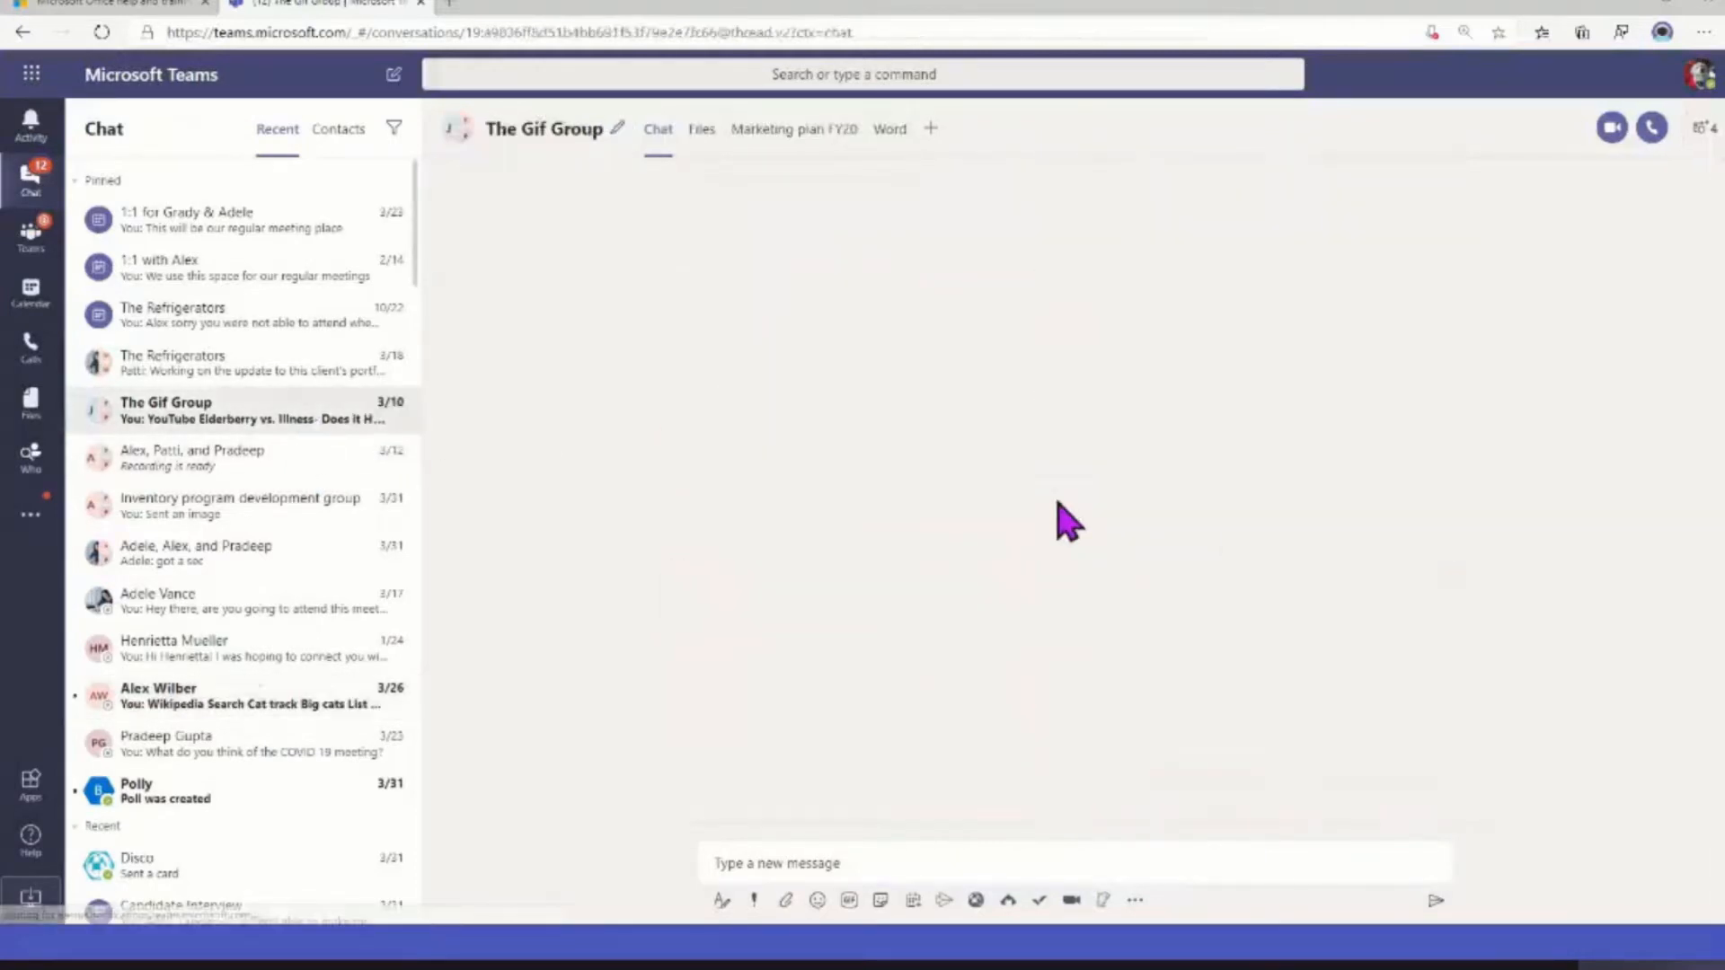
{"action": "scroll", "coordinate": [1128, 539], "scroll_direction": "up", "scroll_amount": 10}
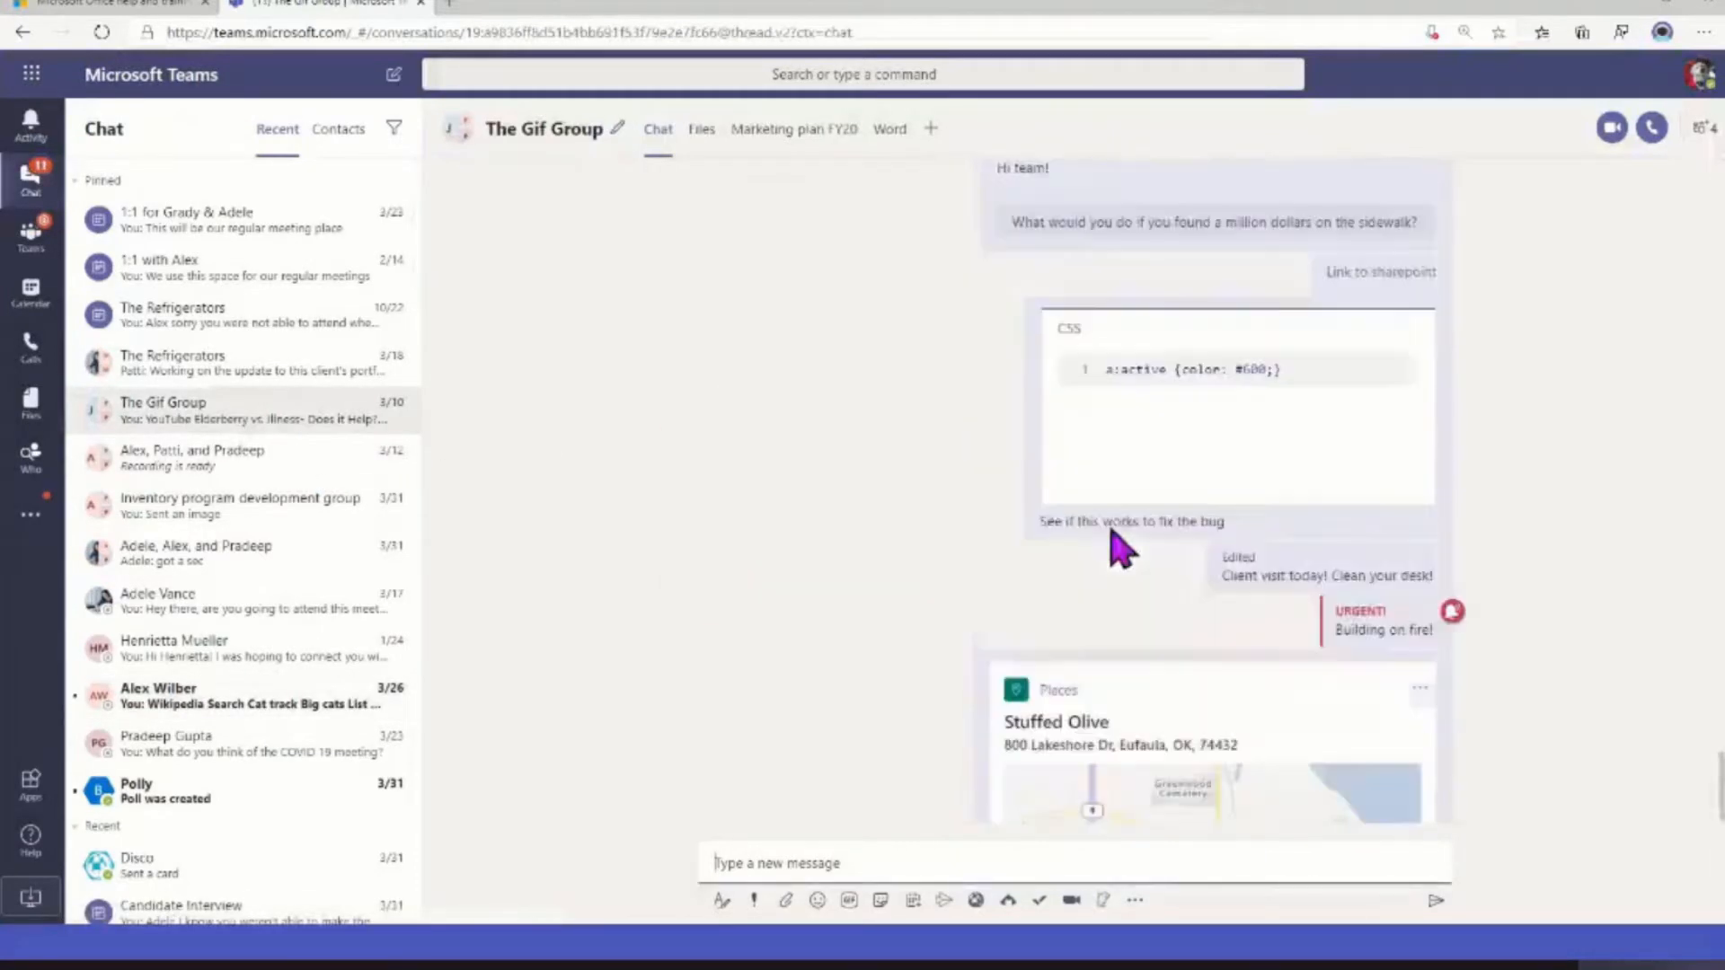
{"action": "scroll", "coordinate": [1087, 550], "scroll_direction": "up", "scroll_amount": 10}
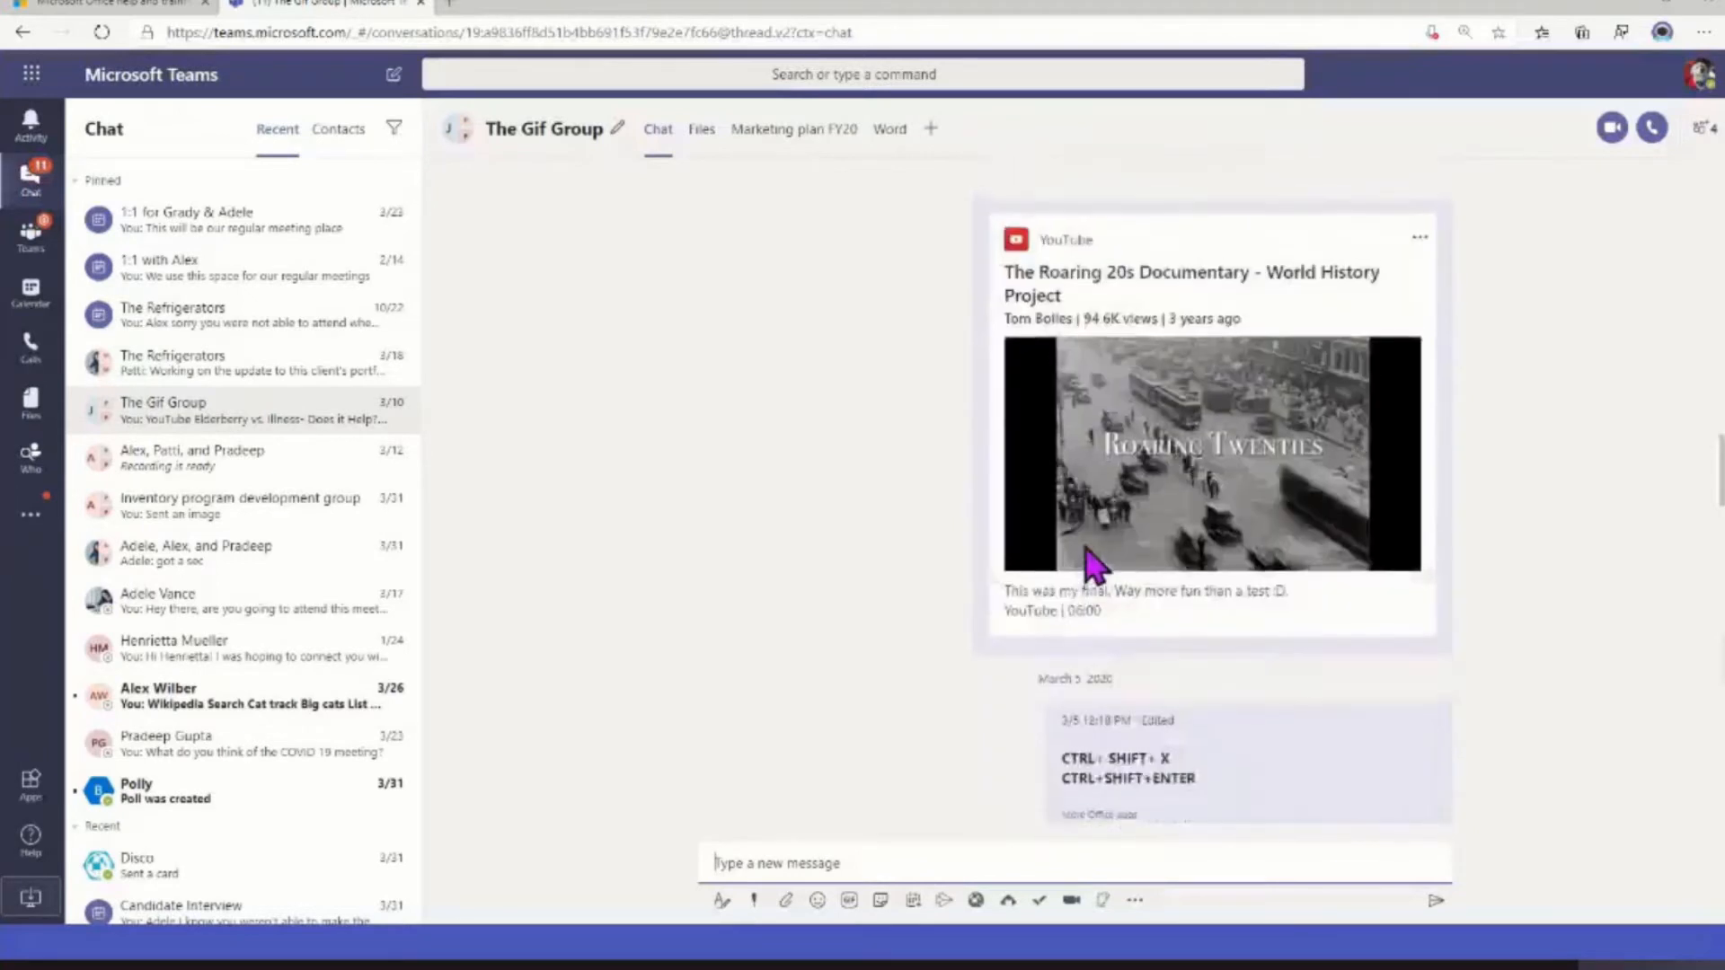
{"action": "scroll", "coordinate": [1092, 566], "scroll_direction": "down", "scroll_amount": 10}
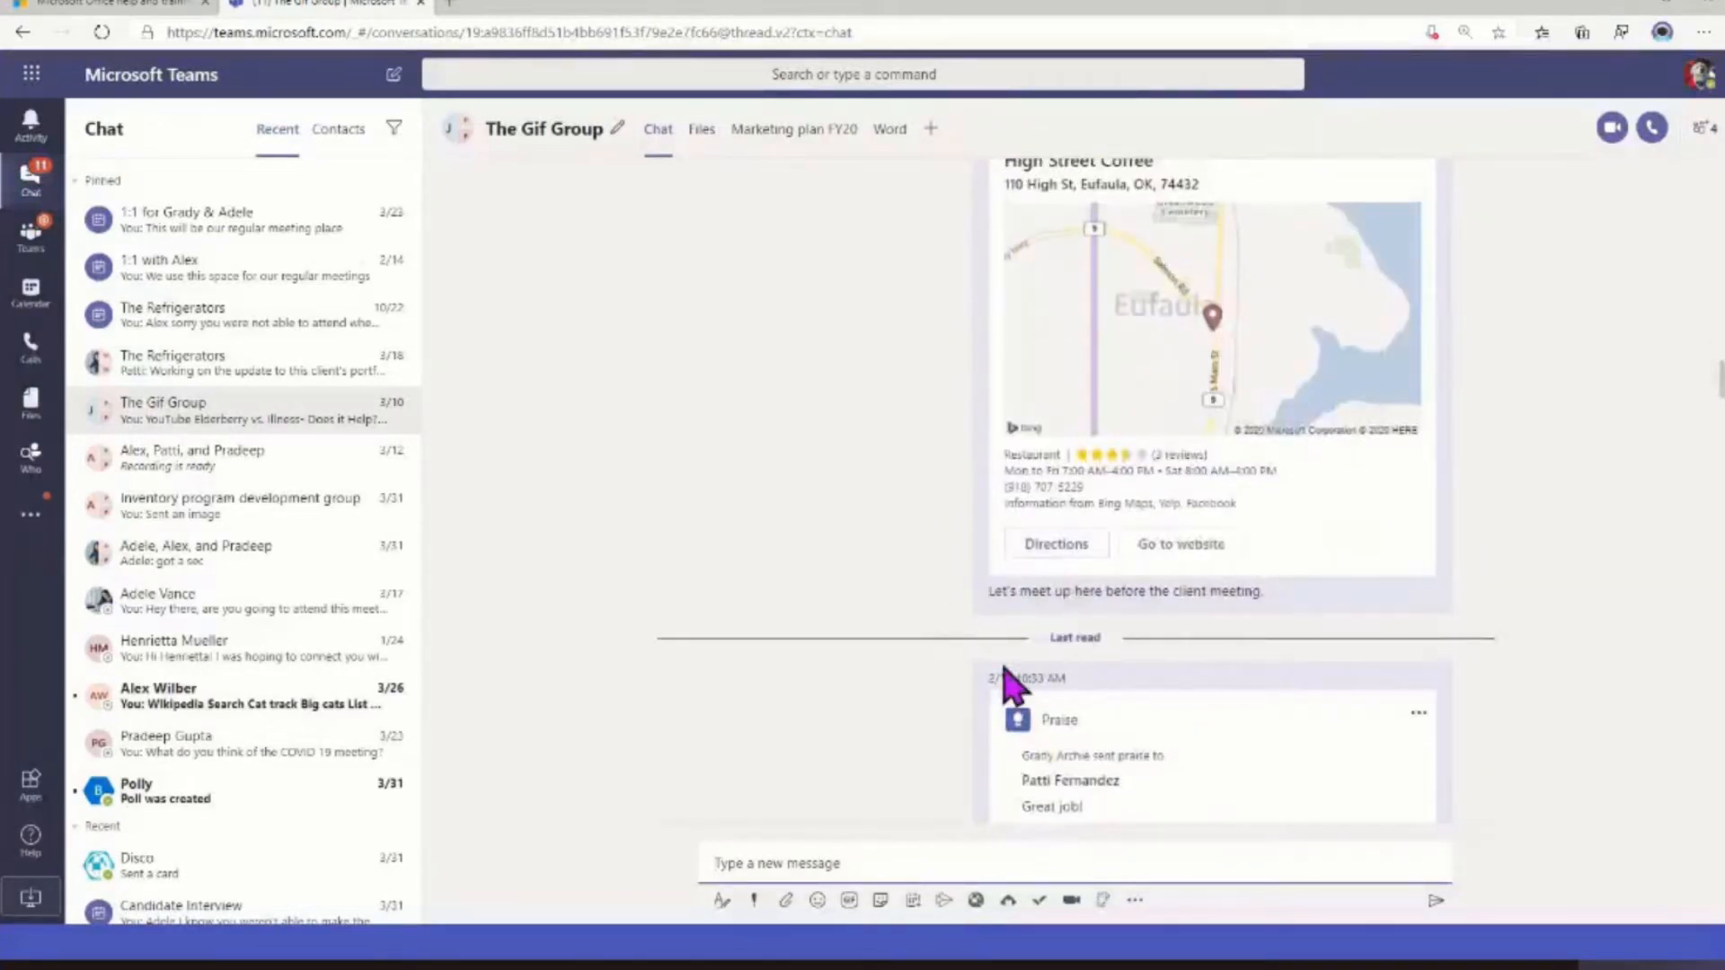
{"action": "triple_click", "coordinate": [1060, 635]}
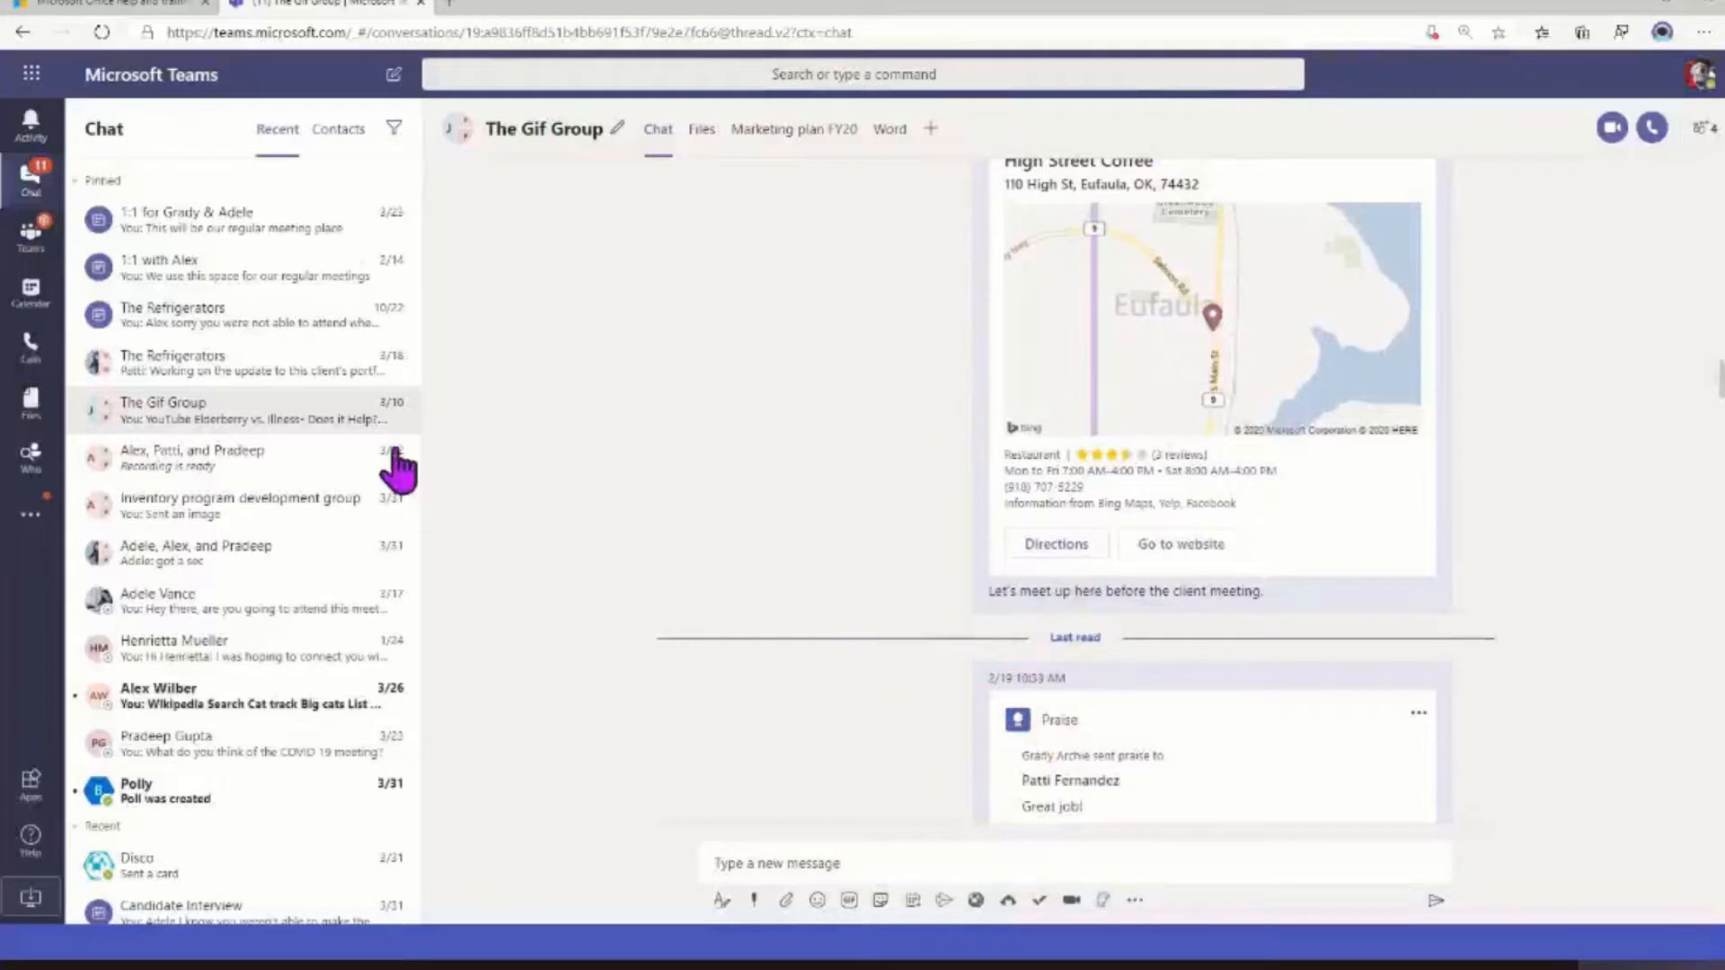
Show the management options of The Gif Group chat, and view its participant list
{"action": "left_click", "coordinate": [399, 413]}
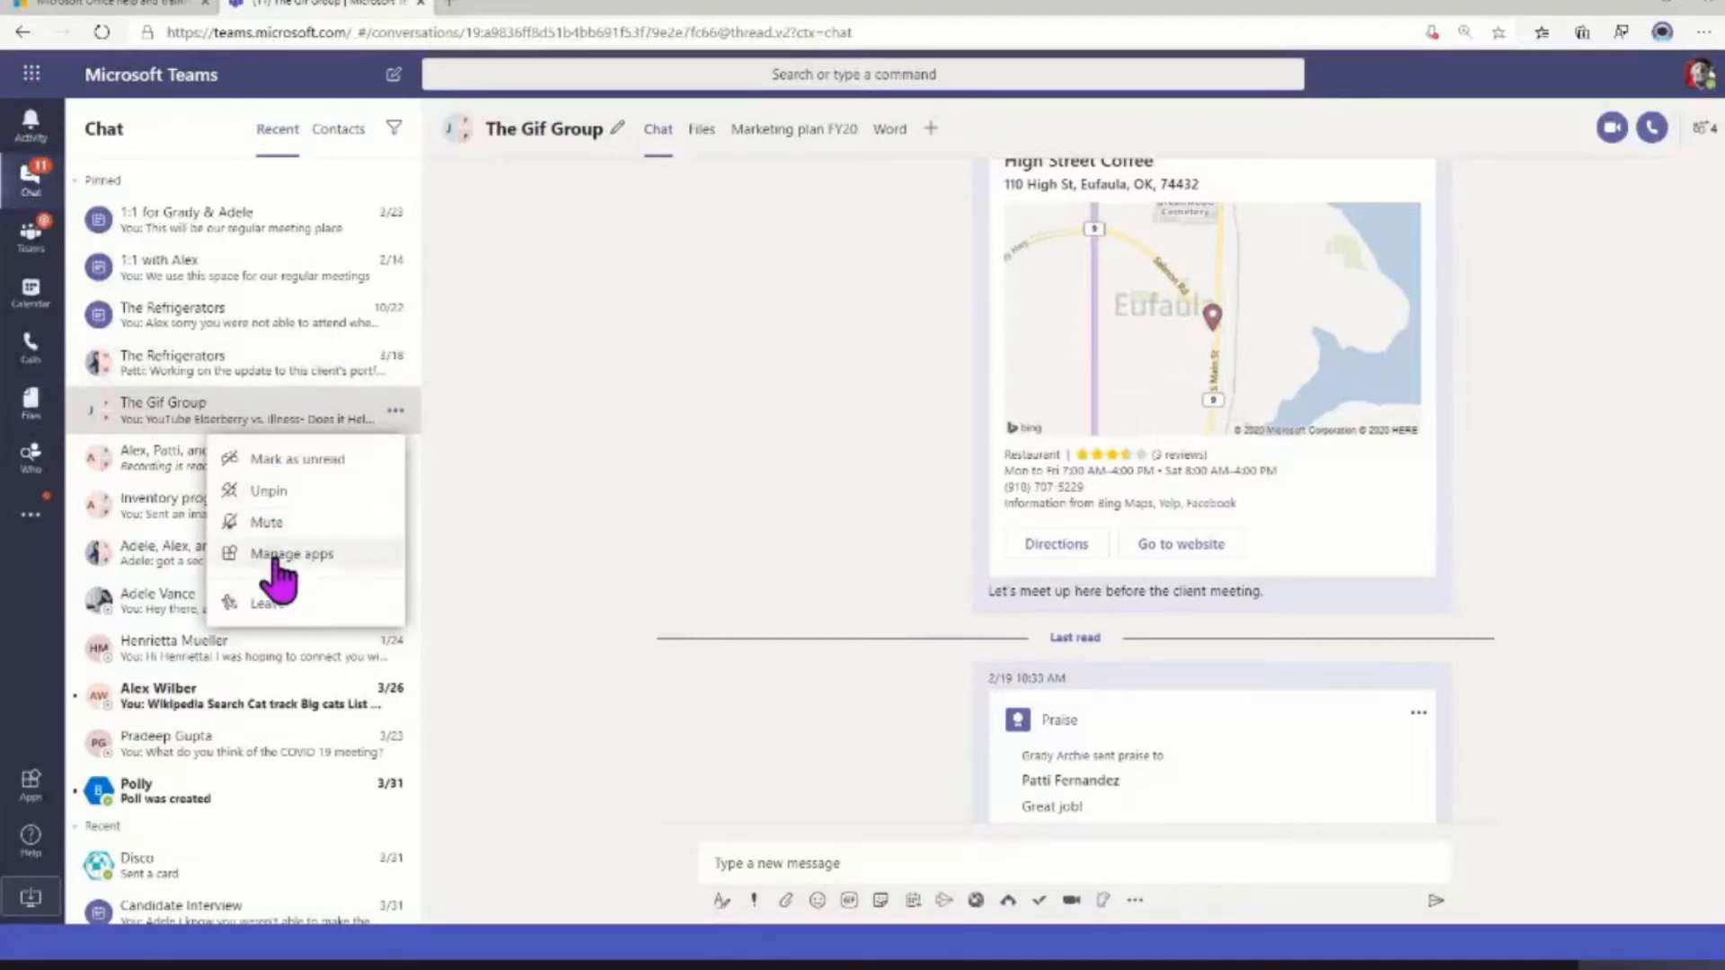
{"action": "left_click", "coordinate": [512, 566]}
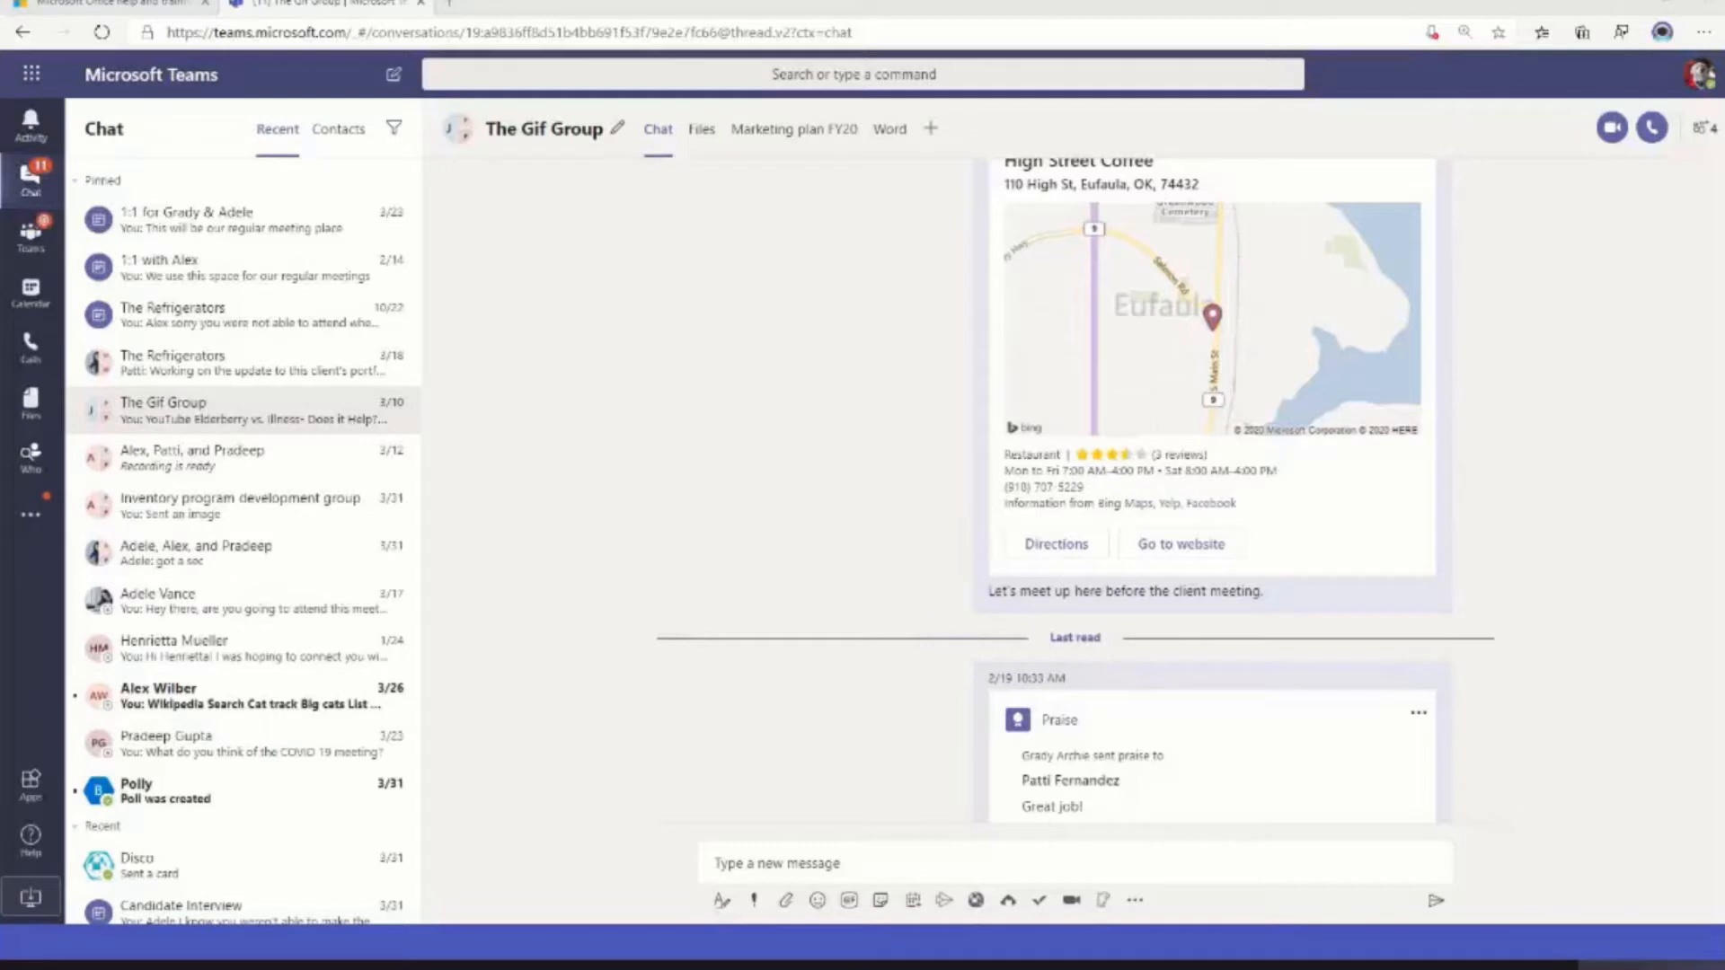
{"action": "left_click", "coordinate": [175, 415]}
{"action": "scroll", "coordinate": [1181, 458], "scroll_direction": "up", "scroll_amount": 5}
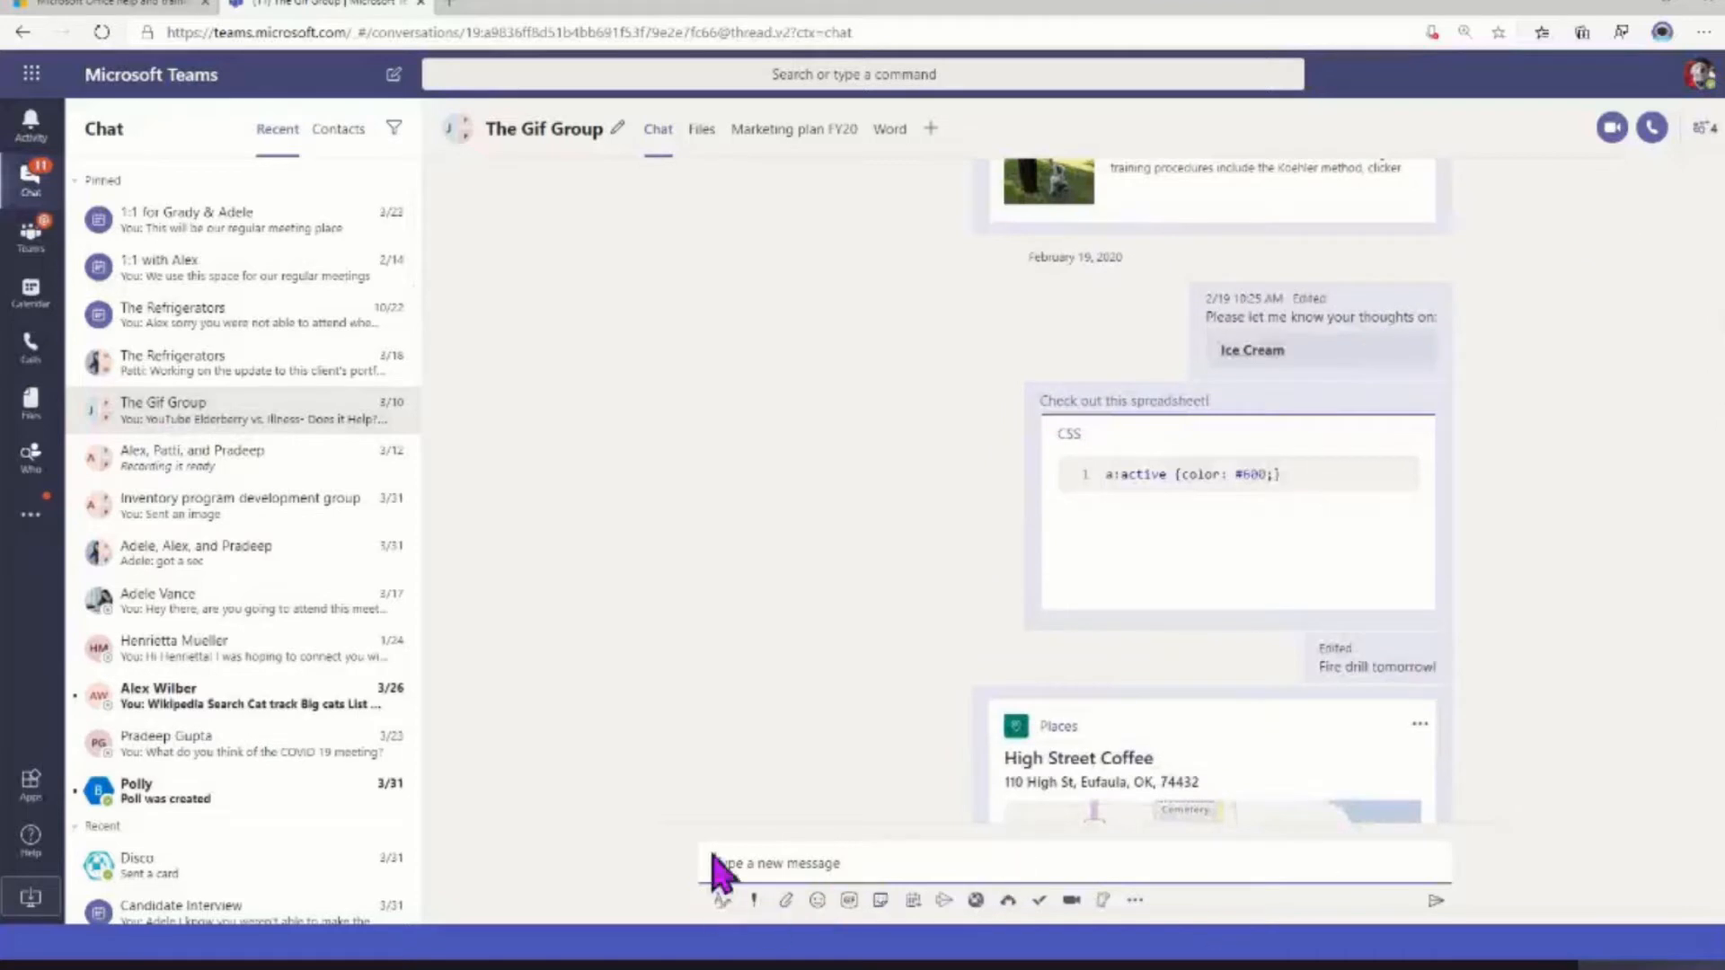
{"action": "left_click", "coordinate": [1702, 135]}
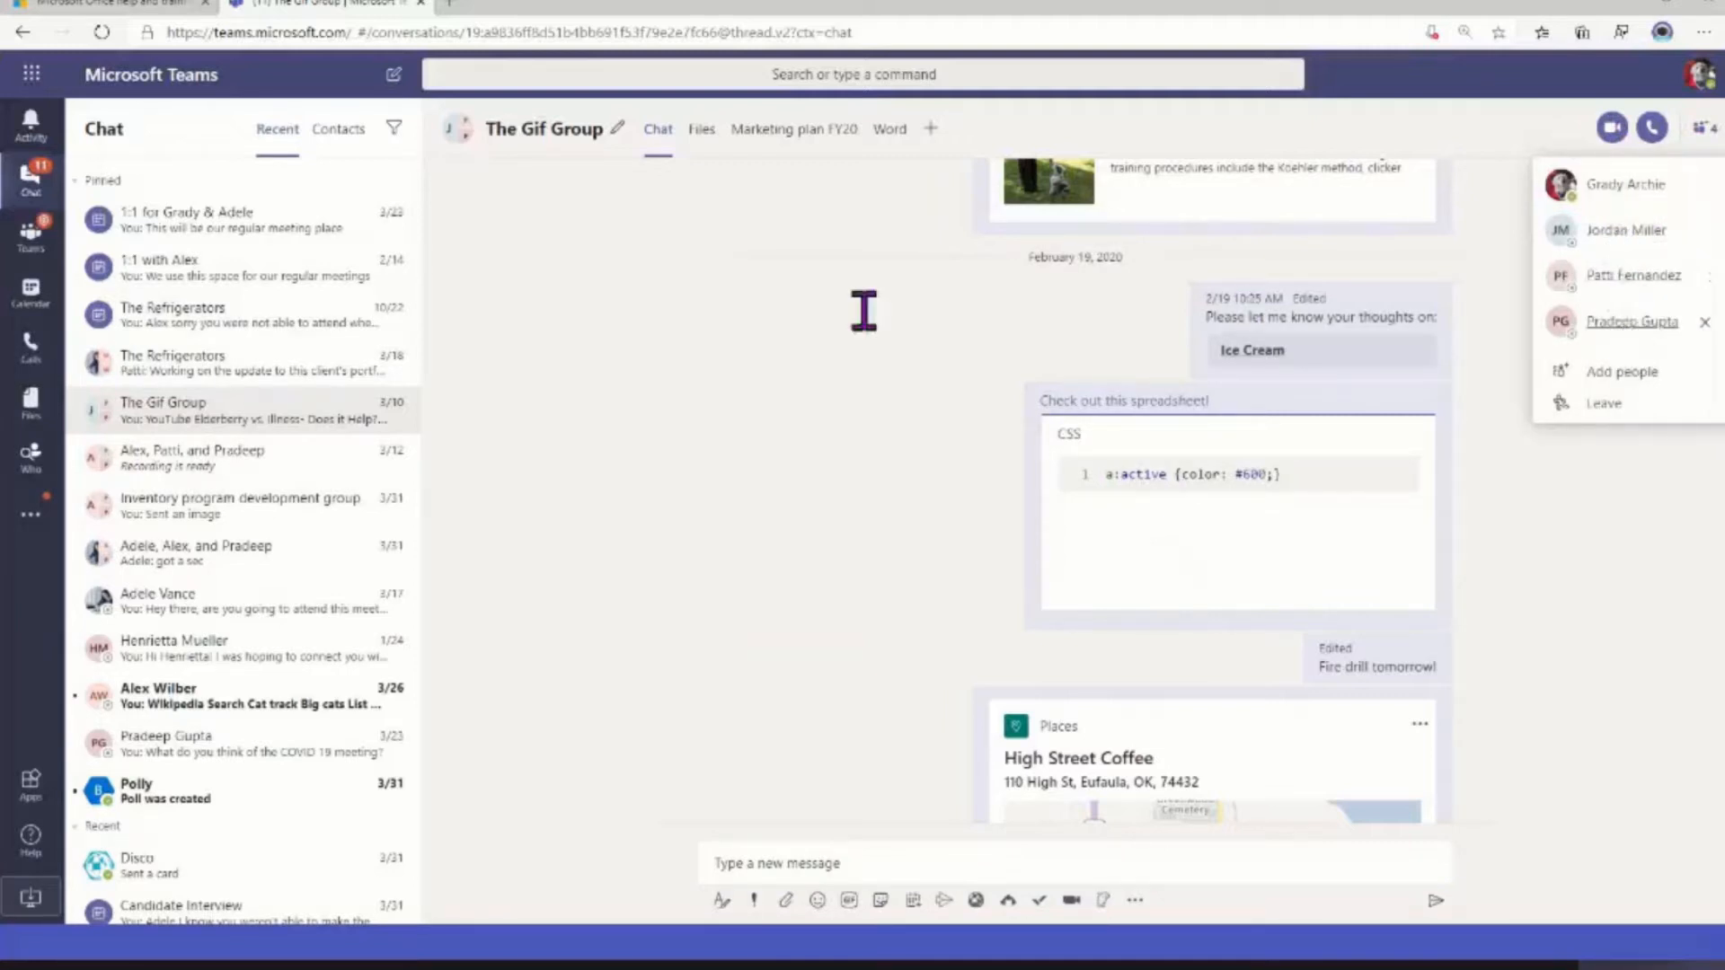
{"action": "left_click", "coordinate": [812, 344]}
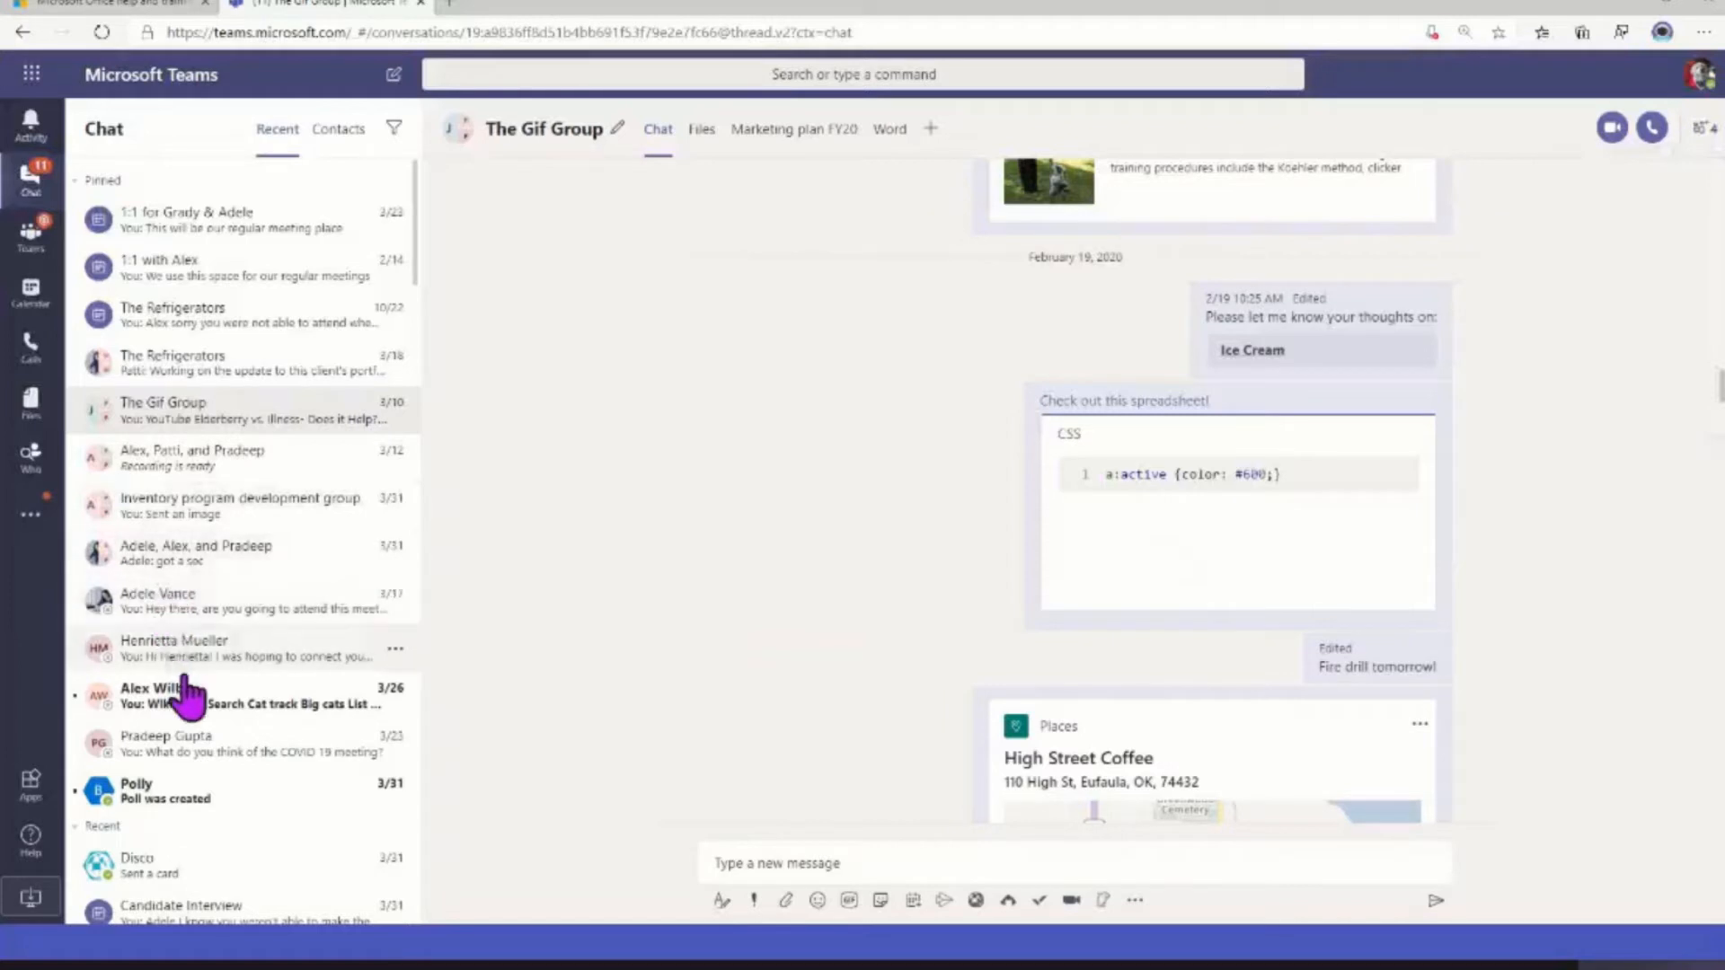
Open the pinned chat ending in the COVID 19 meeting question, and view its available tab apps and the search suggestions
{"action": "left_click", "coordinate": [143, 754]}
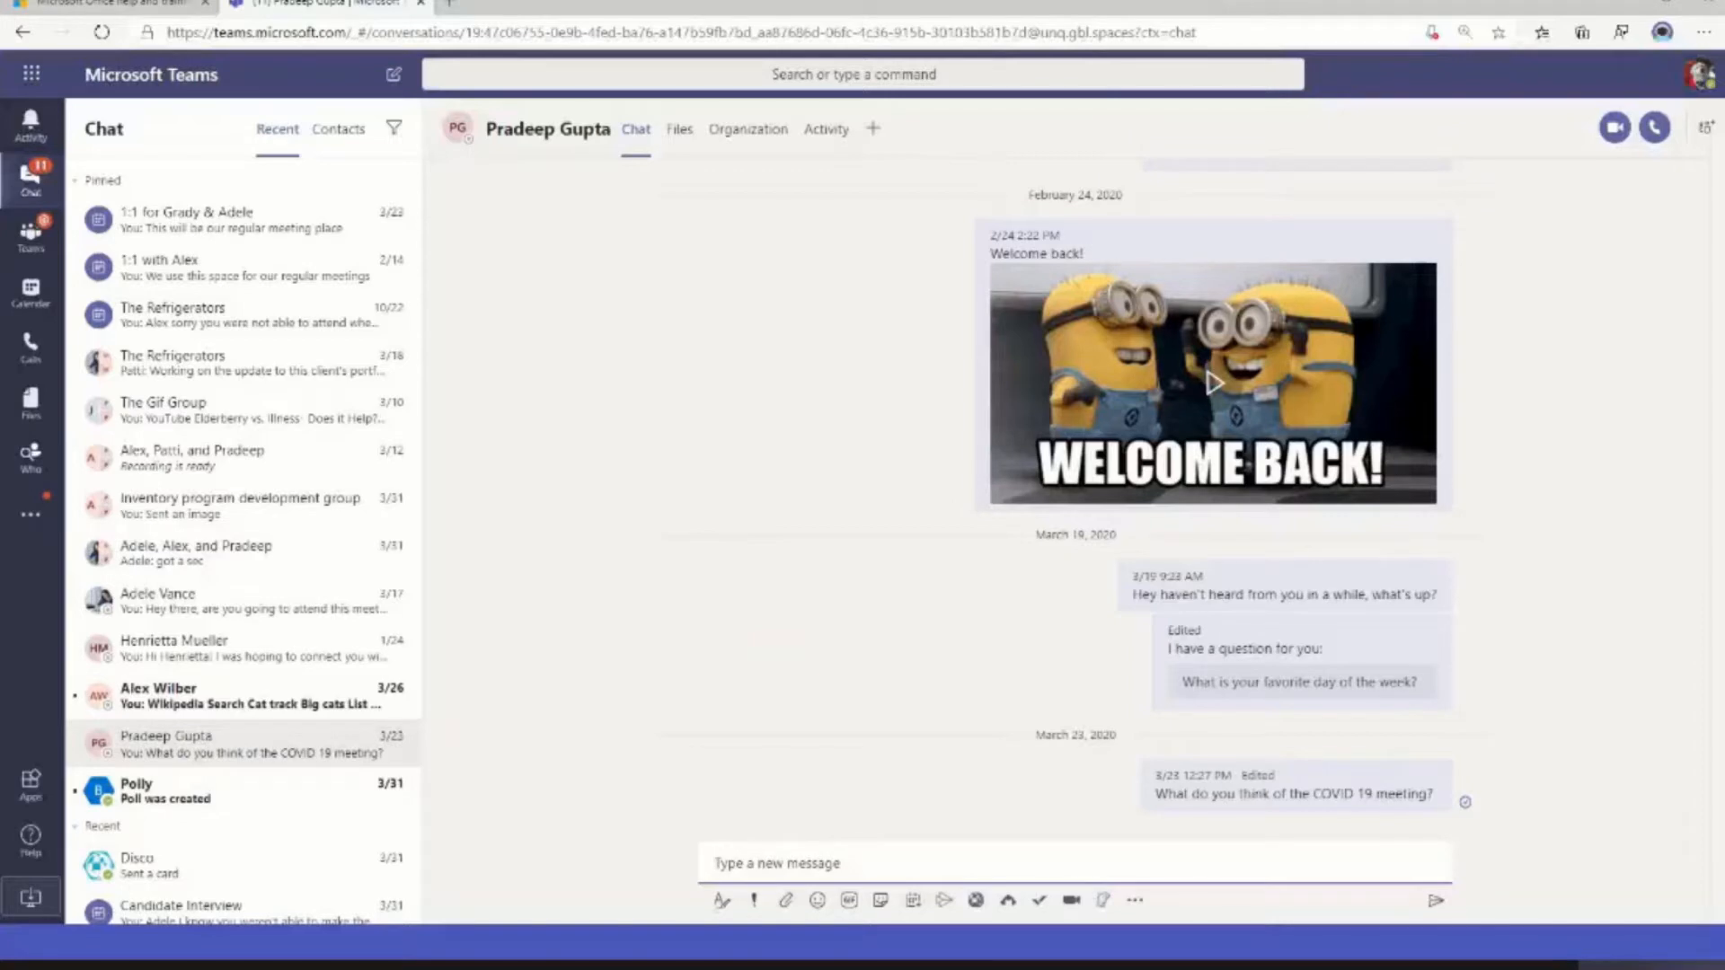
{"action": "left_click", "coordinate": [873, 128]}
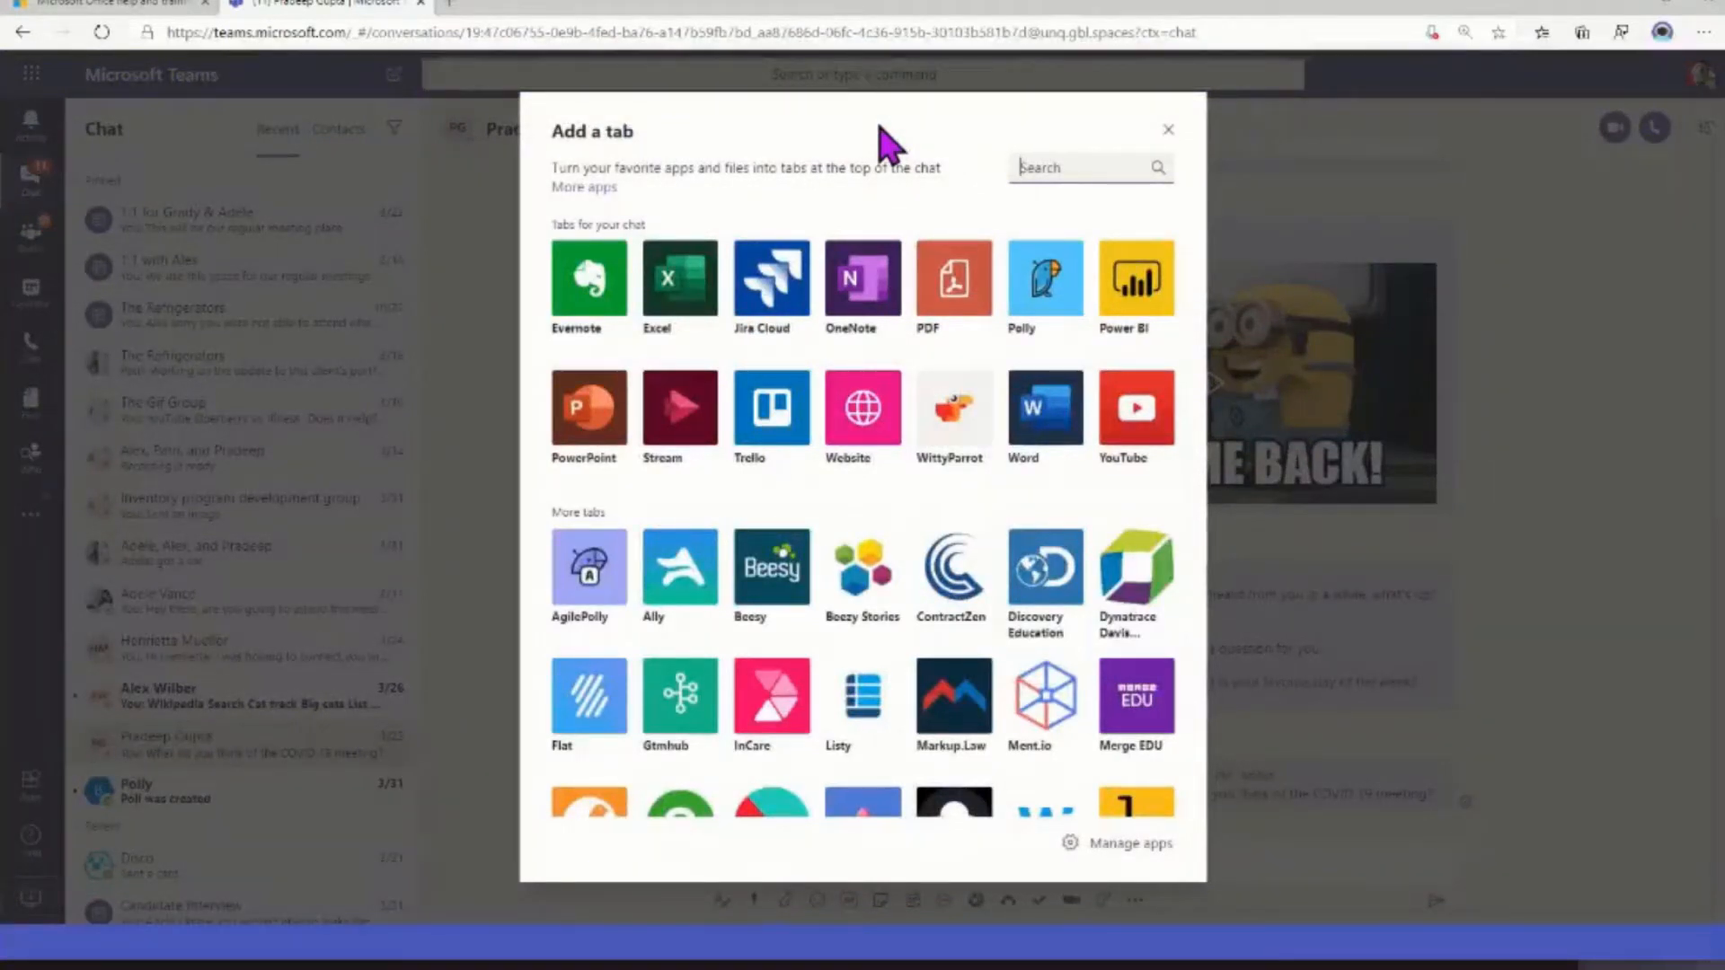
{"action": "left_click", "coordinate": [1168, 130]}
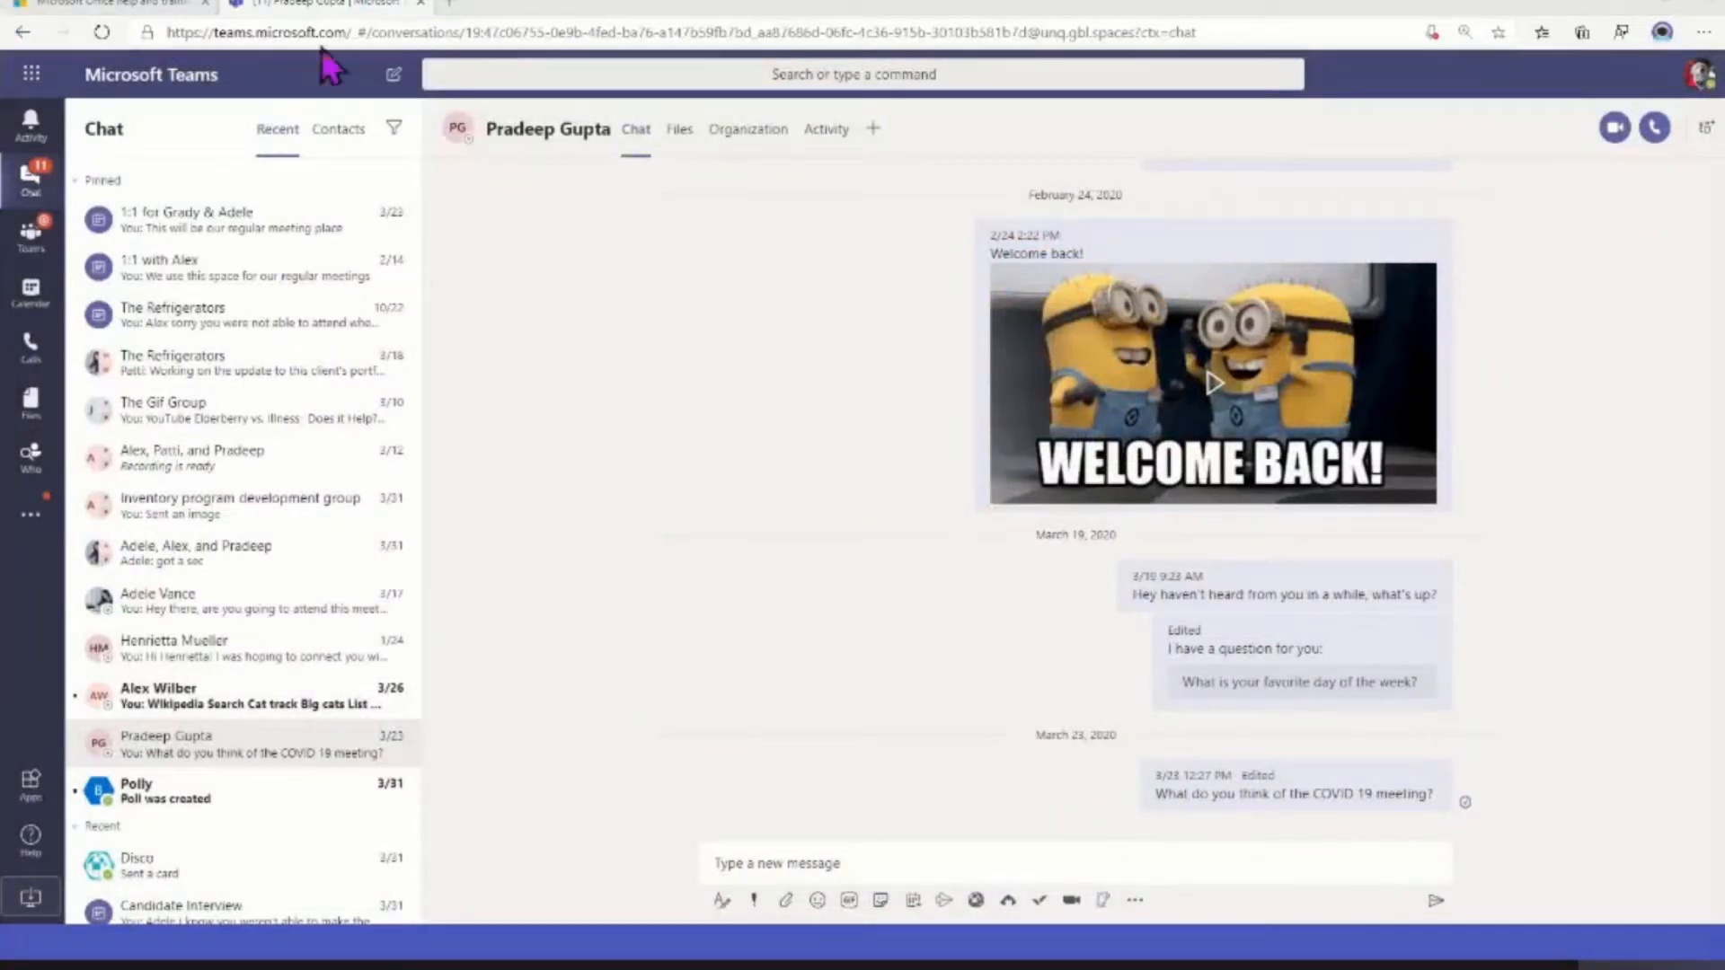
{"action": "left_click", "coordinate": [522, 79]}
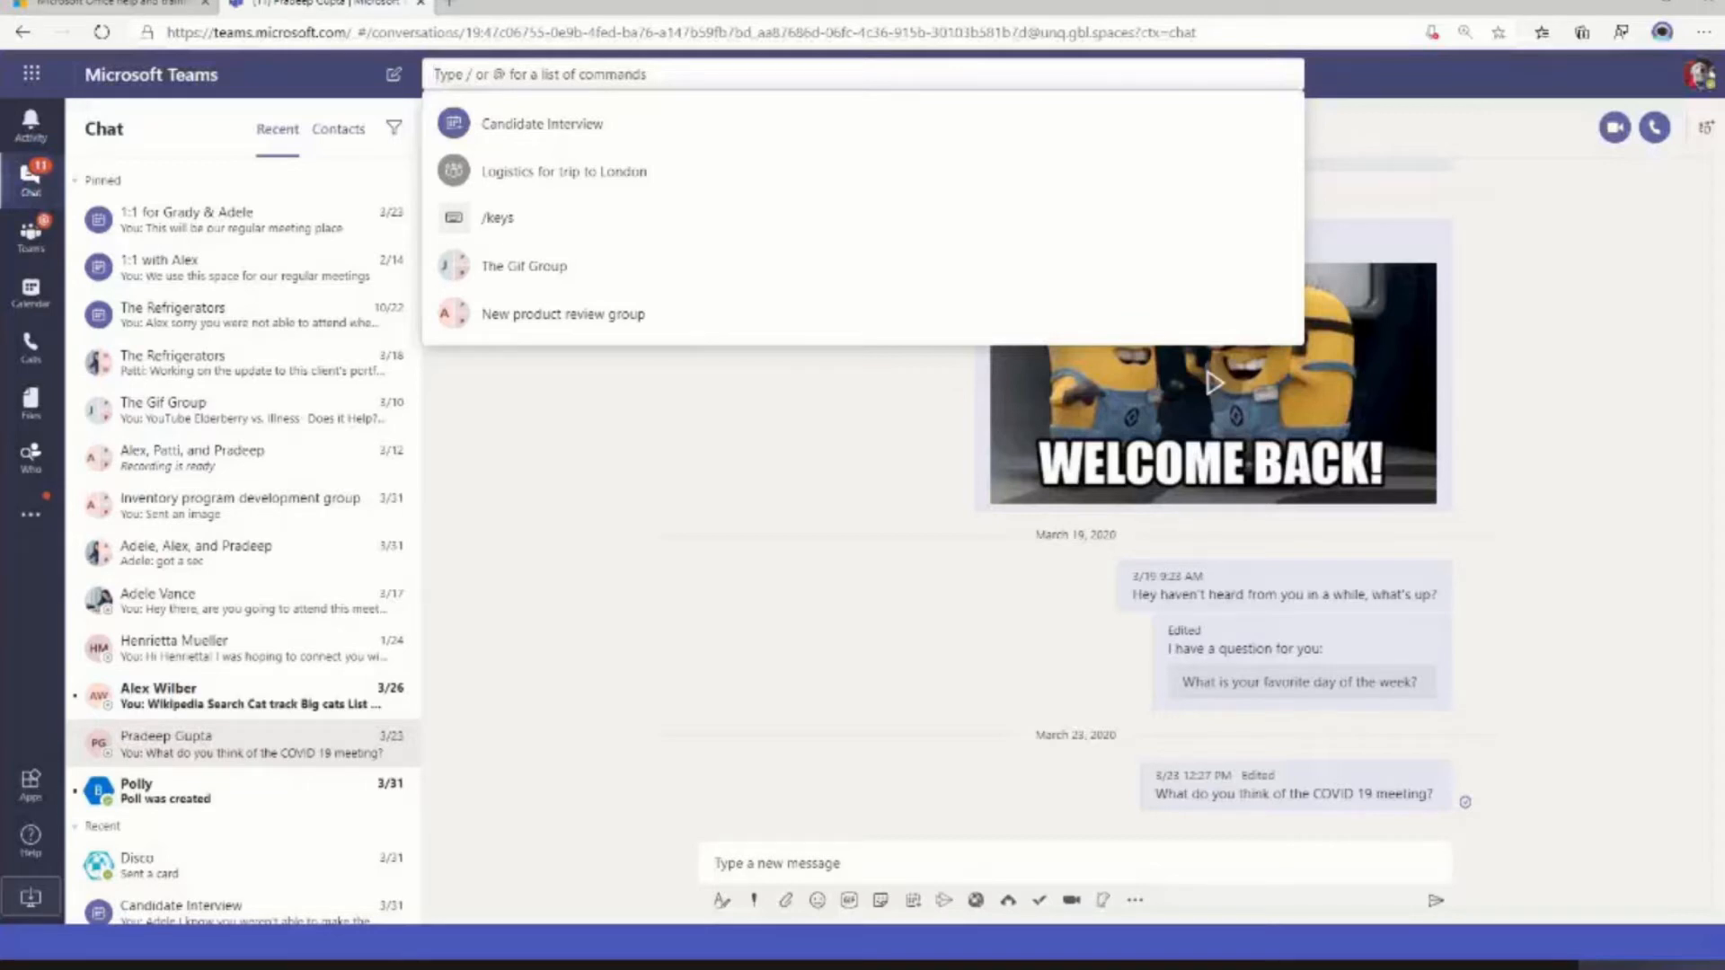
{"action": "key", "text": "Escape"}
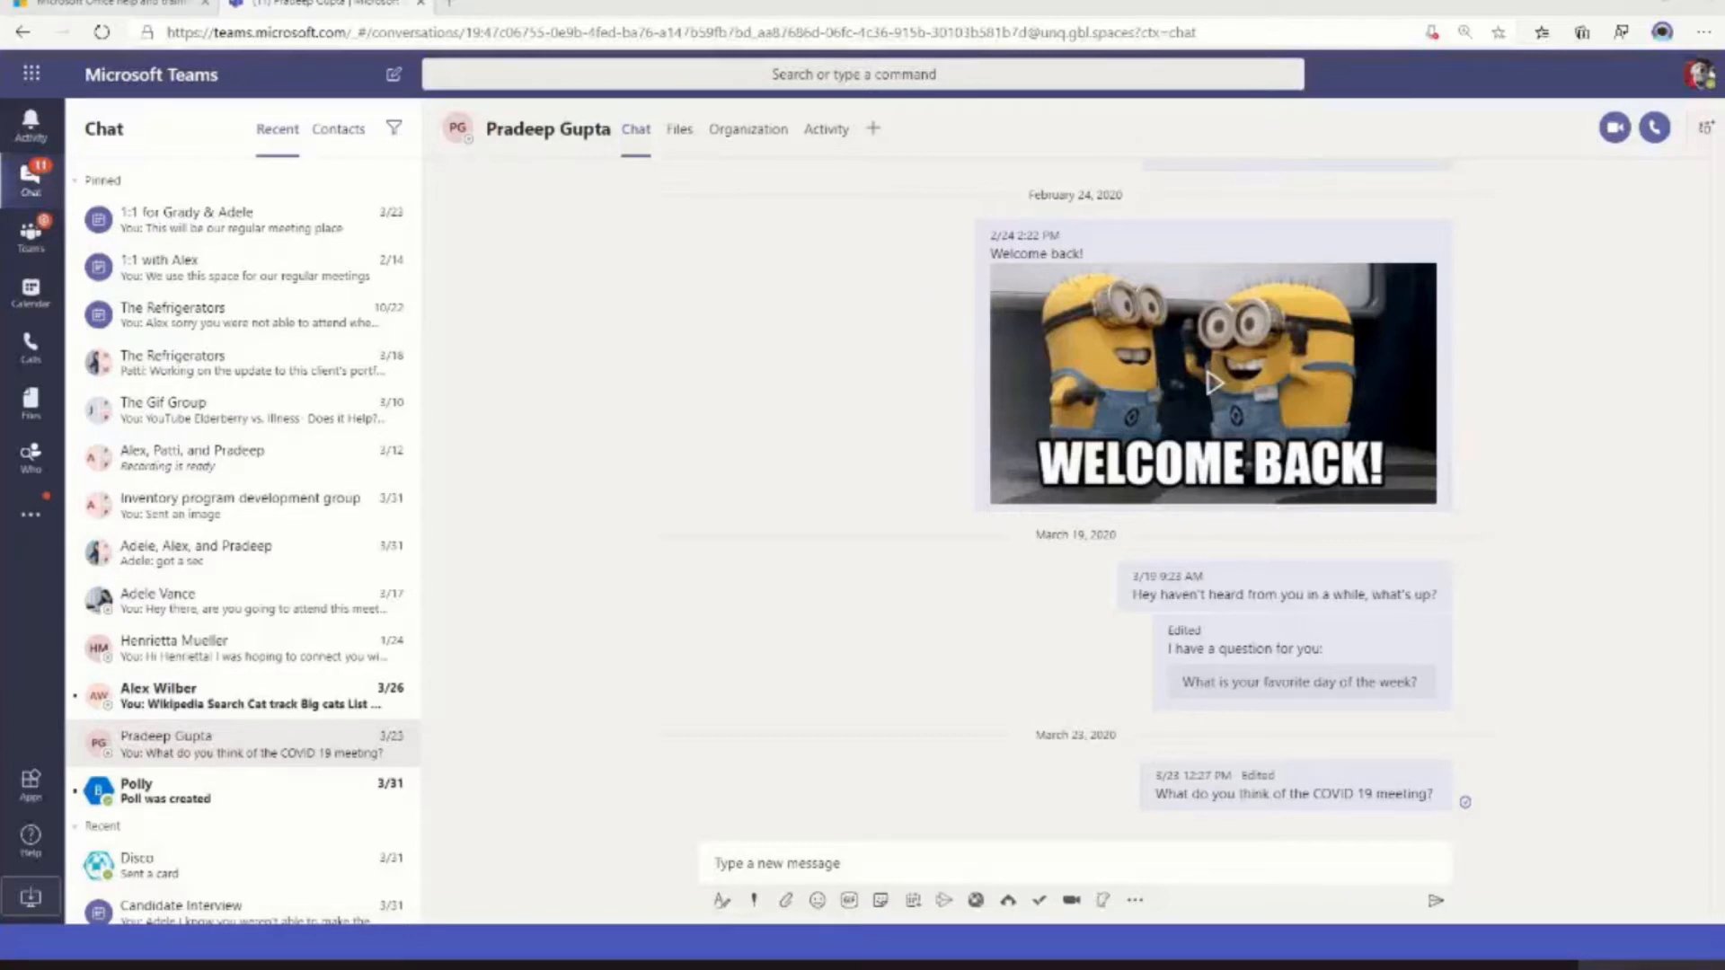
Mute the pinned "Recording is ready" group chat and unmute it again
{"action": "left_click", "coordinate": [399, 465]}
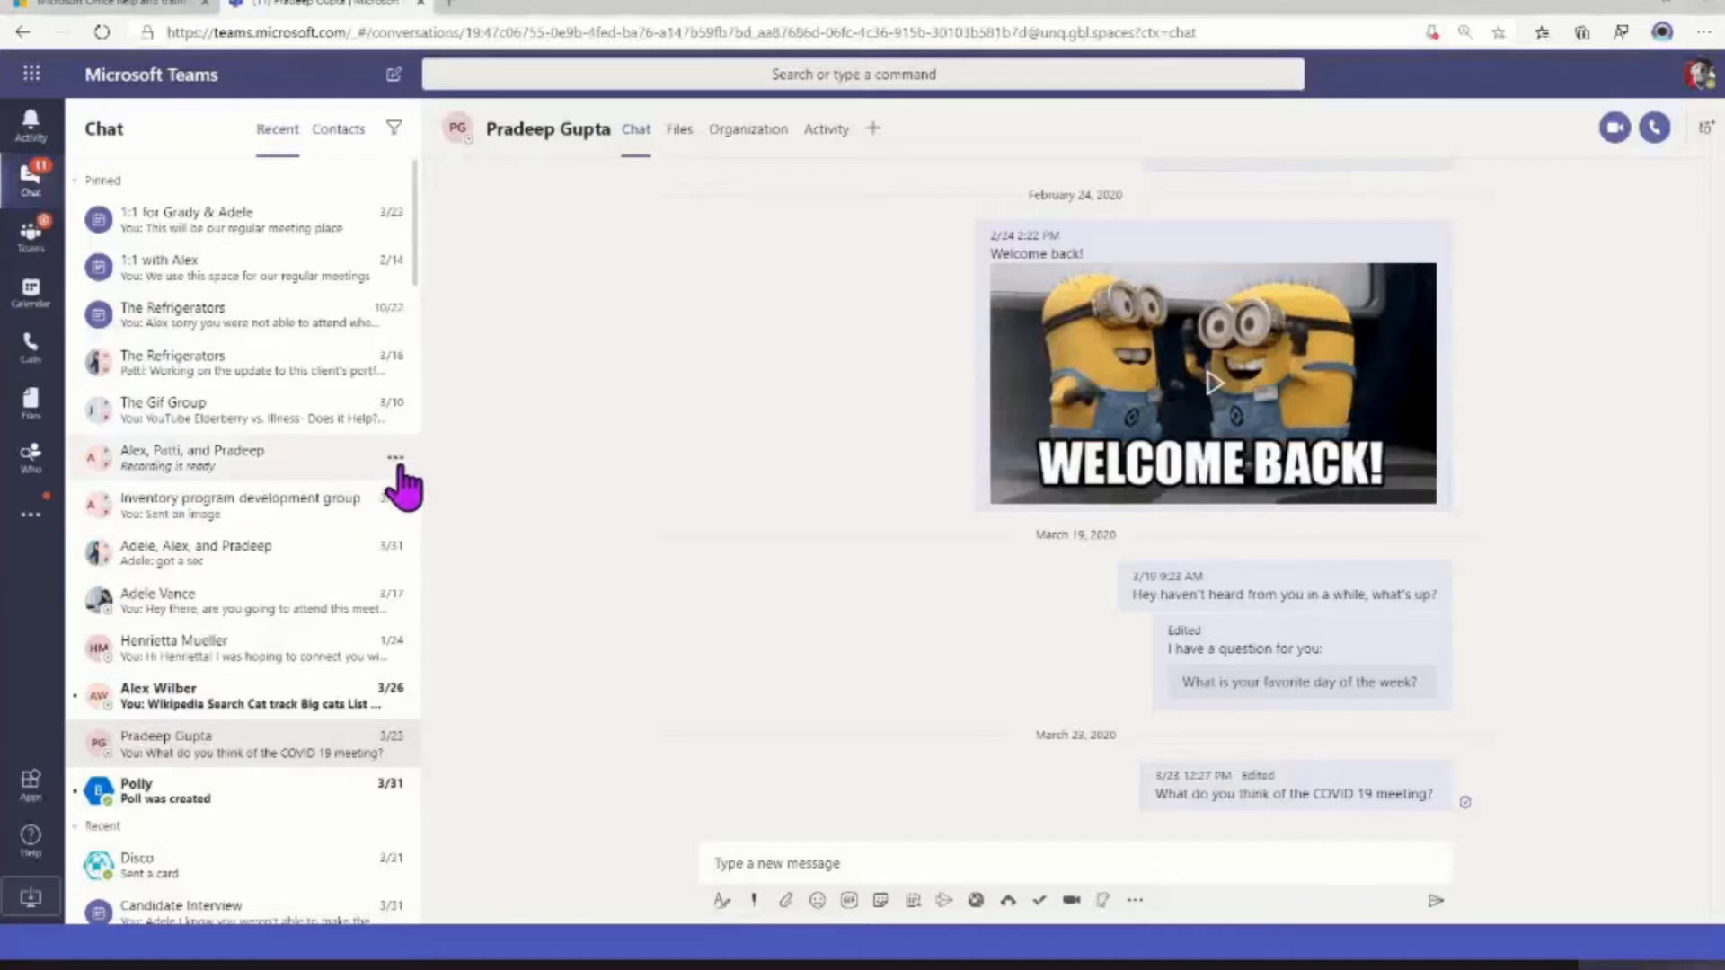
{"action": "left_click", "coordinate": [258, 570]}
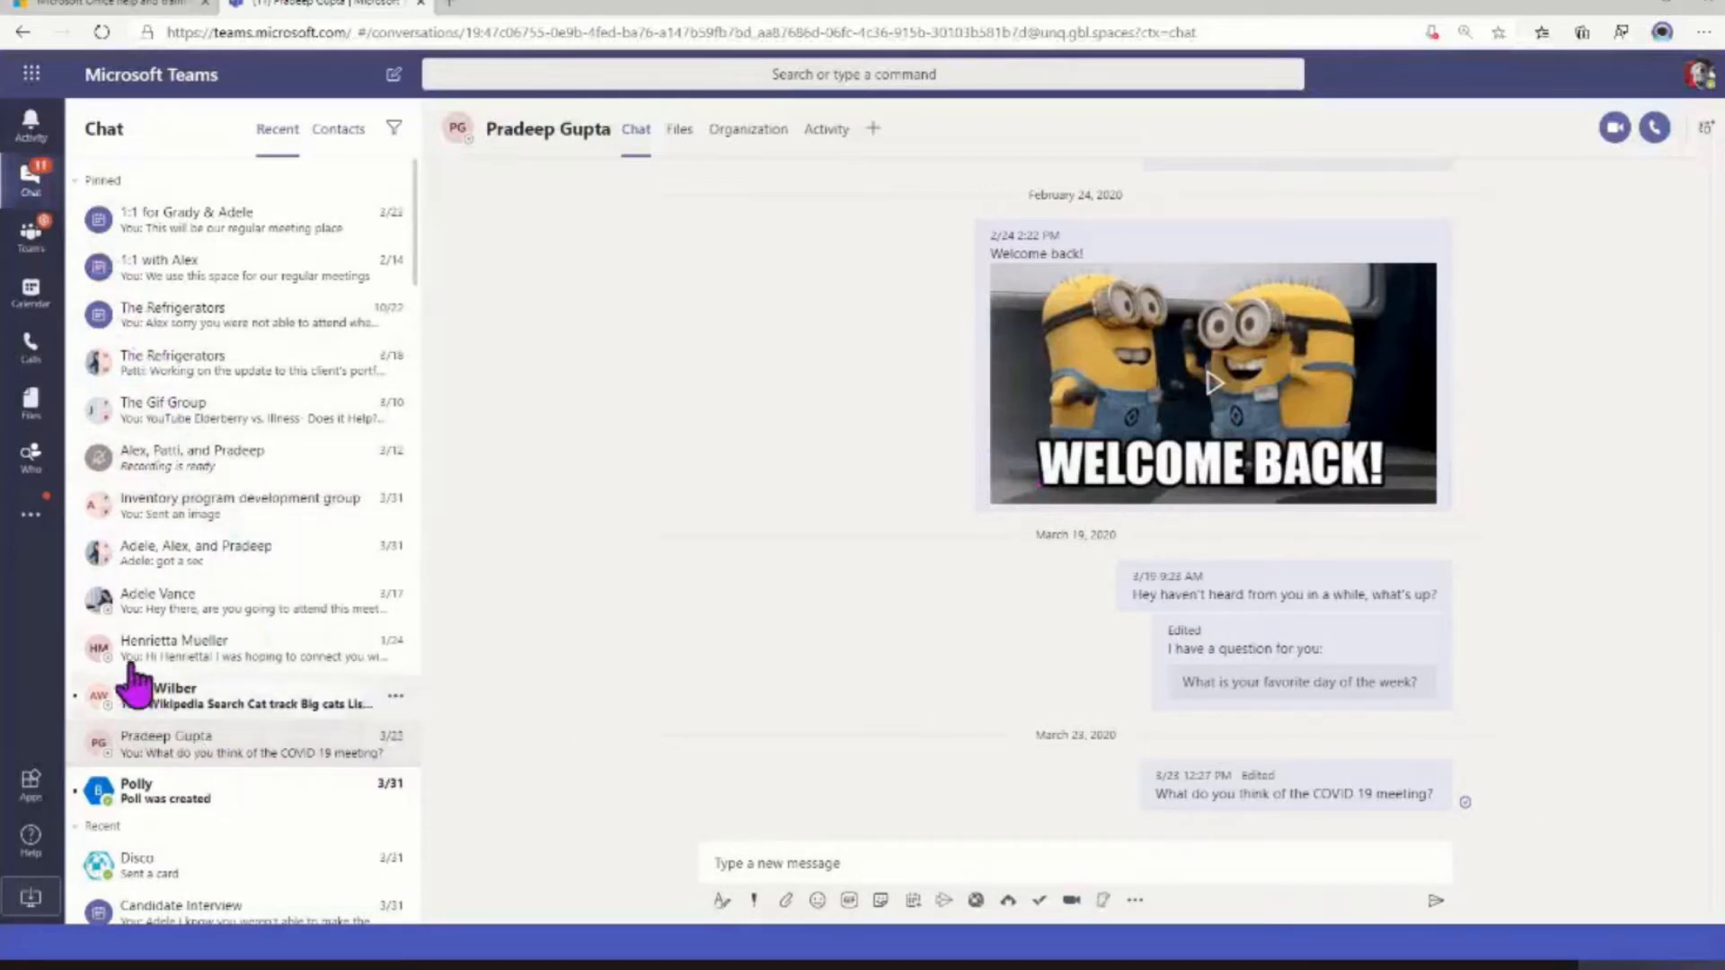
{"action": "left_click", "coordinate": [395, 458]}
{"action": "left_click", "coordinate": [309, 573]}
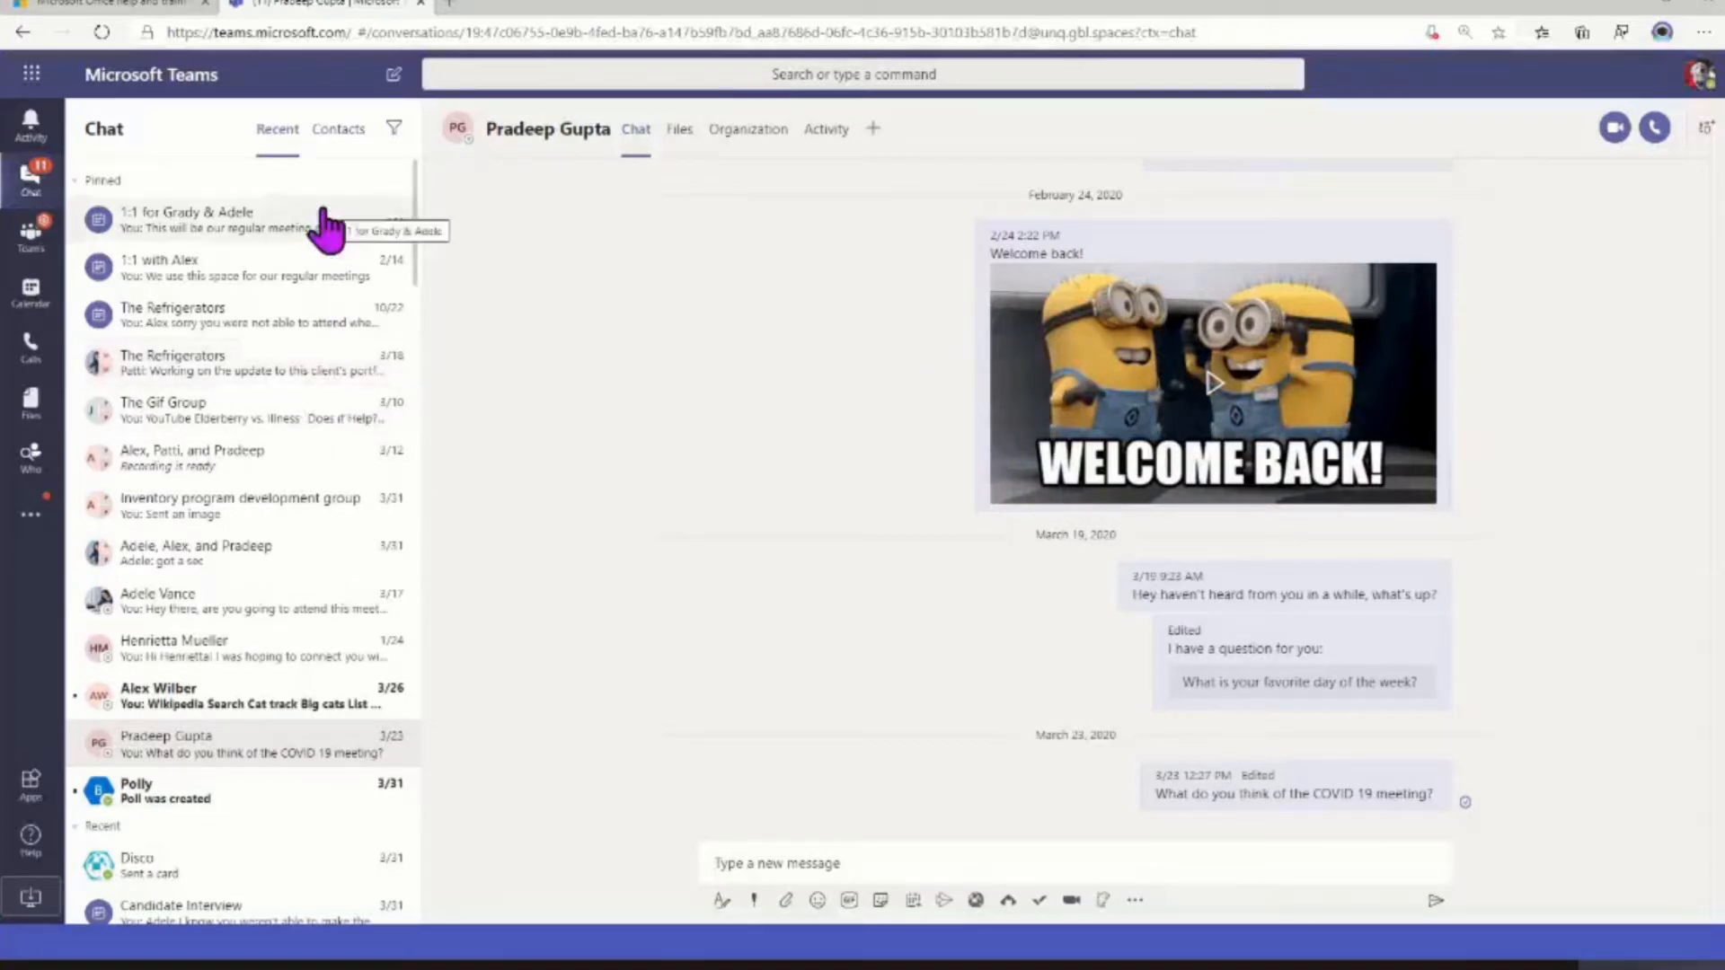
Start a new chat addressed to the three people from the pinned "Recording is ready" group chat
{"action": "left_click", "coordinate": [394, 75]}
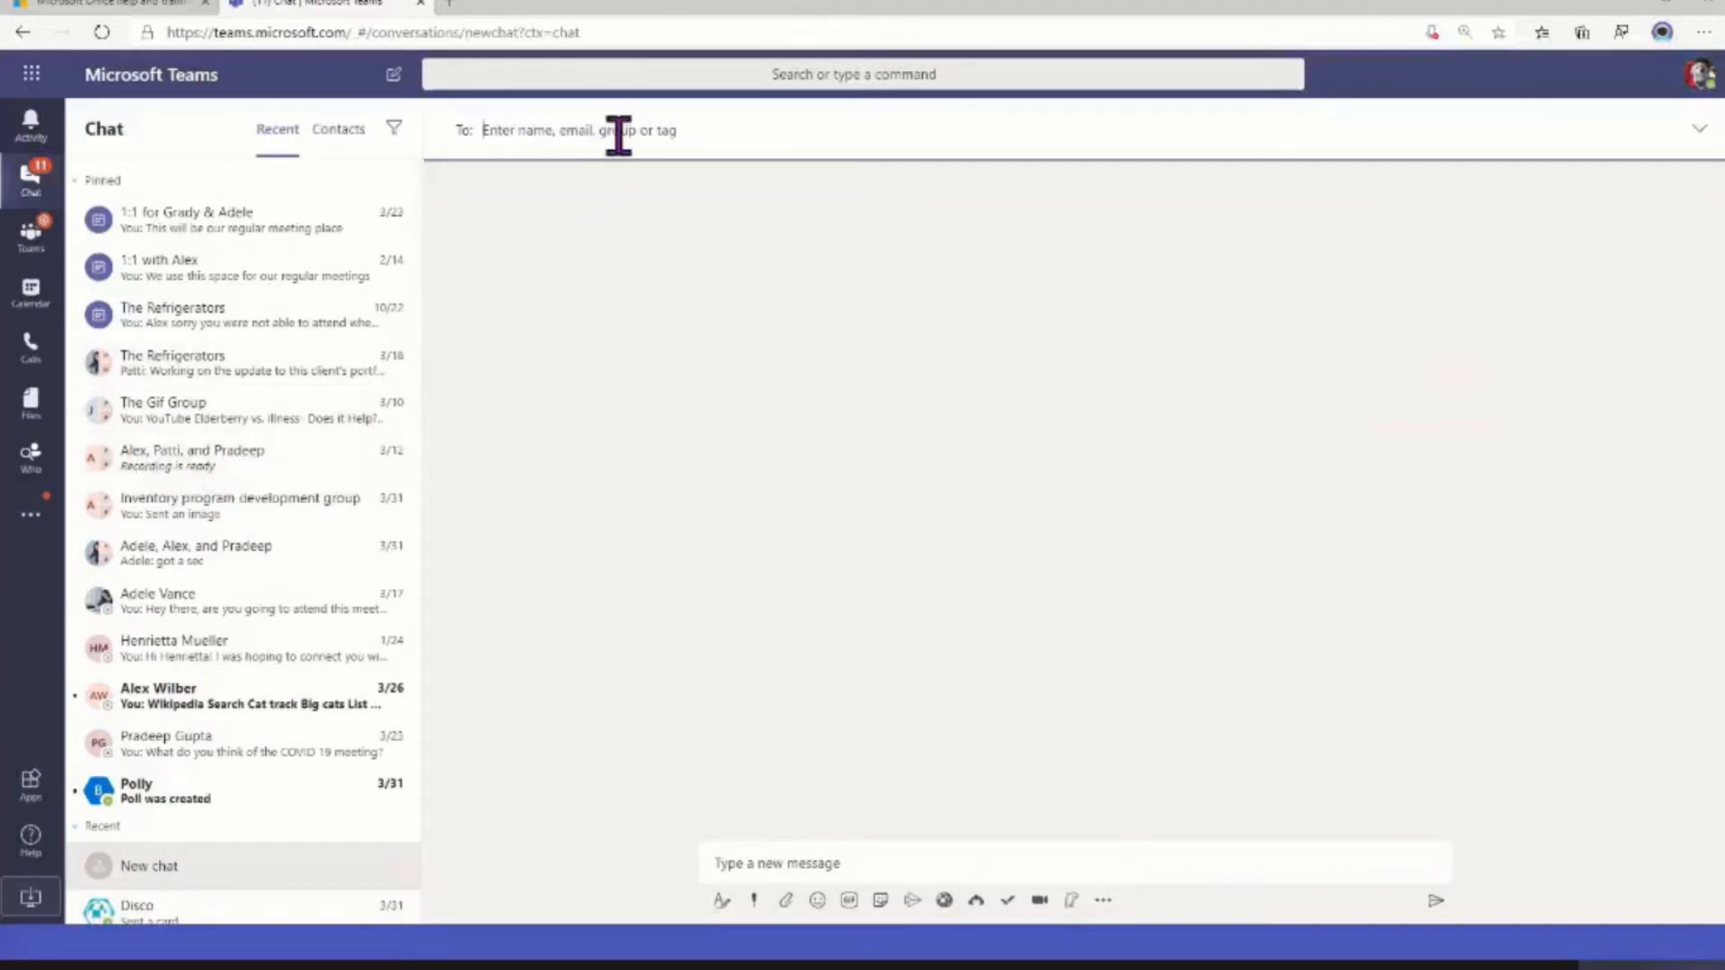
{"action": "type", "text": "alex"}
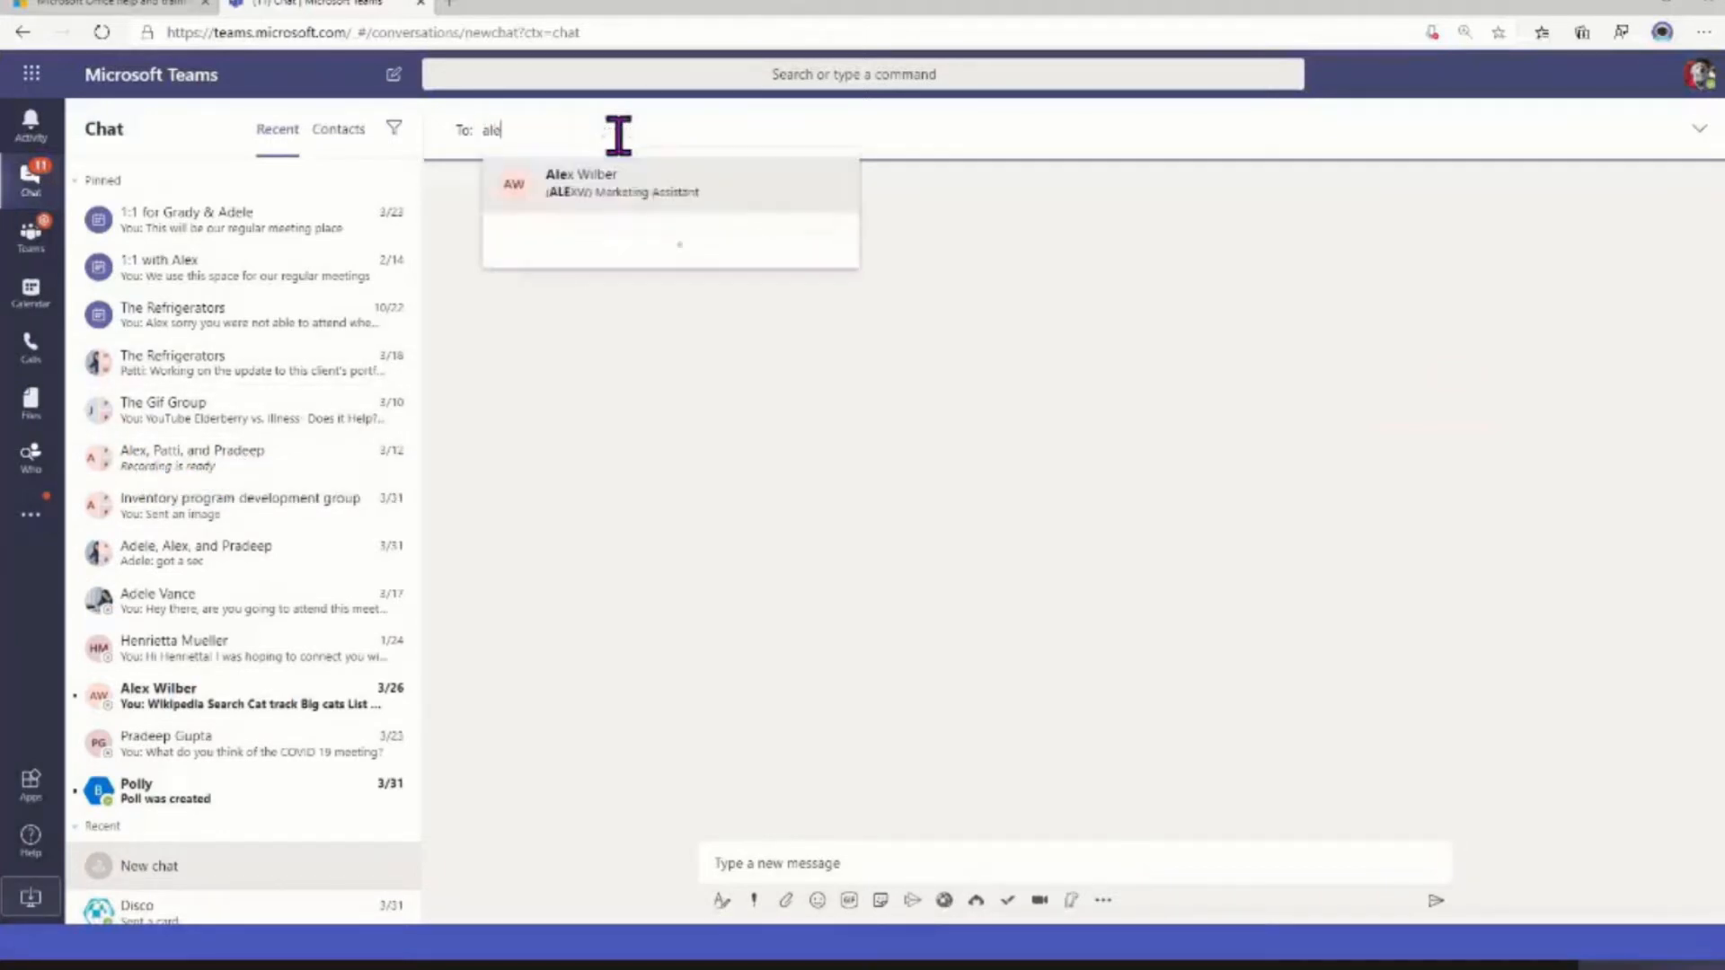
{"action": "key", "text": "Return"}
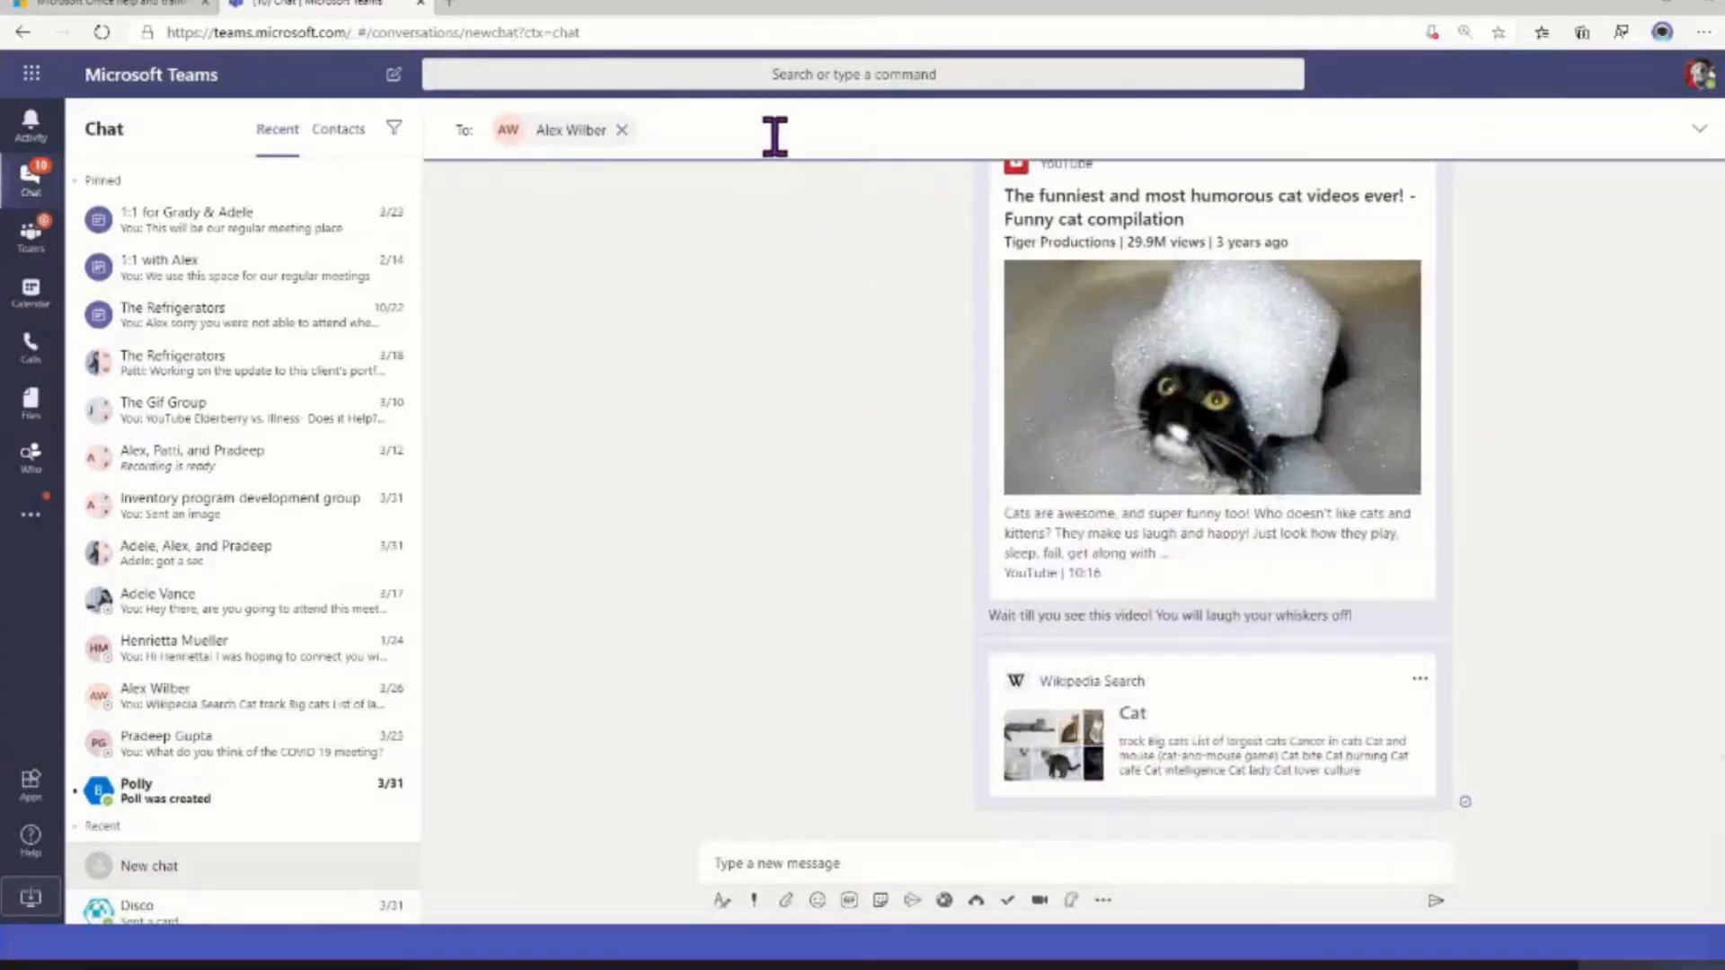
{"action": "type", "text": "patti"}
{"action": "key", "text": "Return"}
{"action": "mouse_move", "coordinate": [782, 160]}
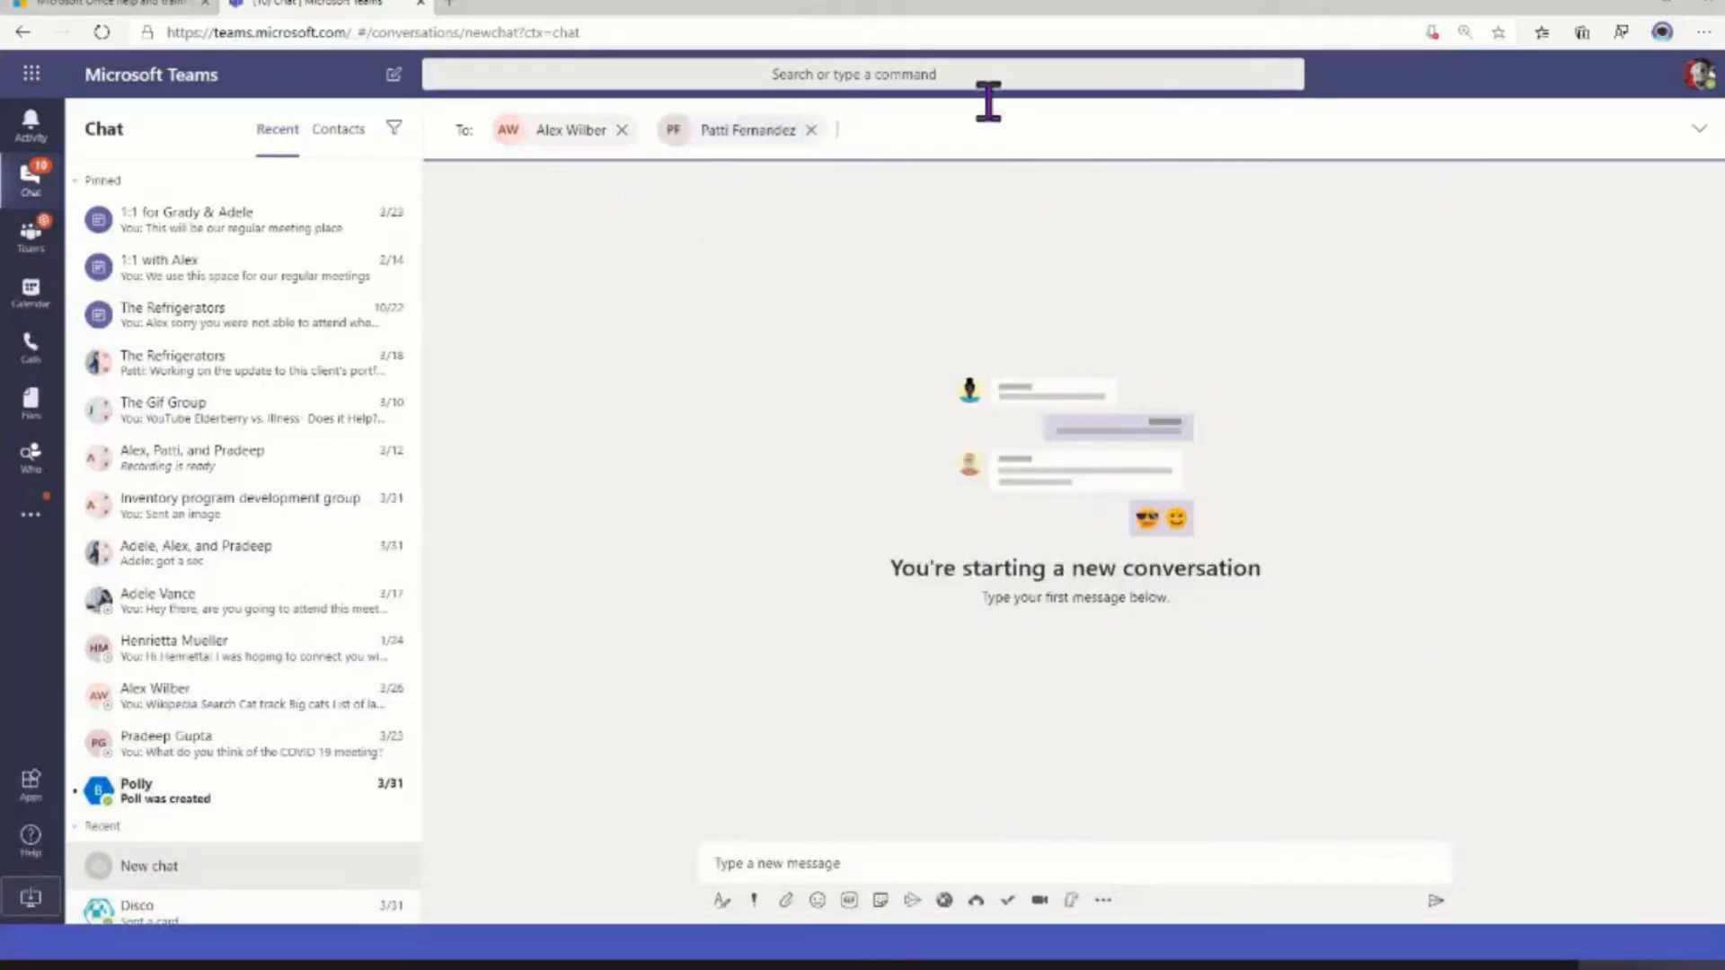
{"action": "type", "text": "pradeep"}
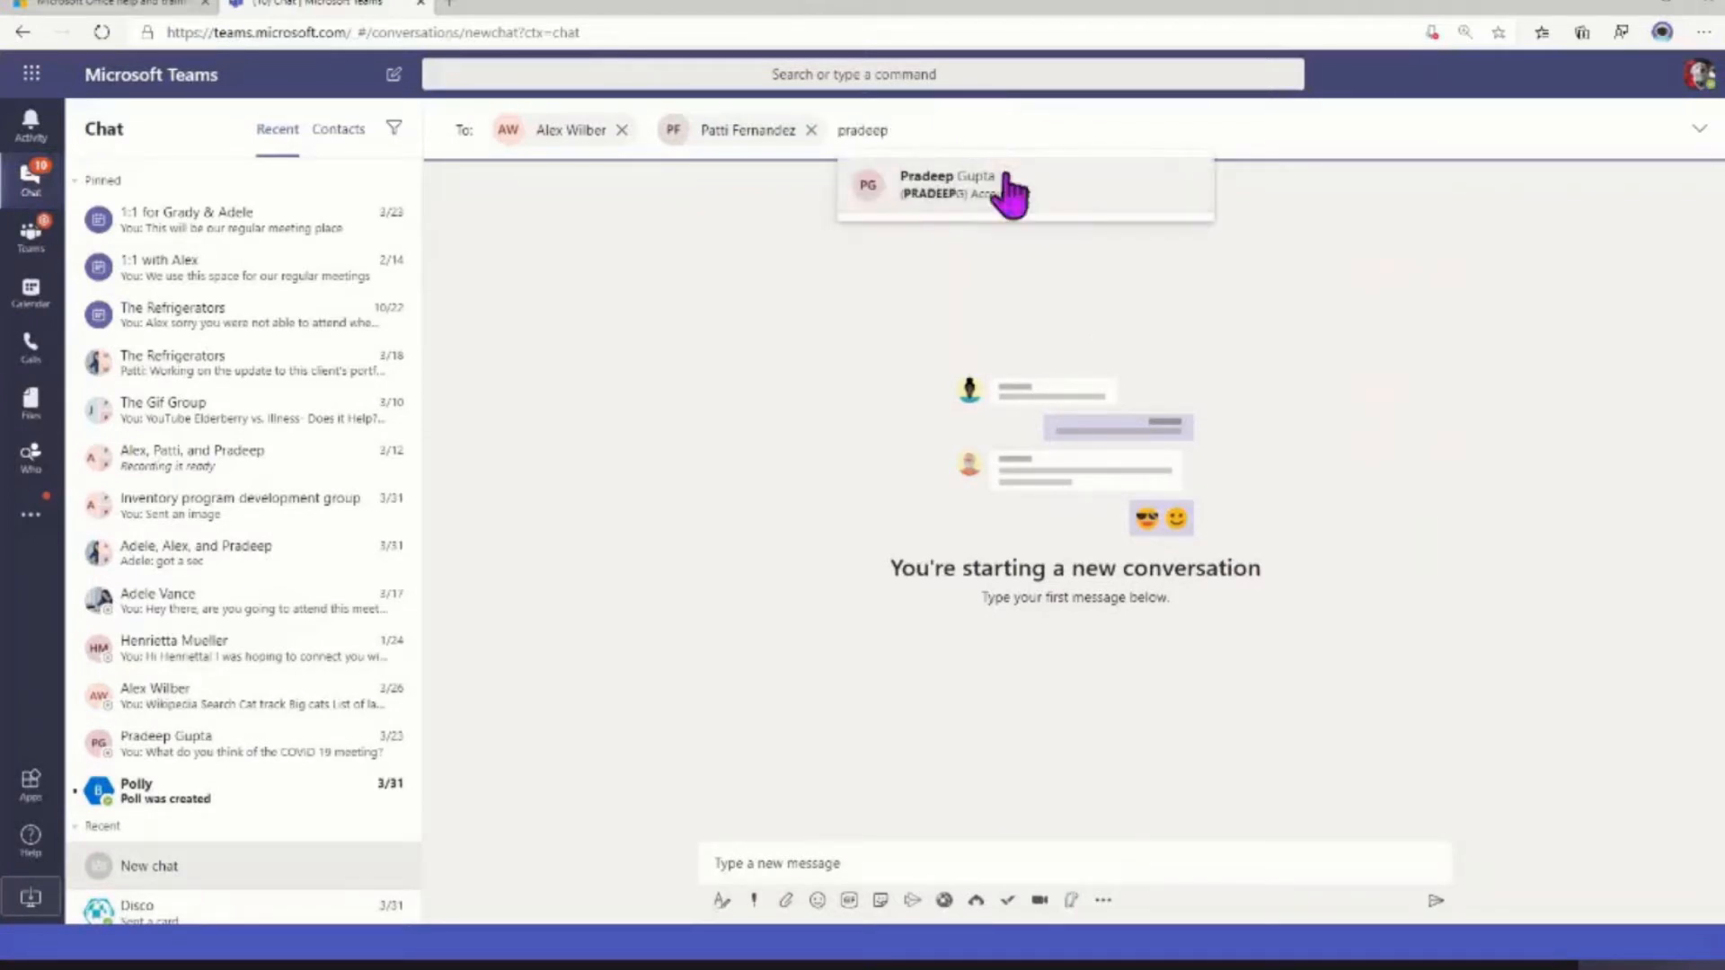
{"action": "left_click", "coordinate": [1011, 187]}
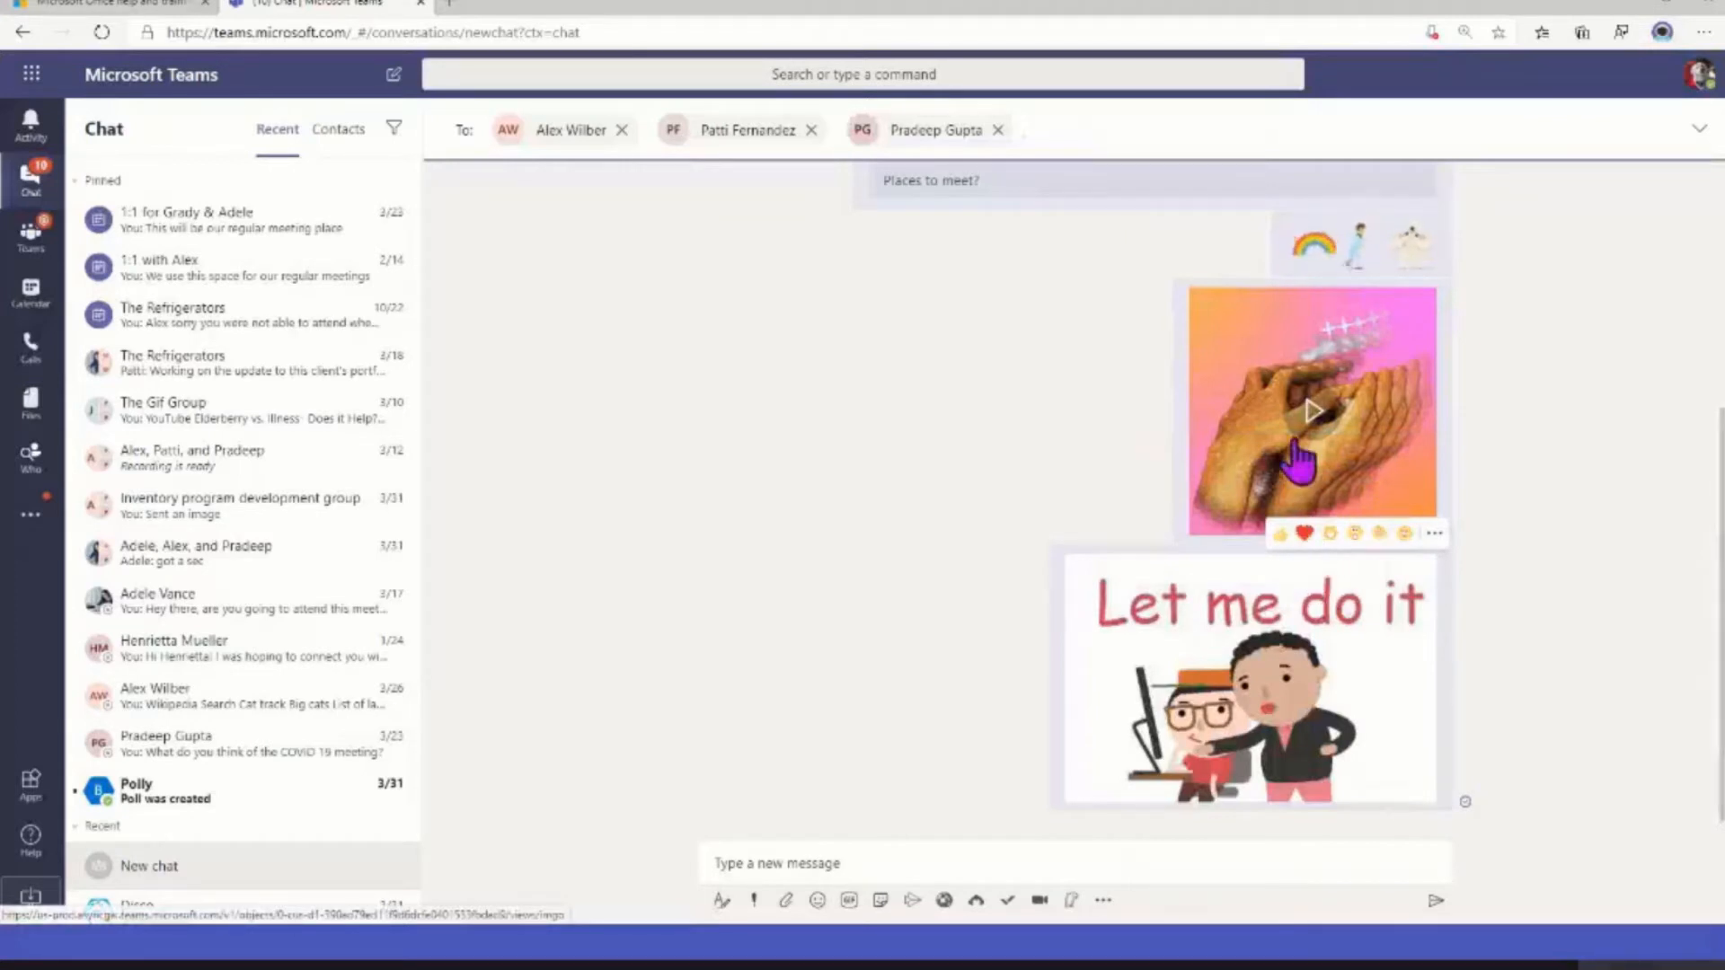
Name the new three-person group chat "Second place to chat." and create it as a draft conversation
{"action": "left_click", "coordinate": [1292, 486]}
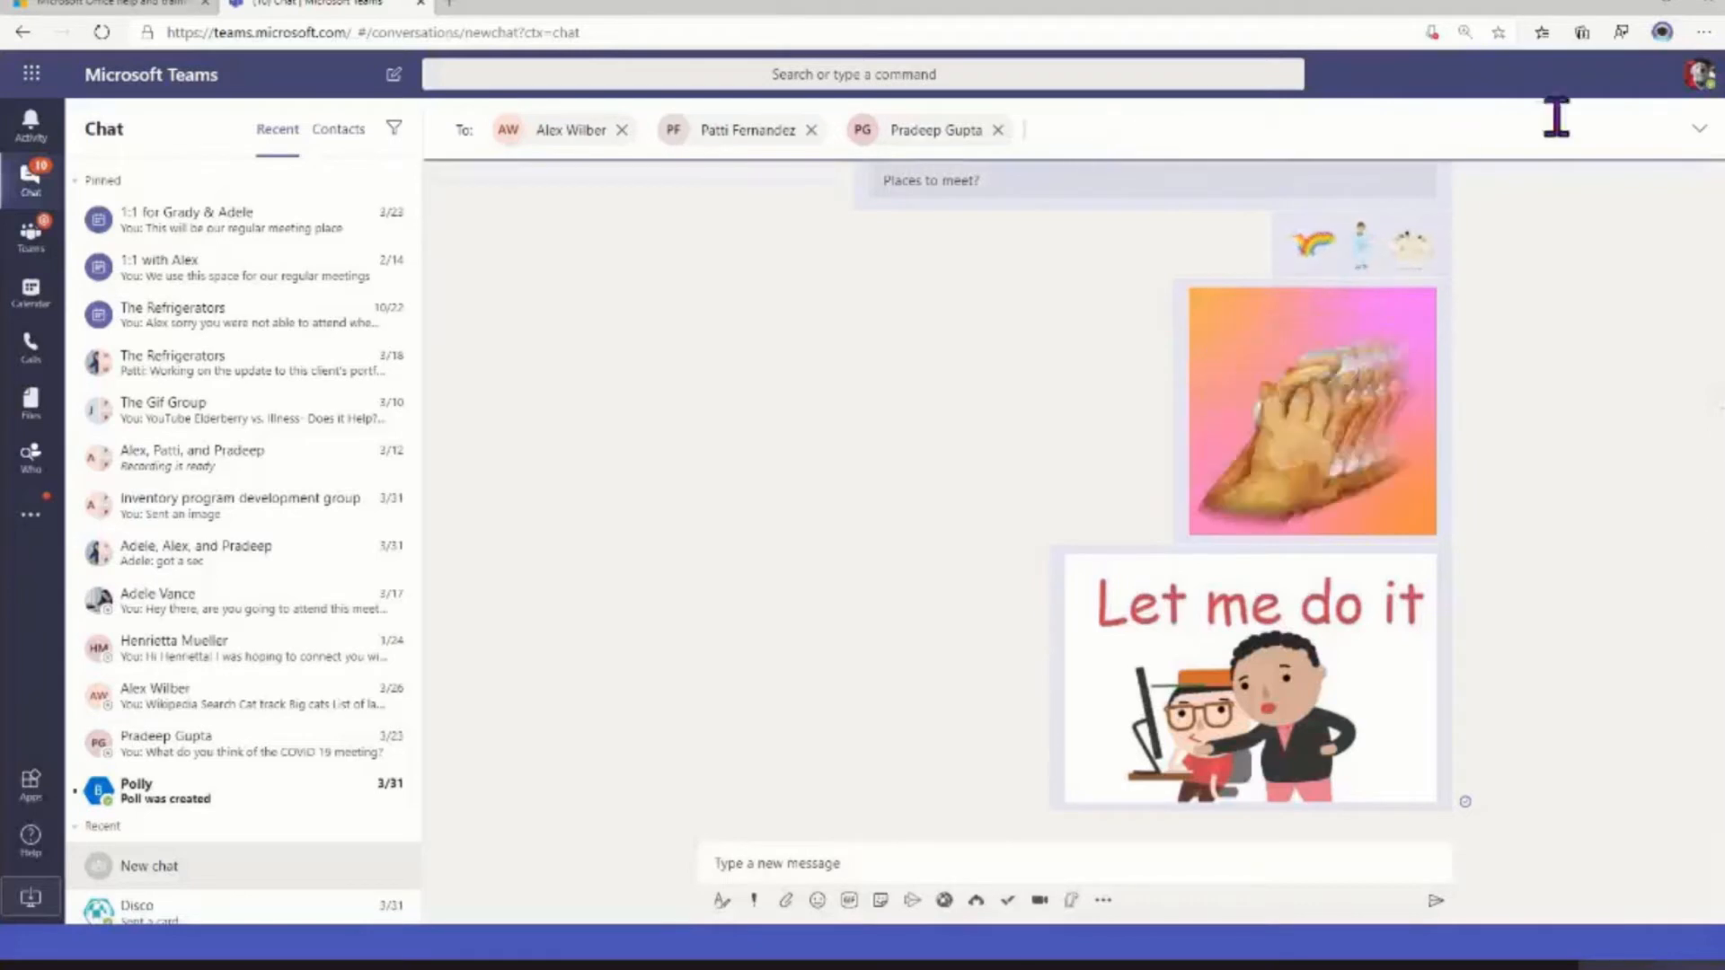
{"action": "left_click", "coordinate": [1702, 131]}
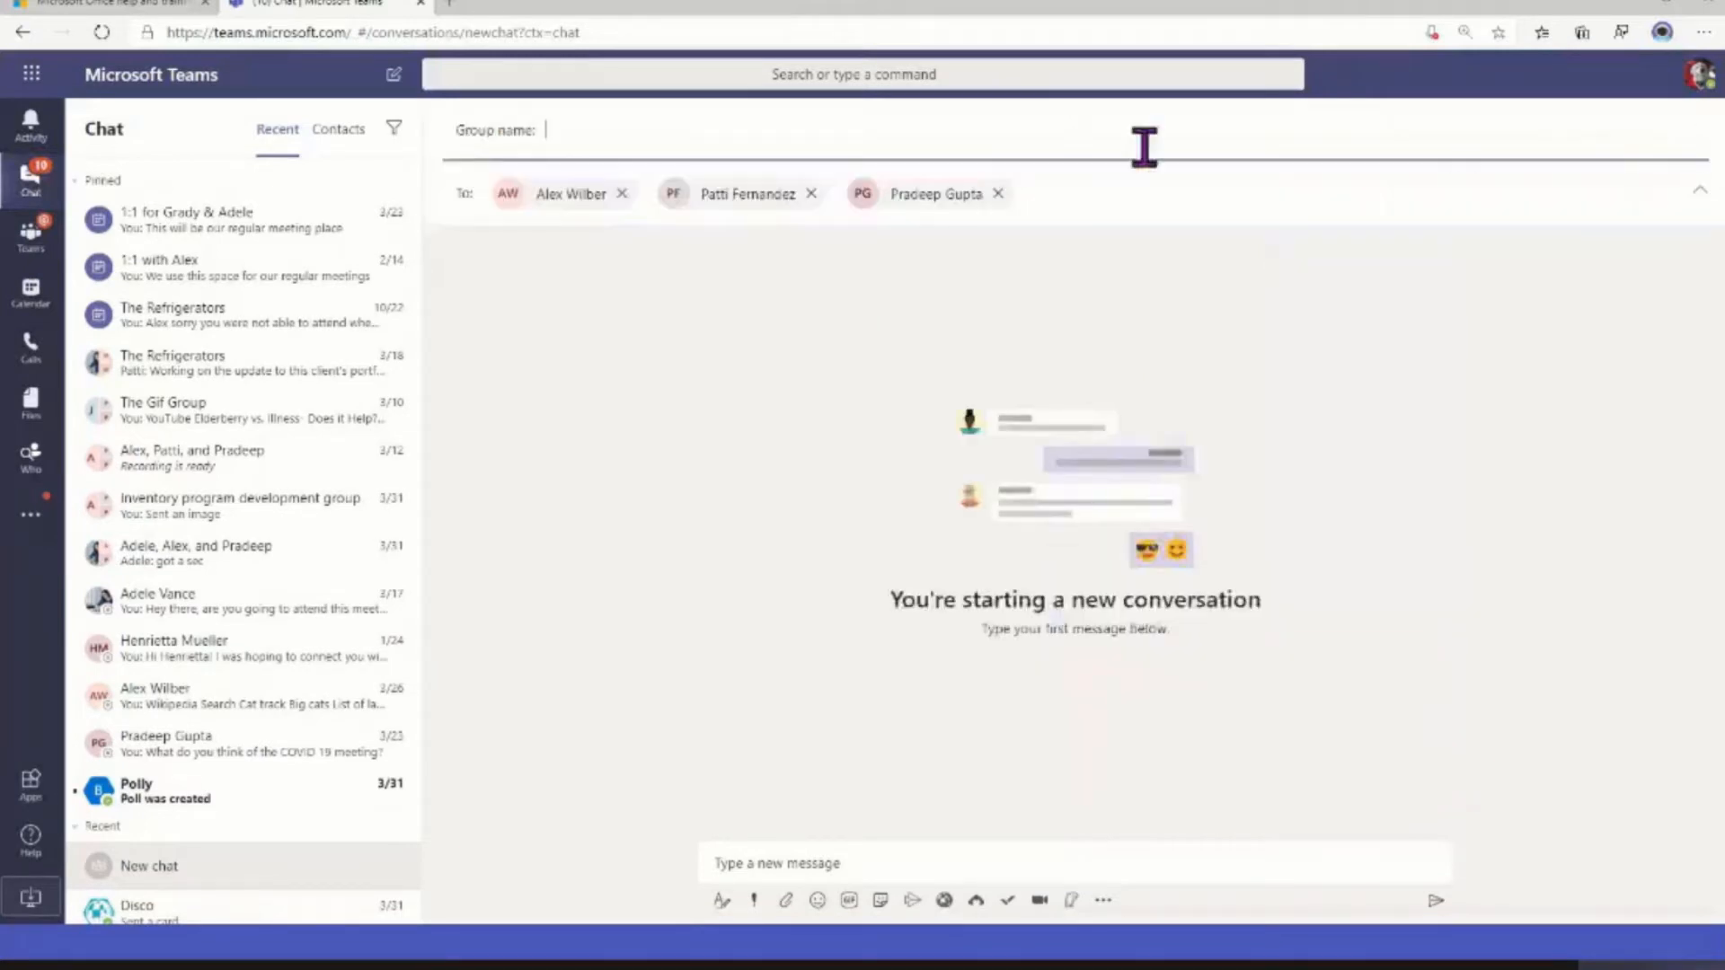
{"action": "left_click", "coordinate": [900, 117]}
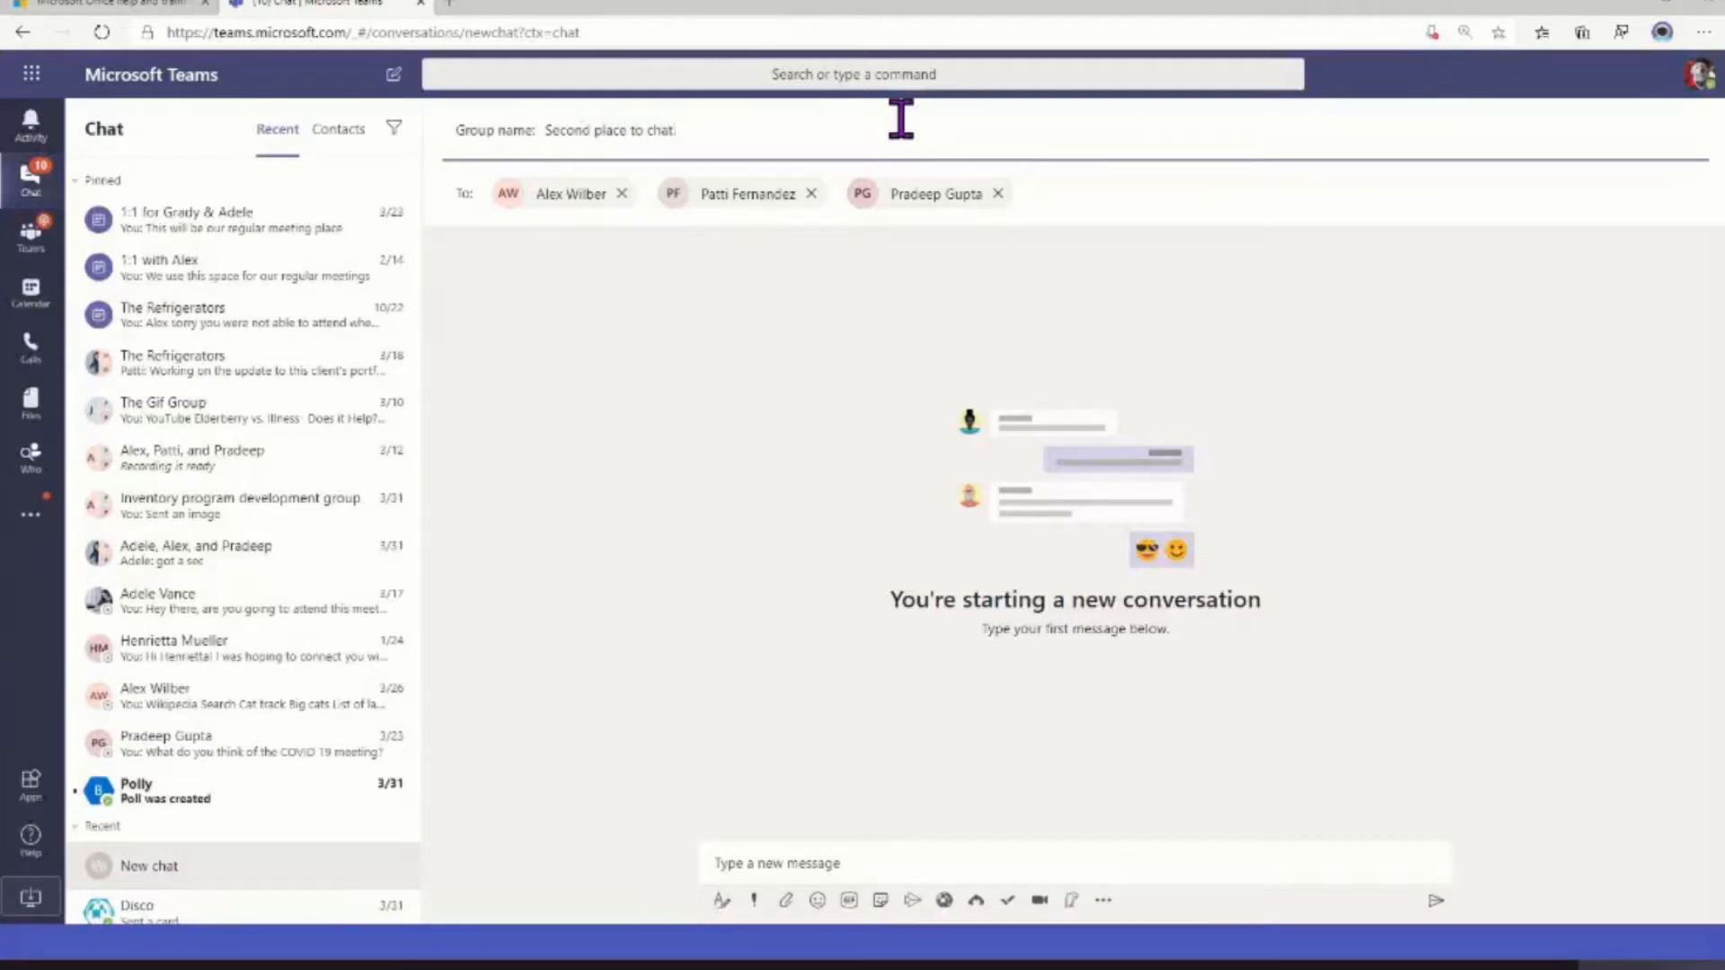
{"action": "left_click", "coordinate": [926, 861]}
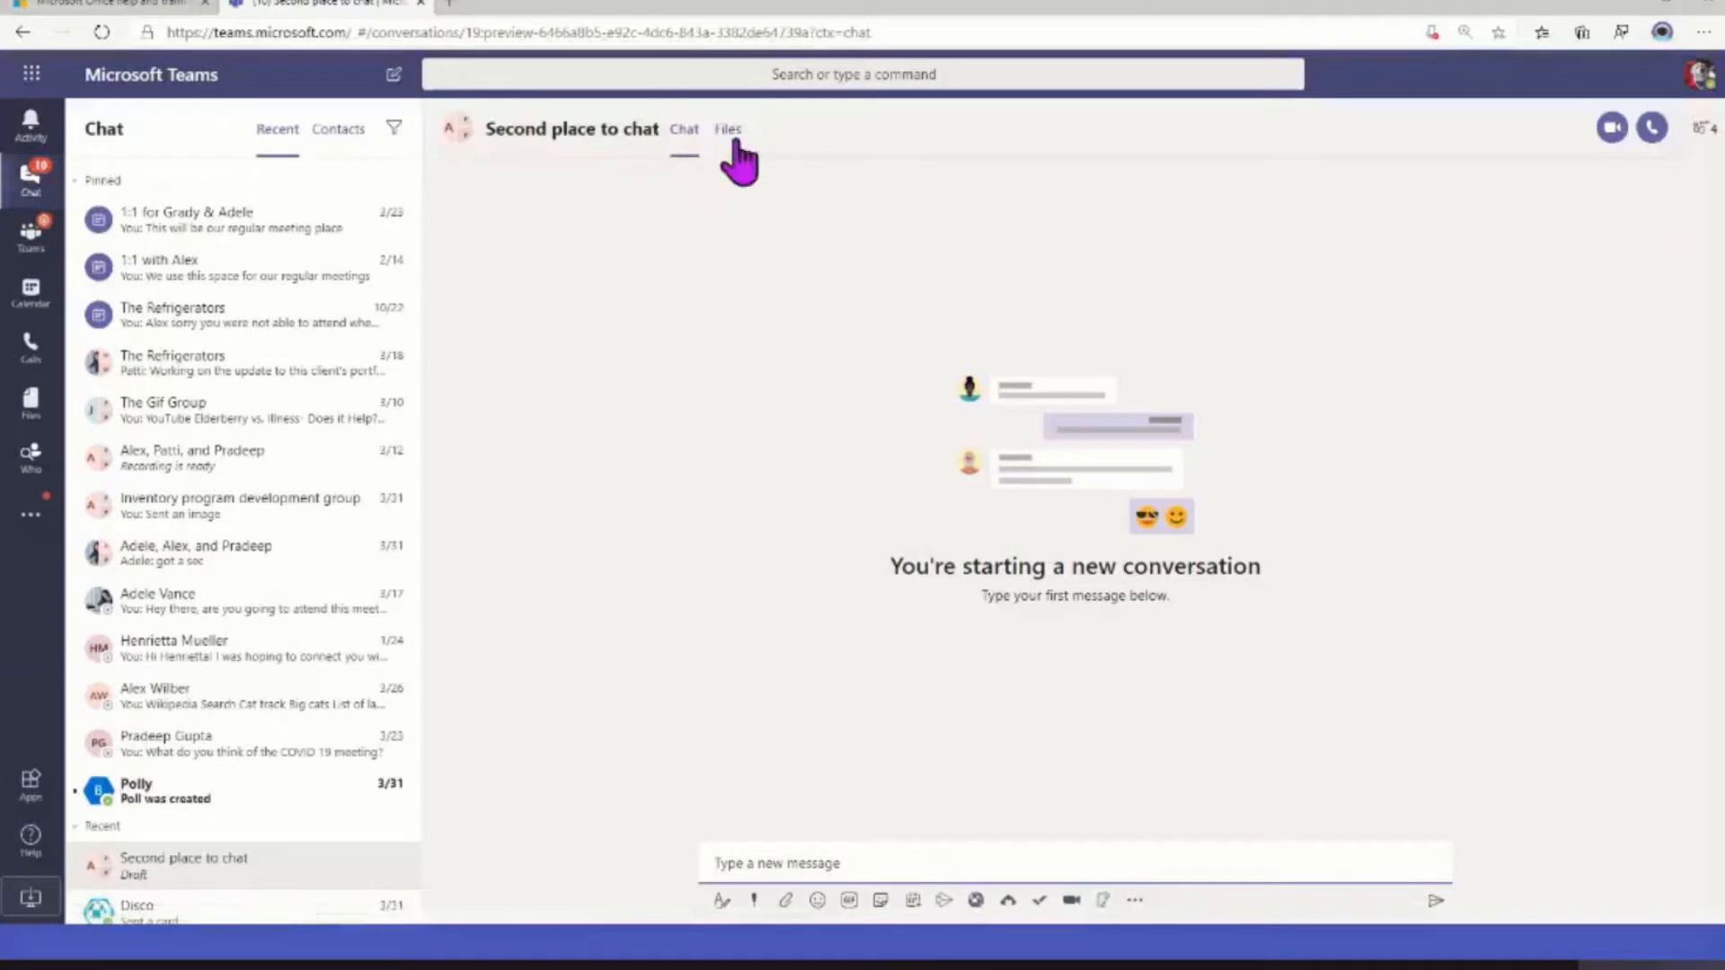
View the participants of the "Second place to chat" draft and discard that draft chat
{"action": "left_click", "coordinate": [1701, 128]}
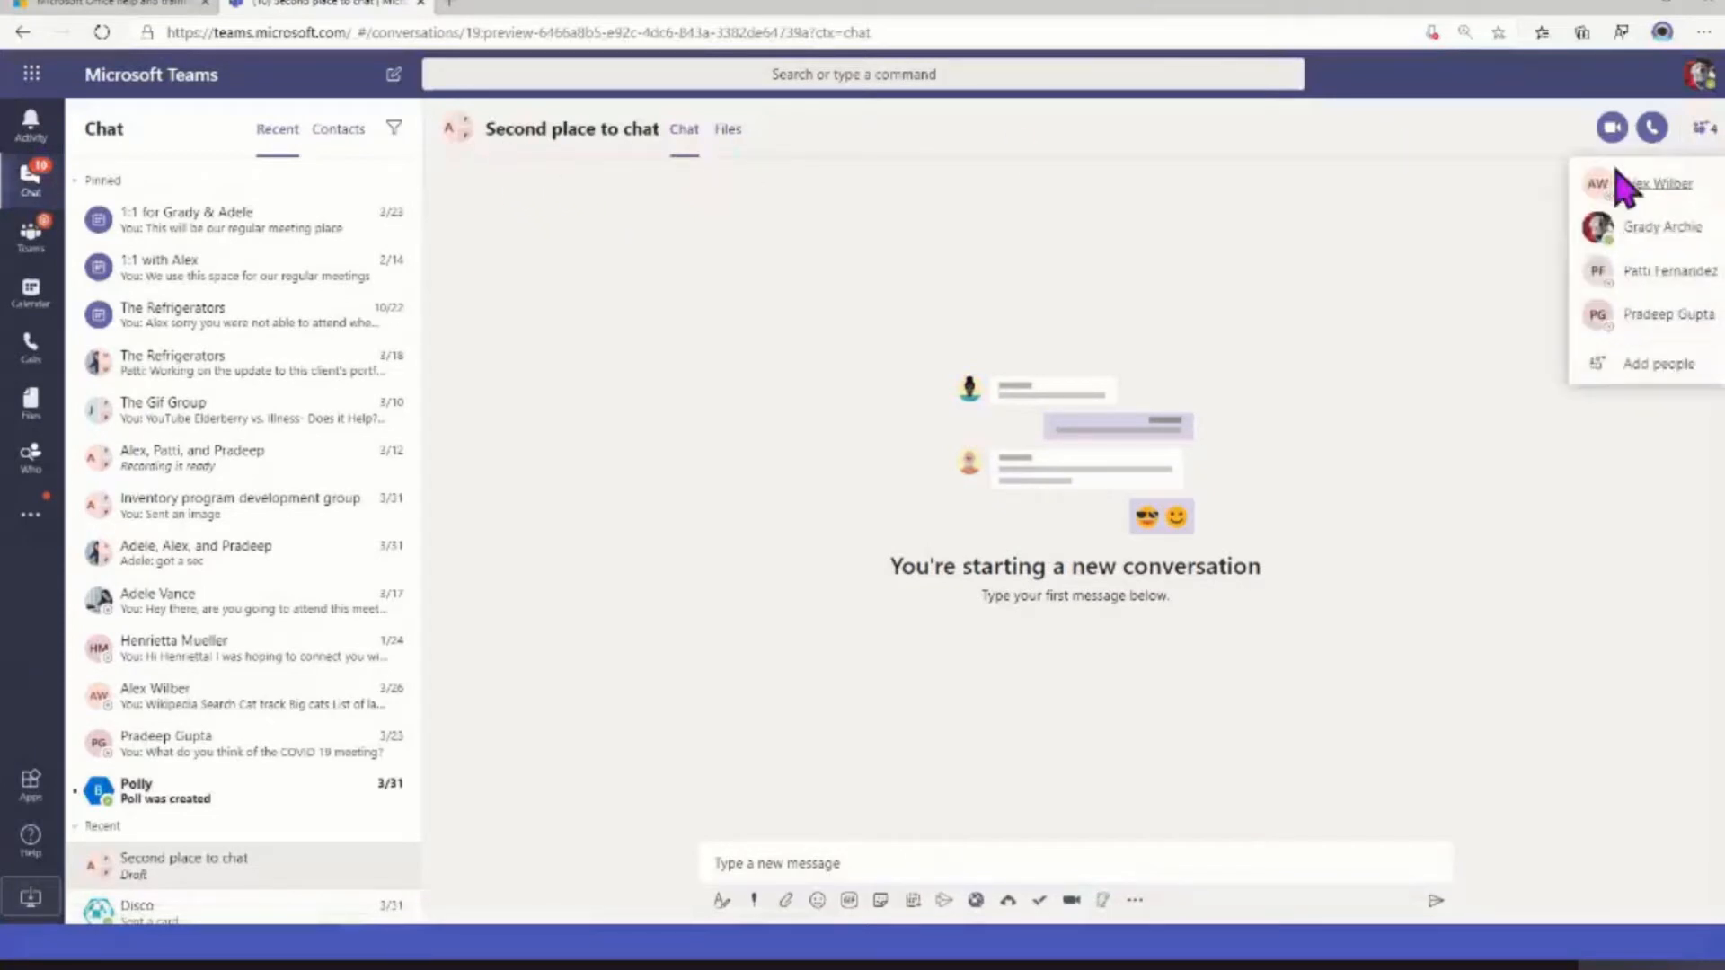
{"action": "left_click", "coordinate": [959, 517]}
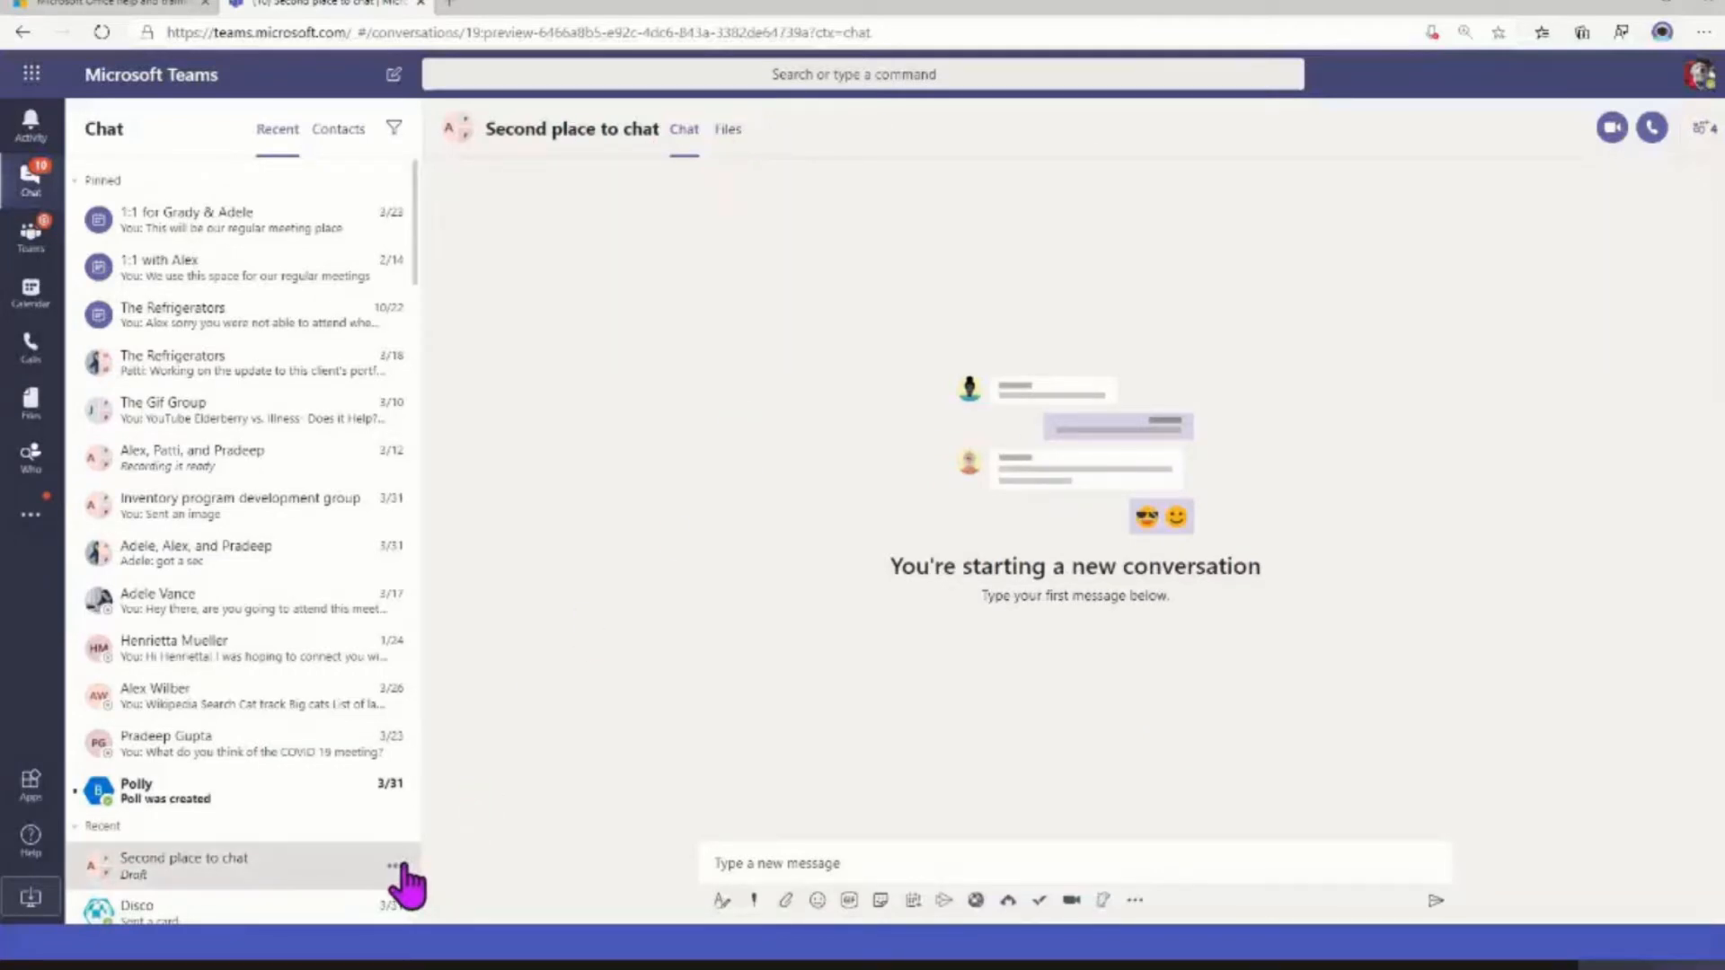
{"action": "left_click", "coordinate": [396, 866]}
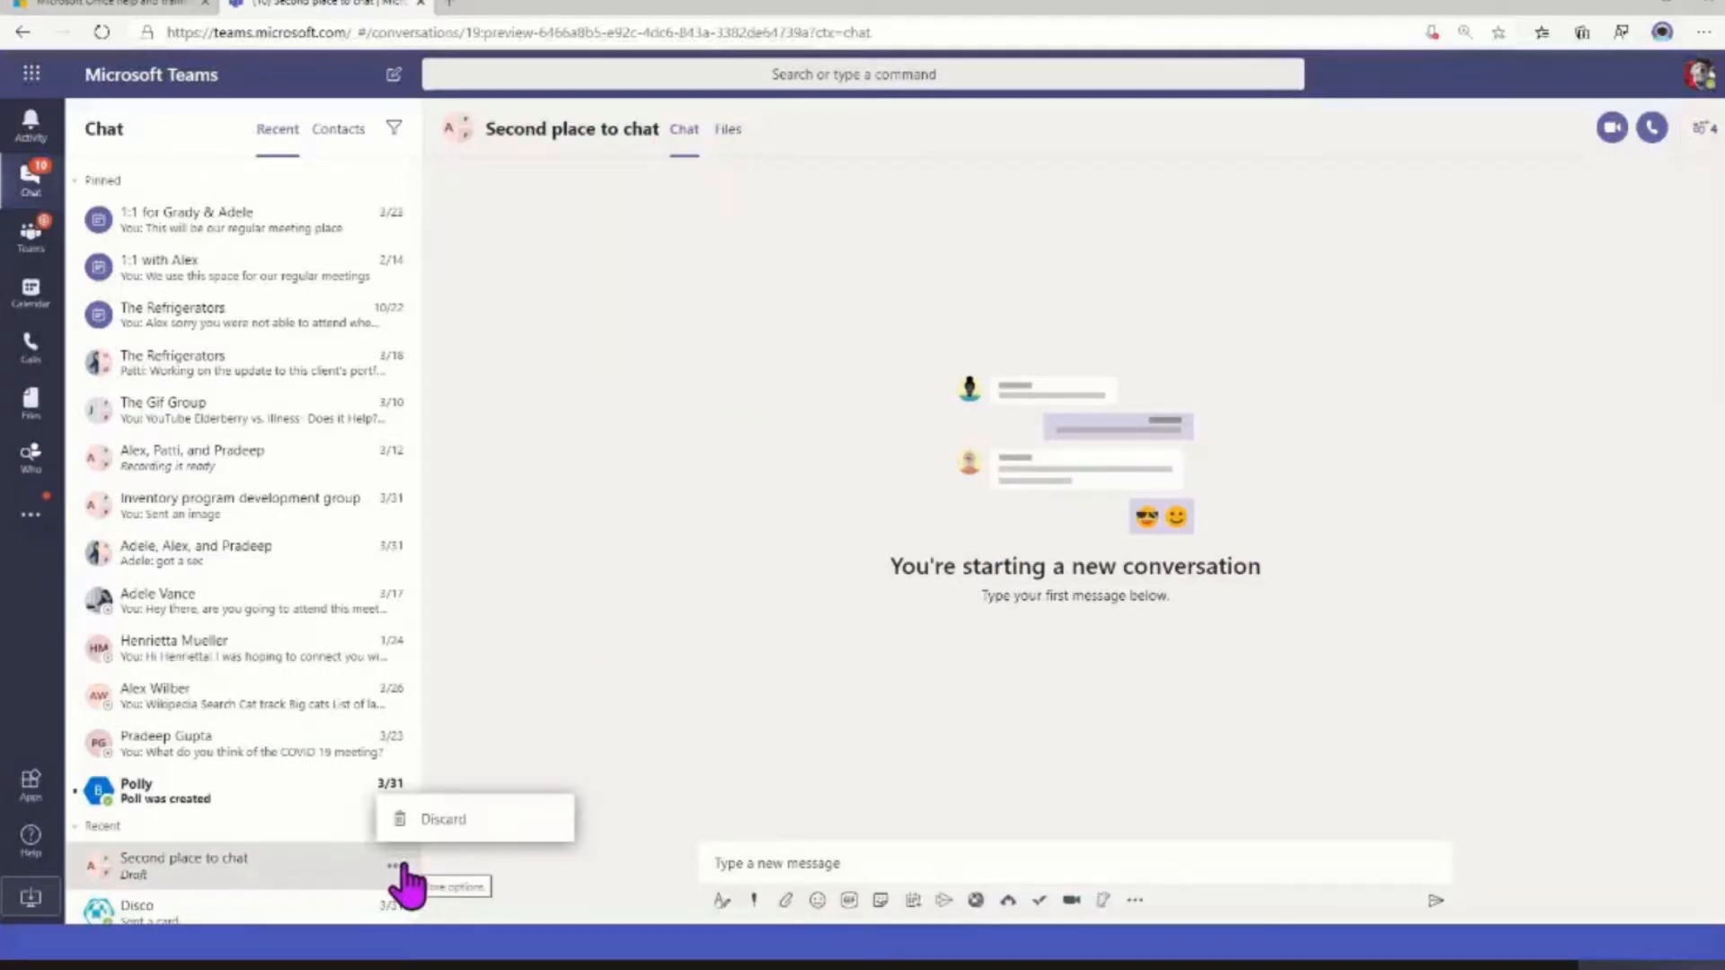
{"action": "left_click", "coordinate": [438, 820]}
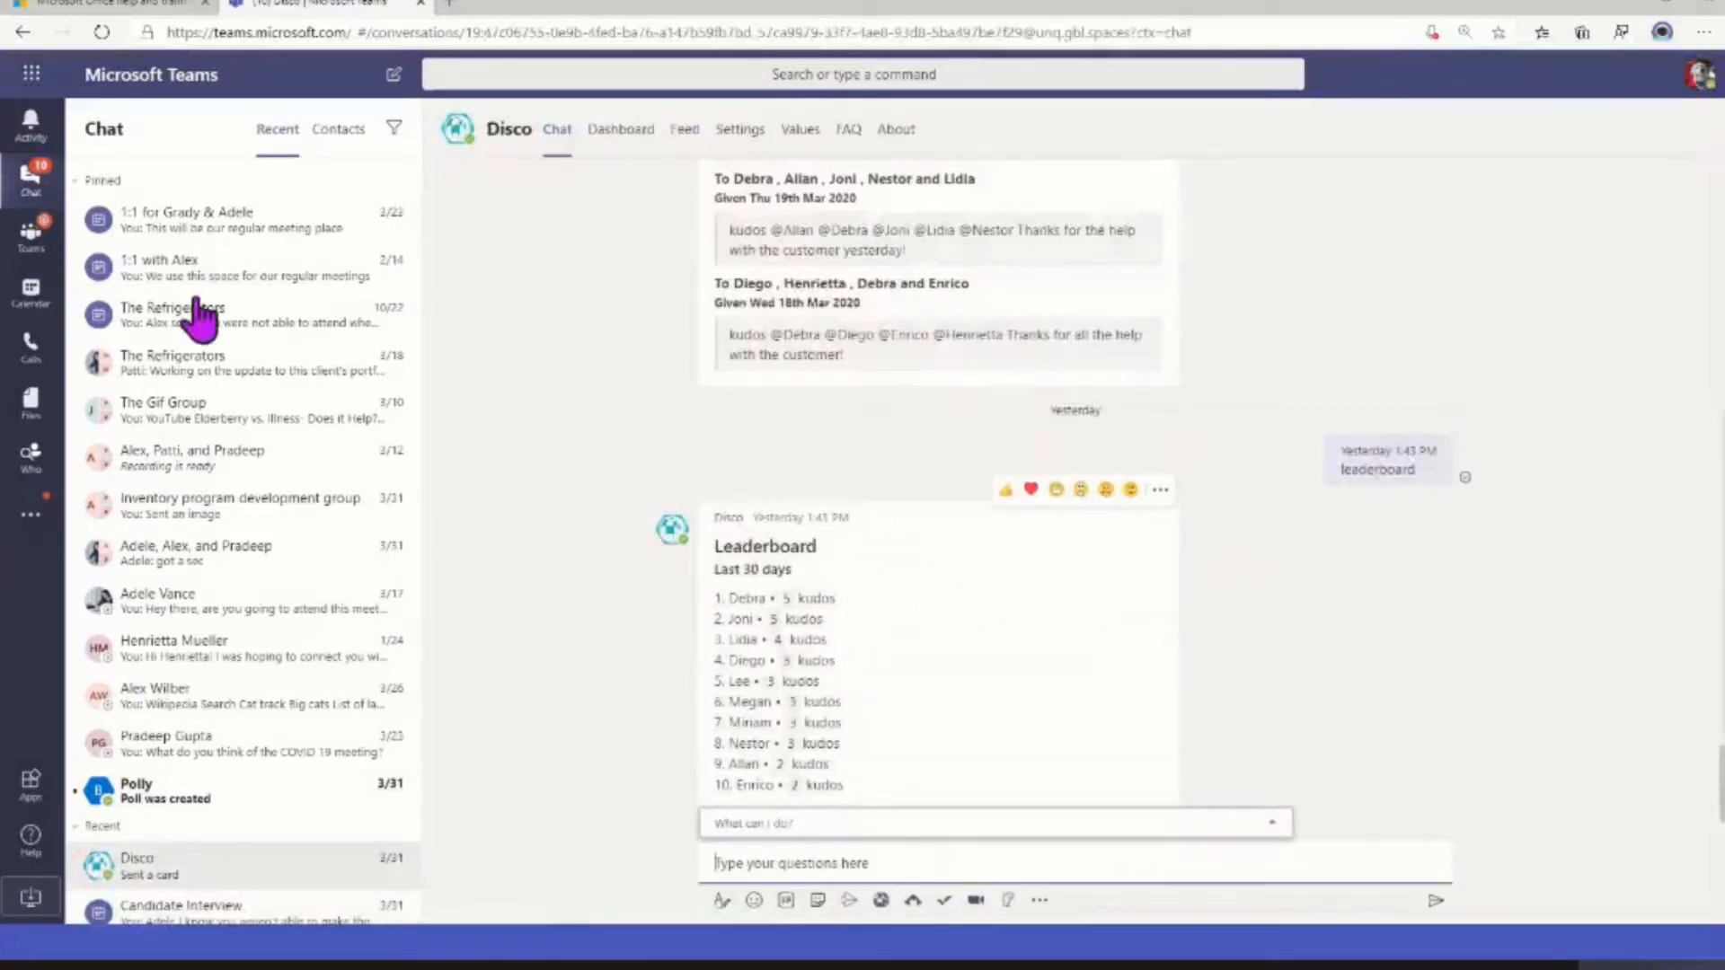
View The Refrigerators group chat, switch to The Gif Group chat, and expand its message composer with the formatting options
{"action": "left_click", "coordinate": [193, 364]}
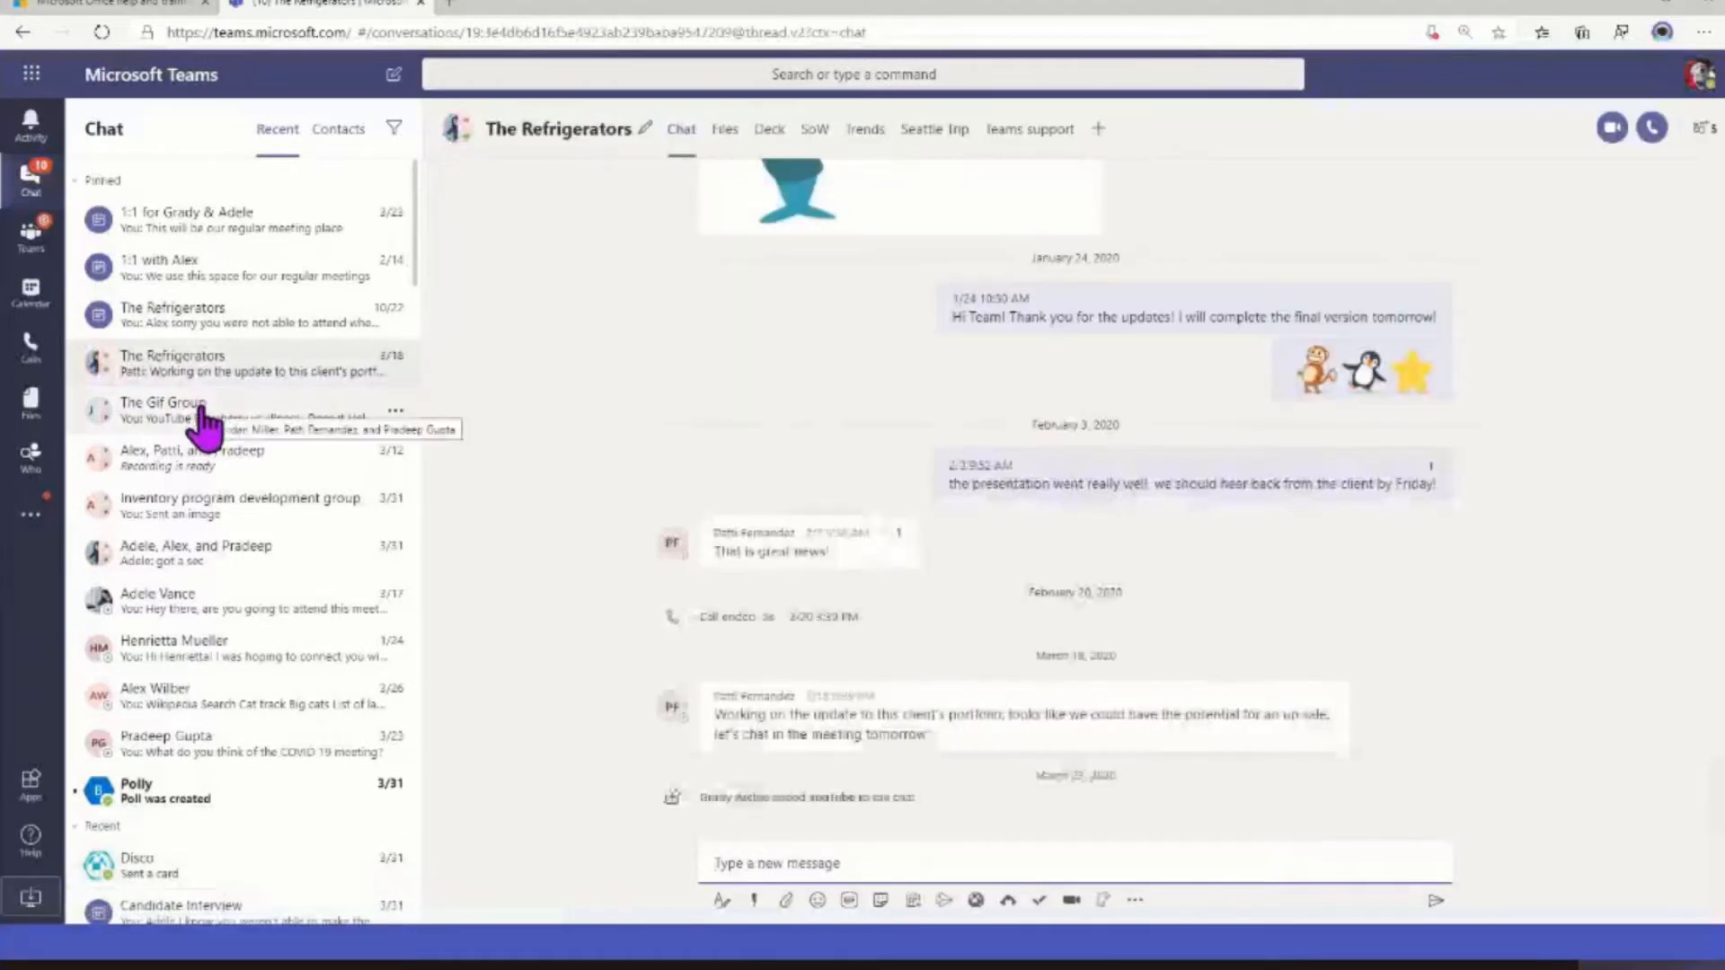
{"action": "left_click", "coordinate": [203, 415]}
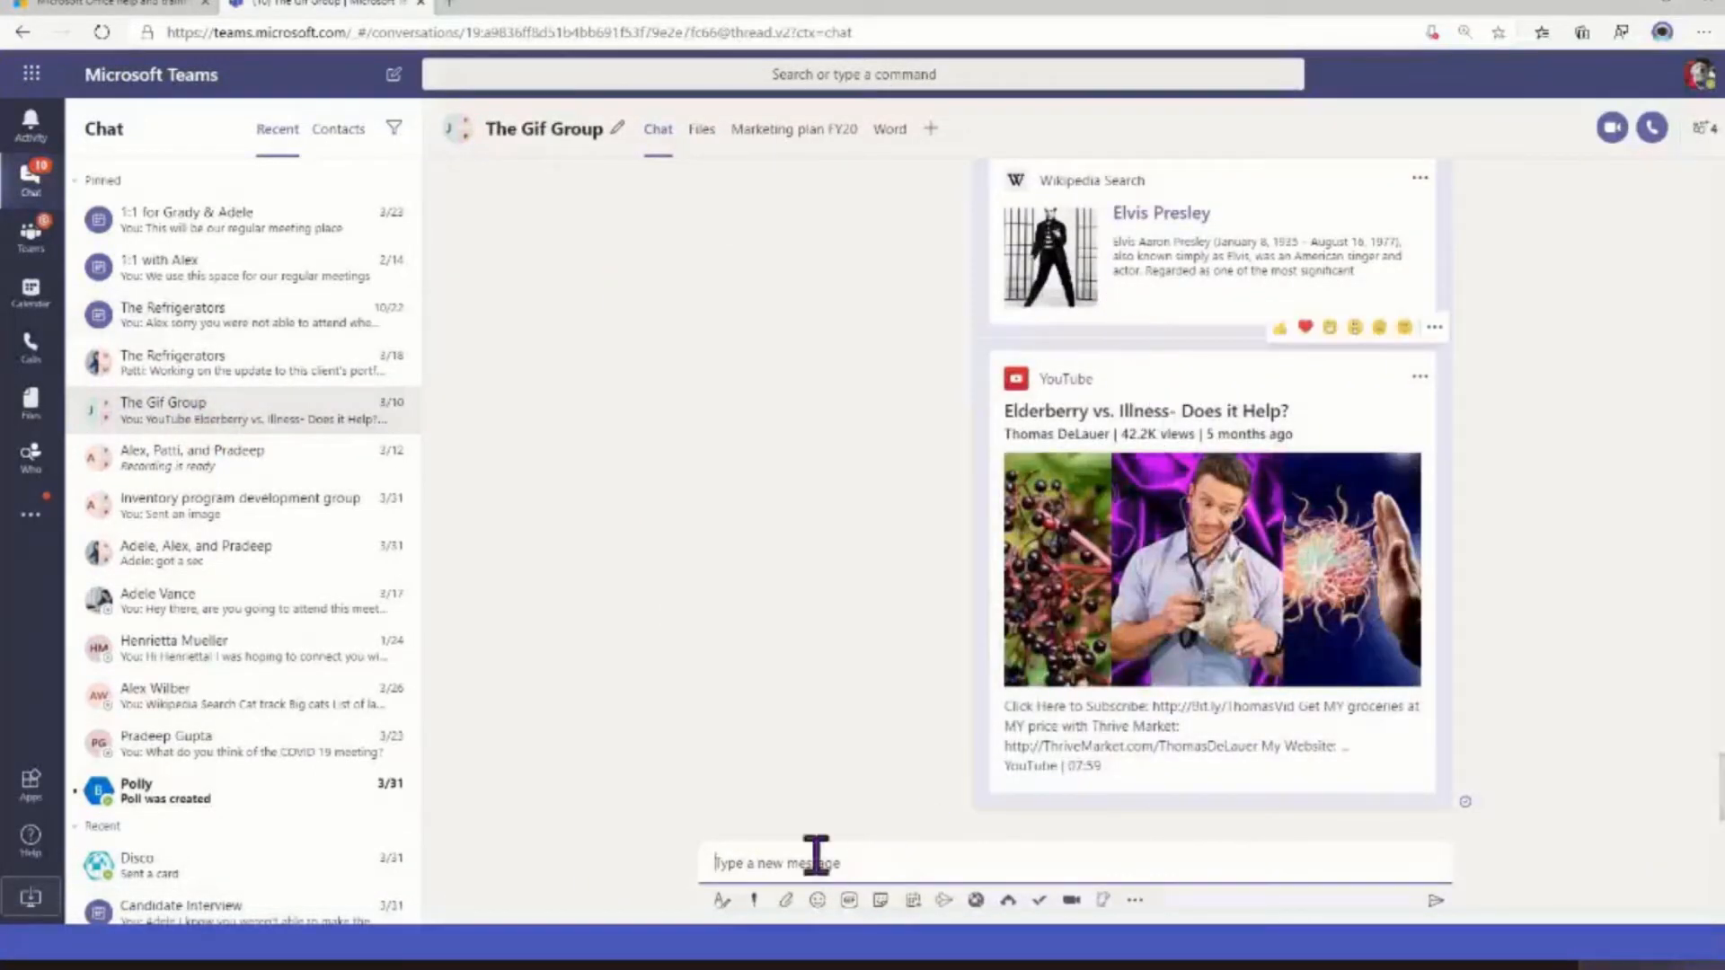
{"action": "left_click", "coordinate": [719, 900]}
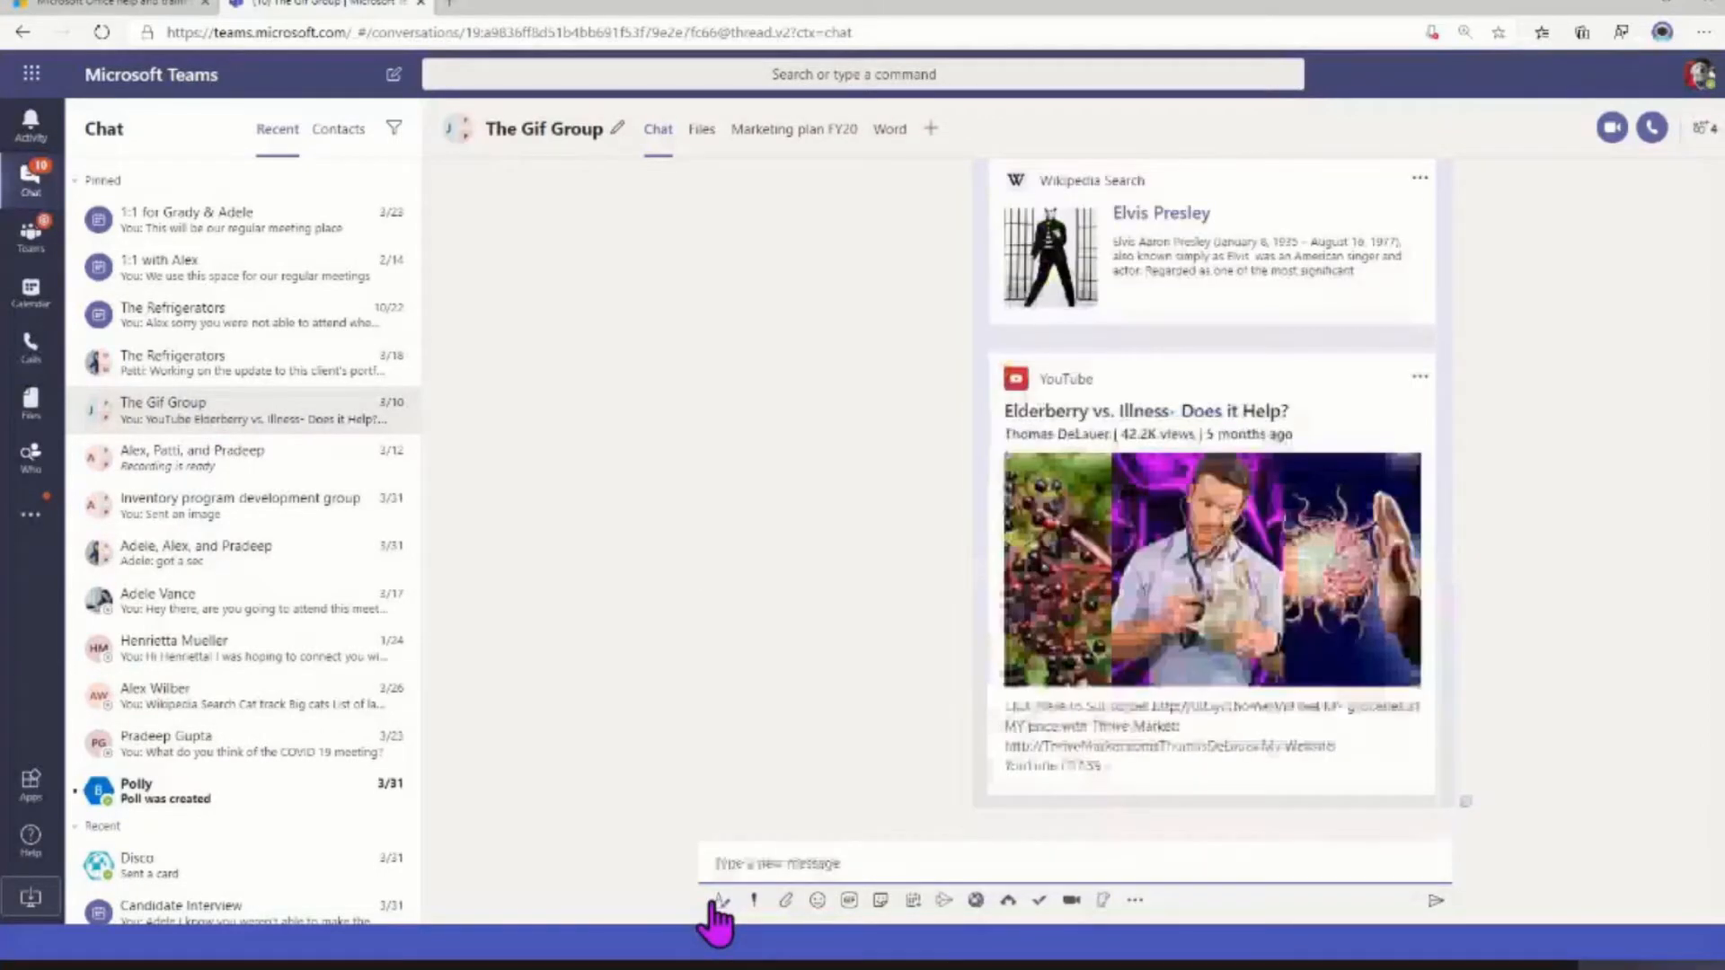
{"action": "left_click", "coordinate": [718, 900]}
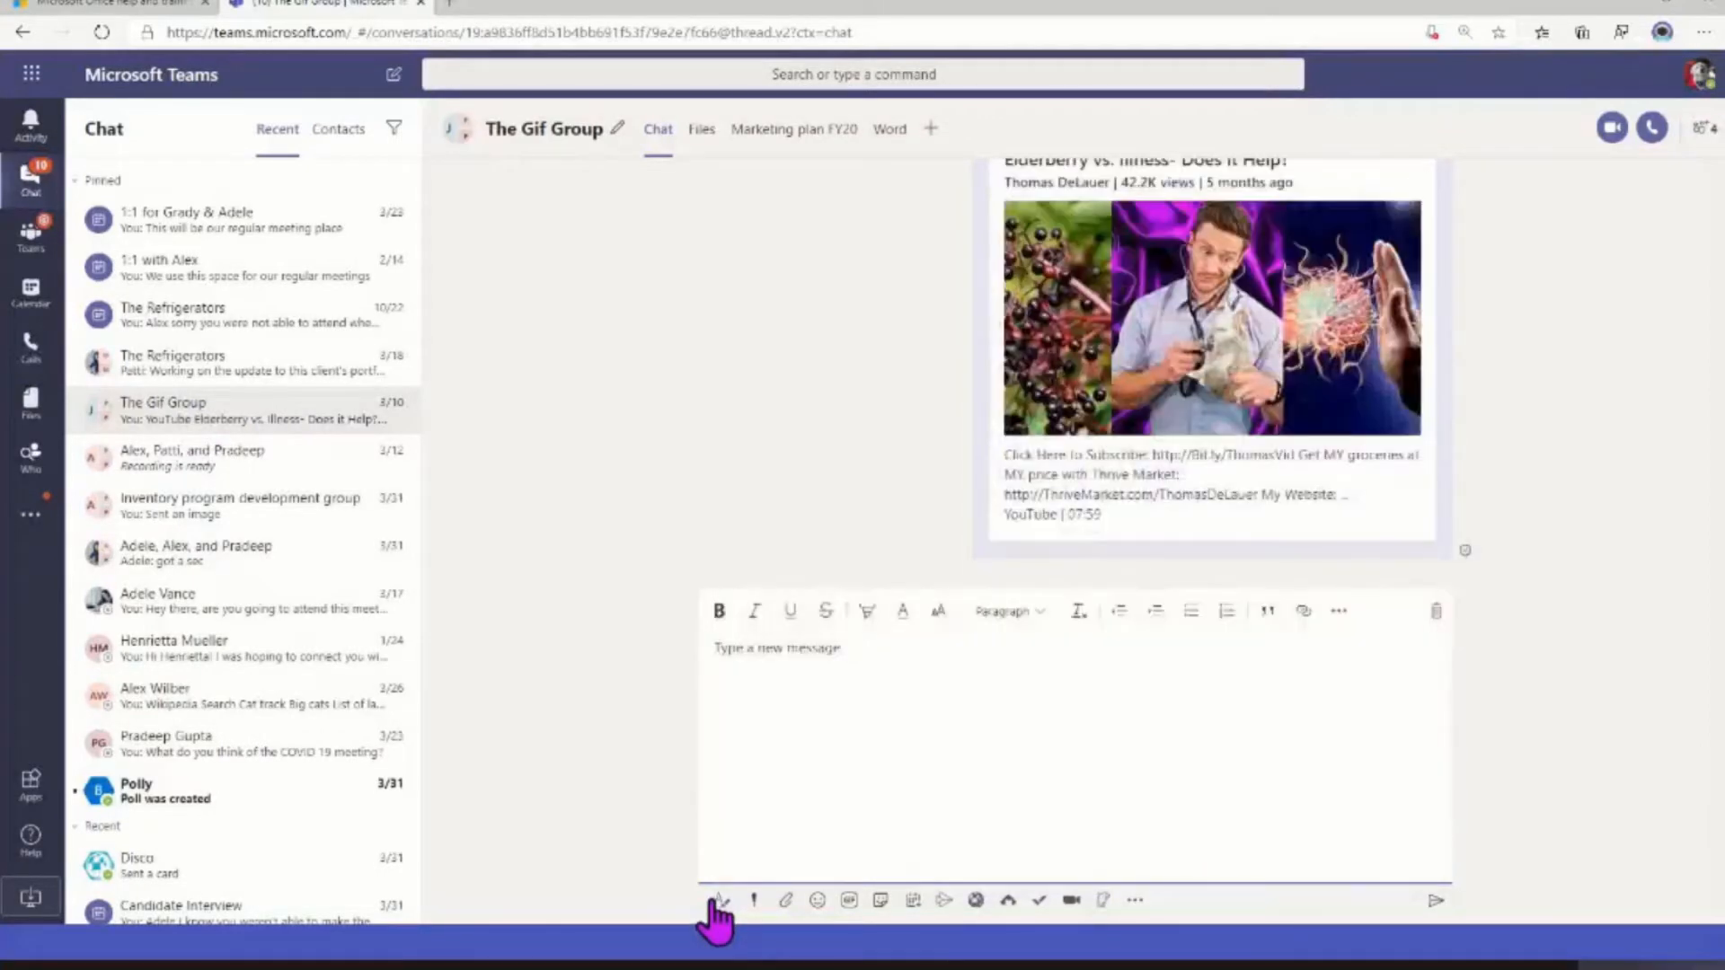
{"action": "left_click", "coordinate": [716, 902]}
{"action": "left_click", "coordinate": [716, 902]}
{"action": "left_click", "coordinate": [716, 902]}
{"action": "scroll", "coordinate": [1697, 490], "scroll_direction": "up", "scroll_amount": 5}
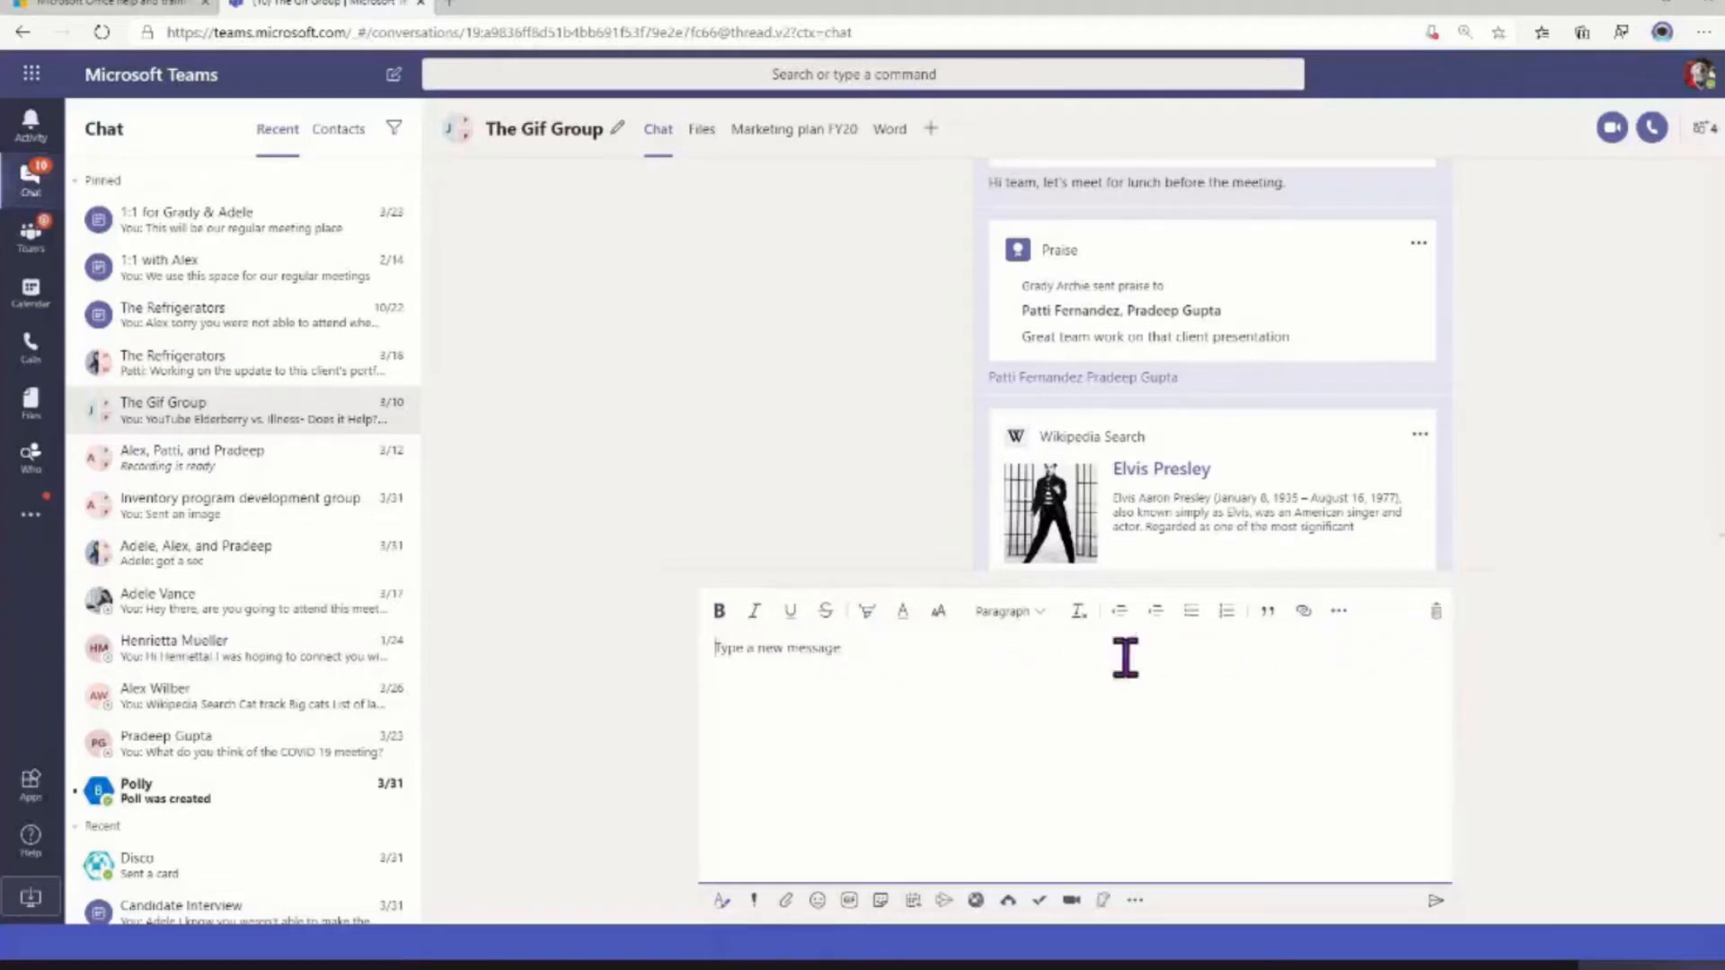
Add blank lines to the message draft and remove them again
{"action": "left_click", "coordinate": [869, 656]}
{"action": "key", "text": "Return"}
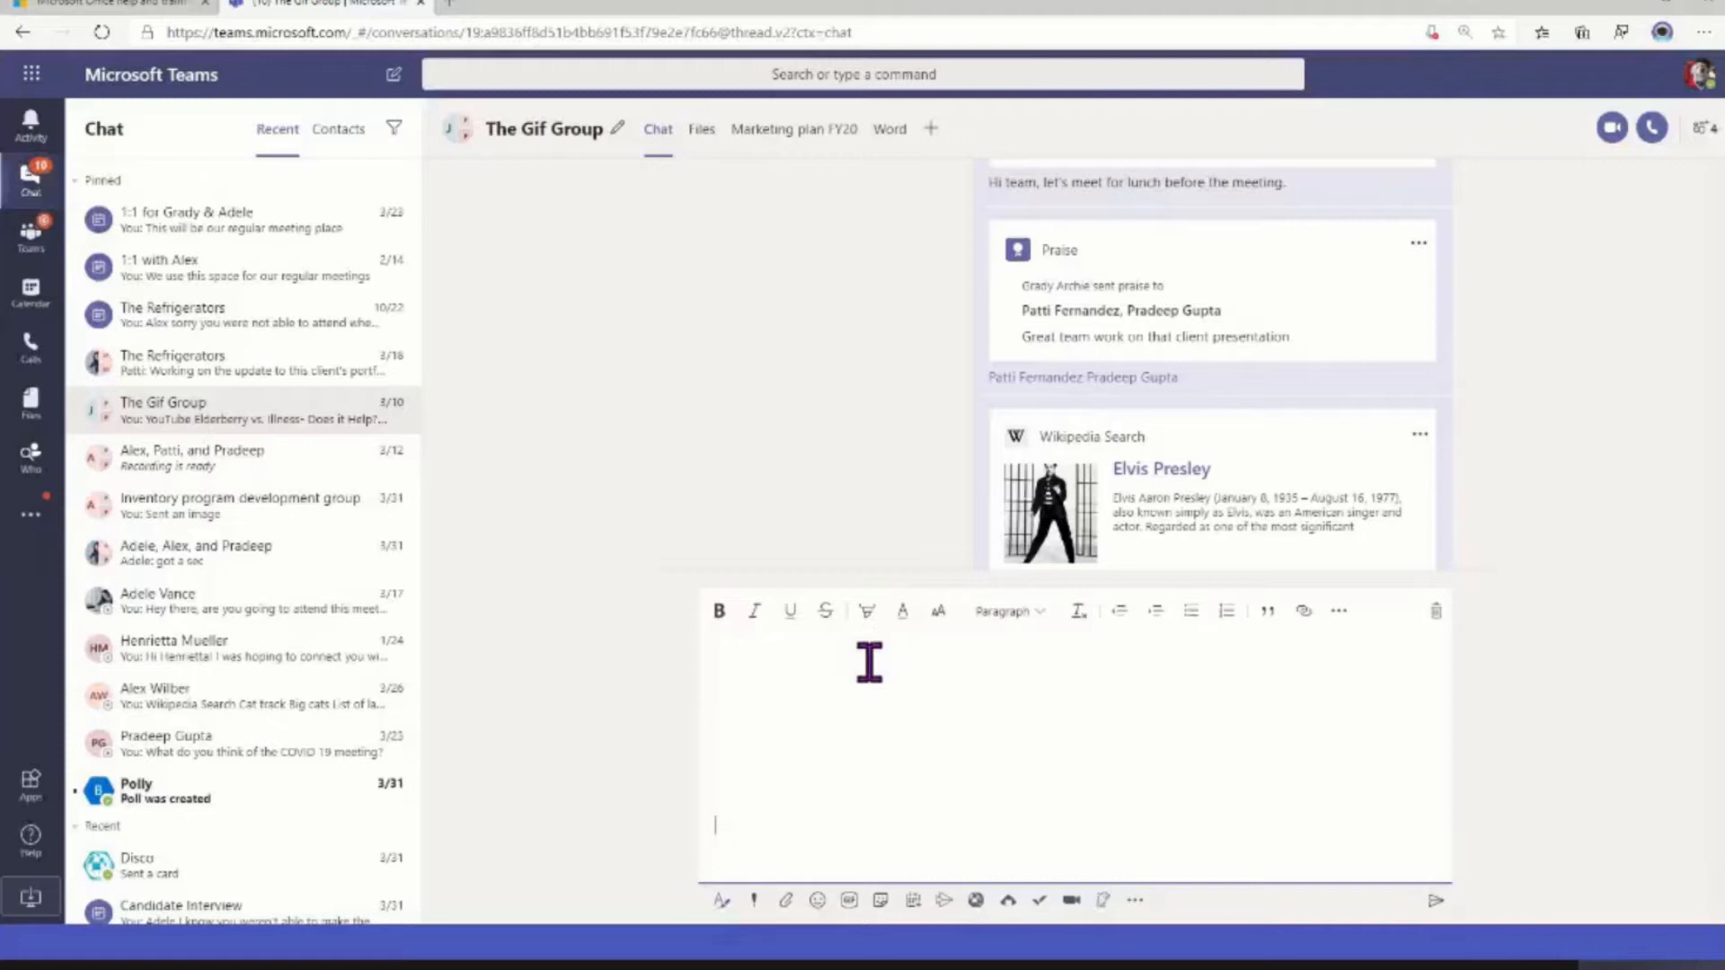
{"action": "key", "text": "BackSpace"}
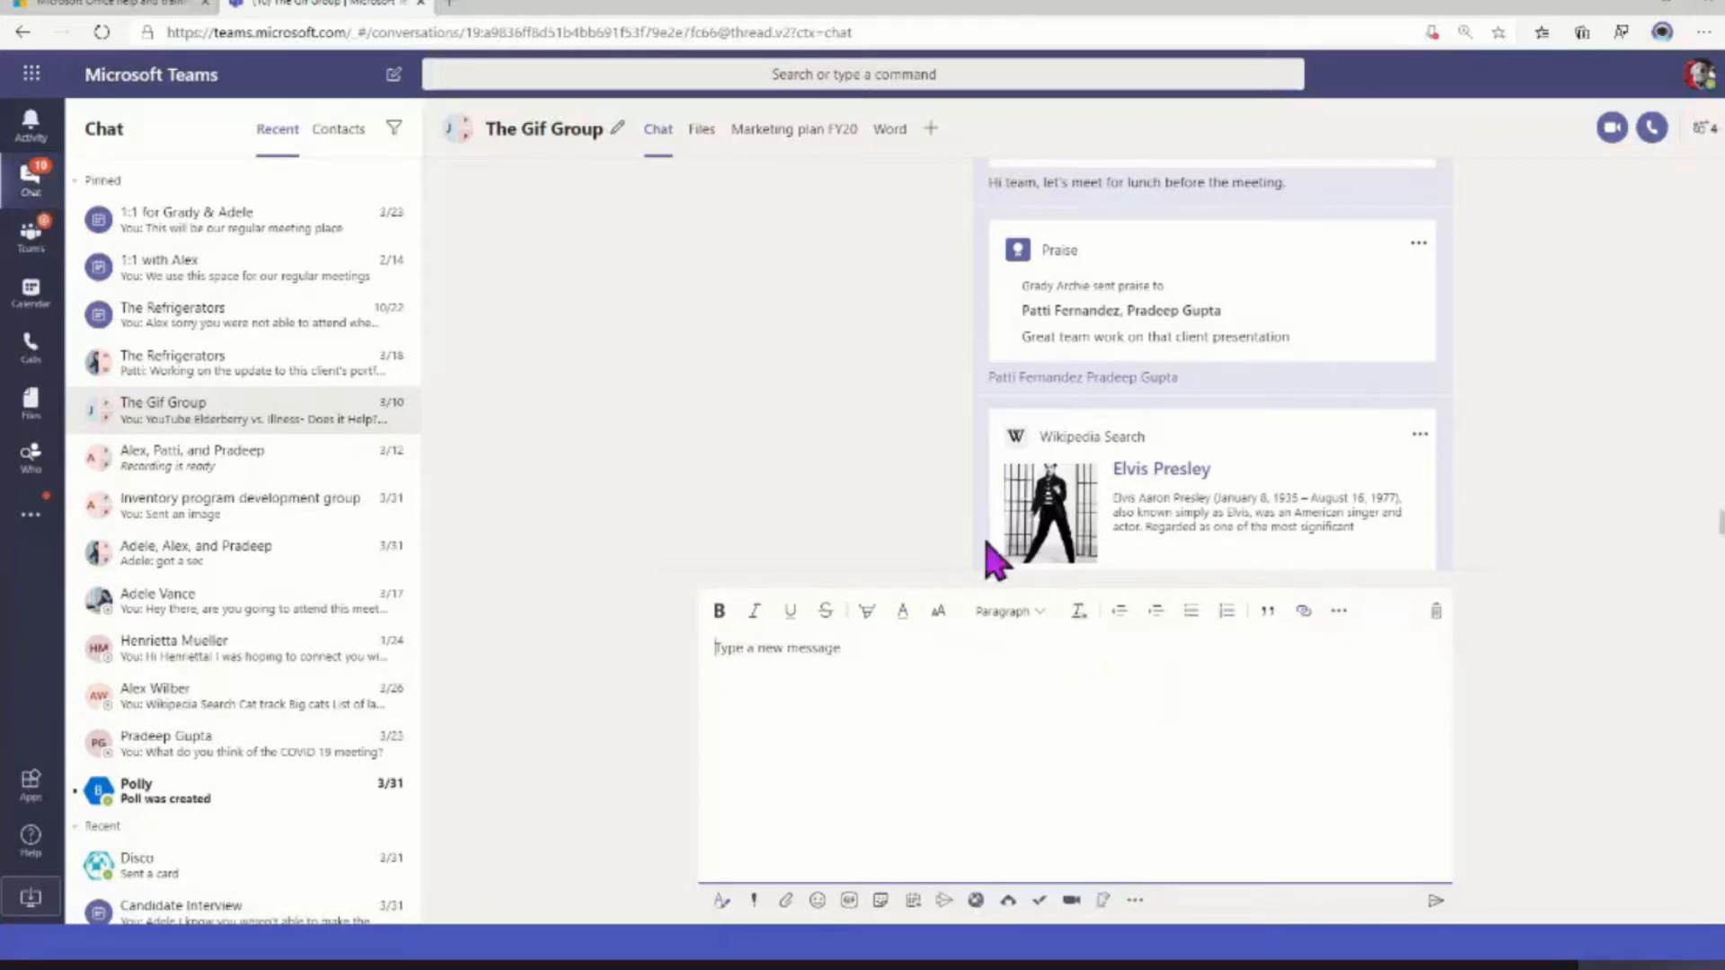
Copy the selected help link lists from the Office Help & Training page and paste them into The Gif Group message draft
{"action": "left_click", "coordinate": [116, 9]}
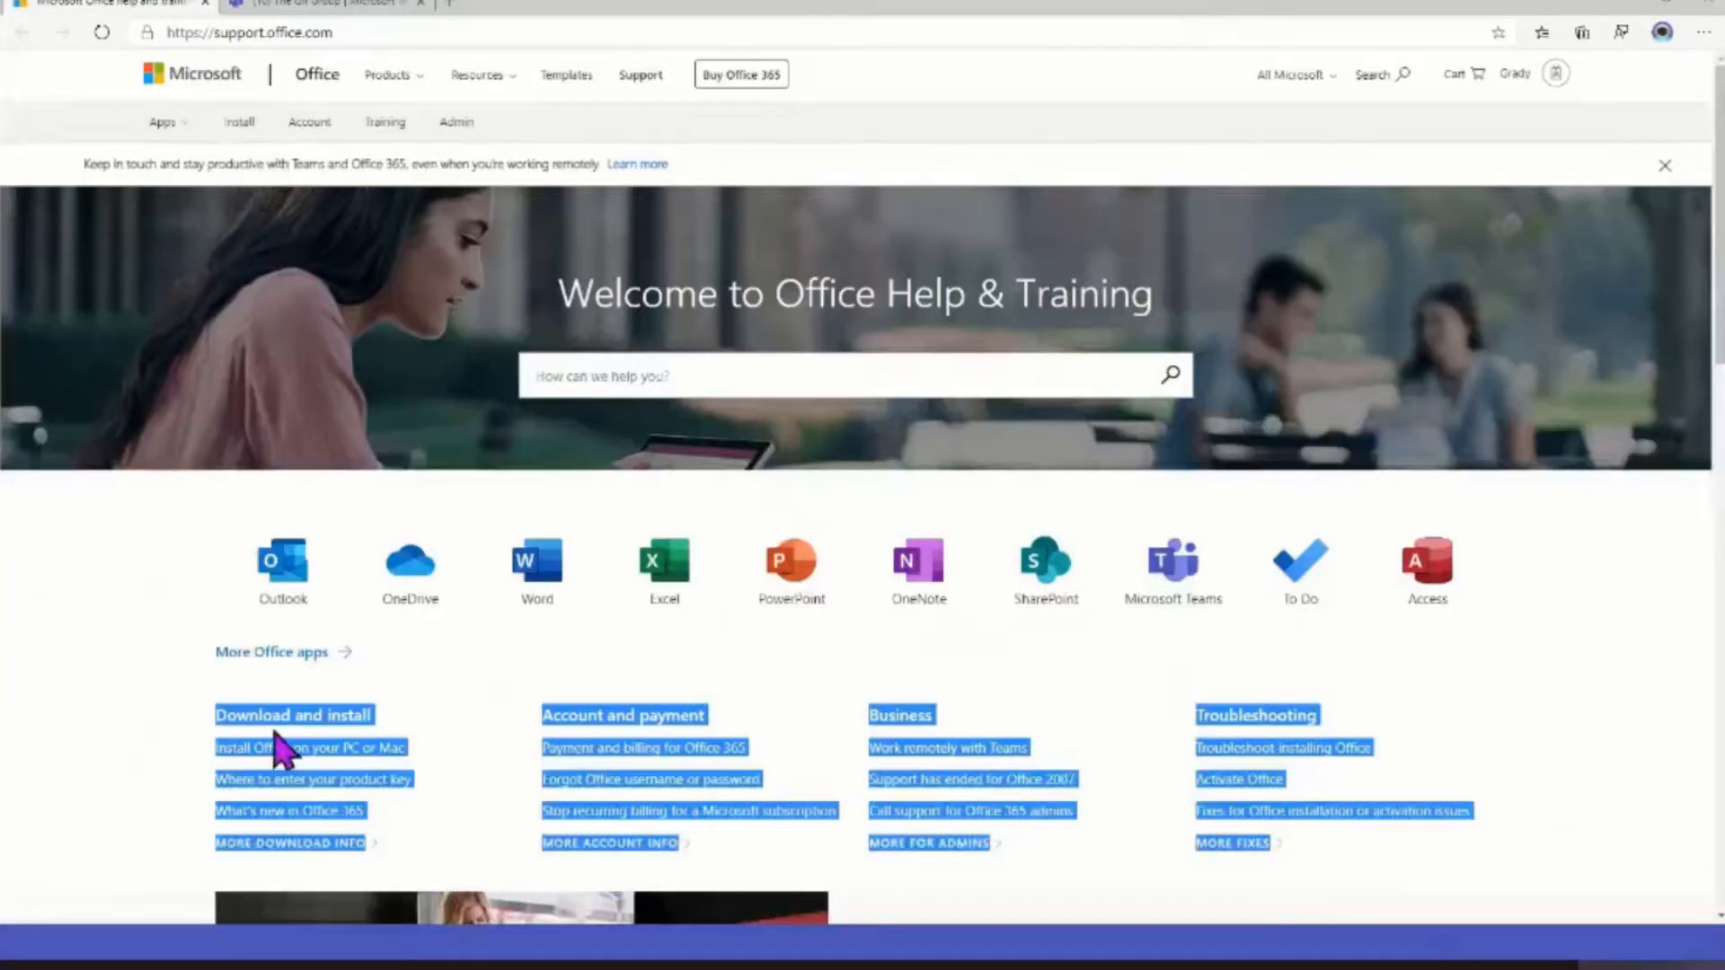
{"action": "right_click", "coordinate": [279, 732]}
{"action": "left_click", "coordinate": [373, 557]}
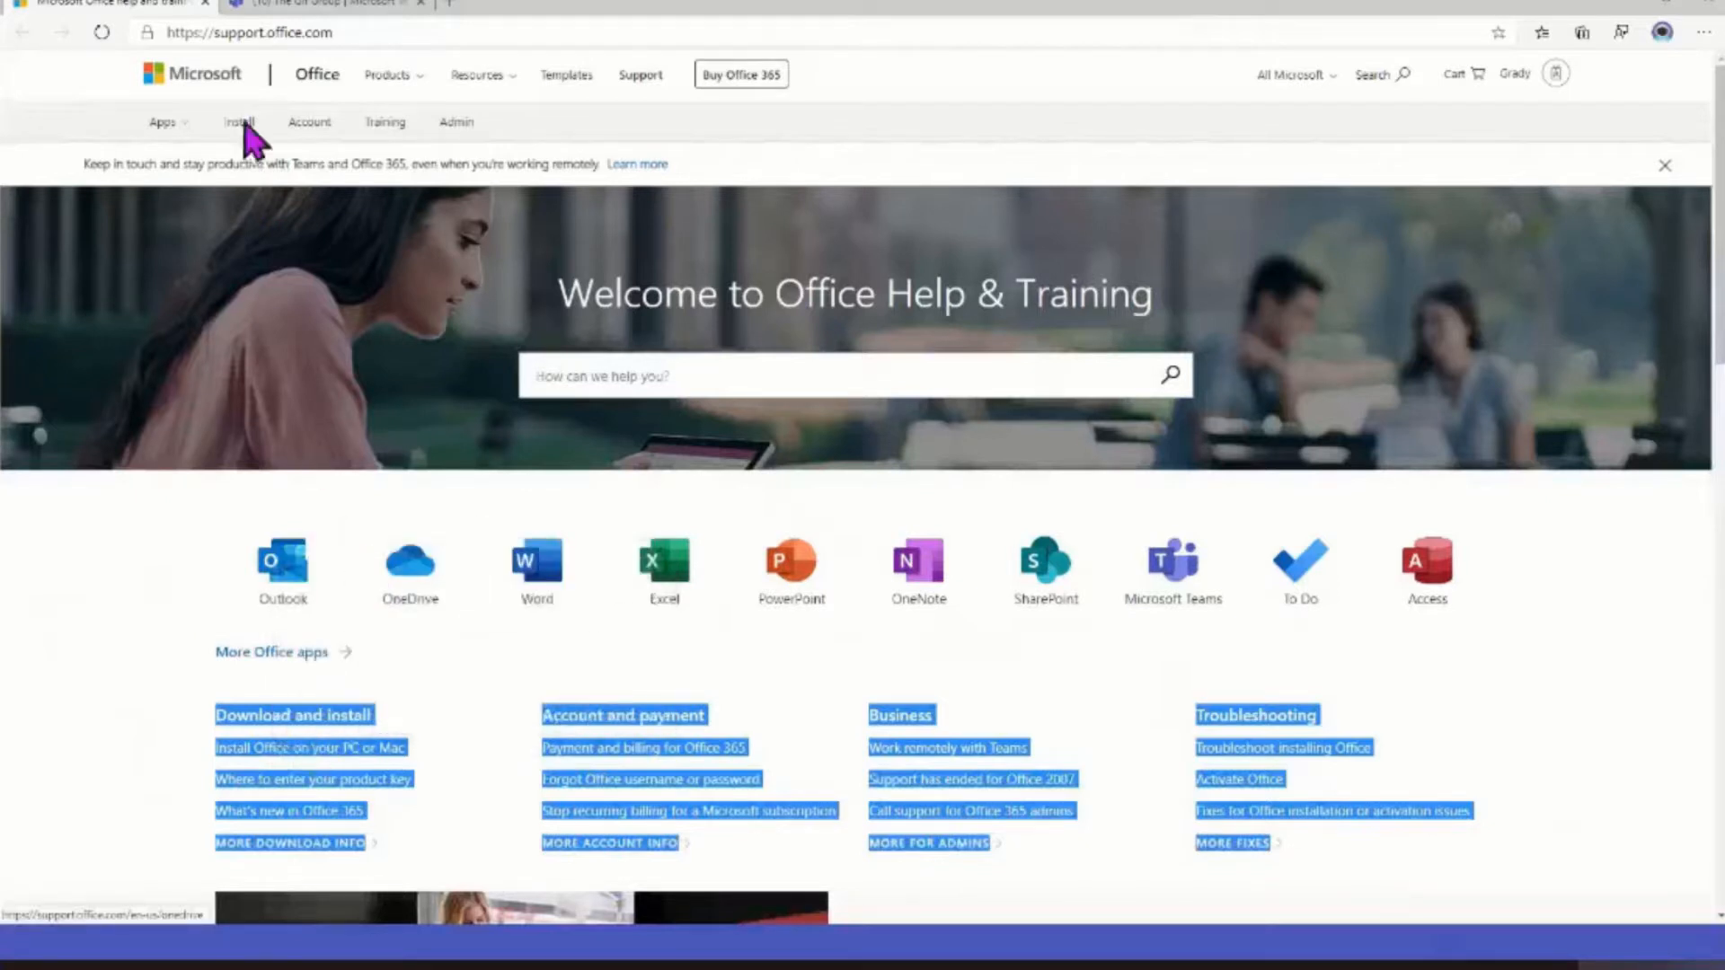
{"action": "left_click", "coordinate": [286, 6]}
{"action": "left_click", "coordinate": [730, 638]}
{"action": "key", "text": "ctrl+v"}
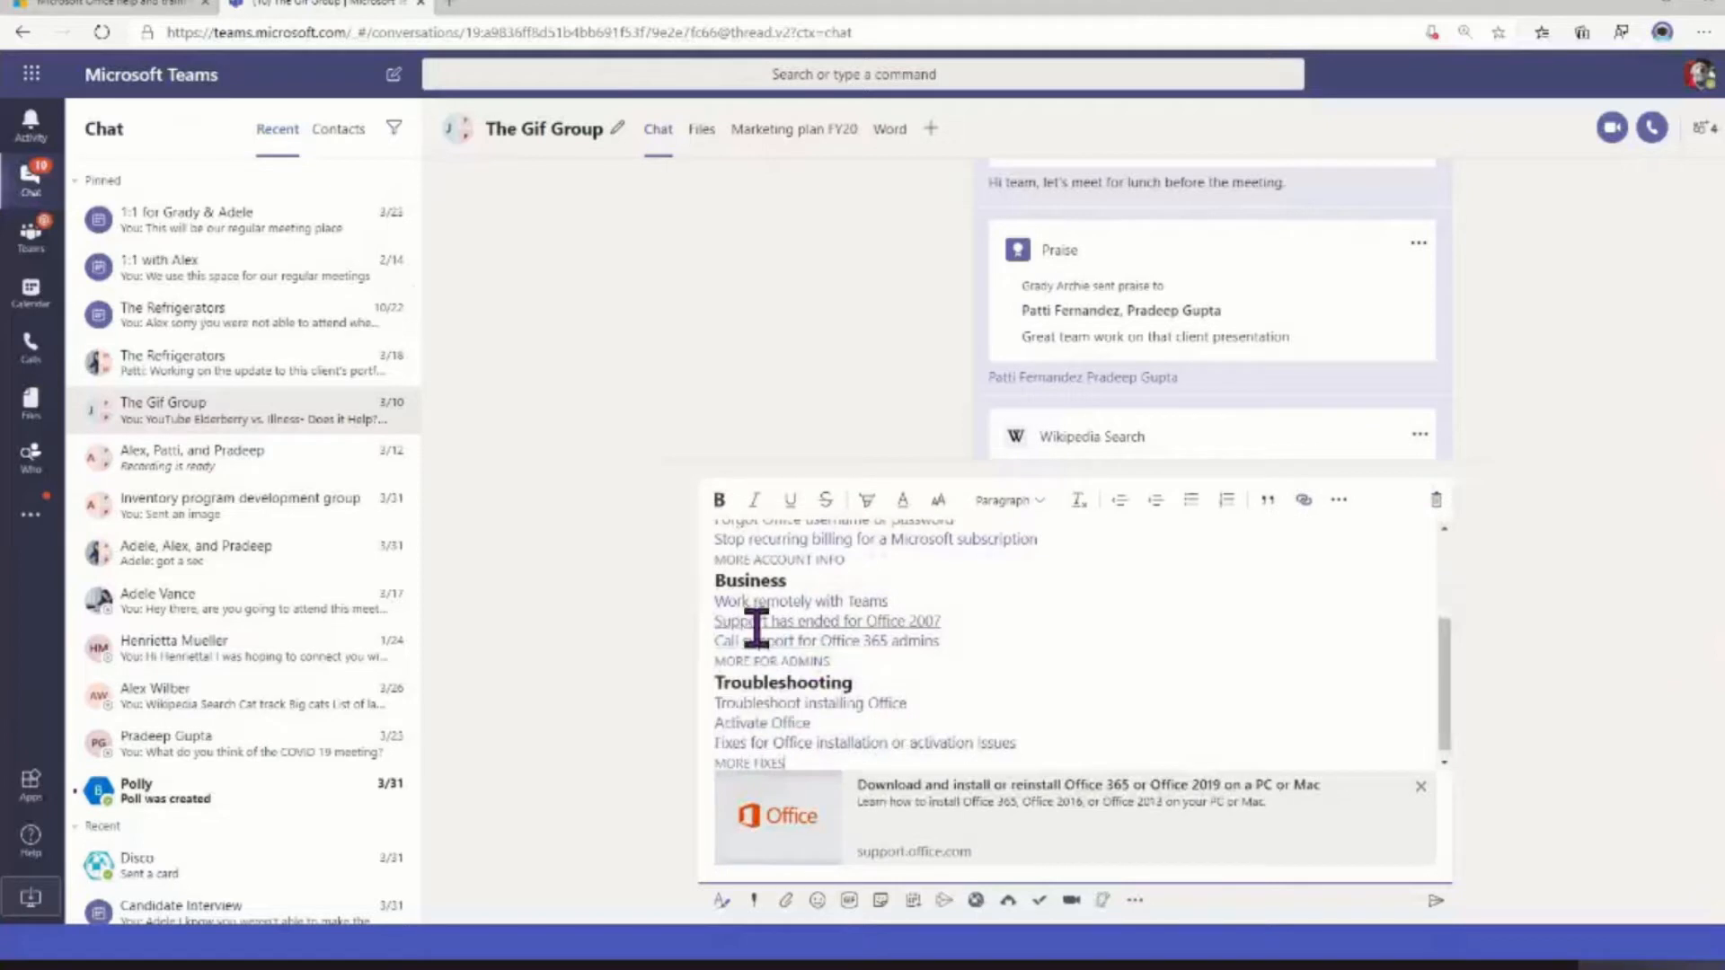
Clear all formatting from the pasted help links and discard the message draft
{"action": "scroll", "coordinate": [816, 686], "scroll_direction": "up", "scroll_amount": 3}
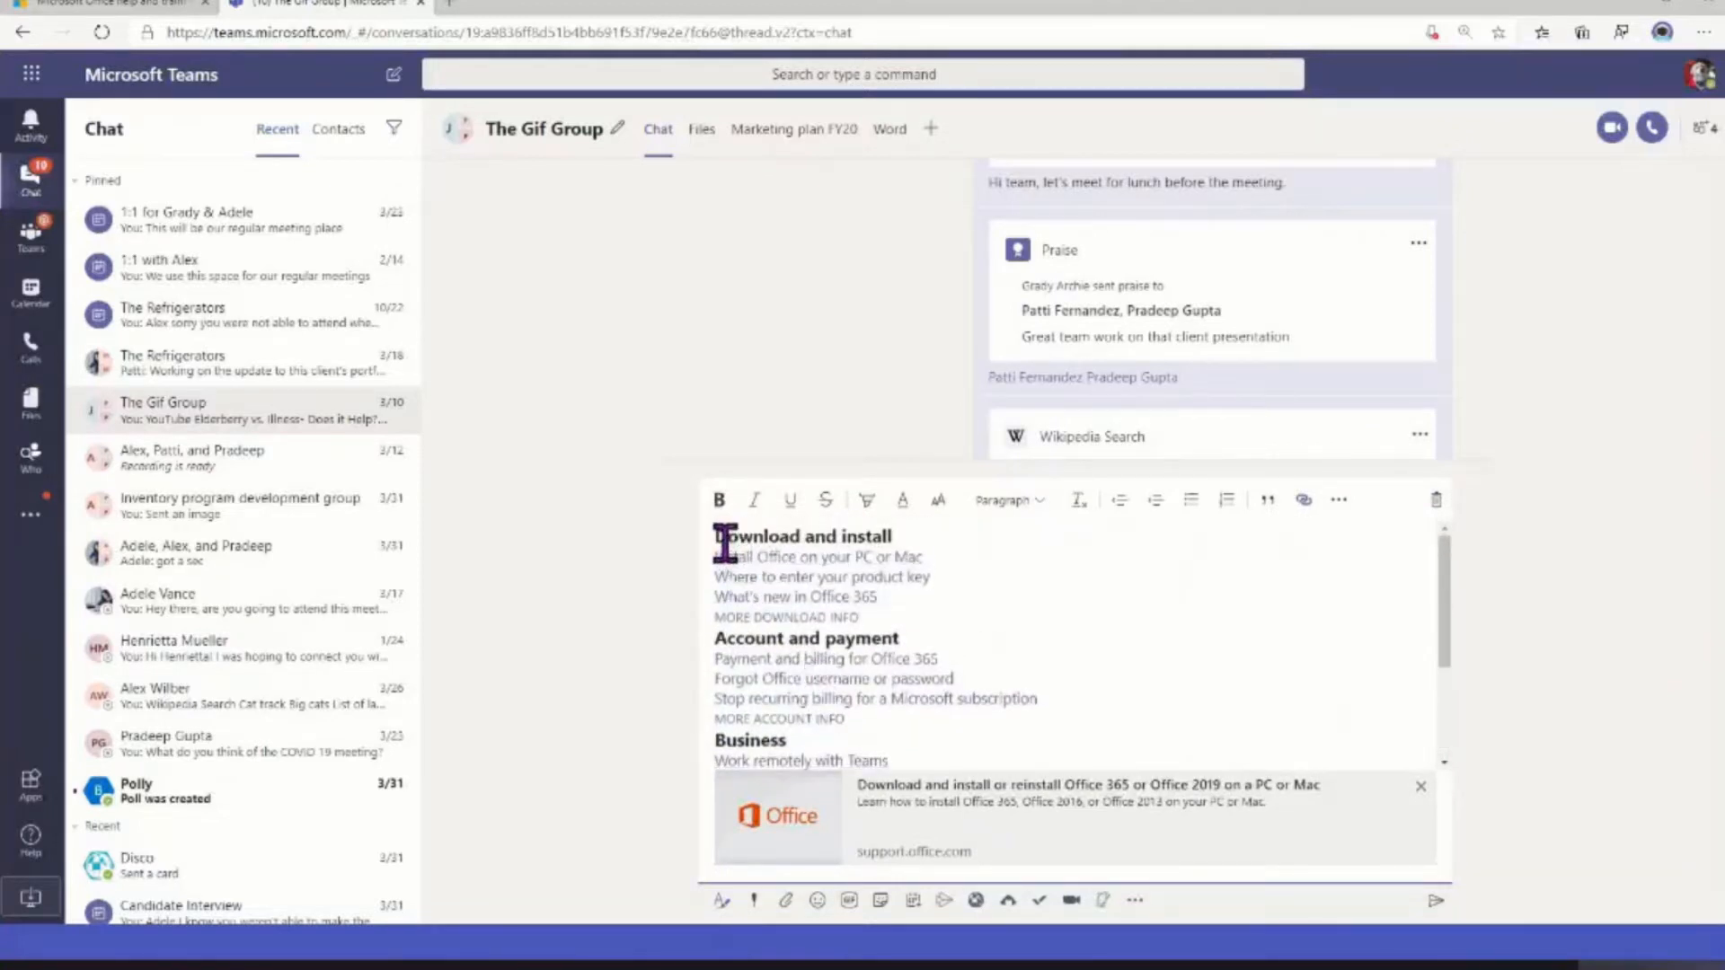
{"action": "left_click_drag", "start_coordinate": [724, 539], "coordinate": [1032, 801]}
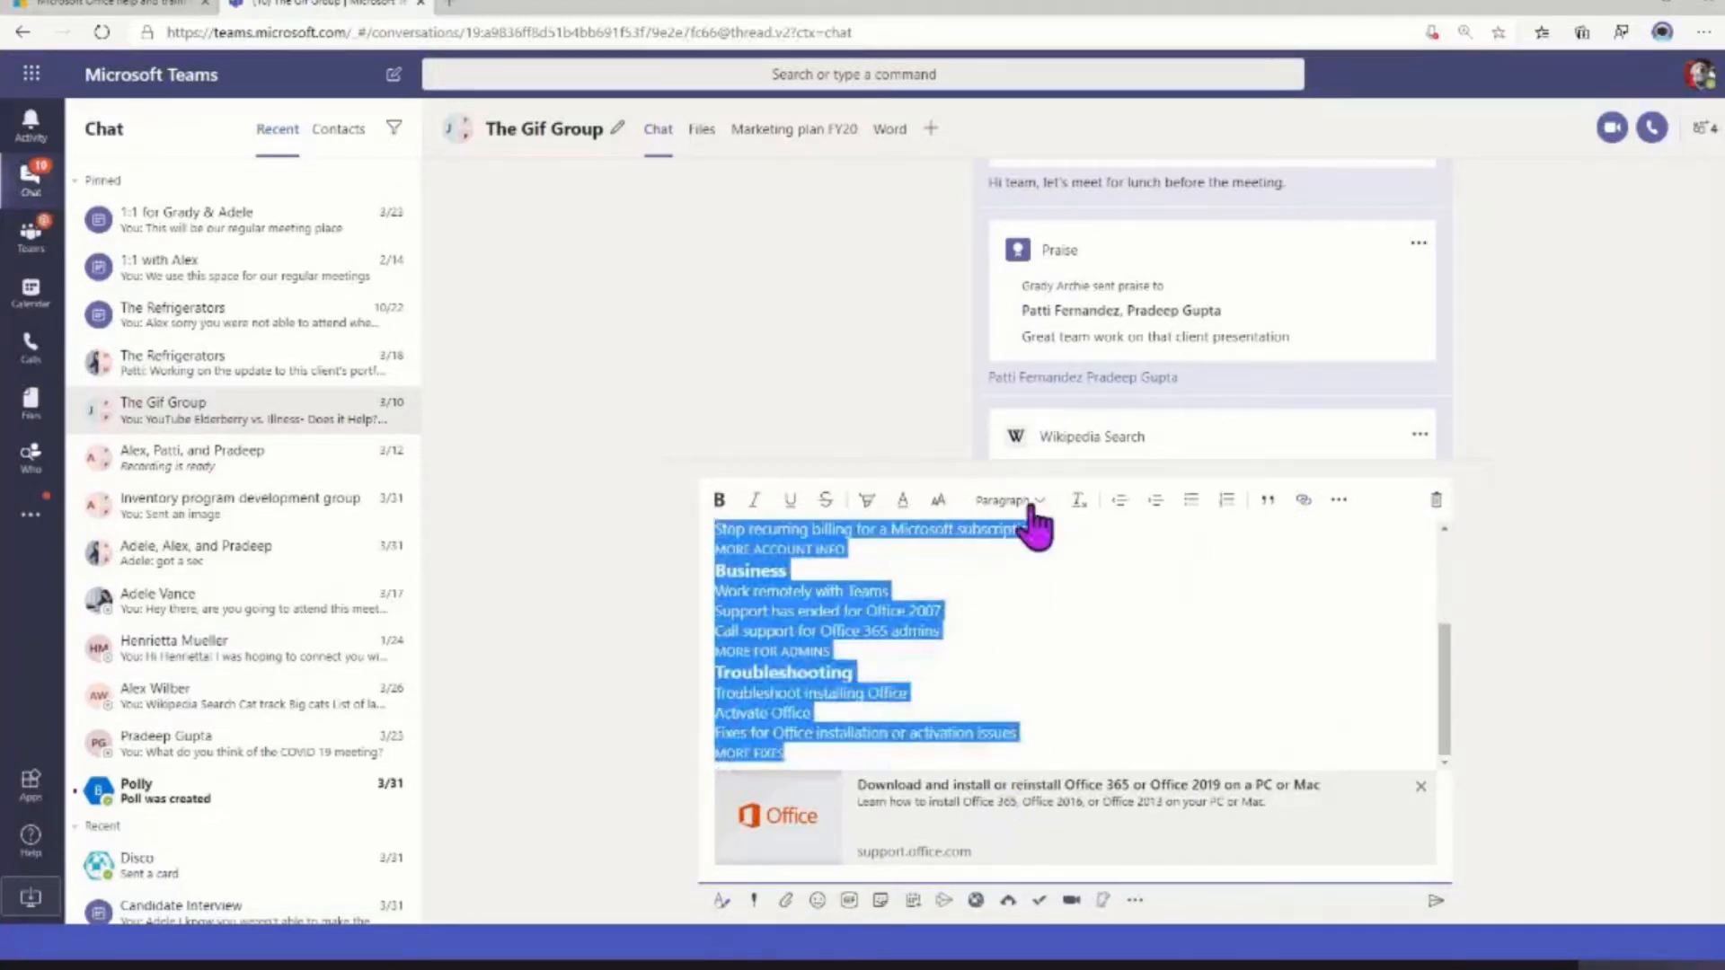
{"action": "left_click", "coordinate": [1079, 500]}
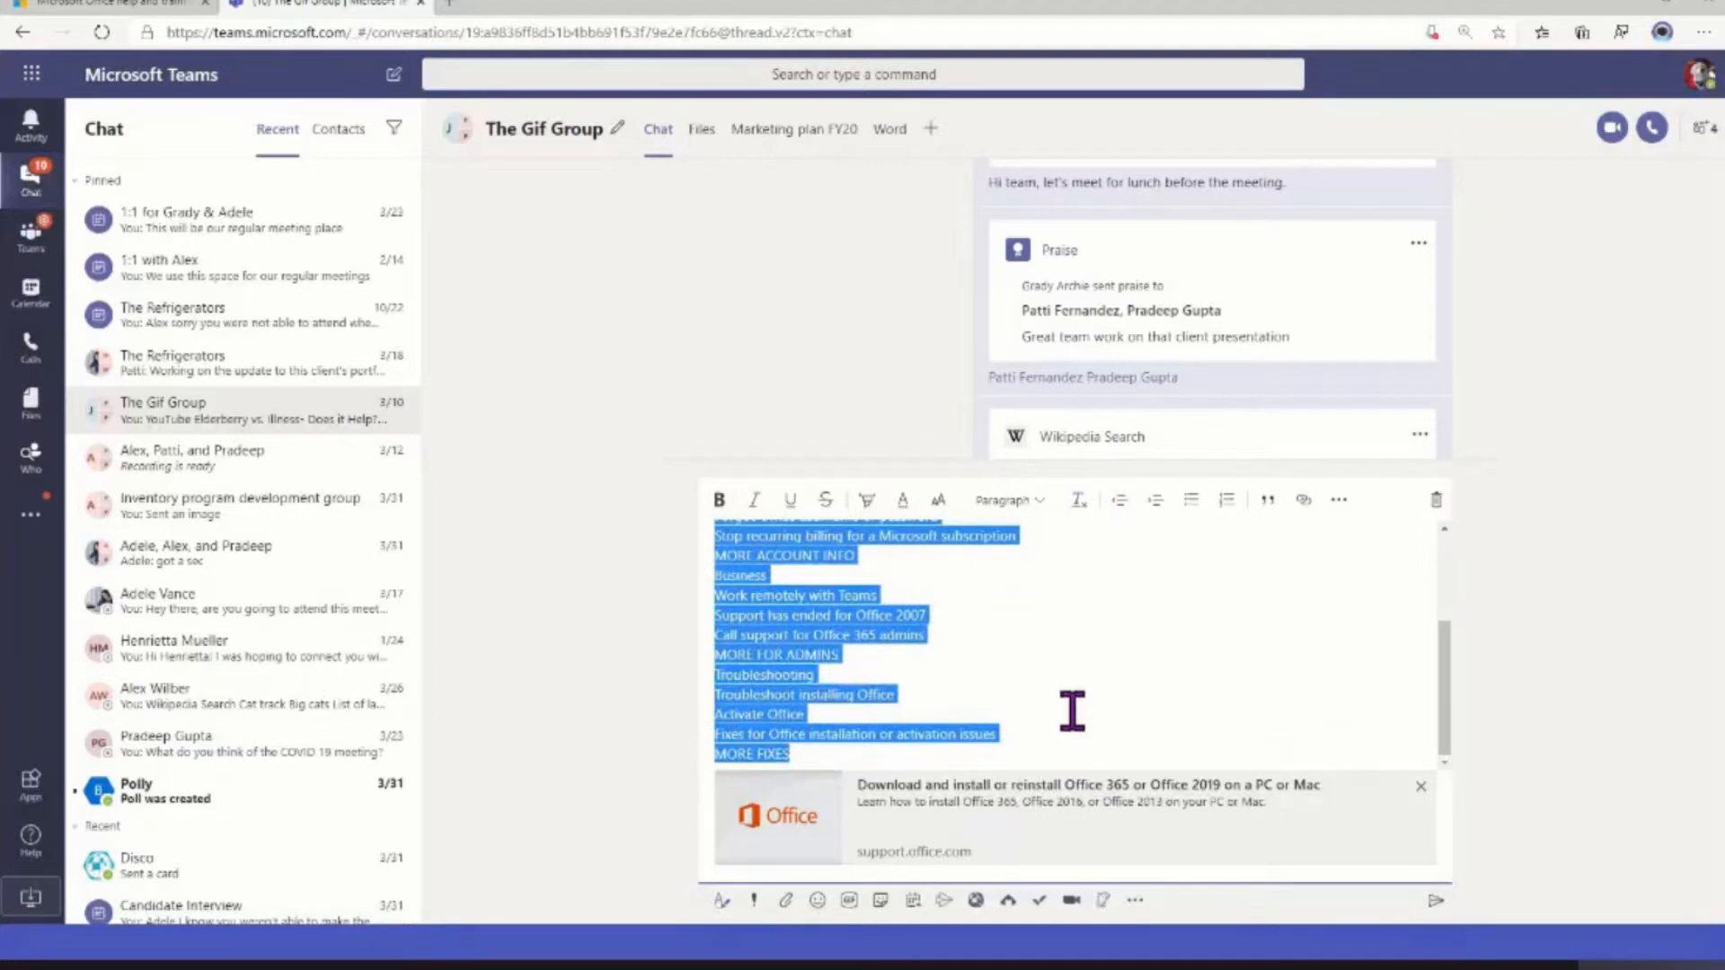
{"action": "left_click", "coordinate": [1072, 711]}
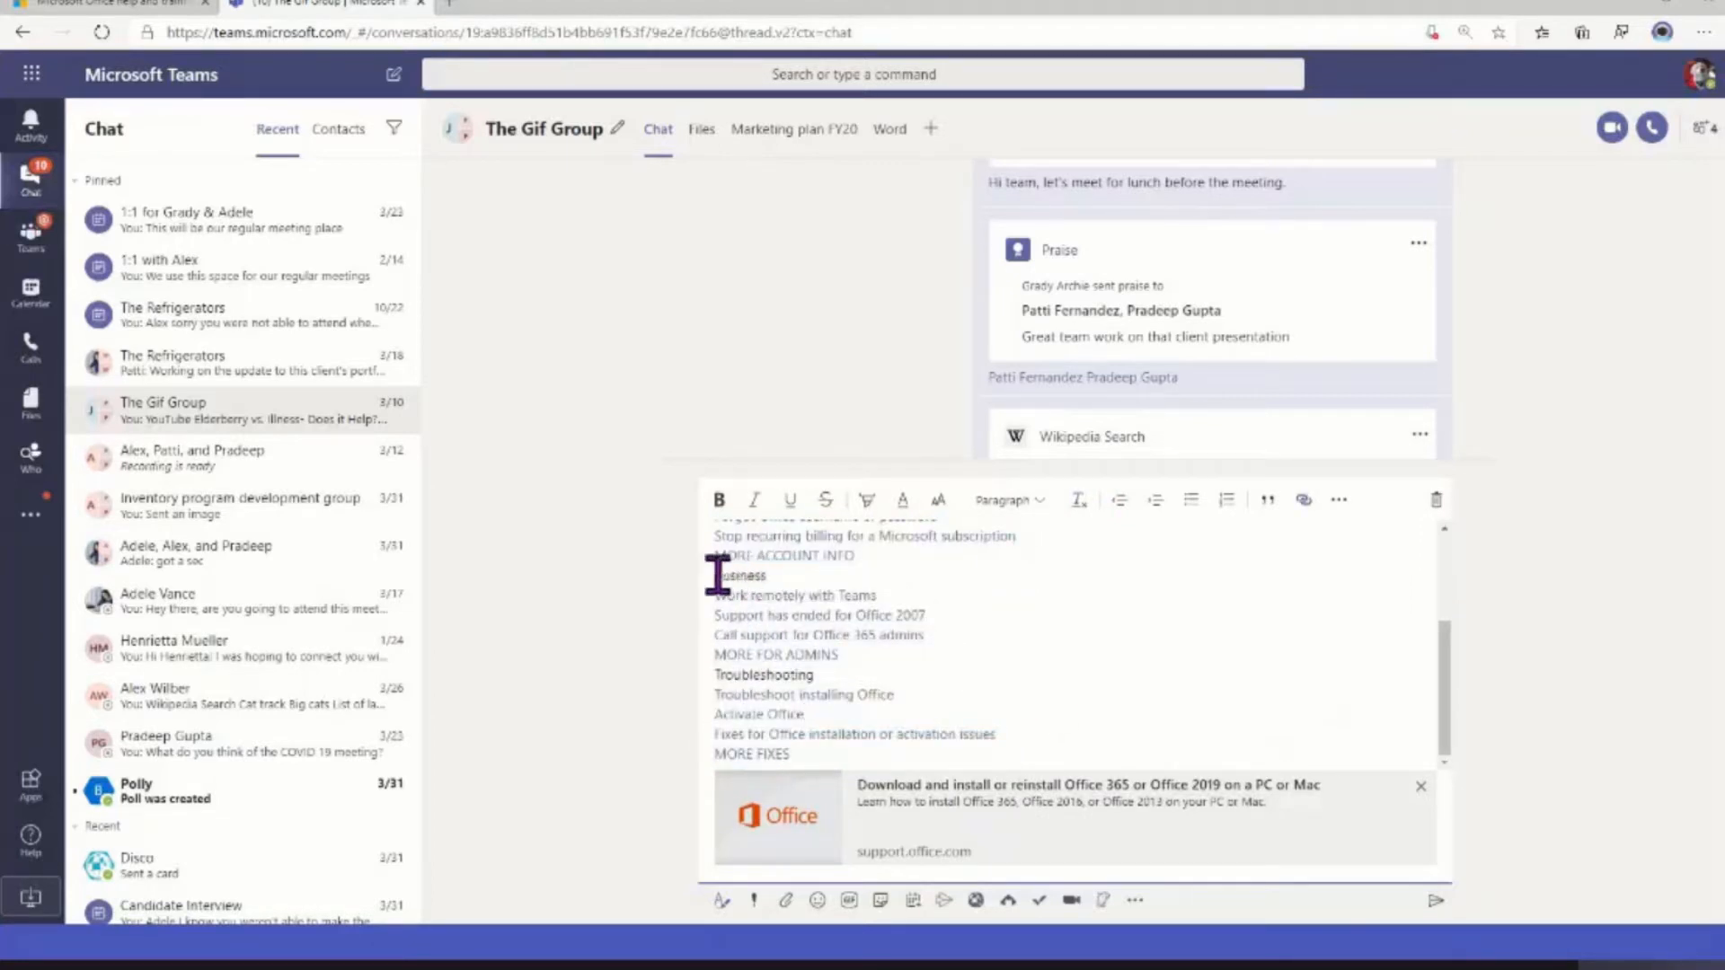
{"action": "scroll", "coordinate": [781, 580], "scroll_direction": "up", "scroll_amount": 3}
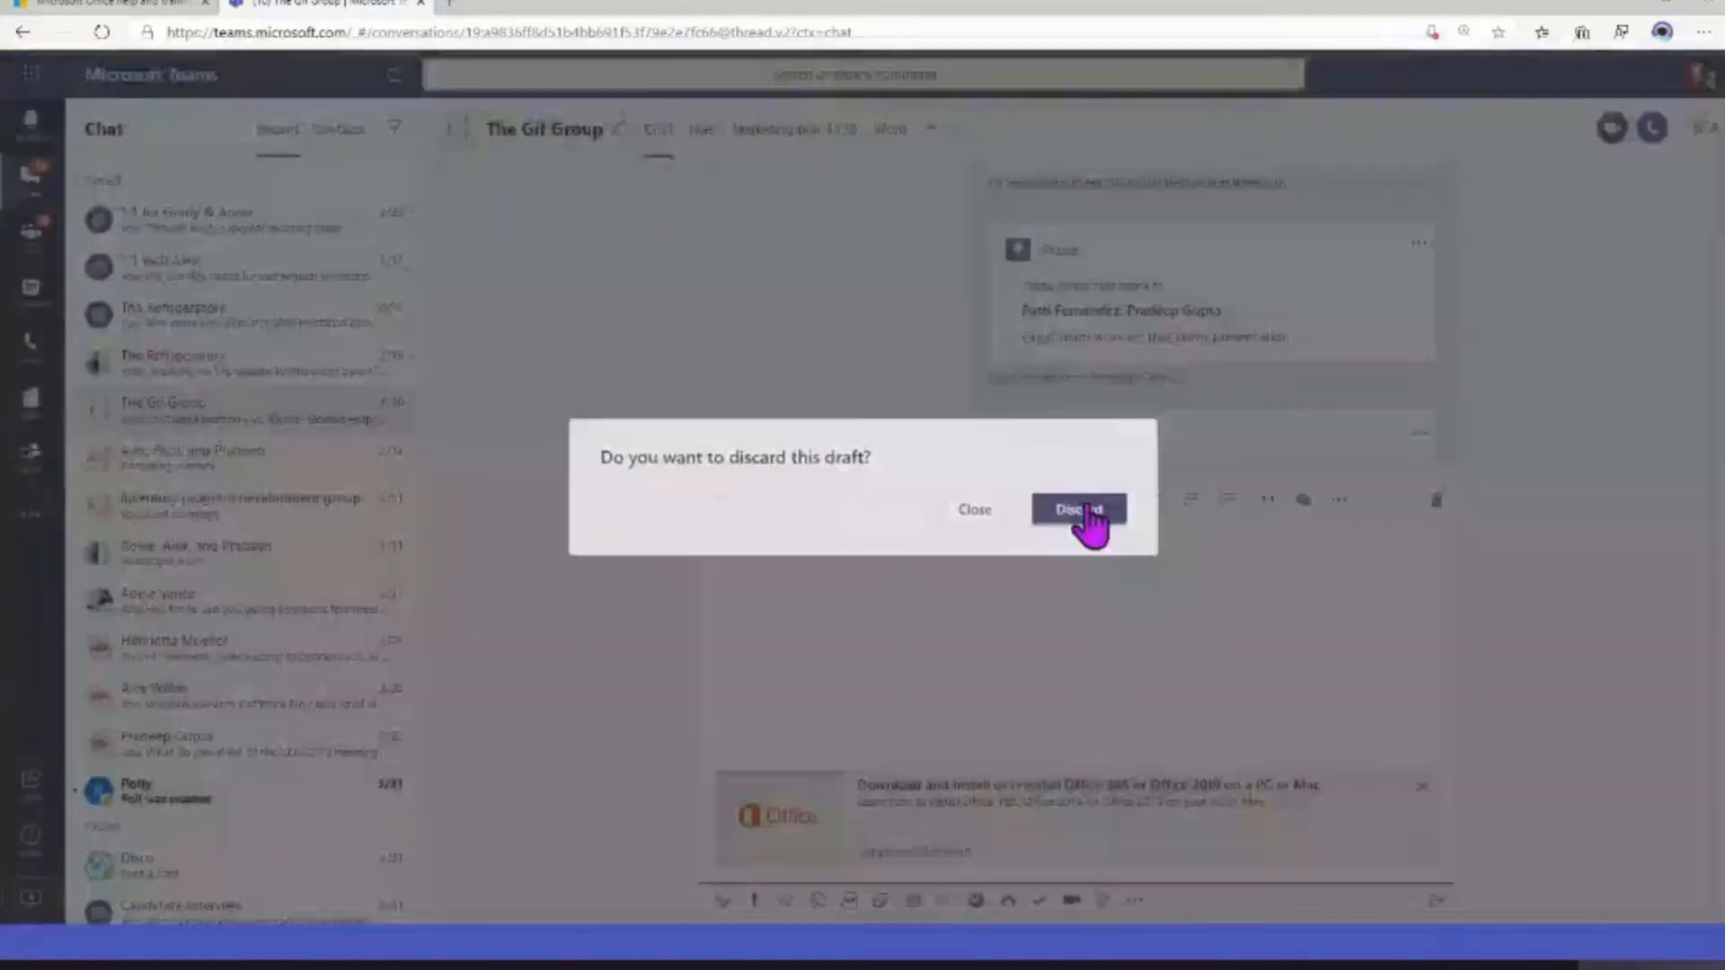
{"action": "left_click", "coordinate": [1083, 510]}
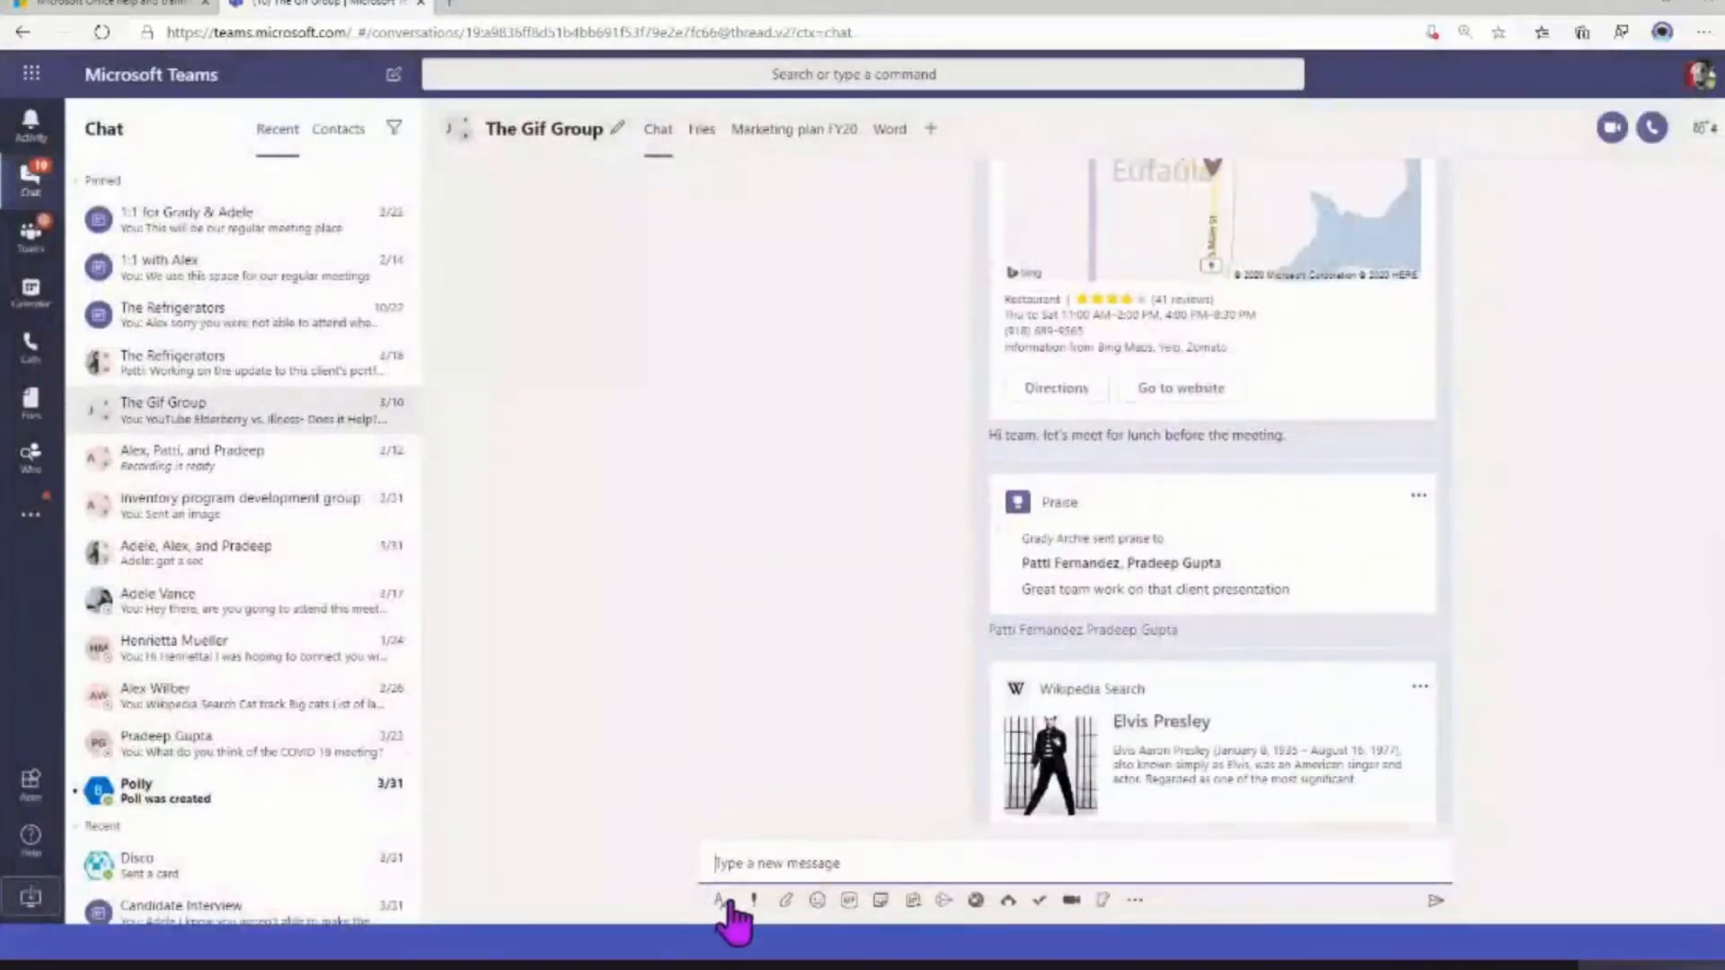
Expand the message composer in The Gif Group chat and enter the title "Meeting Request Information"
{"action": "left_click", "coordinate": [722, 900]}
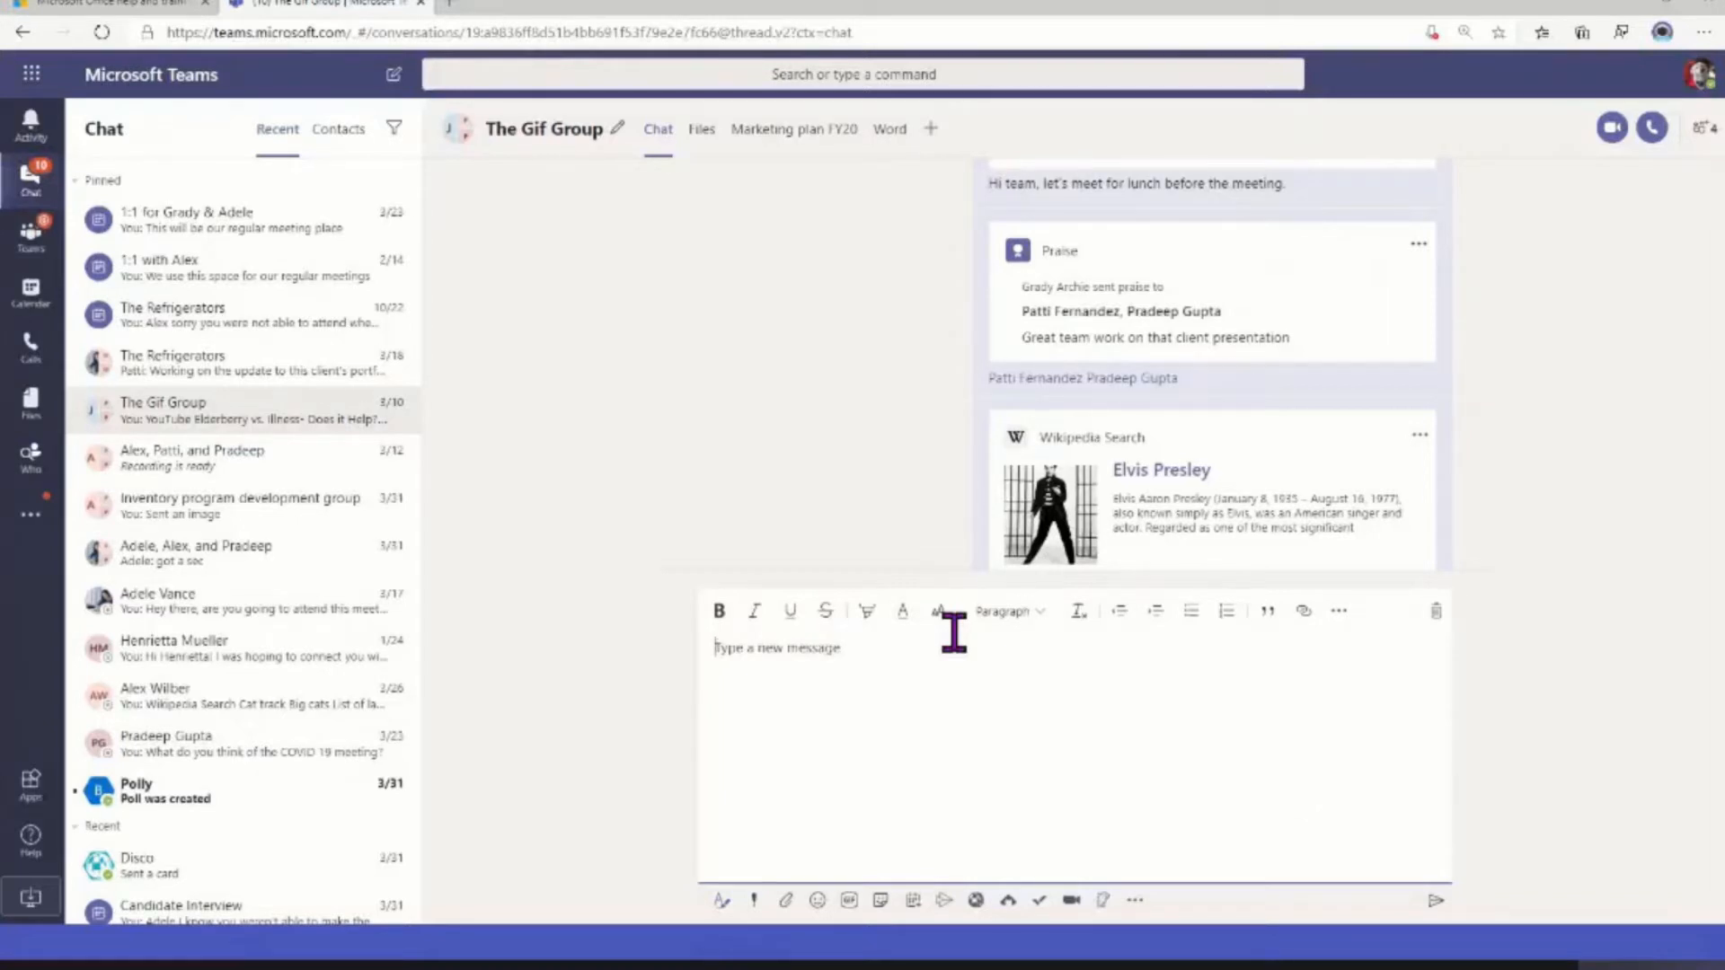
{"action": "type", "text": "Gi"}
{"action": "key", "text": "BackSpace"}
{"action": "key", "text": "BackSpace"}
{"action": "type", "text": "Group chat"}
{"action": "key", "text": "ctrl+a"}
{"action": "type", "text": "Mee"}
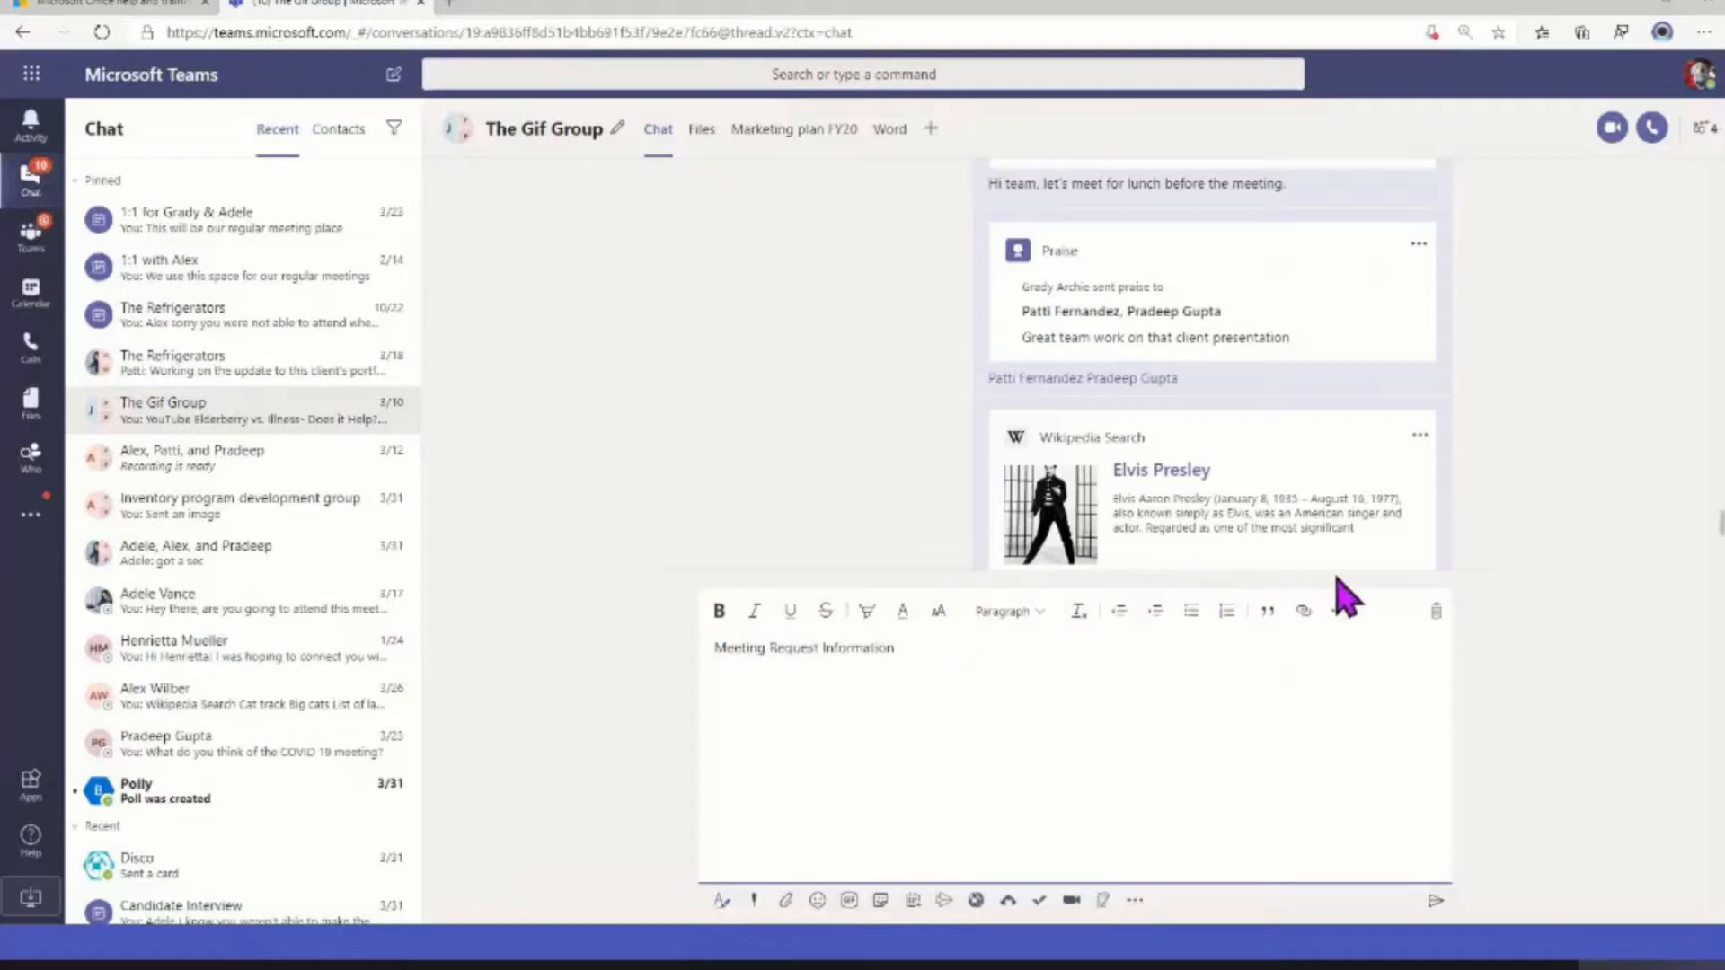
Insert a horizontal rule below the title "Meeting Request Information" and make the title bold and underlined
{"action": "left_click", "coordinate": [1337, 613]}
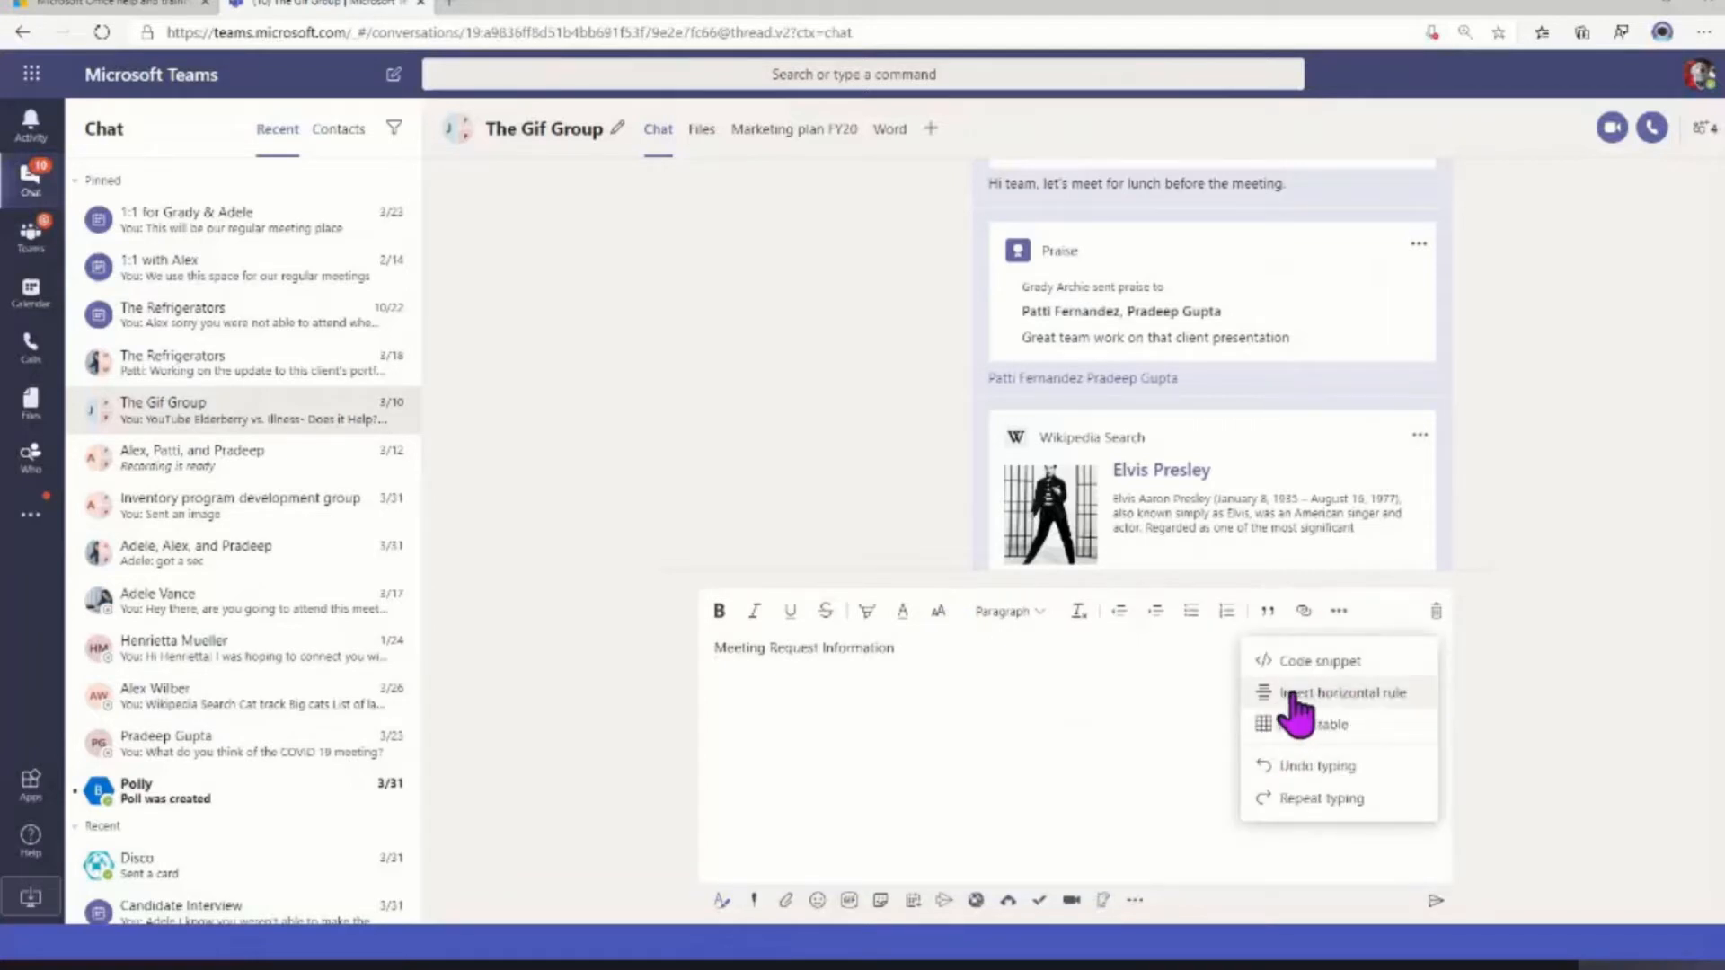
{"action": "left_click", "coordinate": [1307, 696]}
{"action": "left_click_drag", "start_coordinate": [946, 656], "coordinate": [703, 656]}
{"action": "mouse_move", "coordinate": [909, 644]}
{"action": "left_mouse_down"}
{"action": "mouse_move", "coordinate": [741, 643]}
{"action": "mouse_move", "coordinate": [893, 647]}
{"action": "left_mouse_up"}
{"action": "left_click", "coordinate": [718, 611]}
Below the rule, write "Hi team, please answer this question:" and a quoted question asking which day the regular project meeting should be, Wednesday or Mondays
{"action": "left_click", "coordinate": [884, 709]}
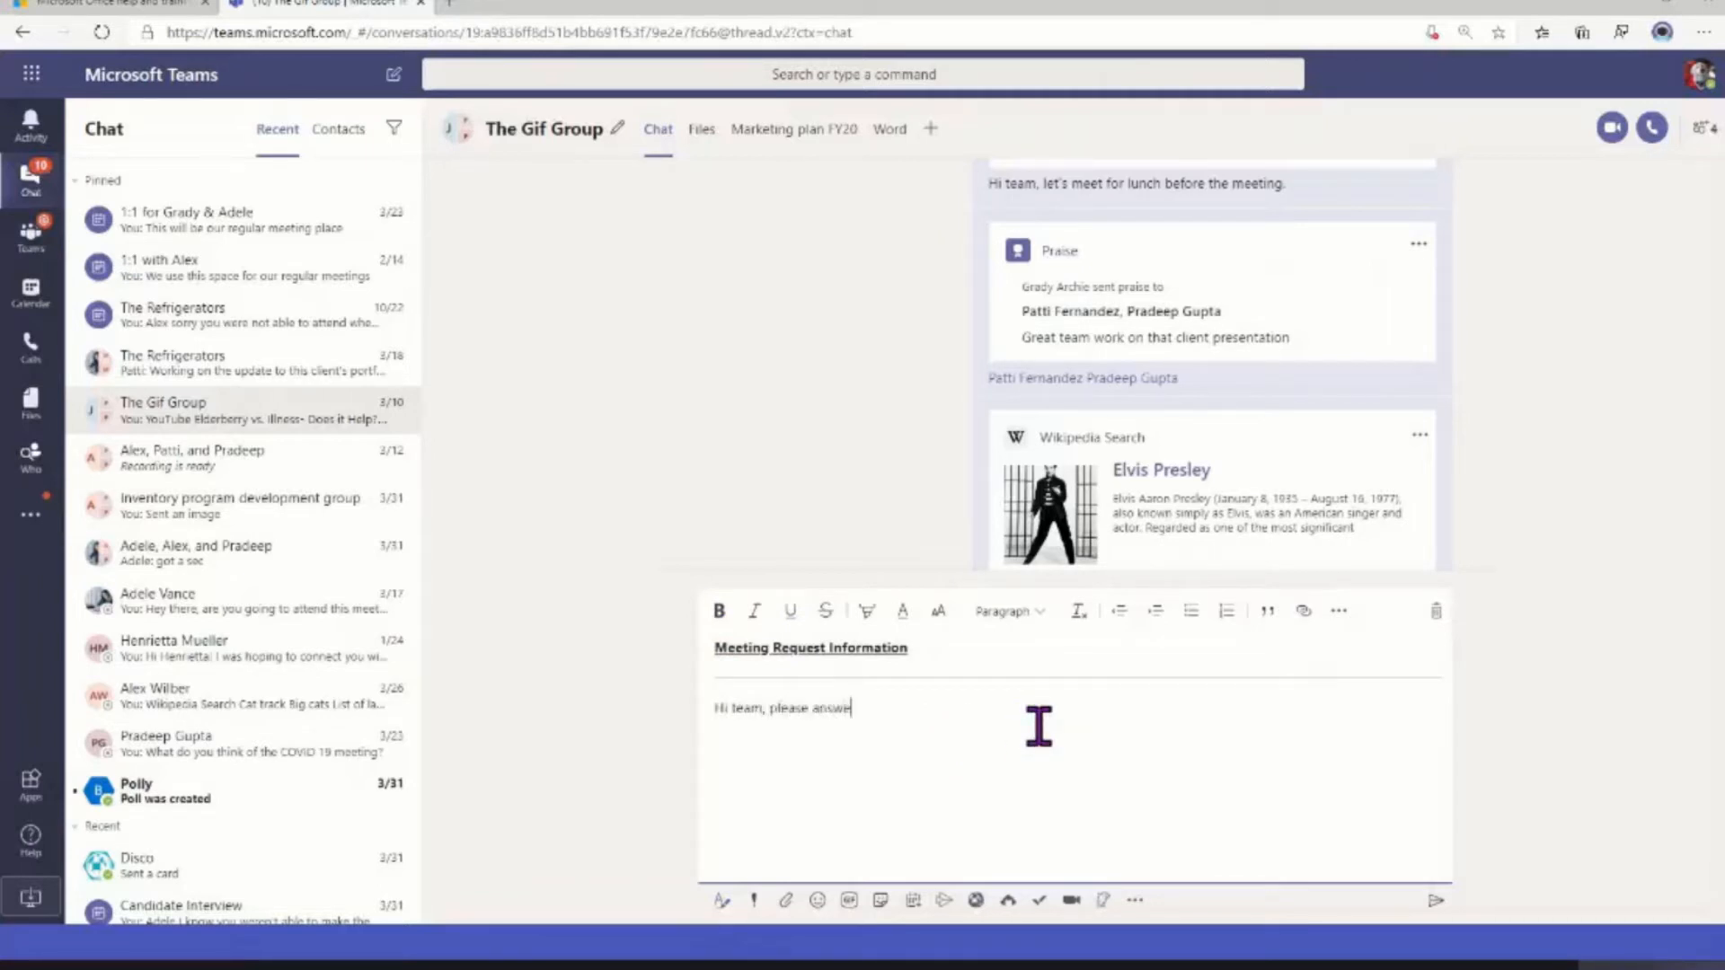
{"action": "left_click", "coordinate": [1268, 612]}
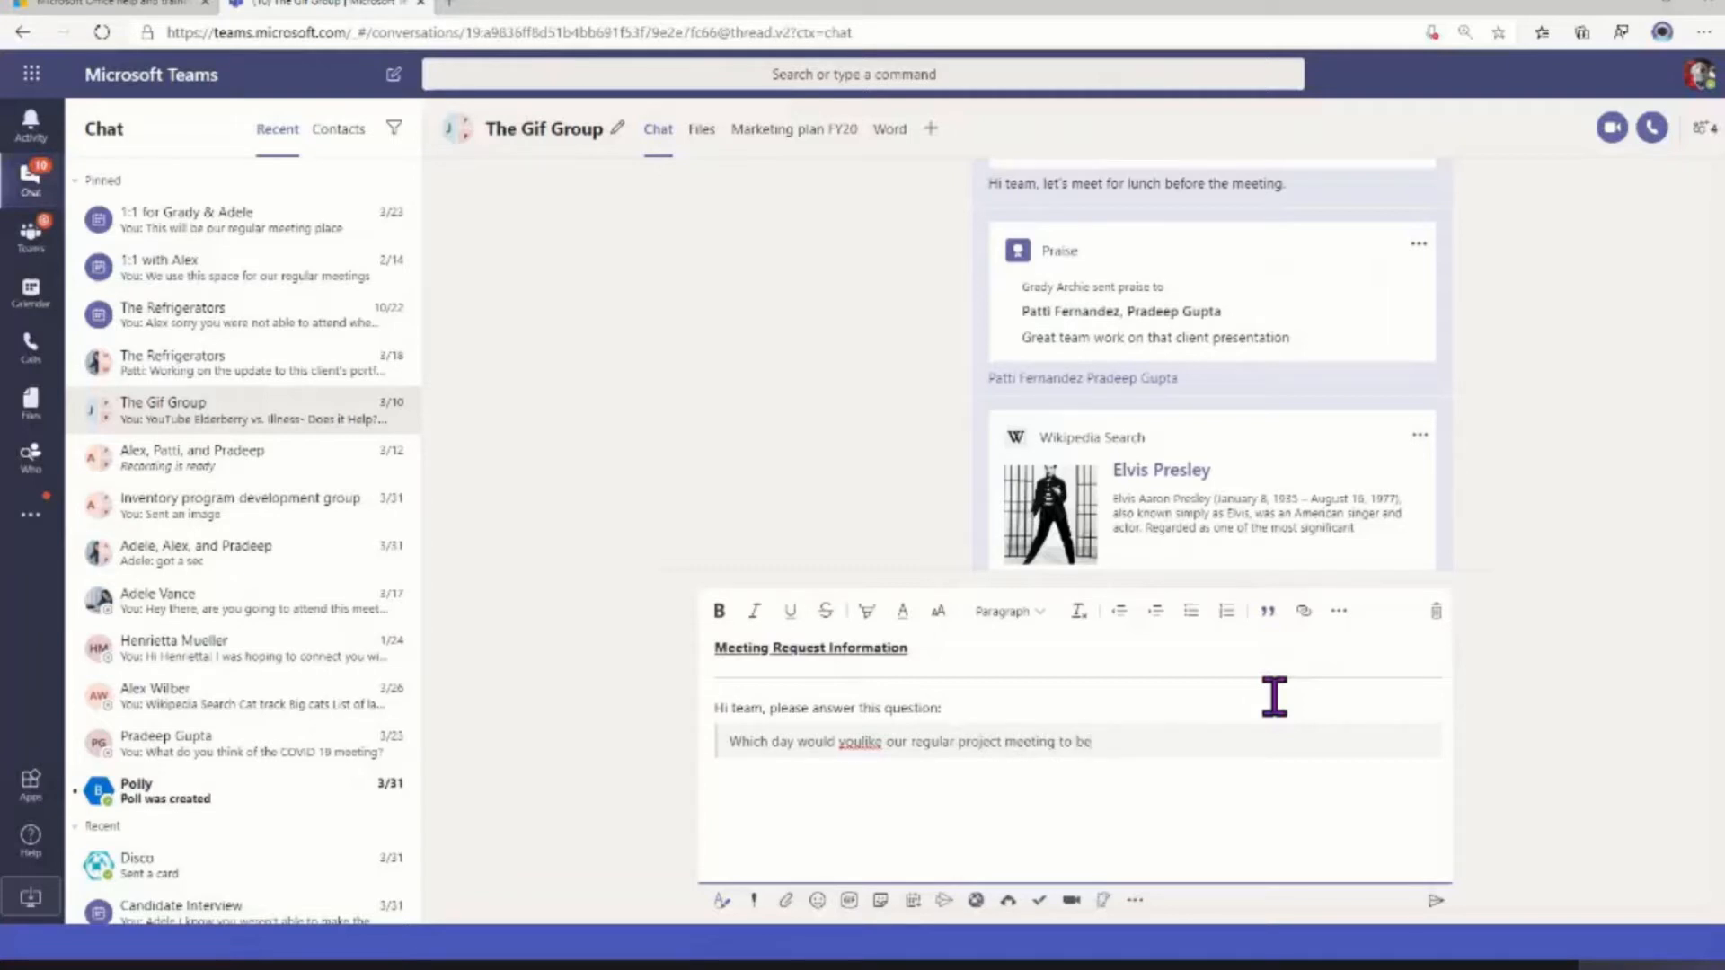
{"action": "type", "text": "or"}
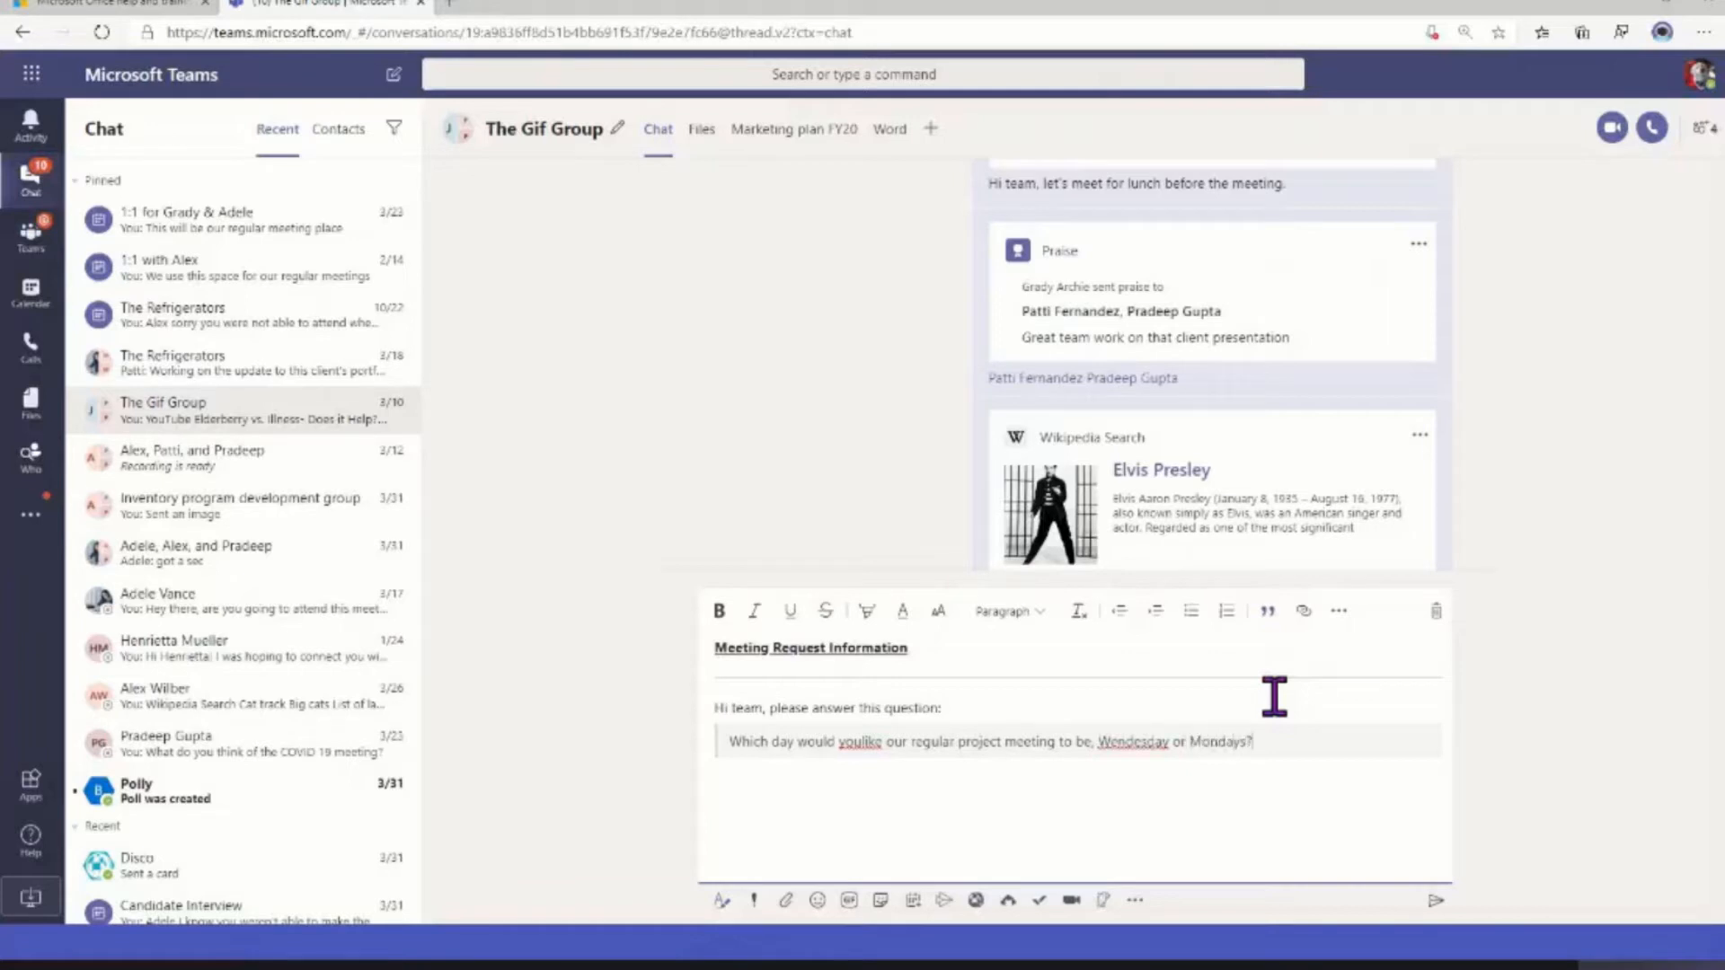
Correct the misspelled words in the quoted question to "Wednesdays" and "you like"
{"action": "right_click", "coordinate": [1130, 742]}
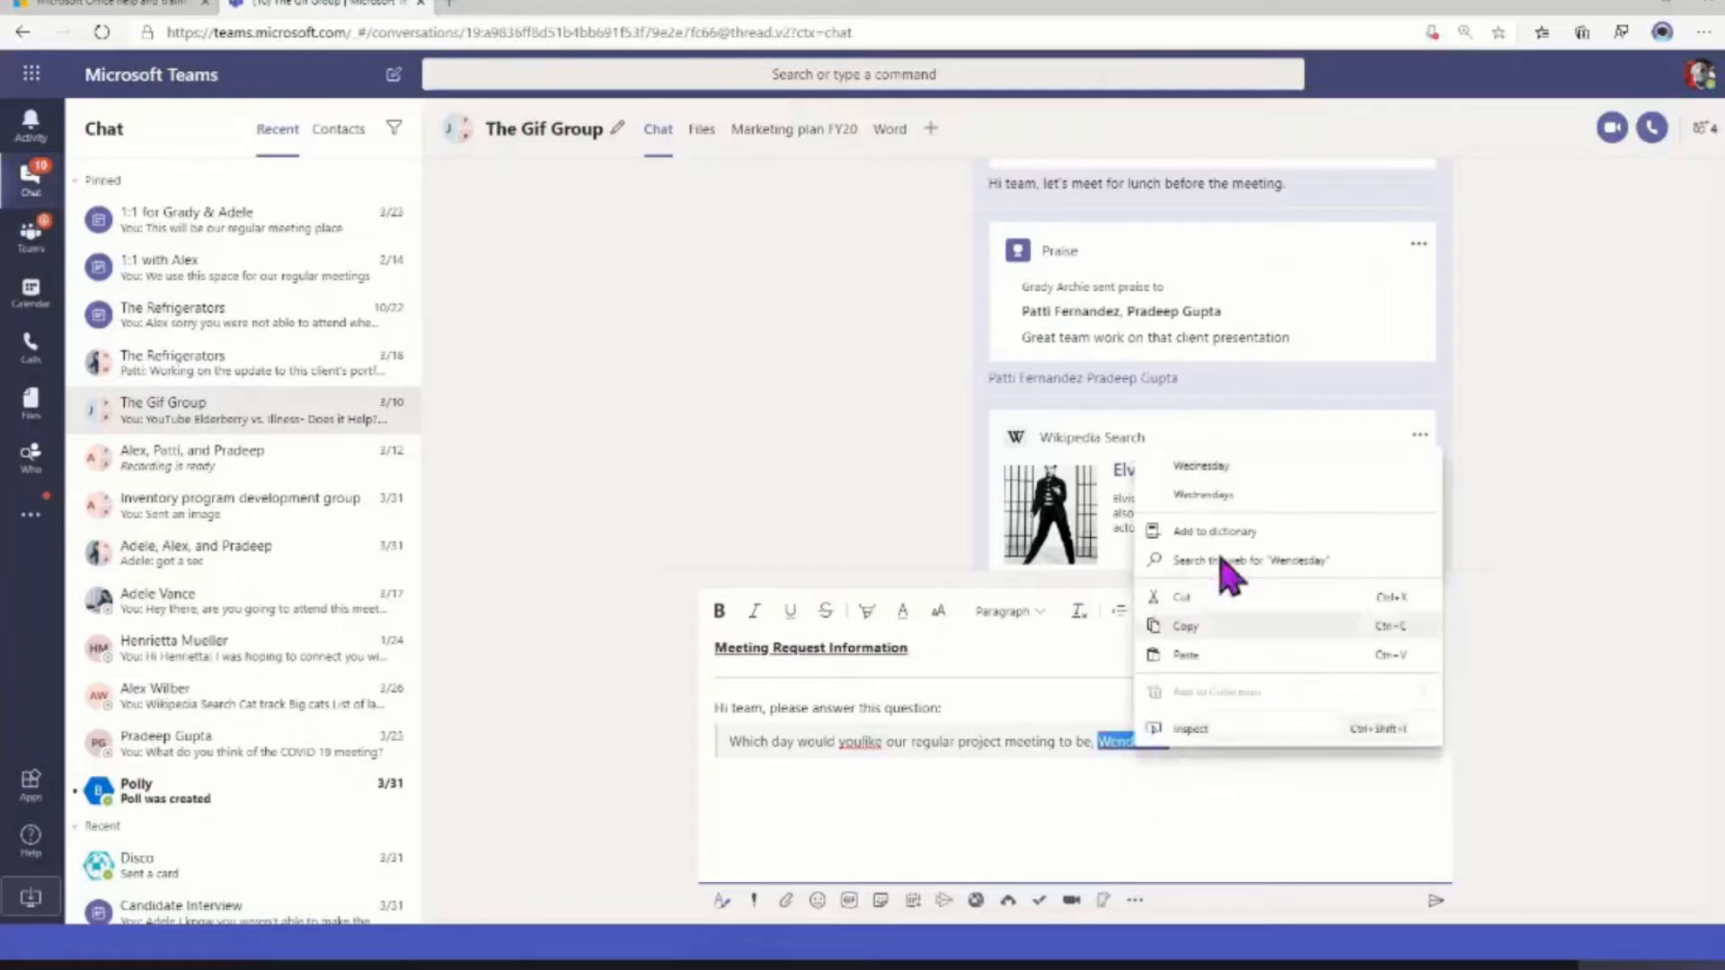
{"action": "left_click", "coordinate": [1220, 469]}
{"action": "type", "text": "s"}
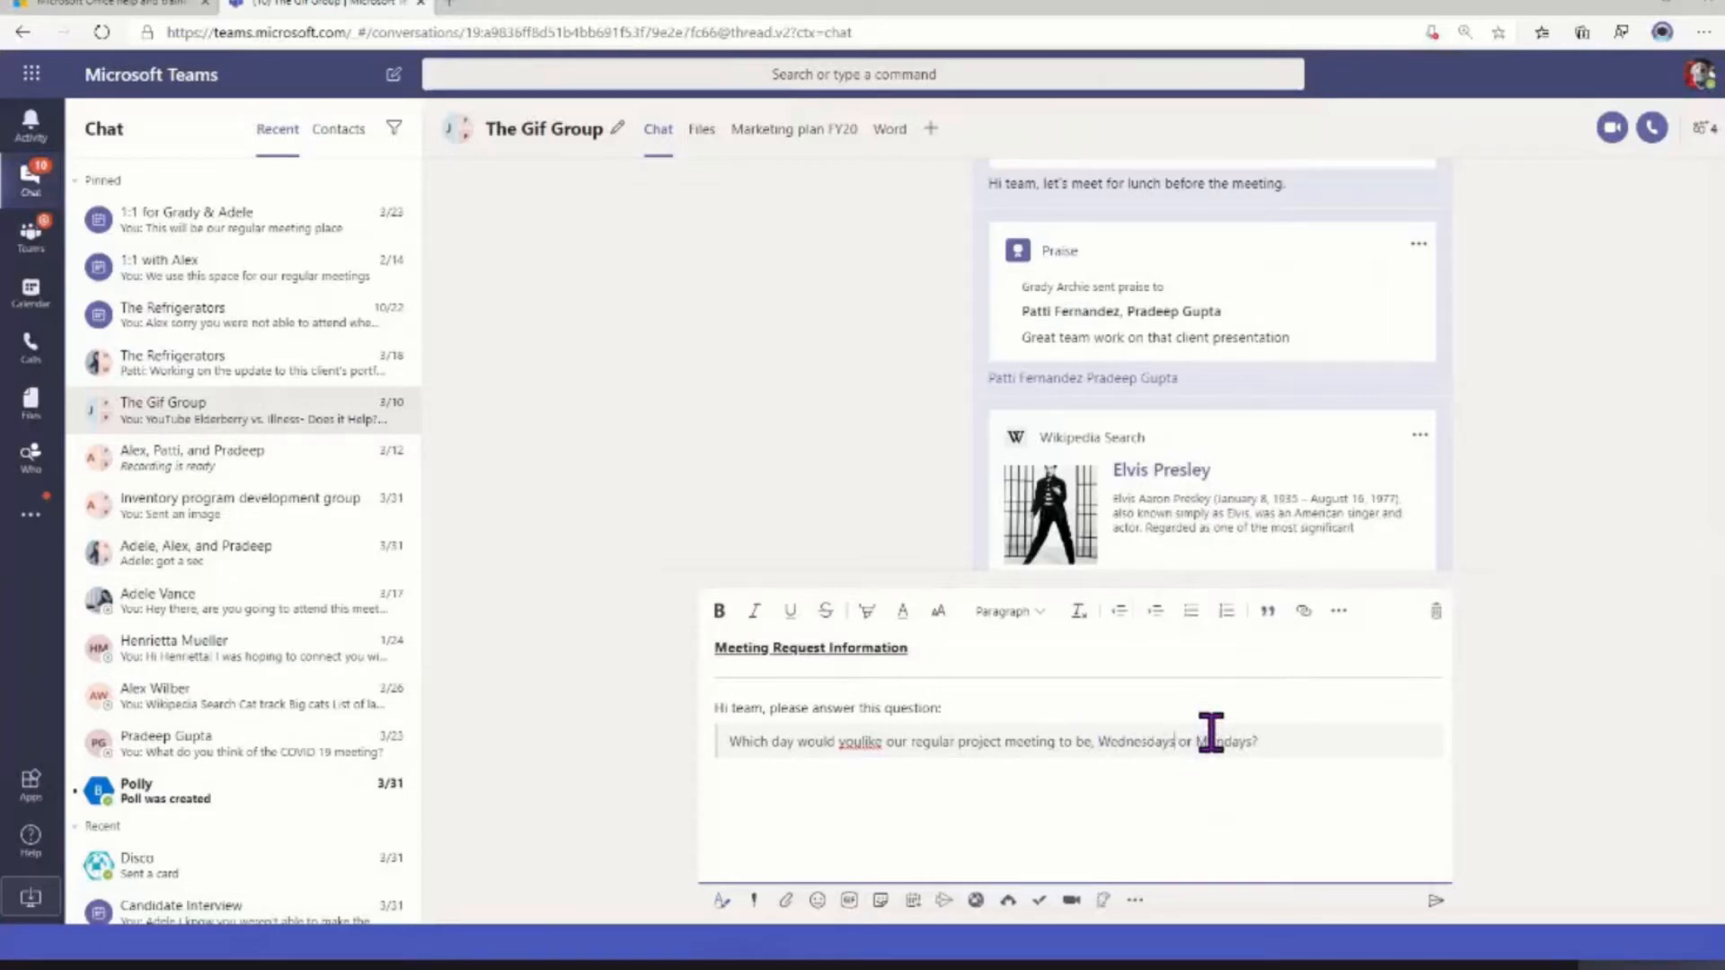
{"action": "right_click", "coordinate": [862, 746]}
{"action": "left_click", "coordinate": [914, 460]}
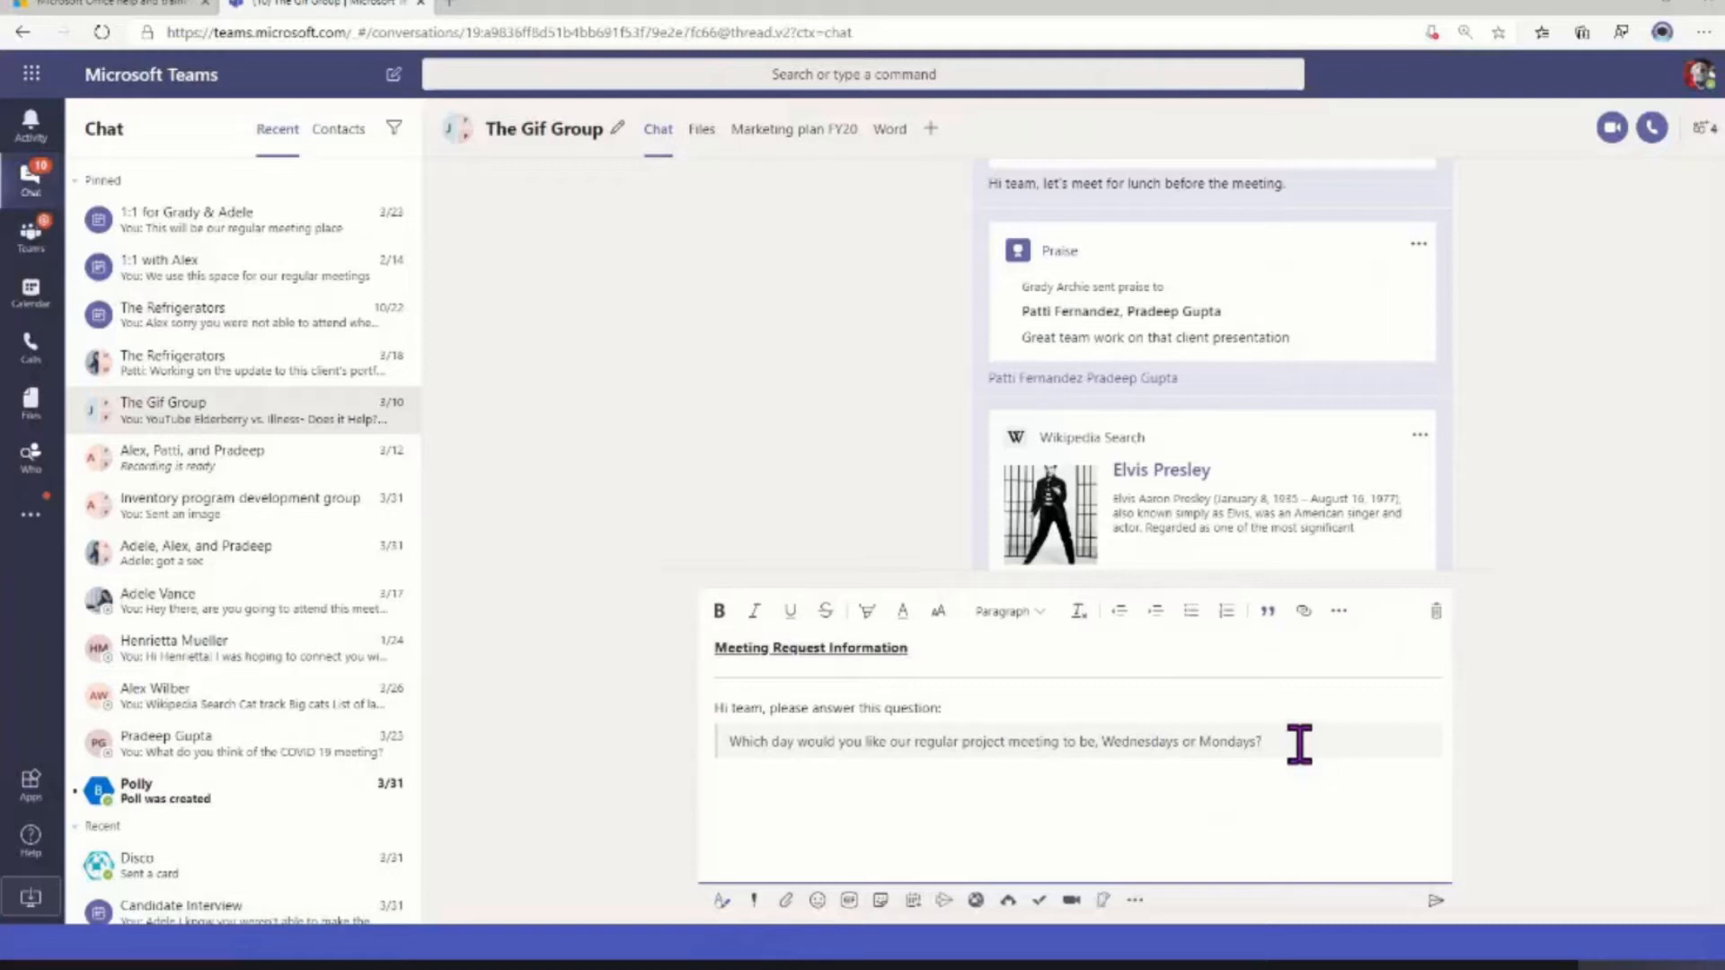
Send the finished meeting request message to The Gif Group chat
{"action": "key", "text": "Return"}
{"action": "key", "text": "Return"}
{"action": "left_click", "coordinate": [1434, 900]}
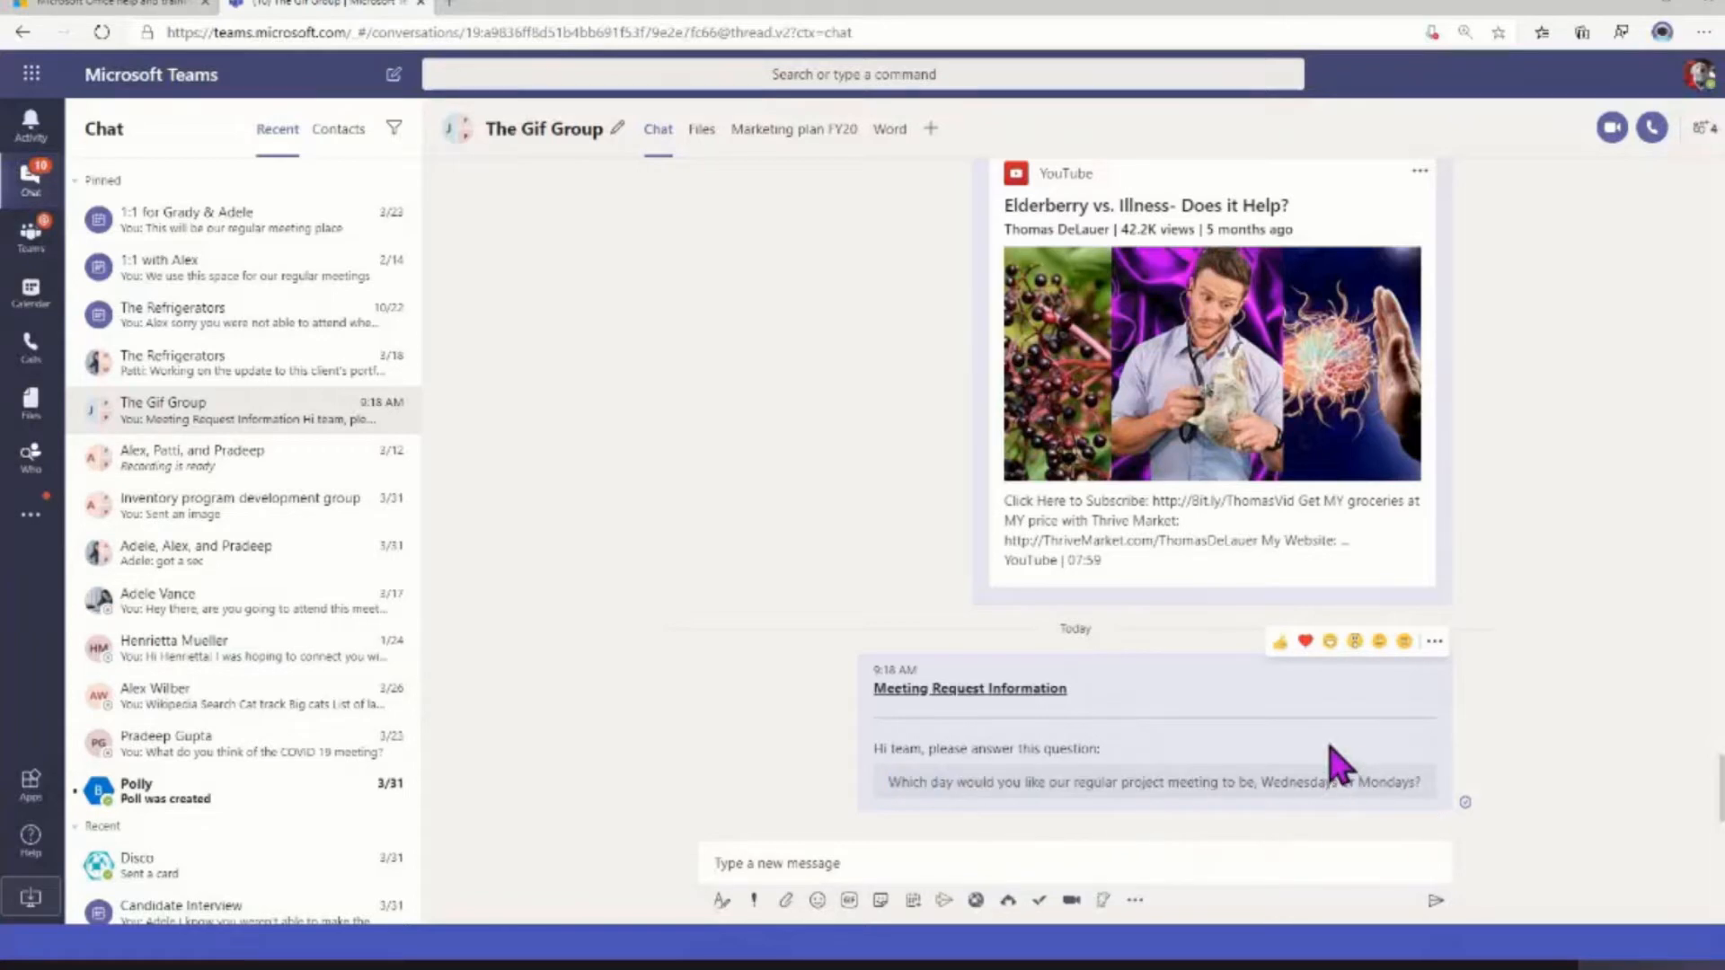
Look through the full list of keyboard shortcuts from the account options, including the messaging and meetings sections, and close it
{"action": "left_click", "coordinate": [1701, 76]}
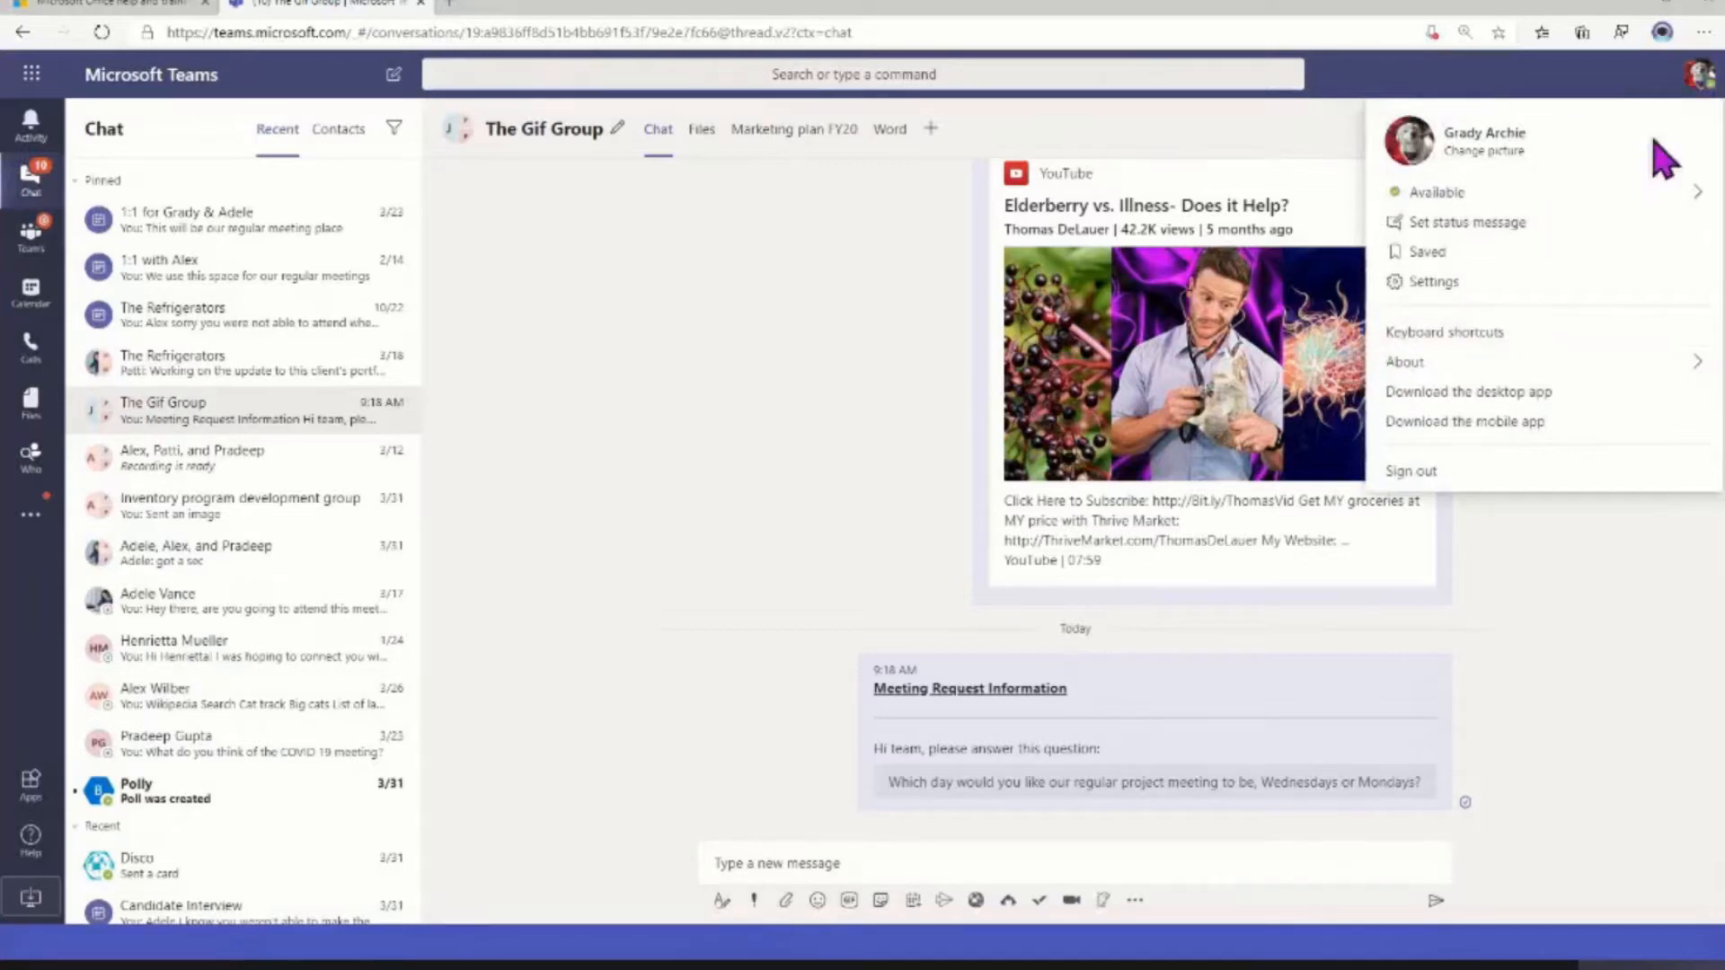
{"action": "left_click", "coordinate": [1418, 339]}
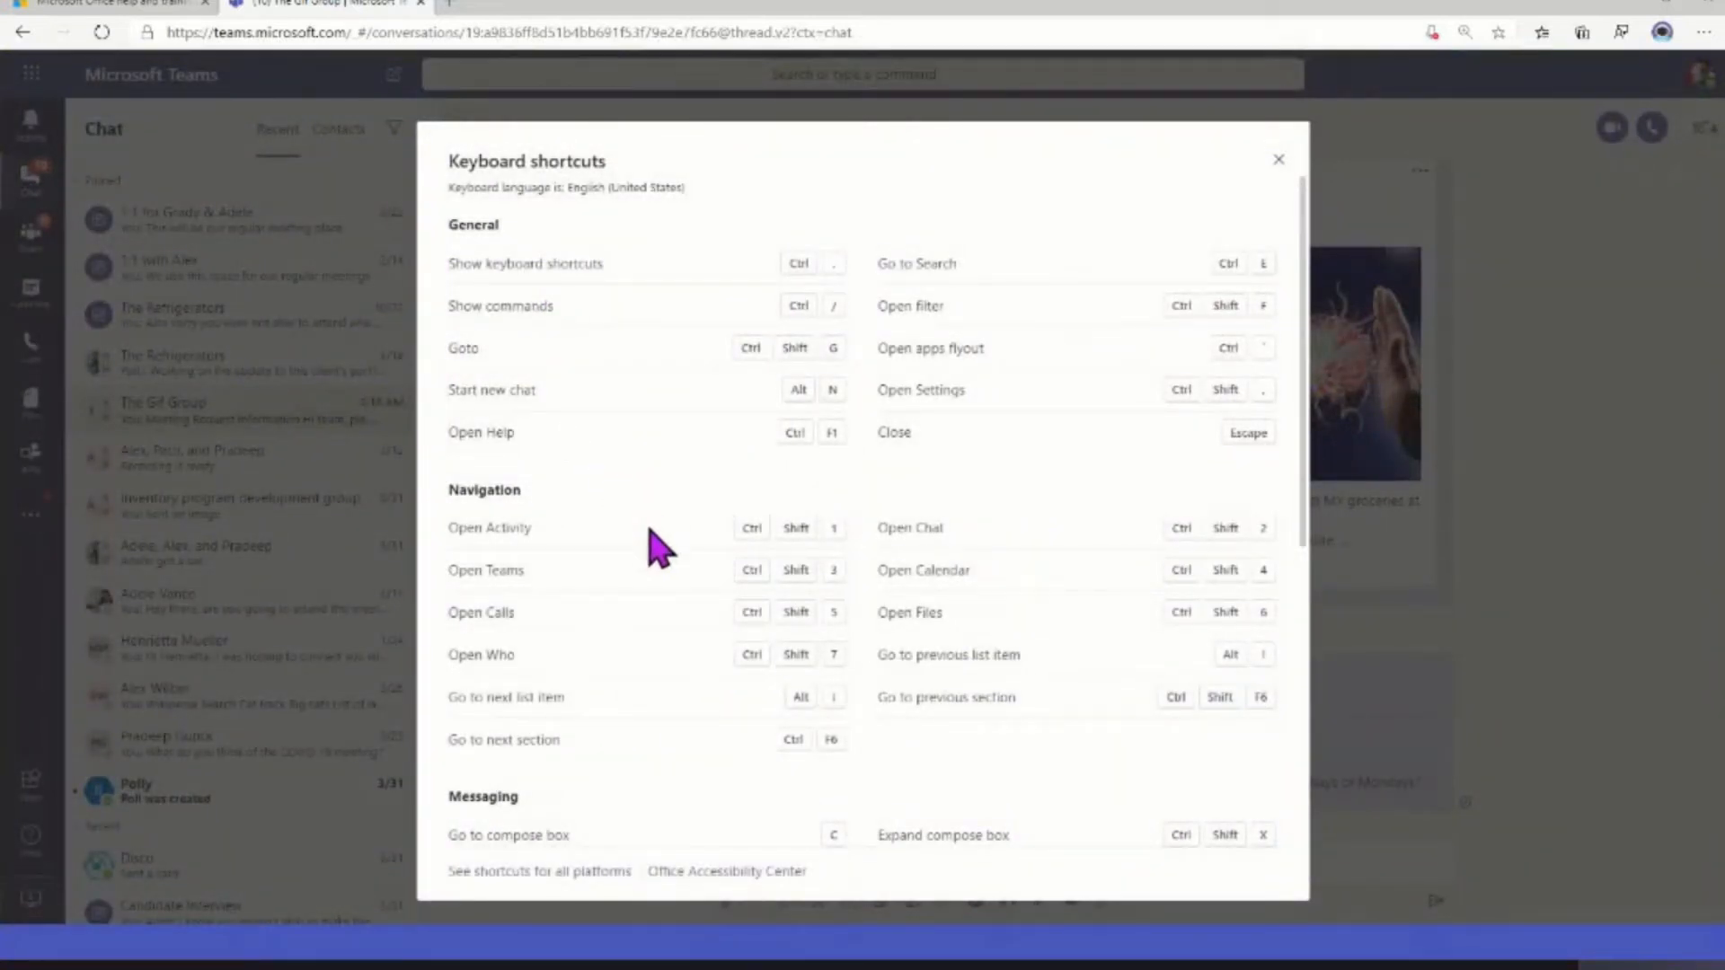
{"action": "scroll", "coordinate": [660, 553], "scroll_direction": "down", "scroll_amount": 2}
{"action": "scroll", "coordinate": [661, 557], "scroll_direction": "down", "scroll_amount": 5}
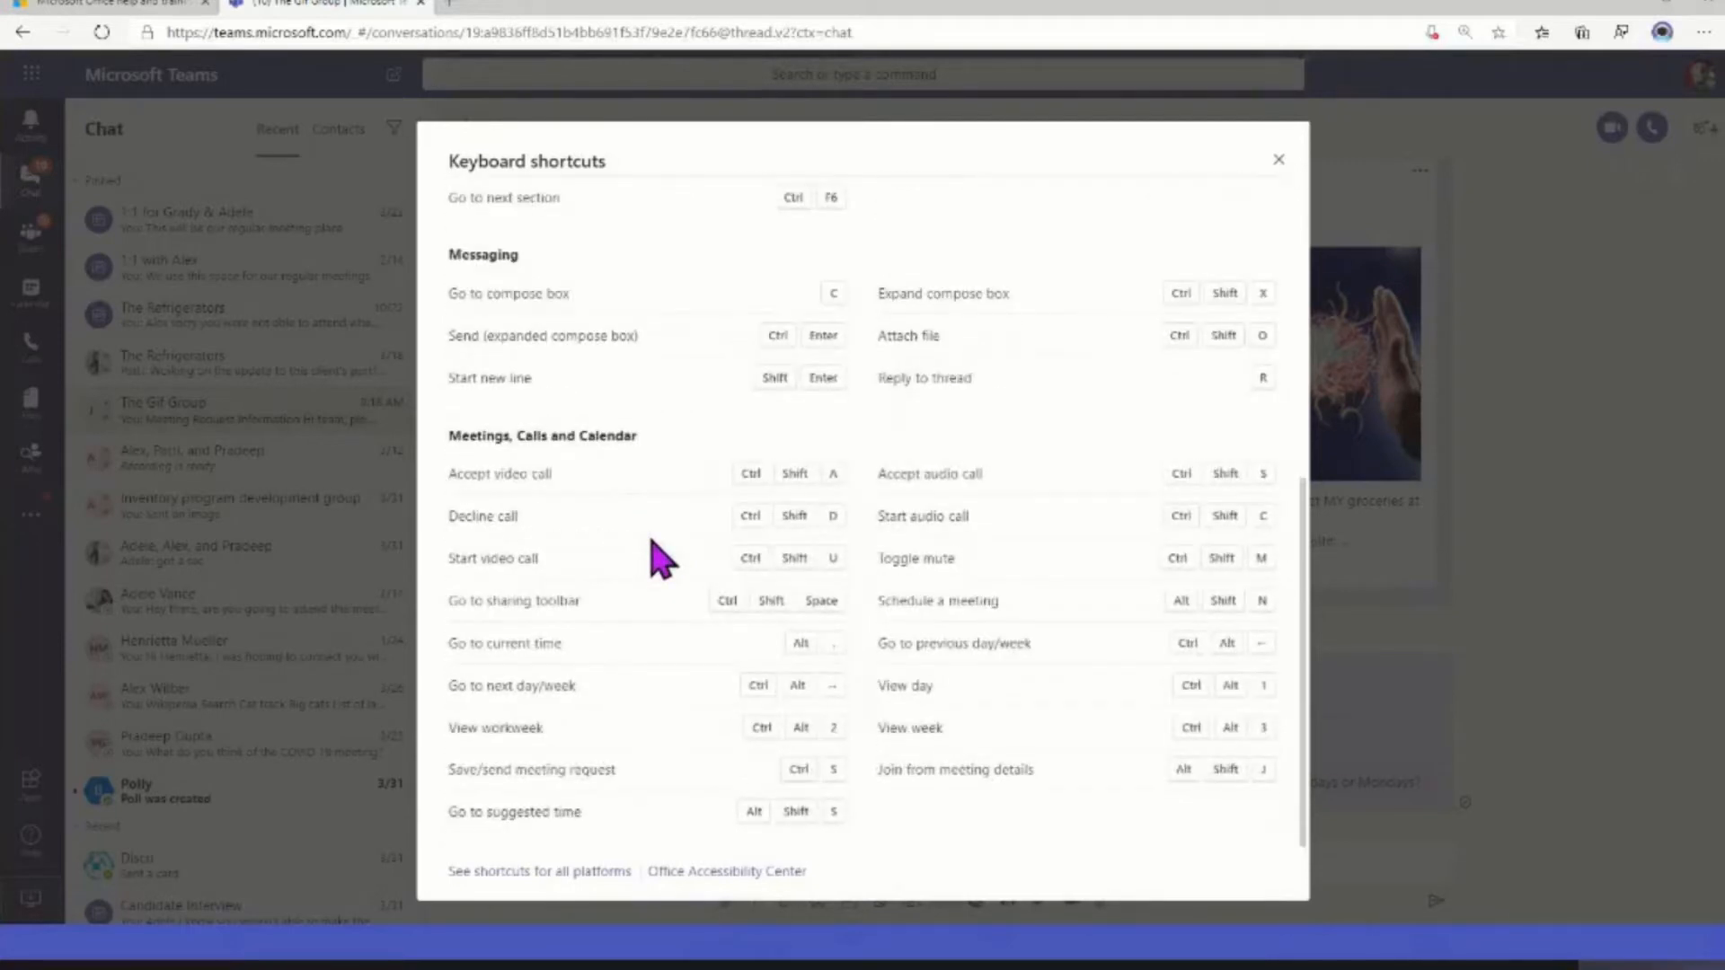
{"action": "scroll", "coordinate": [661, 557], "scroll_direction": "up", "scroll_amount": 6}
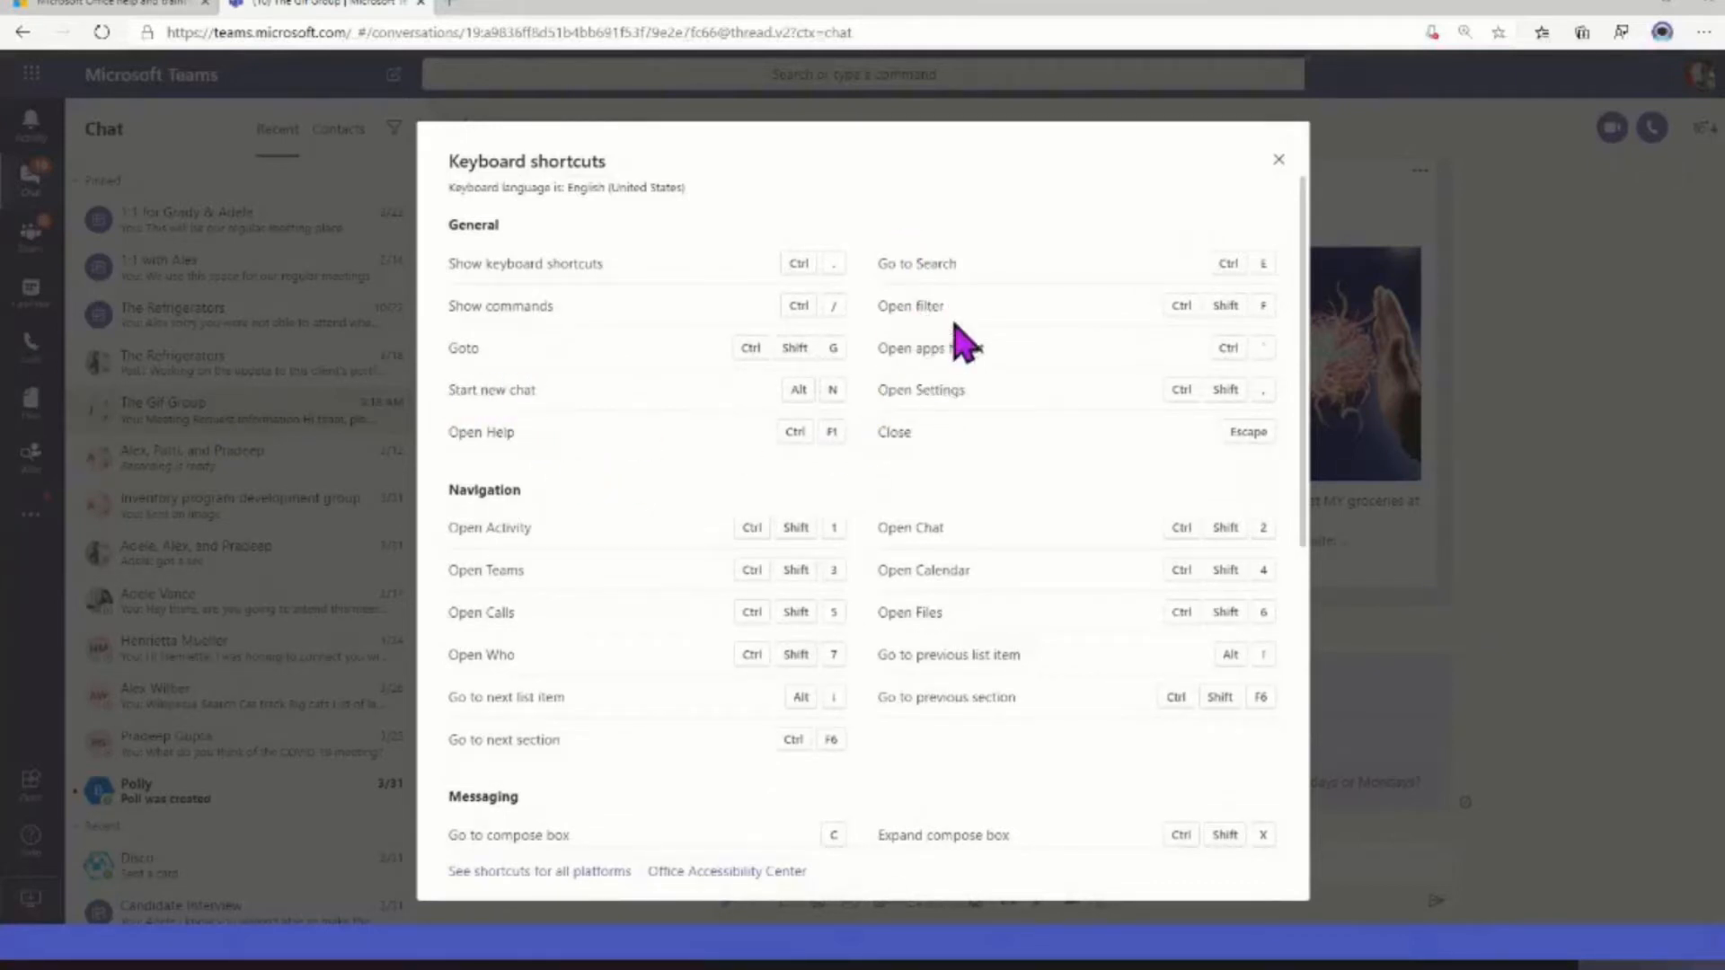
{"action": "scroll", "coordinate": [1114, 324], "scroll_direction": "down", "scroll_amount": 2}
{"action": "scroll", "coordinate": [1132, 296], "scroll_direction": "down", "scroll_amount": 4}
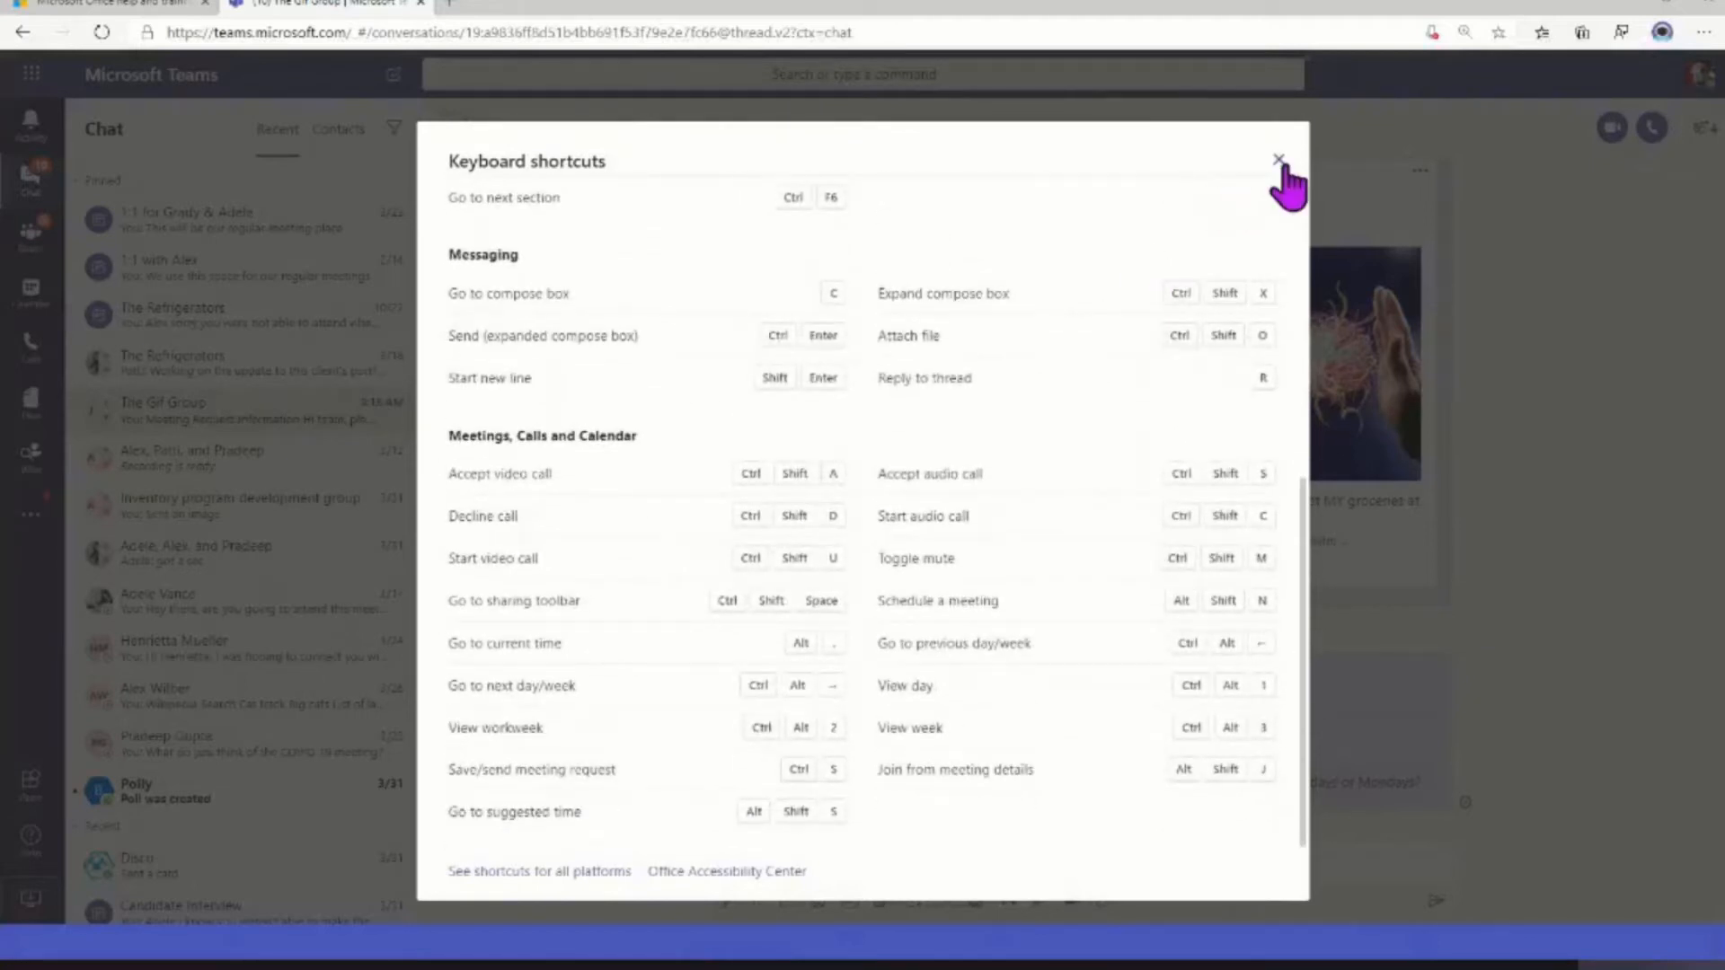
{"action": "key", "text": "Escape"}
Bring up the keyboard shortcuts list with the /keys command and close it
{"action": "left_click", "coordinate": [501, 74]}
{"action": "type", "text": "/"}
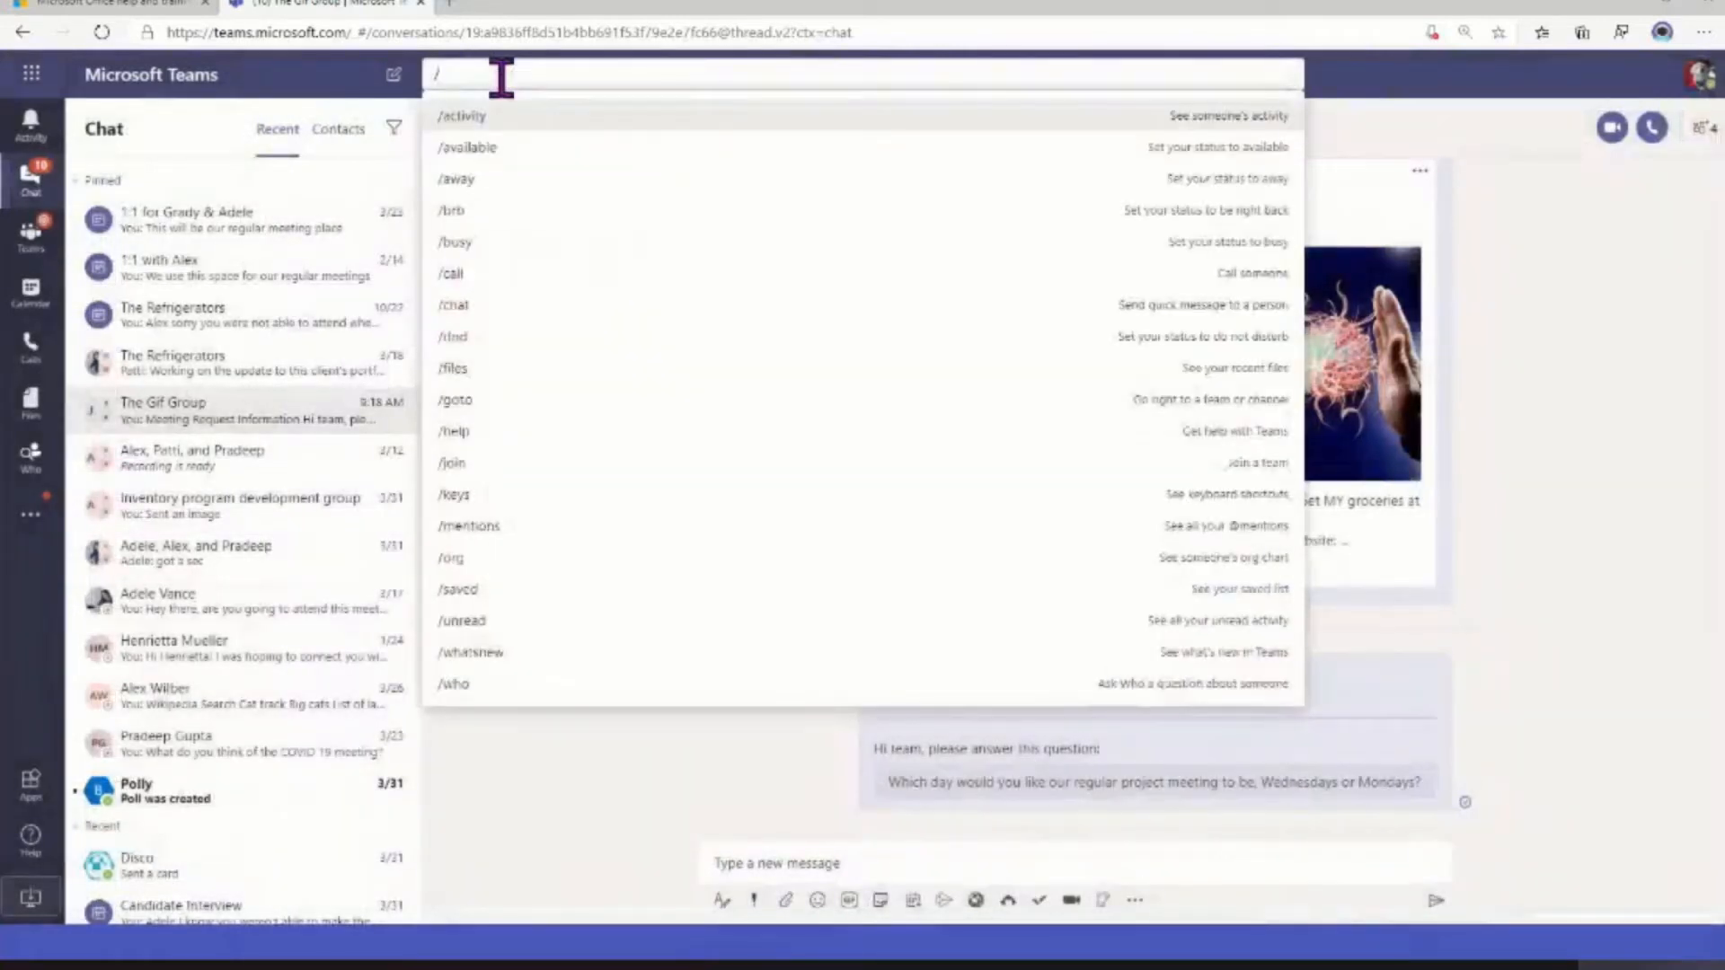
{"action": "type", "text": "keys"}
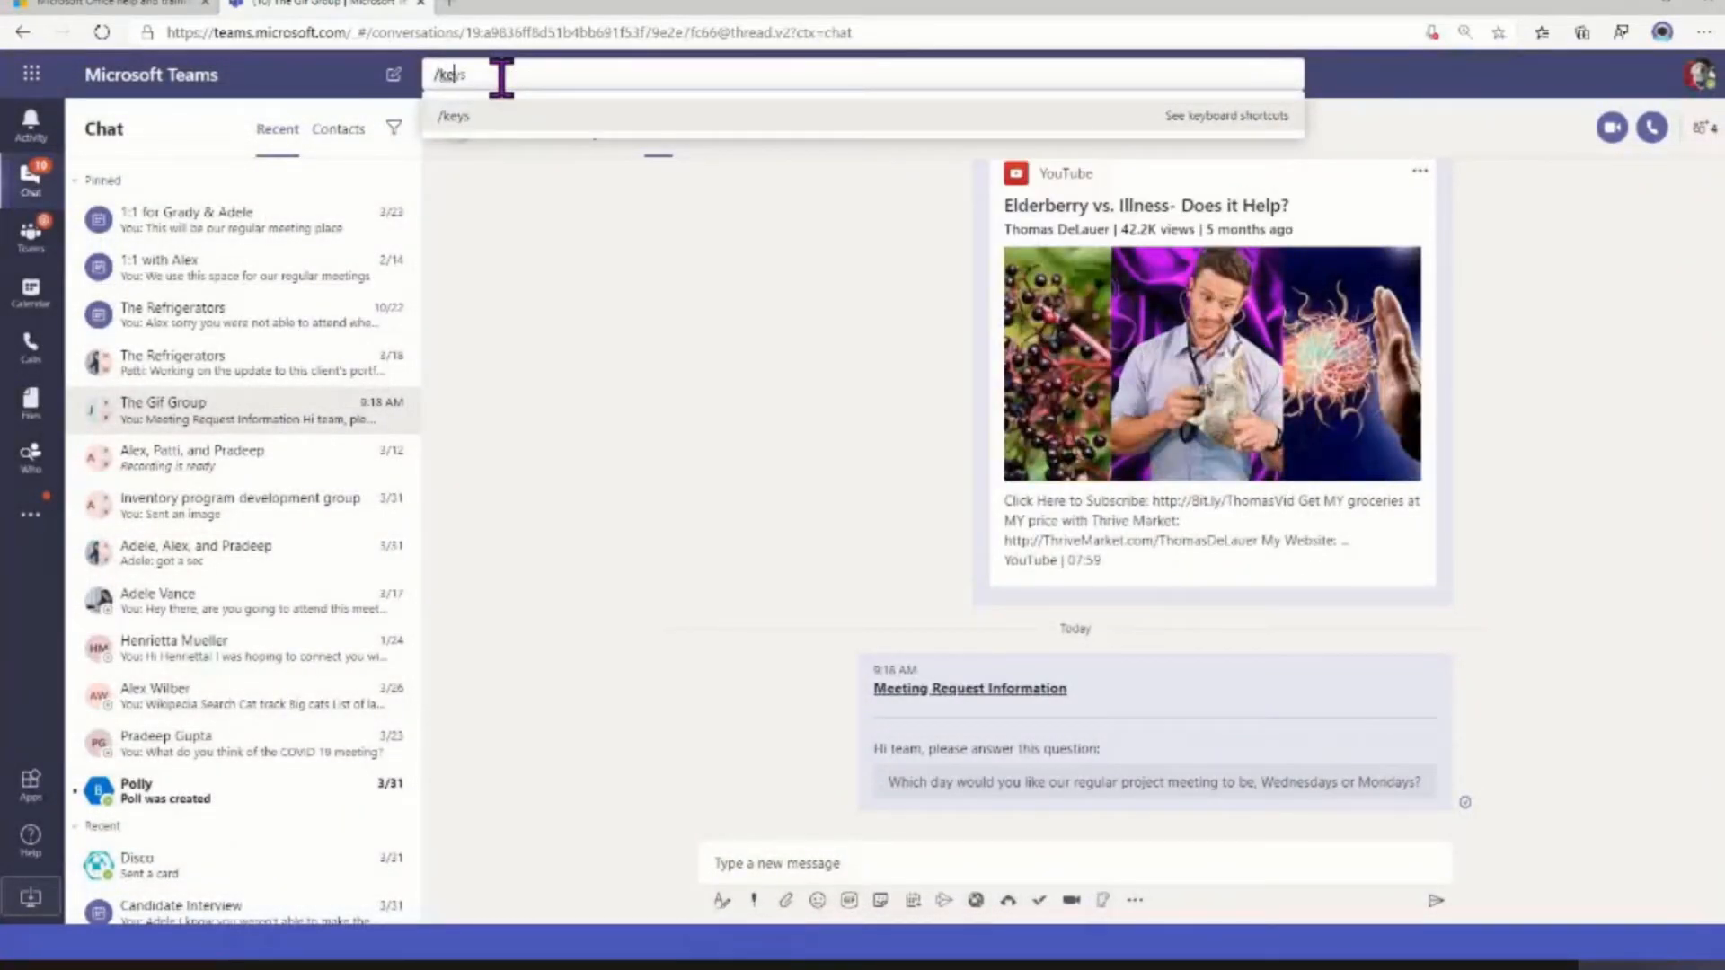
{"action": "left_click", "coordinate": [500, 122]}
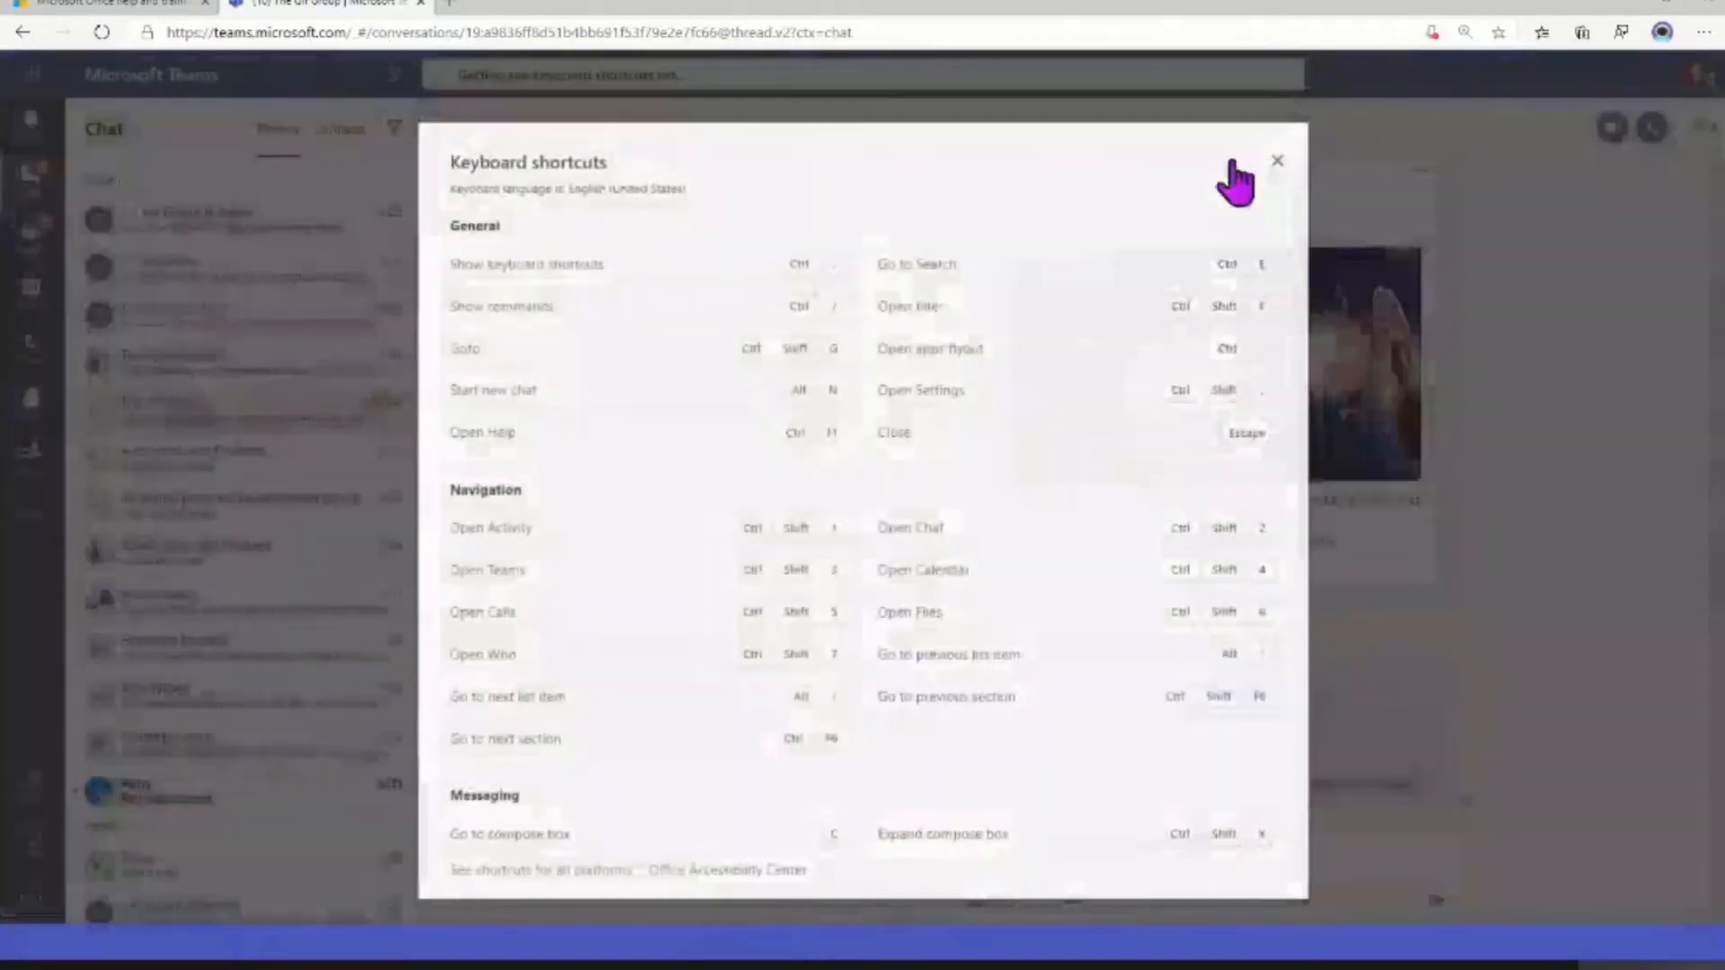
{"action": "left_click", "coordinate": [1257, 164]}
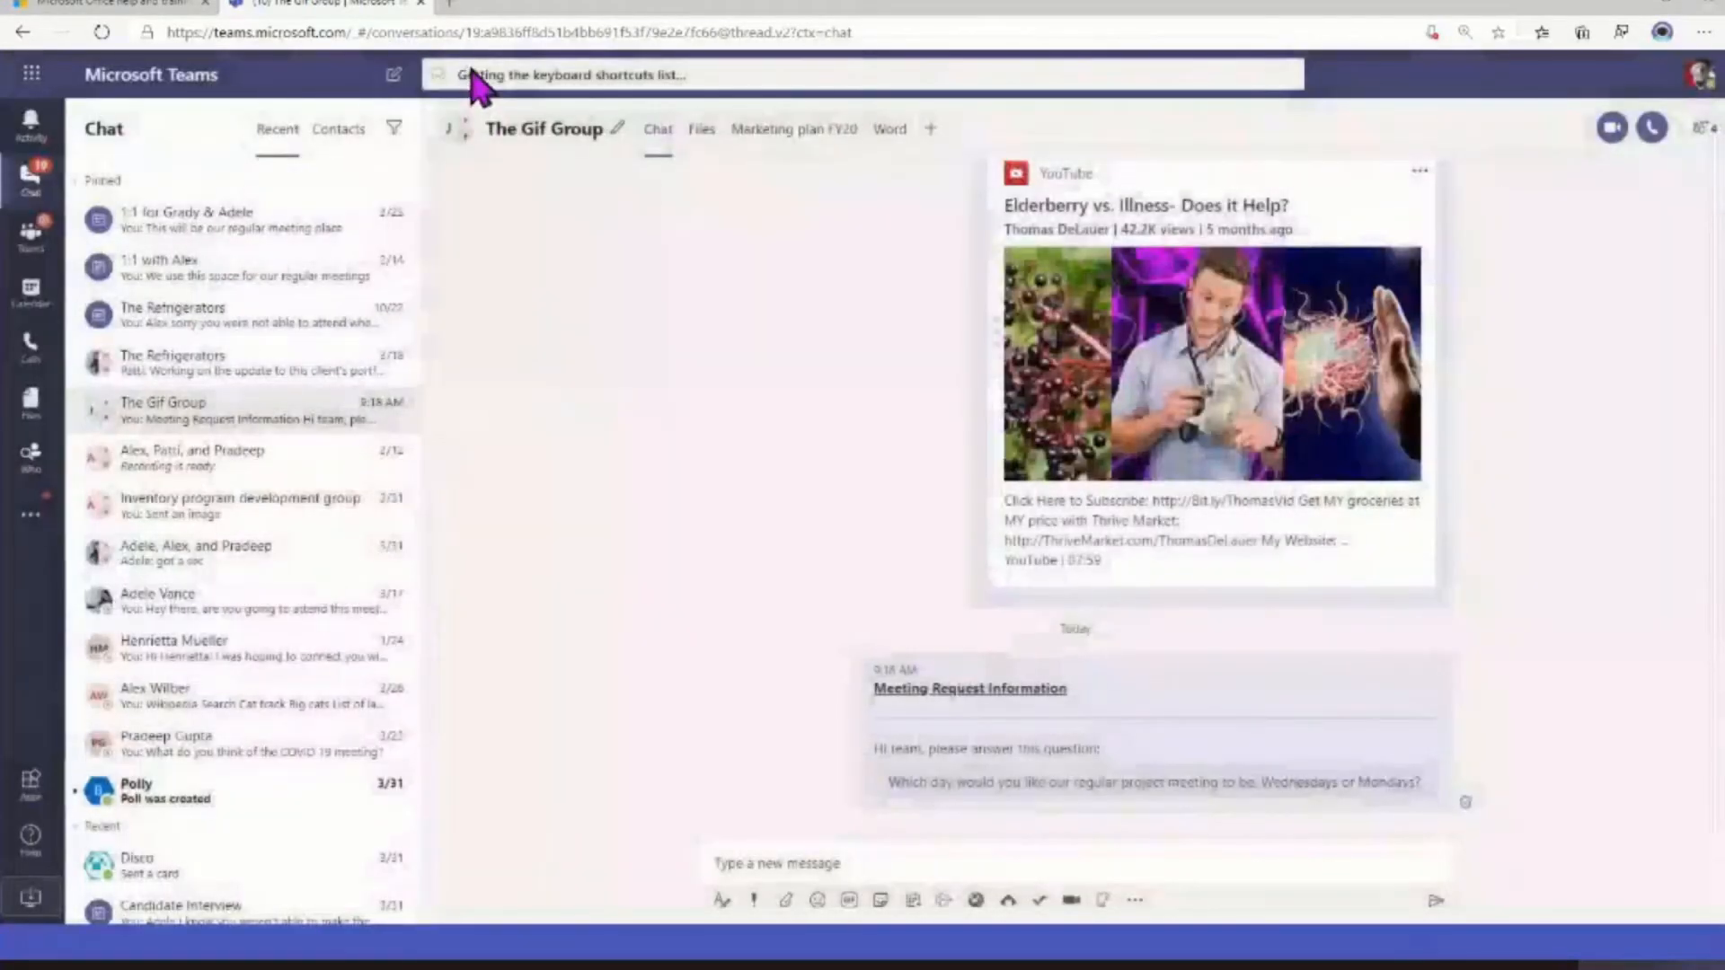
List the available slash commands in the command box and dismiss the list
{"action": "left_click", "coordinate": [475, 73]}
{"action": "type", "text": "/"}
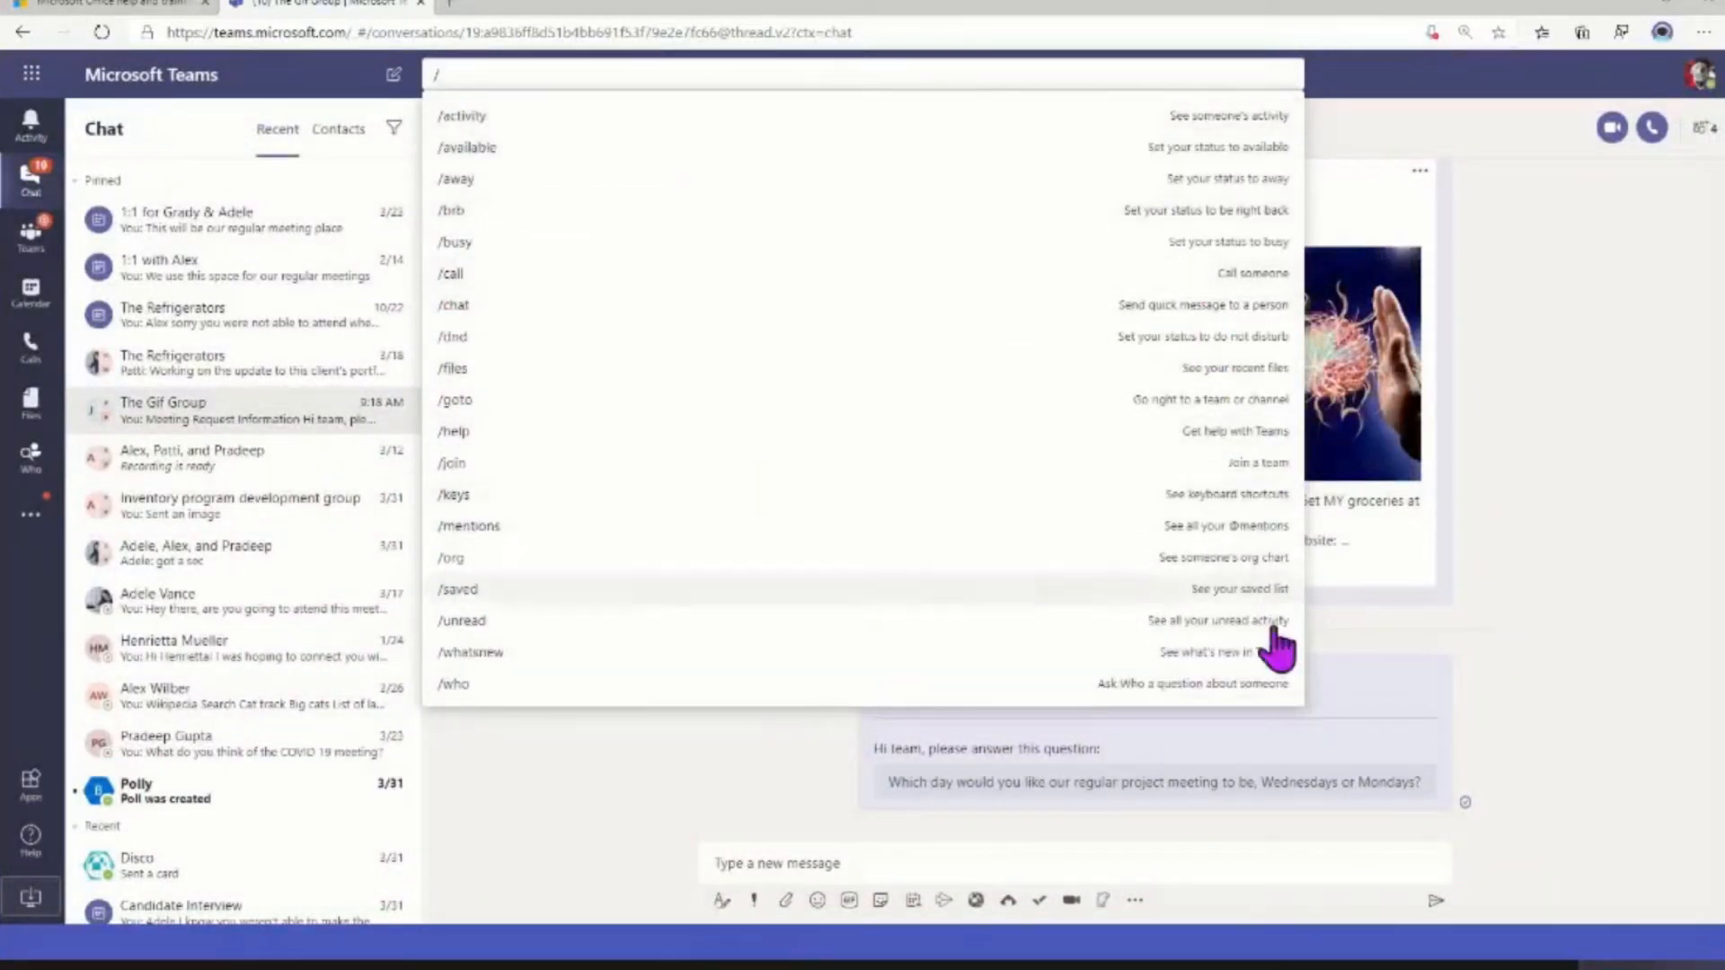
{"action": "left_click", "coordinate": [611, 791]}
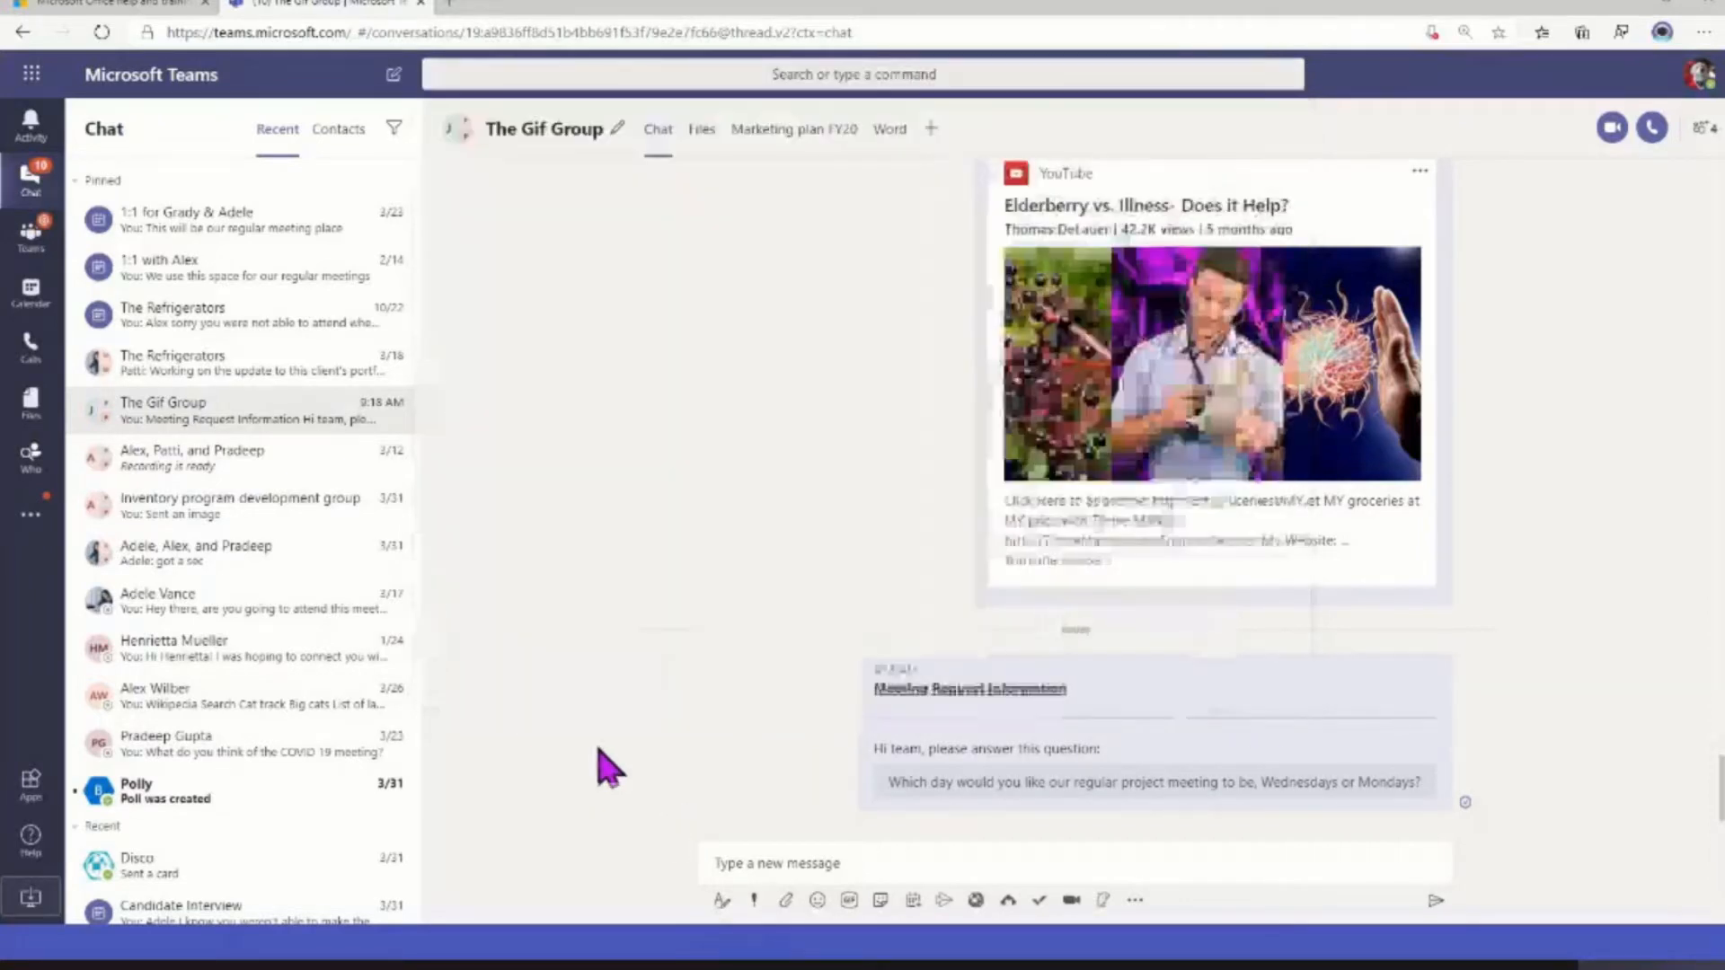
Copy the link to ILT Project TrackingGA.xlsx from the files of the 2. A. Event space management channel
{"action": "left_click", "coordinate": [722, 901]}
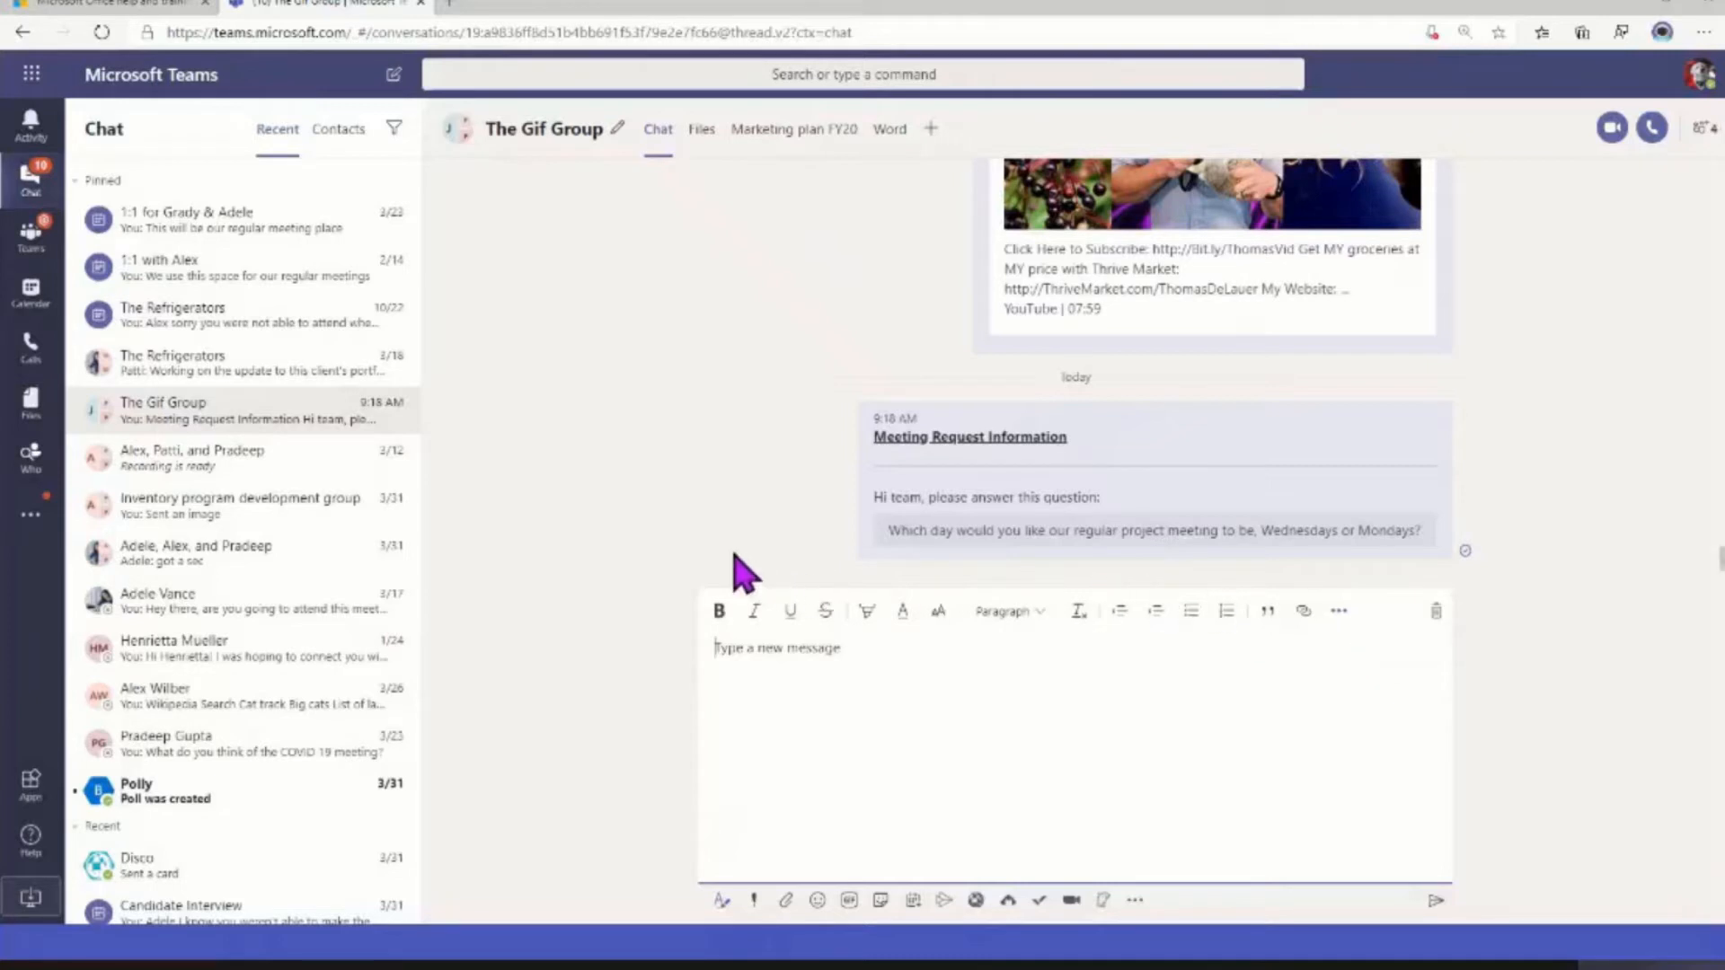
{"action": "left_click", "coordinate": [30, 232]}
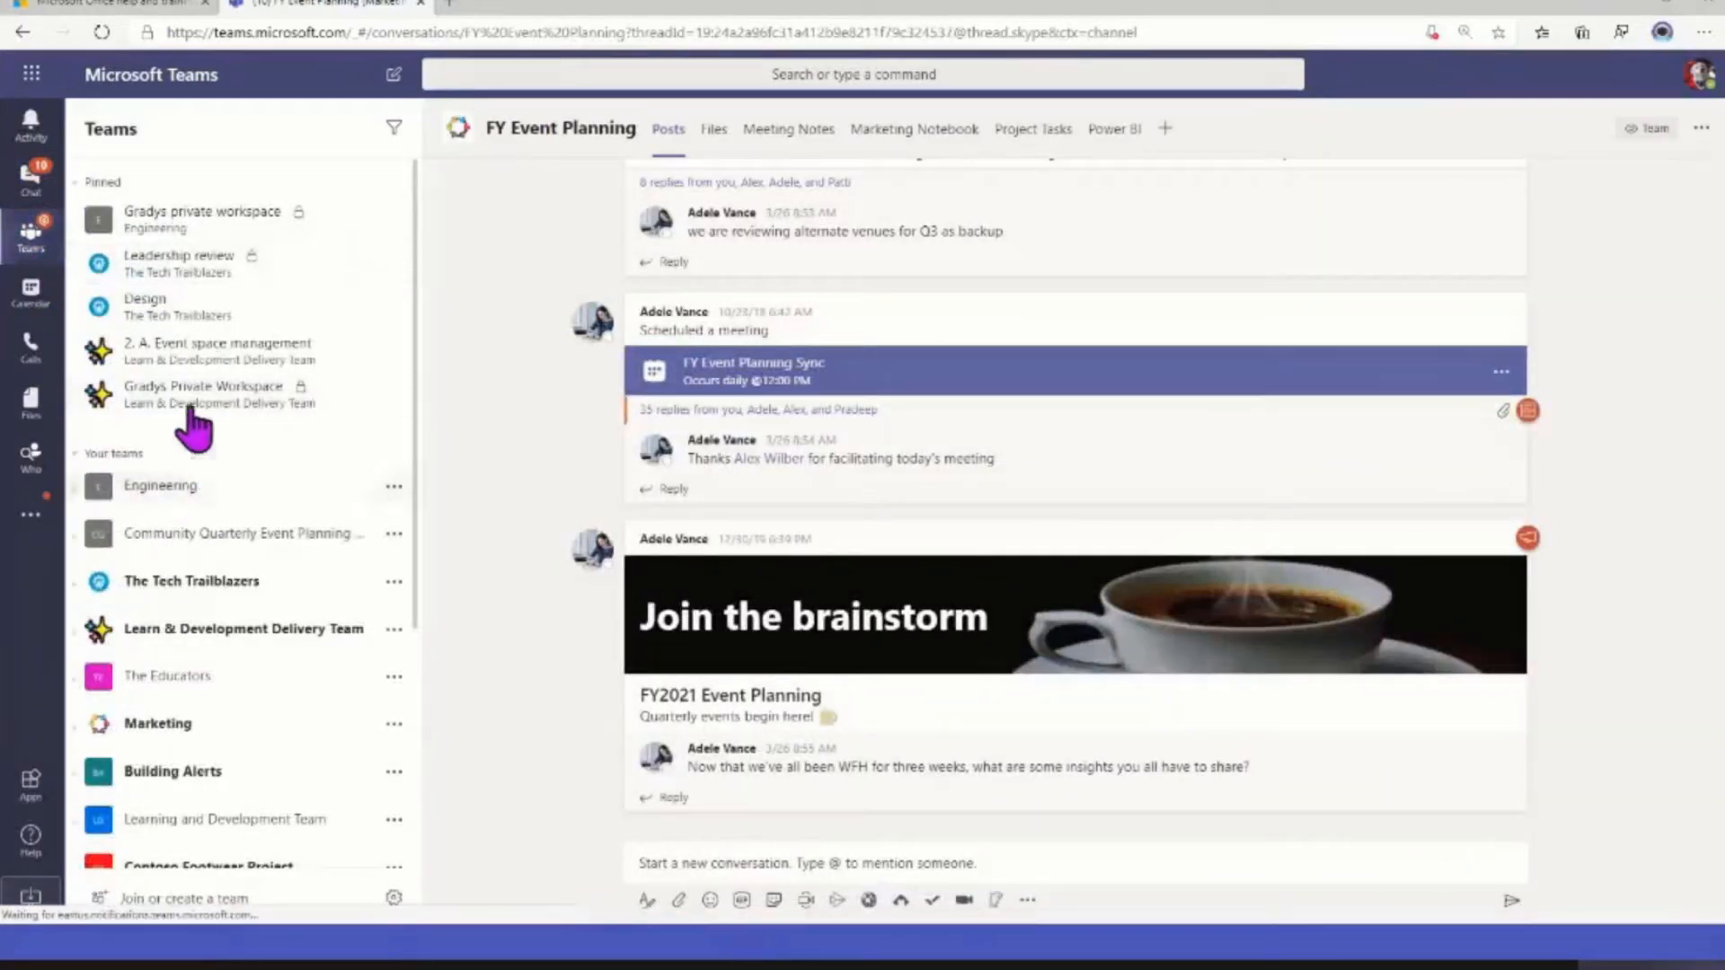
{"action": "left_click", "coordinate": [193, 355]}
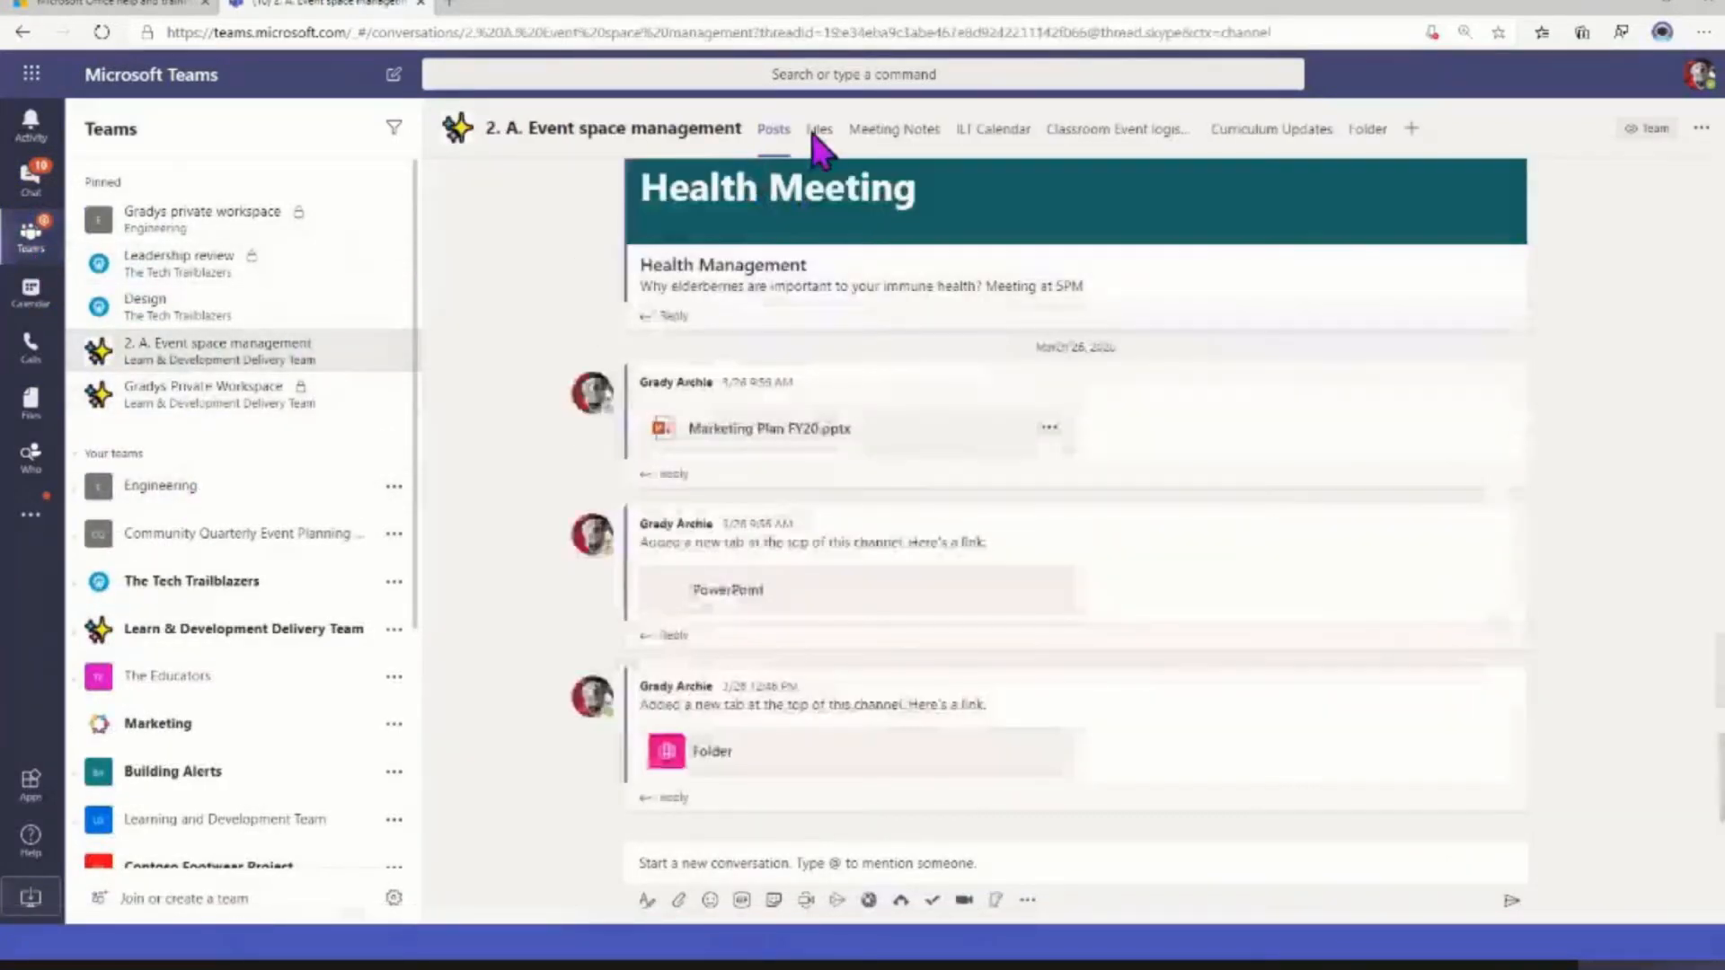
{"action": "left_click", "coordinate": [828, 130]}
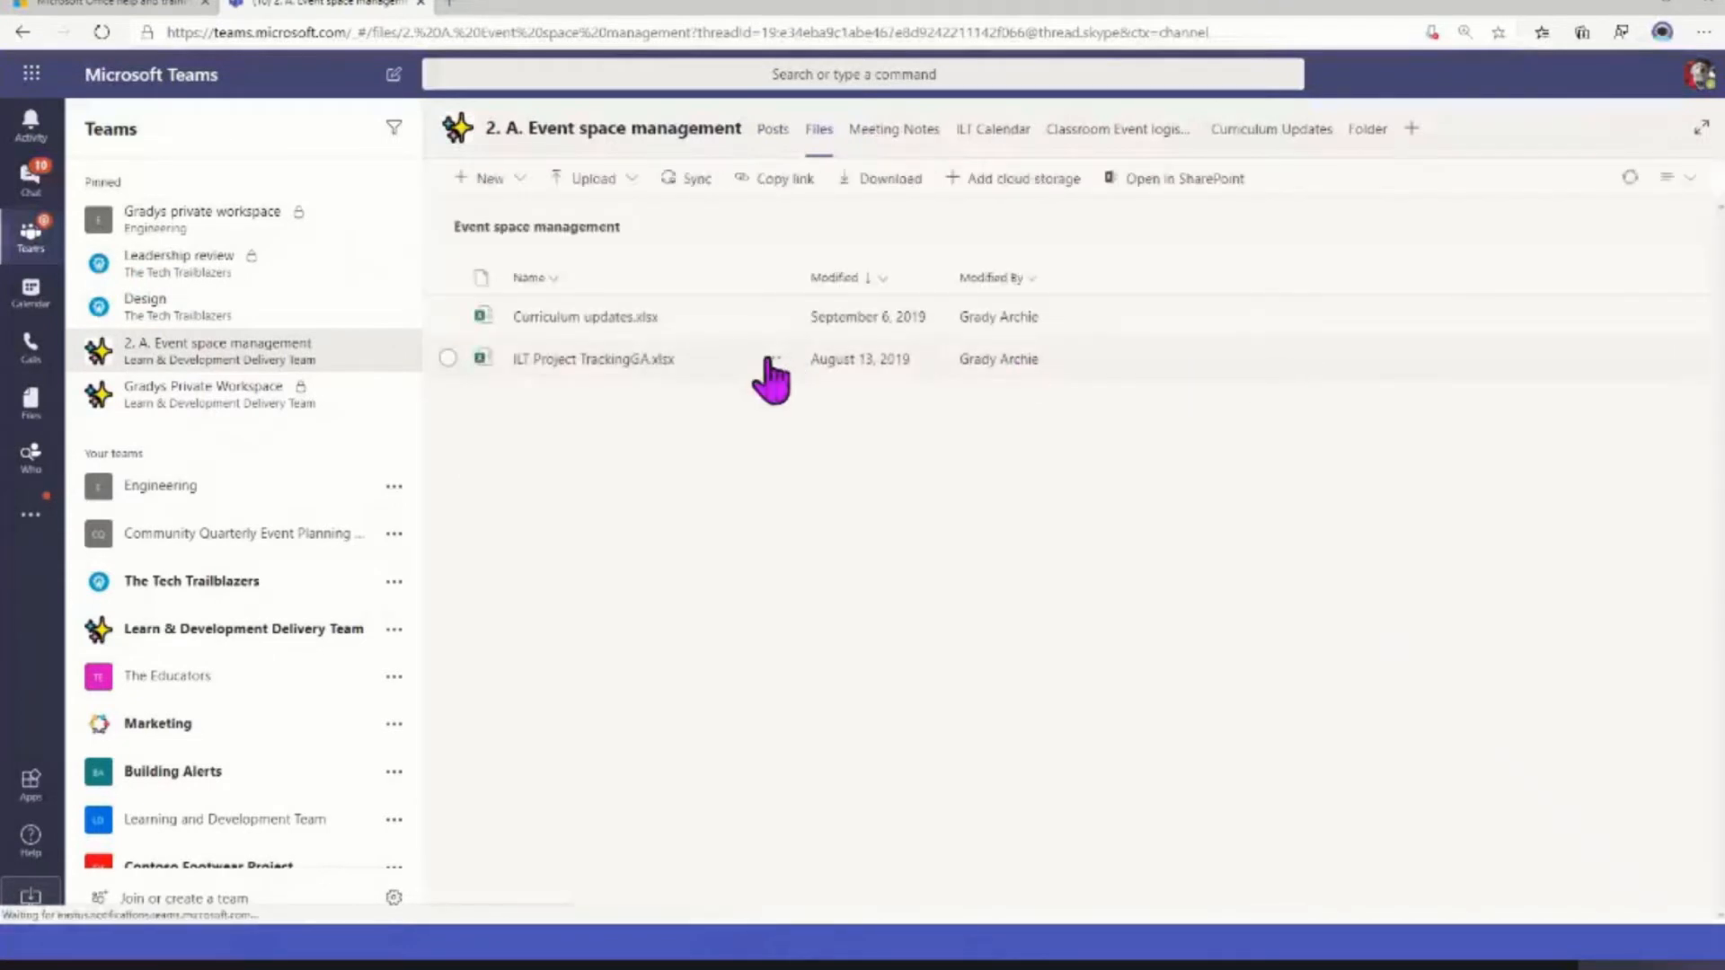
{"action": "left_click", "coordinate": [771, 359]}
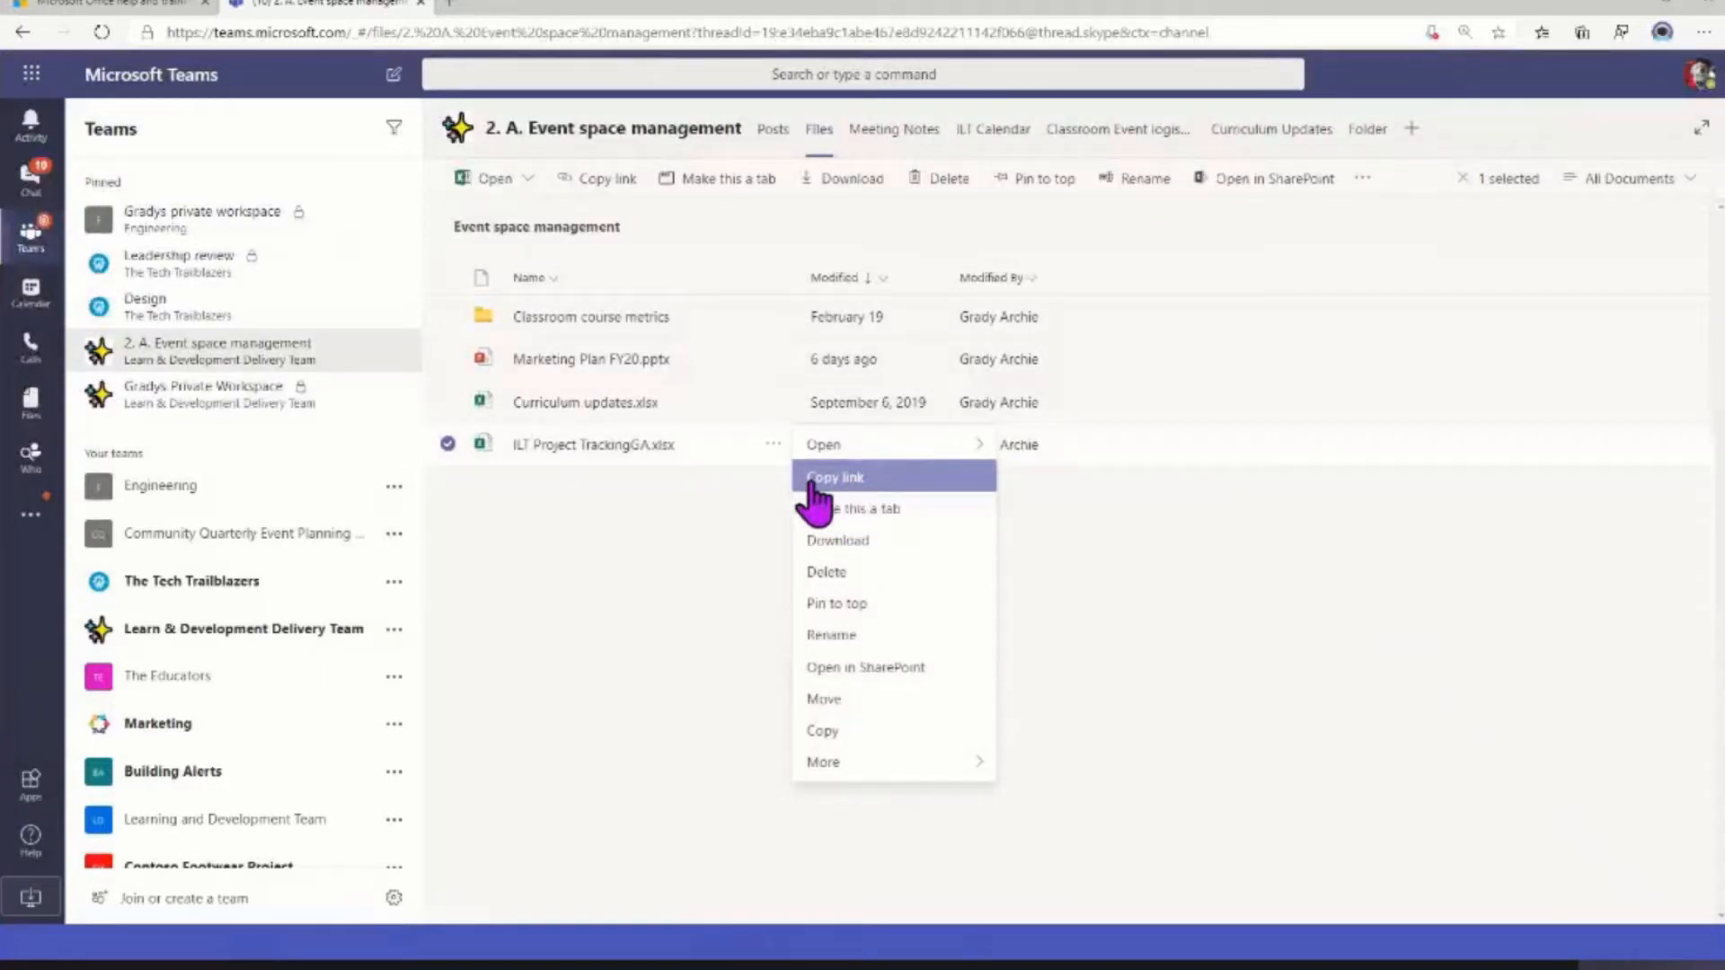
{"action": "left_click", "coordinate": [842, 488]}
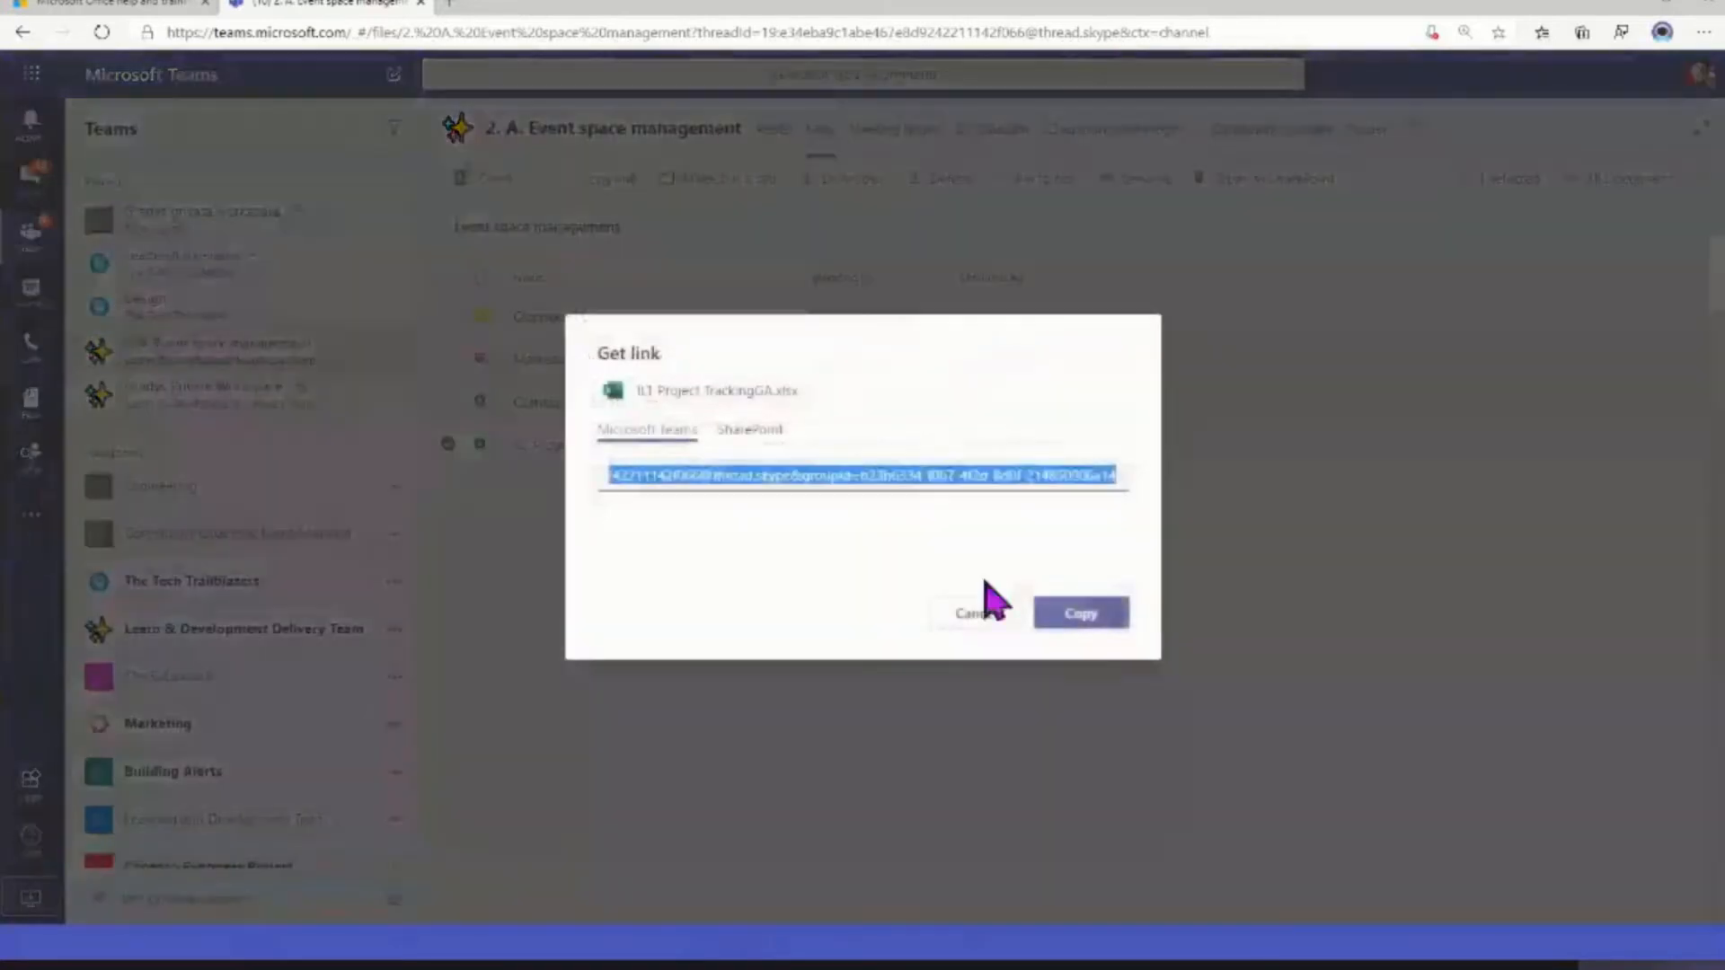
{"action": "left_click", "coordinate": [1087, 620]}
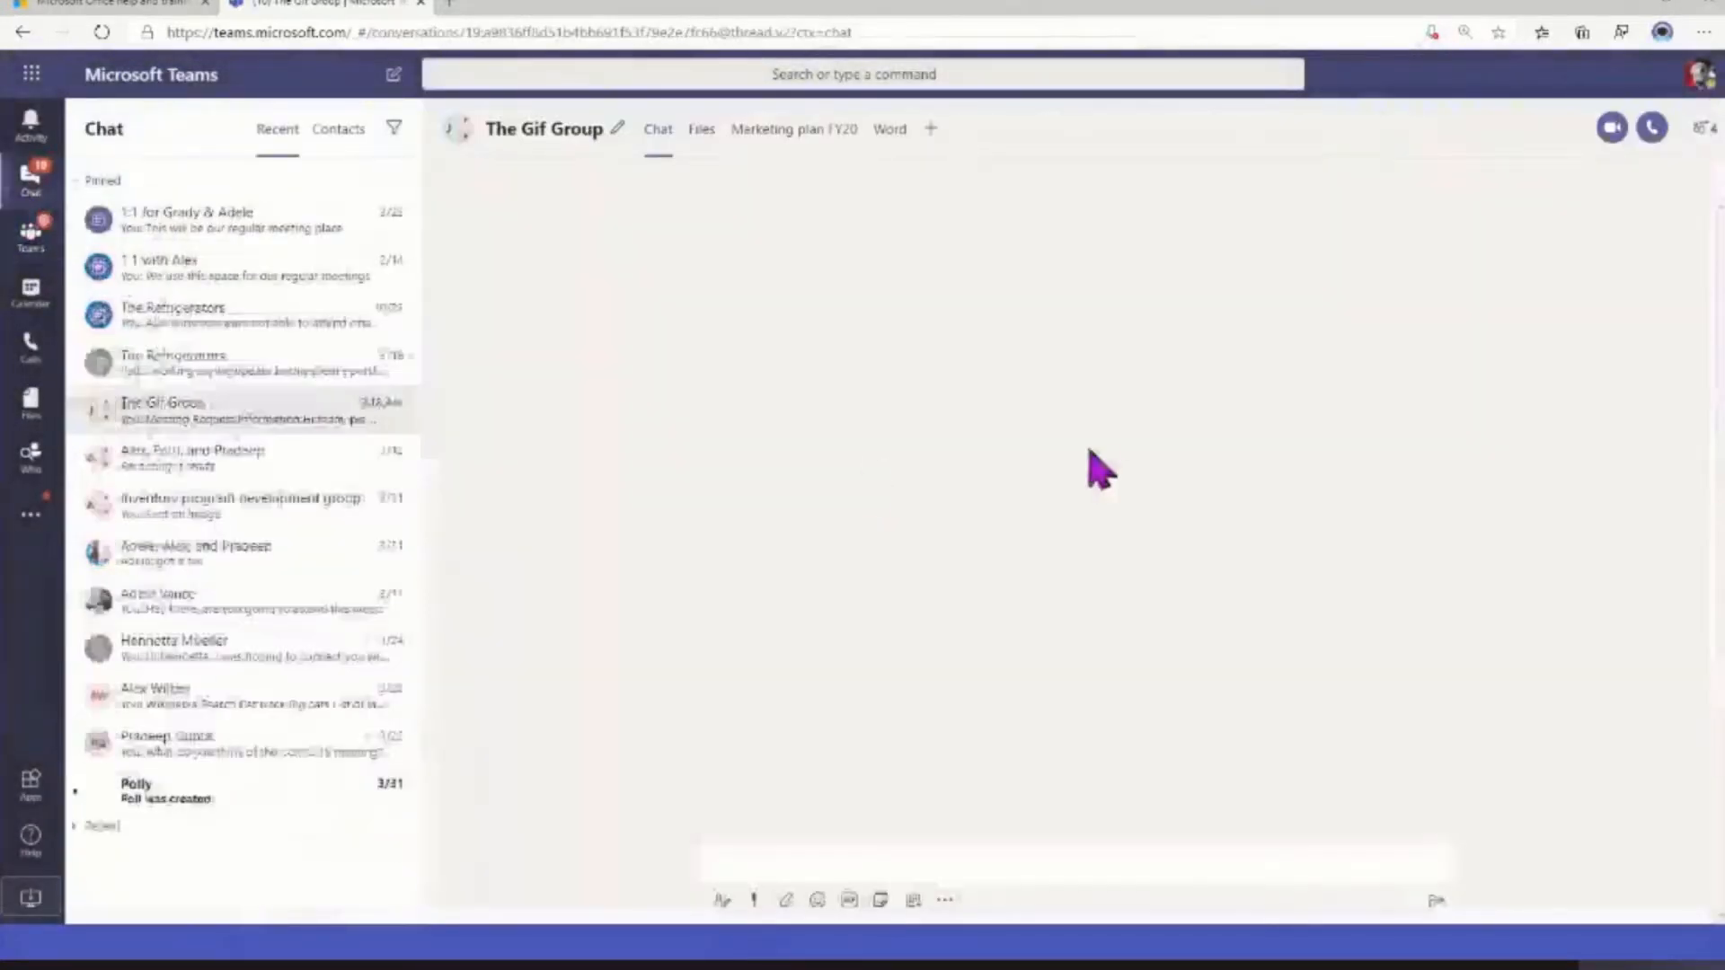
In a new formatted message to The Gif Group, insert the copied file address as a link displayed as "Much prettier link"
{"action": "left_click", "coordinate": [723, 901]}
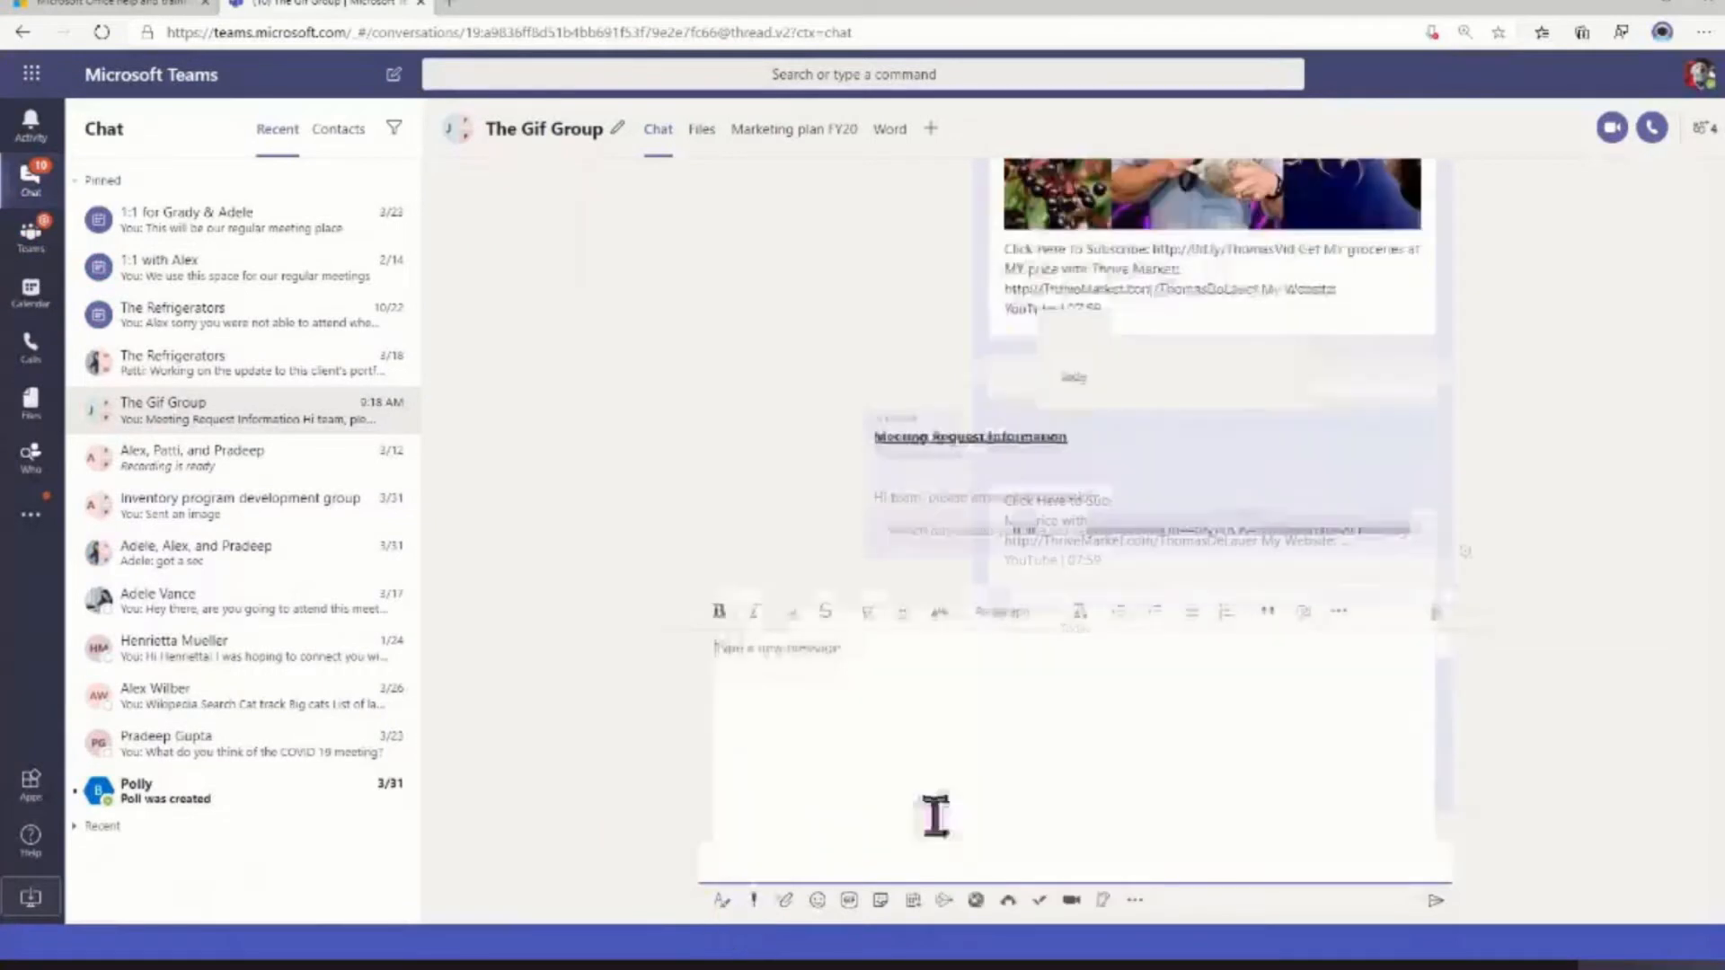
{"action": "left_click", "coordinate": [1303, 612]}
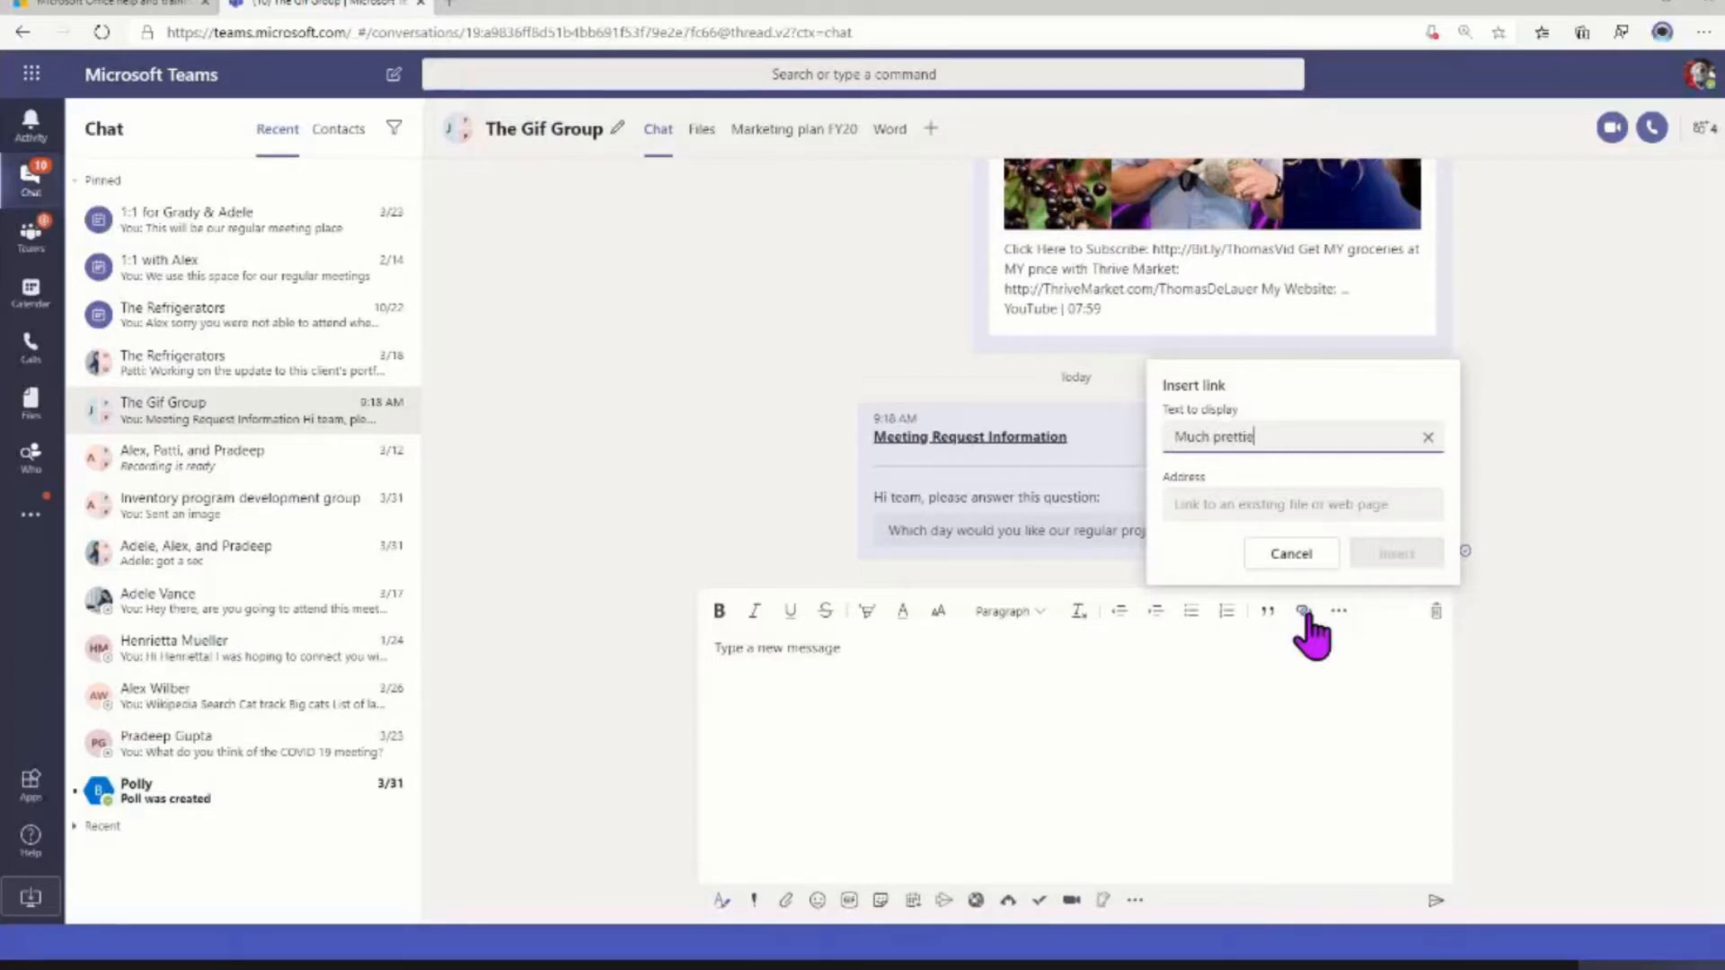
{"action": "key", "text": "Tab"}
{"action": "key", "text": "ctrl+v"}
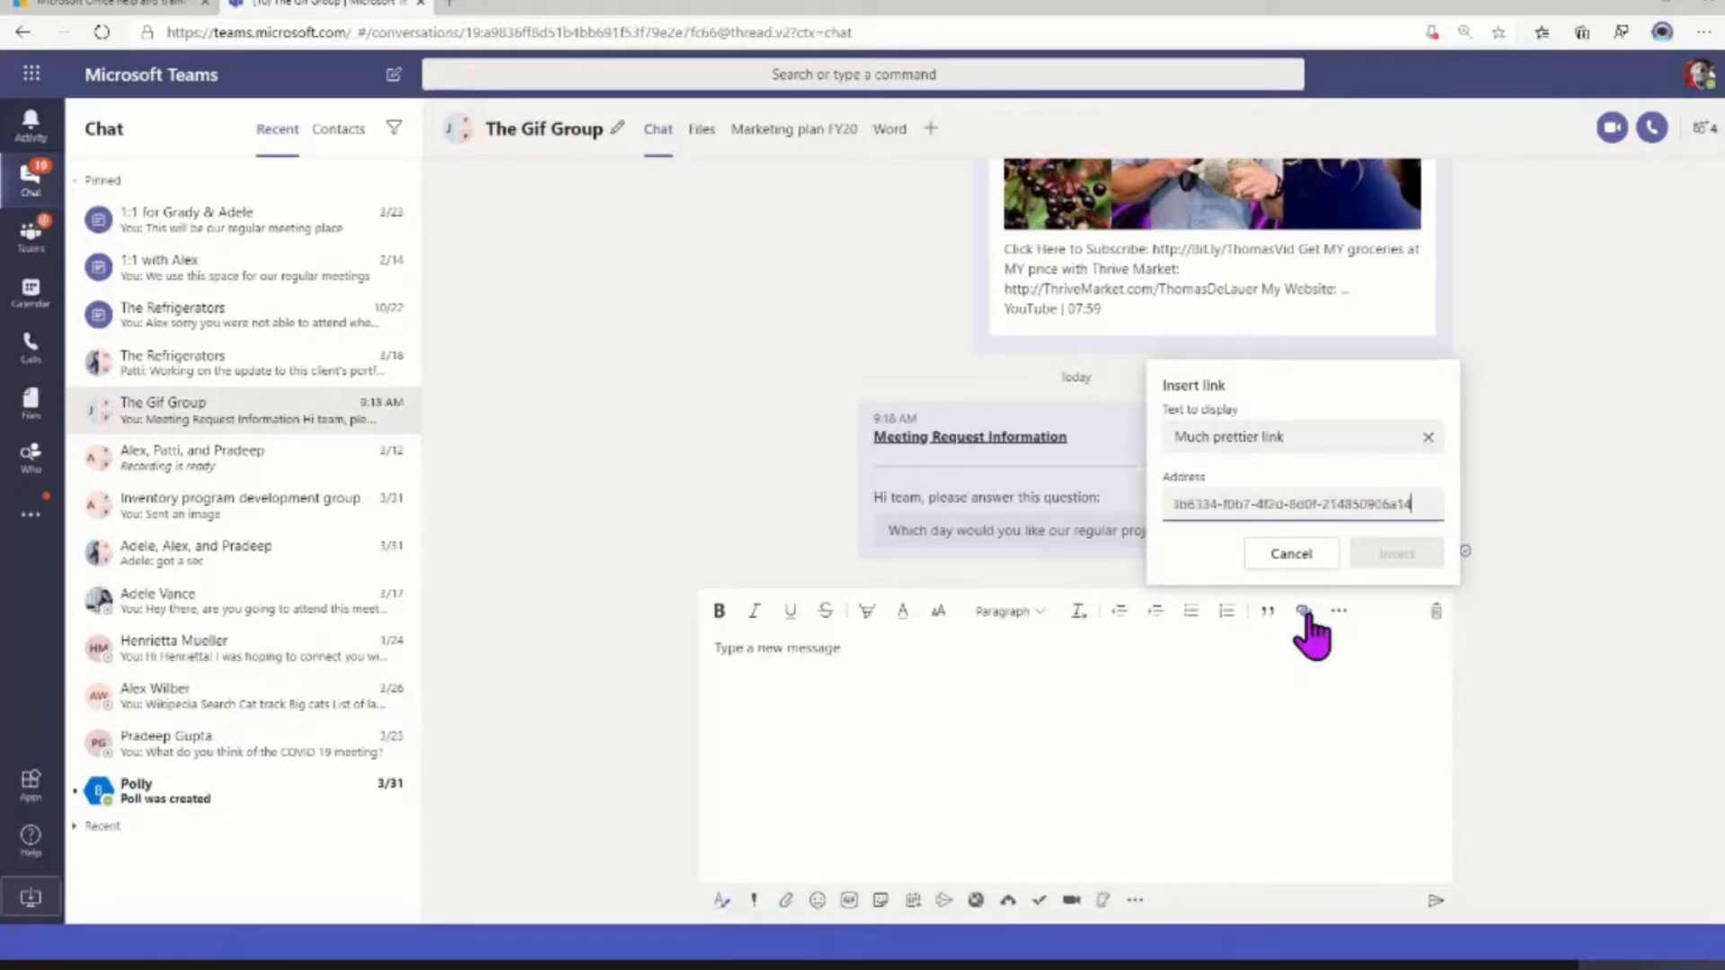
{"action": "left_click", "coordinate": [1393, 556]}
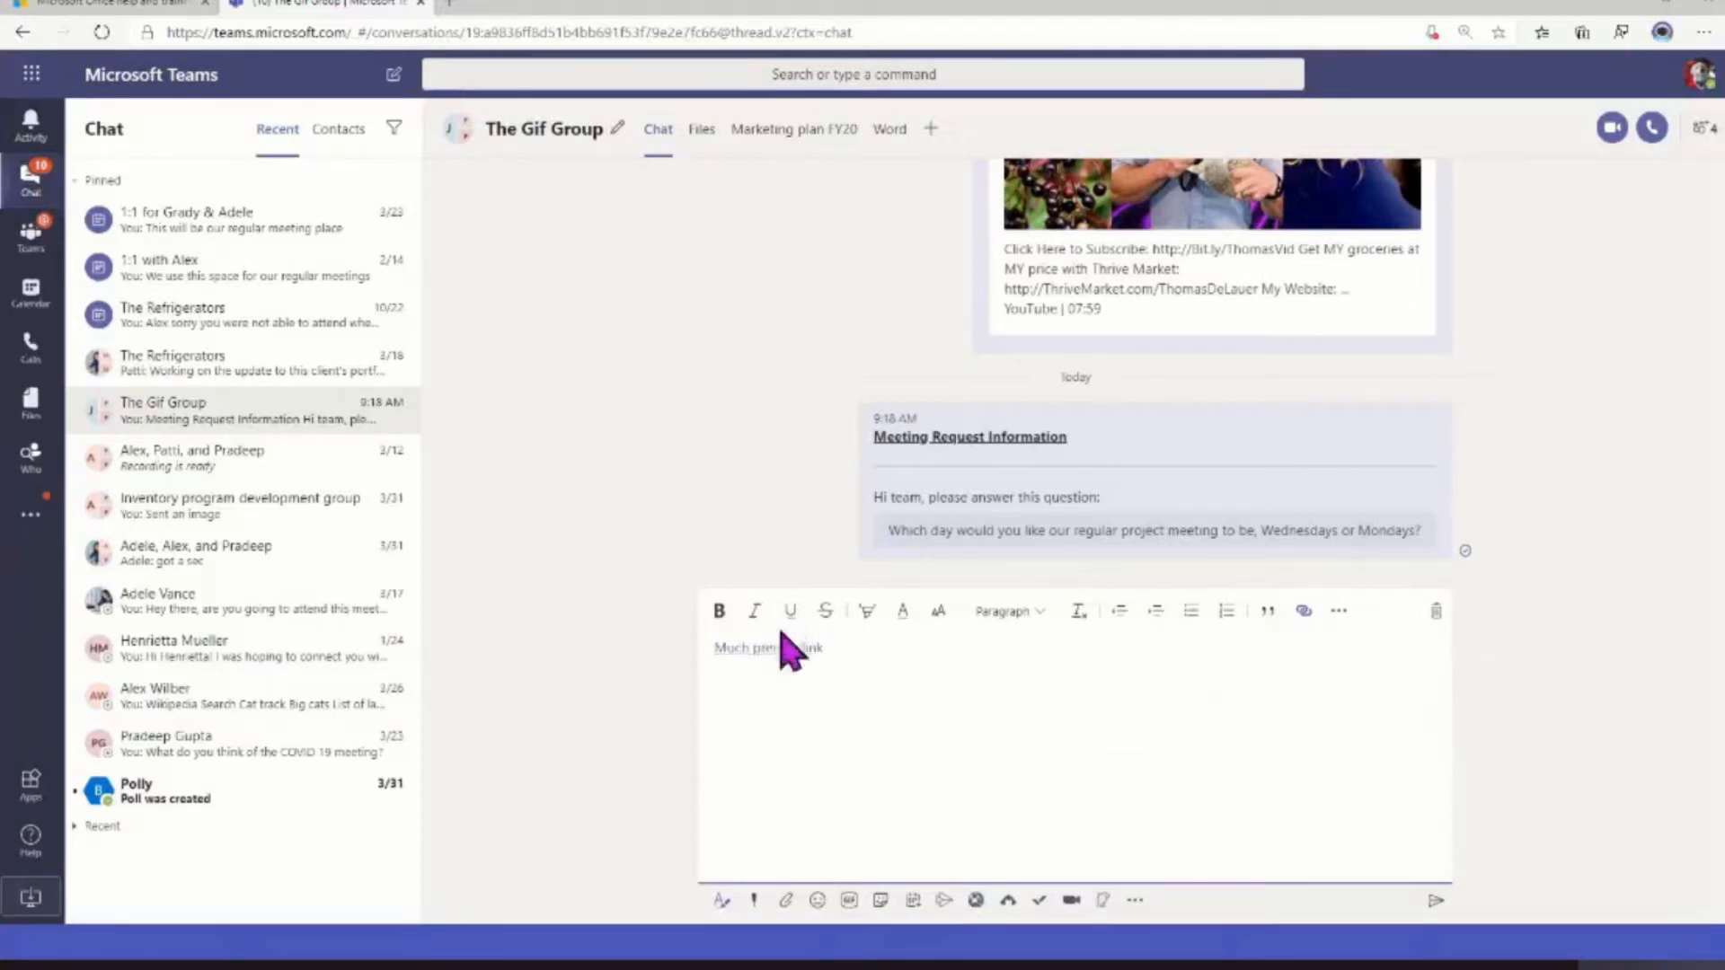
{"action": "mouse_move", "coordinate": [770, 647]}
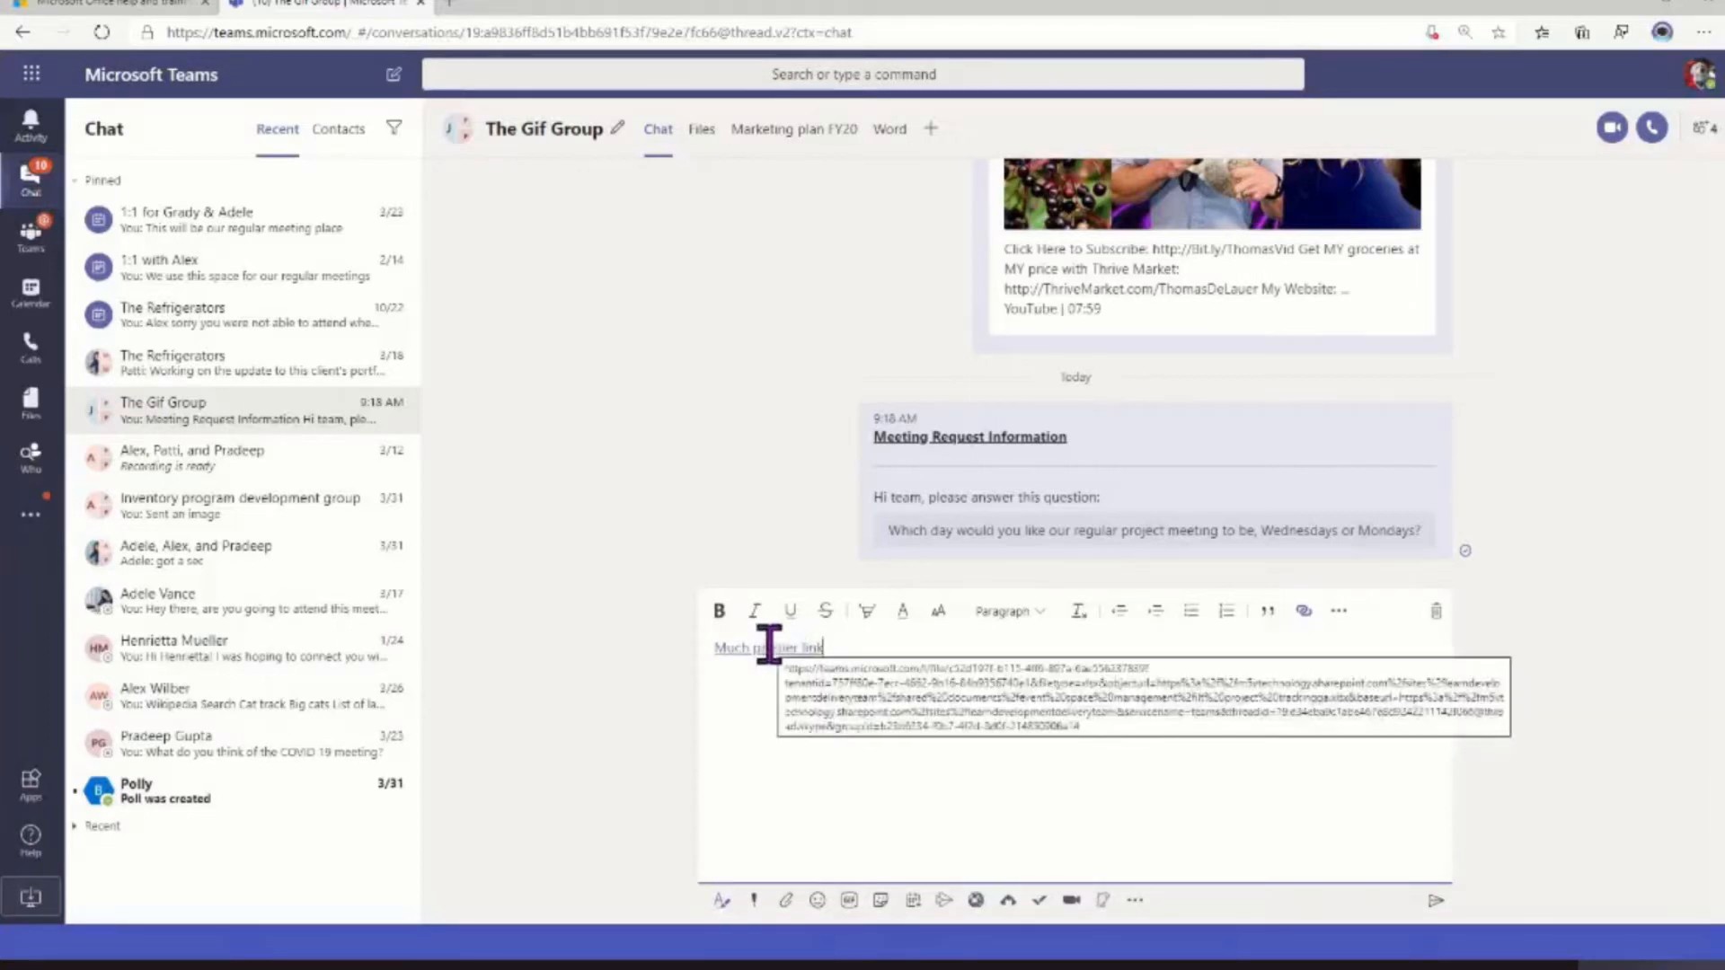
Add a code snippet in the CSS language containing "a:active {color: #600;}" to the message
{"action": "left_click", "coordinate": [1338, 611]}
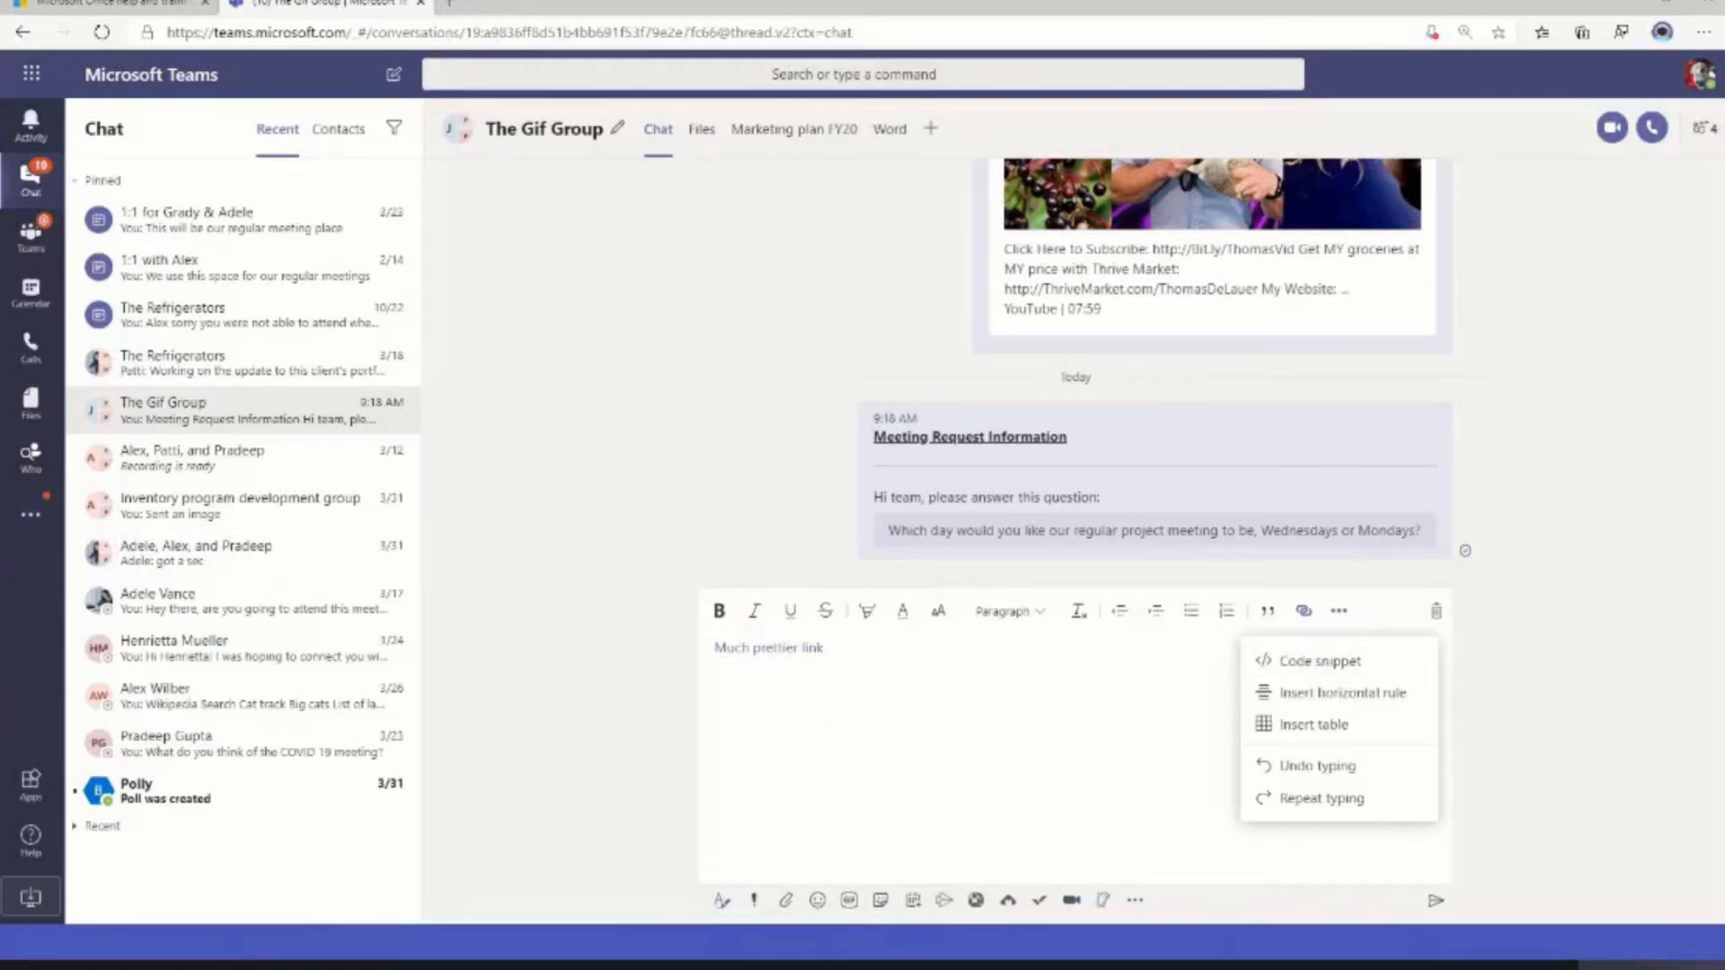
{"action": "left_click", "coordinate": [1314, 662]}
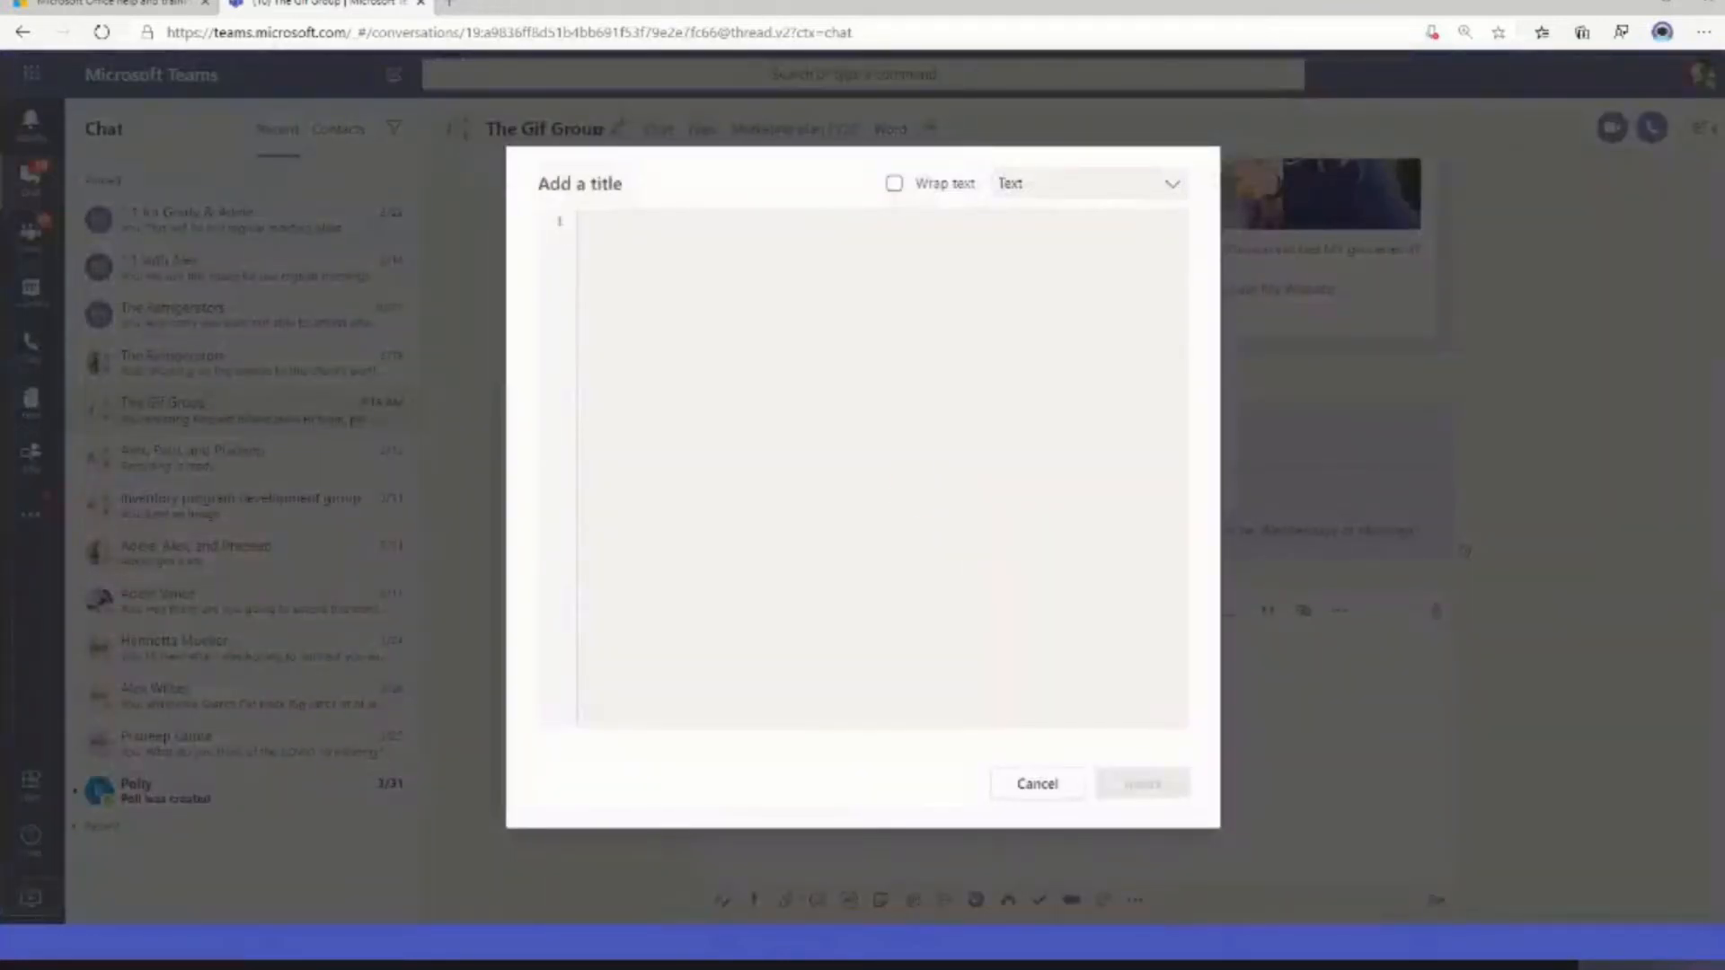
{"action": "left_click", "coordinate": [1024, 189]}
{"action": "scroll", "coordinate": [1089, 423], "scroll_direction": "down", "scroll_amount": 5}
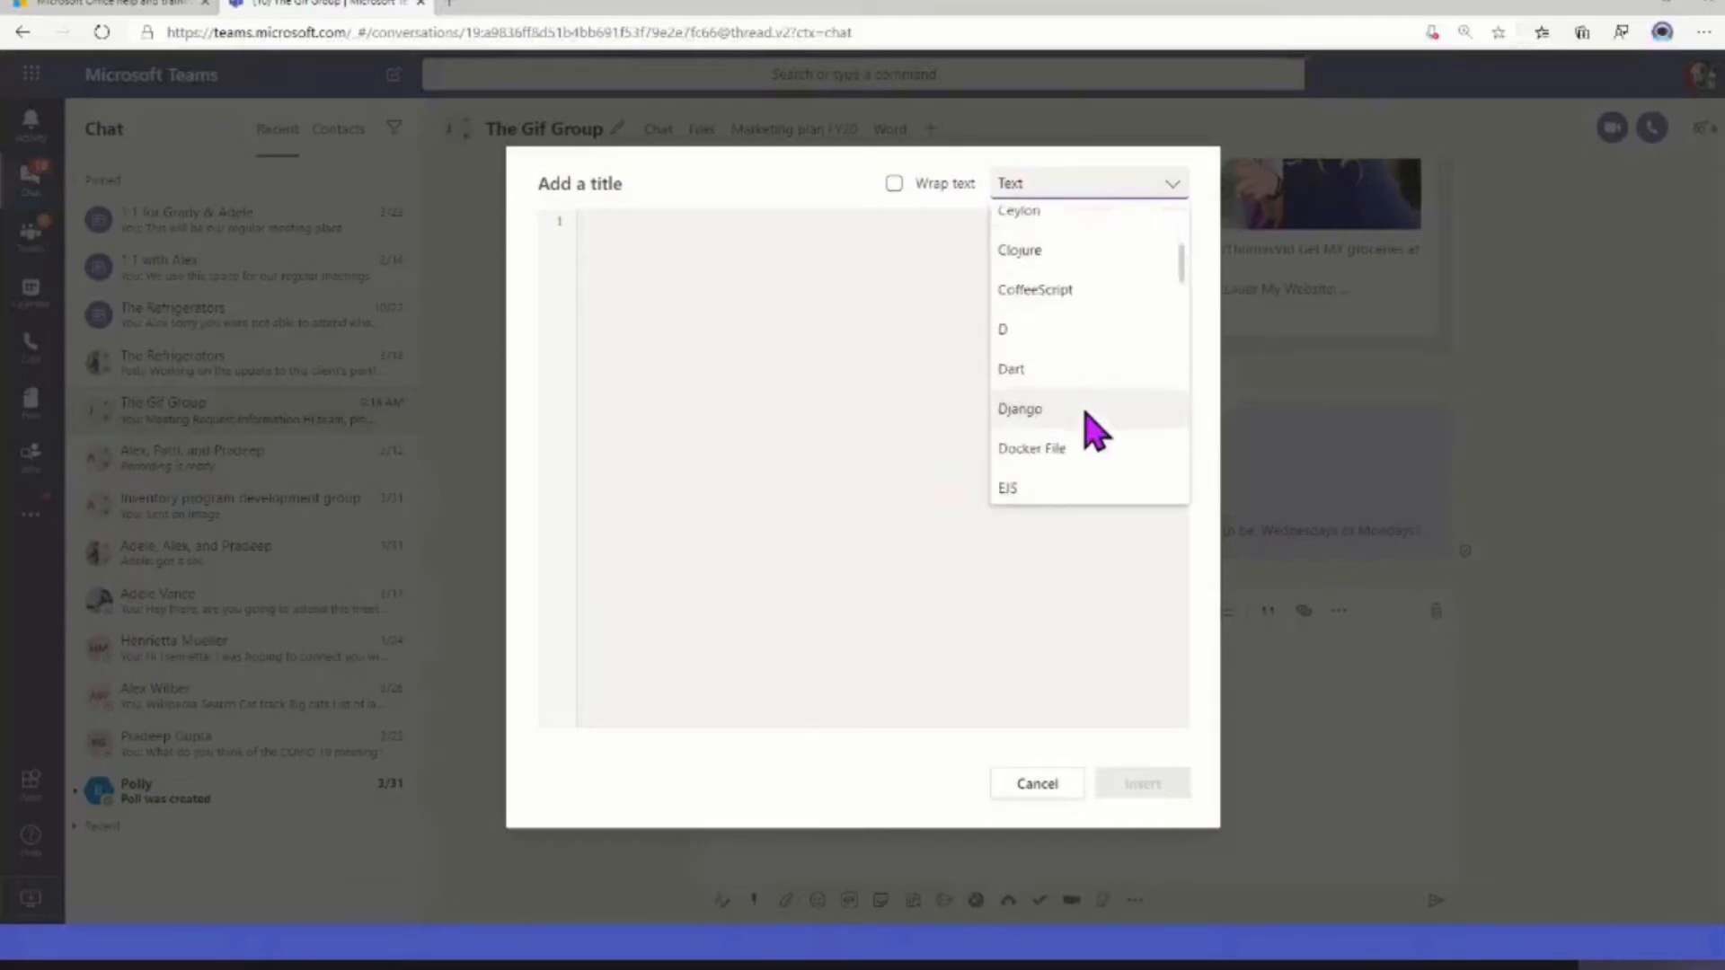
{"action": "scroll", "coordinate": [1087, 415], "scroll_direction": "down", "scroll_amount": 10}
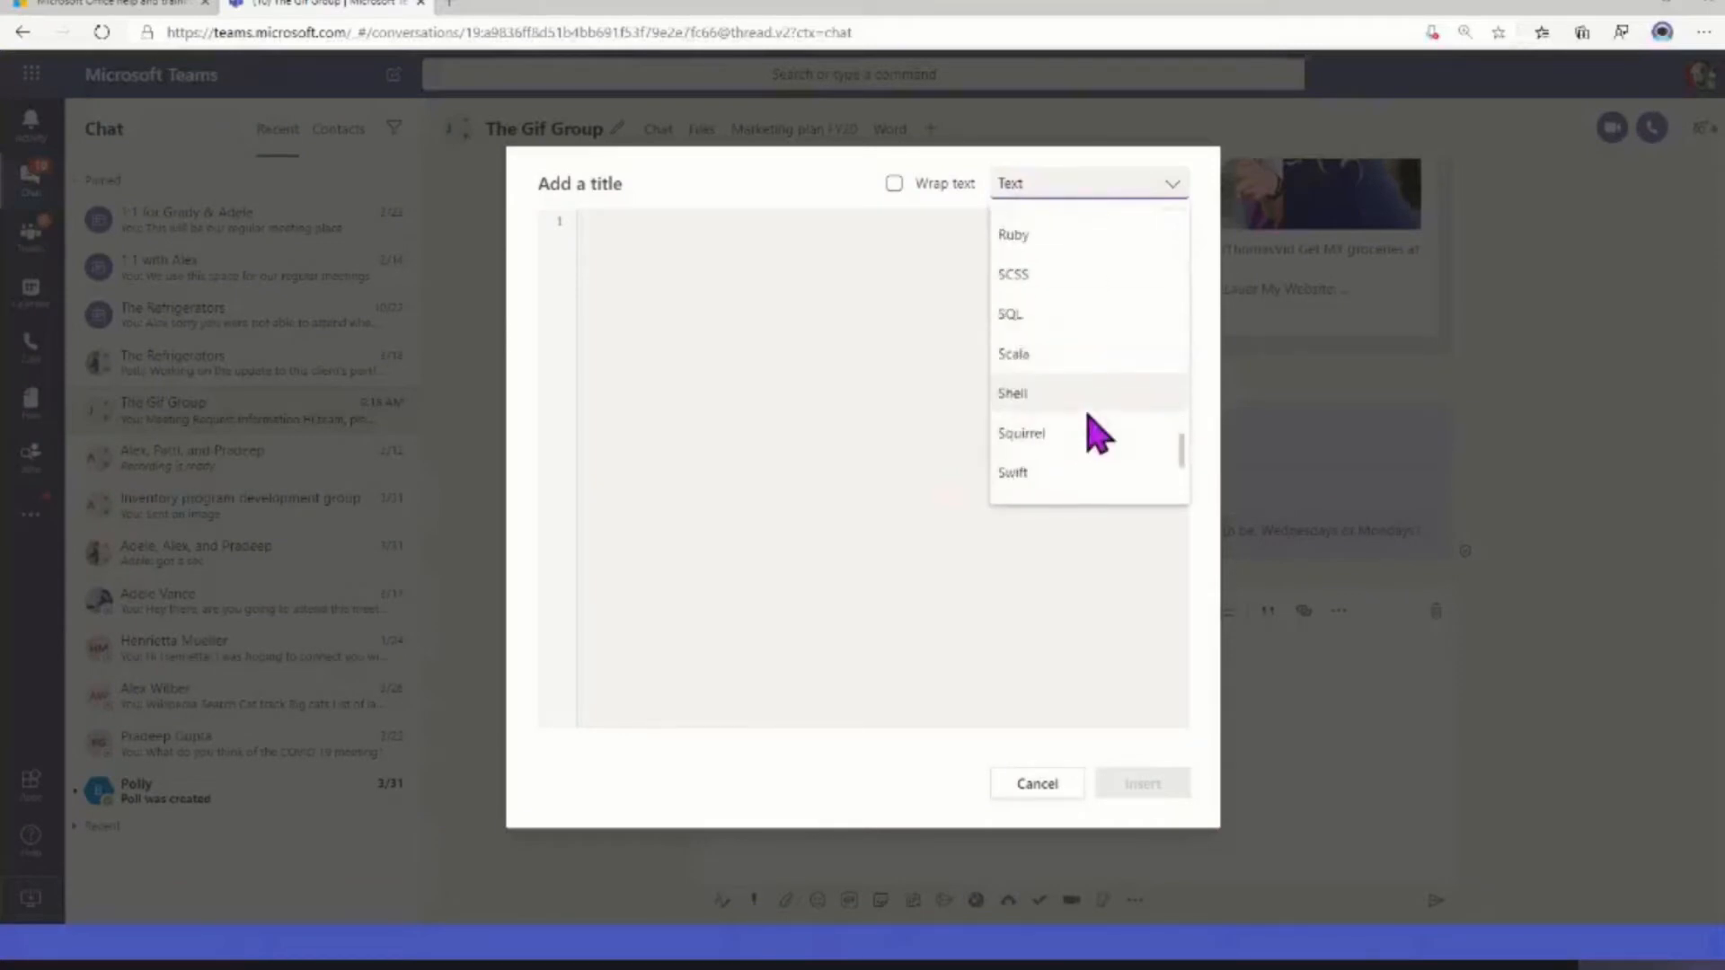
{"action": "scroll", "coordinate": [1089, 416], "scroll_direction": "up", "scroll_amount": 10}
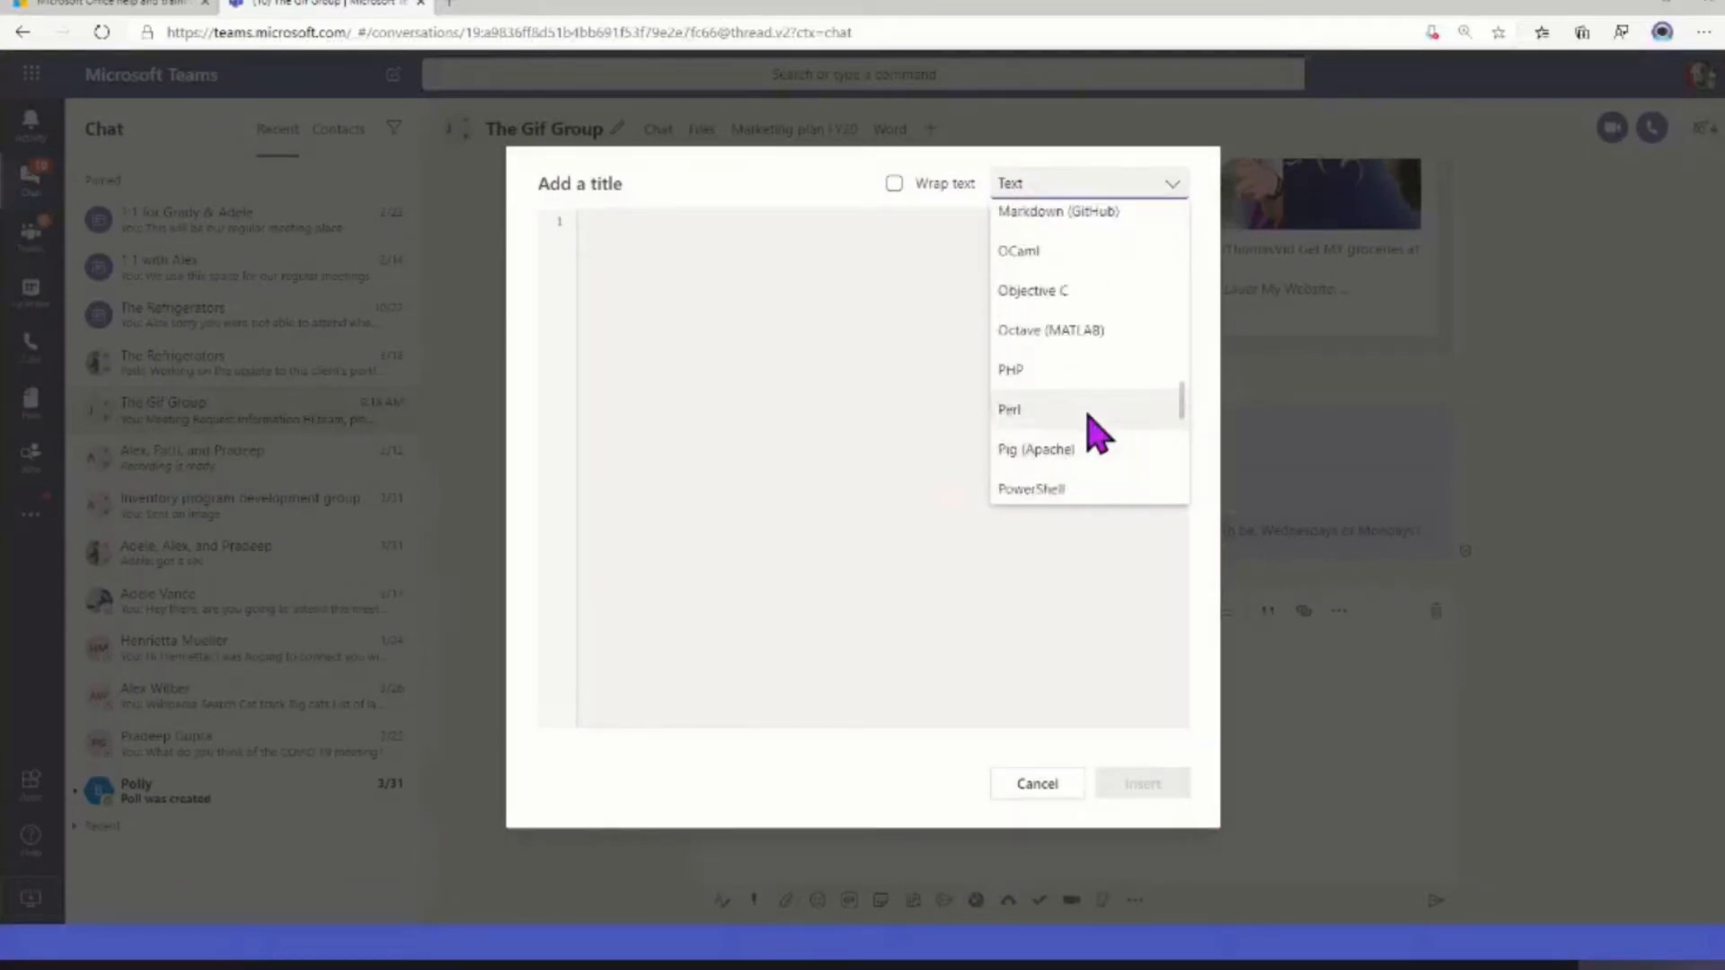
{"action": "scroll", "coordinate": [1098, 434], "scroll_direction": "up", "scroll_amount": 8}
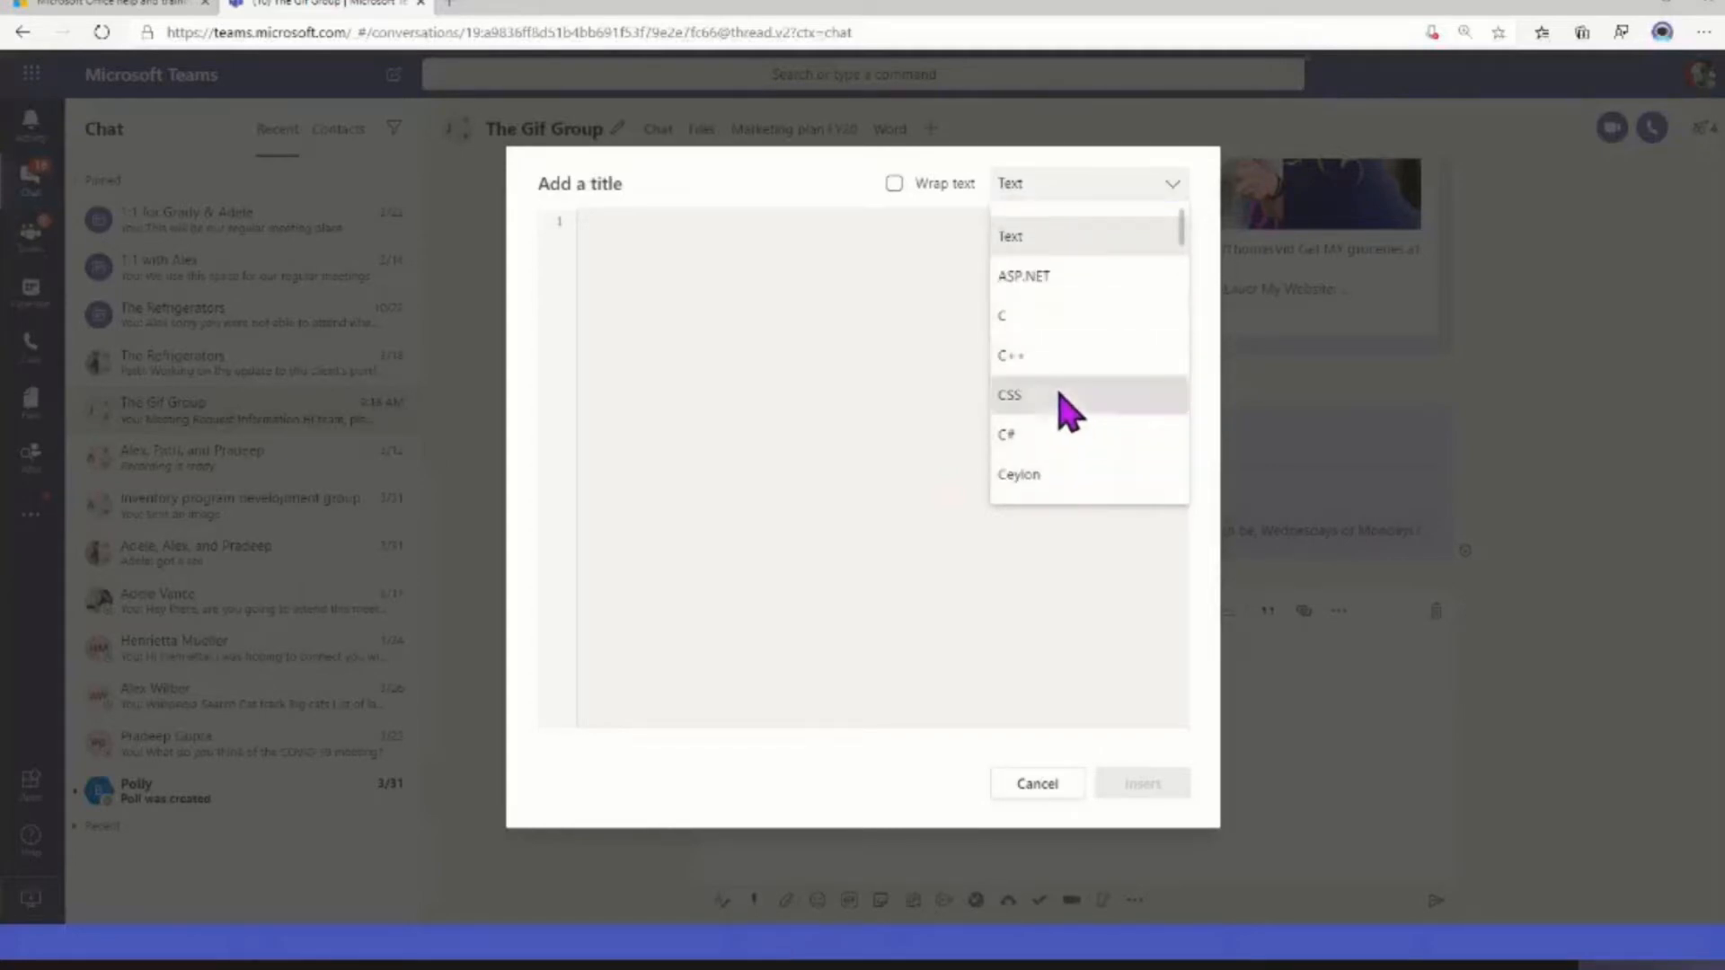
{"action": "left_click", "coordinate": [1056, 394]}
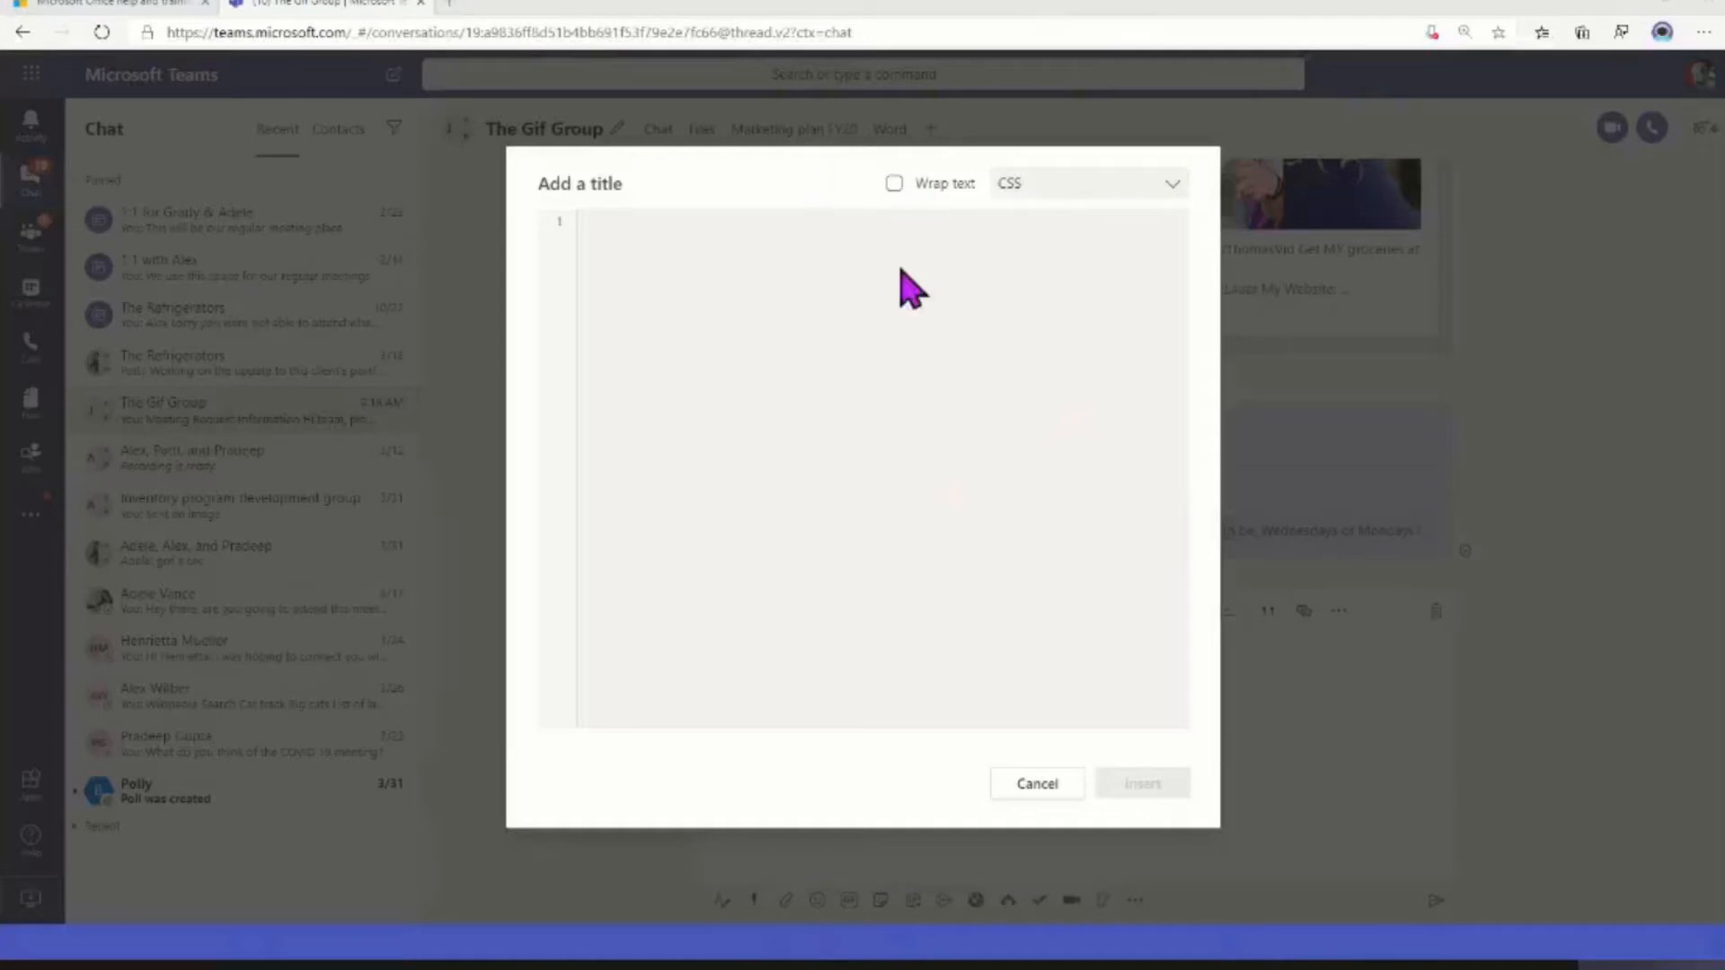
{"action": "key", "text": "ctrl+v"}
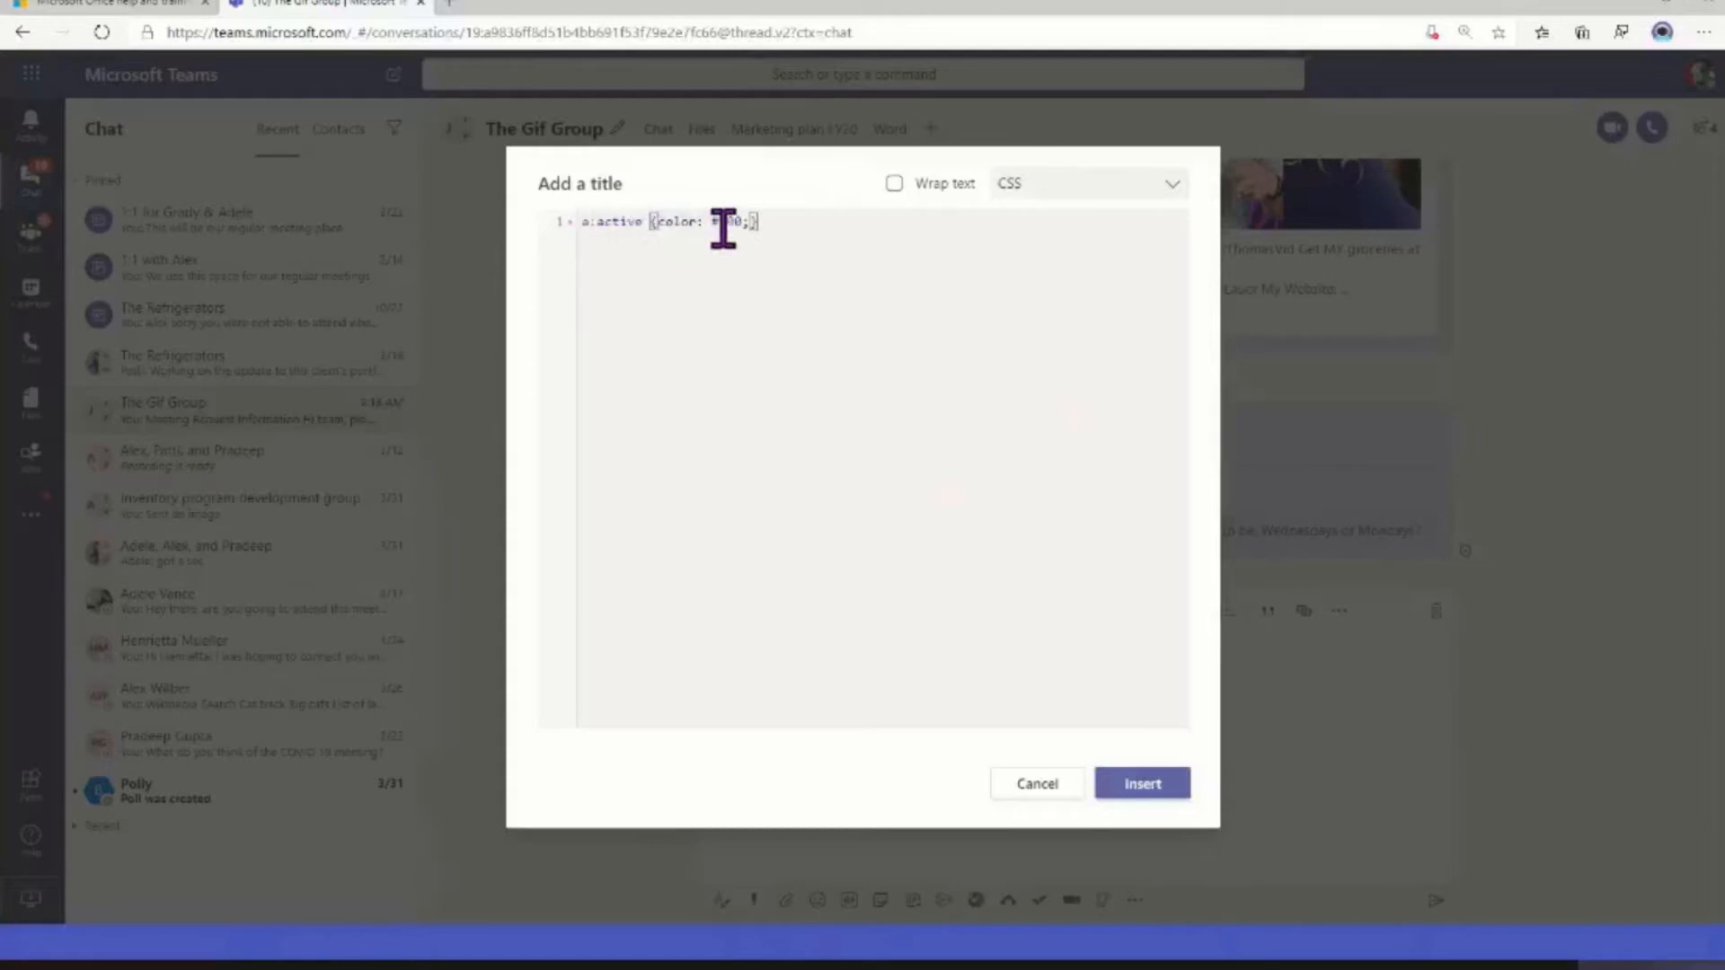
{"action": "left_click", "coordinate": [1145, 791]}
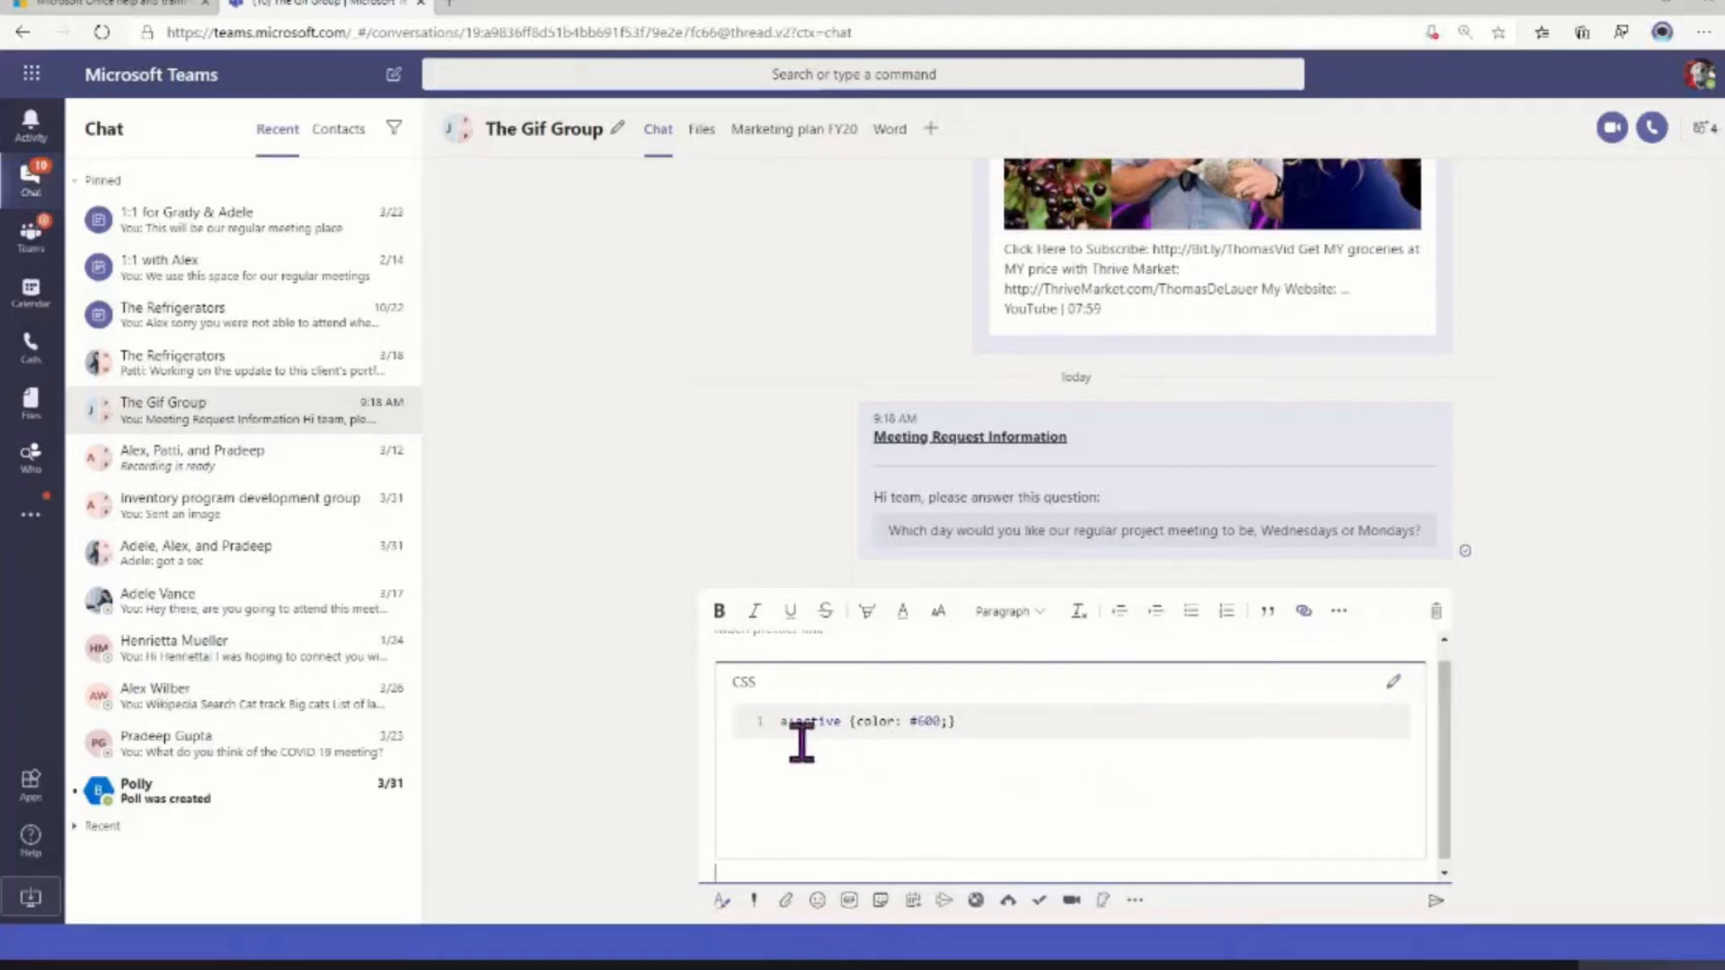
Check the inserted code by selecting its text, and send the message with the link and CSS snippet to The Gif Group
{"action": "left_click_drag", "start_coordinate": [782, 723], "coordinate": [989, 723]}
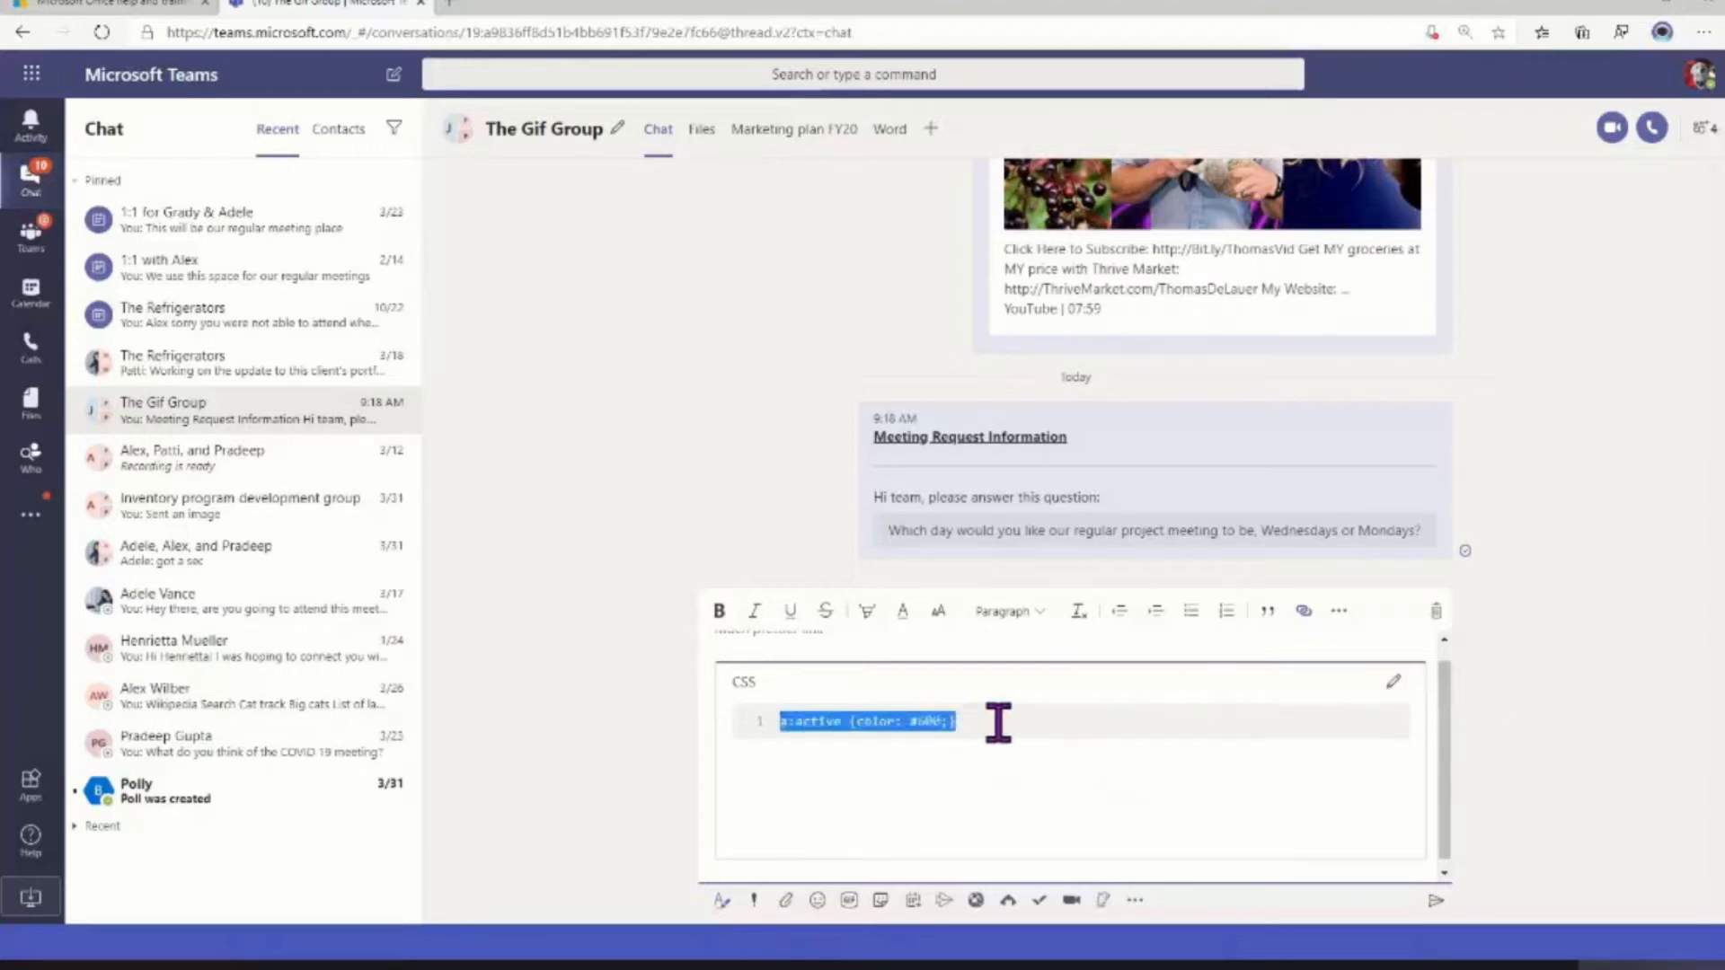
{"action": "left_click", "coordinate": [1002, 723]}
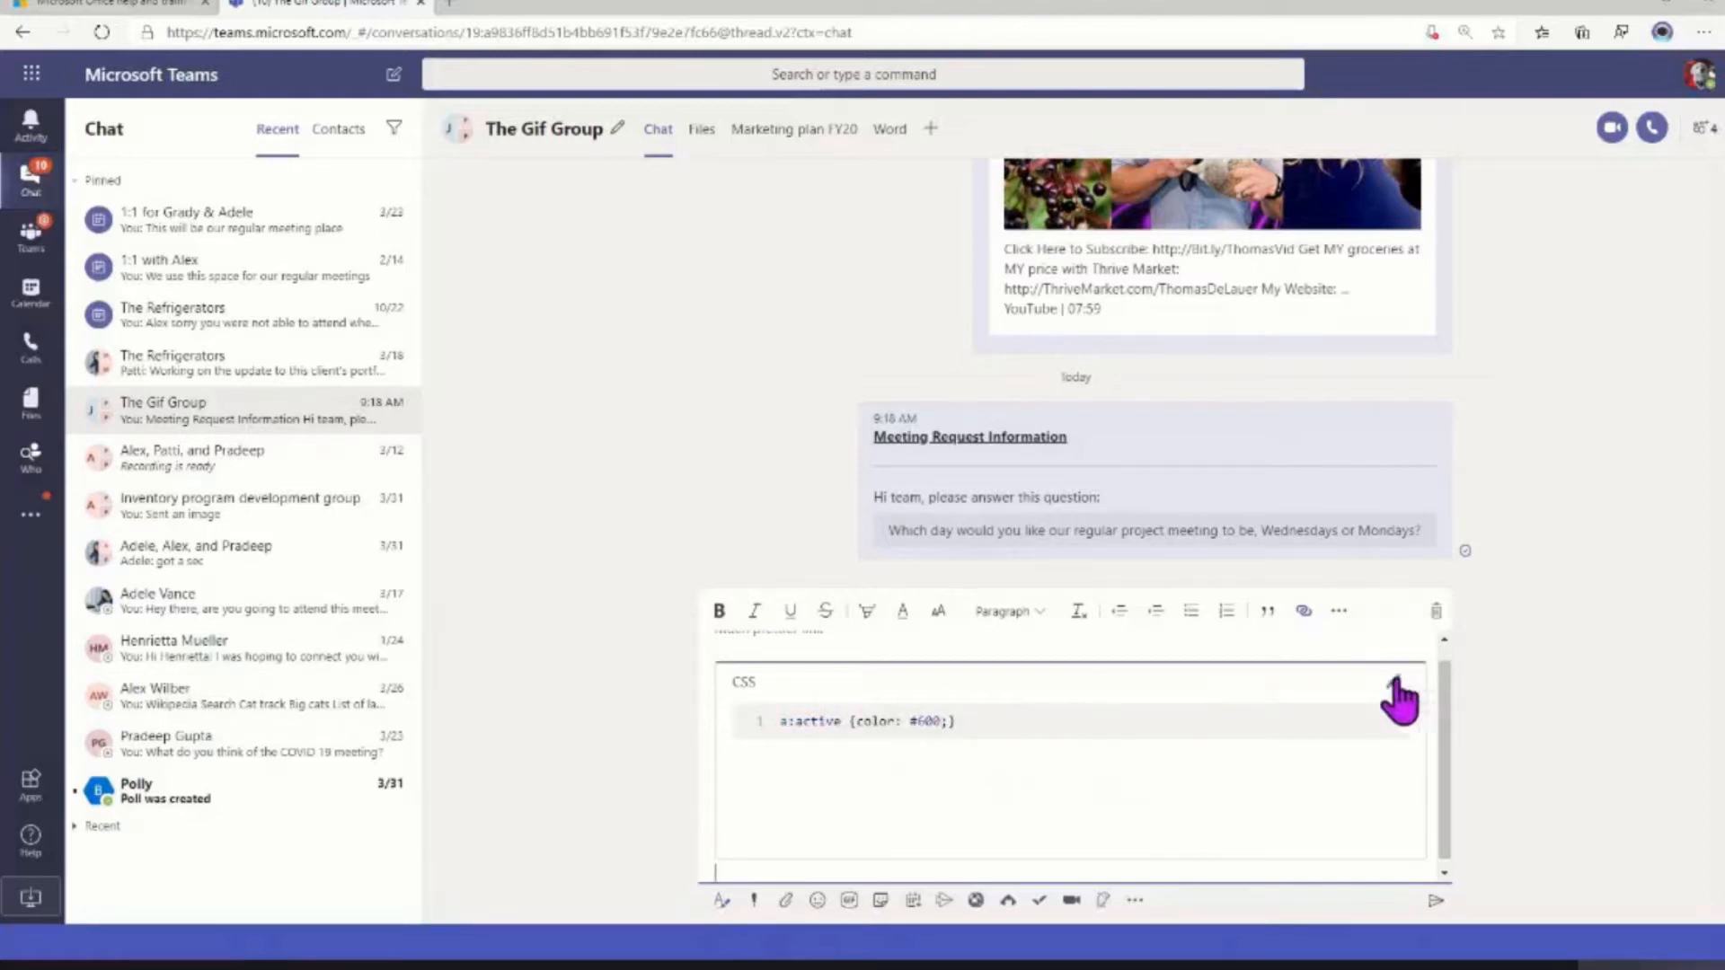
{"action": "left_click", "coordinate": [1435, 901]}
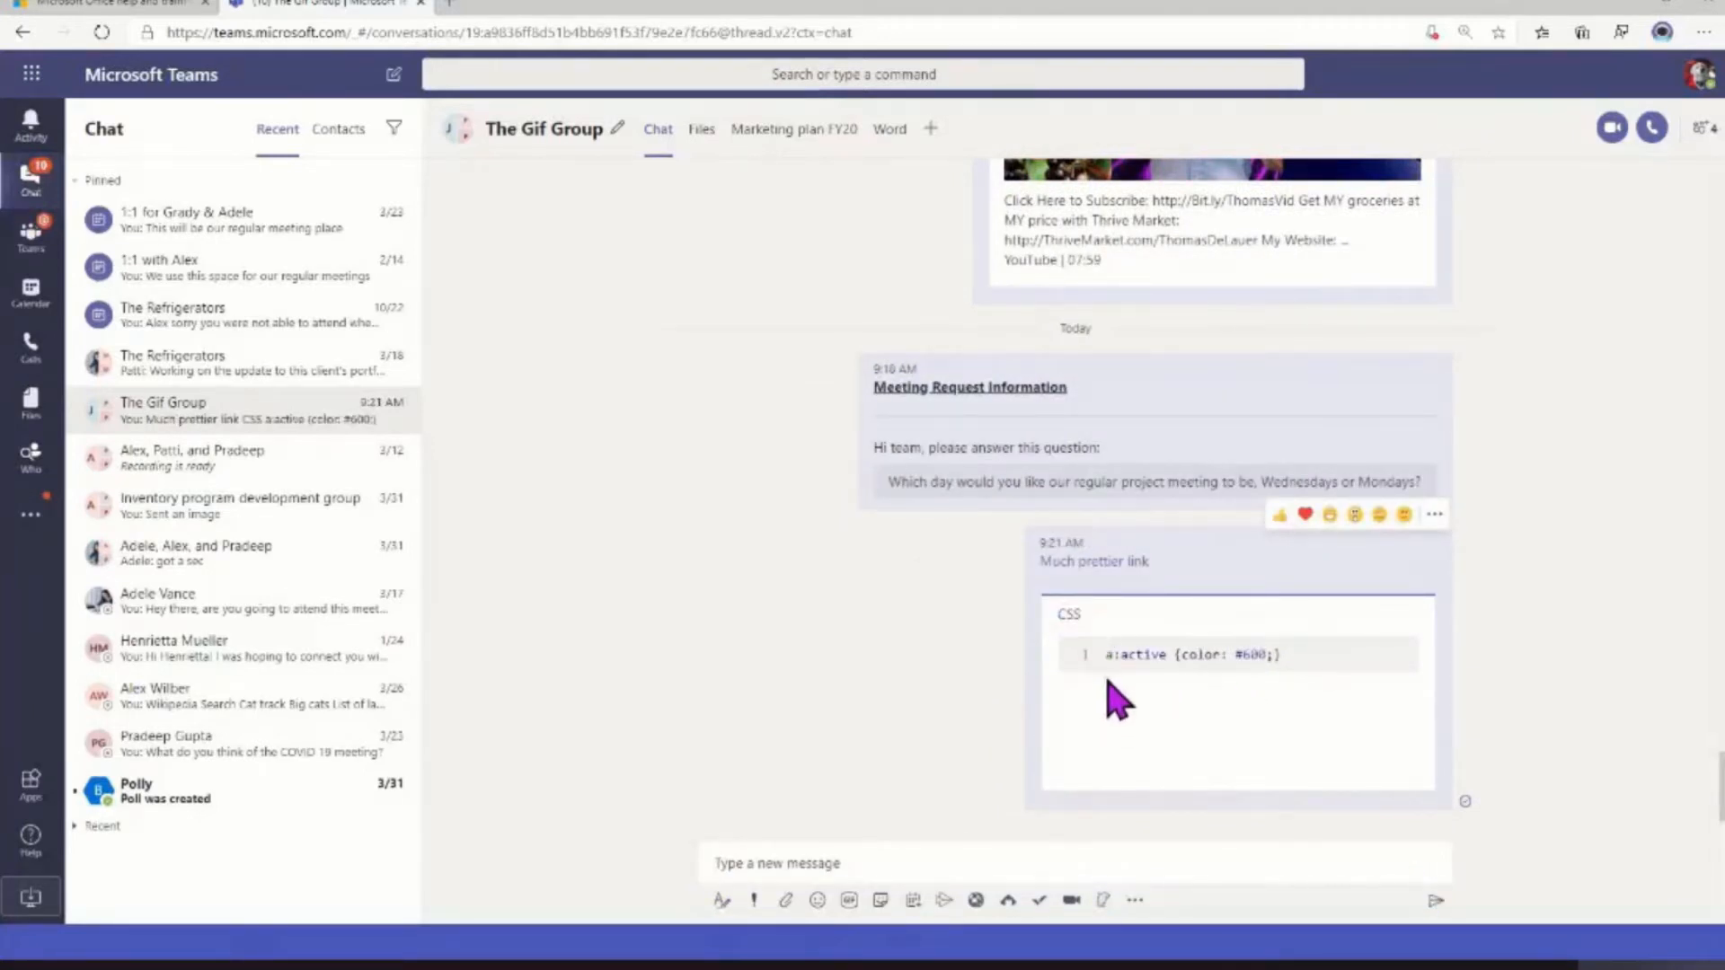
Select the code in the sent CSS snippet, and open "Much prettier link" to check its target file before returning to the chat
{"action": "left_click_drag", "start_coordinate": [1104, 654], "coordinate": [1324, 674]}
{"action": "right_click", "coordinate": [1261, 688]}
{"action": "left_click", "coordinate": [1271, 683]}
{"action": "left_click", "coordinate": [1141, 764]}
{"action": "left_click", "coordinate": [1089, 562]}
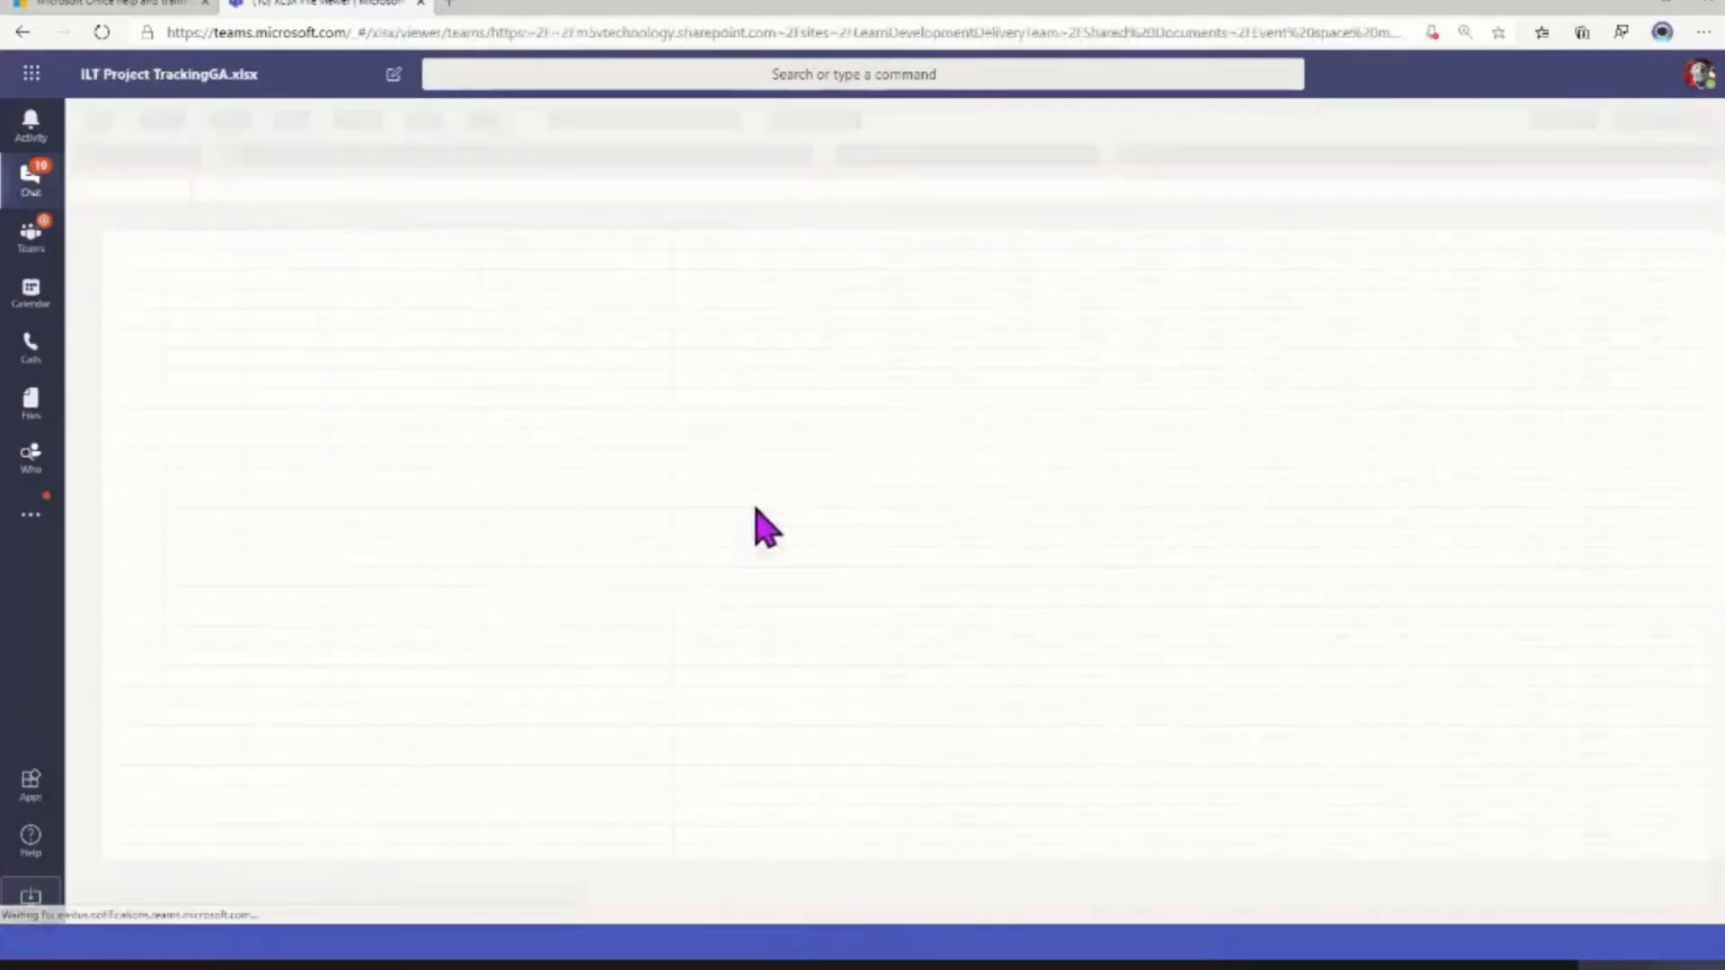
{"action": "left_click", "coordinate": [37, 200]}
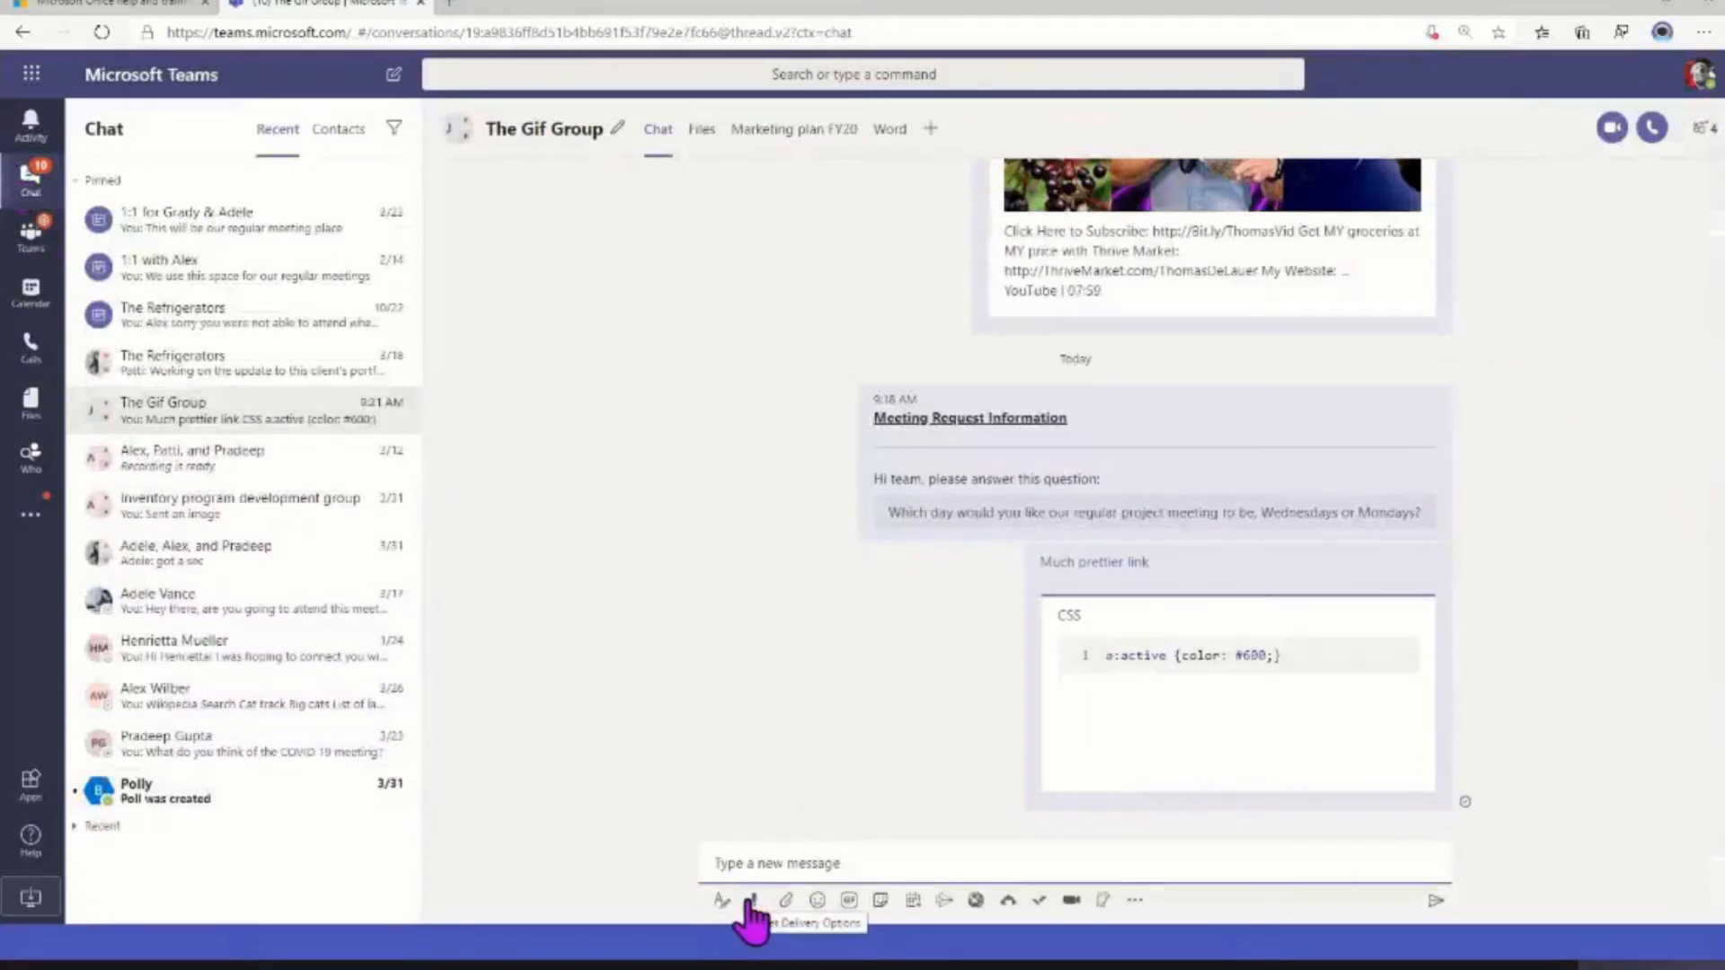
Try the Important and Urgent delivery options on a new message to The Gif Group
{"action": "left_click", "coordinate": [752, 903]}
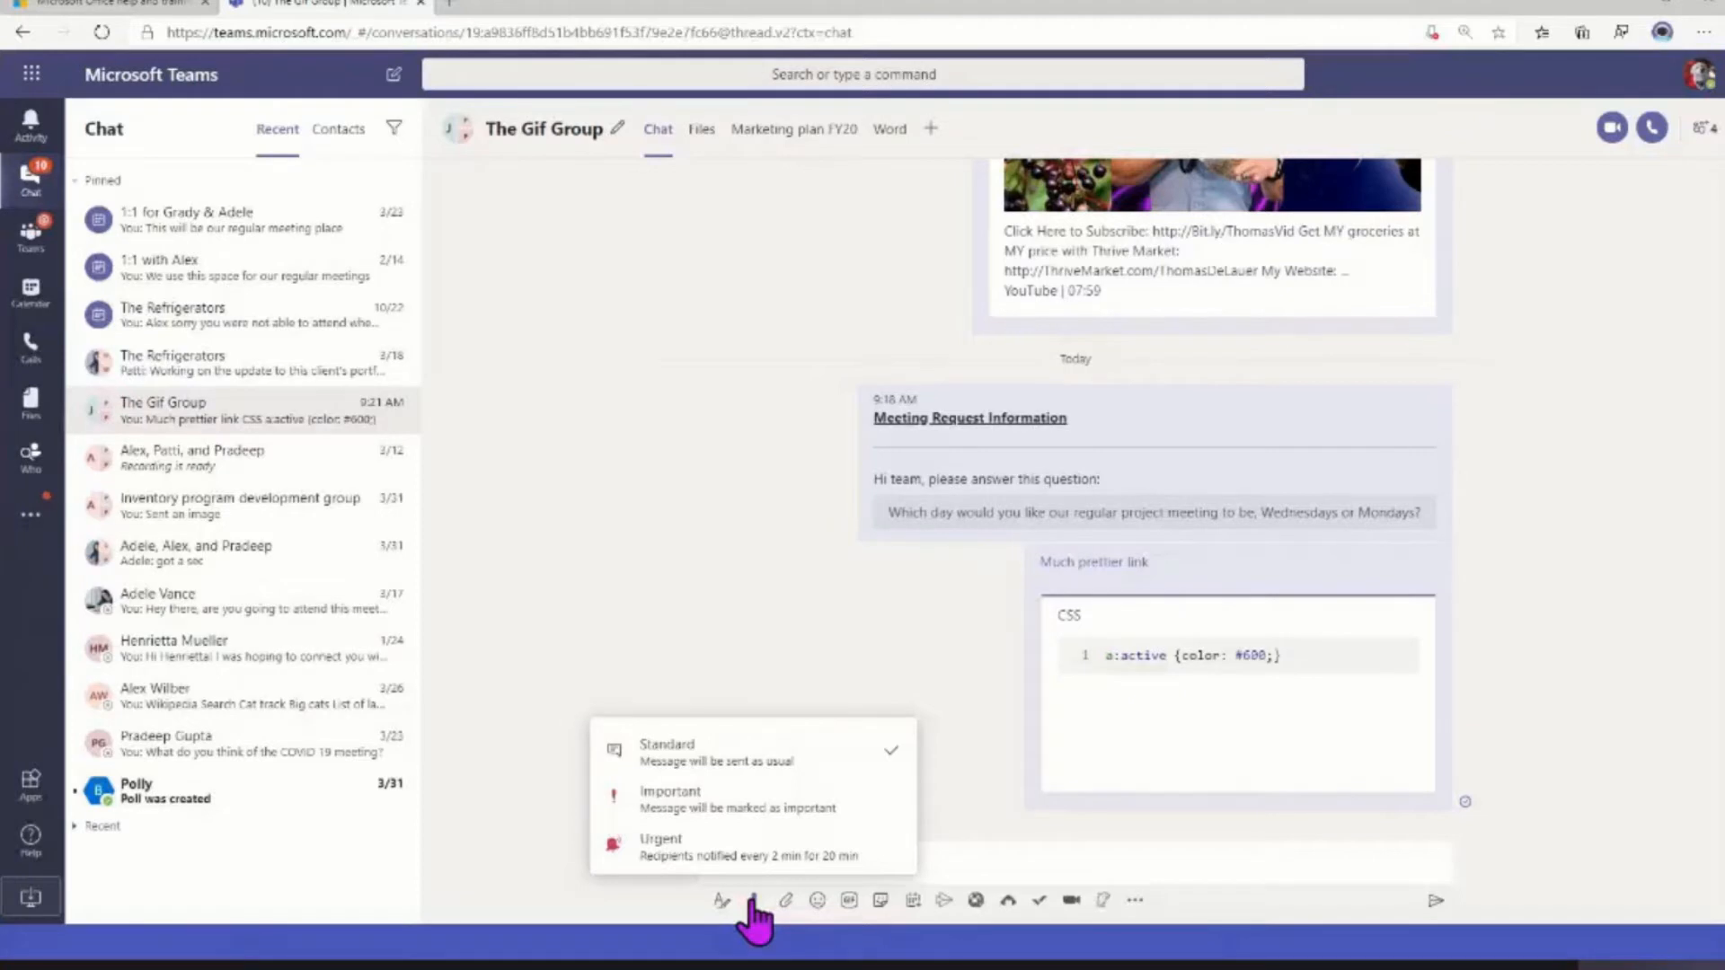
{"action": "left_click", "coordinate": [778, 816]}
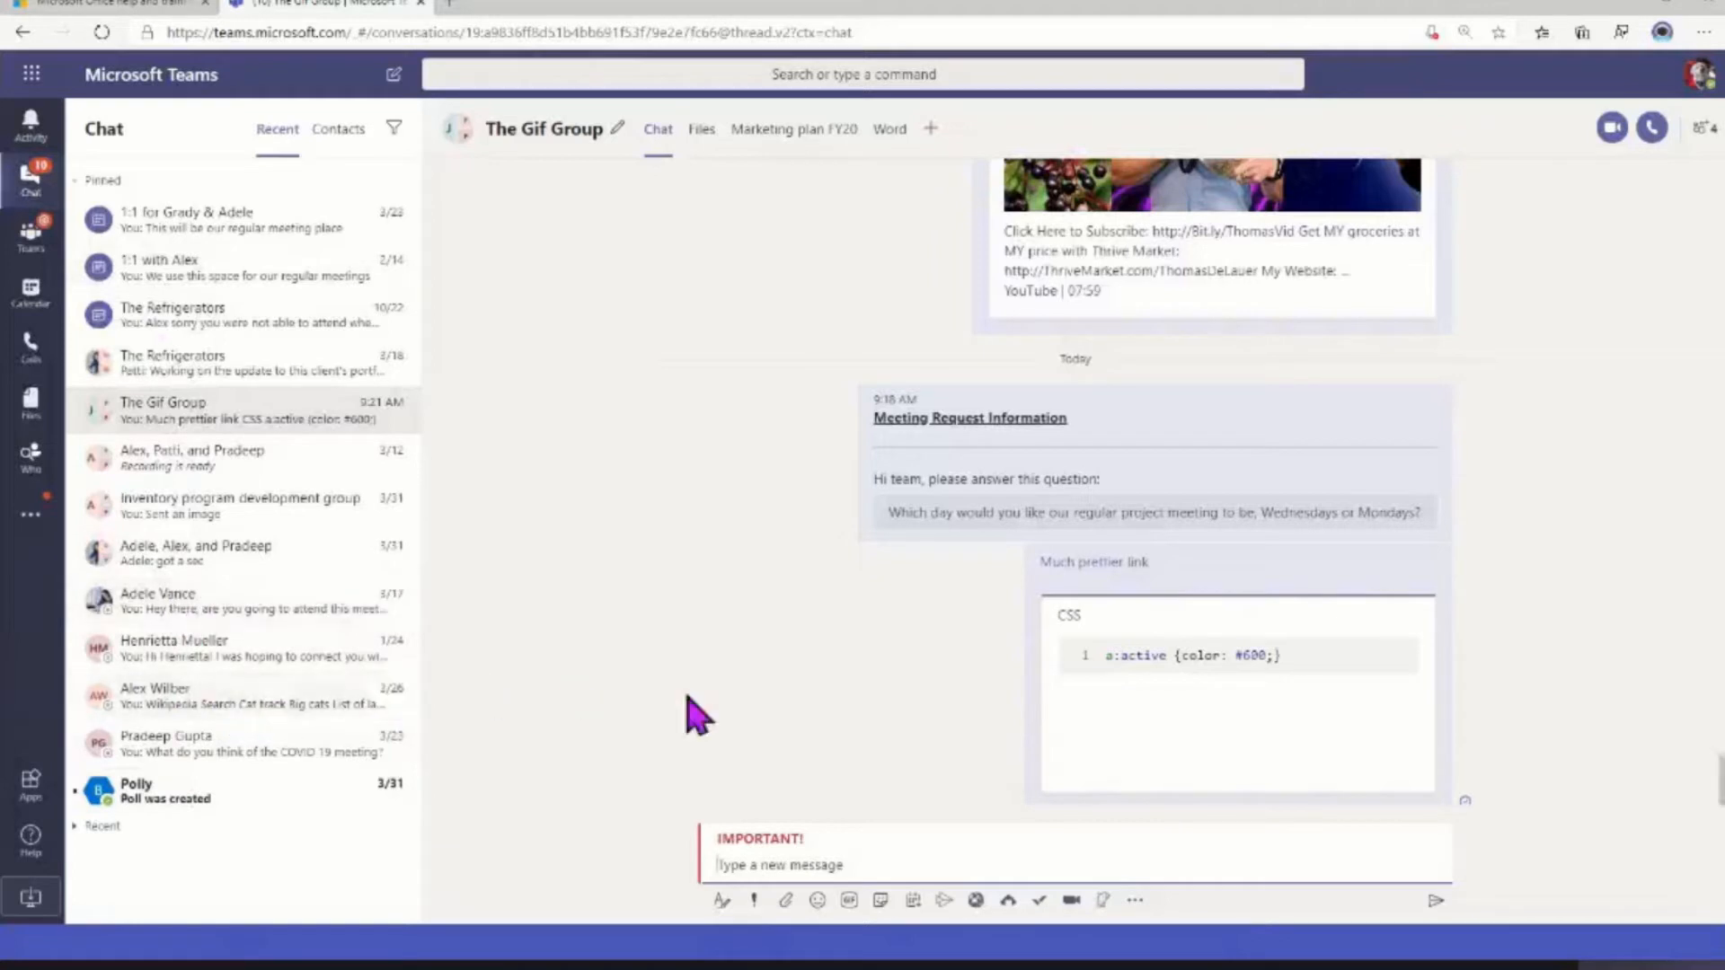
{"action": "left_click", "coordinate": [753, 902]}
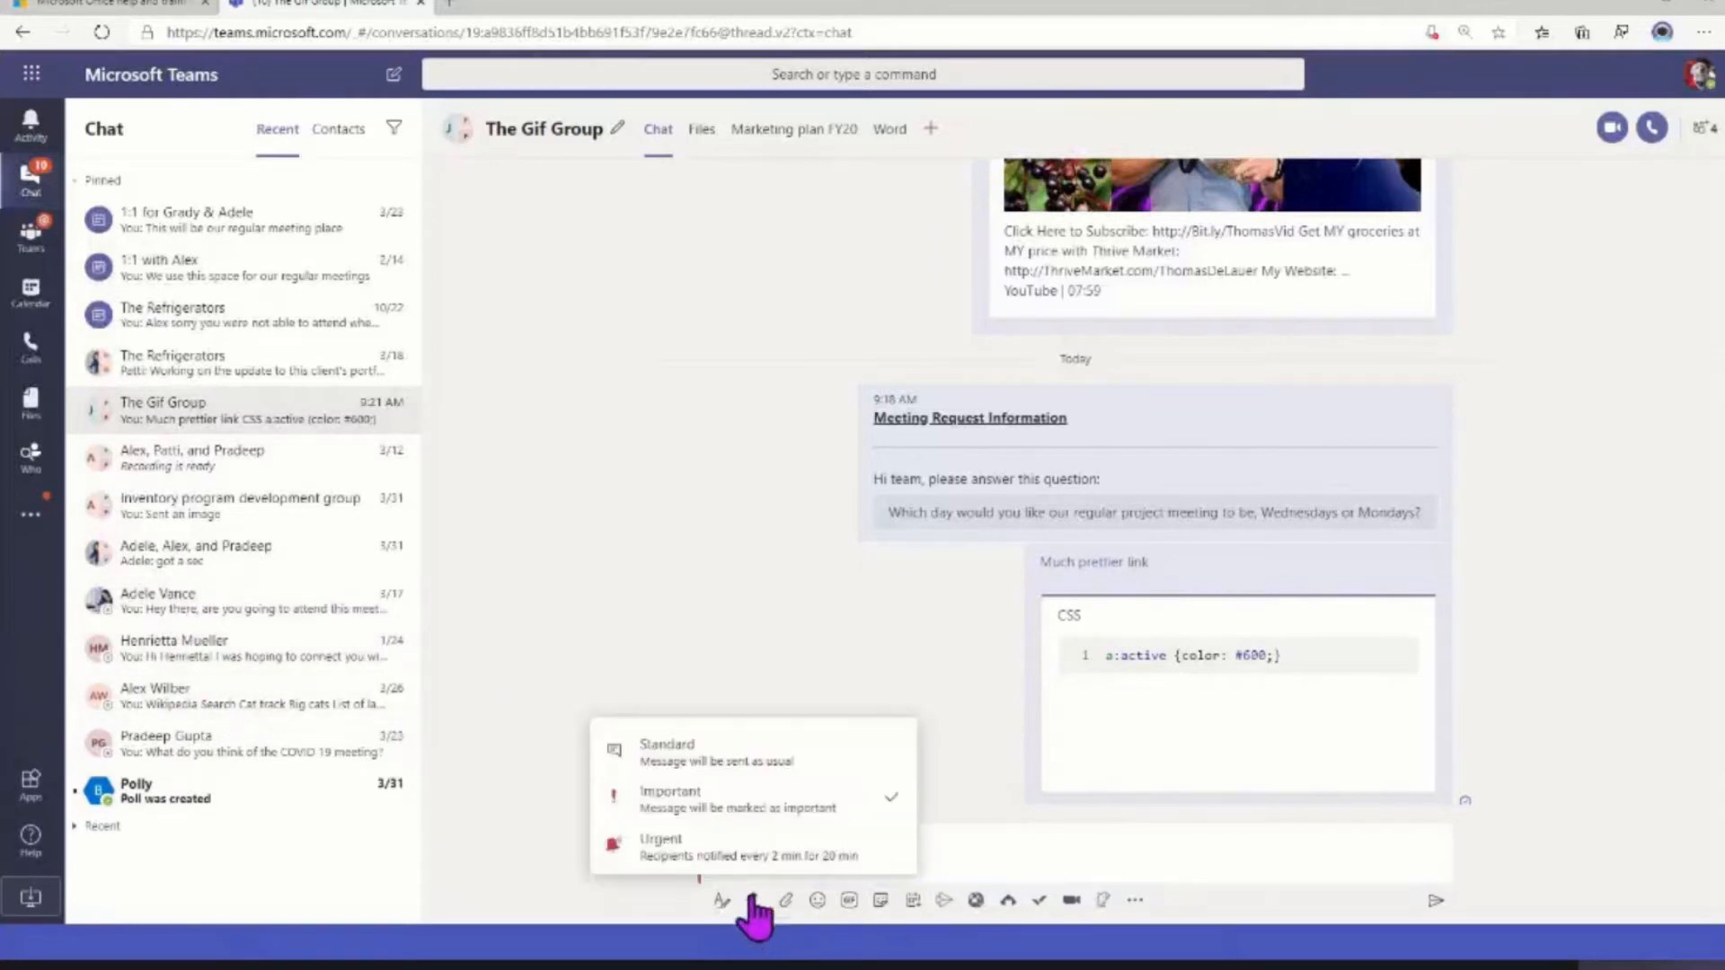
{"action": "left_click", "coordinate": [751, 849]}
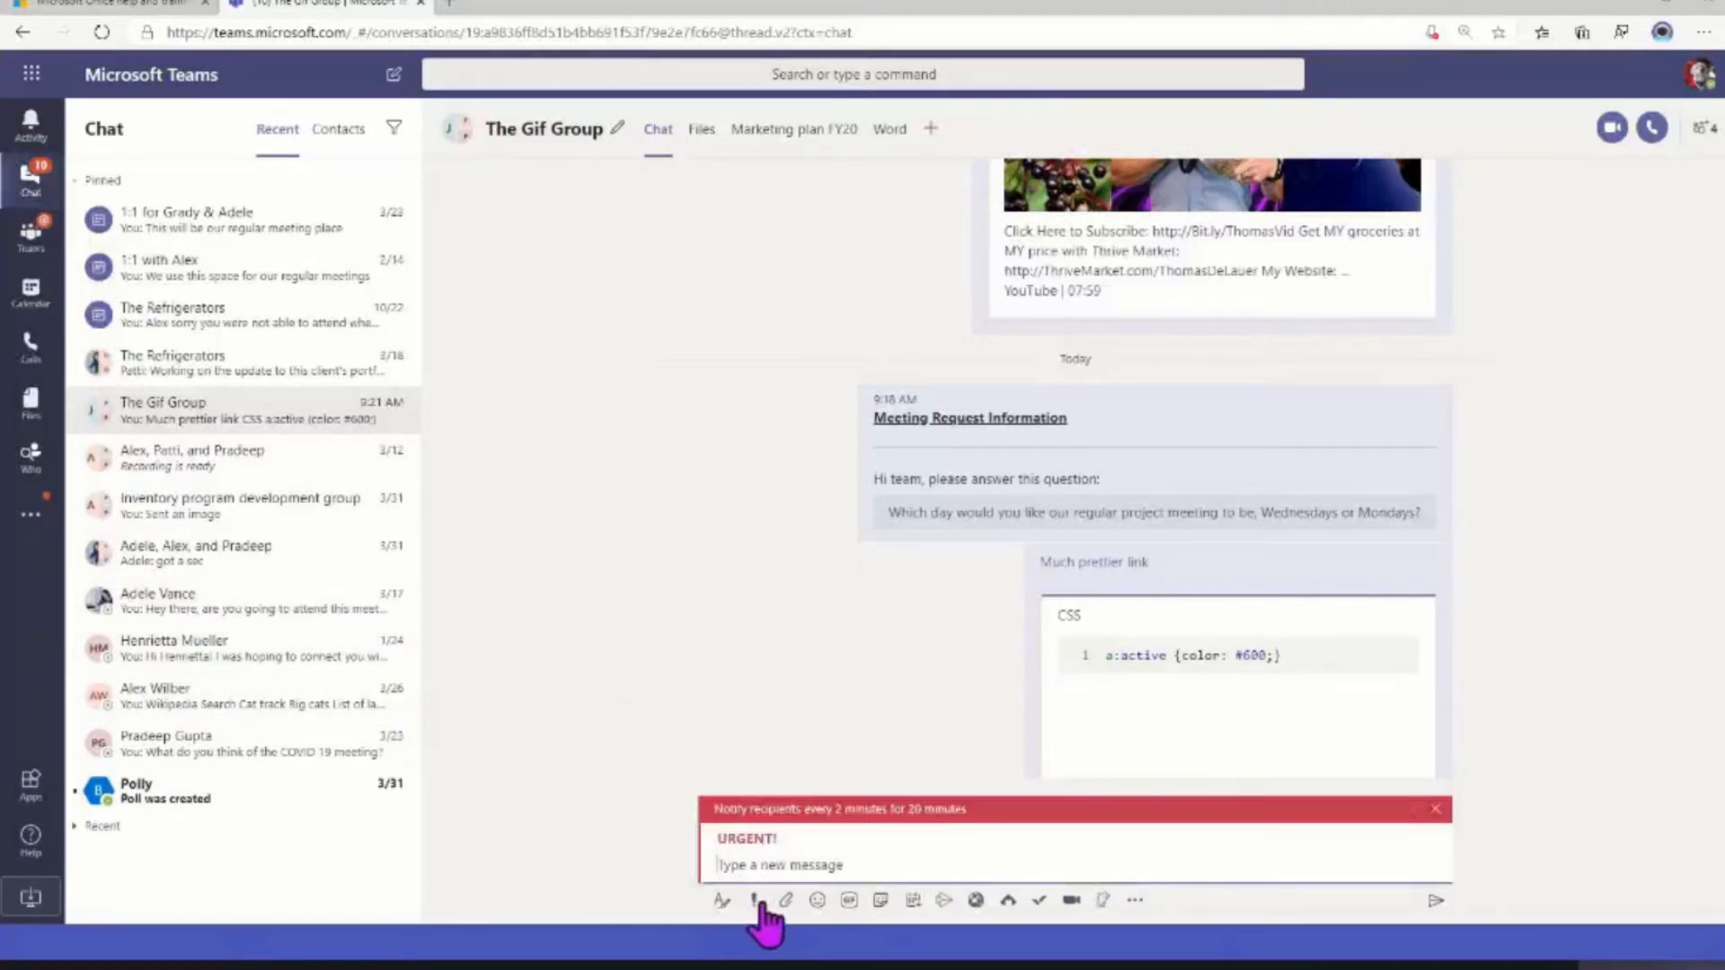
Set the new message's delivery option to Important and send "Client review tomorrow!" to The Gif Group
{"action": "left_click", "coordinate": [754, 902]}
{"action": "left_click", "coordinate": [755, 808]}
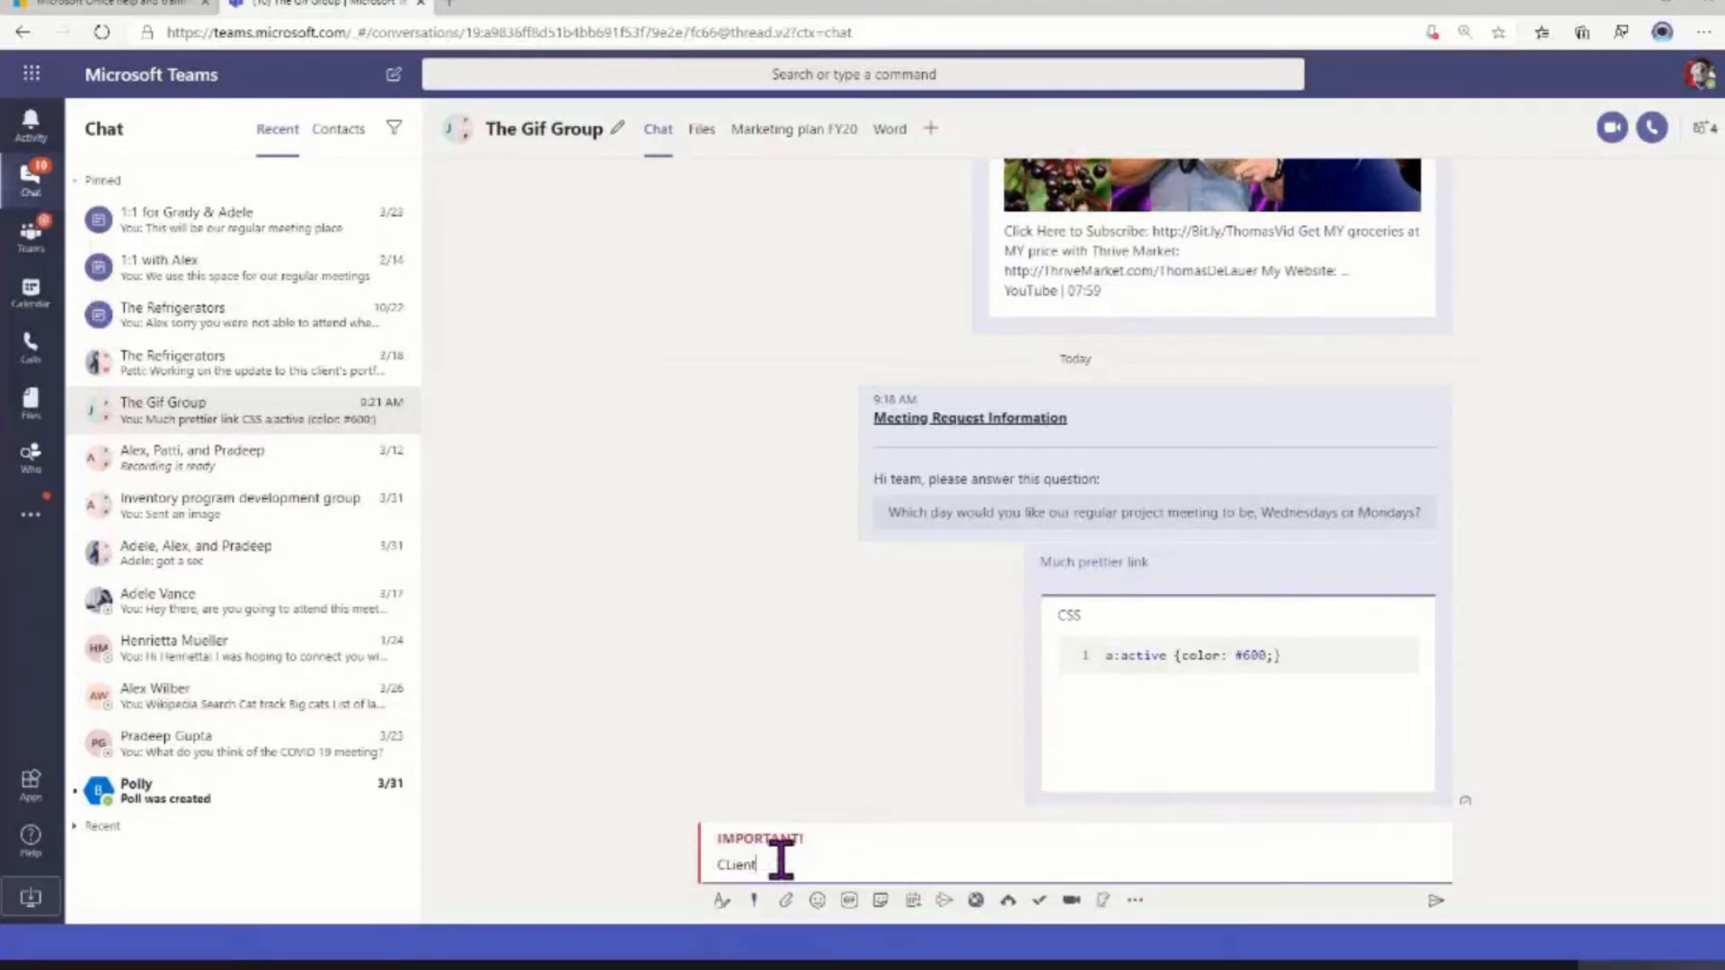
{"action": "key", "text": "ctrl+a"}
{"action": "type", "text": "c"}
{"action": "key", "text": "Return"}
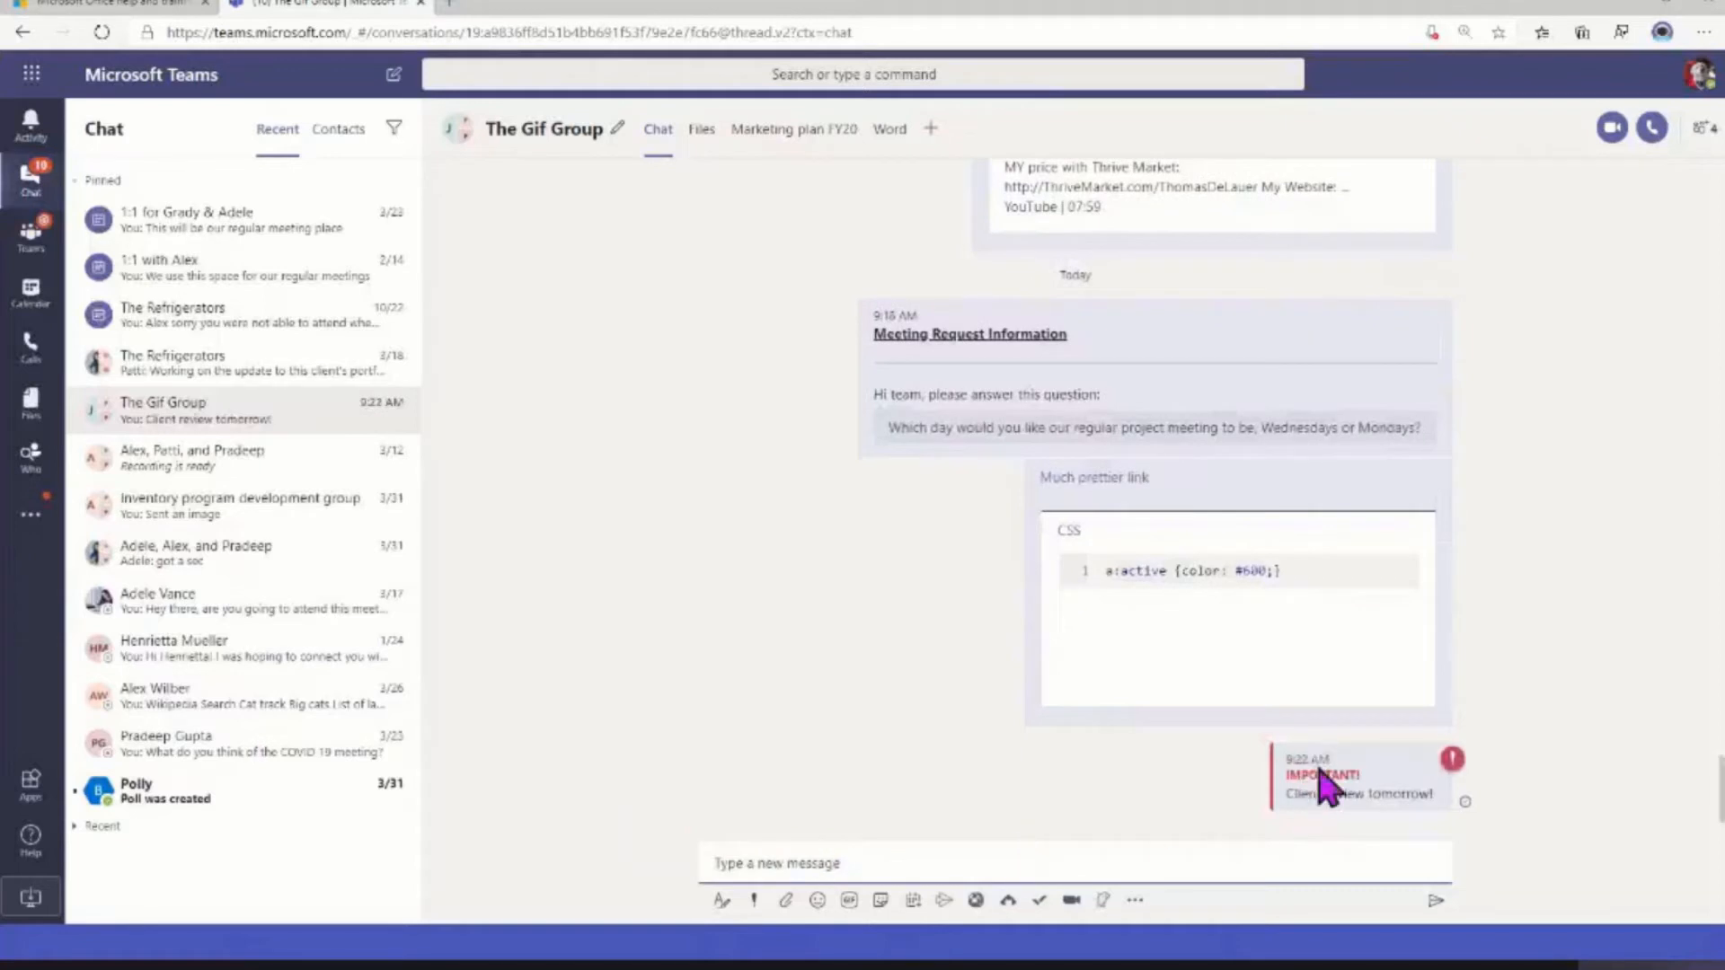
Edit the sent "Client review tomorrow!" message to remove its important flag, and save the edit
{"action": "left_click", "coordinate": [1438, 732]}
{"action": "mouse_move", "coordinate": [1443, 733]}
{"action": "left_click", "coordinate": [1406, 531]}
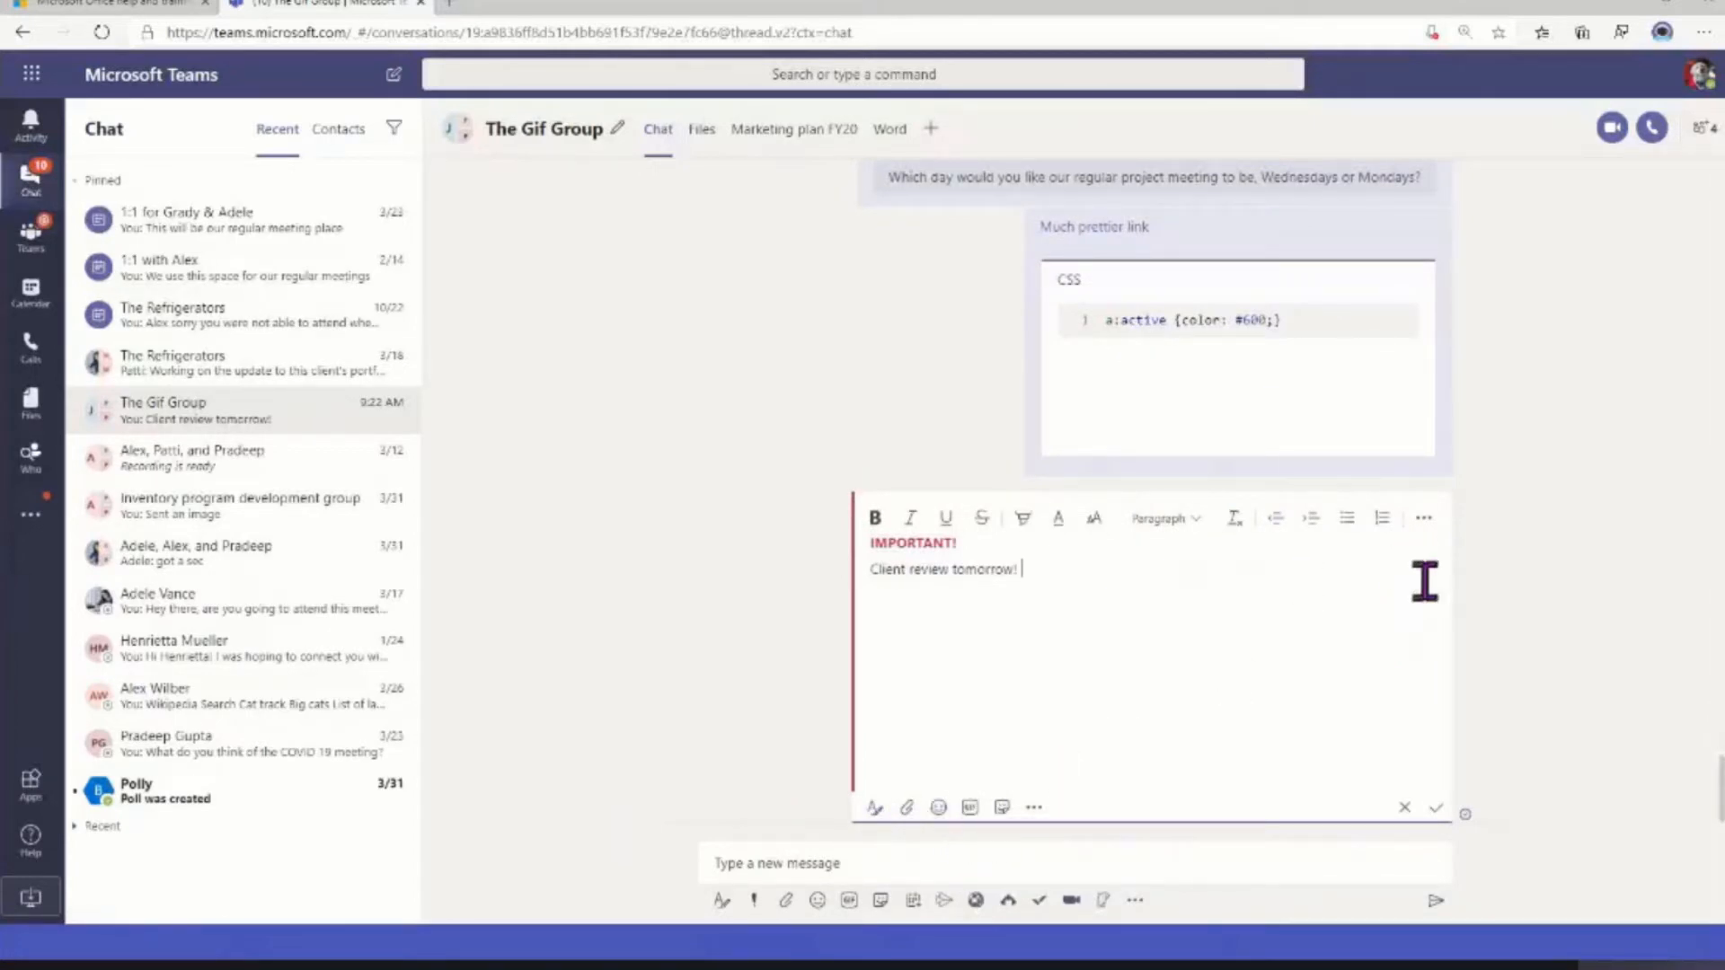
{"action": "left_click", "coordinate": [1424, 521]}
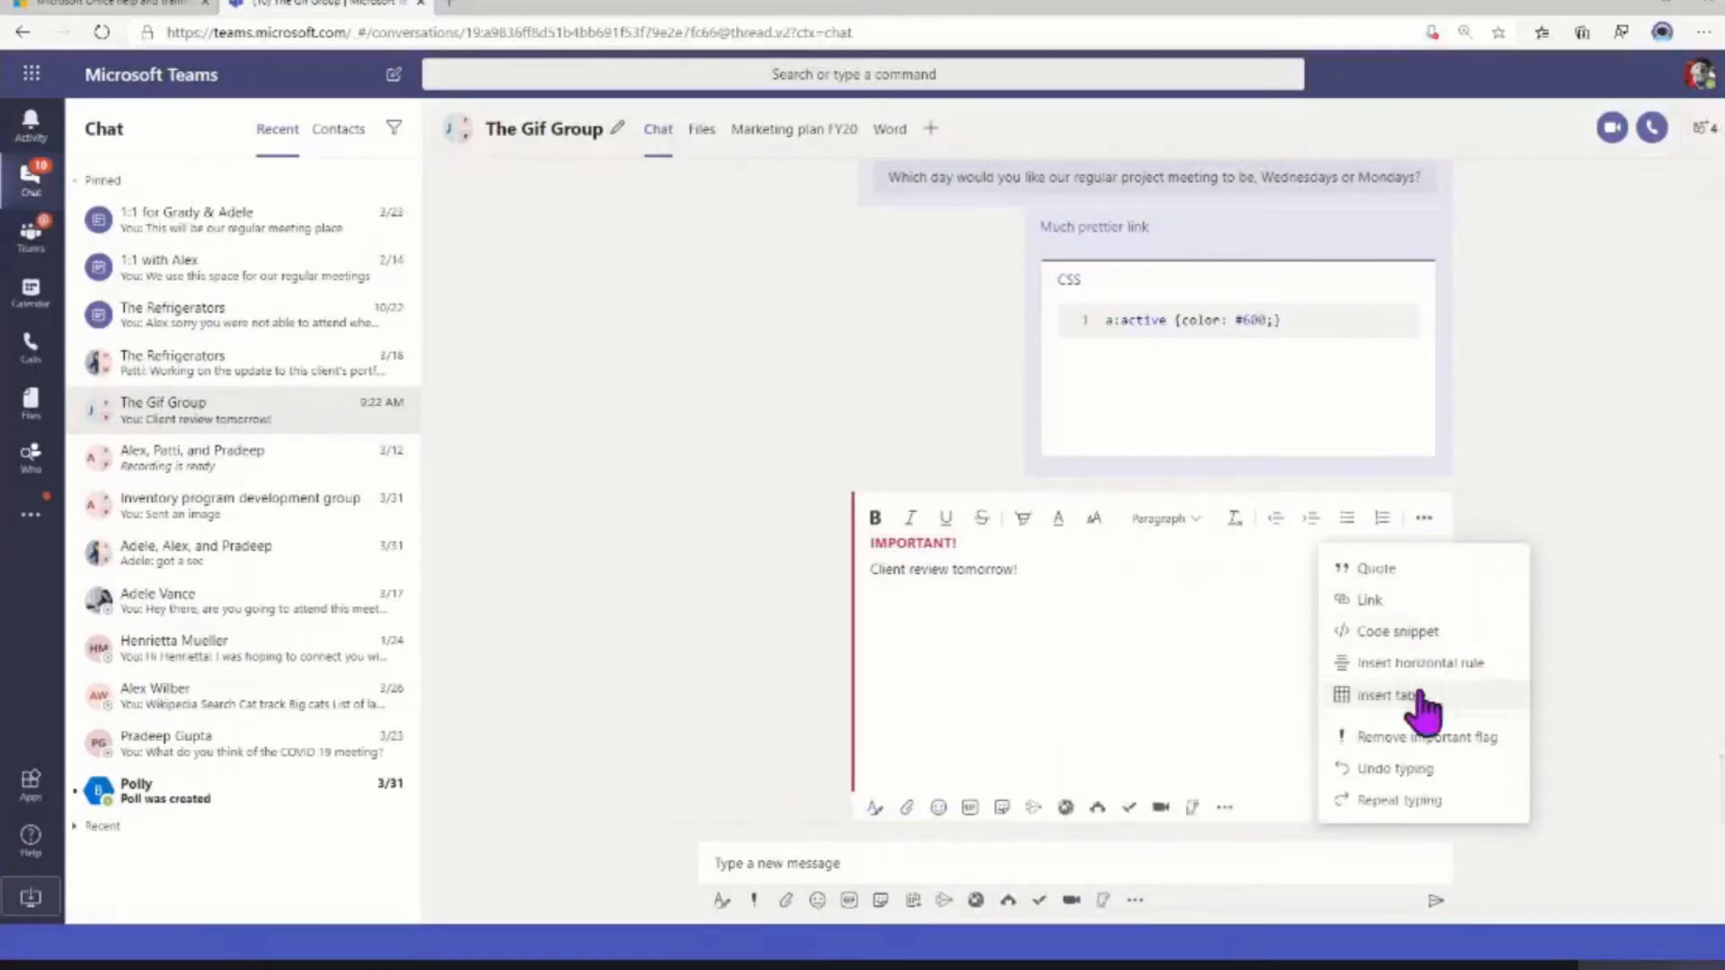
{"action": "left_click", "coordinate": [1352, 746]}
{"action": "left_click", "coordinate": [1436, 808]}
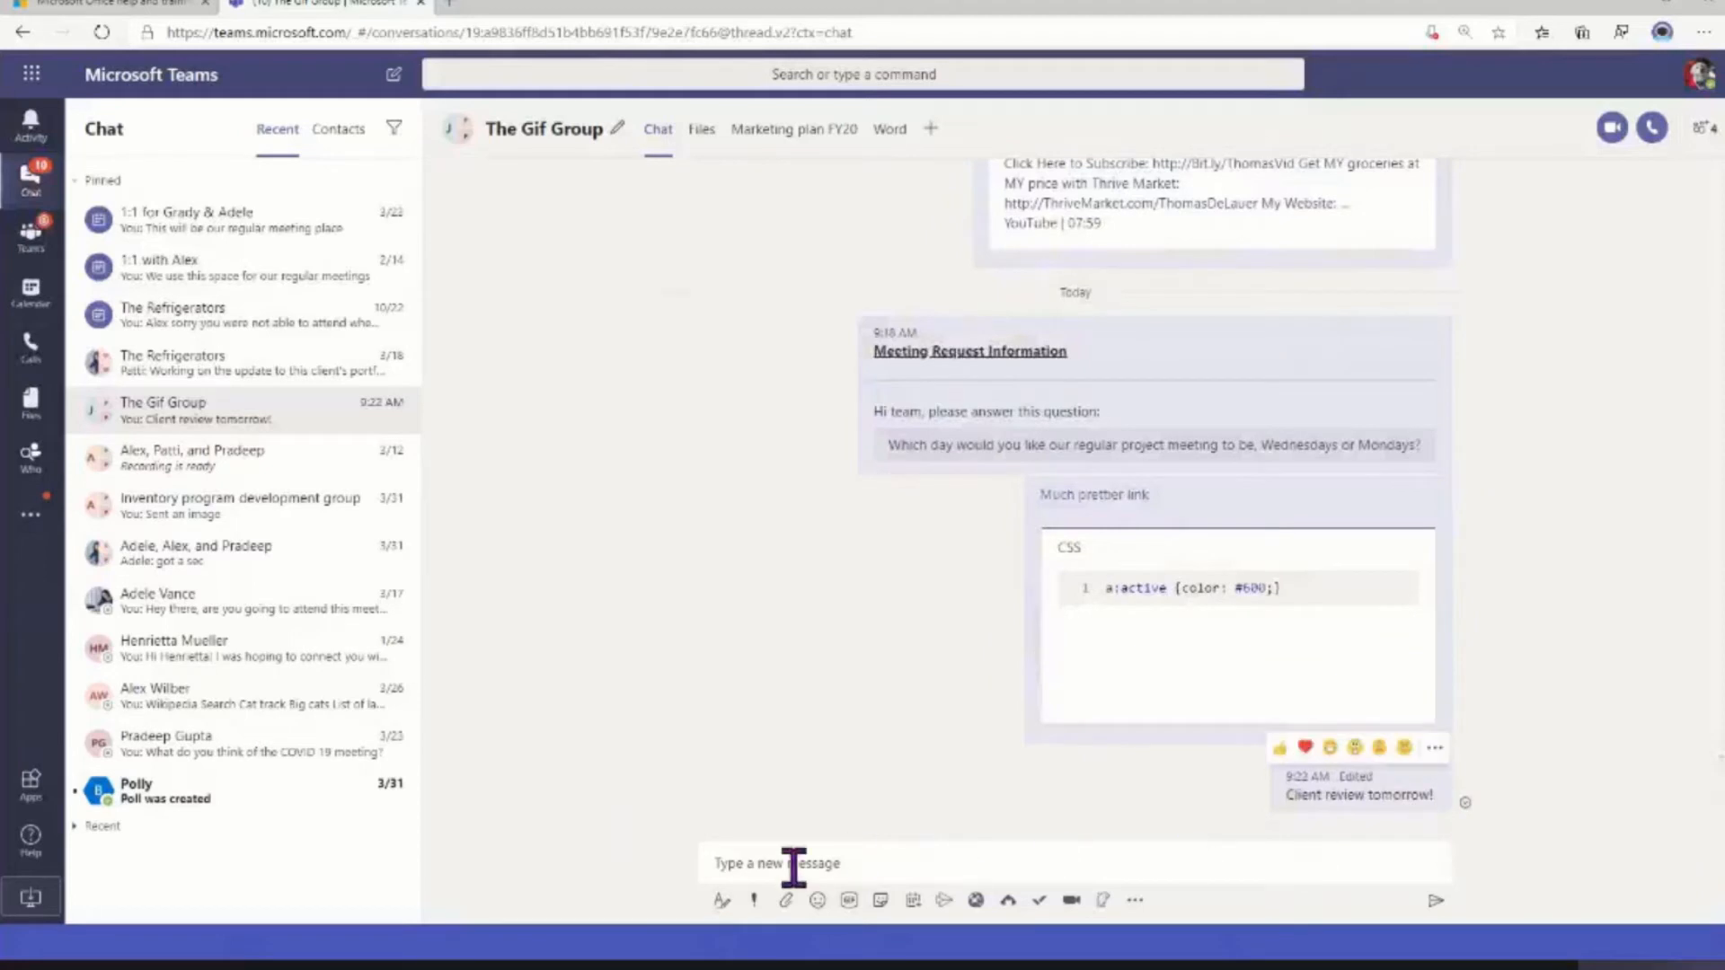
Send "Building on fire" to The Gif Group as an Urgent message
{"action": "left_click", "coordinate": [753, 900]}
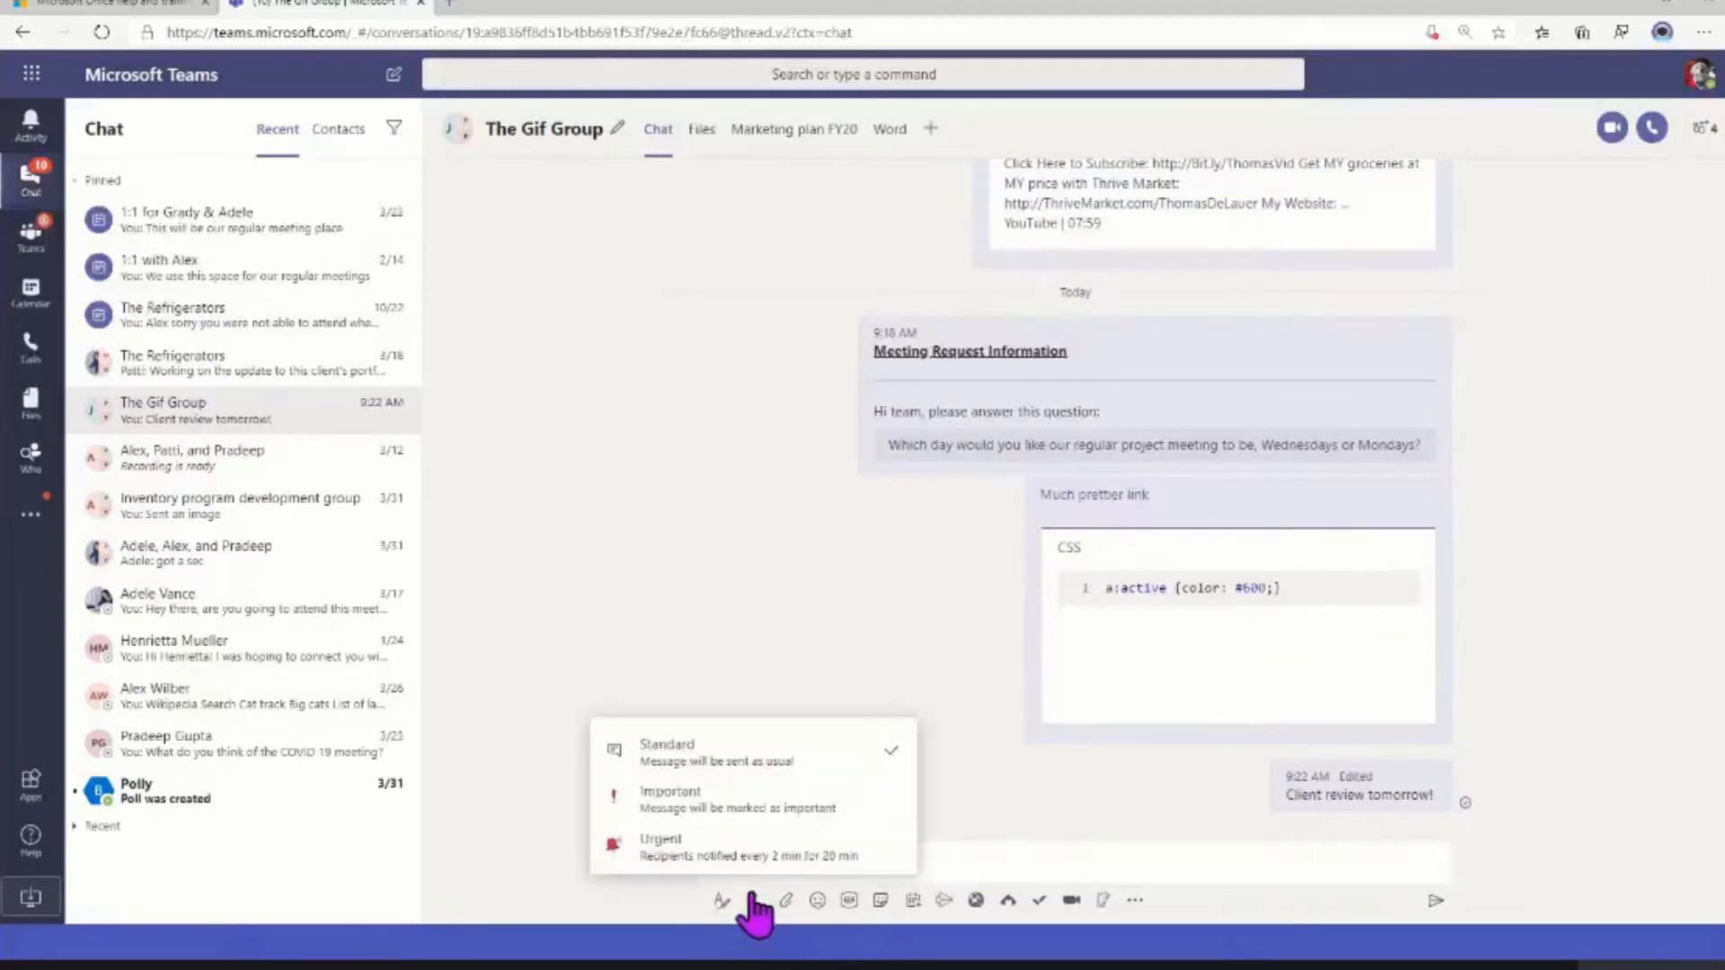
{"action": "left_click", "coordinate": [752, 858]}
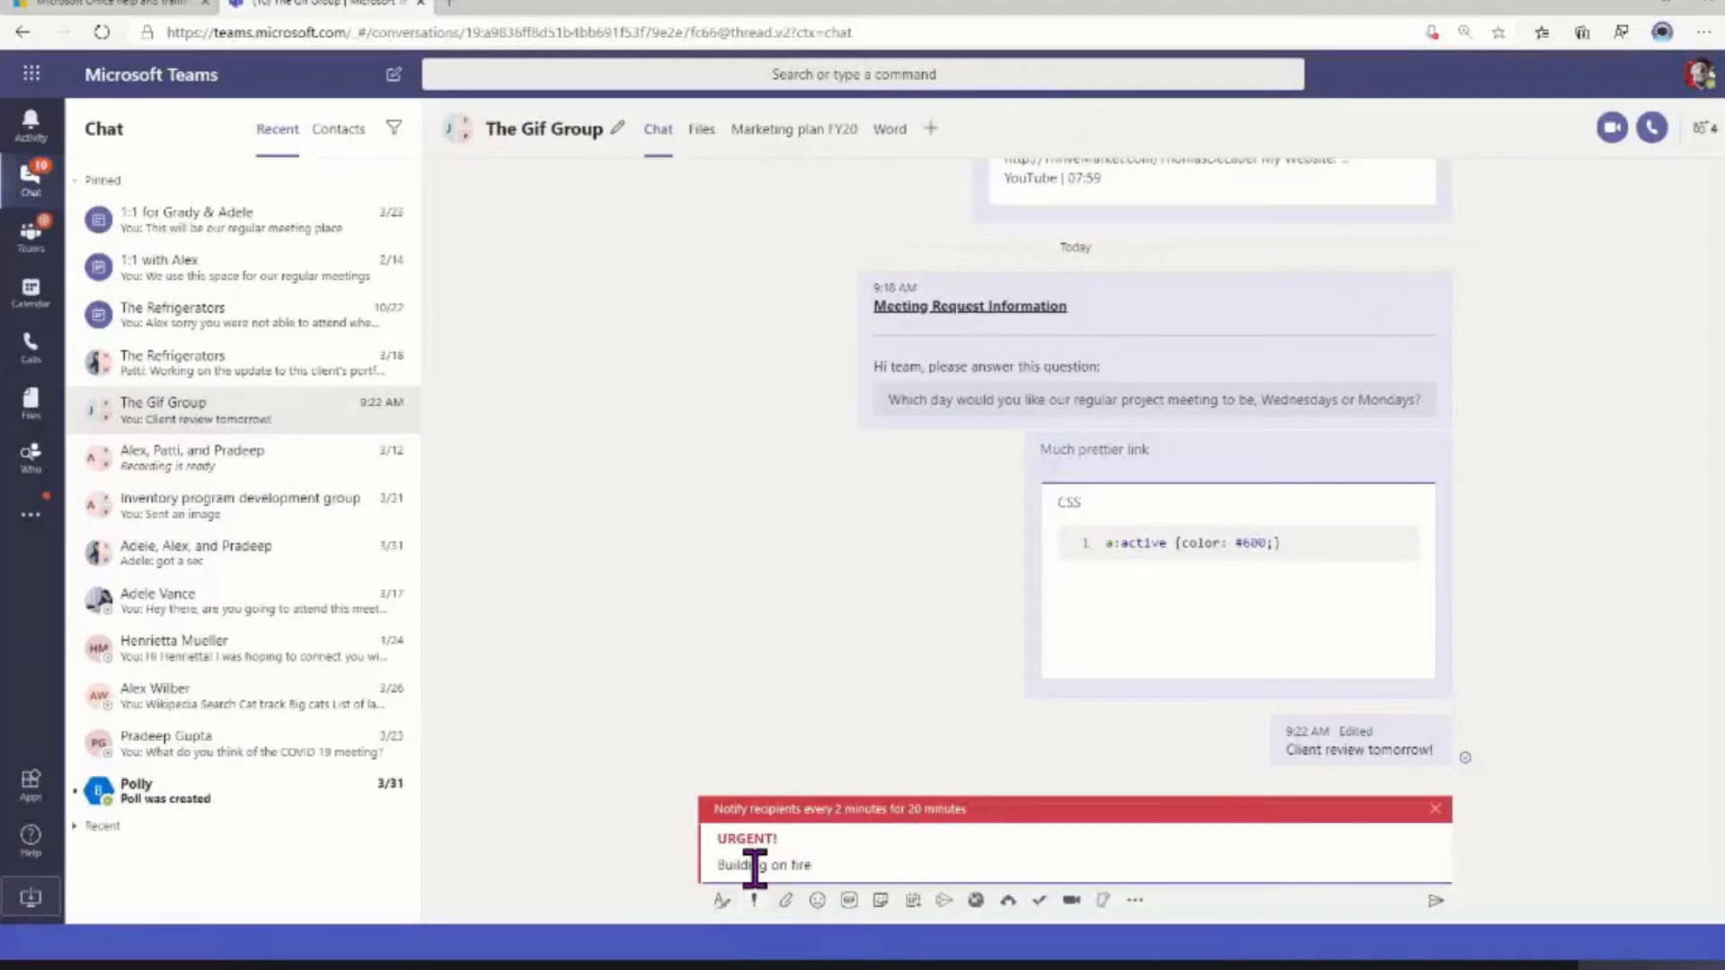
{"action": "key", "text": "Return"}
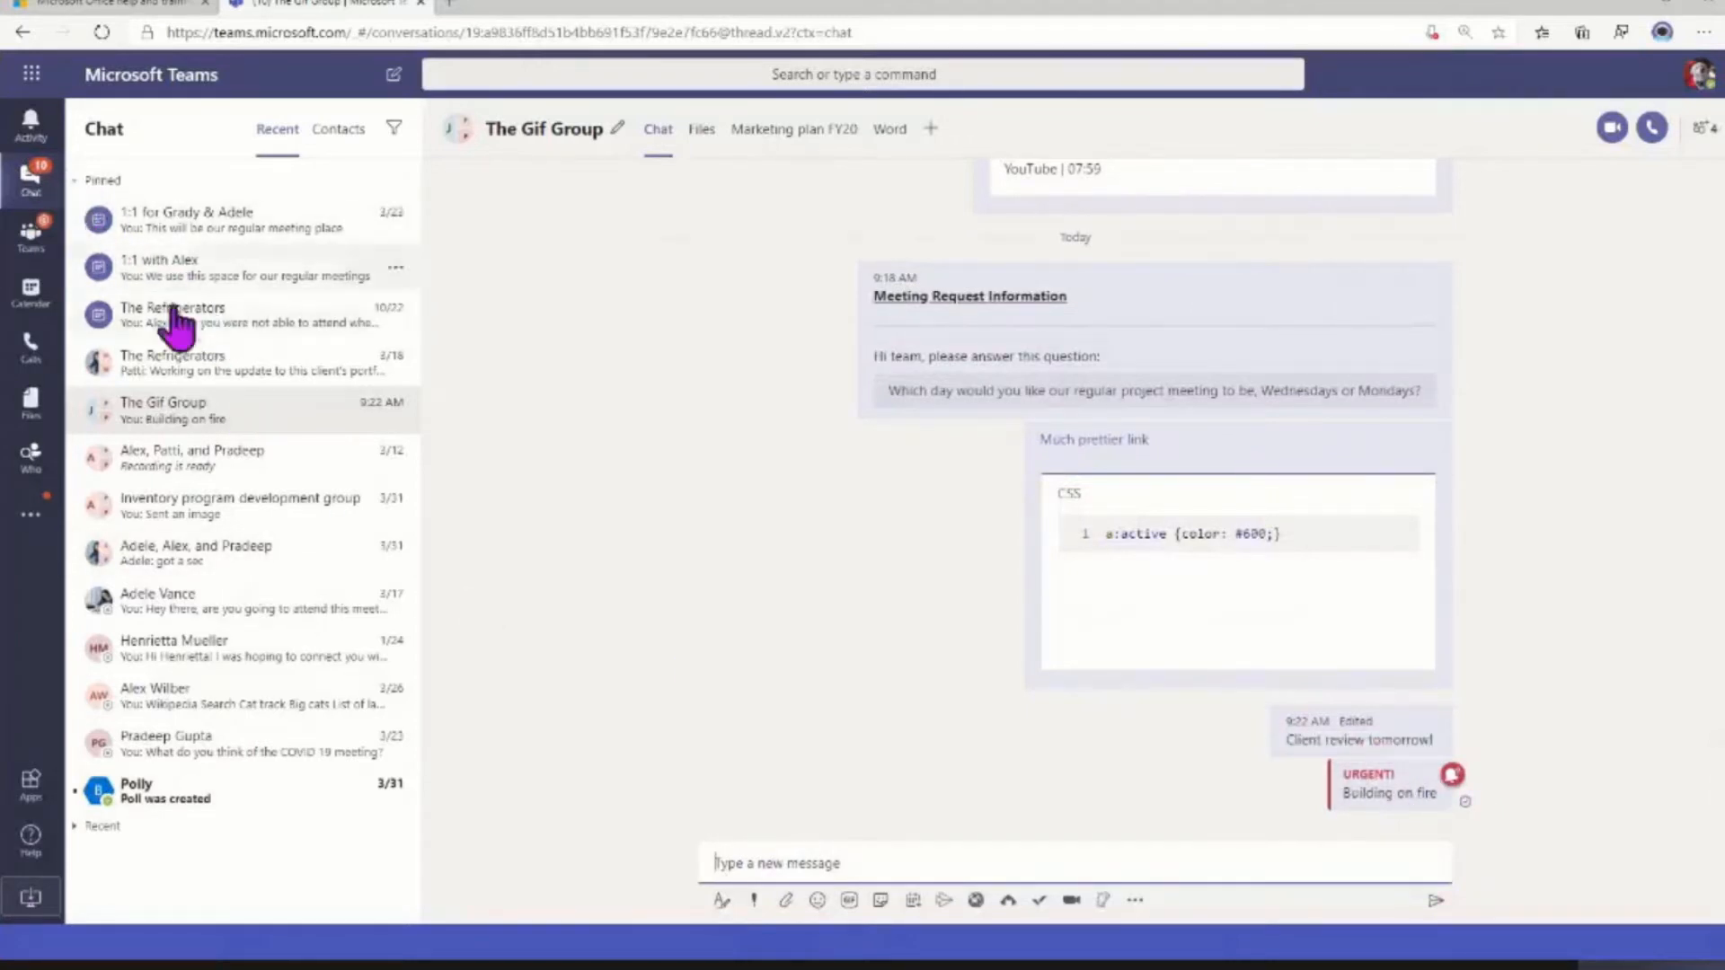
Look at the activity feed, return to The Gif Group chat and review the options available for the urgent message
{"action": "left_click", "coordinate": [34, 125]}
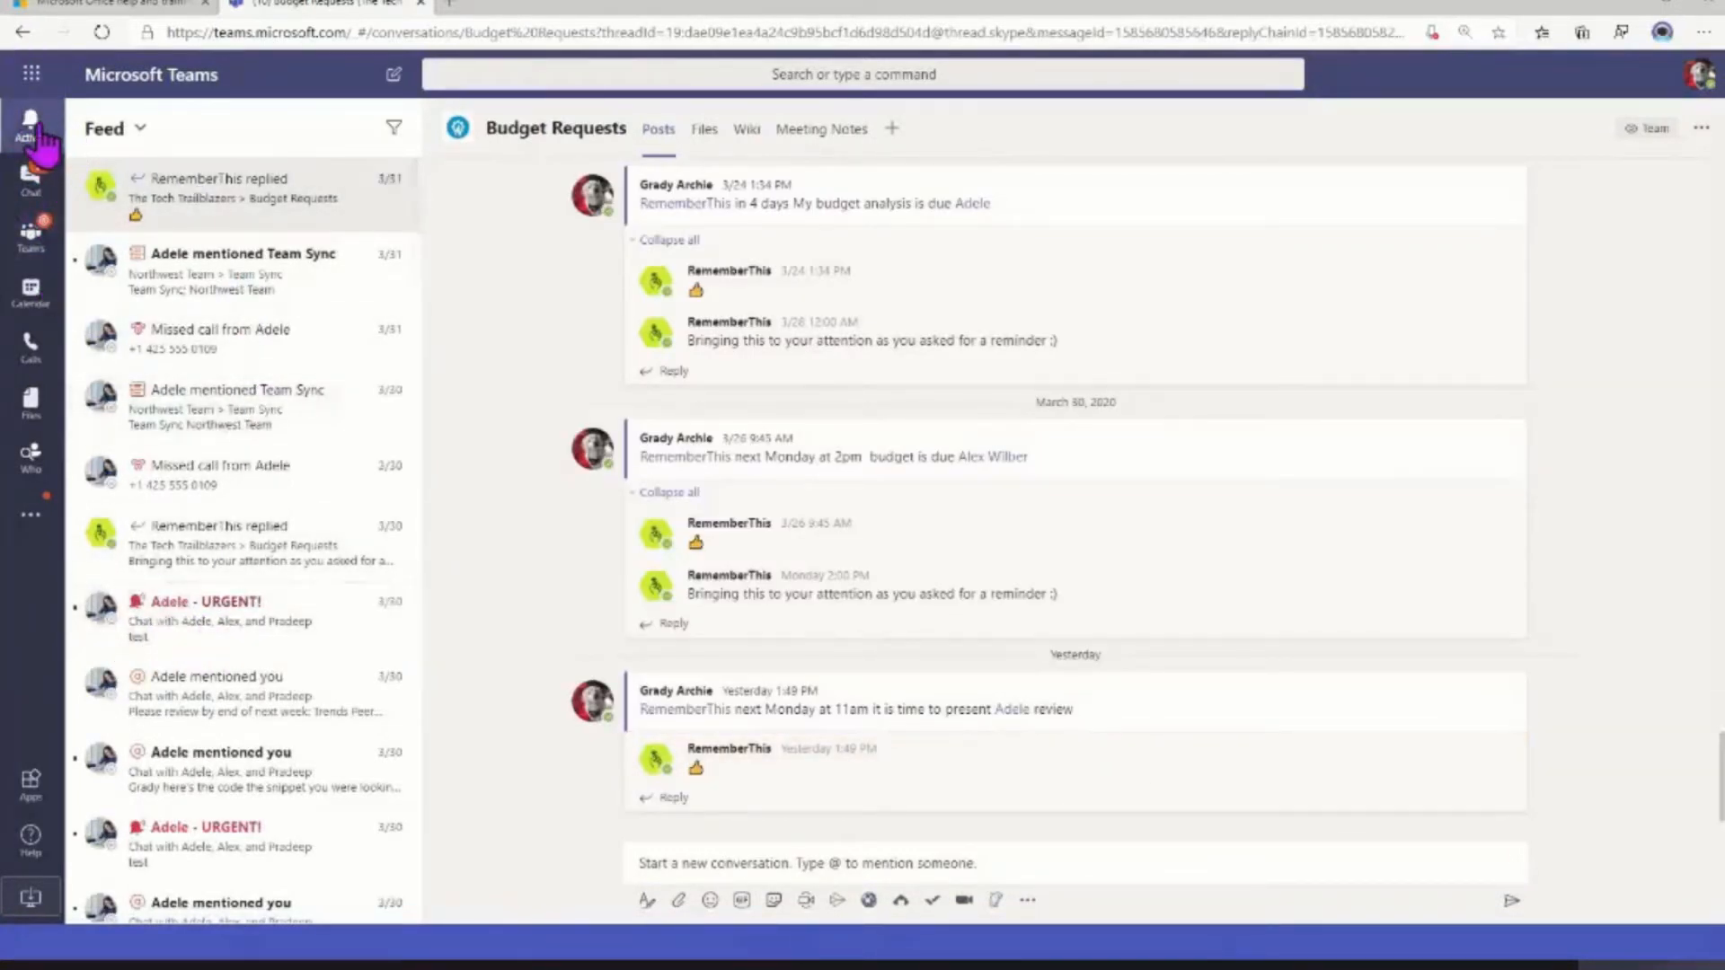
{"action": "left_click", "coordinate": [42, 183]}
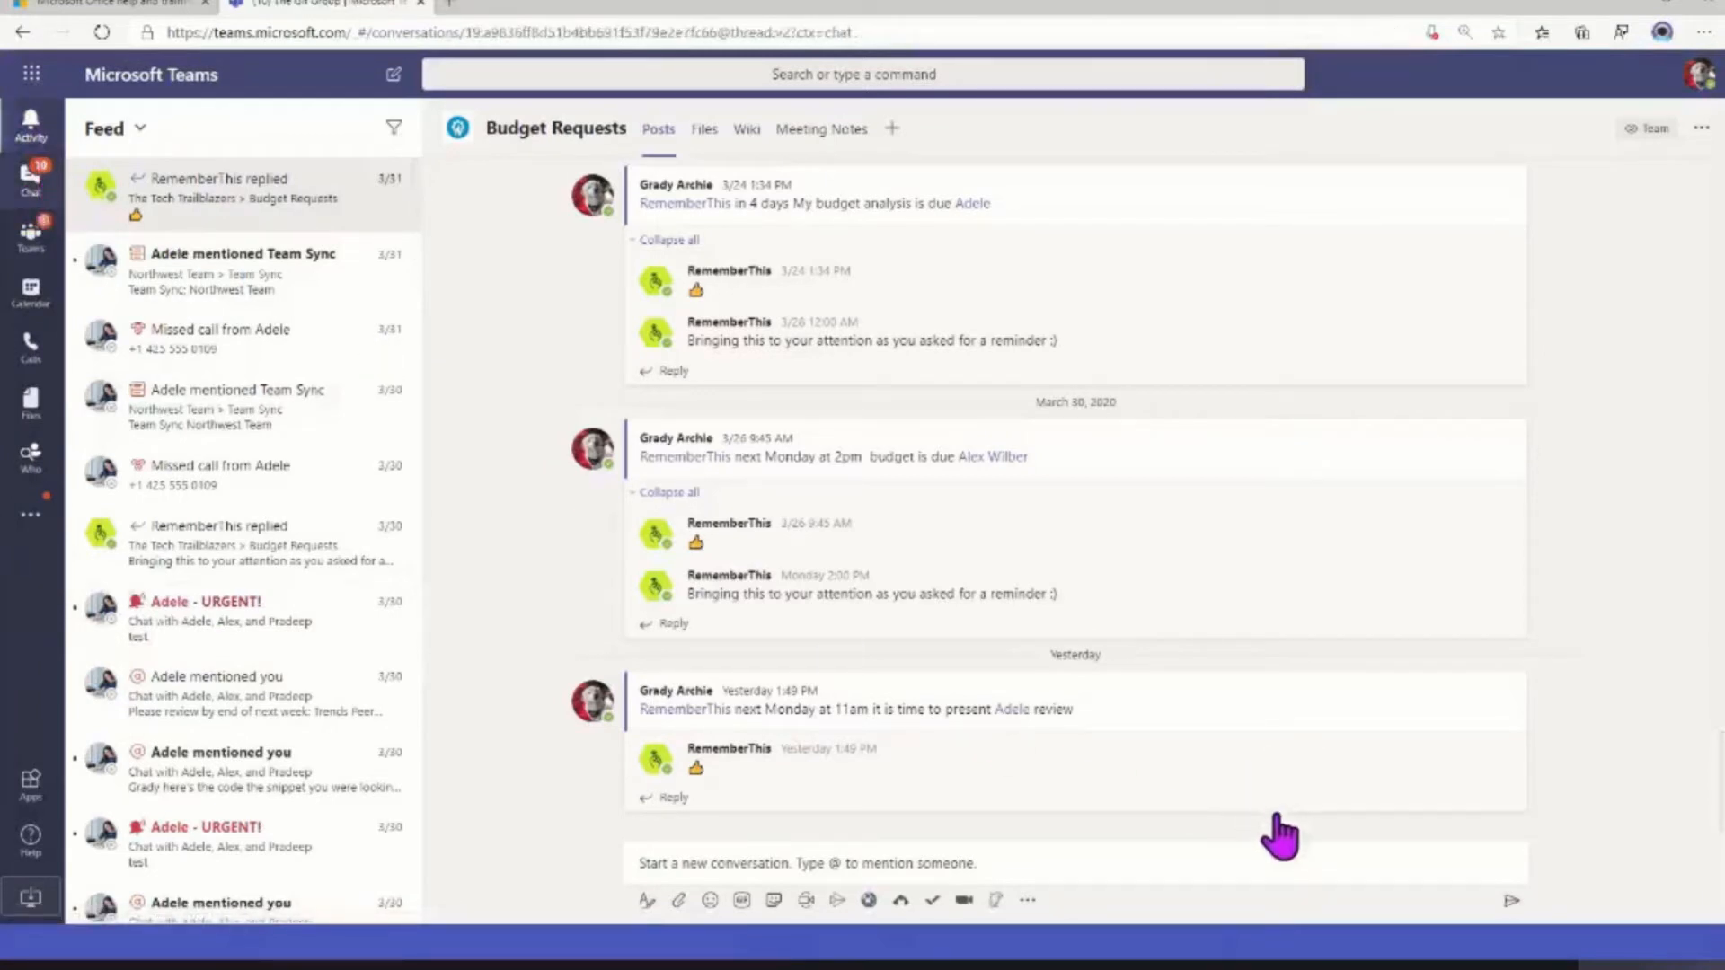
{"action": "mouse_move", "coordinate": [1422, 776]}
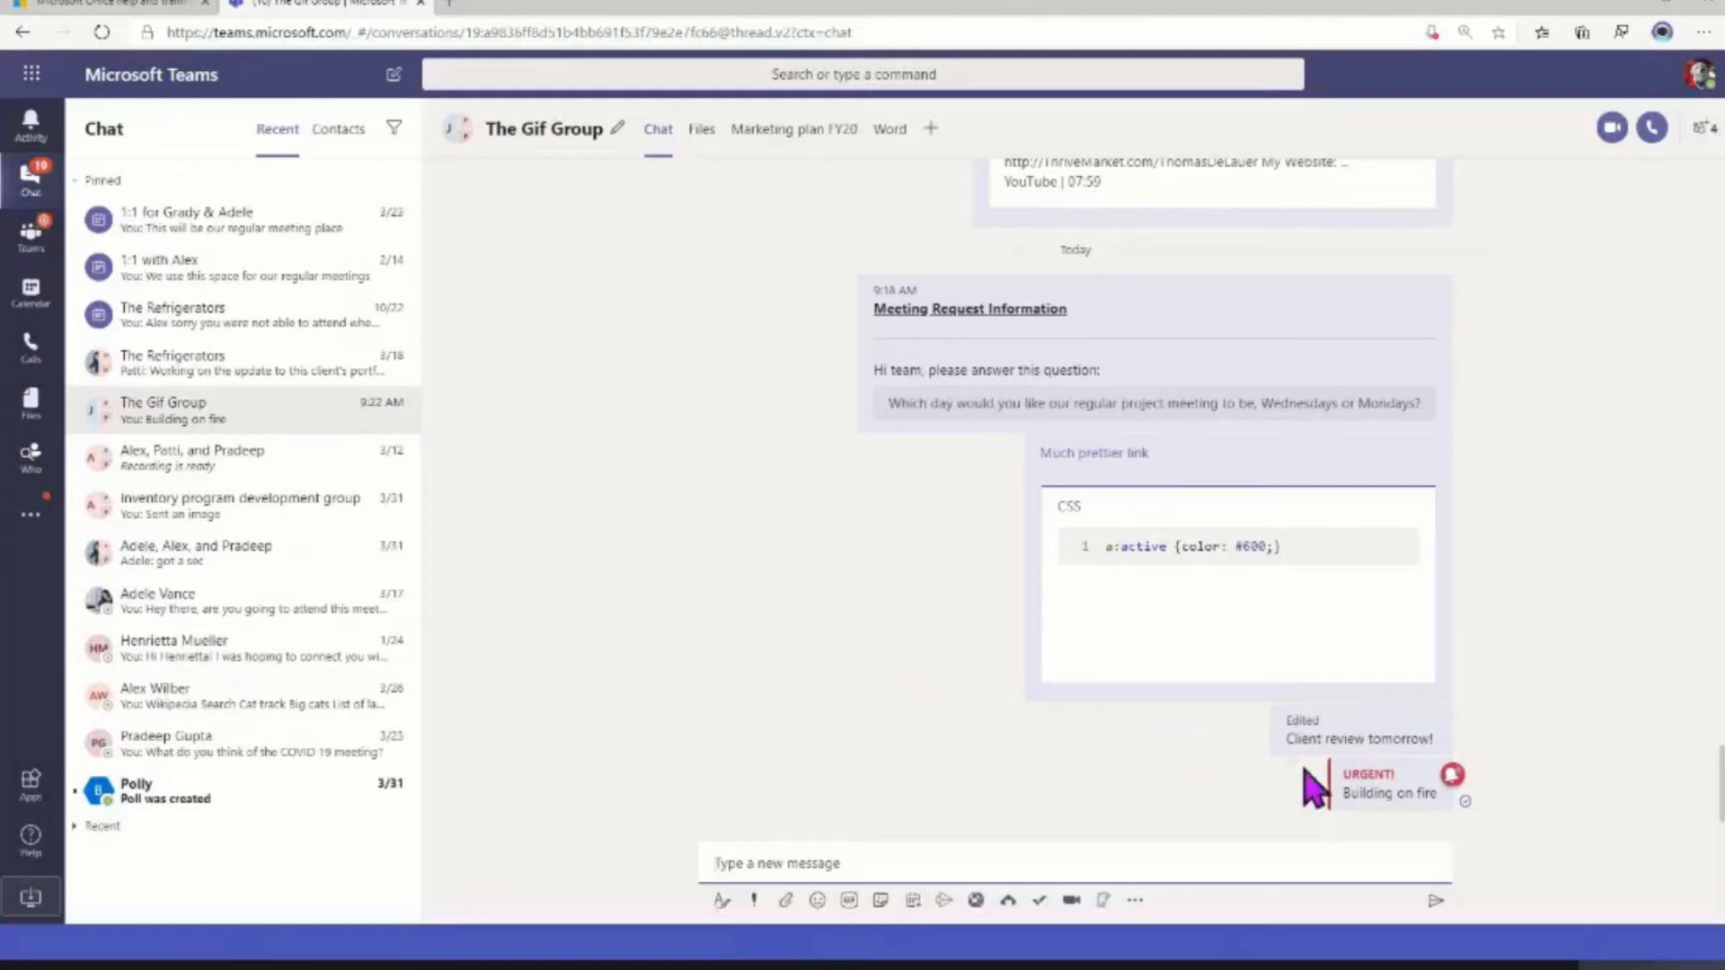
{"action": "left_click", "coordinate": [1435, 749]}
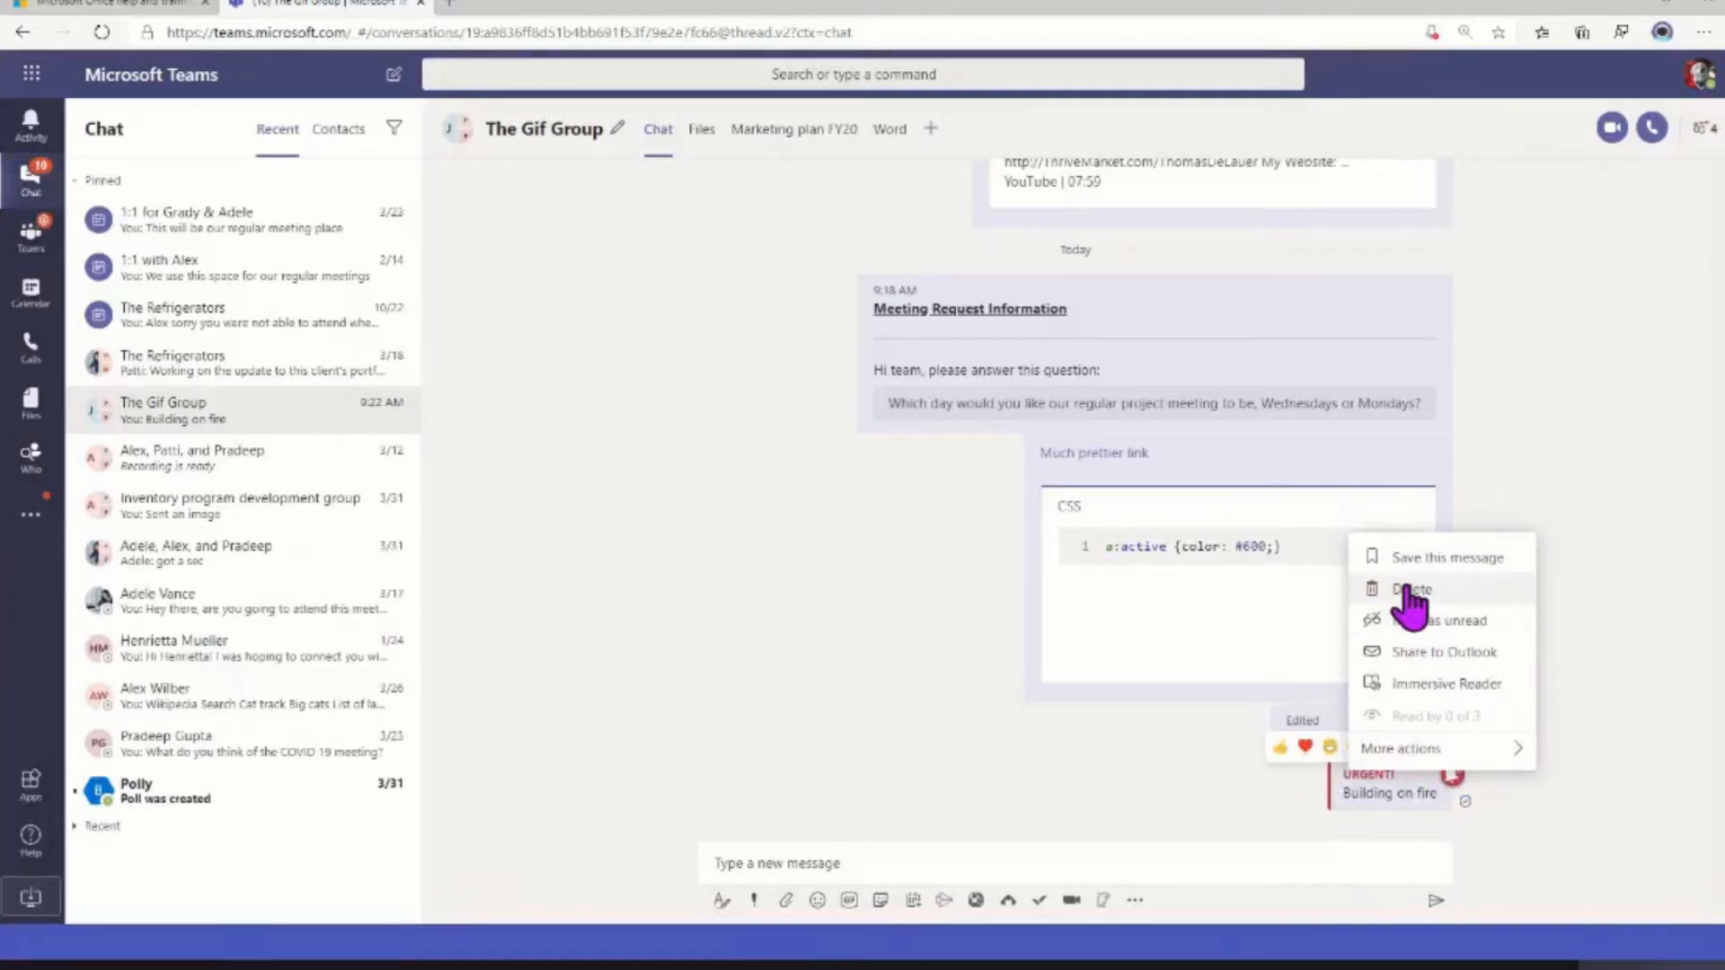
{"action": "left_click", "coordinate": [882, 724]}
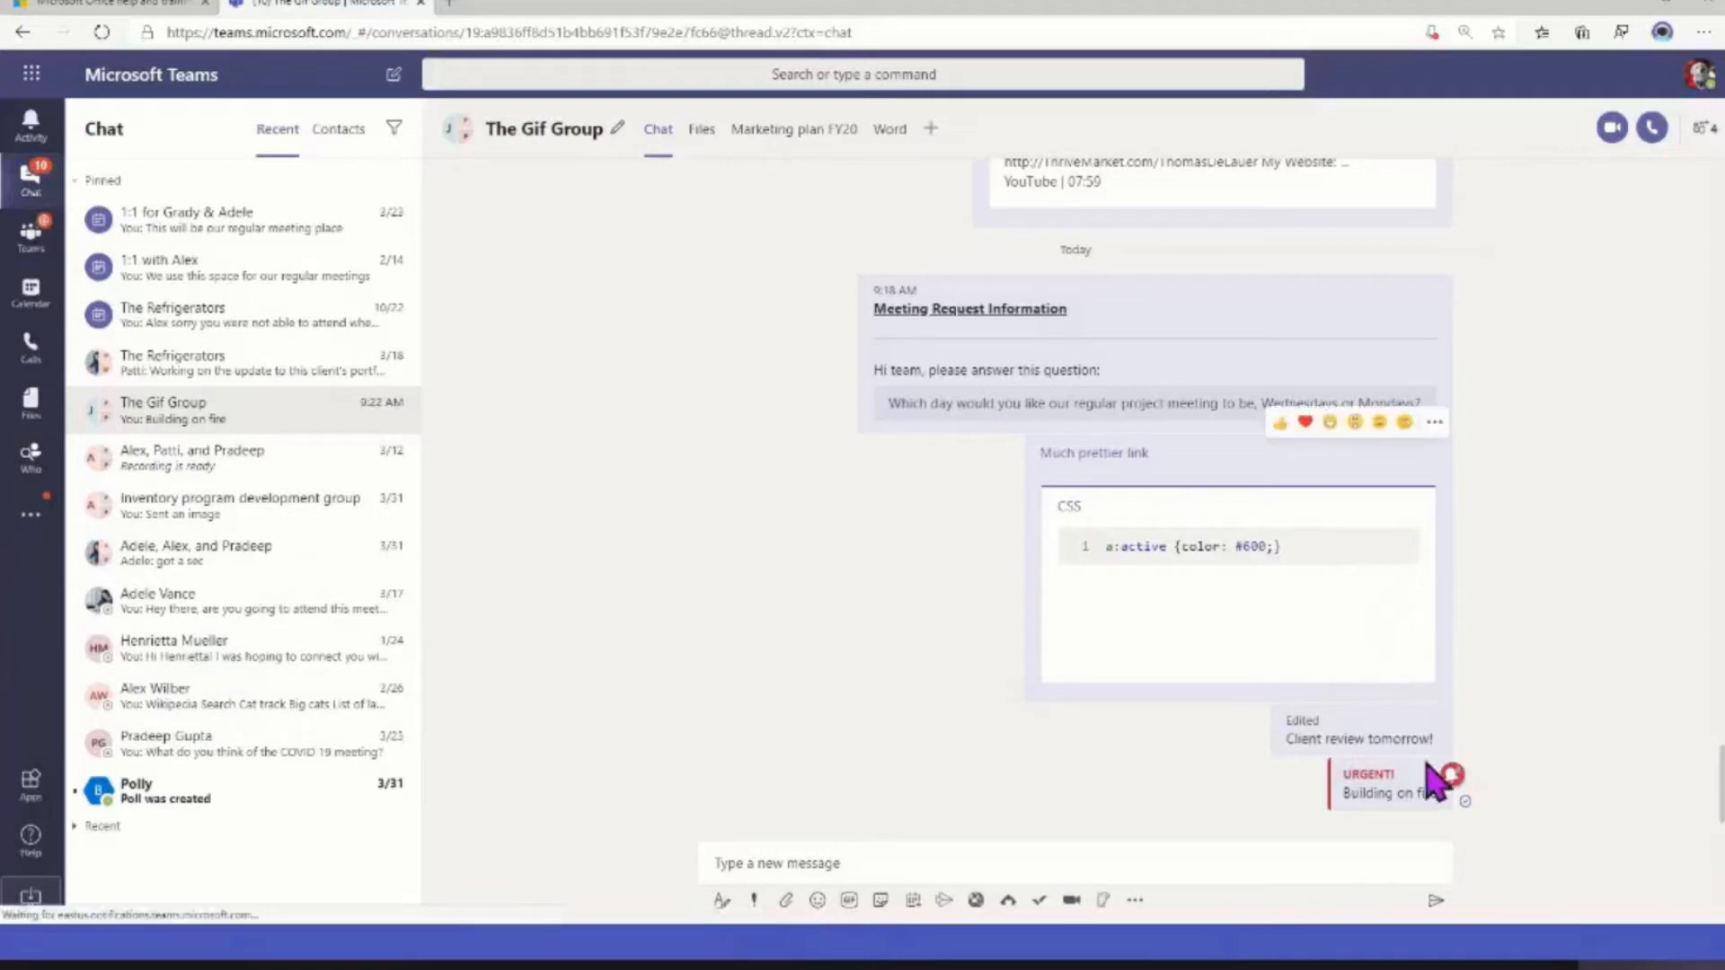
Open the "Client review tomorrow!" message for sharing to Outlook, review the email draft and close it without sending
{"action": "mouse_move", "coordinate": [1449, 738]}
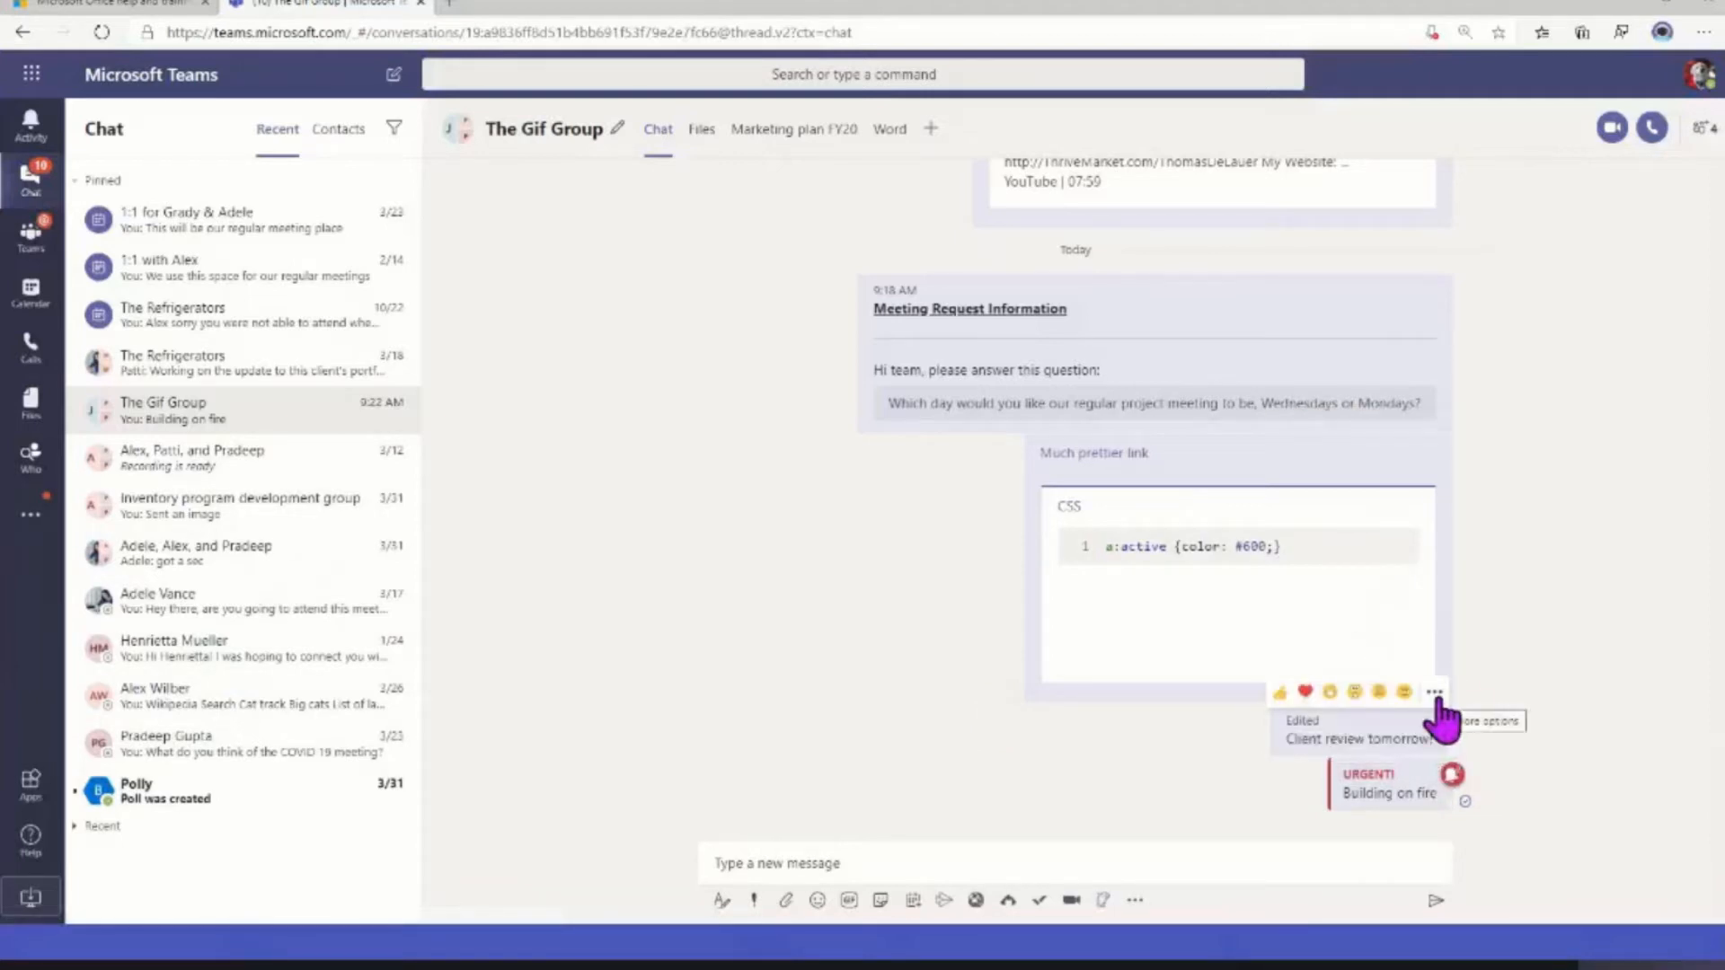
{"action": "left_click", "coordinate": [1440, 700]}
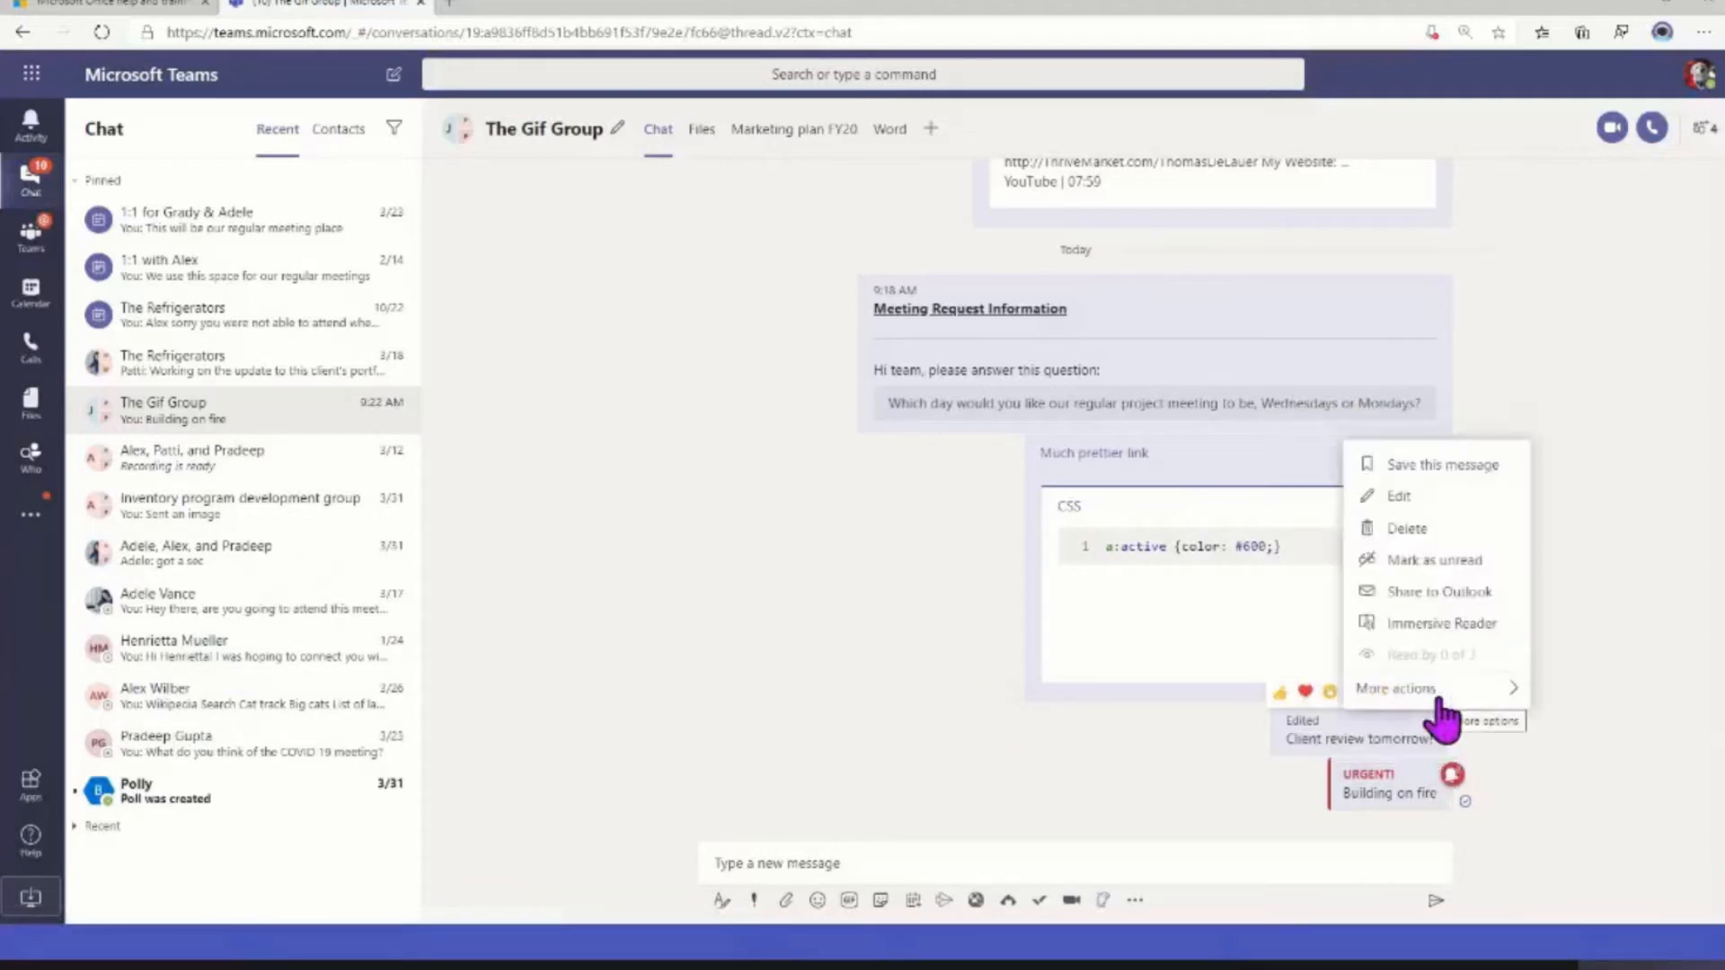
{"action": "left_click", "coordinate": [1410, 592]}
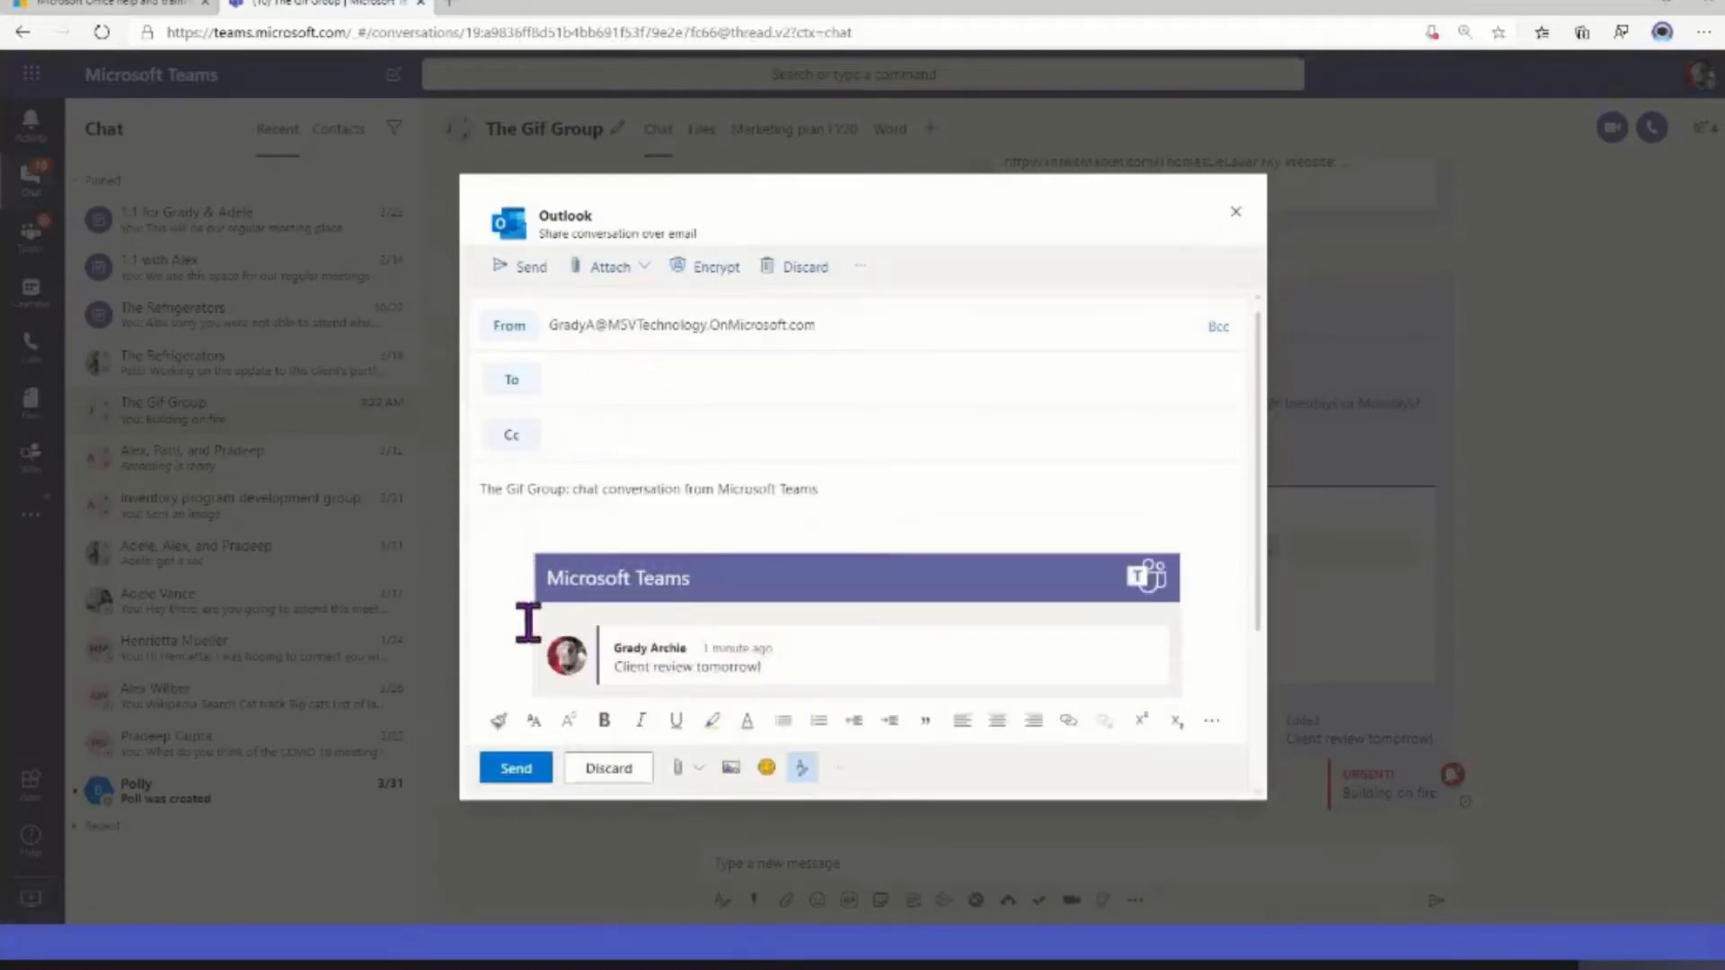
{"action": "scroll", "coordinate": [731, 608], "scroll_direction": "down", "scroll_amount": 3}
{"action": "scroll", "coordinate": [737, 613], "scroll_direction": "up", "scroll_amount": 3}
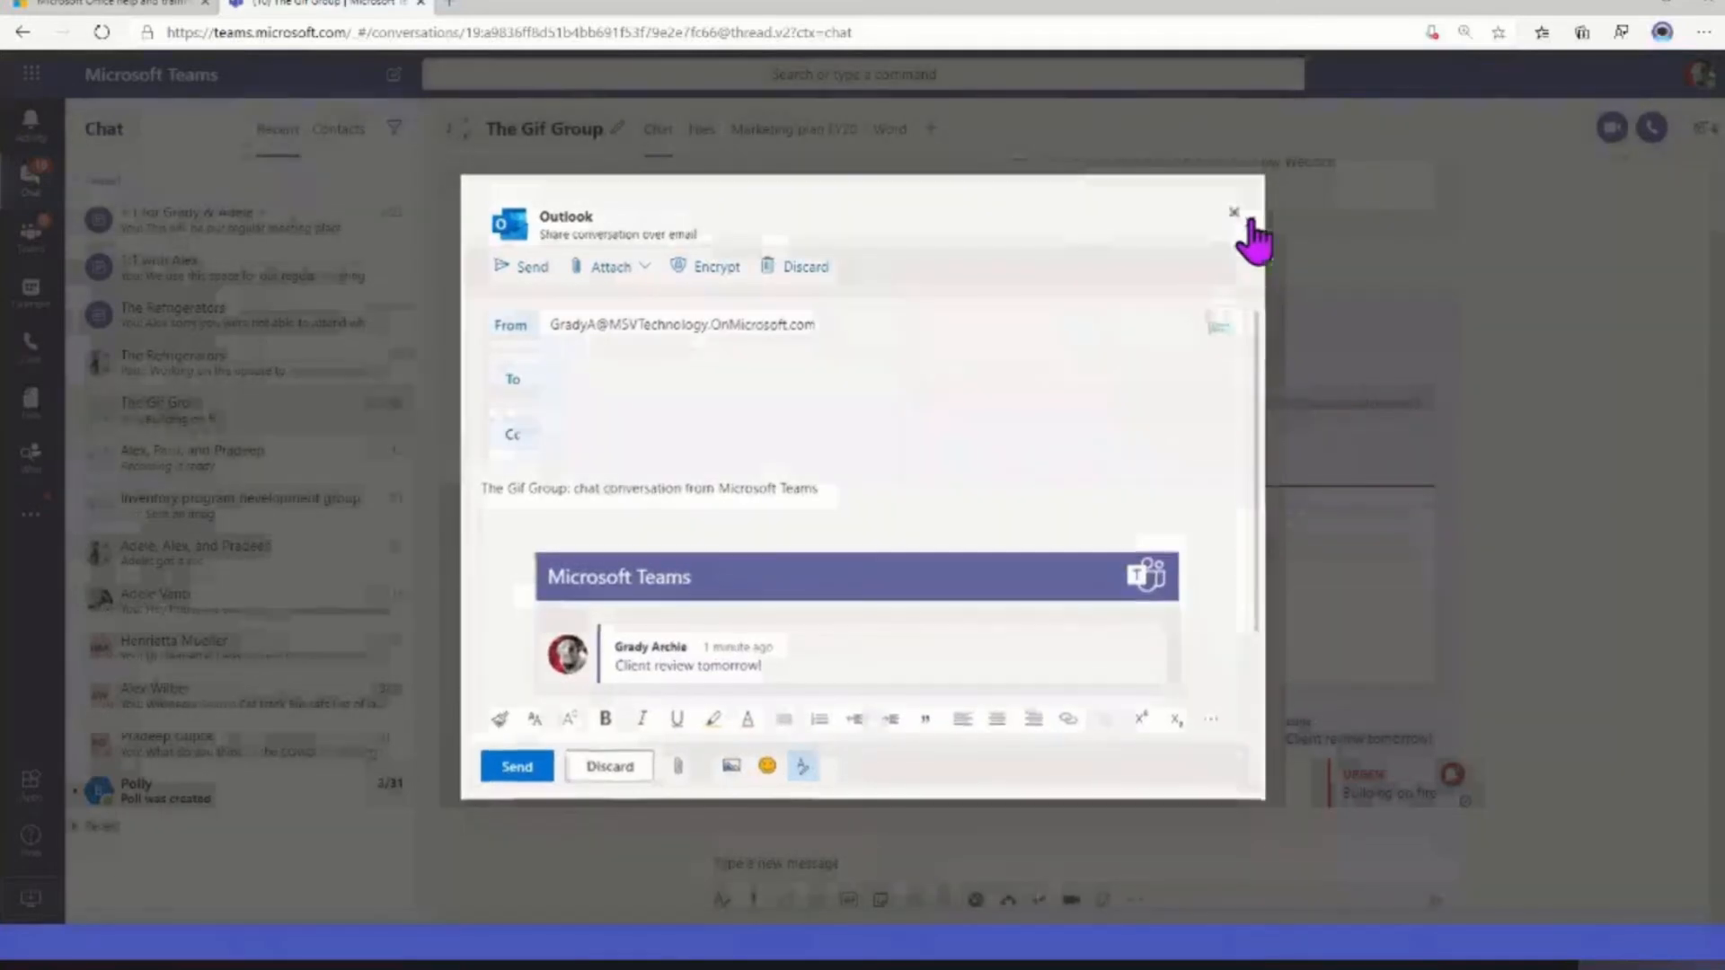
{"action": "left_click", "coordinate": [1242, 226]}
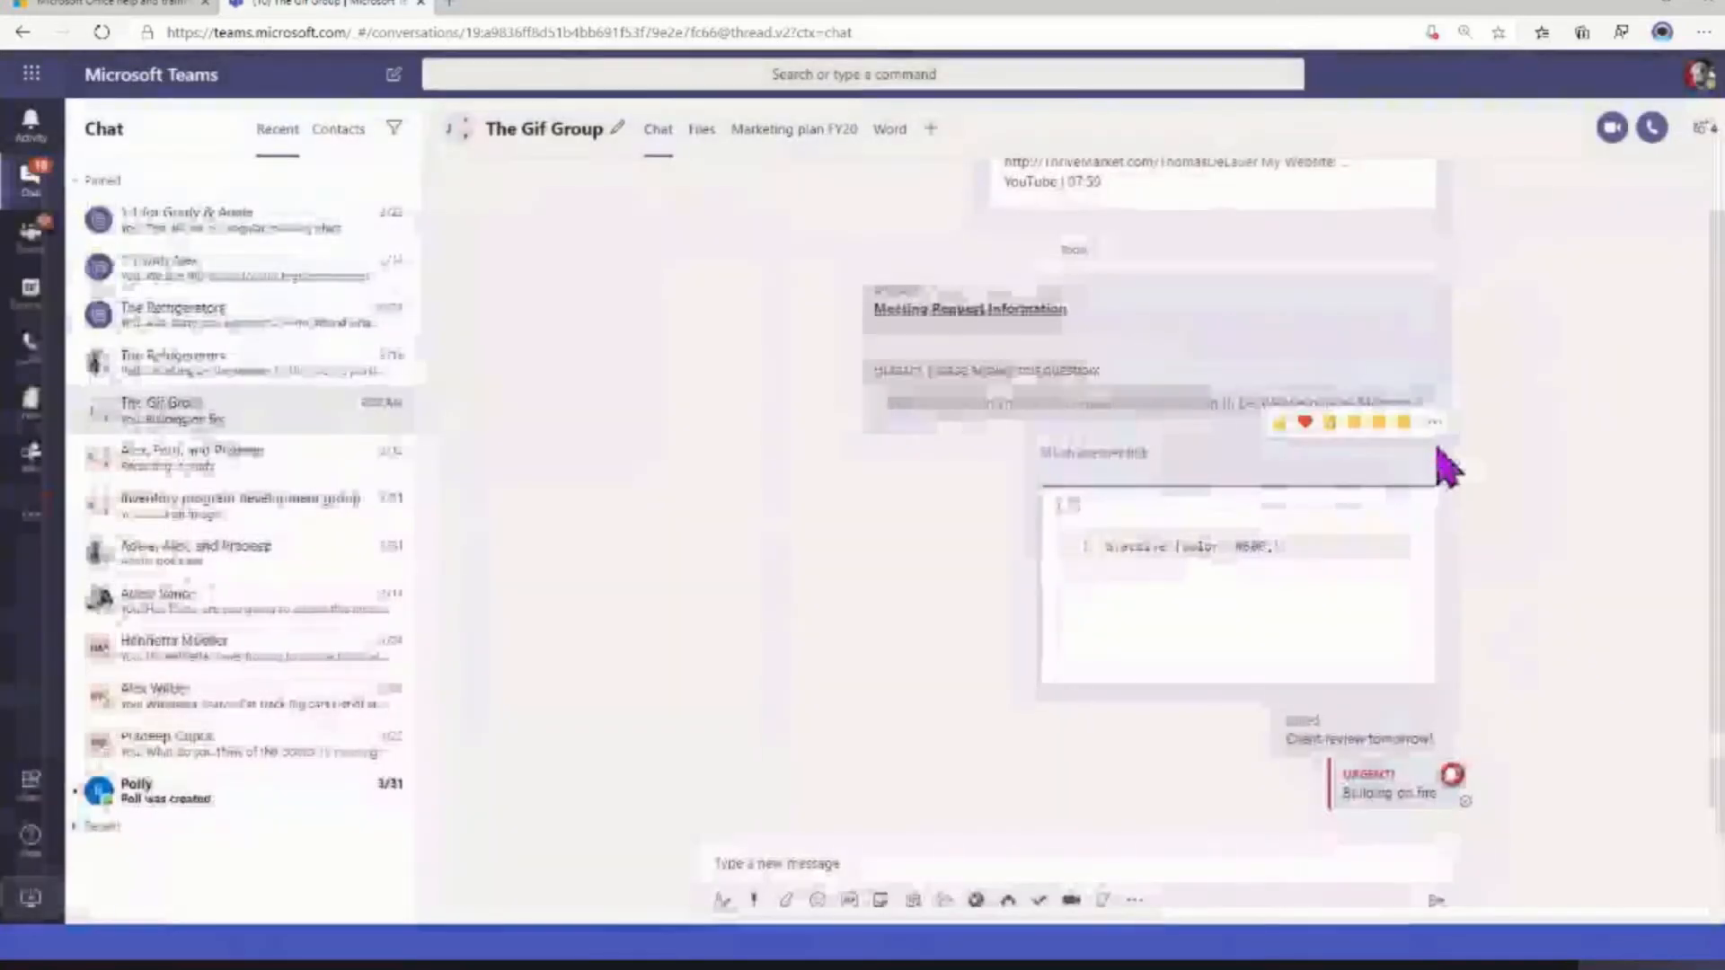
Save the "Much prettier link" message in The Gif Group and the hands GIF message in the Inventory program development group
{"action": "left_click", "coordinate": [1436, 425]}
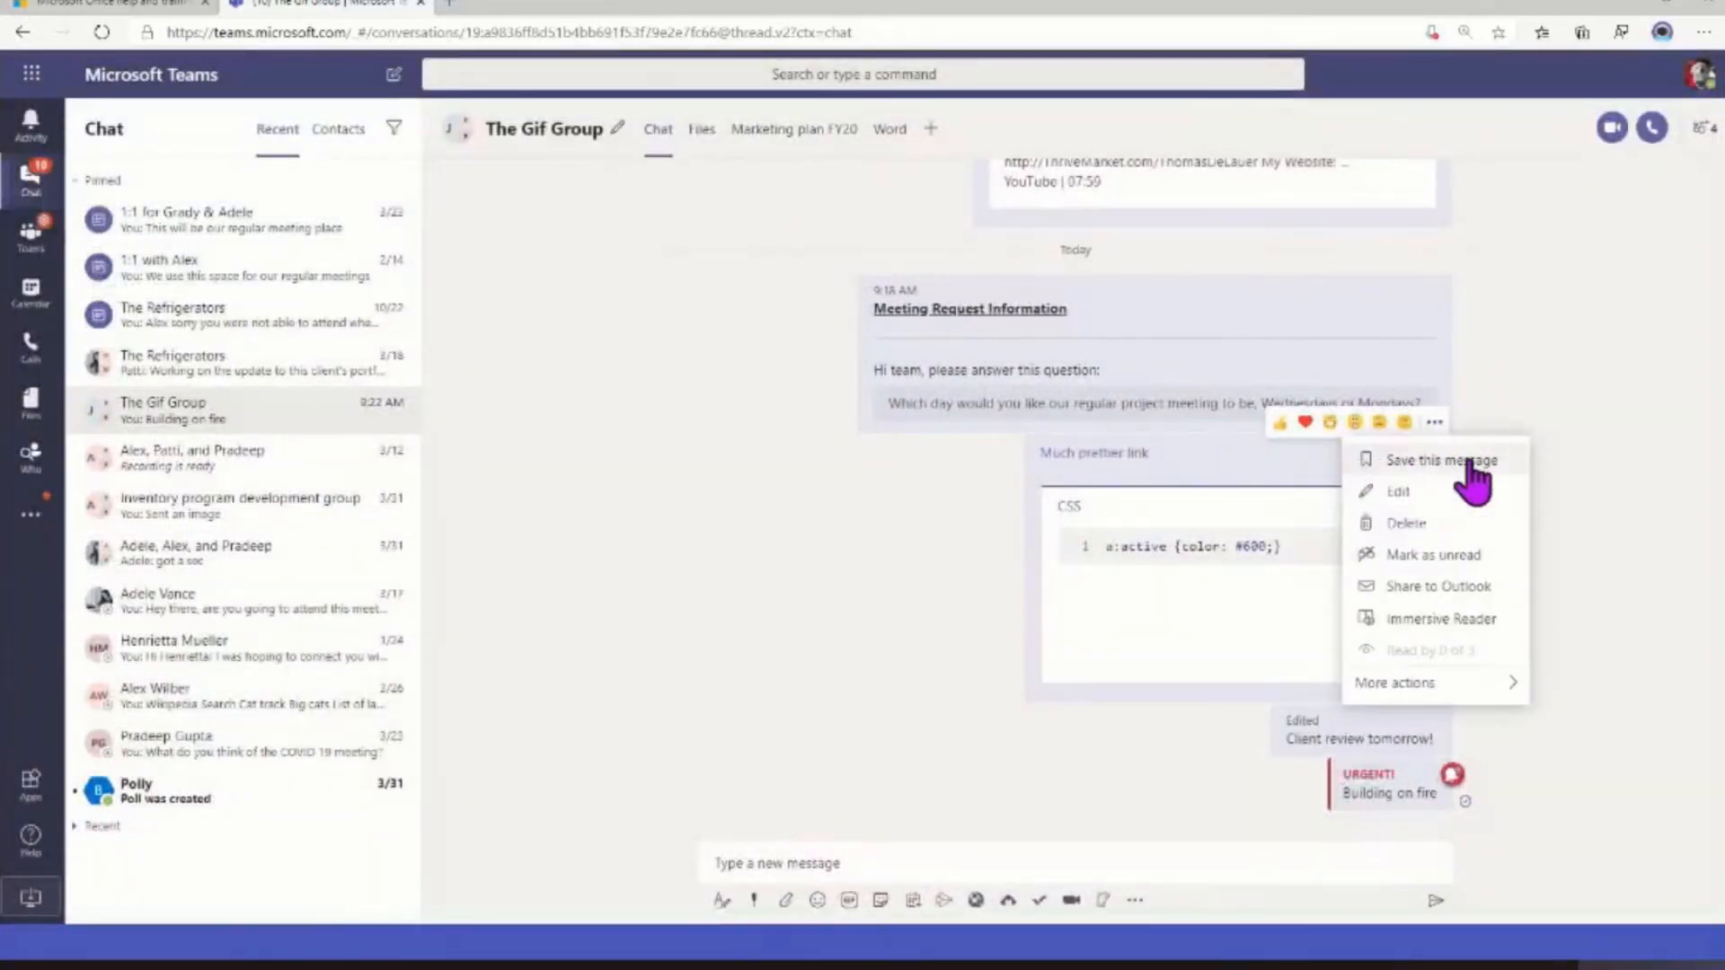
{"action": "left_click", "coordinate": [1426, 463]}
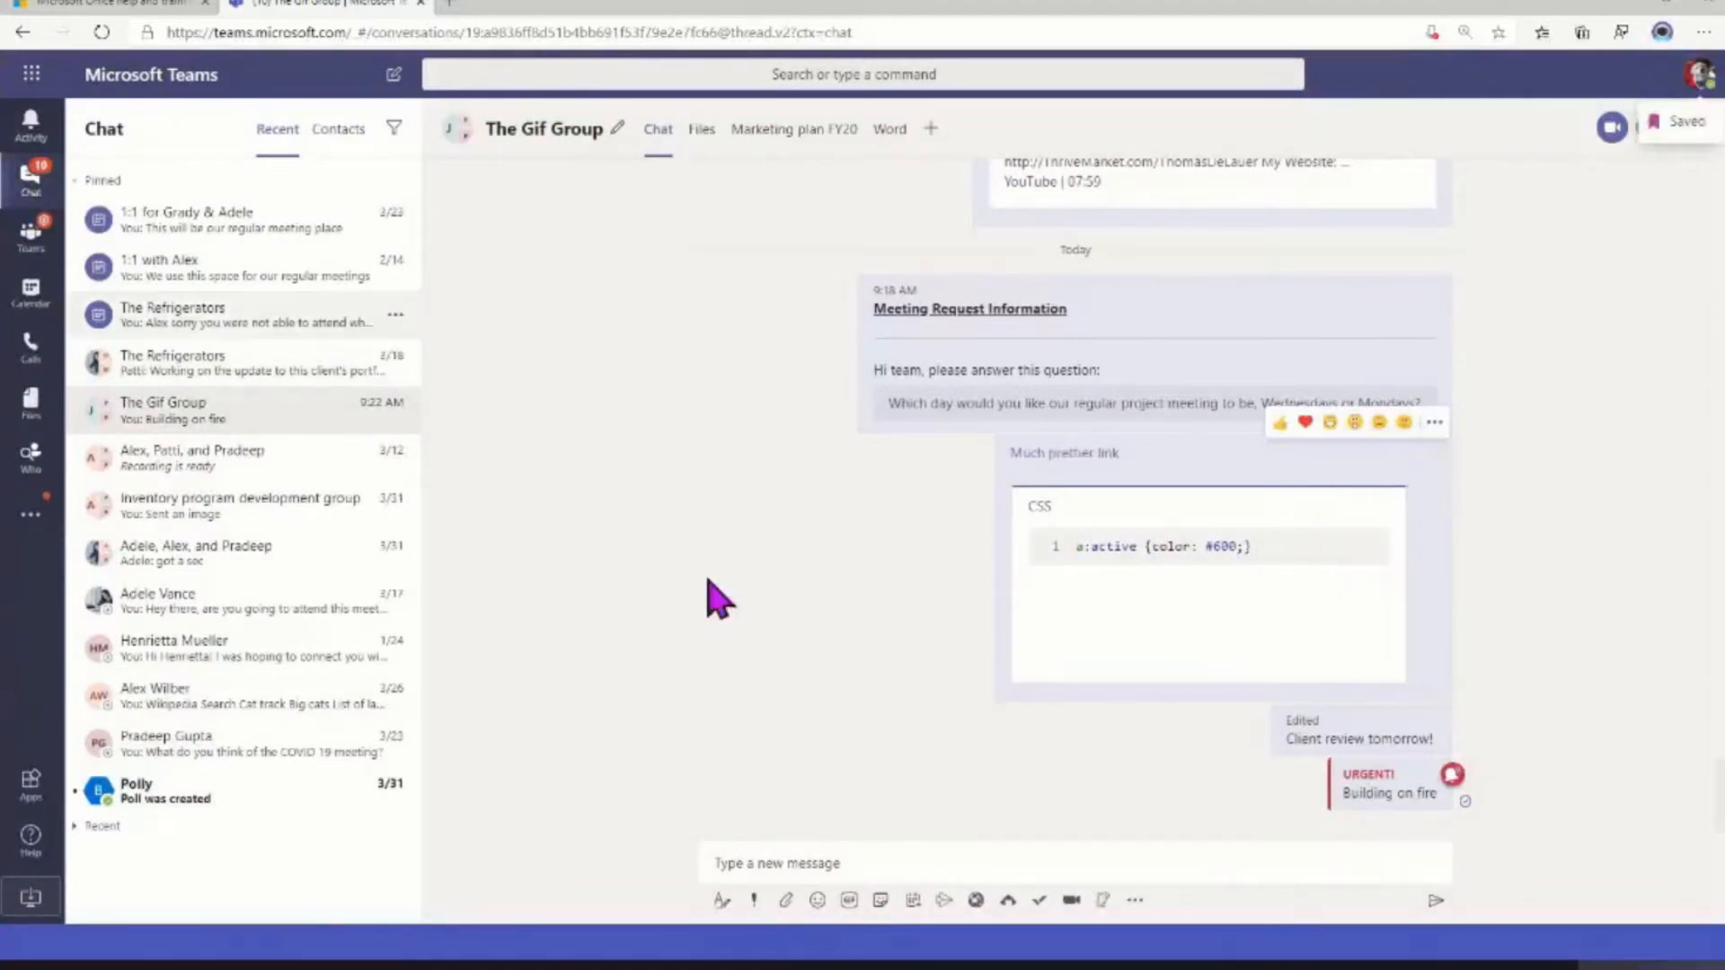
{"action": "left_click", "coordinate": [277, 501]}
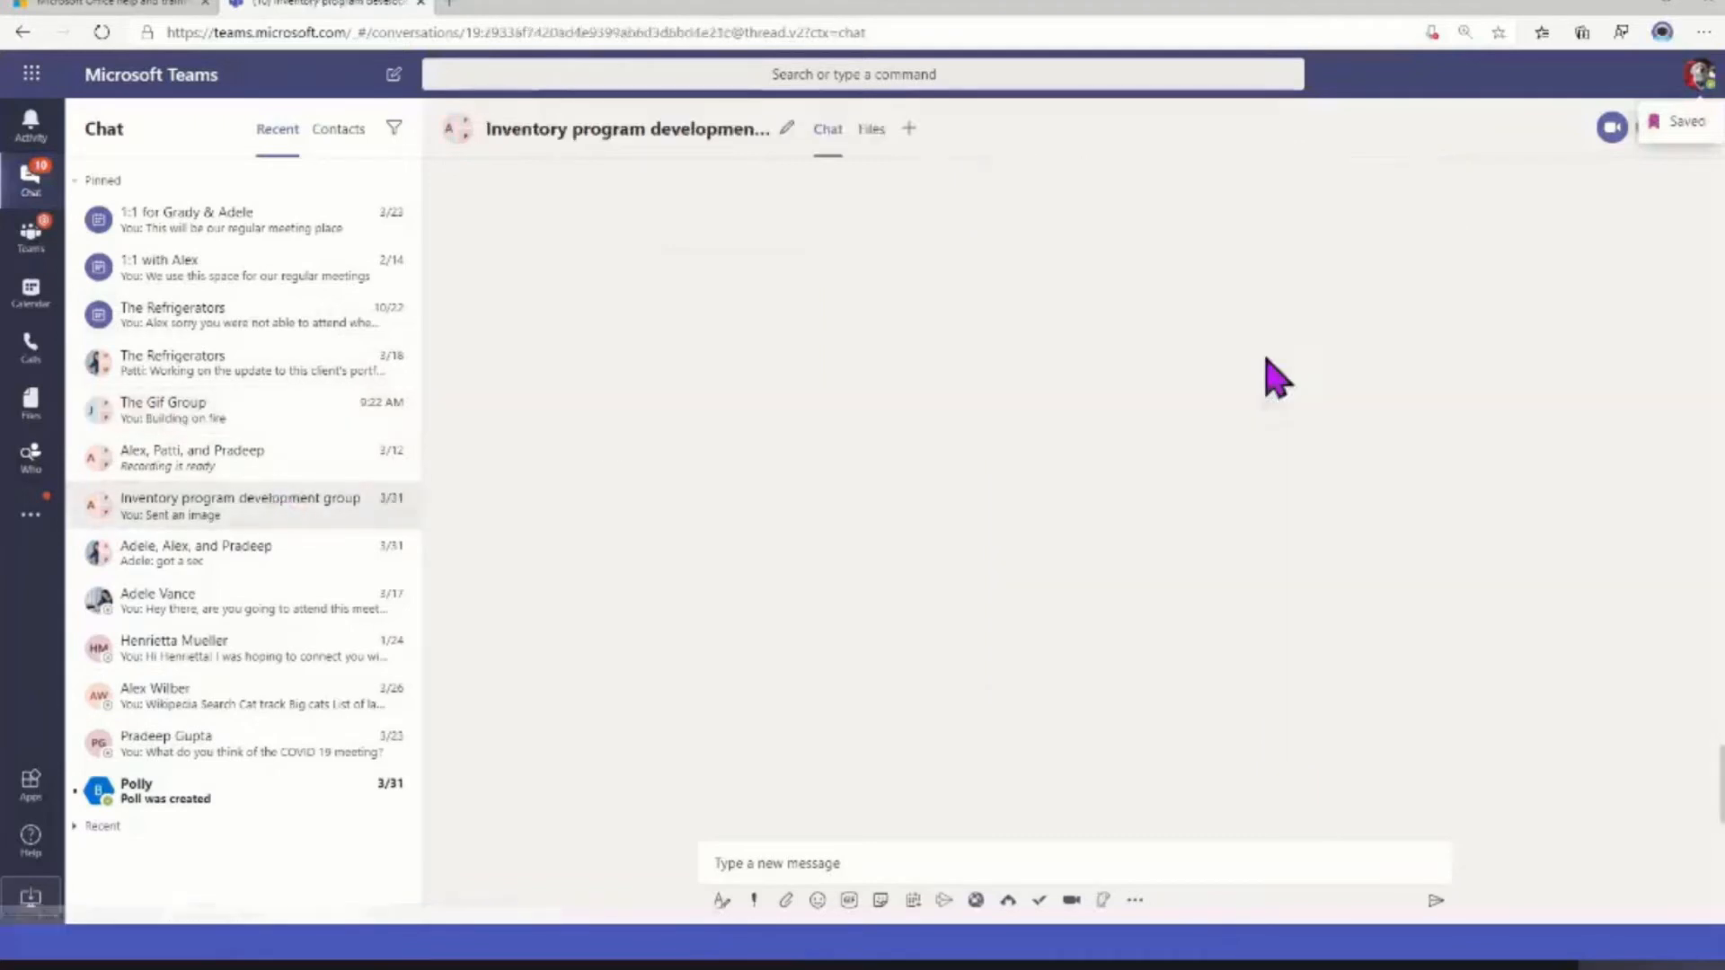
{"action": "left_click", "coordinate": [1433, 268]}
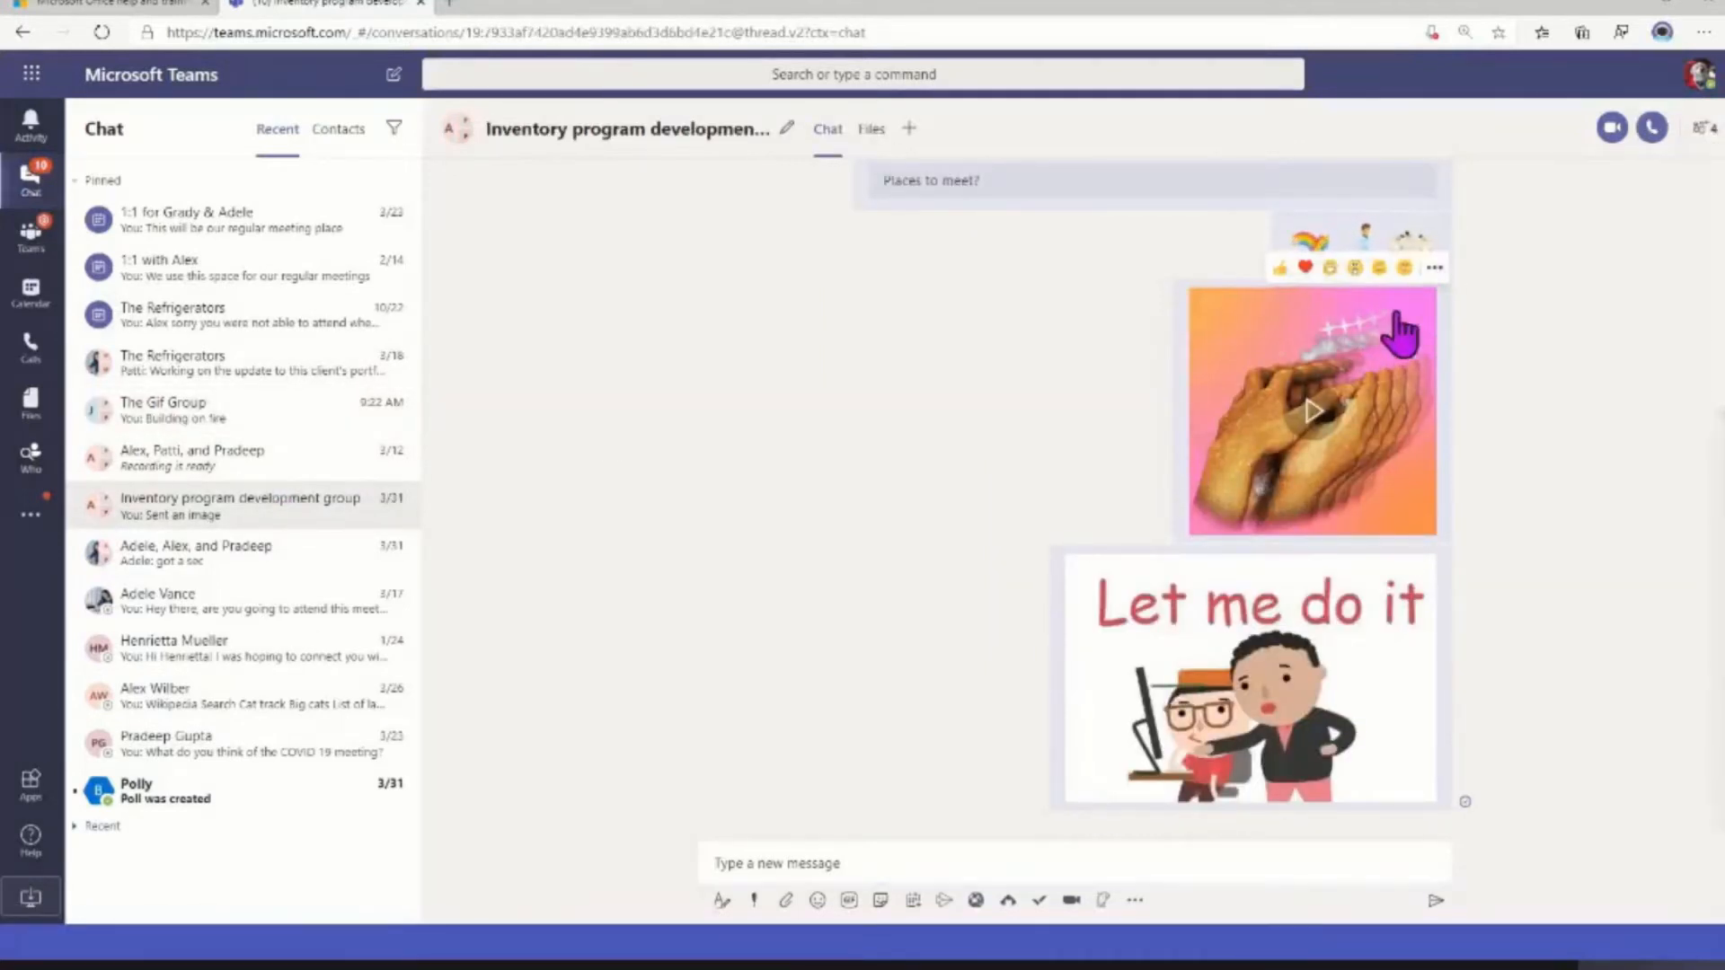
{"action": "left_click", "coordinate": [1378, 314]}
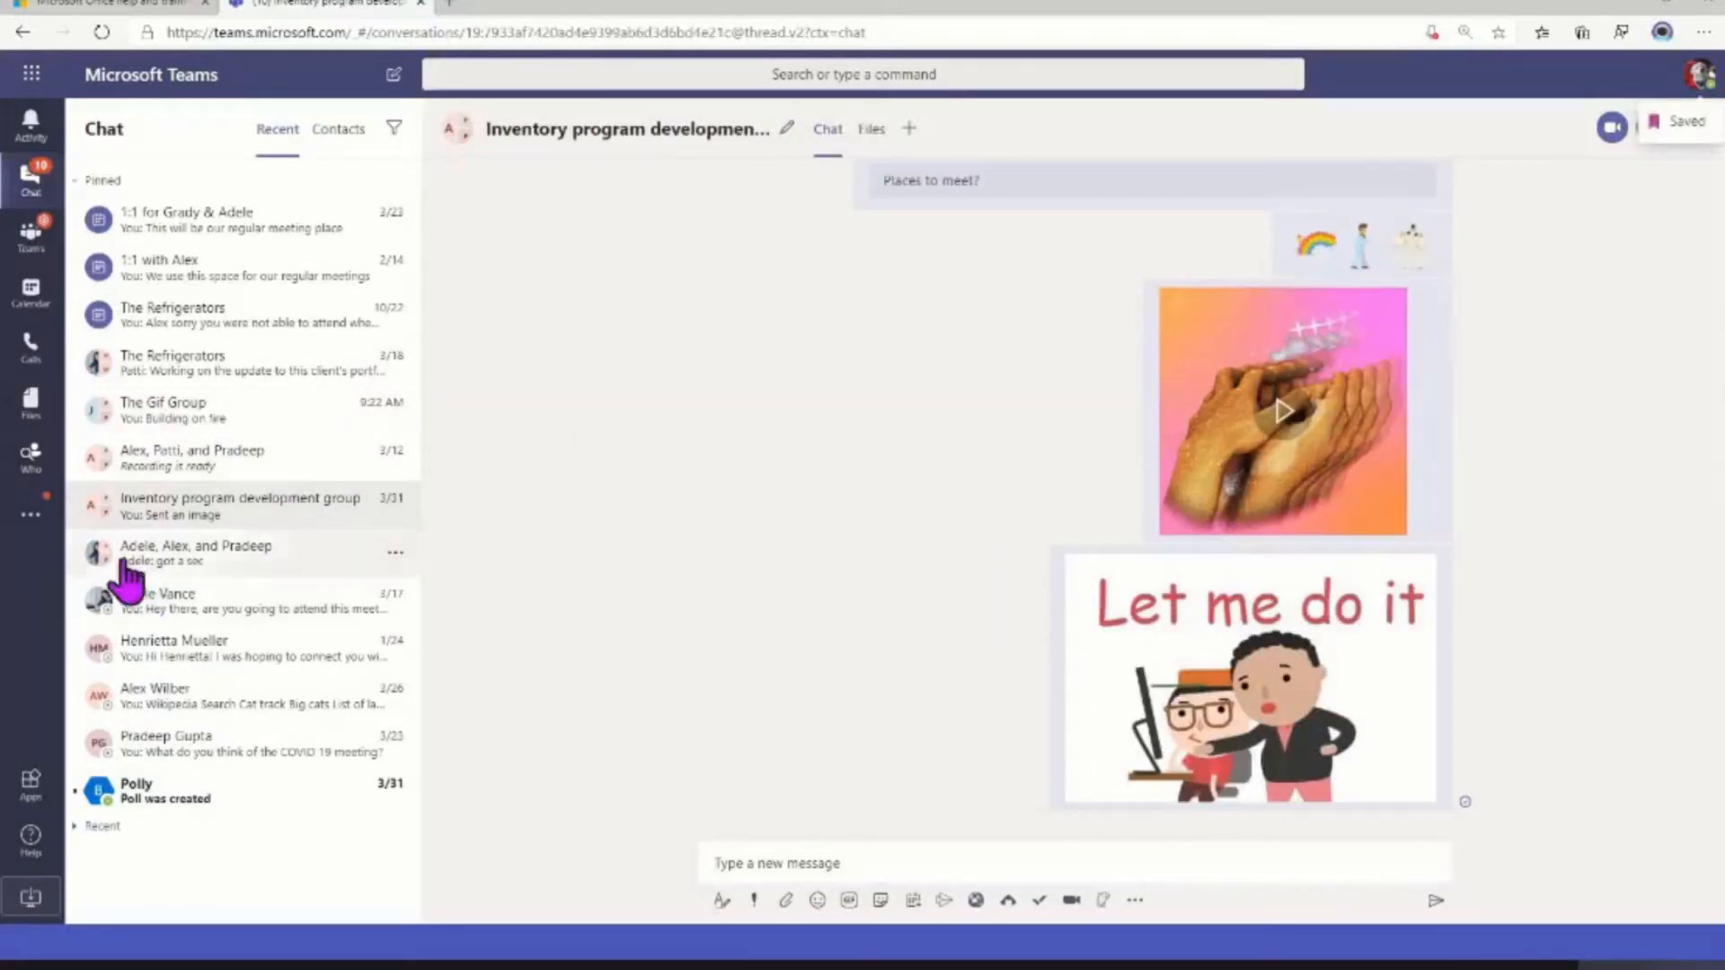
Save the Florida trip message in the one-to-one chat last dated 1/24, and open the list of saved messages
{"action": "left_click", "coordinate": [269, 648]}
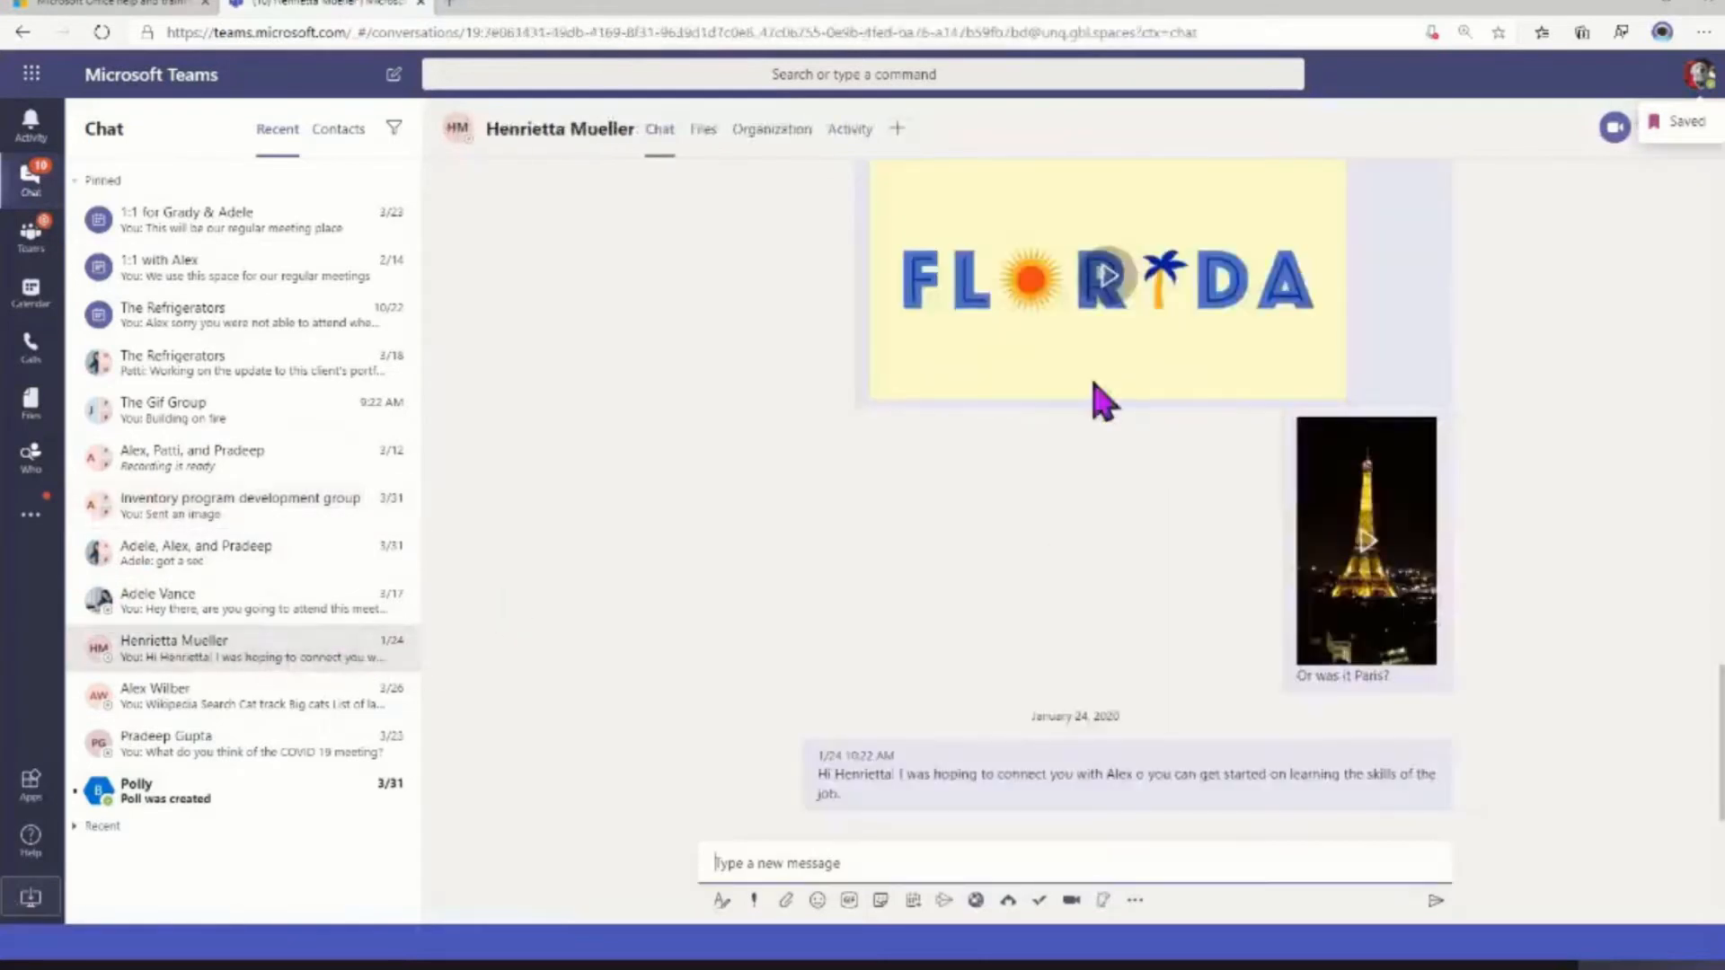
{"action": "scroll", "coordinate": [1419, 252], "scroll_direction": "up", "scroll_amount": 3}
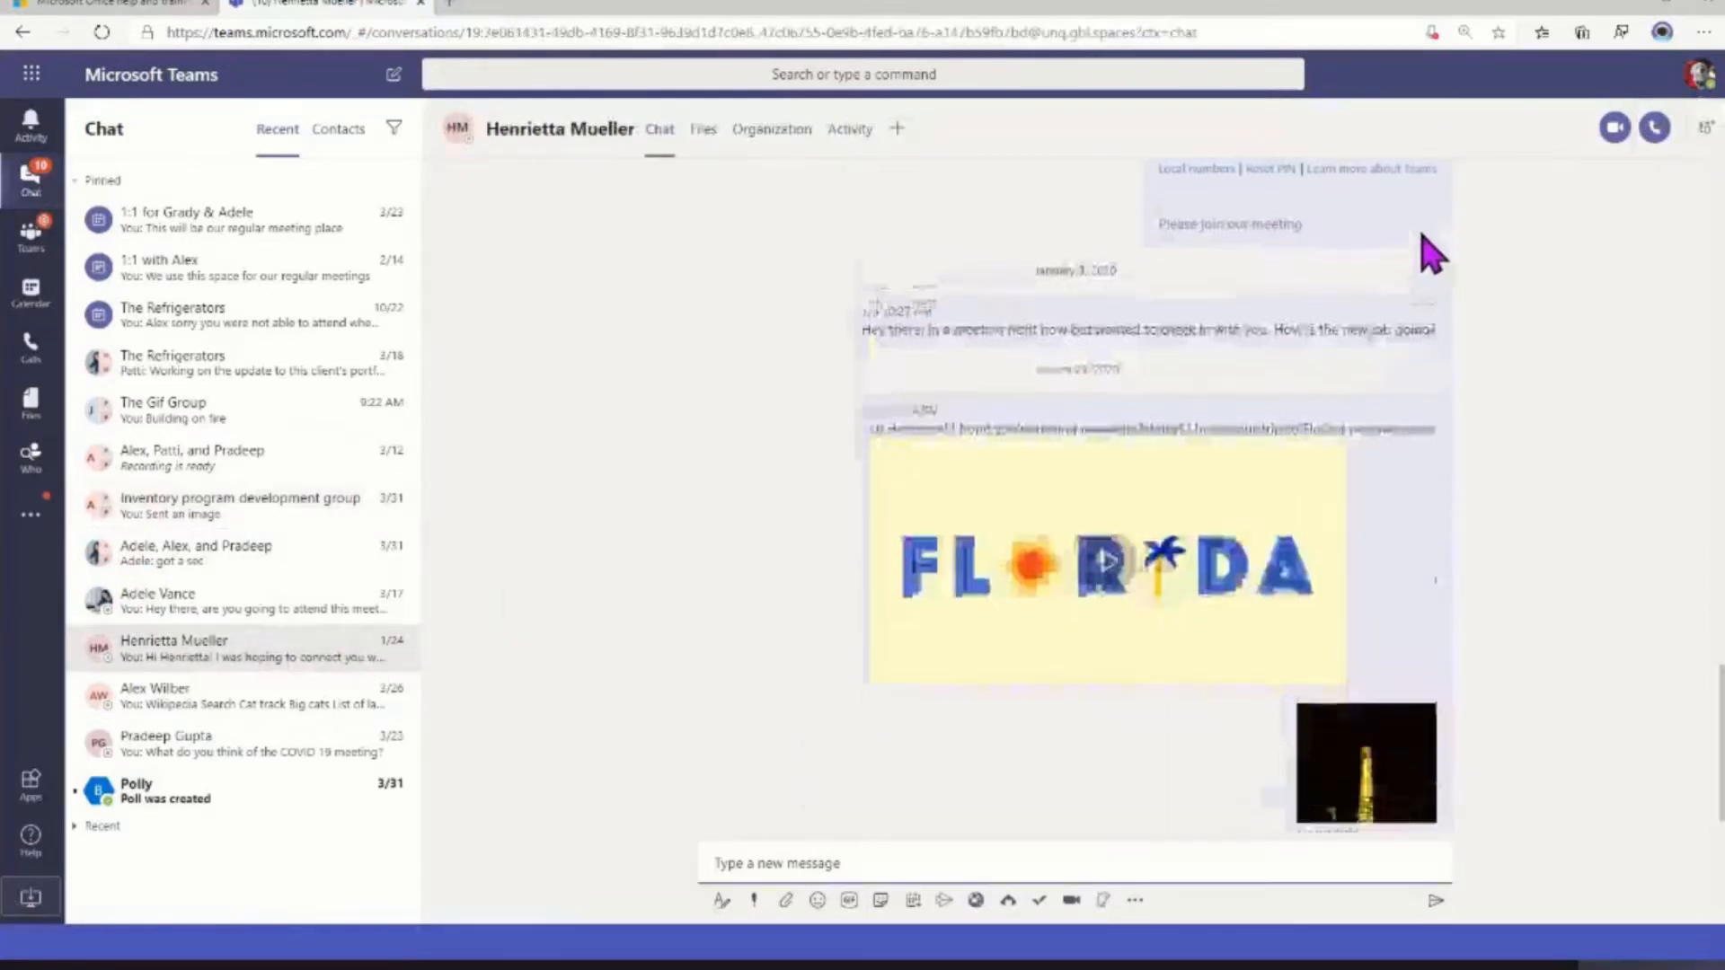
{"action": "left_click", "coordinate": [1433, 395]}
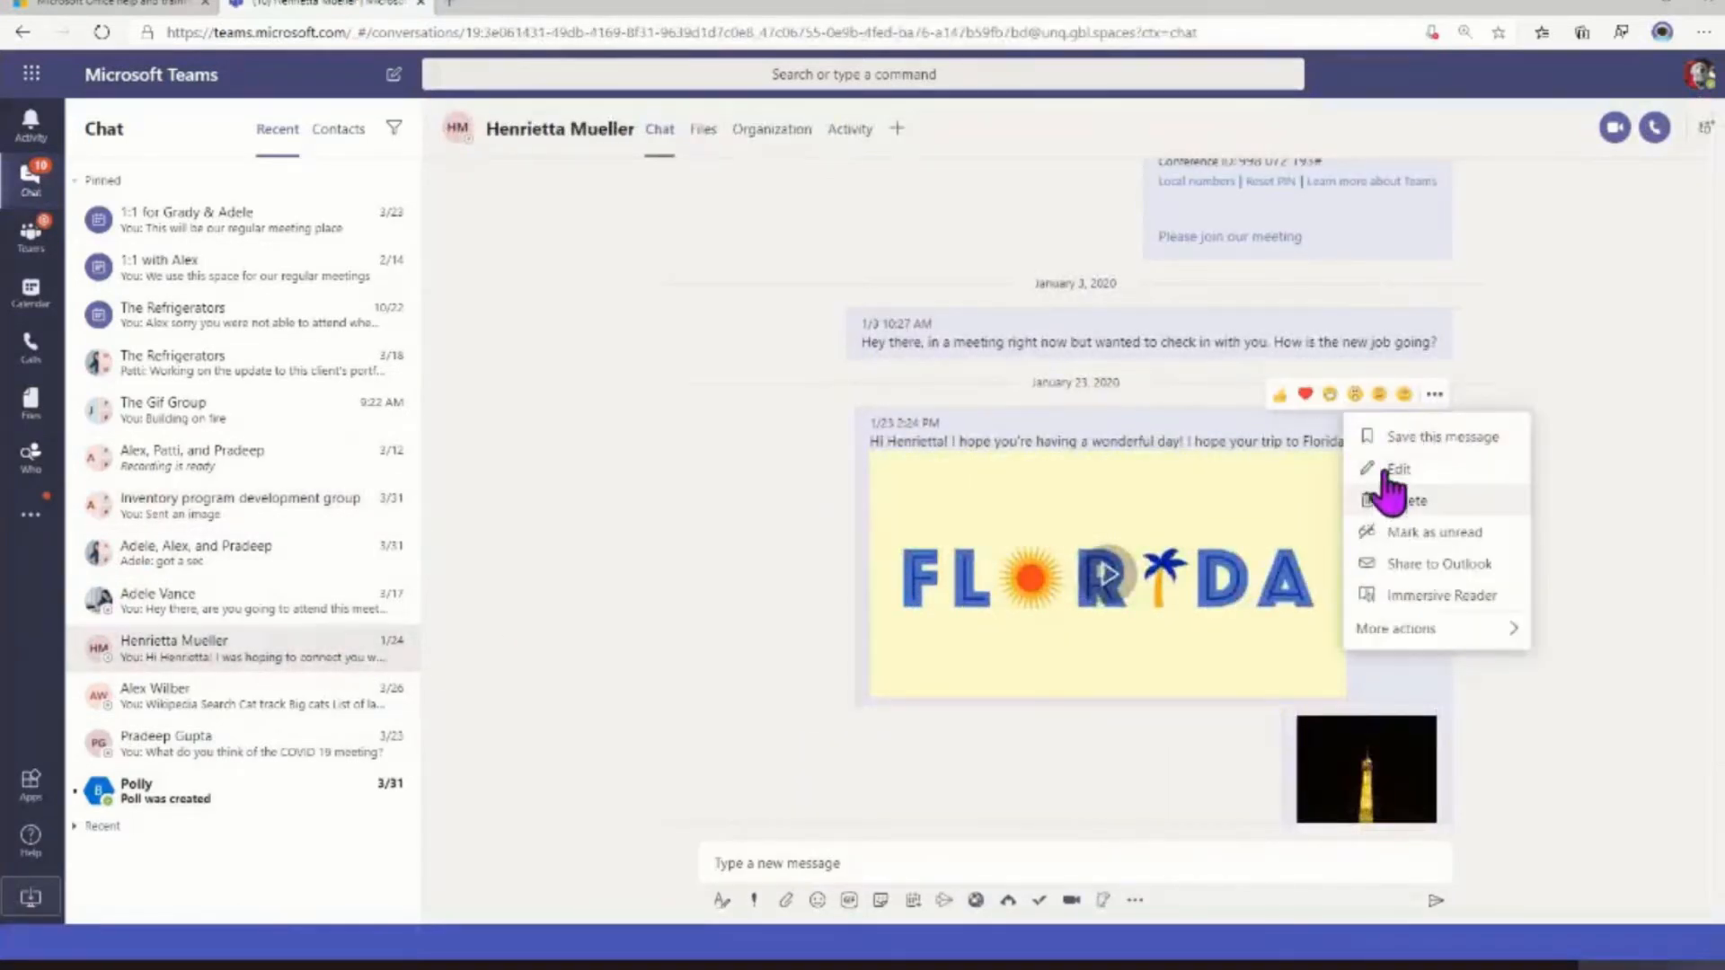
{"action": "left_click", "coordinate": [1384, 436]}
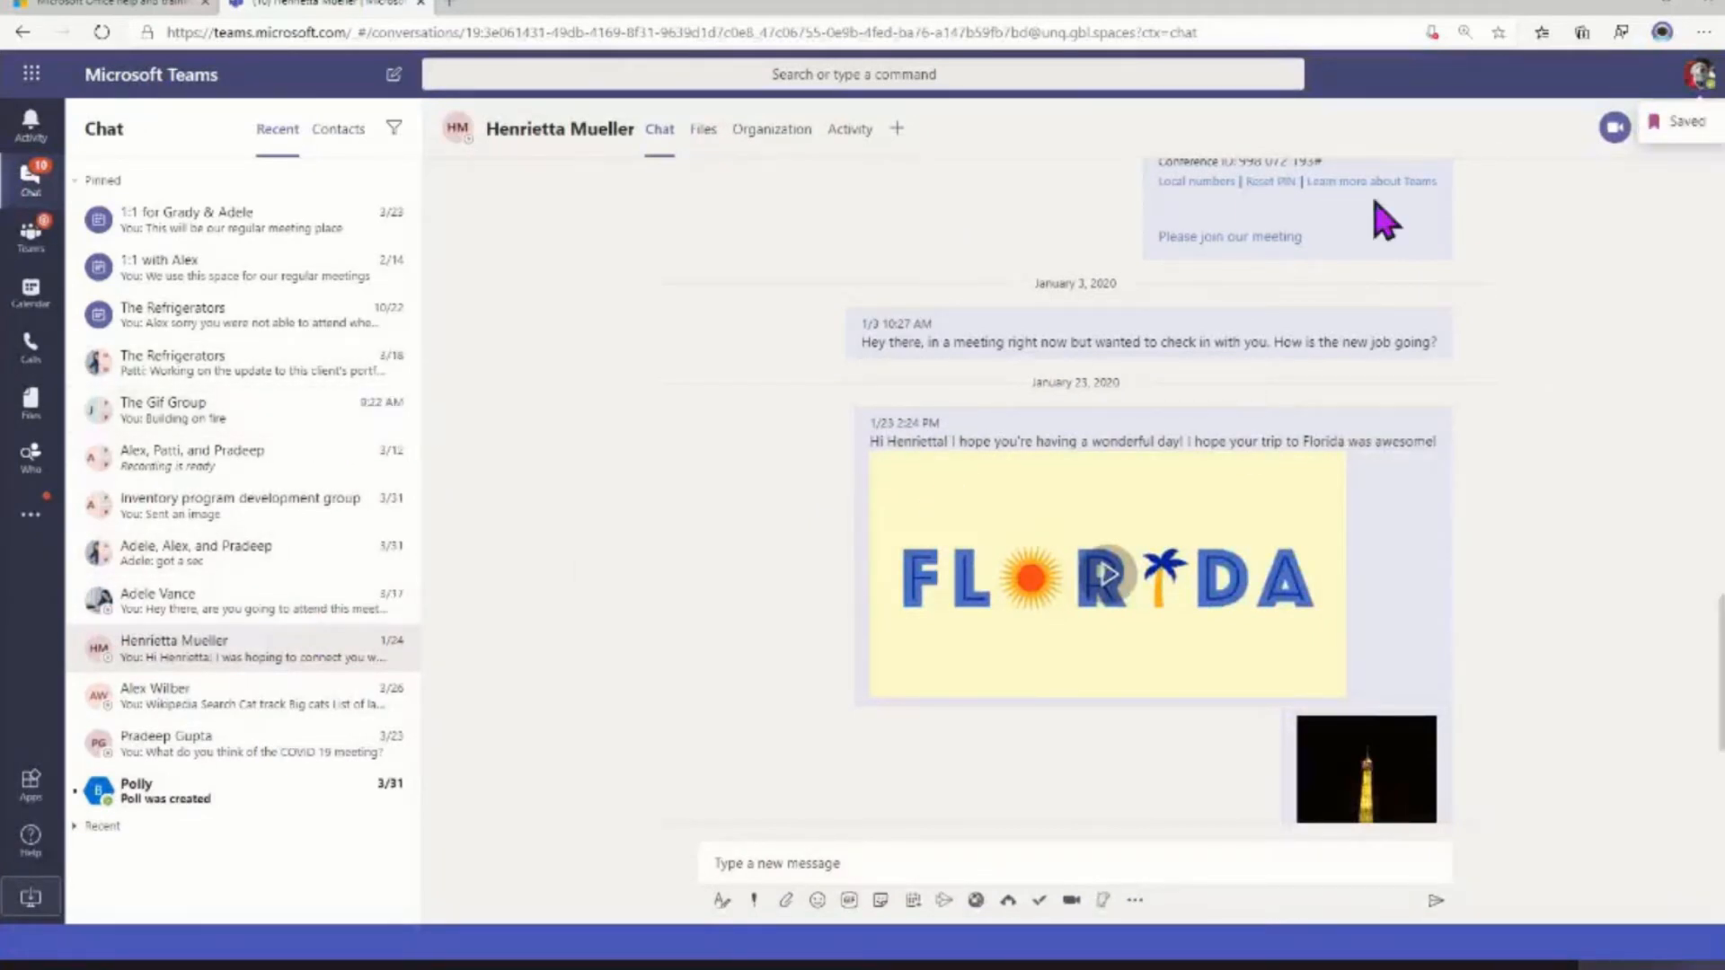
{"action": "left_click", "coordinate": [1698, 73]}
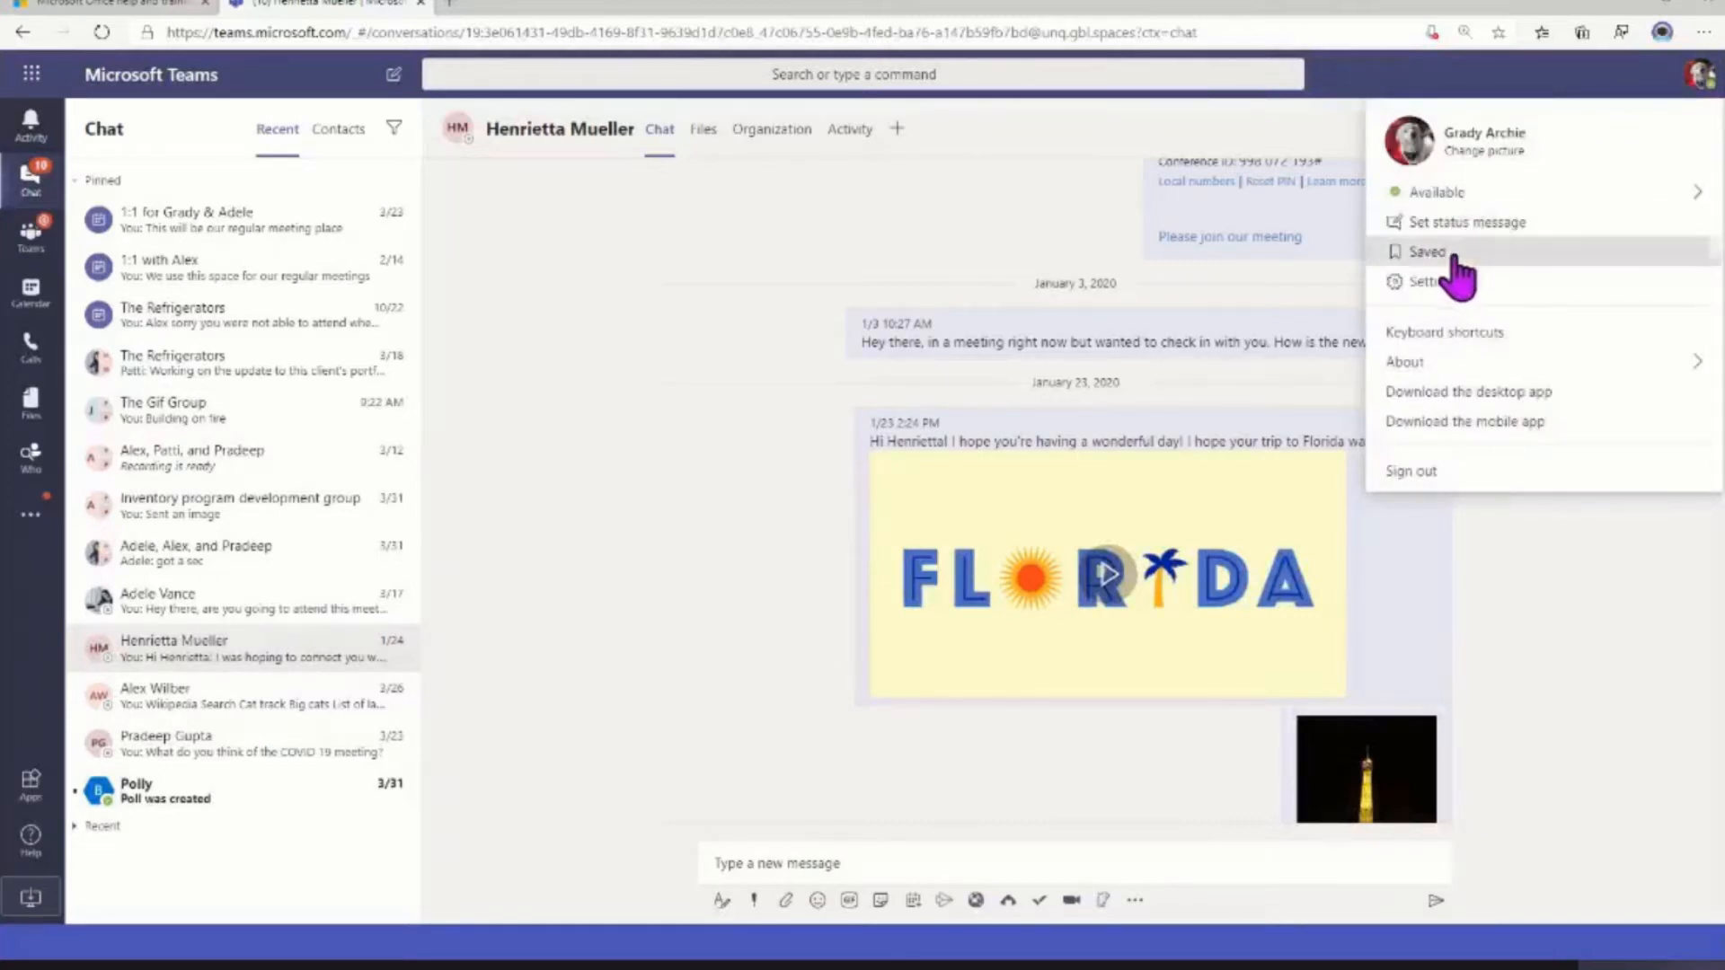
{"action": "left_click", "coordinate": [1426, 253]}
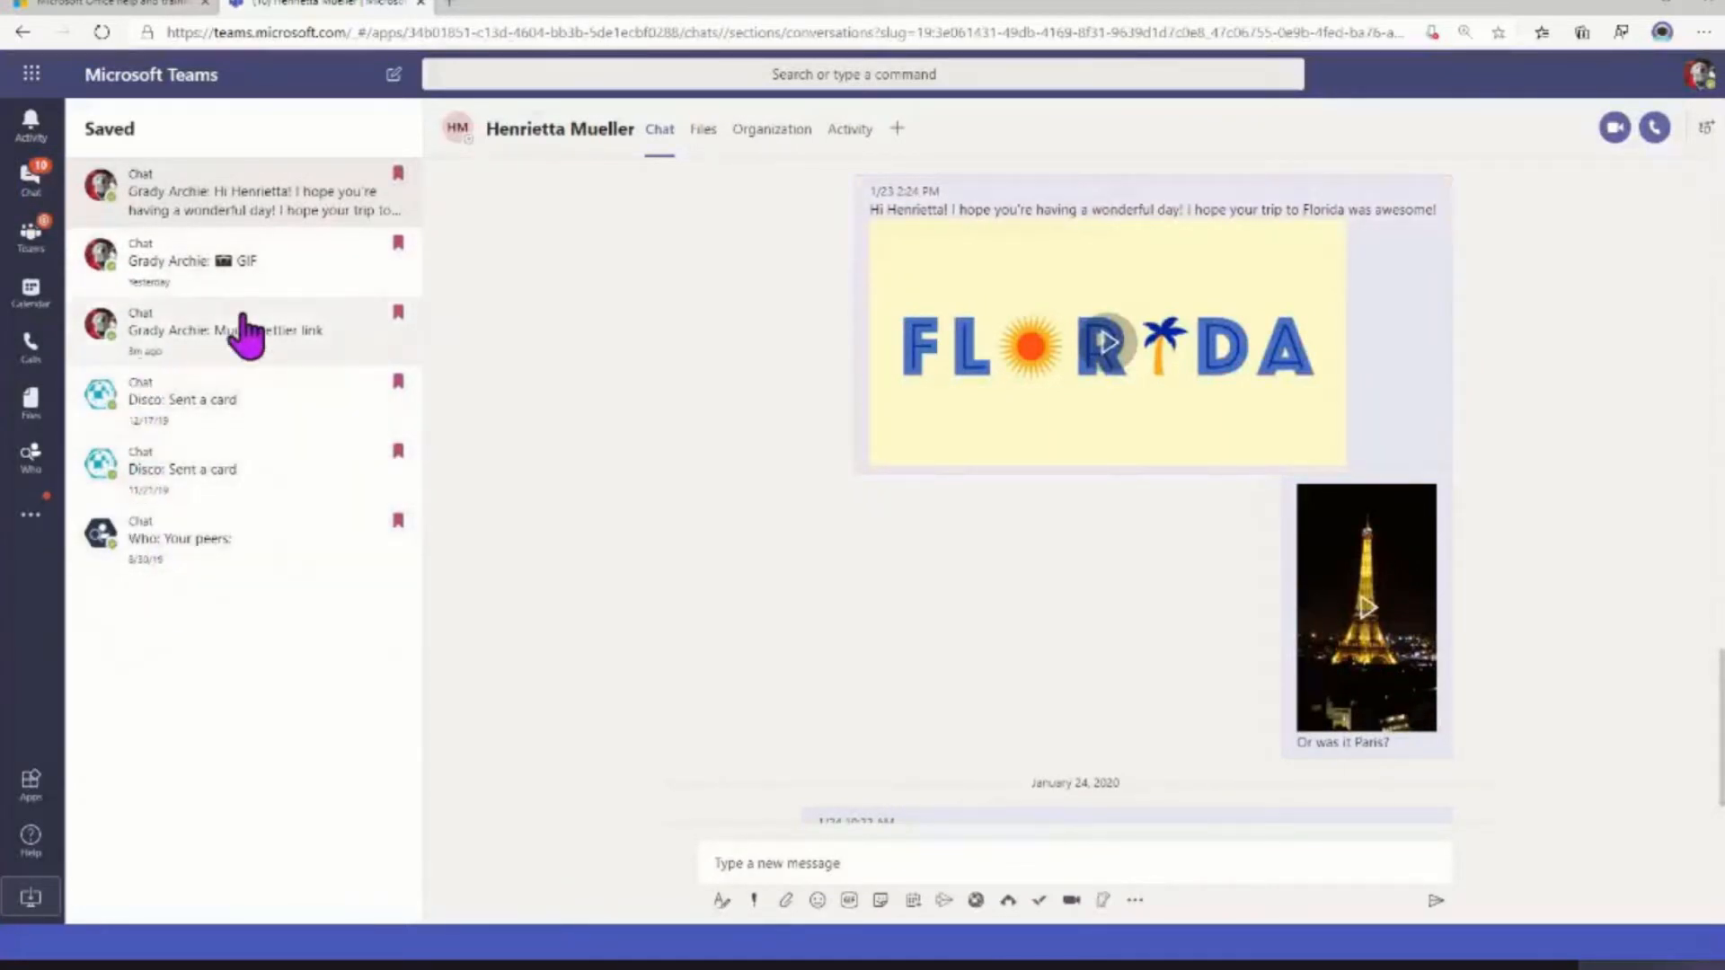
Check the saved GIF and "Much prettier link" messages in their chats, and unsave both along with the Florida trip message
{"action": "left_click", "coordinate": [331, 275]}
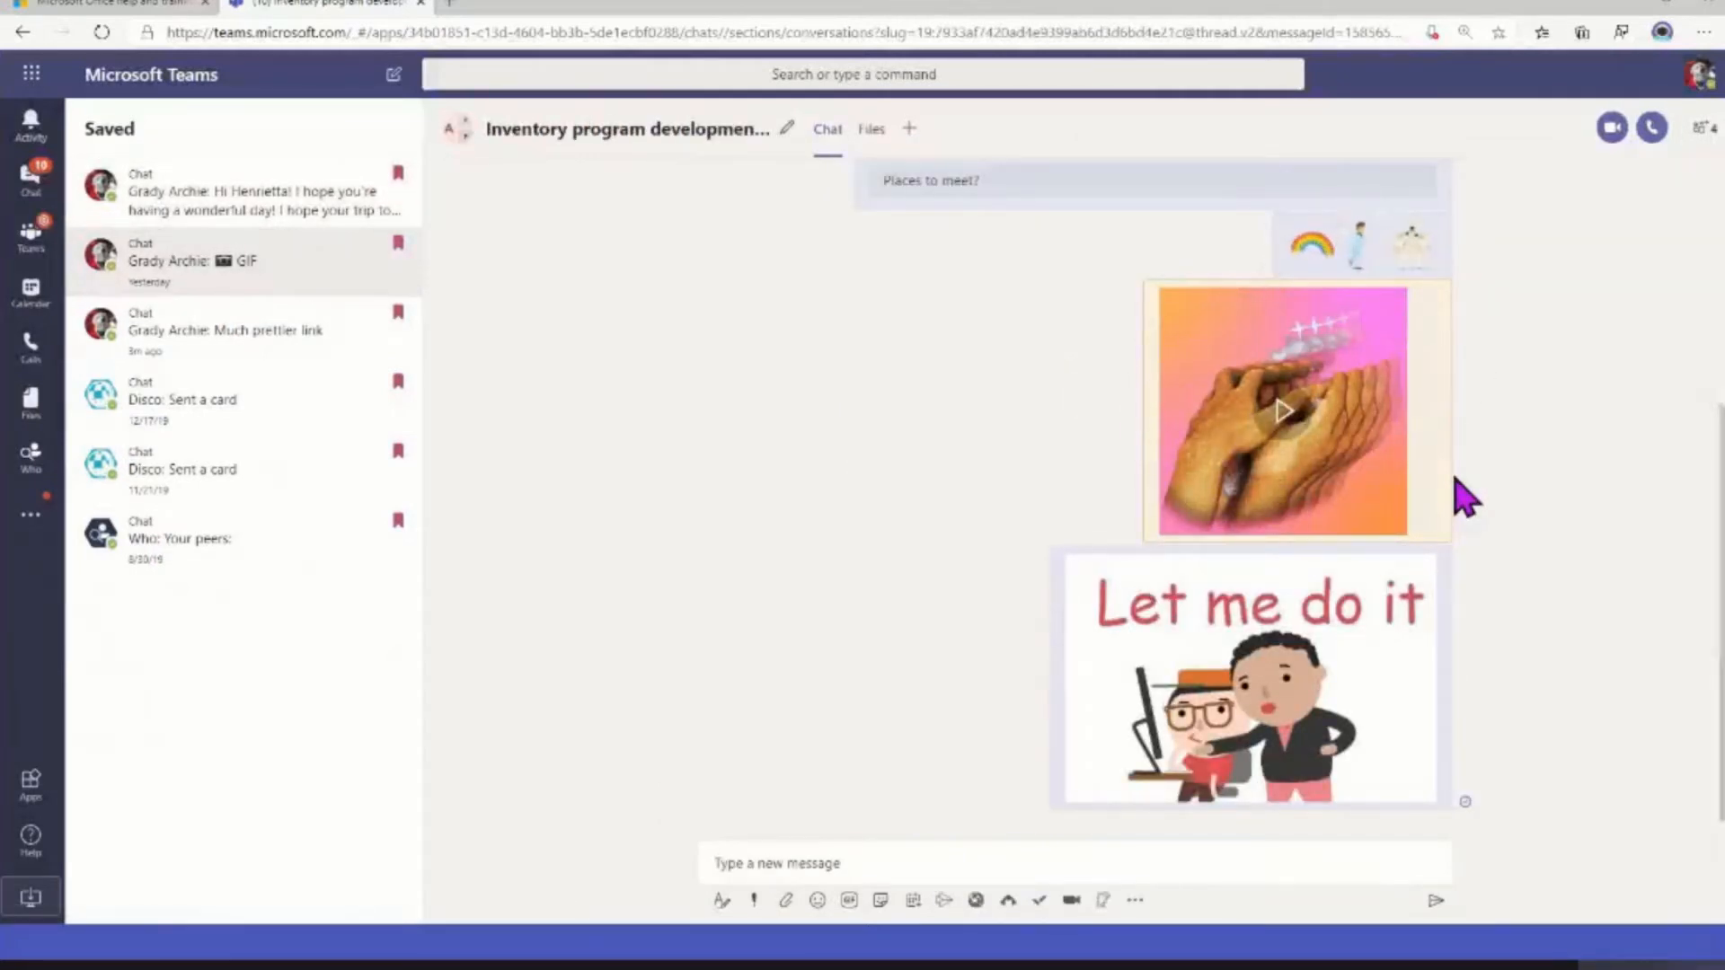
{"action": "left_click", "coordinate": [360, 337]}
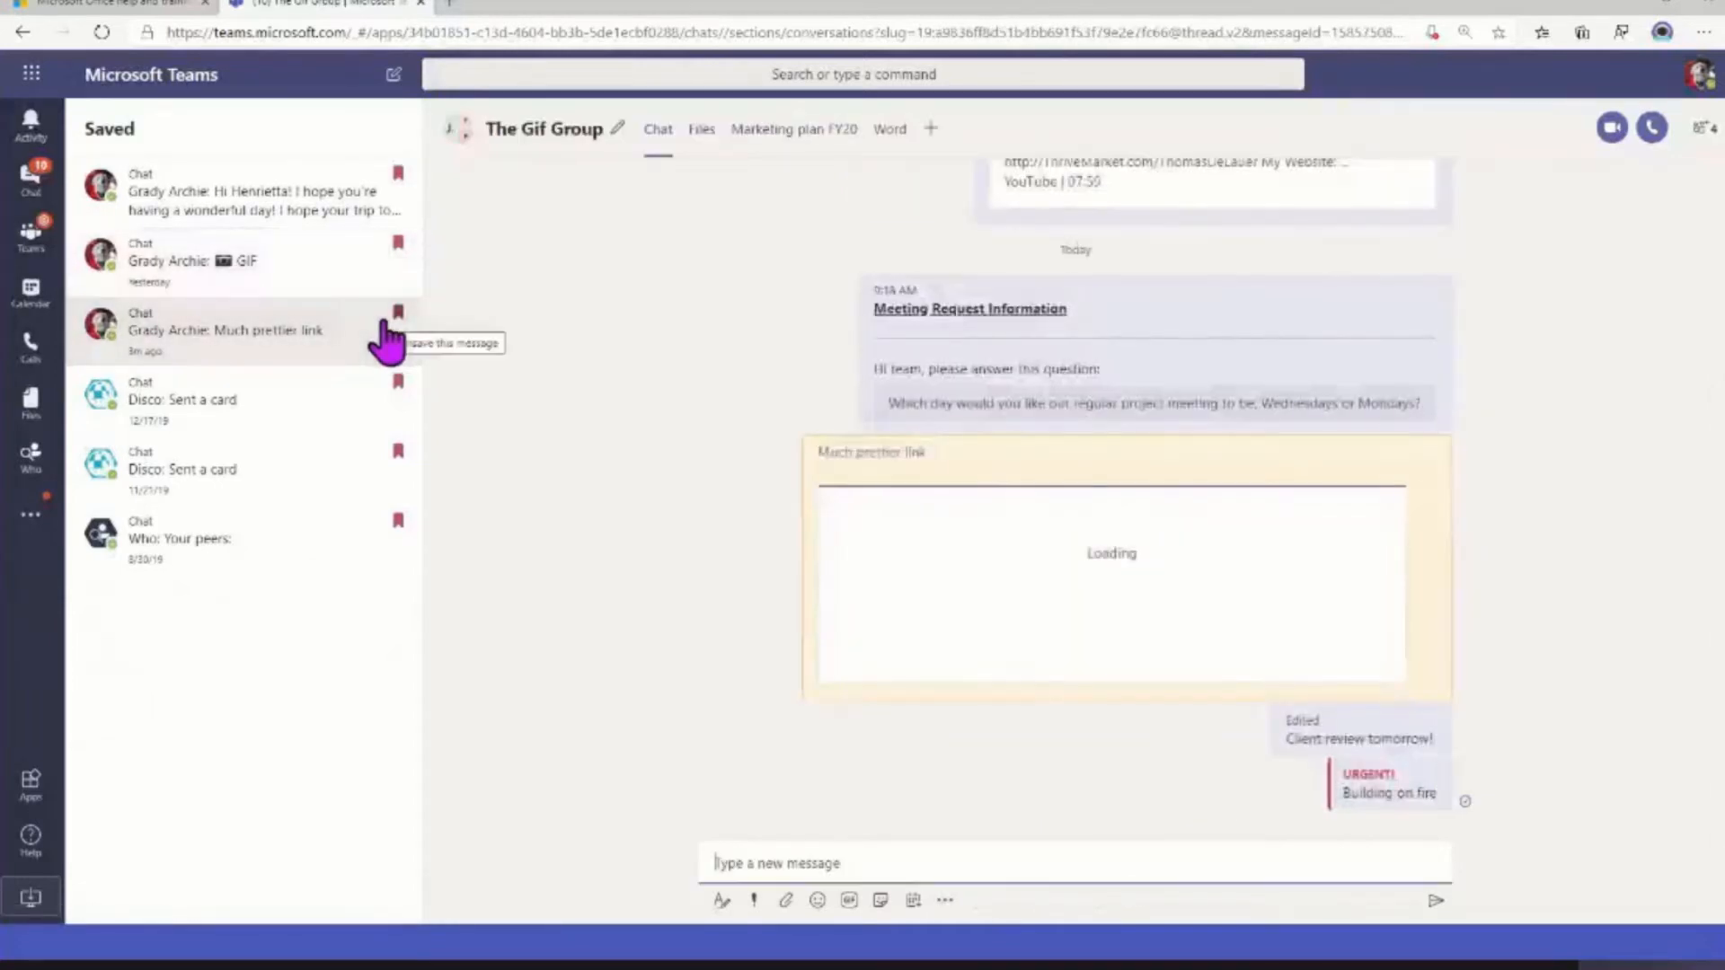
{"action": "left_click", "coordinate": [398, 312]}
{"action": "left_click", "coordinate": [398, 242]}
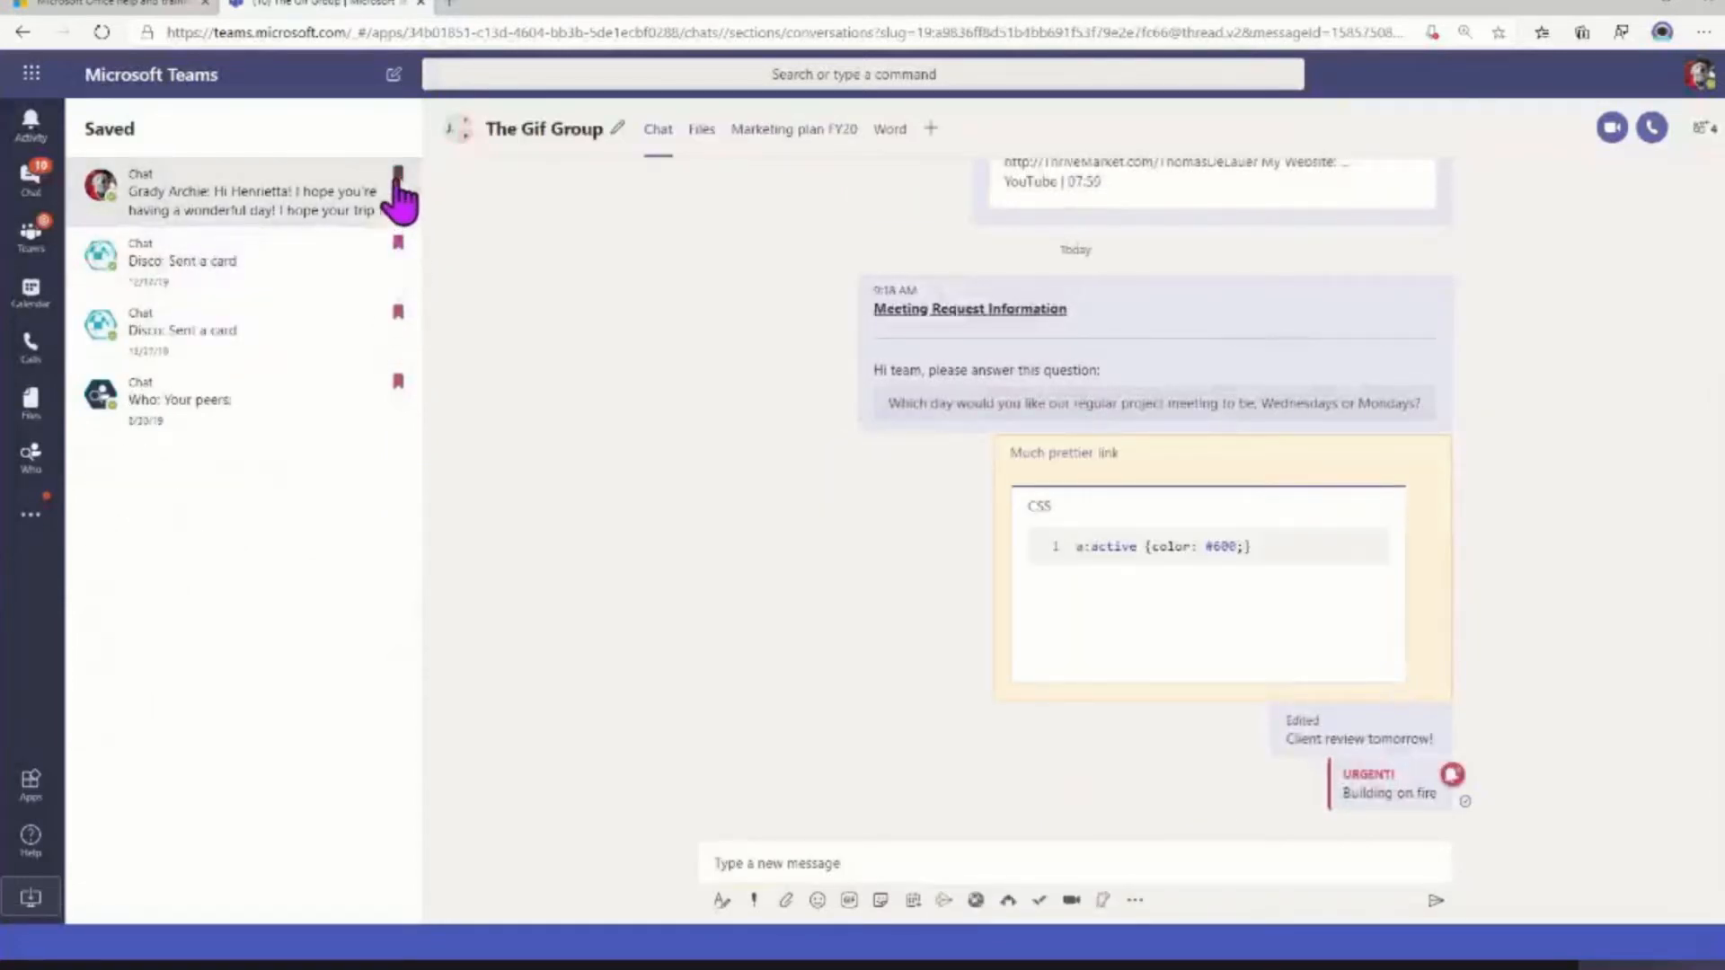
{"action": "left_click", "coordinate": [396, 184]}
{"action": "left_click", "coordinate": [200, 162]}
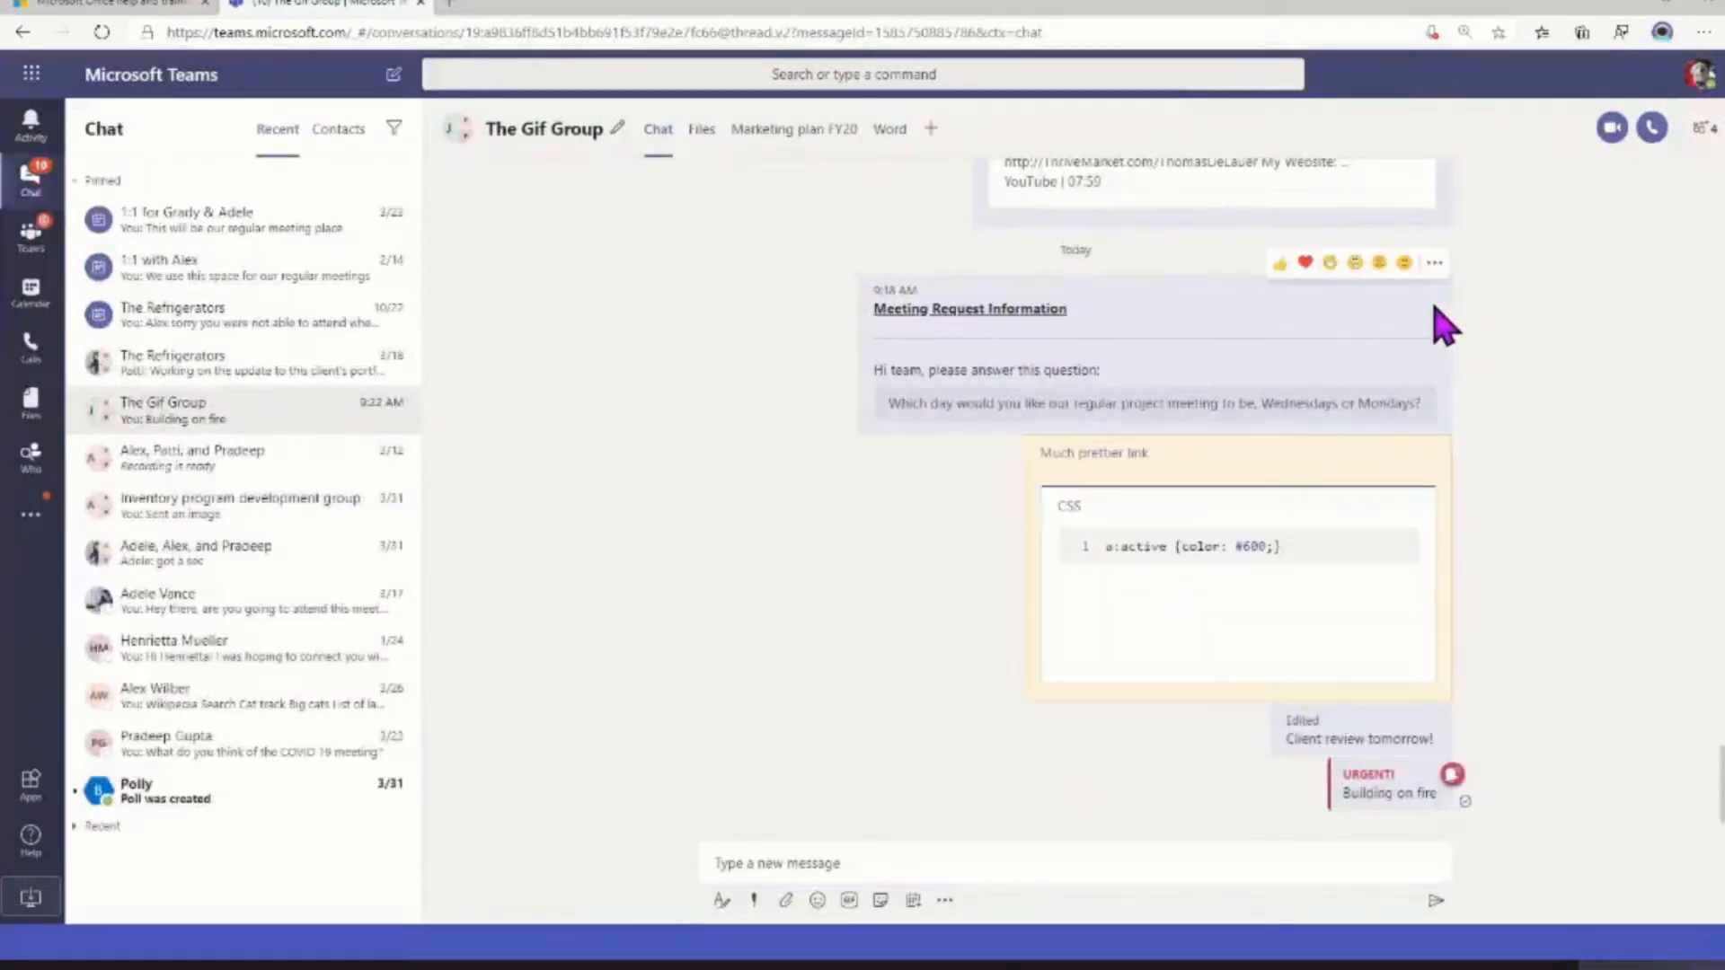
View the "Meeting Request Information" message of The Gif Group in Immersive Reader and return to the chat
{"action": "left_click", "coordinate": [1434, 264]}
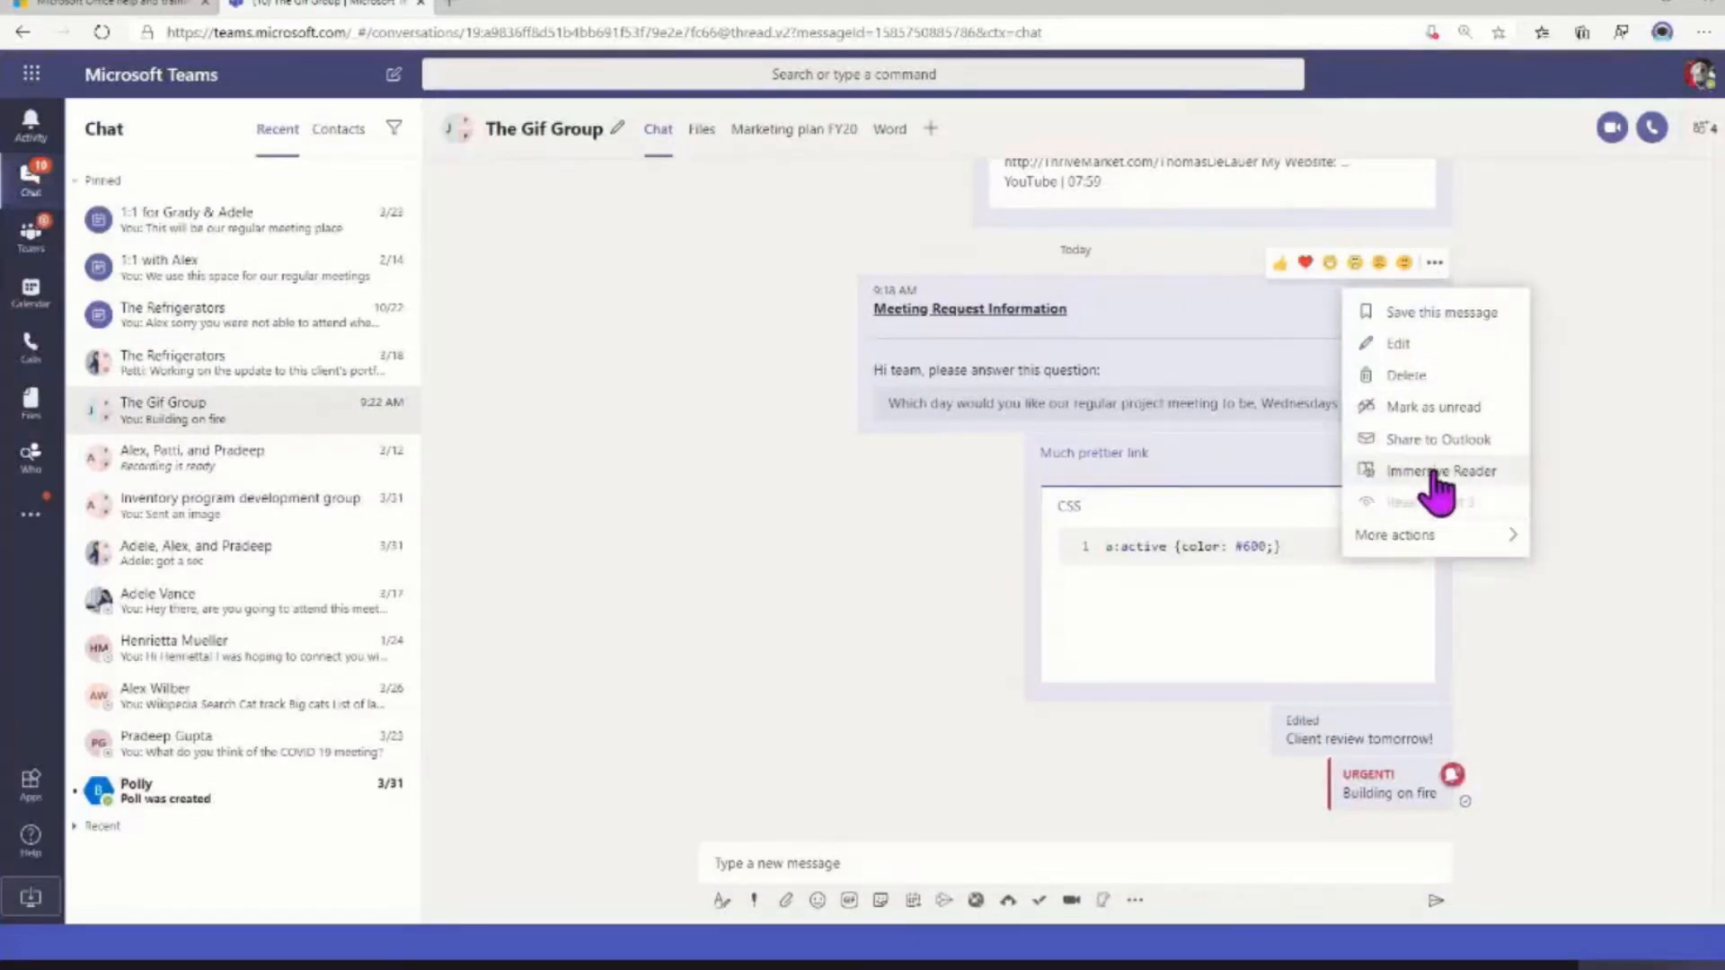
{"action": "left_click", "coordinate": [1437, 264]}
{"action": "left_click", "coordinate": [1437, 264]}
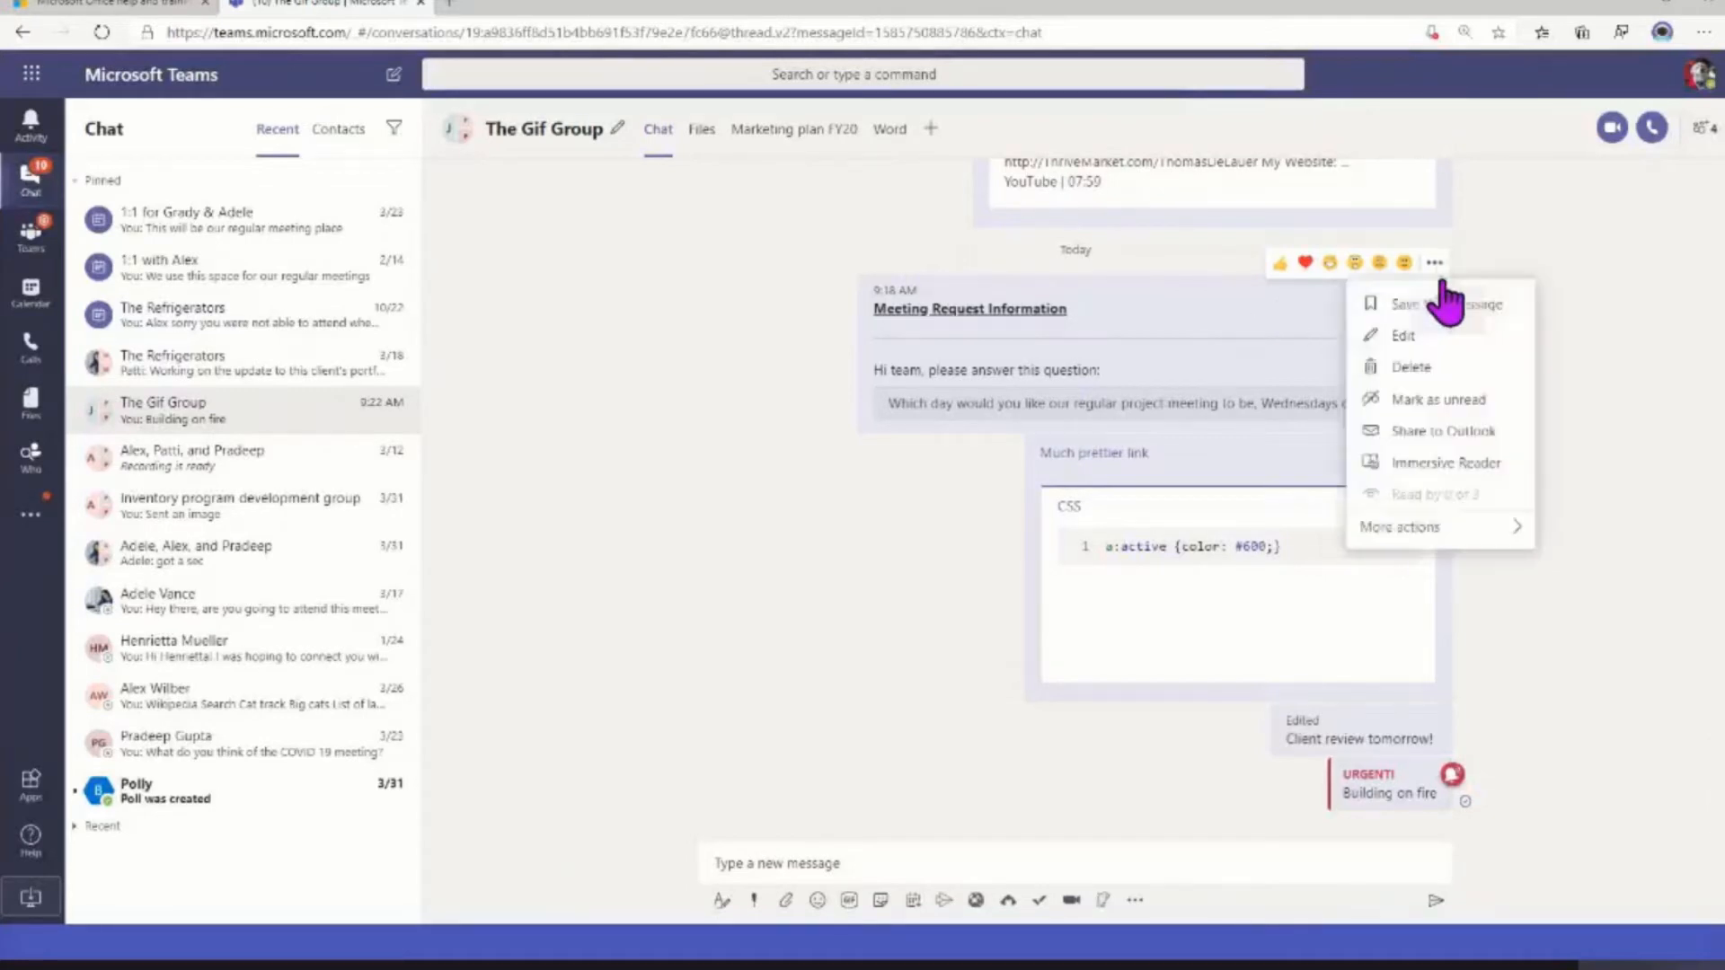
{"action": "left_click", "coordinate": [1441, 459]}
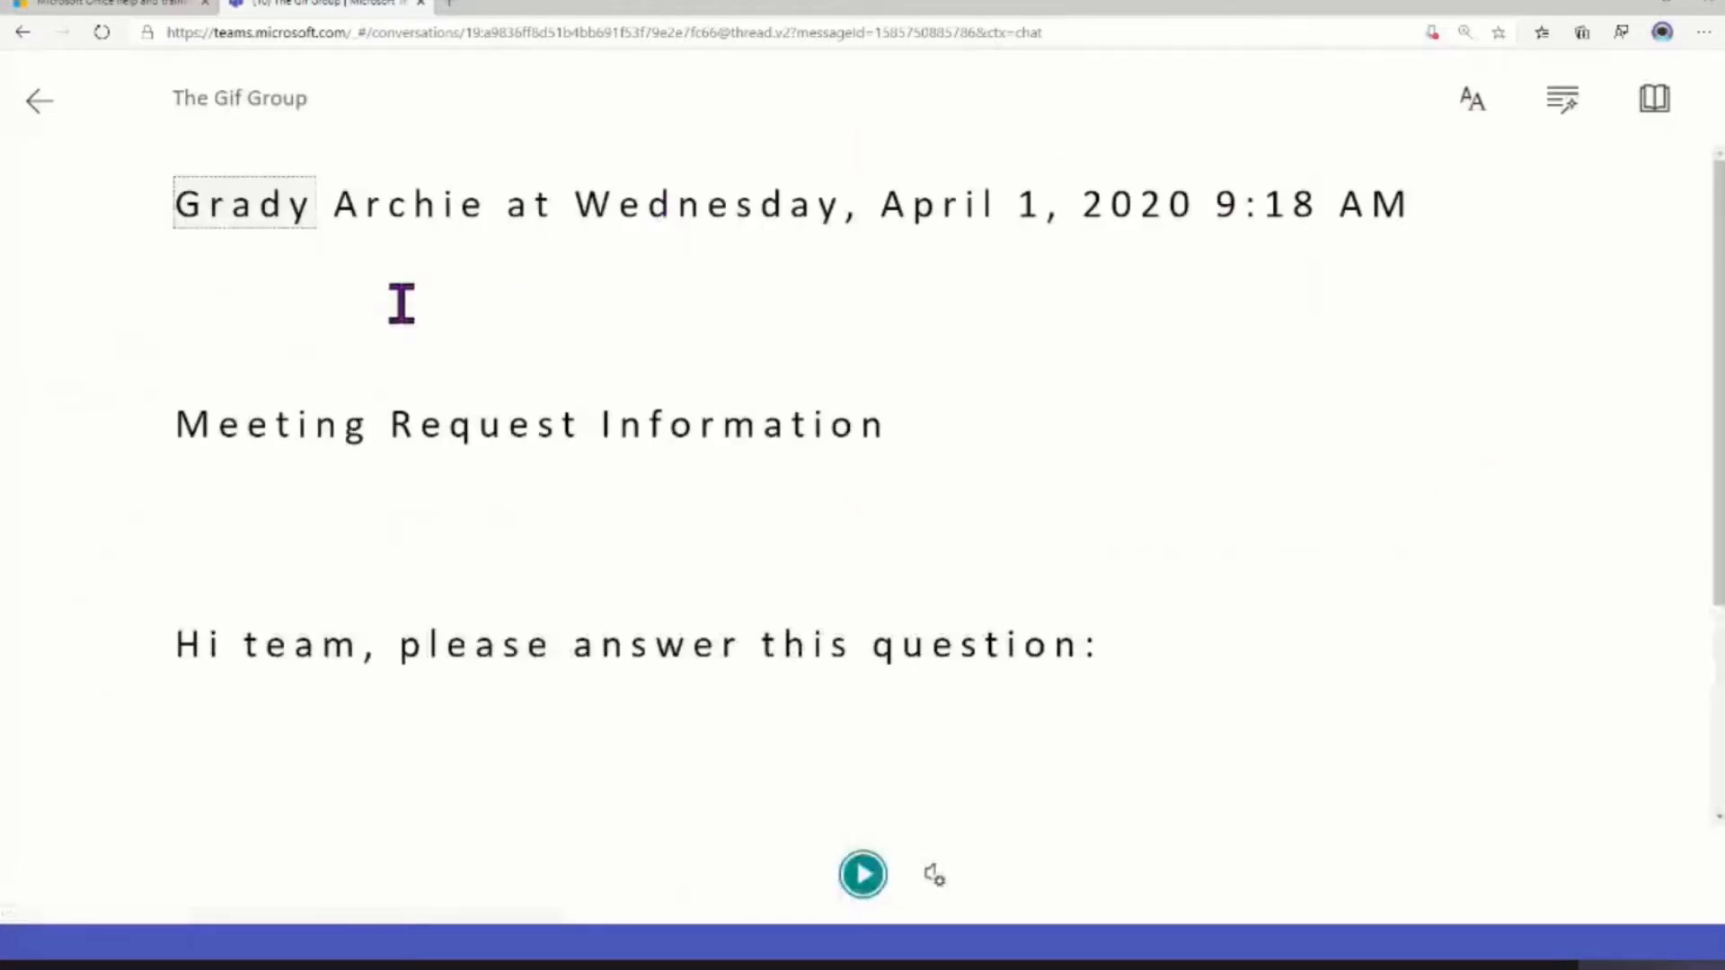
{"action": "left_click_drag", "start_coordinate": [170, 422], "coordinate": [935, 392]}
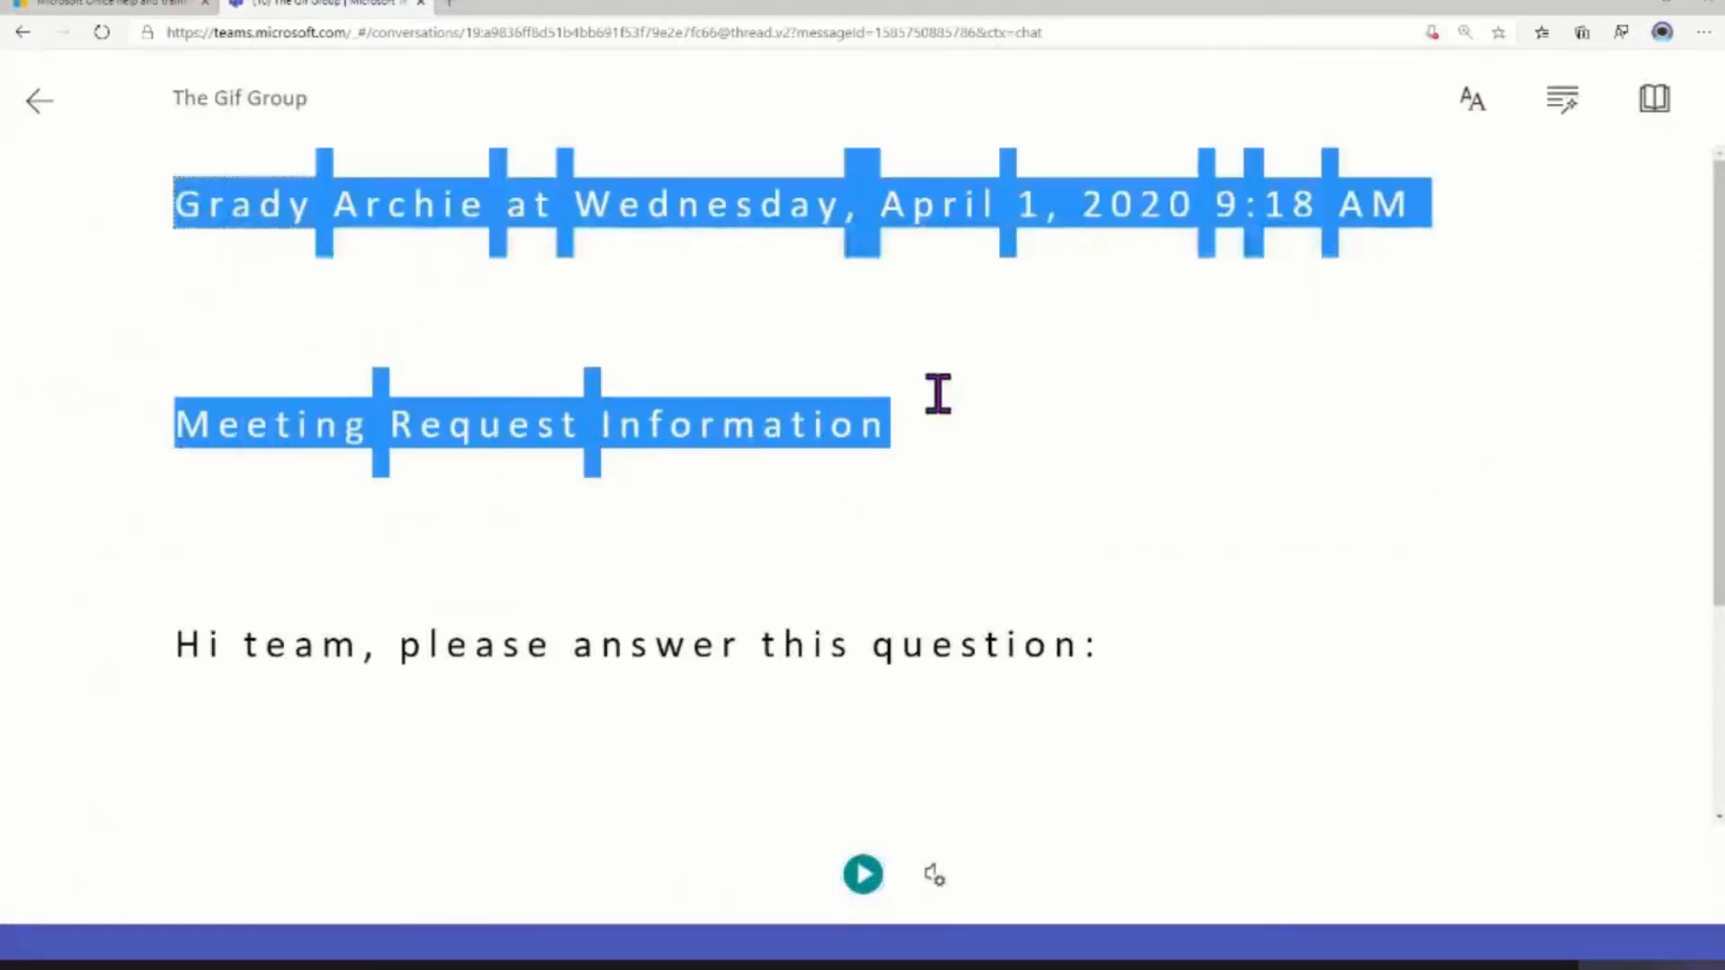
{"action": "left_click", "coordinate": [935, 393]}
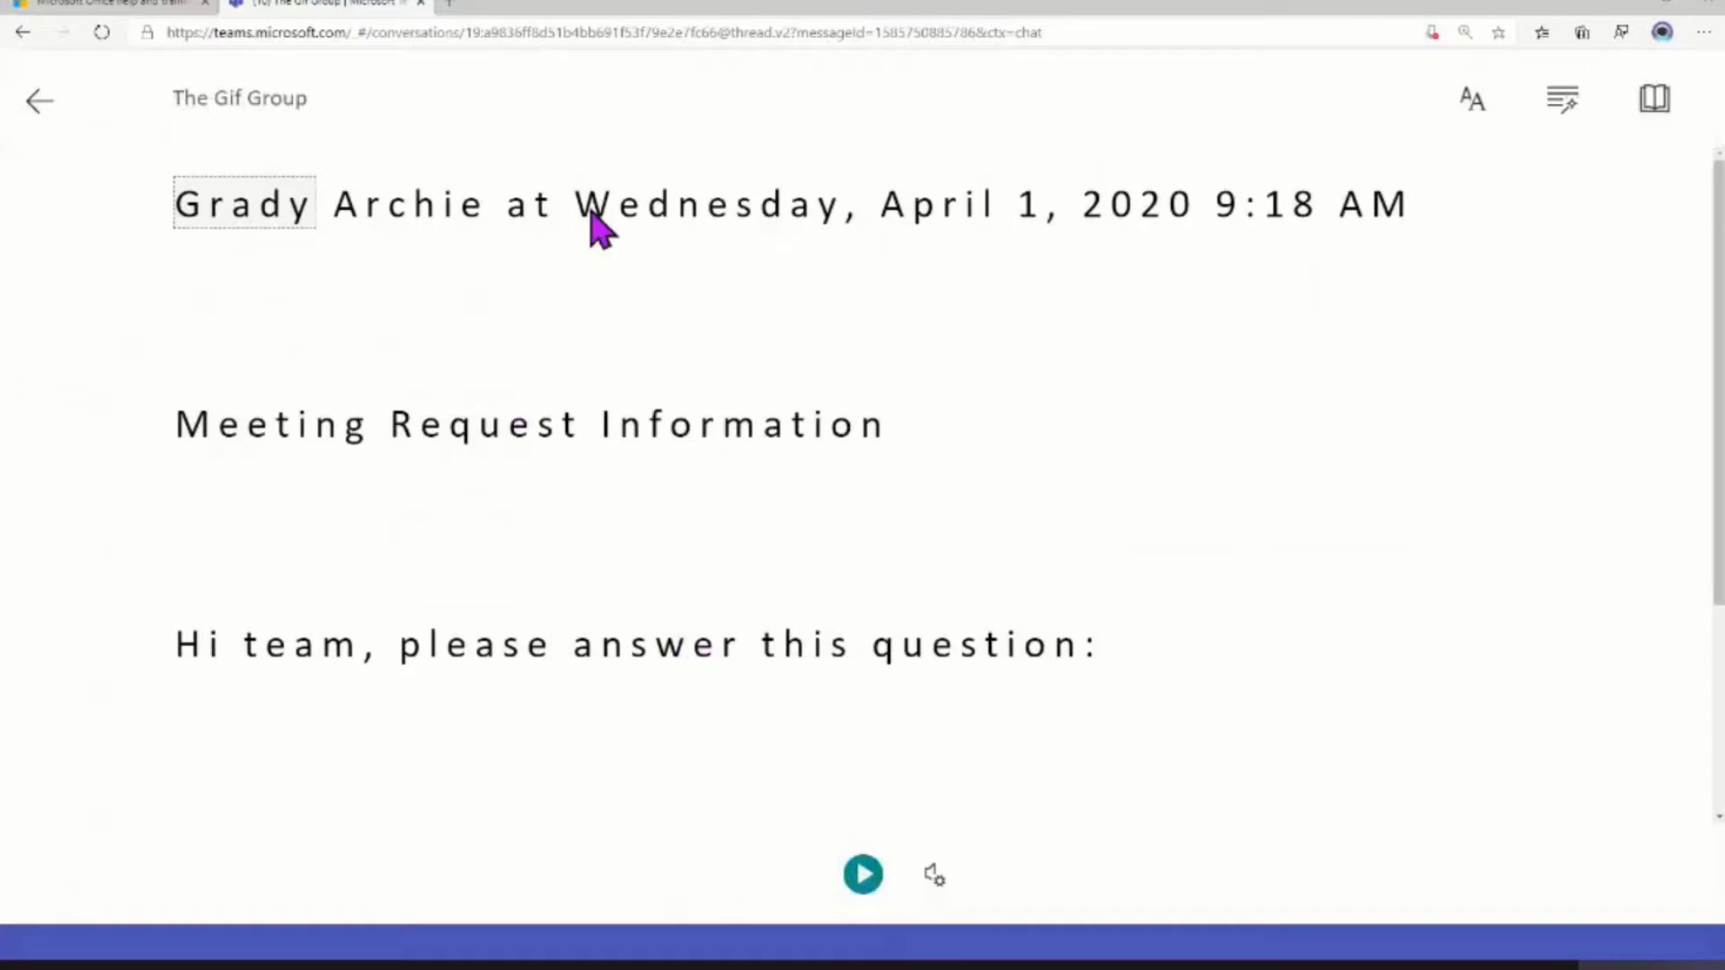
{"action": "key", "text": "Escape"}
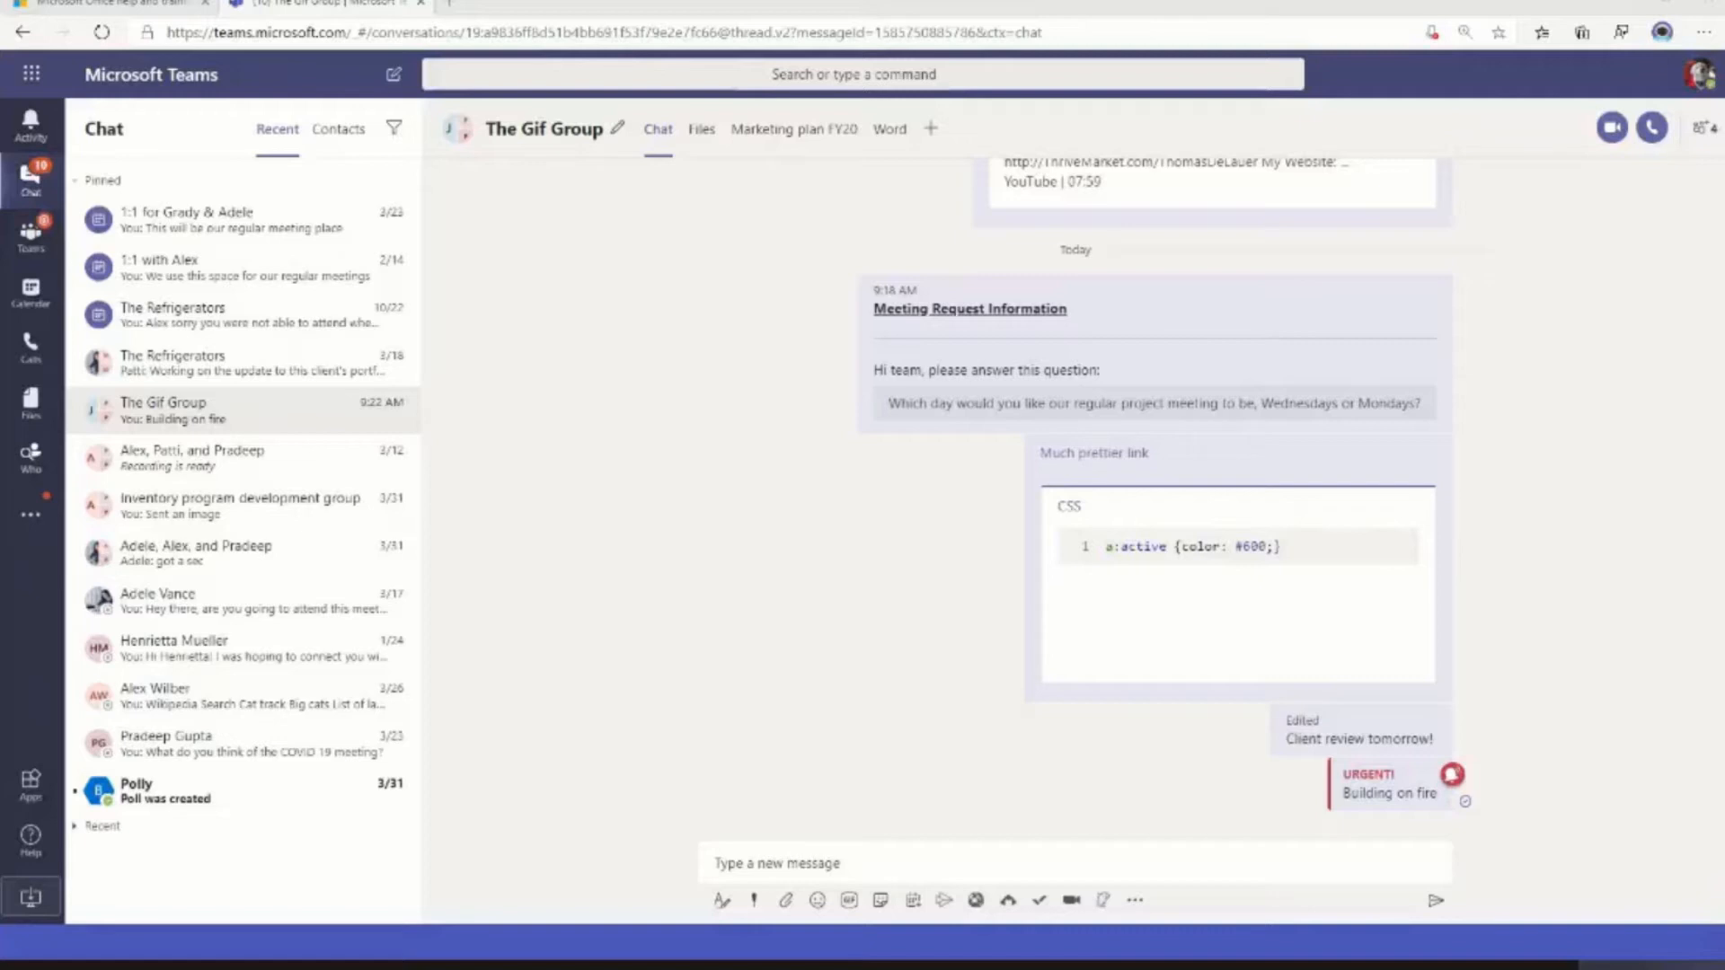
Open the feature suggestion forum from the help options and search the existing ideas for "share with teams outlook"
{"action": "left_click", "coordinate": [30, 835]}
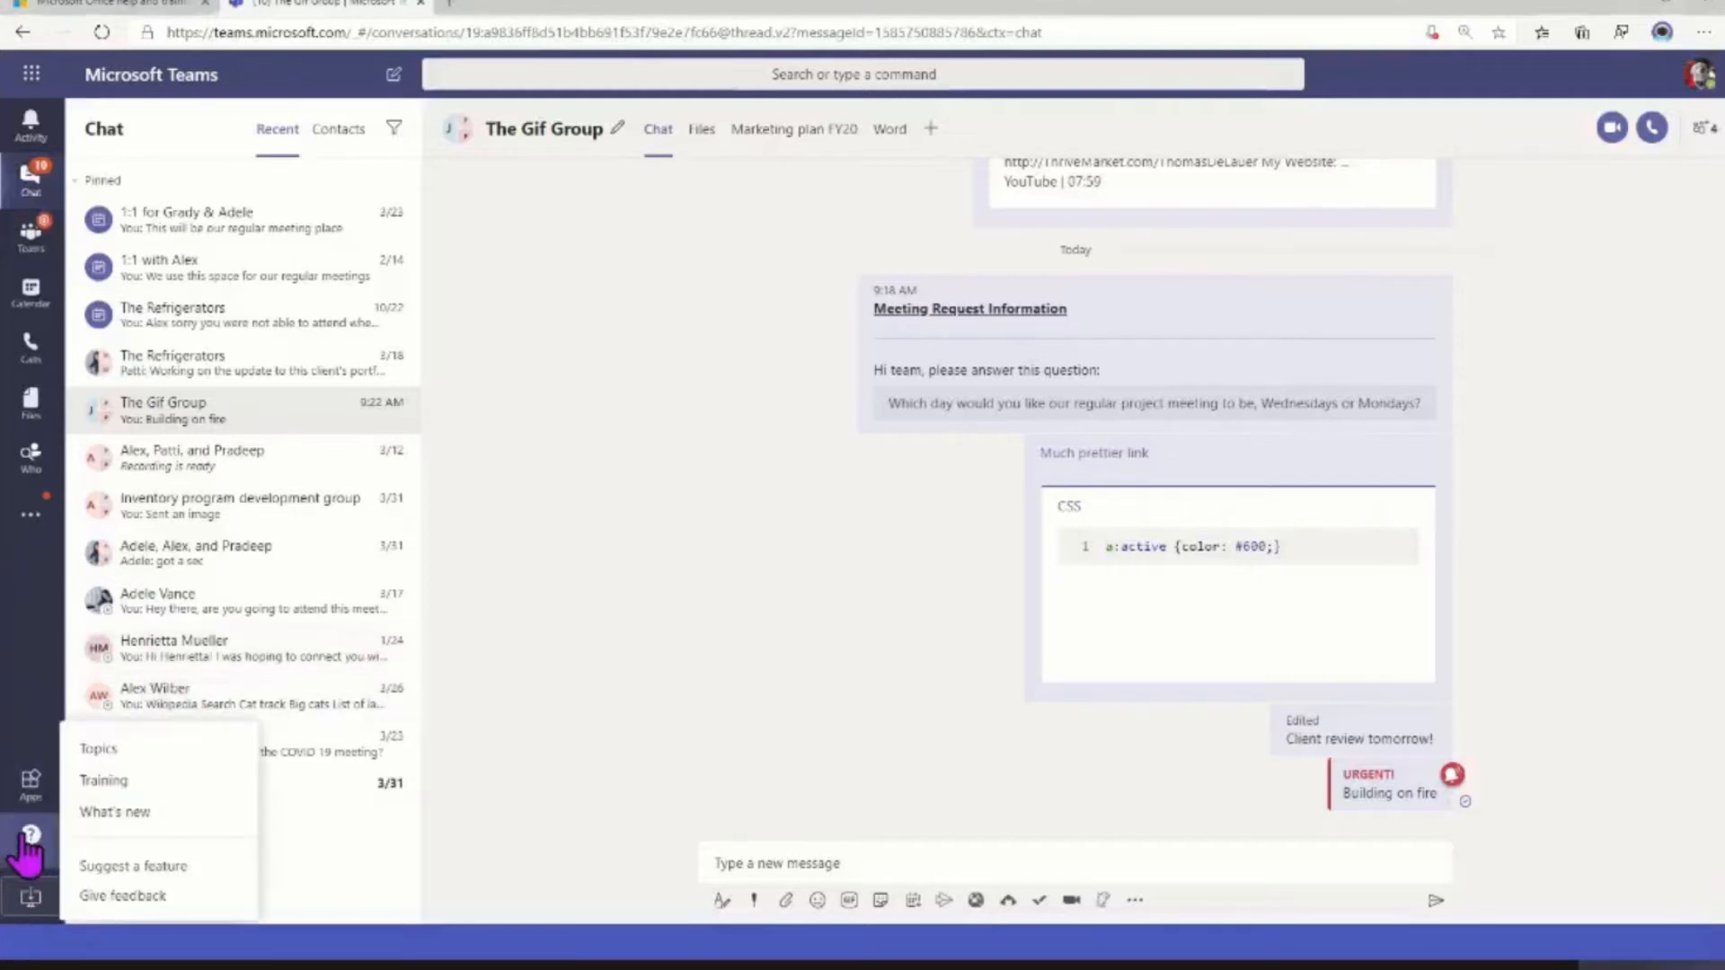
{"action": "left_click", "coordinate": [144, 866]}
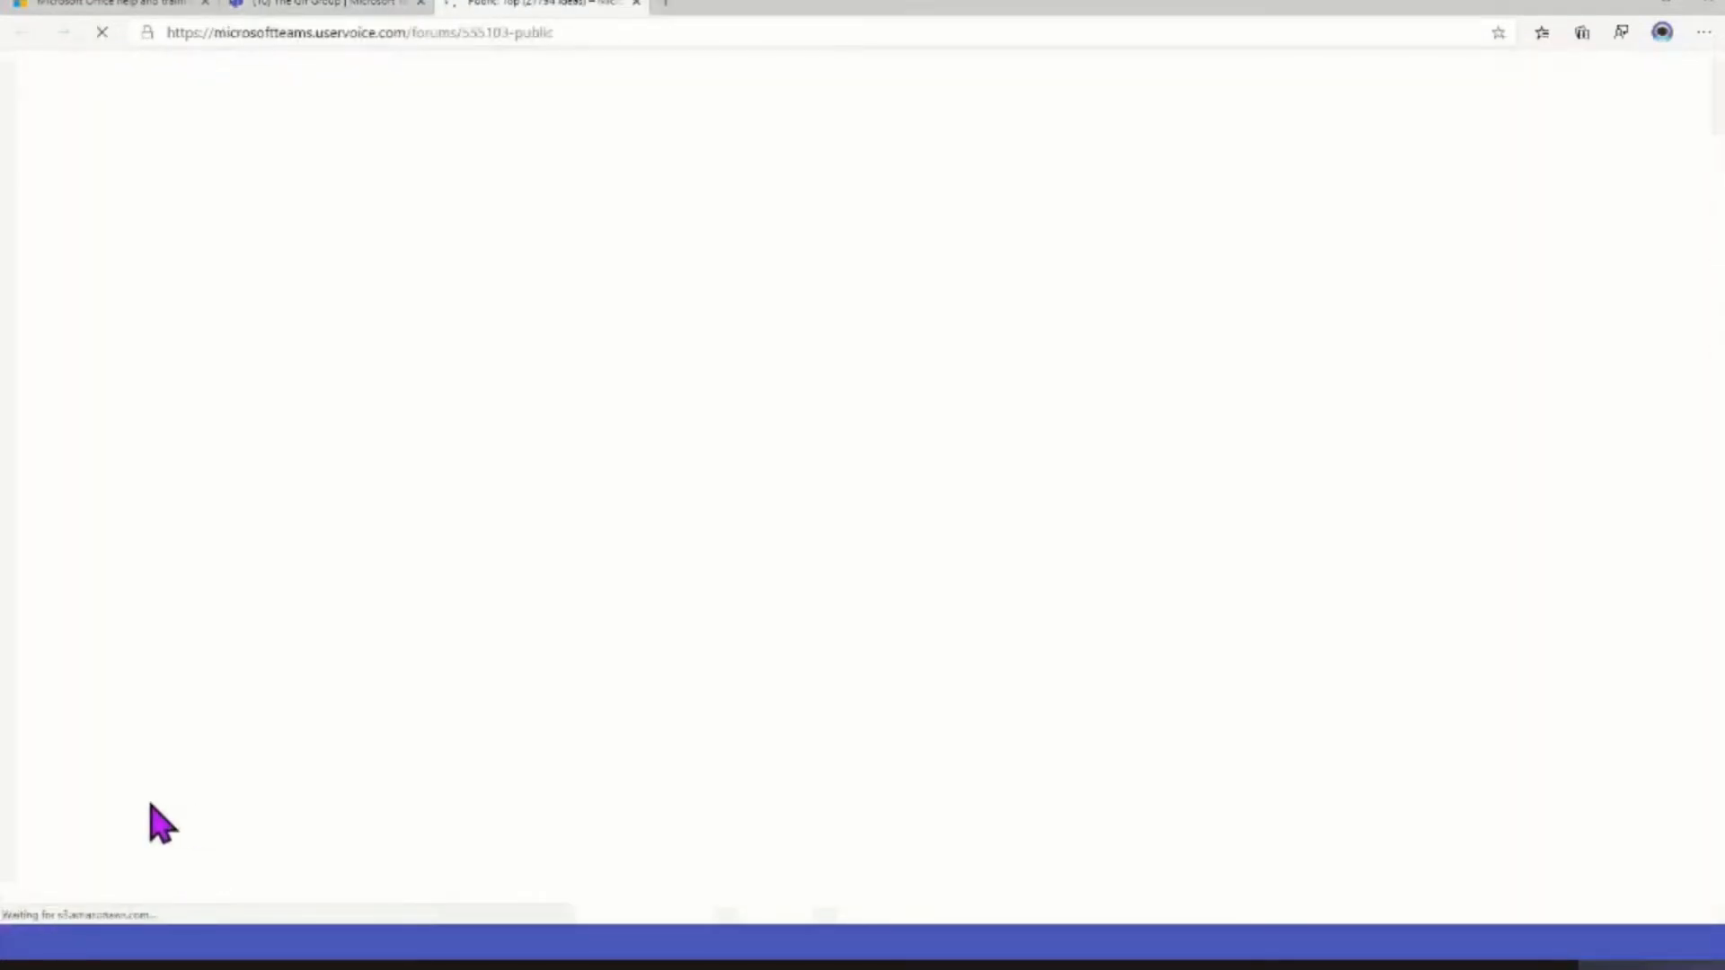
{"action": "scroll", "coordinate": [683, 693], "scroll_direction": "down", "scroll_amount": 5}
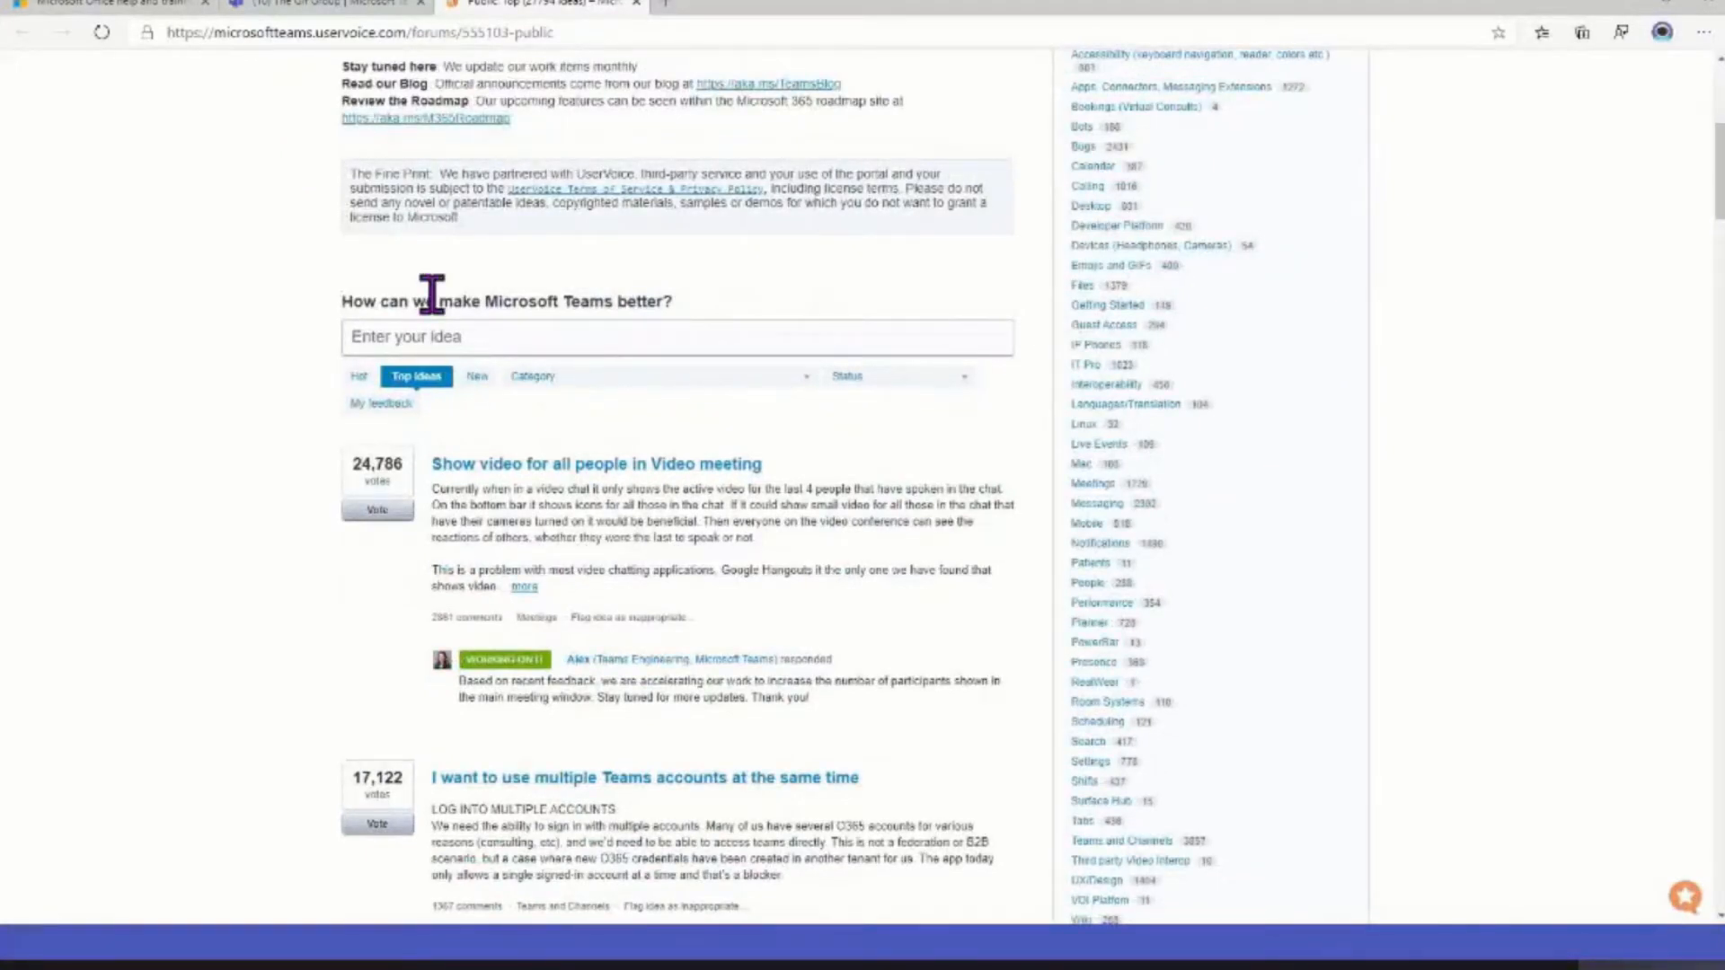
{"action": "left_click", "coordinate": [487, 334]}
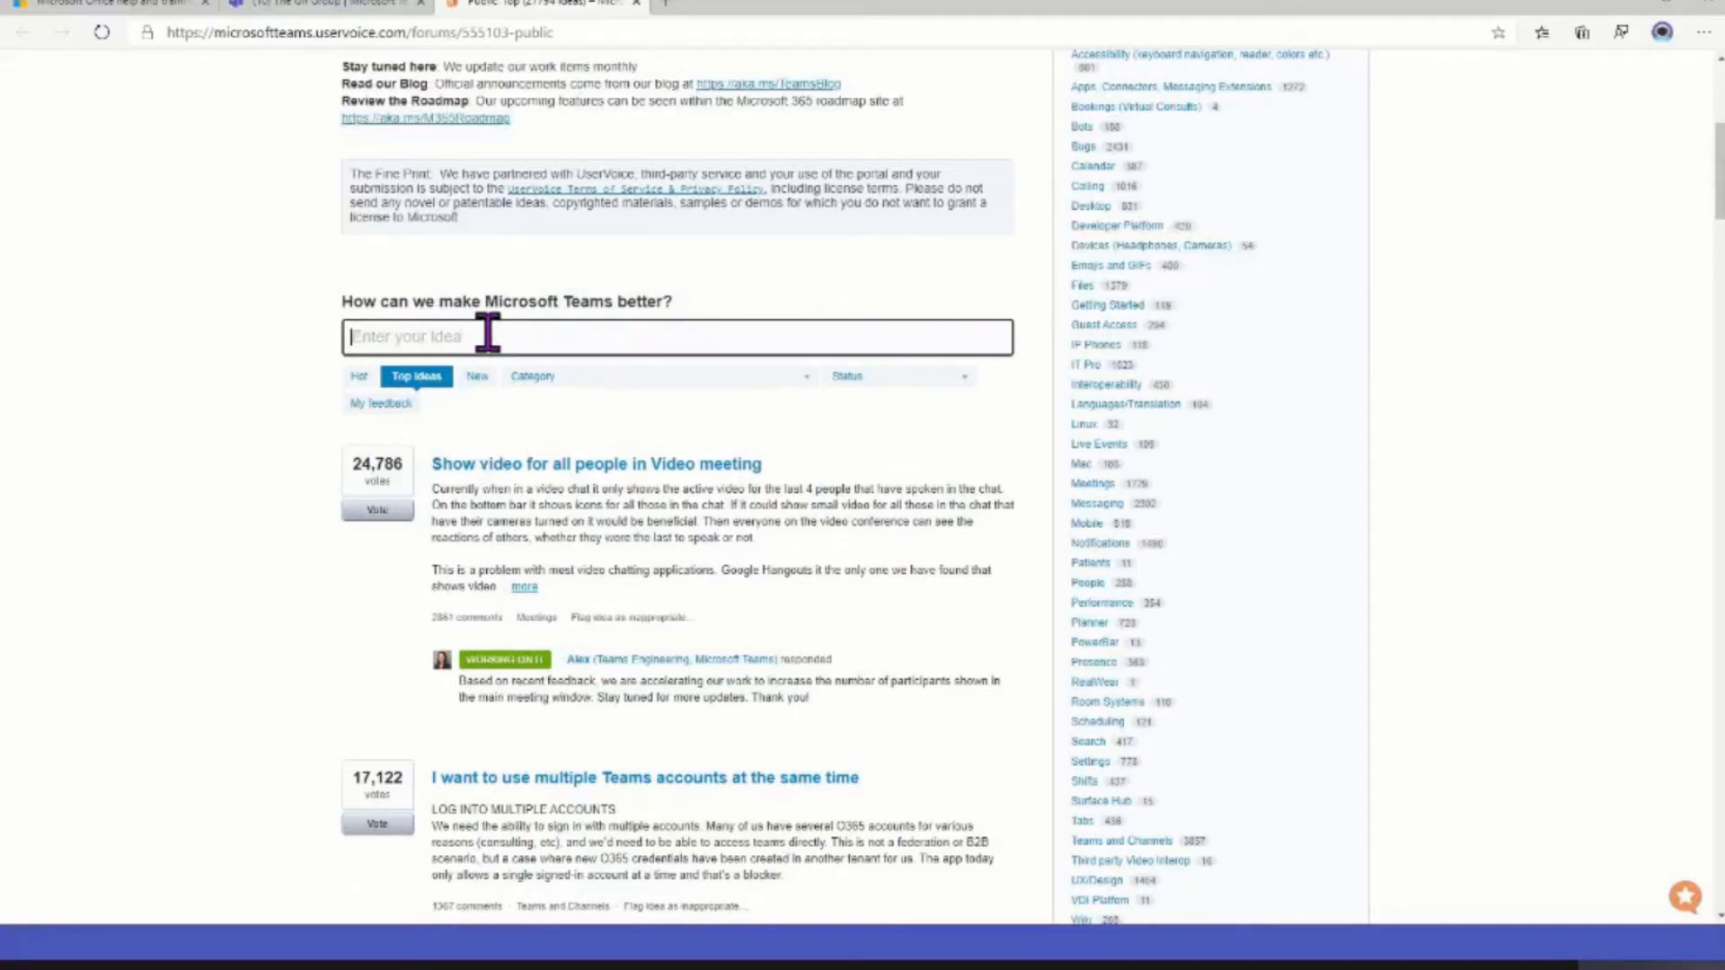
{"action": "type", "text": "share with teams"}
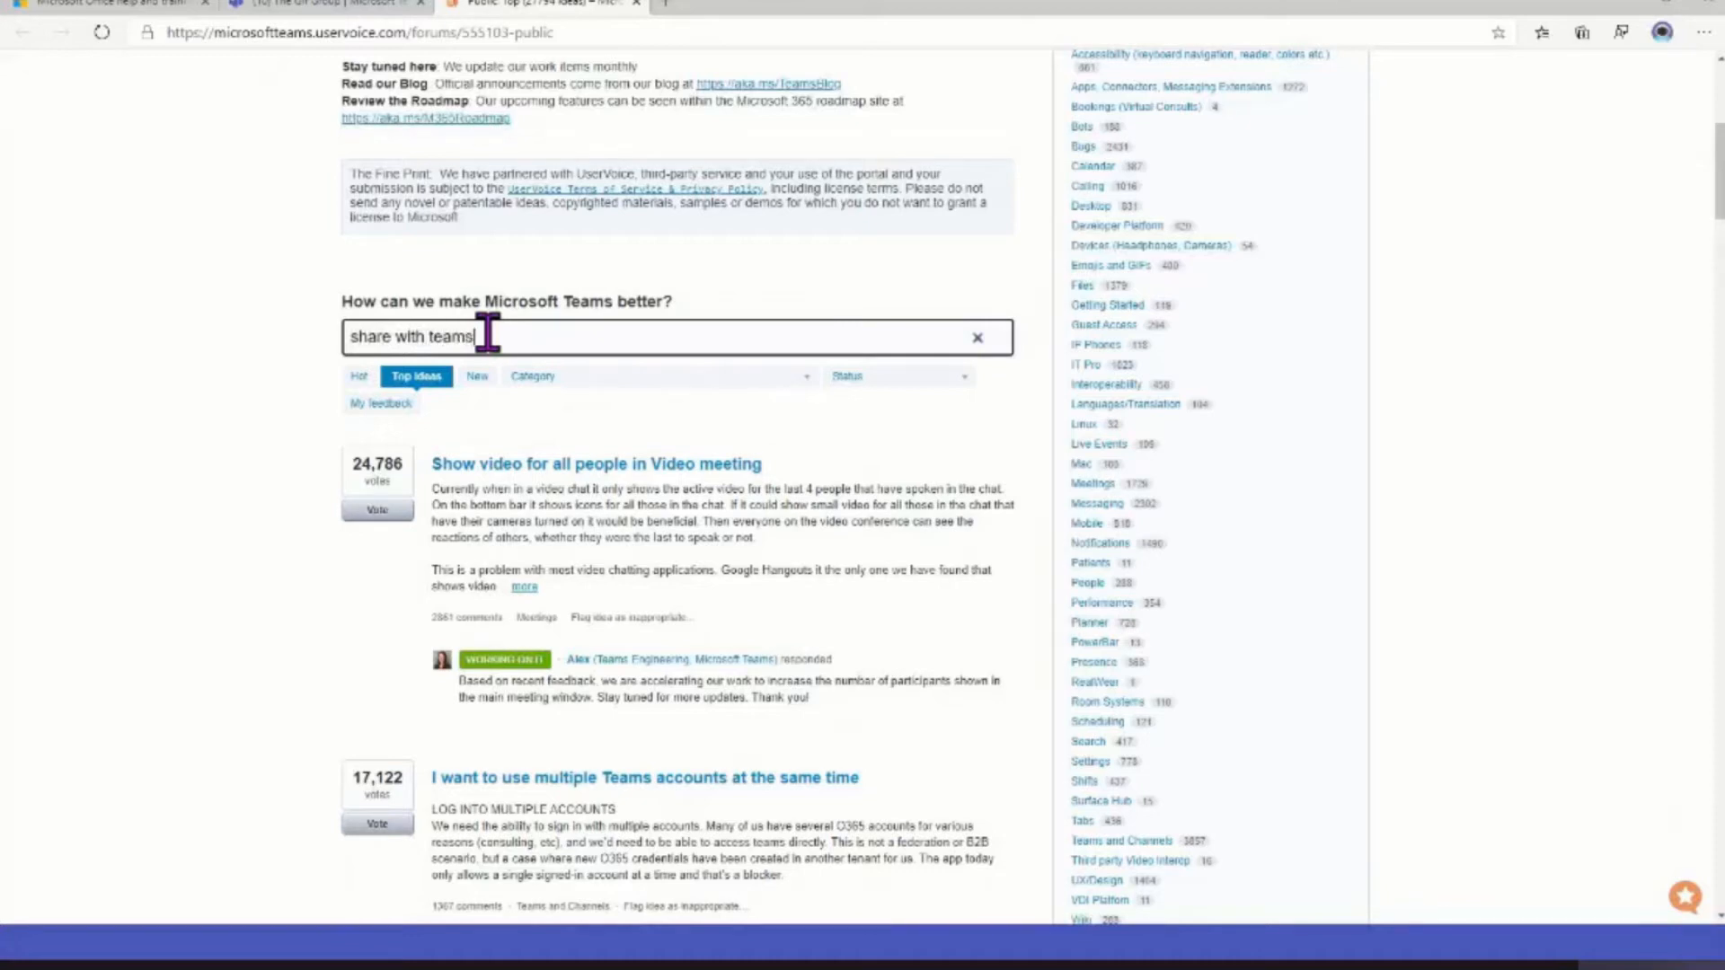
{"action": "type", "text": " chutlook"}
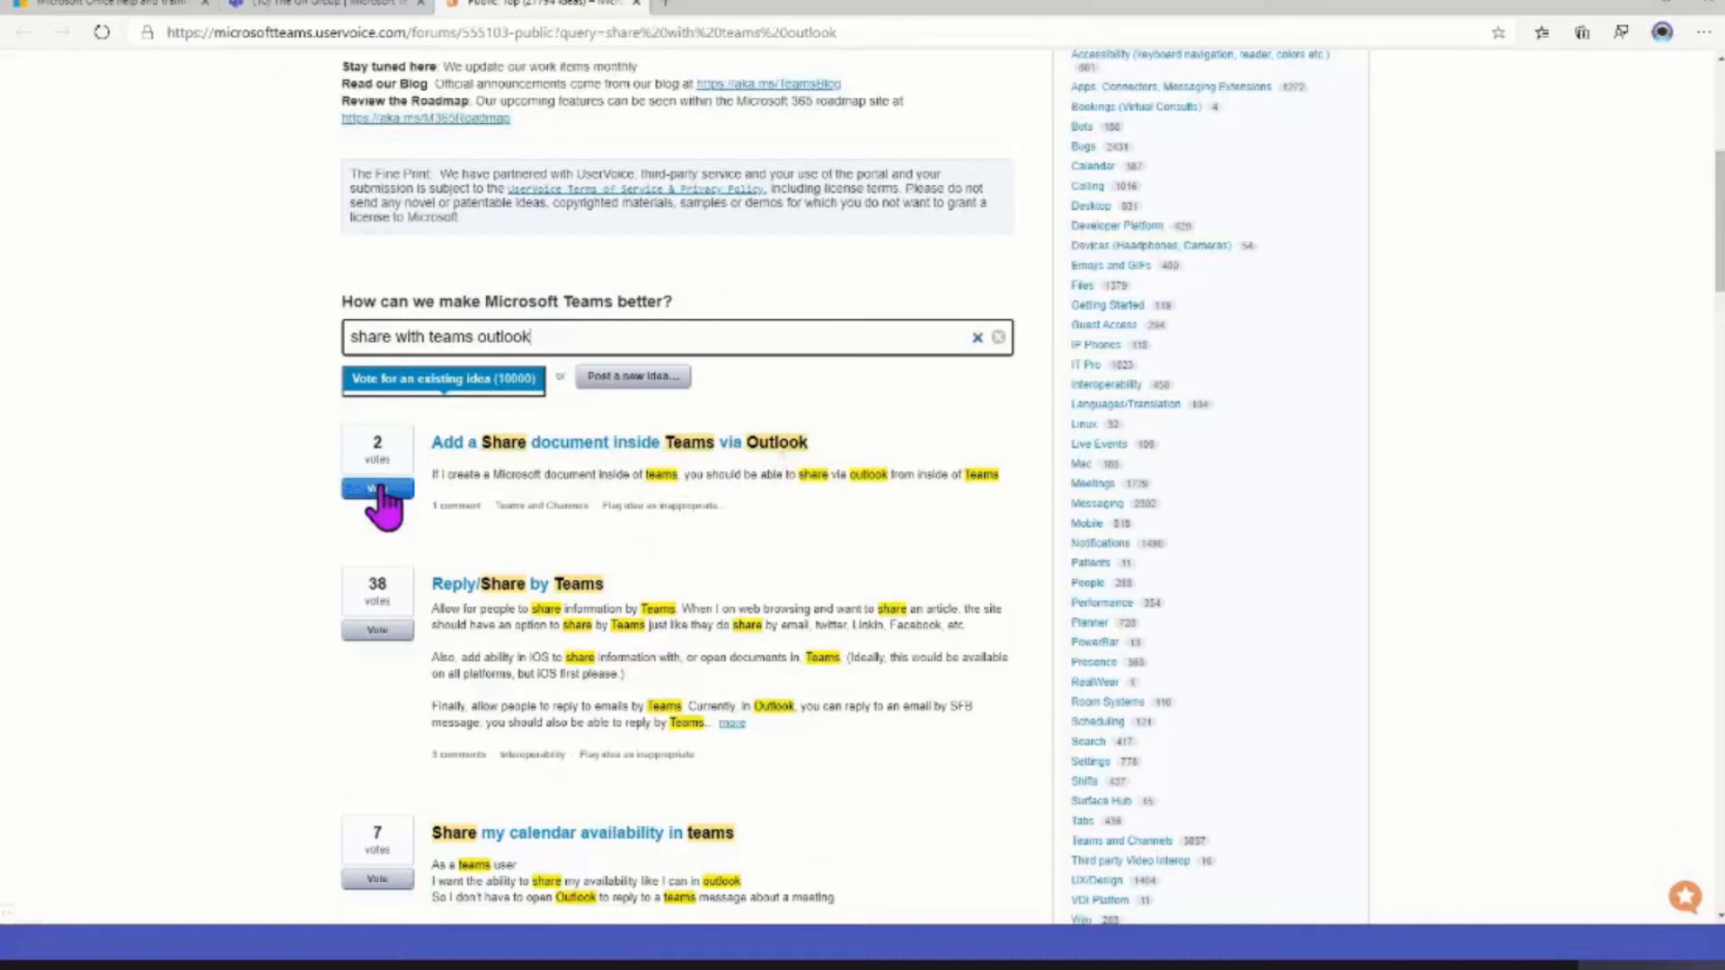
Return to The Gif Group chat and send the message "testing" from the expanded compose box
{"action": "left_click", "coordinate": [278, 12]}
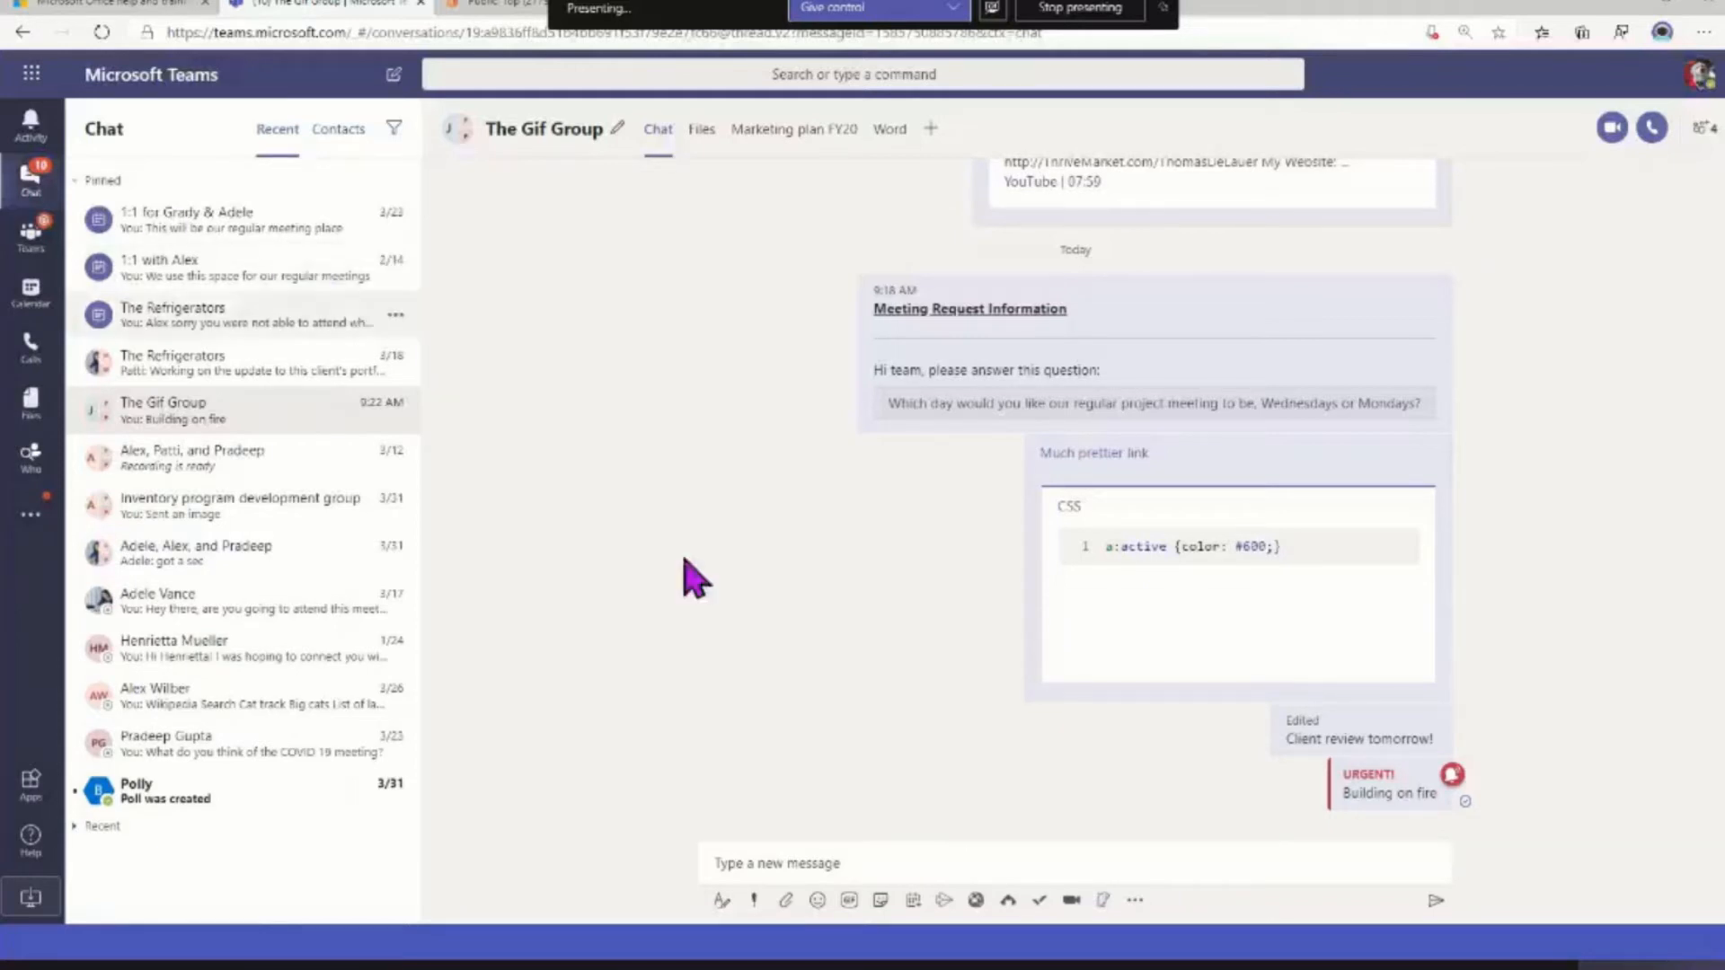
{"action": "left_click", "coordinate": [932, 853]}
{"action": "type", "text": "testing"}
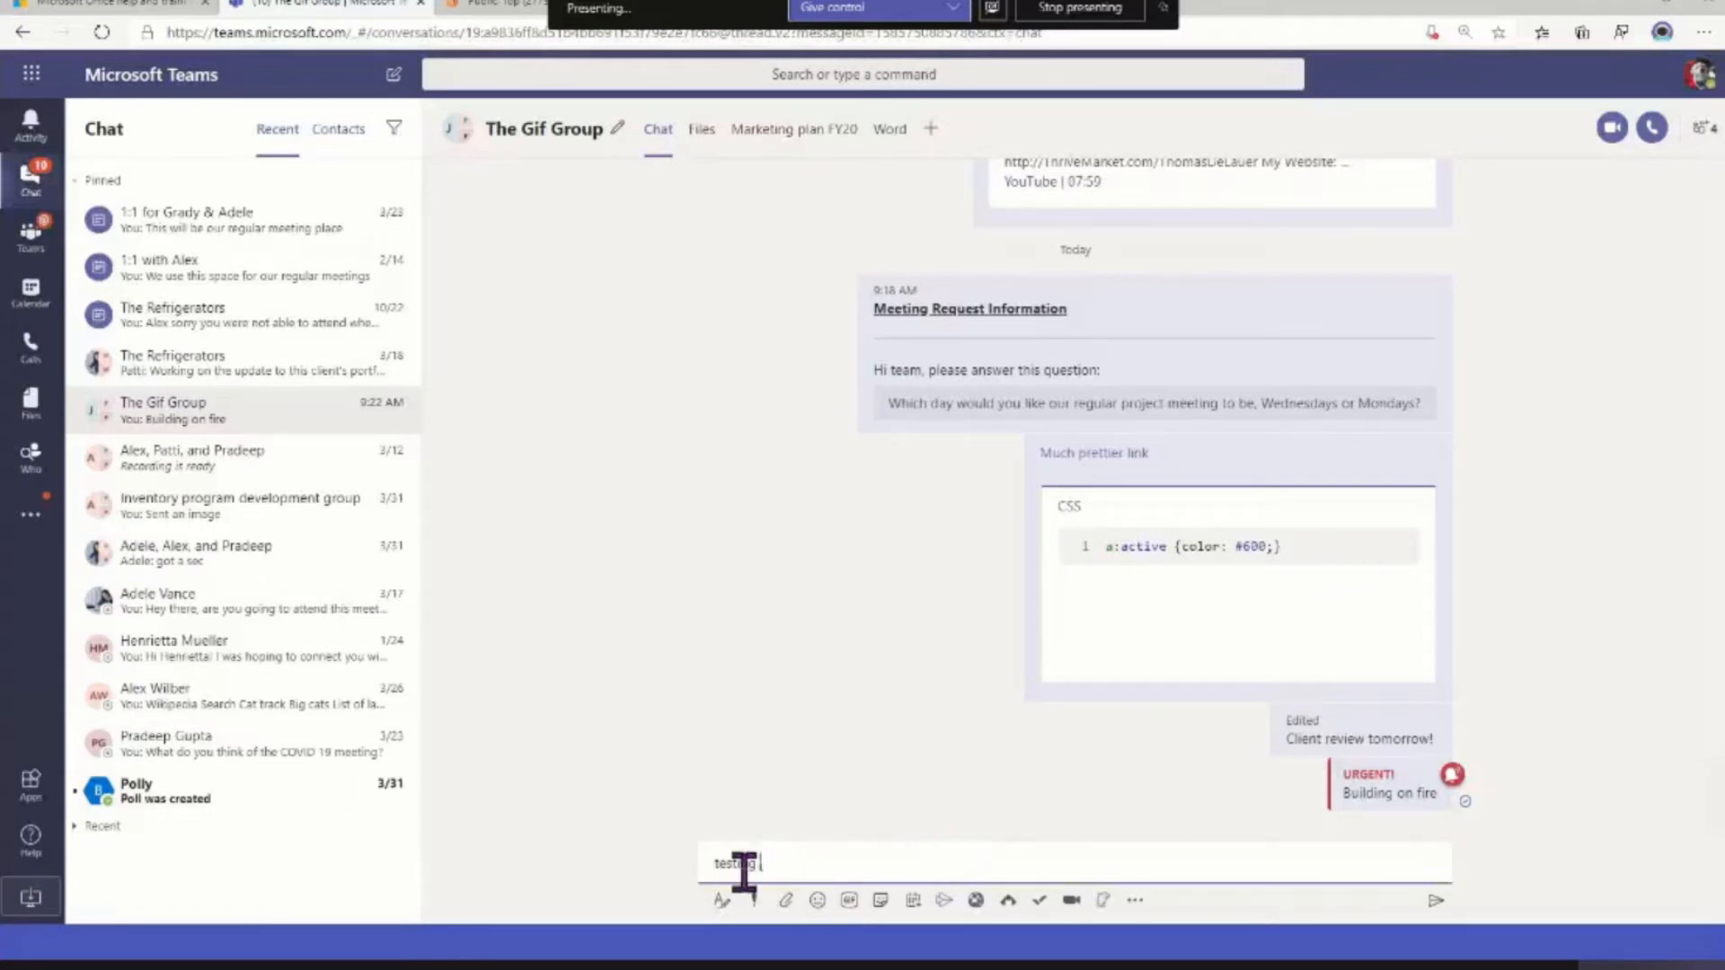
{"action": "left_click", "coordinate": [721, 900]}
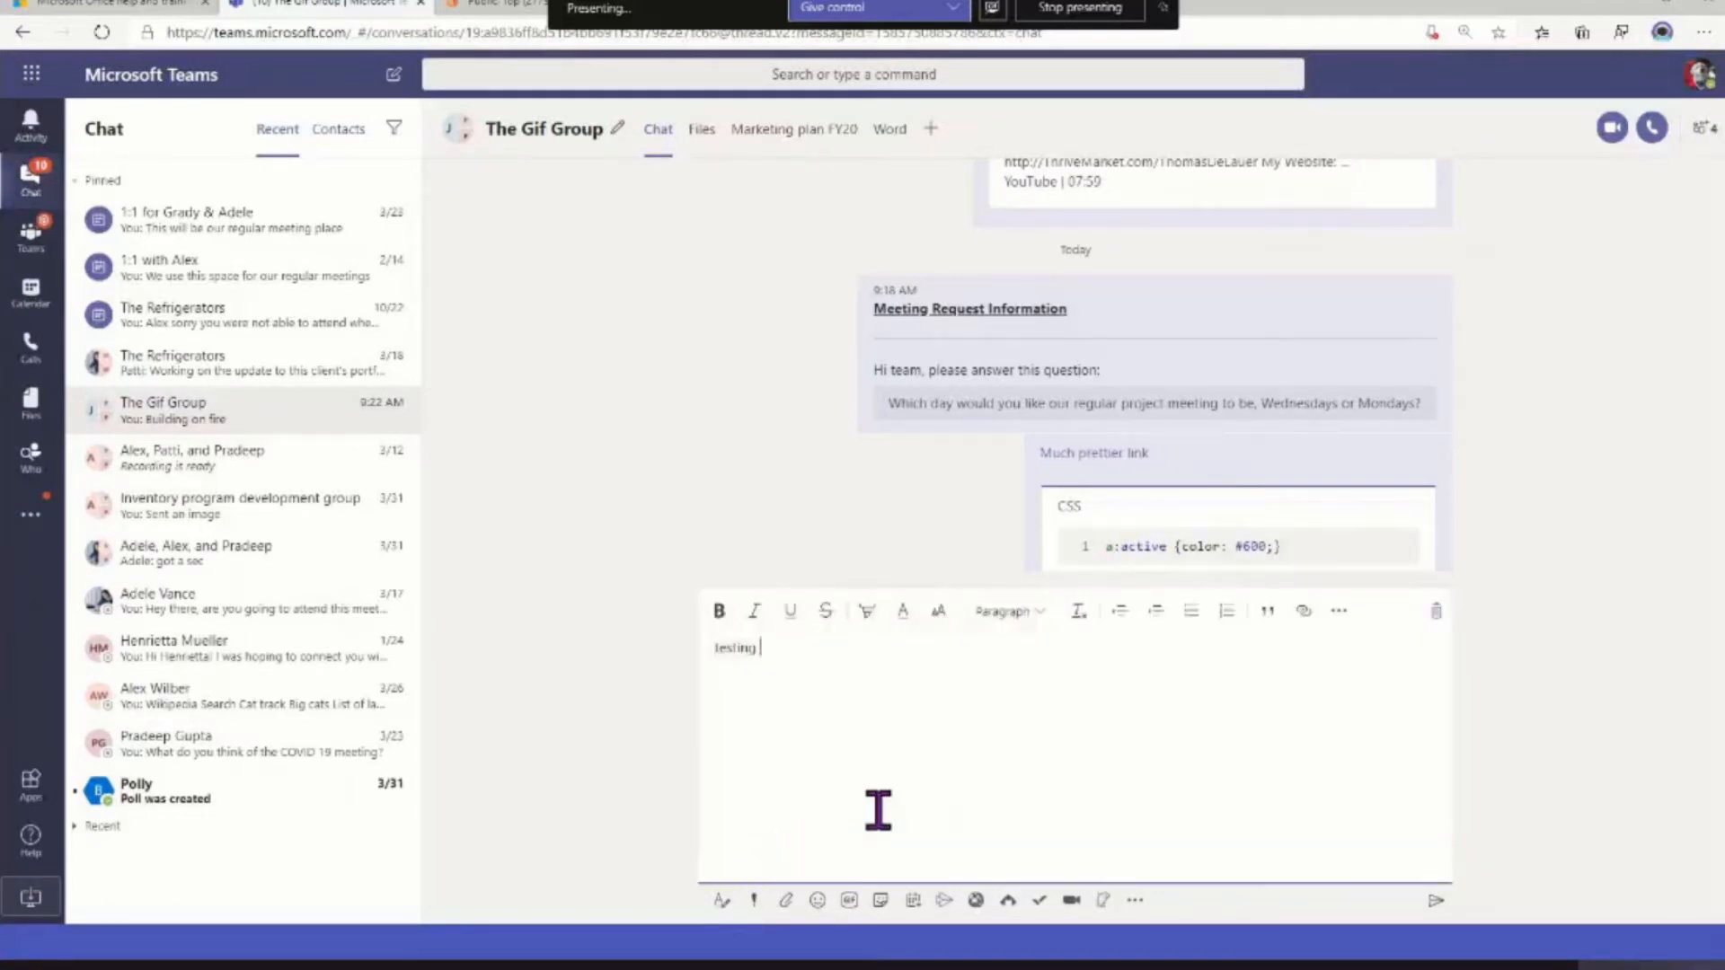
{"action": "key", "text": "ctrl+Return"}
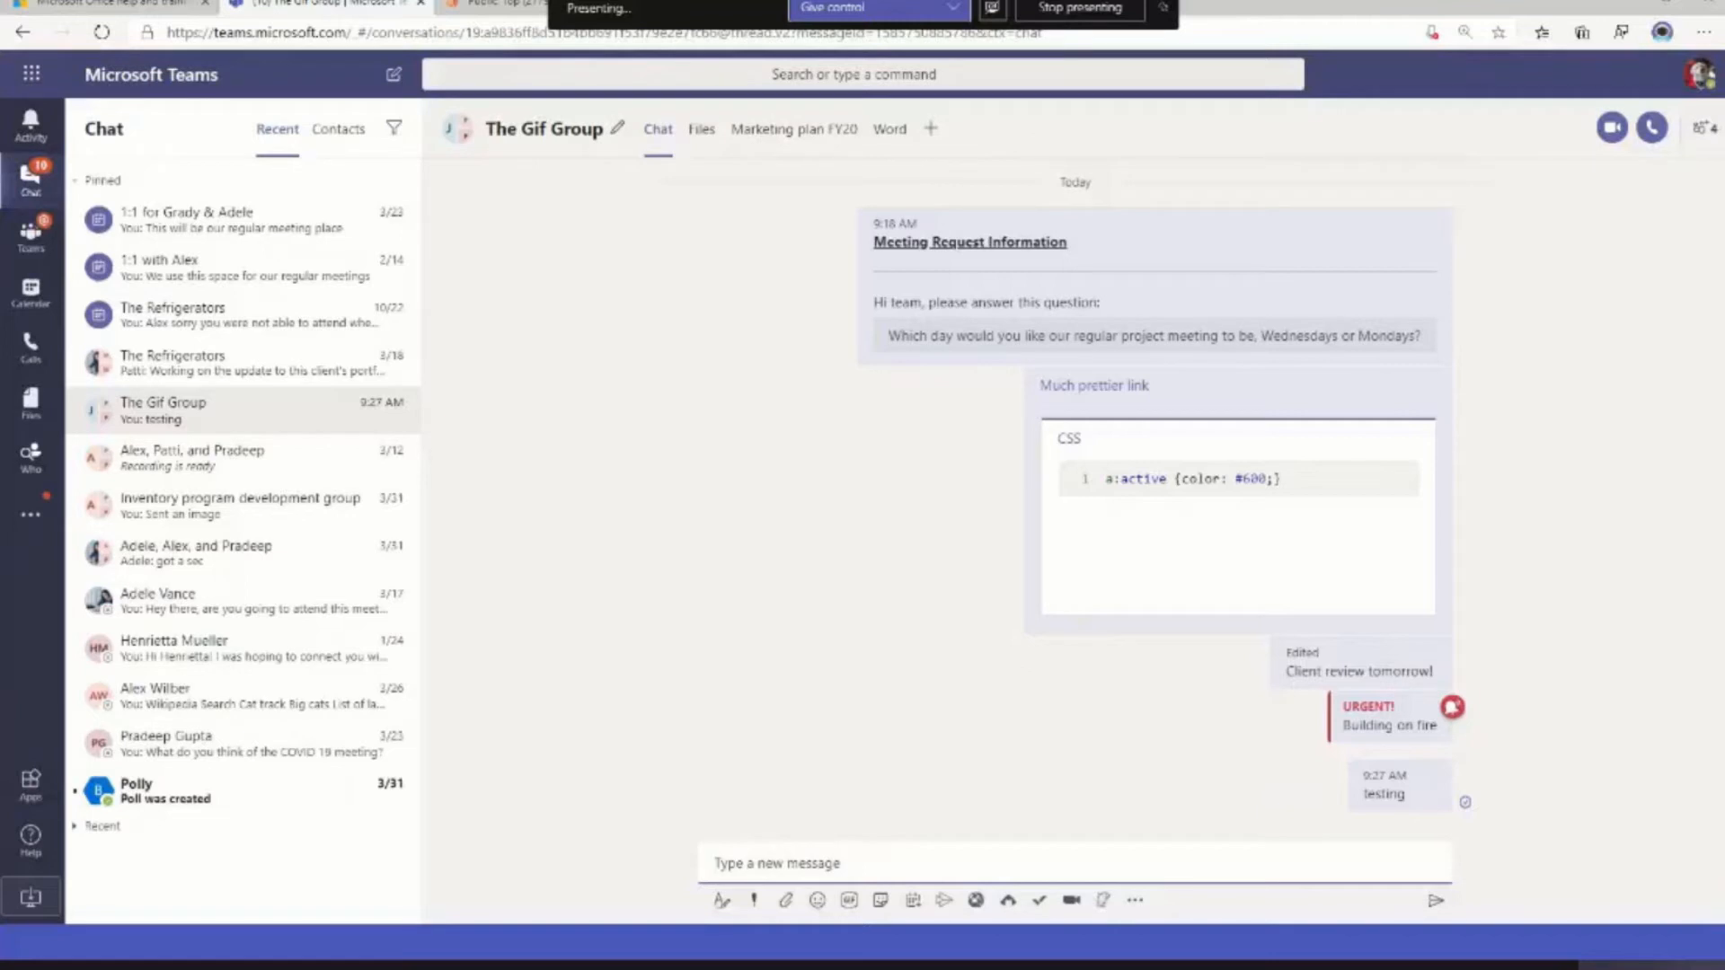
Expand the compose box in The Gif Group and look through the profile options and general settings
{"action": "left_click", "coordinate": [721, 901]}
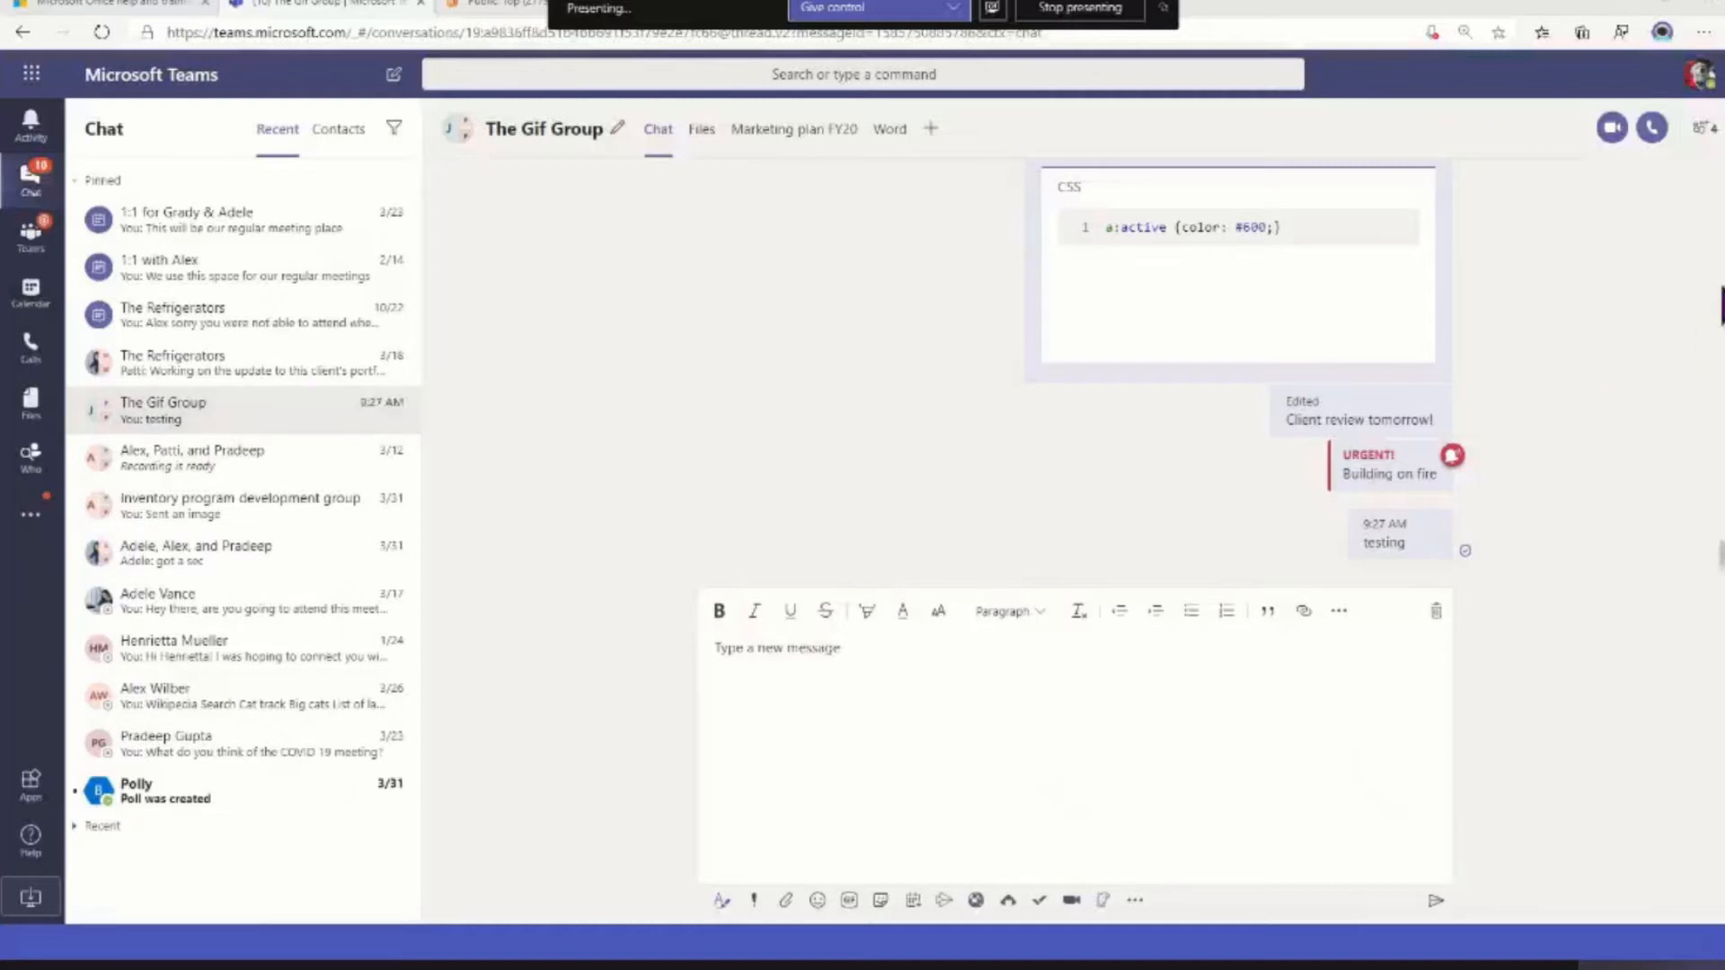
{"action": "left_click", "coordinate": [1695, 80]}
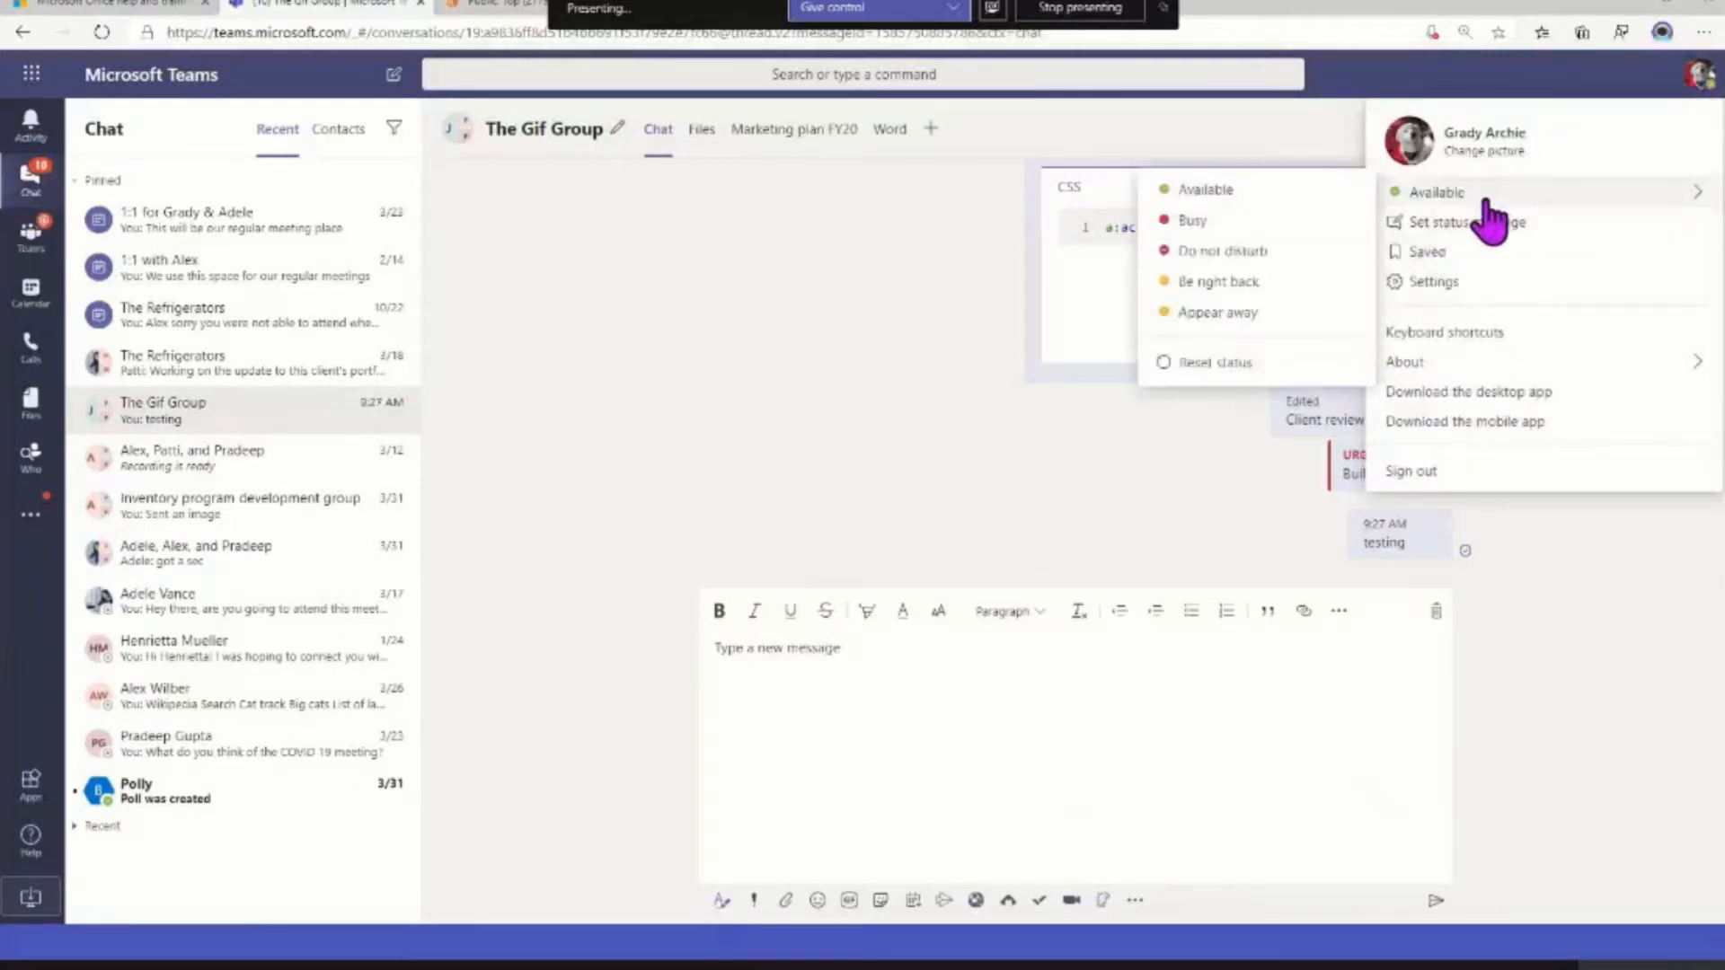
{"action": "left_click", "coordinate": [1431, 279]}
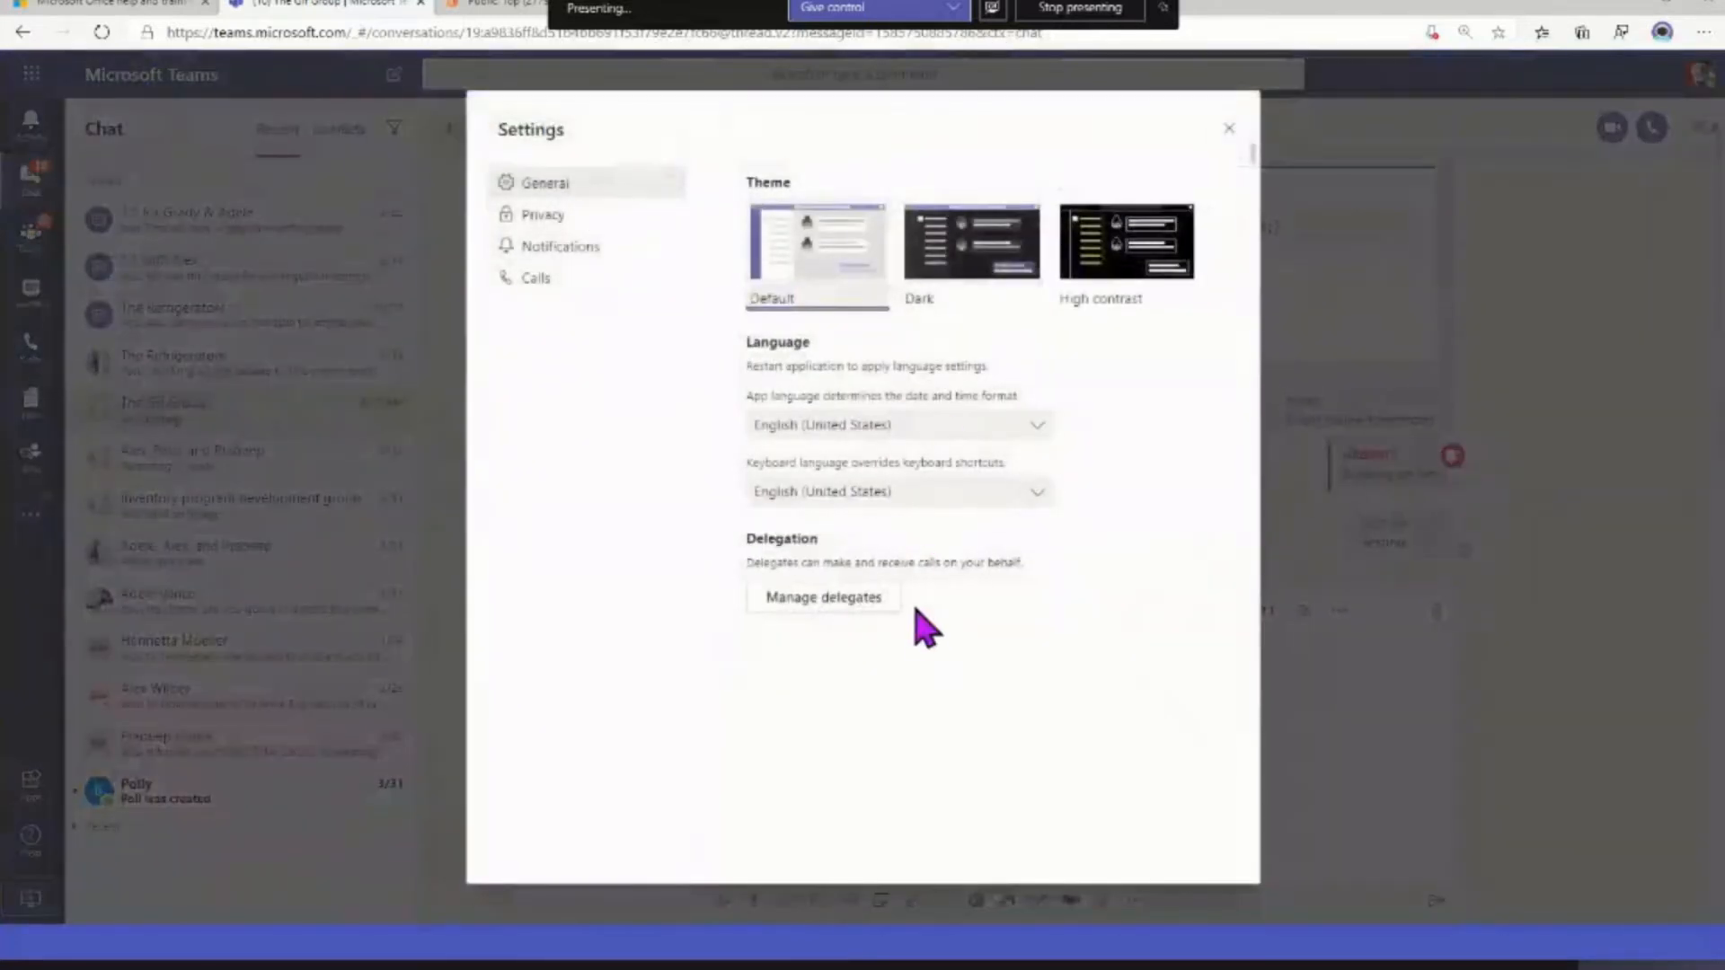
{"action": "left_click", "coordinate": [1227, 130]}
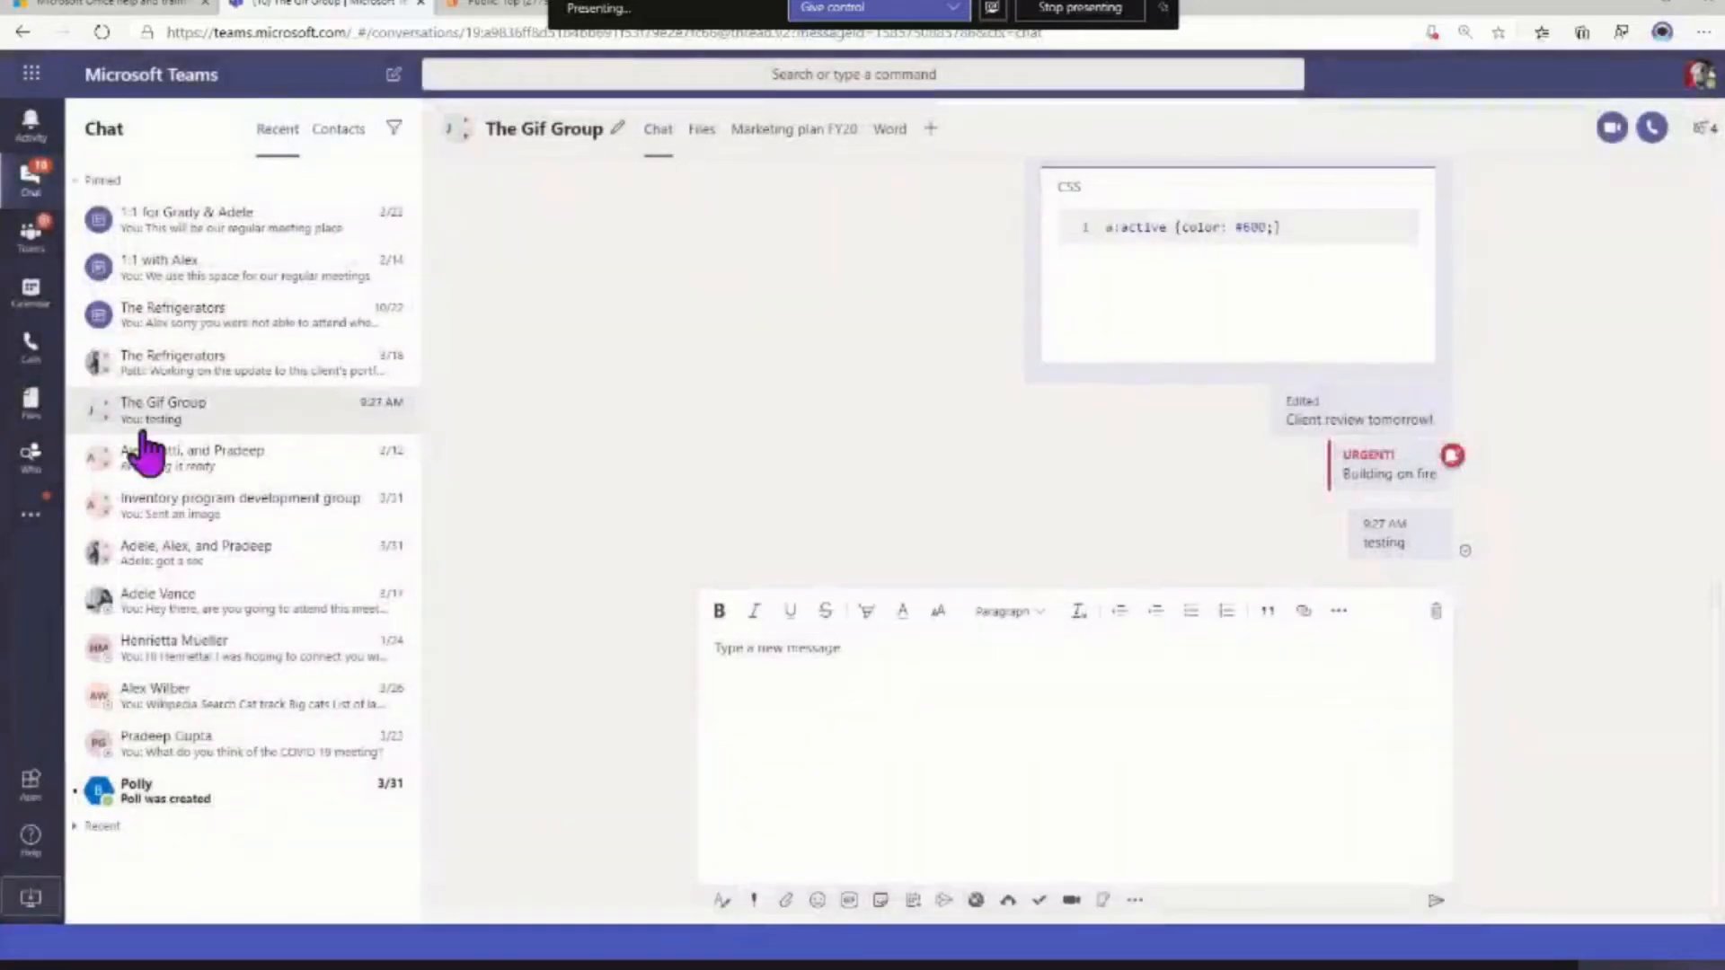
{"action": "left_click", "coordinate": [1698, 75]}
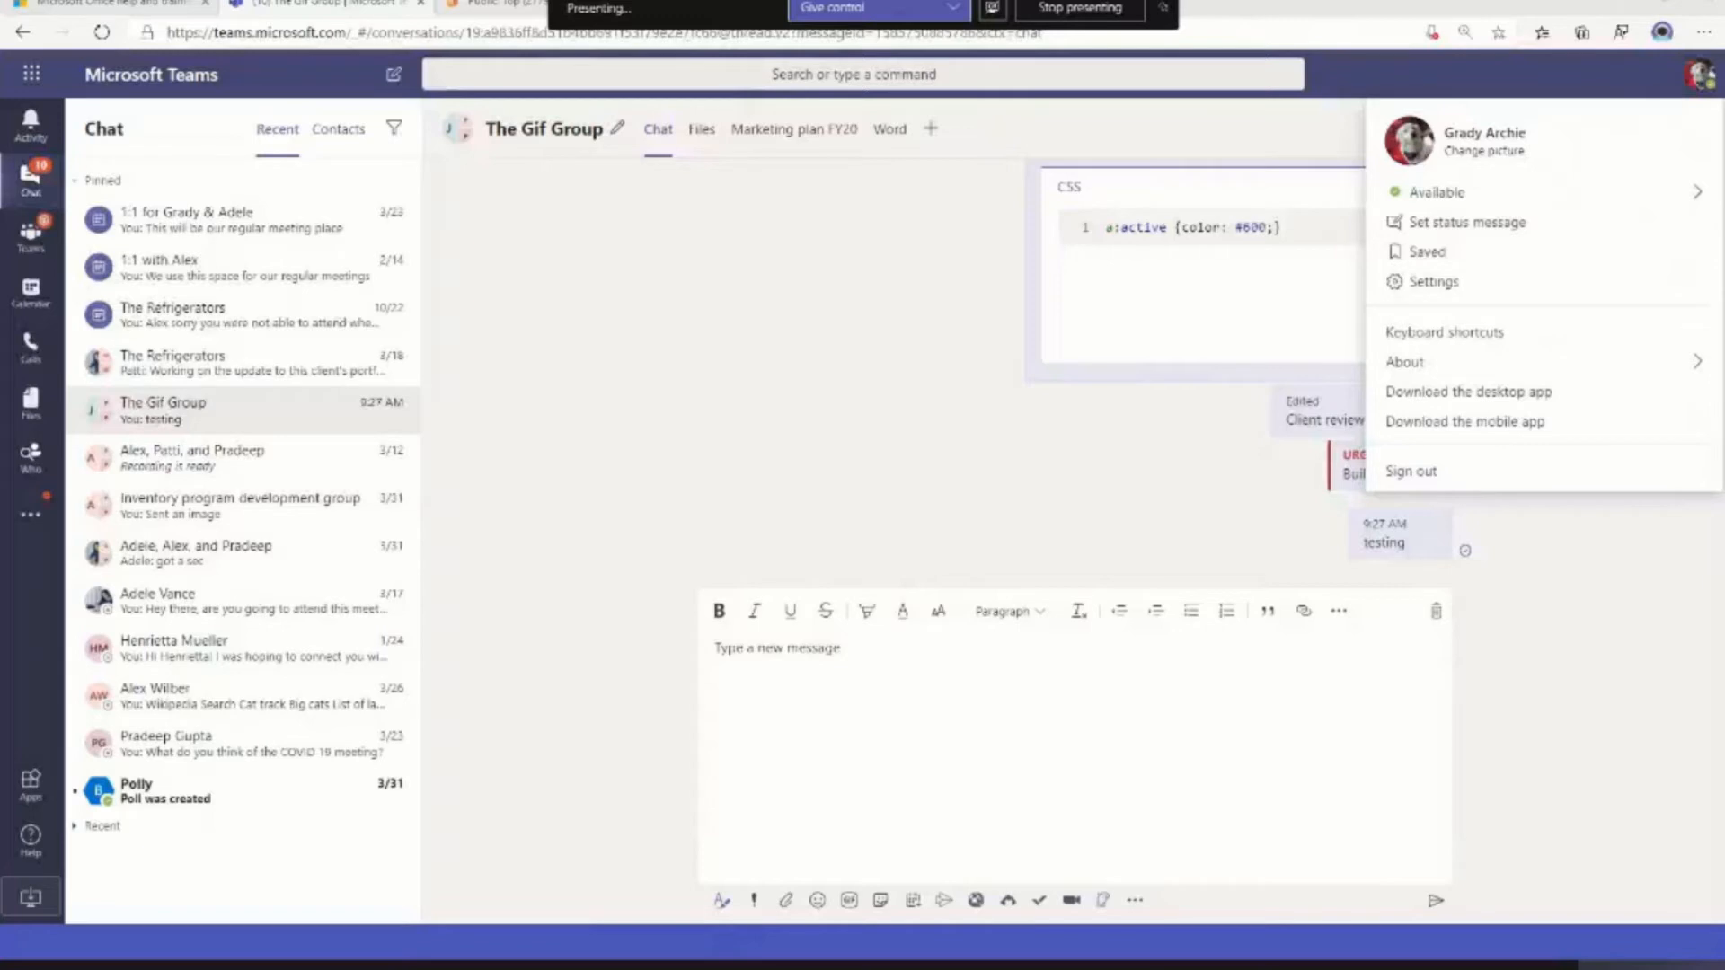
Write "Playing with text colors" as a new message and color the letters "olor" of the last word blue
{"action": "left_click", "coordinate": [855, 653]}
{"action": "type", "text": "Playing with text color"}
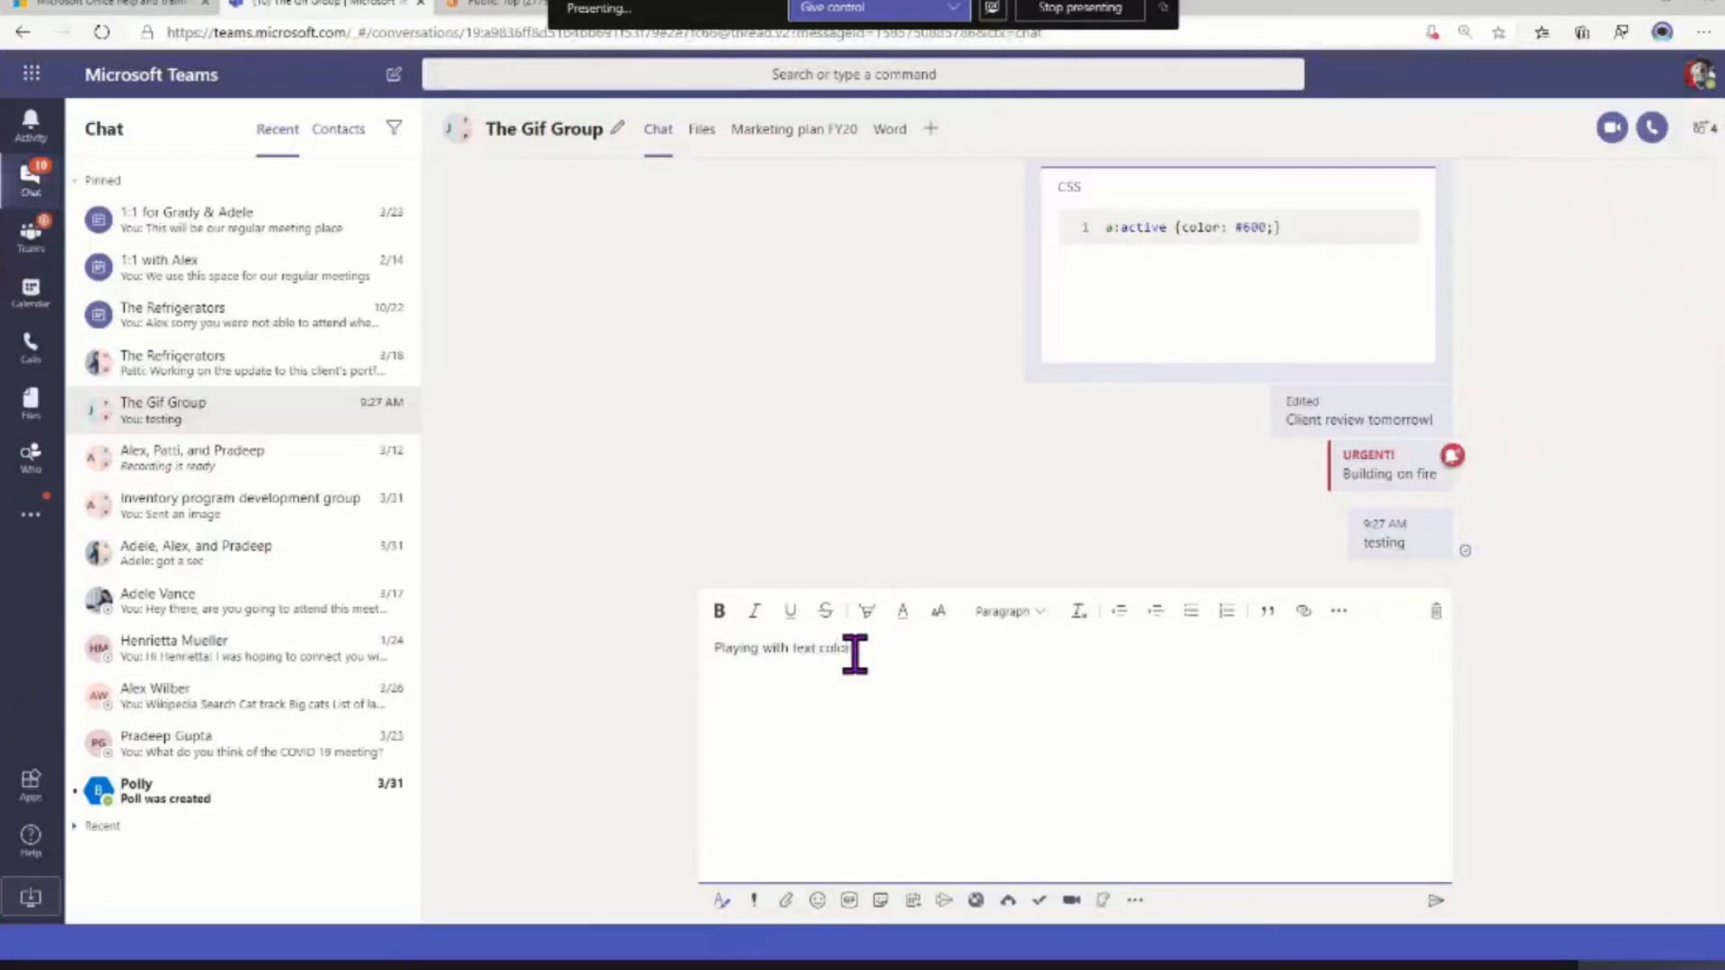
{"action": "left_click_drag", "start_coordinate": [854, 653], "coordinate": [820, 651]}
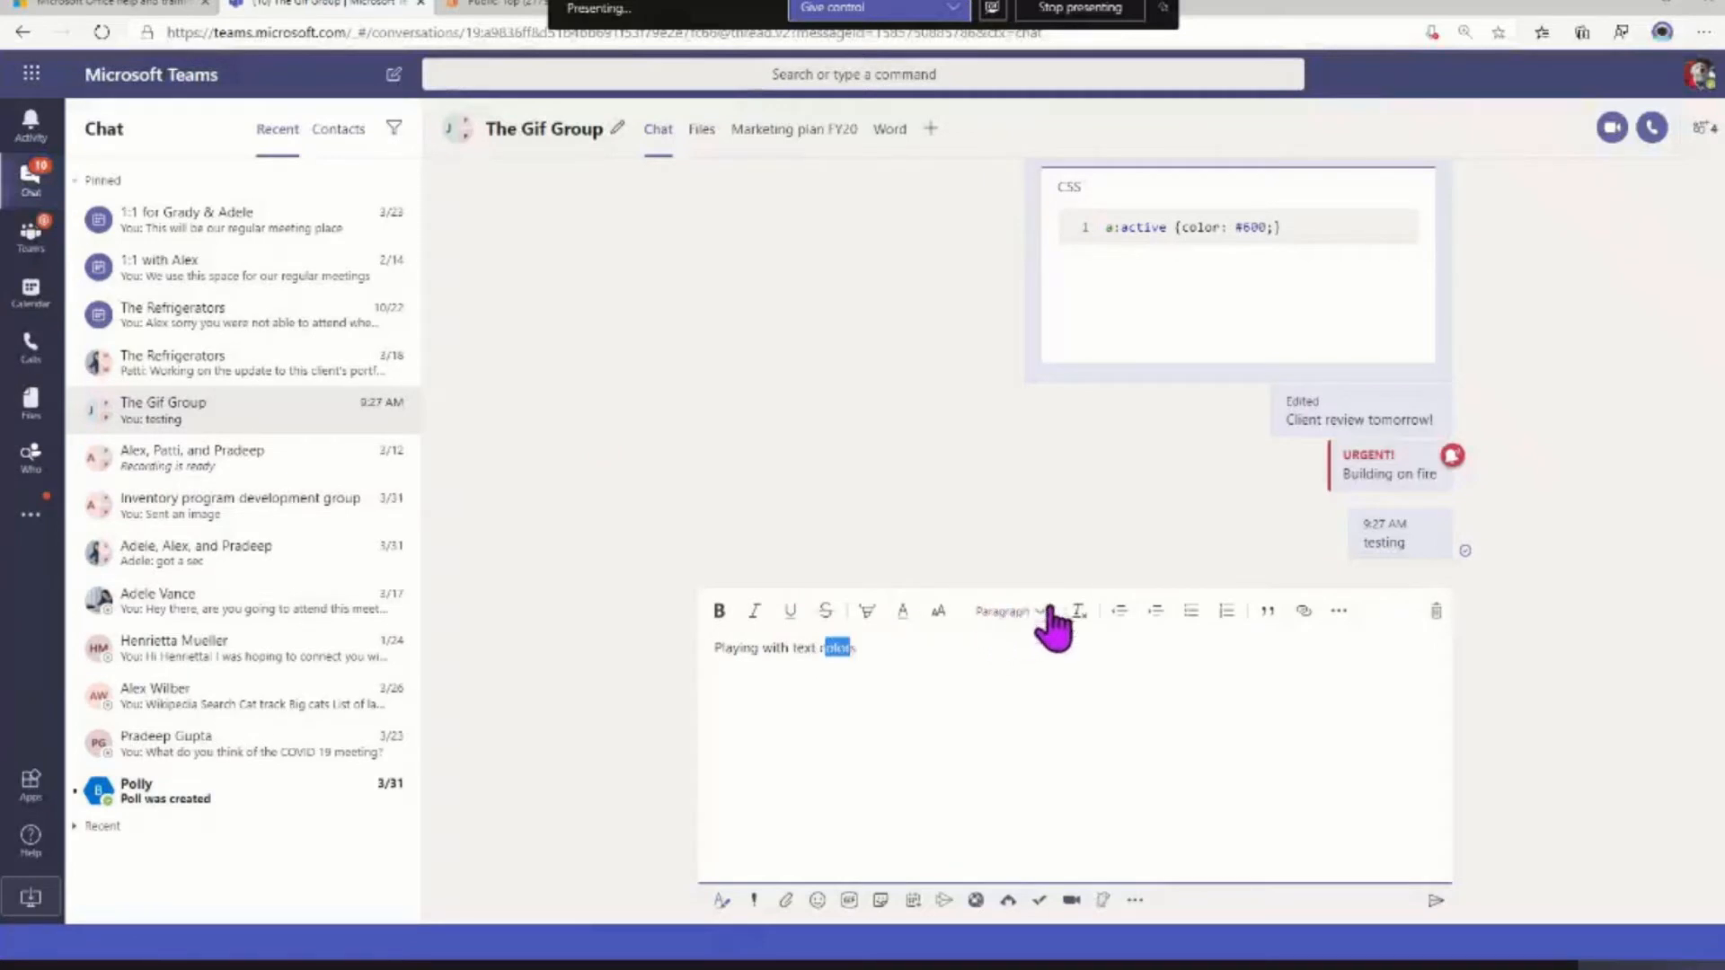
{"action": "left_click", "coordinate": [903, 612]}
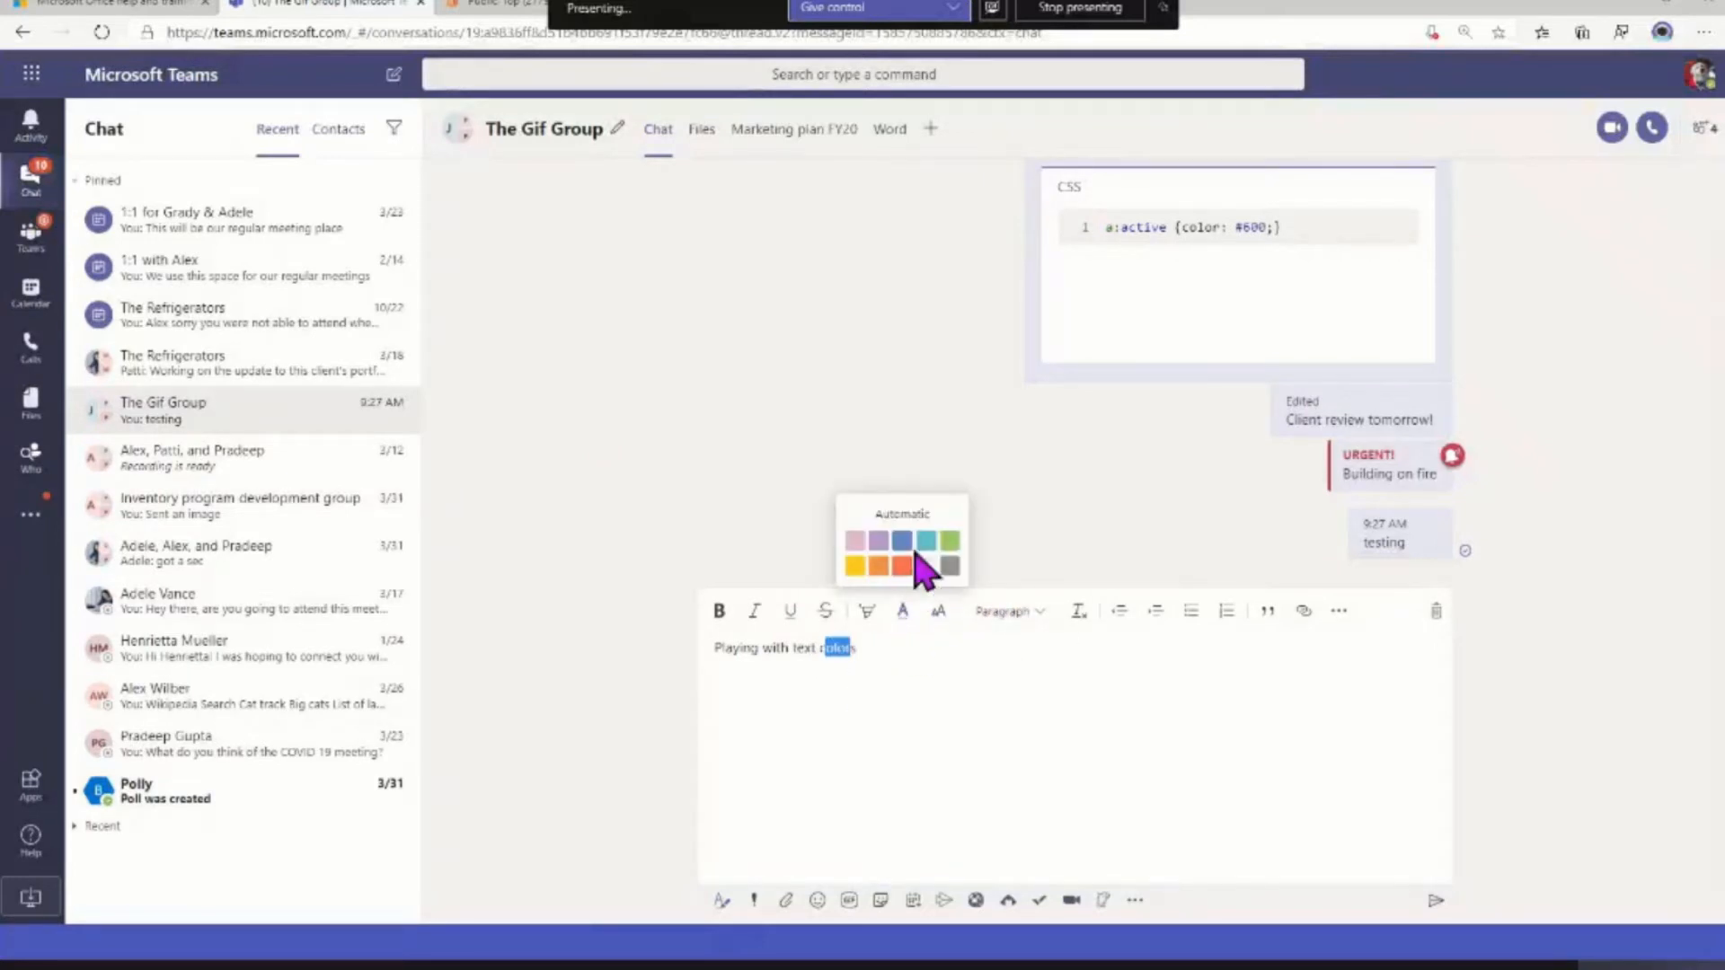
{"action": "left_click", "coordinate": [904, 543]}
Color the first letter of "colors" red-orange and the word "text" gray in the draft message
{"action": "left_click", "coordinate": [822, 647]}
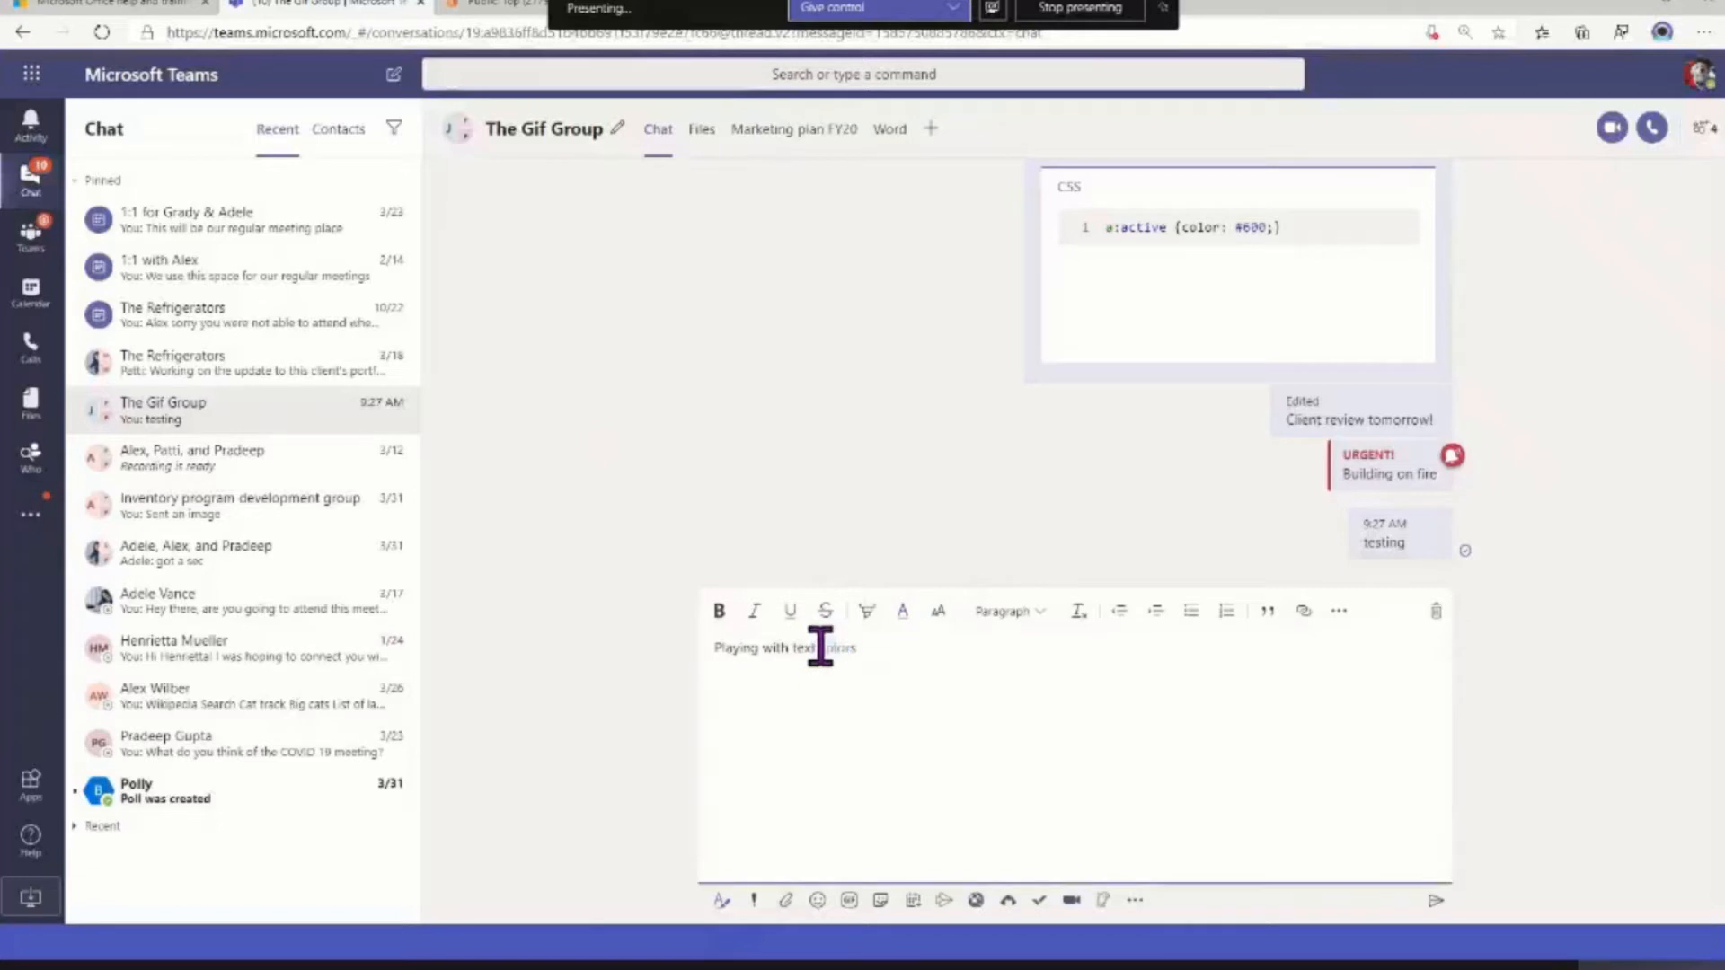
{"action": "left_click_drag", "start_coordinate": [824, 647], "coordinate": [819, 647]}
{"action": "left_click", "coordinate": [902, 611]}
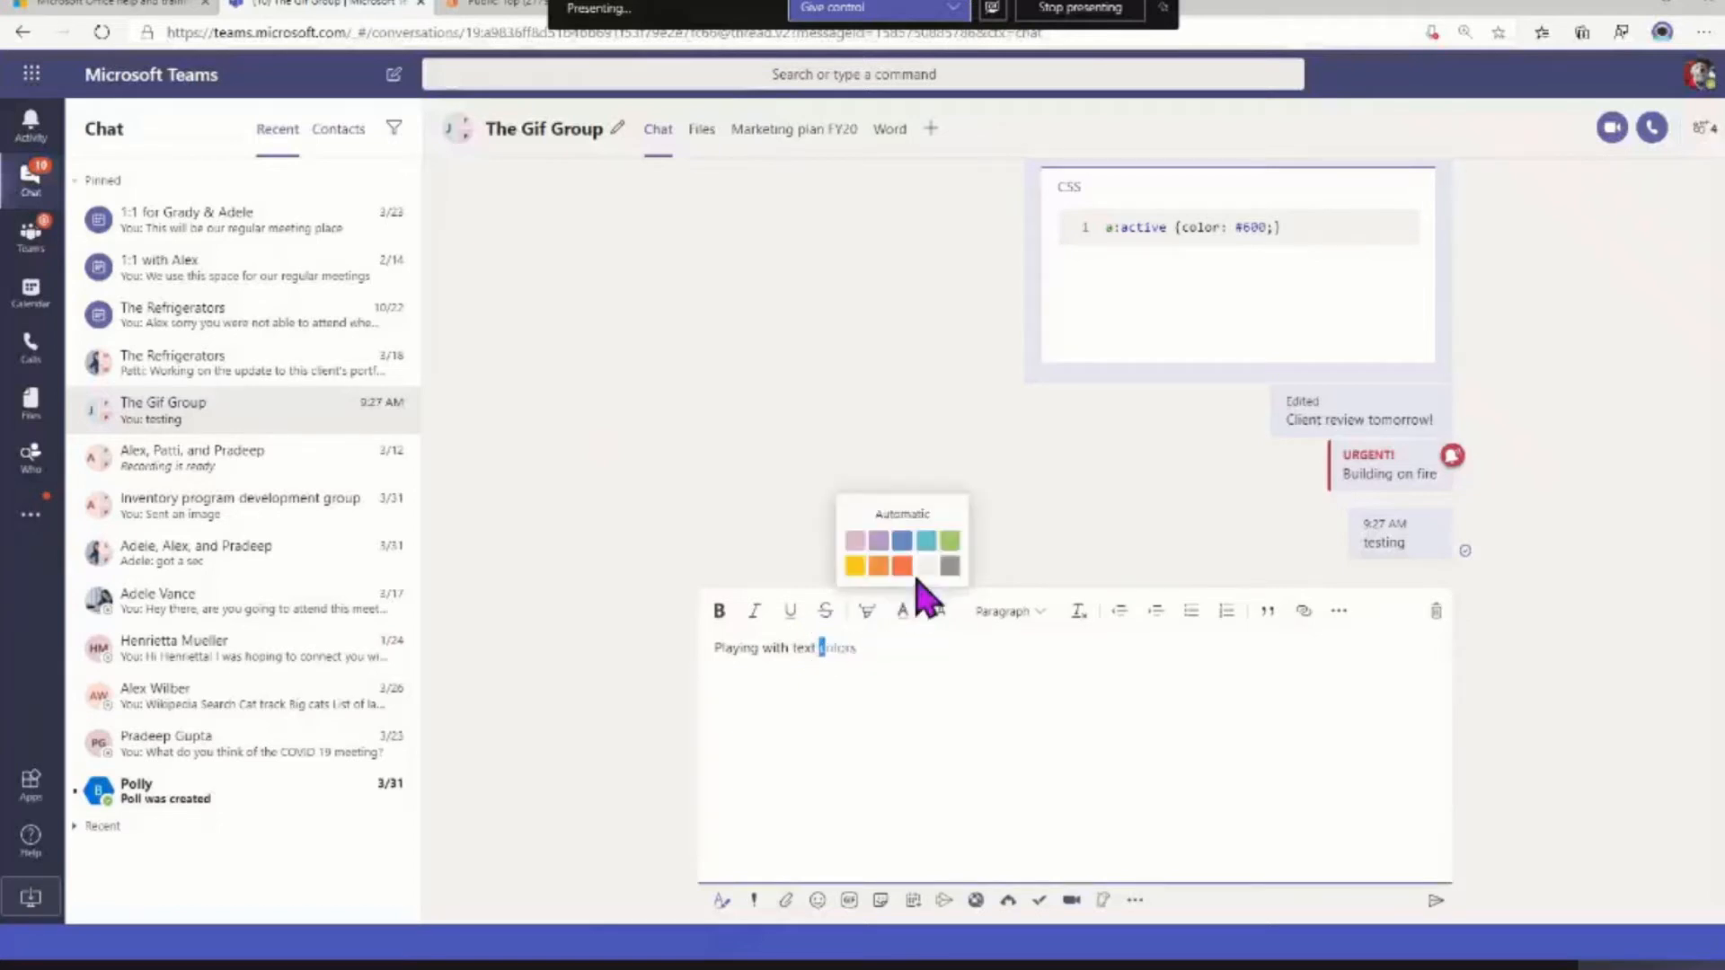
{"action": "left_click", "coordinate": [901, 570]}
{"action": "left_click_drag", "start_coordinate": [792, 649], "coordinate": [814, 648]}
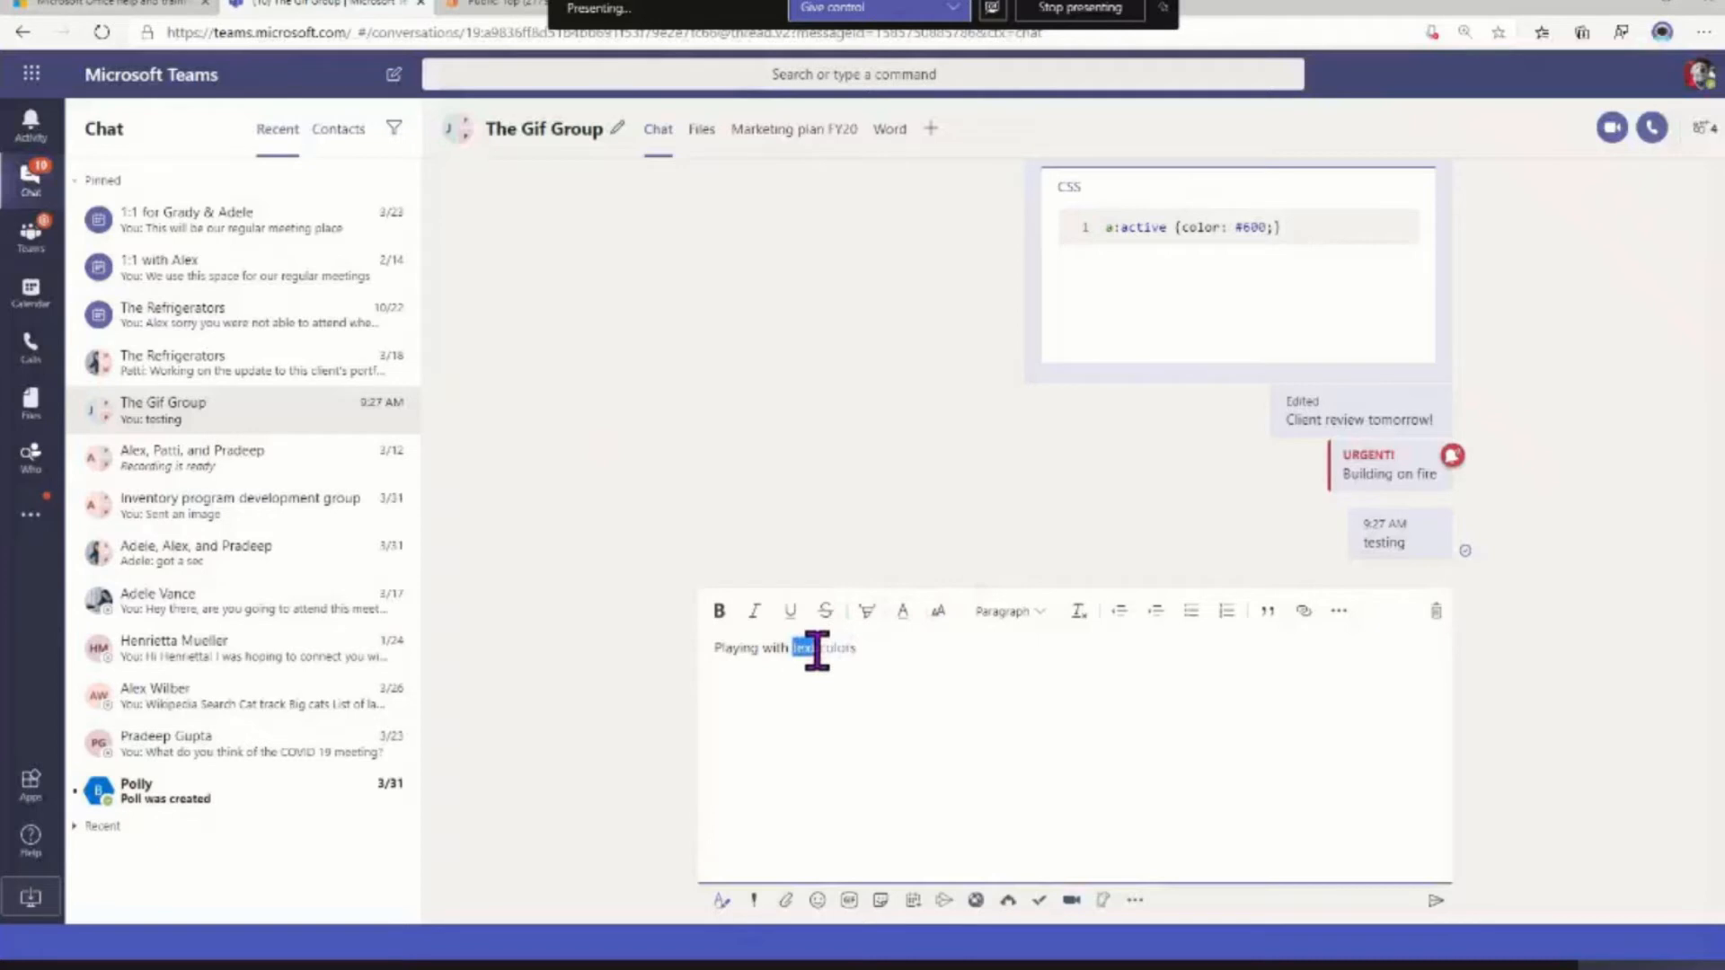
{"action": "left_click", "coordinate": [902, 613]}
{"action": "left_click", "coordinate": [957, 570]}
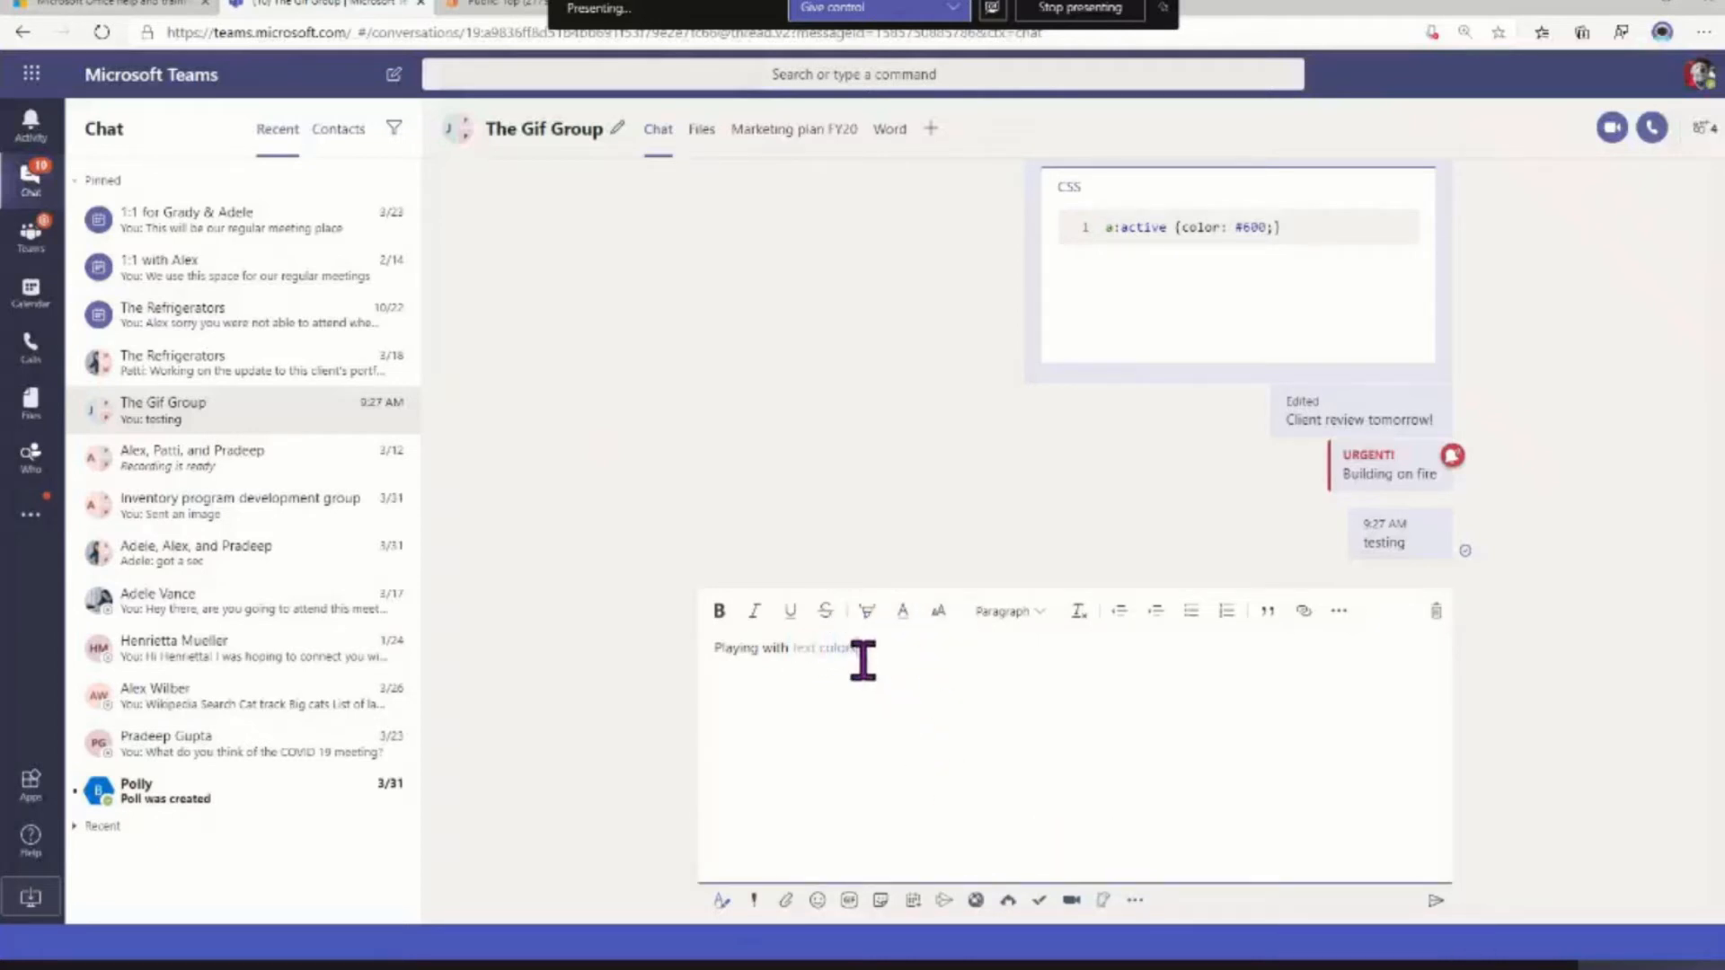
Make the whole "Playing with text colors" message bold and send it to The Gif Group
{"action": "left_click_drag", "start_coordinate": [860, 652], "coordinate": [723, 690]}
{"action": "left_click", "coordinate": [720, 611]}
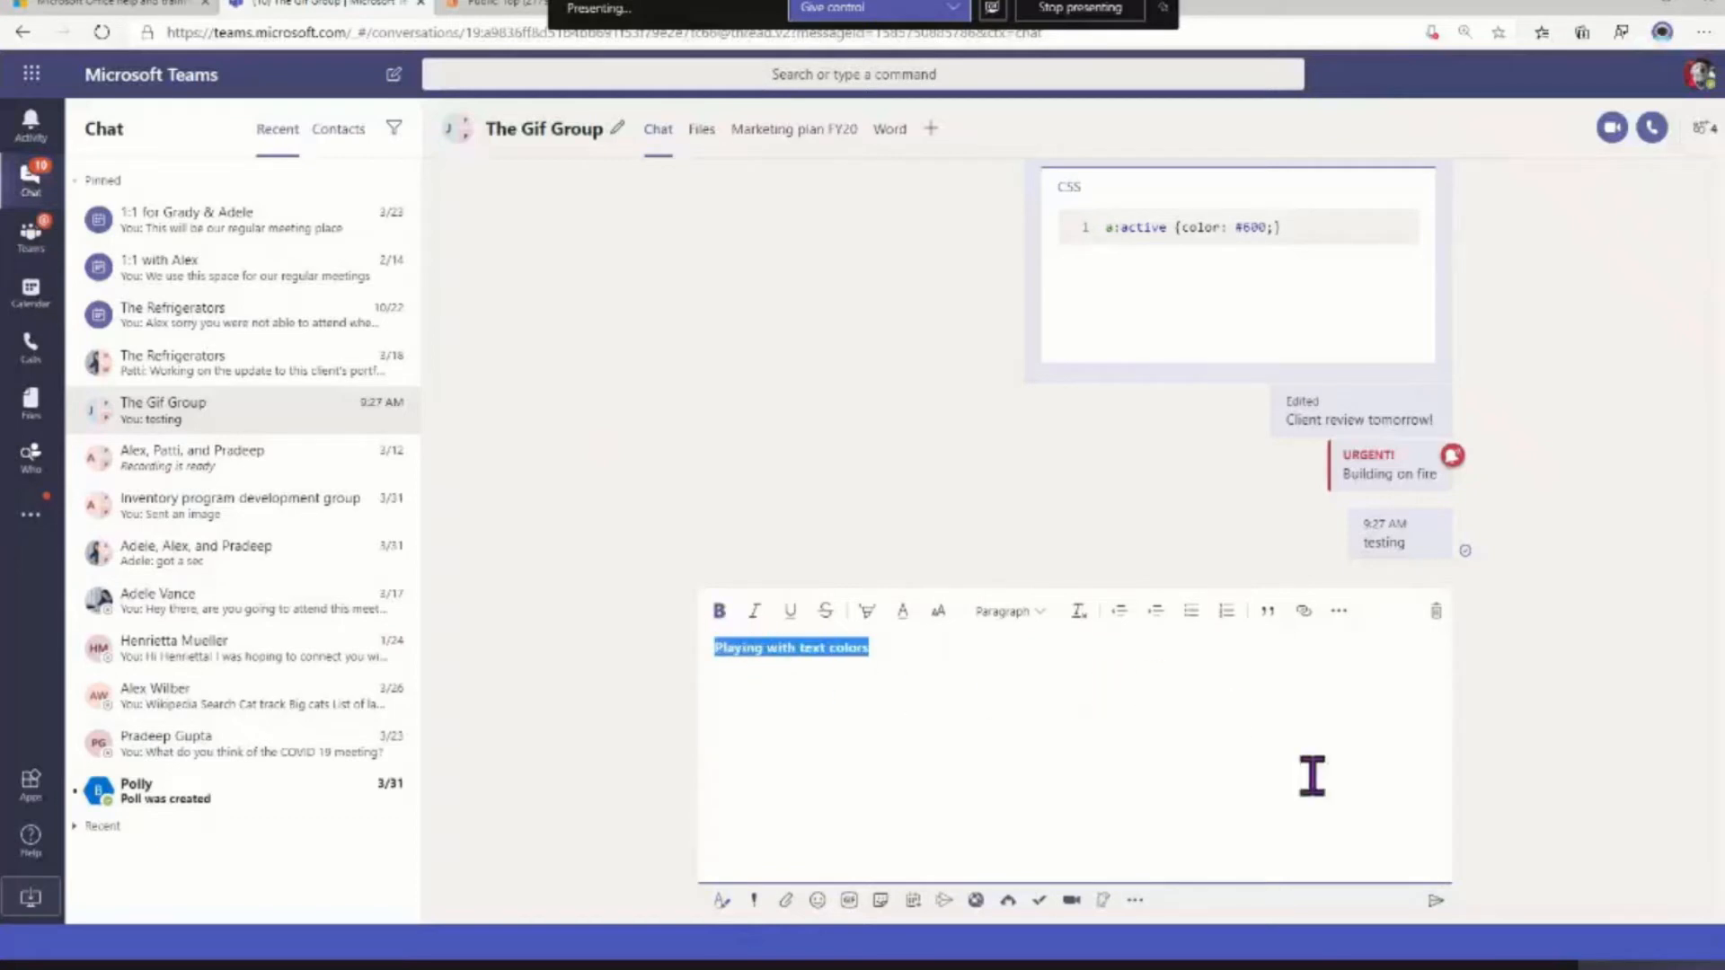
{"action": "left_click", "coordinate": [858, 653]}
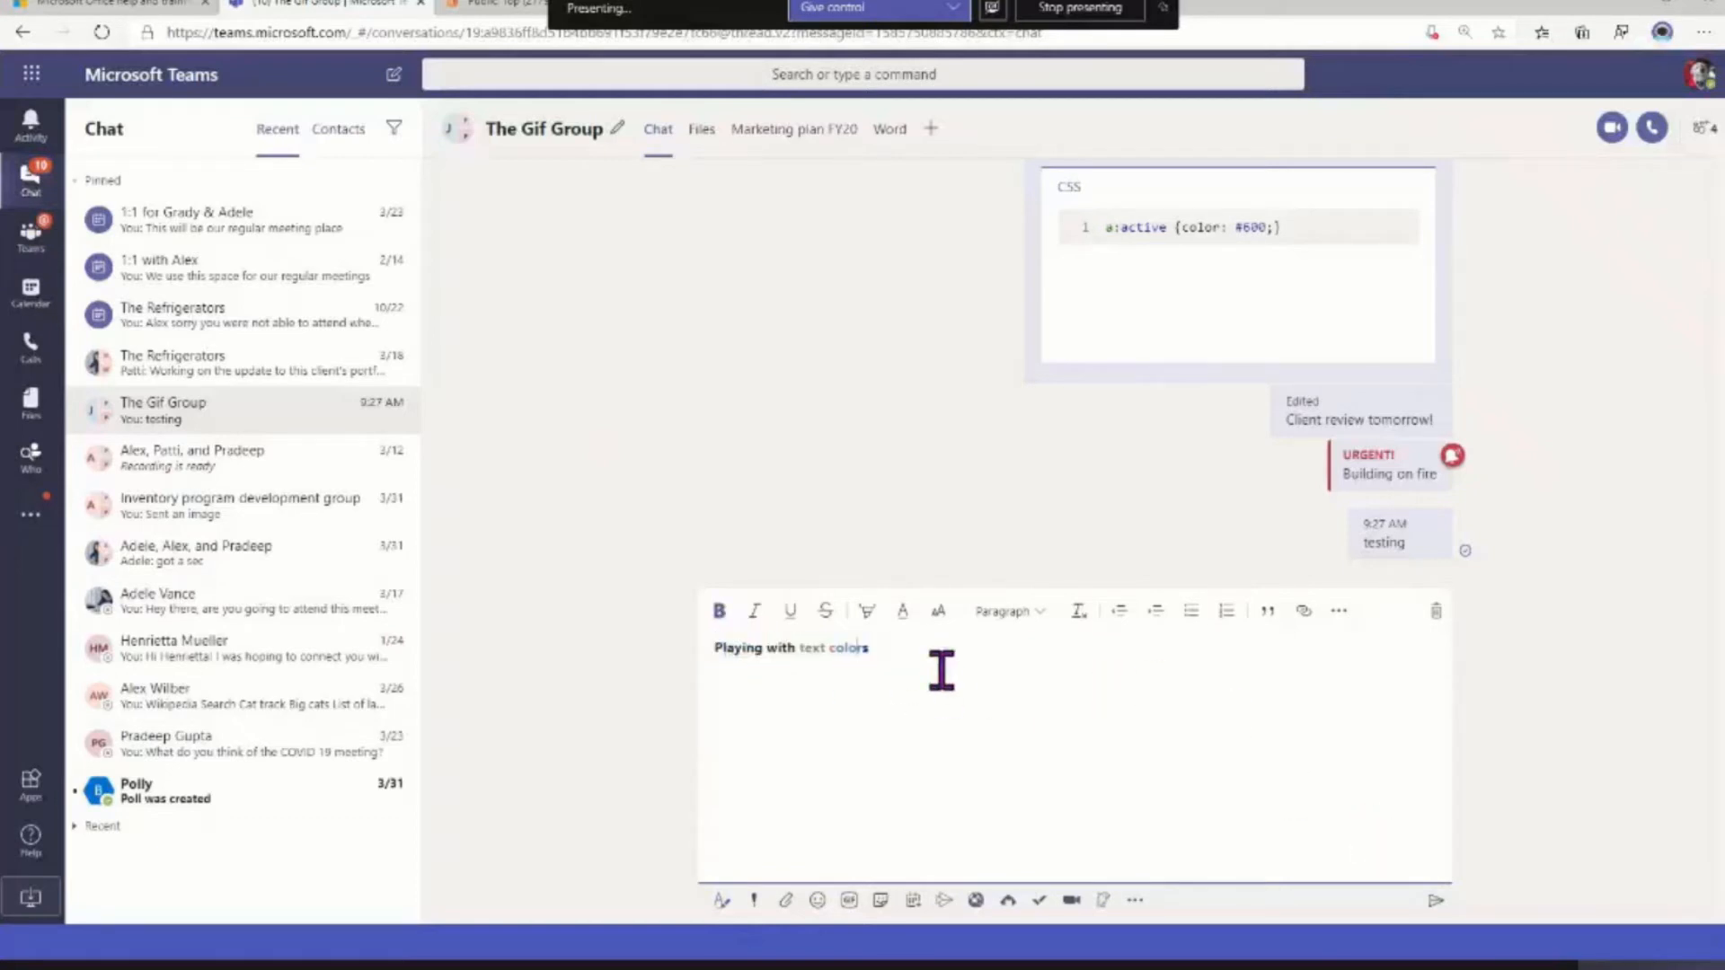
{"action": "left_click", "coordinate": [1434, 902]}
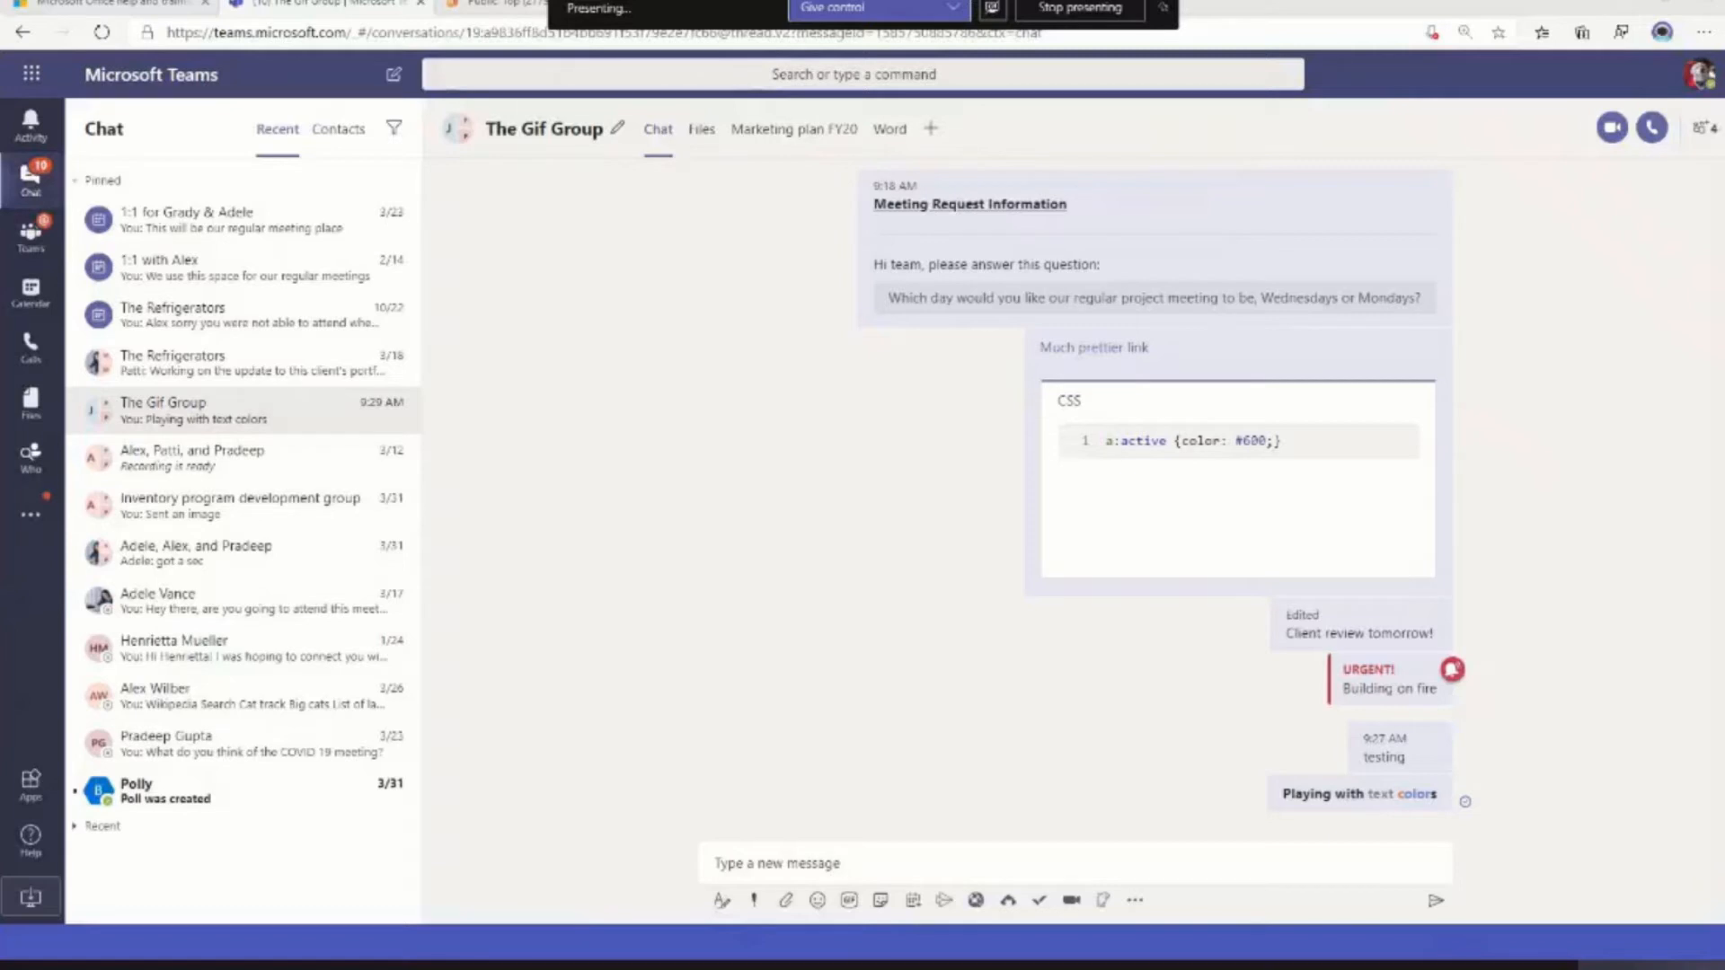
Pin the OneNote app to the app bar and unpin it again
{"action": "left_click", "coordinate": [30, 517]}
{"action": "right_click", "coordinate": [108, 575]}
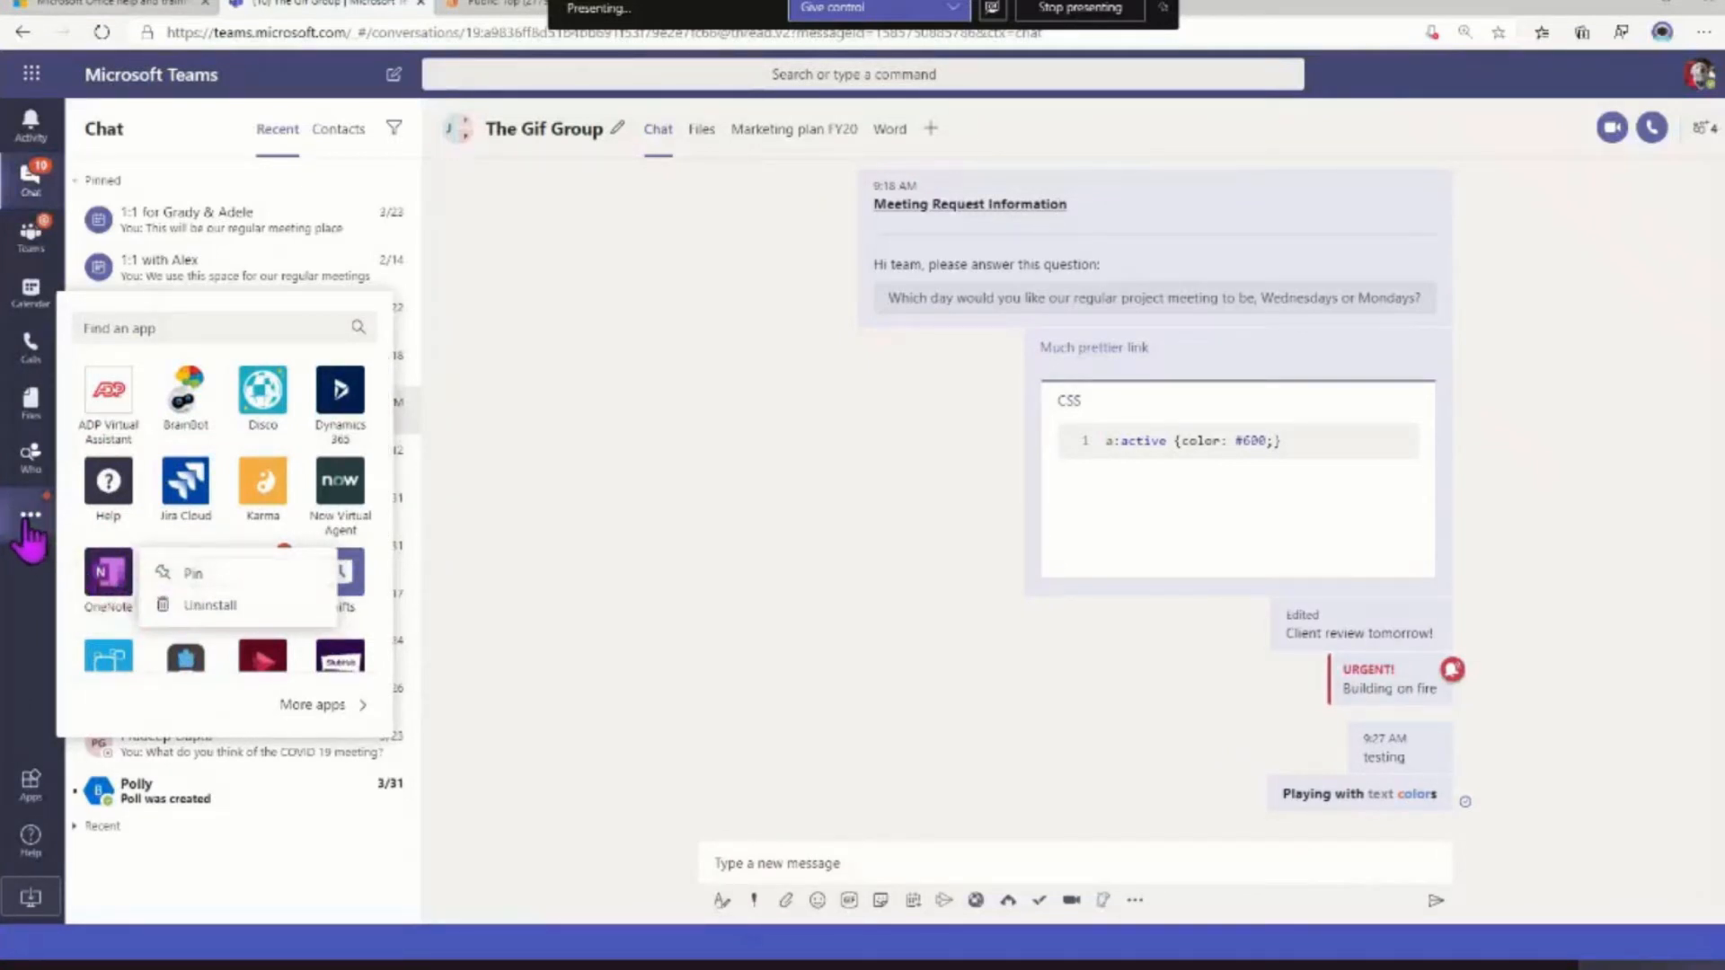
{"action": "right_click", "coordinate": [179, 575]}
{"action": "left_click", "coordinate": [178, 576]}
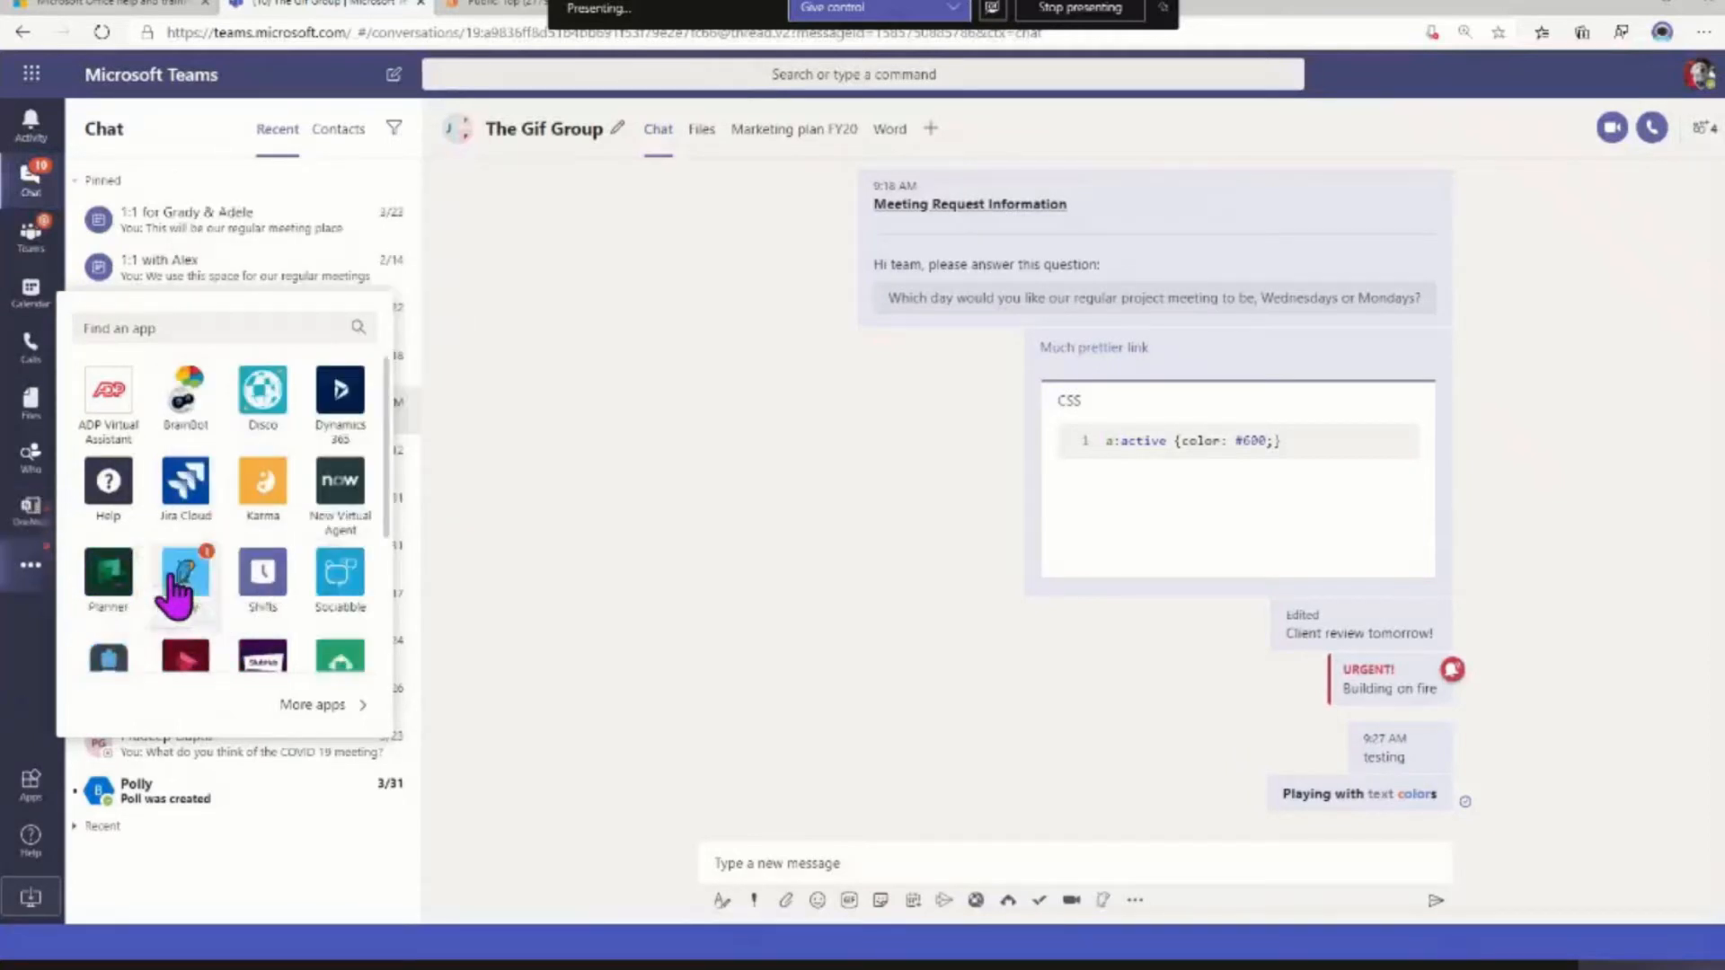
{"action": "right_click", "coordinate": [30, 526]}
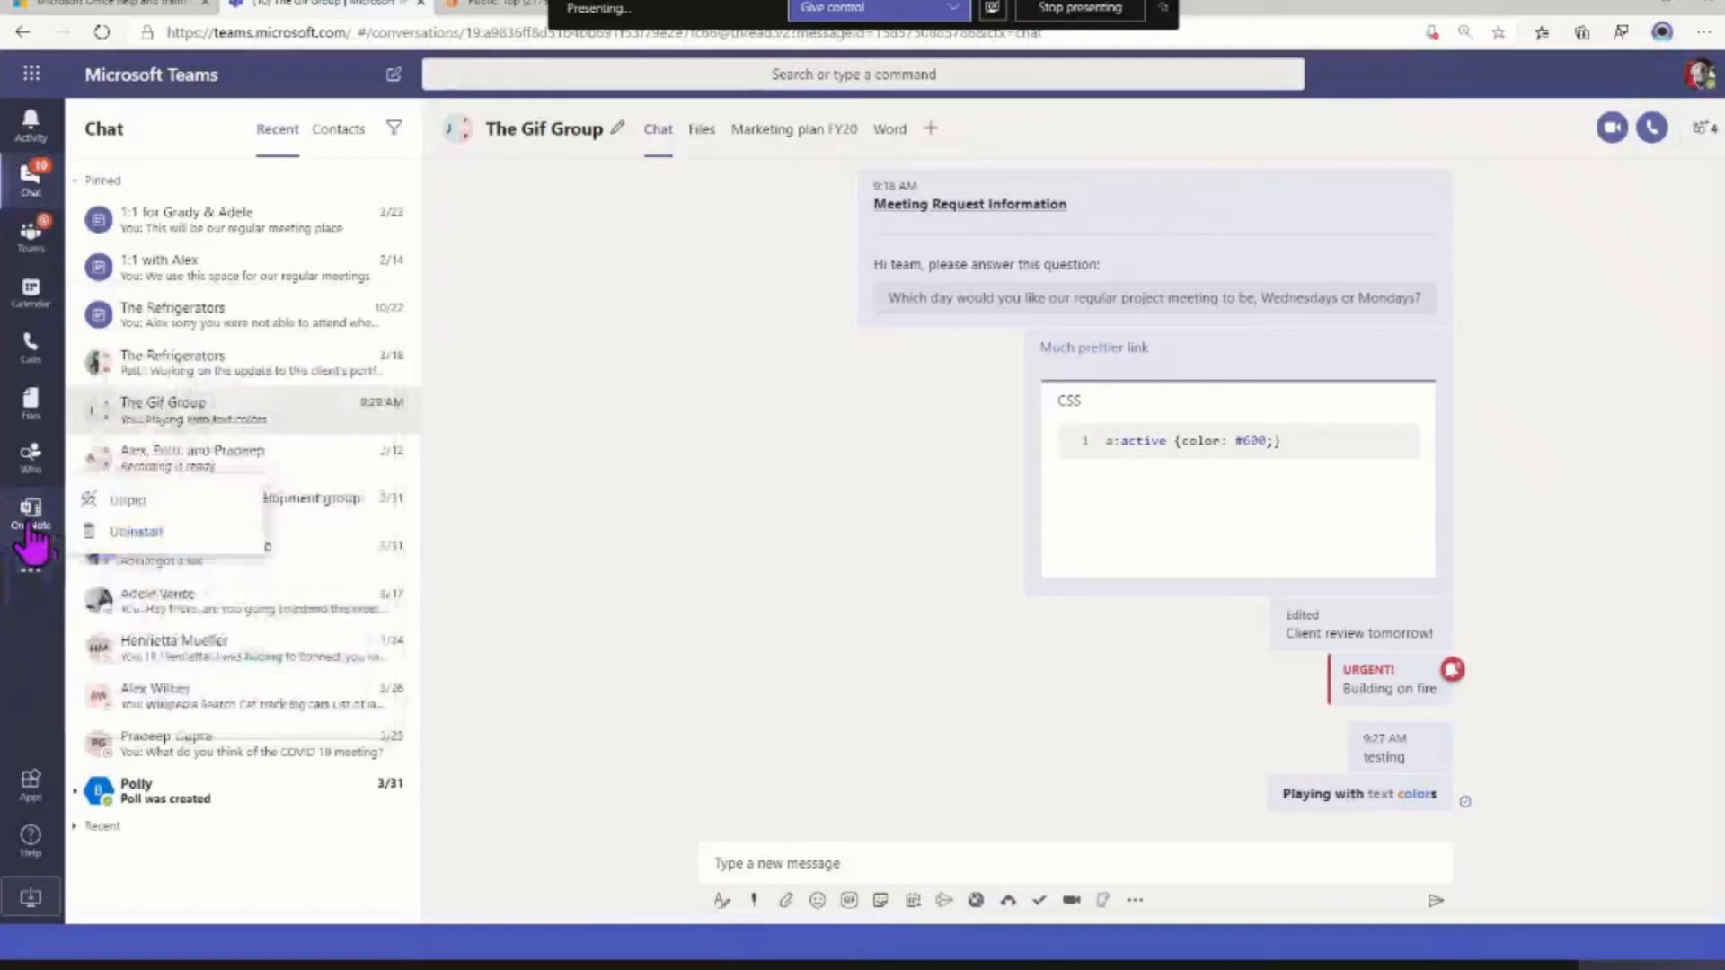
{"action": "left_click", "coordinate": [126, 500]}
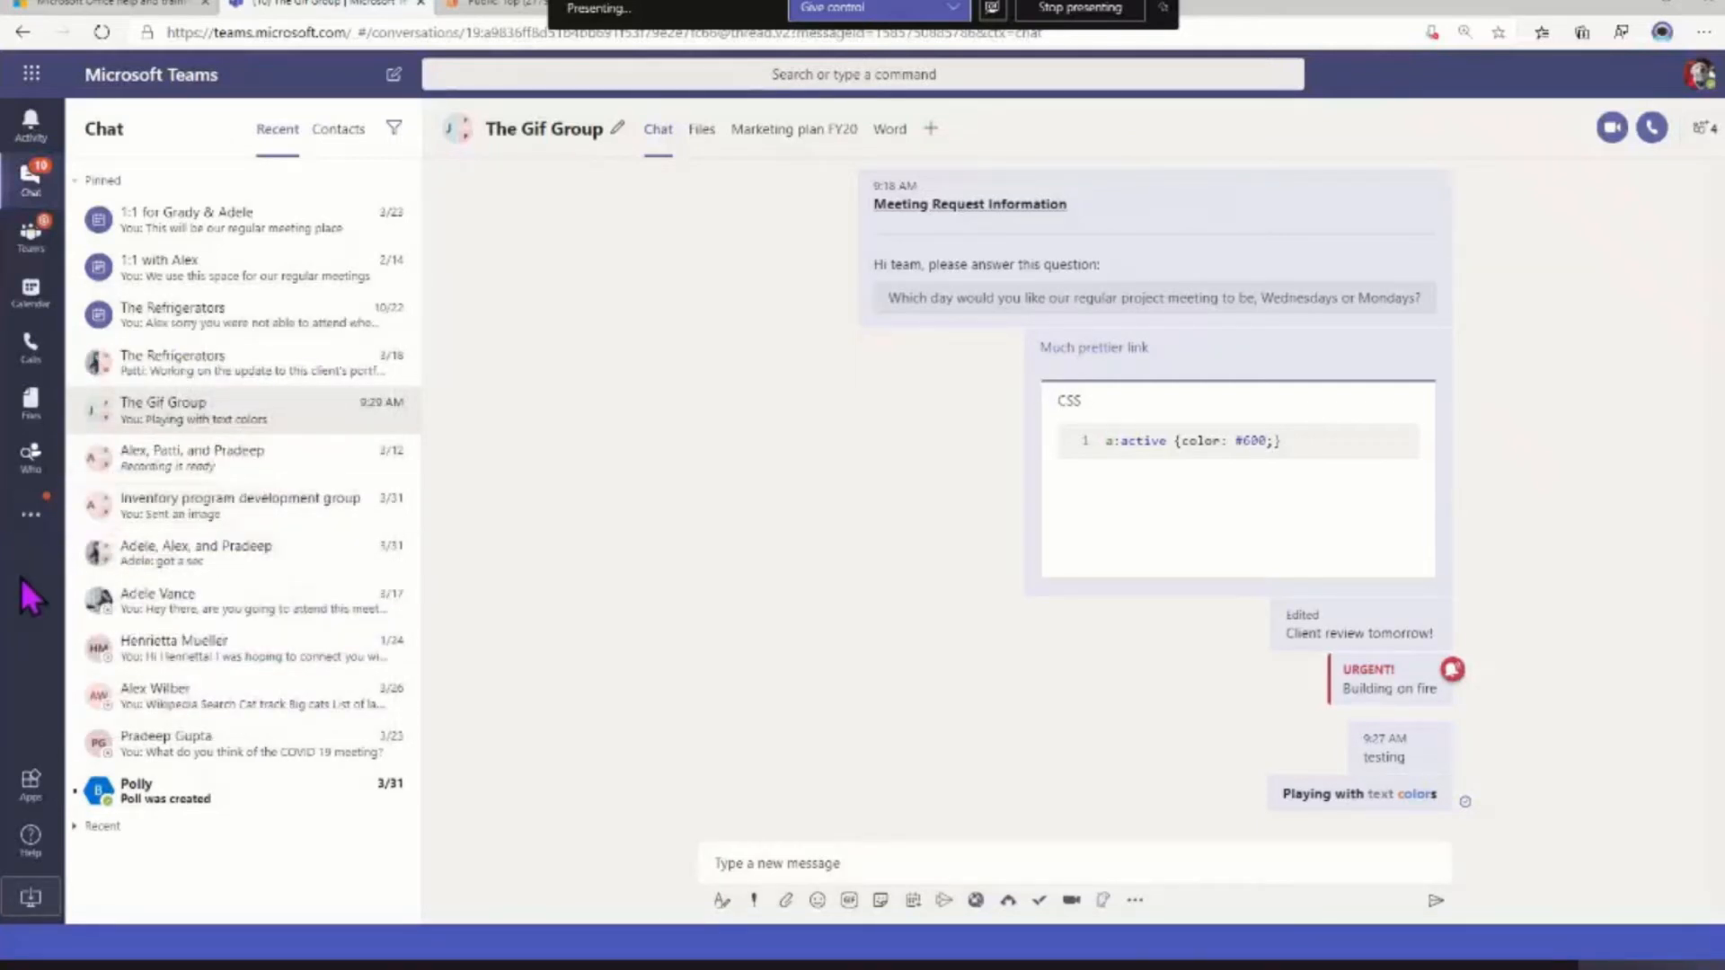
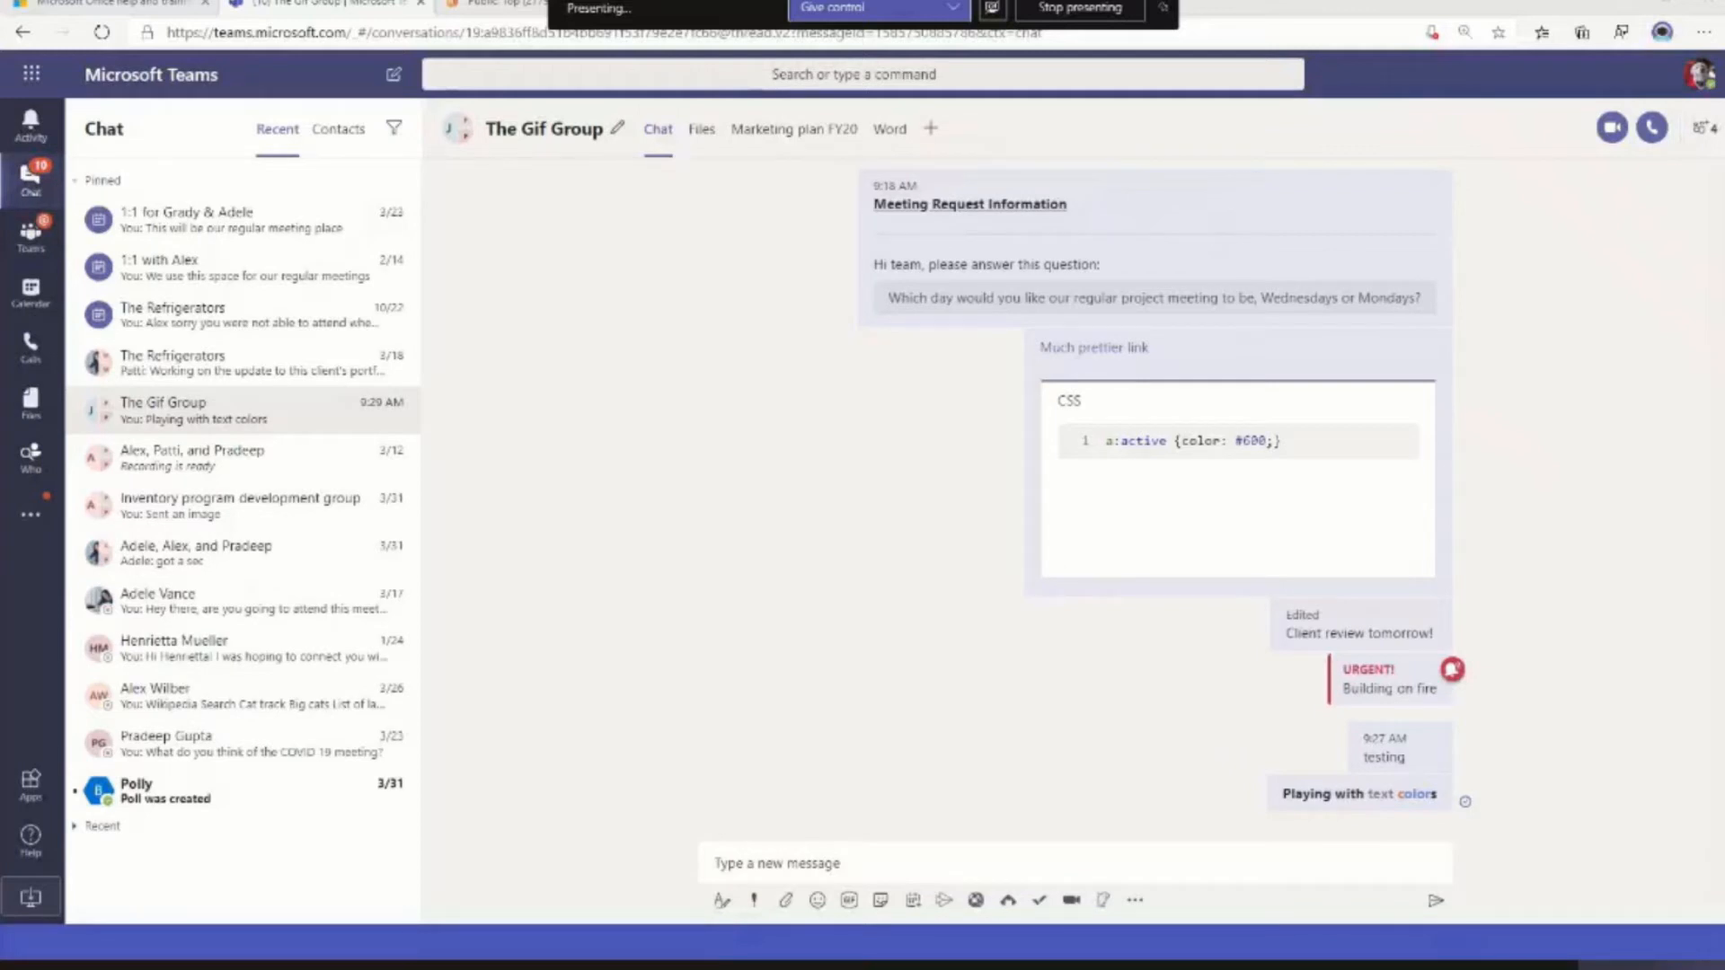
Look through the emoji and sticker pickers of the message box, and close them without inserting anything
{"action": "left_click", "coordinate": [818, 901]}
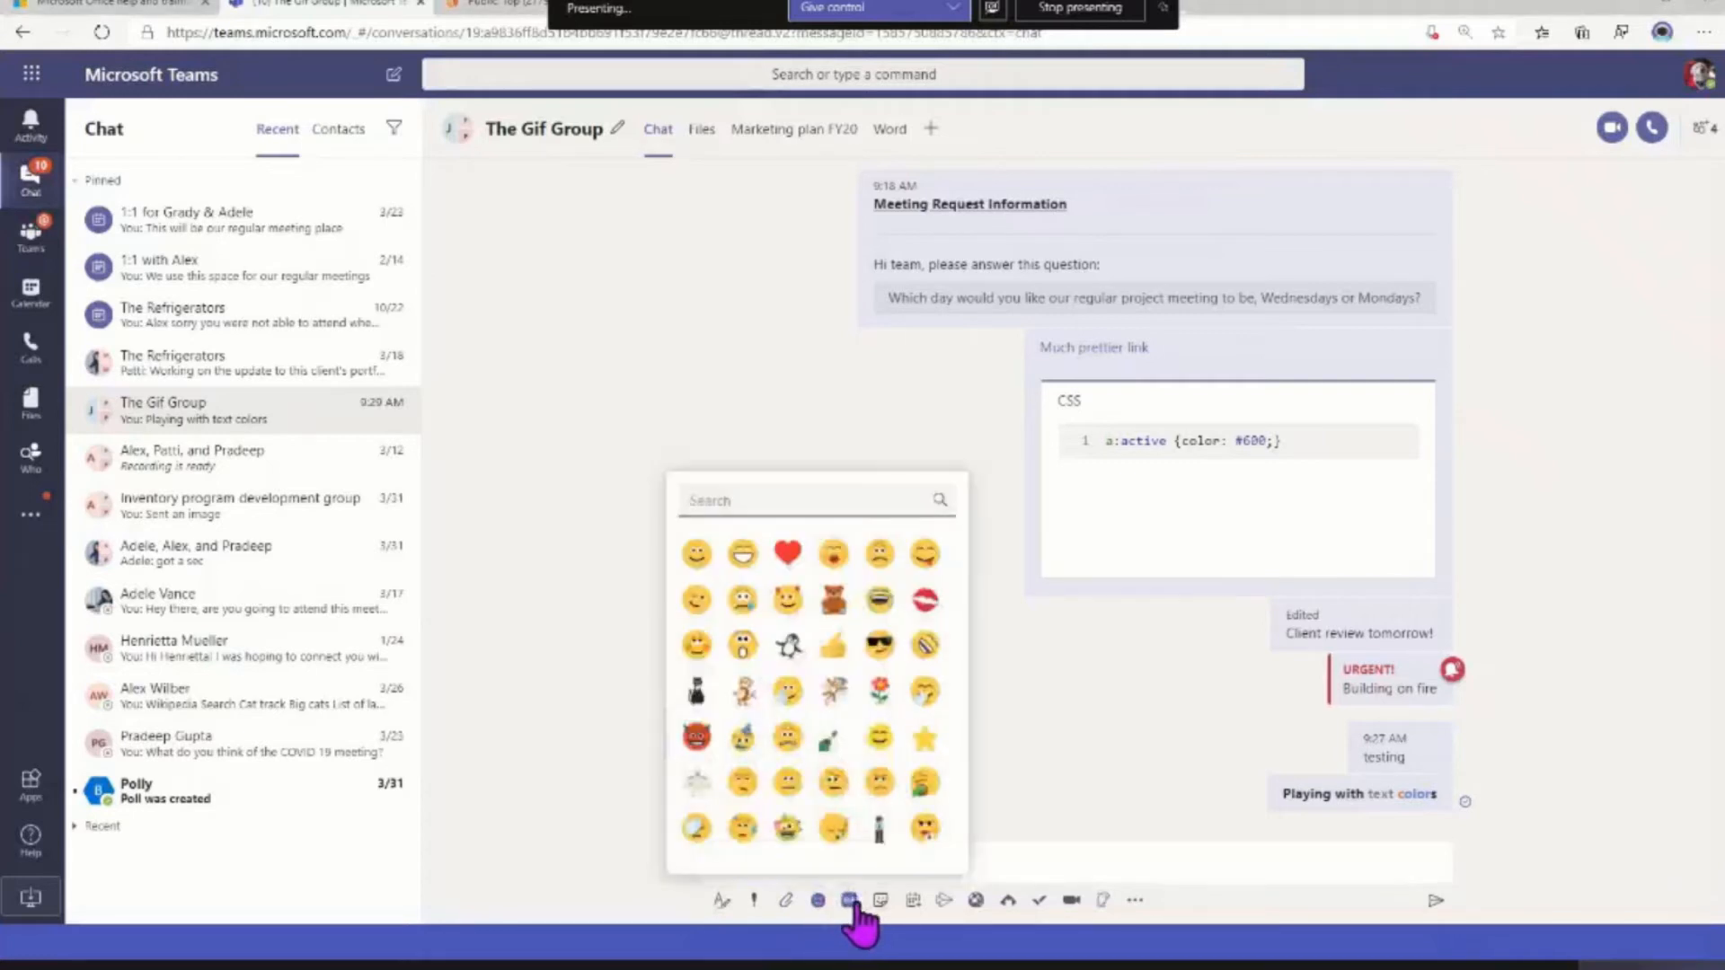
{"action": "left_click", "coordinate": [880, 900]}
{"action": "left_click", "coordinate": [880, 900]}
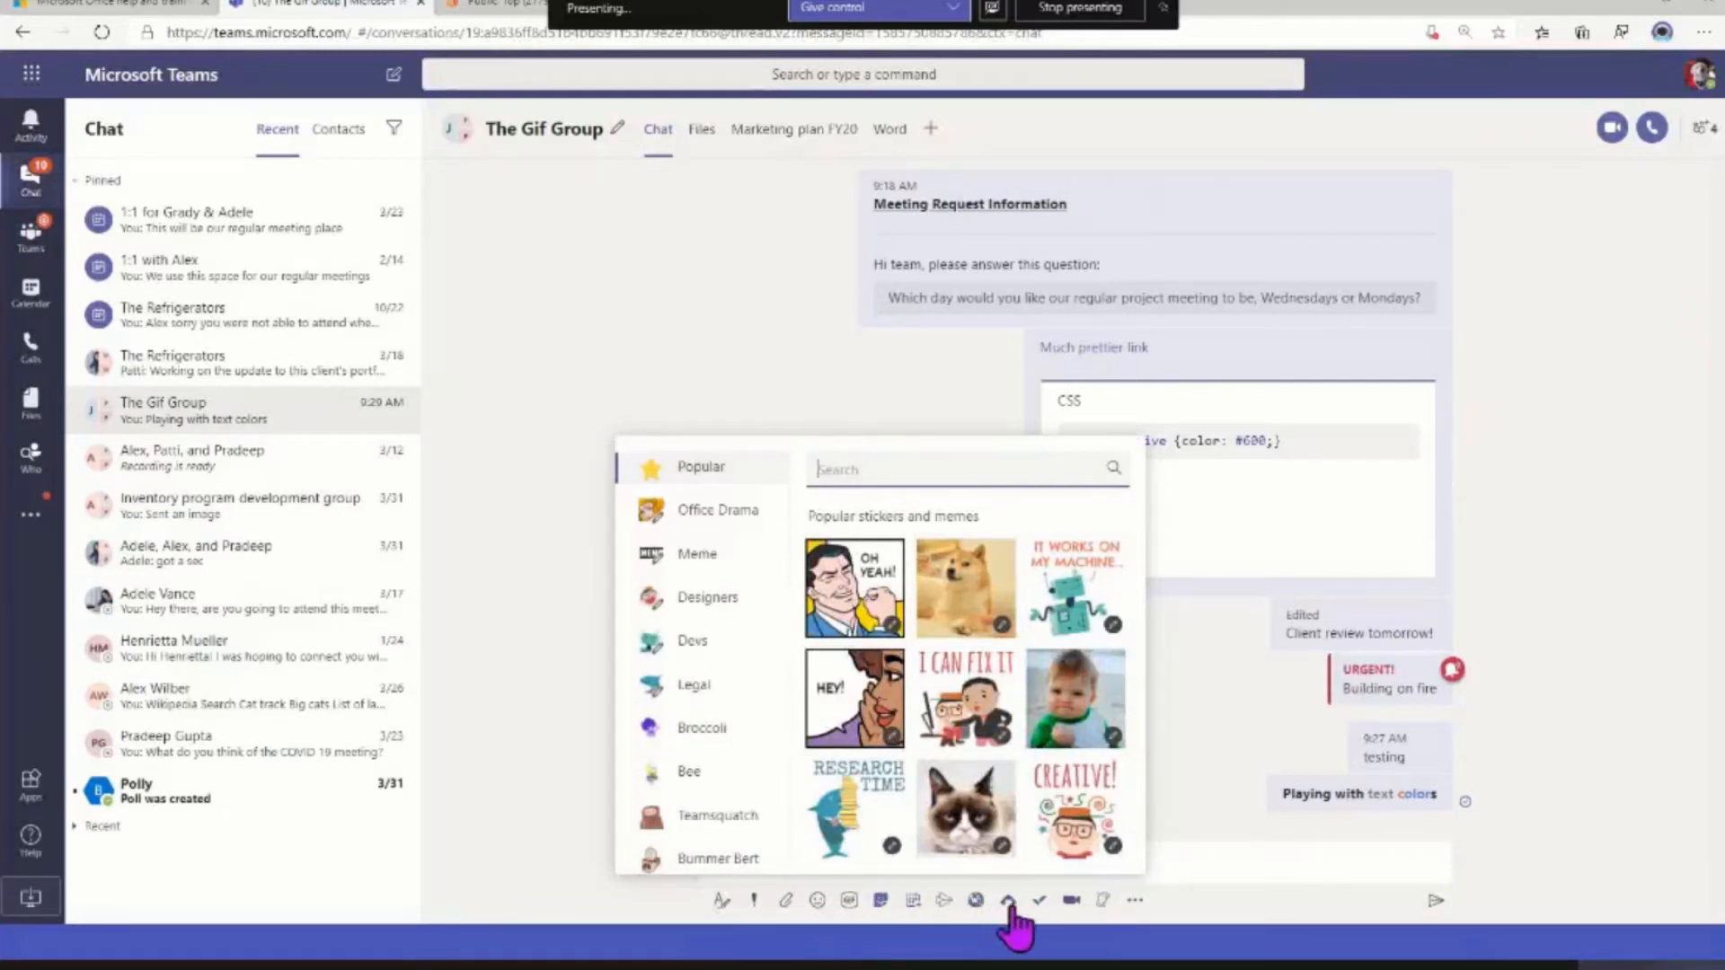
{"action": "left_click", "coordinate": [1202, 912]}
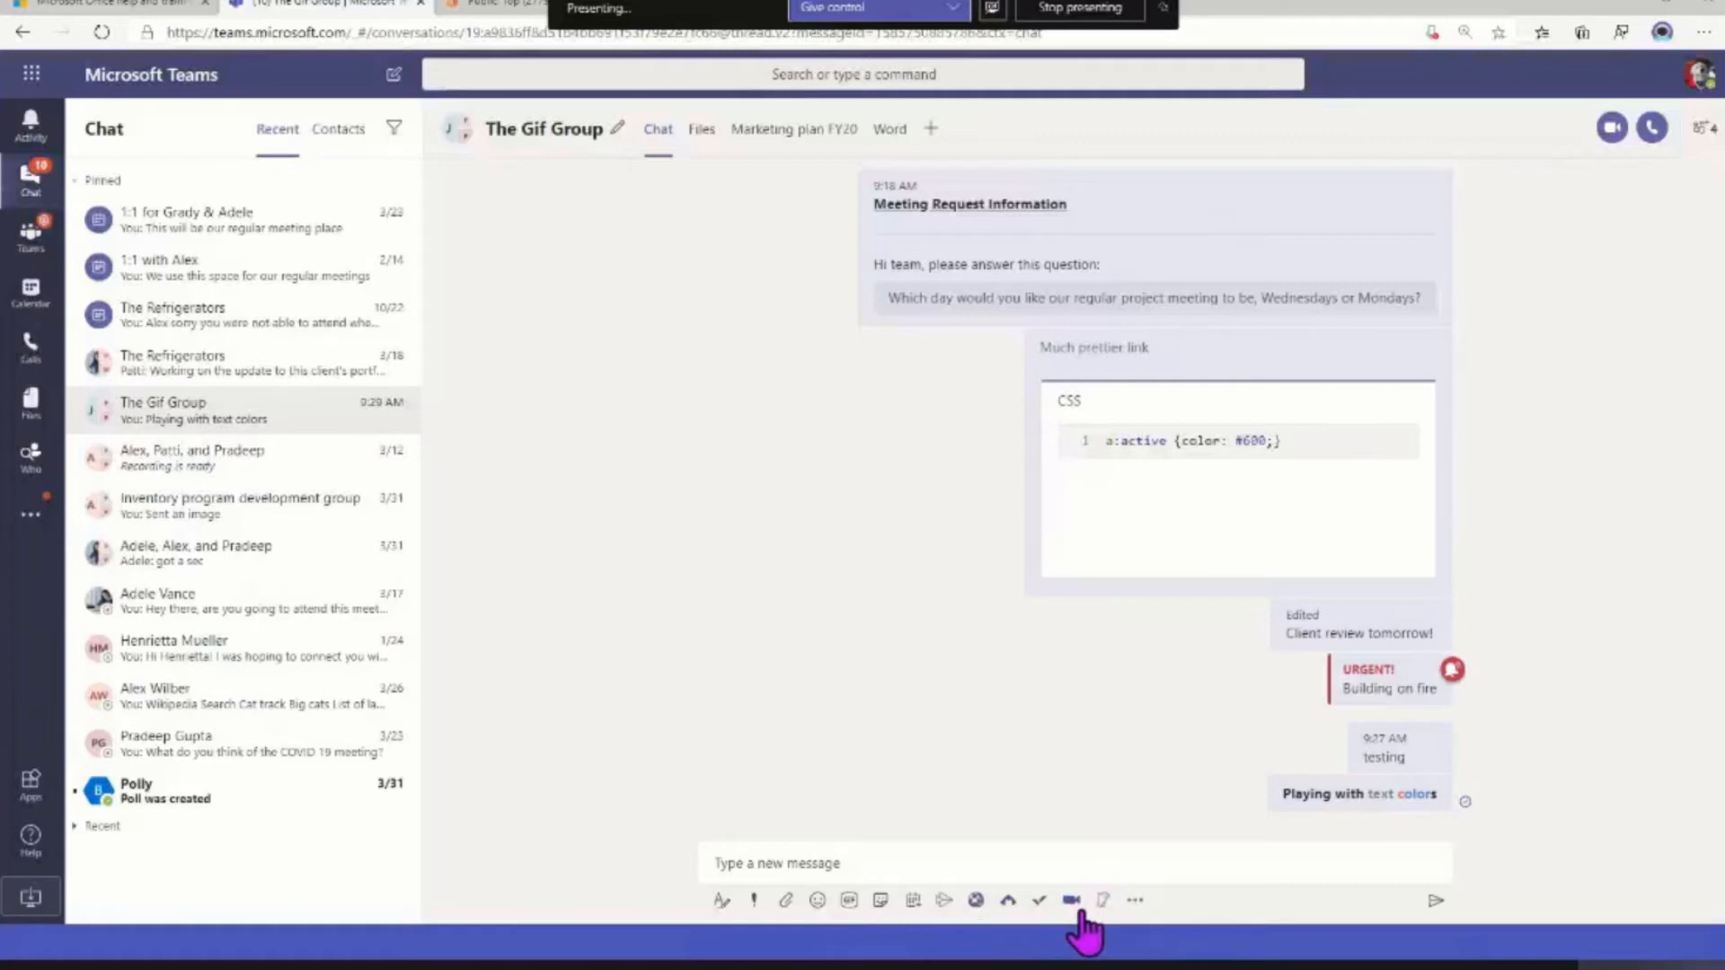
Unpin the SurveyMonkey app from the row of messaging extensions and pin it back again
{"action": "right_click", "coordinate": [1006, 900]}
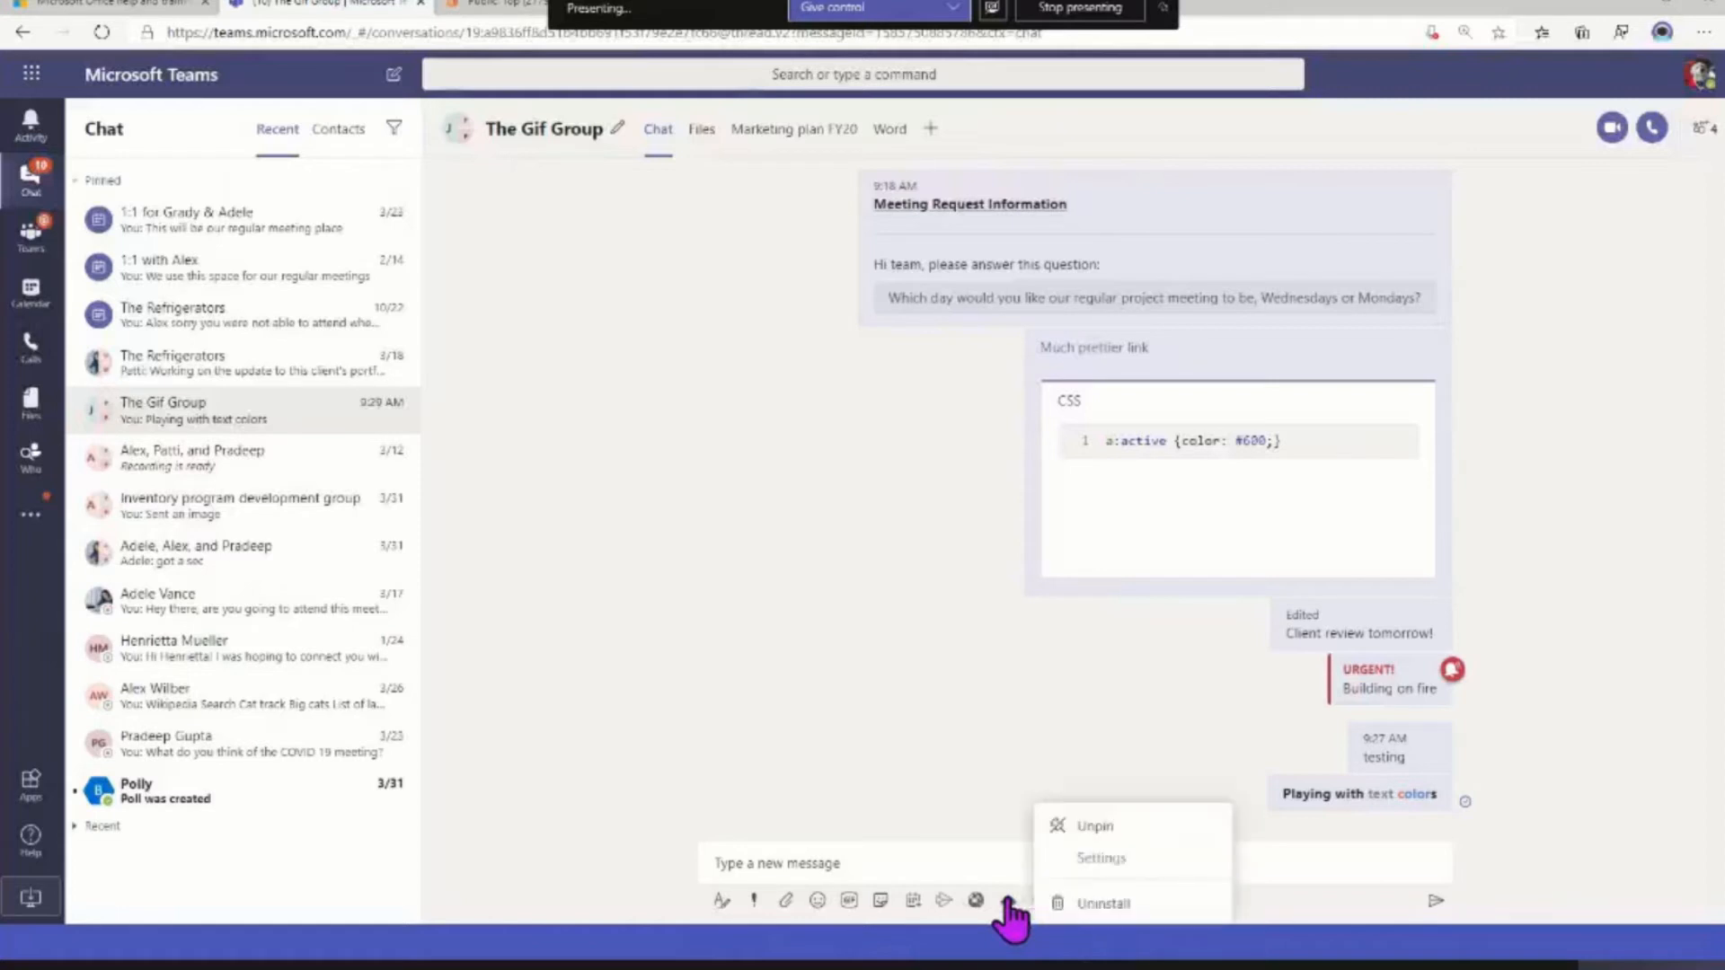
{"action": "left_click", "coordinate": [1065, 824]}
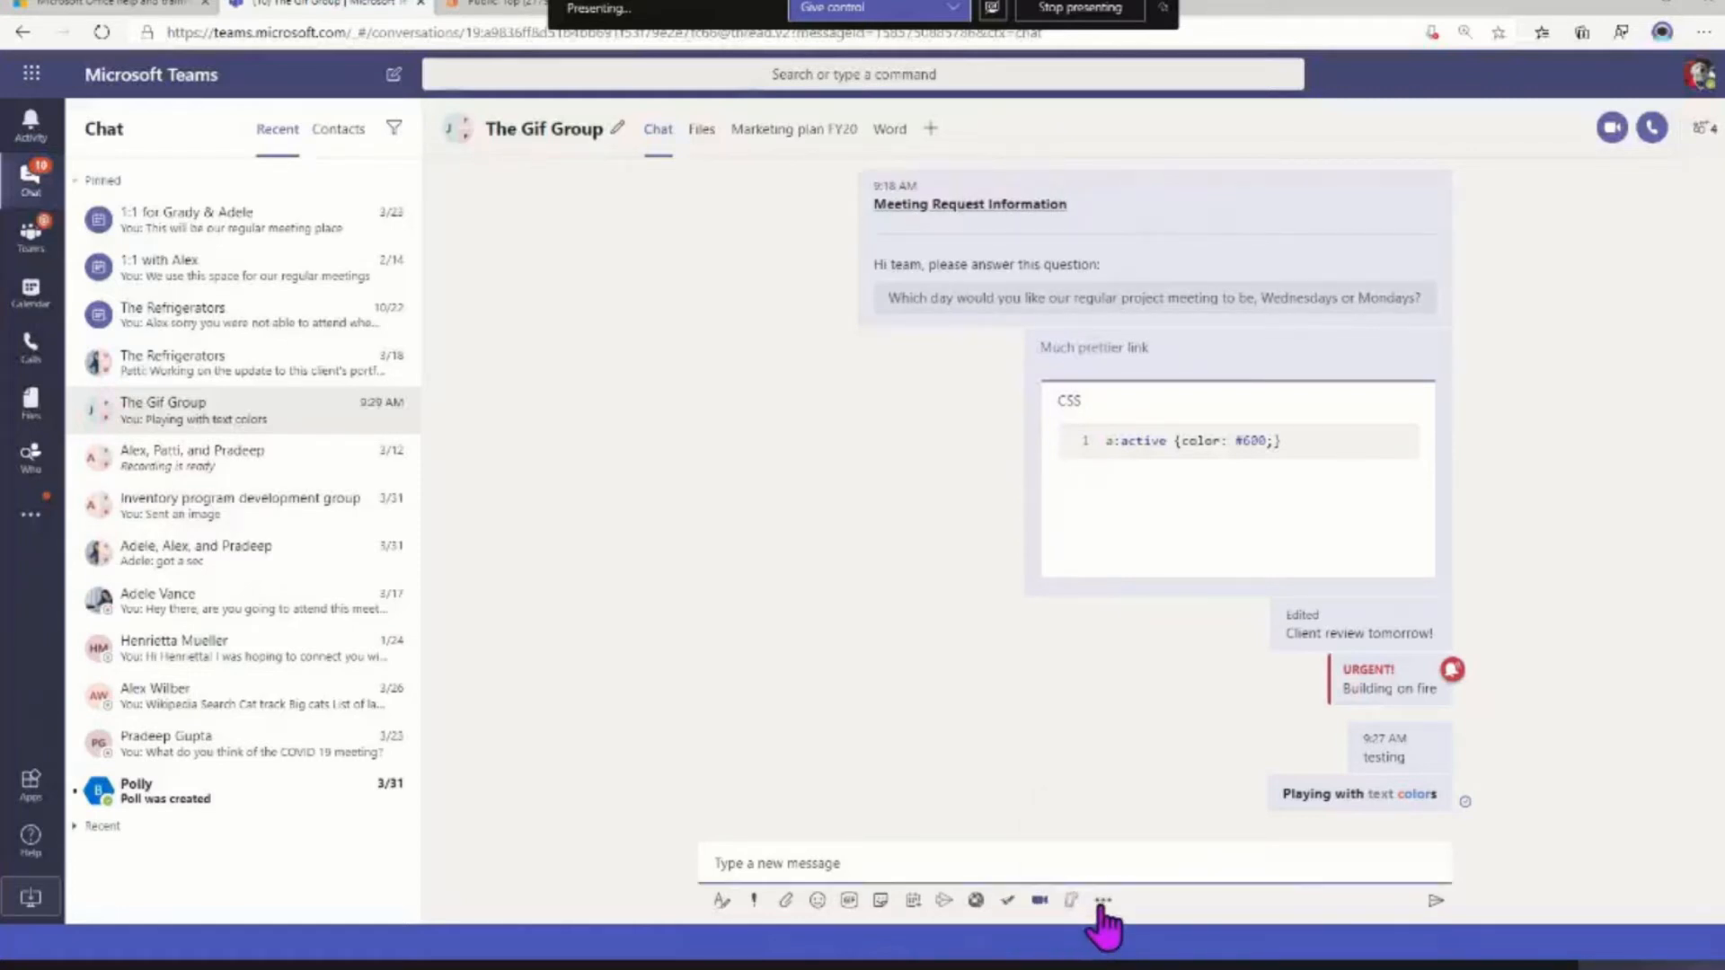
{"action": "left_click", "coordinate": [1102, 902]}
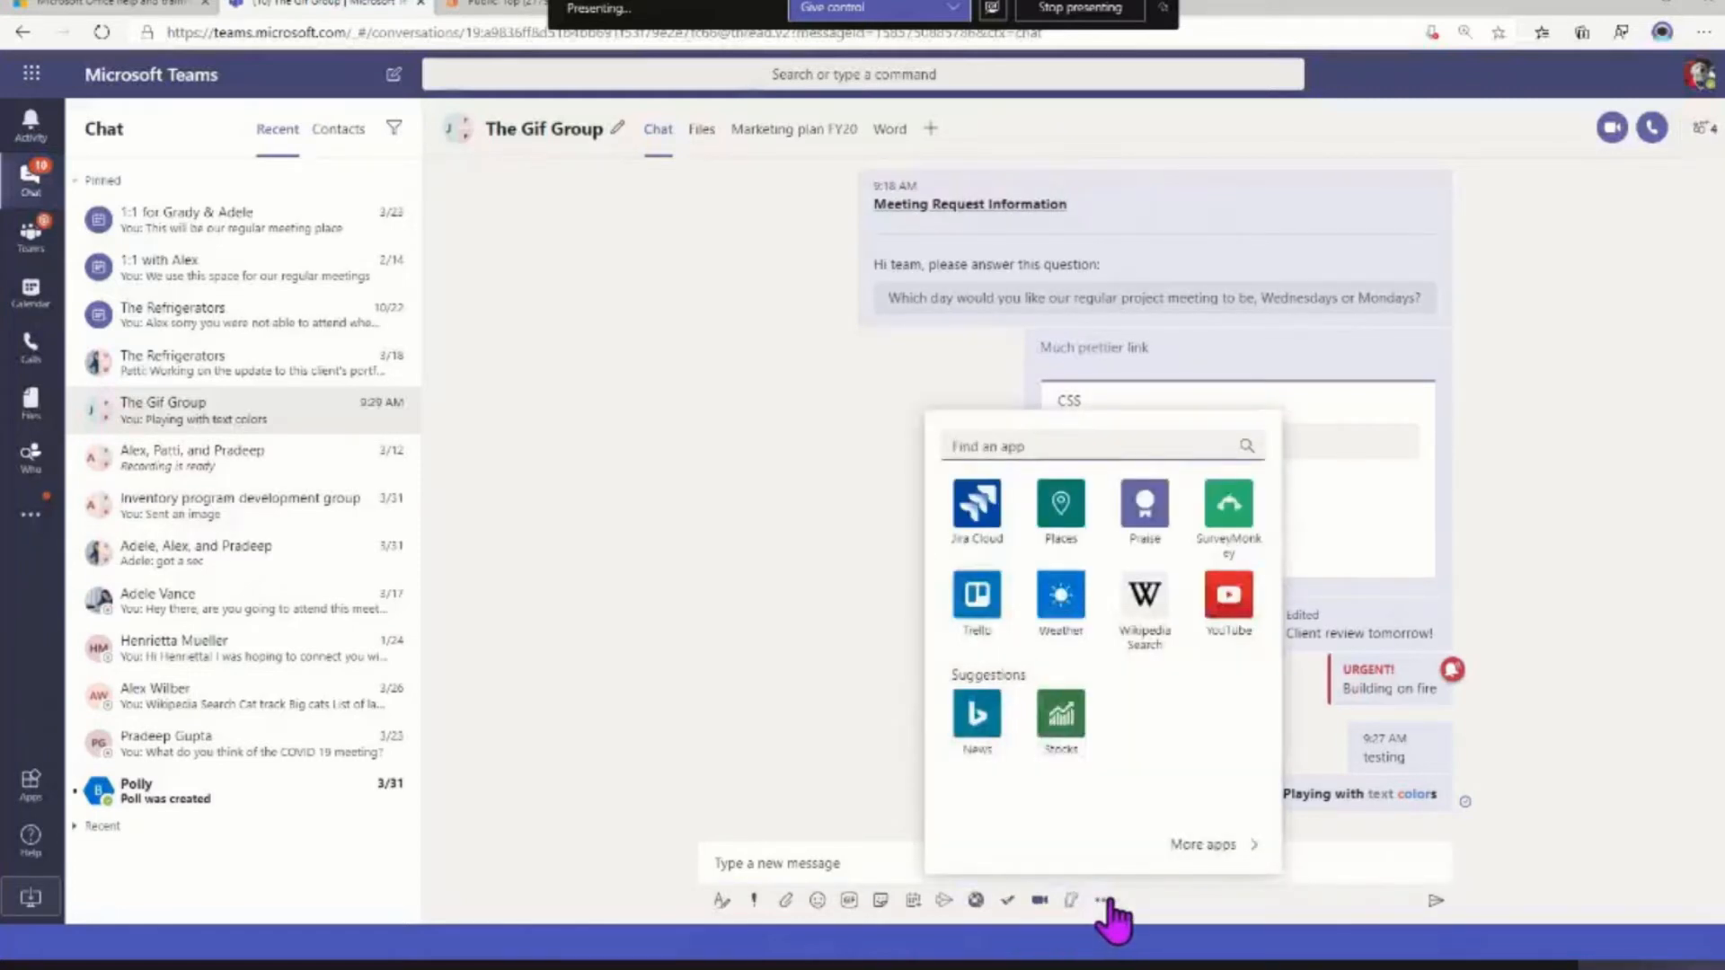
{"action": "right_click", "coordinate": [1228, 502]}
{"action": "left_click", "coordinate": [1328, 472]}
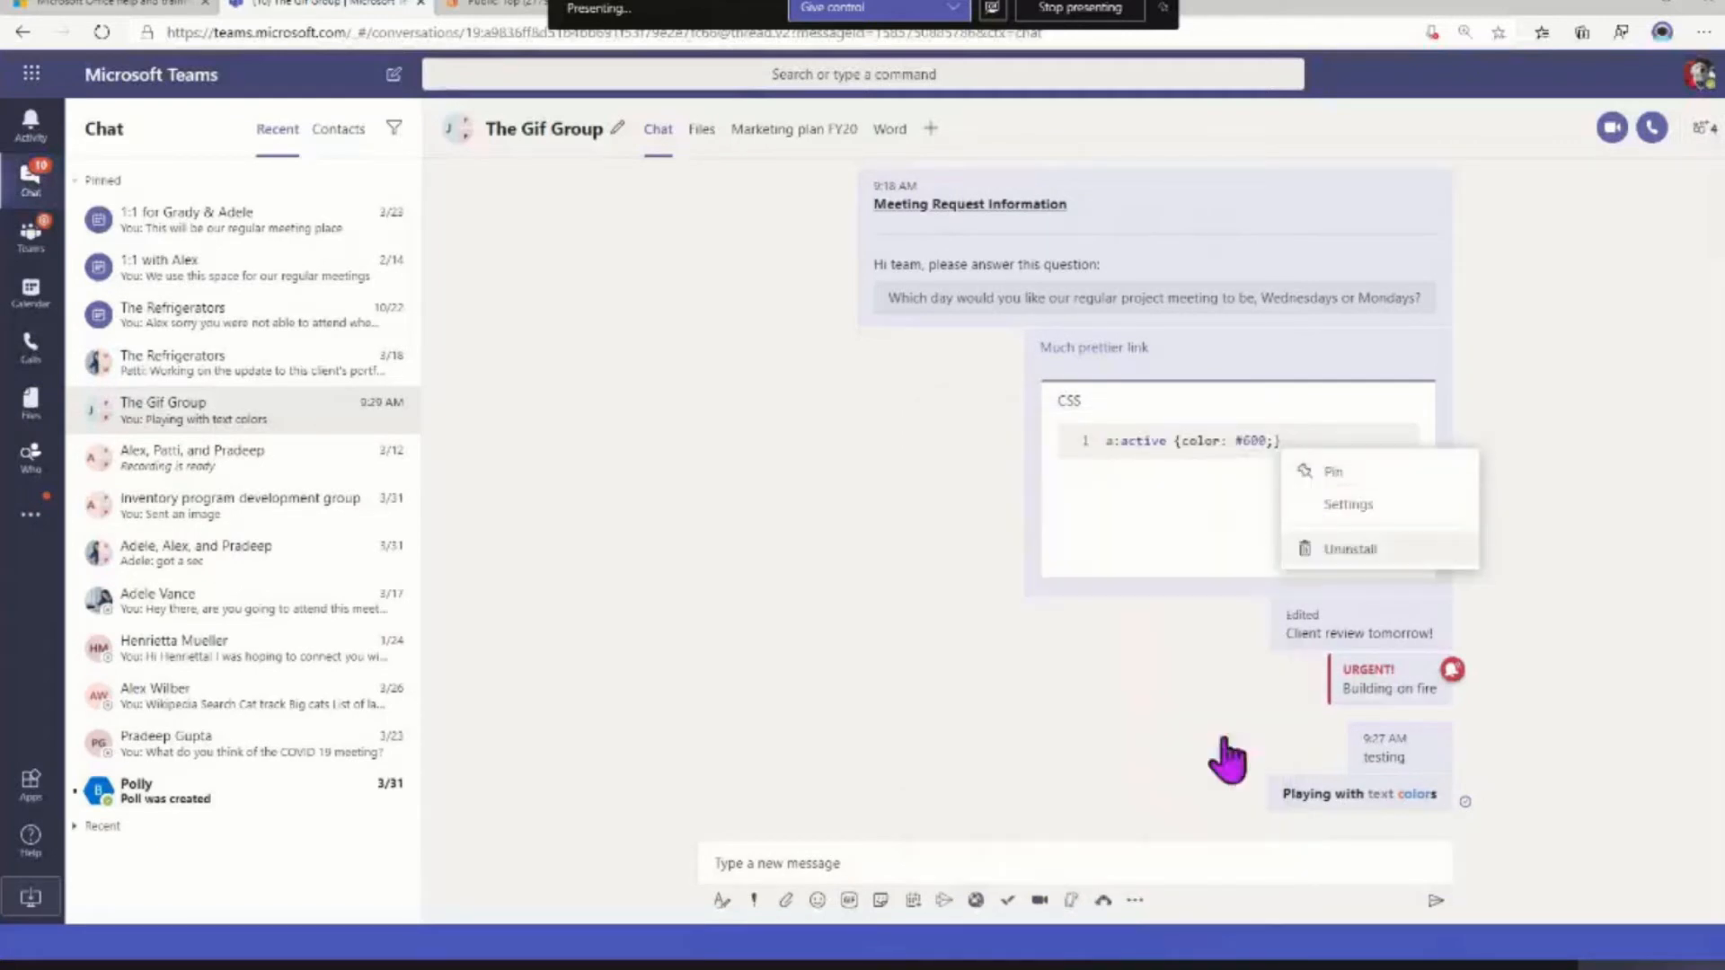
Search the Places messaging extension for "Lunch" and insert the card for the restaurant I Smell Bacon into the message
{"action": "left_click", "coordinate": [1136, 901]}
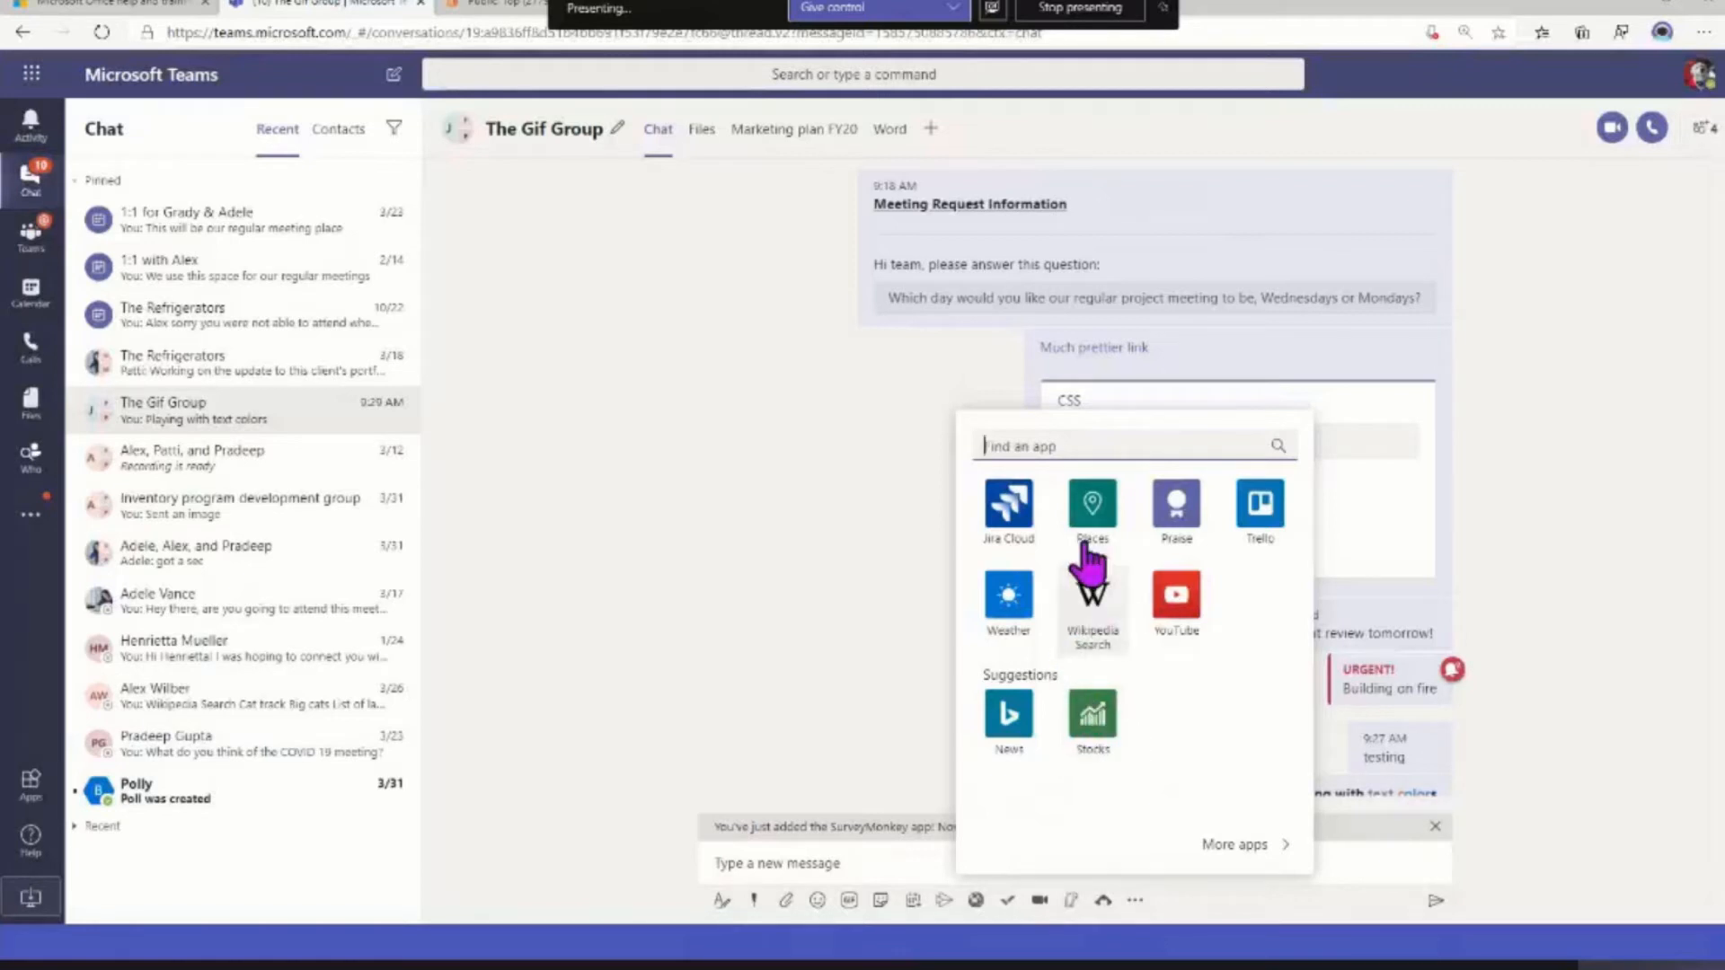
{"action": "left_click", "coordinate": [1092, 514]}
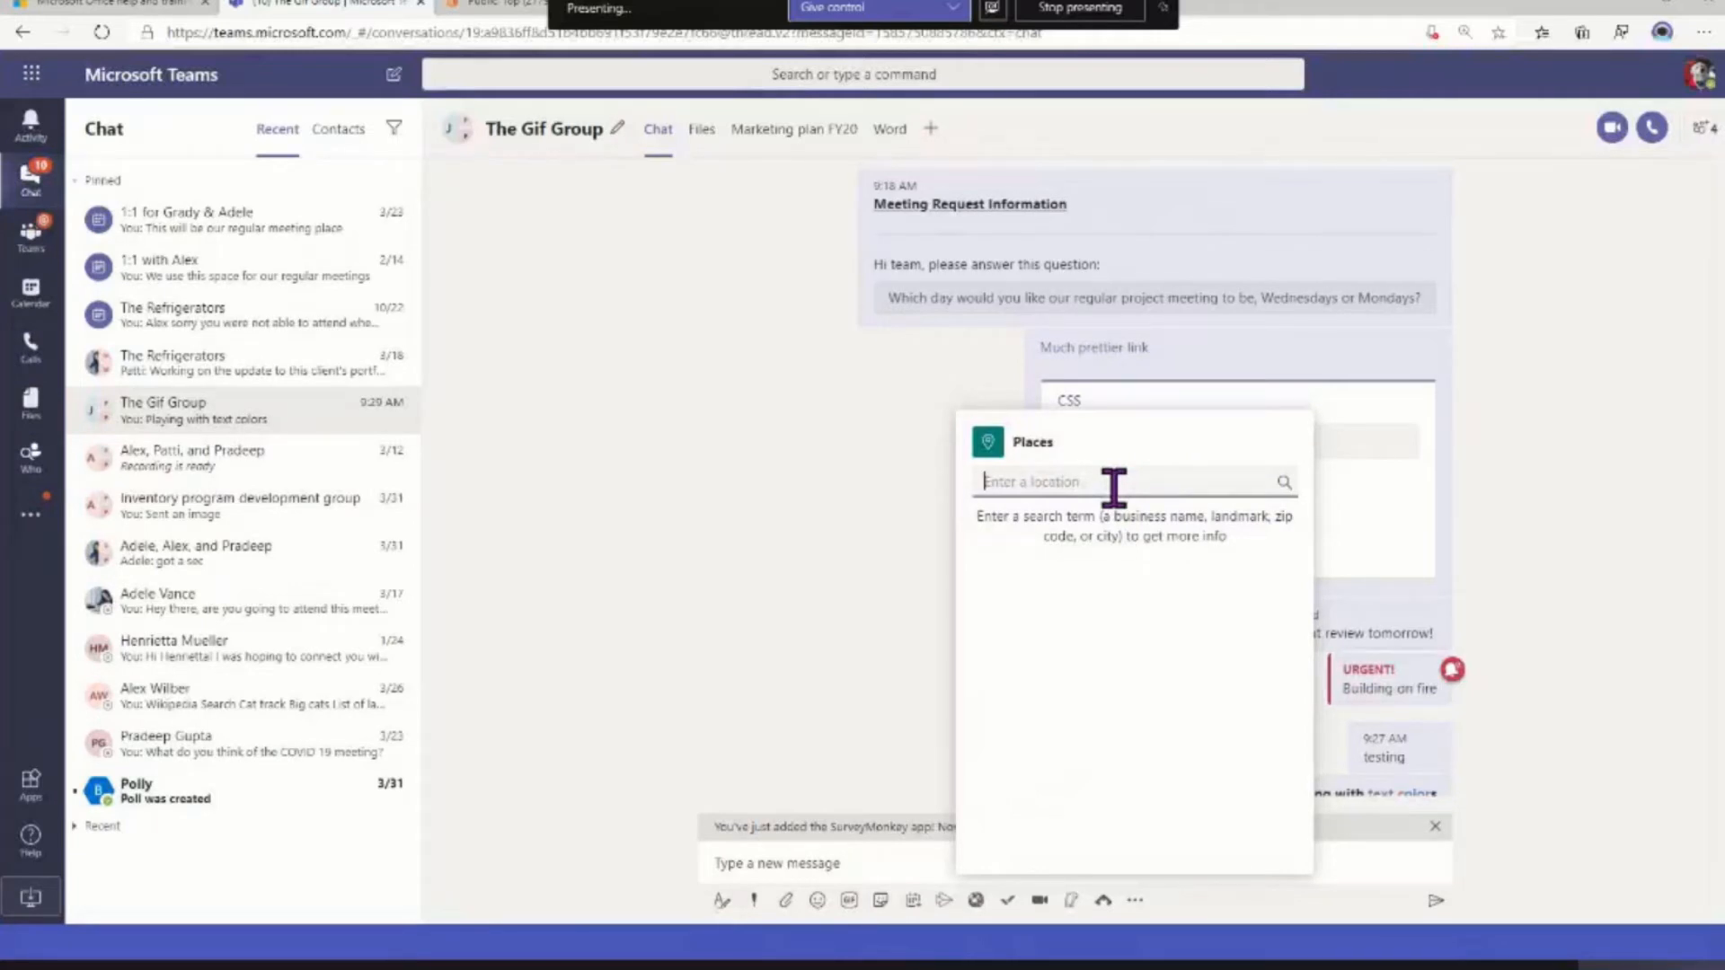
{"action": "type", "text": "Lunch"}
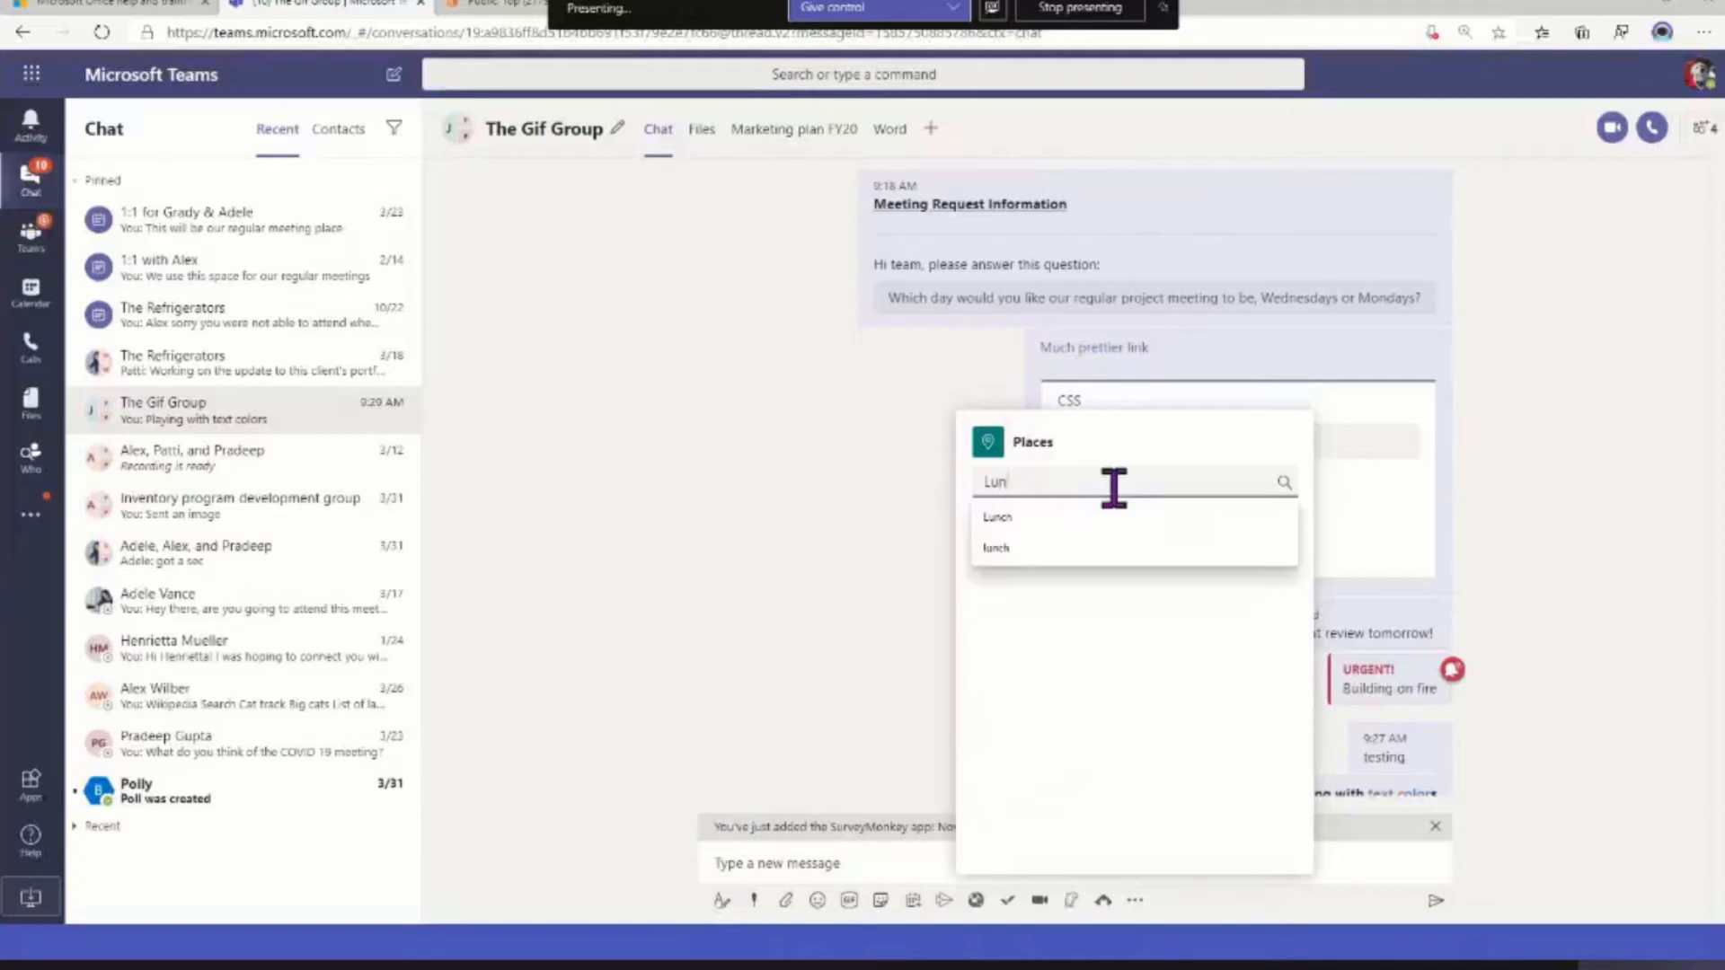
{"action": "left_click", "coordinate": [1116, 519]}
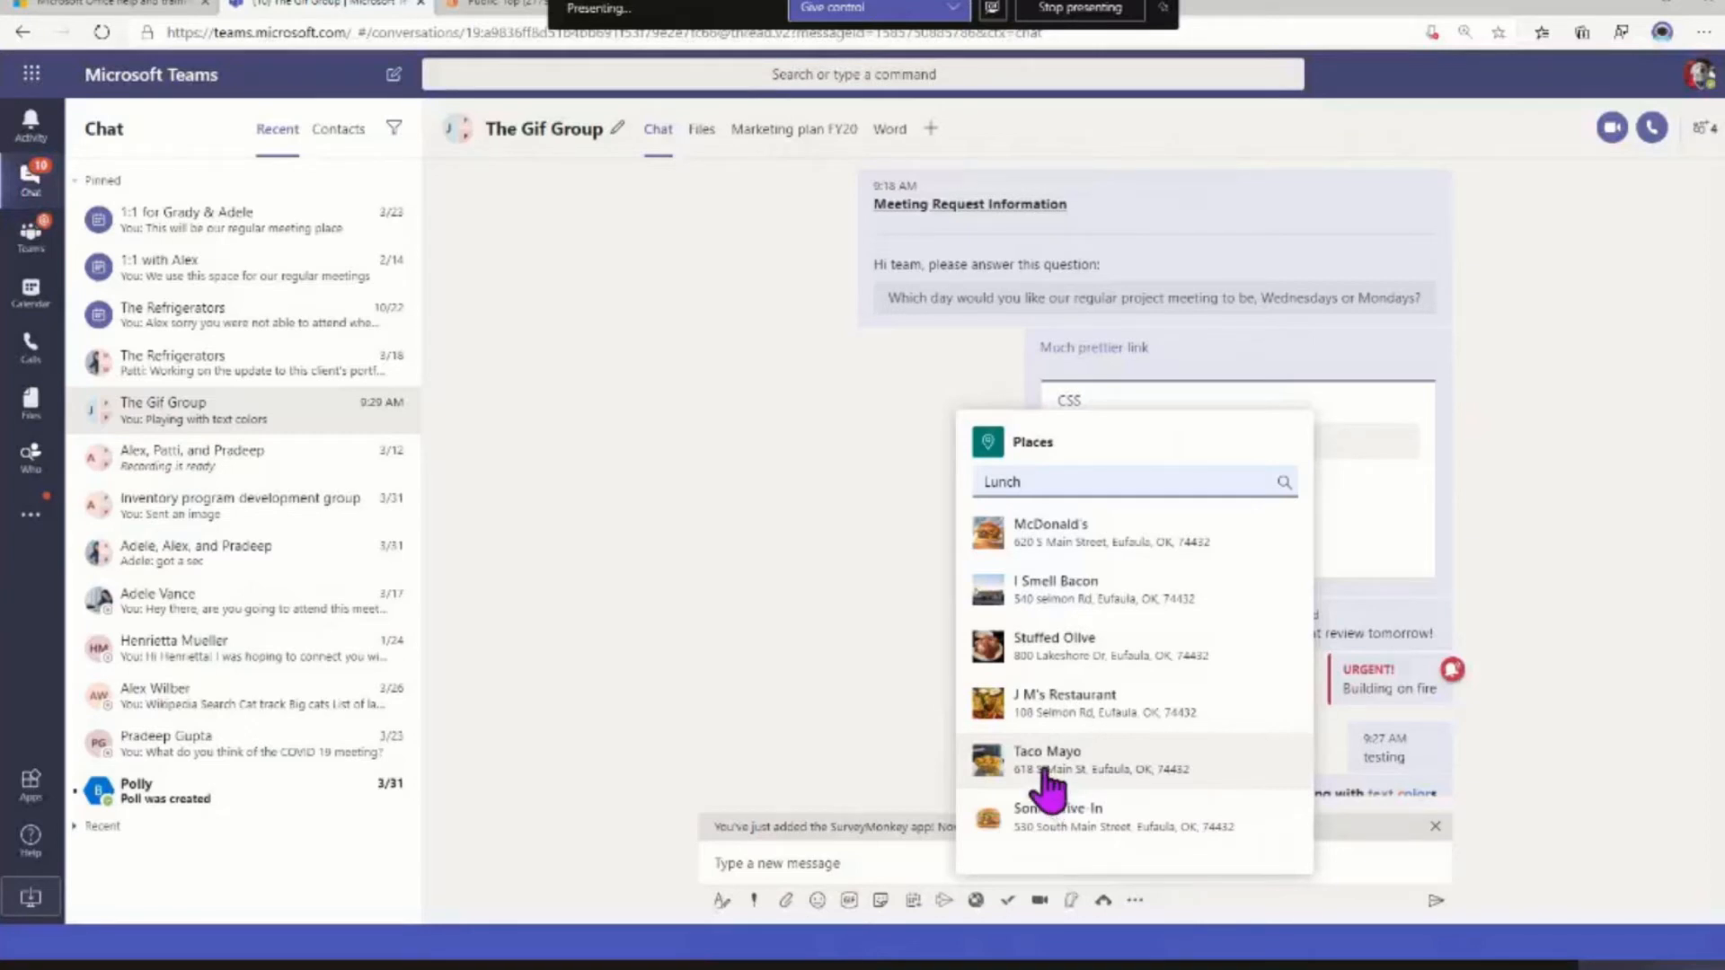
{"action": "left_click", "coordinate": [1024, 600]}
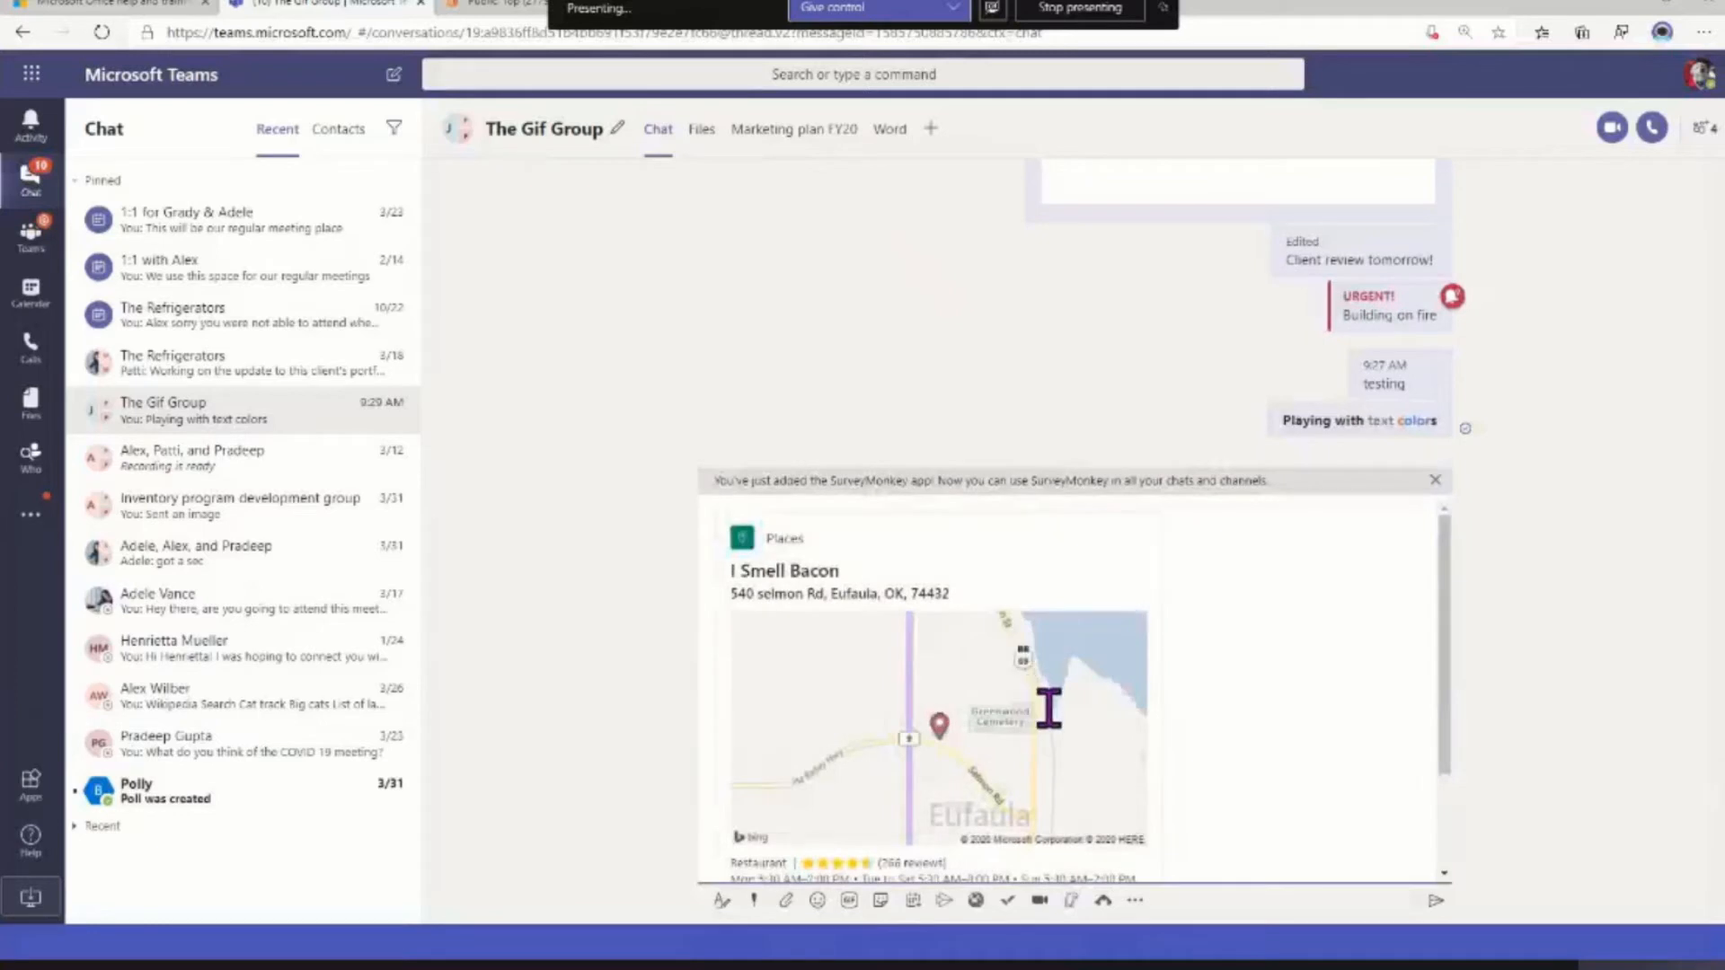
Add the text "Let's meet here prior to the meeting." below the restaurant card and send the message to The Gif Group
{"action": "scroll", "coordinate": [1179, 724], "scroll_direction": "down", "scroll_amount": 3}
{"action": "type", "text": "Let's mee"}
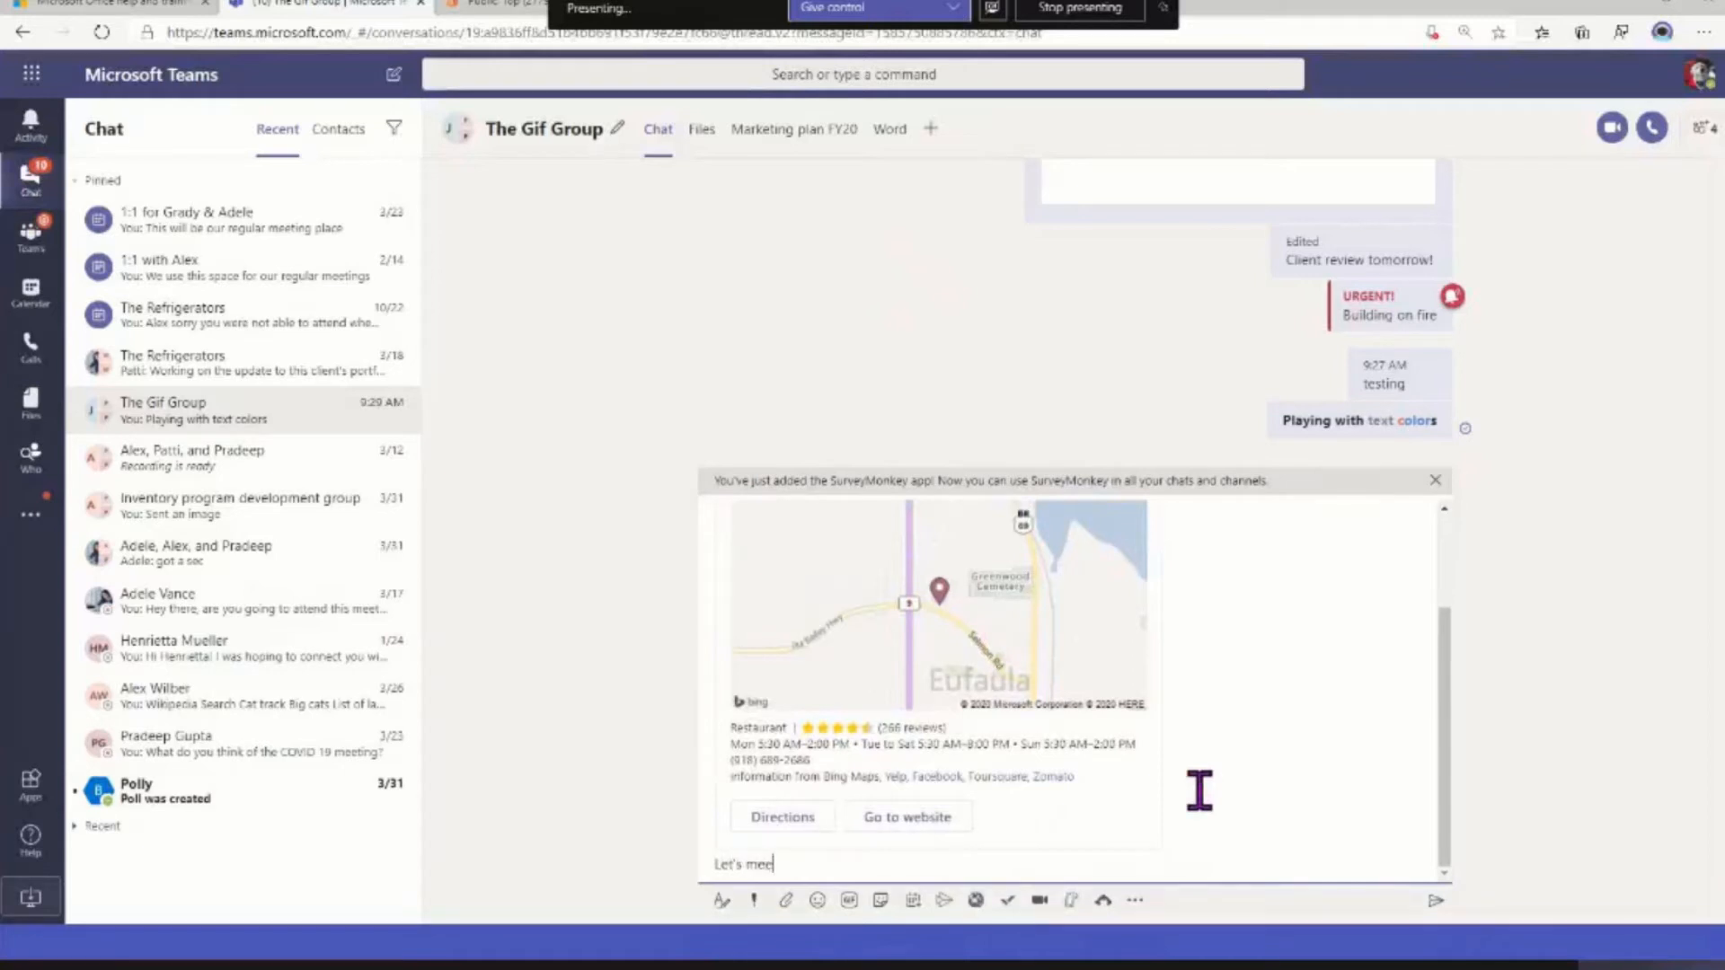
{"action": "type", "text": "t here priot"}
{"action": "key", "text": "BackSpace"}
{"action": "key", "text": "BackSpace"}
{"action": "type", "text": "r the"}
{"action": "key", "text": "BackSpace"}
{"action": "key", "text": "BackSpace"}
{"action": "key", "text": "BackSpace"}
{"action": "type", "text": "to the meeting."}
{"action": "key", "text": "Return"}
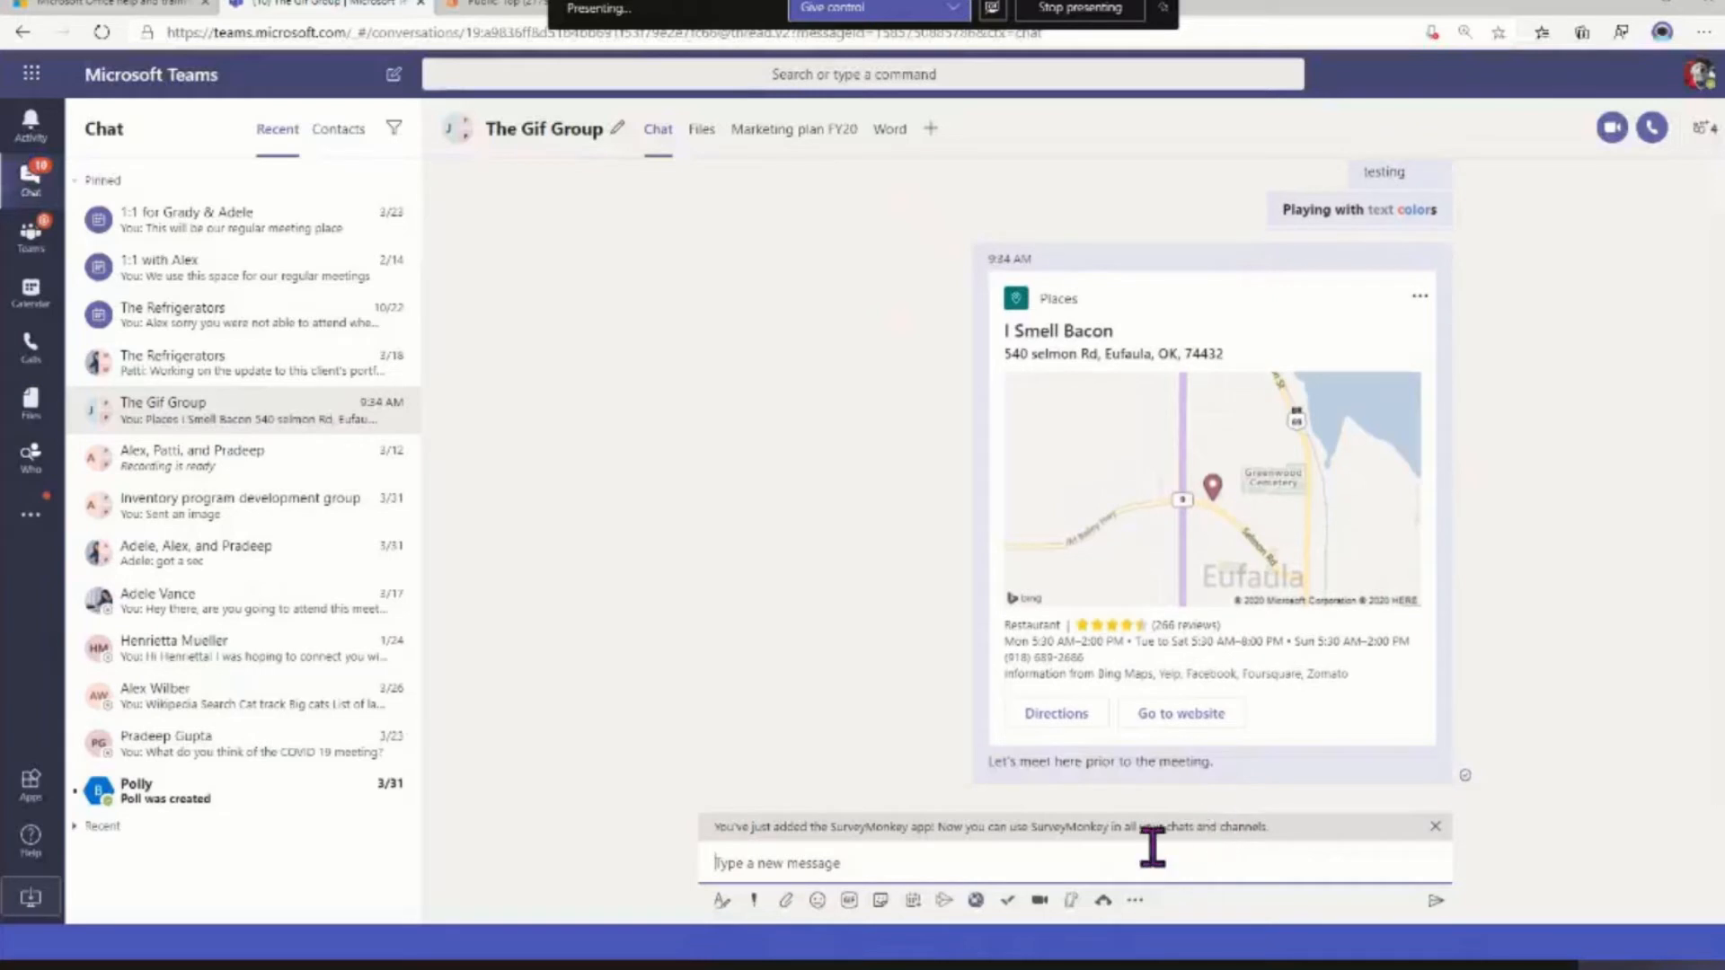
Dismiss the SurveyMonkey notice and view the restaurant card's directions in Bing Maps before returning to the Teams chat
{"action": "left_click", "coordinate": [1435, 826]}
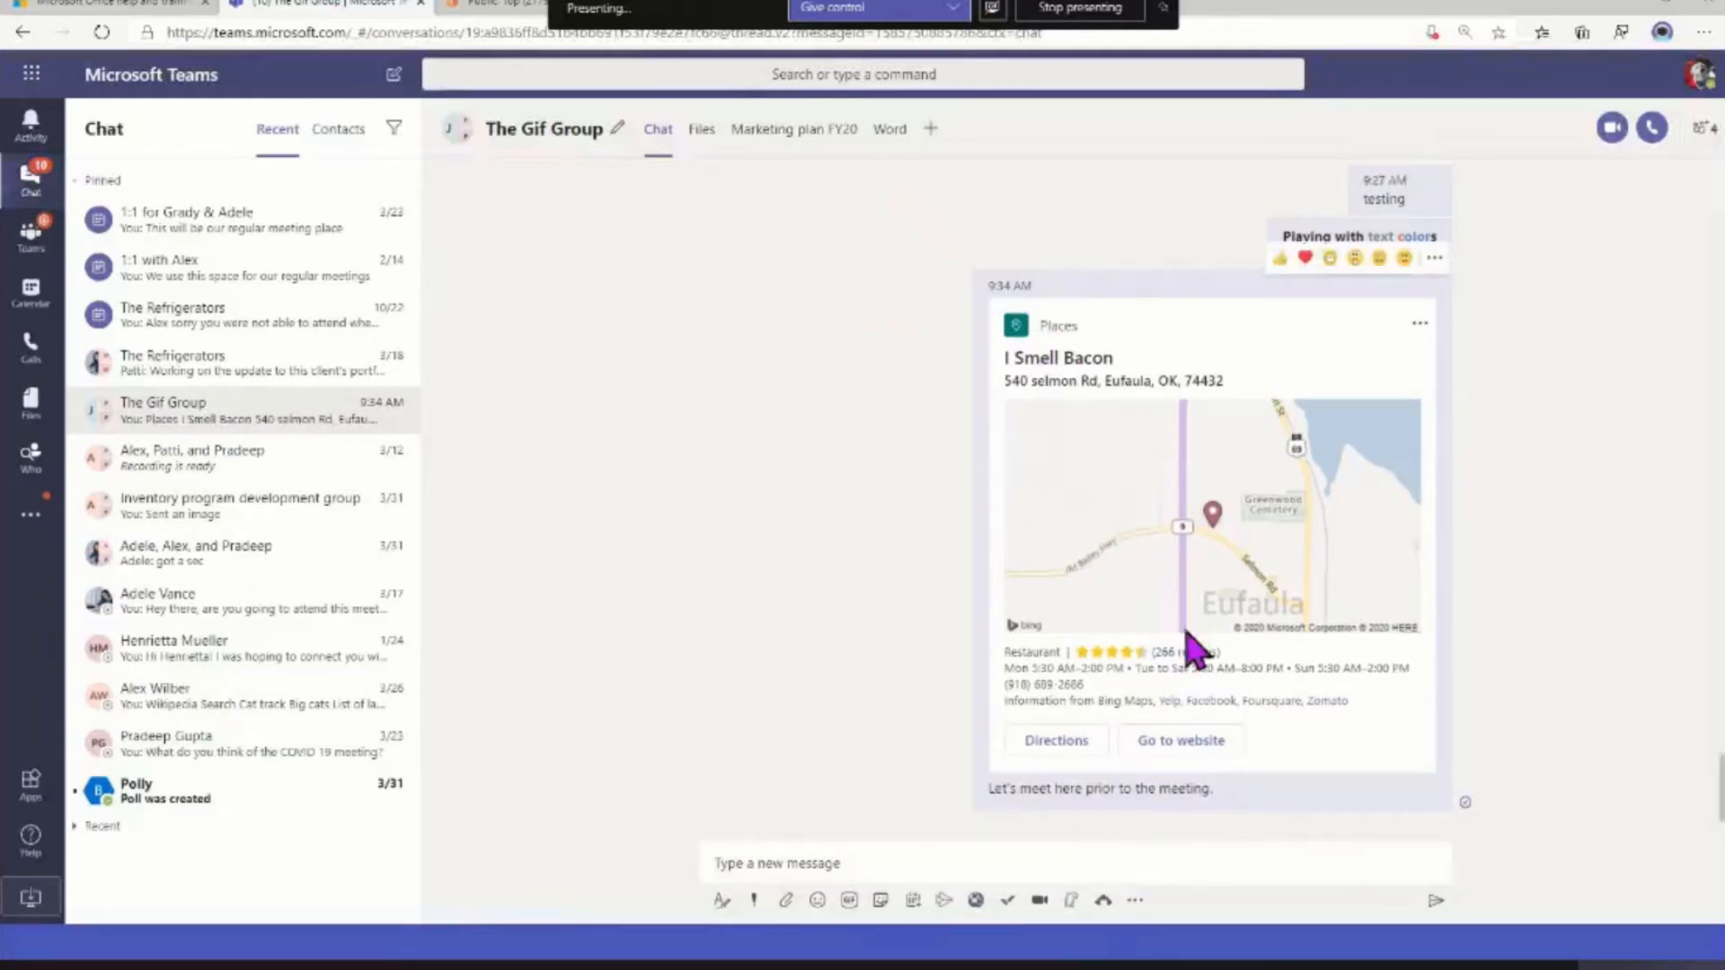
{"action": "left_click", "coordinate": [1056, 740]}
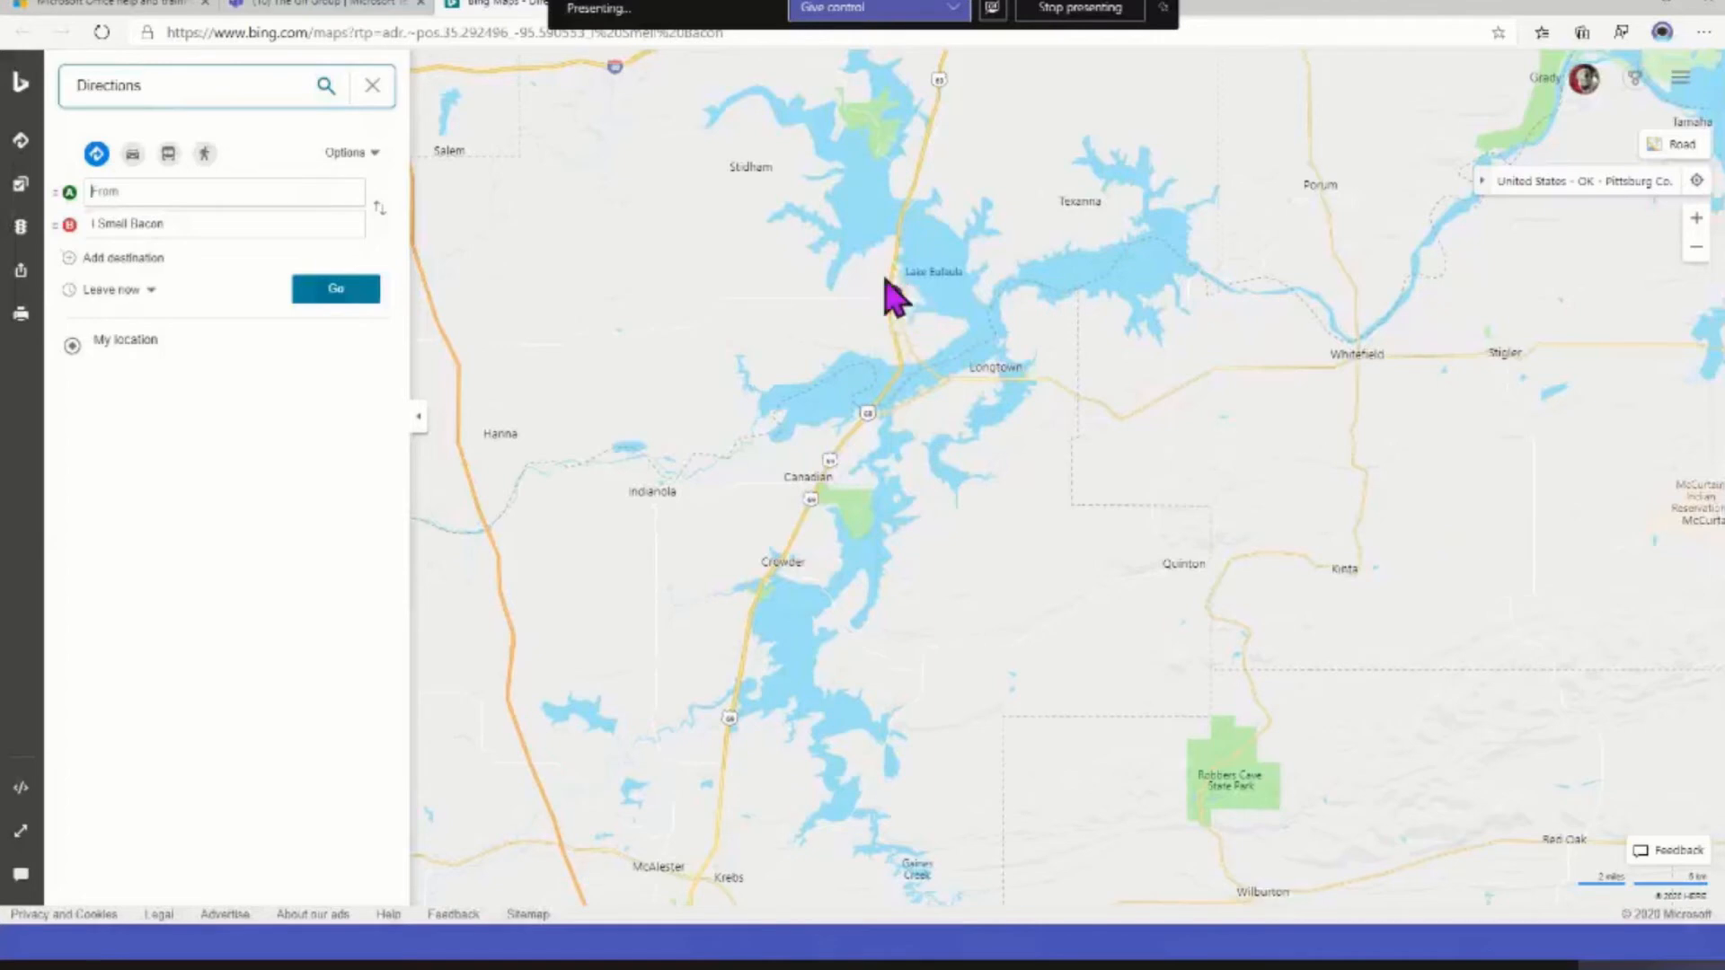
{"action": "left_click", "coordinate": [290, 9]}
Use the Praise extension to send a colleague the Achiever badge with the note "Great job!!" in The Gif Group
{"action": "left_click", "coordinate": [1135, 901]}
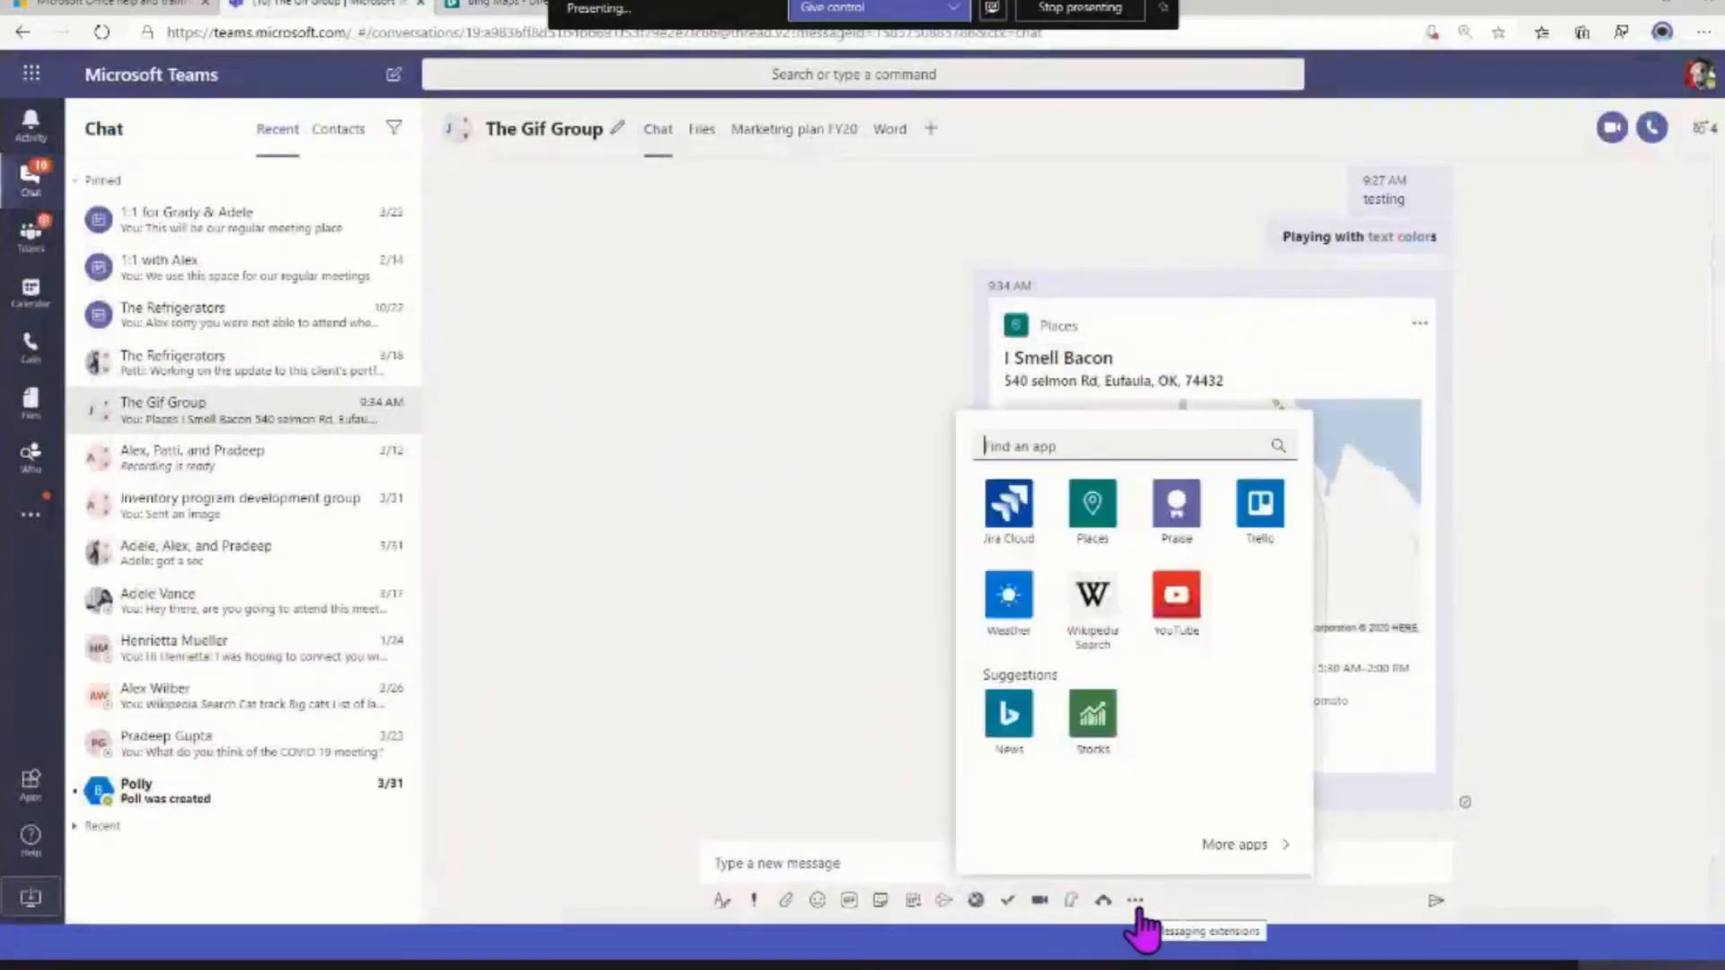
{"action": "left_click", "coordinate": [1179, 514]}
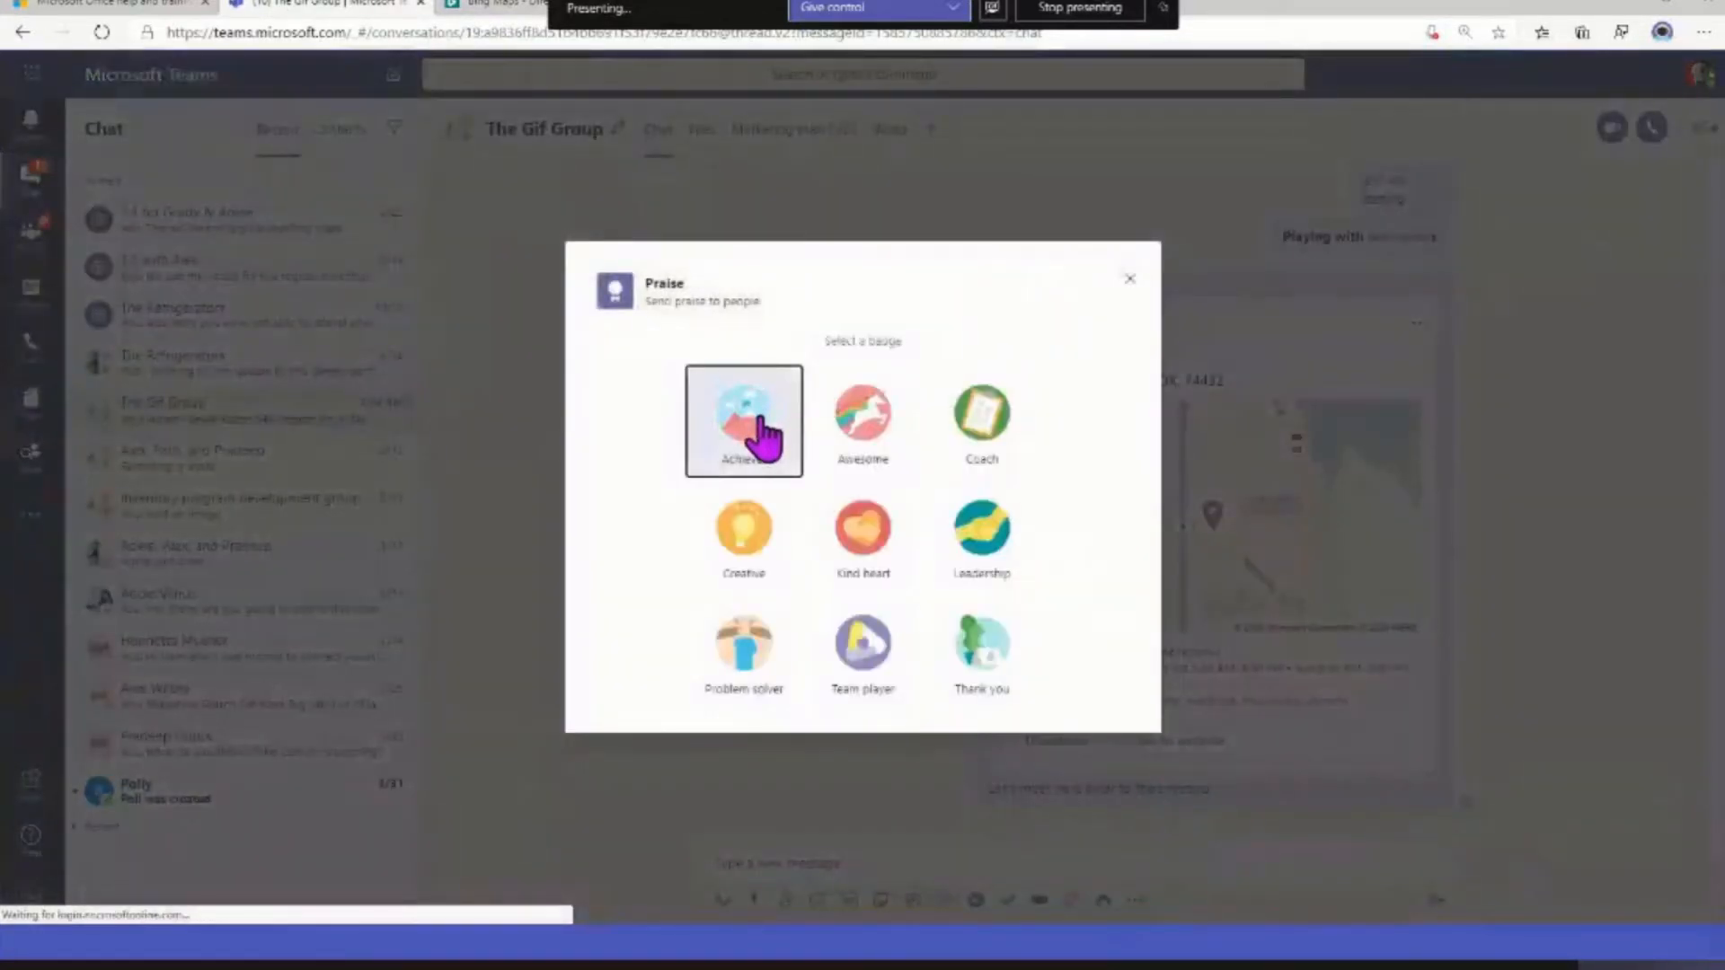
{"action": "left_click", "coordinate": [771, 427]}
{"action": "left_click", "coordinate": [1035, 377]}
{"action": "type", "text": "prade"}
{"action": "left_click", "coordinate": [1025, 429]}
{"action": "left_click", "coordinate": [821, 465]}
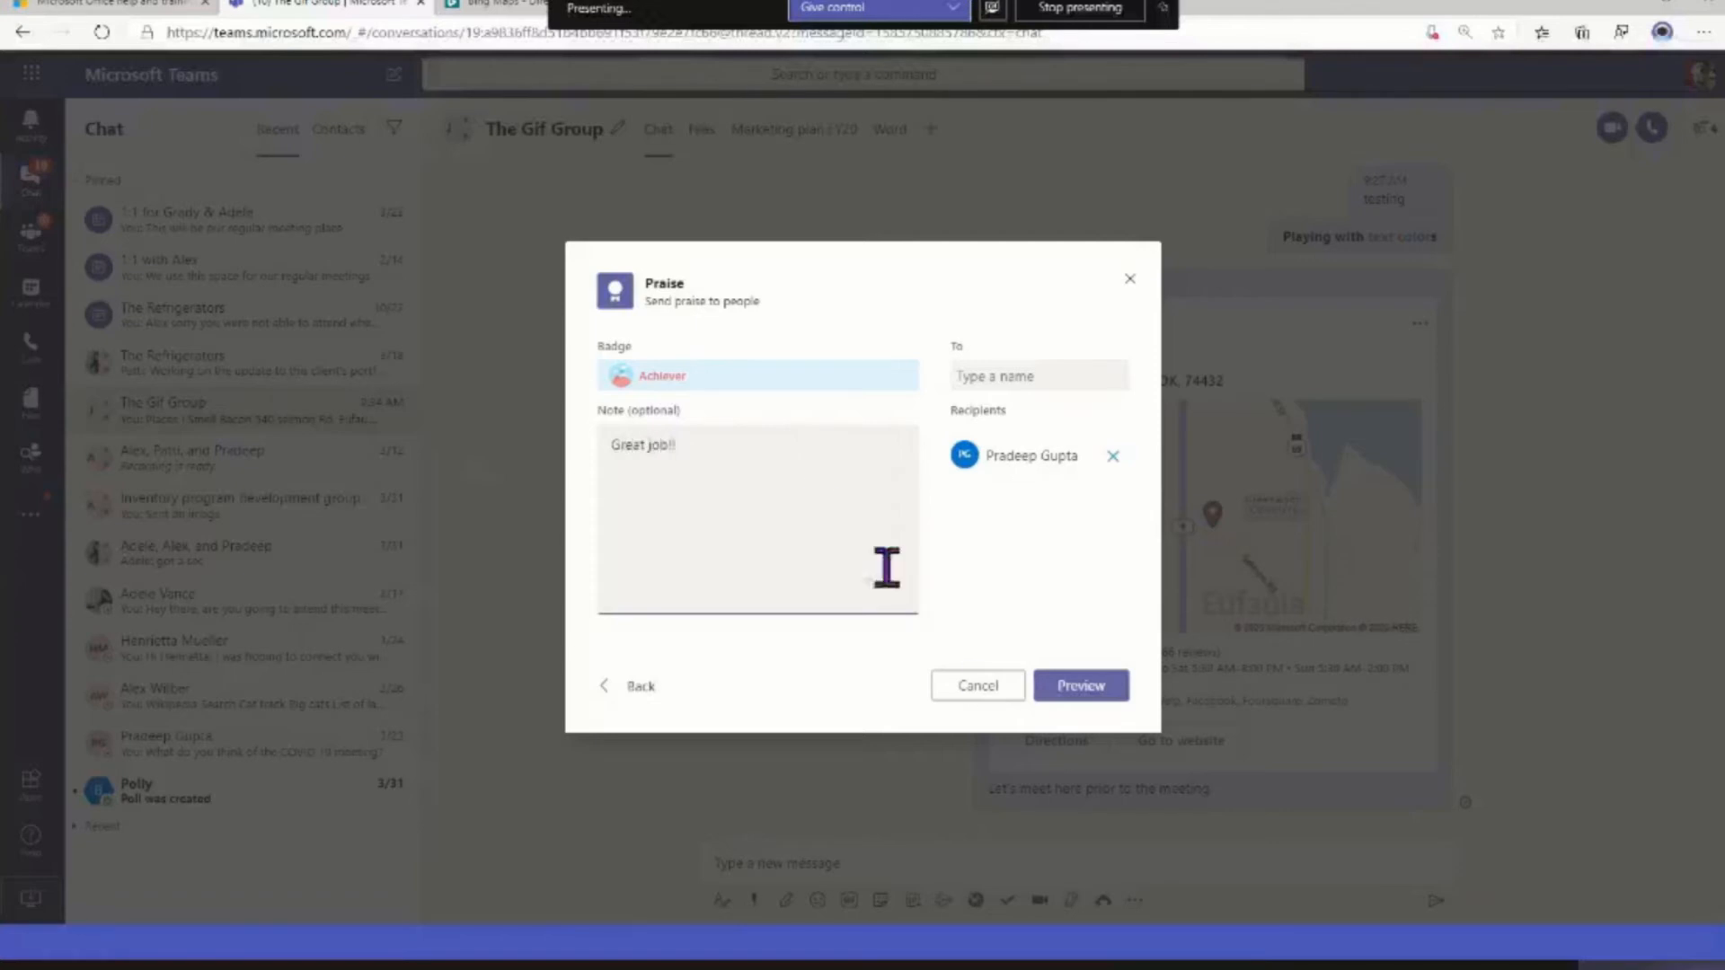
{"action": "left_click", "coordinate": [1081, 690]}
{"action": "left_click", "coordinate": [1081, 688]}
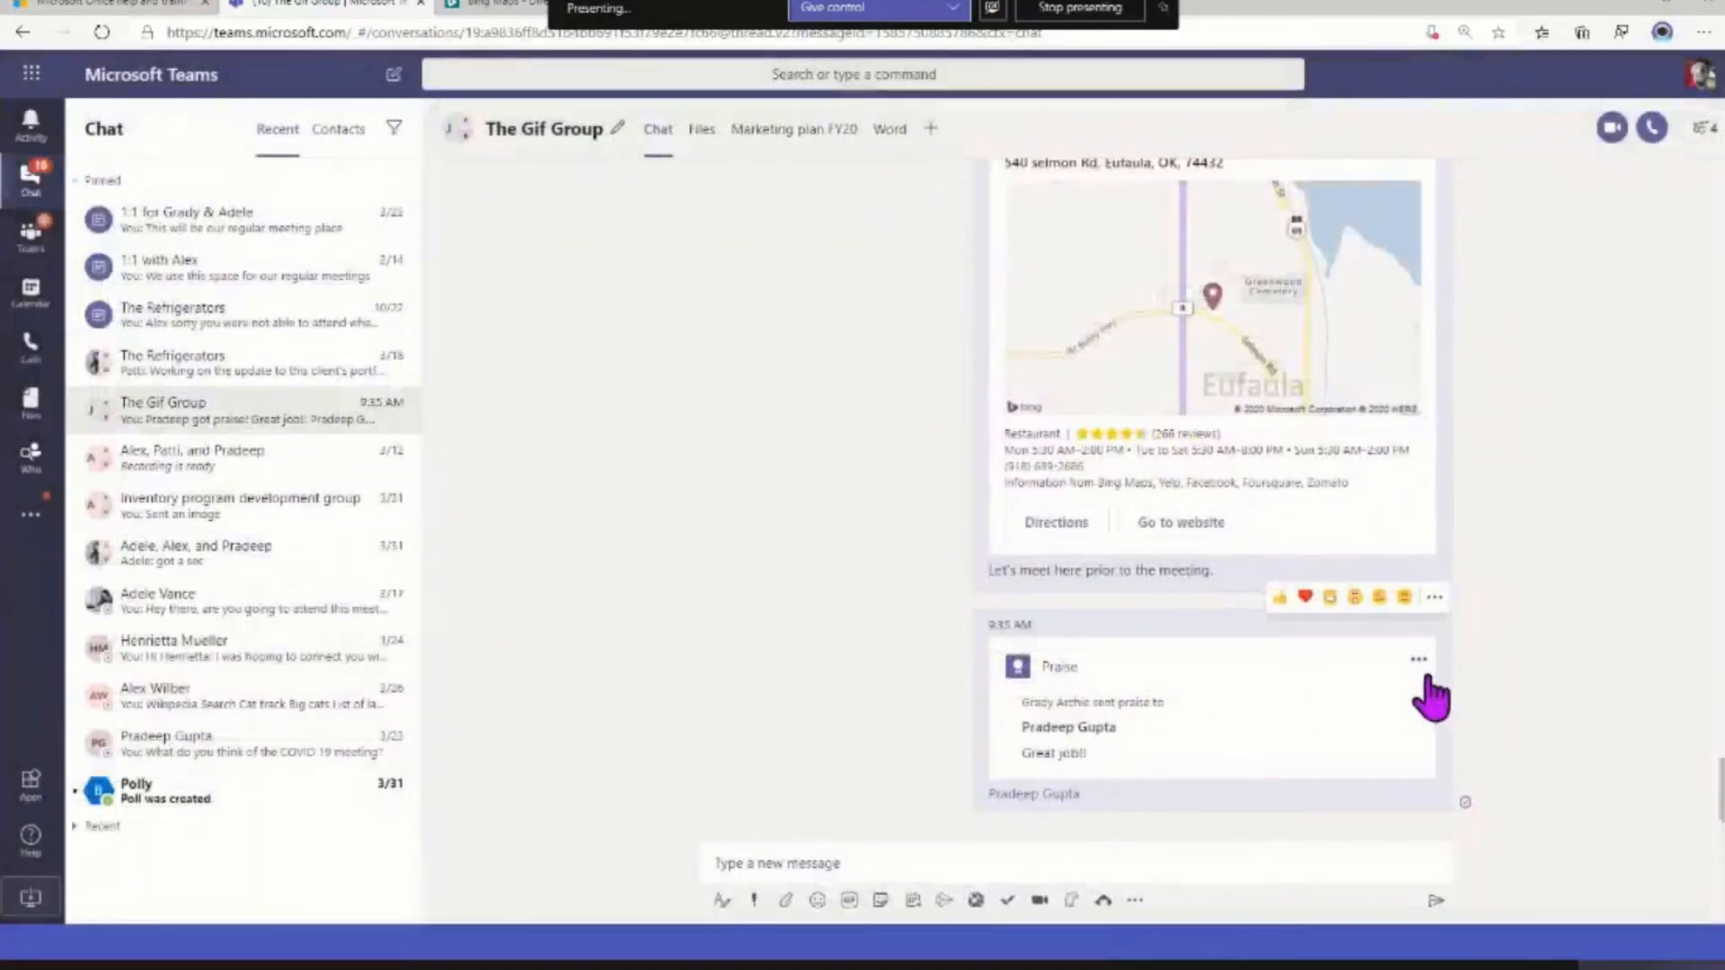
View the available actions for the sent praise message and close them without choosing one
{"action": "left_click", "coordinate": [1420, 665]}
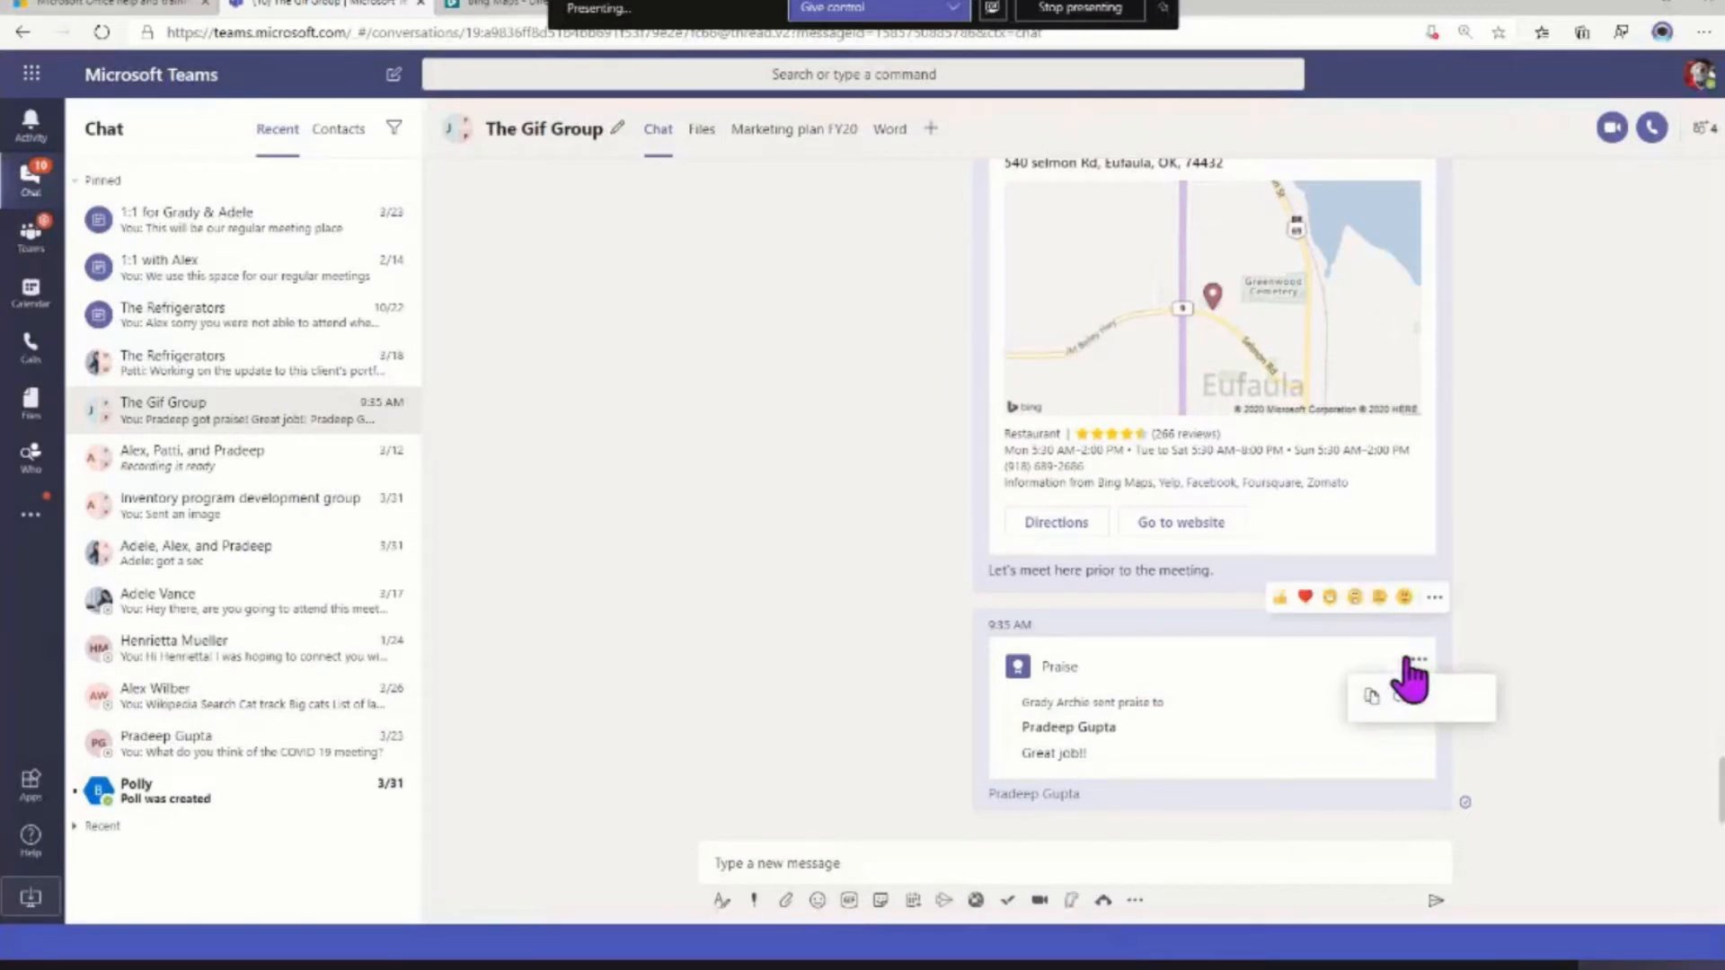
{"action": "left_click", "coordinate": [1434, 599]}
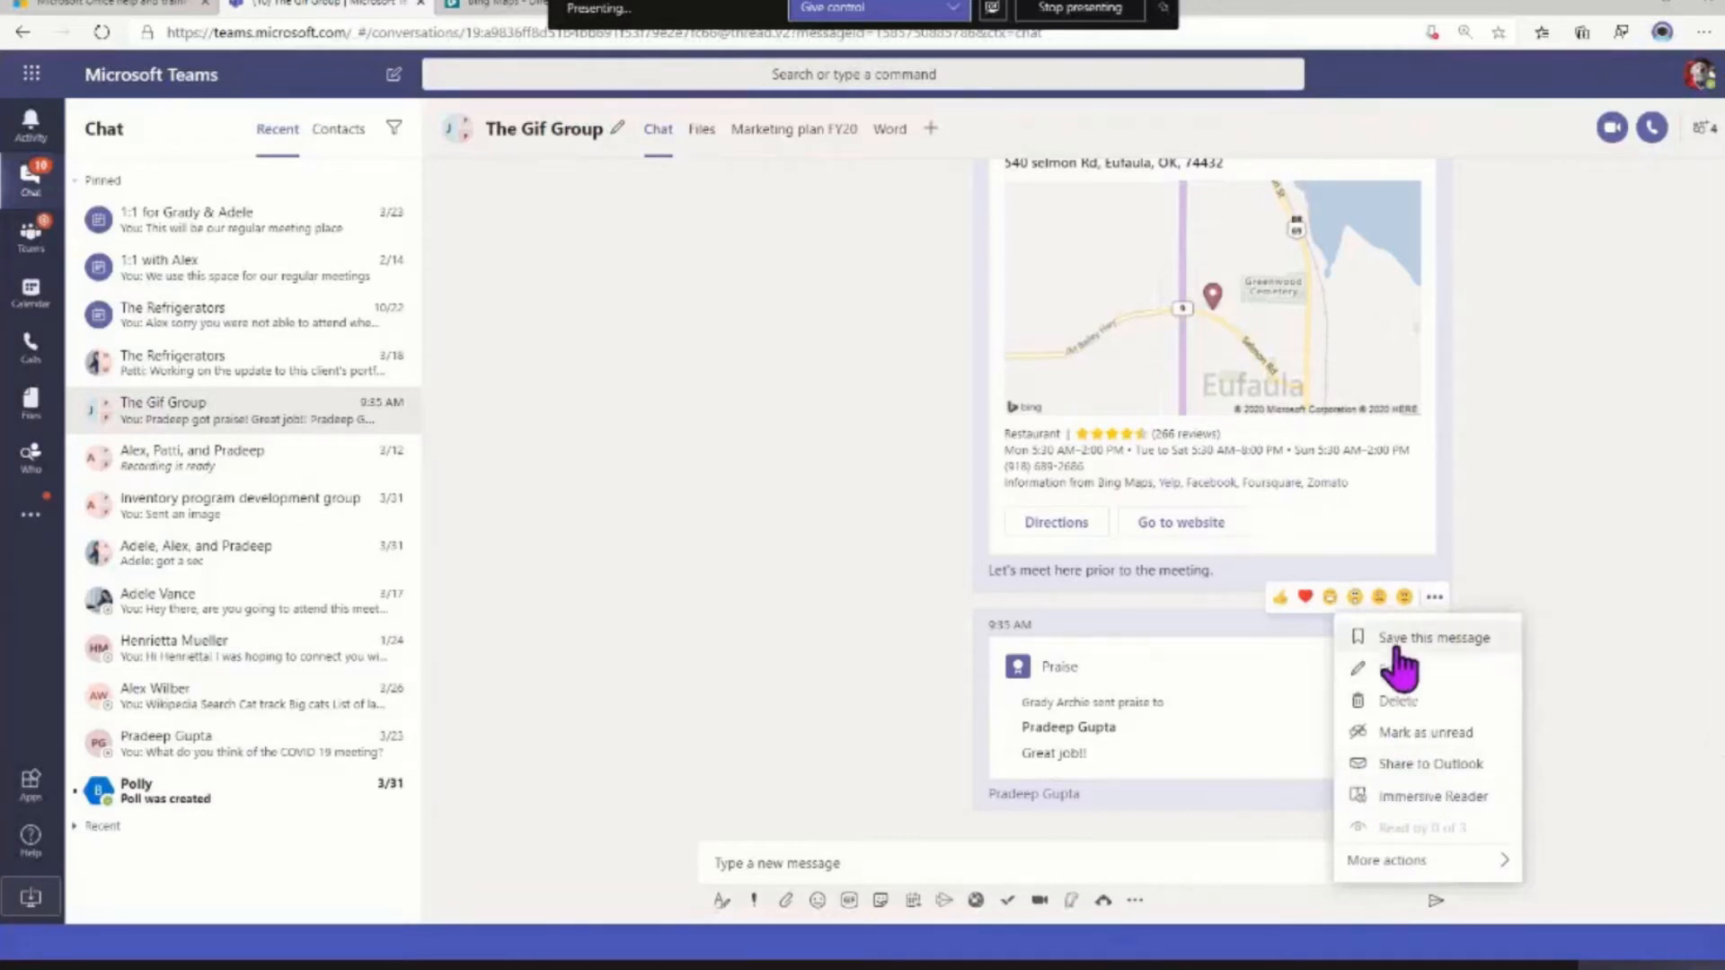
{"action": "left_click", "coordinate": [839, 656]}
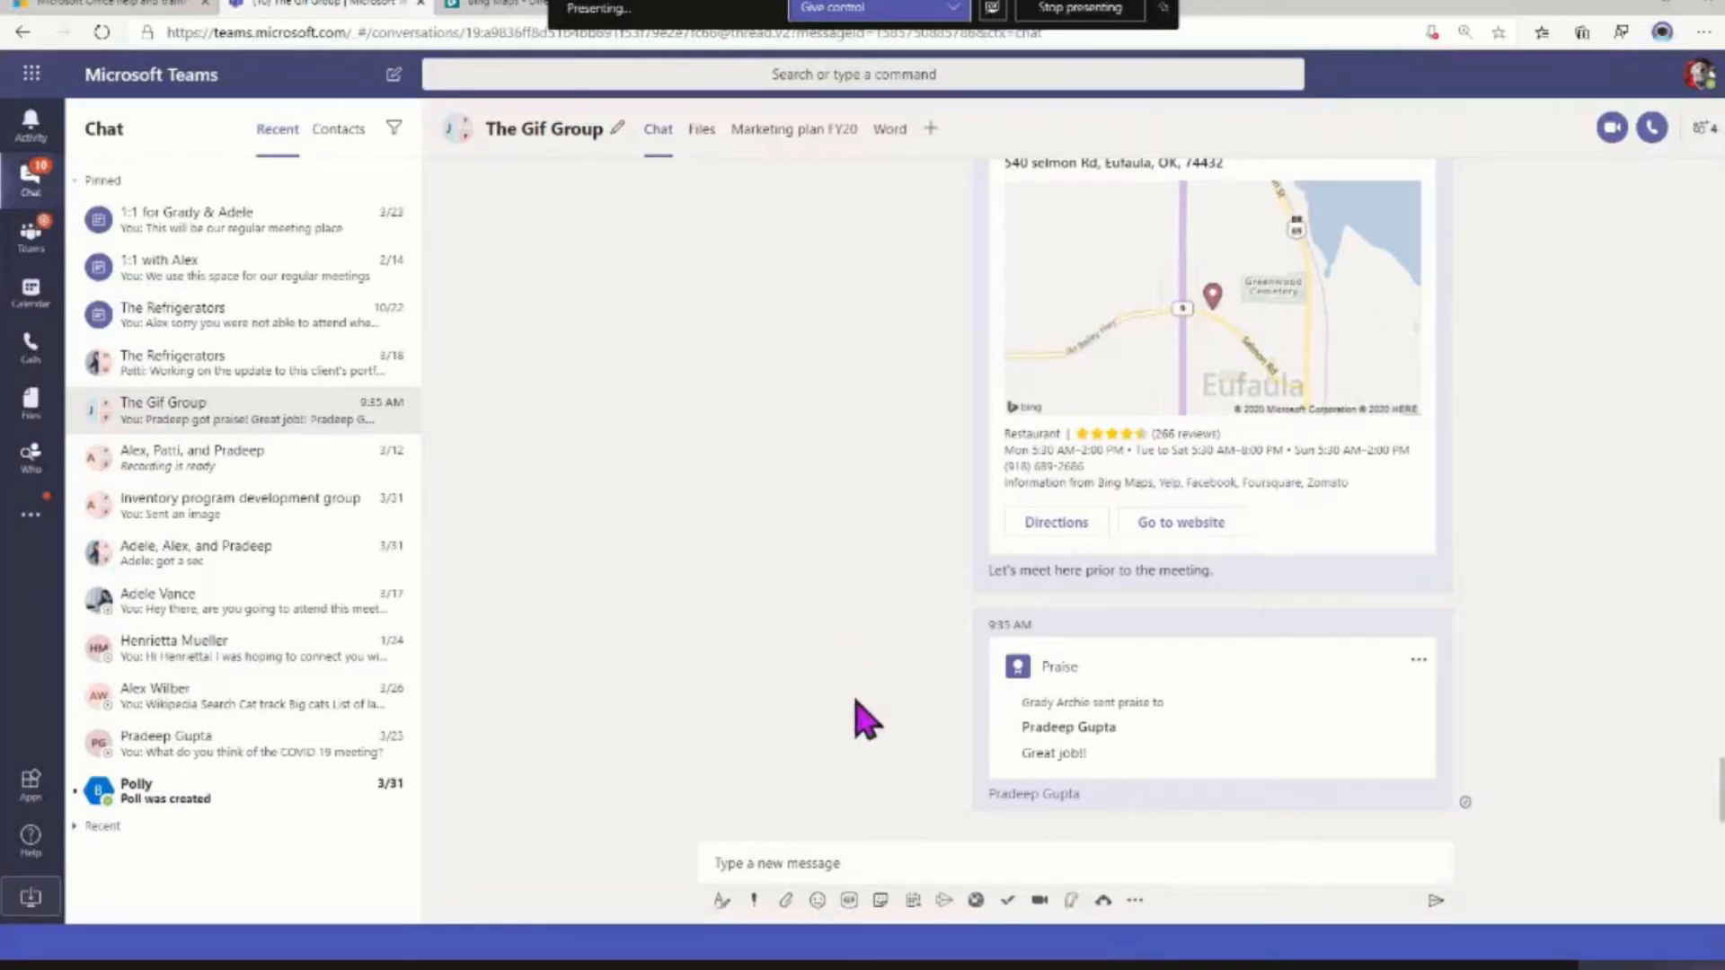
Look up the weather for zip code 74432 in the Weather extension, and clear the search without inserting a card
{"action": "left_click", "coordinate": [1134, 902]}
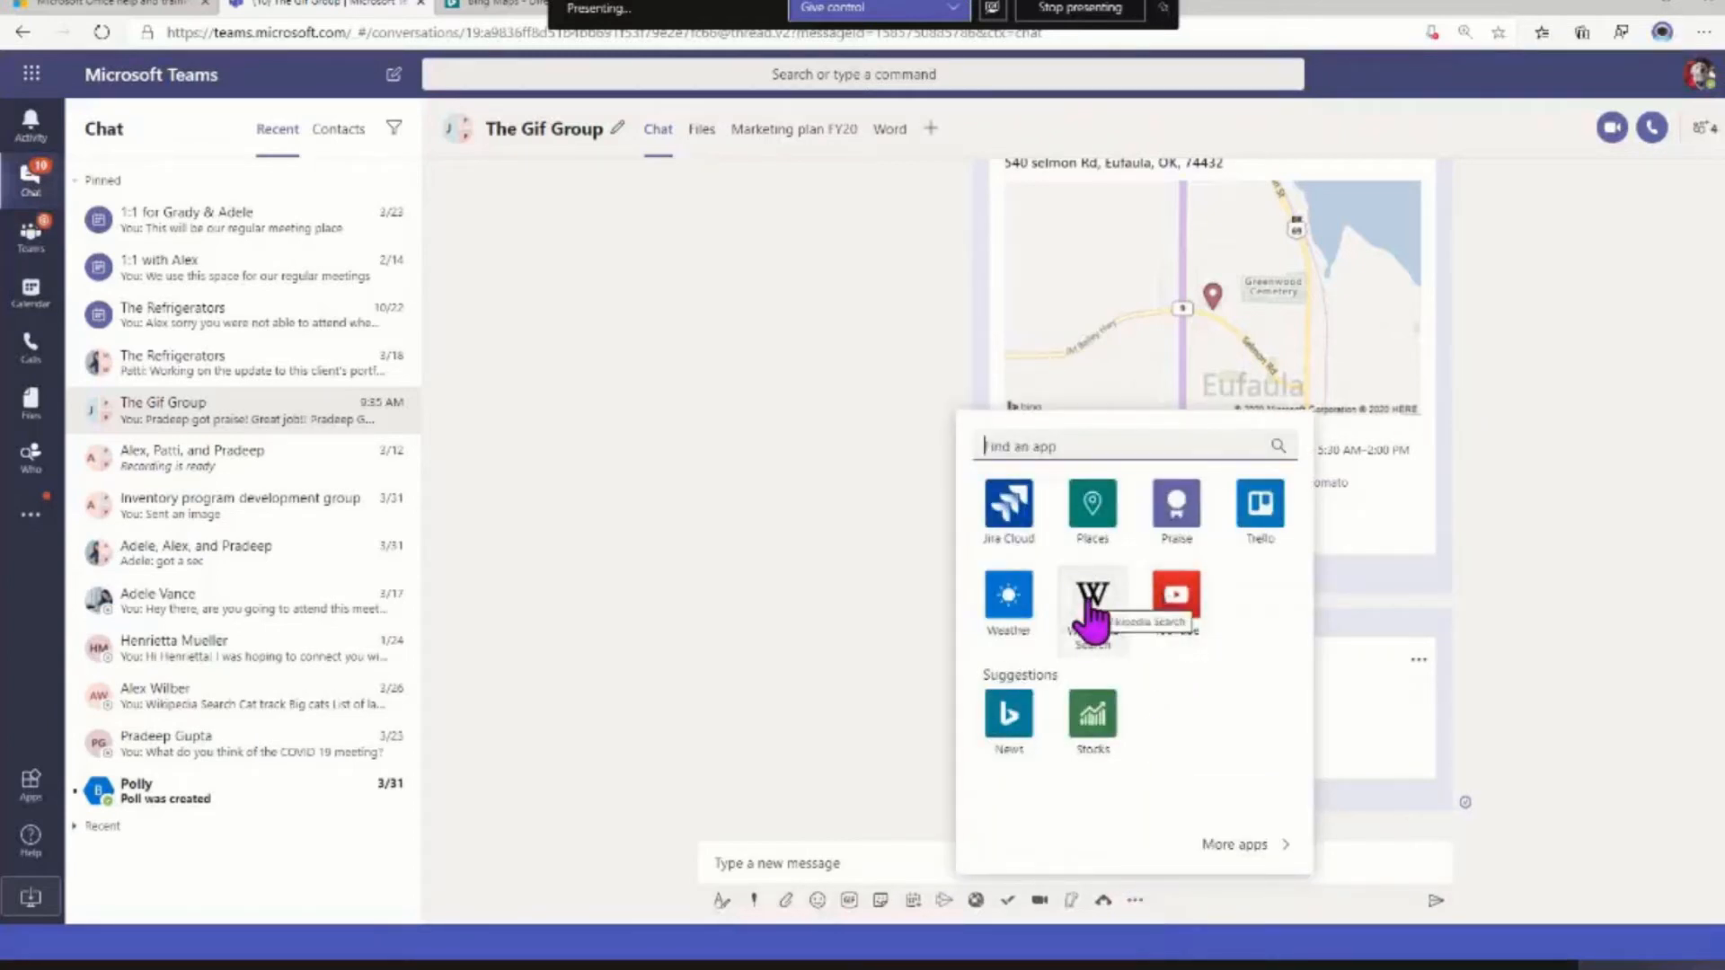
{"action": "left_click", "coordinate": [1020, 599]}
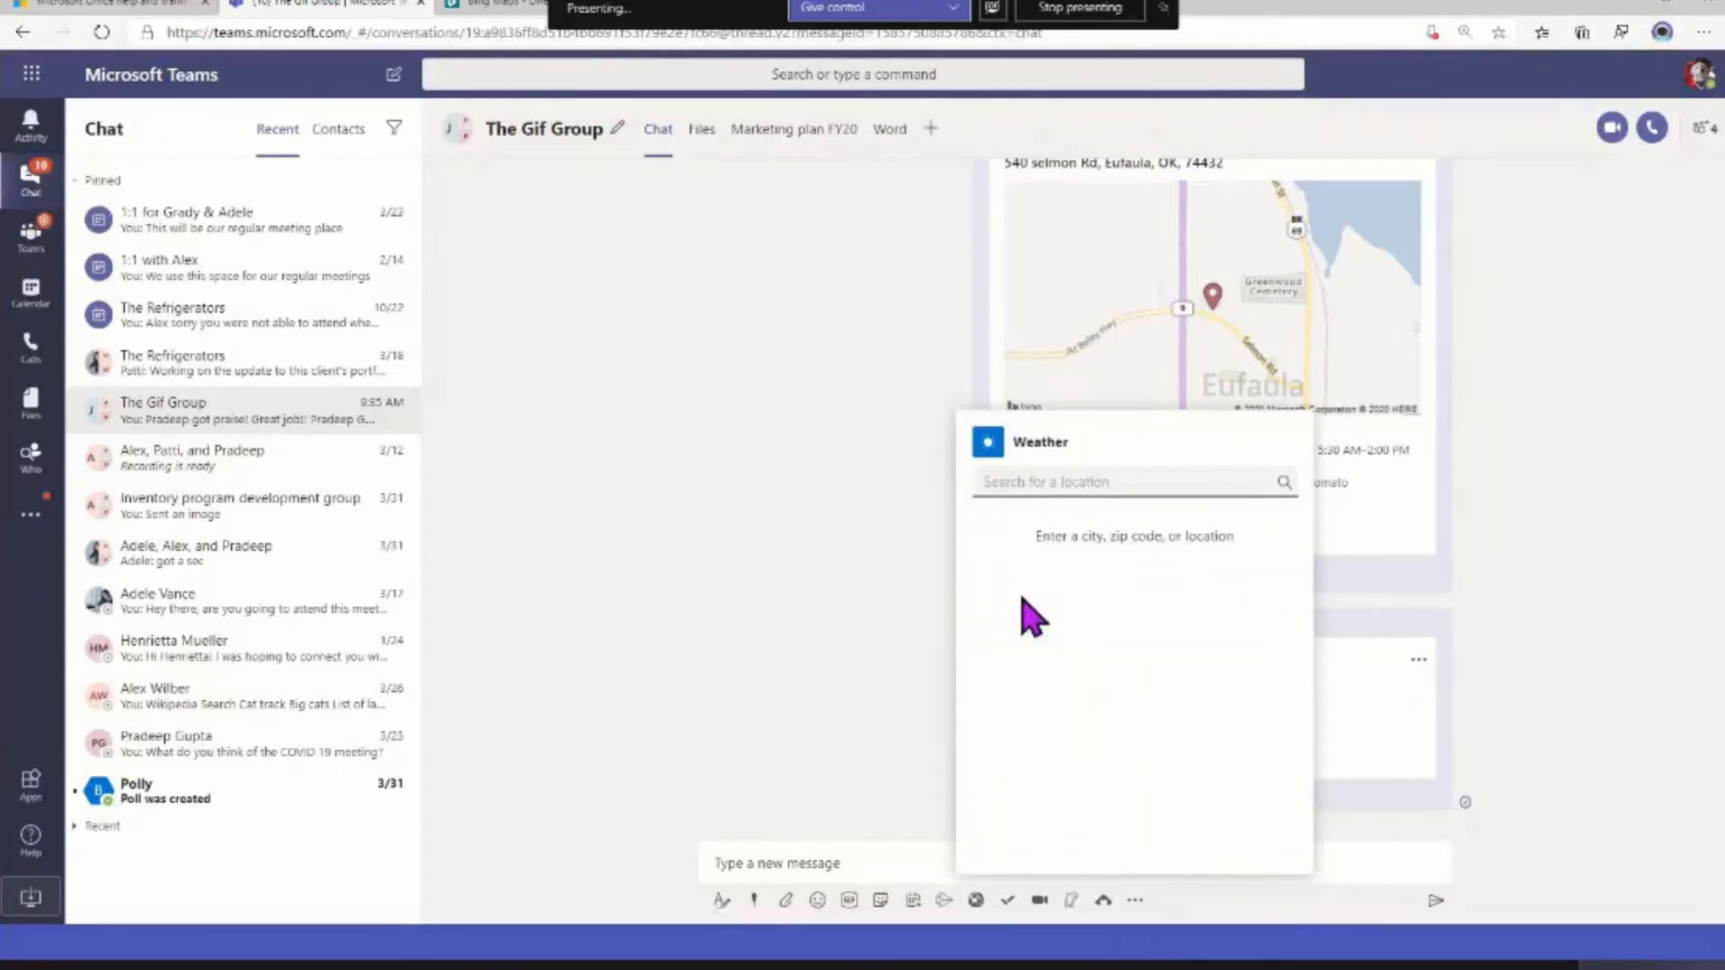
{"action": "type", "text": "74432"}
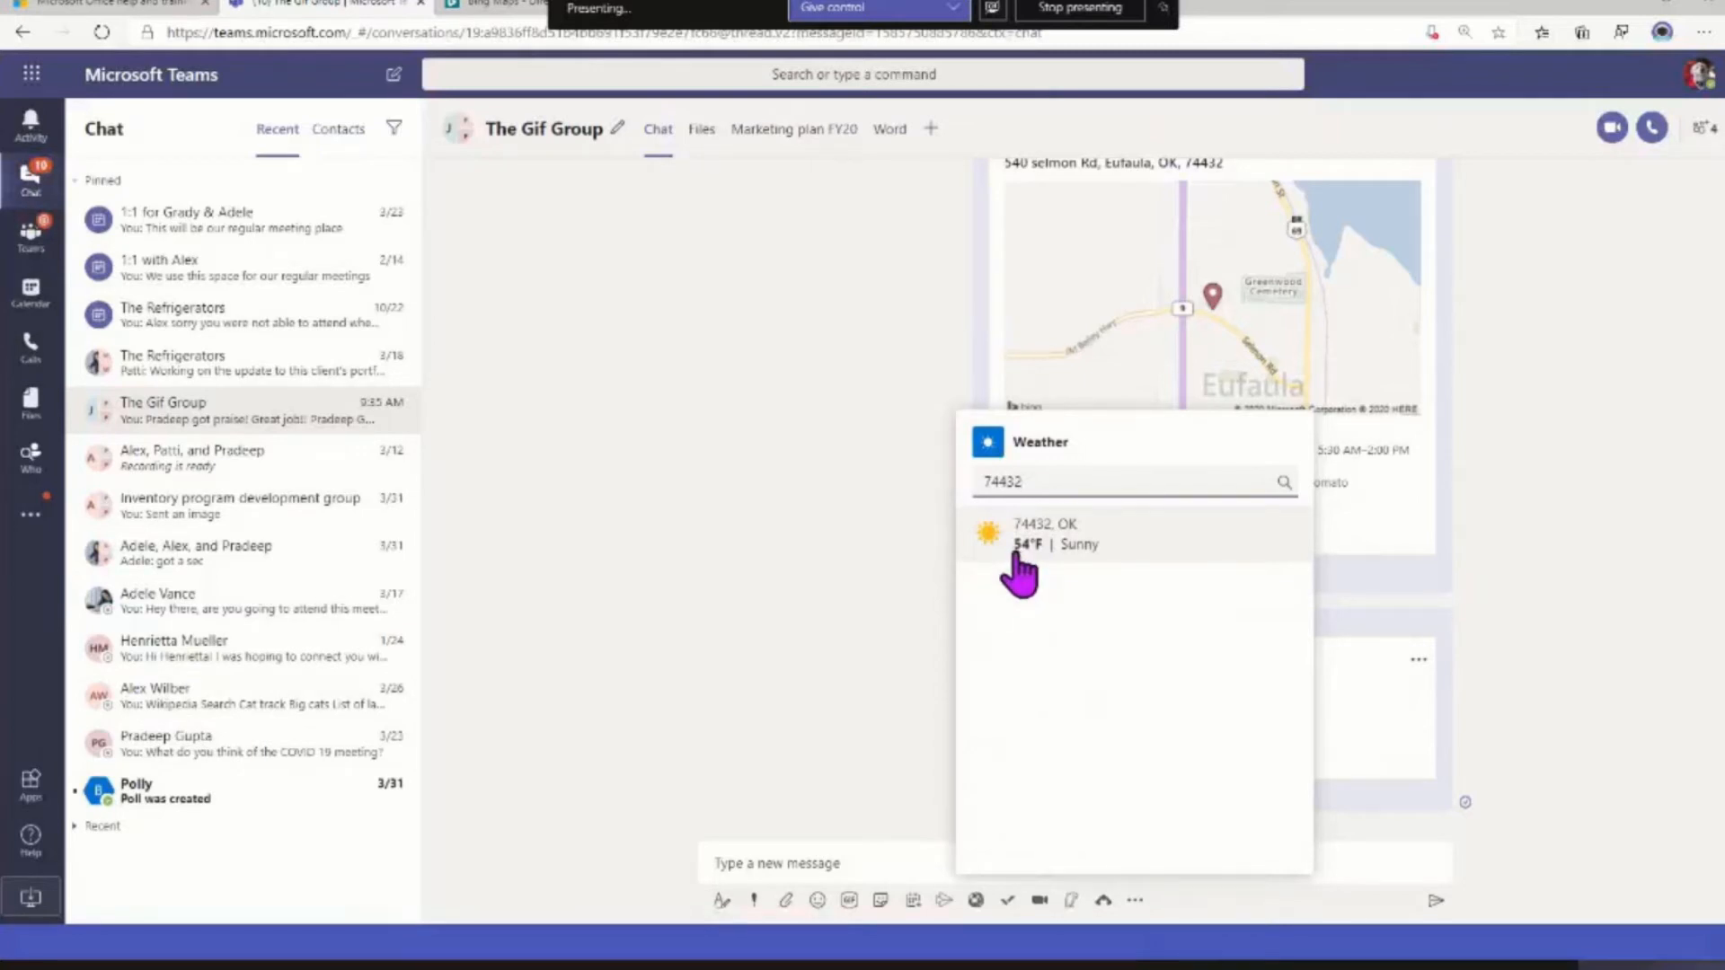
{"action": "left_click_drag", "start_coordinate": [1022, 482], "coordinate": [975, 482]}
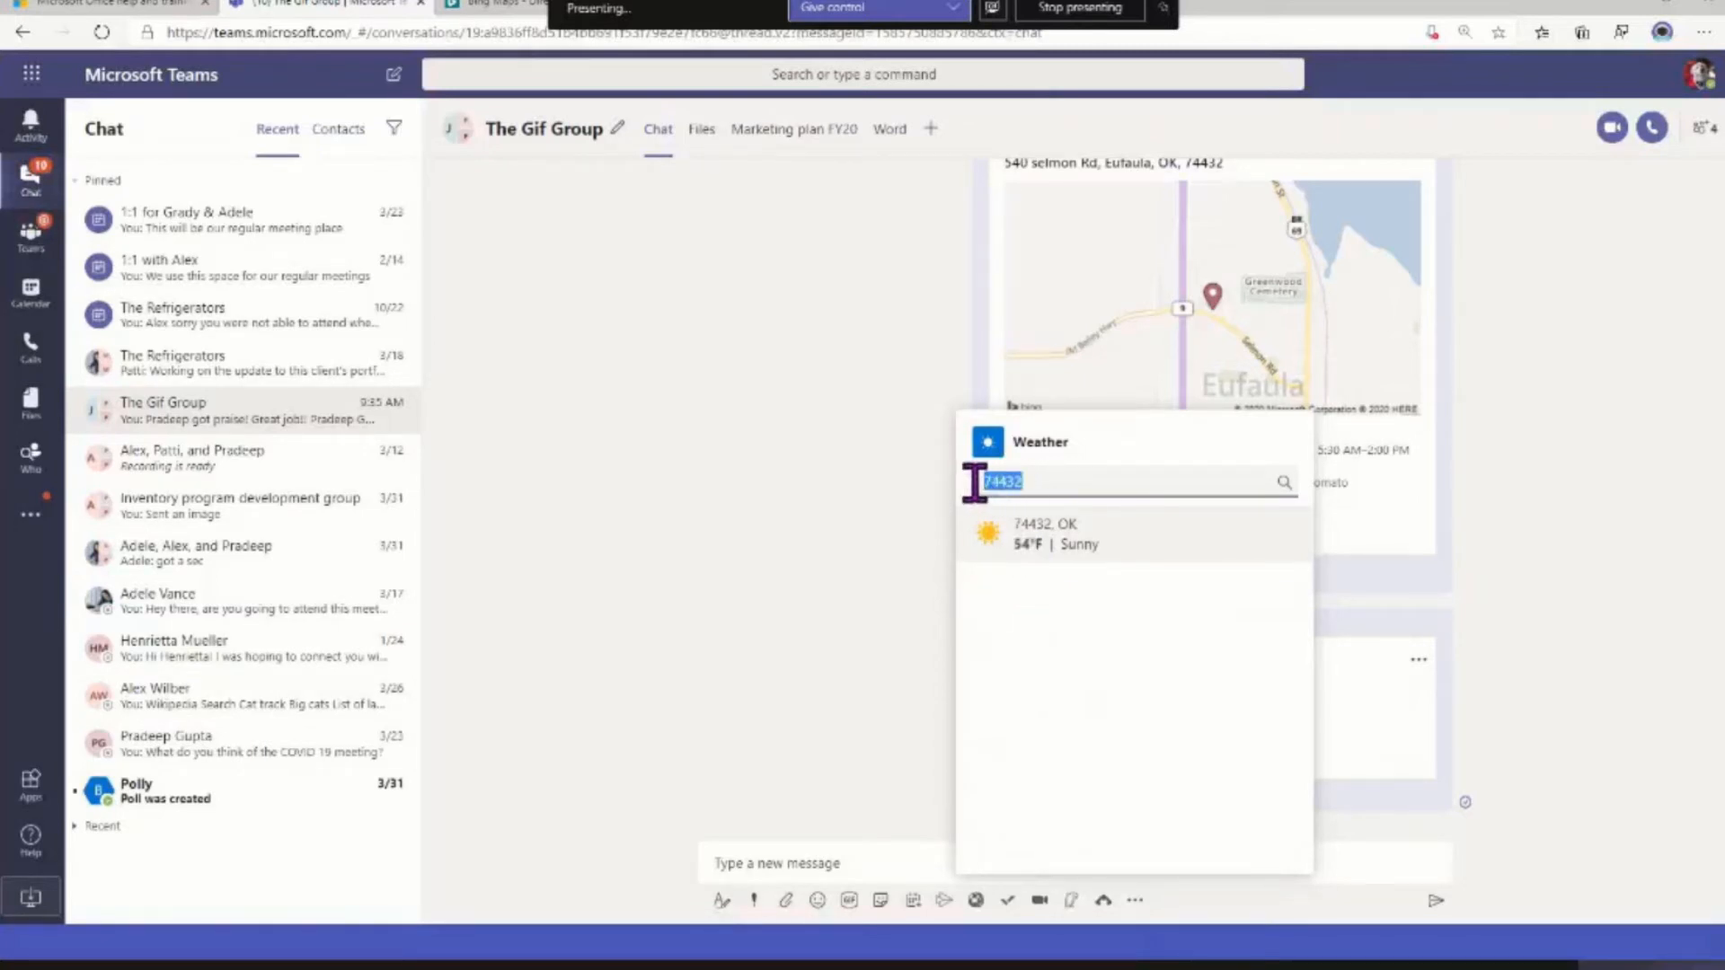
{"action": "key", "text": "BackSpace"}
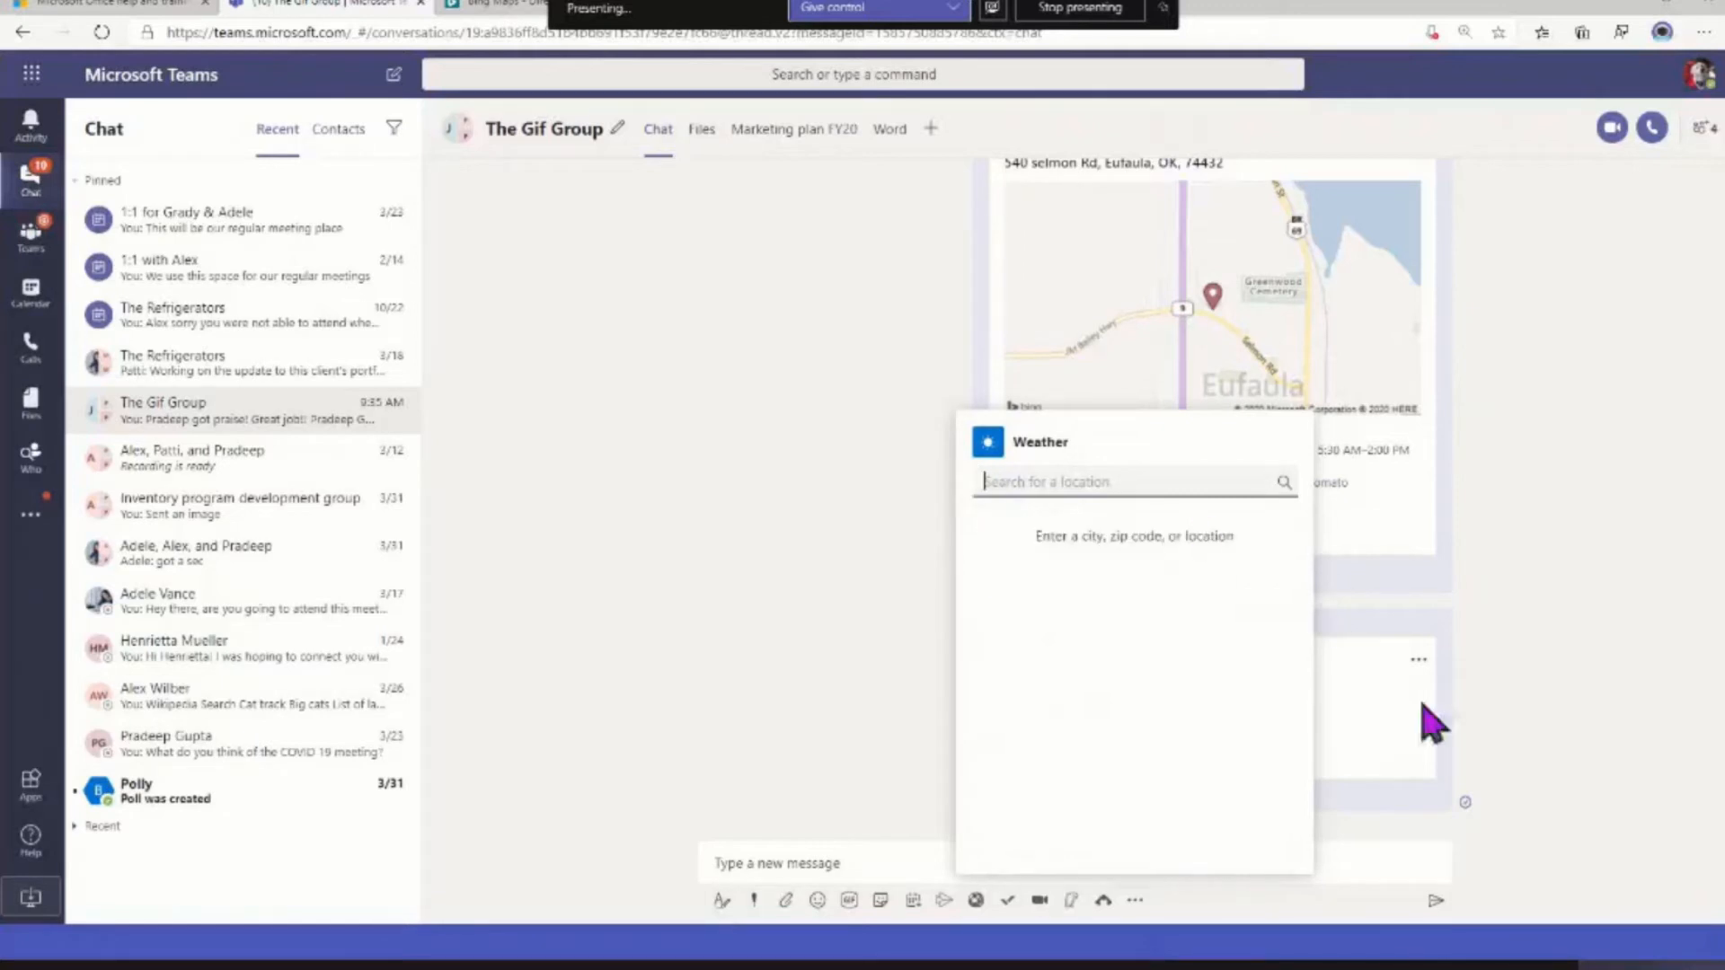
{"action": "left_click", "coordinate": [1435, 845]}
Search the Wikipedia Search extension for "April fools day" and insert the April Fools' Day article card into the message
{"action": "left_click", "coordinate": [1133, 902]}
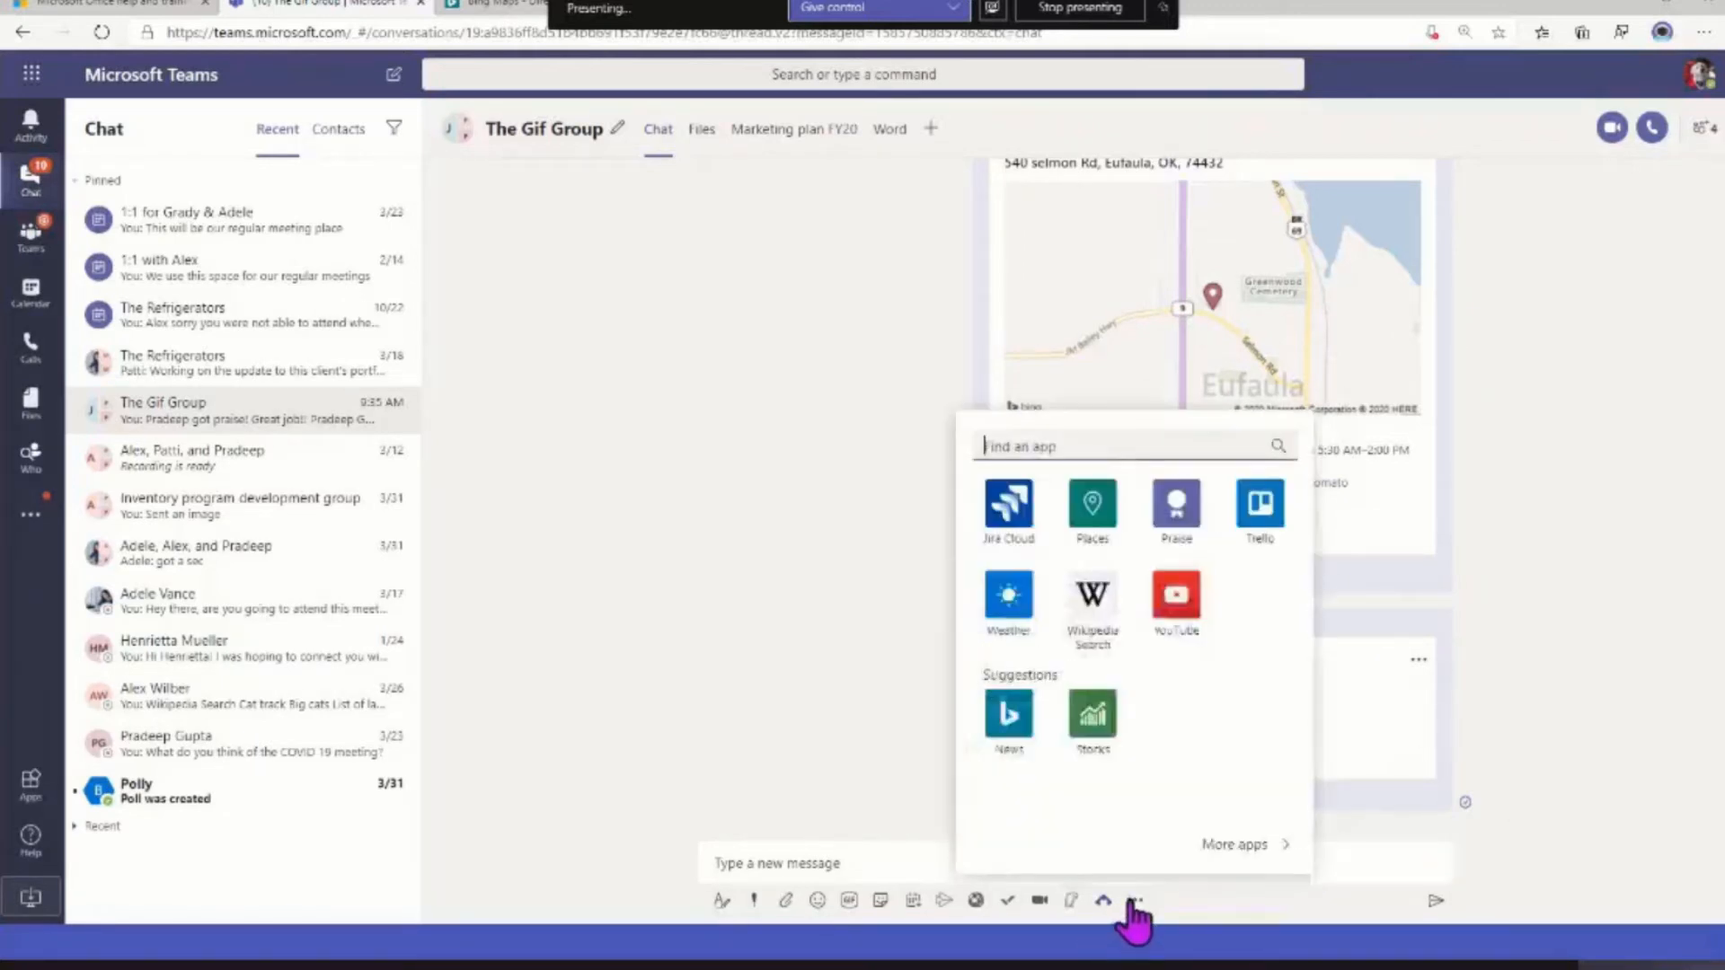
{"action": "left_click", "coordinate": [1118, 616]}
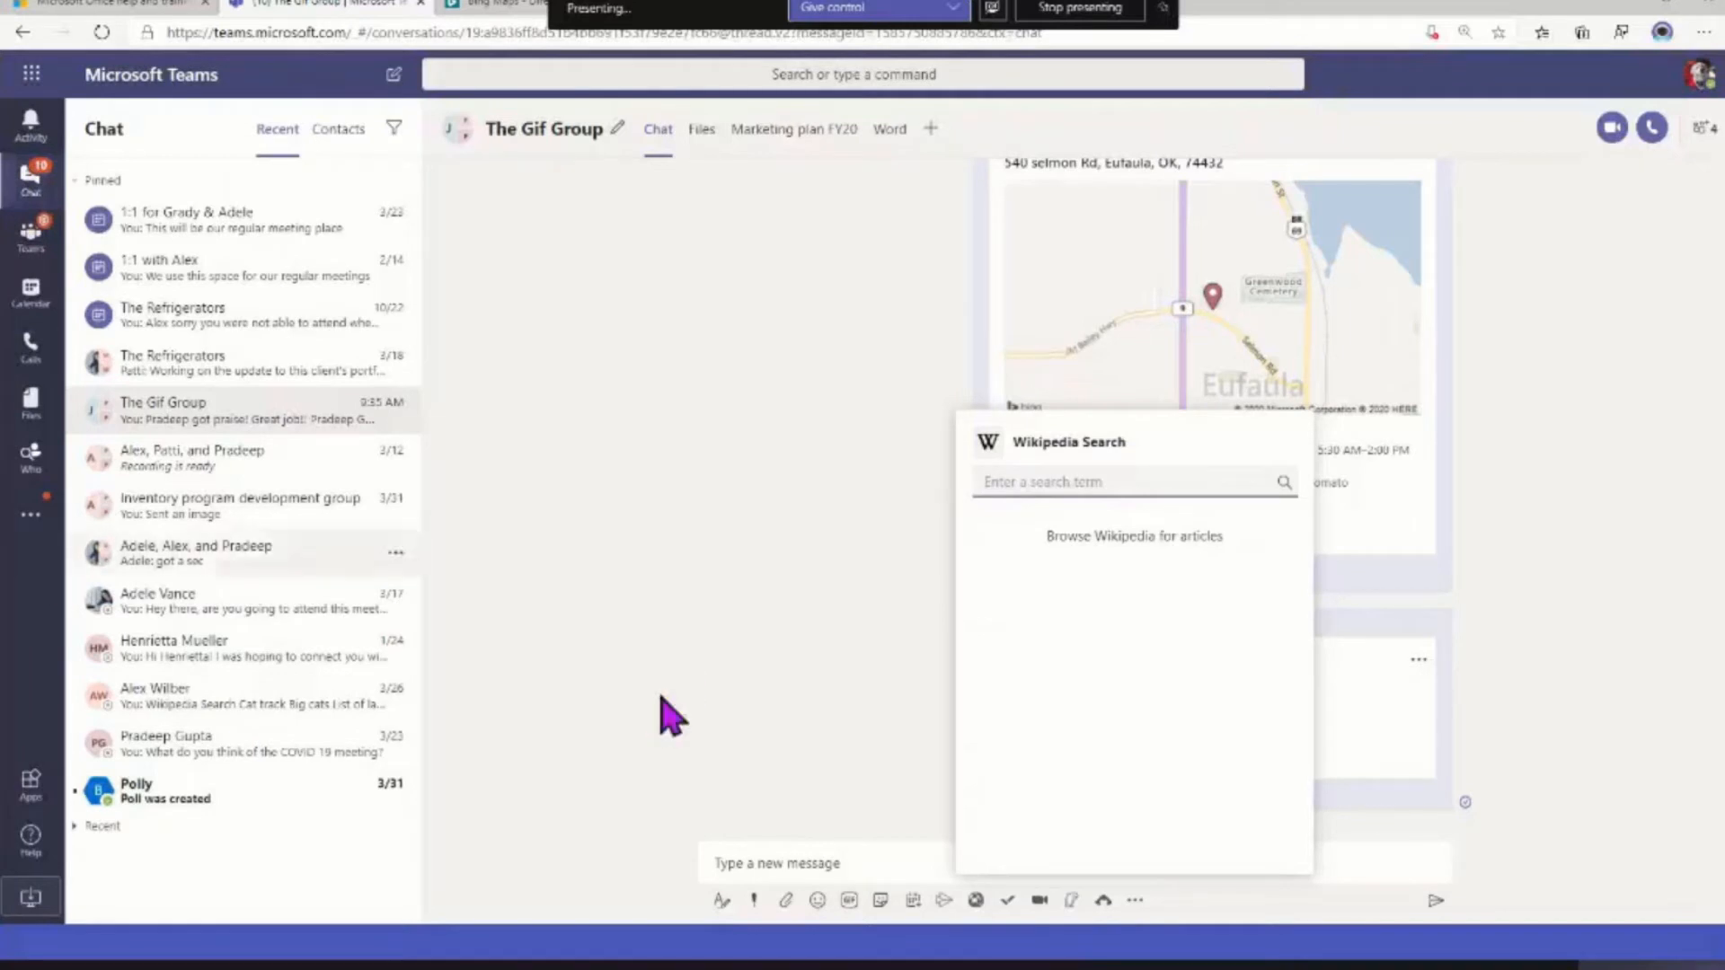
{"action": "left_click", "coordinate": [1200, 476]}
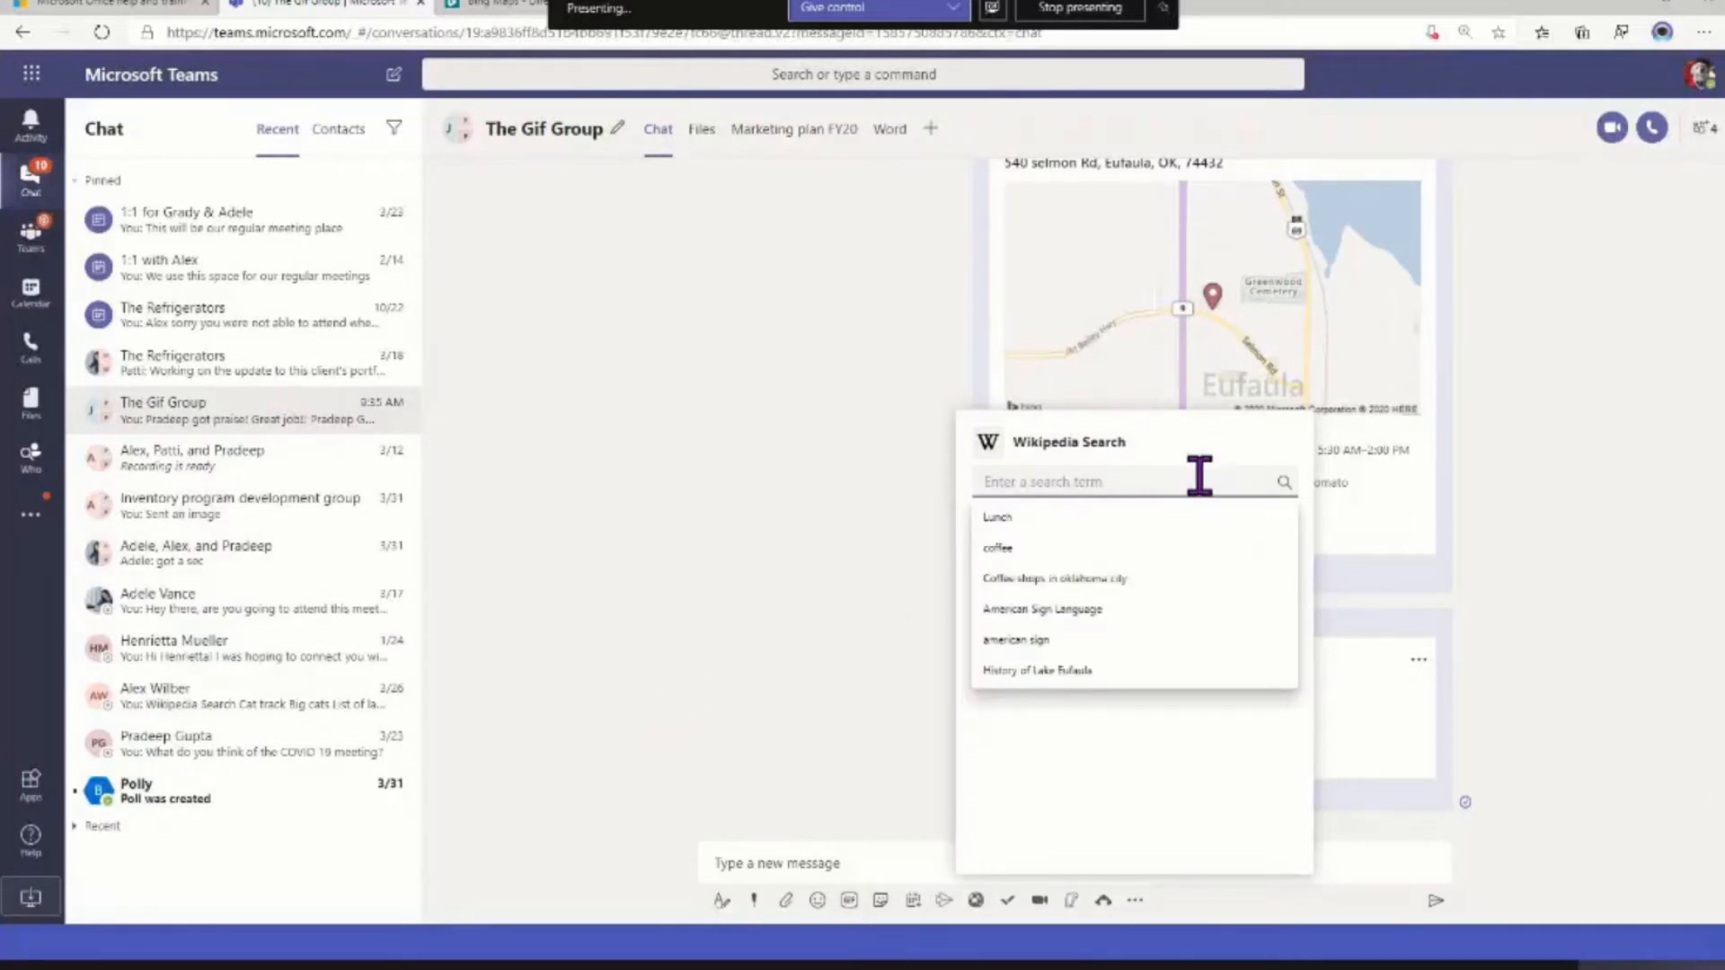
{"action": "type", "text": "funny"}
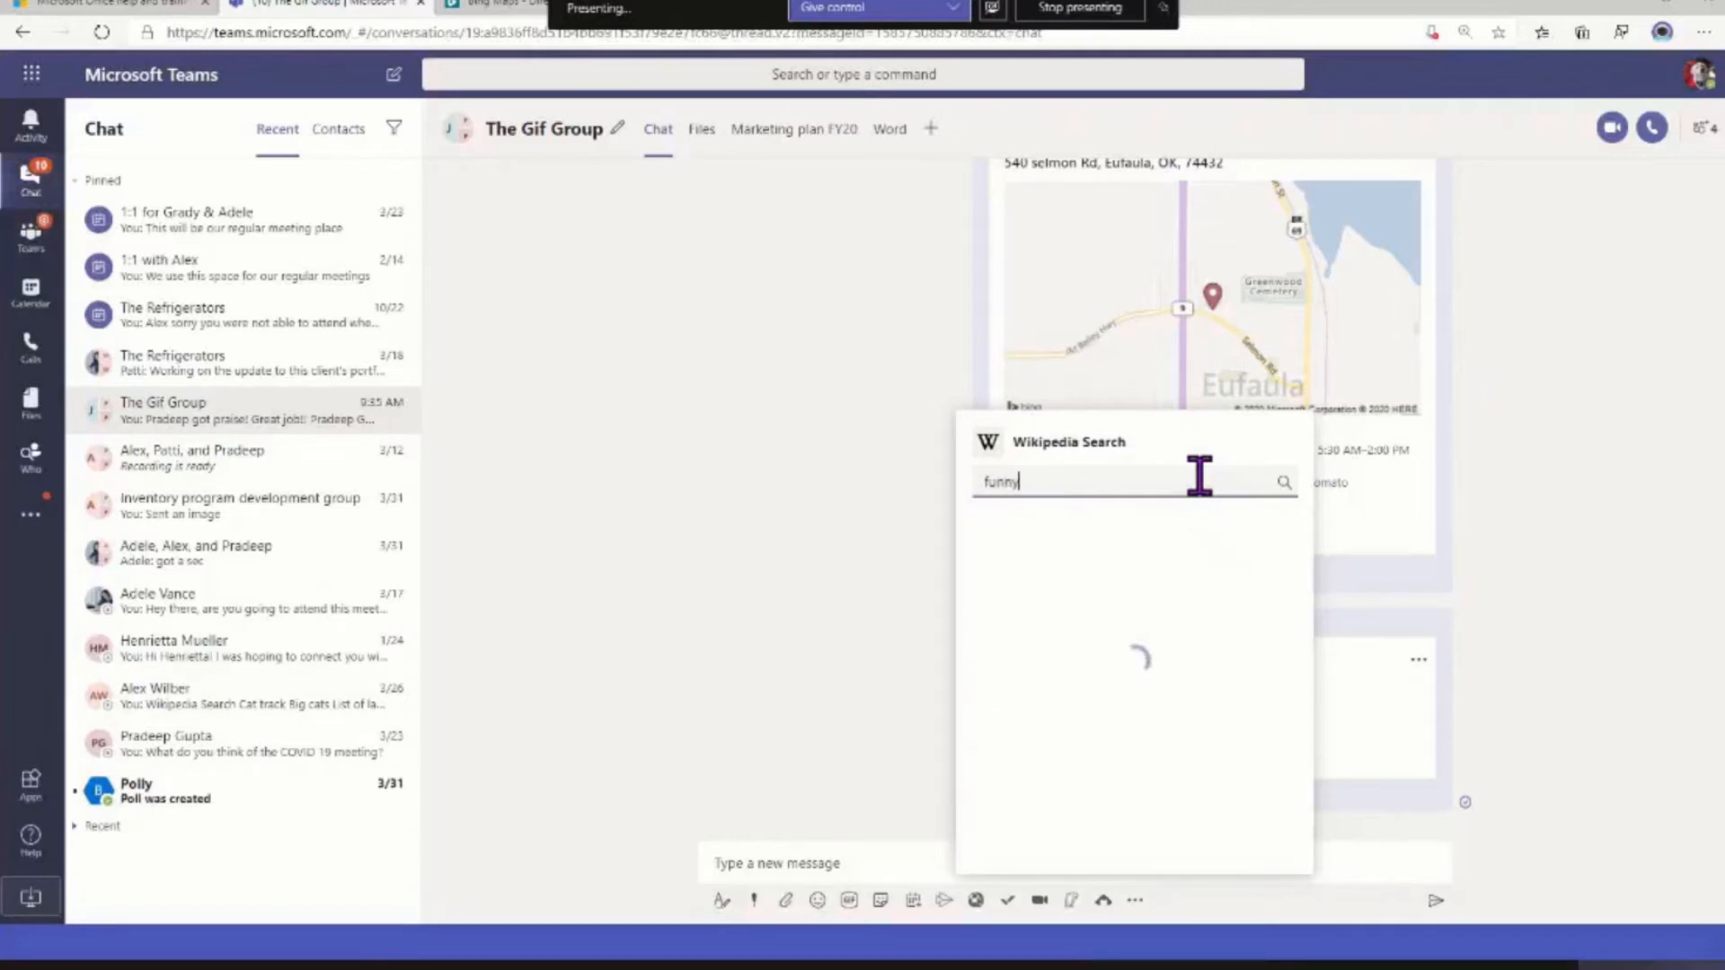
{"action": "key", "text": "BackSpace"}
{"action": "key", "text": "BackSpace"}
{"action": "key", "text": "BackSpace"}
{"action": "key", "text": "BackSpace"}
{"action": "key", "text": "BackSpace"}
{"action": "type", "text": "April fools day"}
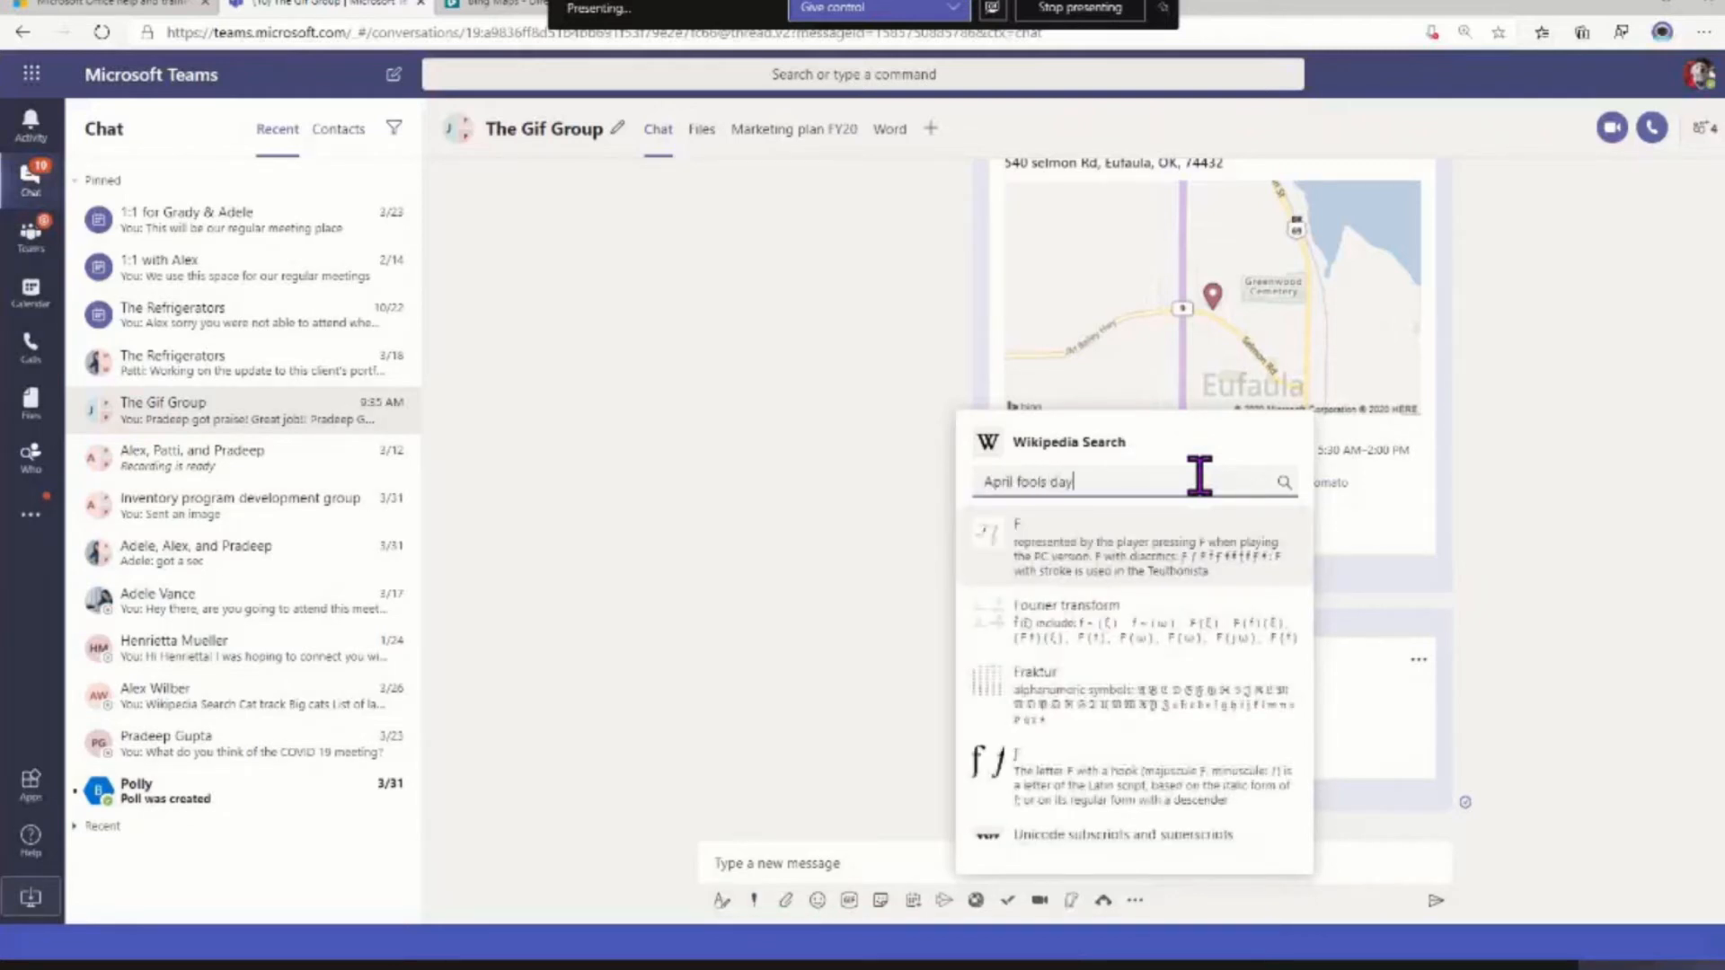
{"action": "left_click", "coordinate": [1114, 575]}
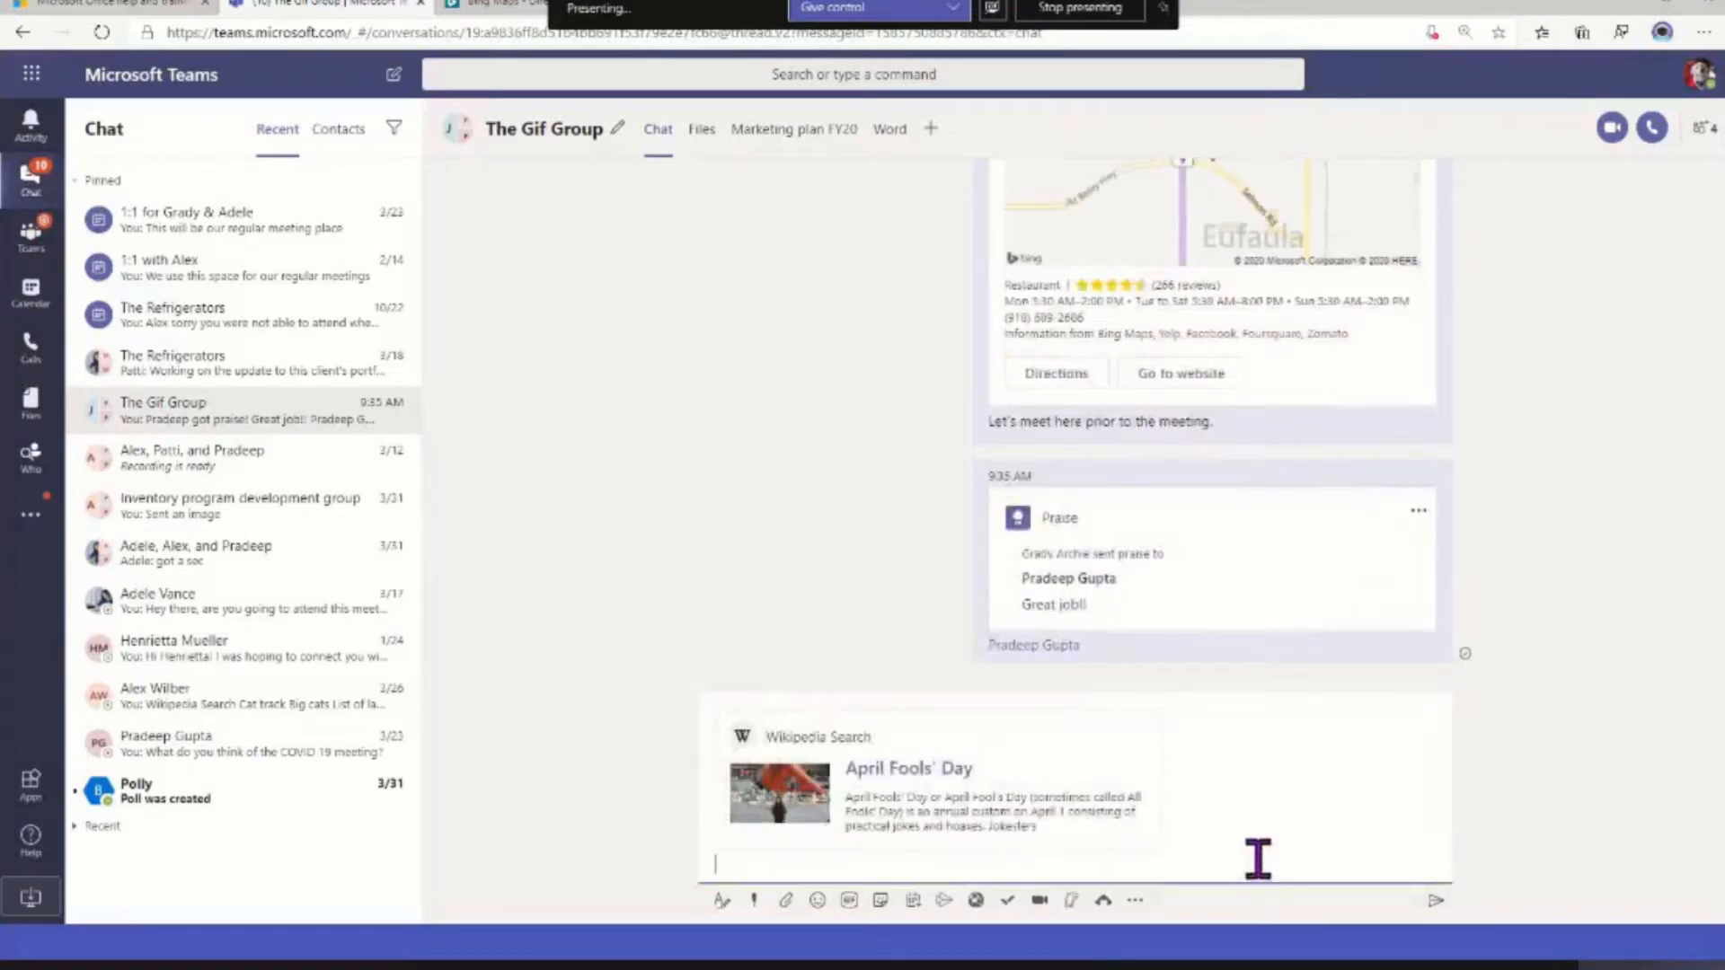
Send the April Fools' Day card to The Gif Group and open its linked Wikipedia article
{"action": "left_click", "coordinate": [1435, 901]}
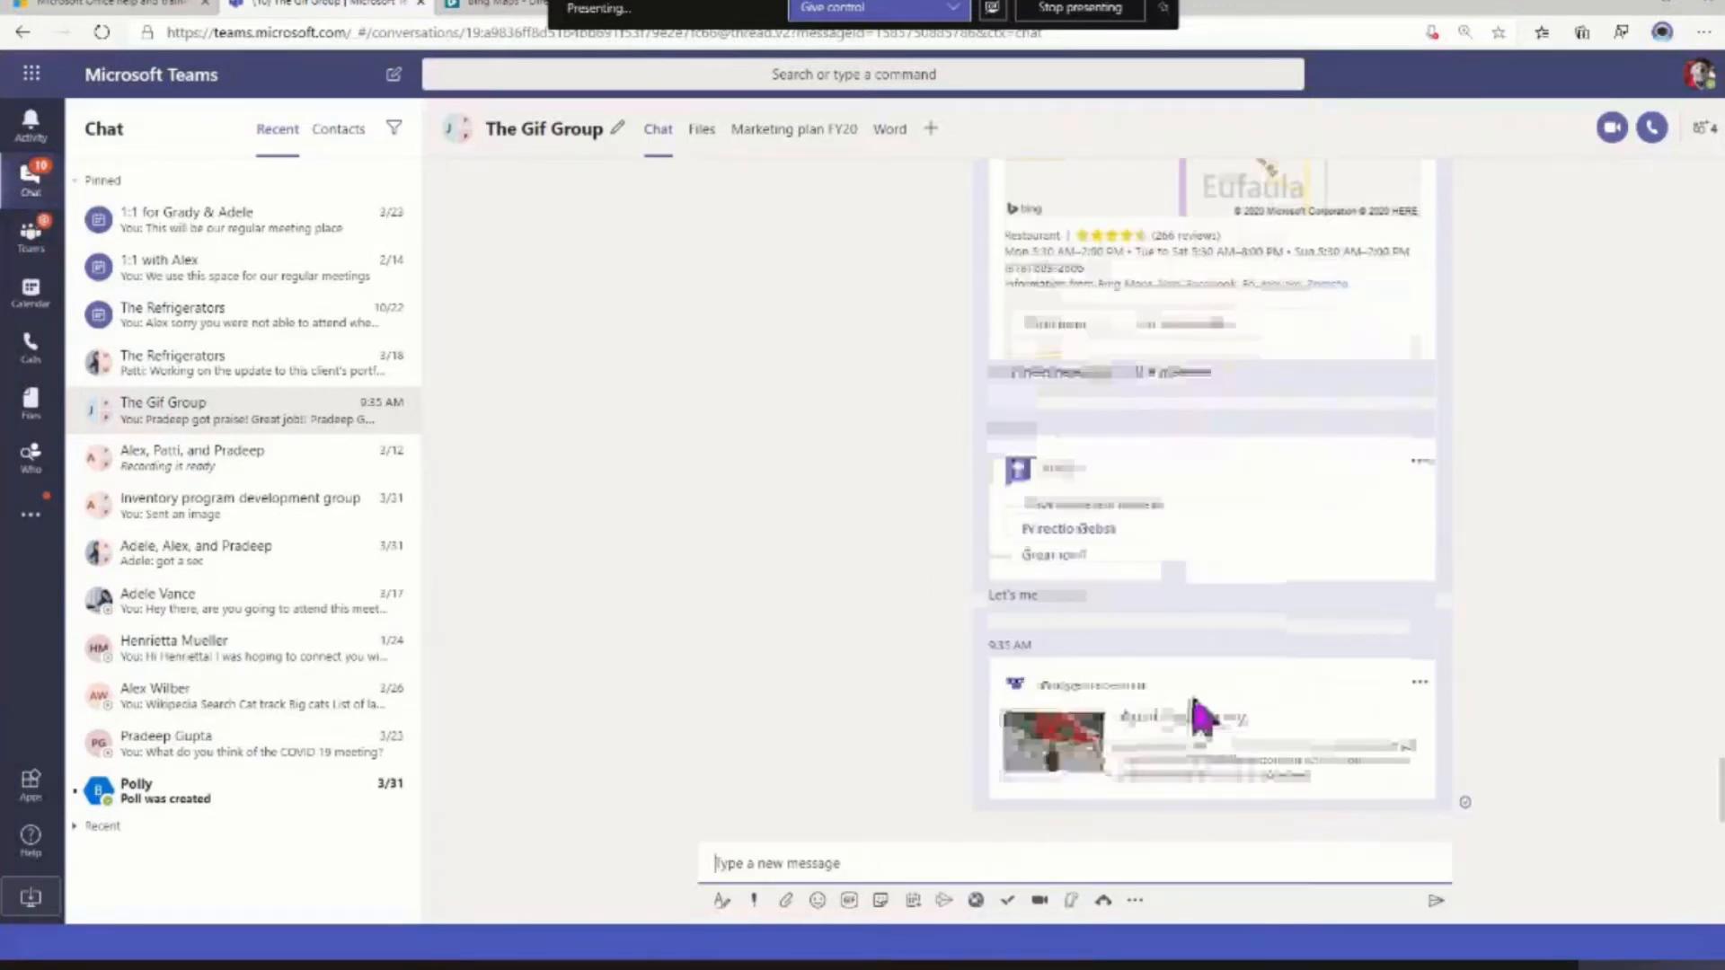
{"action": "left_click", "coordinate": [1164, 721]}
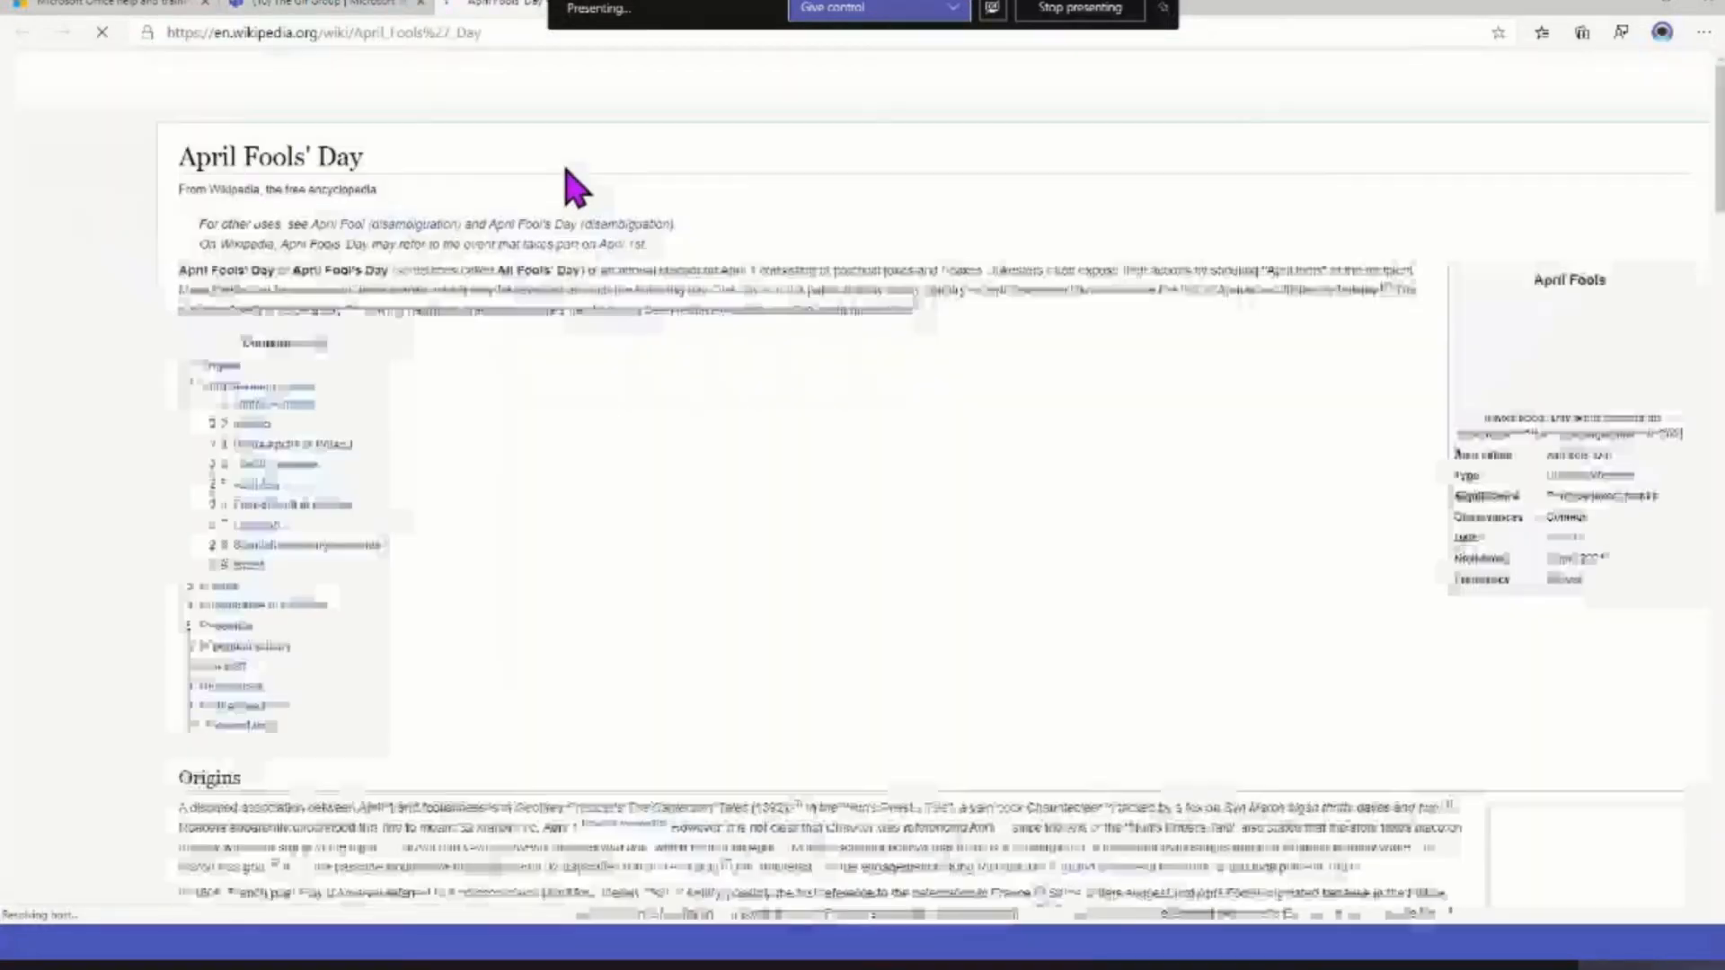
Search the YouTube extension for "April fools day" and send the "23 WAYS TO HAVE FUN AT HOME" video card to The Gif Group
{"action": "left_click", "coordinate": [326, 4]}
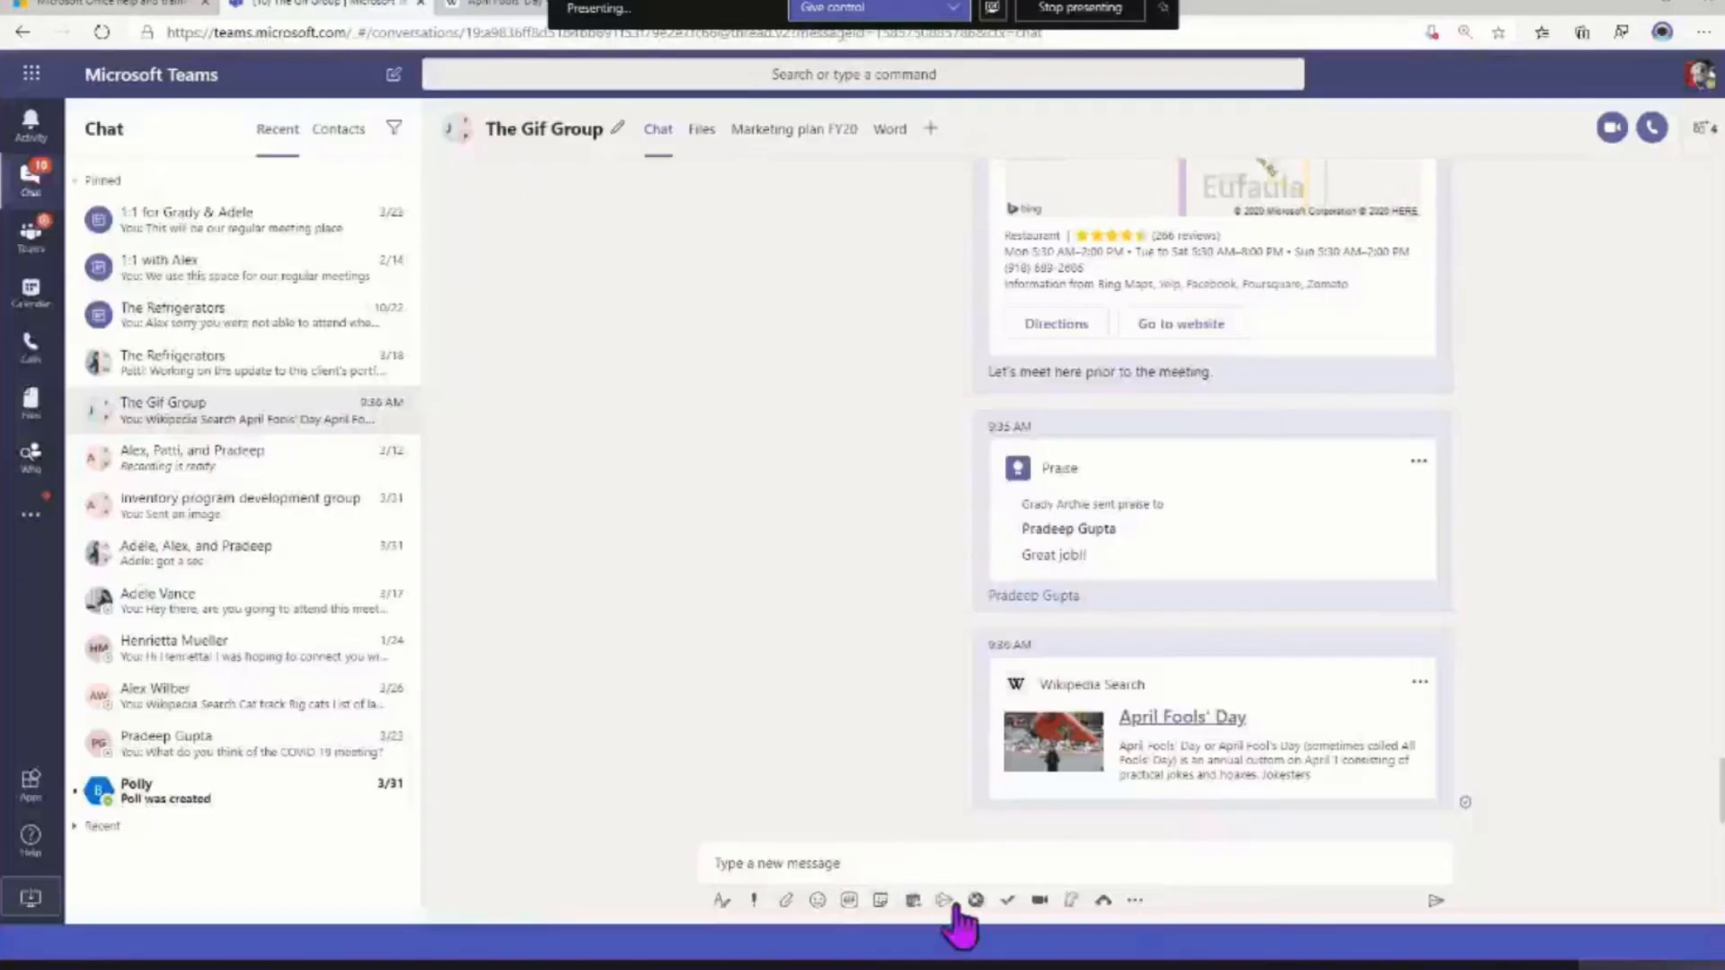
{"action": "left_click", "coordinate": [1136, 900]}
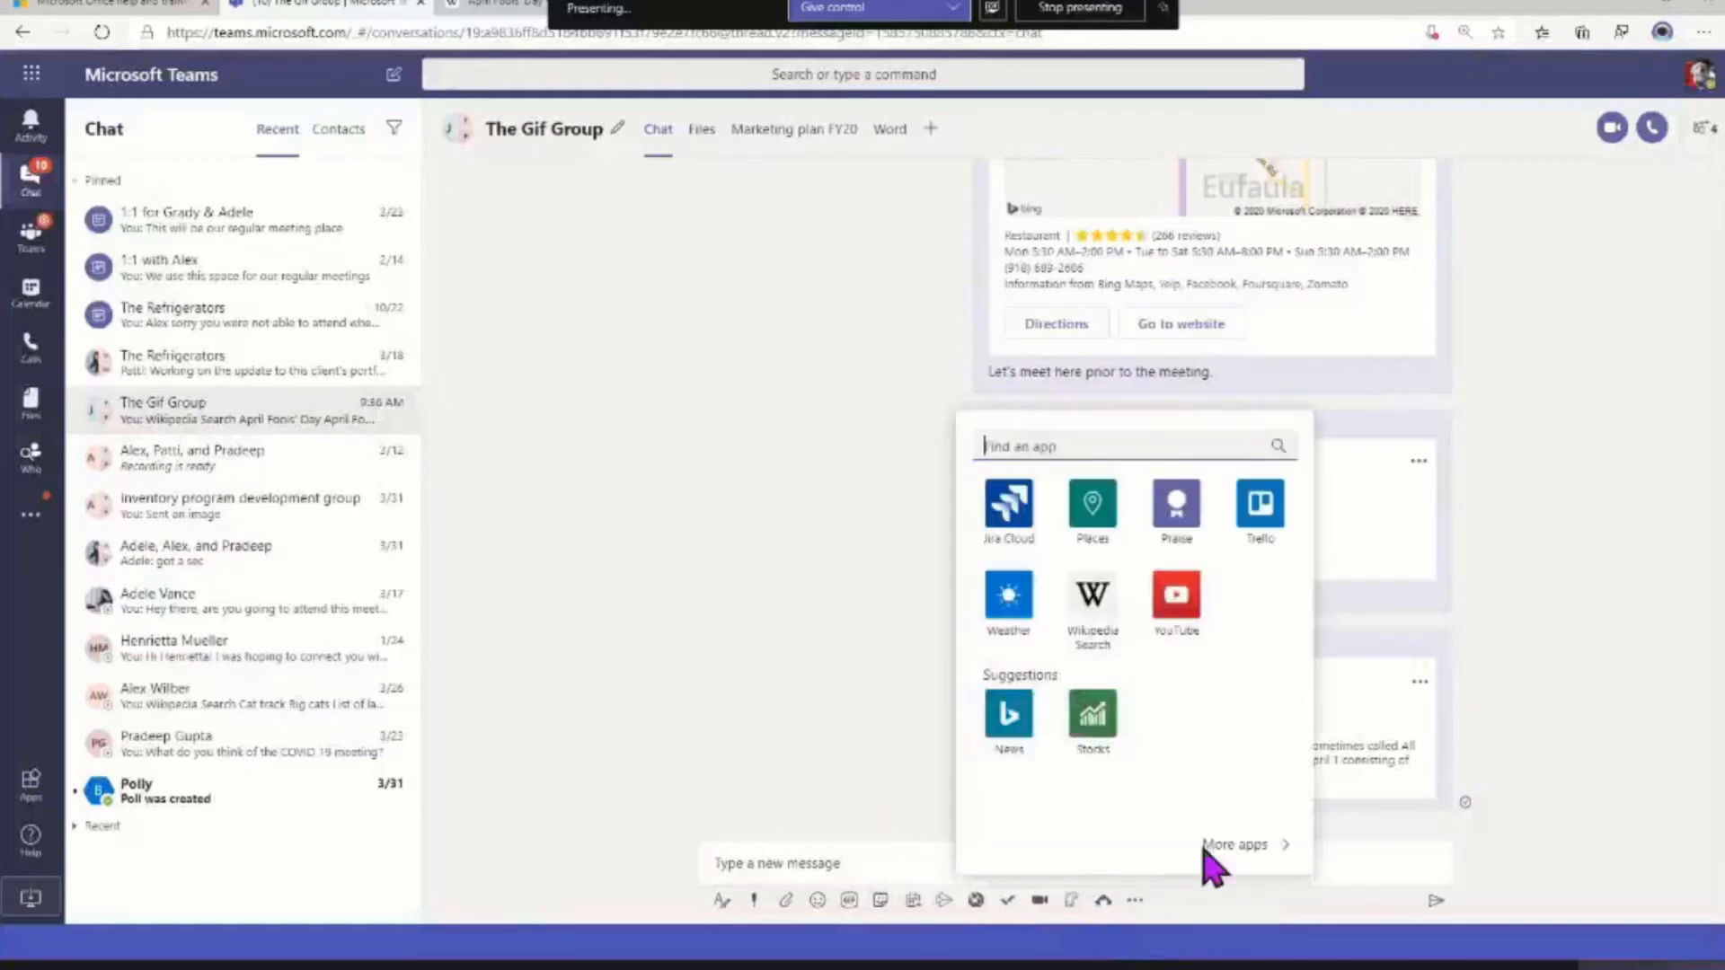
{"action": "left_click", "coordinate": [1170, 597]}
{"action": "type", "text": "Ap"}
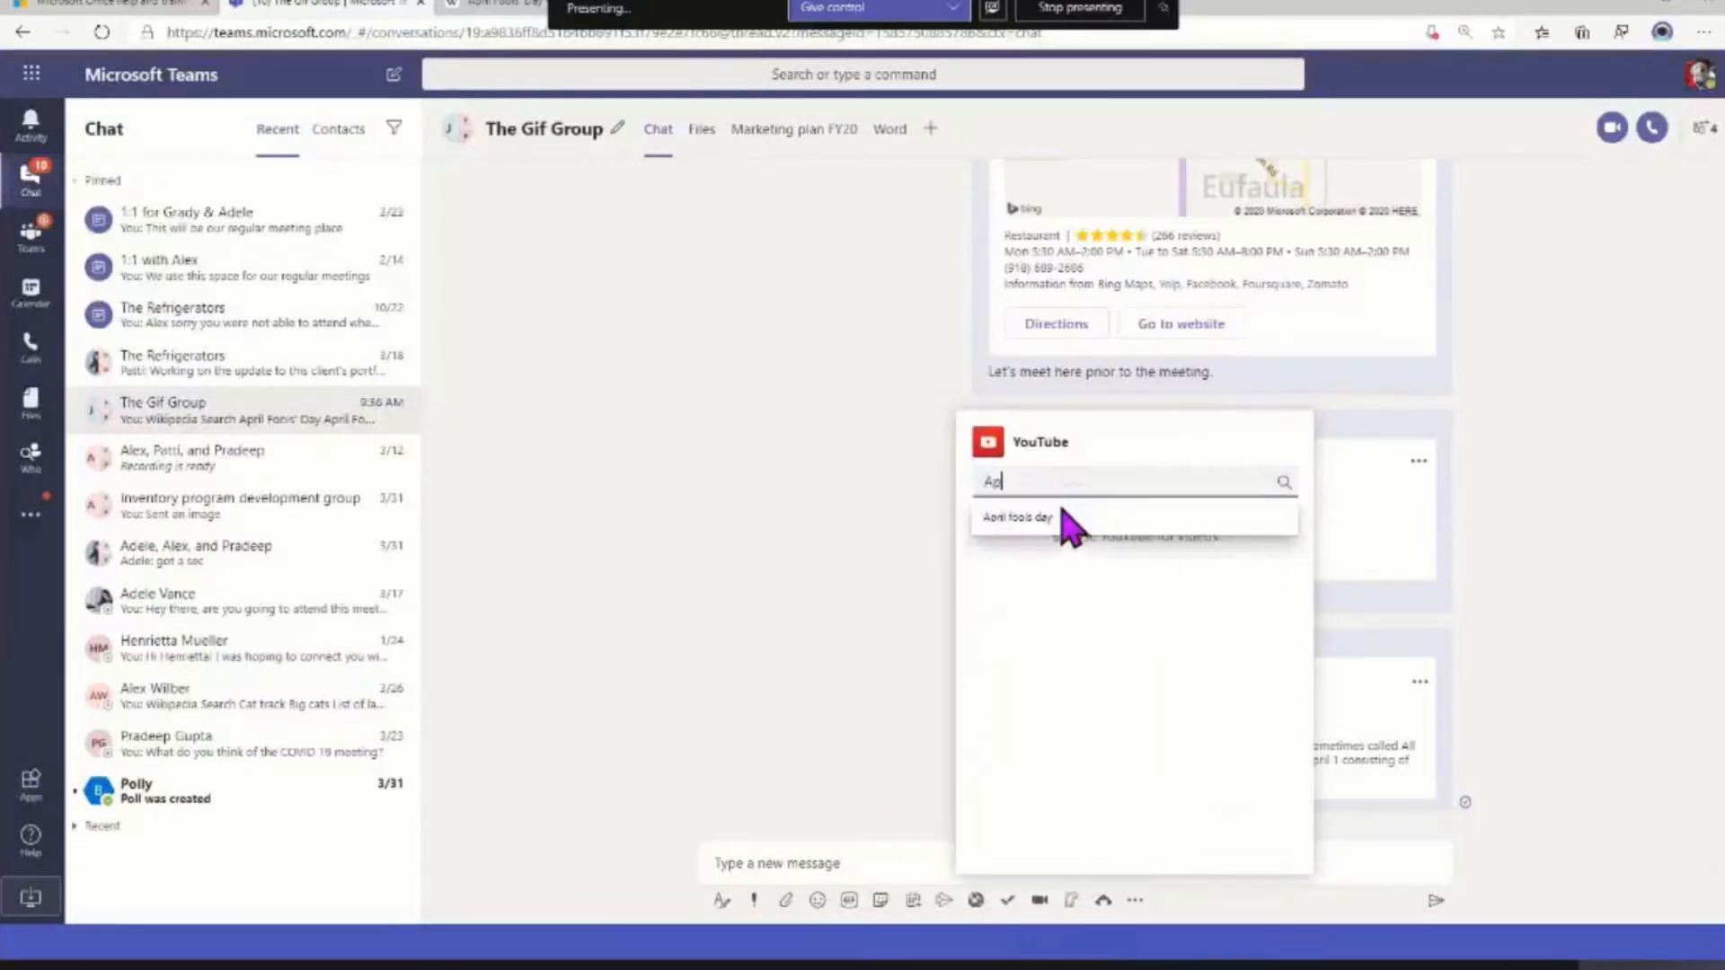
{"action": "type", "text": "ril Fools day"}
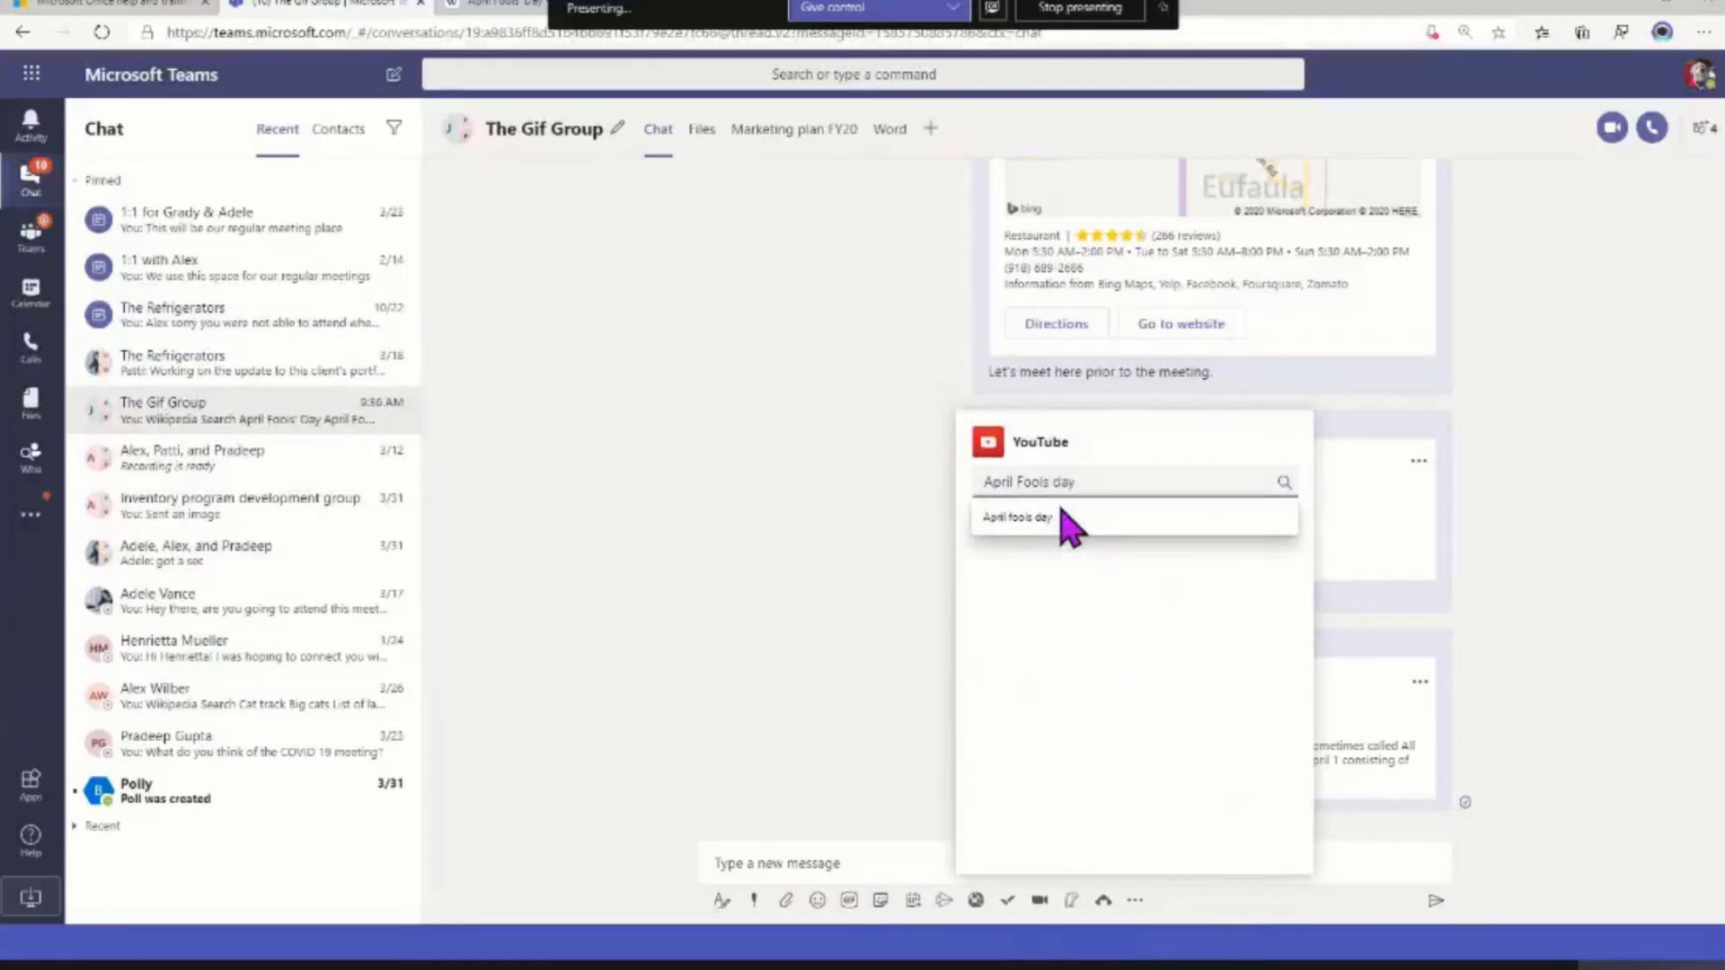
{"action": "left_click", "coordinate": [1033, 518]}
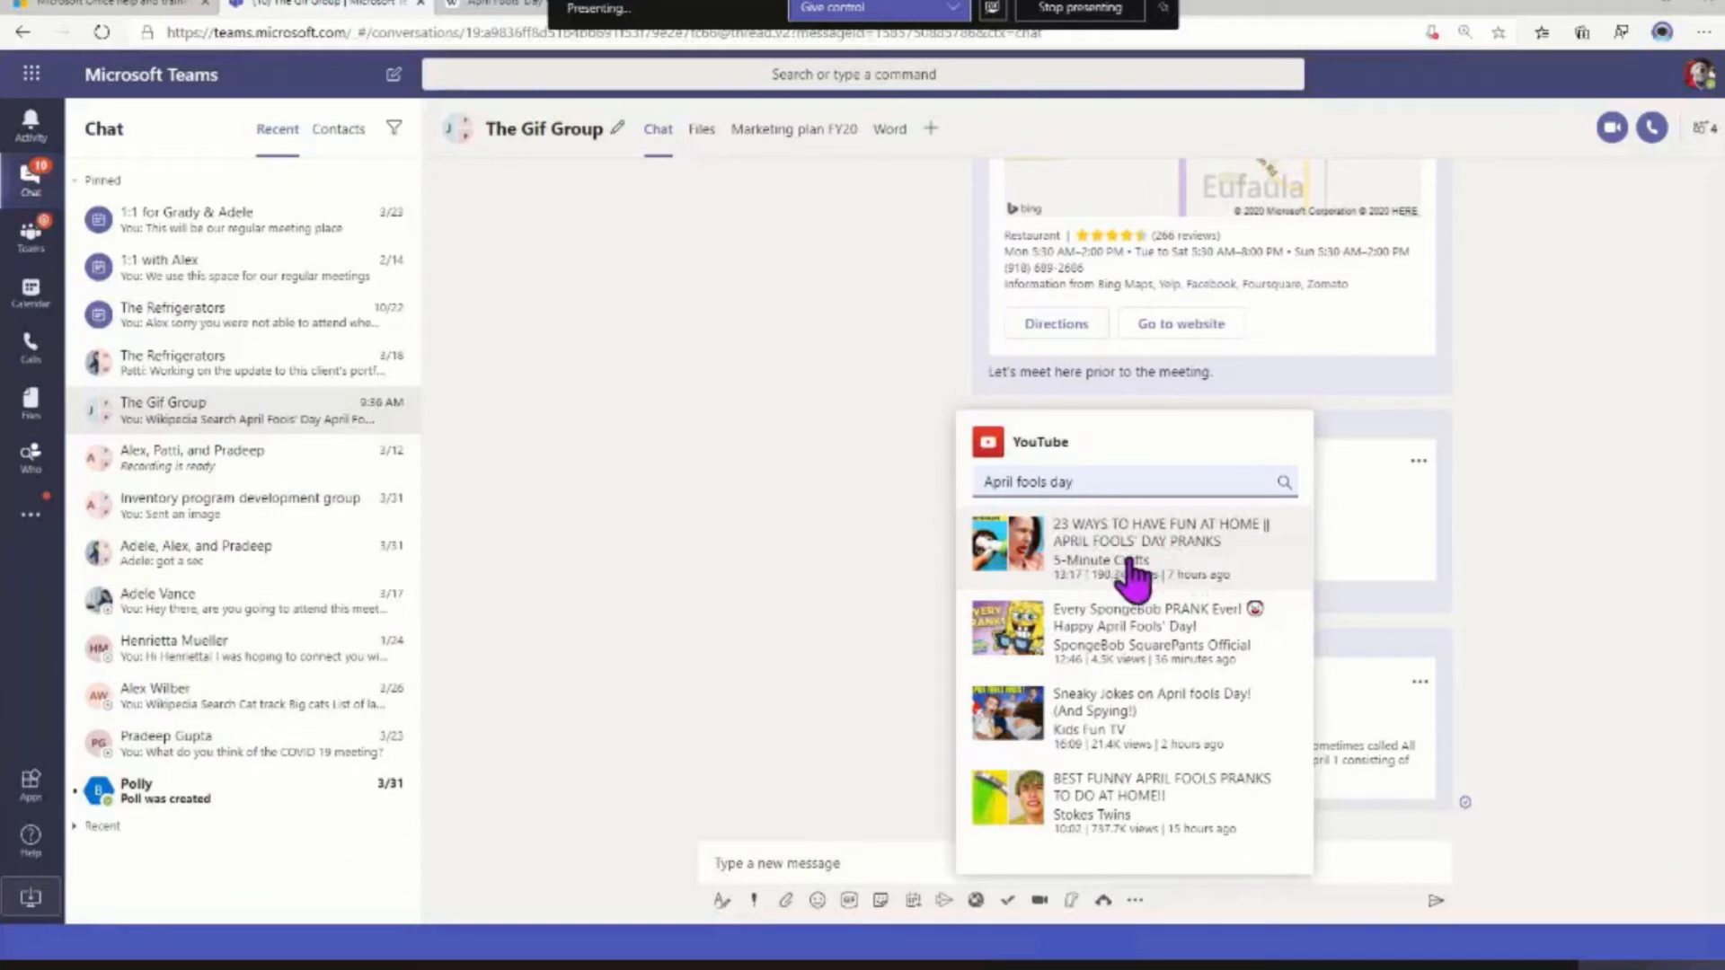
{"action": "left_click", "coordinate": [1130, 566]}
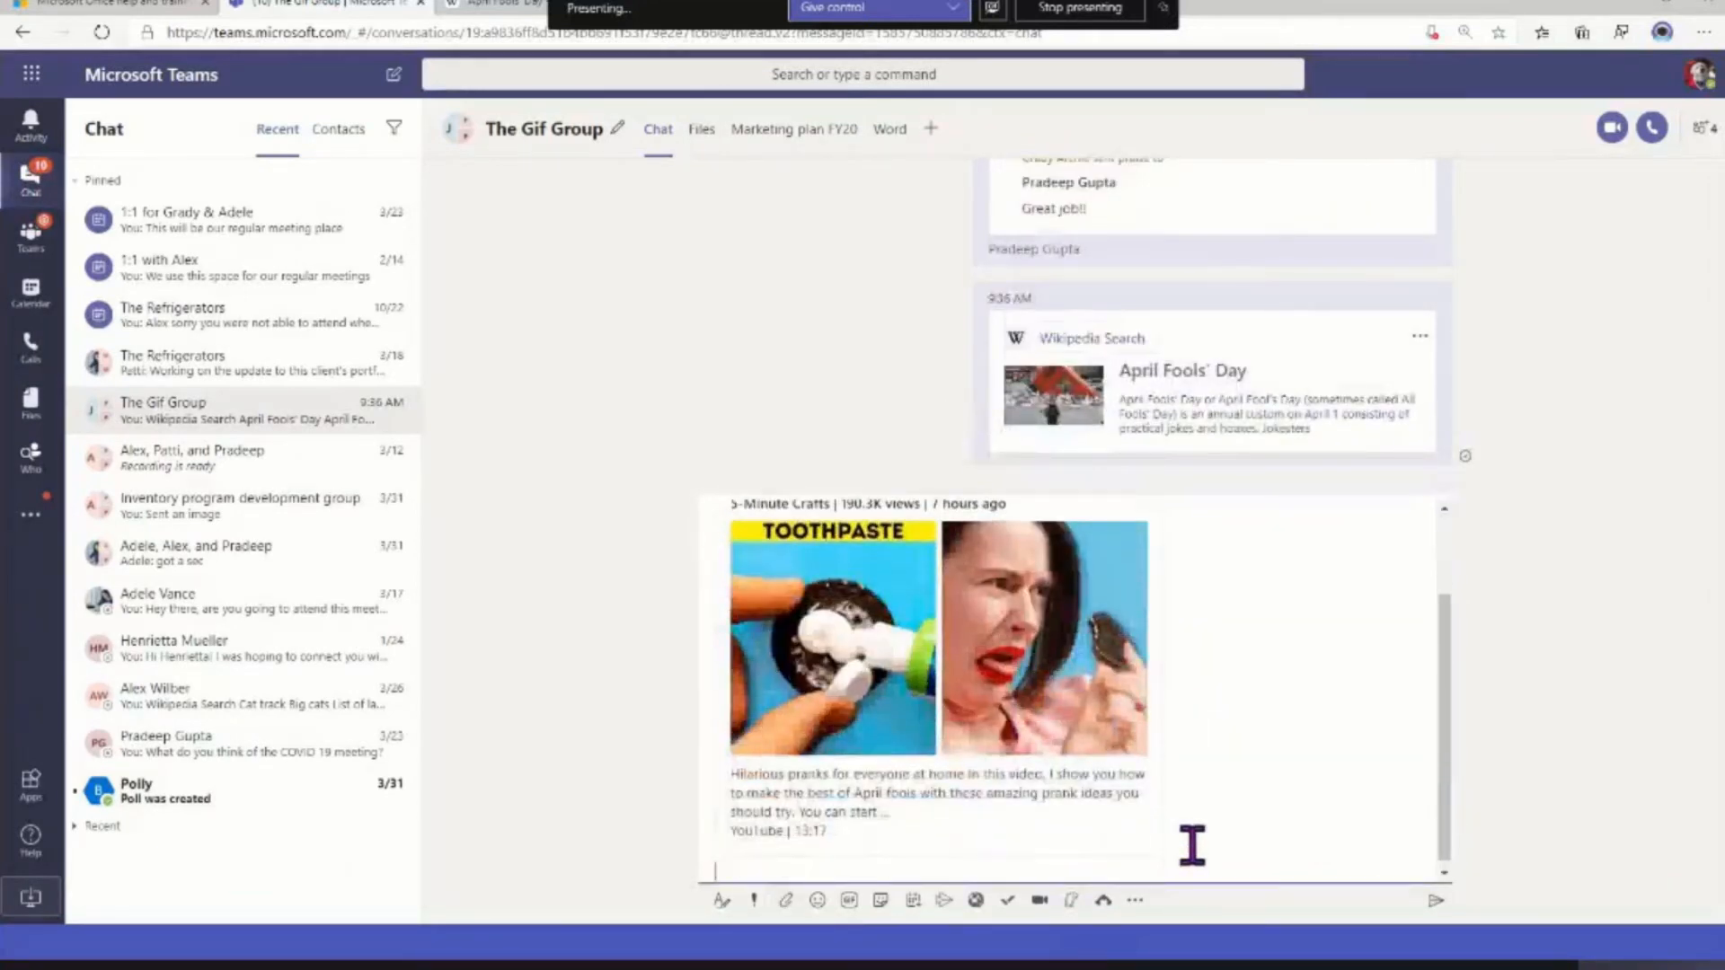
{"action": "left_click", "coordinate": [1435, 901]}
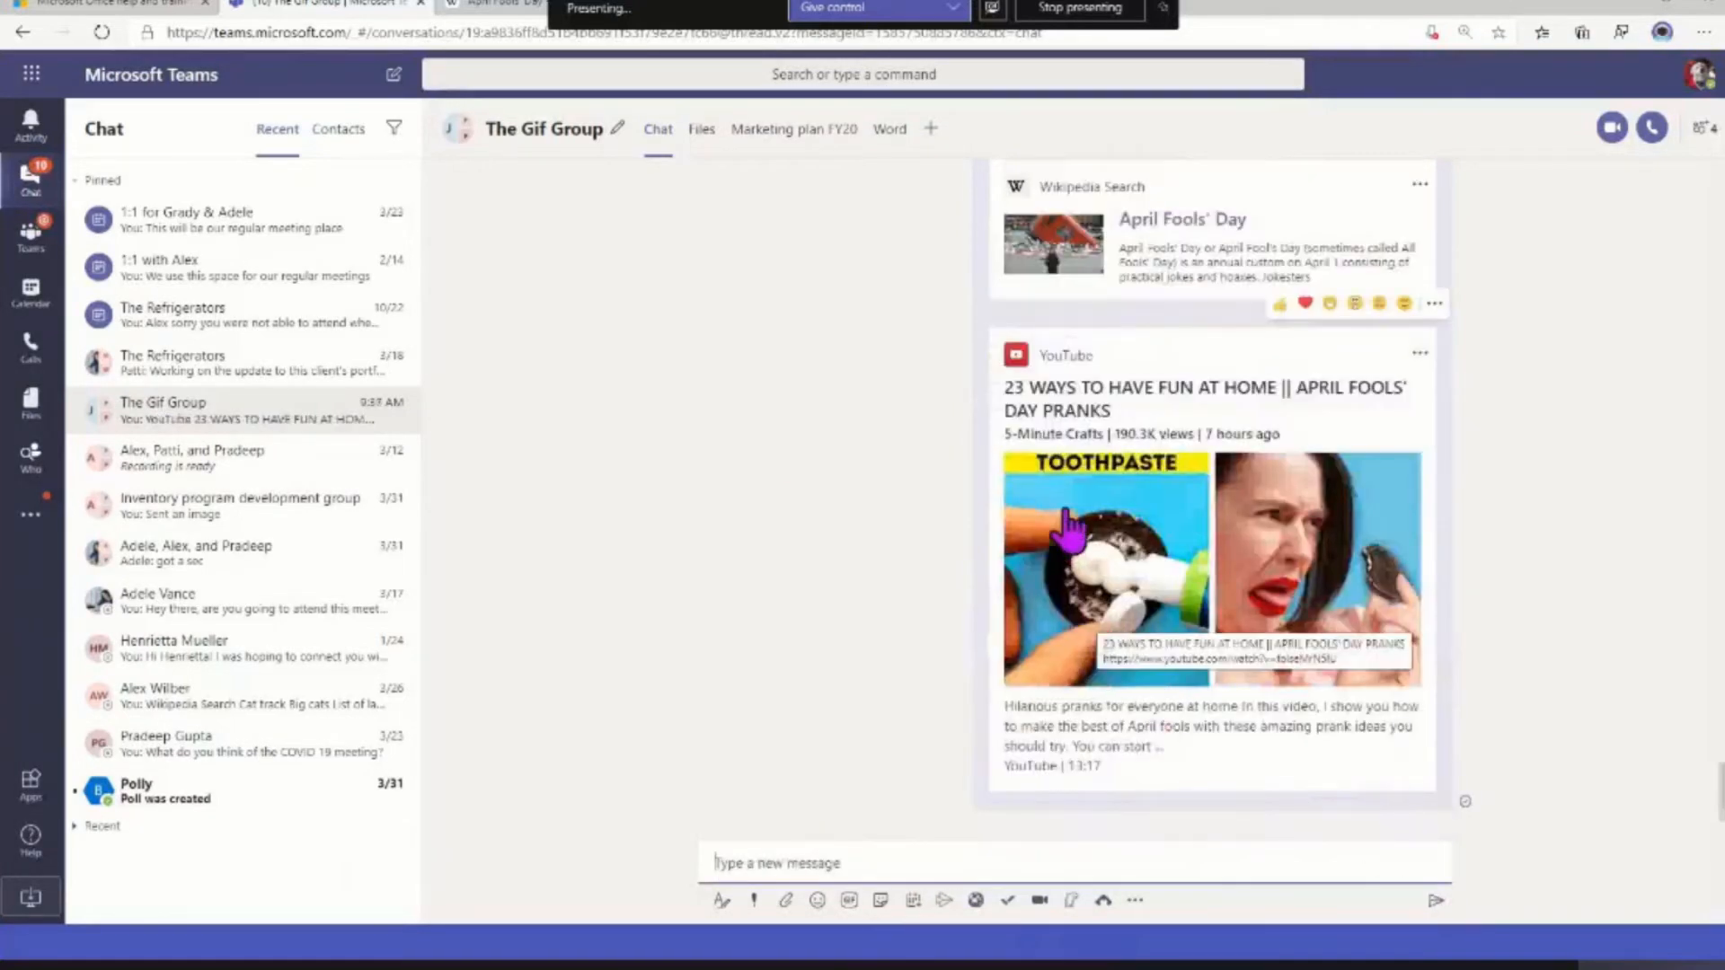
Open the video linked from the sent YouTube card, pause it and return to The Gif Group chat
{"action": "left_click", "coordinate": [1114, 393]}
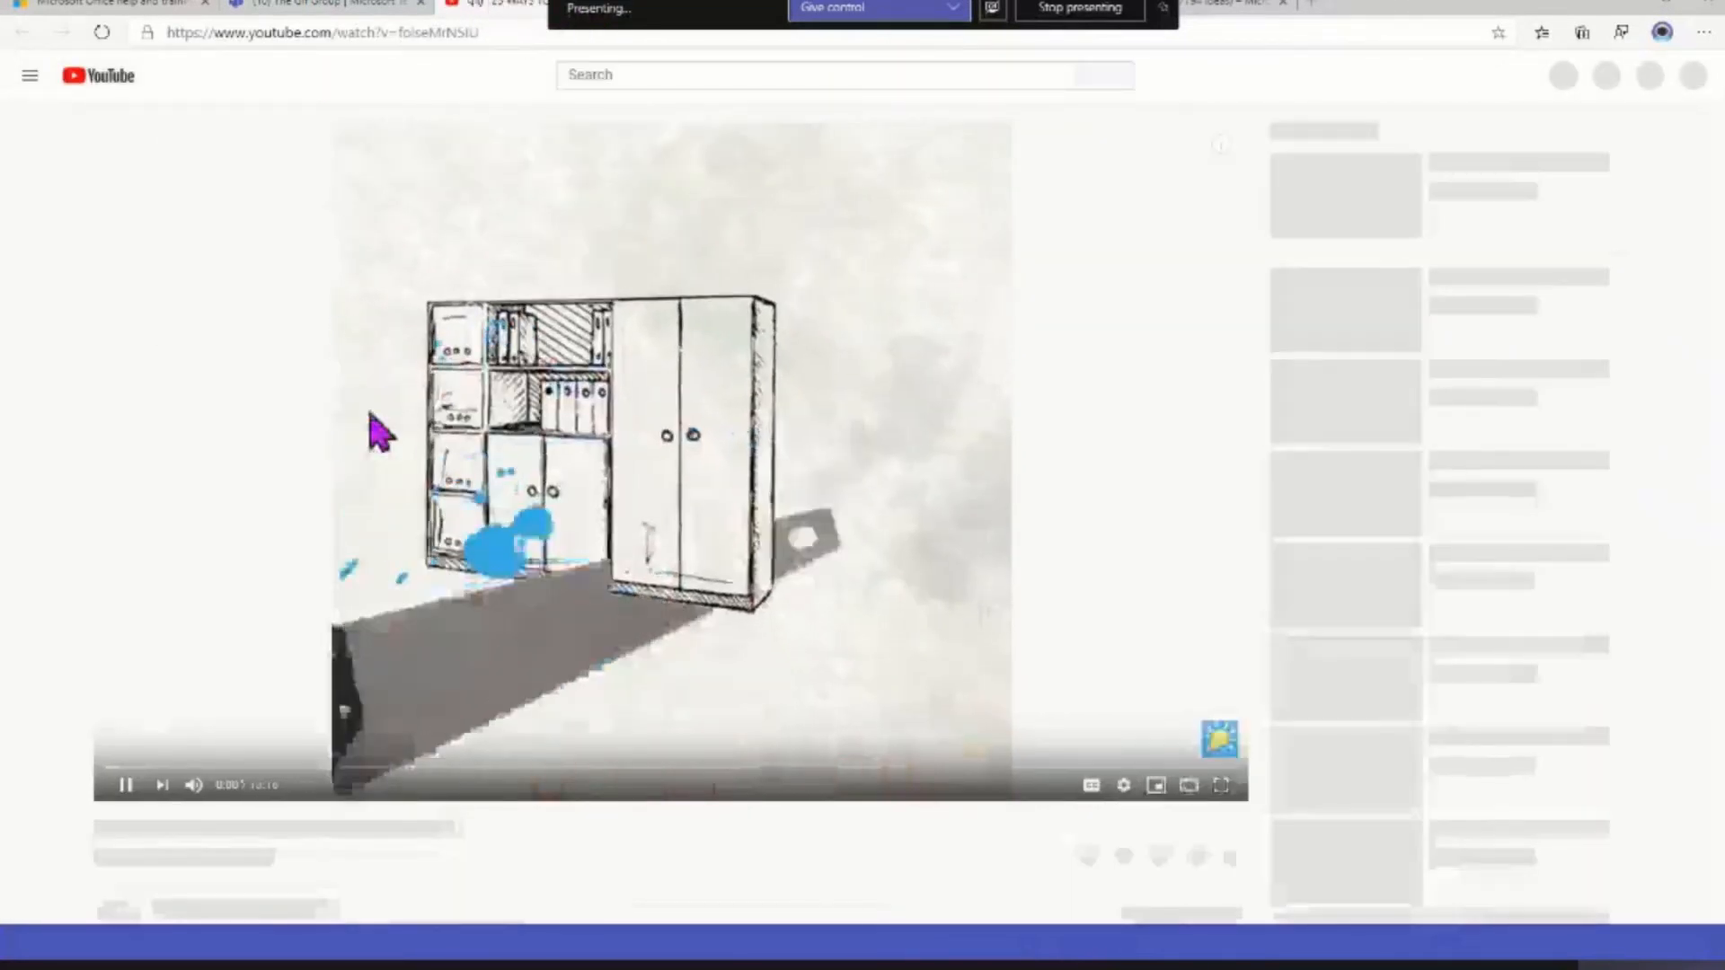
{"action": "left_click", "coordinate": [122, 787]}
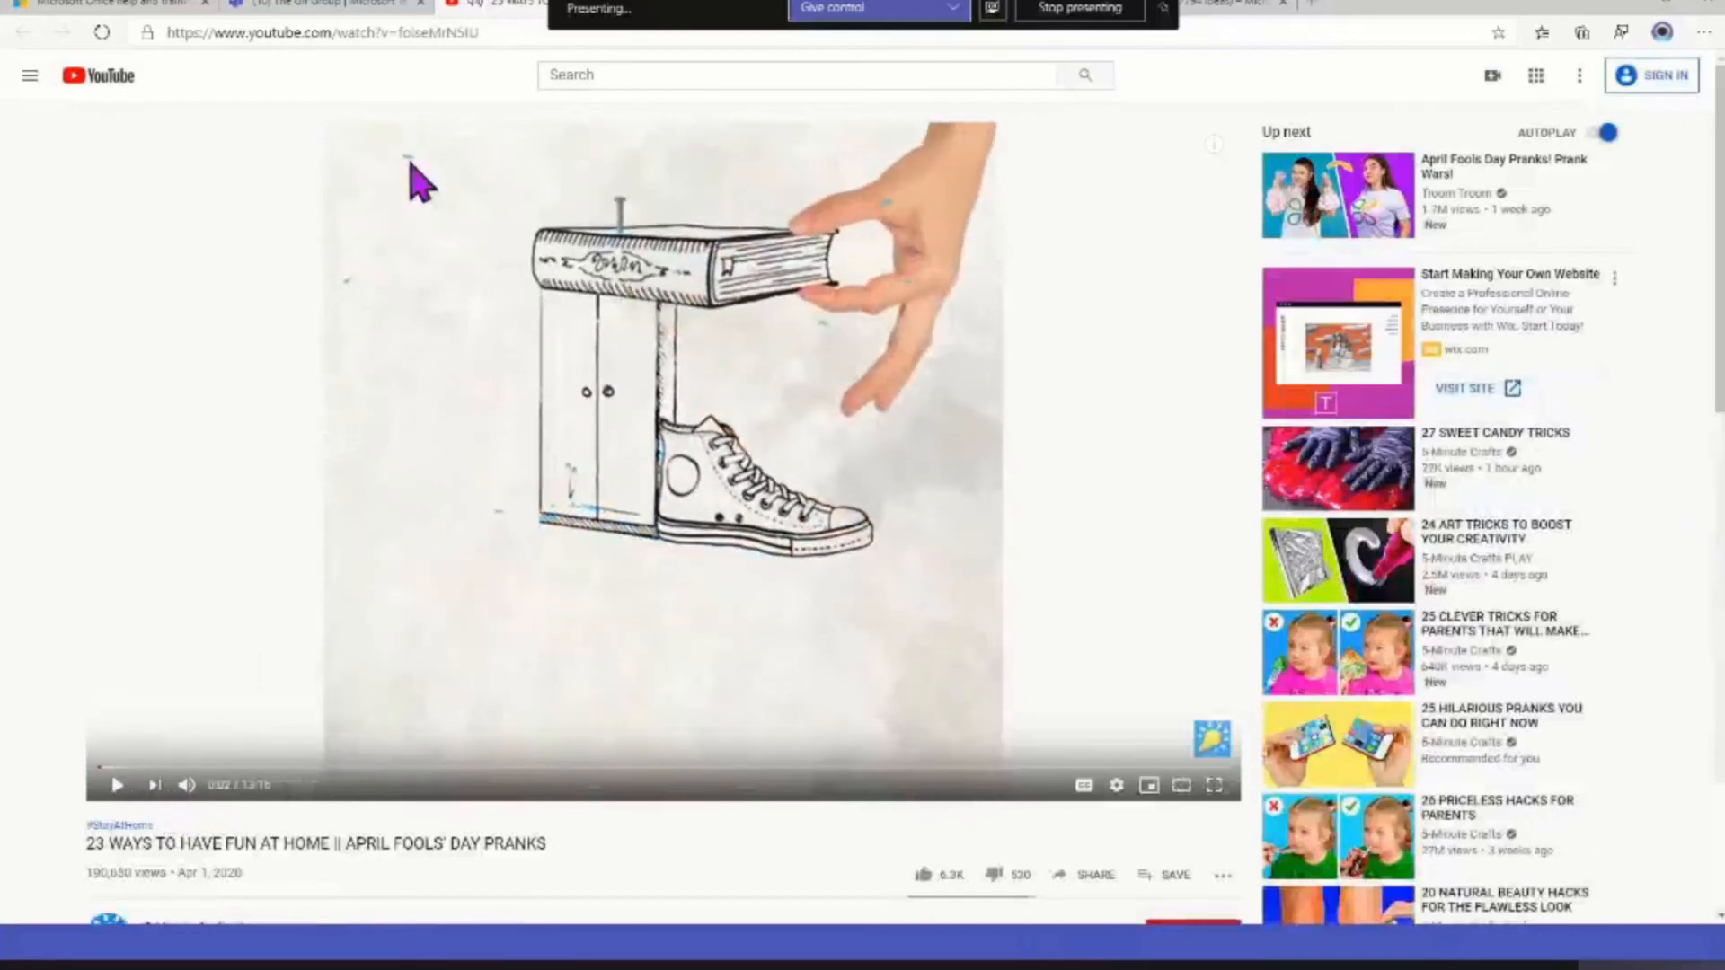
{"action": "left_click", "coordinate": [352, 6]}
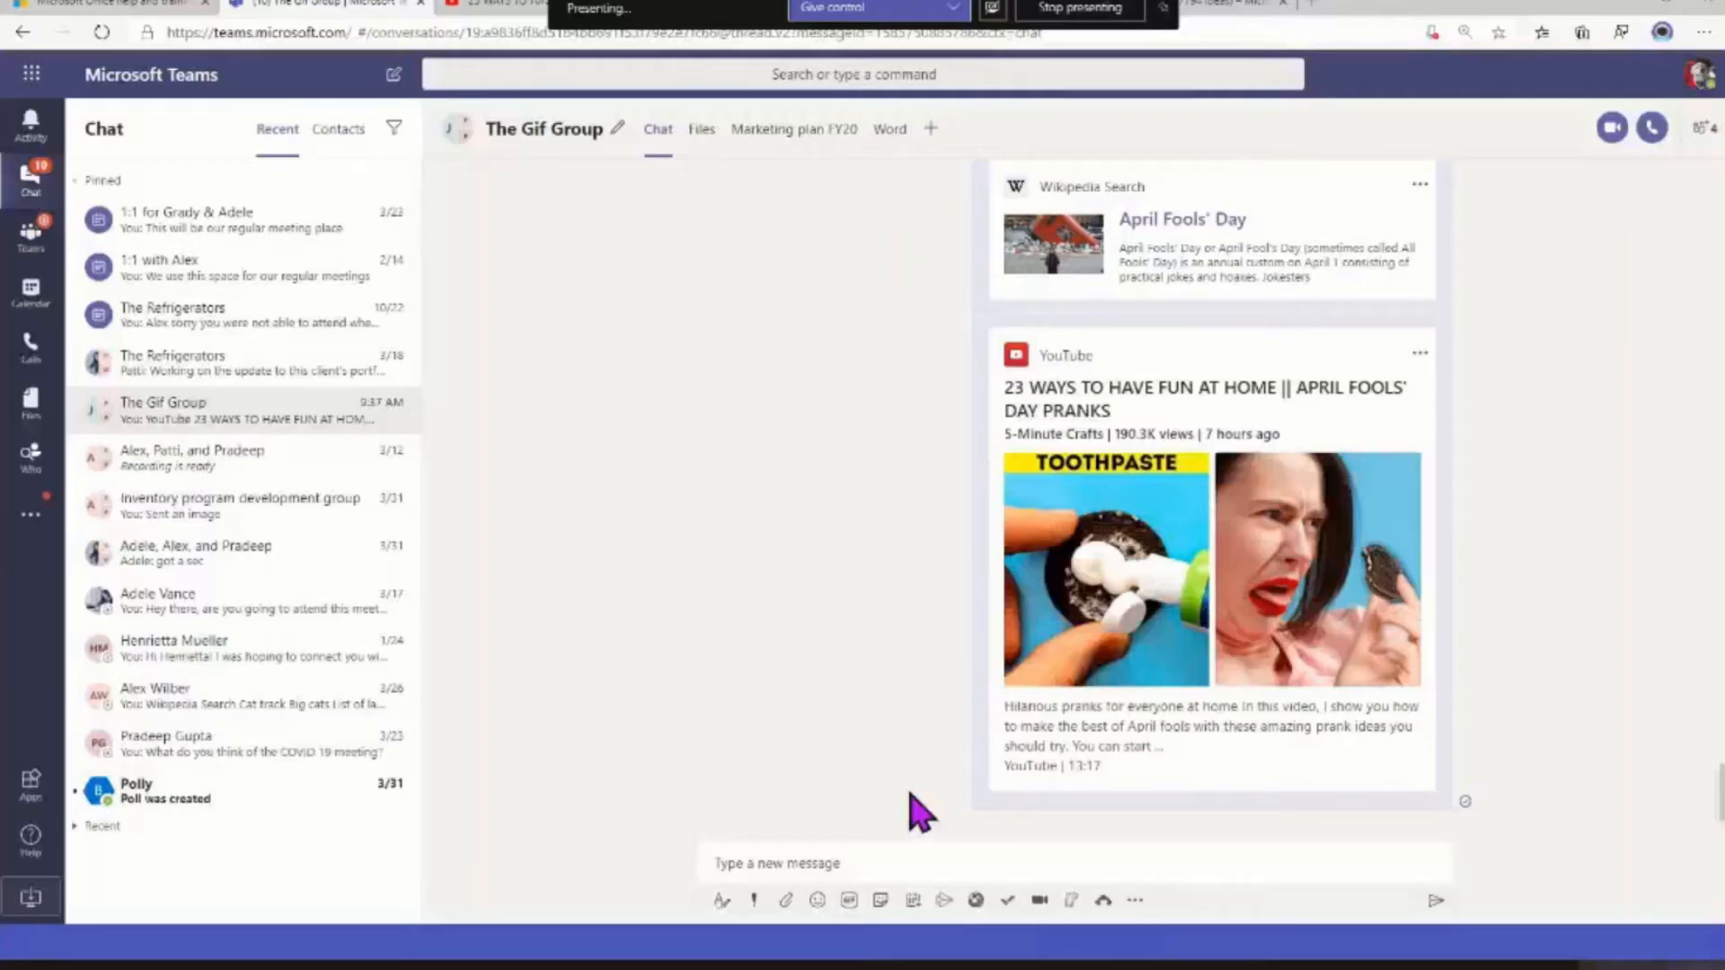
Pin the Engineering team's Development channel in the teams list and unpin it again
{"action": "left_click", "coordinate": [15, 252]}
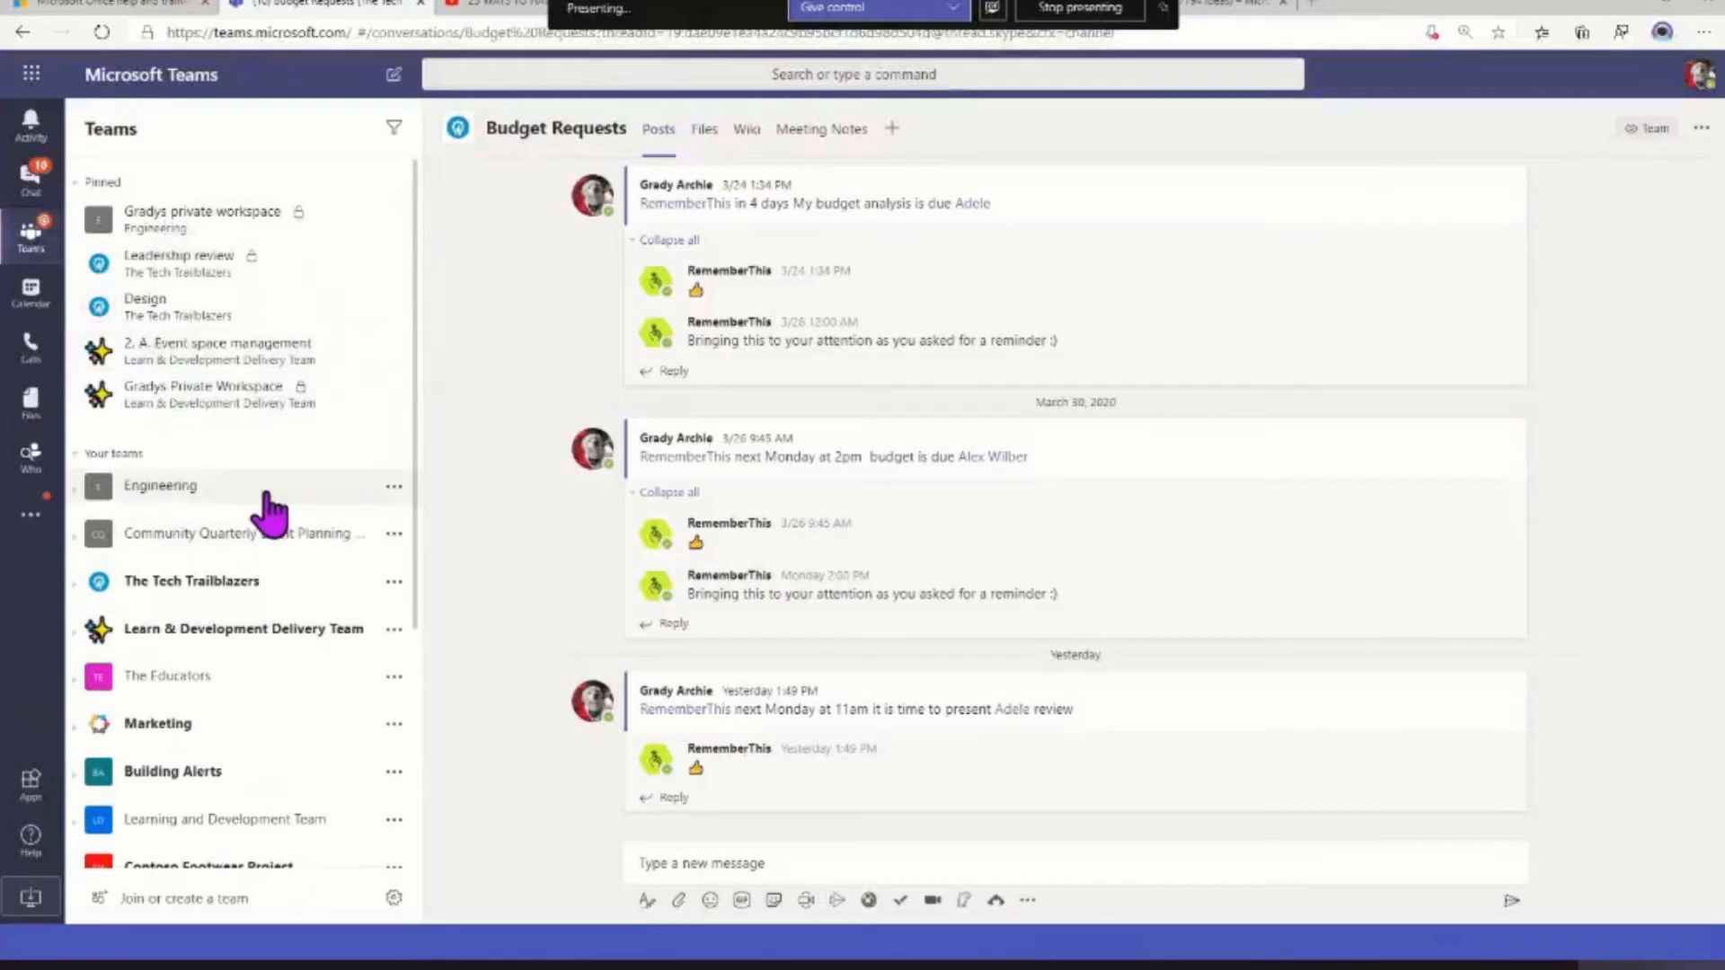
{"action": "left_click", "coordinate": [94, 509]}
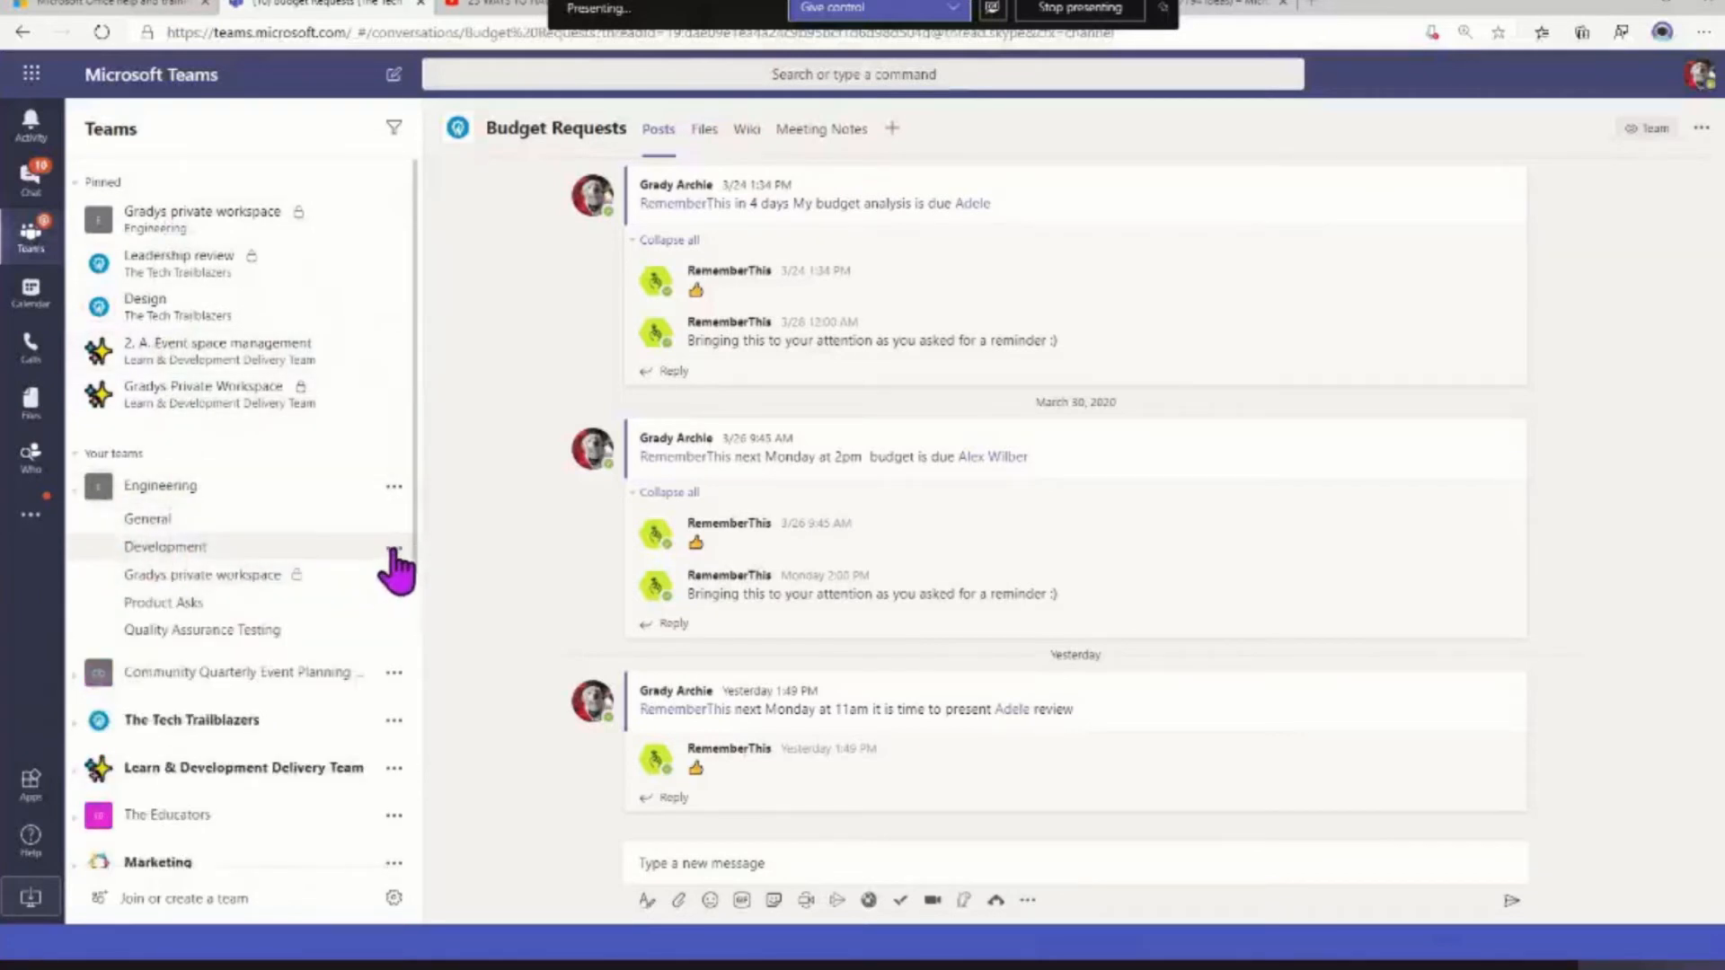
{"action": "left_click", "coordinate": [393, 548]}
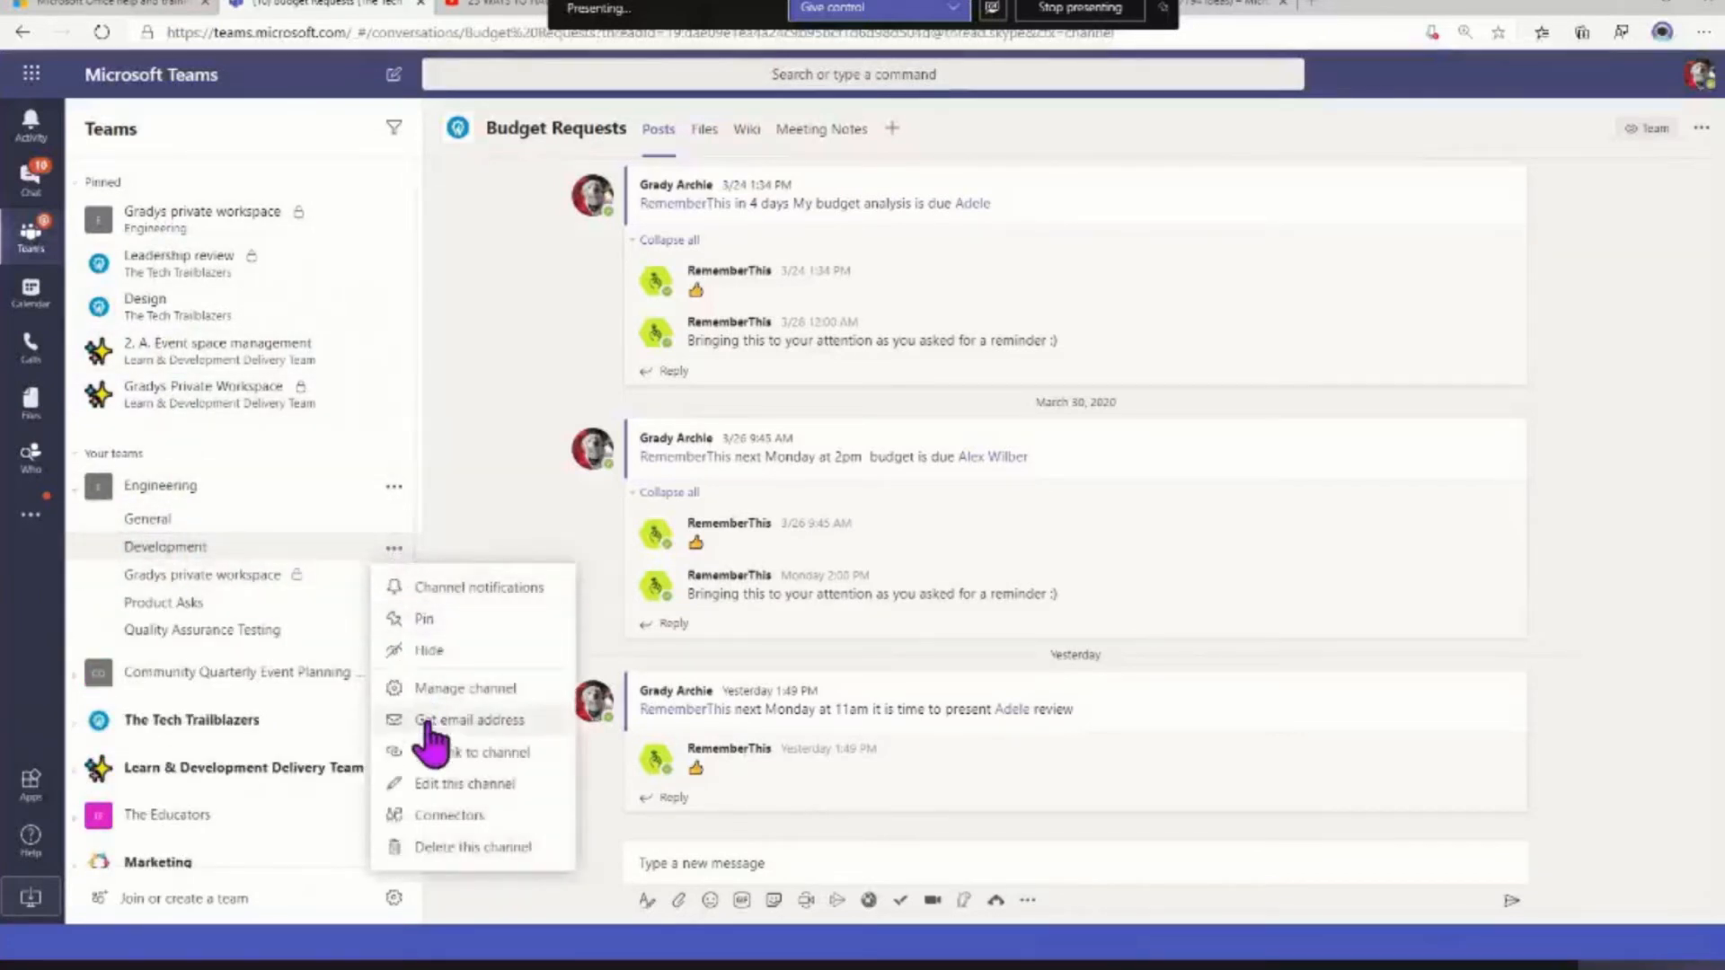
{"action": "left_click", "coordinate": [435, 622]}
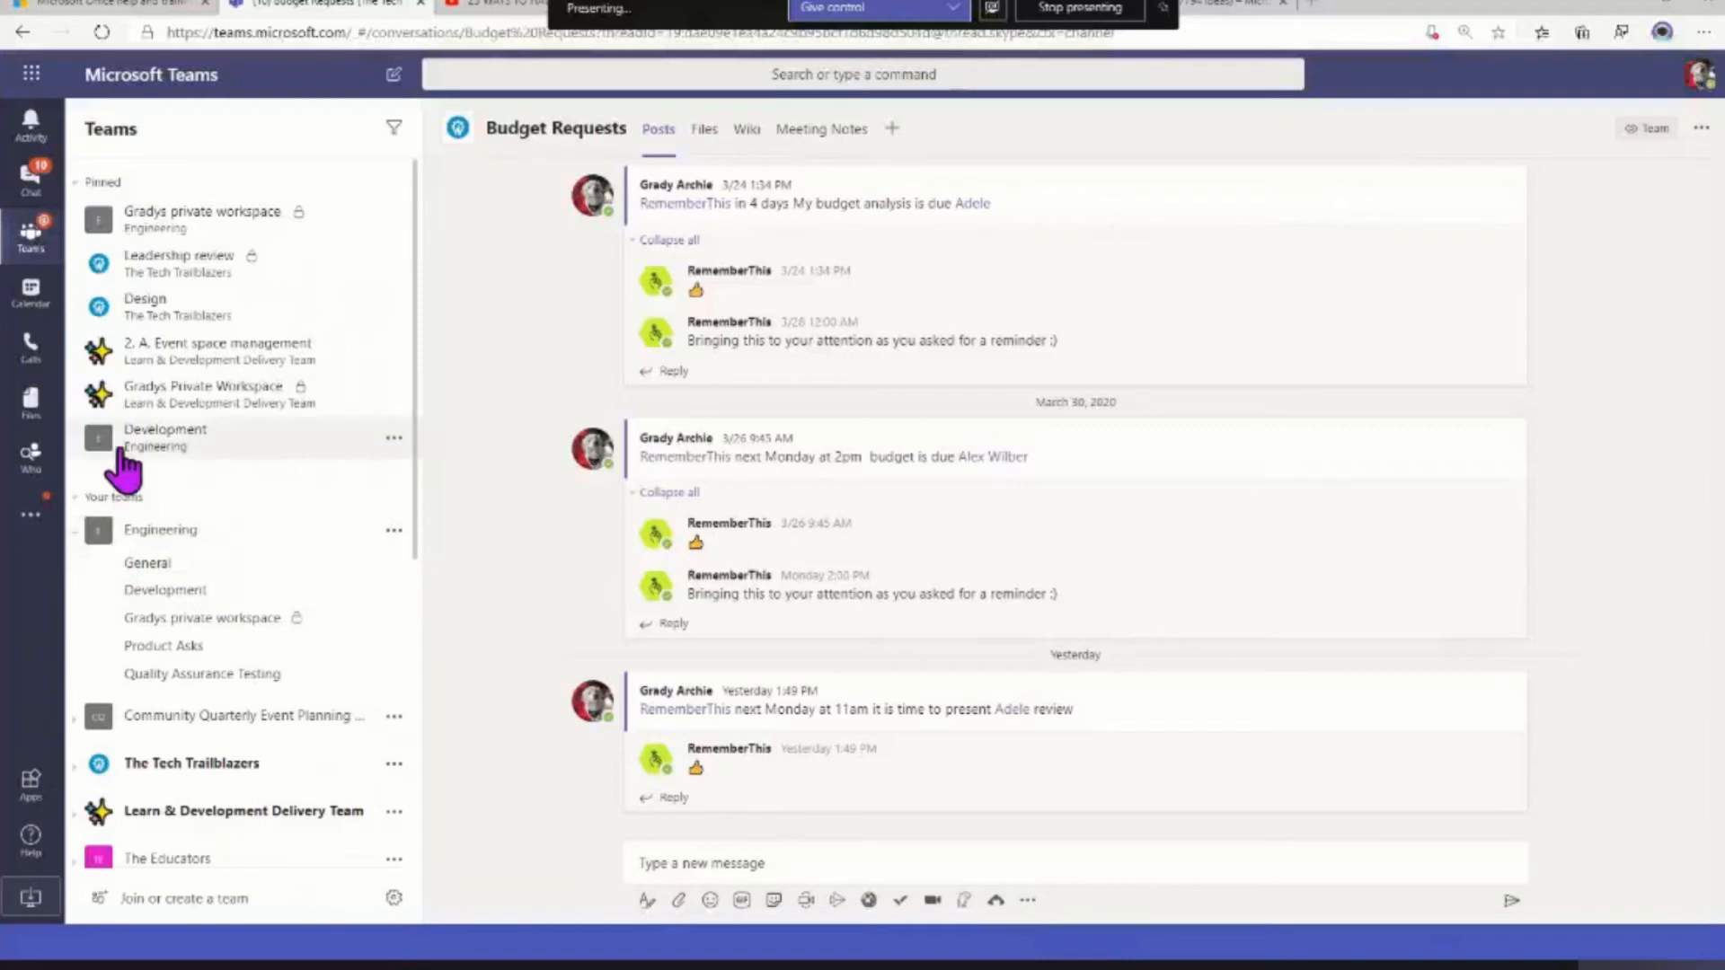
{"action": "left_click", "coordinate": [395, 440]}
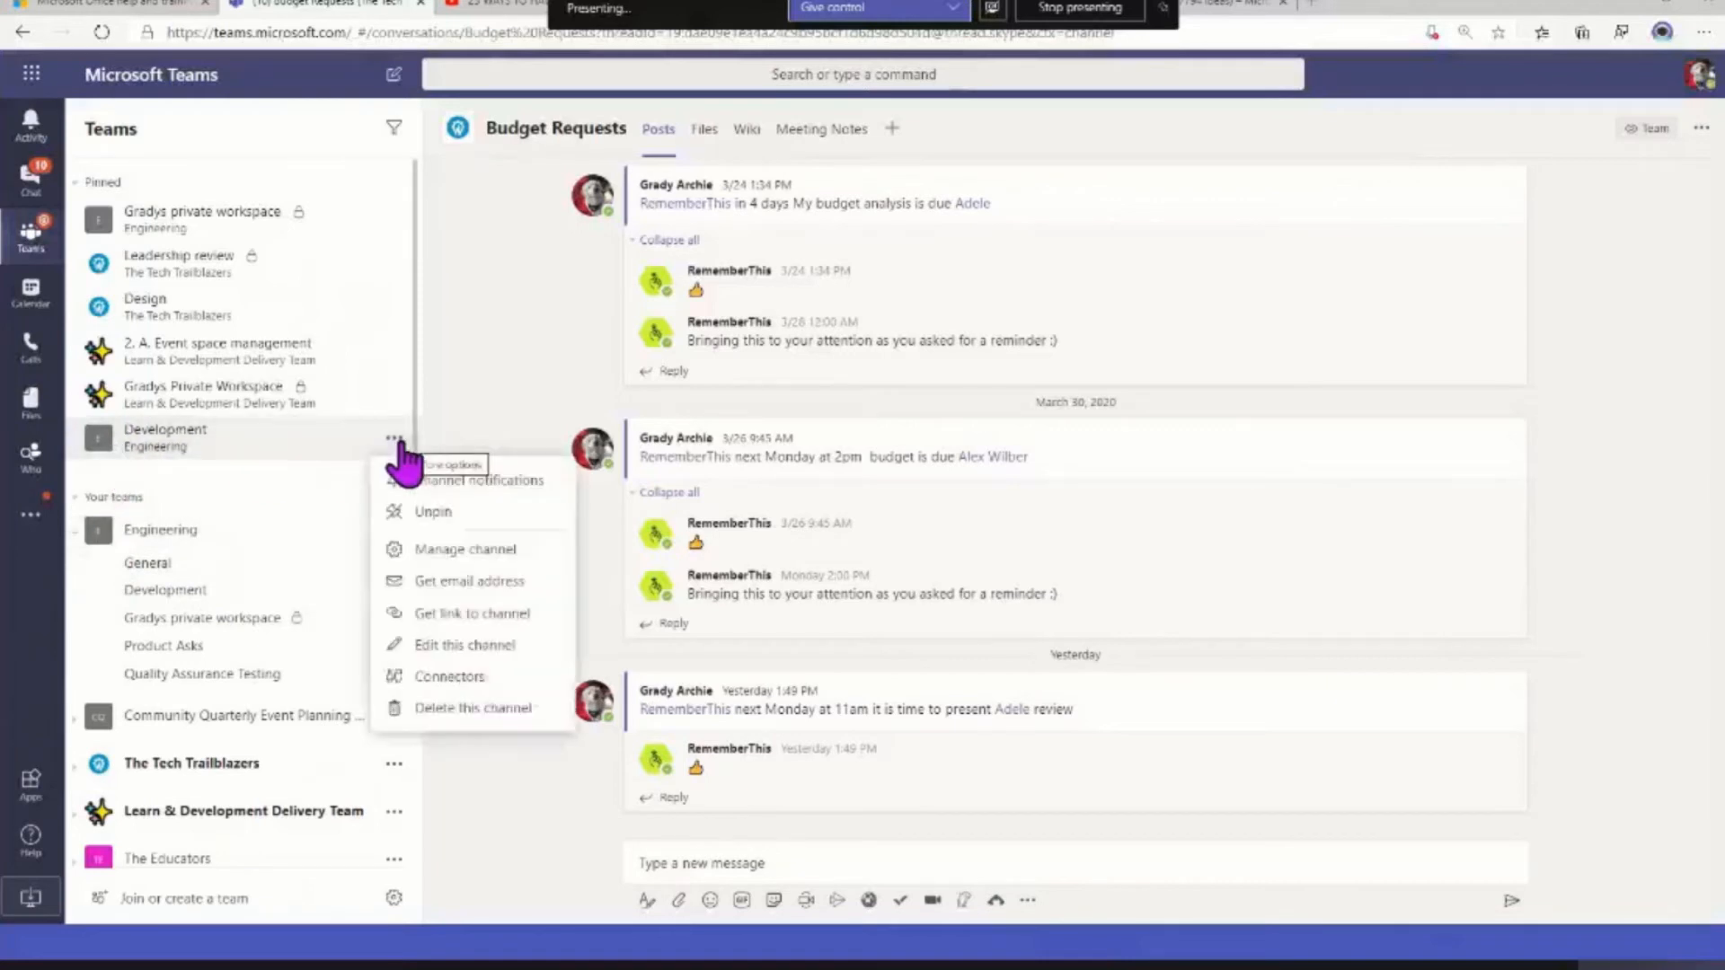
{"action": "left_click", "coordinate": [435, 510]}
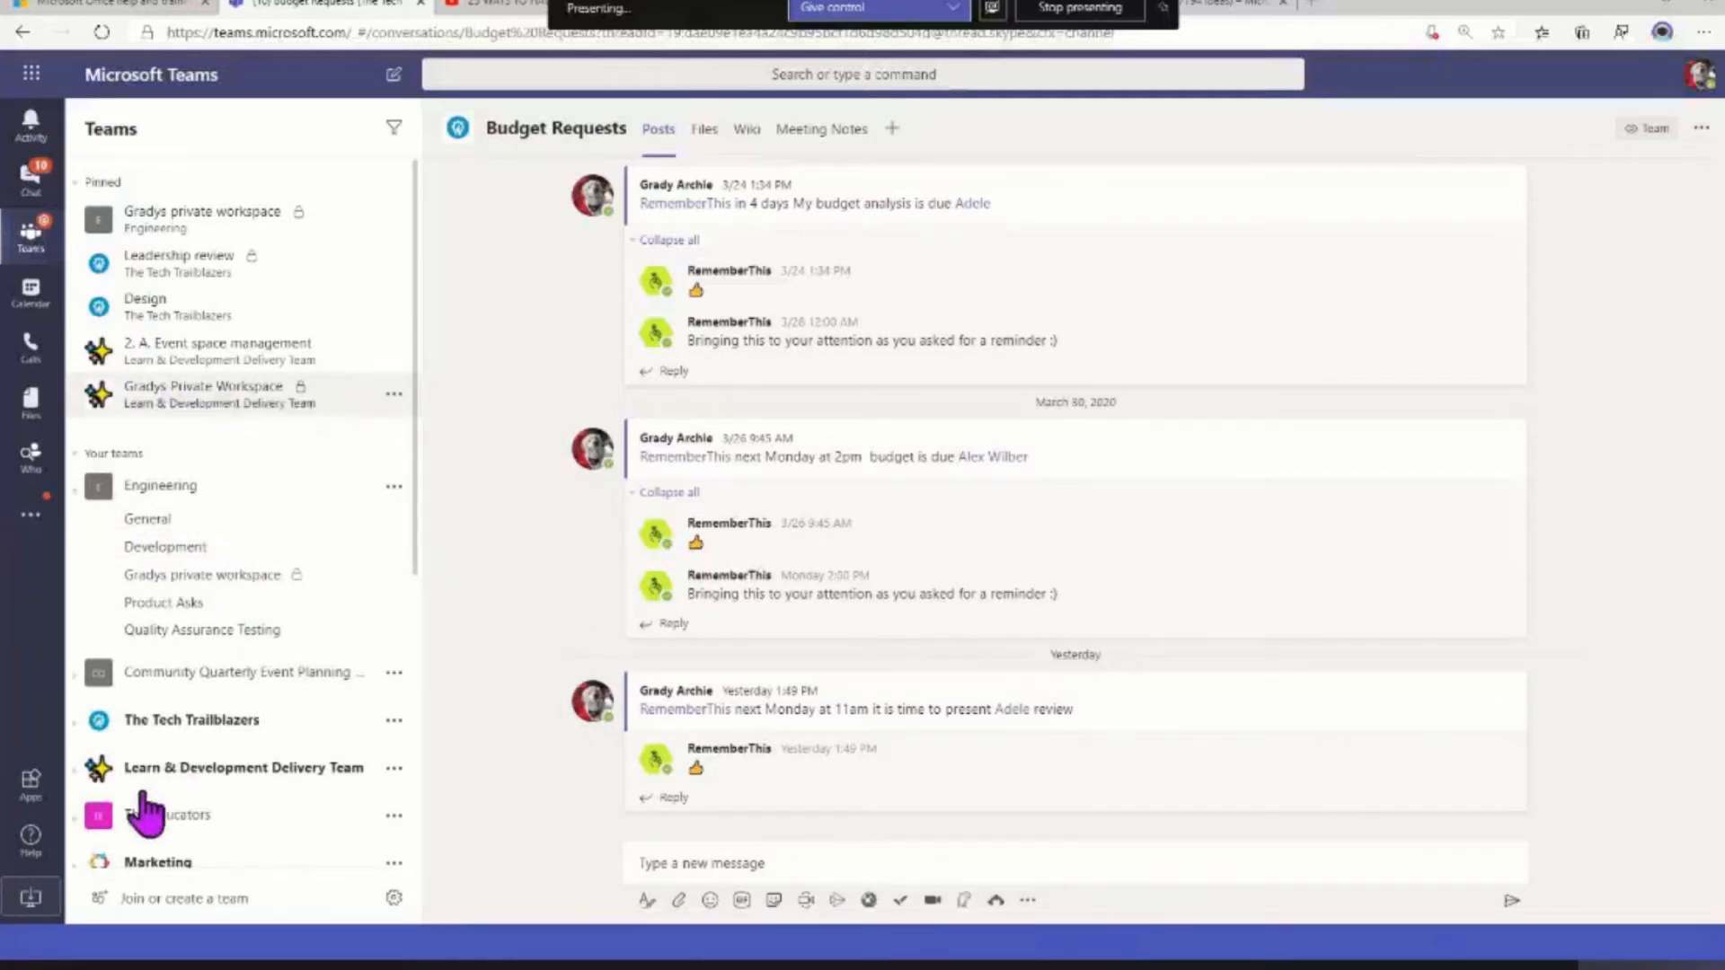
Review the channels of the Learn & Development Delivery Team, and collapse that team and Engineering
{"action": "left_click", "coordinate": [95, 771]}
{"action": "scroll", "coordinate": [193, 789], "scroll_direction": "down", "scroll_amount": 4}
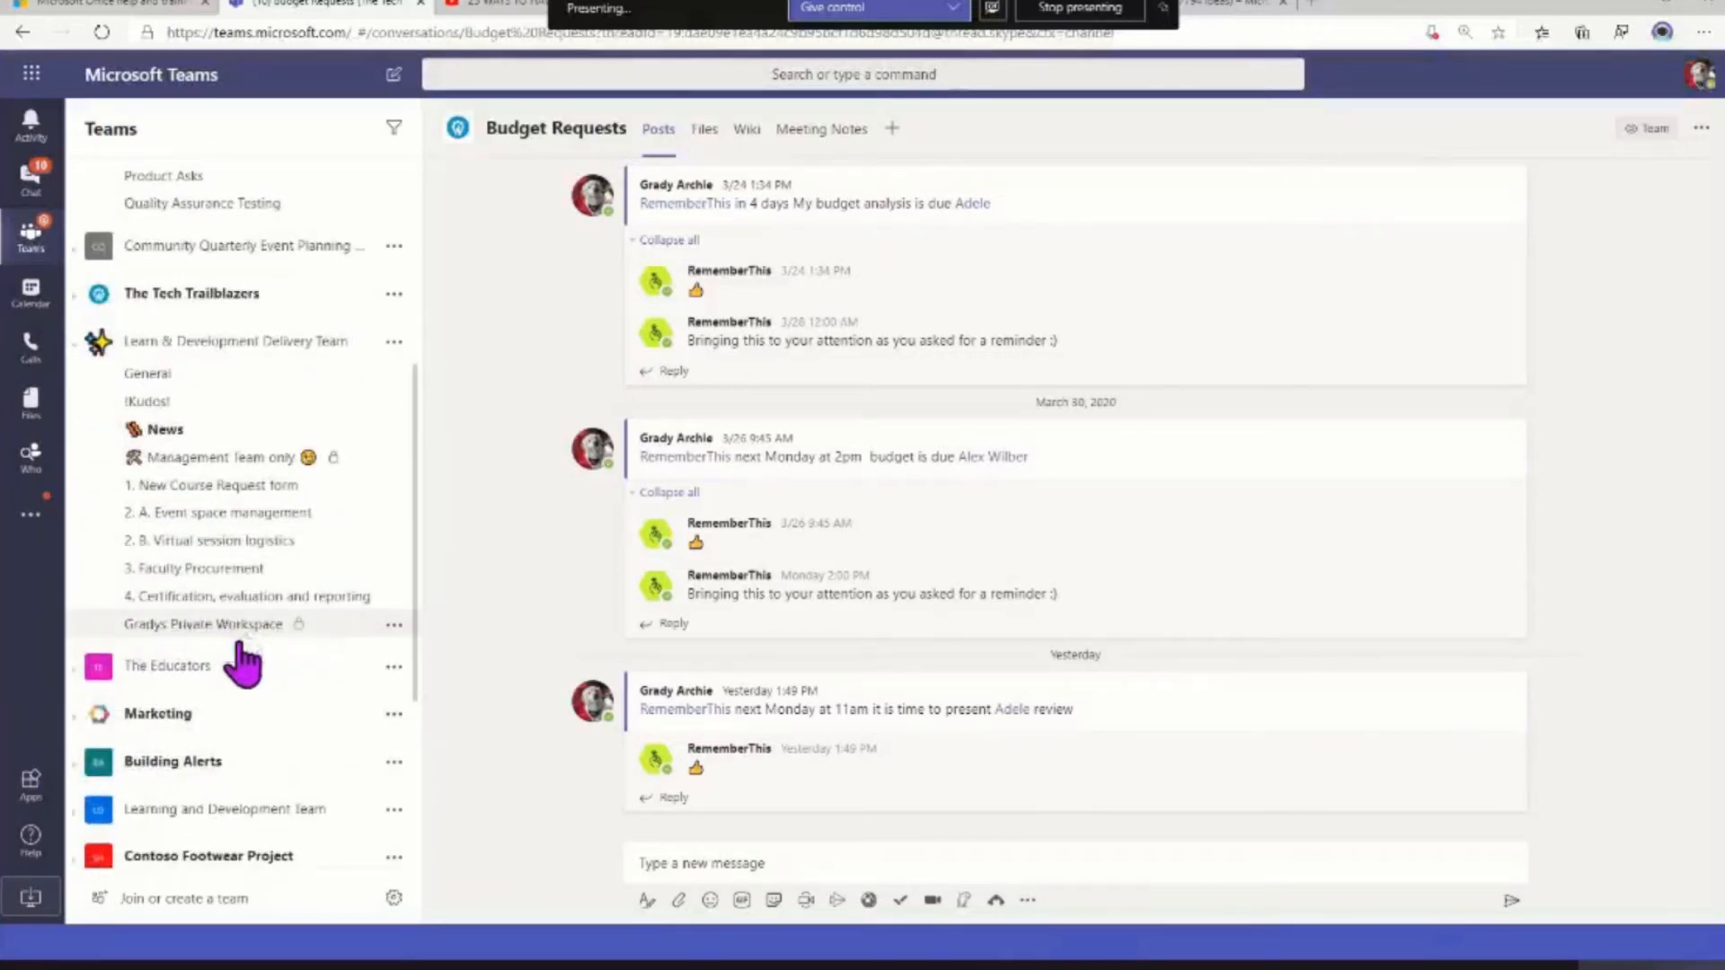
{"action": "scroll", "coordinate": [239, 662], "scroll_direction": "up", "scroll_amount": 5}
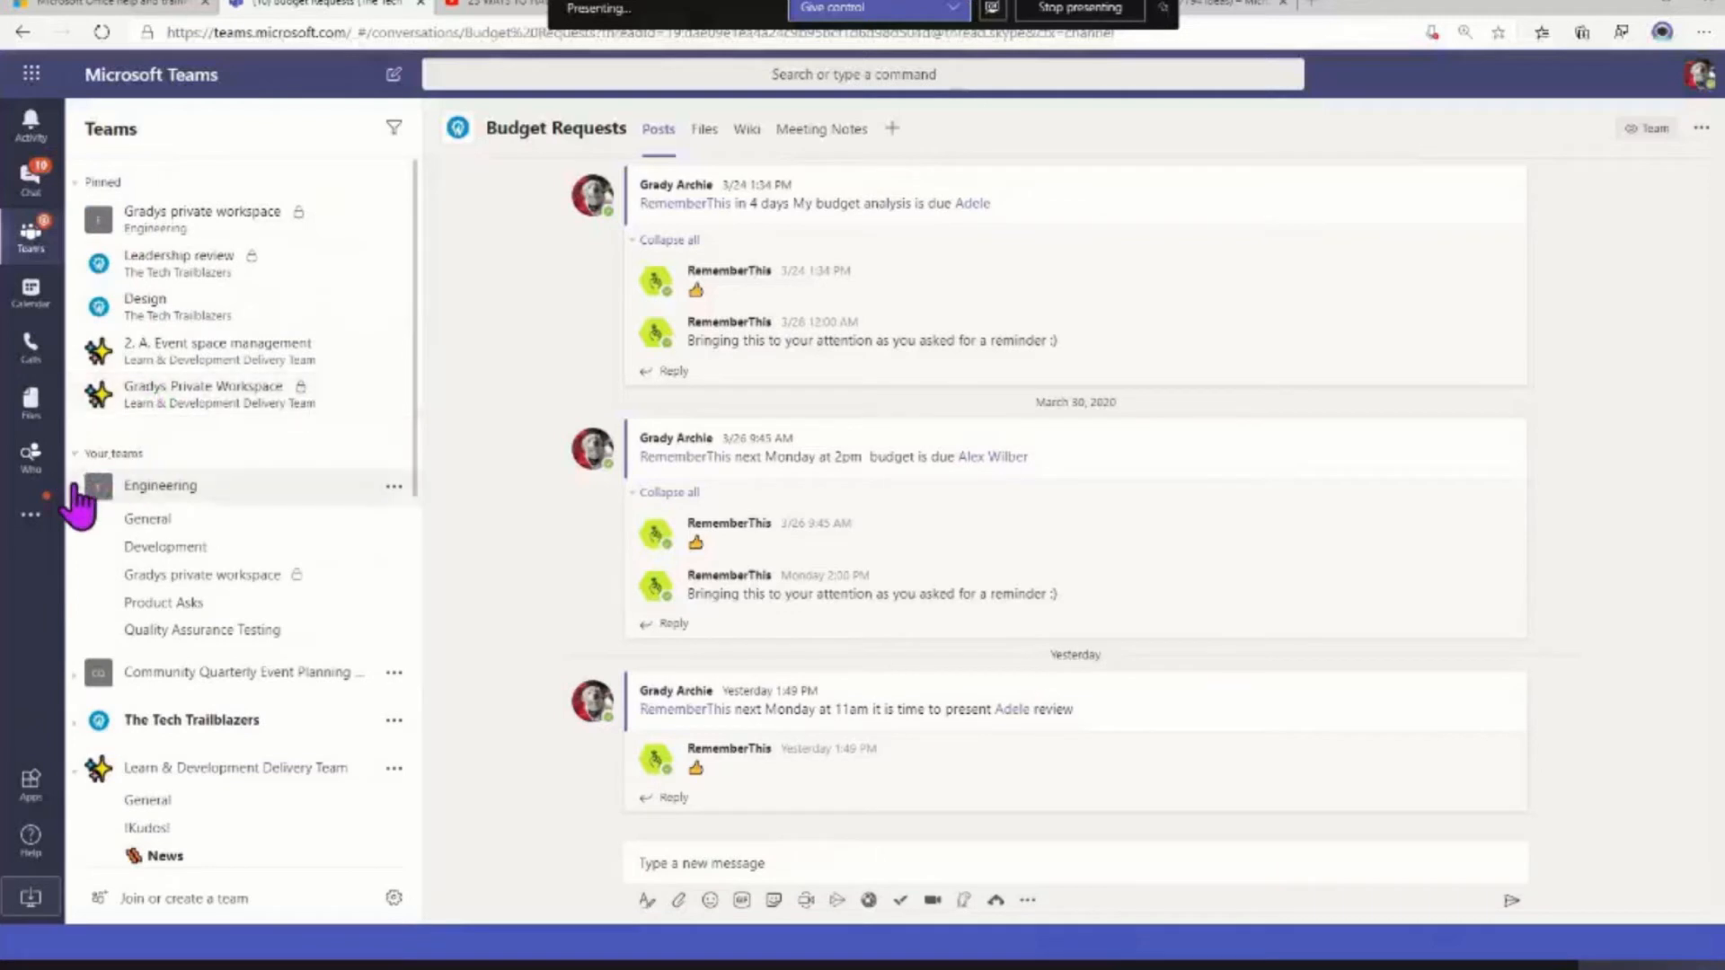
{"action": "left_click", "coordinate": [77, 489]}
{"action": "left_click", "coordinate": [75, 631]}
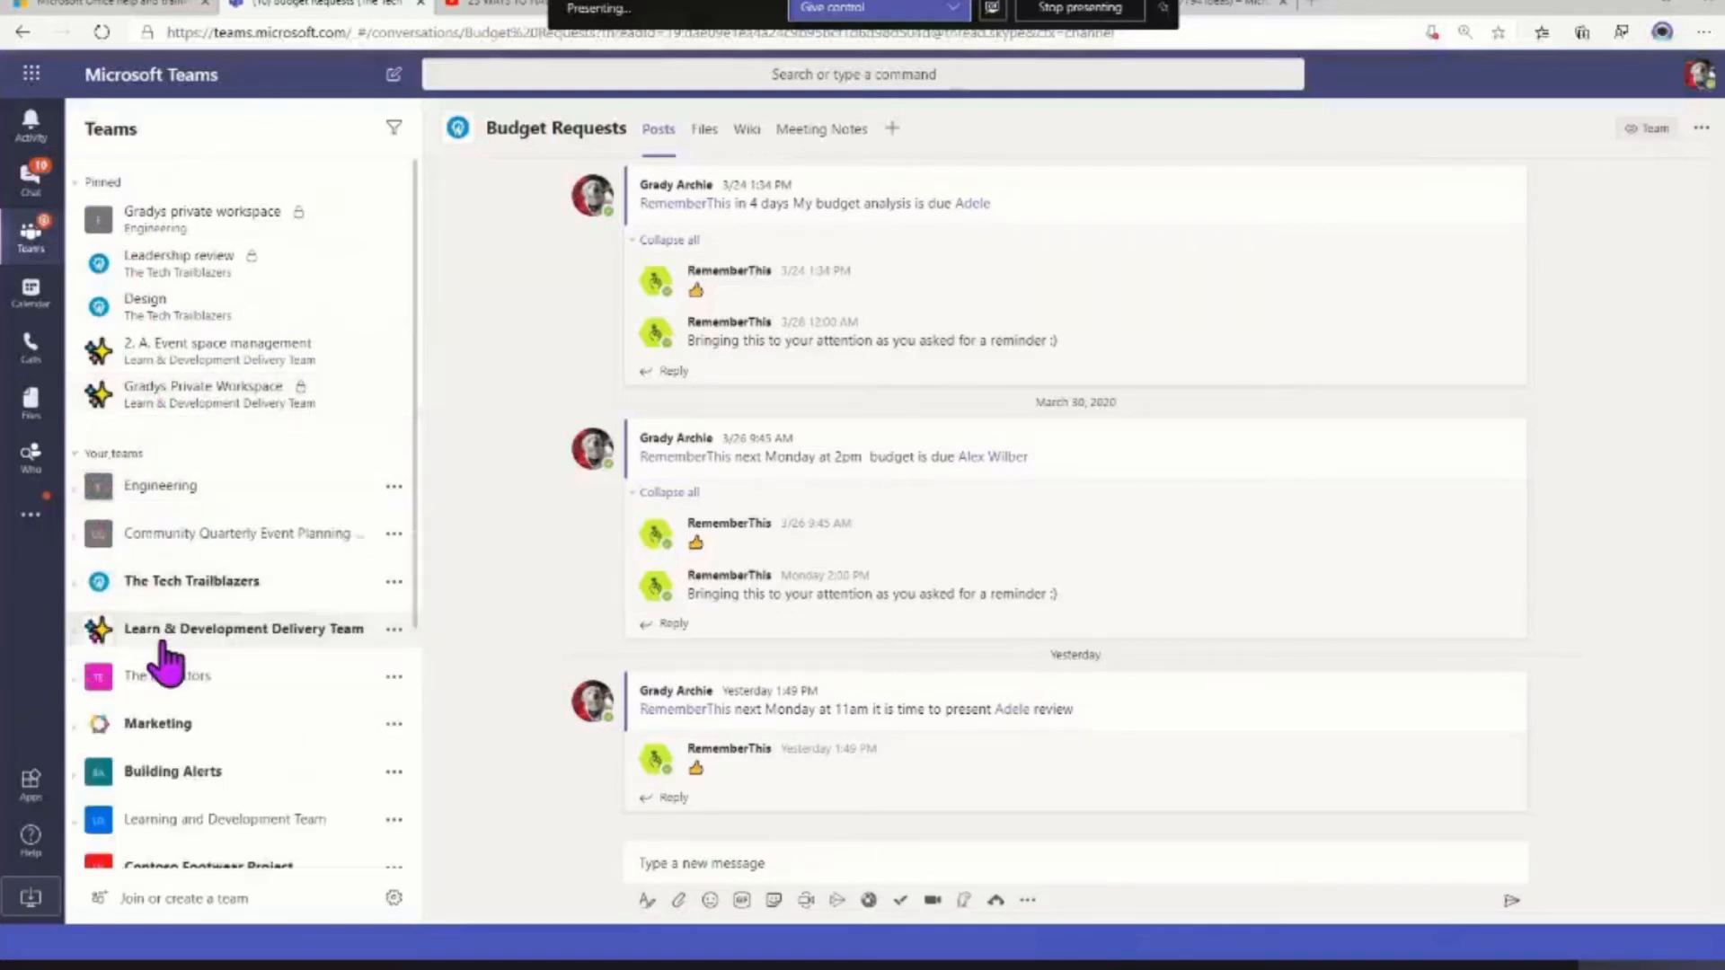
Move the Sales & Marketing team directly below the Learn & Development Delivery Team in the teams list
{"action": "scroll", "coordinate": [166, 656], "scroll_direction": "down", "scroll_amount": 4}
{"action": "left_click_drag", "start_coordinate": [149, 605], "coordinate": [164, 321]}
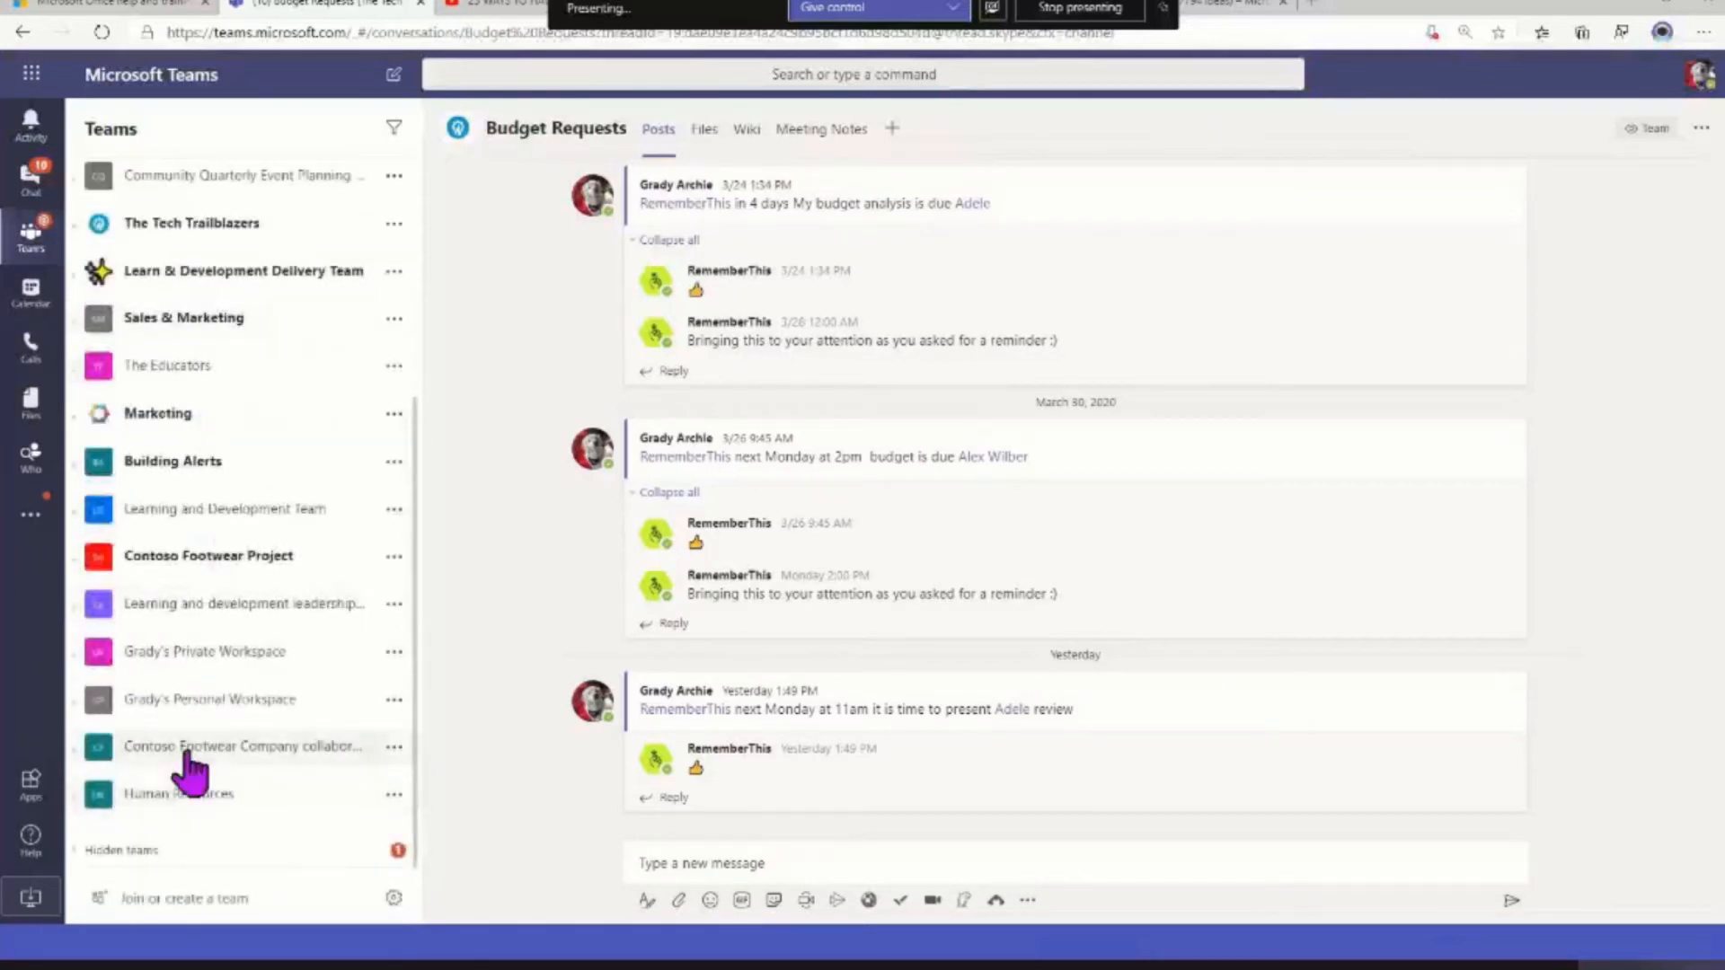
View the private Budget reviews channel of the Contoso Footwear Project team, and collapse that team
{"action": "left_click", "coordinate": [79, 561]}
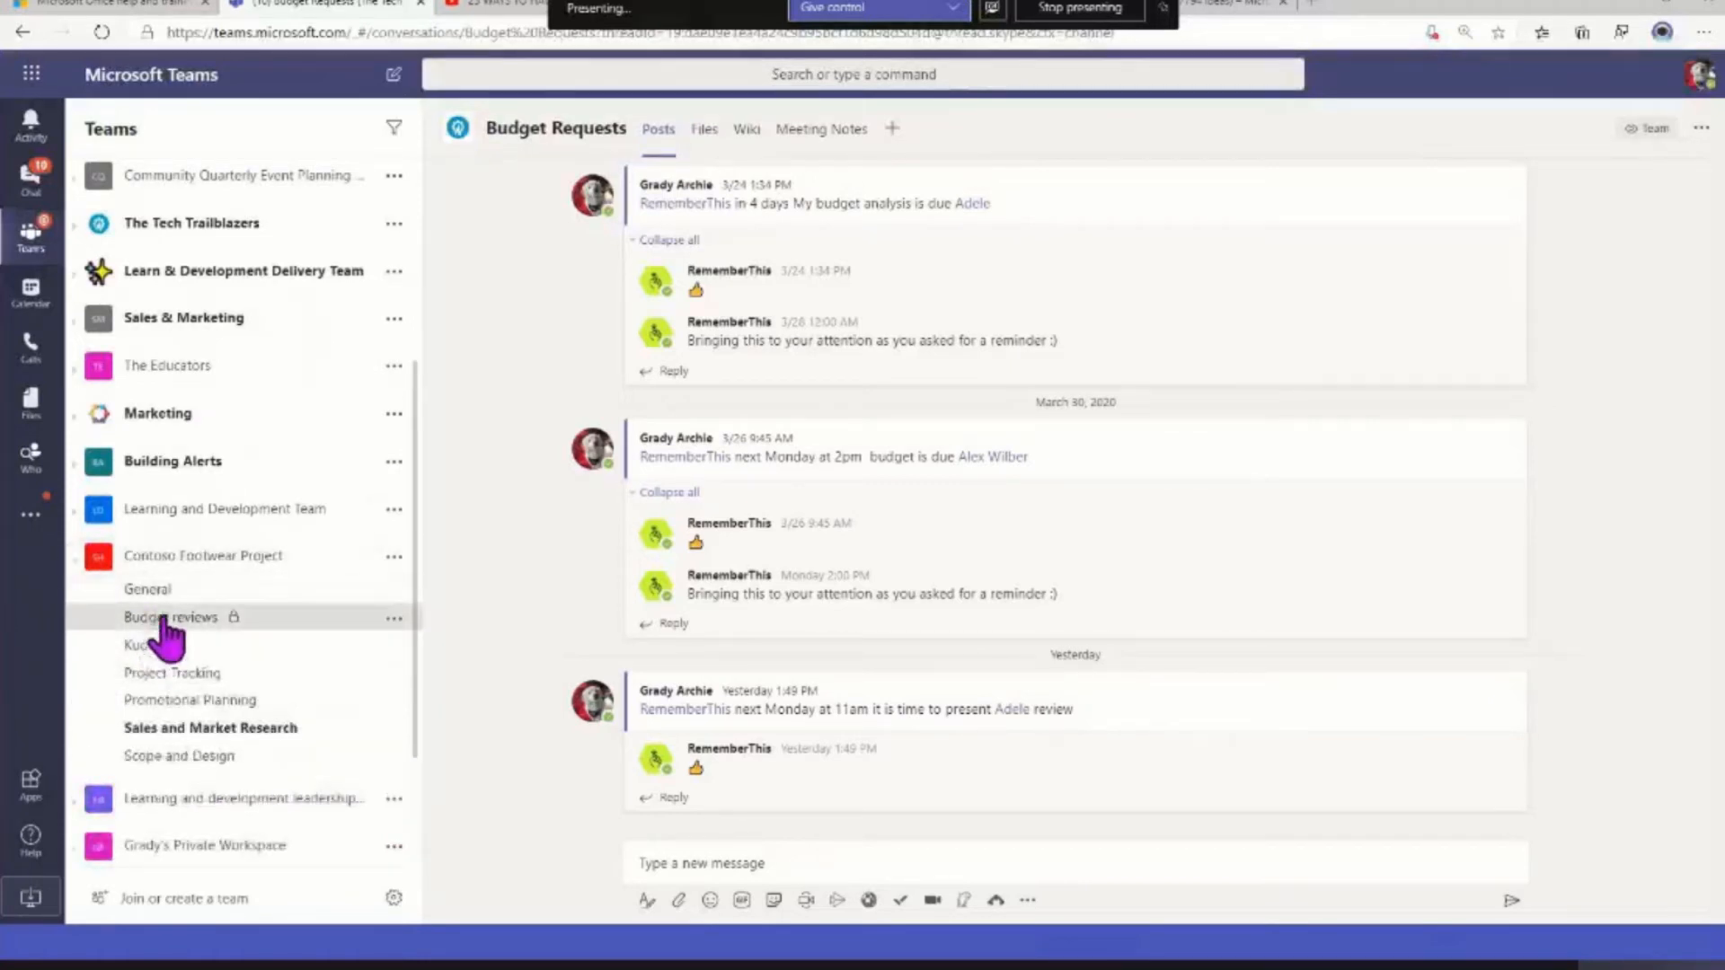
{"action": "left_click", "coordinate": [167, 618]}
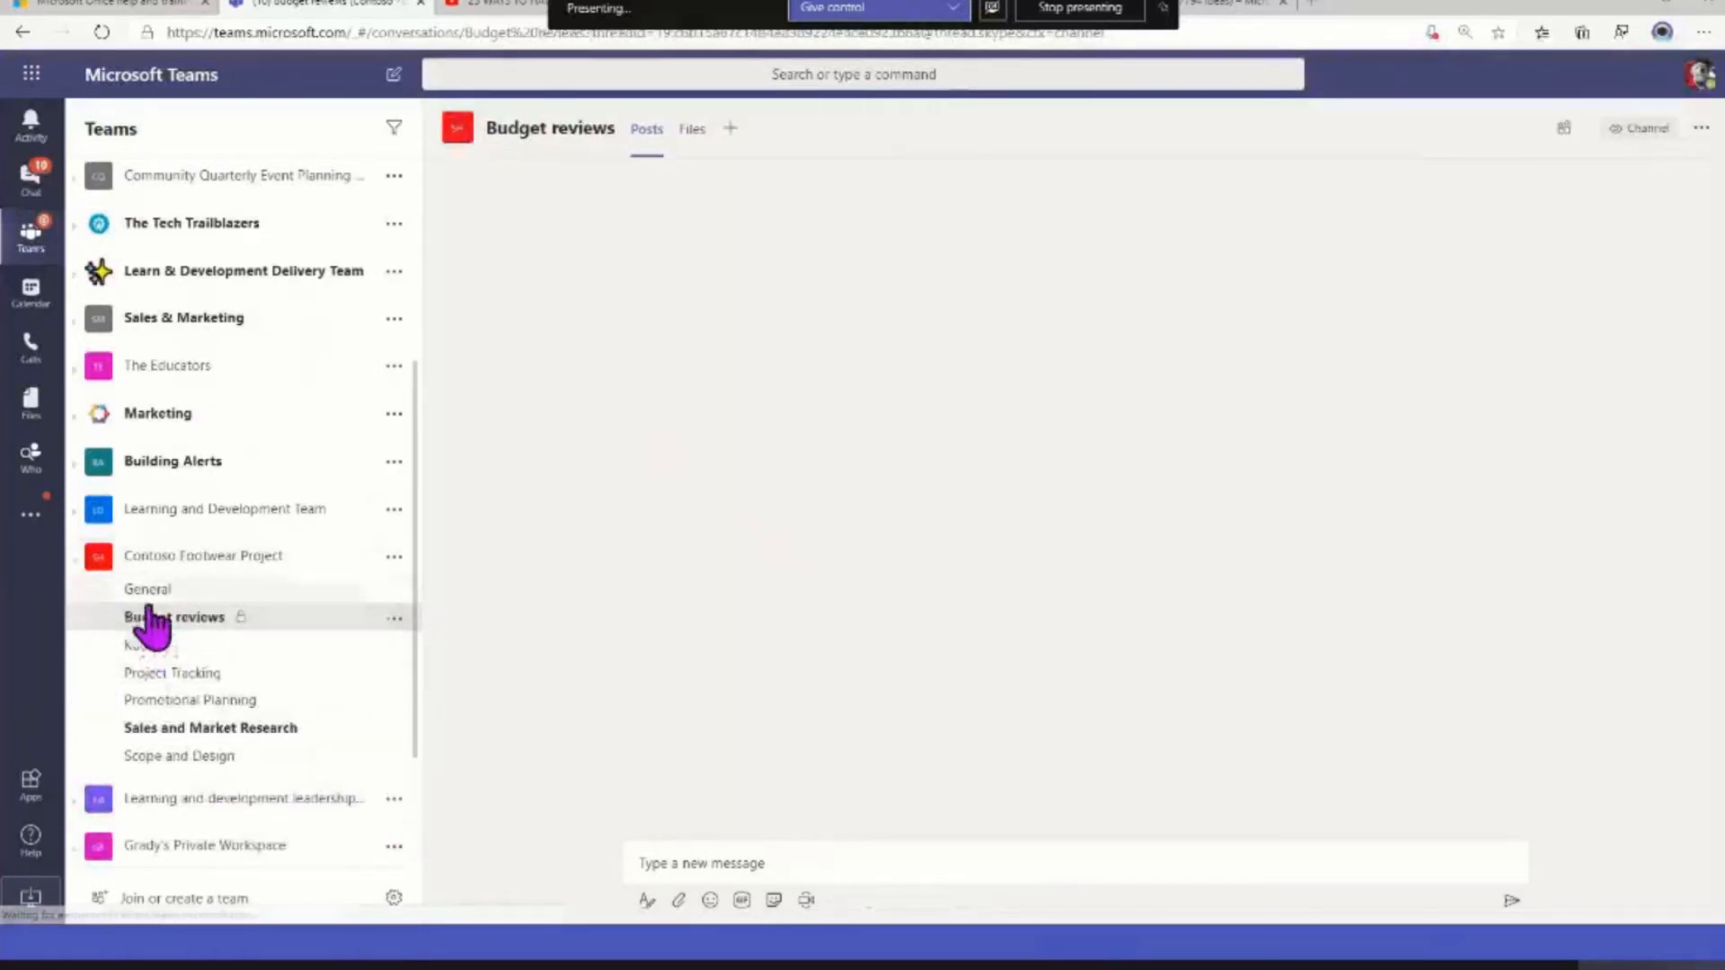
{"action": "left_click", "coordinate": [79, 561]}
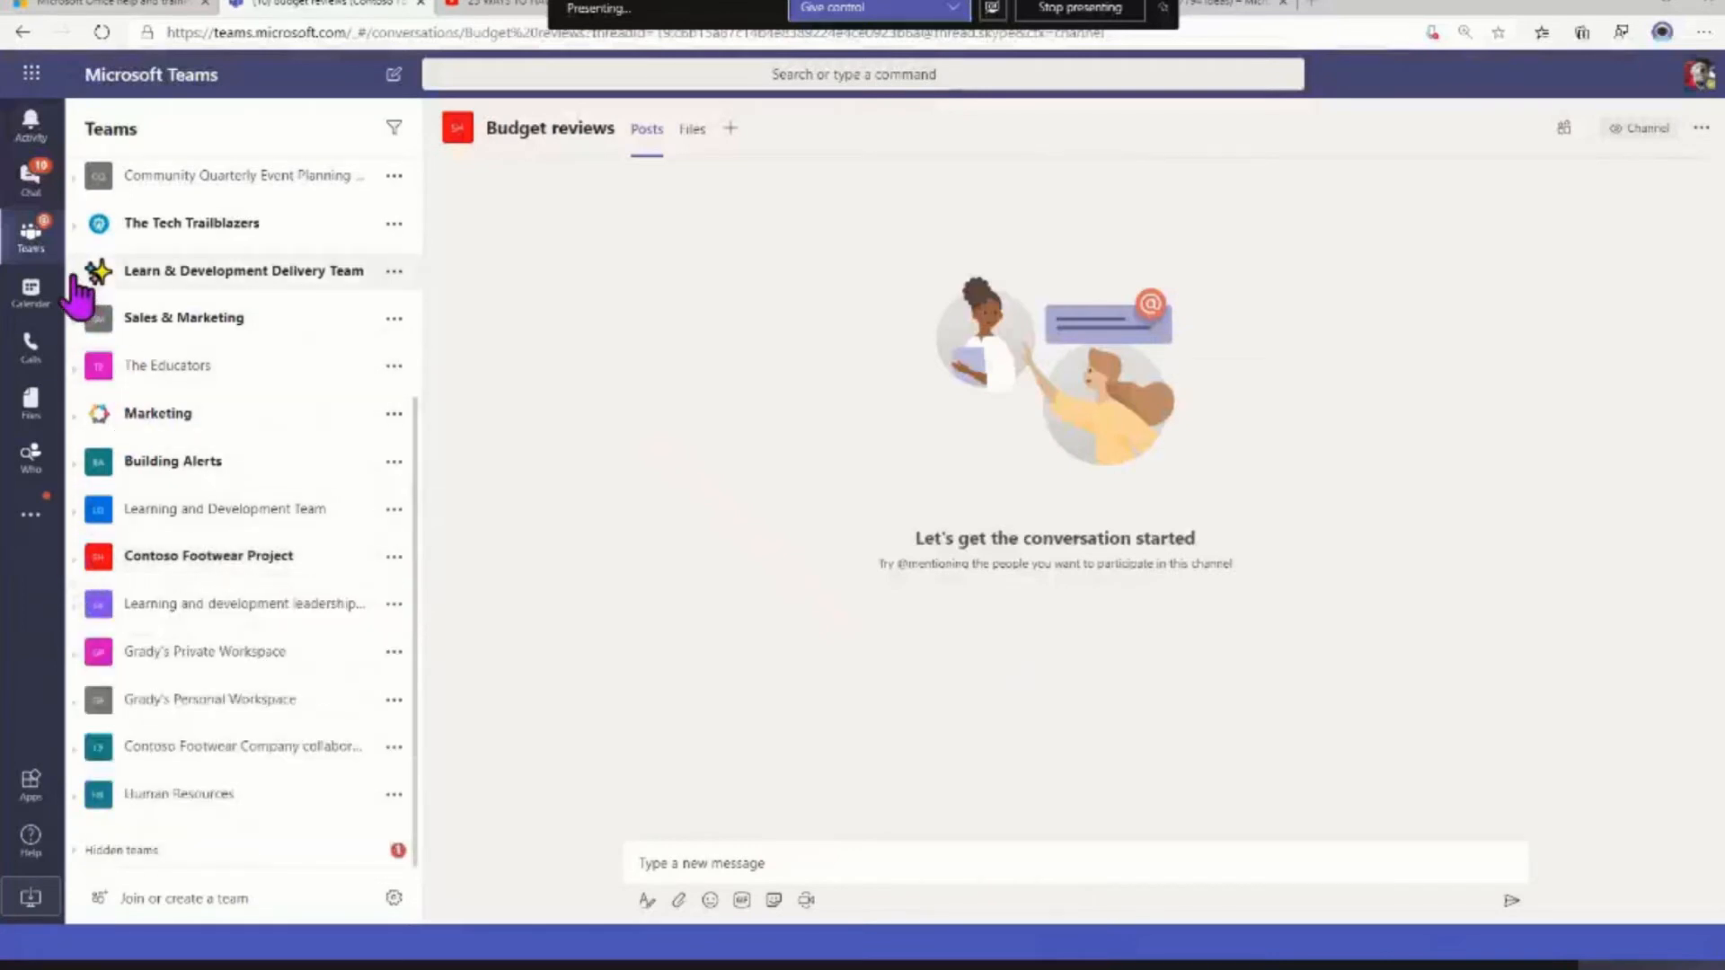
Add an ambulance emoji after the News channel's name in the Learn & Development Delivery Team, save it and collapse the team
{"action": "left_click", "coordinate": [77, 278]}
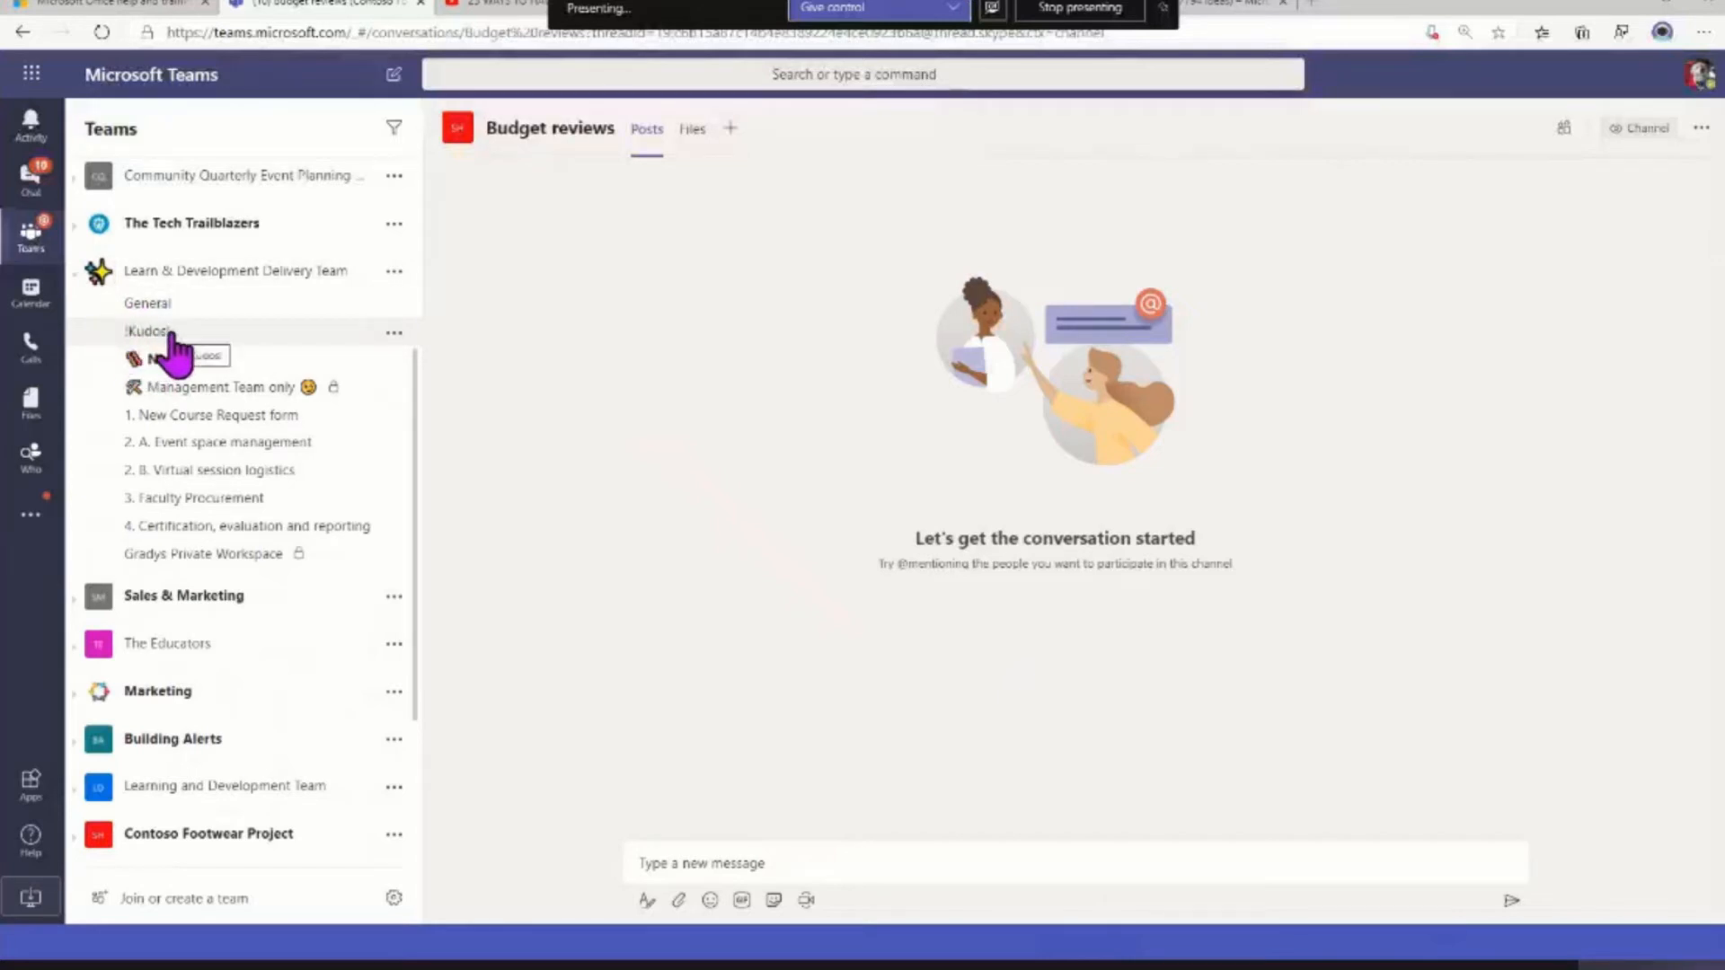
{"action": "left_click", "coordinate": [133, 359]}
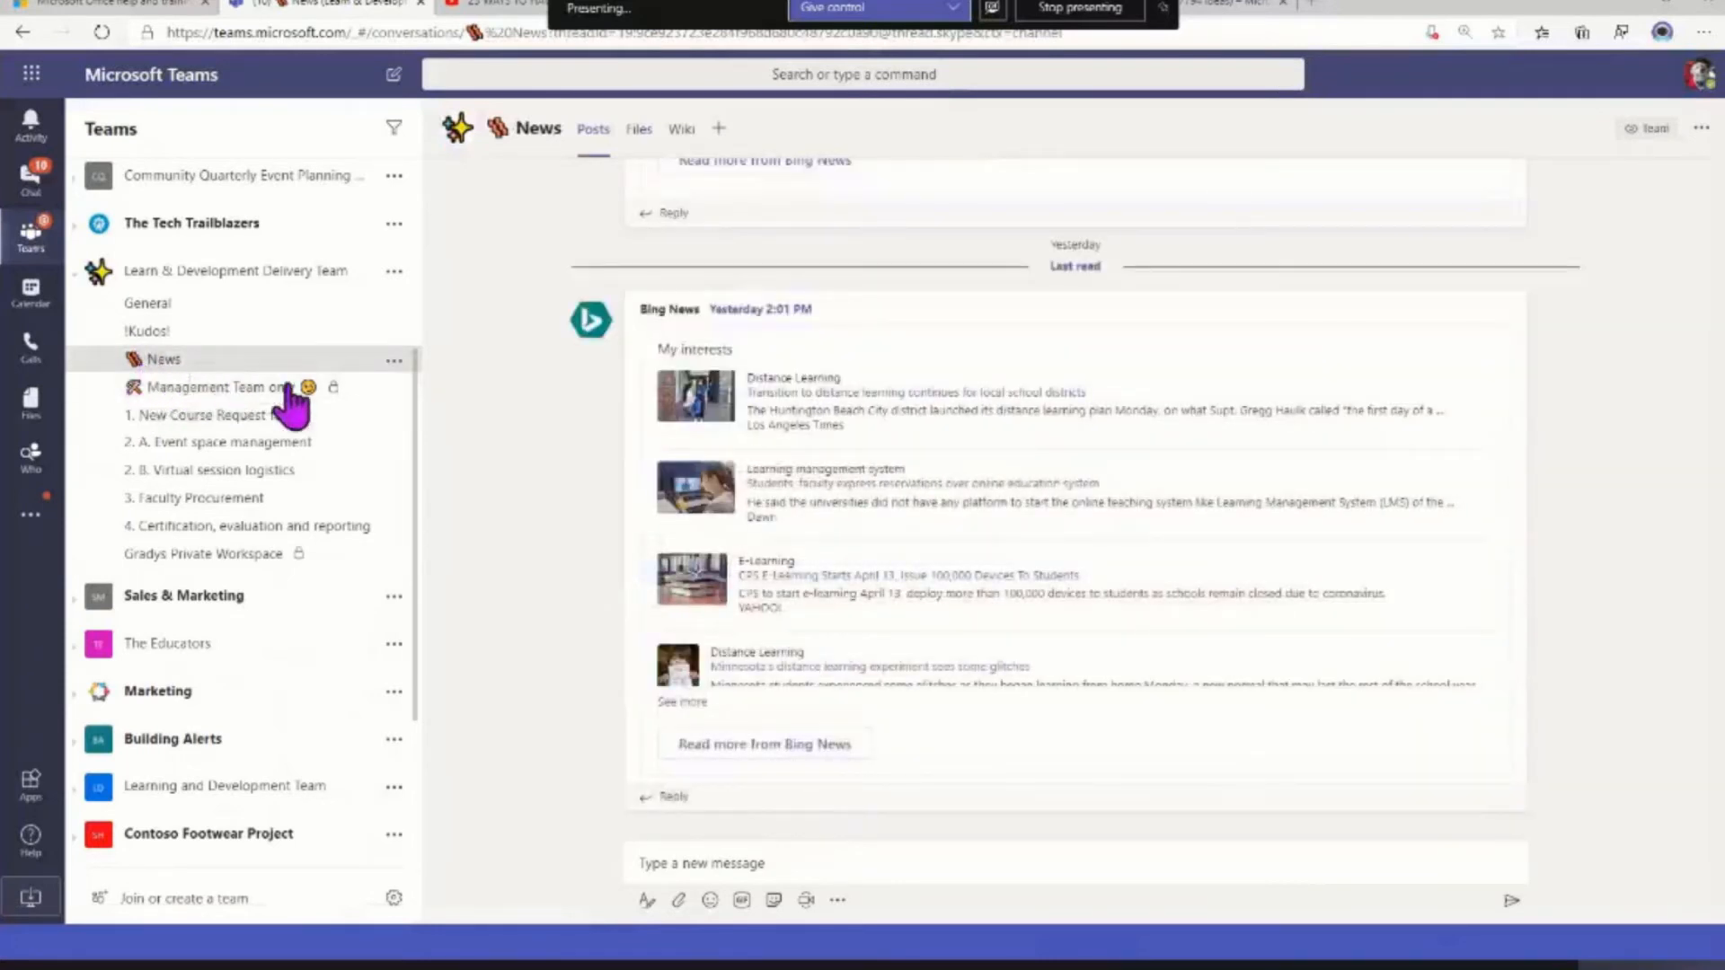
{"action": "left_click", "coordinate": [394, 361]}
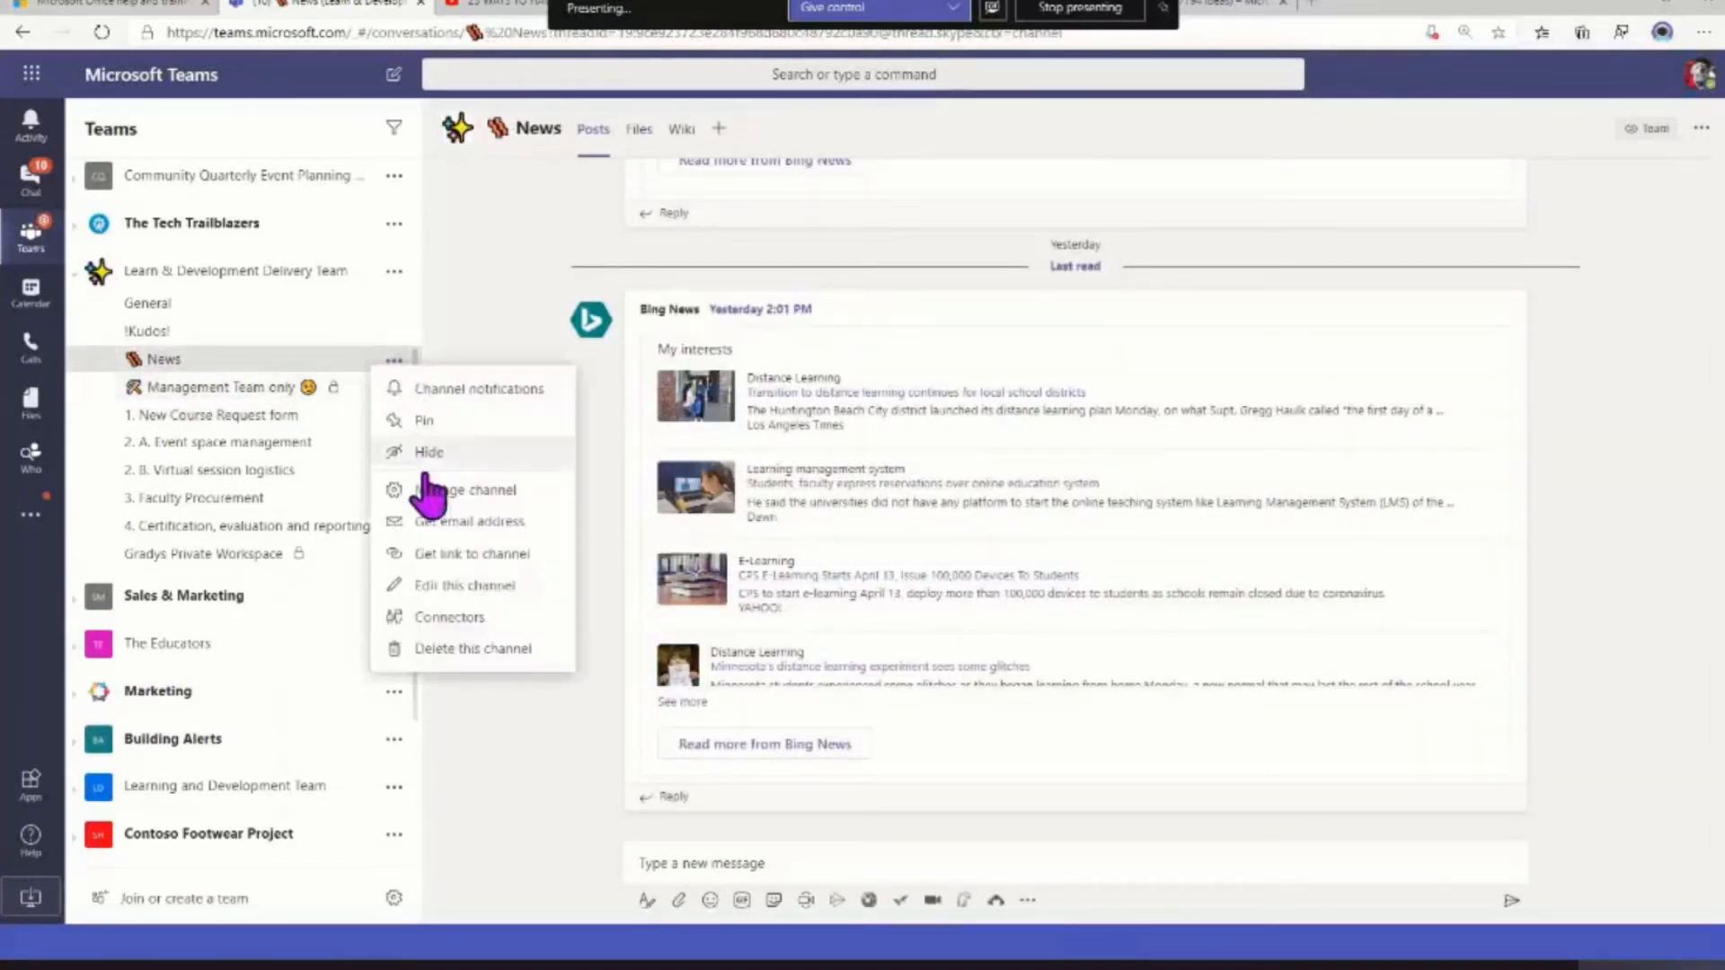
{"action": "left_click", "coordinate": [469, 593]}
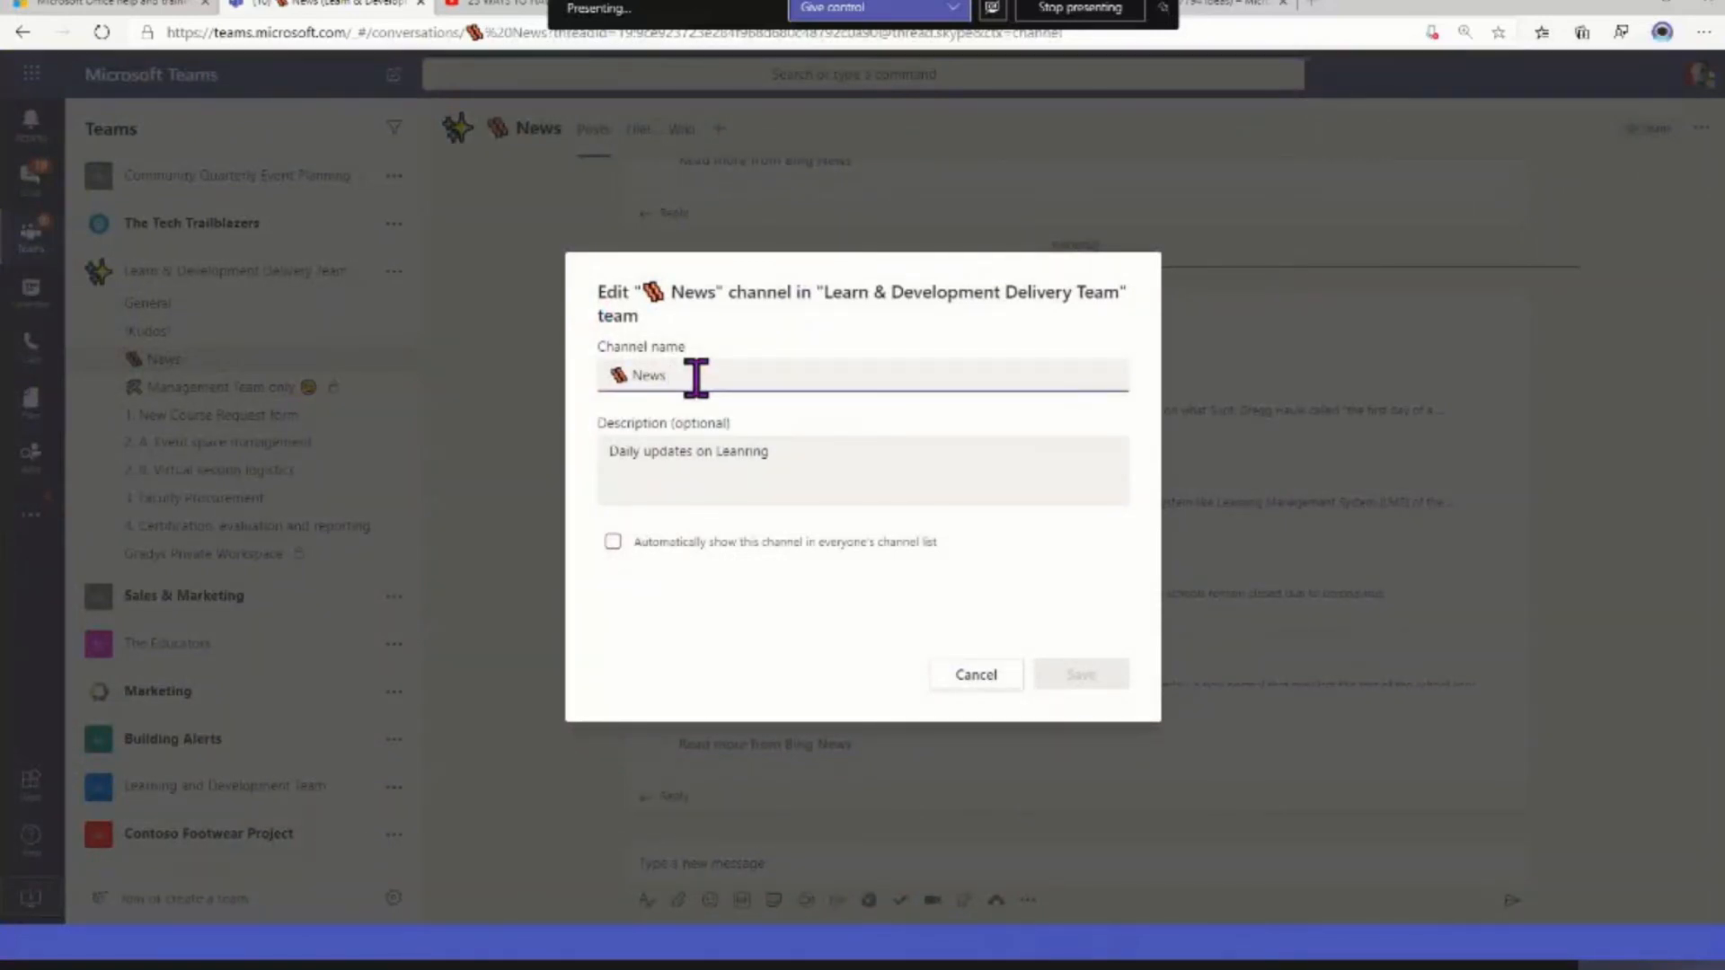
{"action": "key", "text": "super+period"}
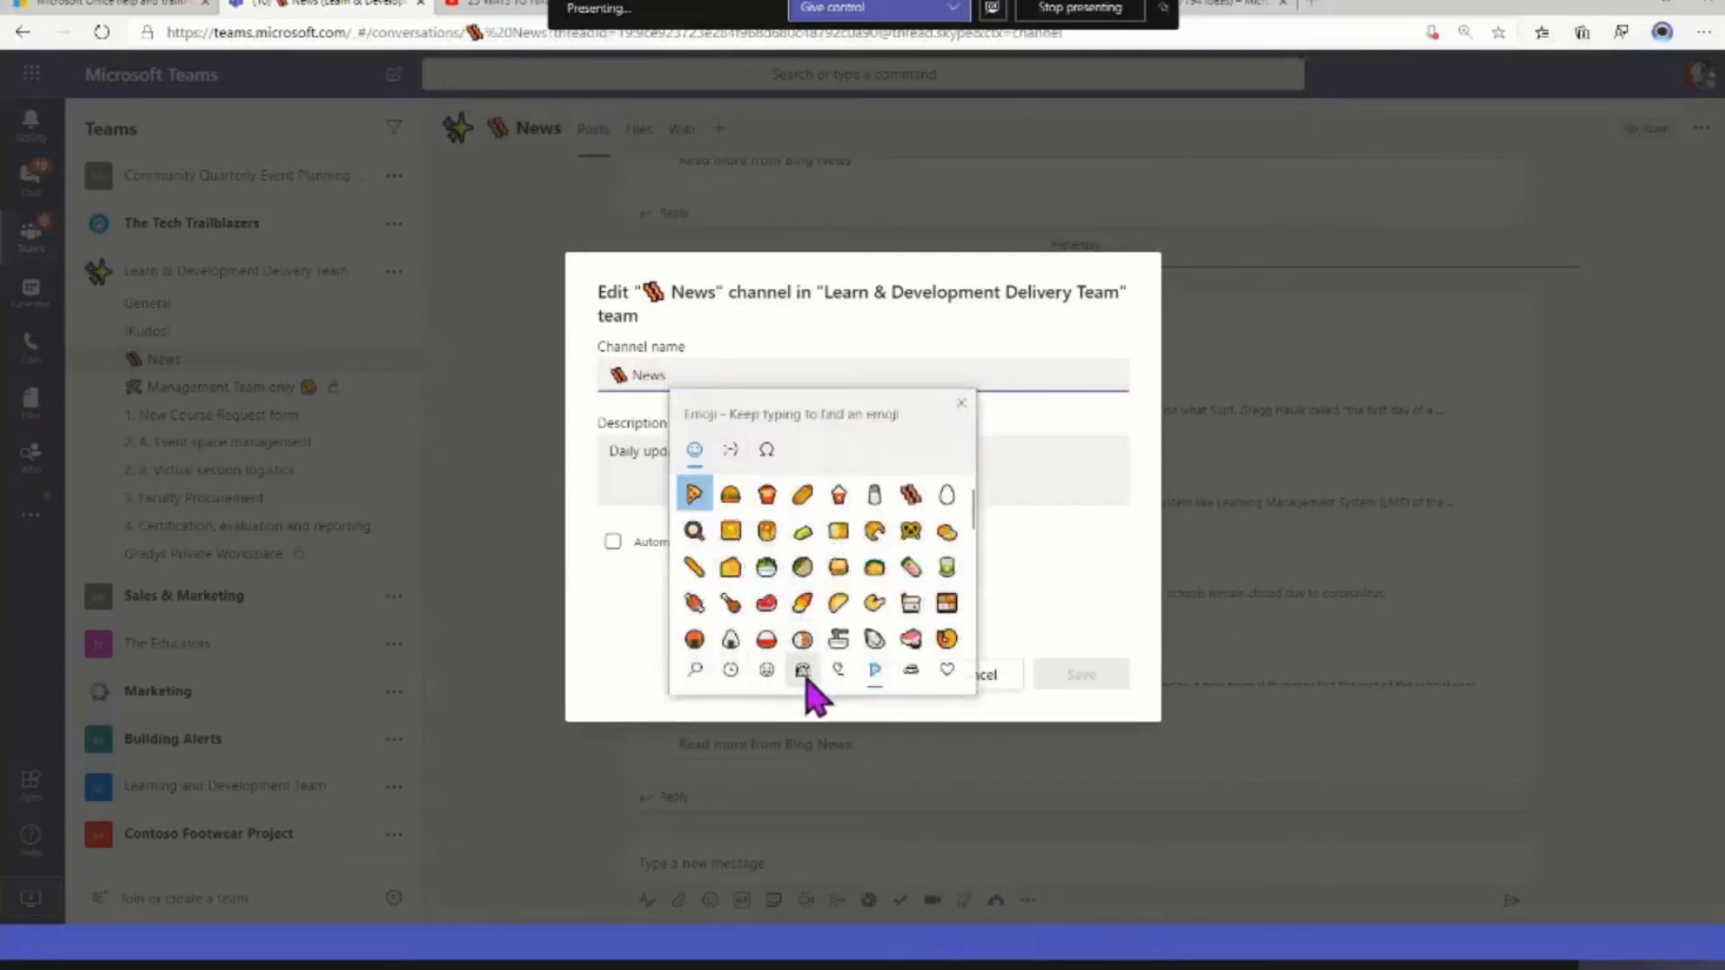
{"action": "left_click", "coordinate": [911, 671]}
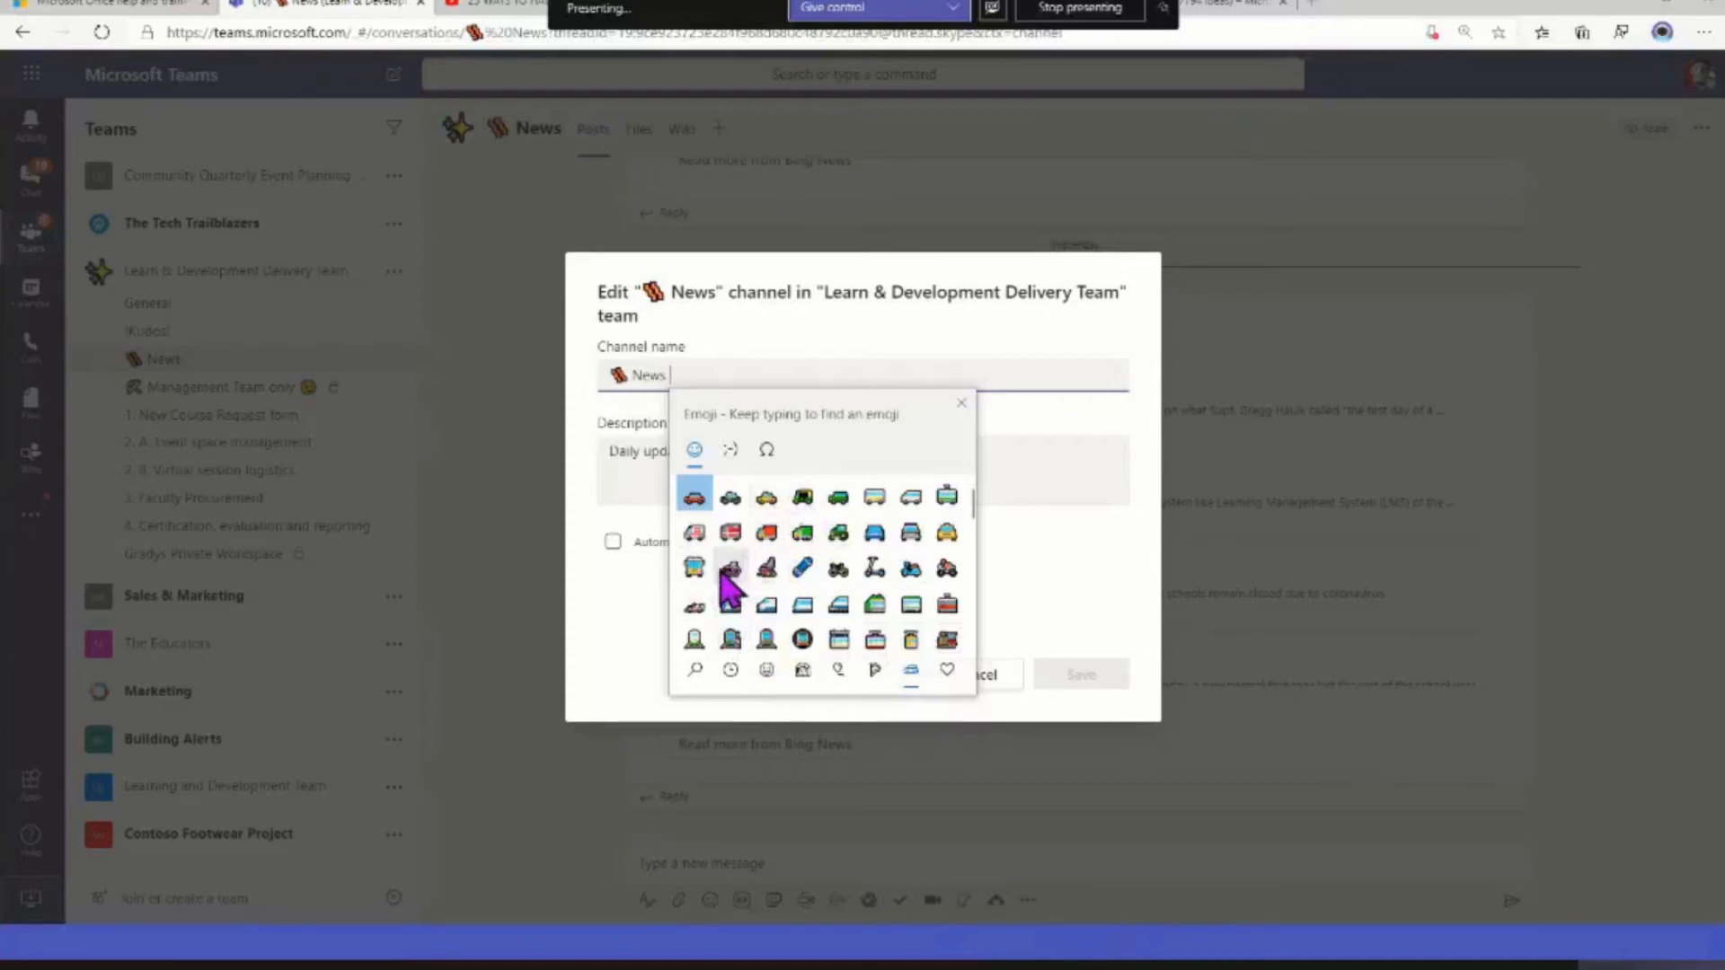
{"action": "left_click", "coordinate": [696, 535]}
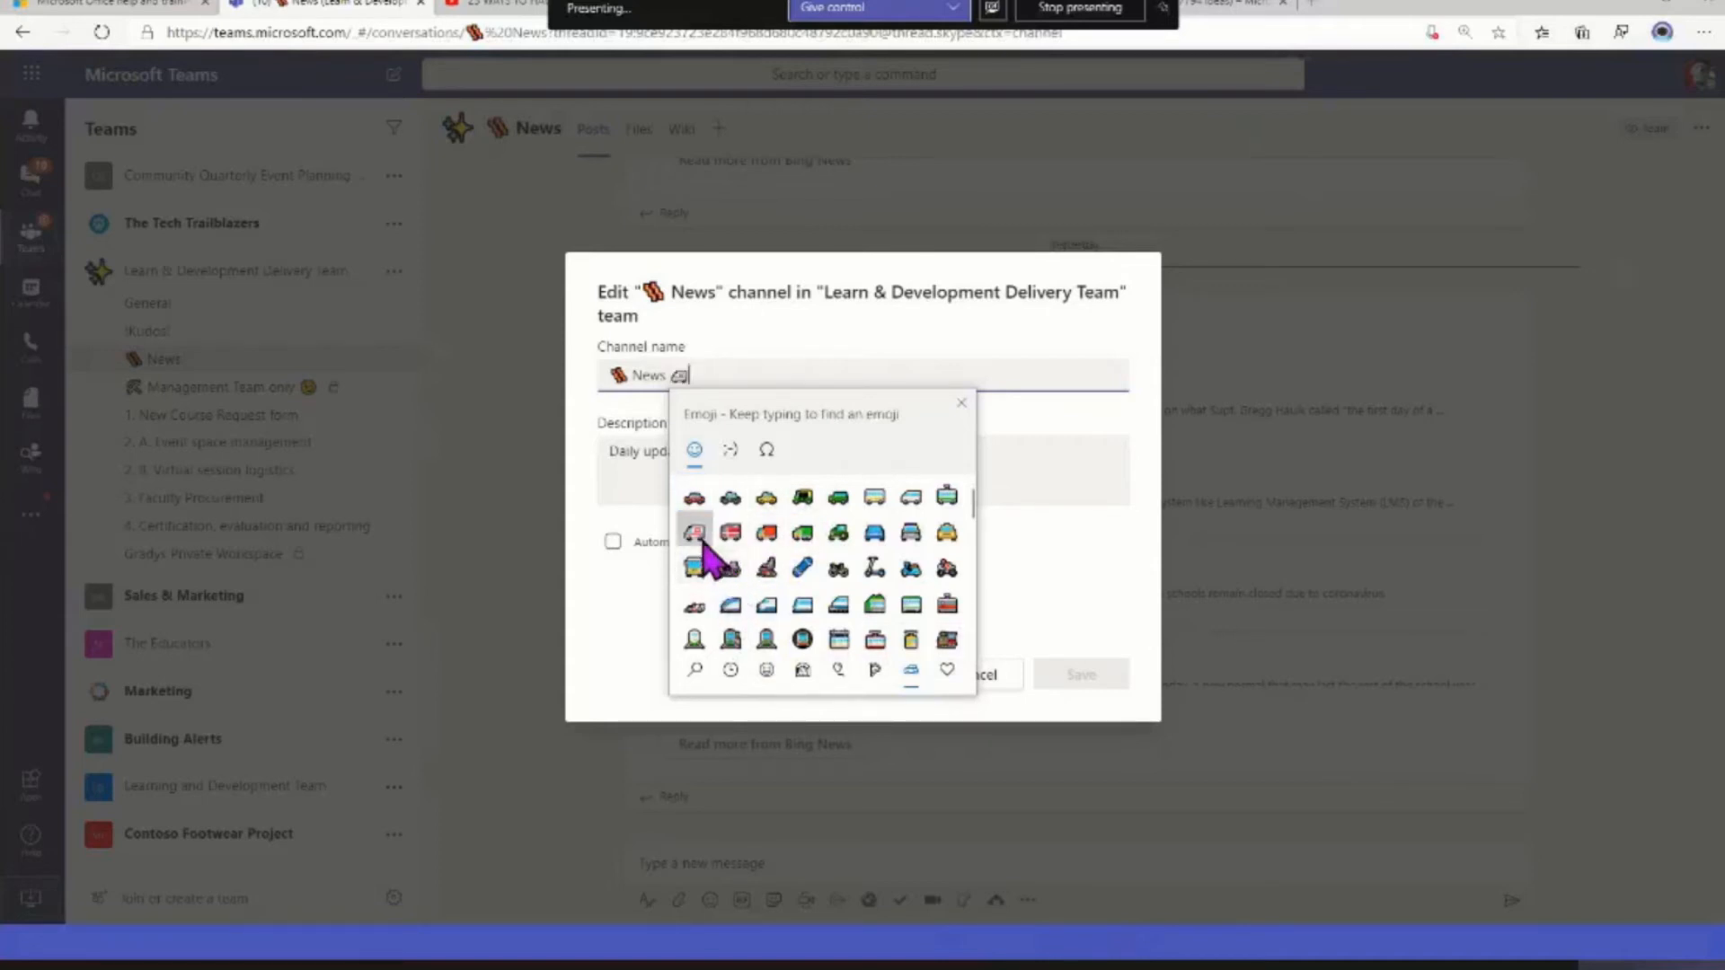
{"action": "left_click", "coordinate": [608, 665]}
{"action": "left_click", "coordinate": [1114, 676]}
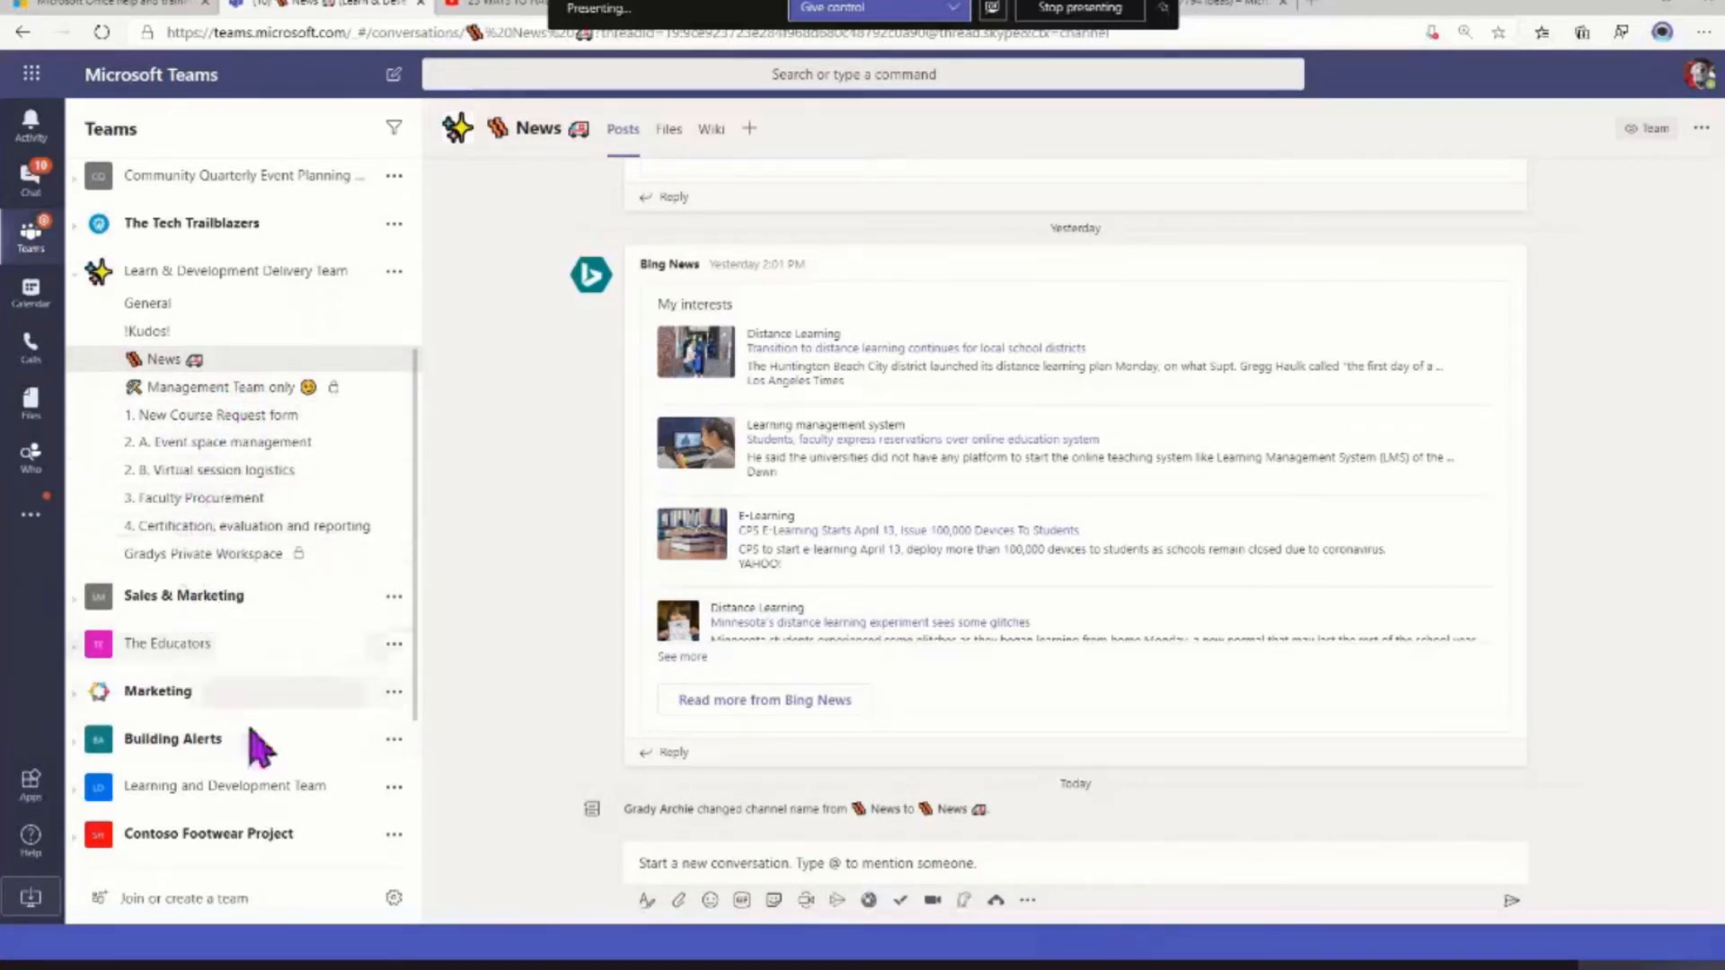
{"action": "left_click", "coordinate": [79, 276]}
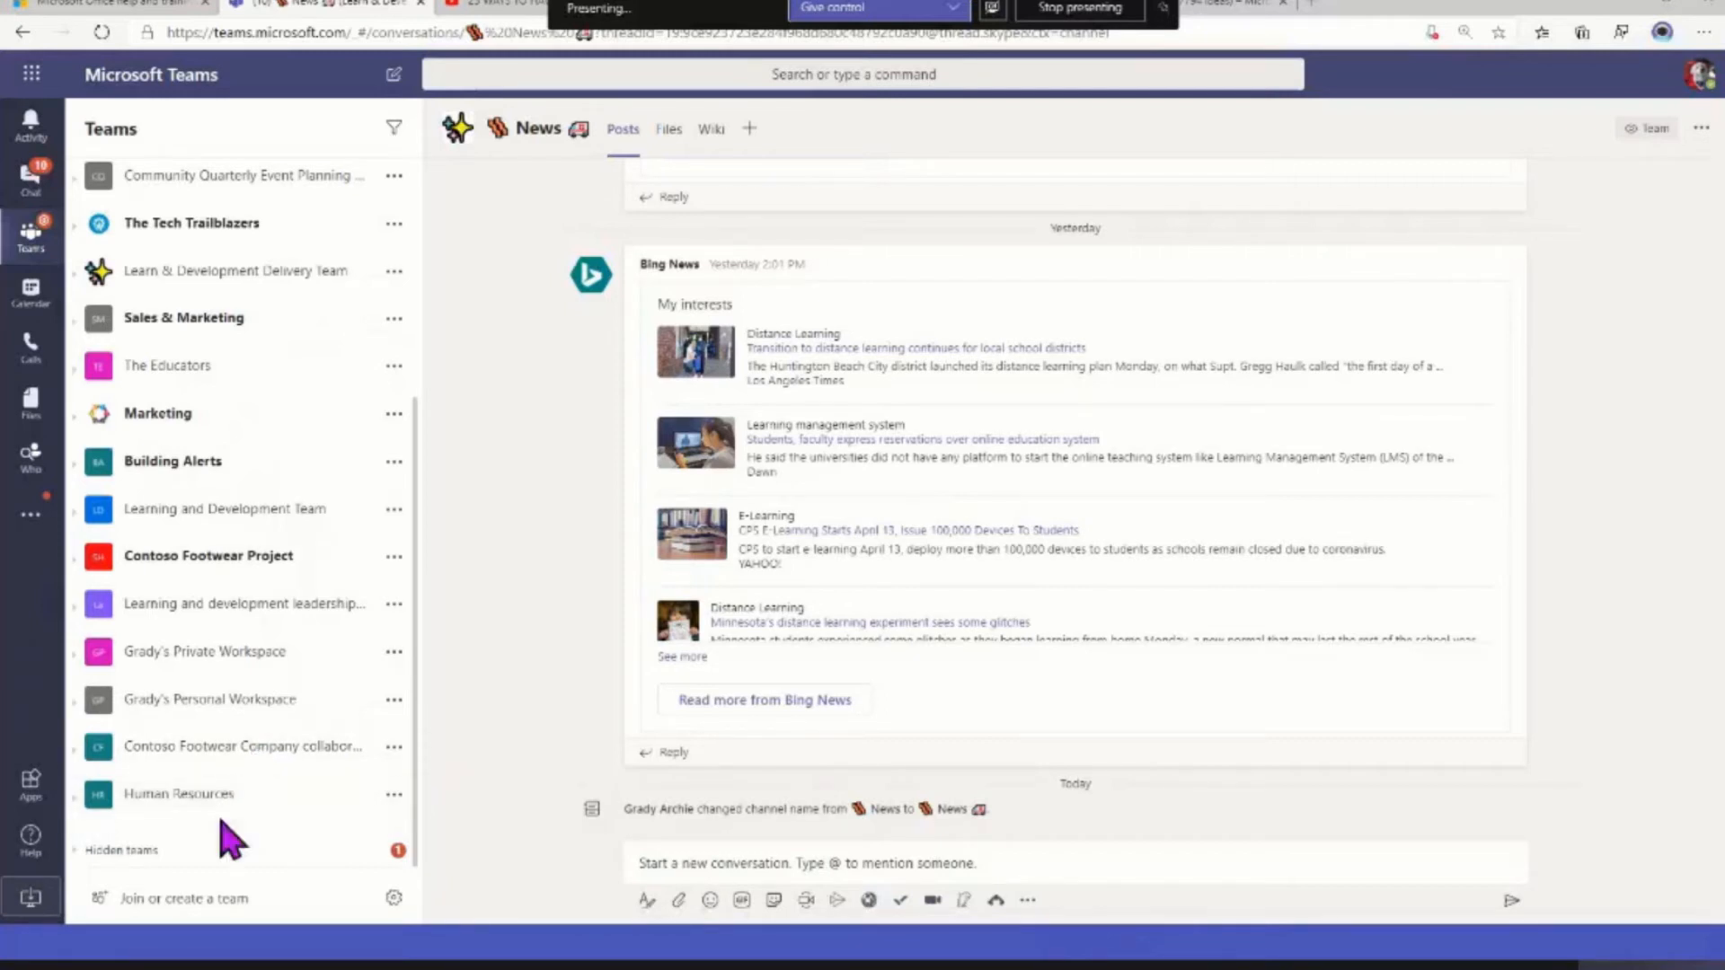
Look through the hidden teams and hide the Marketing team from the teams list
{"action": "left_click", "coordinate": [79, 854]}
{"action": "scroll", "coordinate": [246, 816], "scroll_direction": "down", "scroll_amount": 5}
{"action": "scroll", "coordinate": [246, 818], "scroll_direction": "up", "scroll_amount": 5}
{"action": "scroll", "coordinate": [246, 816], "scroll_direction": "up", "scroll_amount": 4}
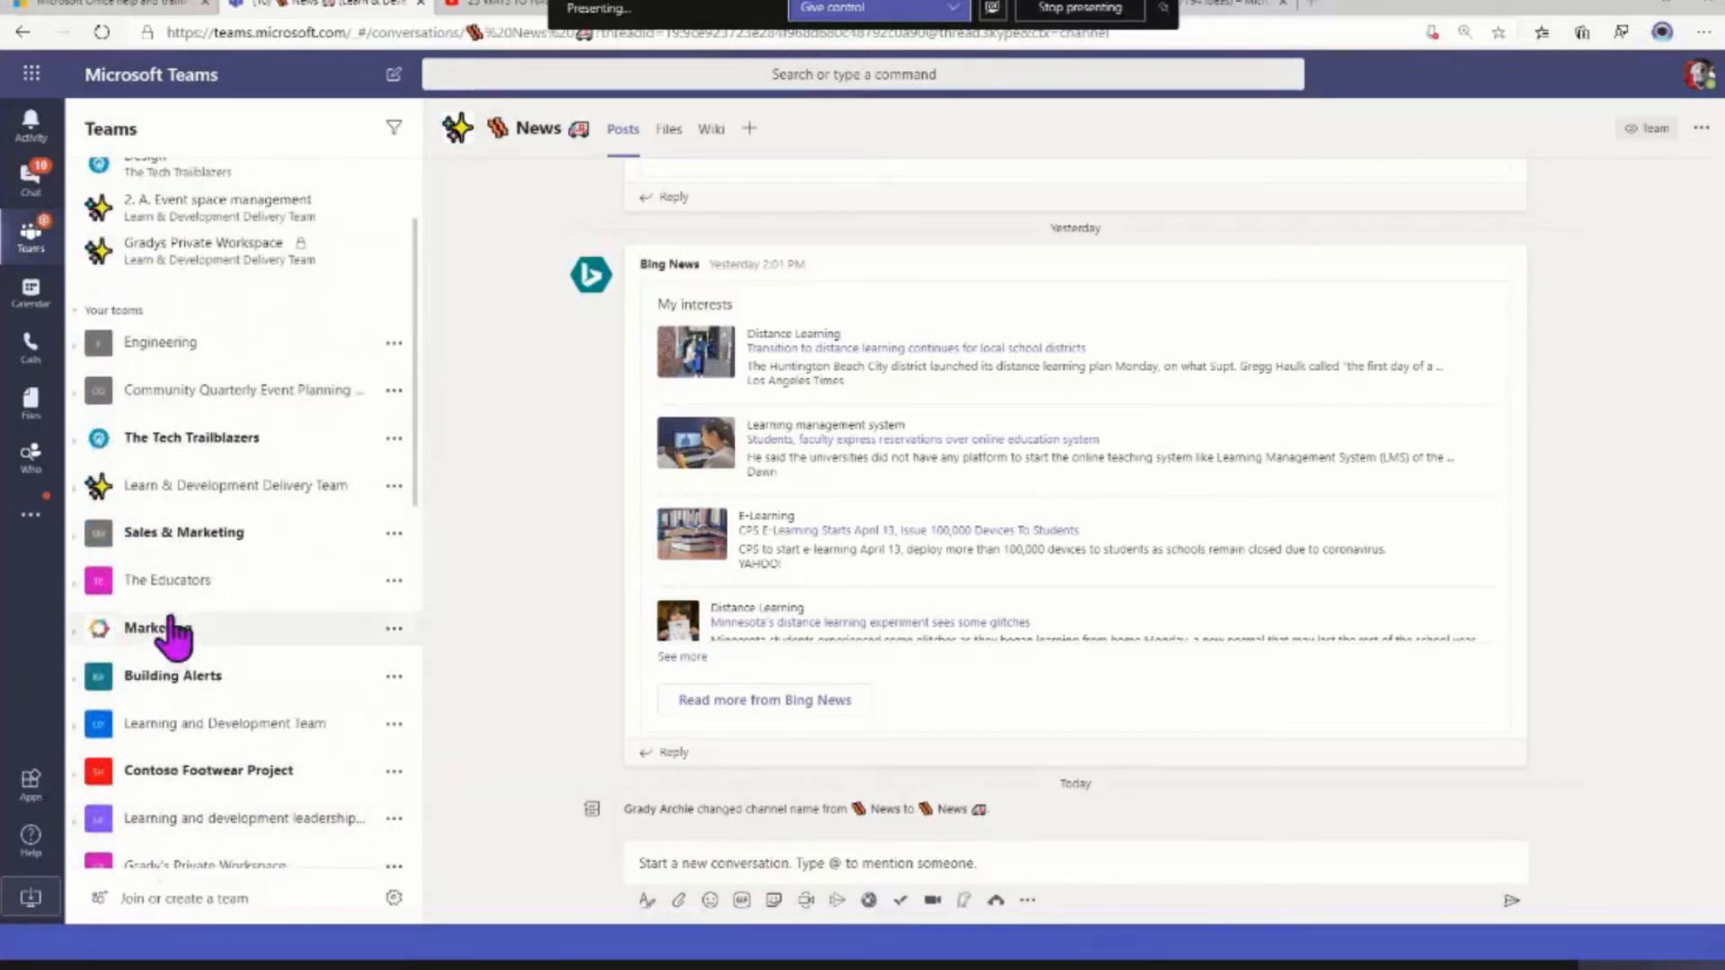
{"action": "left_click", "coordinate": [394, 628]}
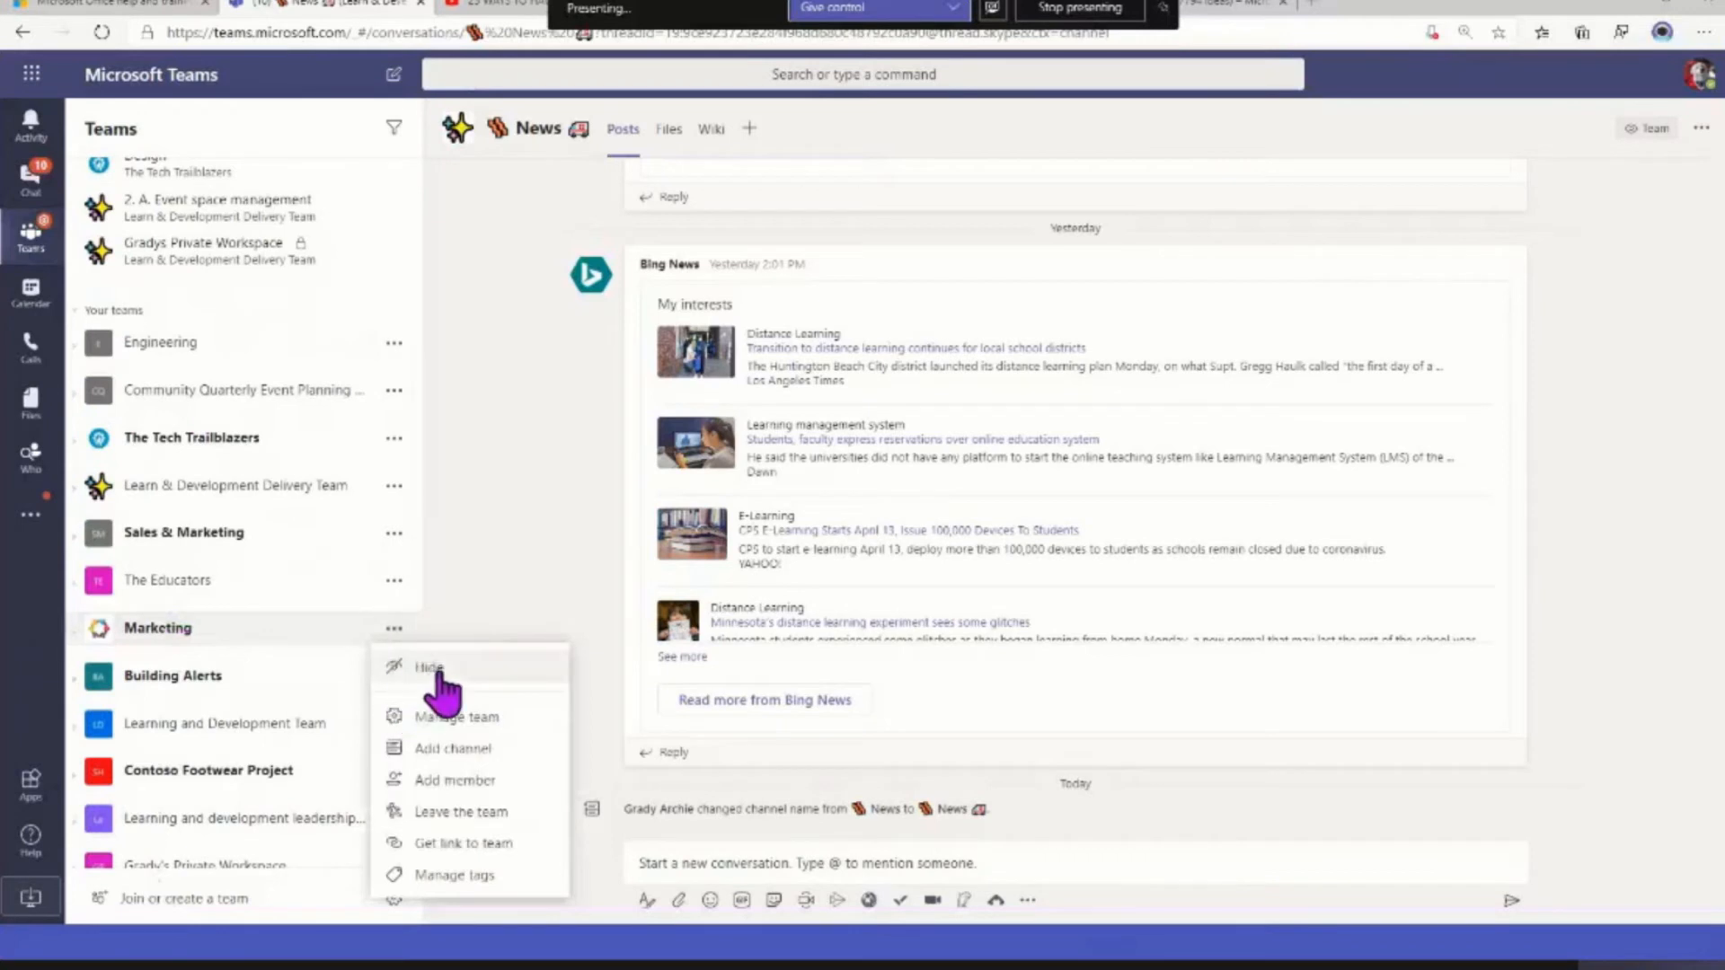
{"action": "left_click", "coordinate": [406, 669]}
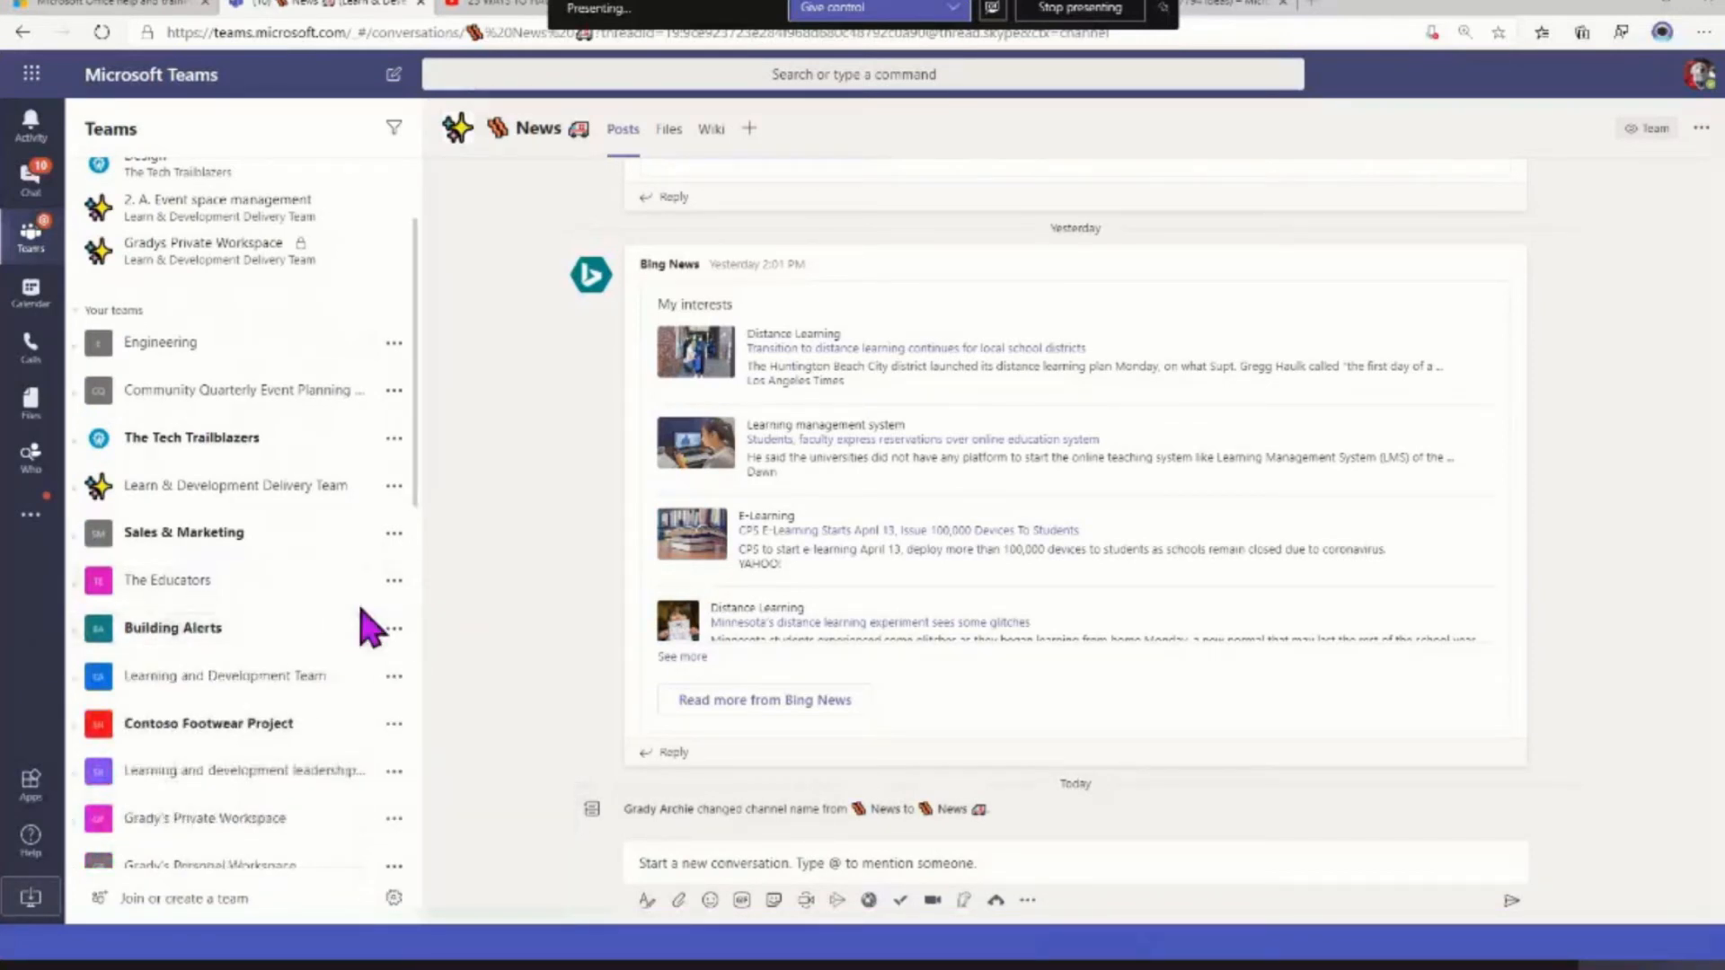
Unhide the Marketing team so it is shown in the regular teams list again
{"action": "scroll", "coordinate": [359, 624], "scroll_direction": "down", "scroll_amount": 10}
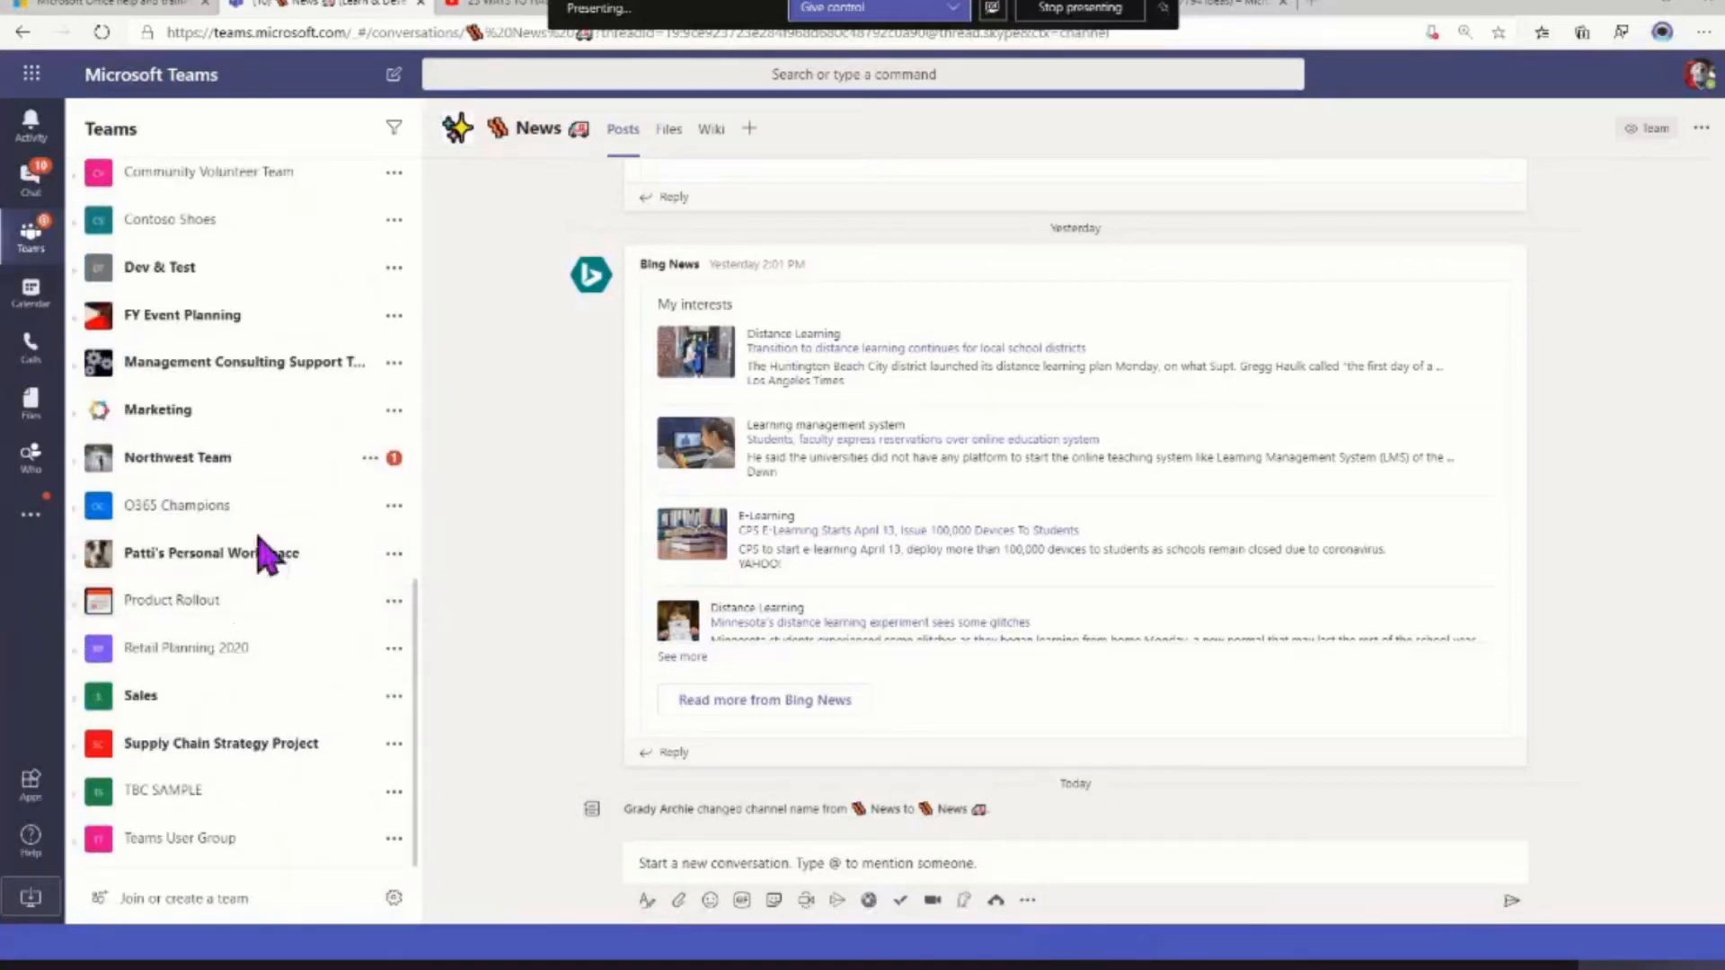
{"action": "scroll", "coordinate": [281, 720], "scroll_direction": "up", "scroll_amount": 3}
{"action": "scroll", "coordinate": [281, 719], "scroll_direction": "down", "scroll_amount": 5}
{"action": "left_click", "coordinate": [394, 411]}
{"action": "left_click", "coordinate": [427, 449]}
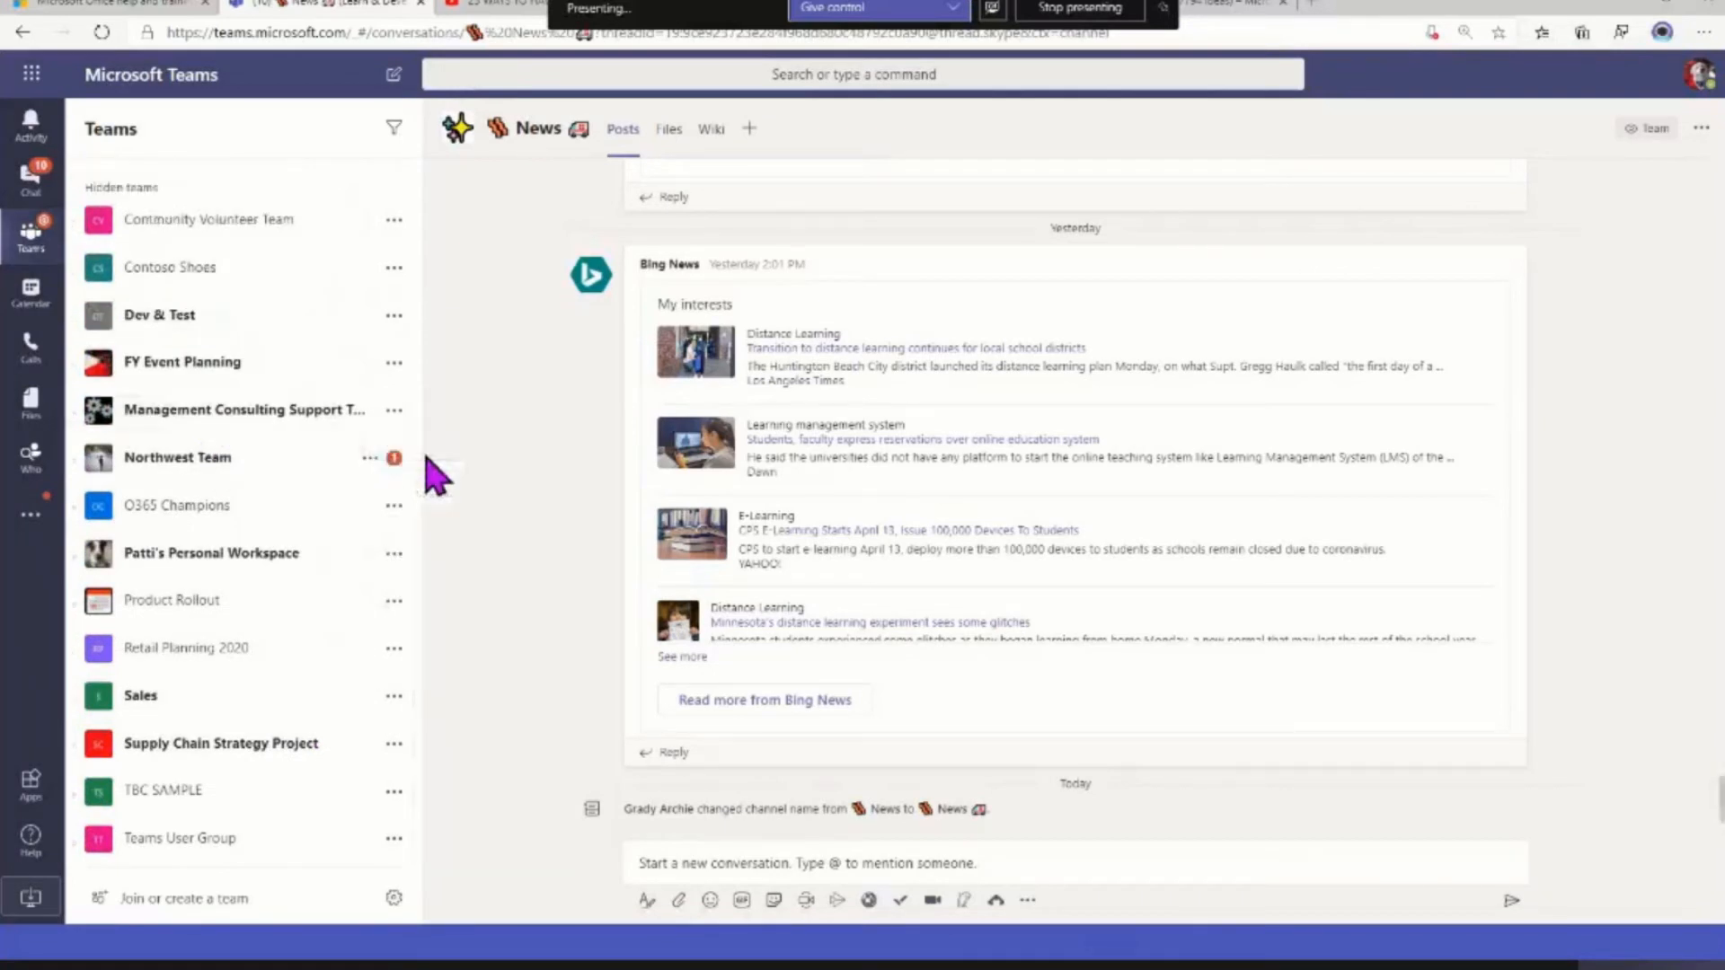
Collapse the Hidden teams, Pinned and Your teams sections of the teams list
{"action": "scroll", "coordinate": [278, 558], "scroll_direction": "up", "scroll_amount": 5}
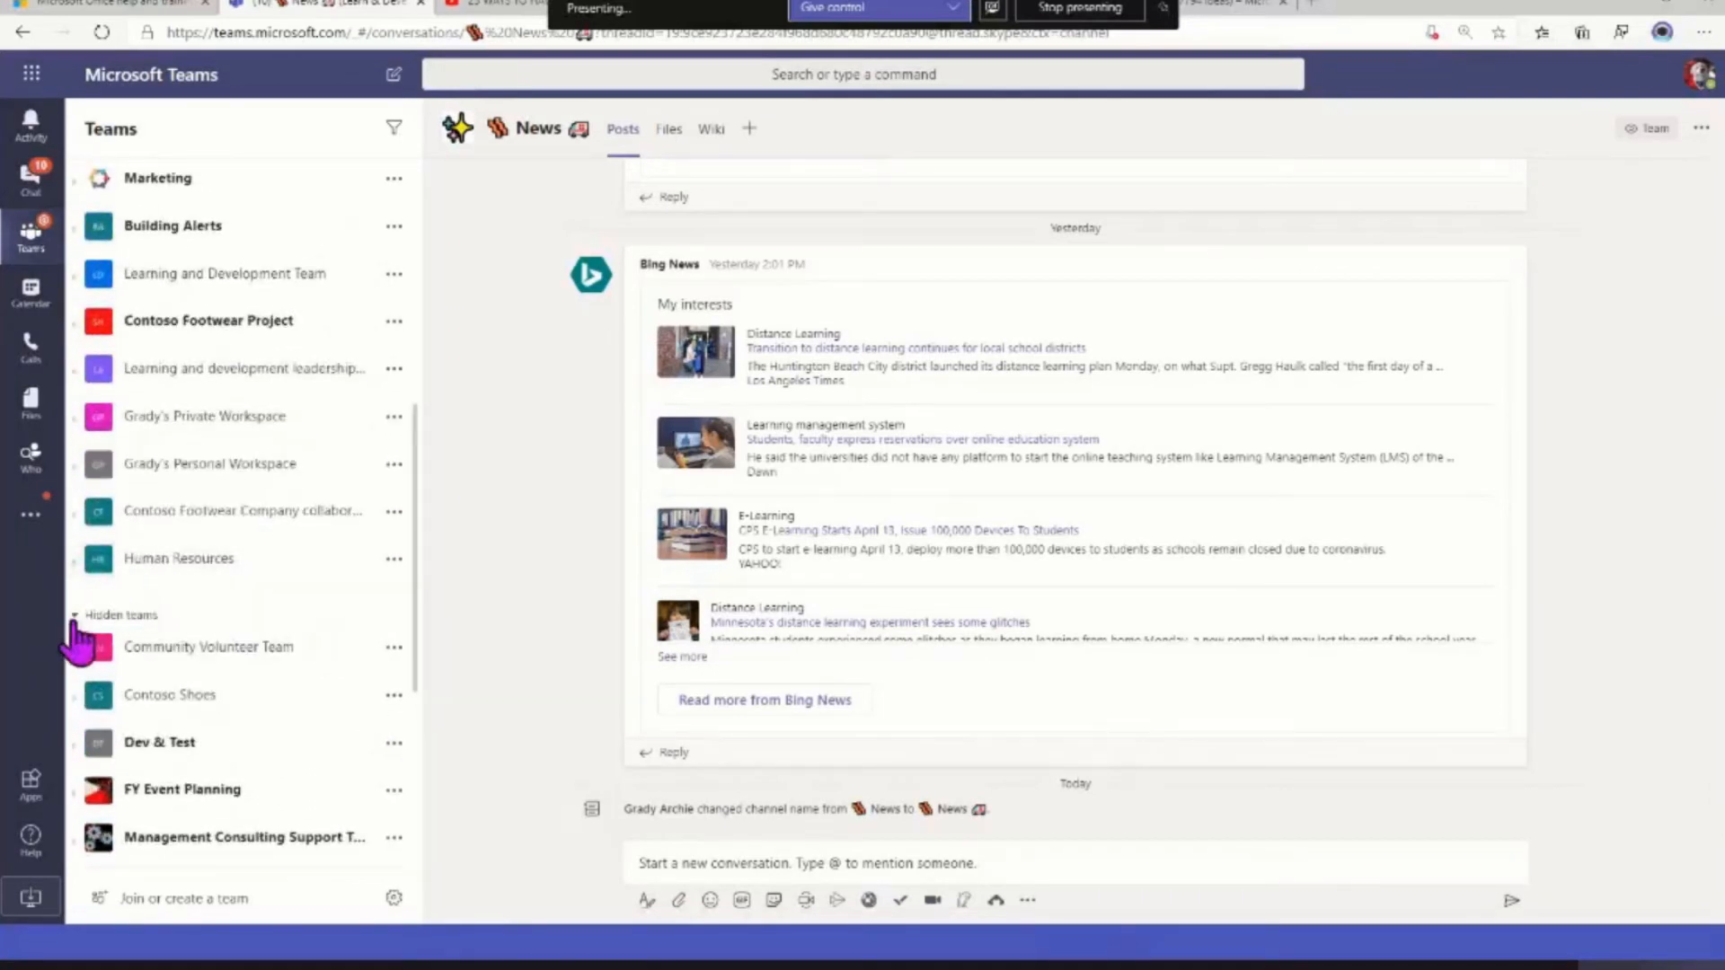
{"action": "scroll", "coordinate": [85, 647], "scroll_direction": "up", "scroll_amount": 4}
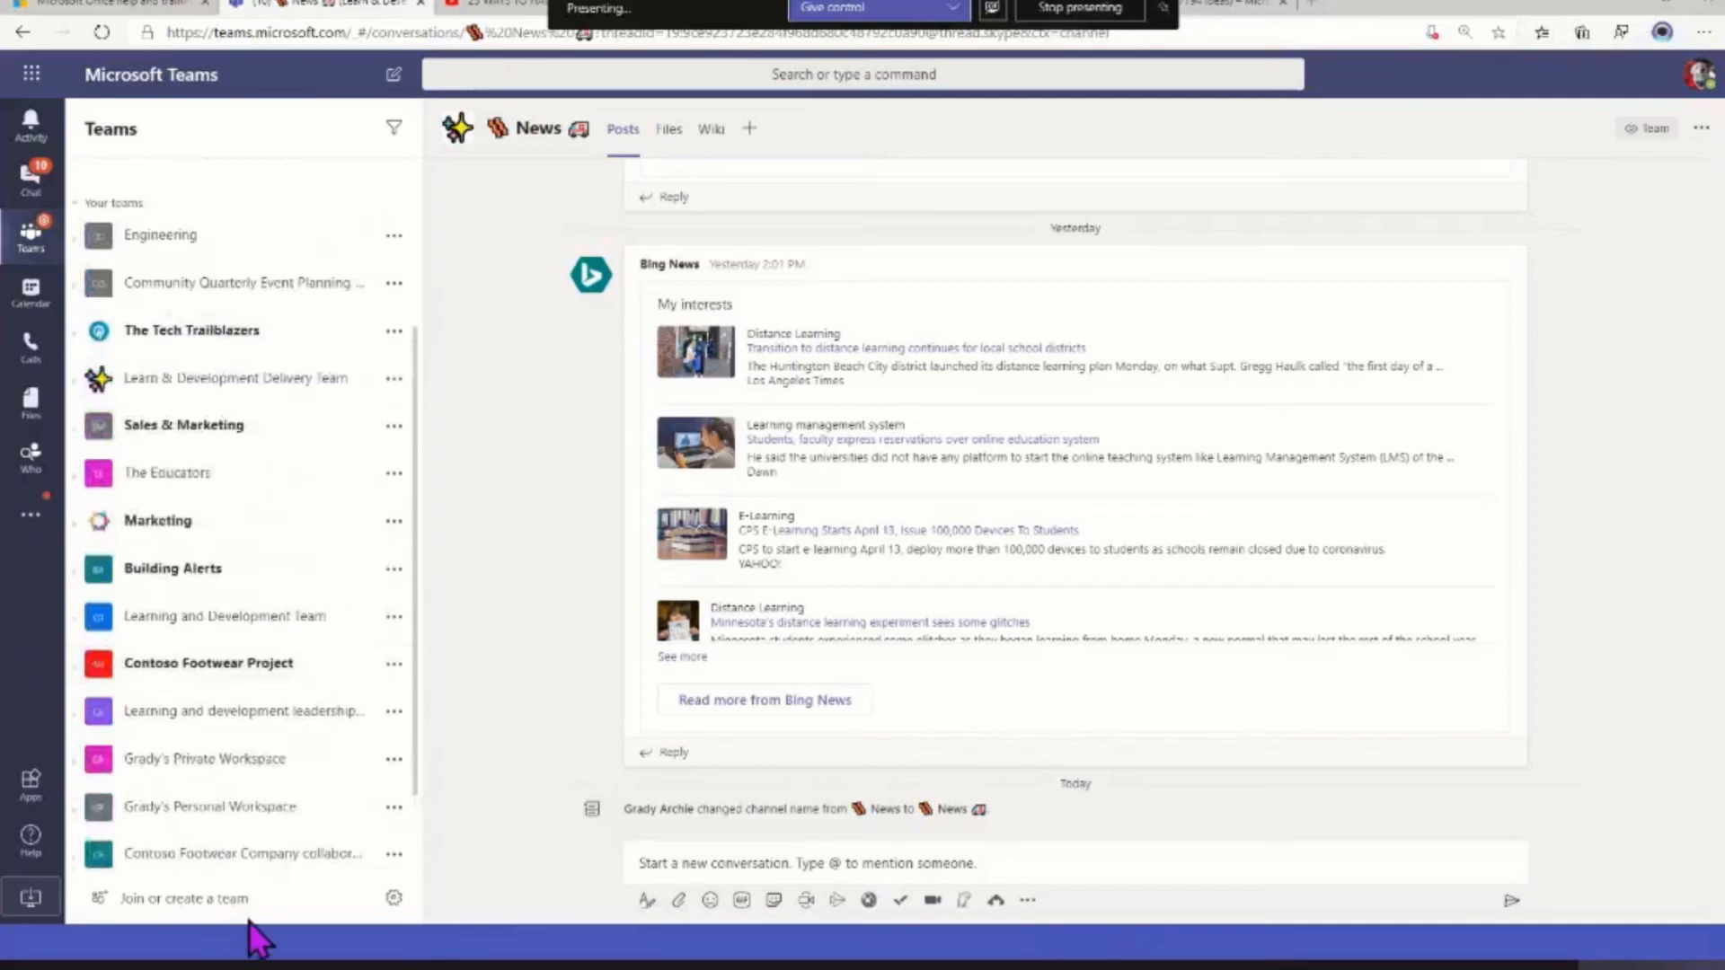
{"action": "scroll", "coordinate": [171, 359], "scroll_direction": "up", "scroll_amount": 3}
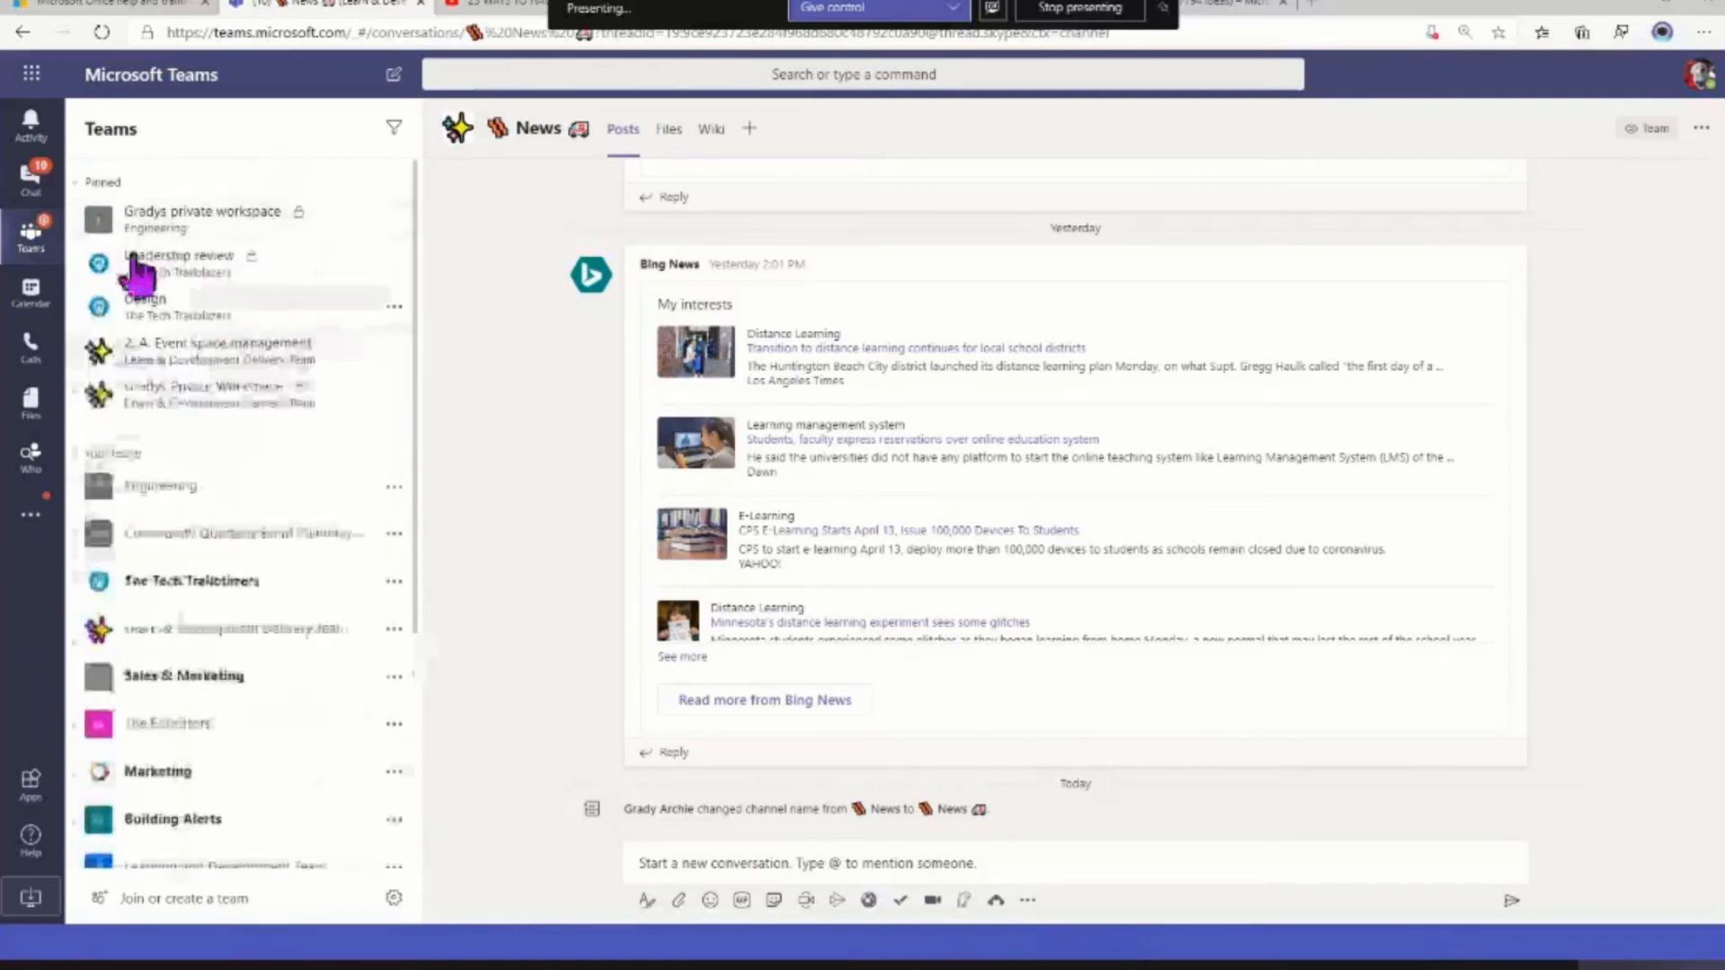
{"action": "left_click", "coordinate": [72, 184]}
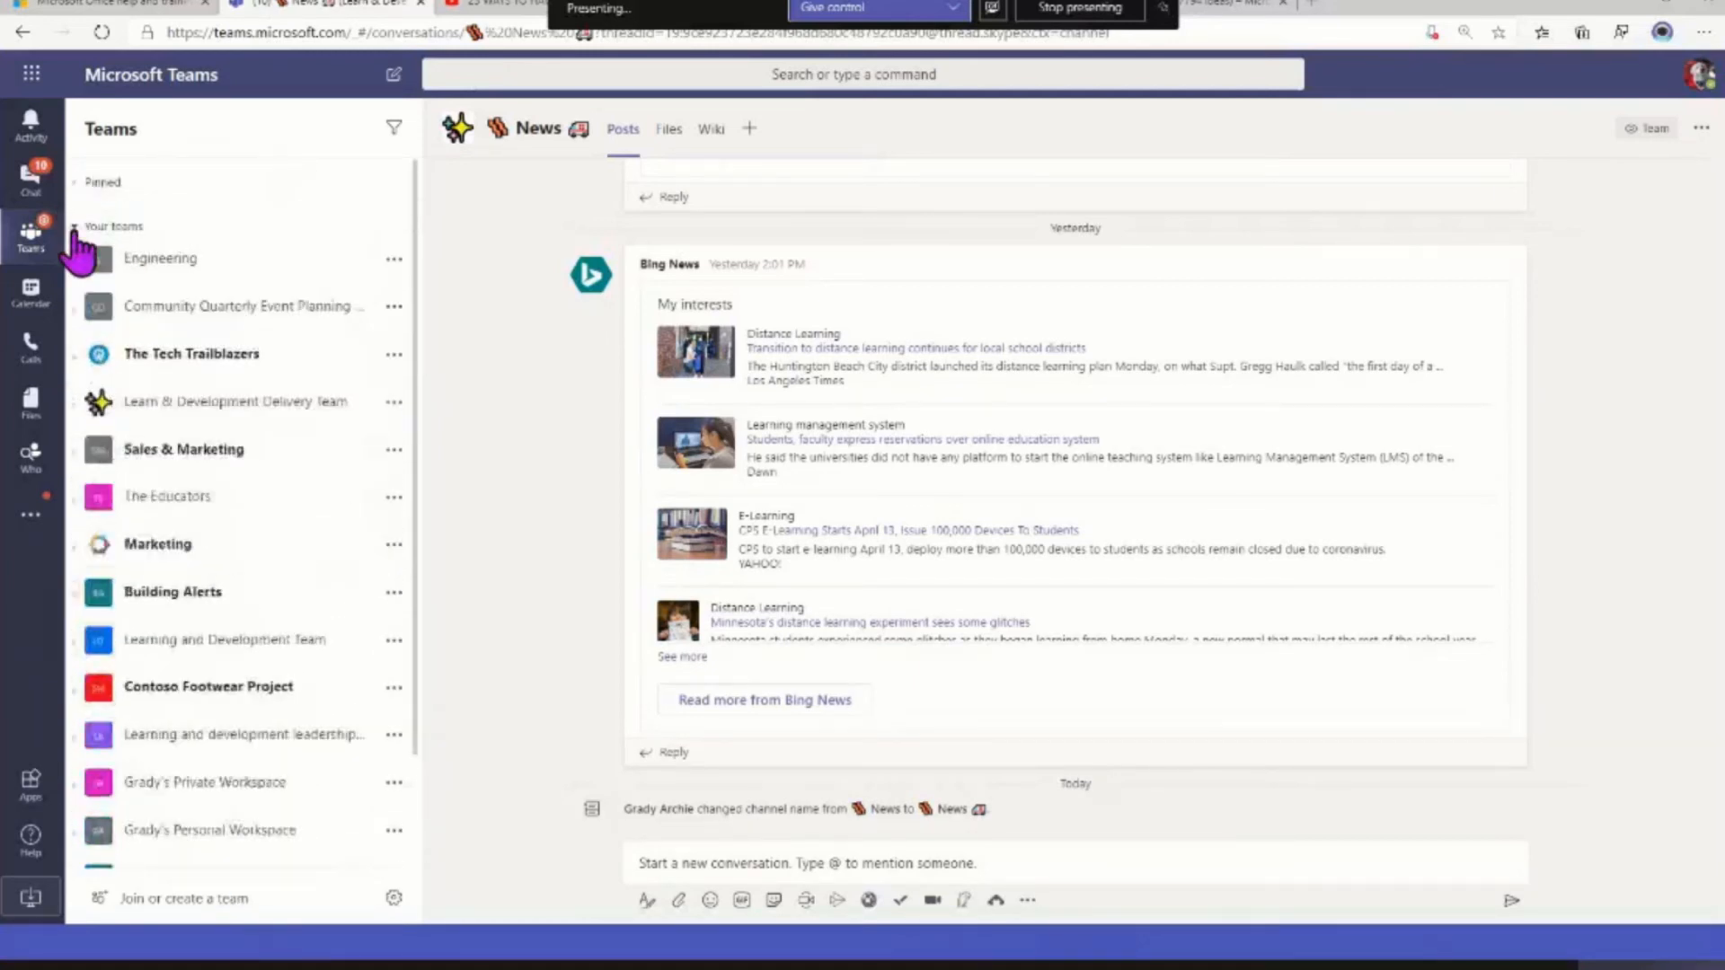
{"action": "left_click", "coordinate": [75, 228]}
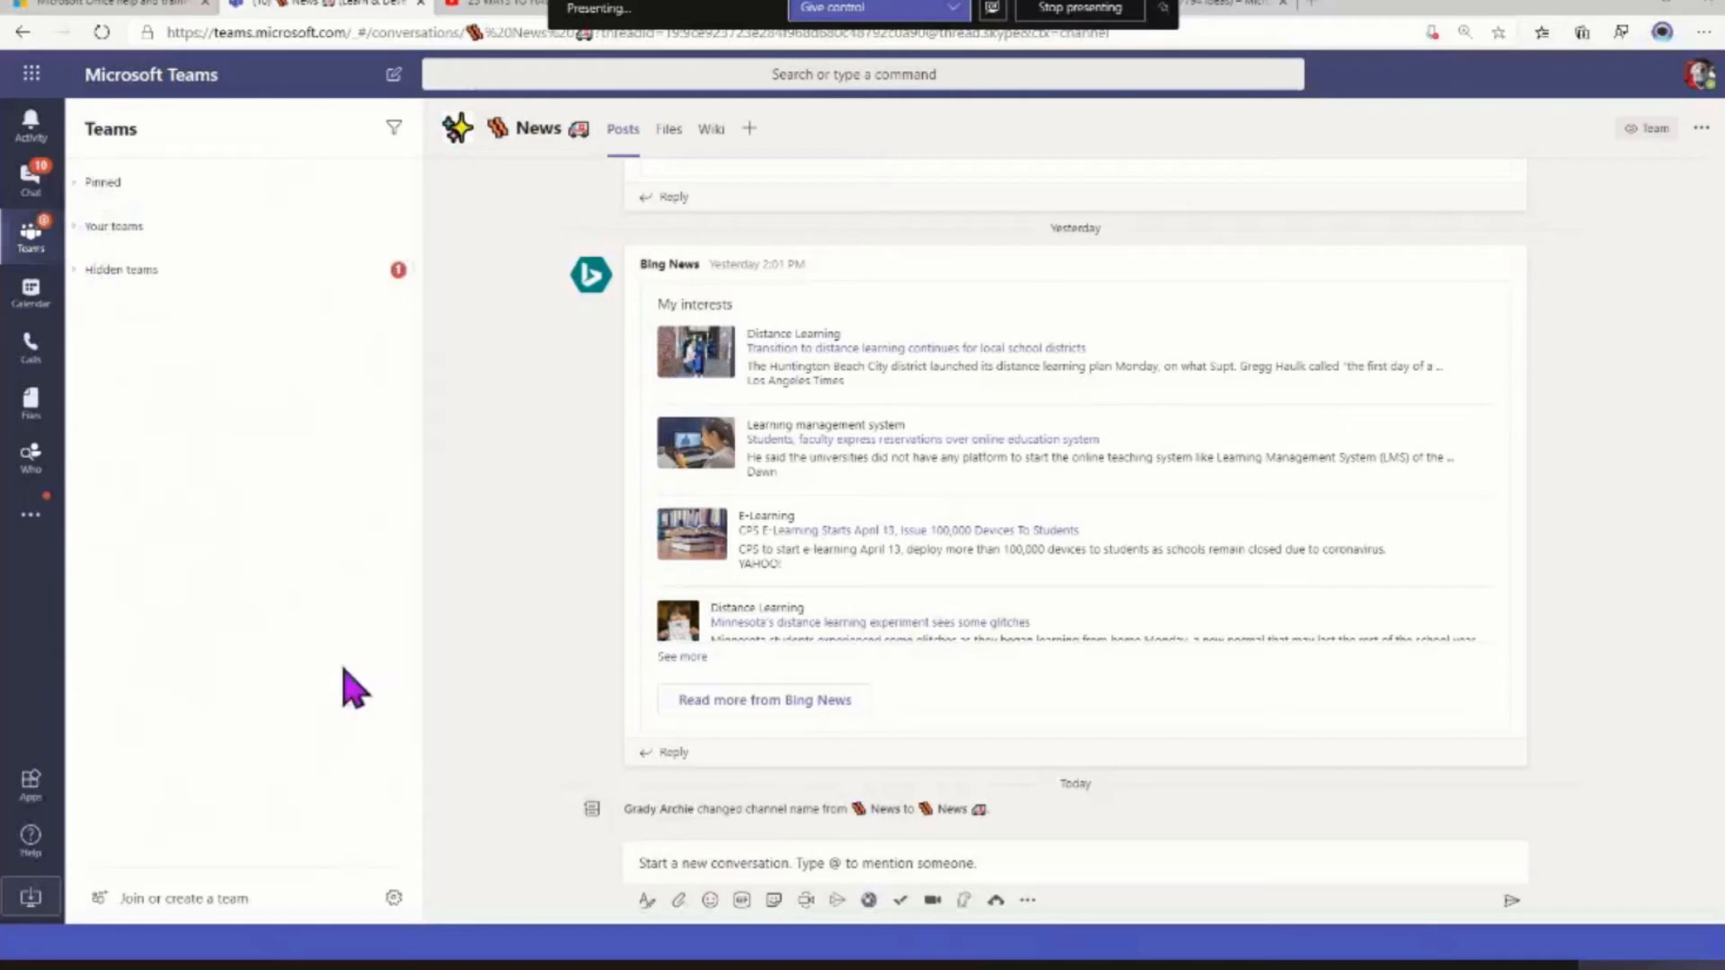
Open the Manage teams overview and look through the list of active teams
{"action": "left_click", "coordinate": [395, 900]}
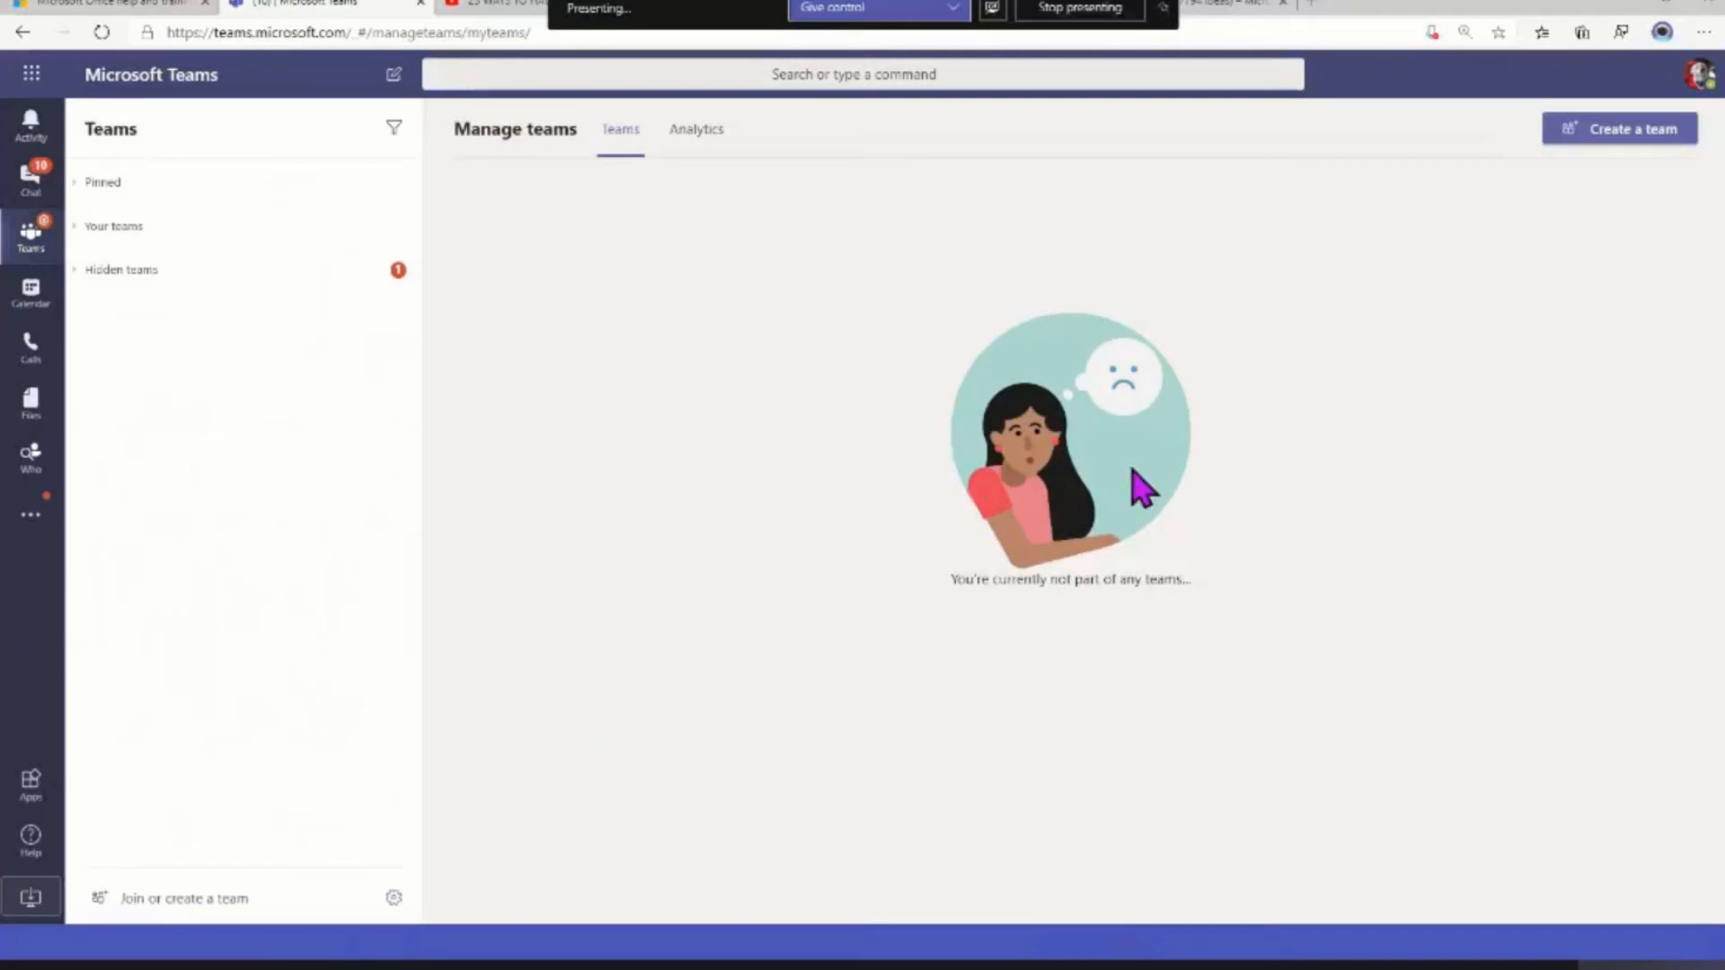
{"action": "scroll", "coordinate": [799, 476], "scroll_direction": "down", "scroll_amount": 1}
{"action": "scroll", "coordinate": [806, 489], "scroll_direction": "down", "scroll_amount": 8}
{"action": "scroll", "coordinate": [806, 489], "scroll_direction": "up", "scroll_amount": 1}
{"action": "scroll", "coordinate": [805, 490], "scroll_direction": "up", "scroll_amount": 10}
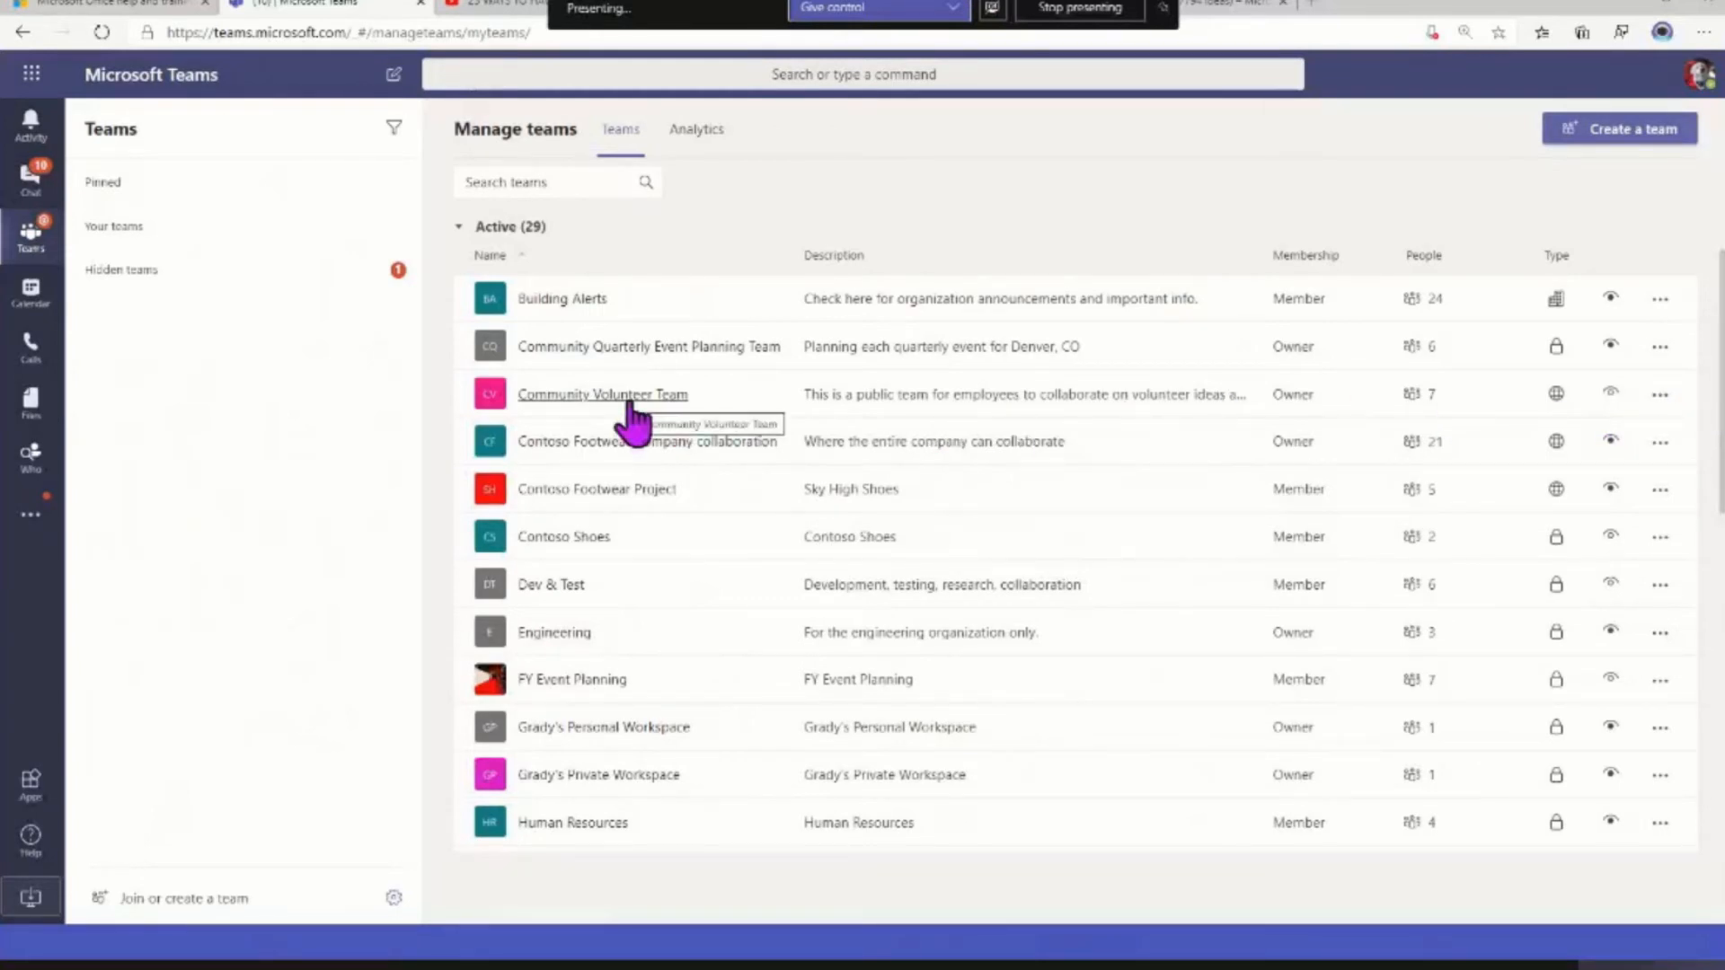
Compare the options available for the Community Volunteer Team, Building Alerts and Dev & Test teams
{"action": "right_click", "coordinate": [1654, 394]}
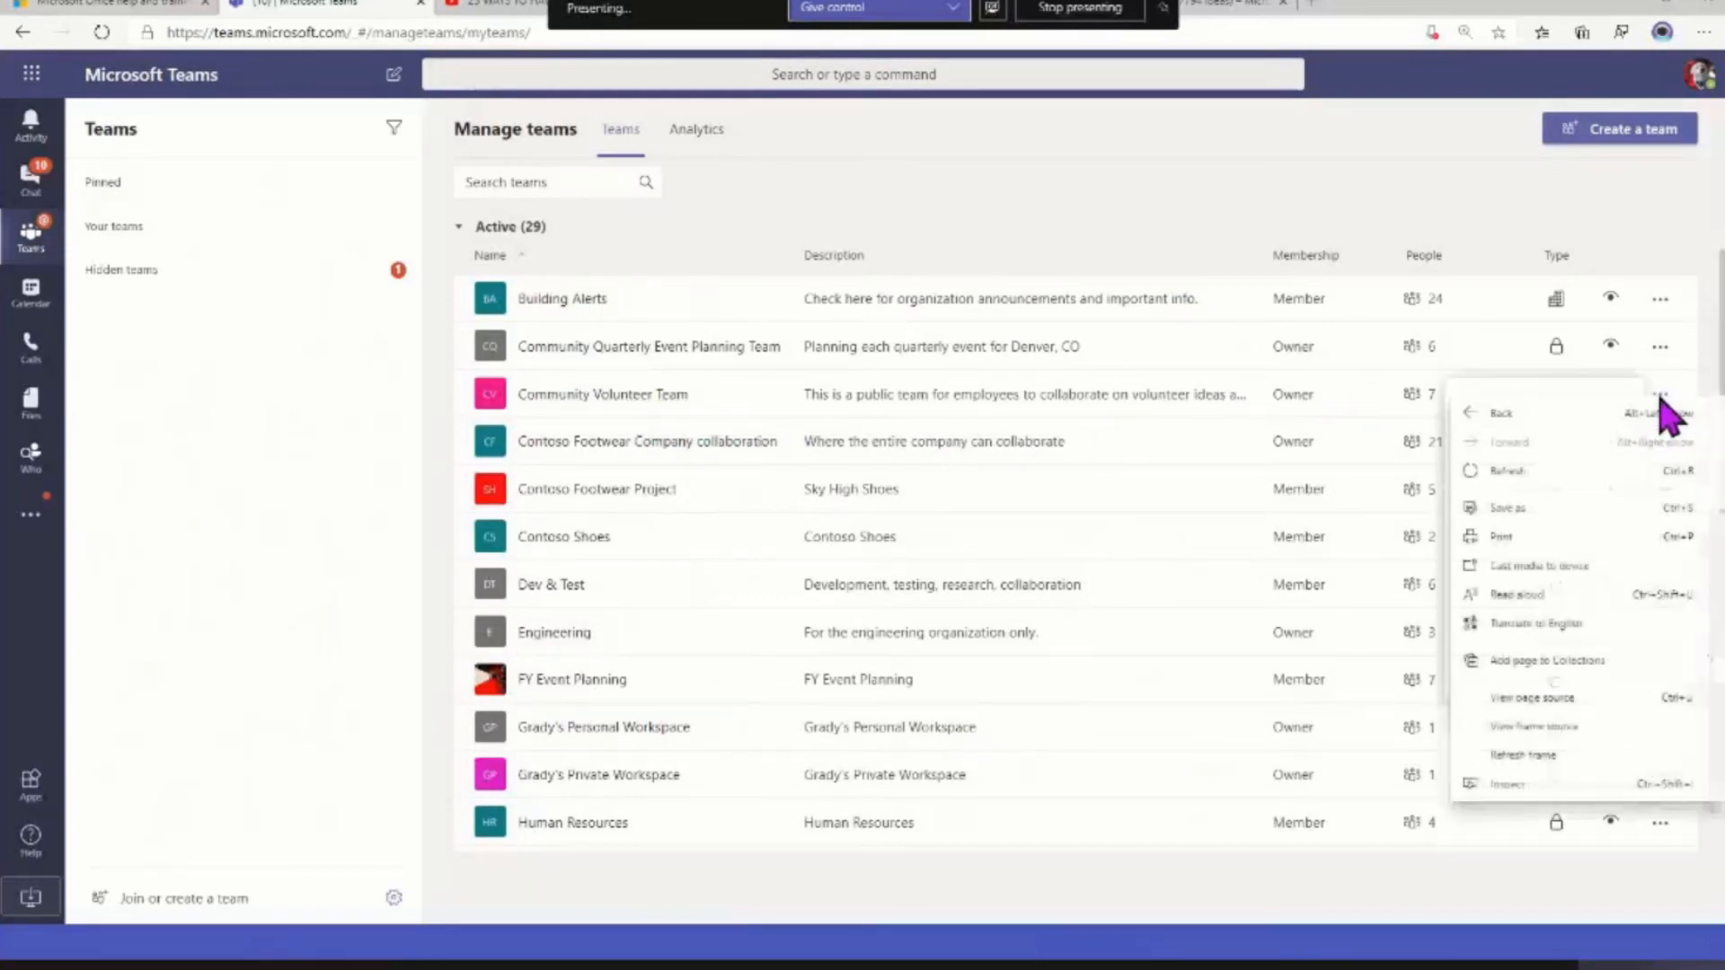
{"action": "left_click", "coordinate": [1611, 236]}
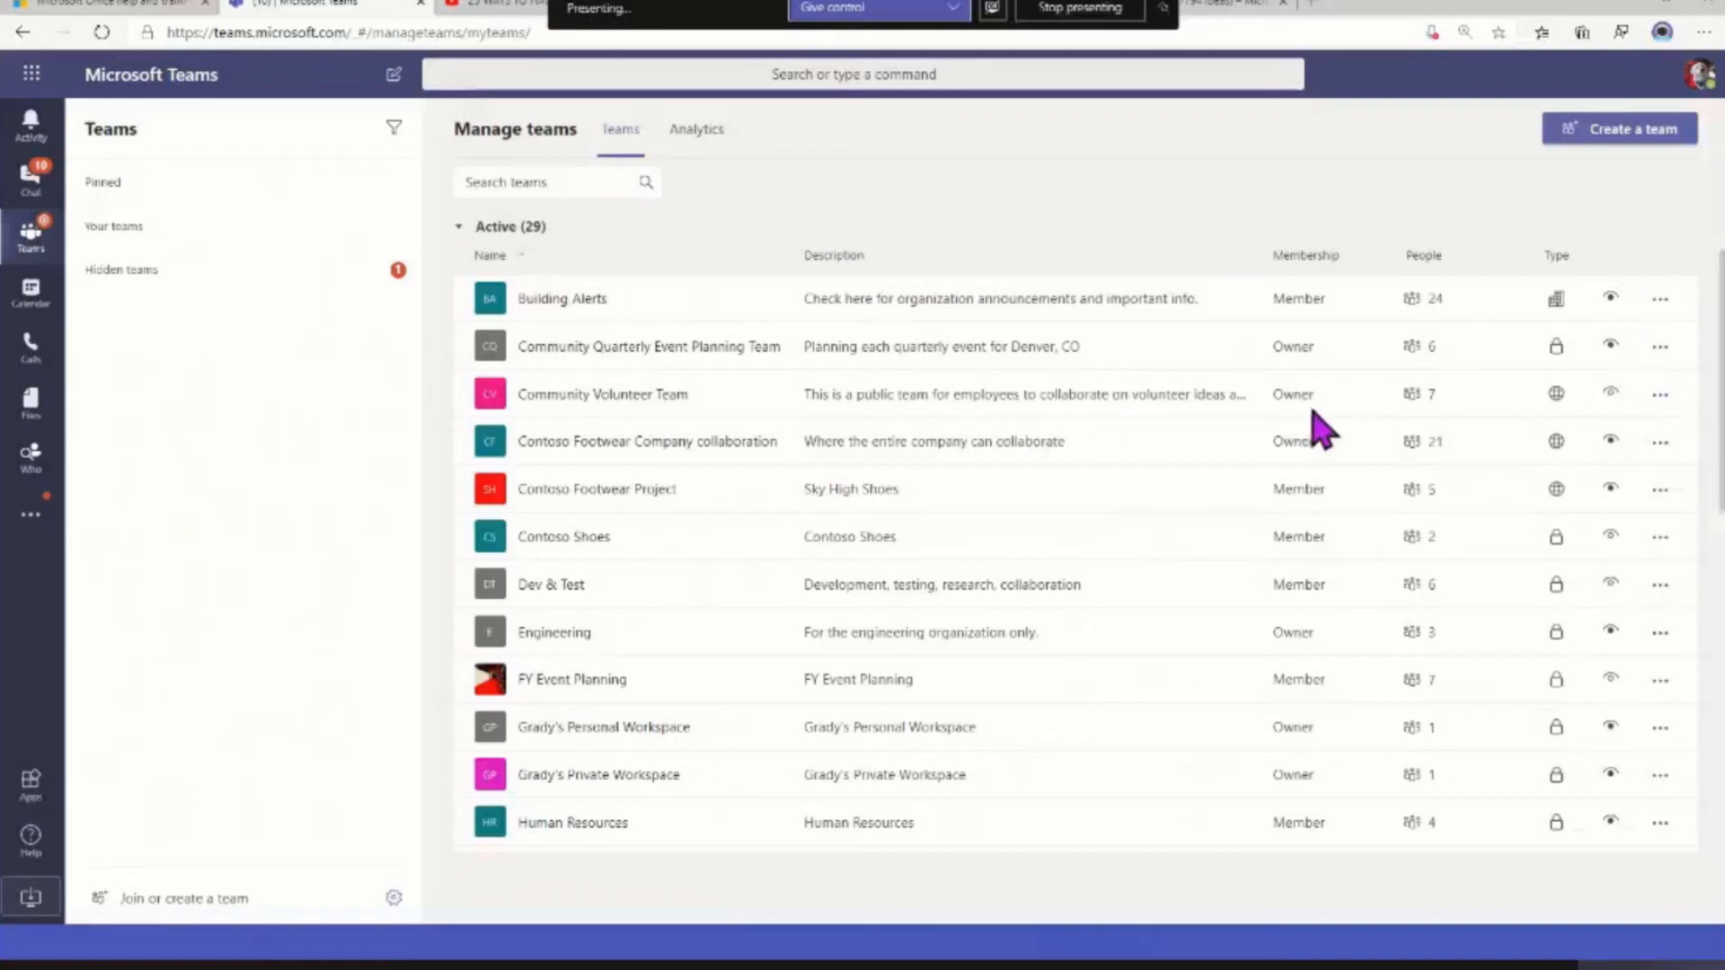
{"action": "left_click", "coordinate": [1659, 396]}
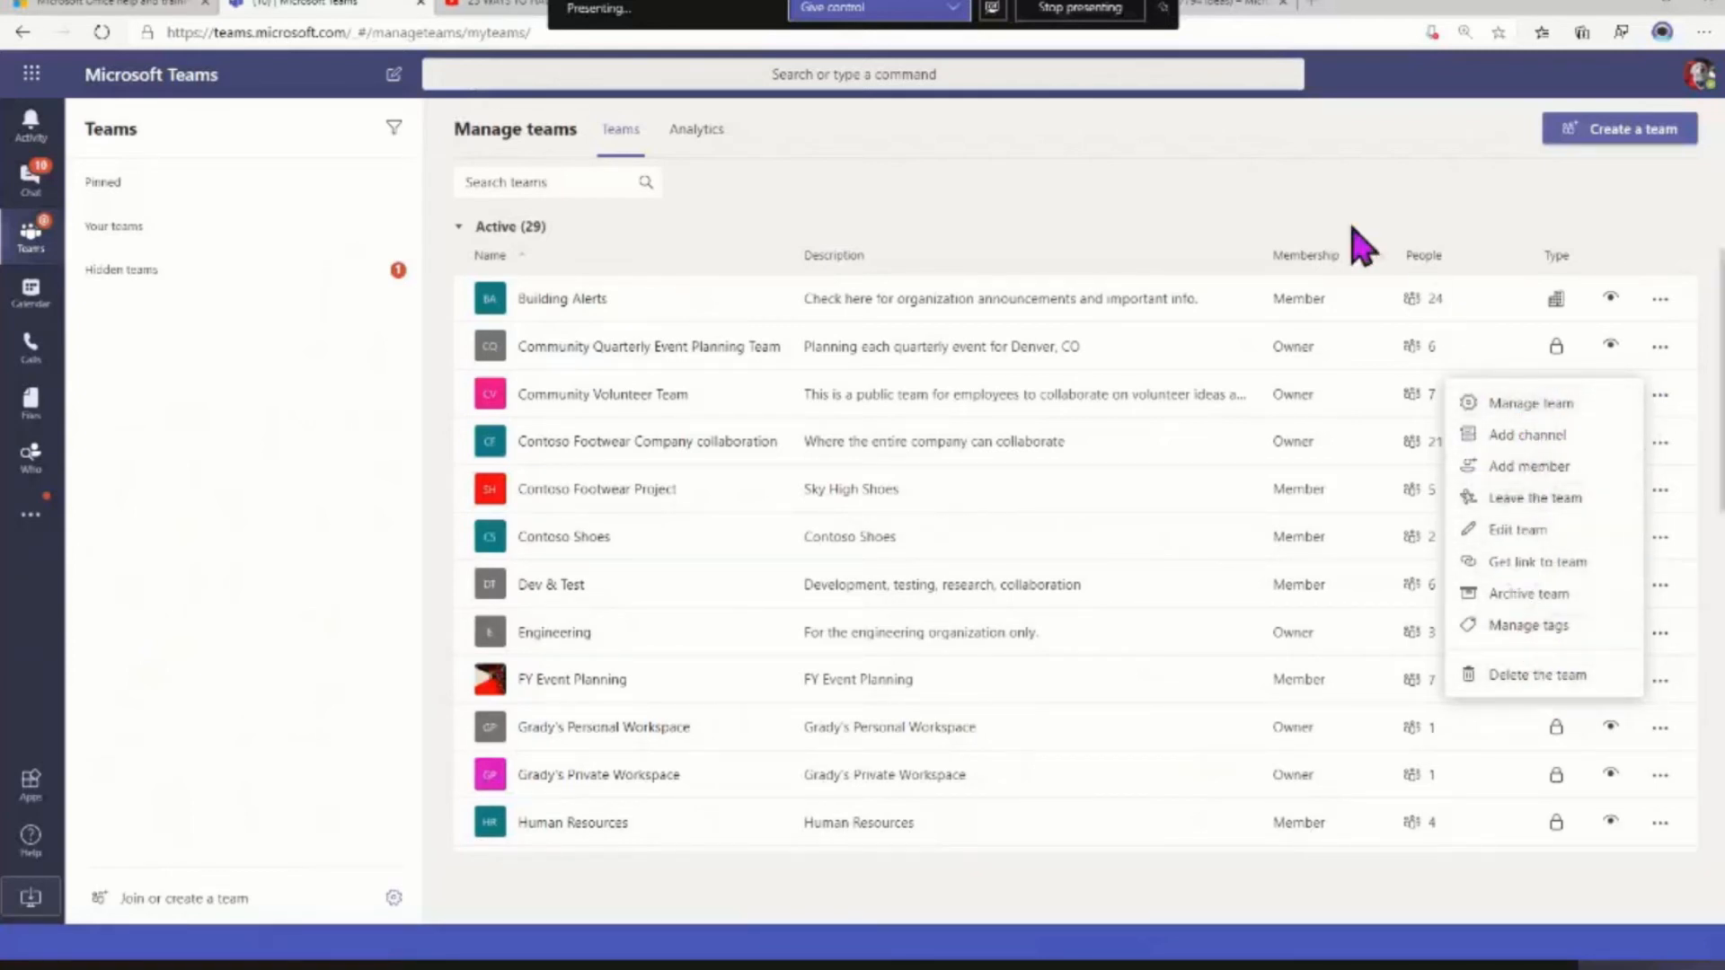
{"action": "left_click", "coordinate": [1291, 186]}
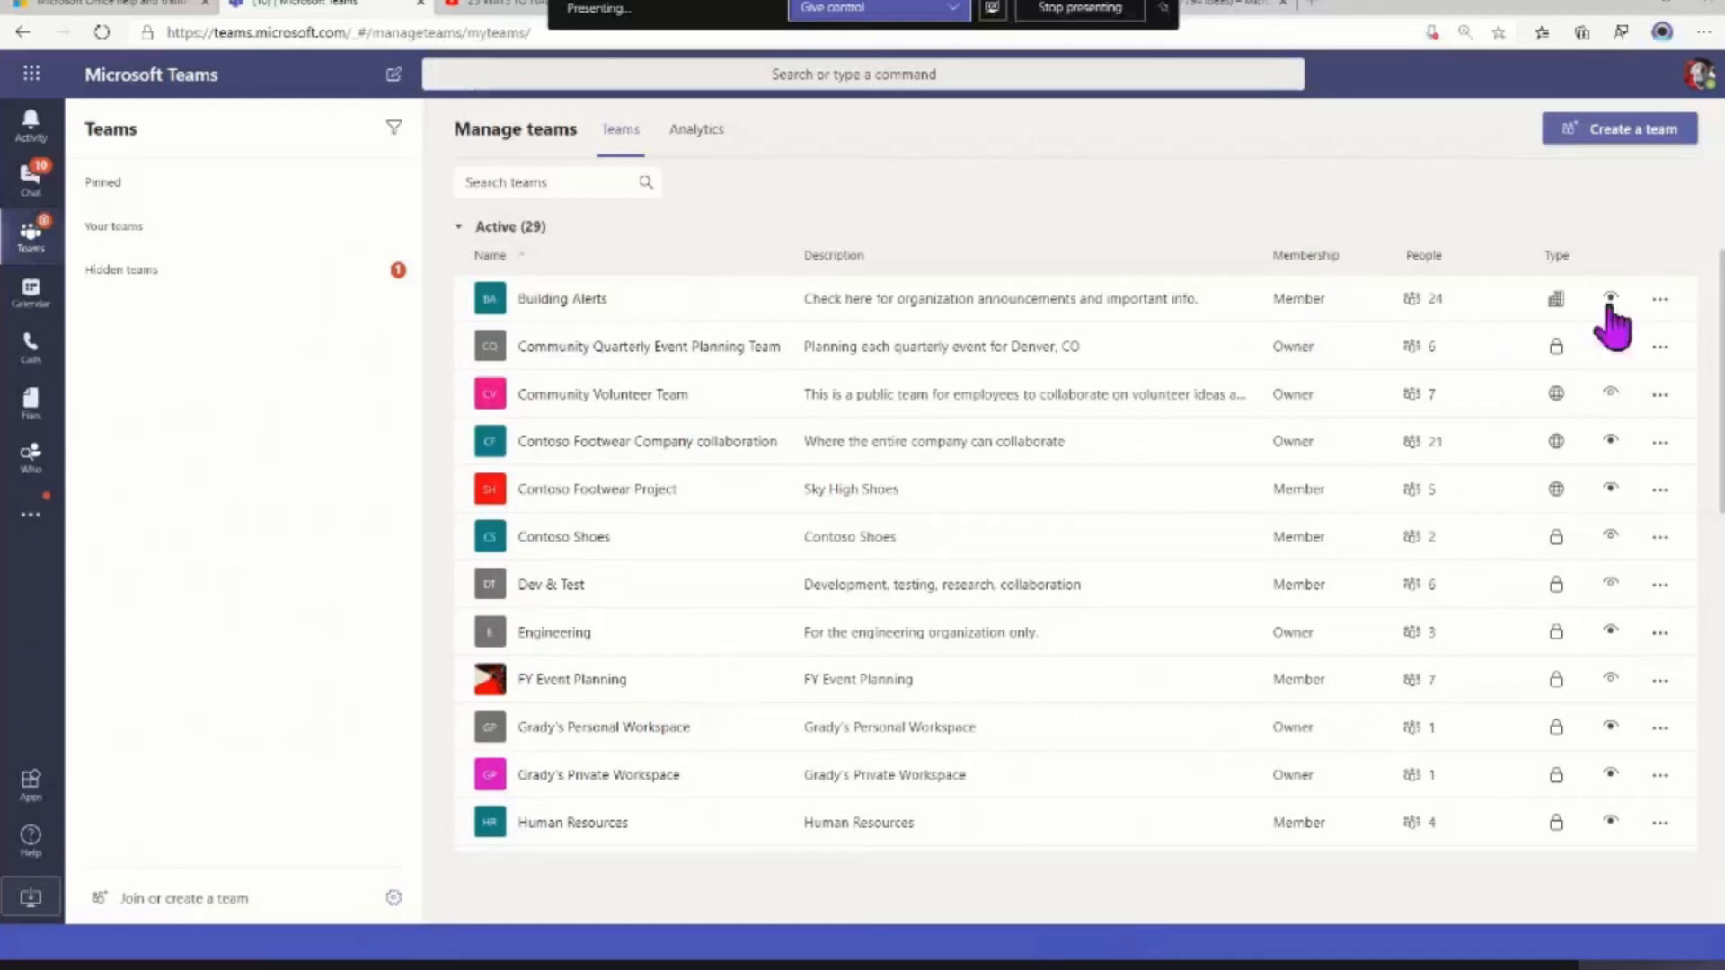
{"action": "left_click", "coordinate": [1660, 300]}
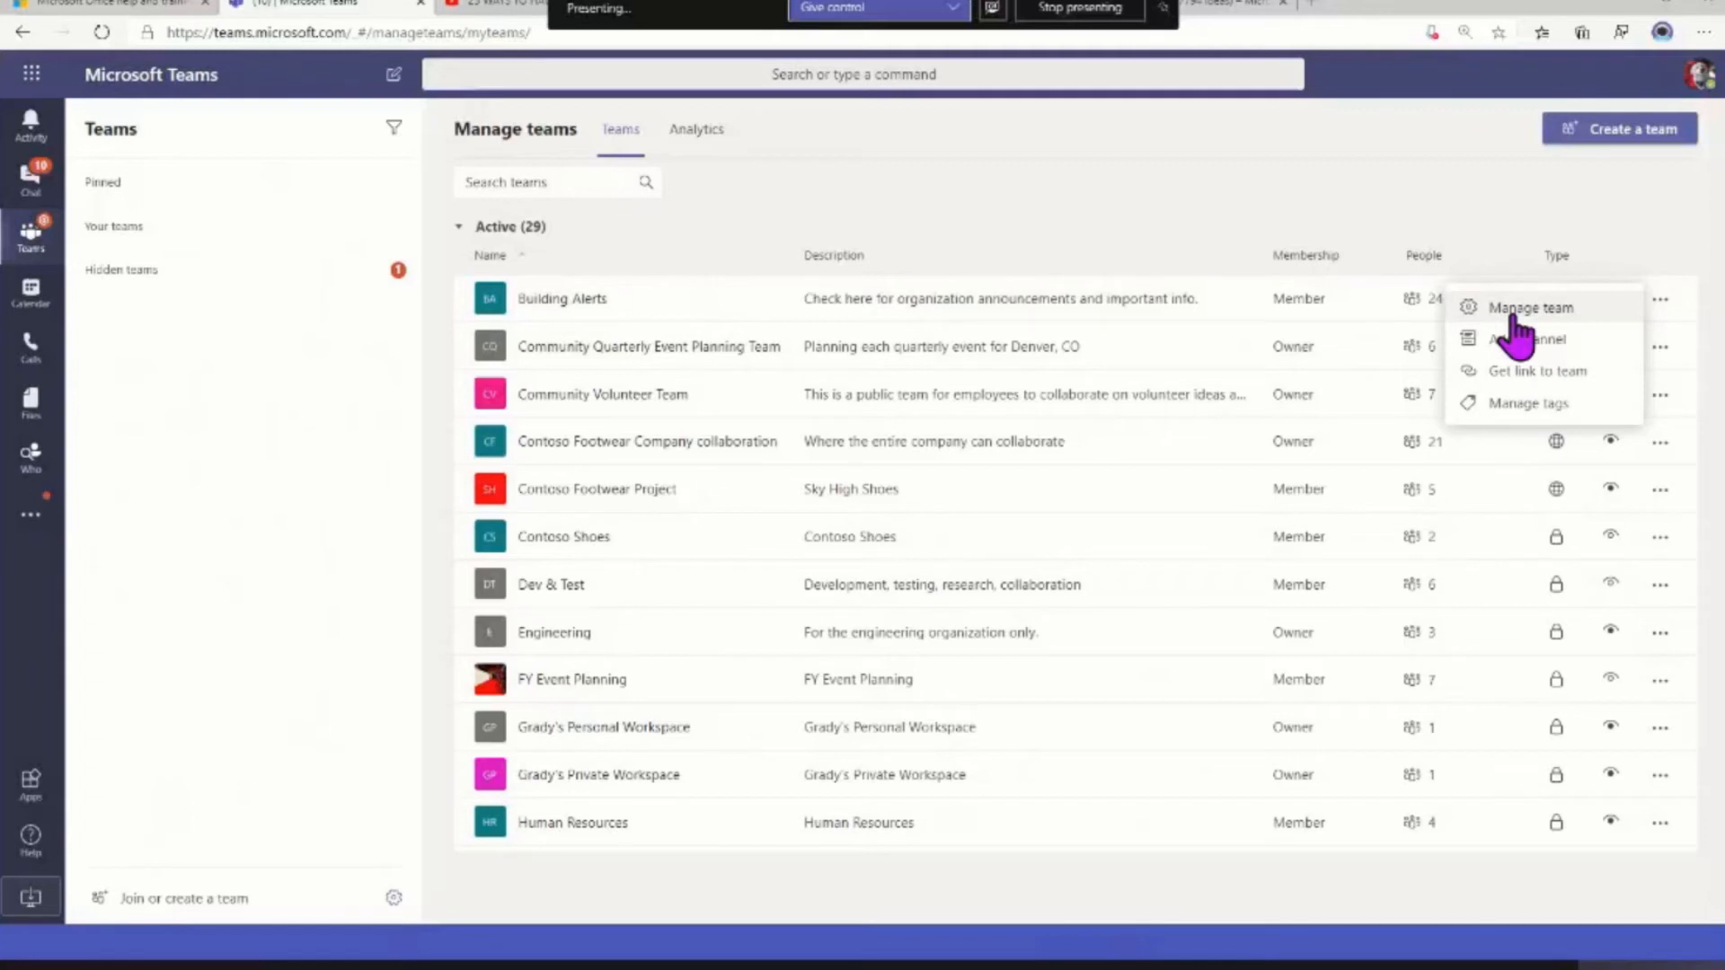
{"action": "left_click", "coordinate": [1661, 585]}
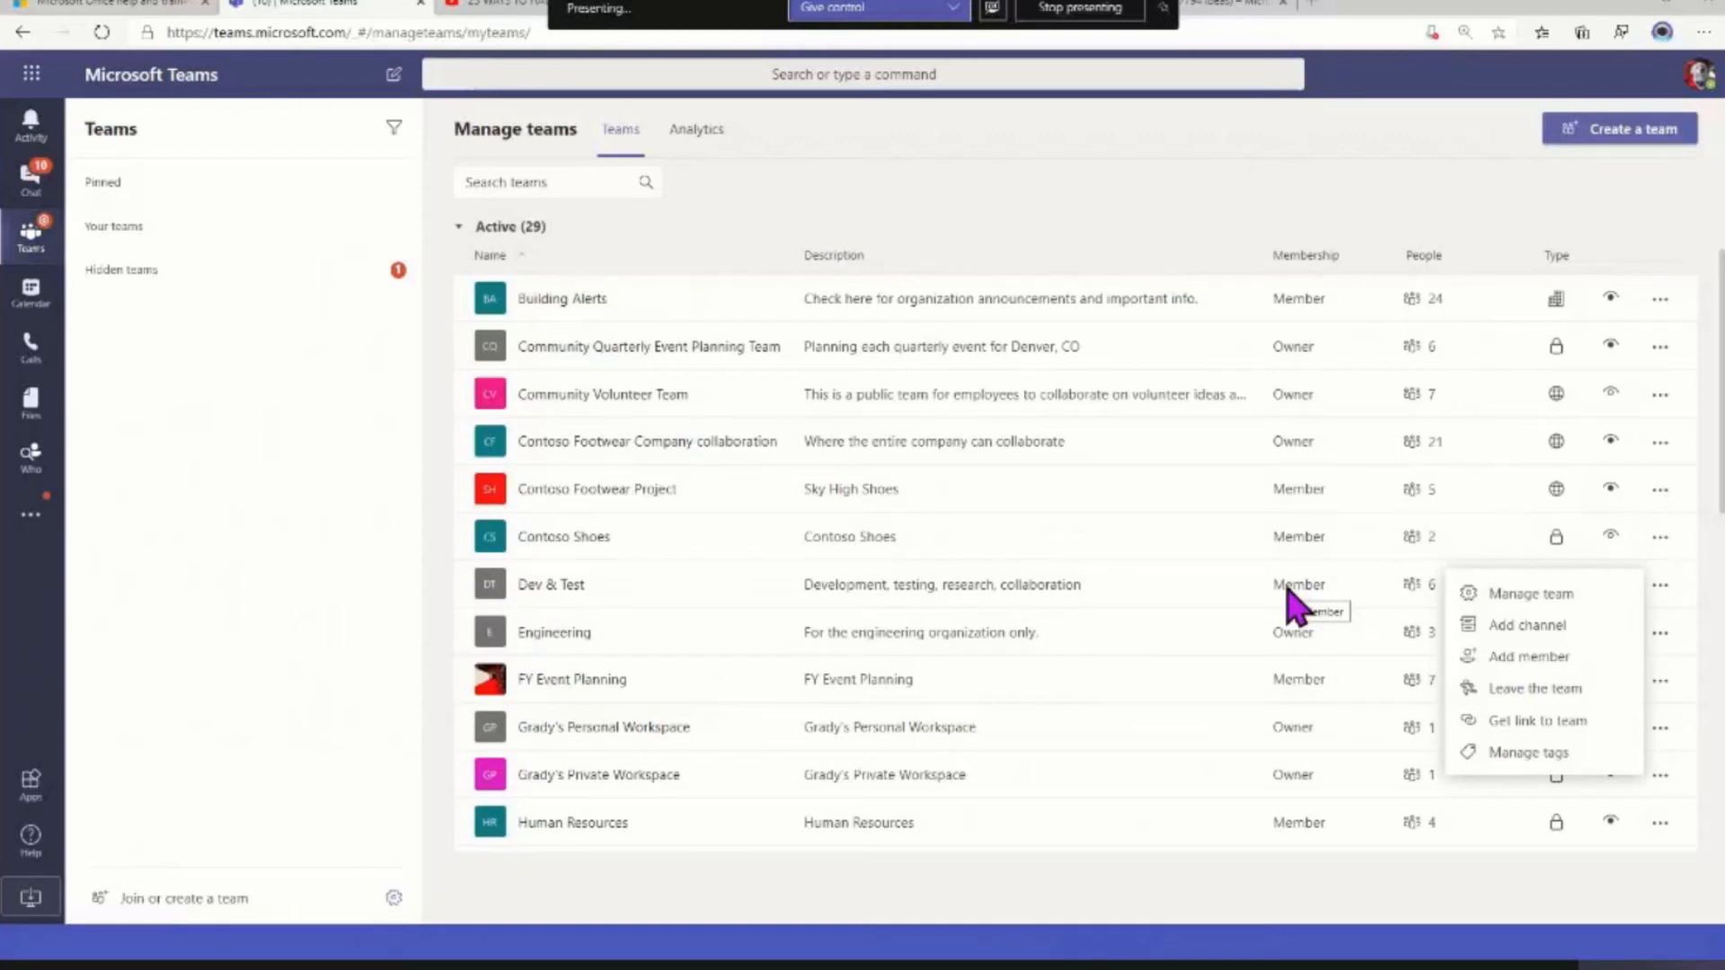
{"action": "left_click", "coordinate": [1187, 255]}
View the analytics of all teams for the Last 28 Days, and return to the active teams overview
{"action": "left_click", "coordinate": [683, 135]}
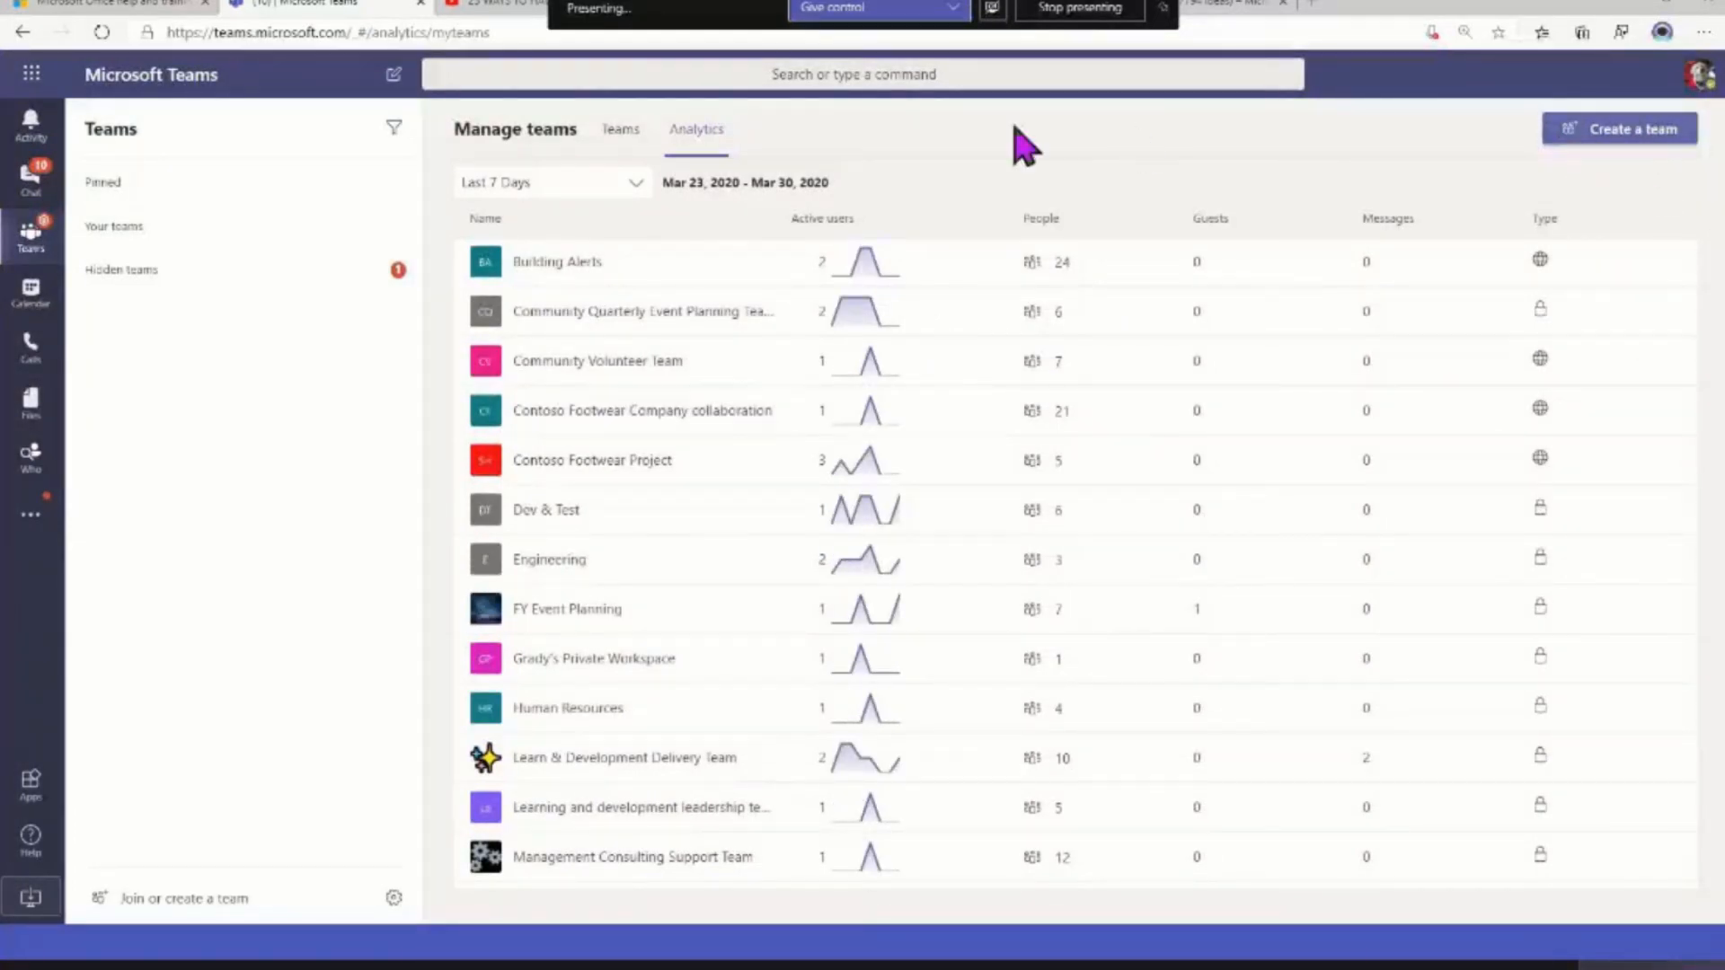
{"action": "left_click", "coordinate": [642, 184]}
{"action": "left_click", "coordinate": [633, 267]}
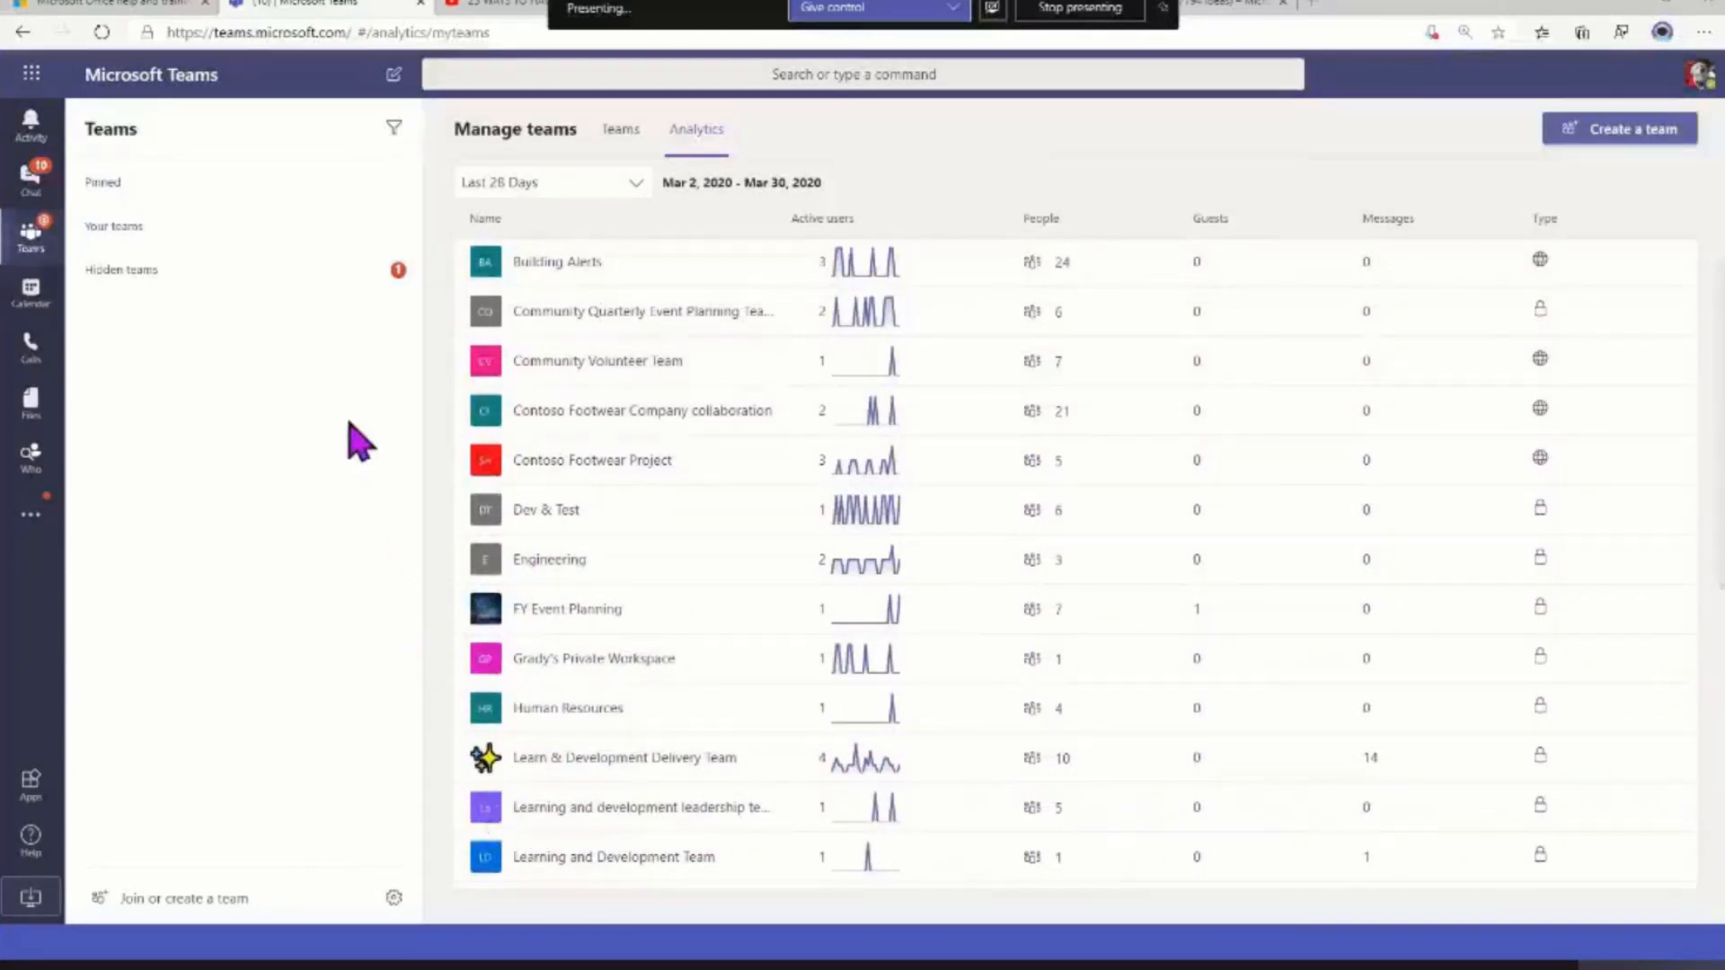
{"action": "left_click", "coordinate": [620, 132]}
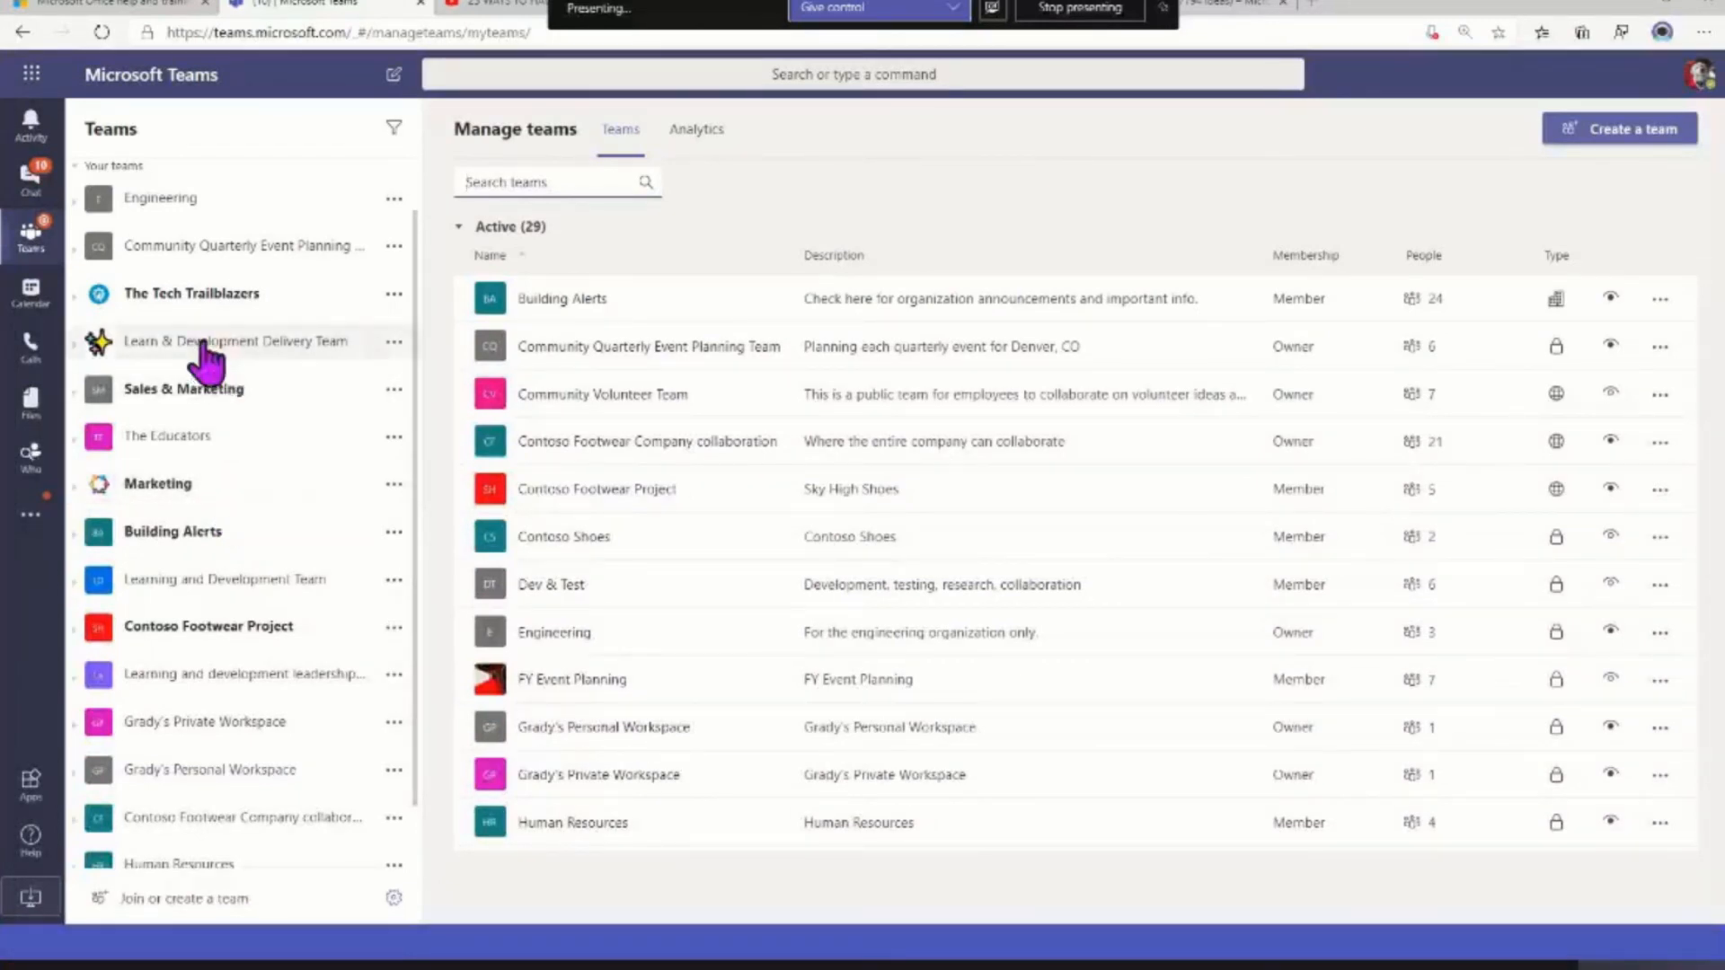
Review the name, description and privacy options for a new Learn & Development Delivery Team channel without creating one
{"action": "left_click", "coordinate": [394, 343]}
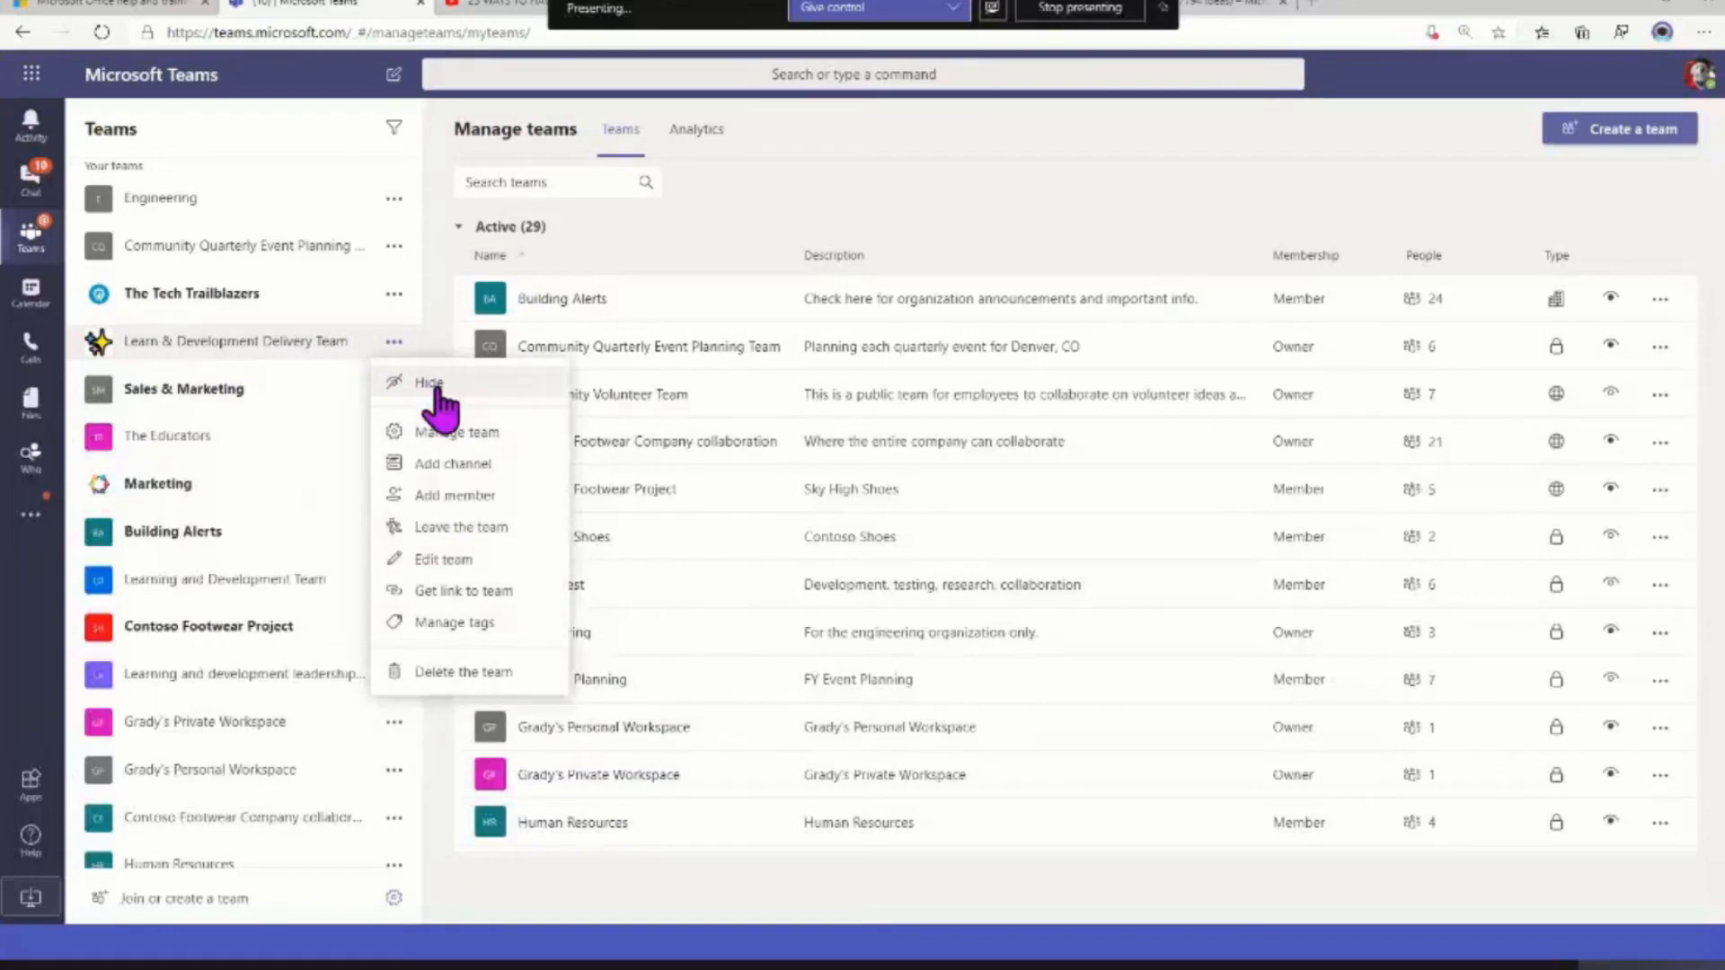
{"action": "left_click", "coordinate": [456, 474]}
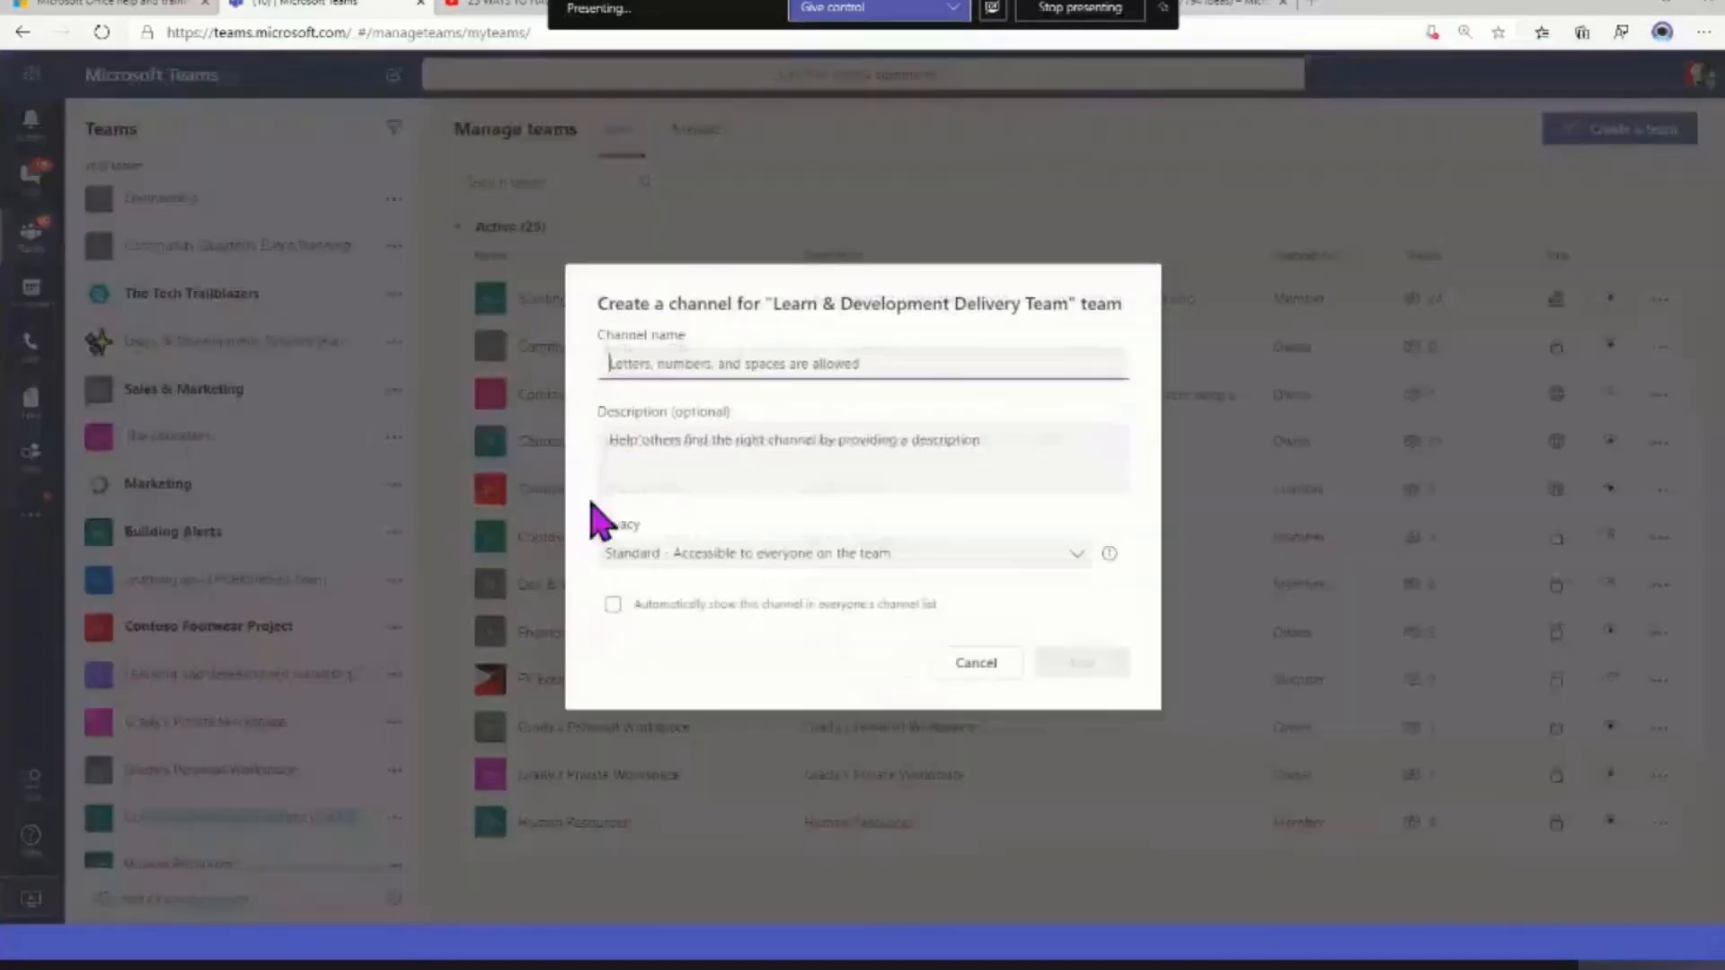
{"action": "left_click", "coordinate": [732, 555]}
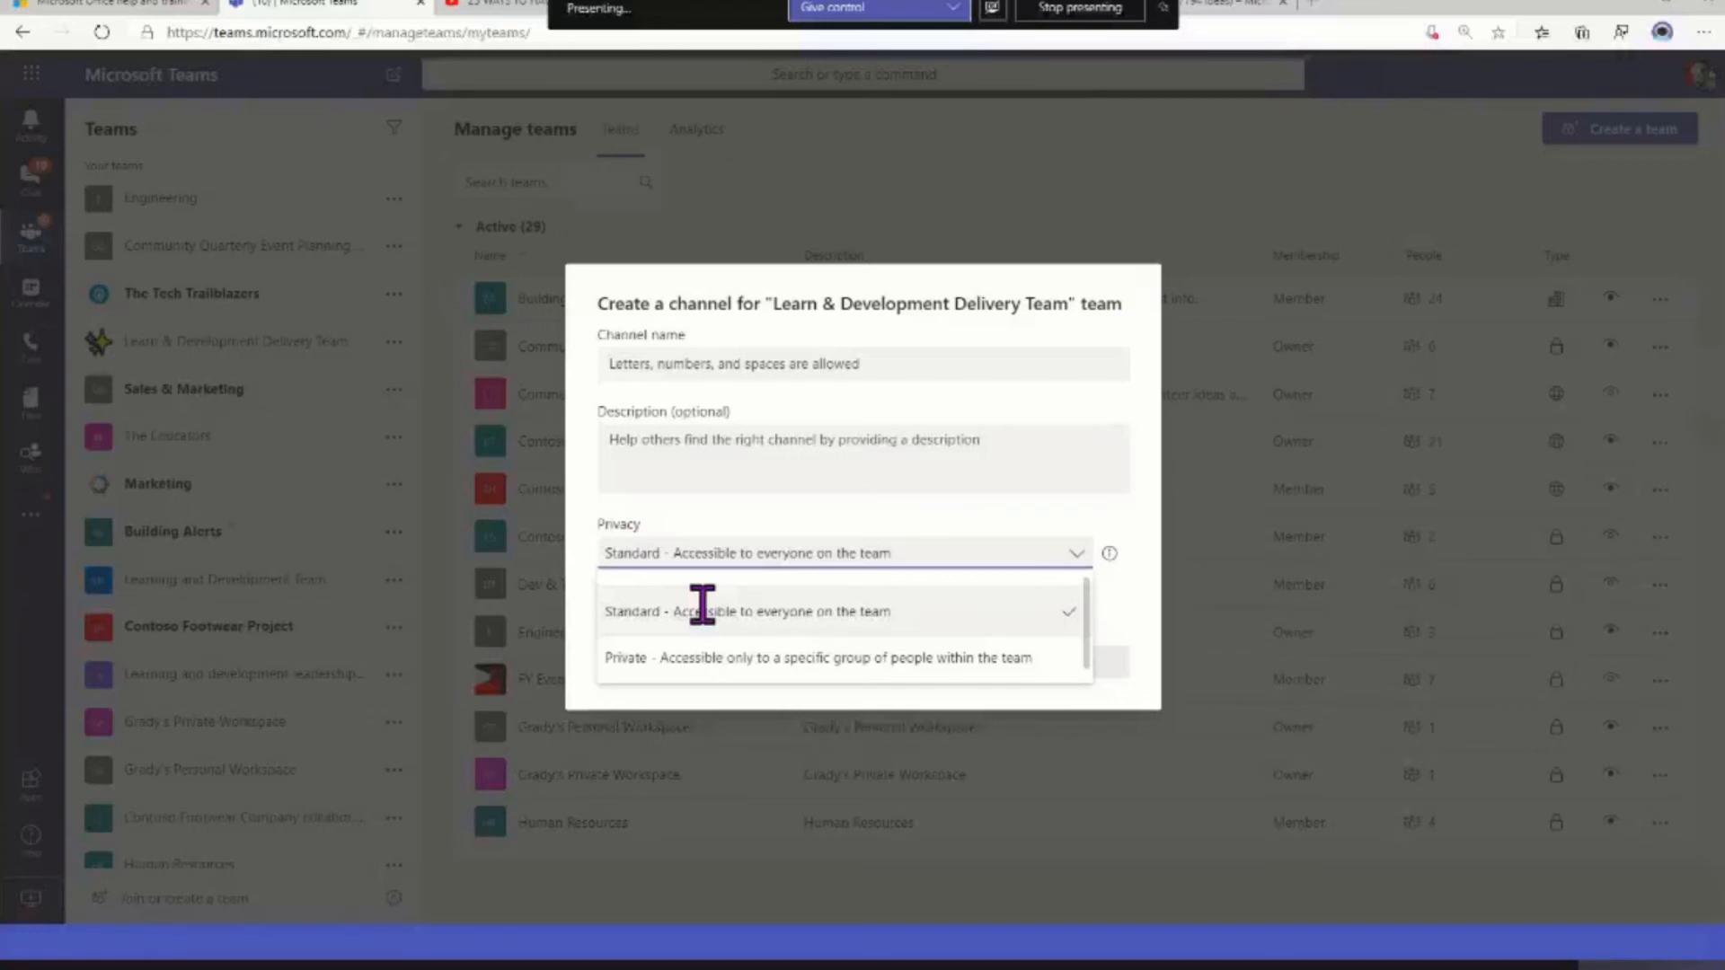
{"action": "left_click", "coordinate": [716, 364]}
{"action": "left_click", "coordinate": [725, 439]}
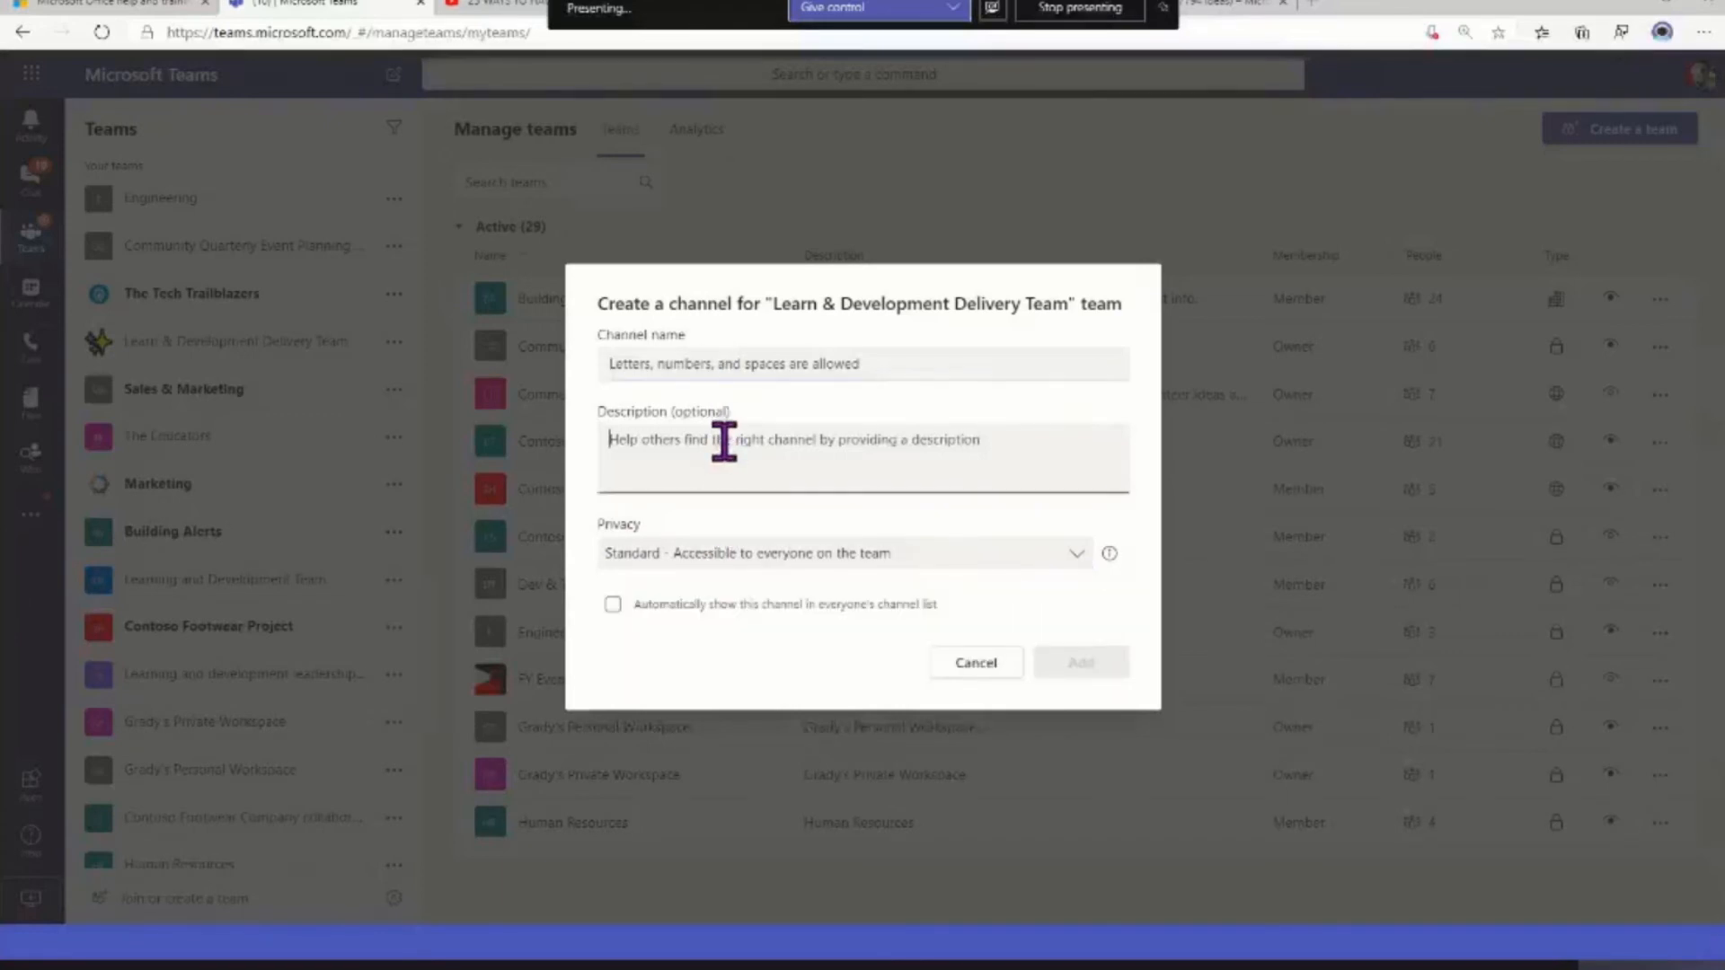
{"action": "left_click", "coordinate": [780, 557]}
{"action": "left_click", "coordinate": [781, 611]}
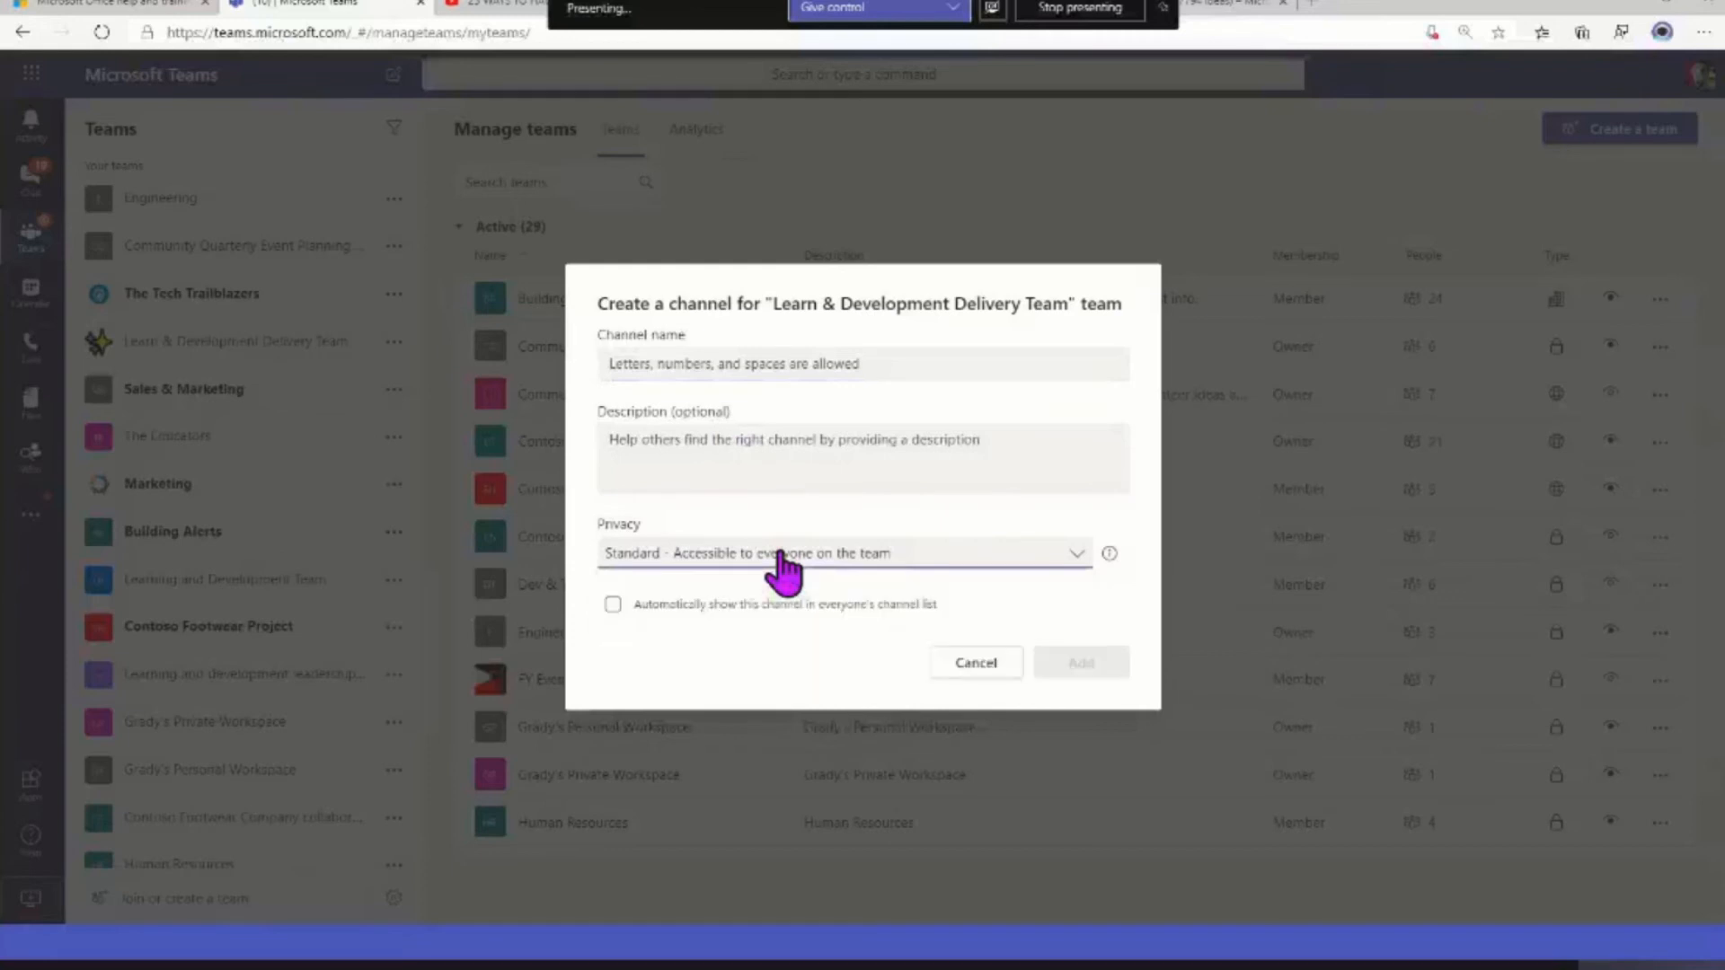
{"action": "left_click", "coordinate": [964, 667]}
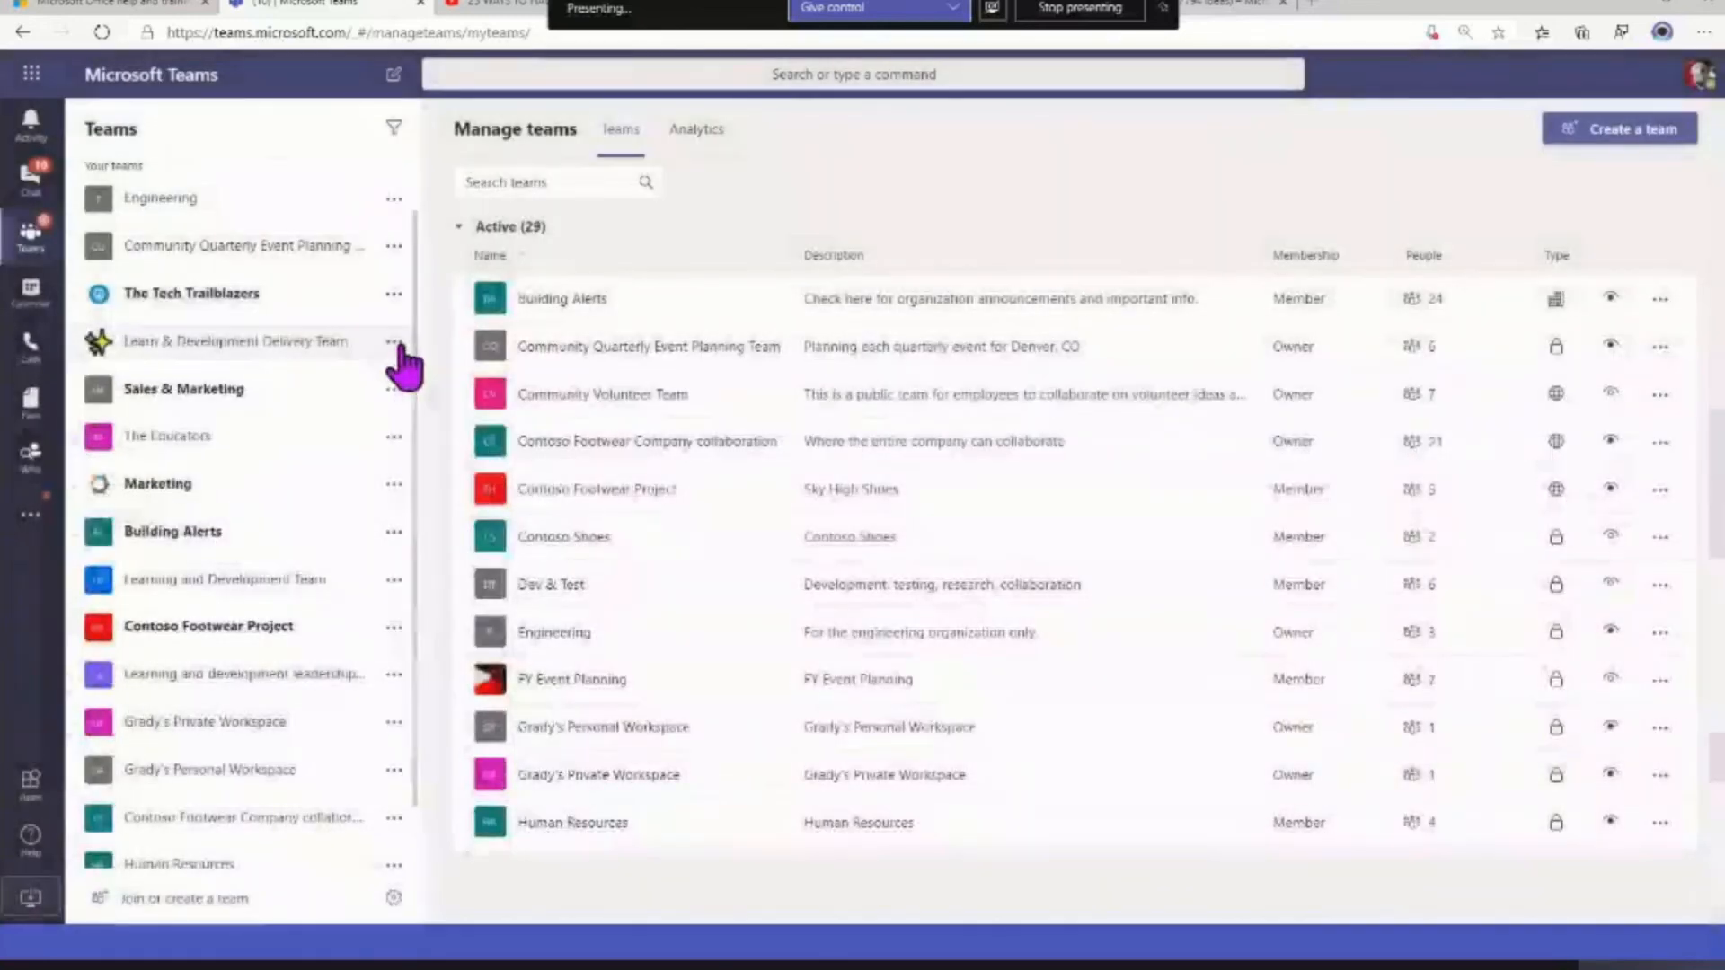
Search for "the tech" and "The Edu" as groups to add to the Learn & Development Delivery Team, without adding any
{"action": "left_click", "coordinate": [394, 341]}
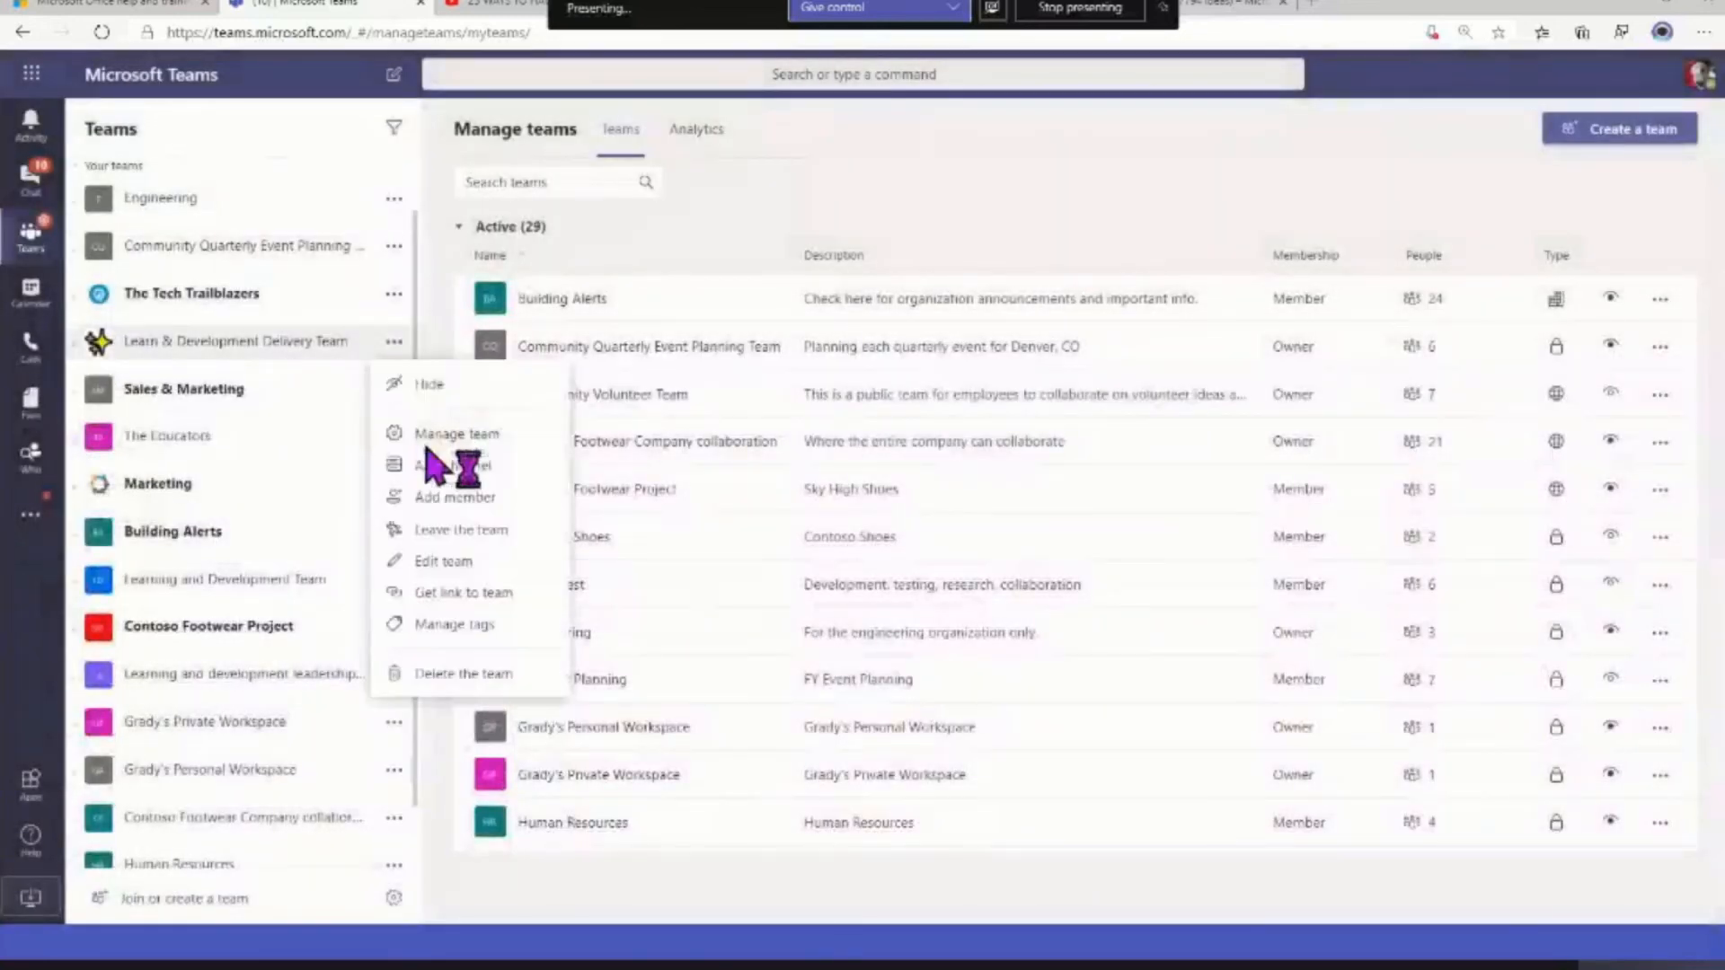
{"action": "left_click", "coordinate": [426, 499]}
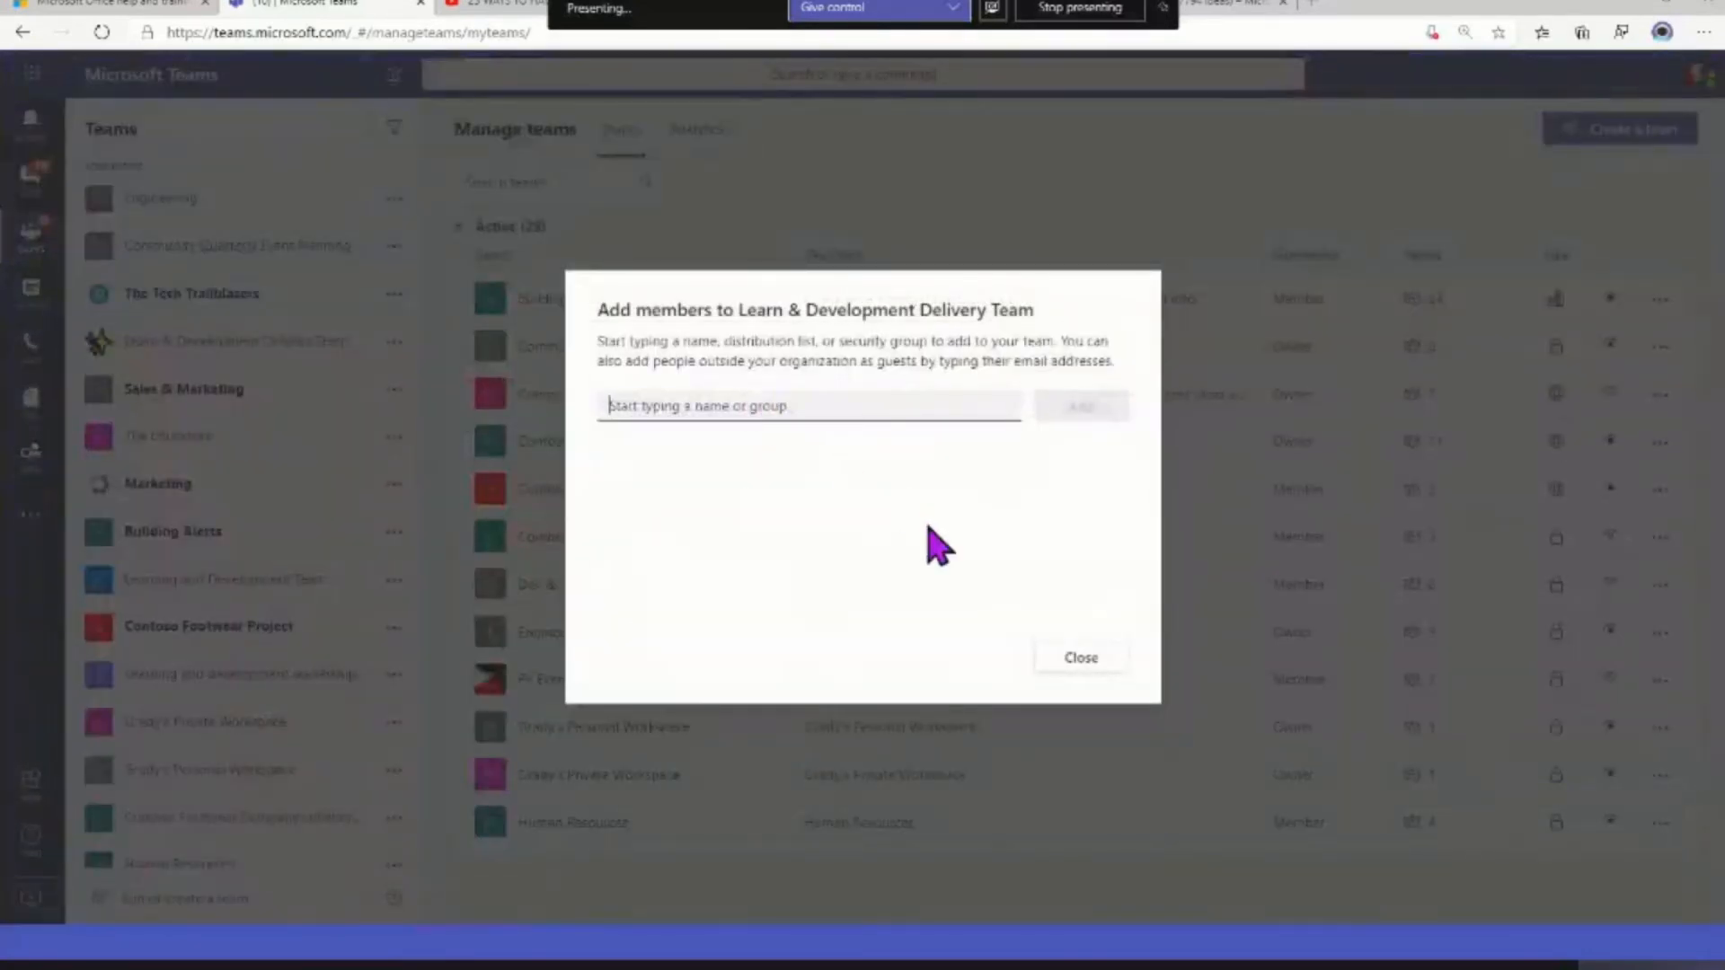
{"action": "type", "text": "the tech"}
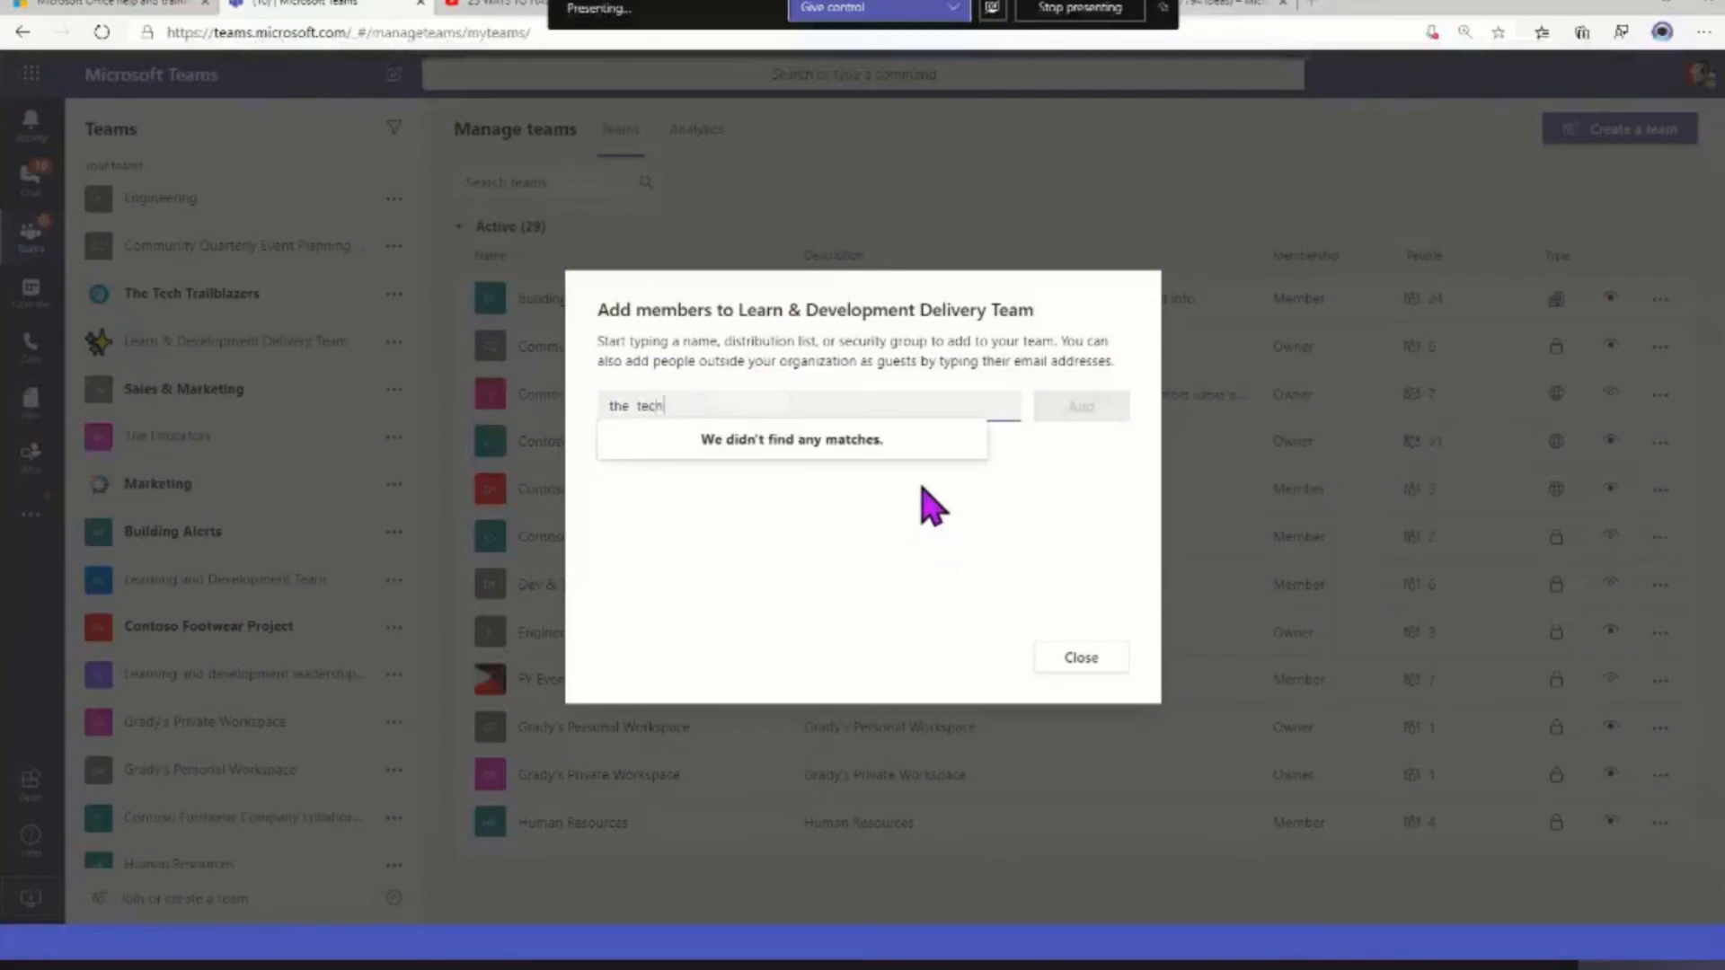
{"action": "triple_click", "coordinate": [639, 405]}
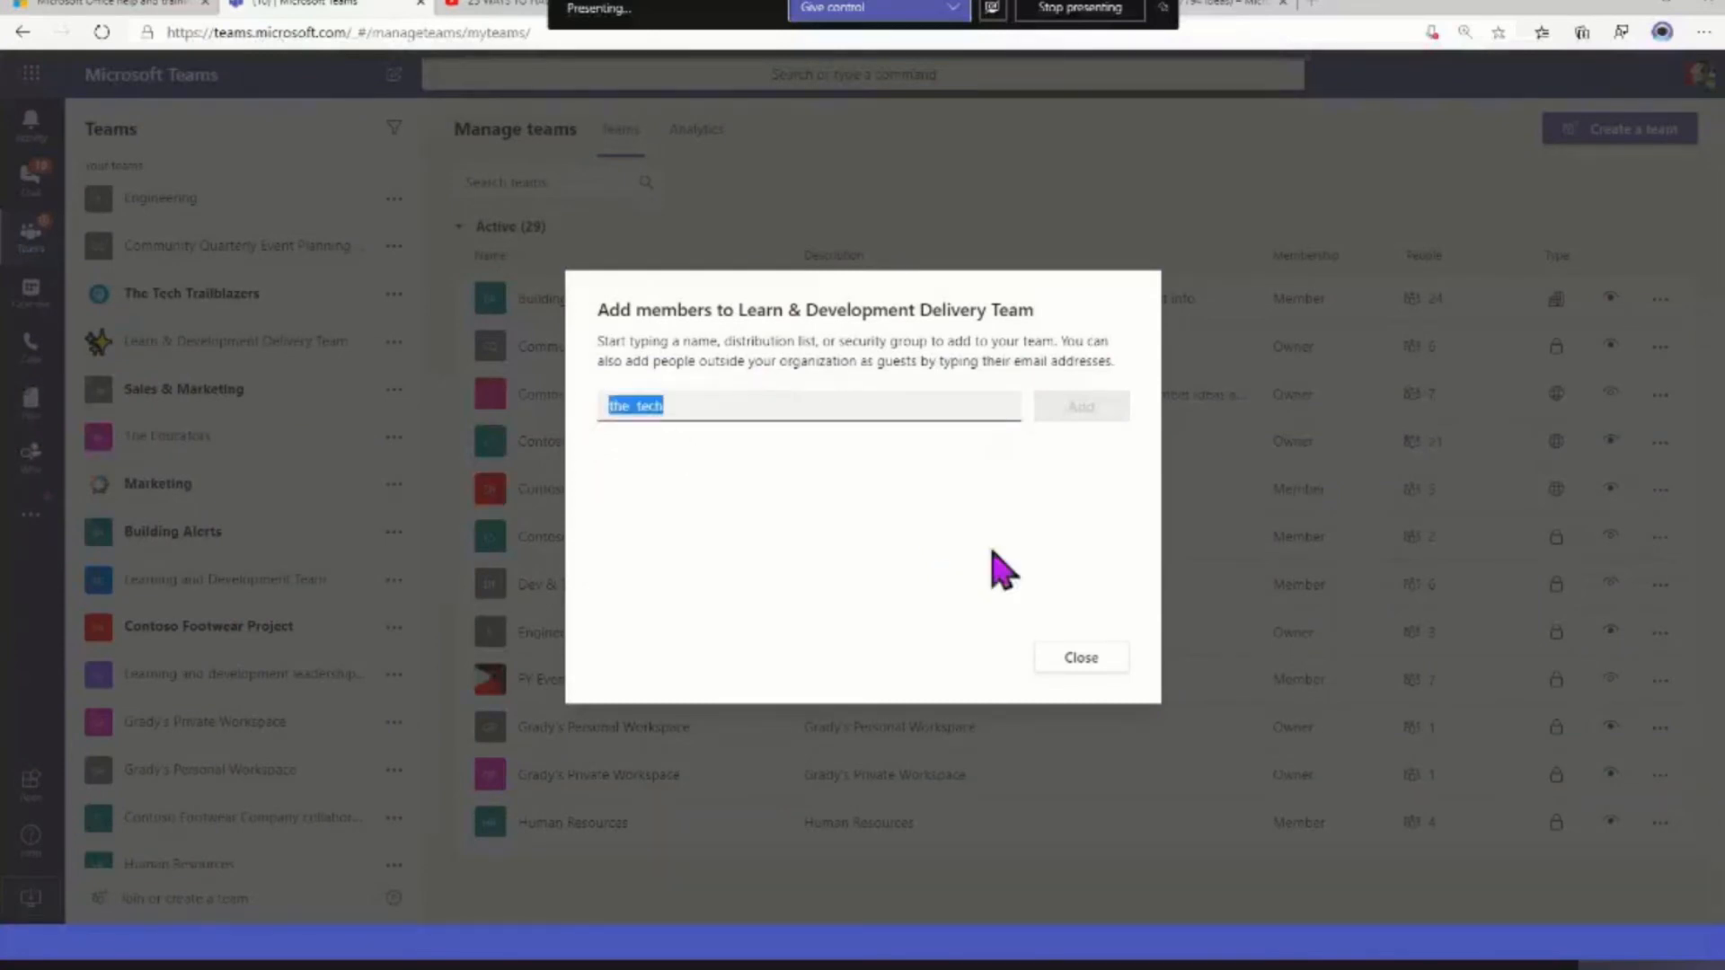
{"action": "type", "text": "The Edu"}
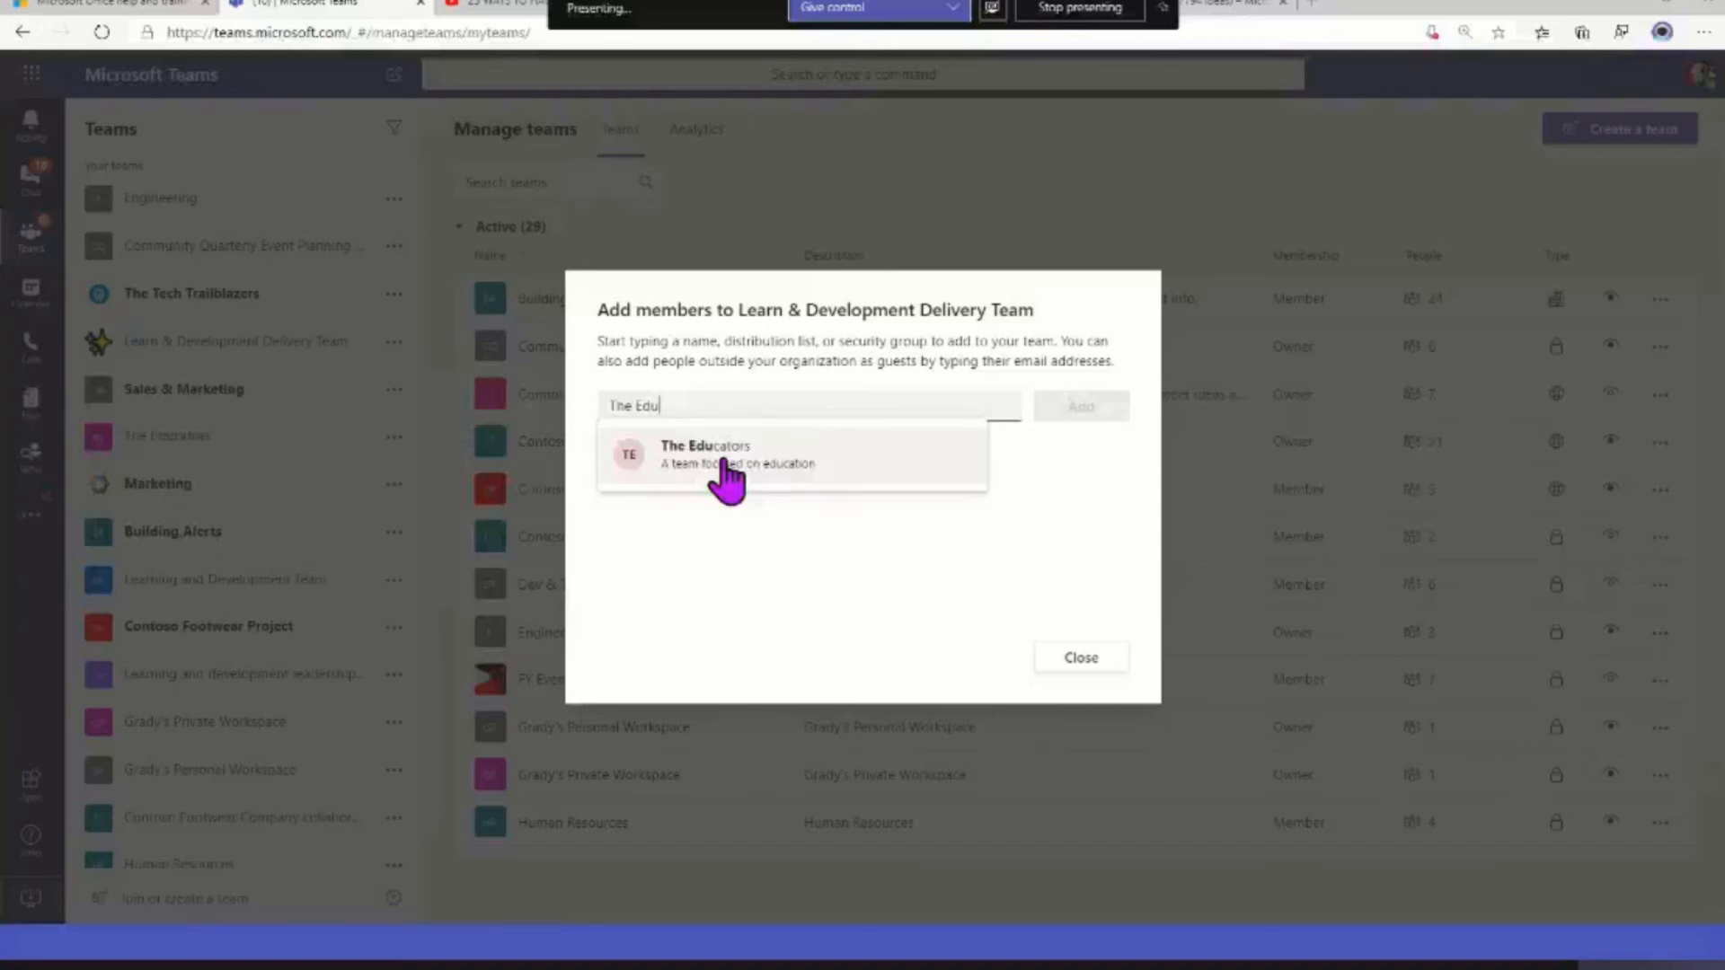
{"action": "left_click", "coordinate": [1083, 665]}
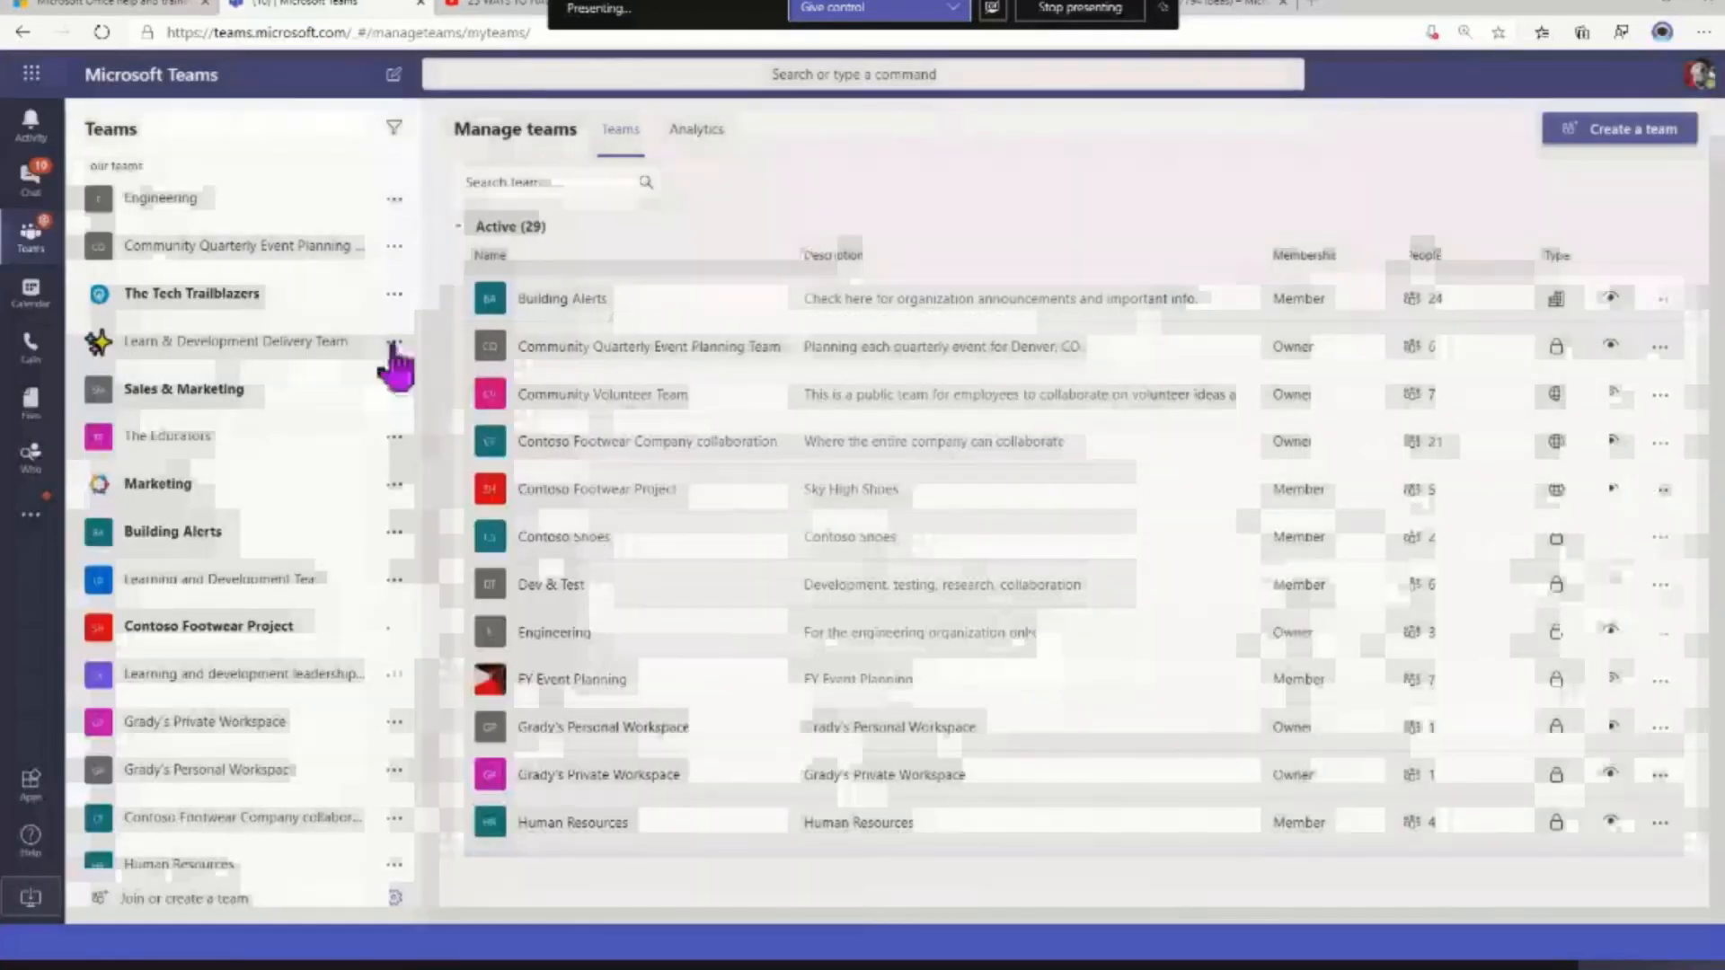
Review the Learn & Development Delivery Team's editable details and privacy choices, and leave them without saving
{"action": "left_click", "coordinate": [394, 342]}
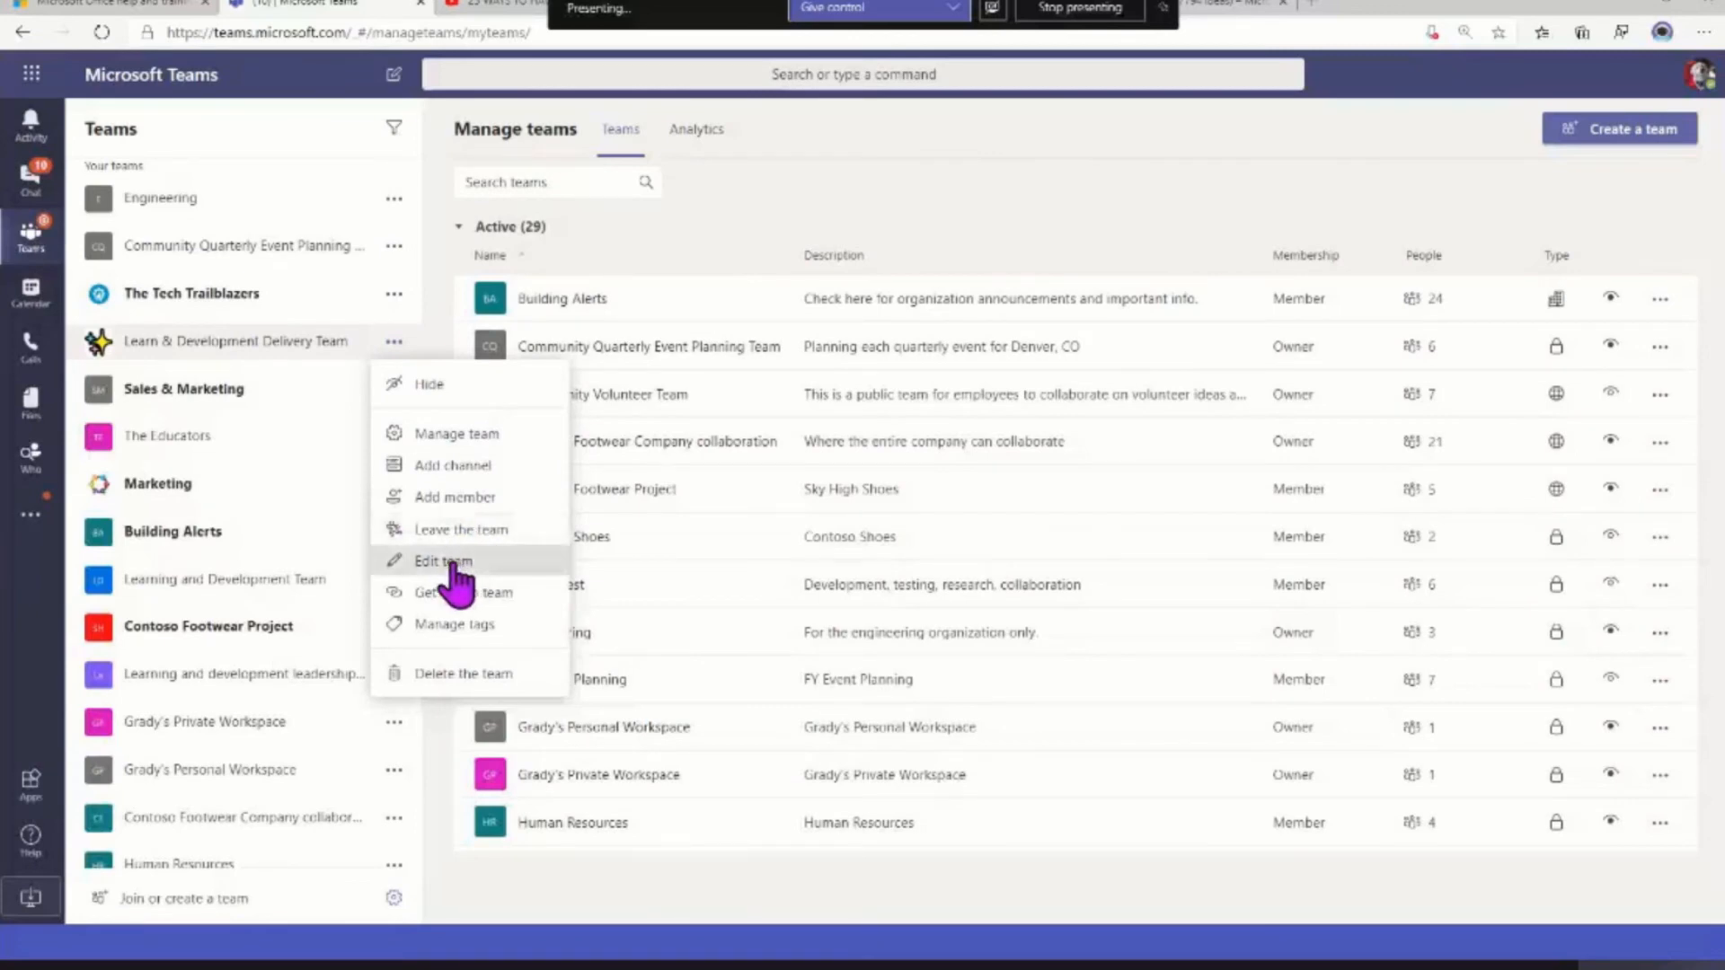
{"action": "left_click", "coordinate": [455, 564]}
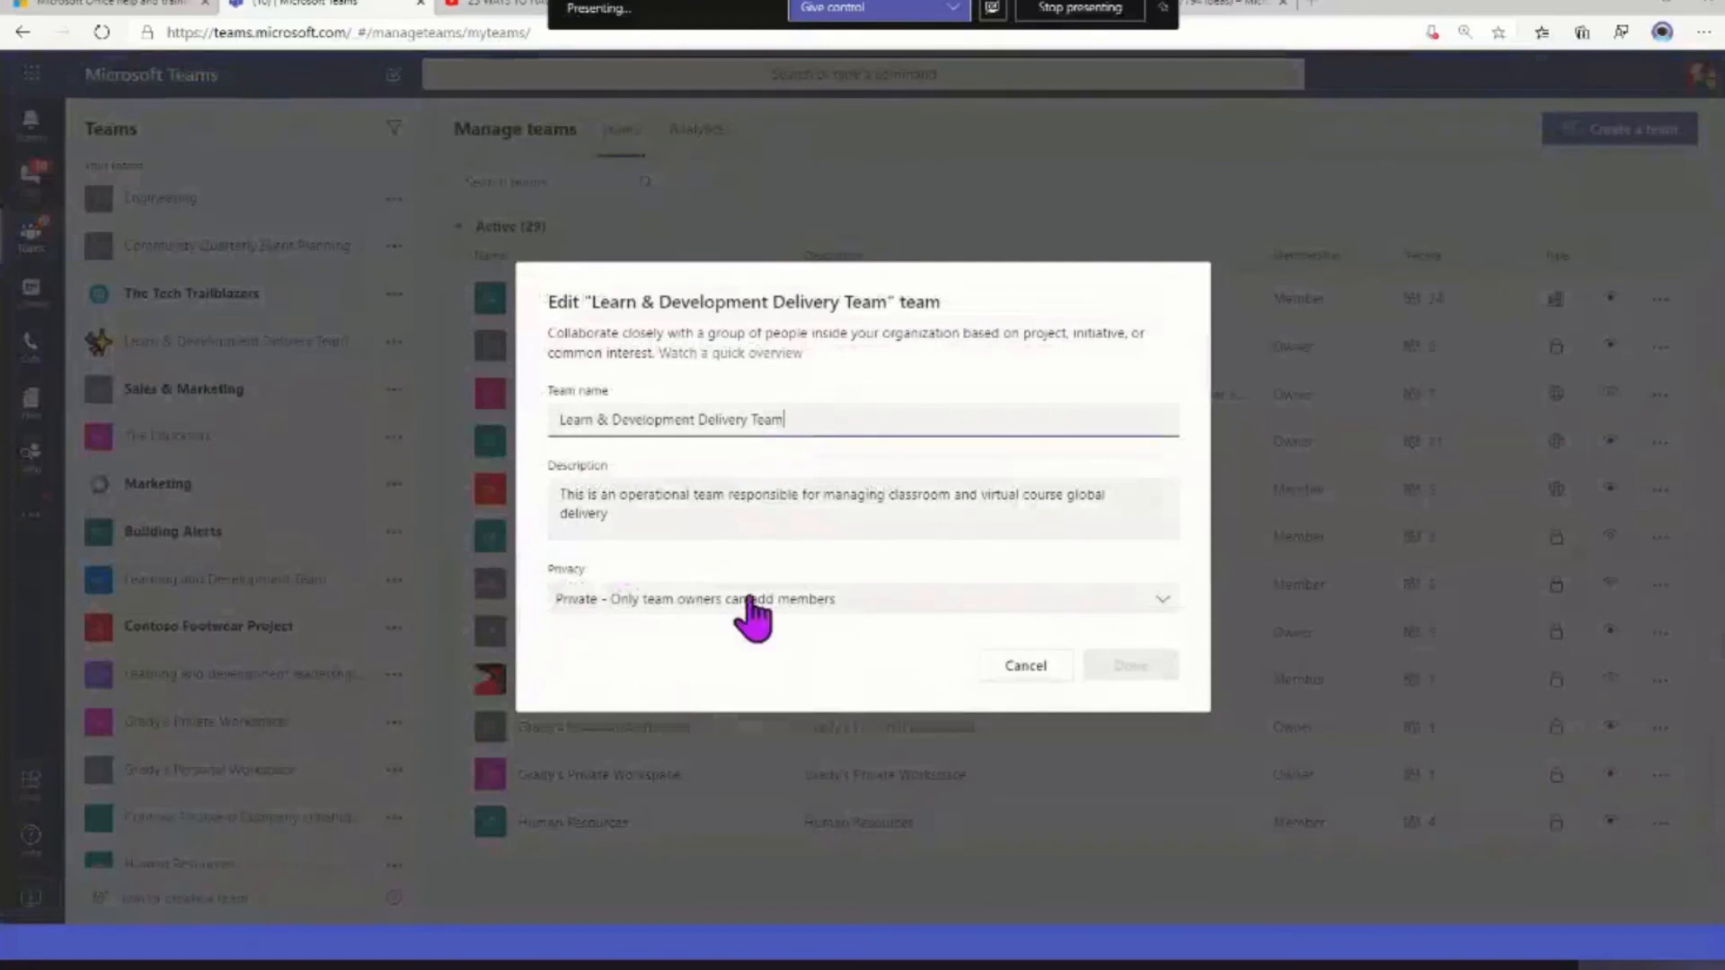
{"action": "left_click", "coordinate": [753, 602]}
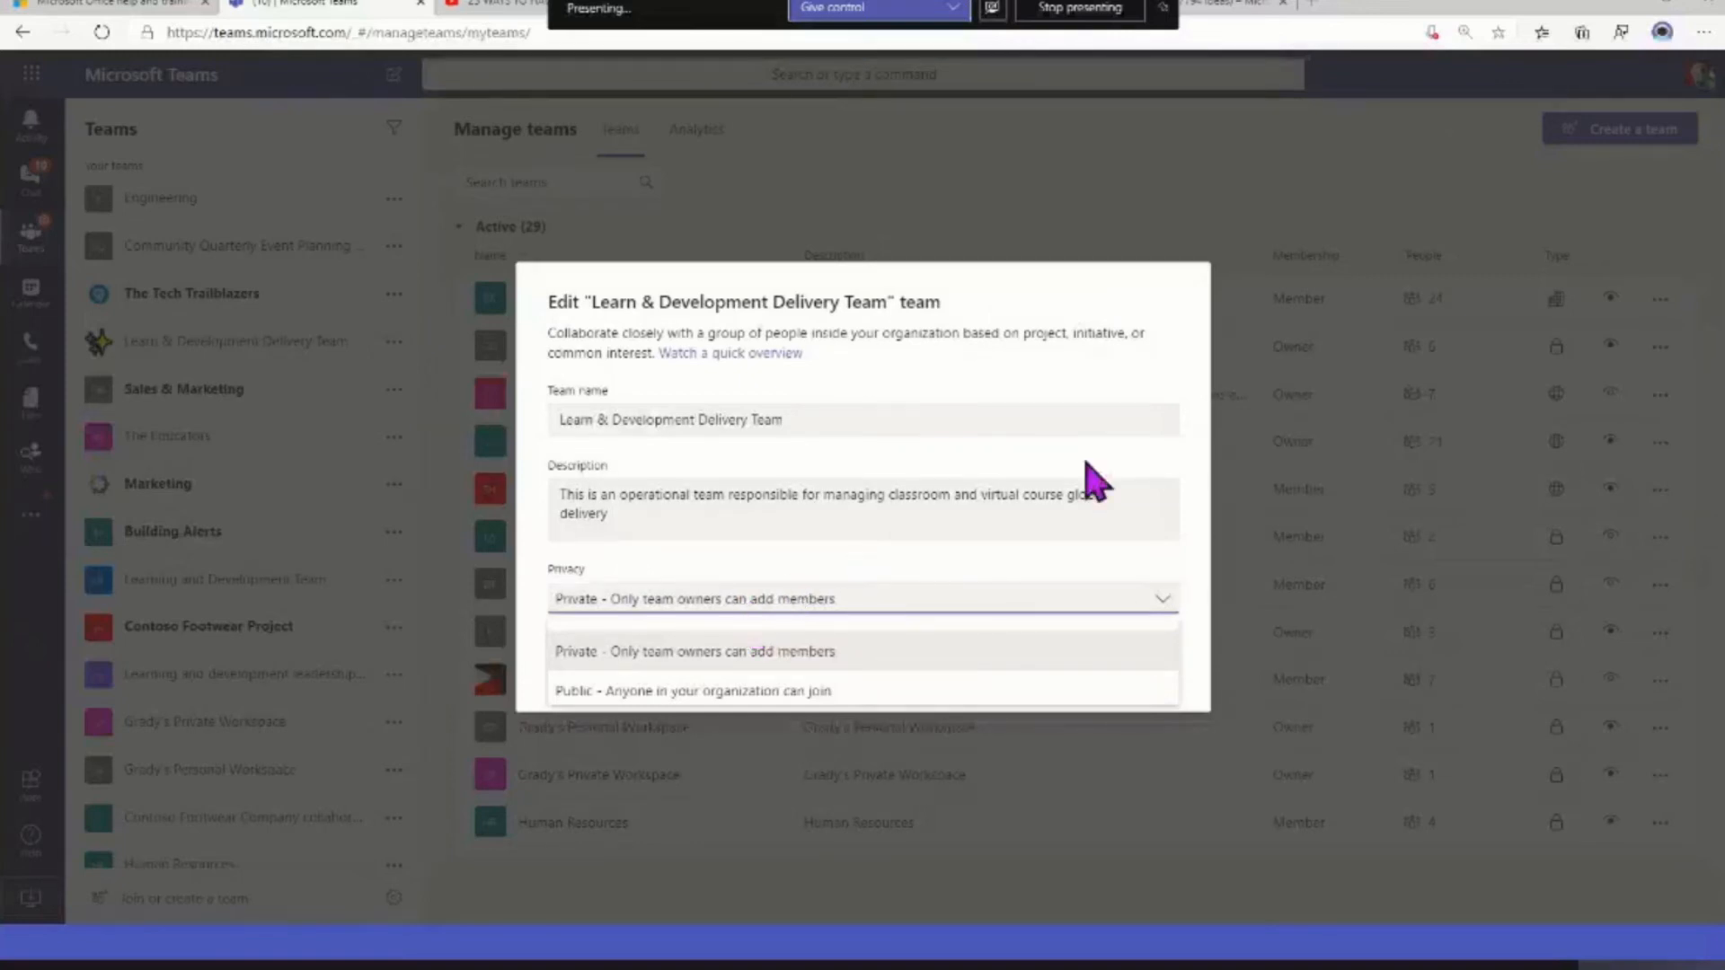
{"action": "left_click", "coordinate": [755, 588]}
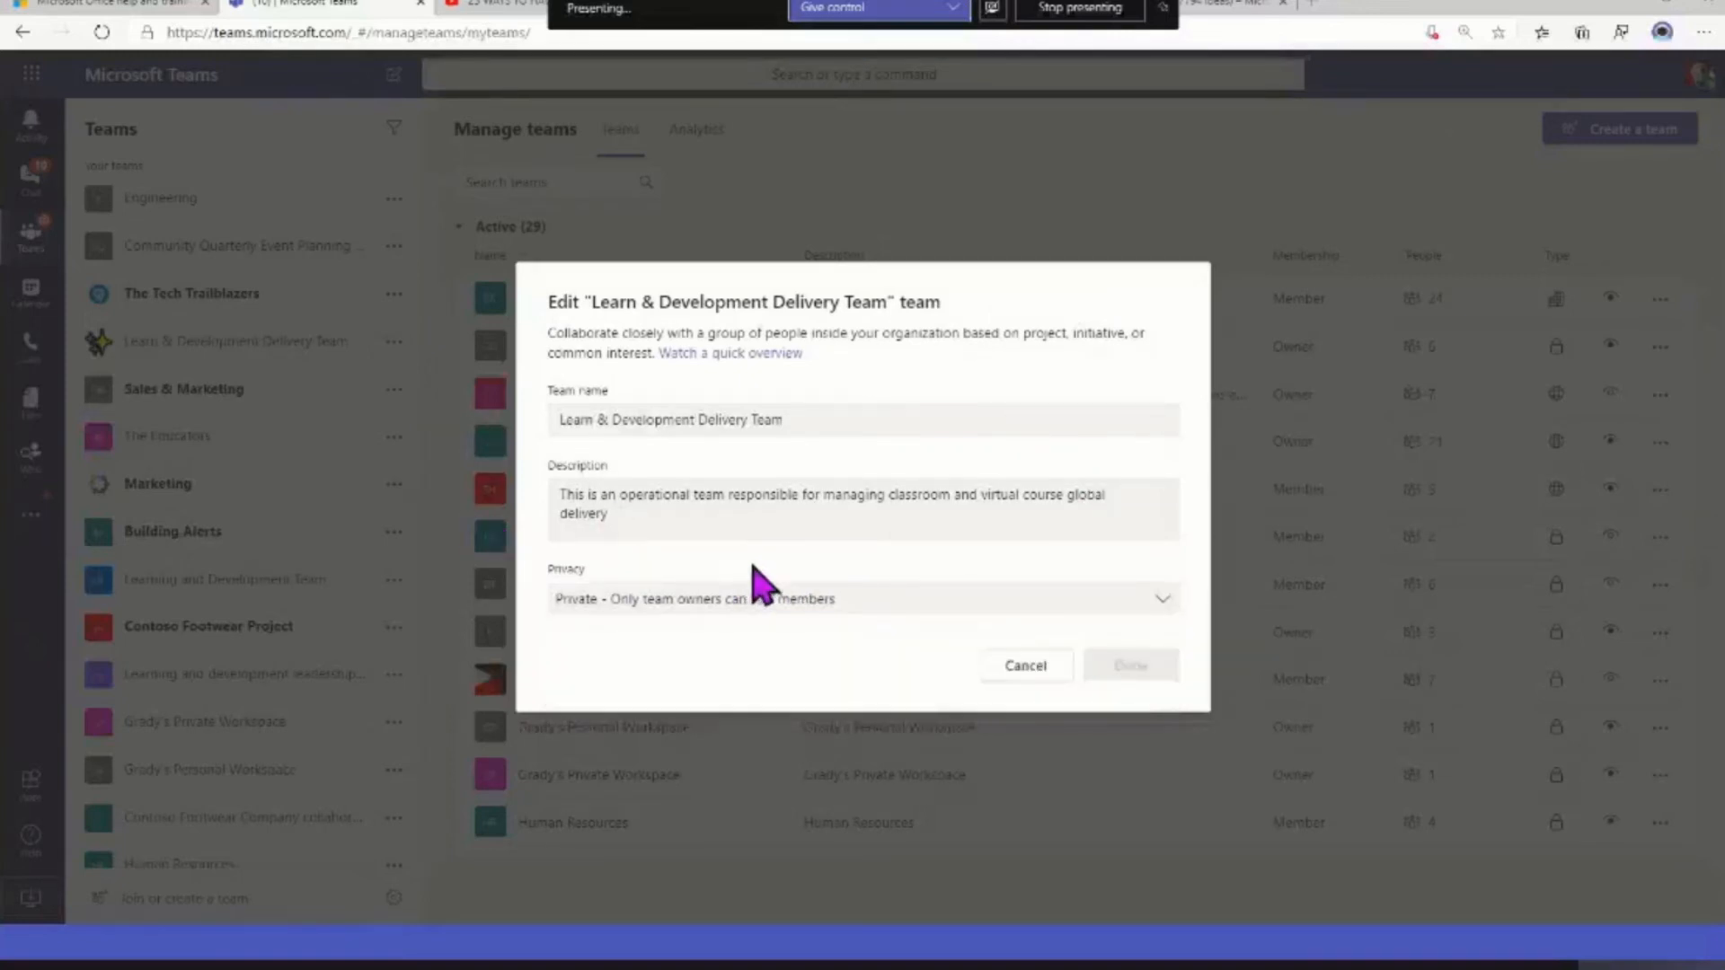
{"action": "left_click", "coordinate": [1029, 666]}
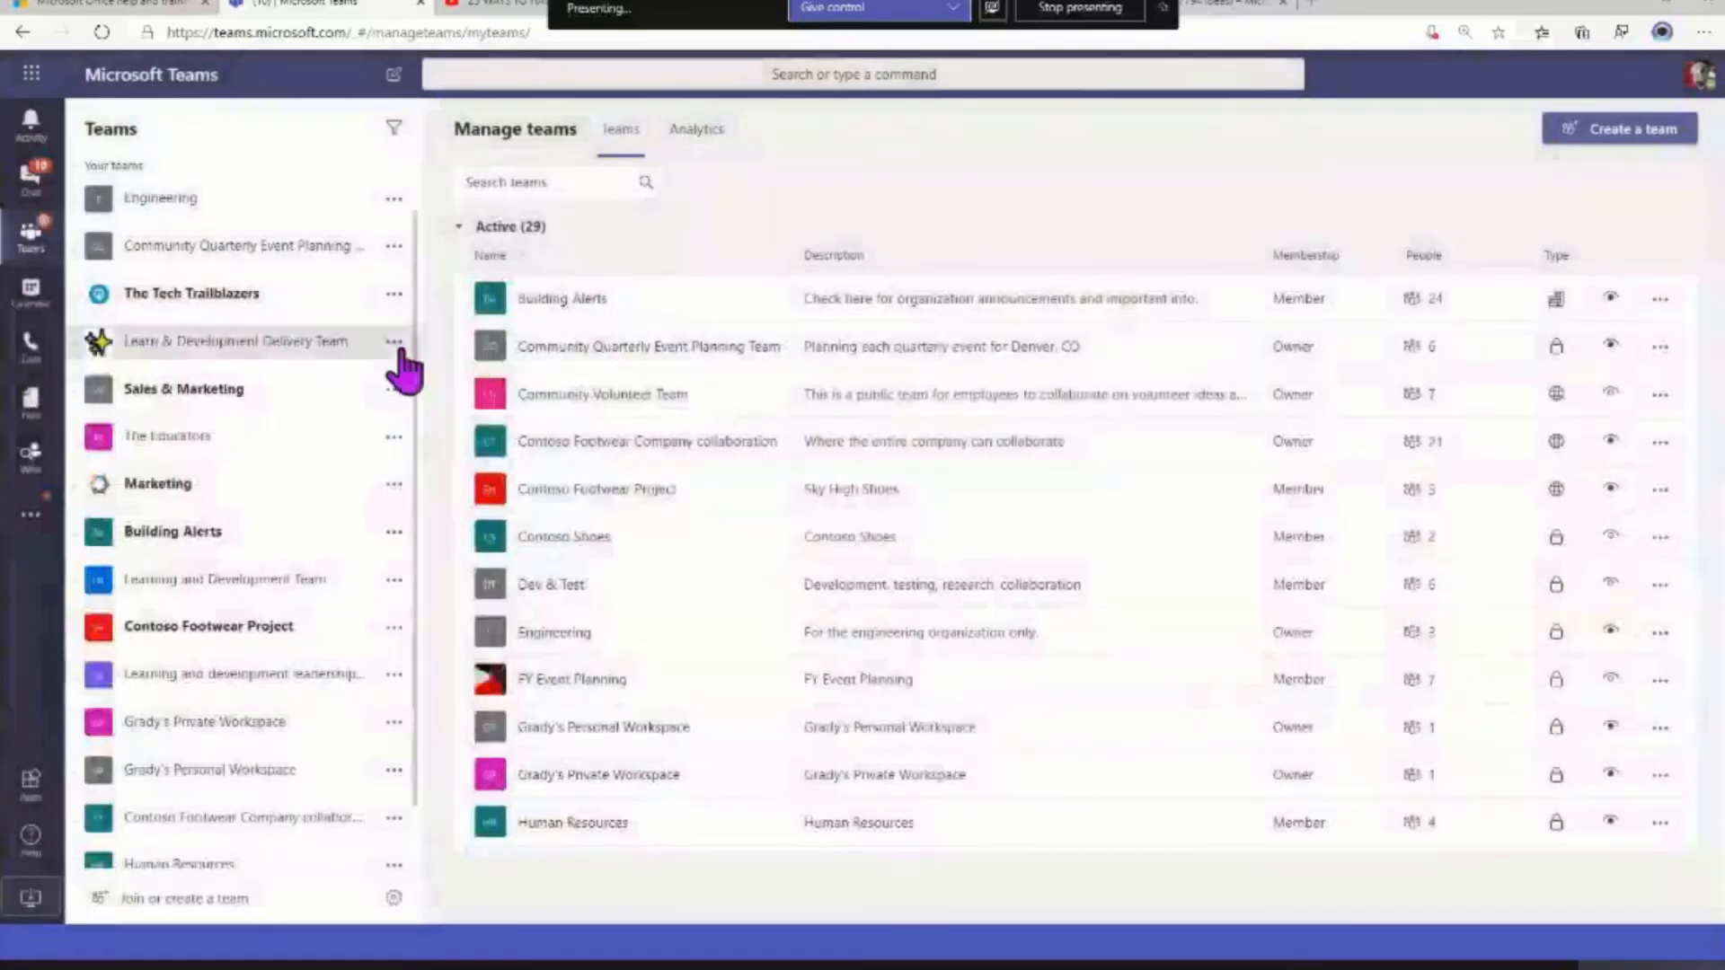
Get the link to the Learn & Development Delivery Team and copy it
{"action": "left_click", "coordinate": [394, 342]}
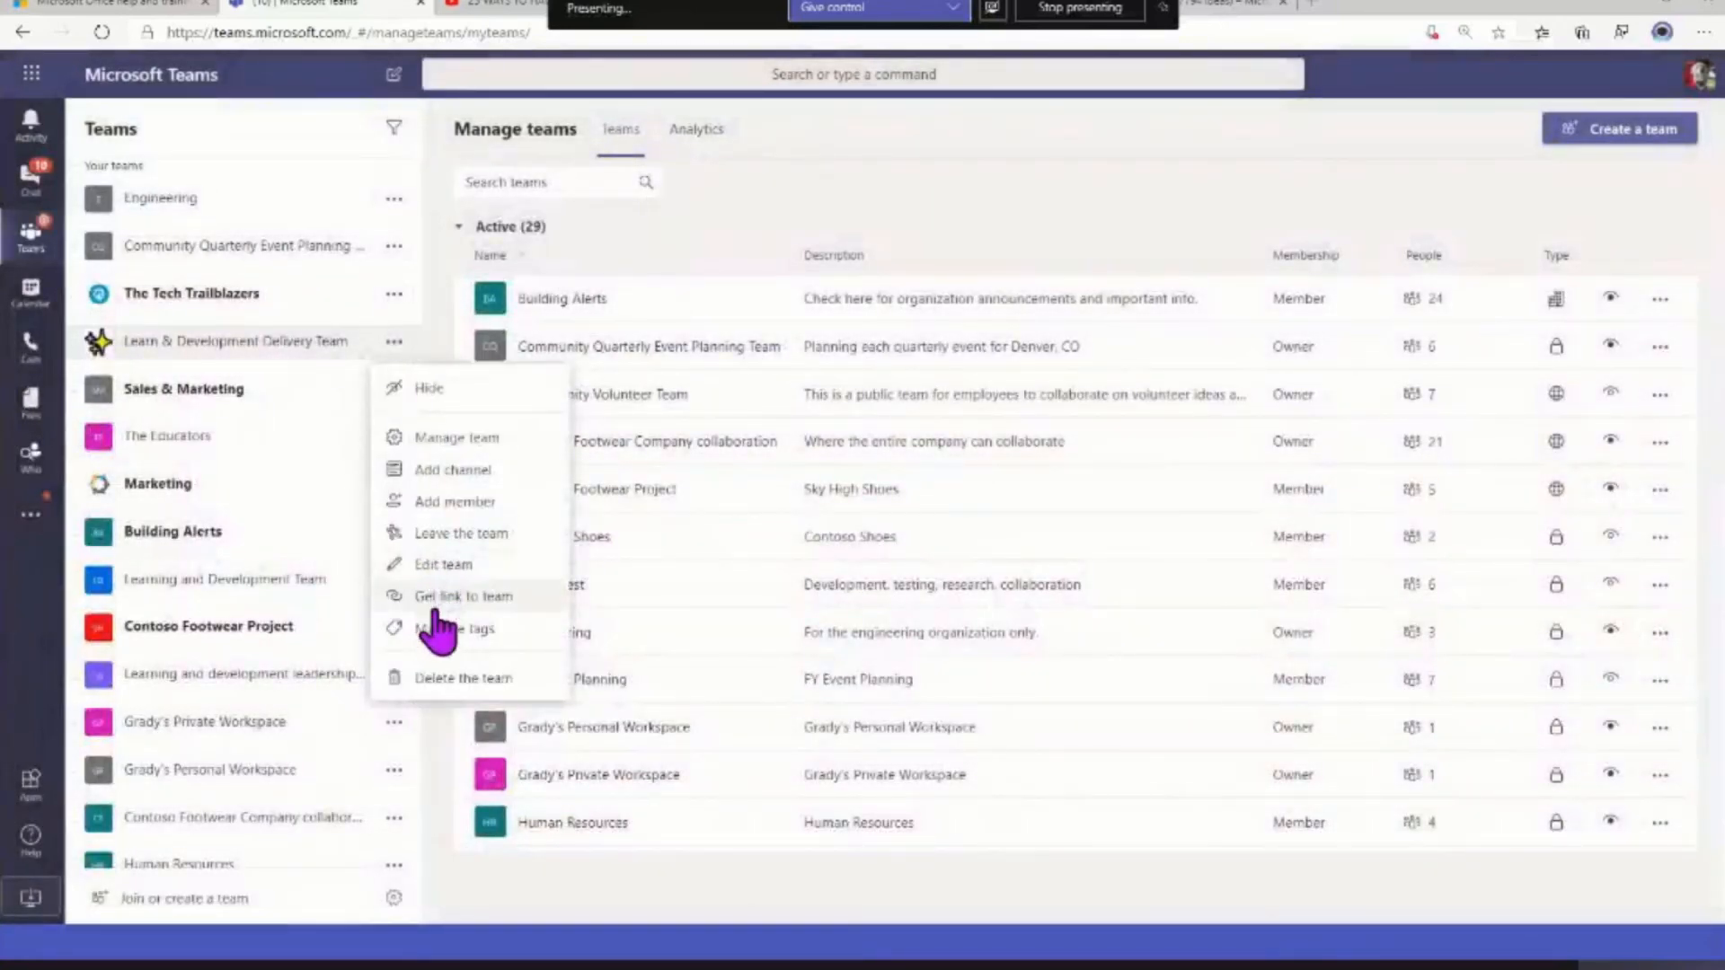
{"action": "left_click", "coordinate": [438, 597]}
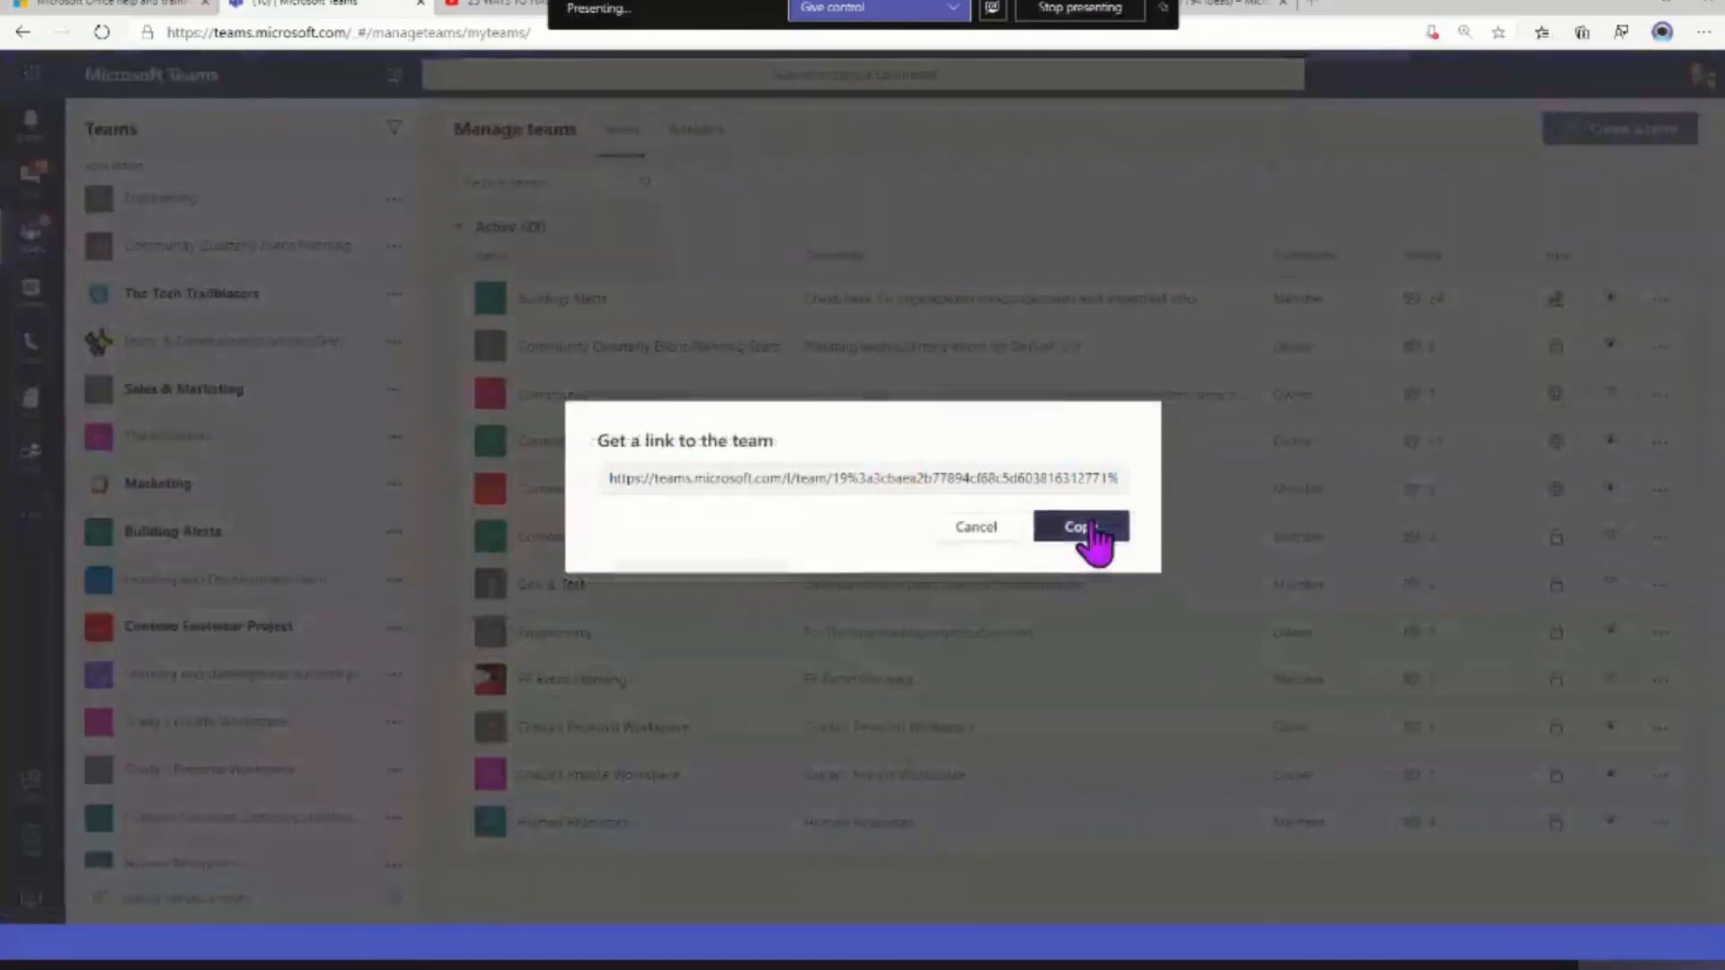
{"action": "left_click", "coordinate": [1093, 528]}
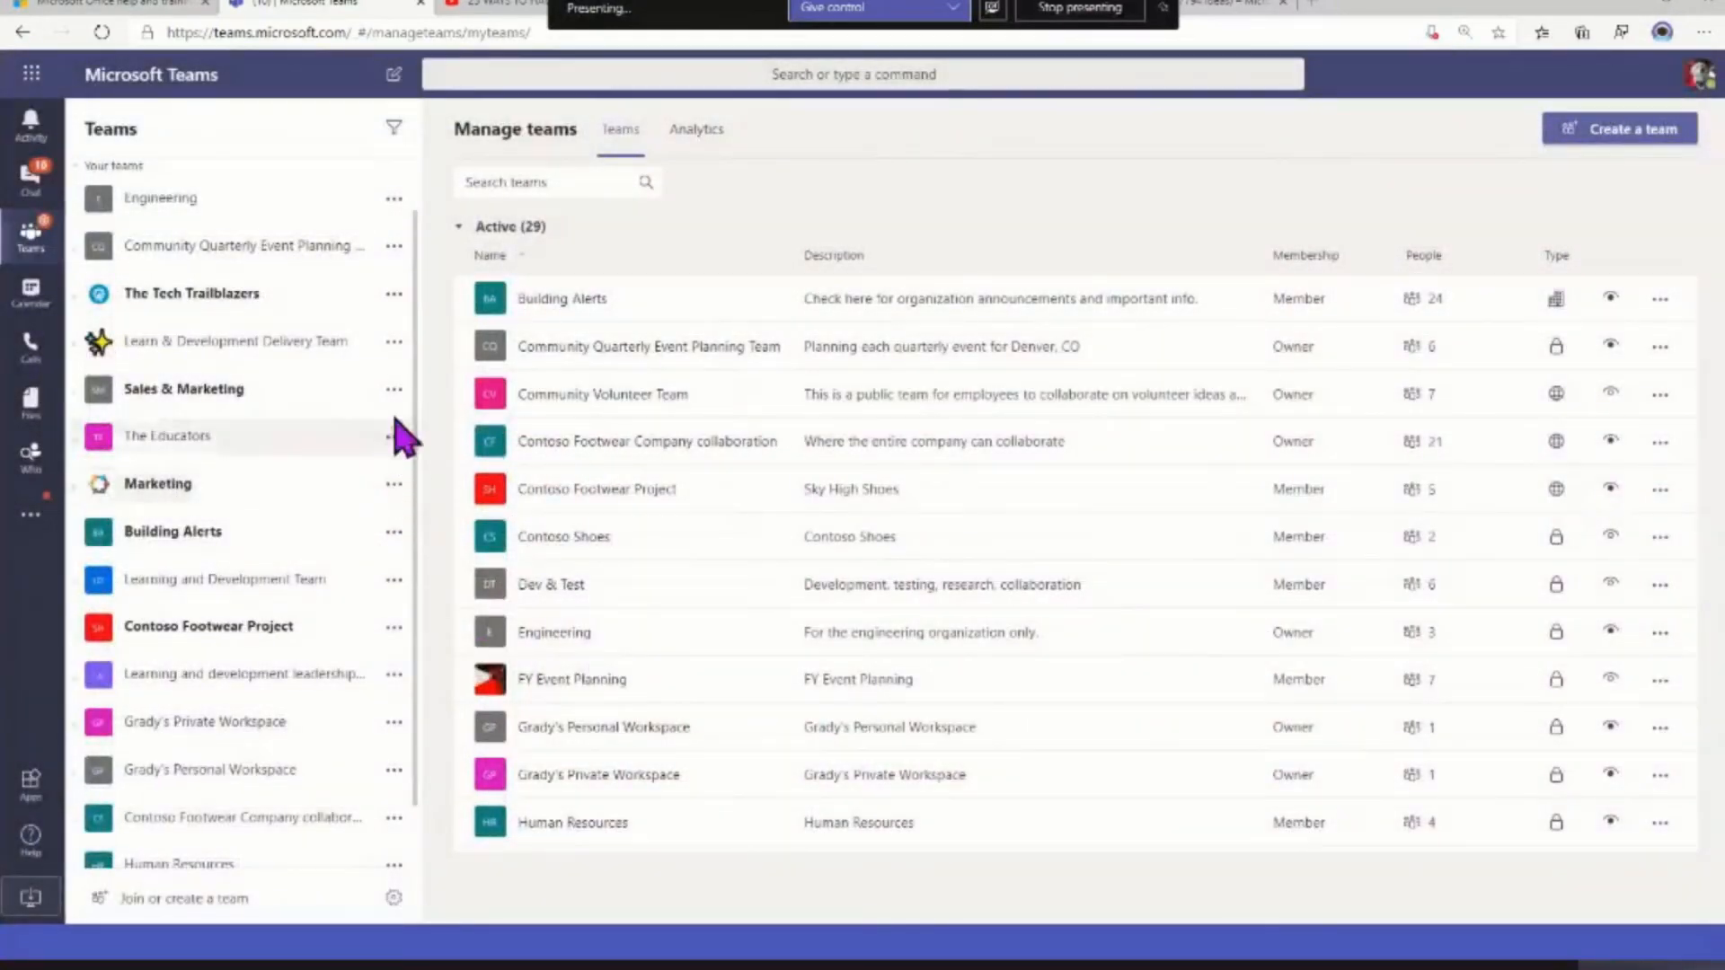
Review all tags of the Learn & Development Delivery Team as well as your own tags
{"action": "left_click", "coordinate": [395, 344]}
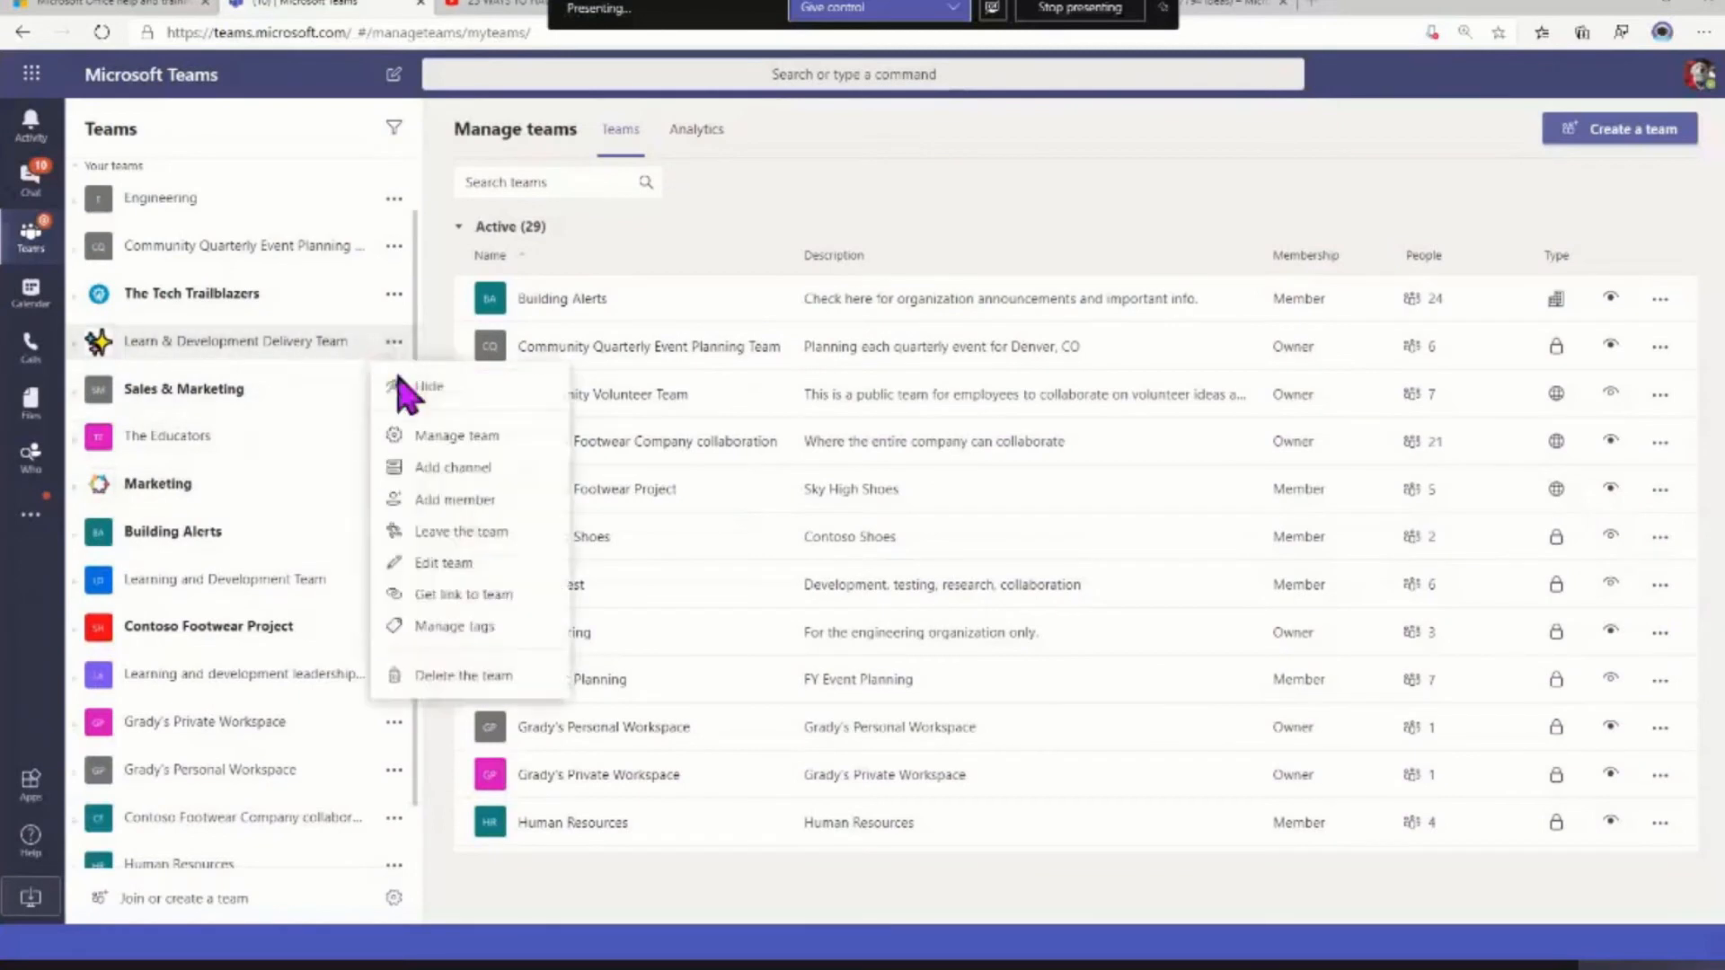
{"action": "left_click", "coordinate": [406, 629]}
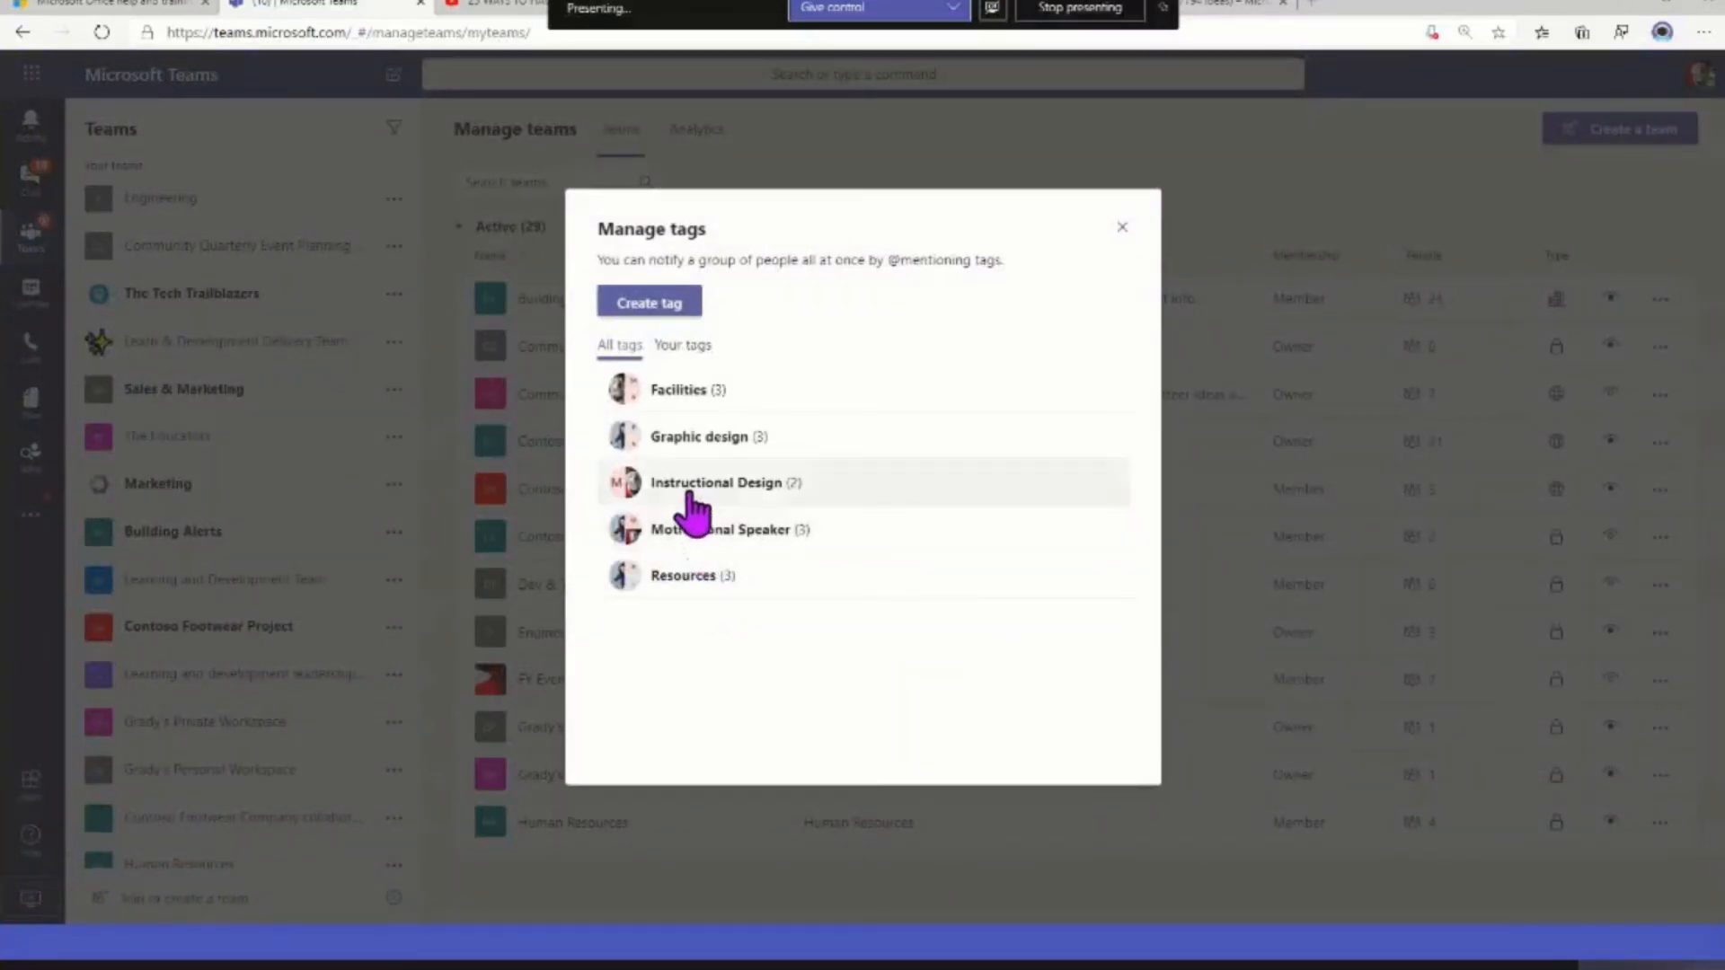
{"action": "left_click", "coordinate": [677, 350]}
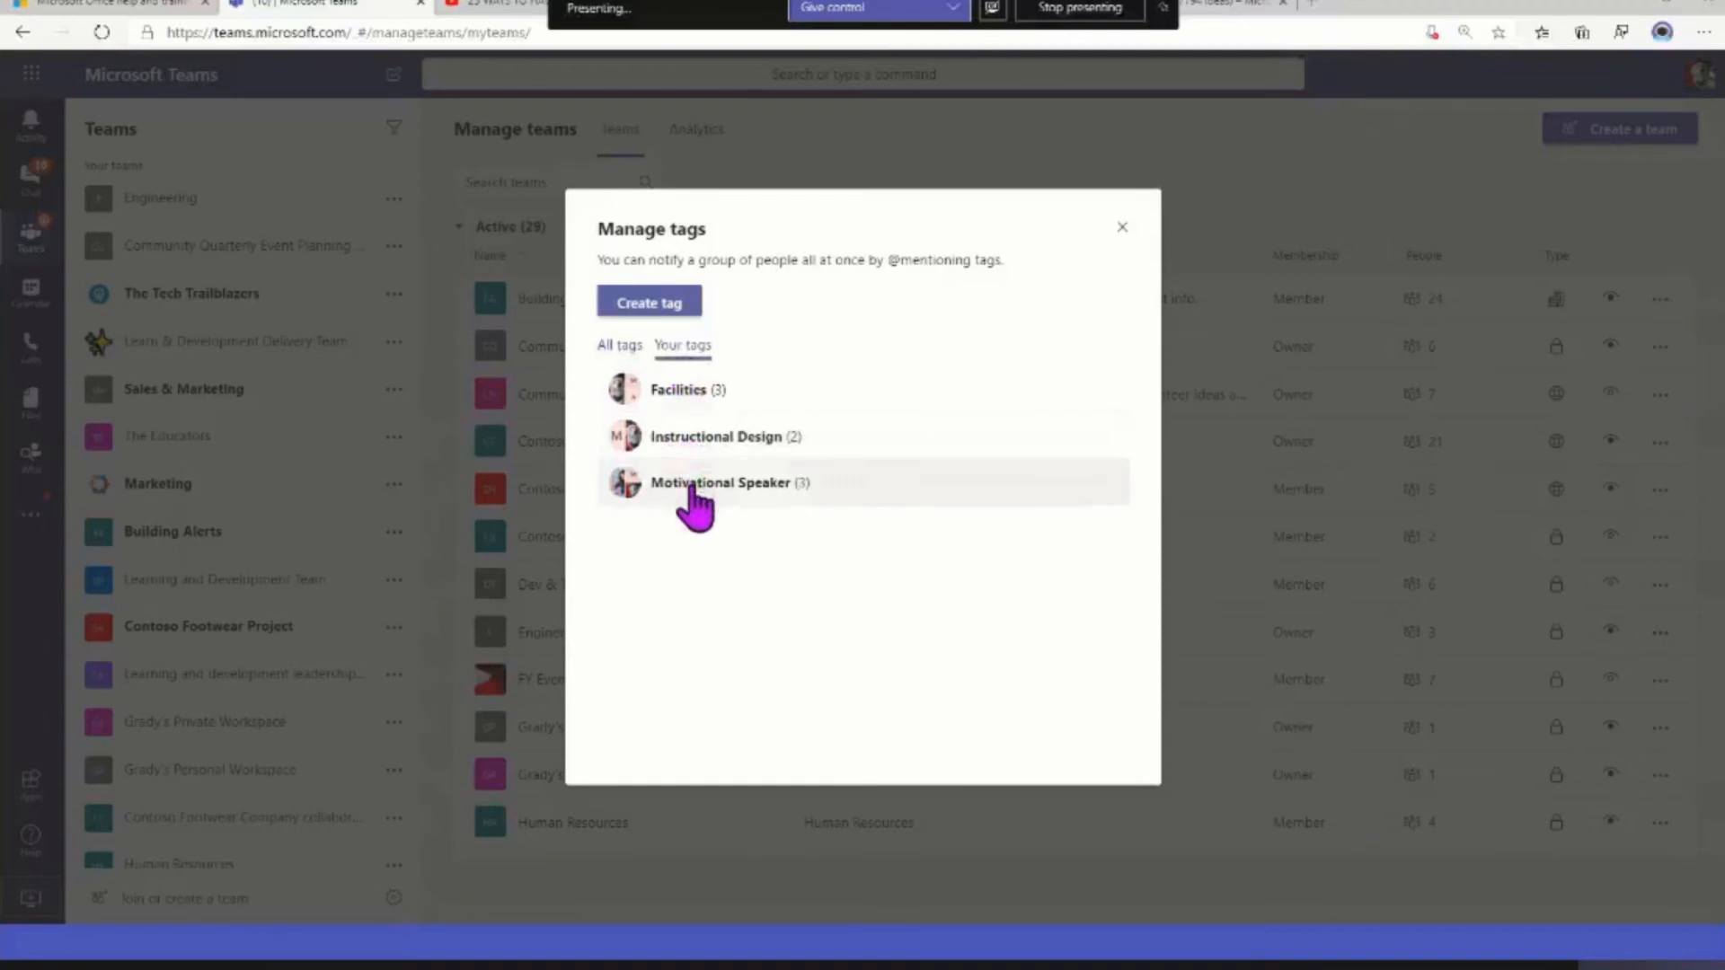
{"action": "left_click", "coordinate": [619, 346]}
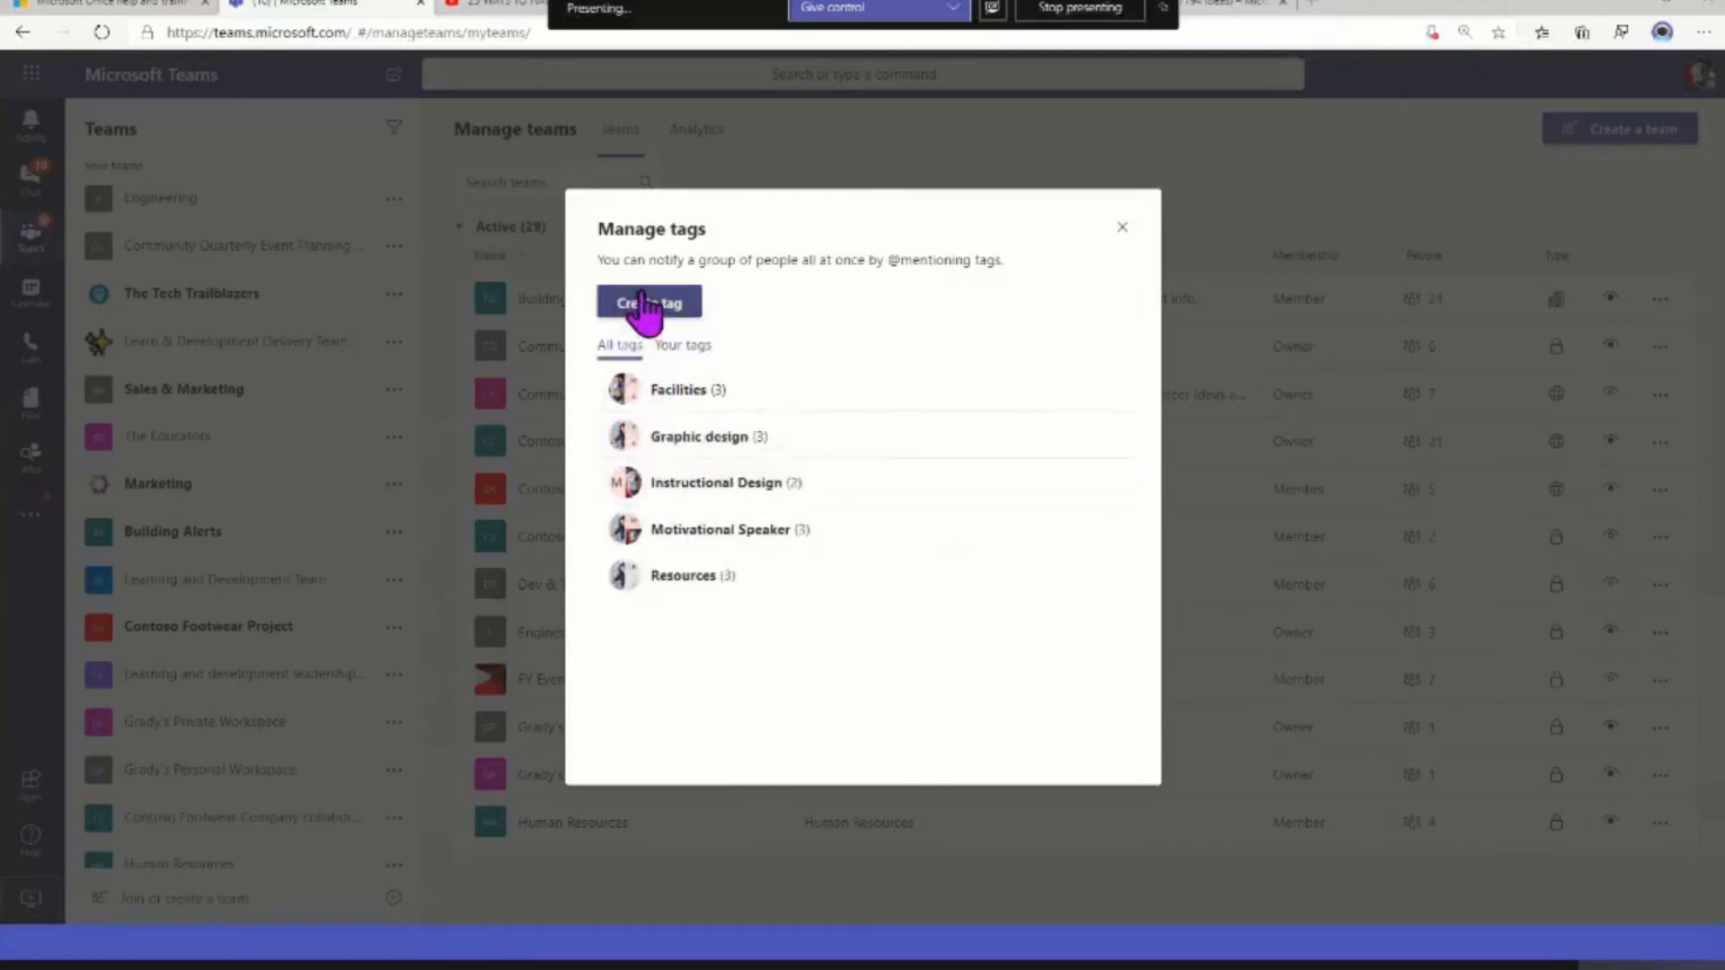
Start a new tag for the Learn & Development Delivery Team and name it Coffee Drinkers
{"action": "left_click", "coordinate": [641, 304]}
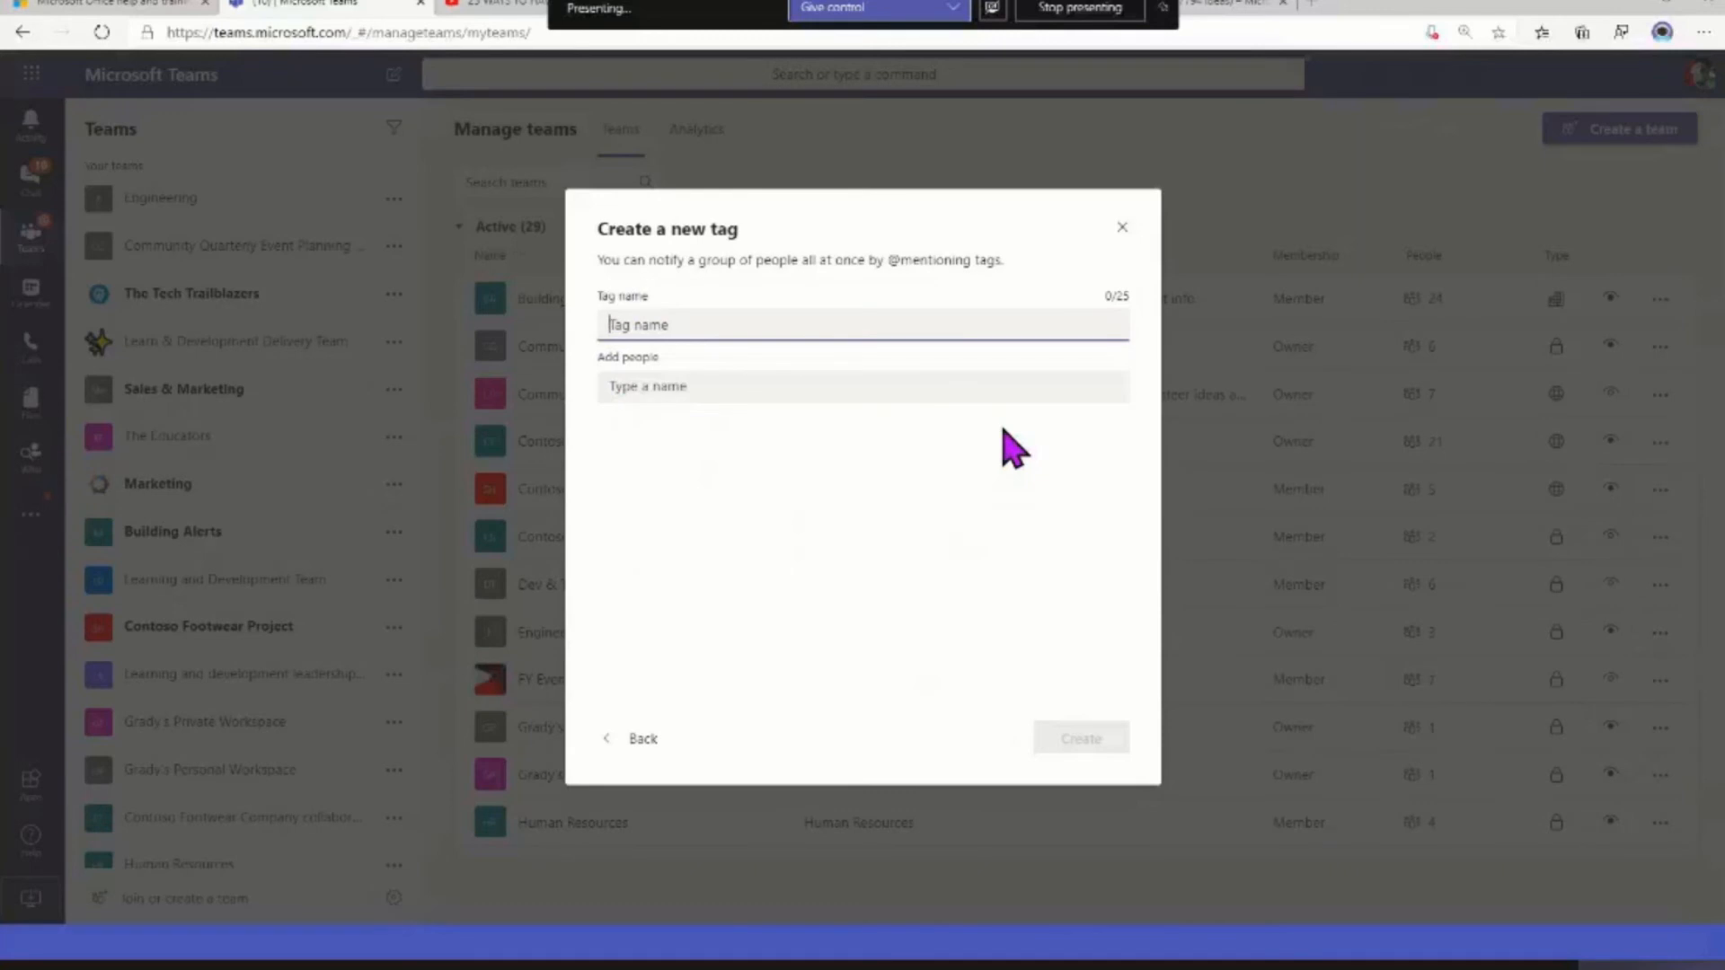
{"action": "type", "text": "Coffe Drinkers"}
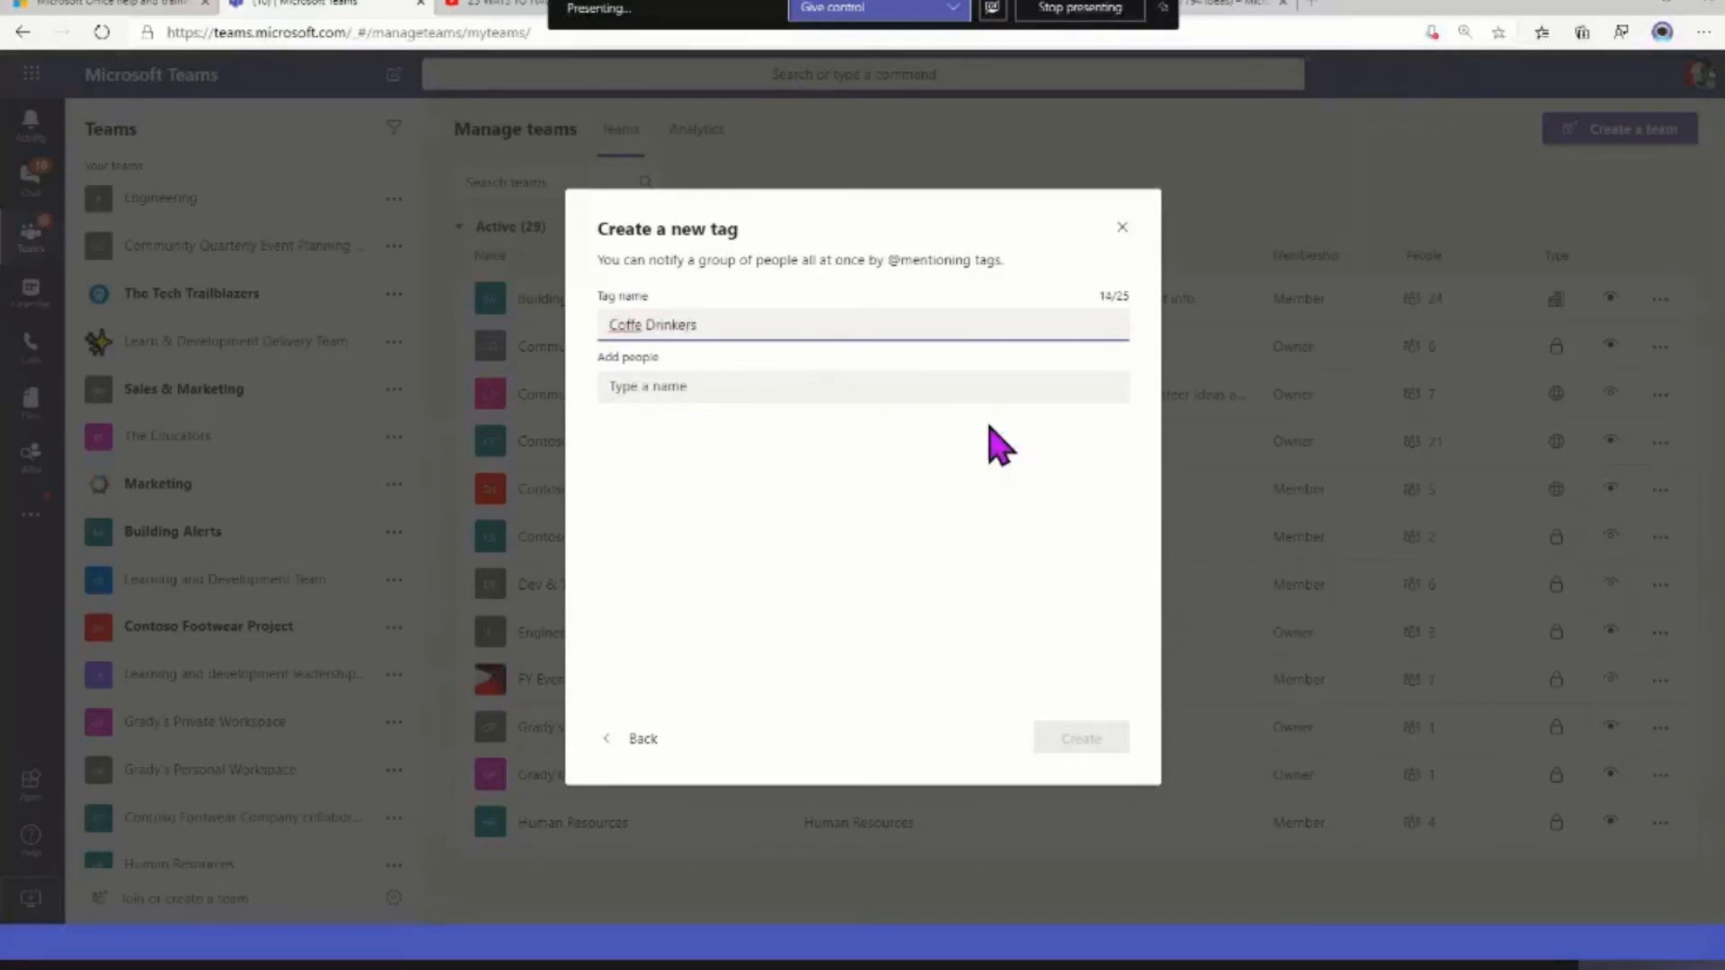
{"action": "right_click", "coordinate": [626, 324]}
{"action": "key", "text": "Escape"}
{"action": "type", "text": "Coffee"}
Add three team members to the Coffee Drinkers tag and create it
{"action": "left_click", "coordinate": [680, 388]}
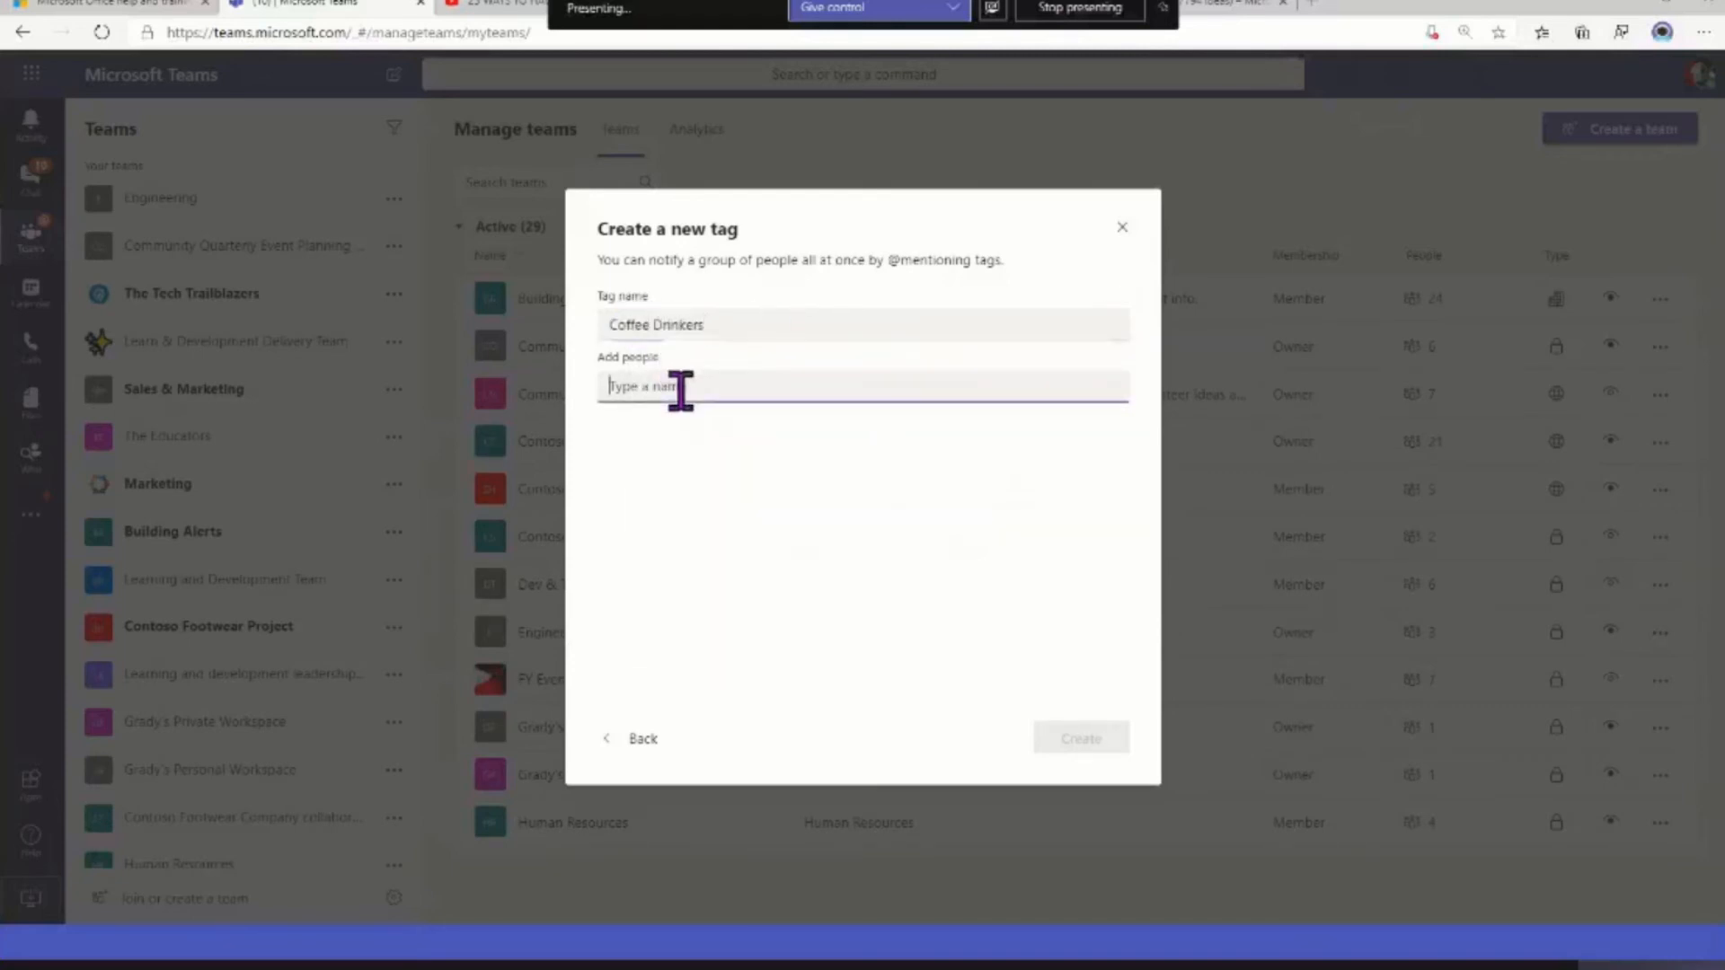
{"action": "type", "text": "adel"}
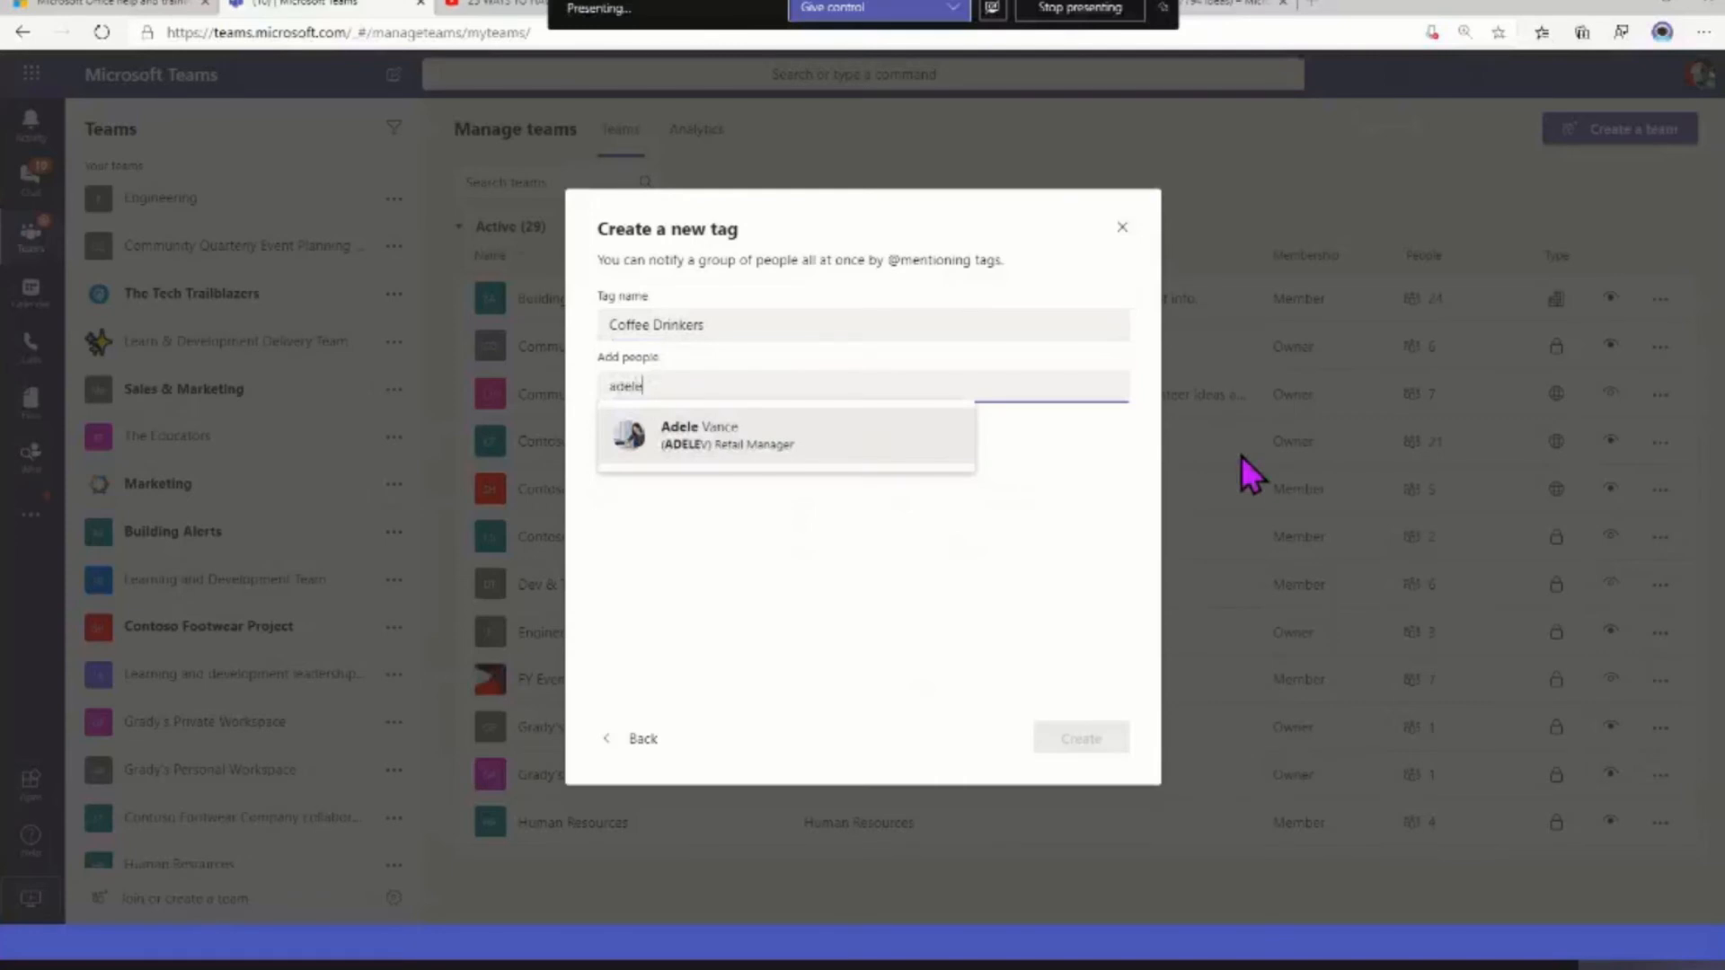
{"action": "type", "text": "e"}
{"action": "key", "text": "Return"}
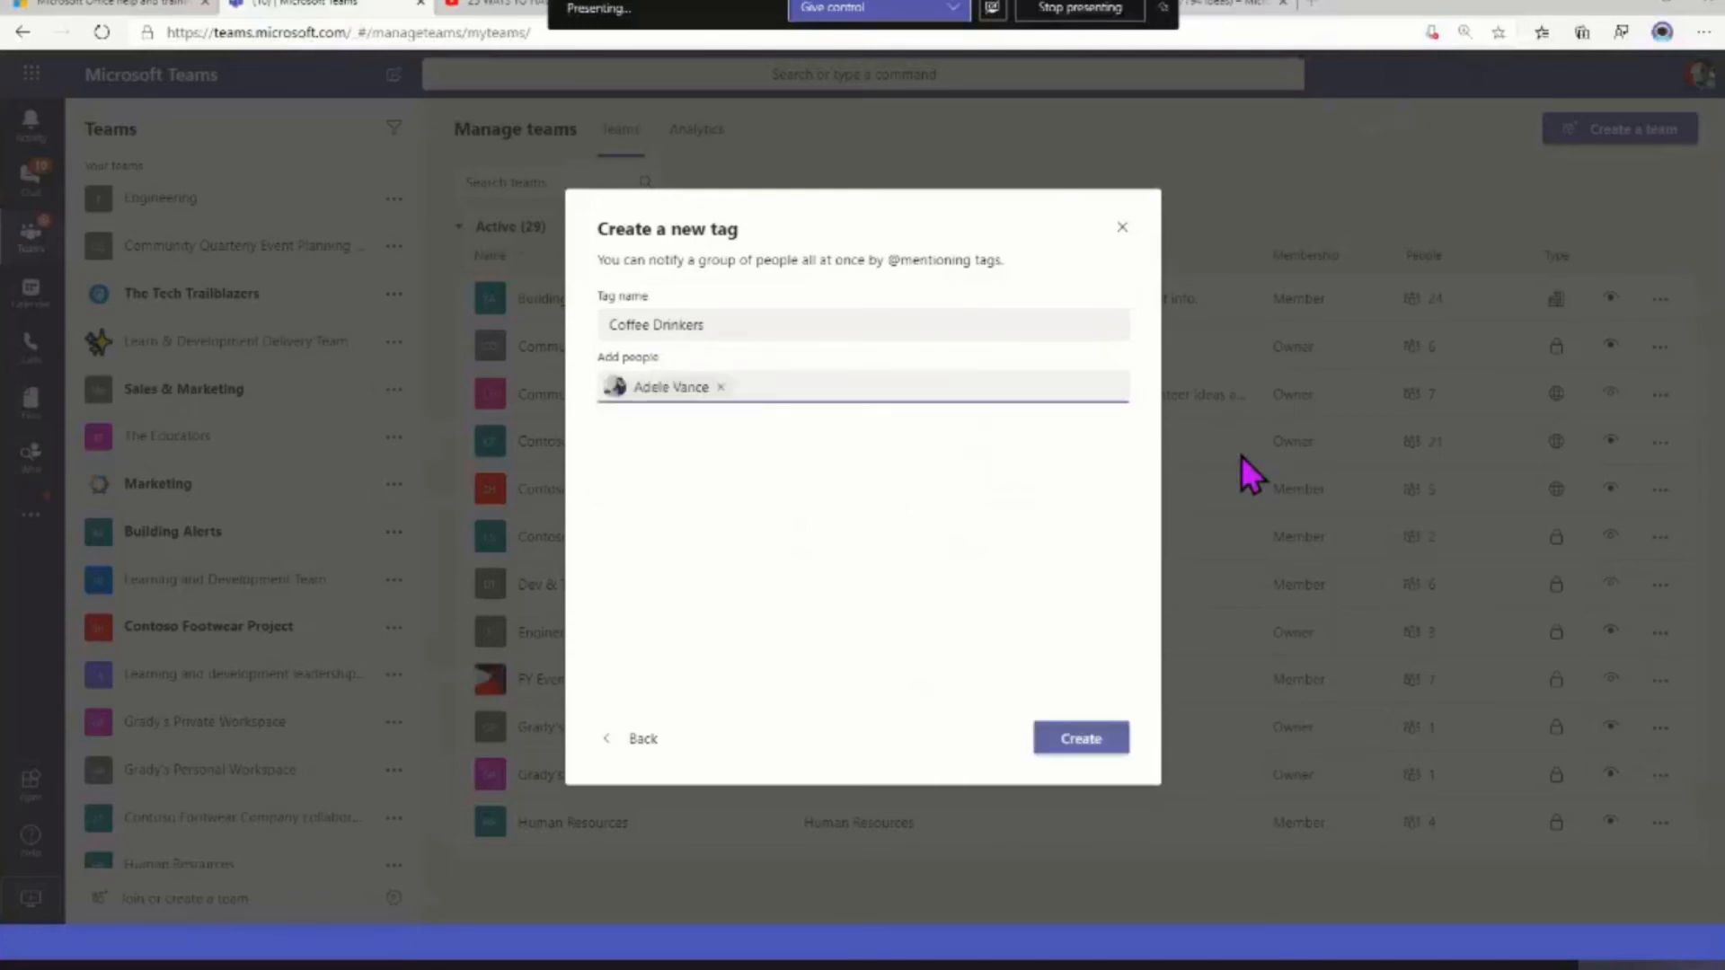
{"action": "type", "text": "patti"}
{"action": "key", "text": "Return"}
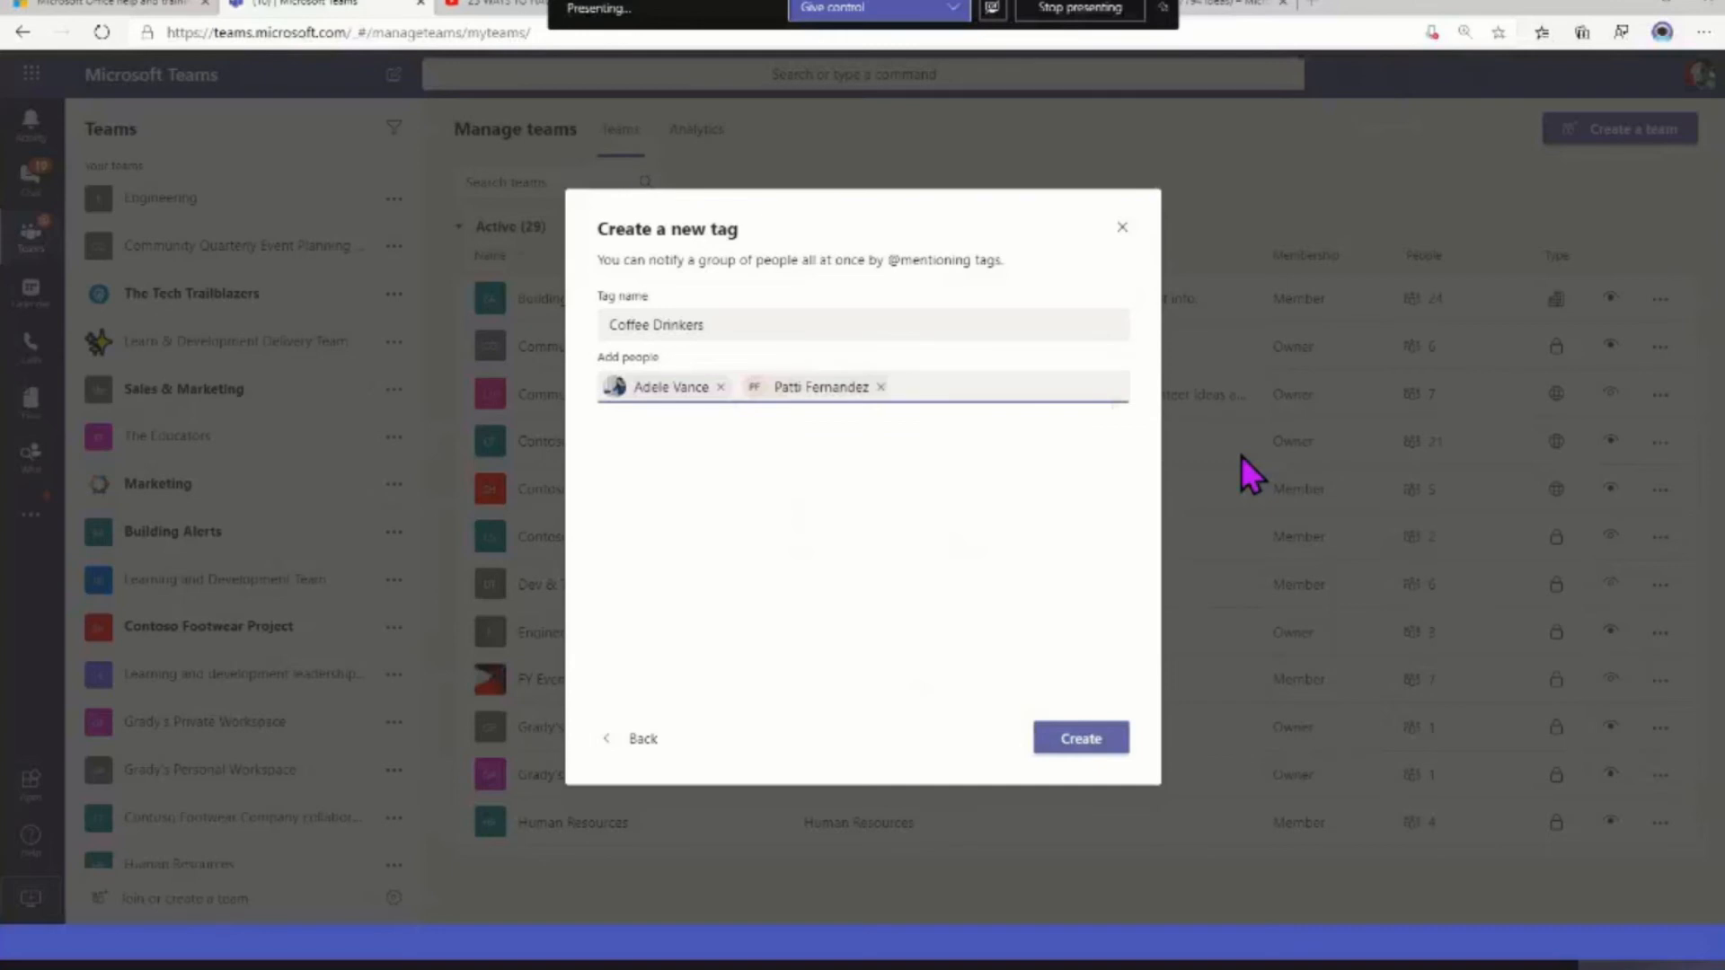
{"action": "type", "text": "jo"}
{"action": "key", "text": "Return"}
{"action": "left_click", "coordinate": [1082, 744]}
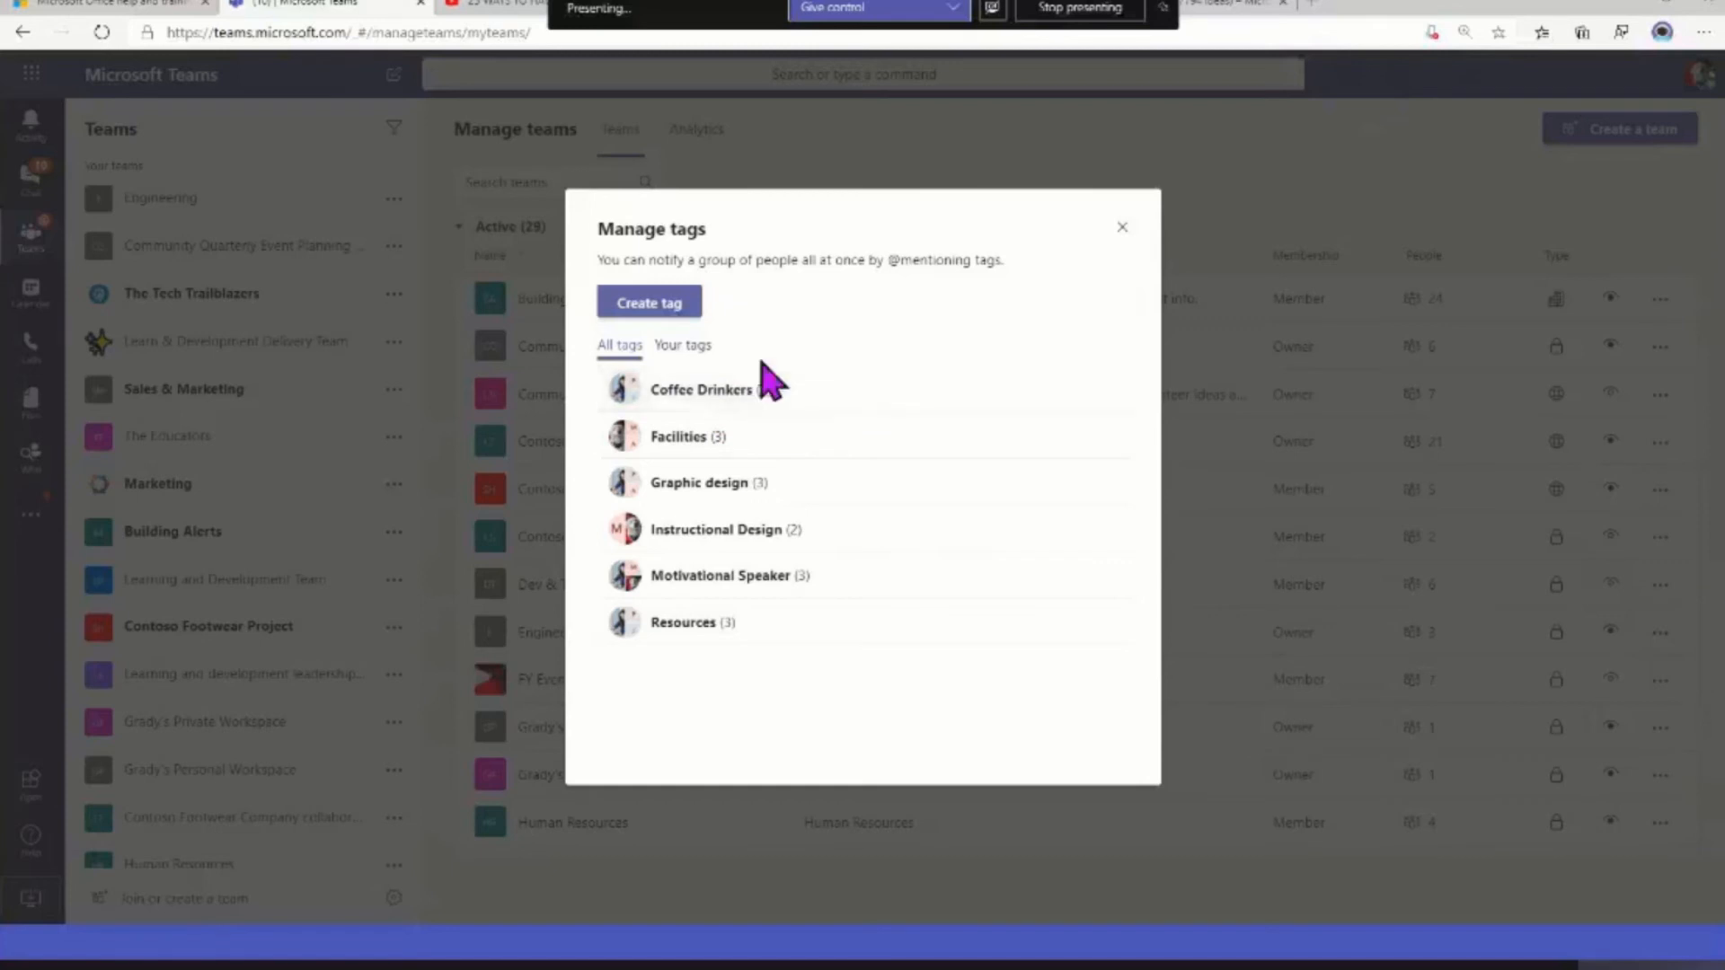
Start a post in the 2. A. Event space management channel that mentions the Coffee Drinkers tag
{"action": "left_click", "coordinate": [1123, 228]}
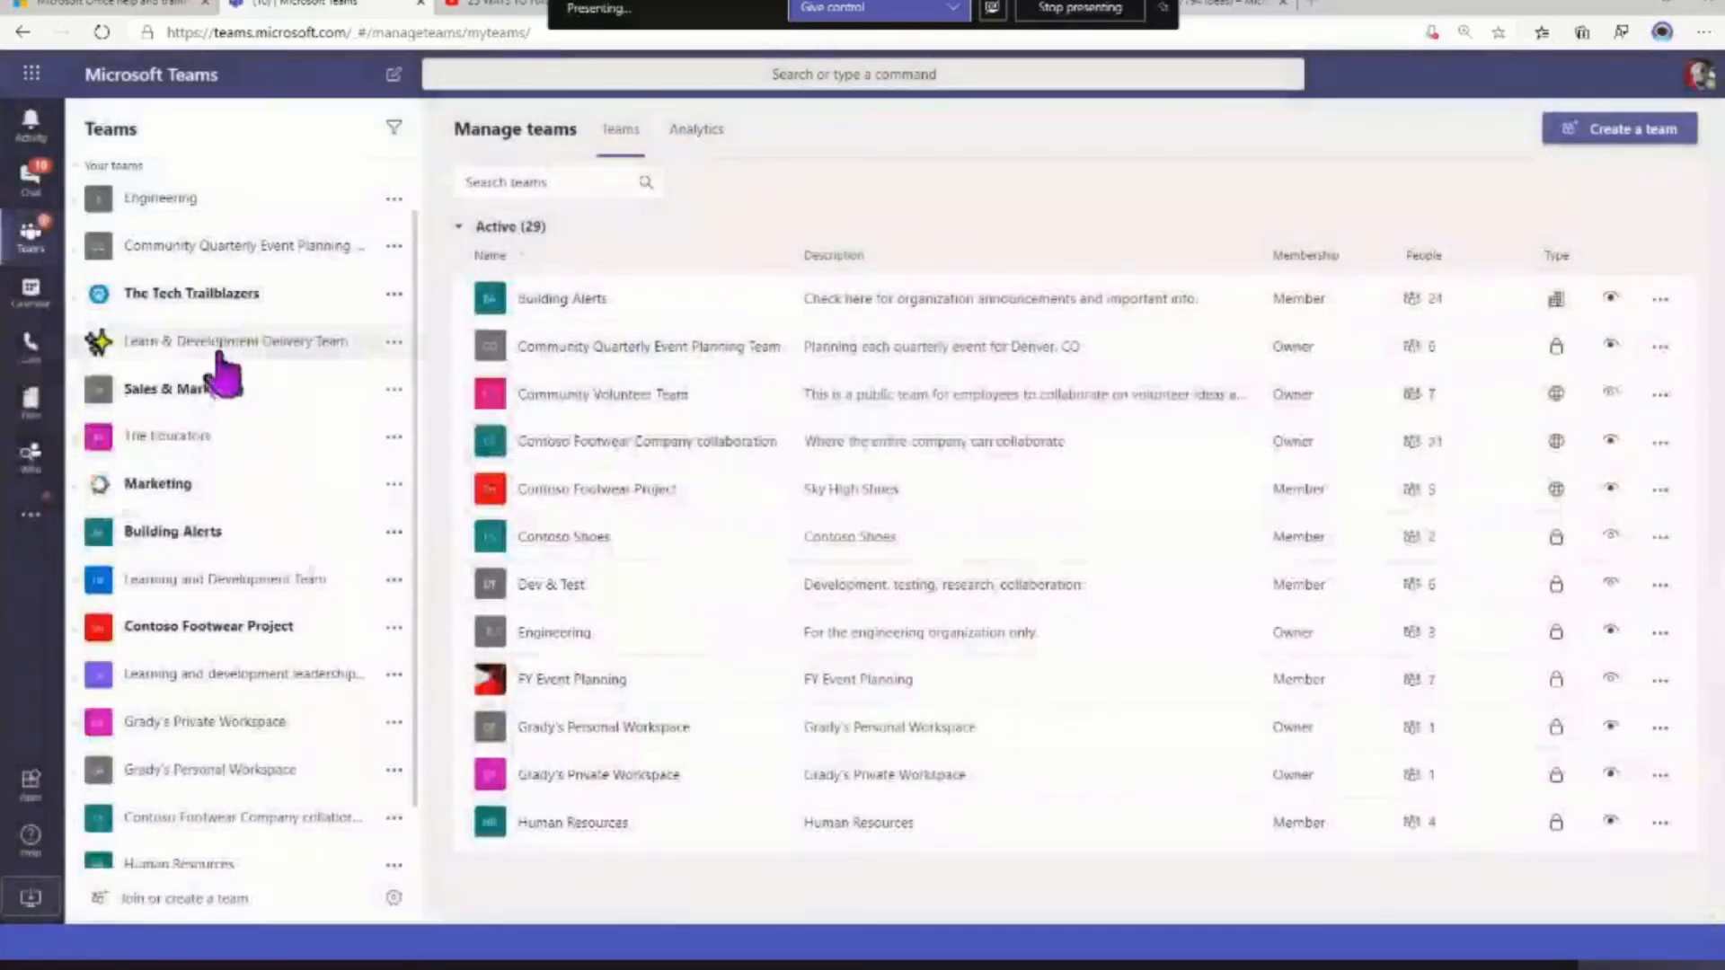
{"action": "left_click", "coordinate": [216, 347]}
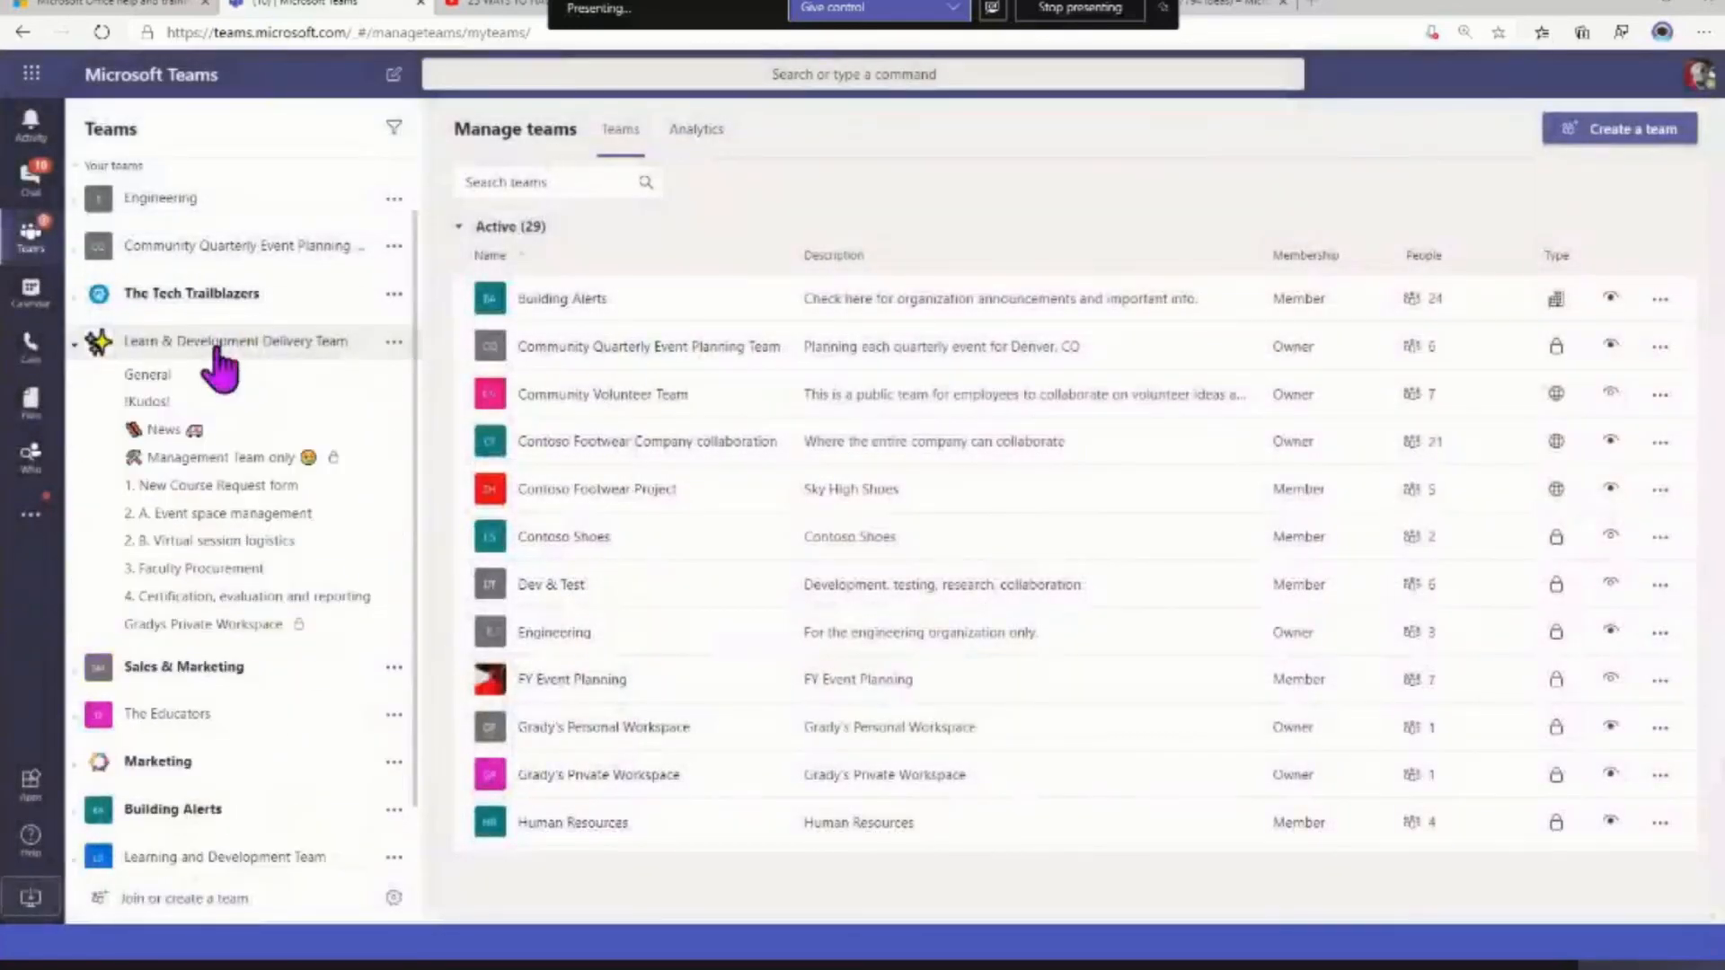
{"action": "left_click", "coordinate": [215, 522]}
{"action": "left_click", "coordinate": [665, 864]}
{"action": "type", "text": "@coffee"}
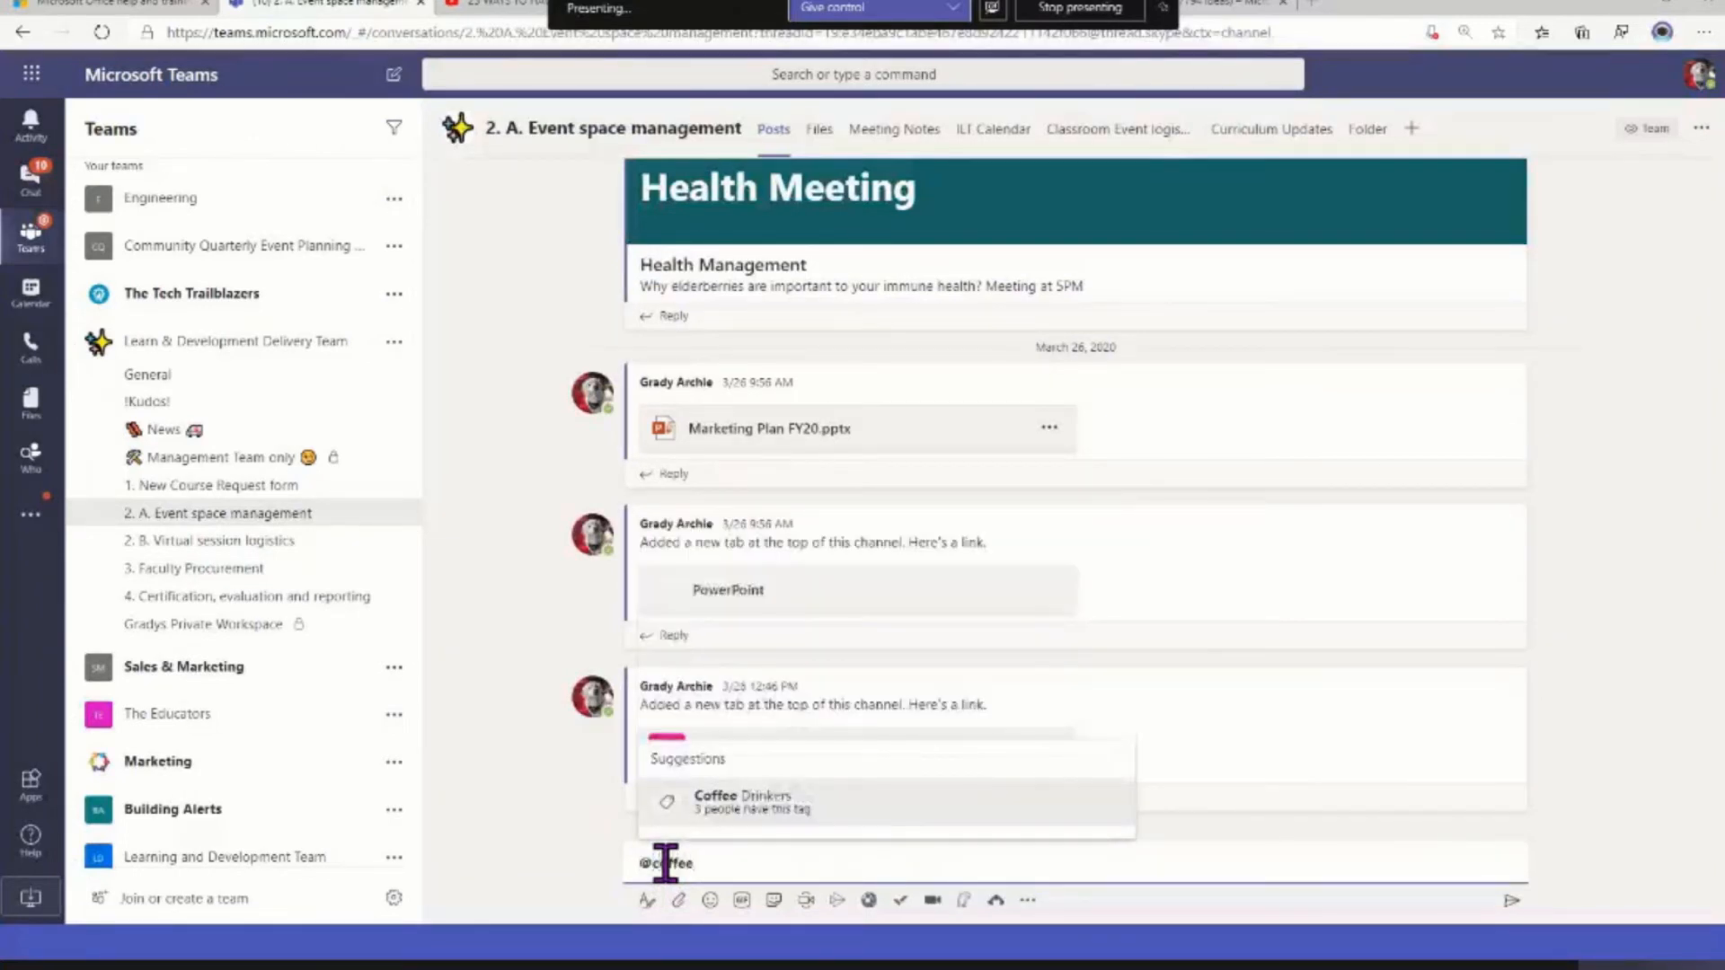
{"action": "left_click", "coordinate": [784, 814]}
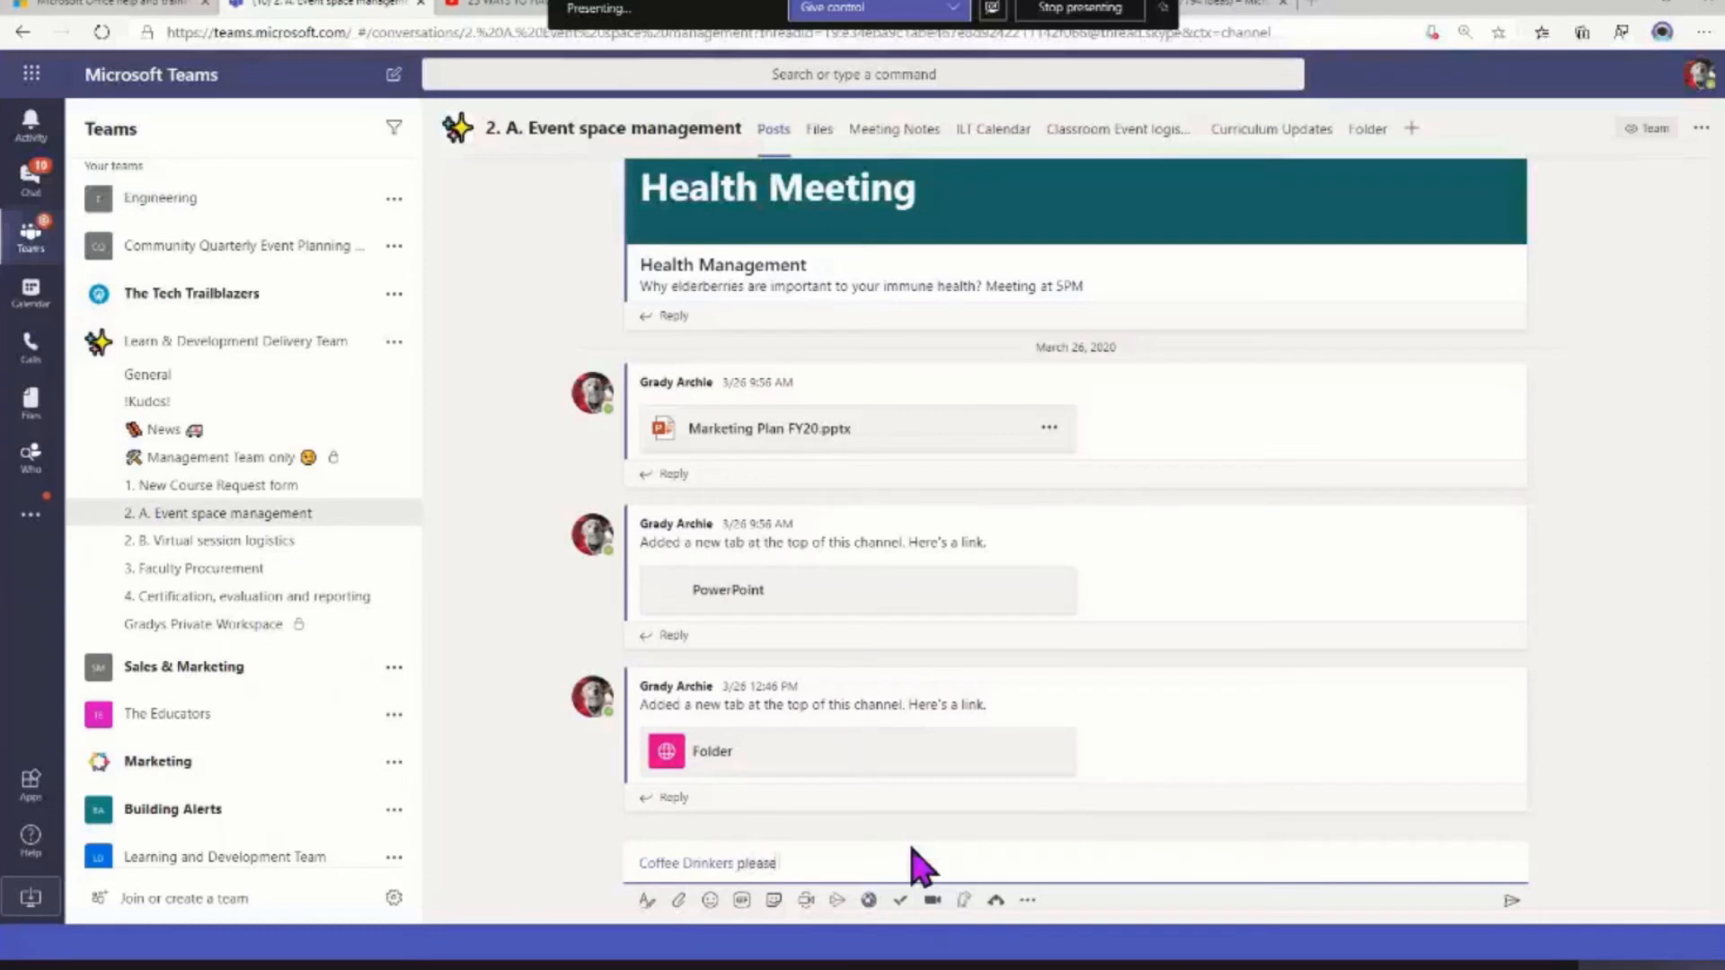
Complete the post with "please be sure to try the new Columbian brand", correcting the spelling of Columbian, and send it
{"action": "type", "text": "please be sure to try the new"}
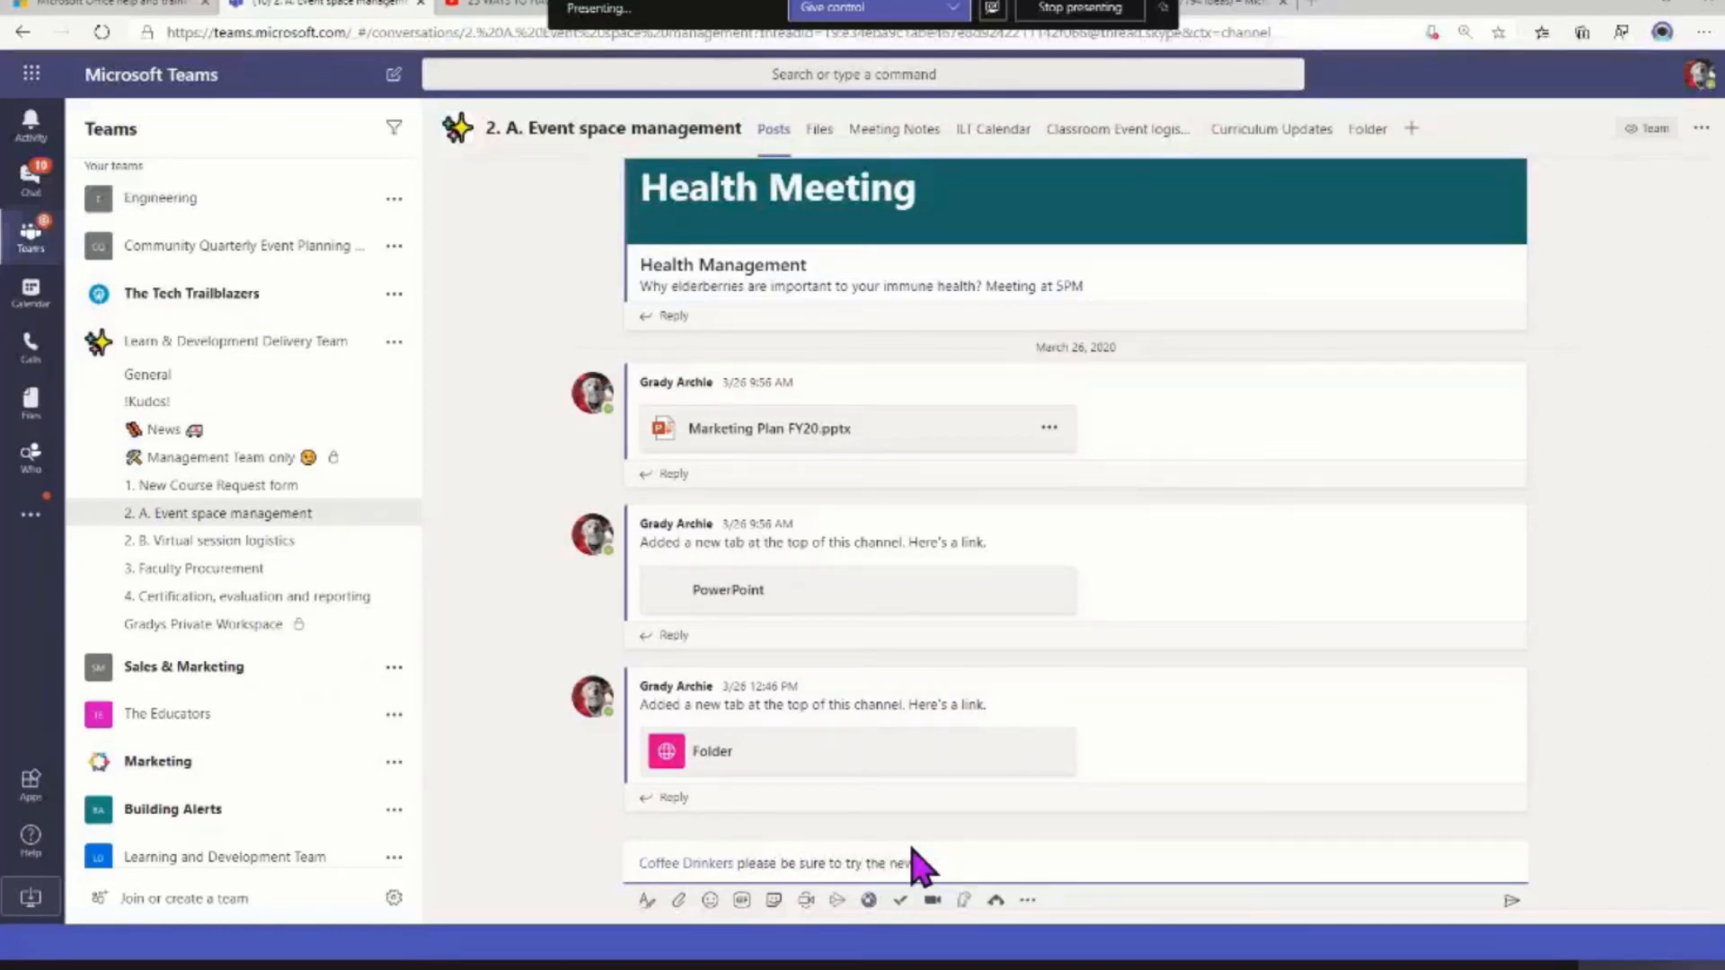
{"action": "type", "text": " columbian brand"}
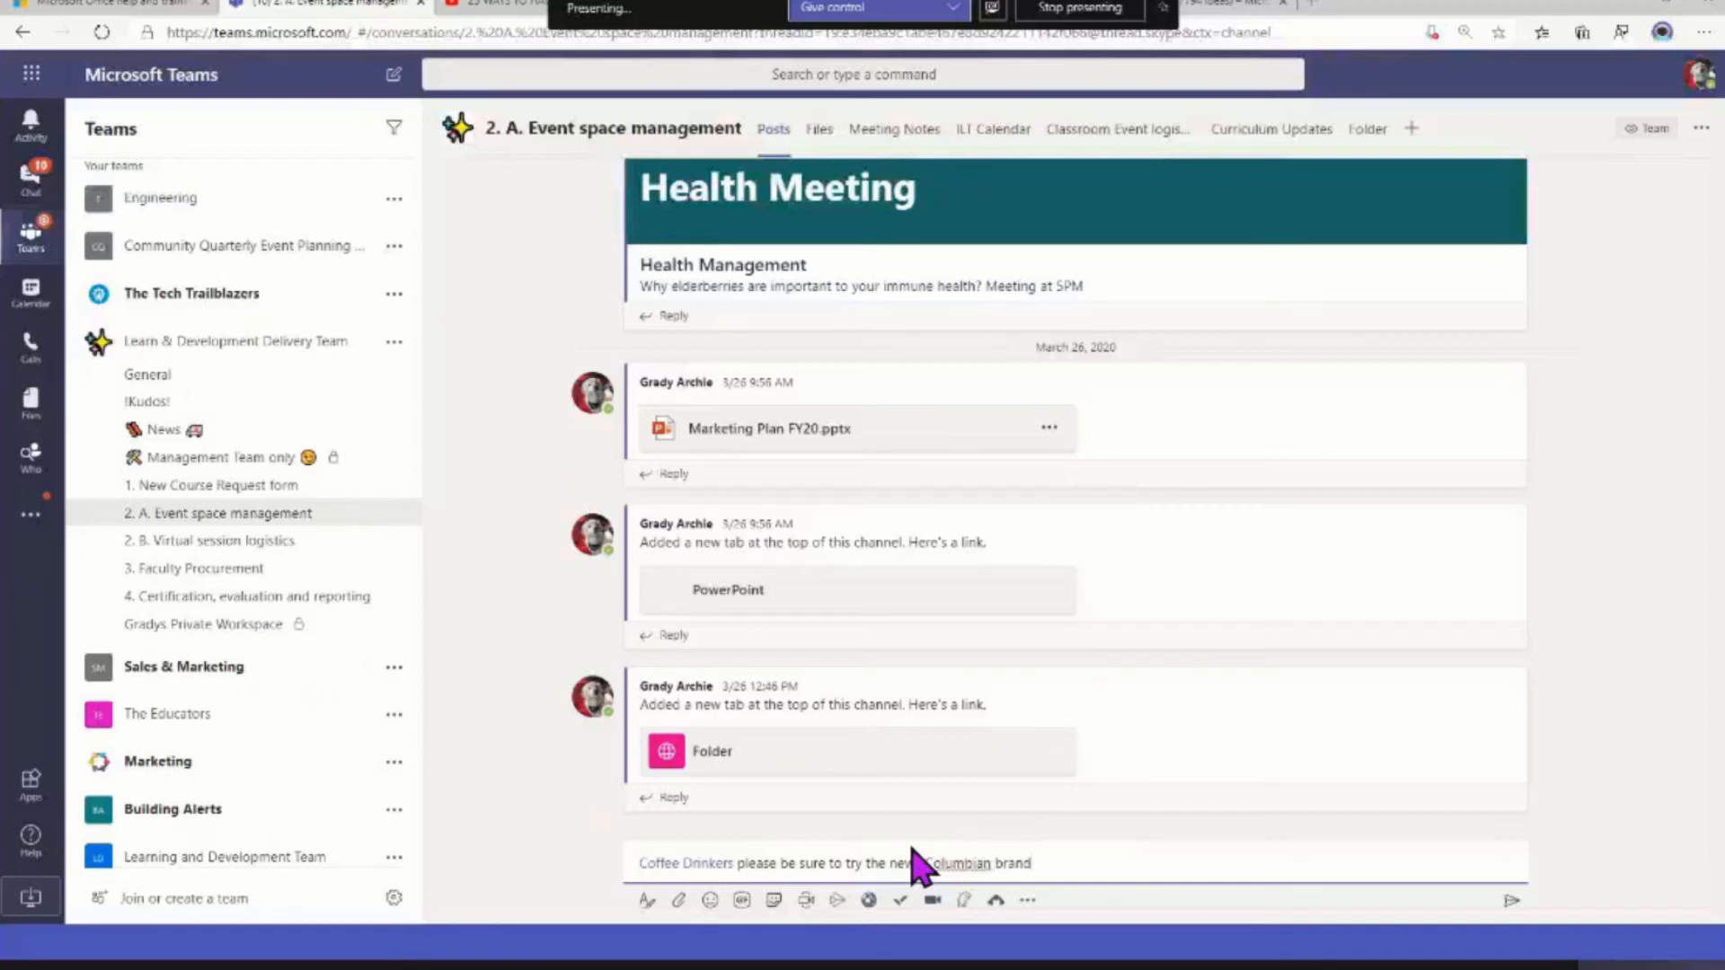
{"action": "right_click", "coordinate": [939, 863]}
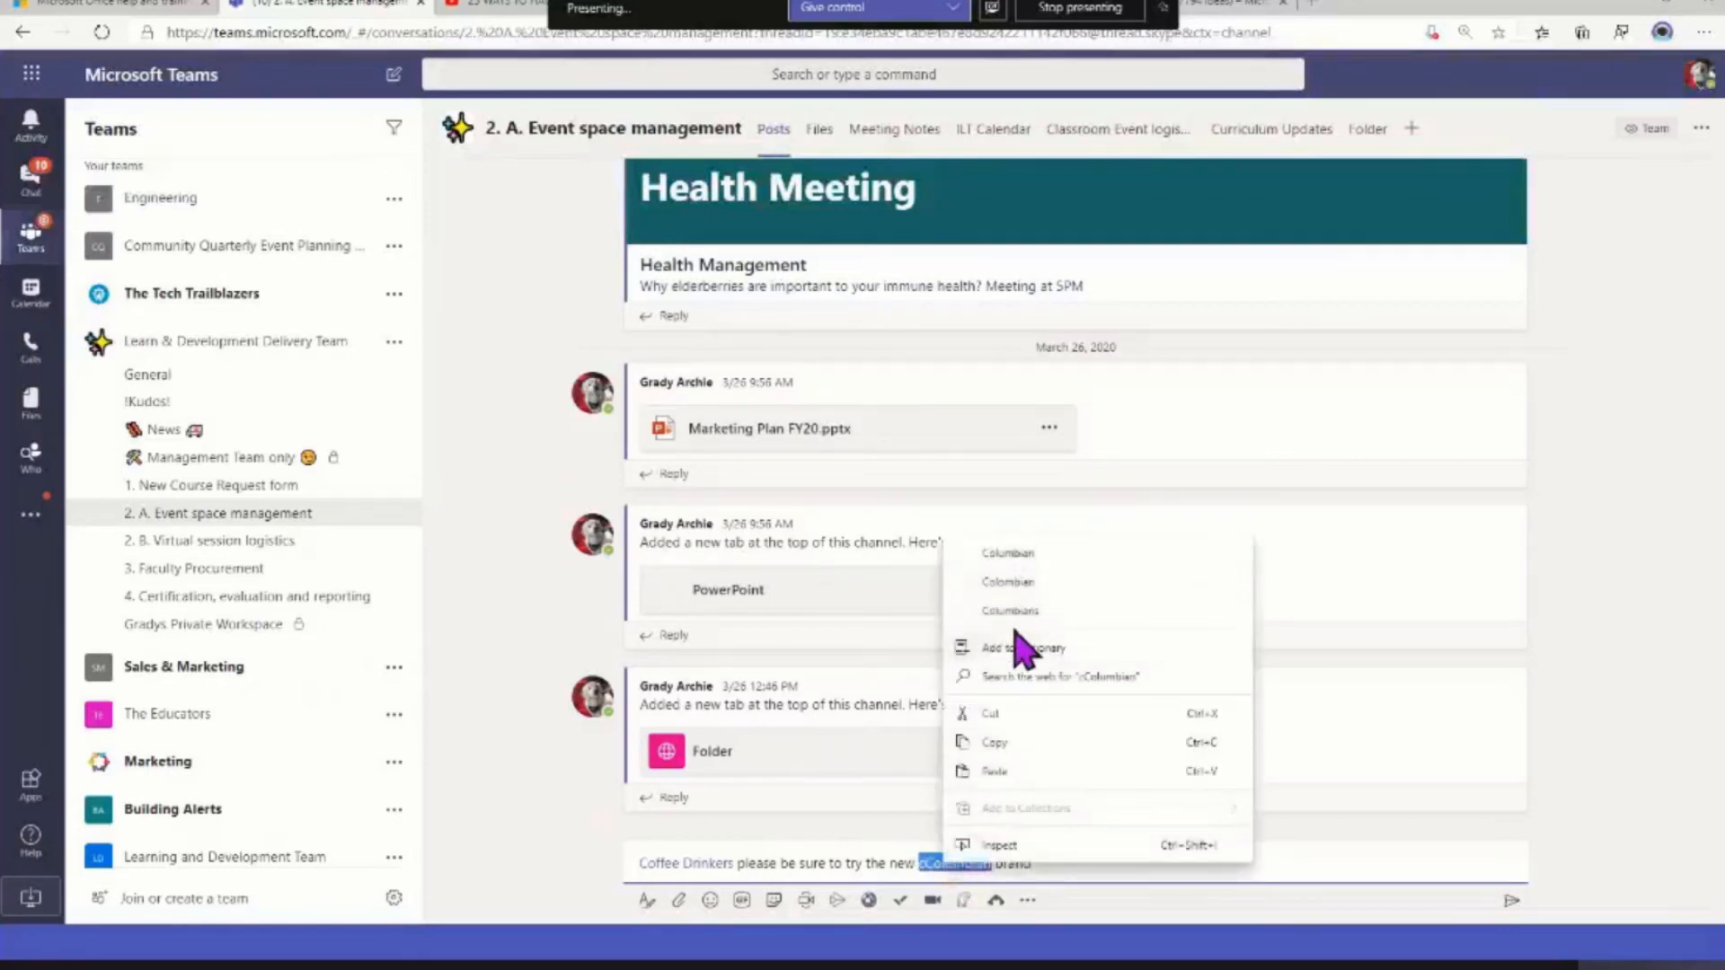
{"action": "left_click", "coordinate": [1022, 552]}
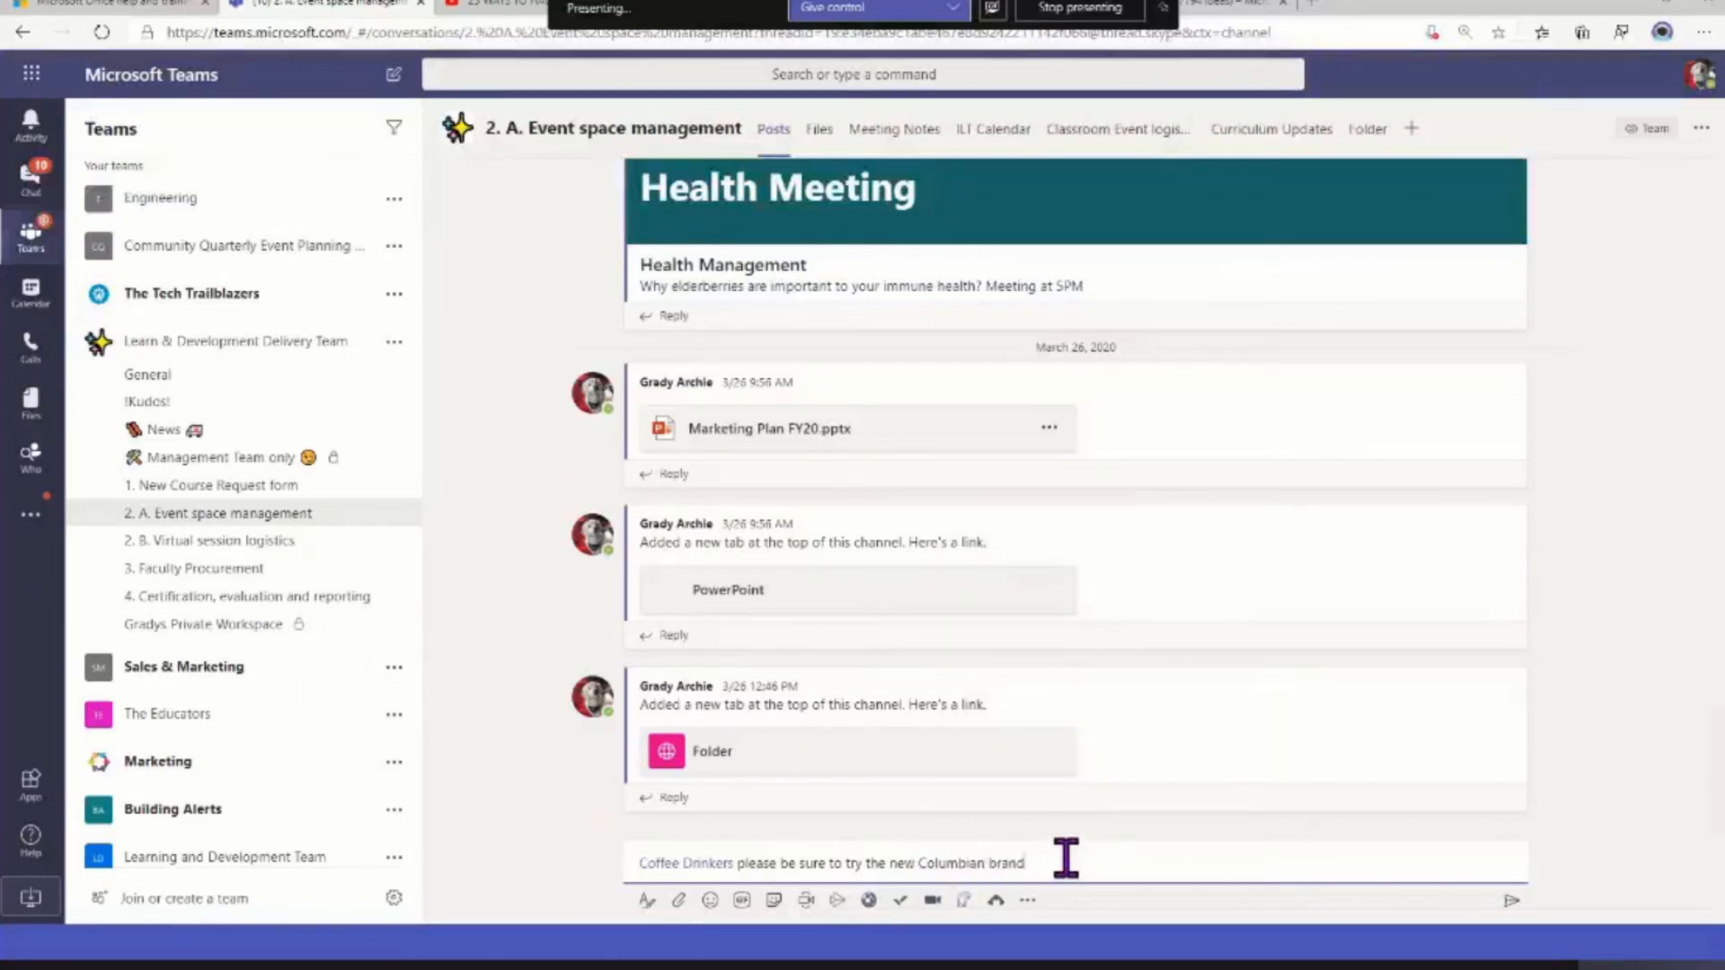
{"action": "key", "text": "Return"}
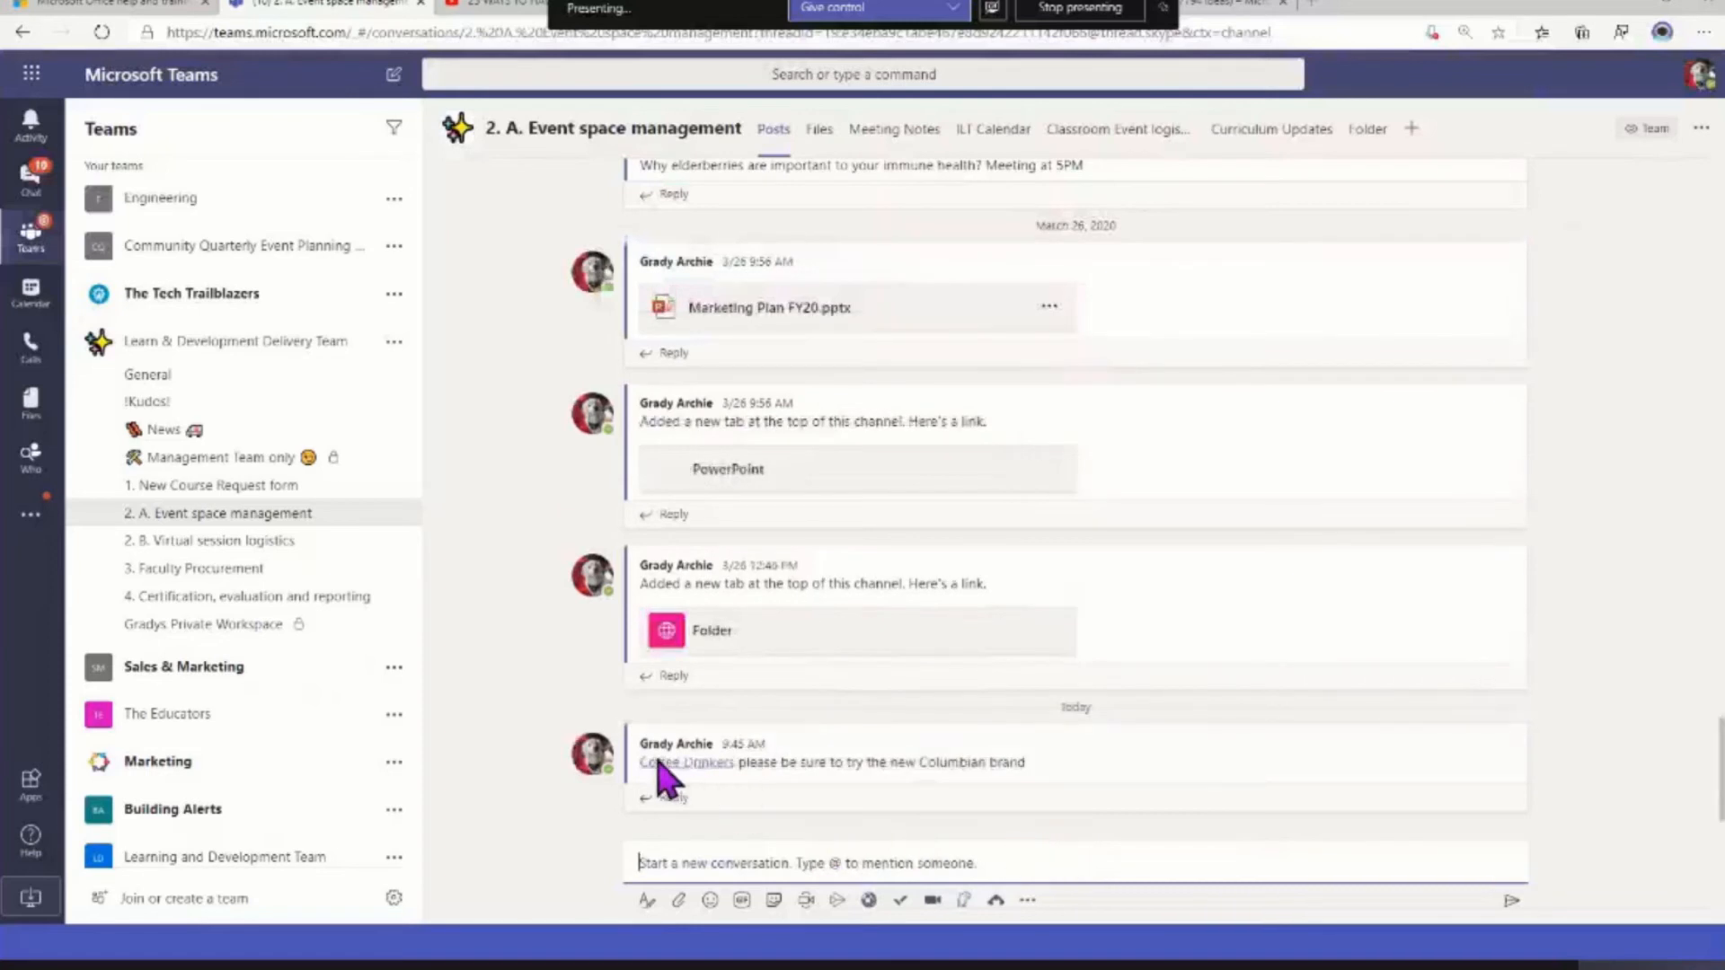
Review the people behind the posted Coffee Drinkers mention and the Learn & Development Delivery Team's options, including deletion, without changing anything
{"action": "mouse_move", "coordinate": [686, 766]}
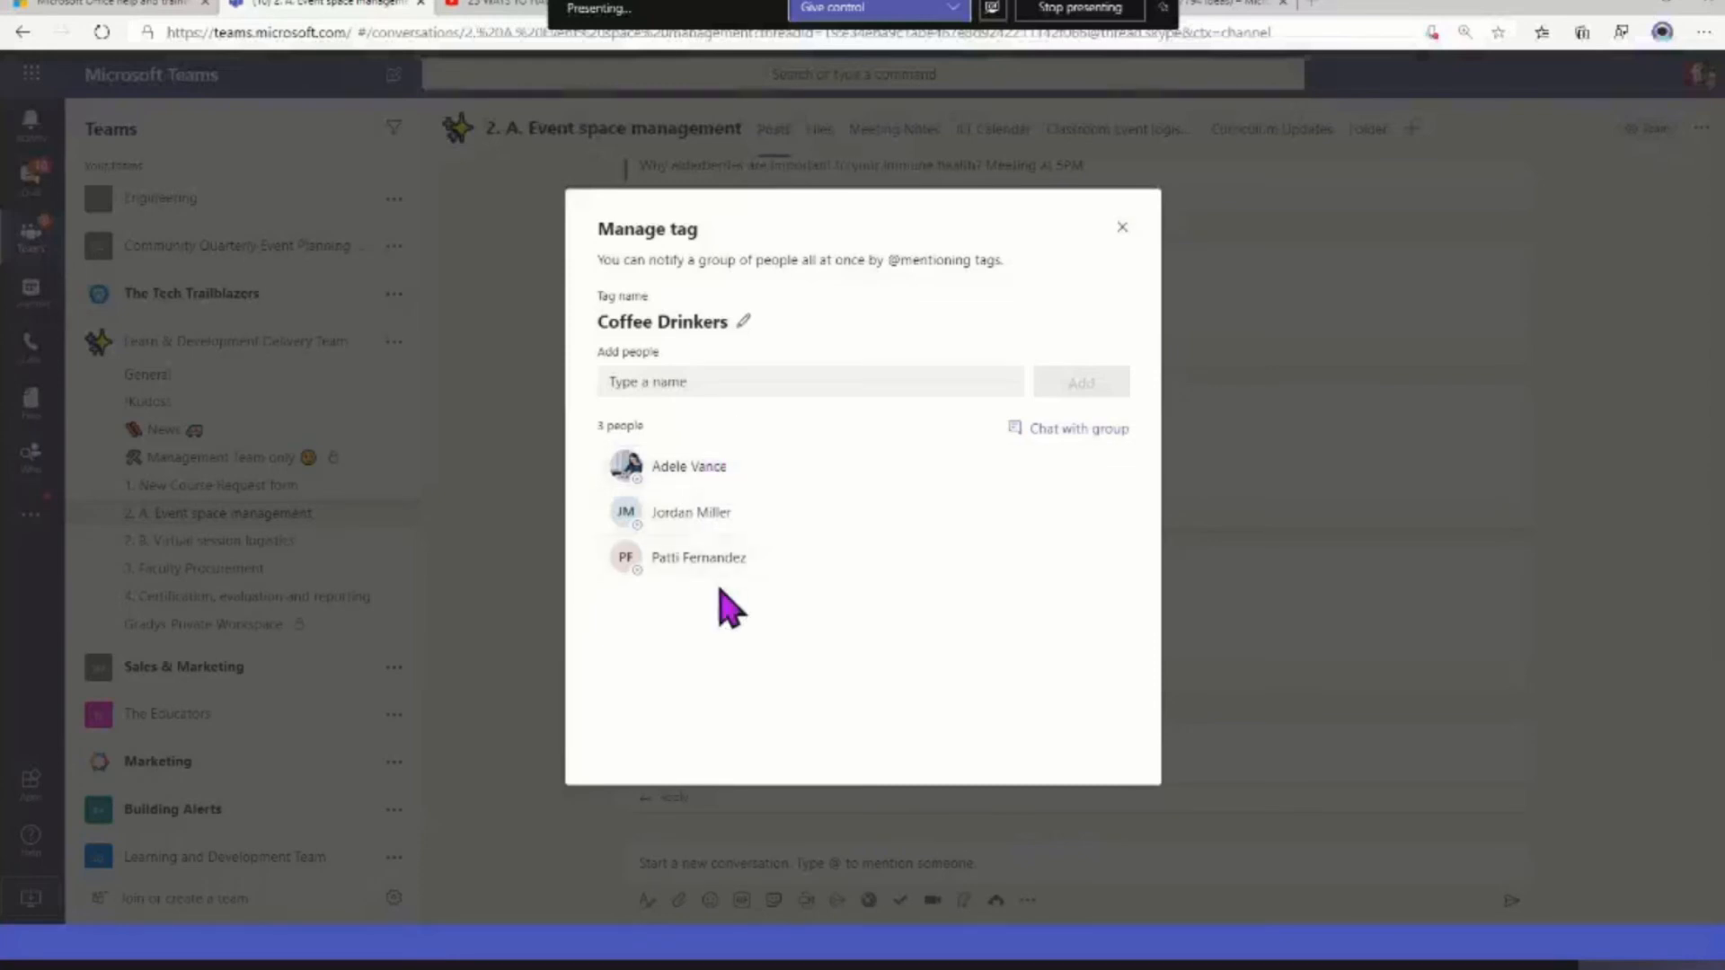
{"action": "left_click", "coordinate": [1123, 228]}
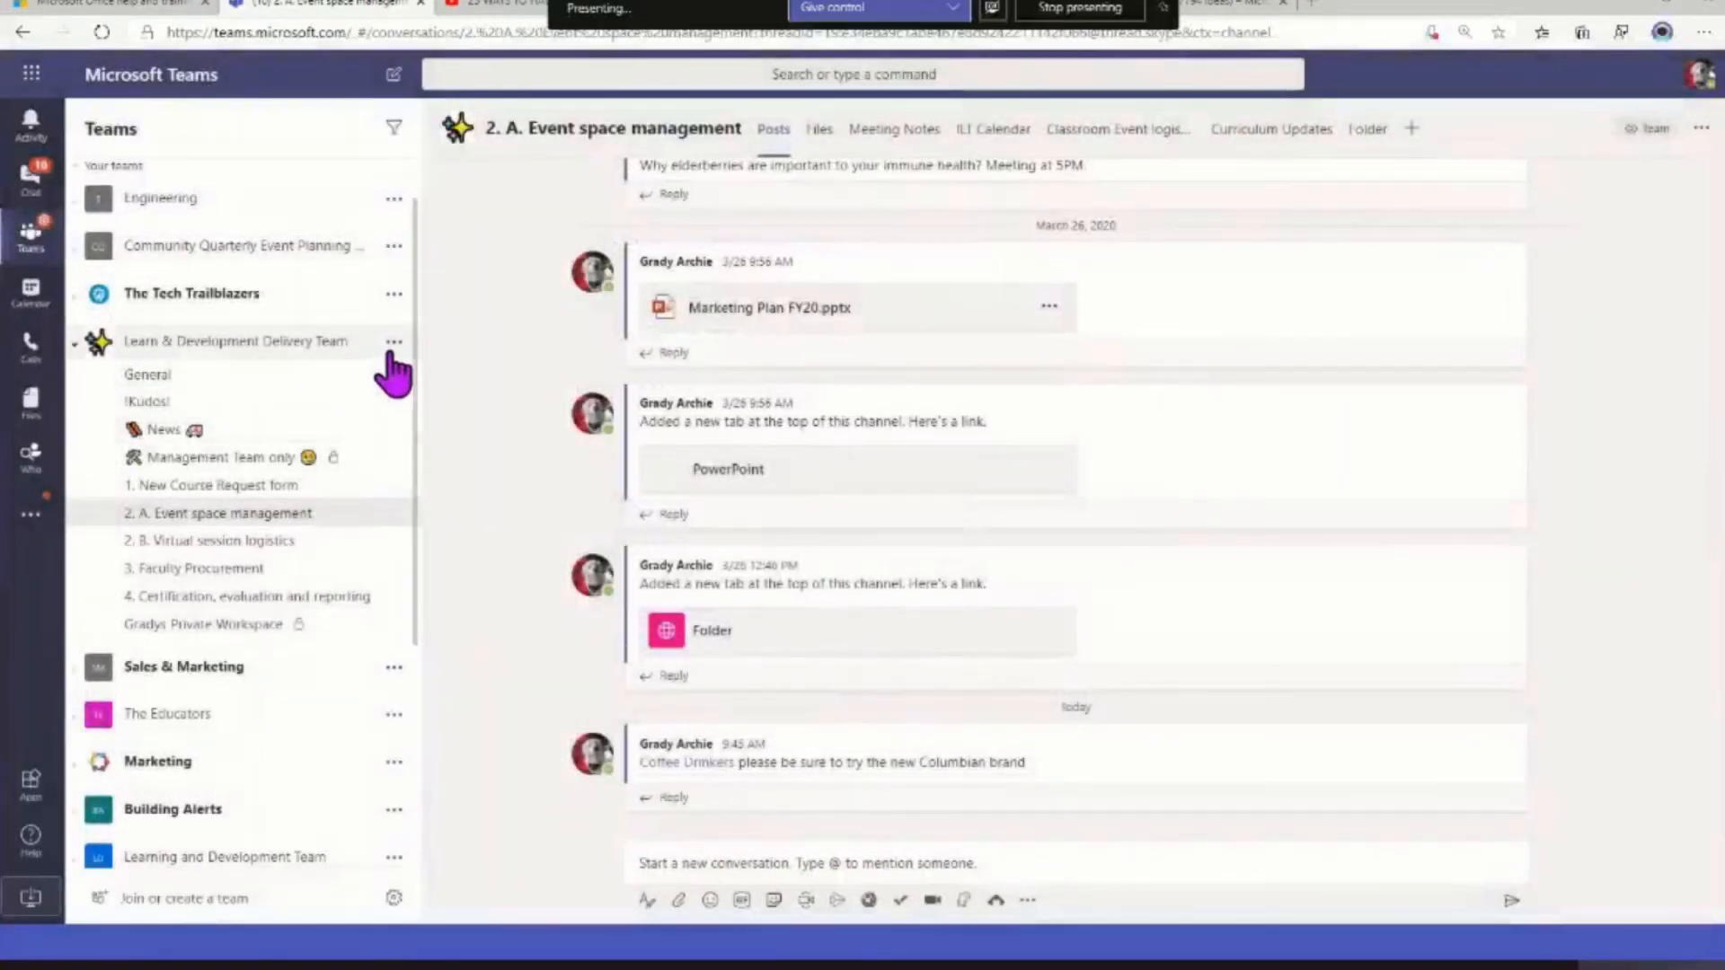
{"action": "left_click", "coordinate": [393, 342]}
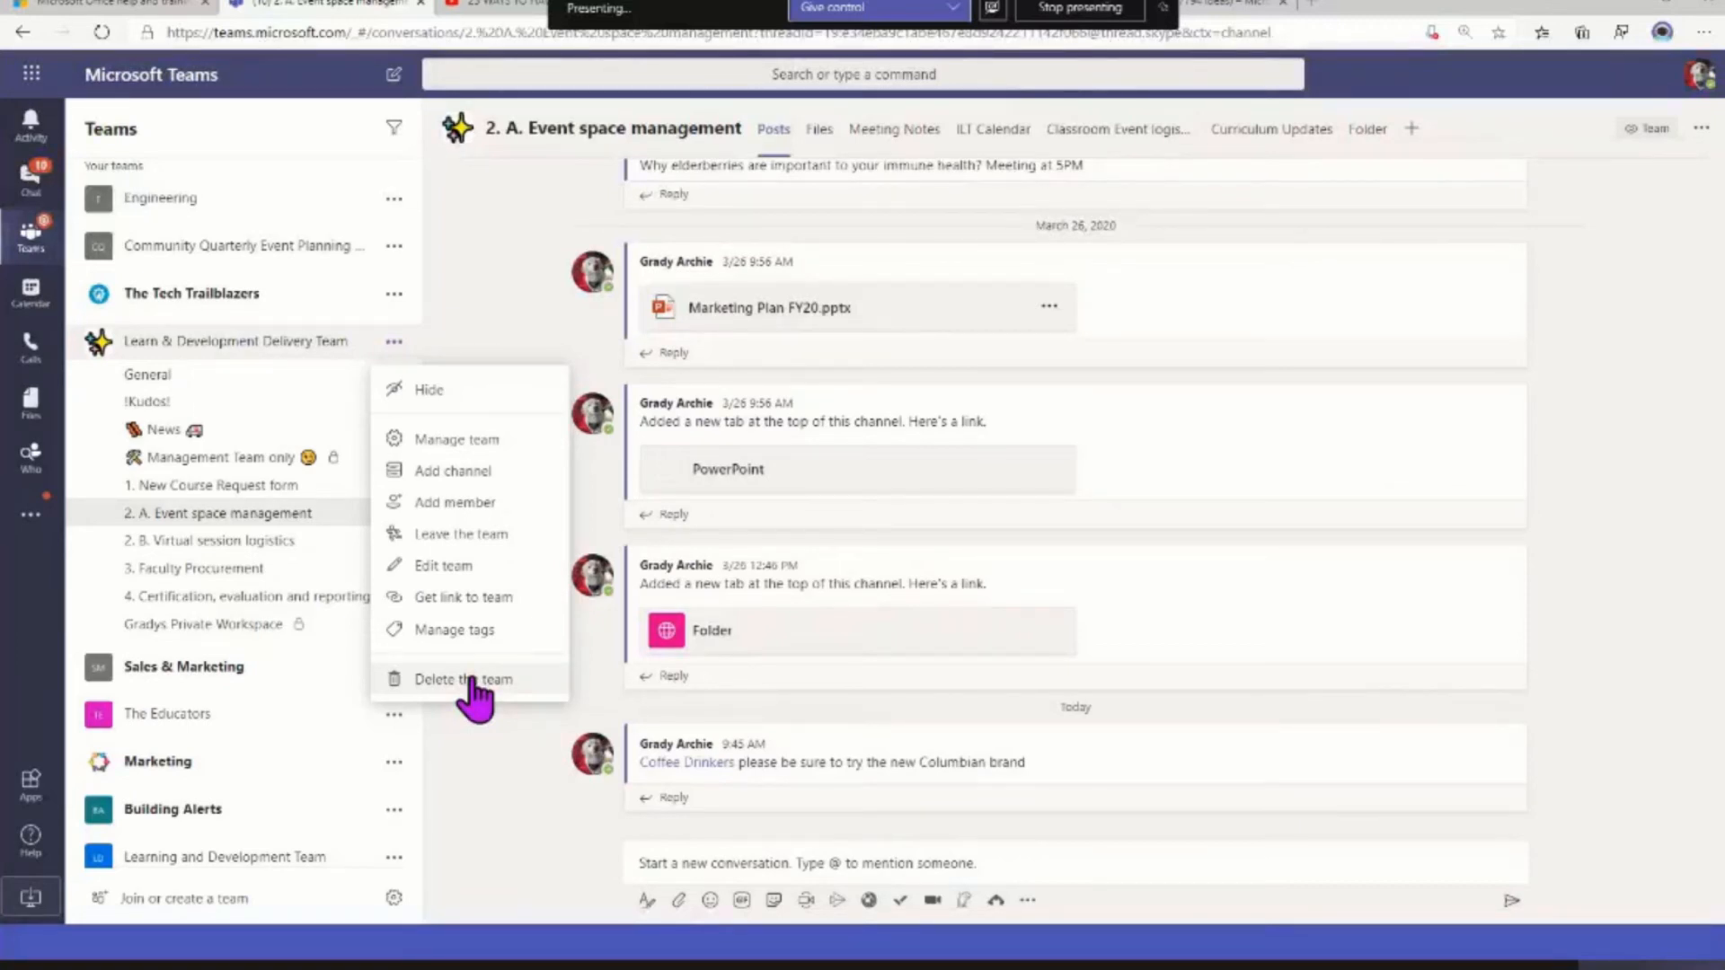
{"action": "left_click", "coordinate": [458, 801]}
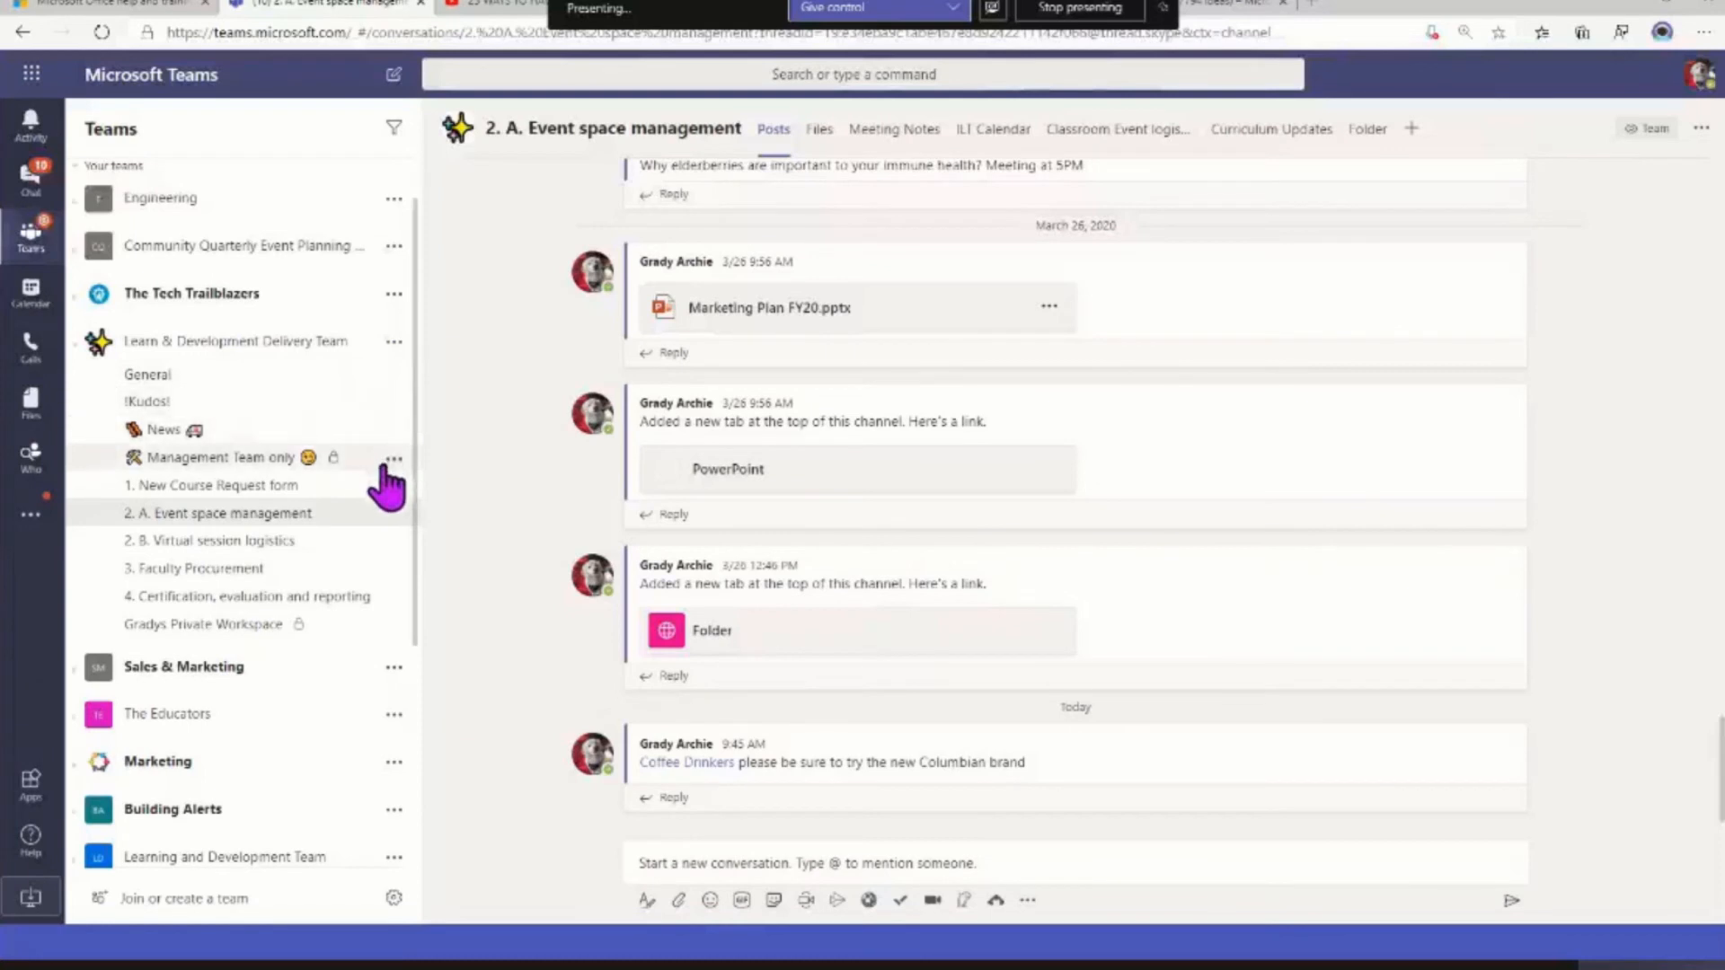
Review the General channel's posting permissions and the 2. A. Event space management channel's options, and open the General channel's posts
{"action": "left_click", "coordinate": [394, 377]}
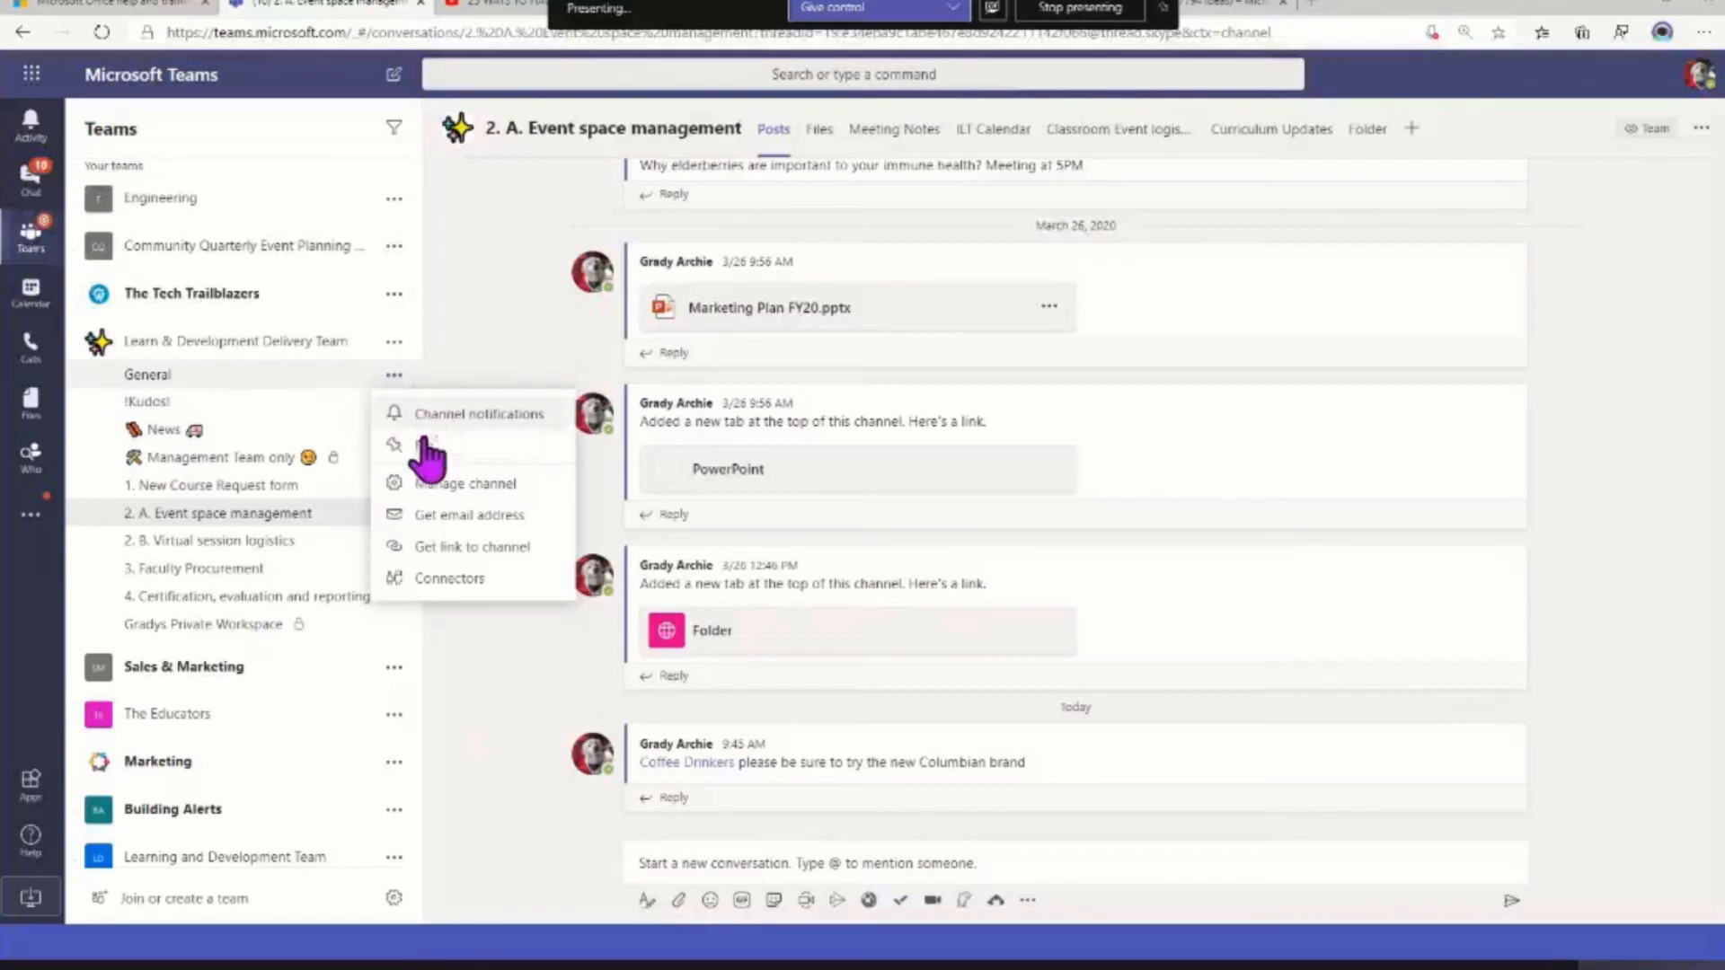
{"action": "left_click", "coordinate": [447, 497]}
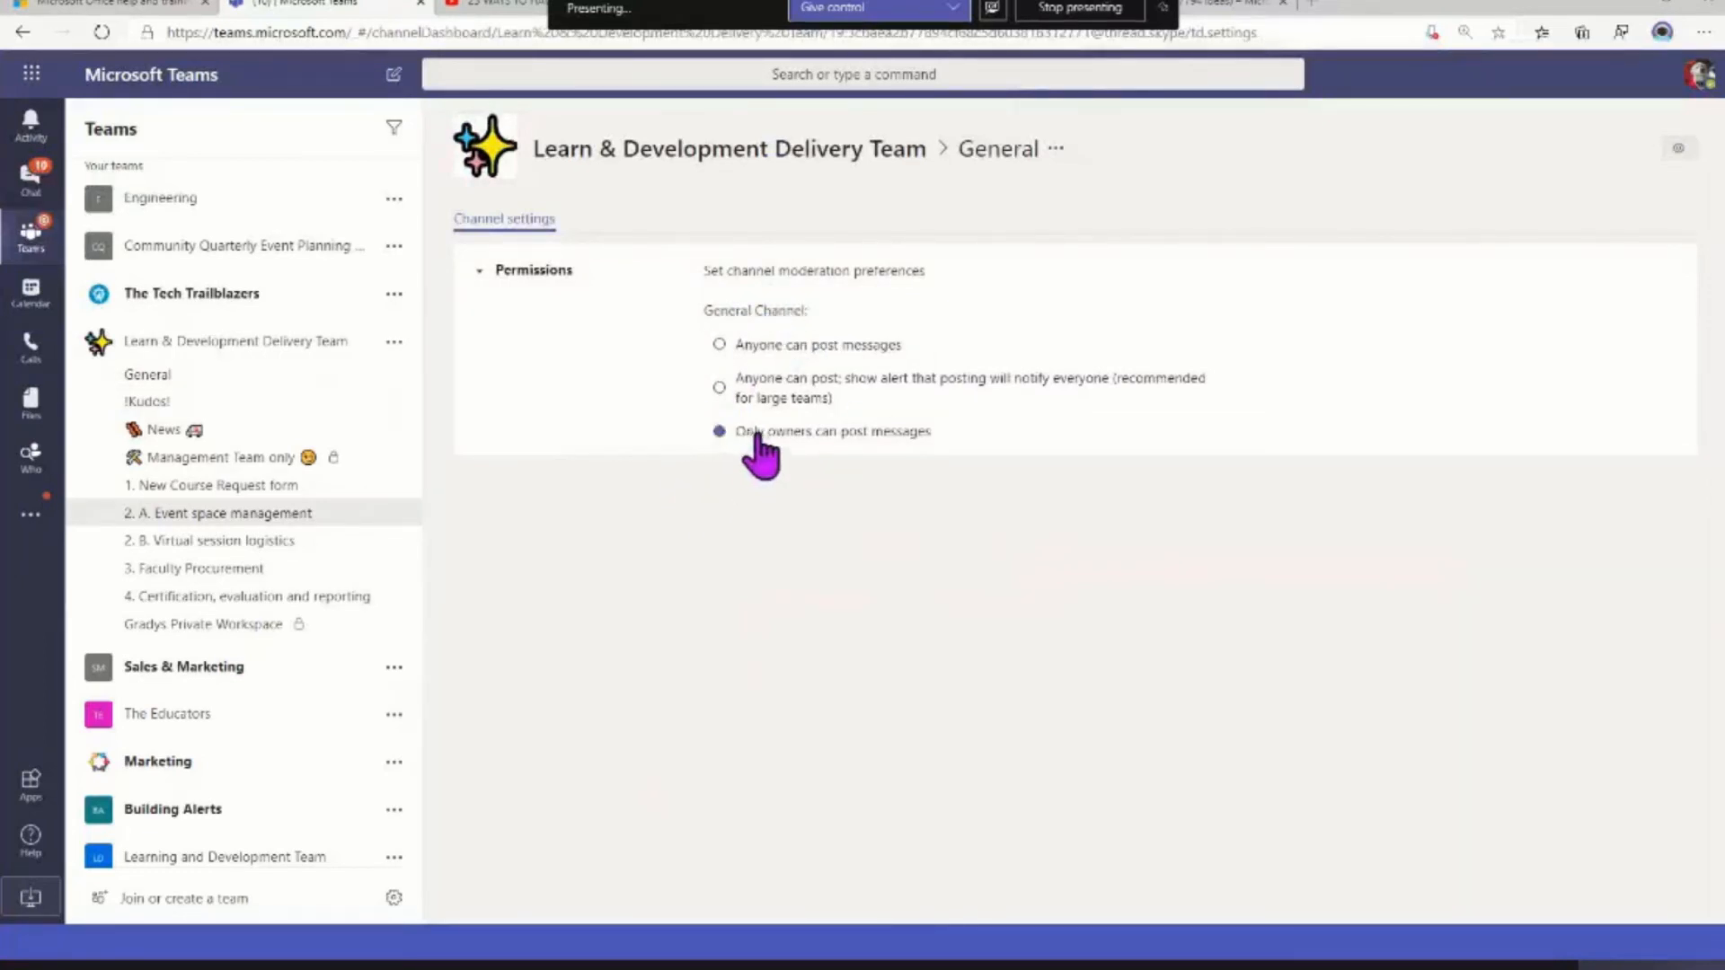
{"action": "left_click_drag", "start_coordinate": [745, 433], "coordinate": [934, 434]}
{"action": "left_click", "coordinate": [943, 434]}
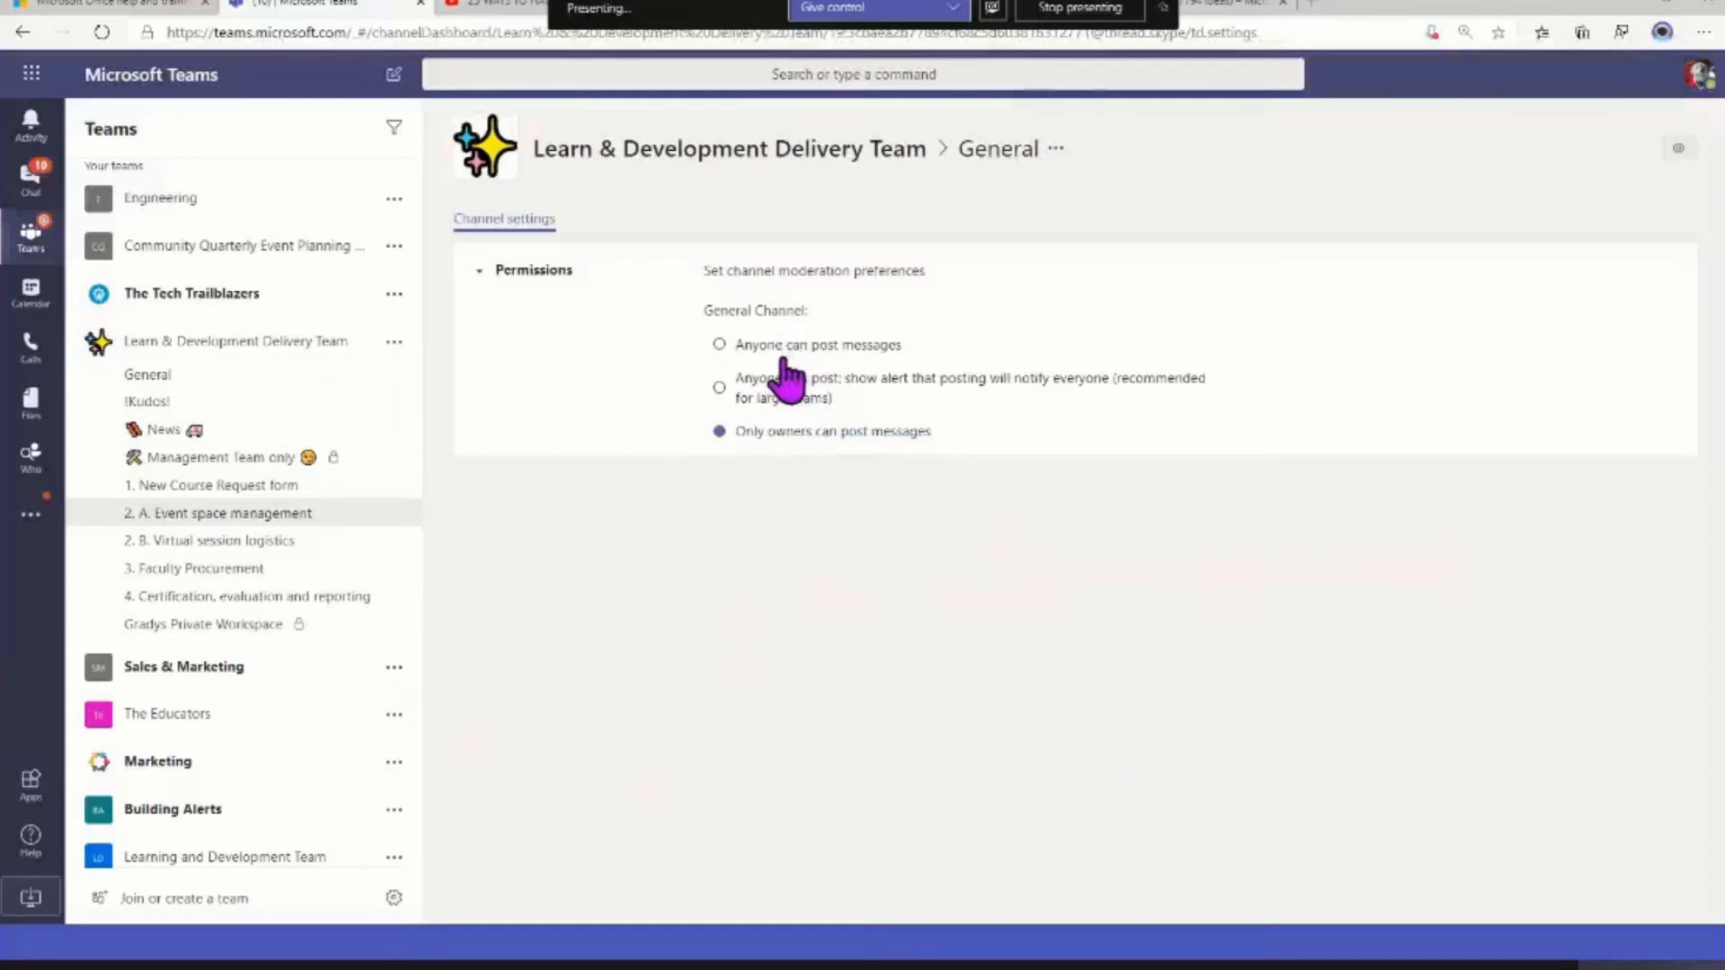
{"action": "left_click", "coordinate": [393, 516]}
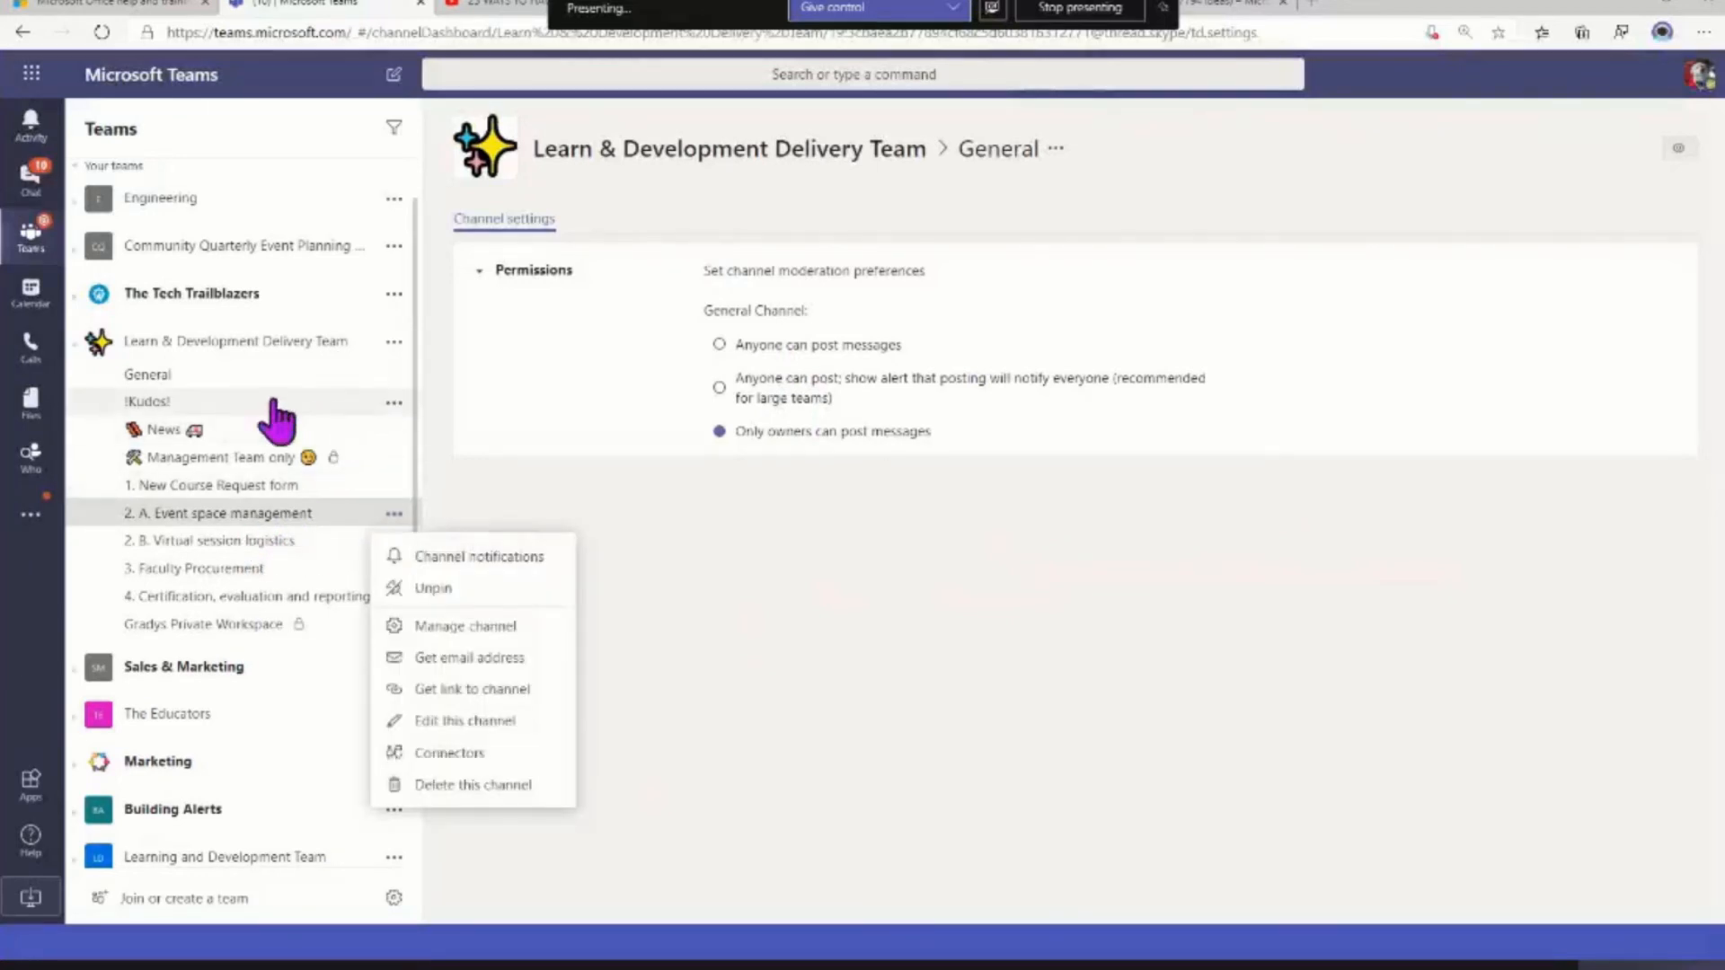
{"action": "left_click", "coordinate": [161, 376]}
Set the 2. A. Event space management channel's new post and mention notifications to Banner and feed, include all replies, and save
{"action": "left_click", "coordinate": [395, 516]}
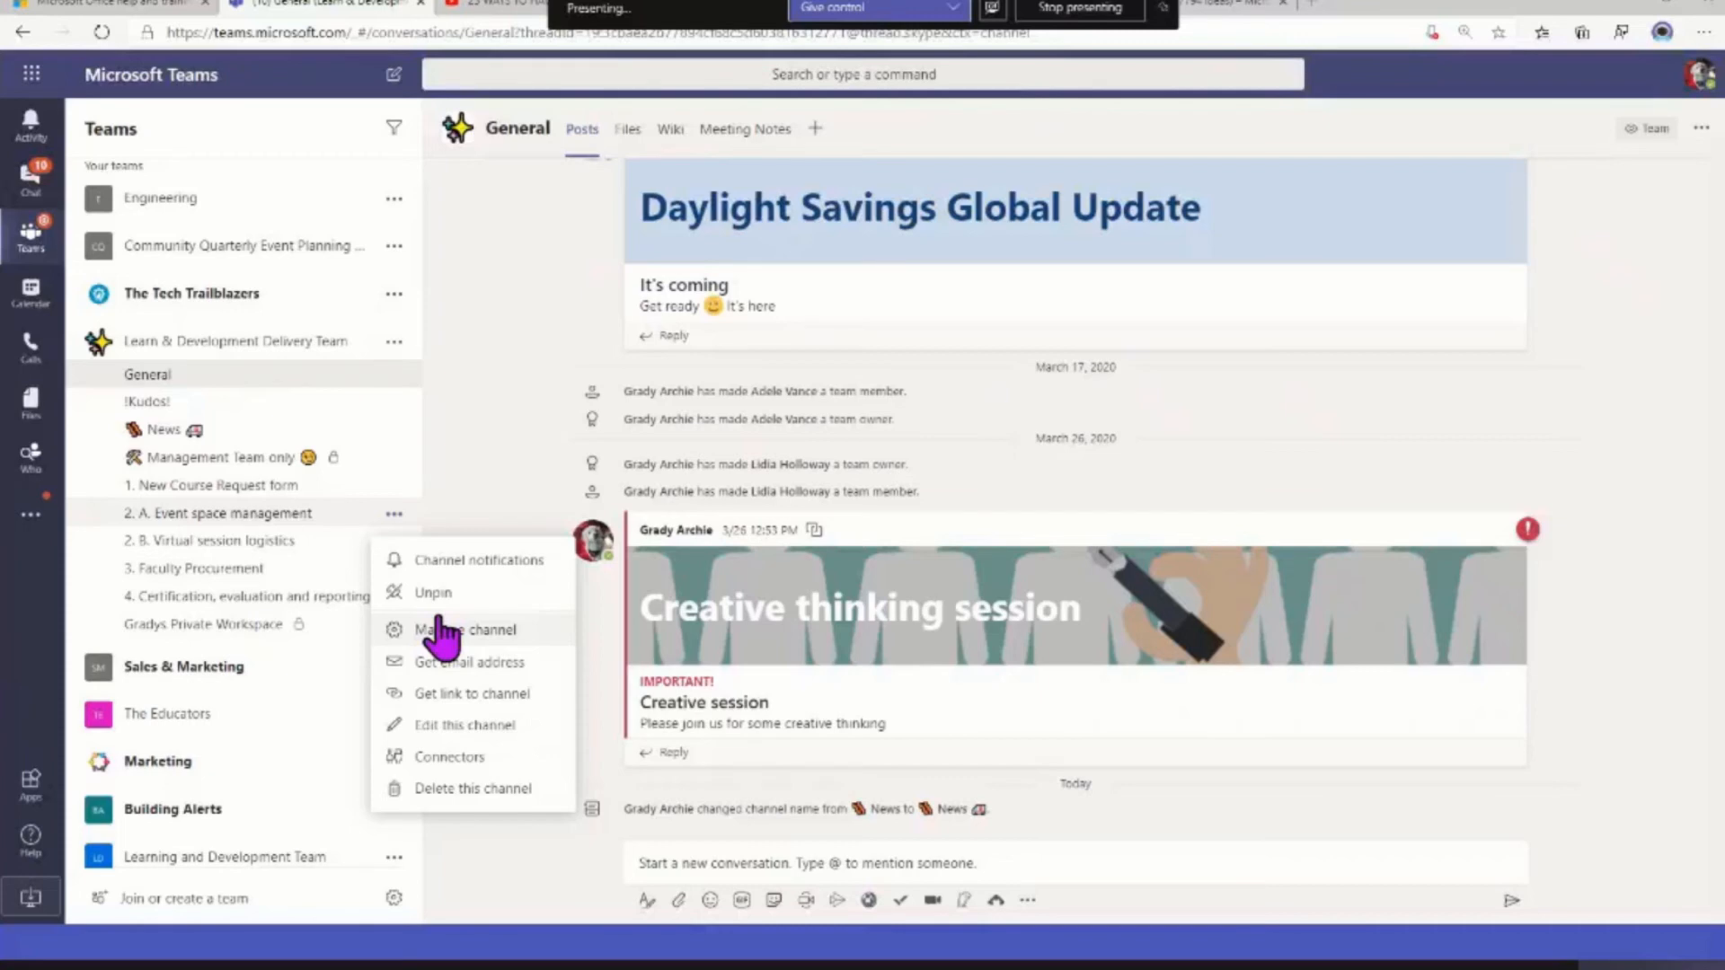
{"action": "left_click", "coordinate": [447, 590]}
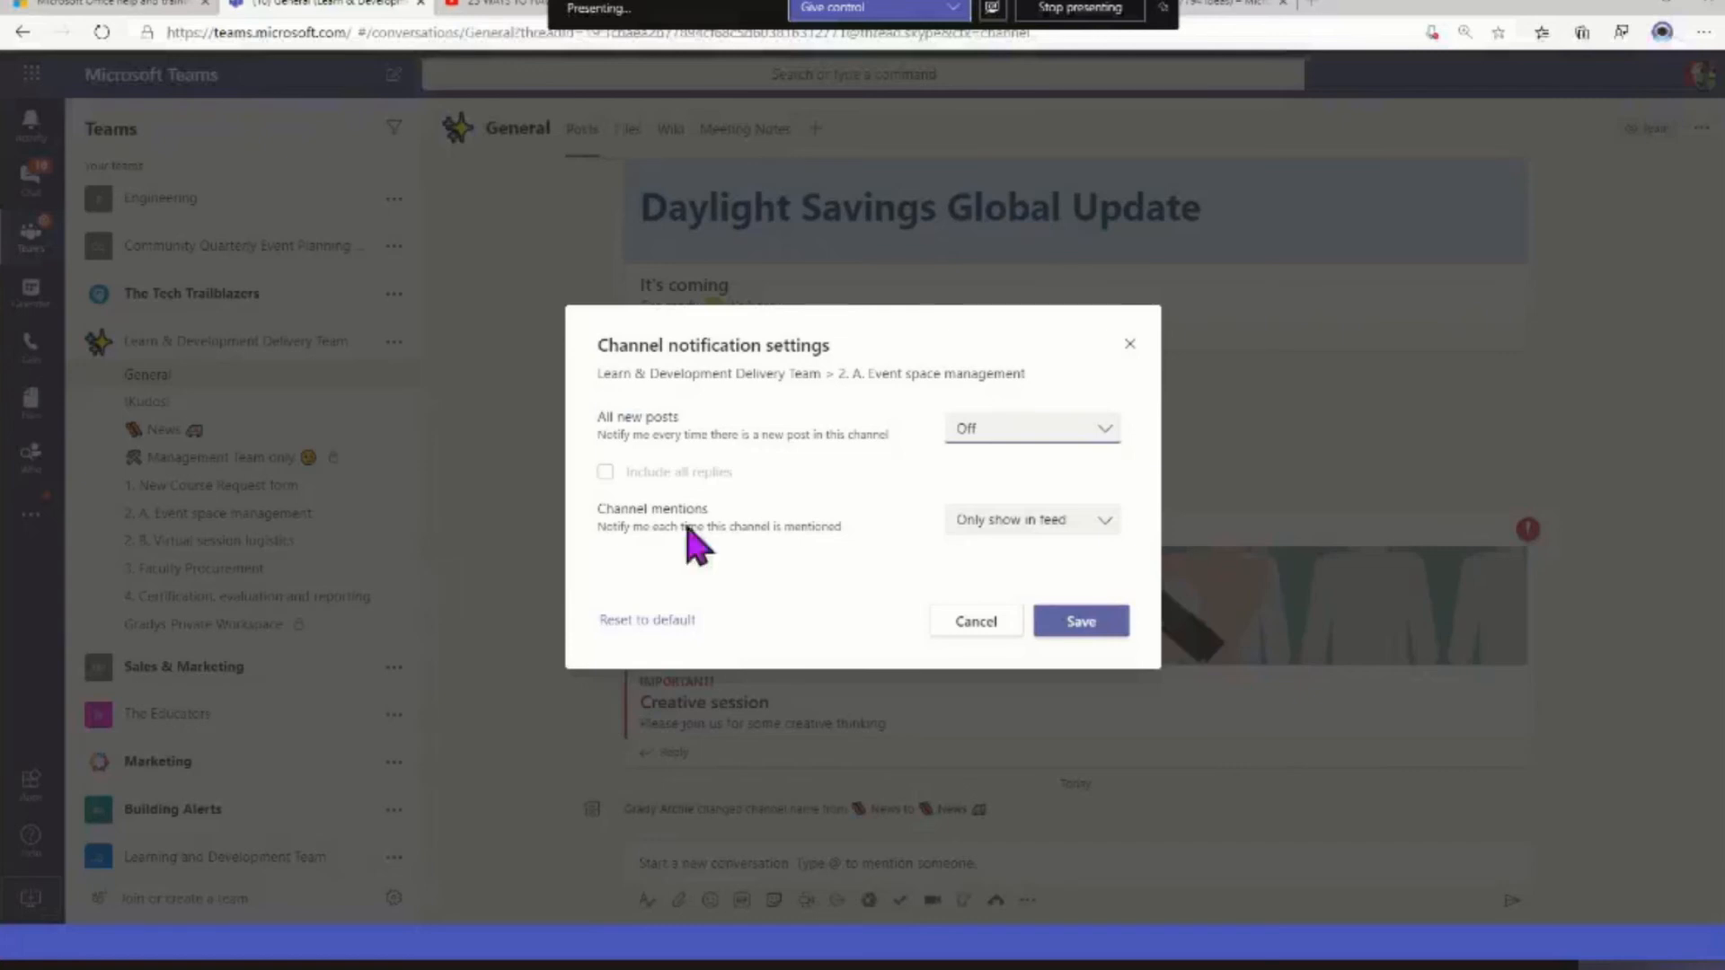
{"action": "left_click", "coordinate": [1079, 528]}
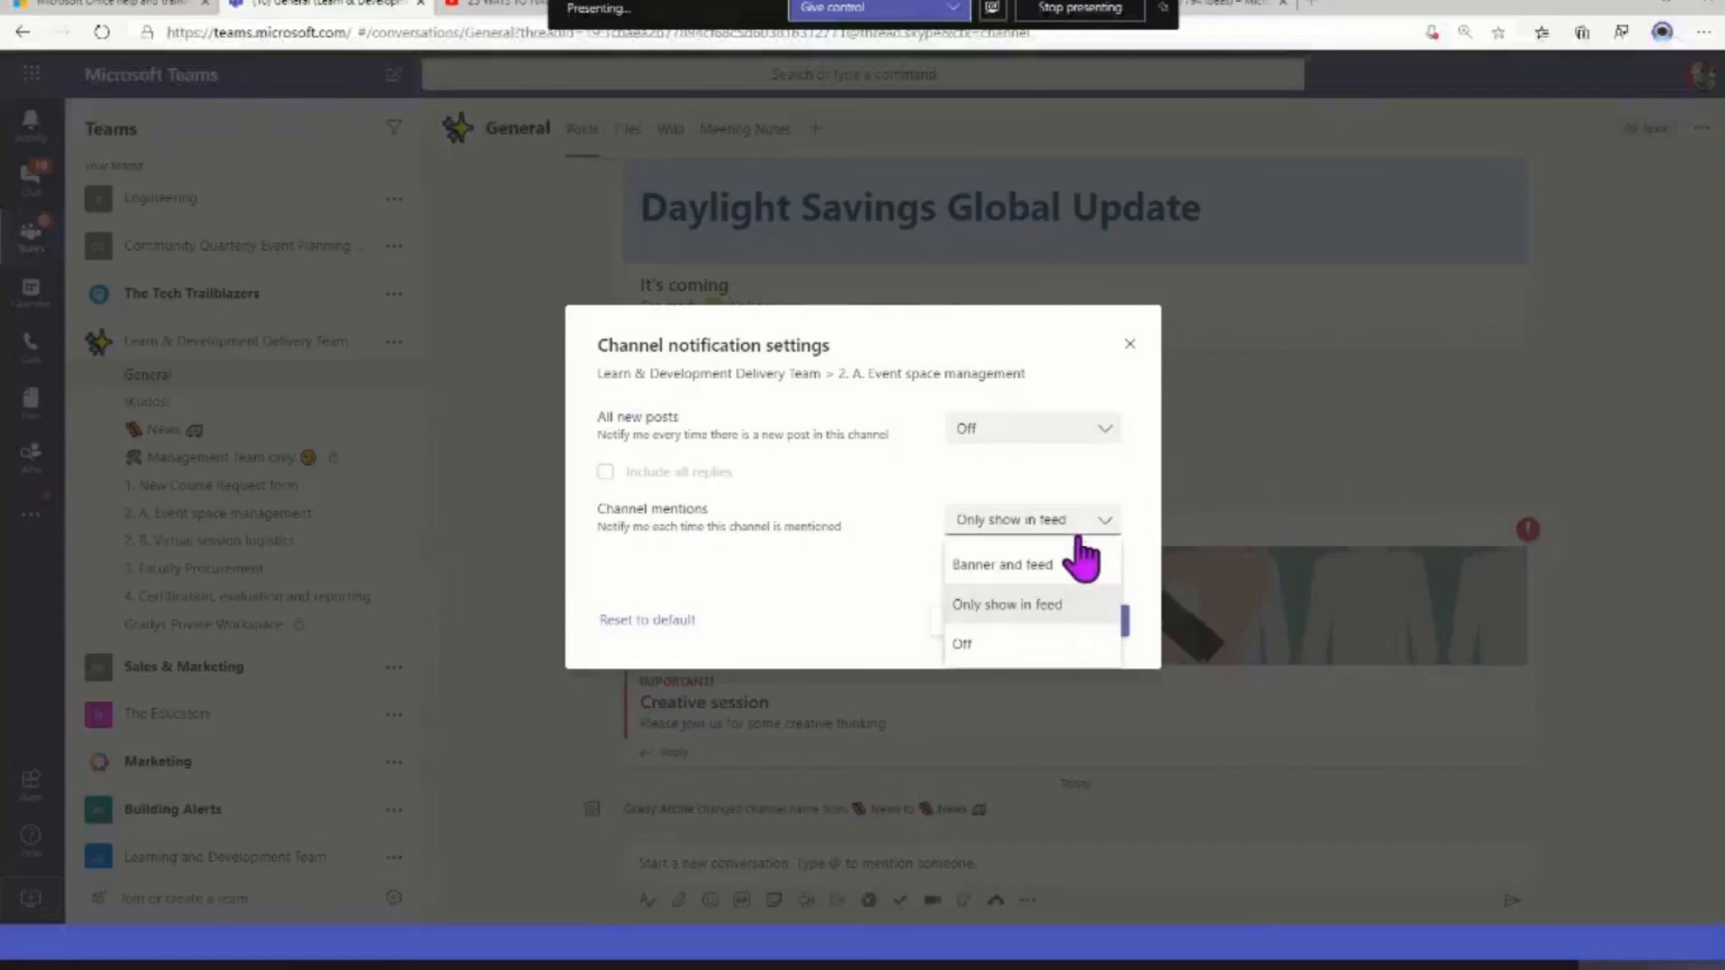
{"action": "left_click", "coordinate": [1058, 565]}
{"action": "left_click", "coordinate": [1031, 429]}
{"action": "left_click", "coordinate": [1025, 474]}
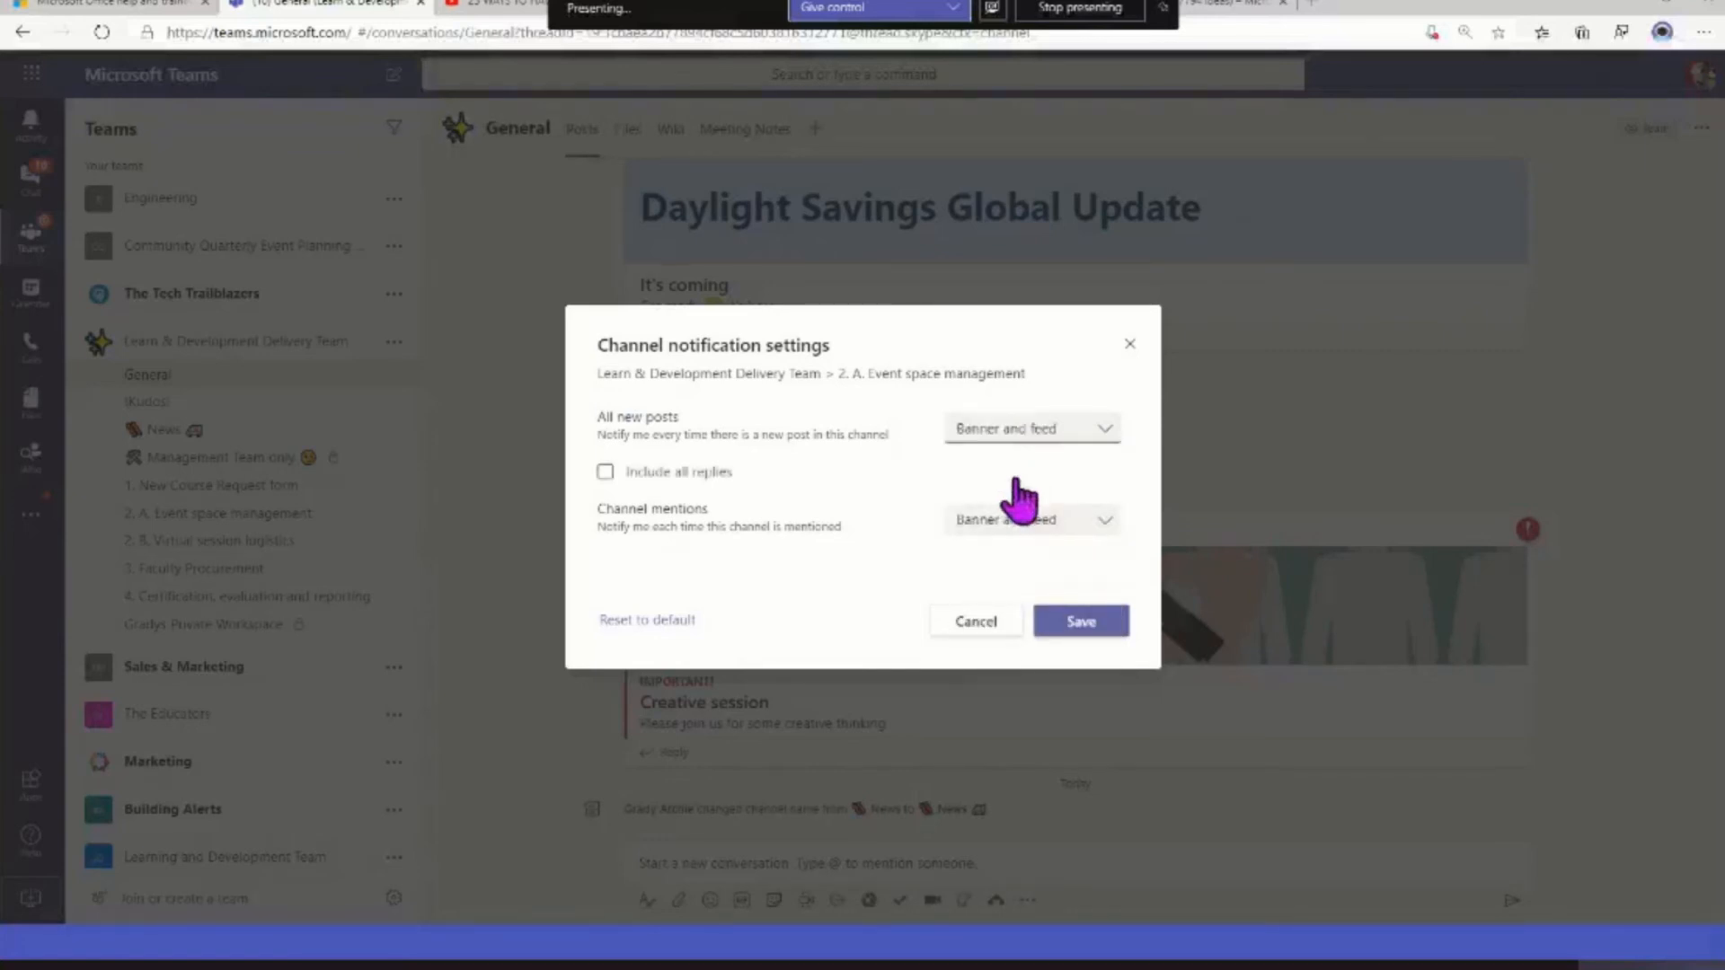
{"action": "left_click", "coordinate": [605, 473]}
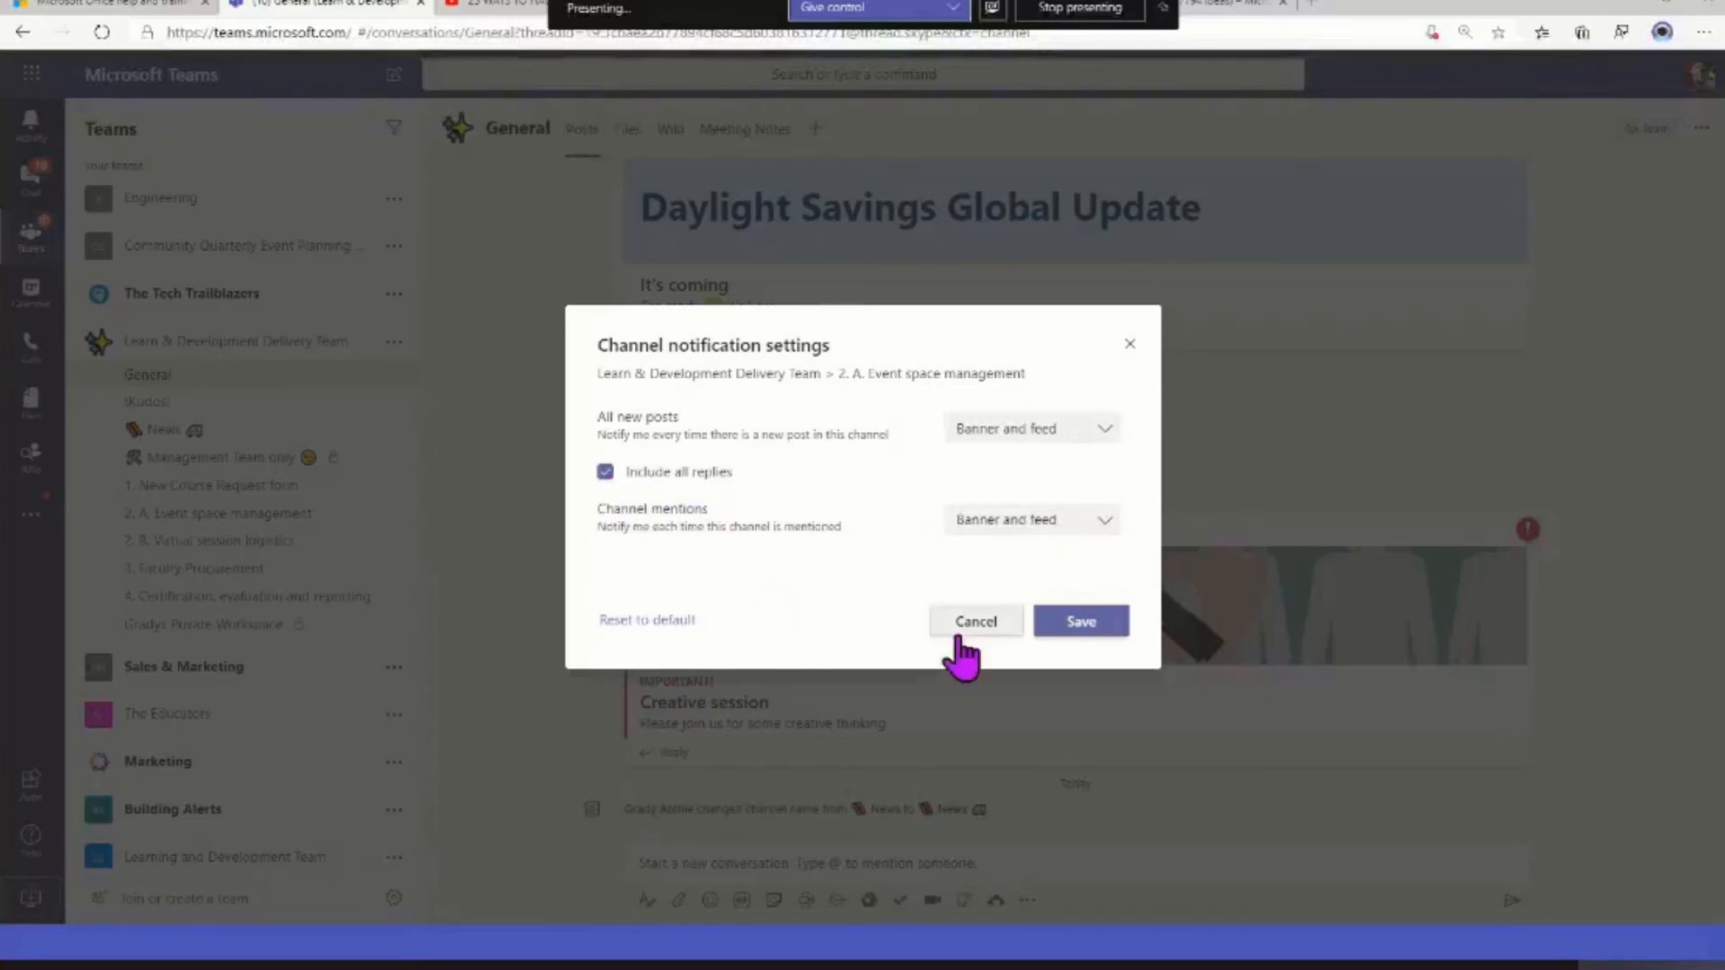
{"action": "left_click", "coordinate": [1085, 620]}
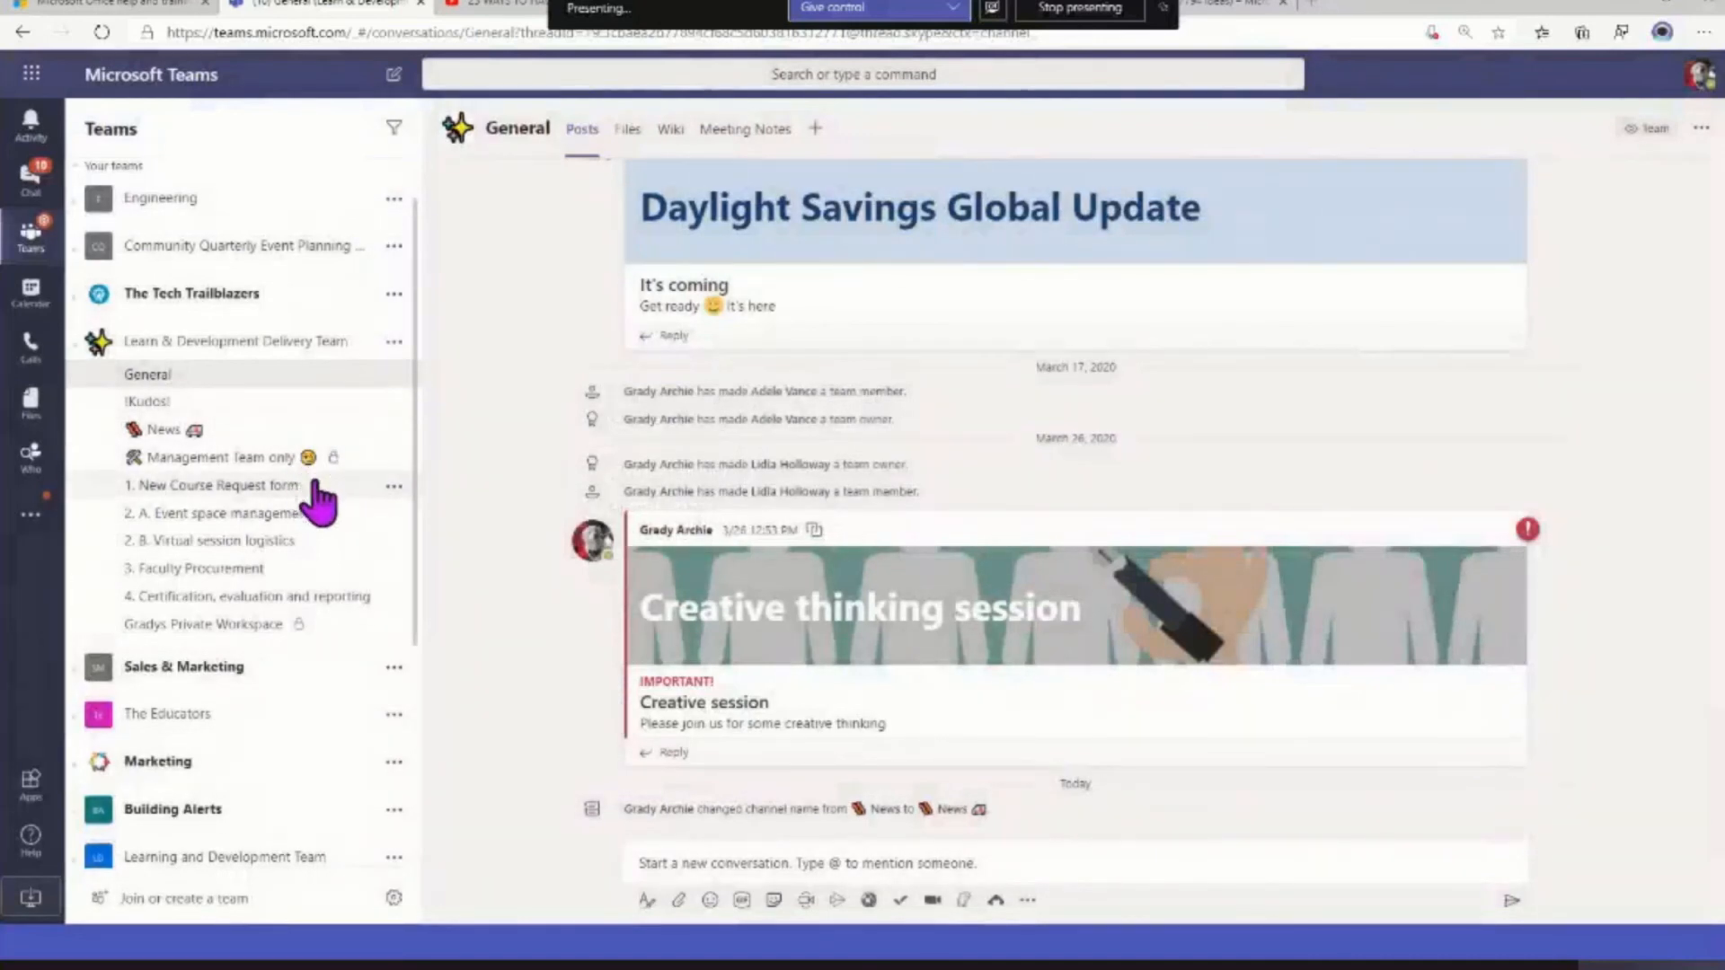
Open the 1. New Course Request form channel and examine the message options of its Brainstorm, Creative thinking session and New Intake Form posts
{"action": "left_click", "coordinate": [260, 487]}
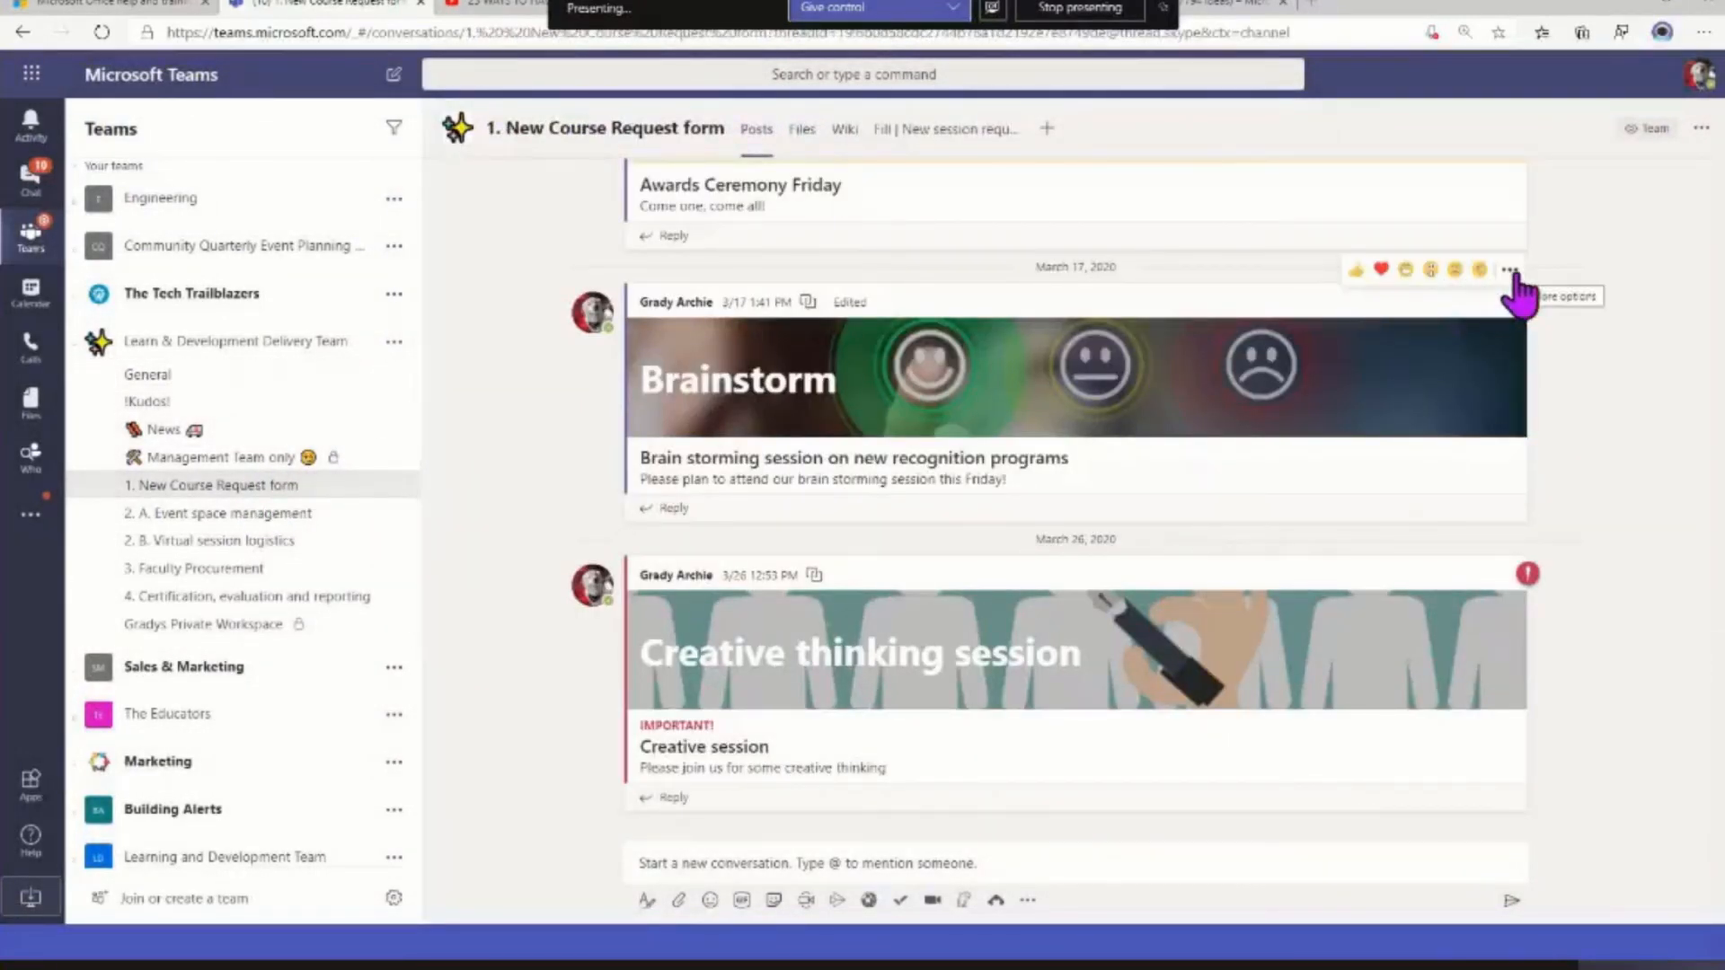
{"action": "left_click", "coordinate": [1510, 271]}
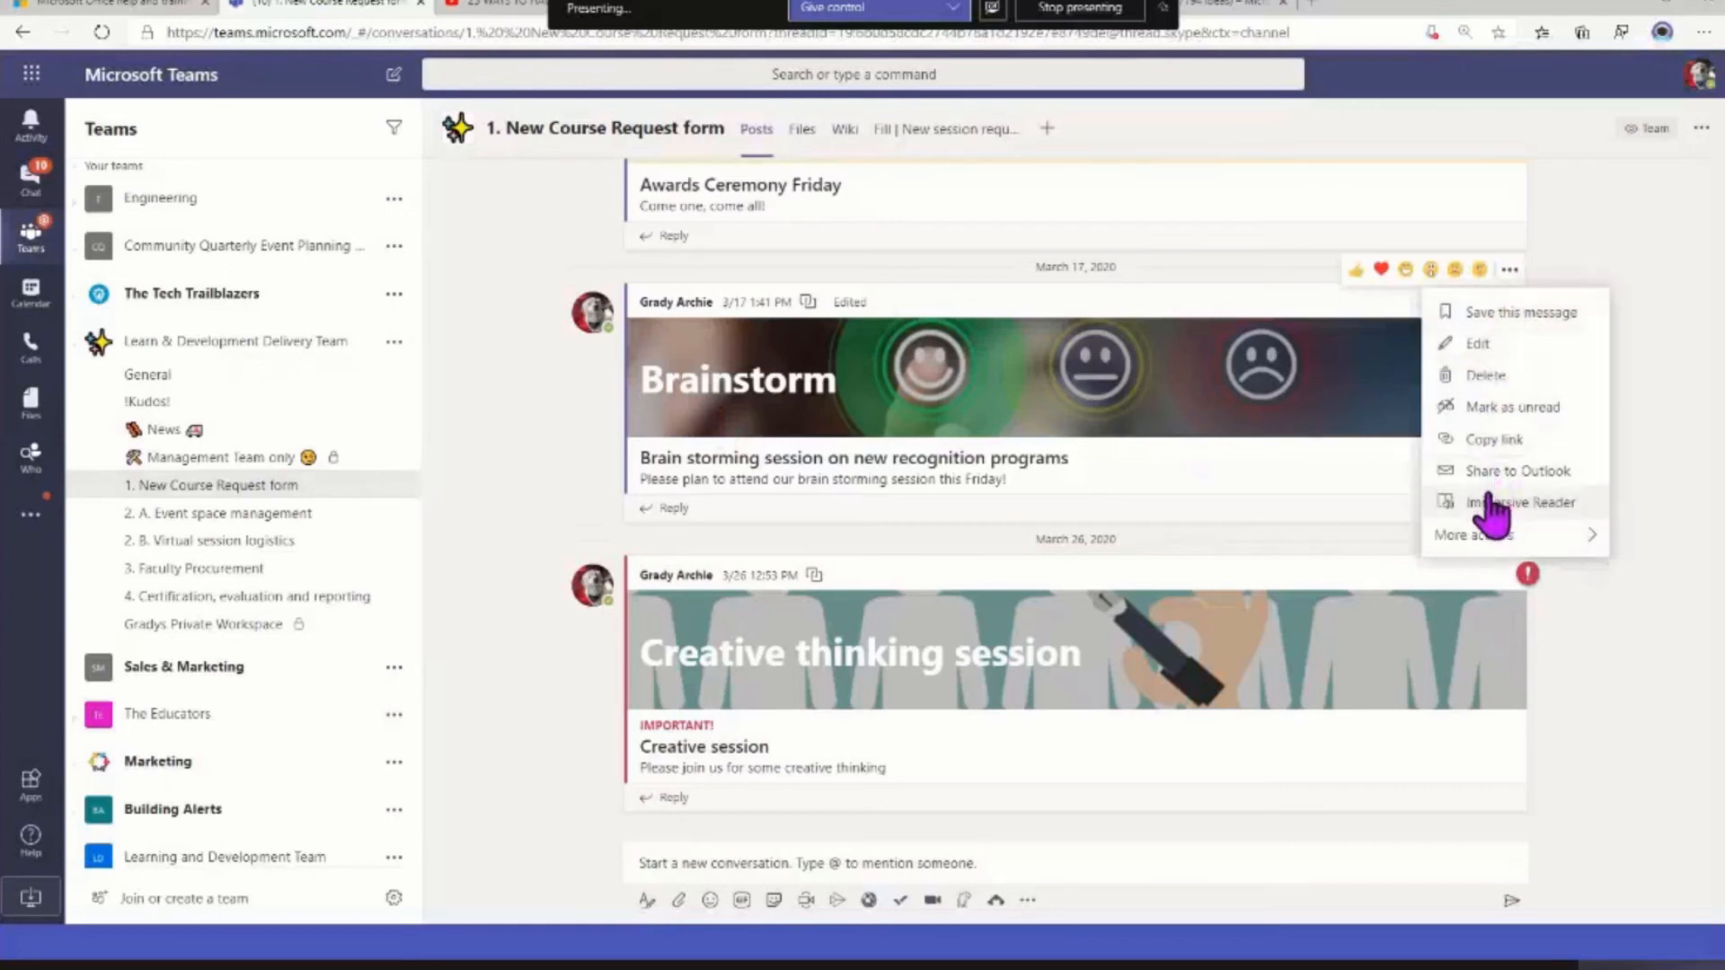
{"action": "left_click", "coordinate": [1517, 602]}
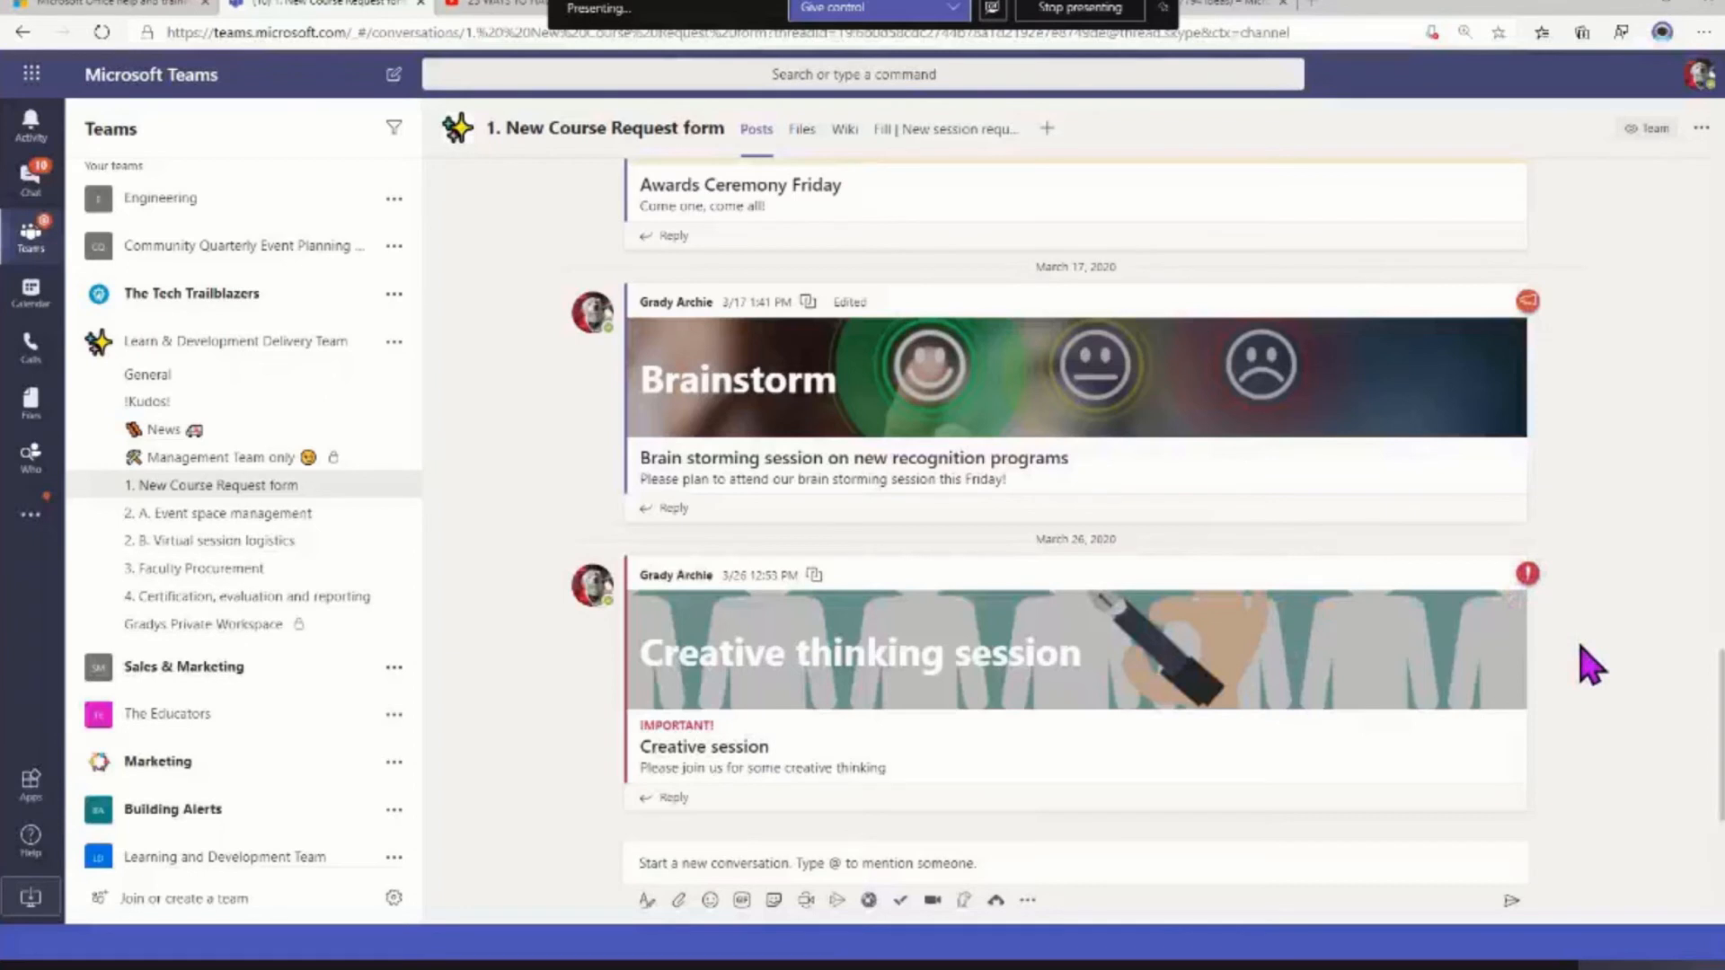
{"action": "mouse_move", "coordinate": [1525, 578]}
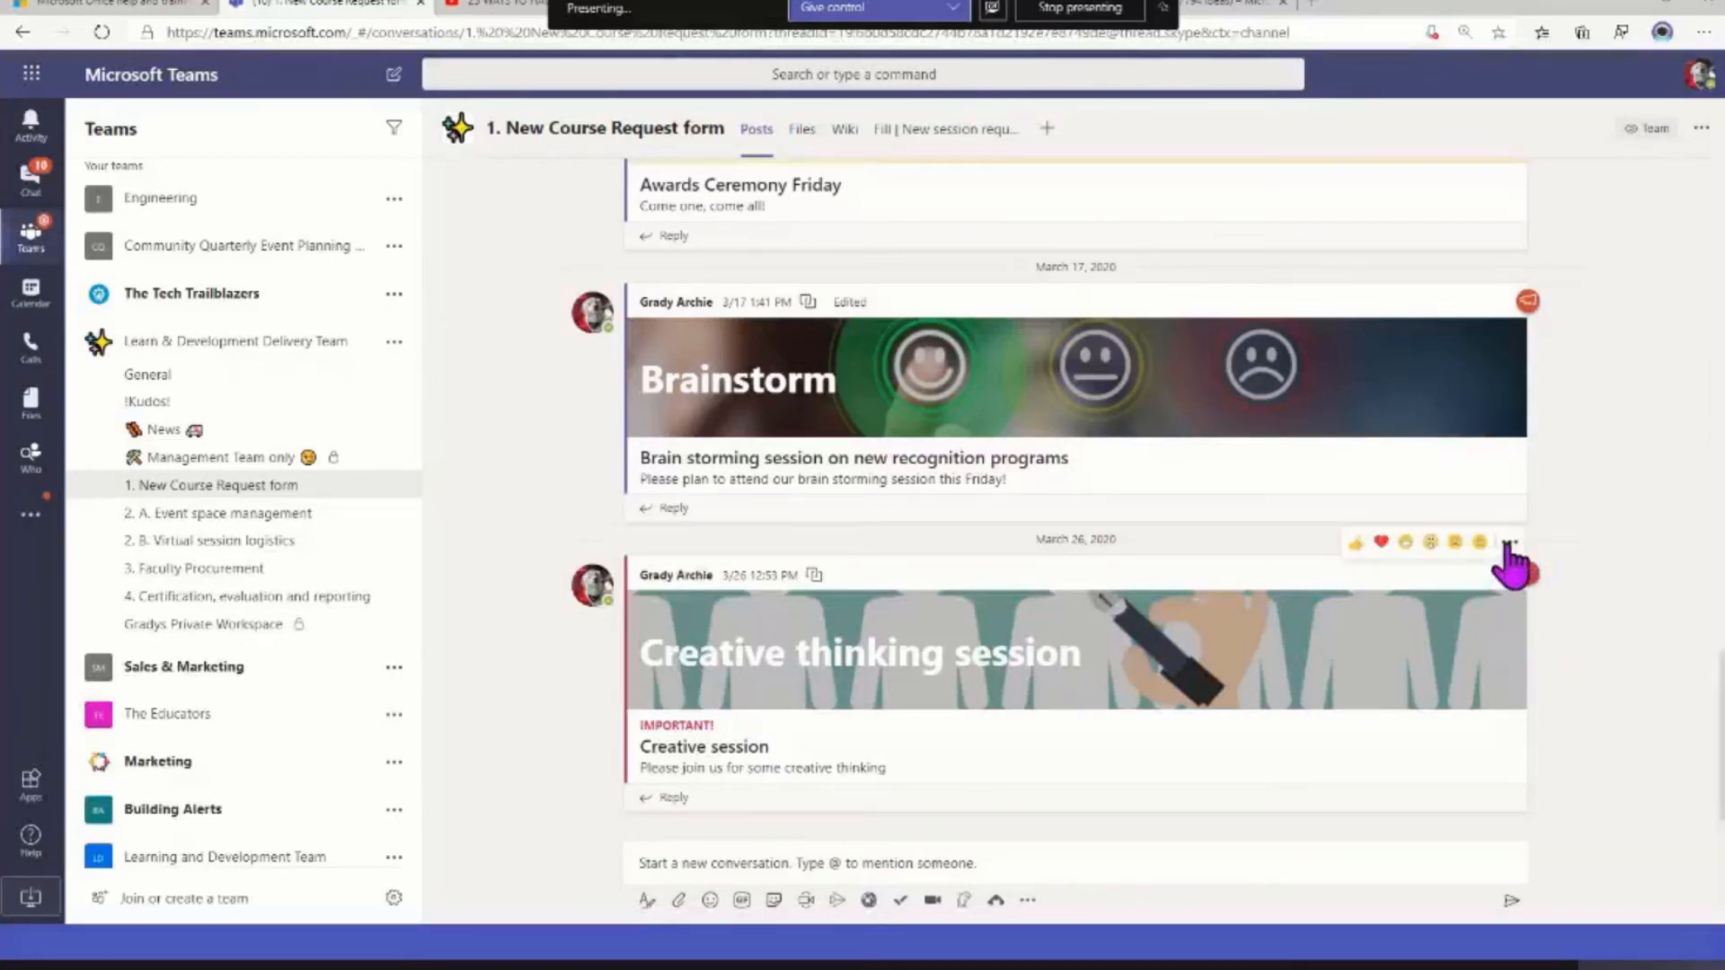
{"action": "left_click", "coordinate": [1509, 544]}
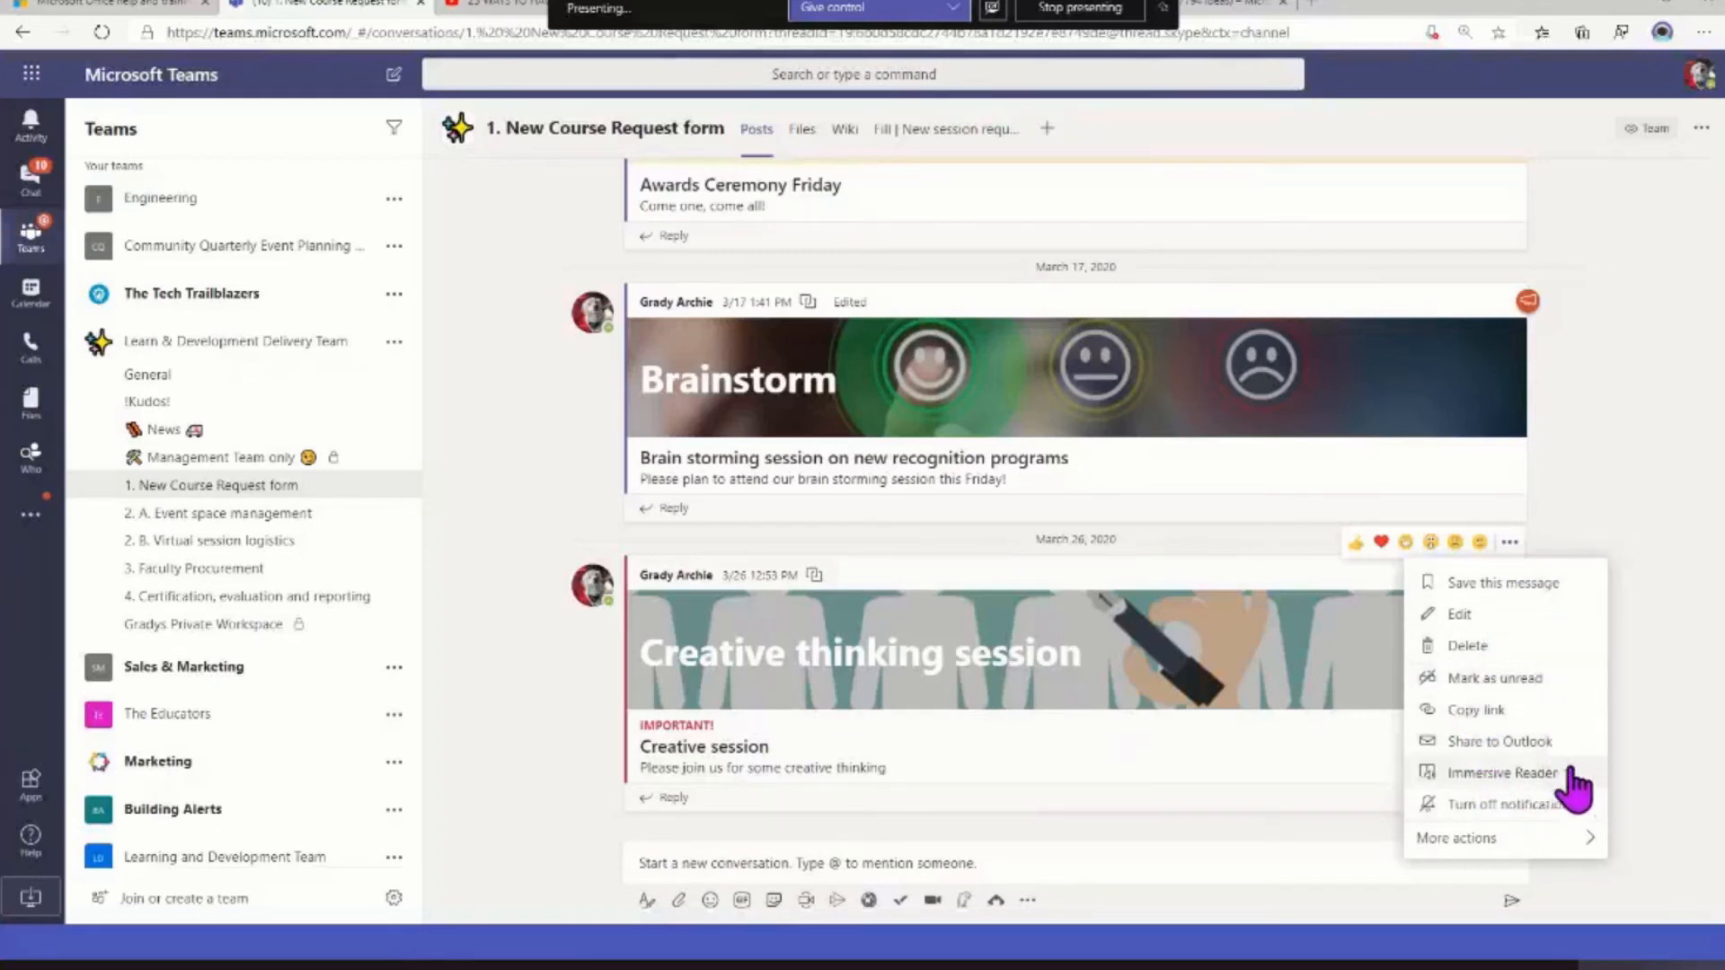
{"action": "scroll", "coordinate": [1657, 499], "scroll_direction": "up", "scroll_amount": 3}
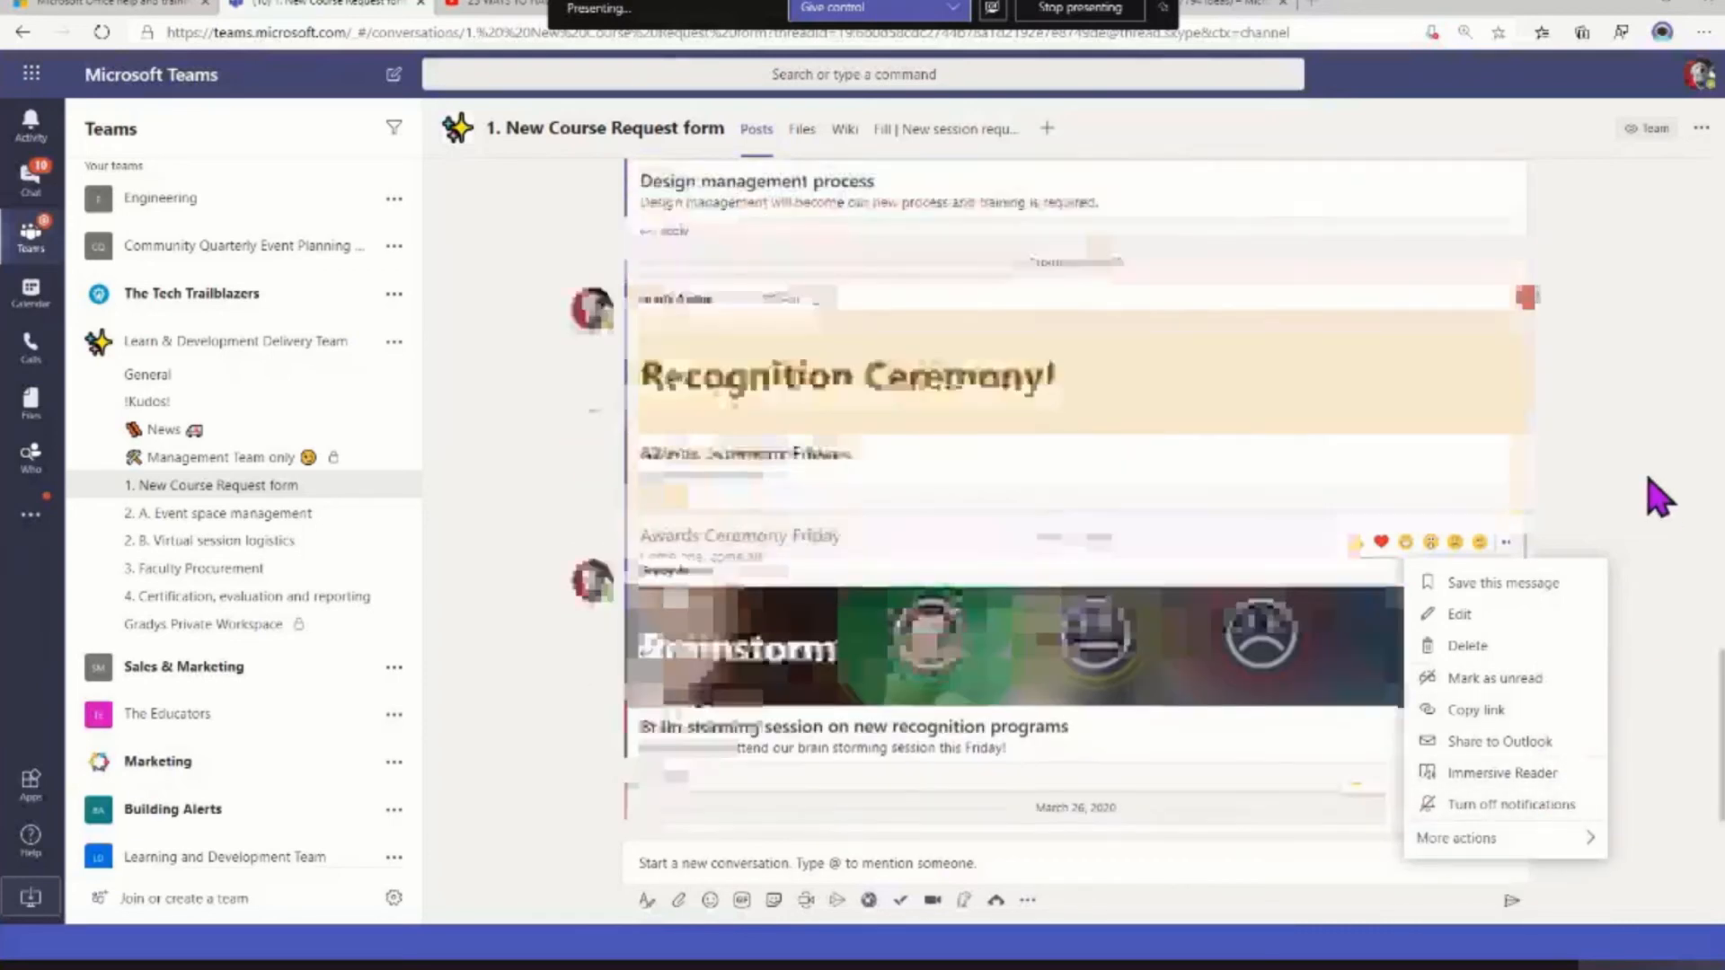
{"action": "scroll", "coordinate": [1658, 499], "scroll_direction": "up", "scroll_amount": 10}
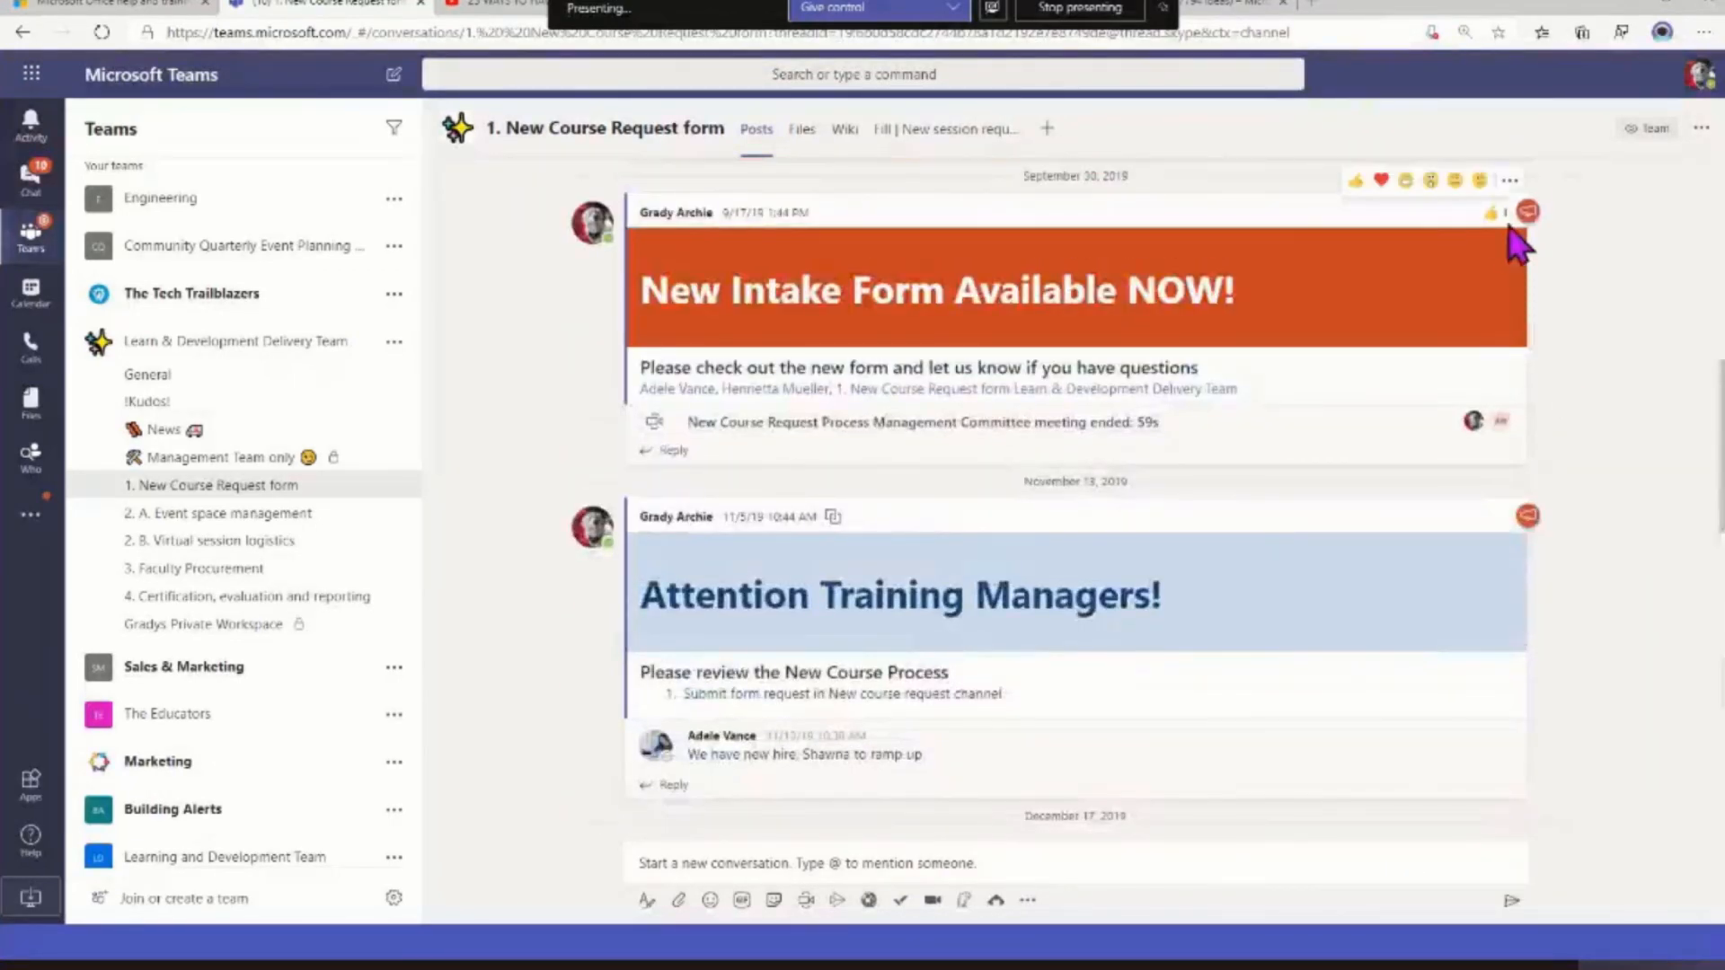
{"action": "left_click", "coordinate": [1509, 180]}
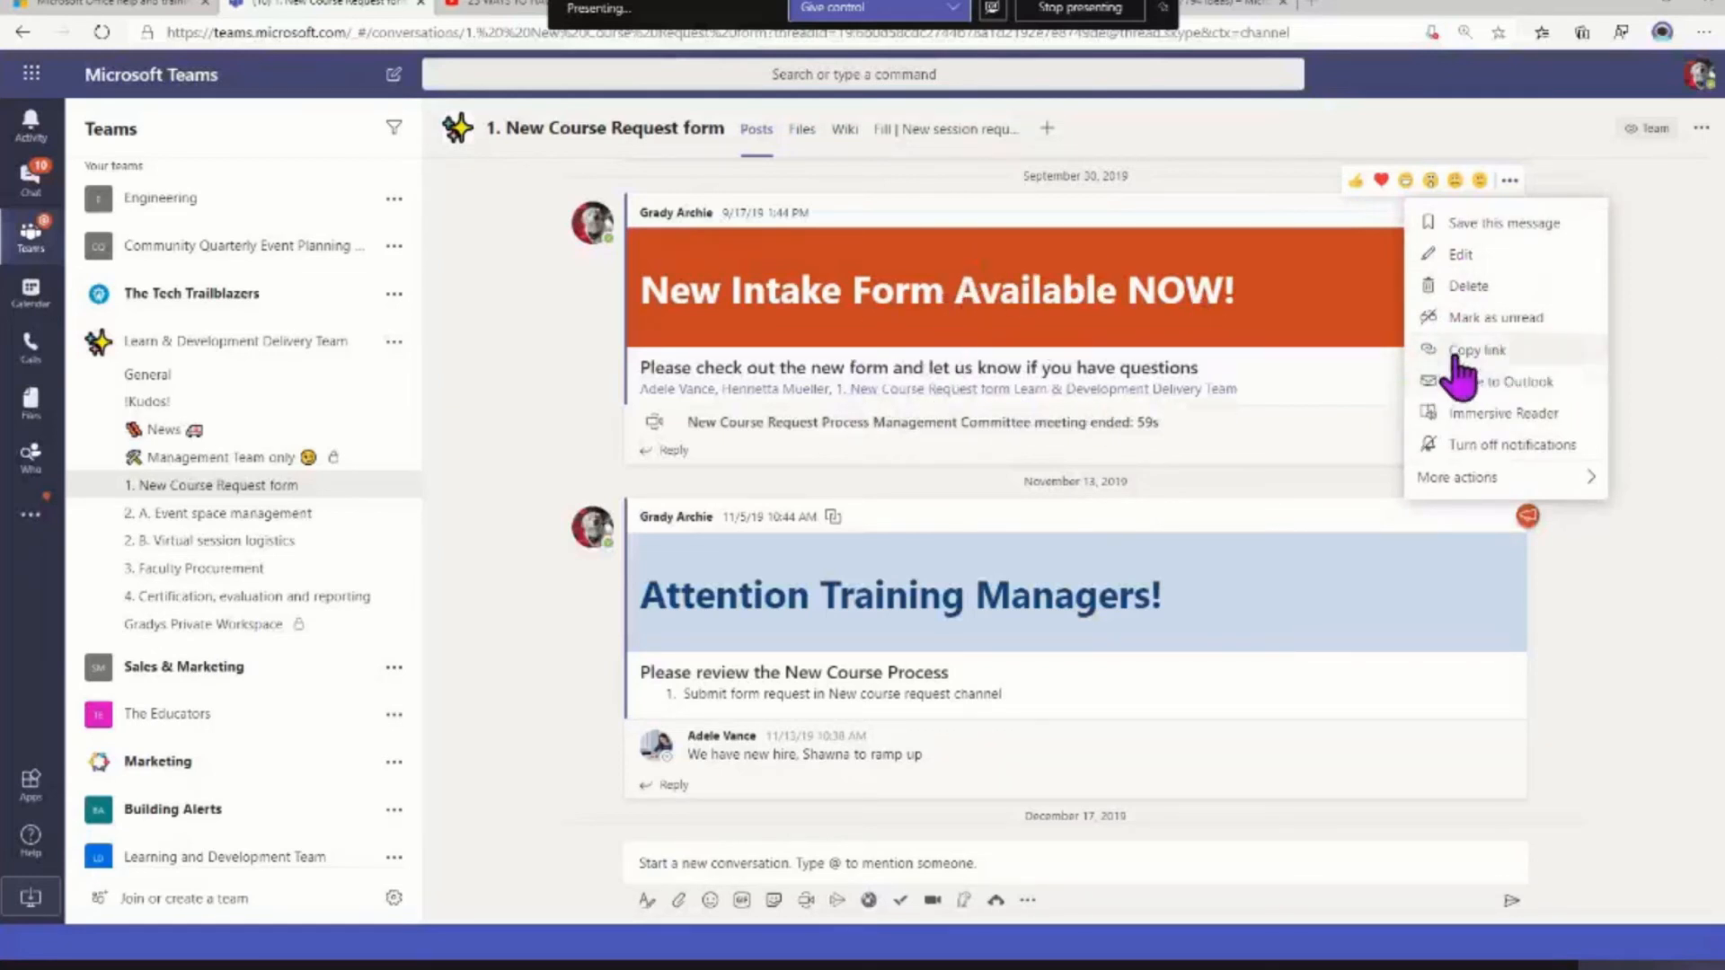
{"action": "left_click", "coordinate": [1609, 709]}
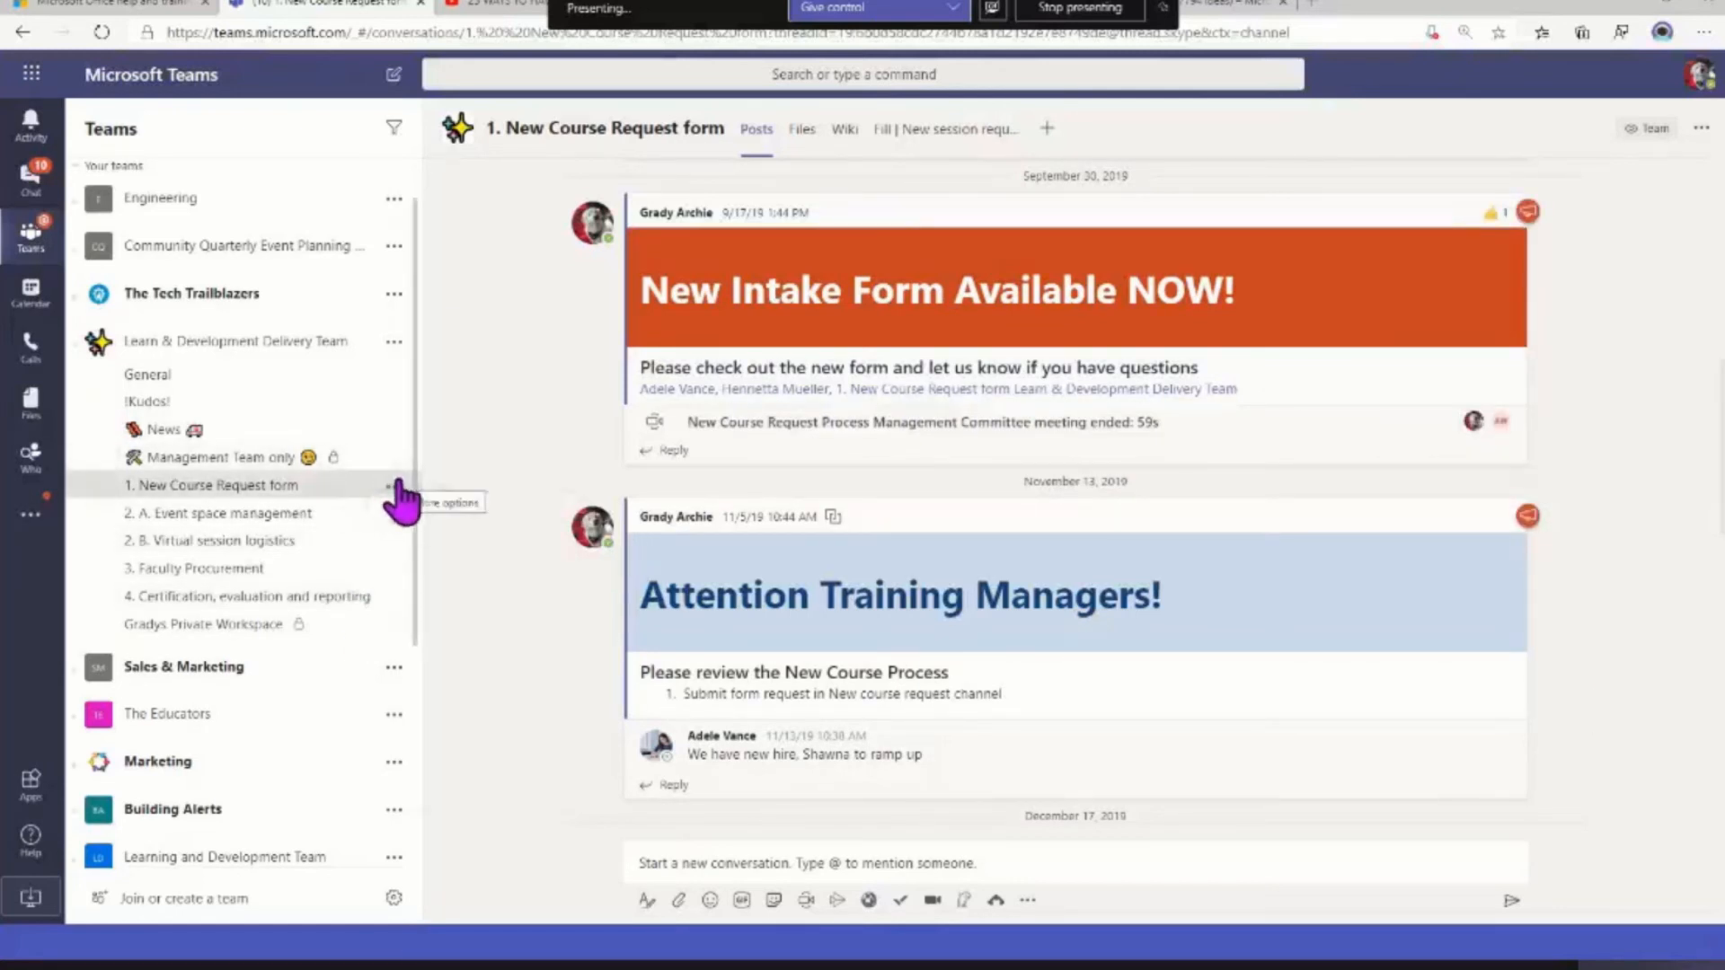
Hide the 1. New Course Request form channel, switch to 2. A. Event space management, and bring the hidden channel back into the list
{"action": "left_click", "coordinate": [395, 485]}
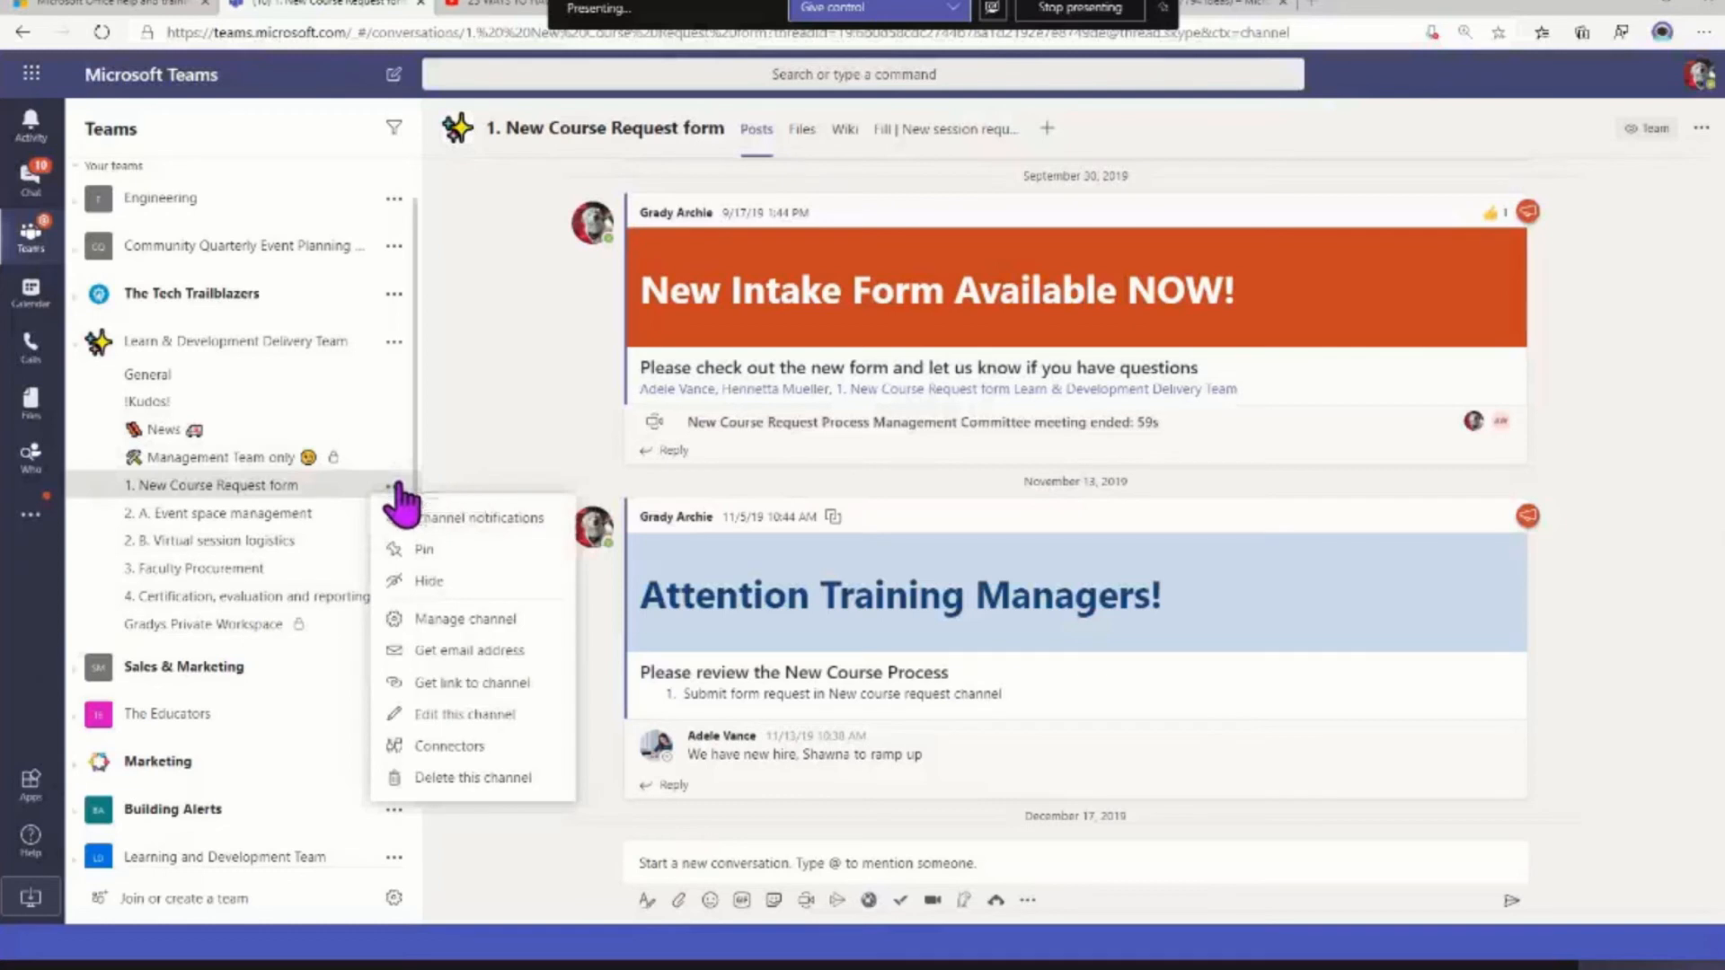
{"action": "left_click", "coordinate": [409, 584]}
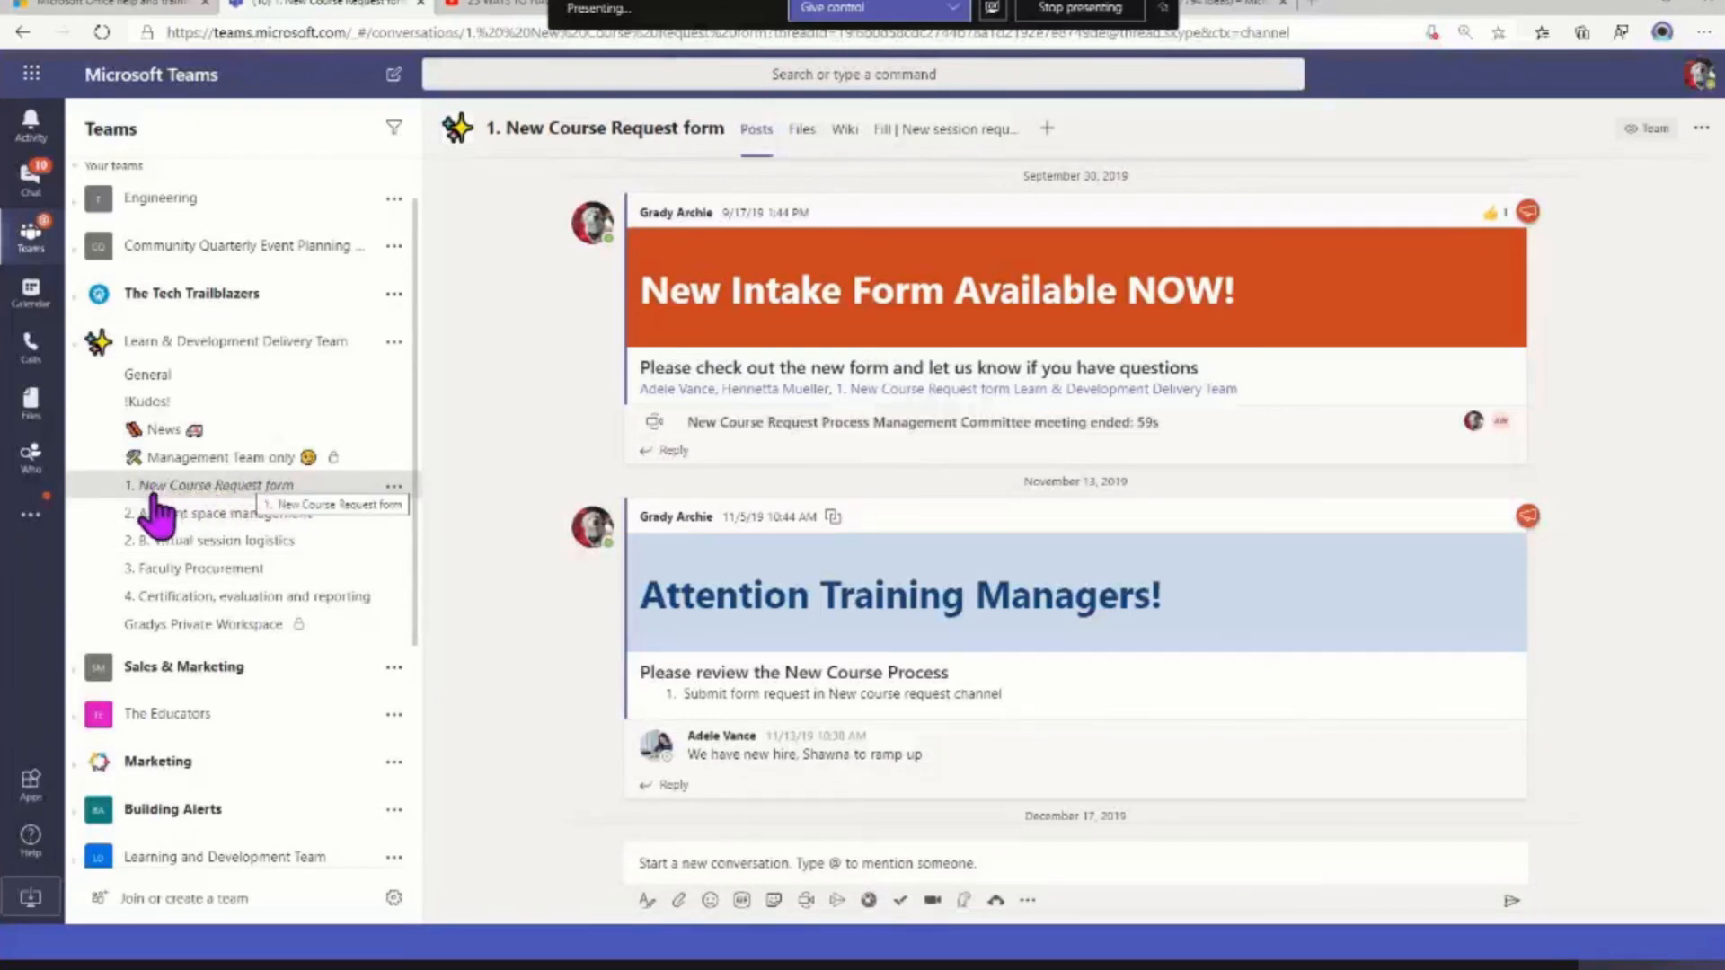
{"action": "left_click", "coordinate": [193, 514]}
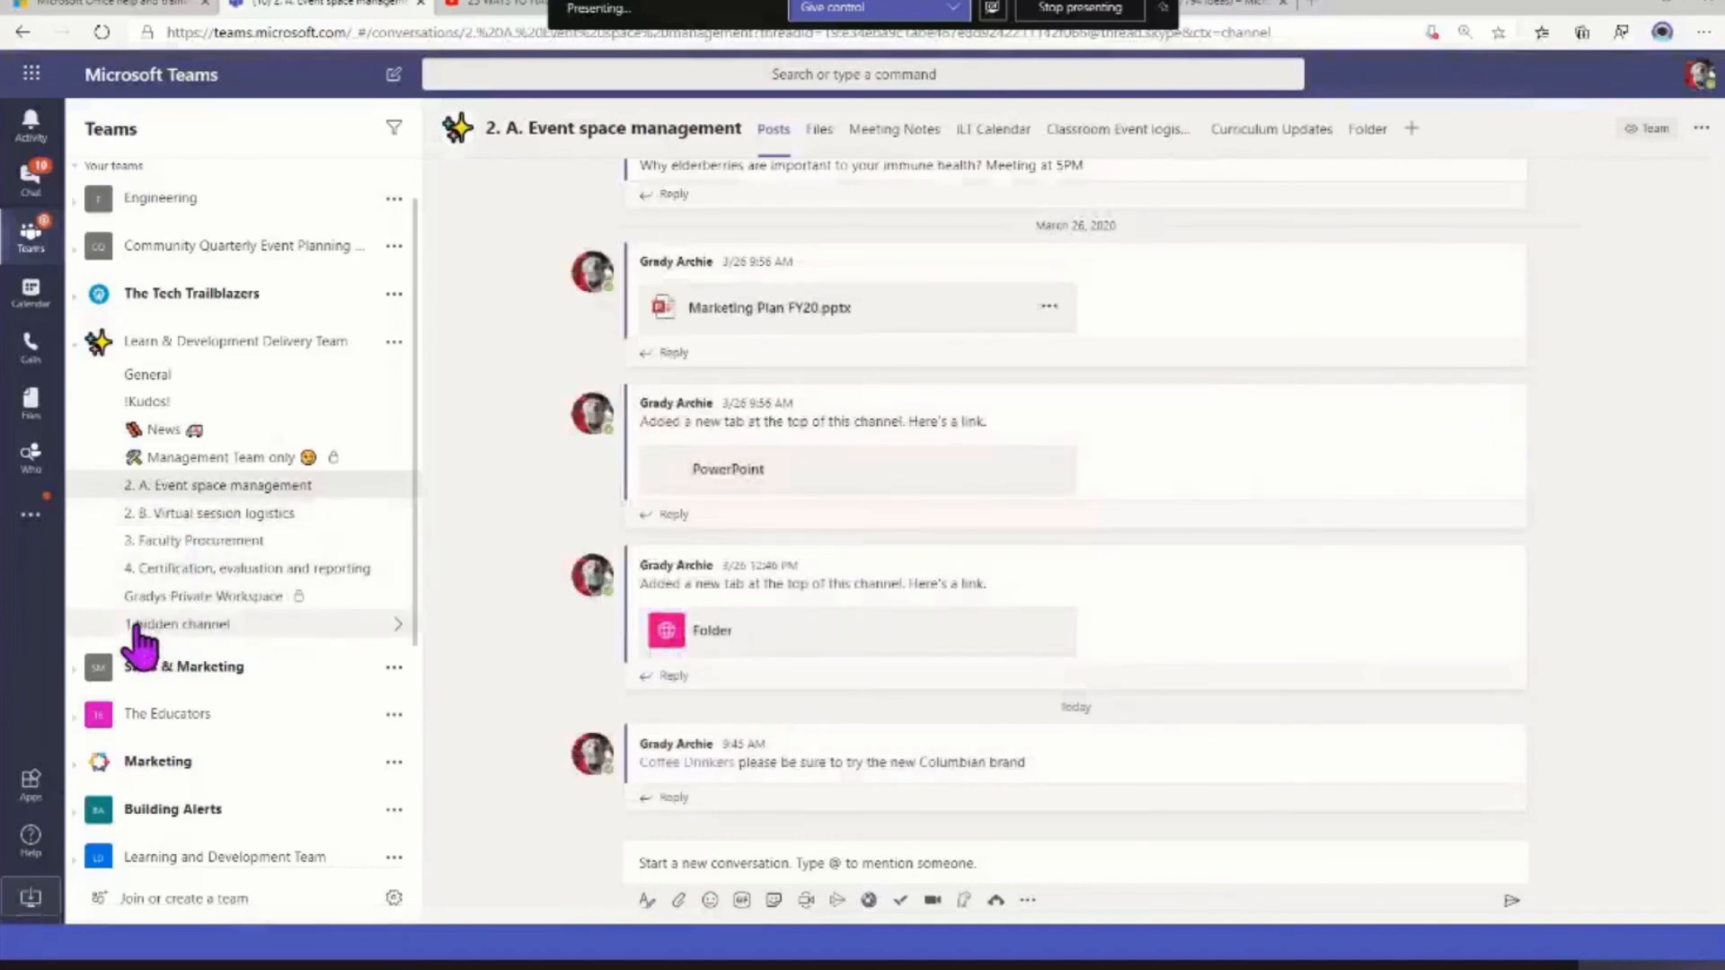
{"action": "left_click", "coordinate": [142, 624]}
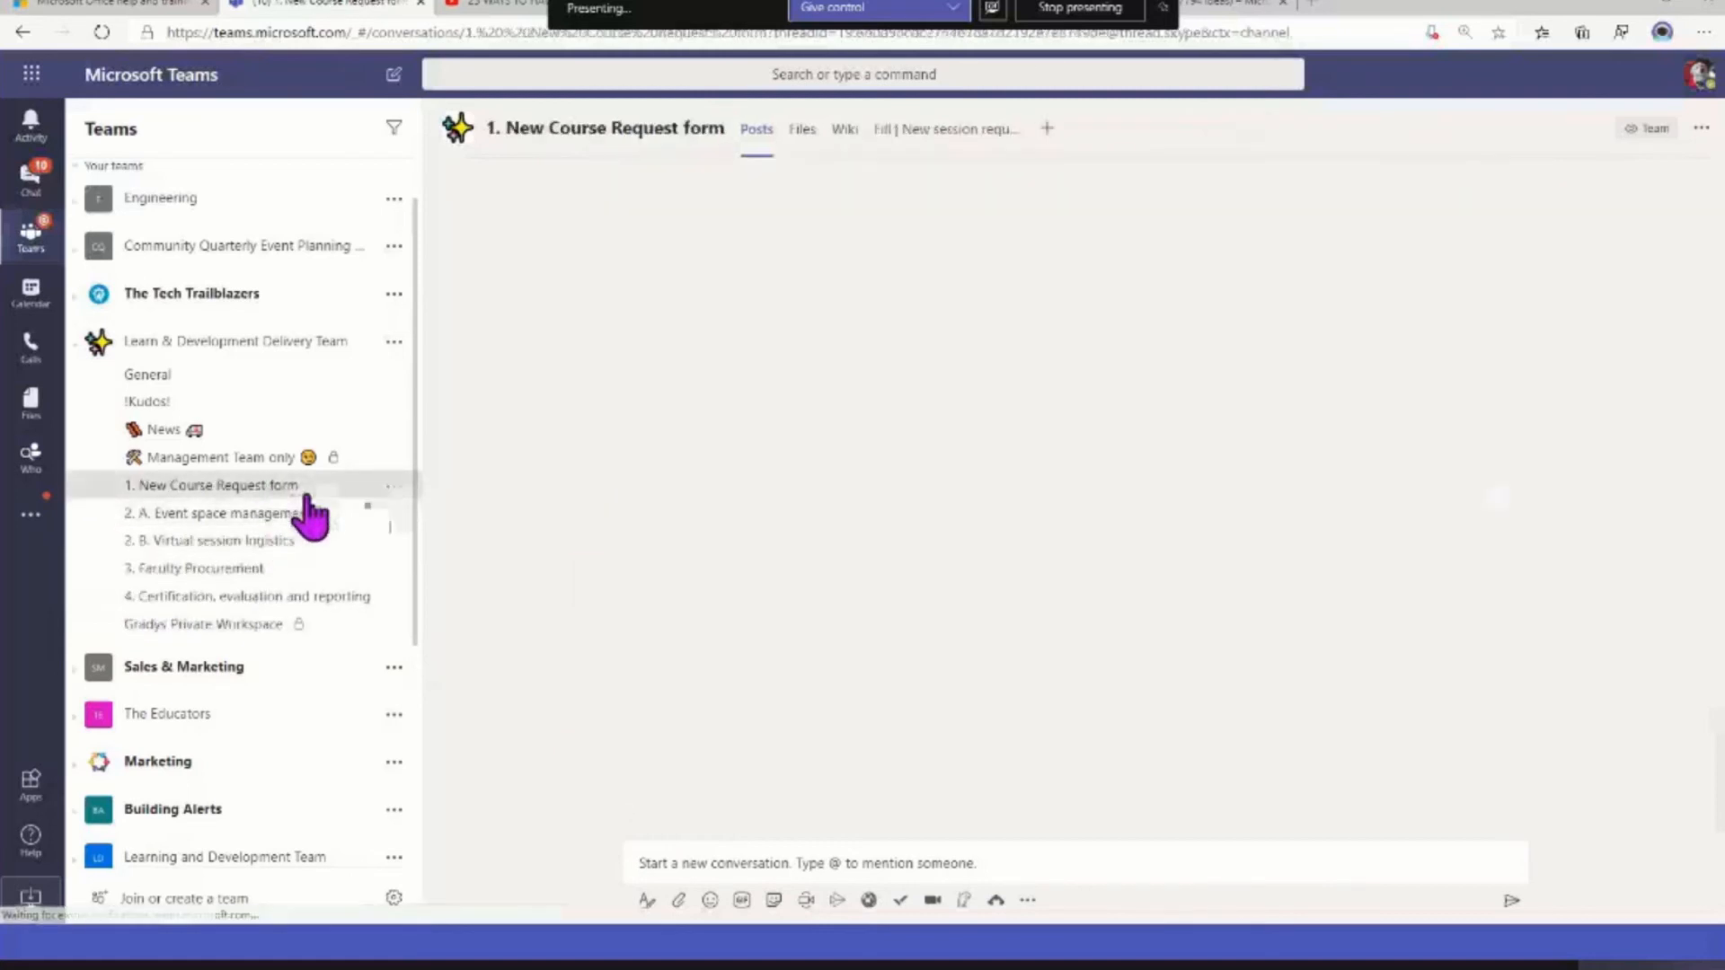
Review the name, description and visibility settings of the 1. New Course Request form channel without saving changes
{"action": "left_click", "coordinate": [394, 486]}
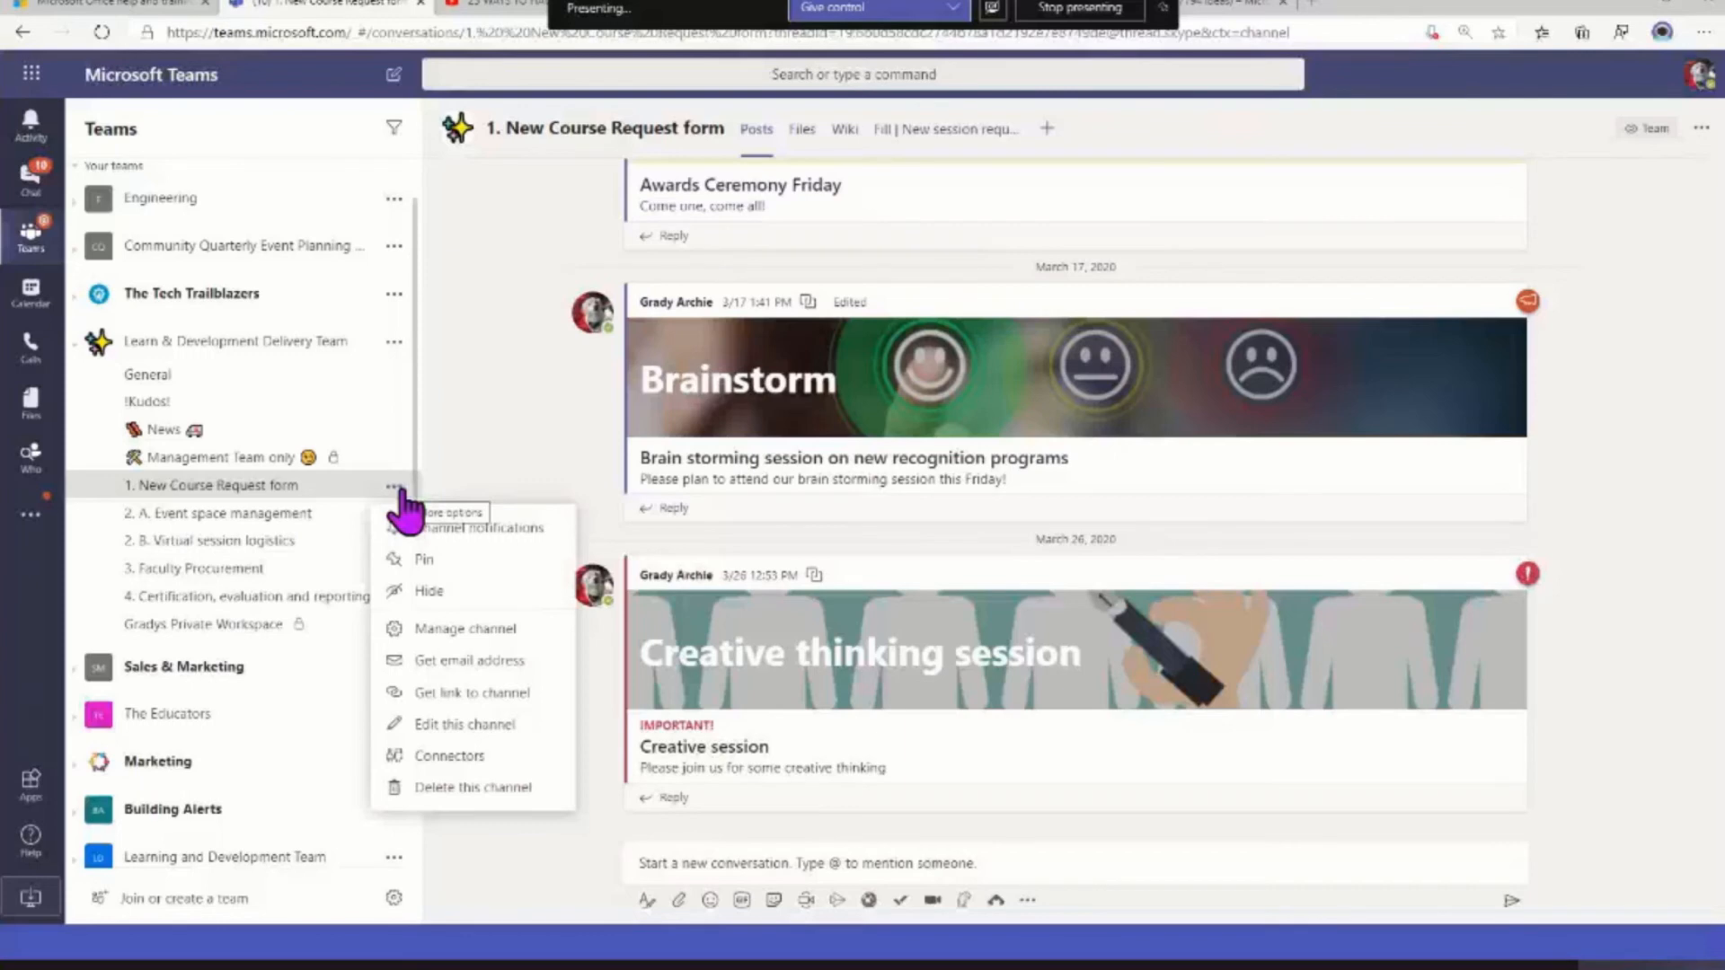
{"action": "left_click", "coordinate": [457, 726]}
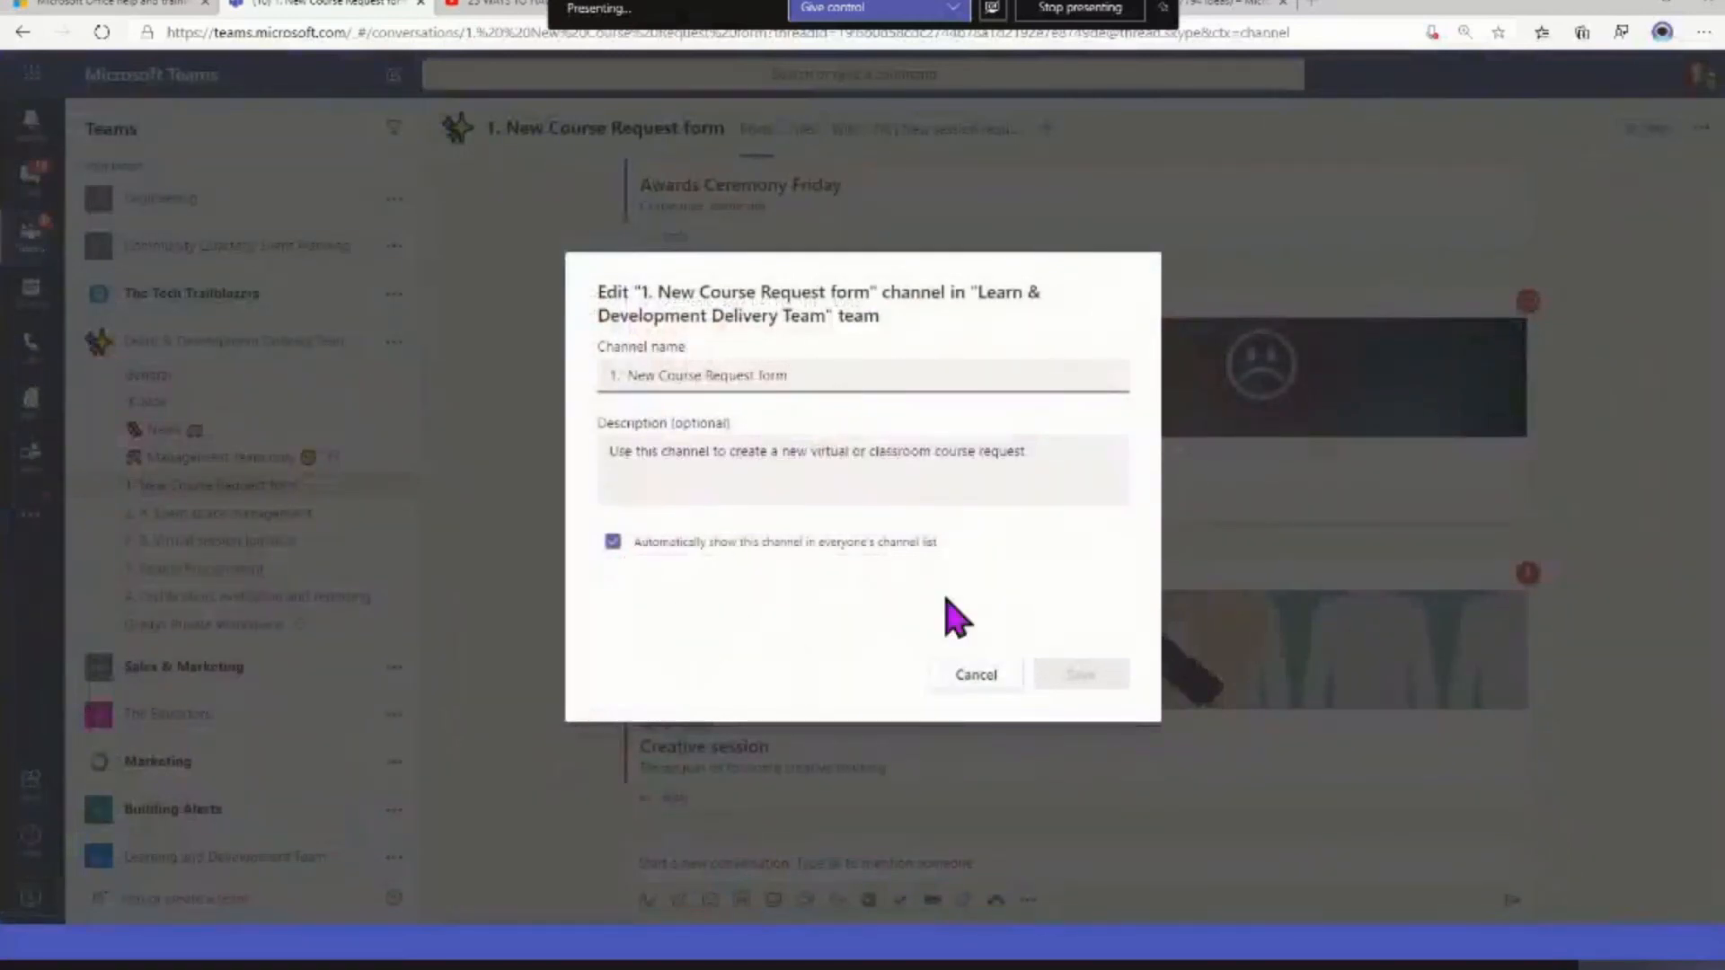
{"action": "left_click", "coordinate": [989, 676]}
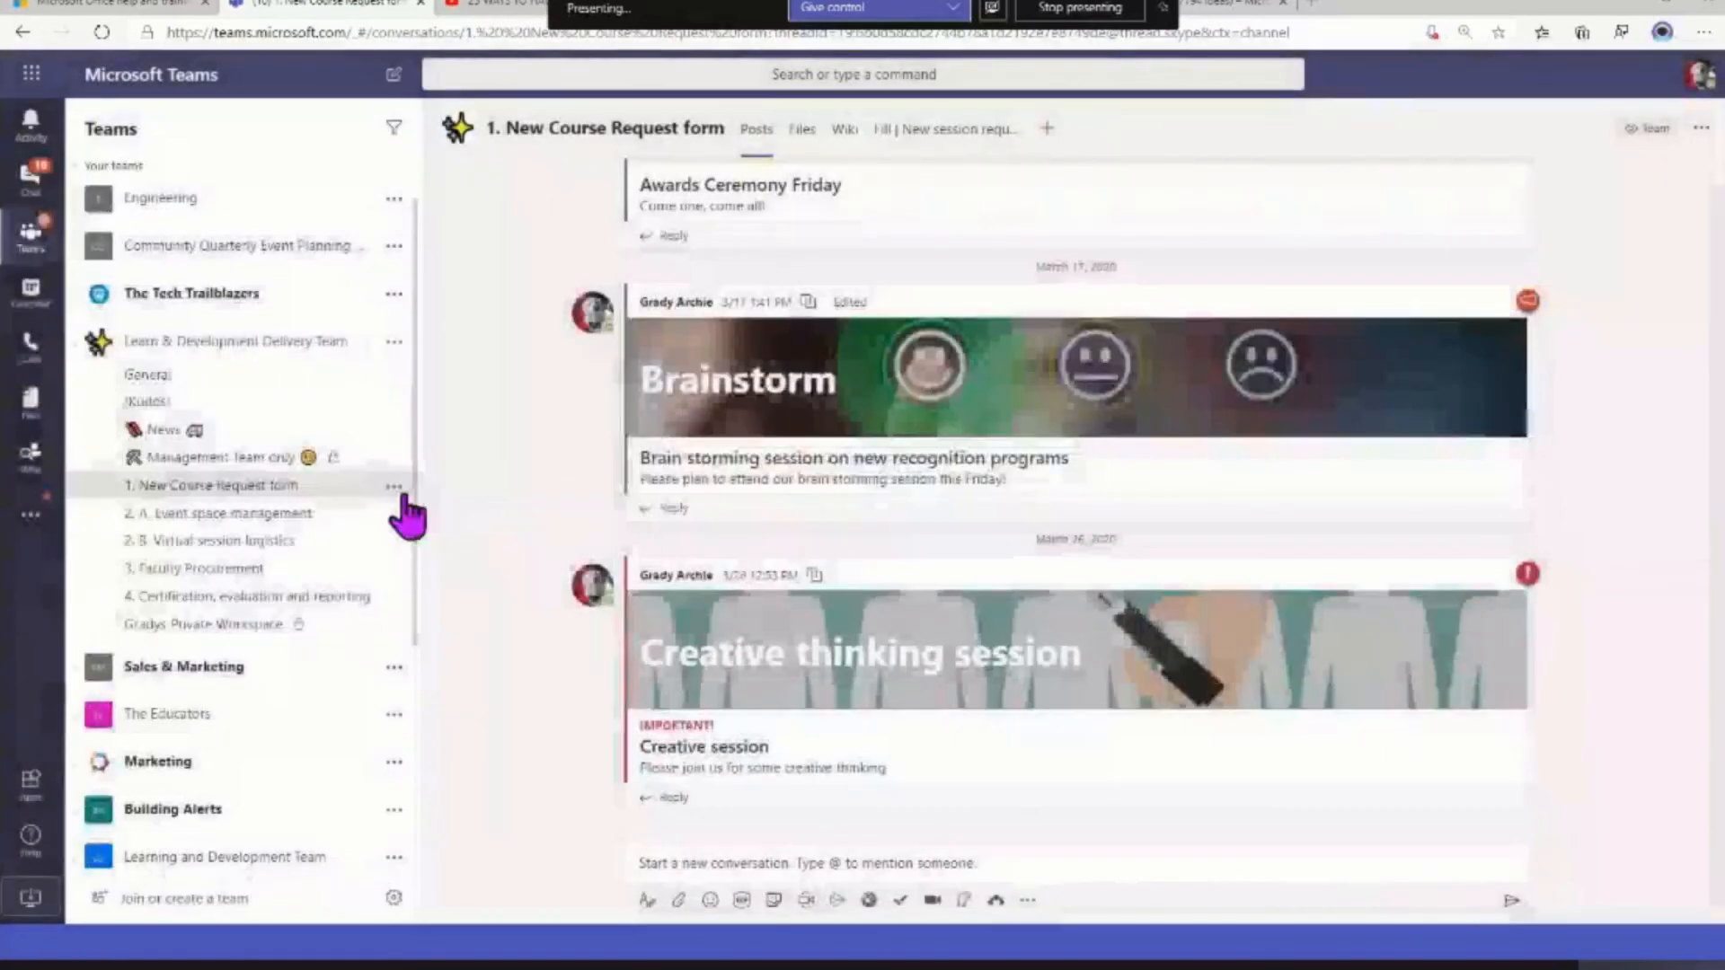
Review the 1. New Course Request form channel's moderation settings, moderator management and member permissions, keeping channel moderation On
{"action": "left_click", "coordinate": [393, 486]}
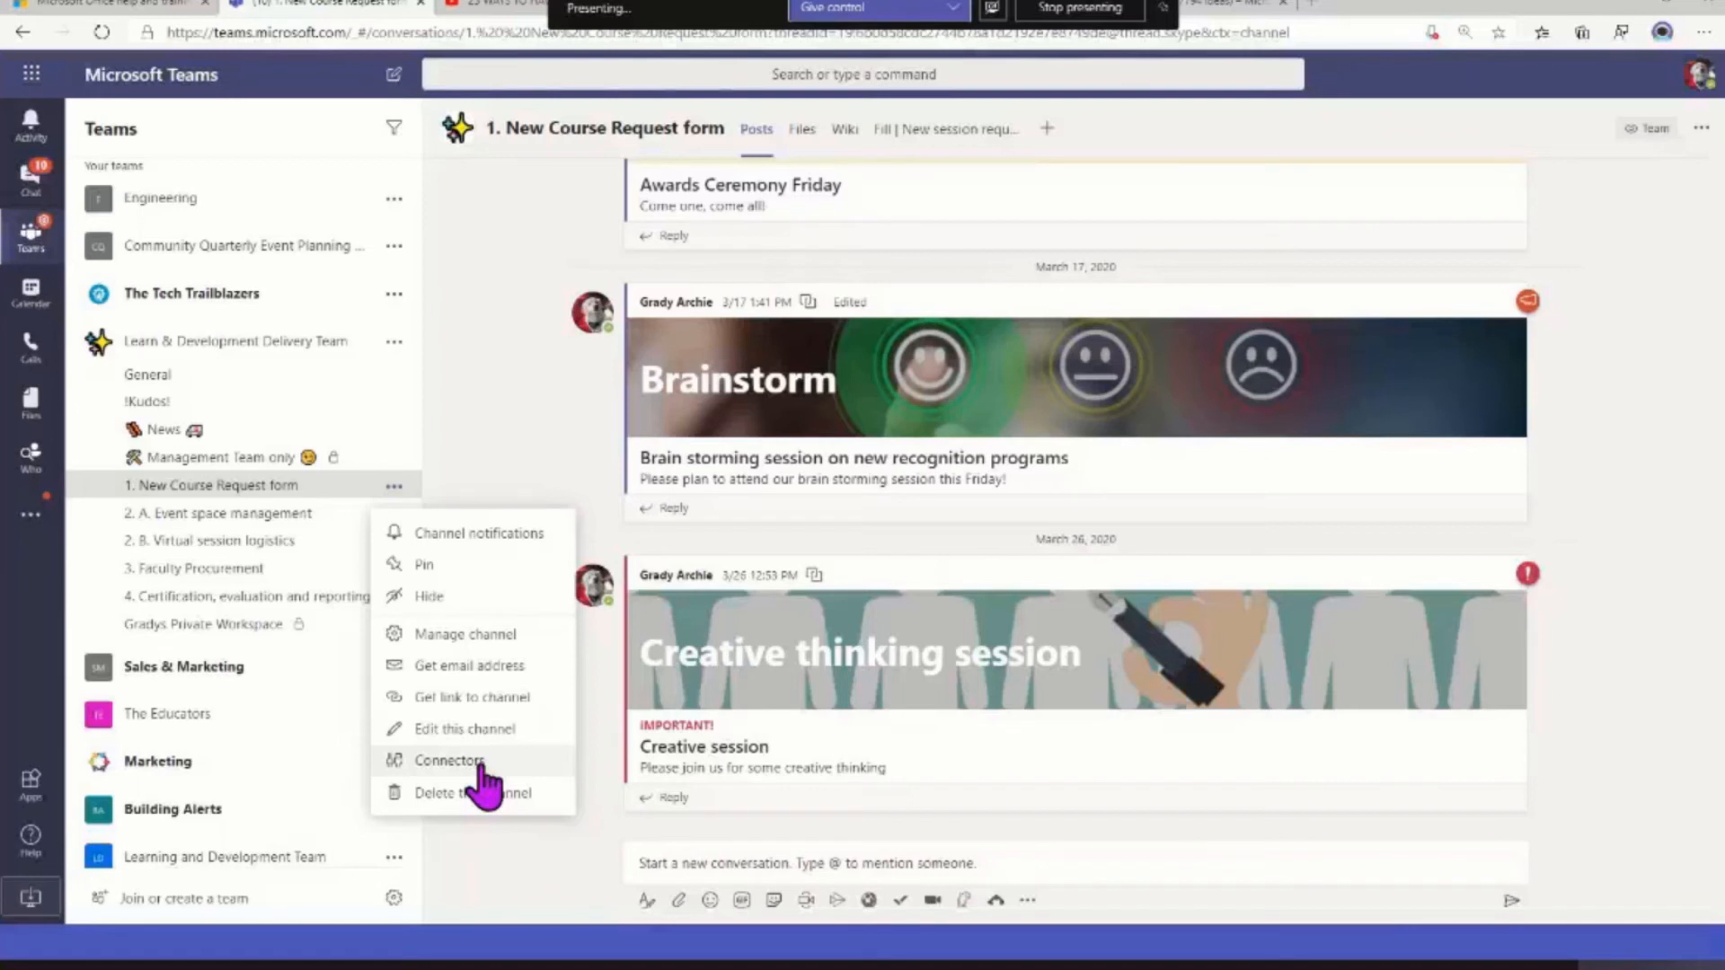
{"action": "left_click_drag", "start_coordinate": [160, 431], "coordinate": [165, 433]}
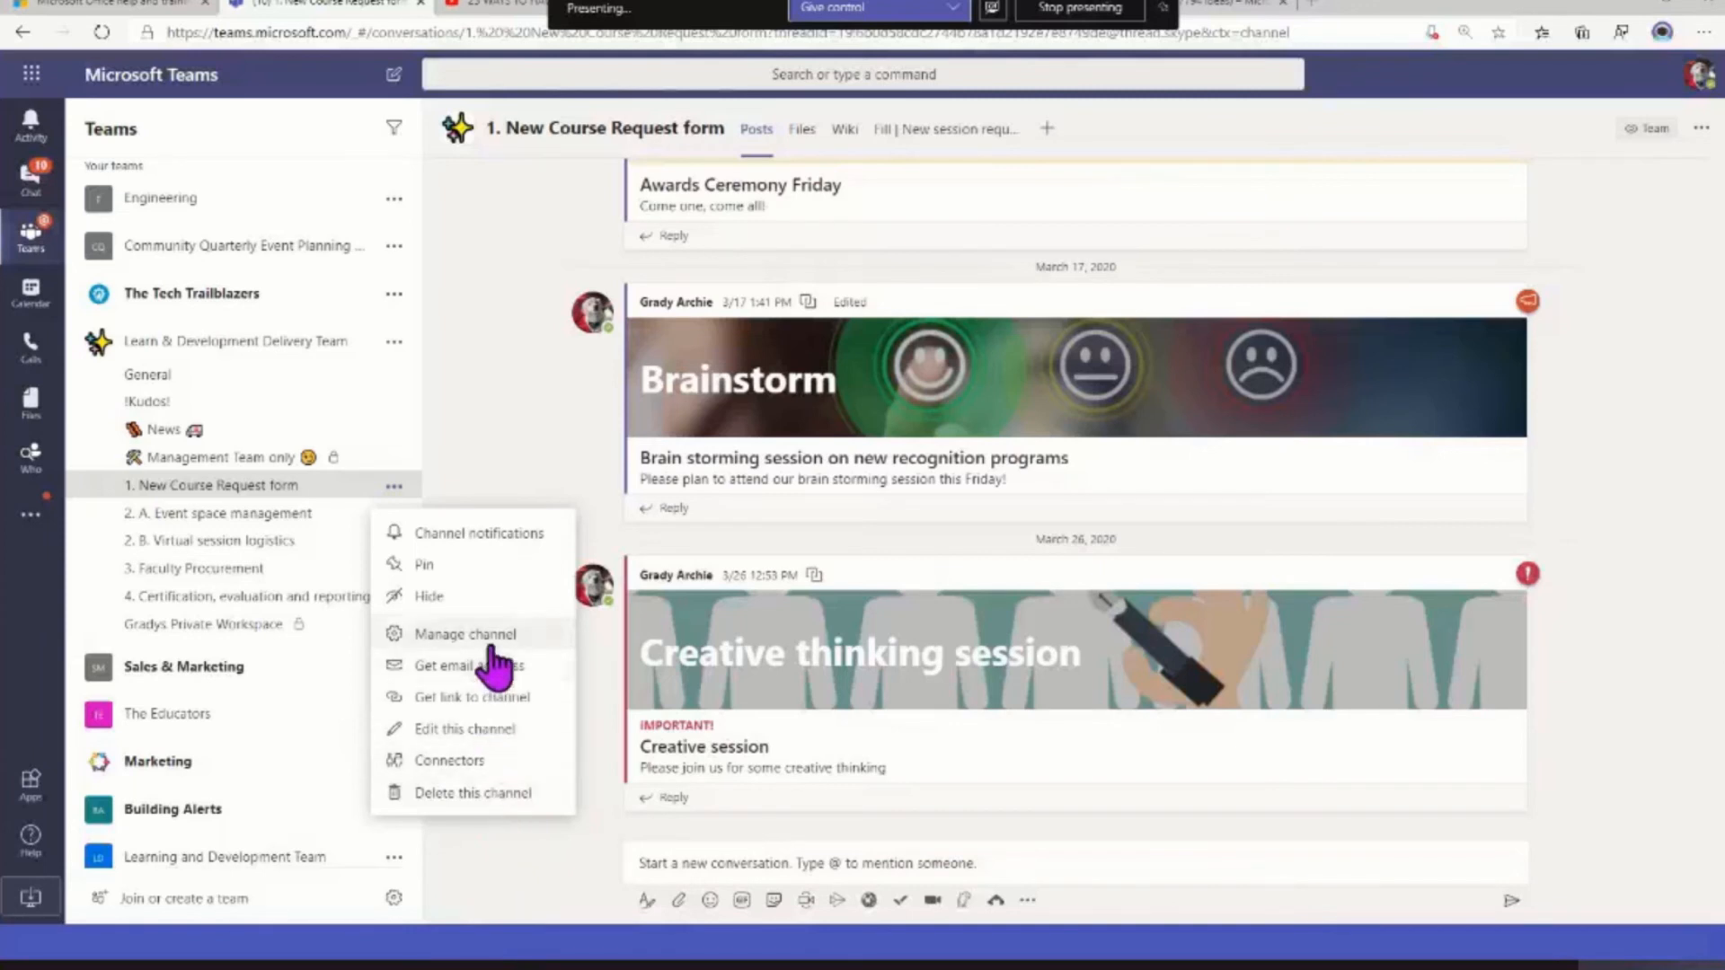
{"action": "left_click", "coordinate": [441, 636]}
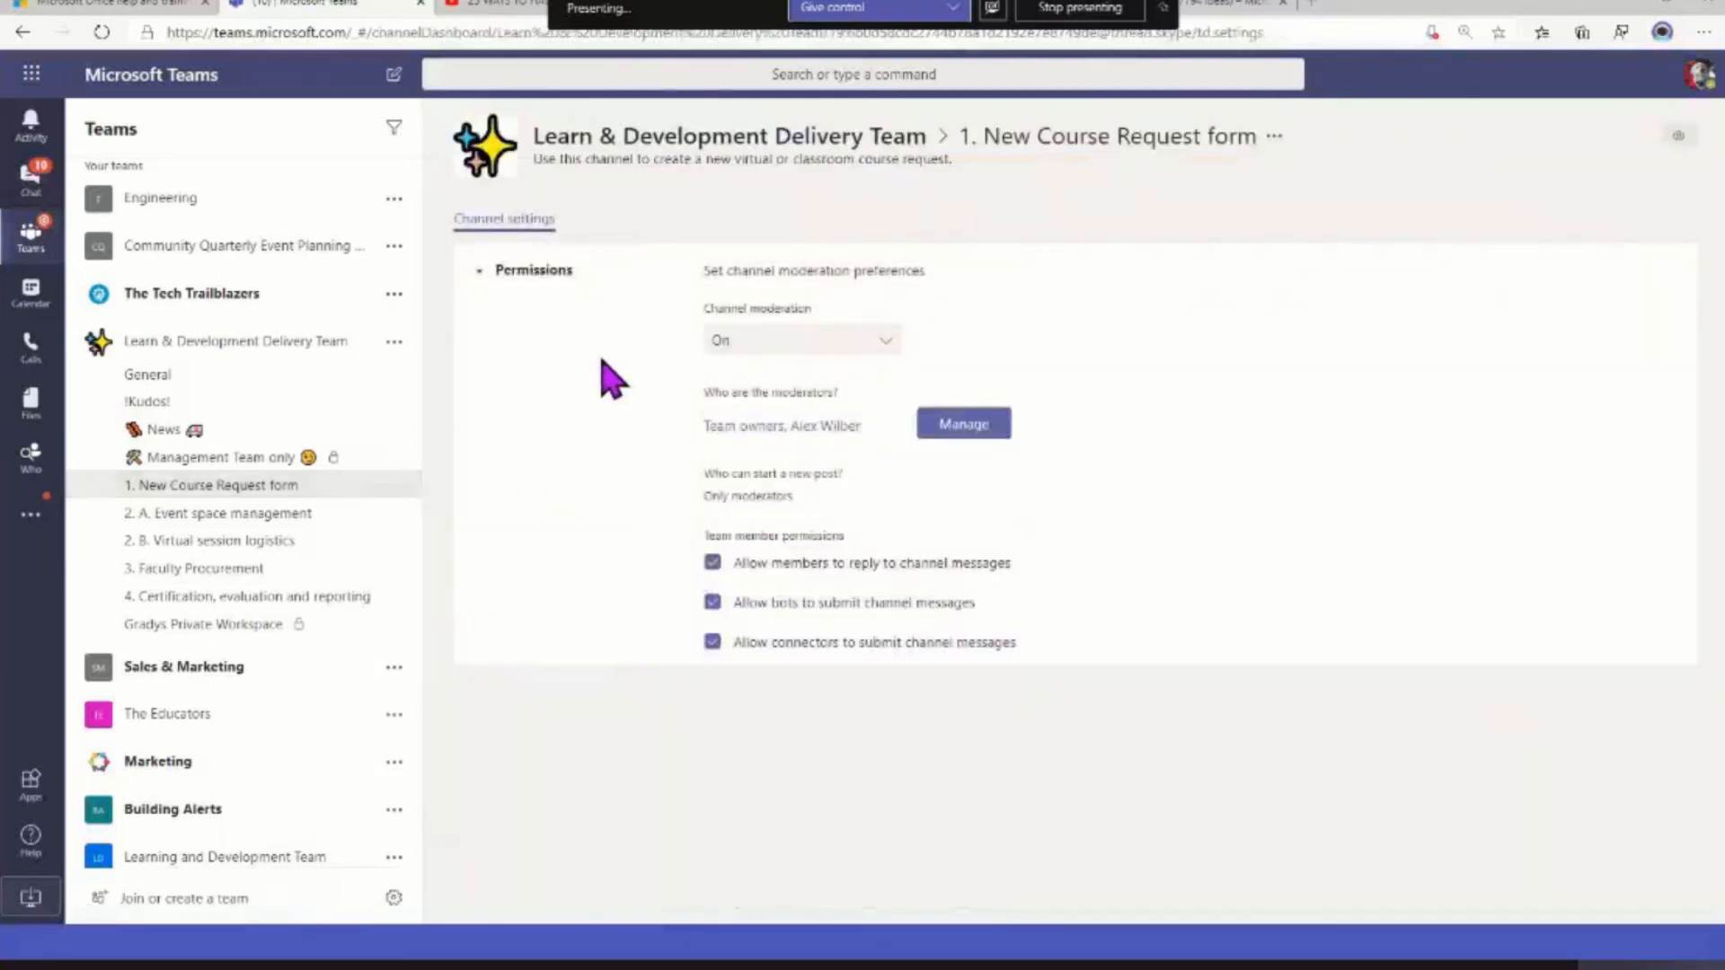
{"action": "left_click", "coordinate": [867, 347]}
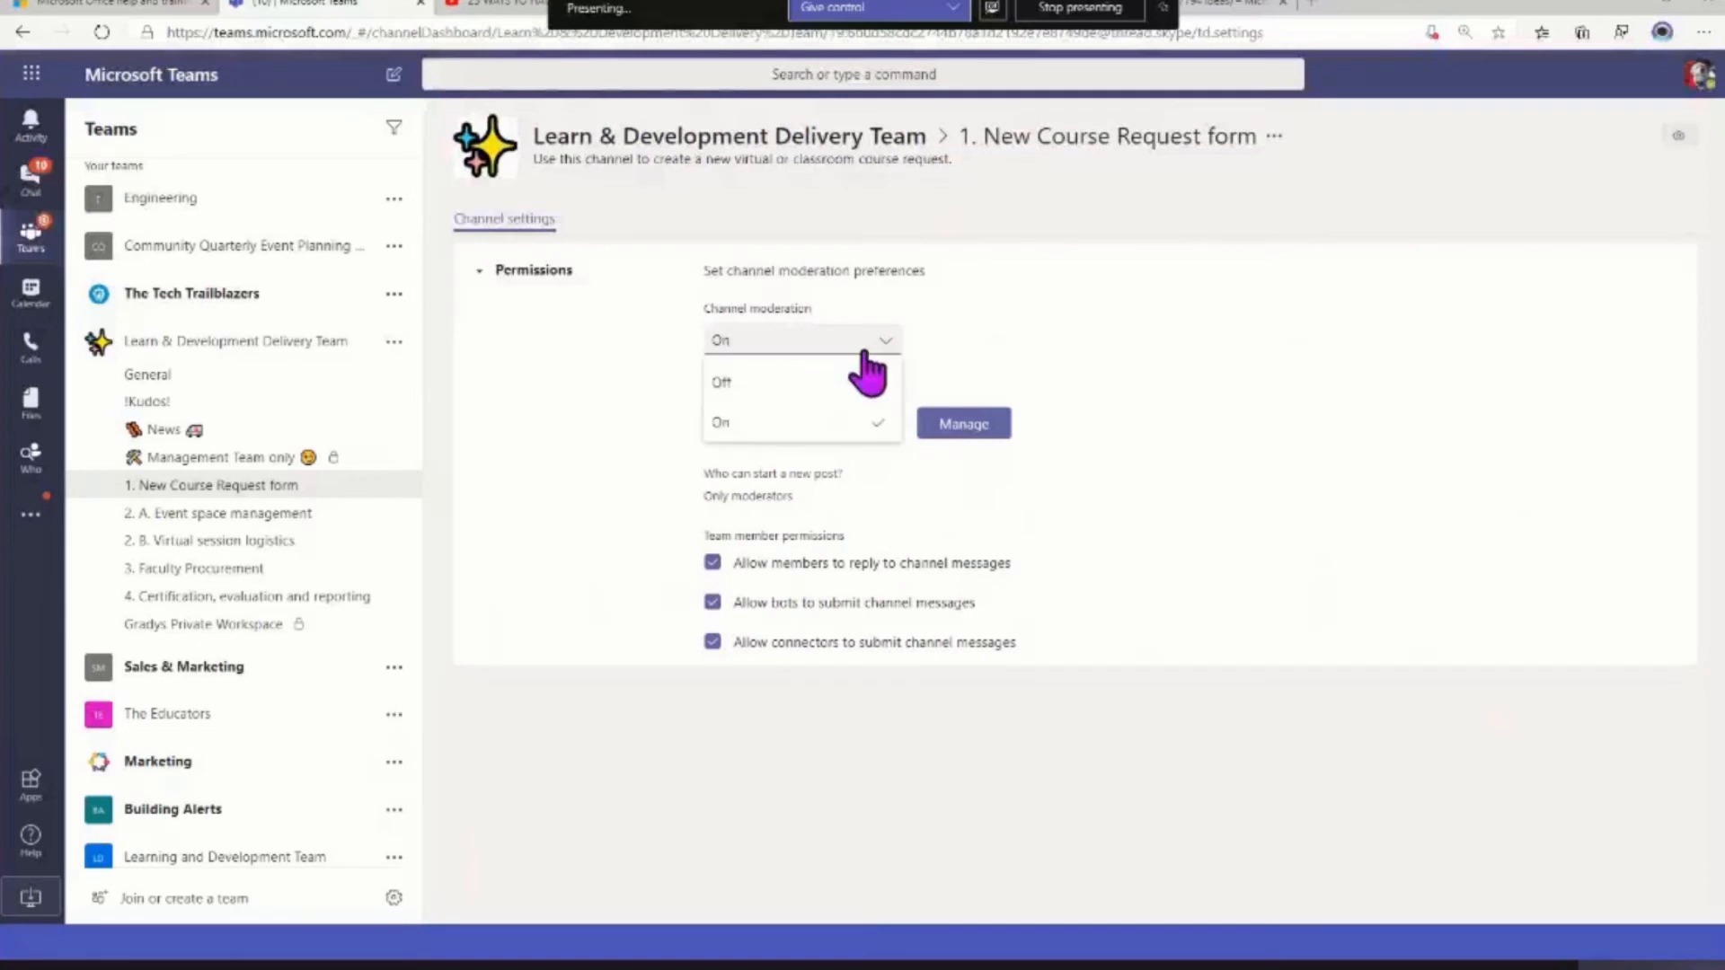
{"action": "left_click", "coordinate": [806, 436]}
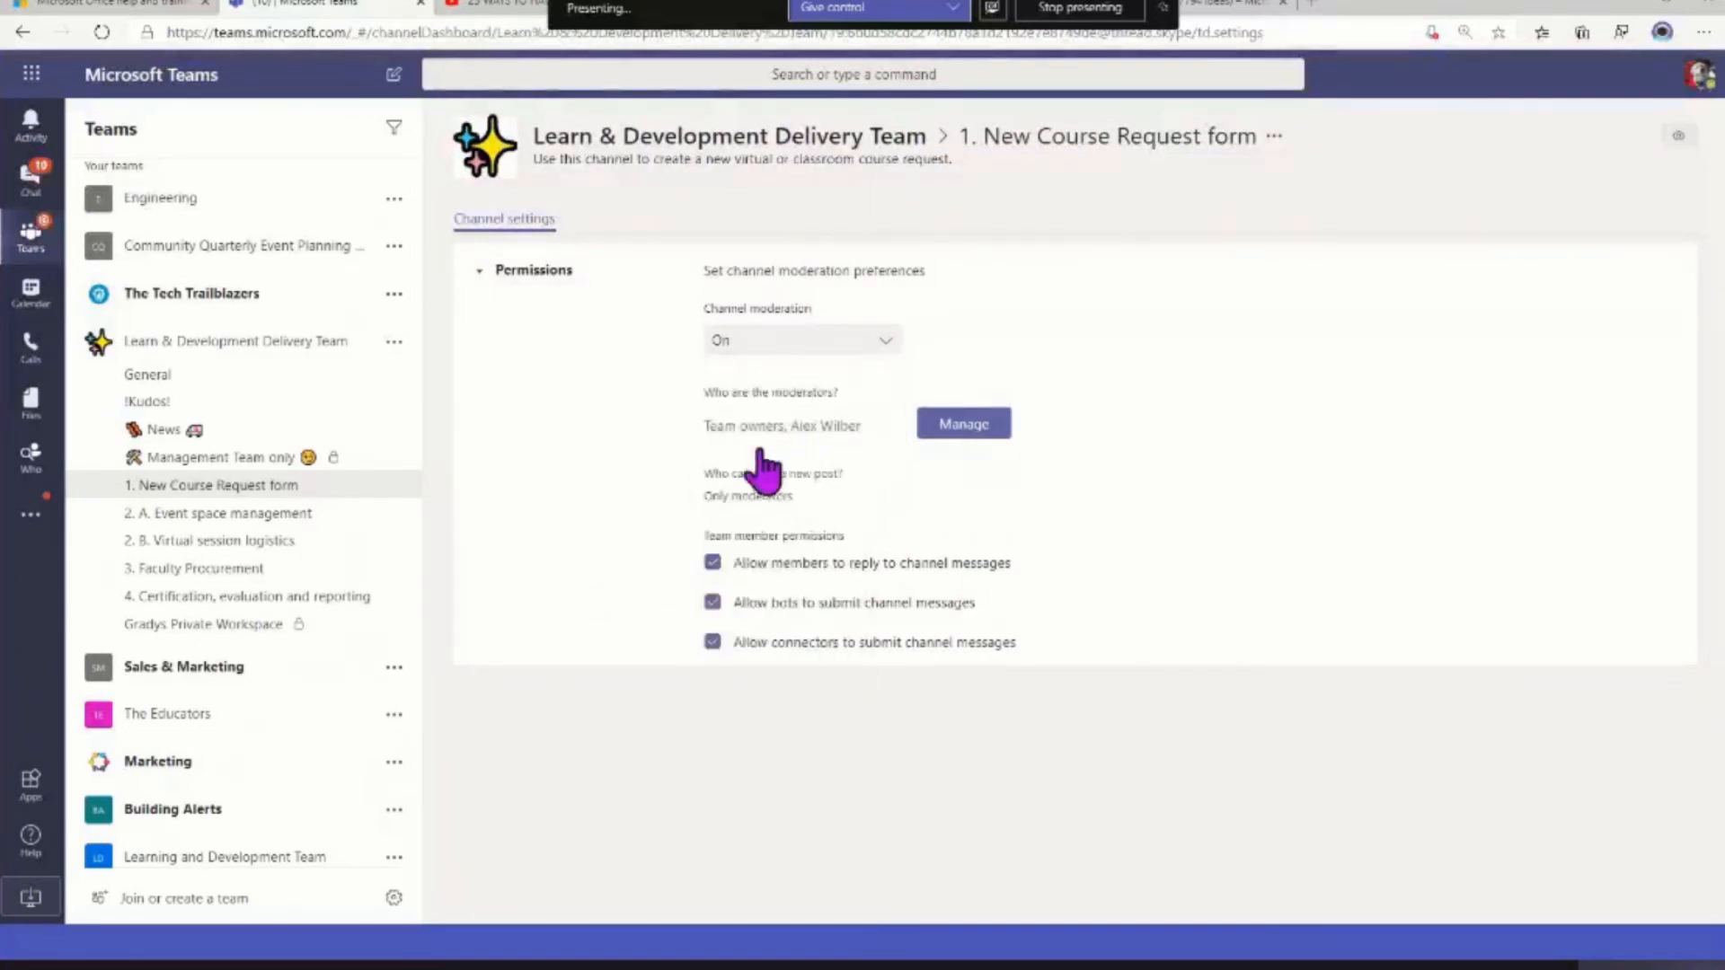
{"action": "mouse_move", "coordinate": [716, 436]}
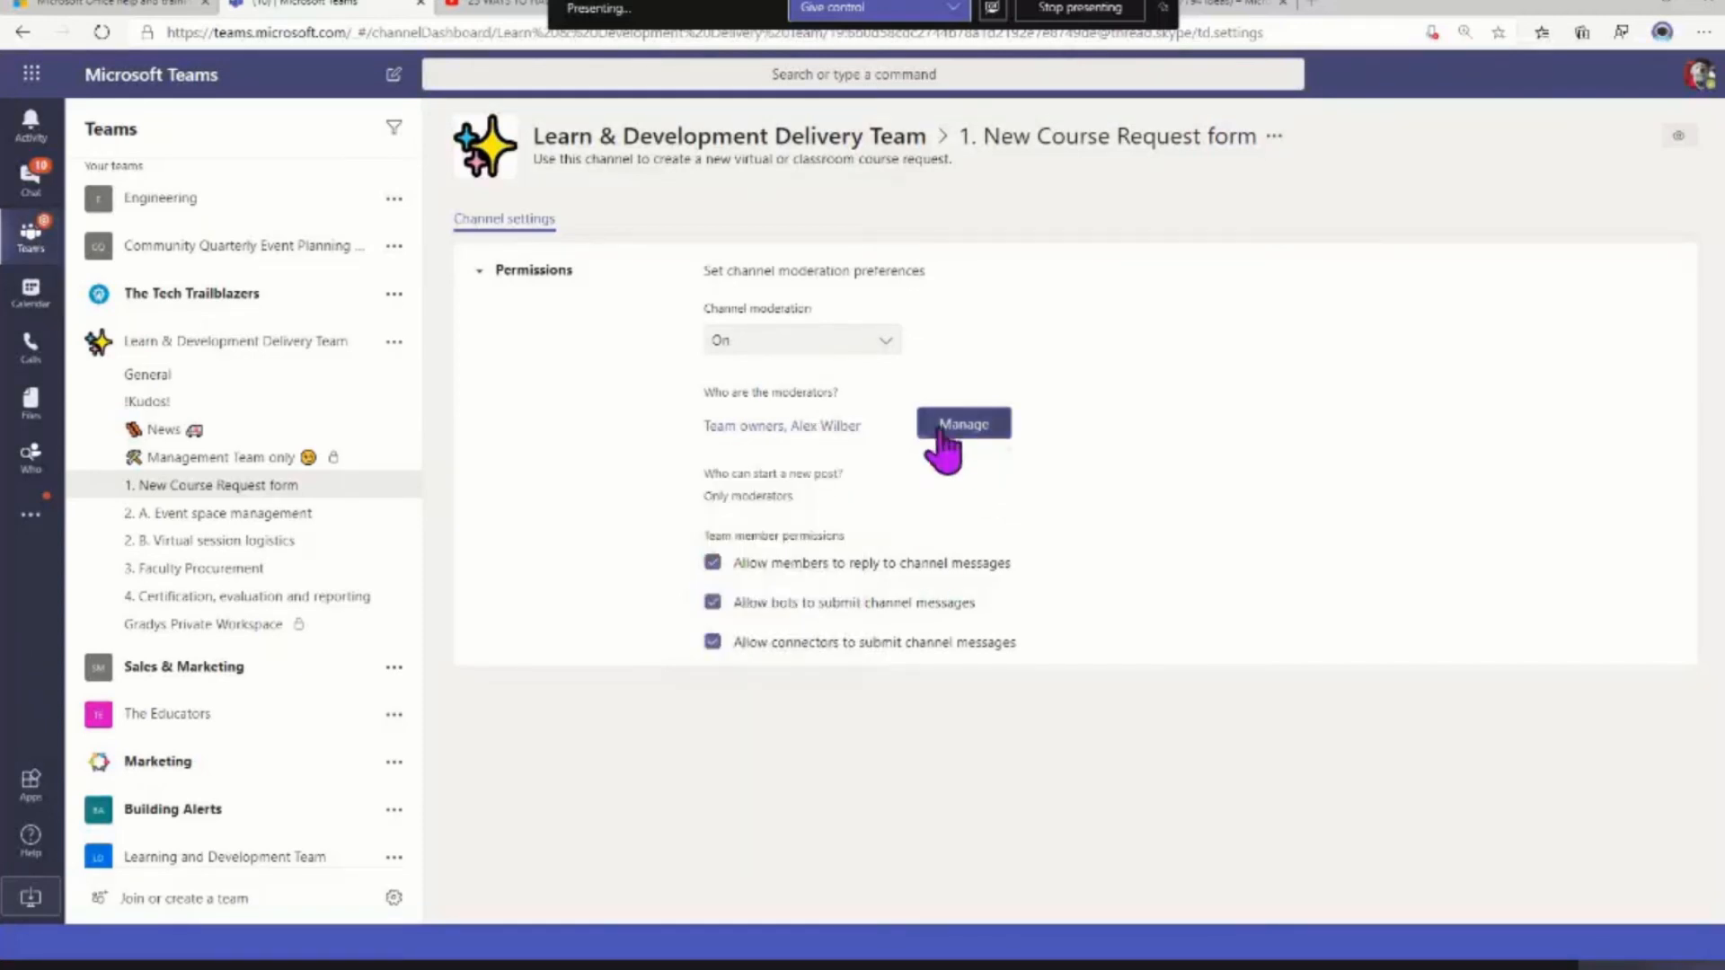
{"action": "left_click", "coordinate": [969, 424]}
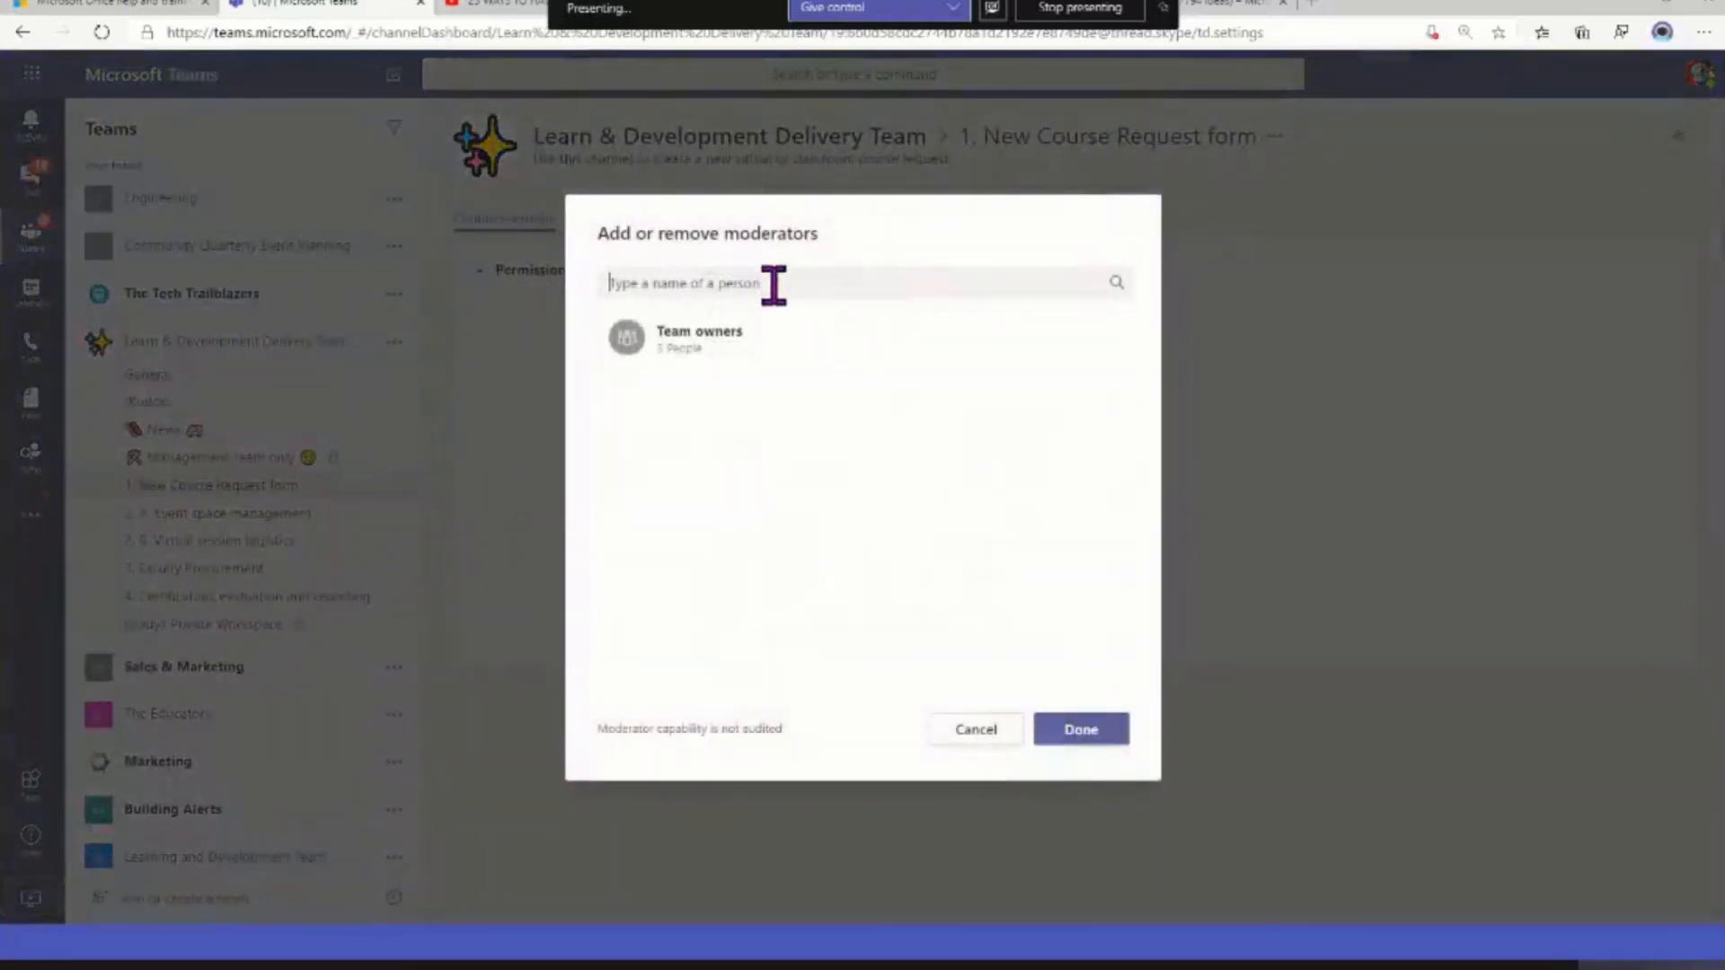
{"action": "left_click", "coordinate": [992, 733]}
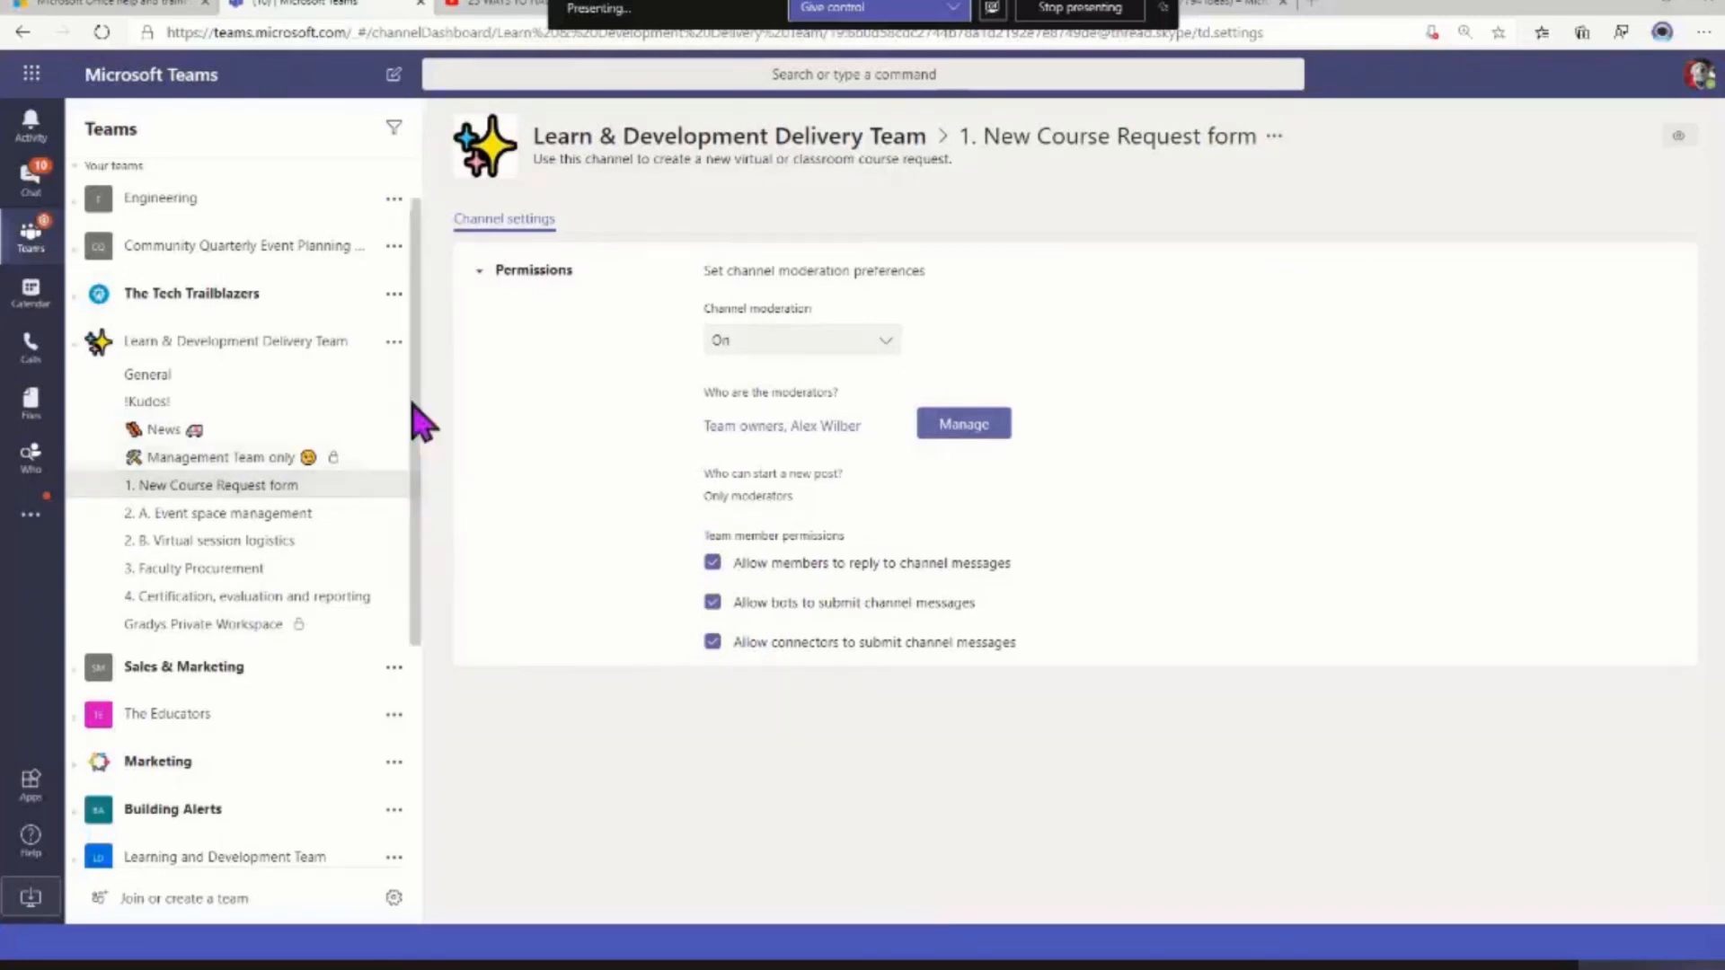
{"action": "left_click", "coordinate": [393, 487]}
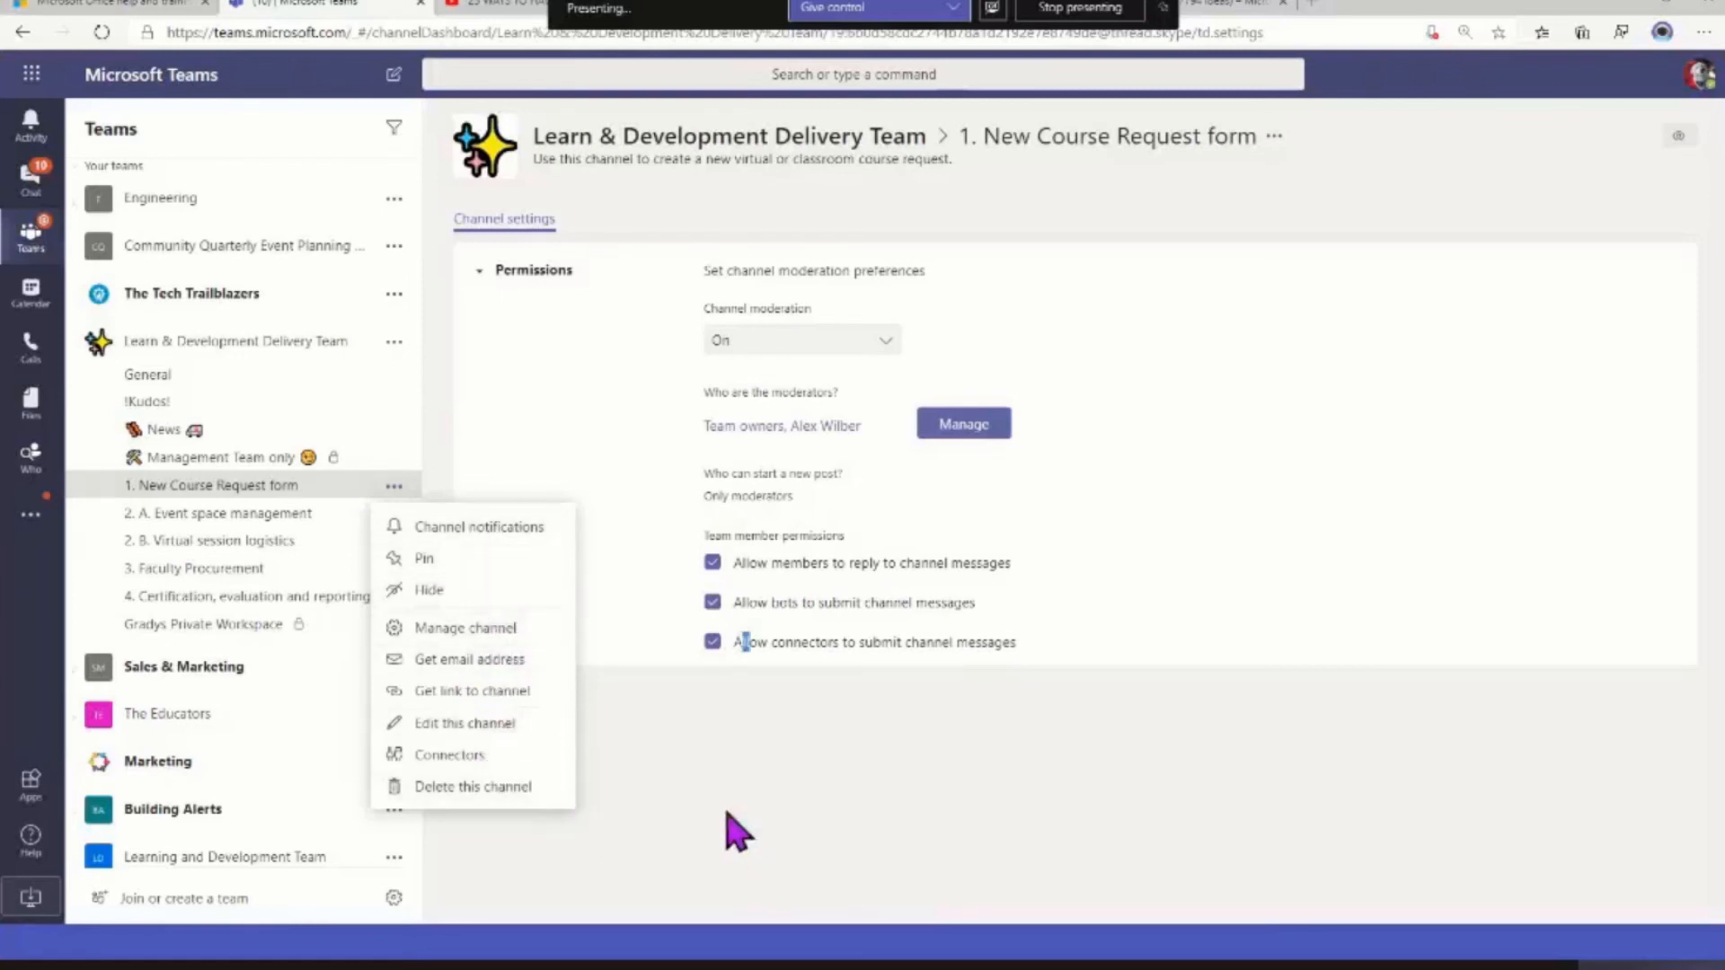
{"action": "left_click_drag", "start_coordinate": [750, 642], "coordinate": [735, 642]}
Manage the Learn & Development Delivery Team, expand its members and guests, and change the role of the member titled Developer to Owner
{"action": "left_click", "coordinate": [395, 341]}
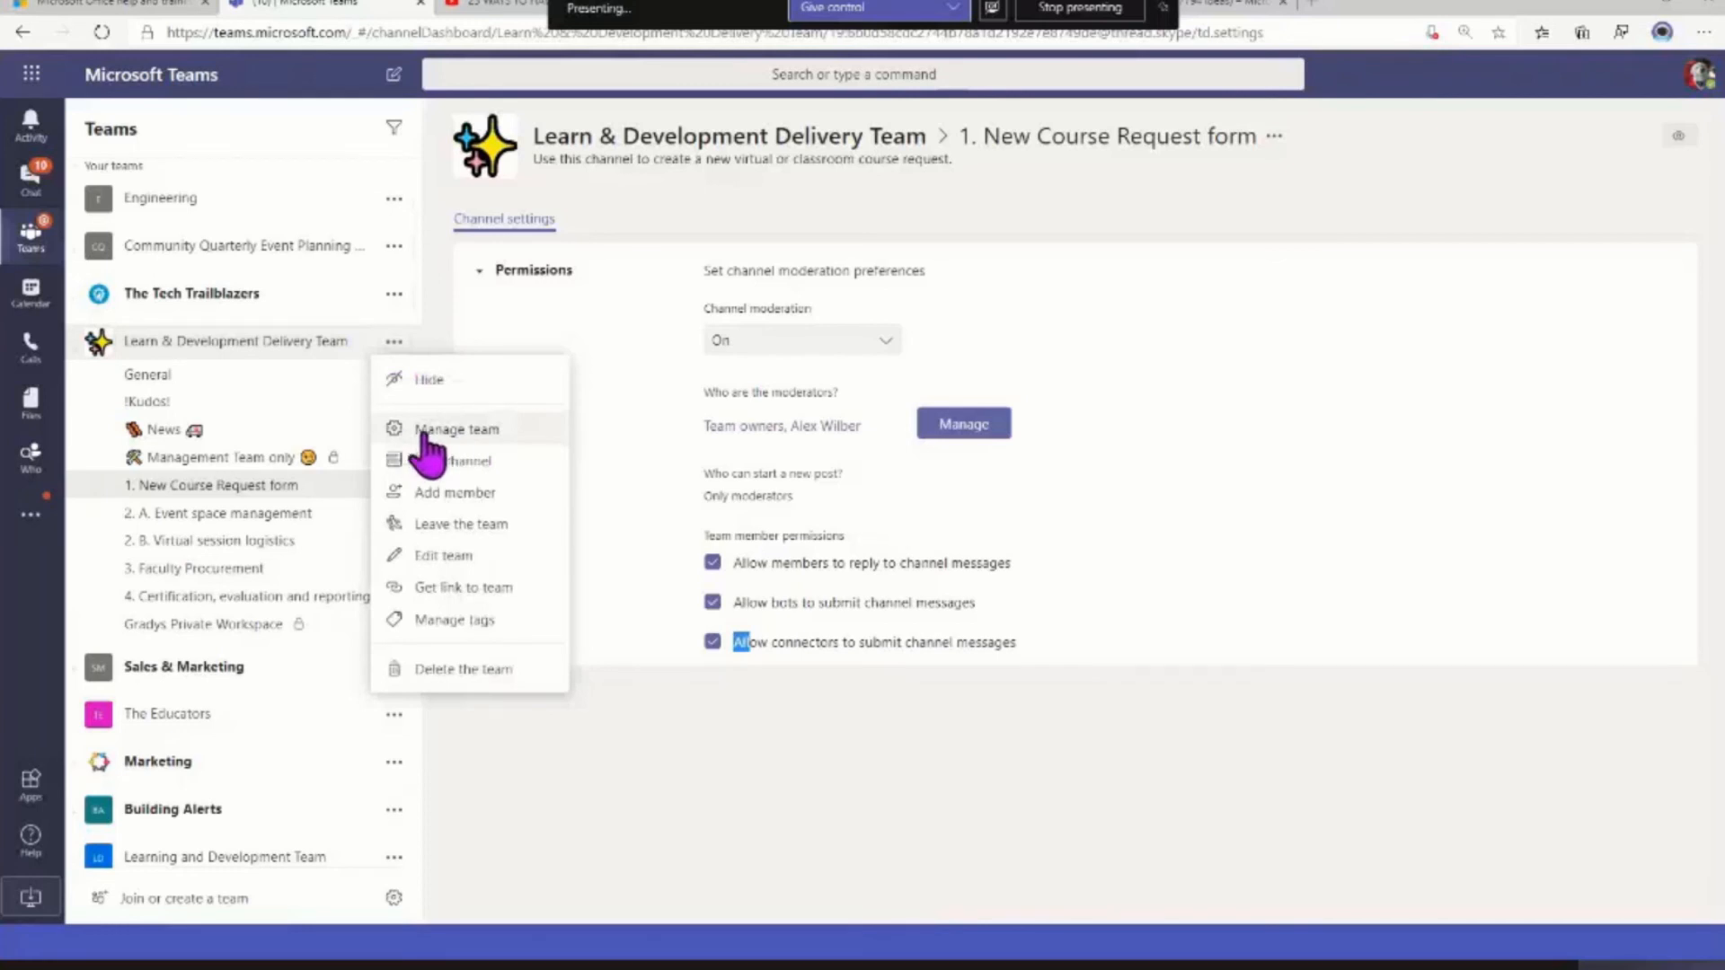
{"action": "left_click", "coordinate": [463, 432]}
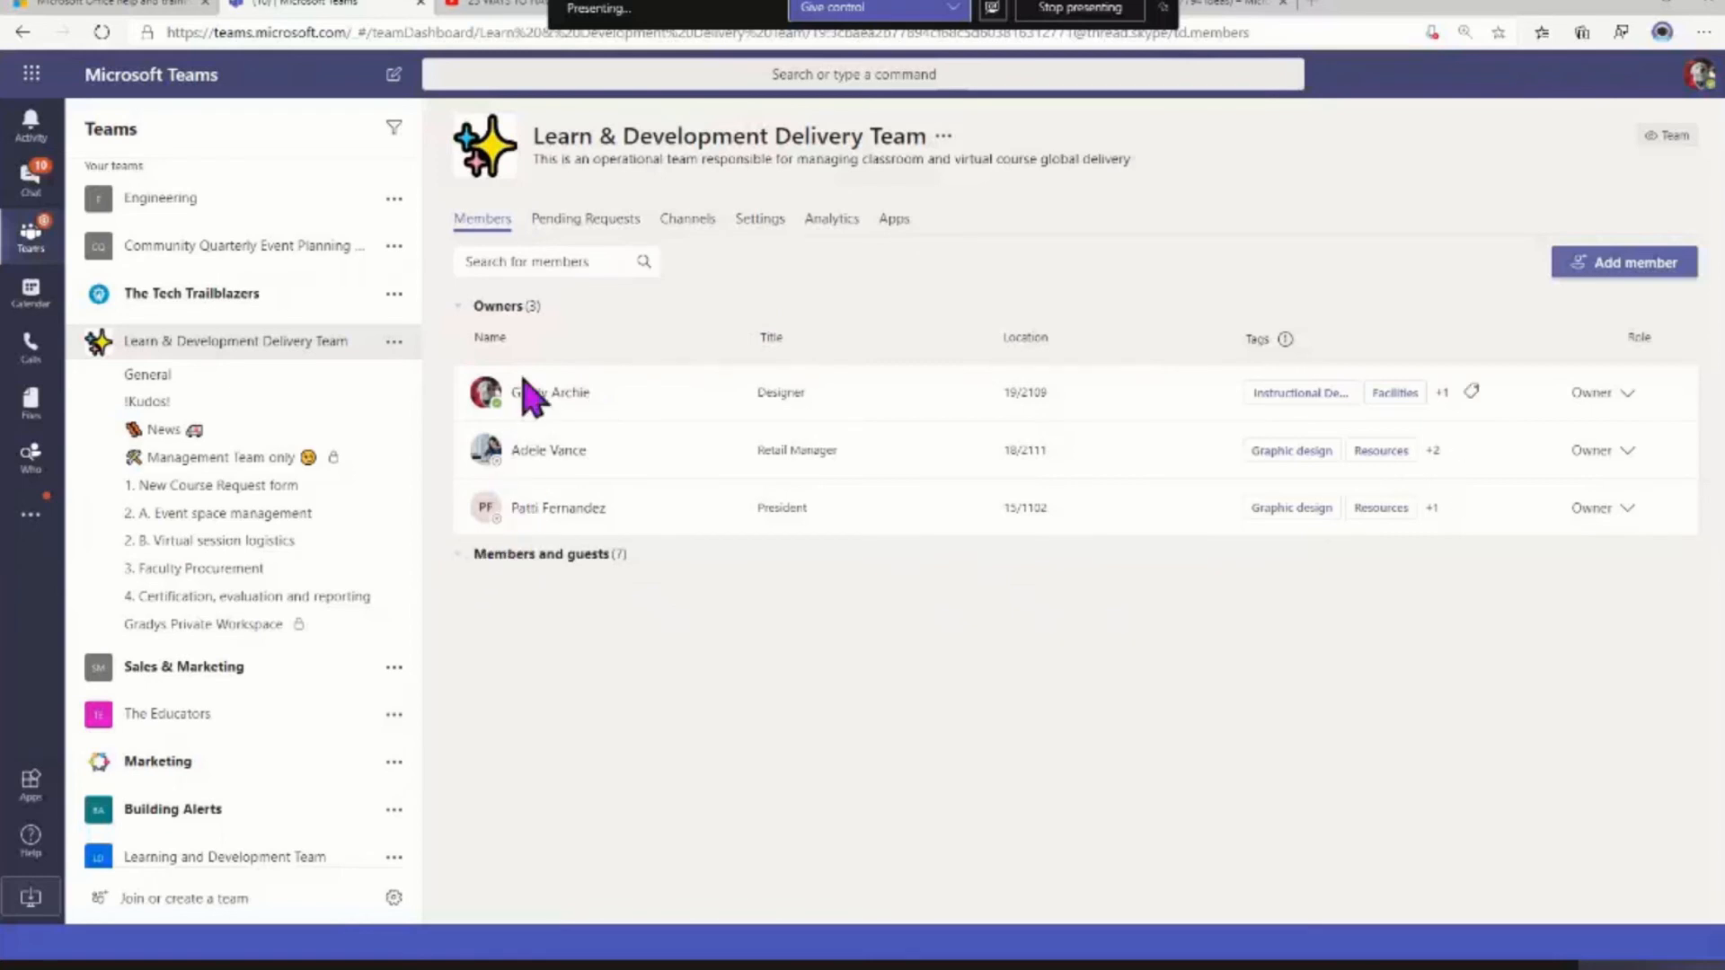
{"action": "left_click", "coordinate": [562, 553]}
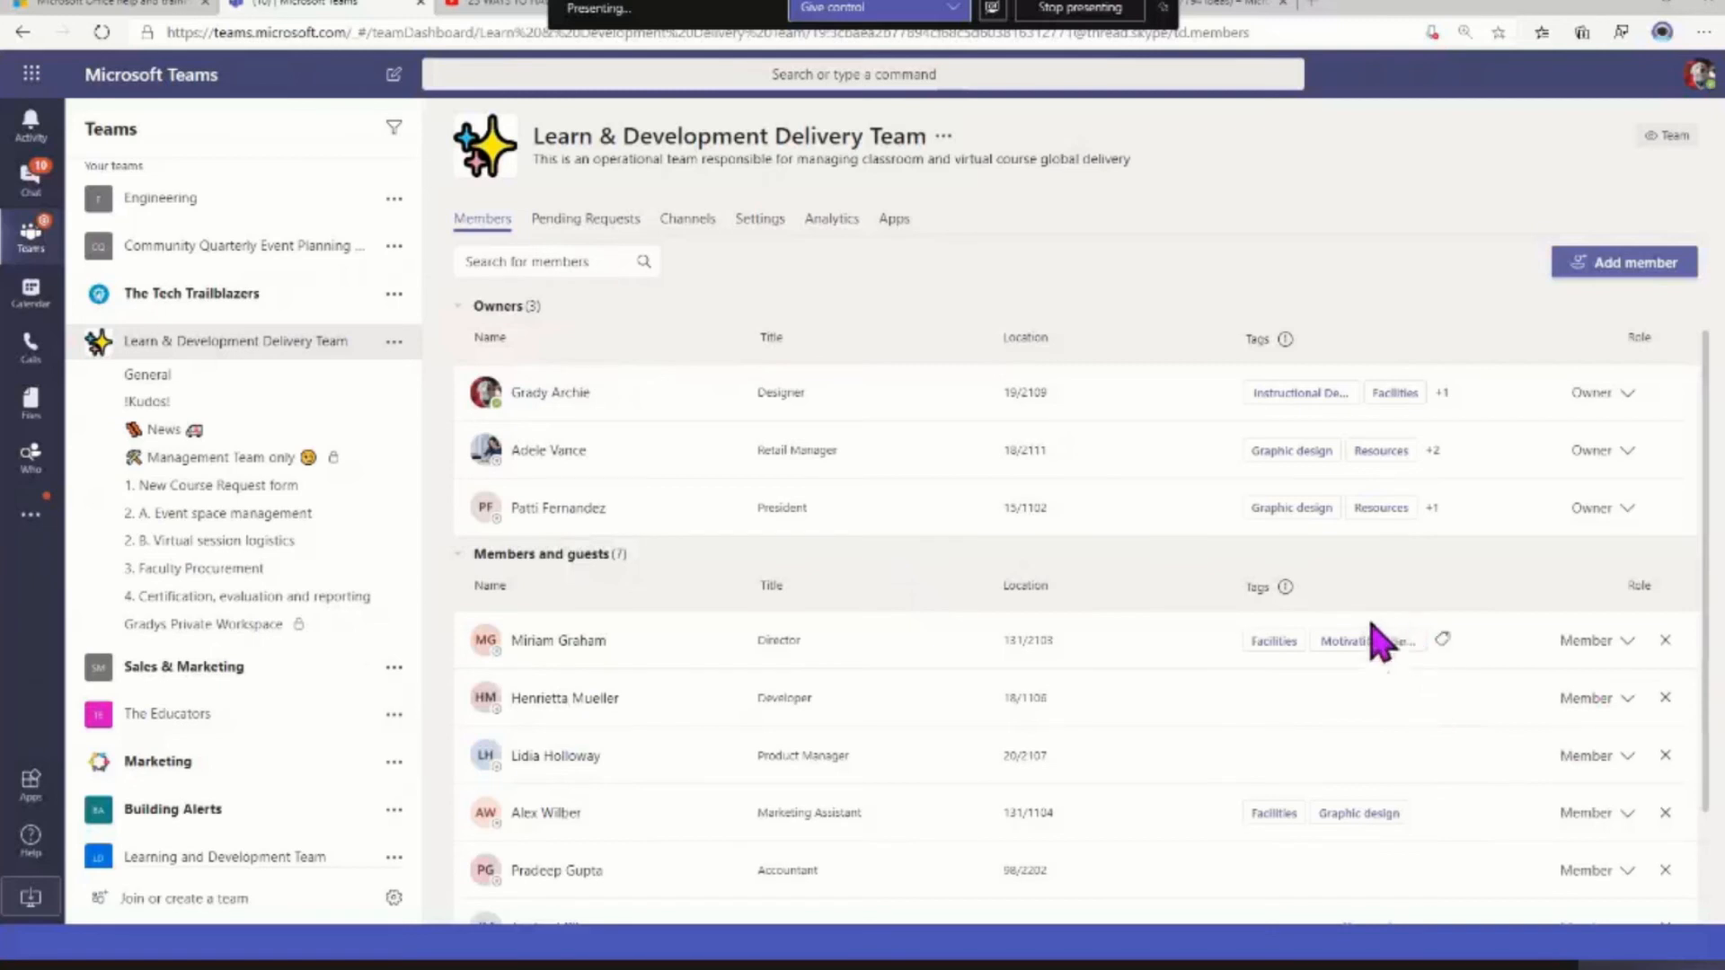
{"action": "left_click", "coordinate": [1274, 647]}
{"action": "left_click", "coordinate": [1628, 701]}
{"action": "left_click", "coordinate": [1622, 757]}
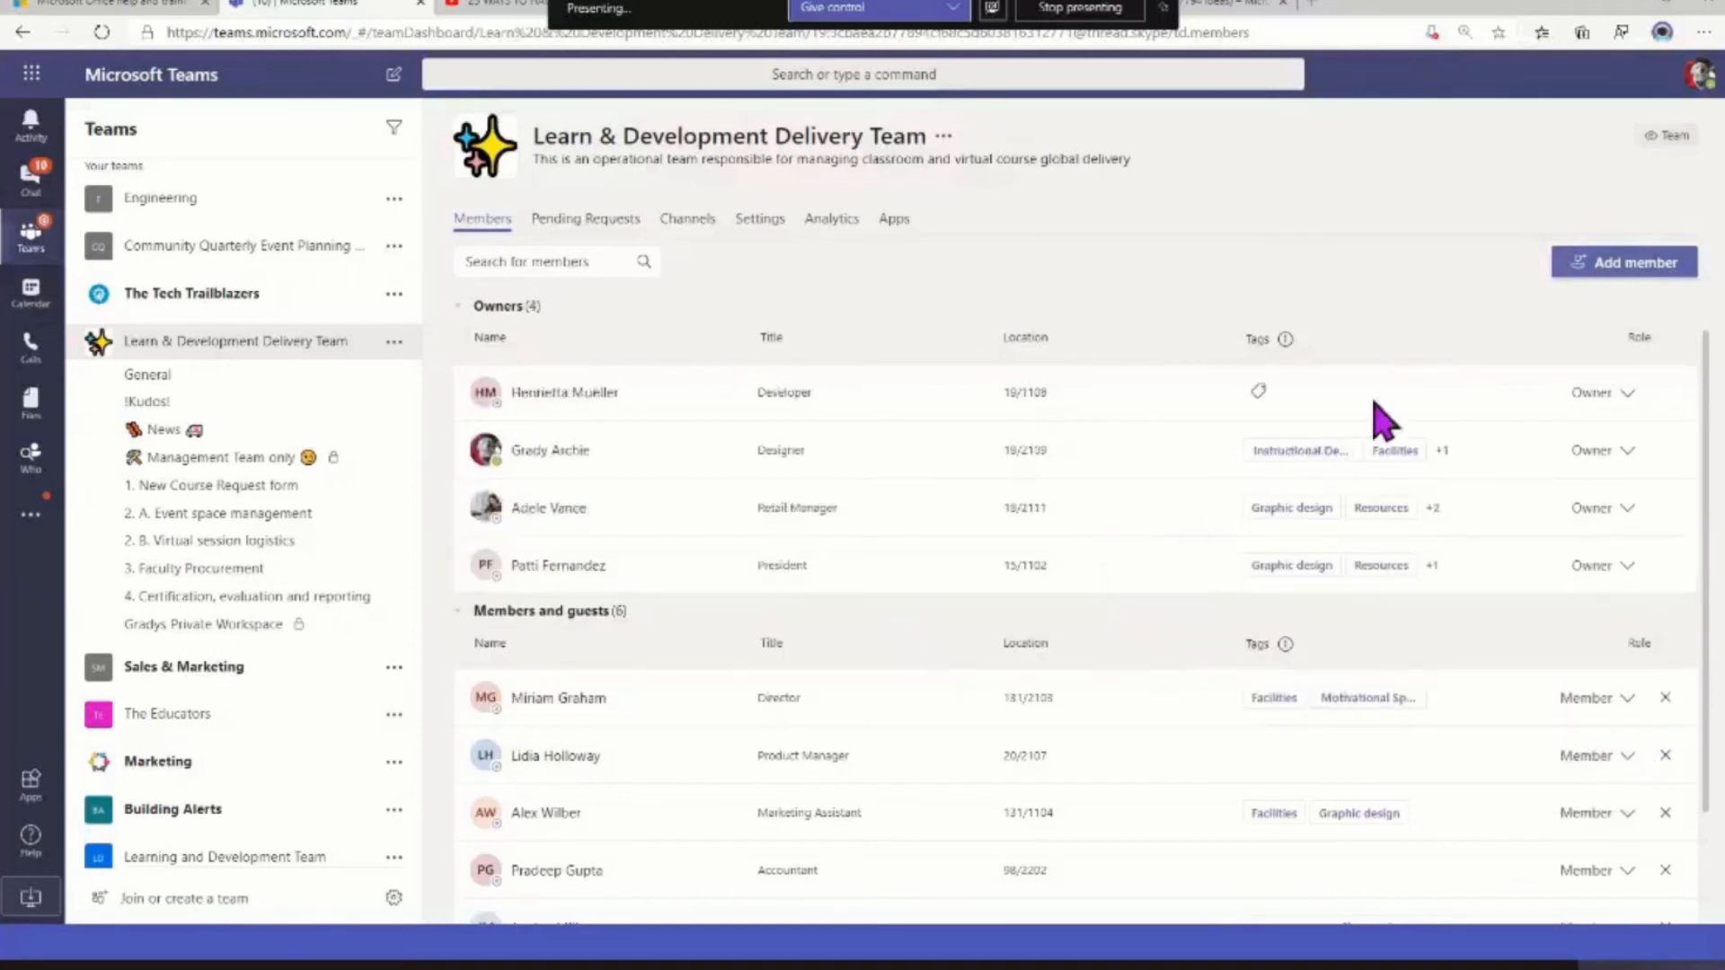
Change the role of the owner titled Developer to Member and check the team's pending join requests
{"action": "left_click", "coordinate": [1630, 395]}
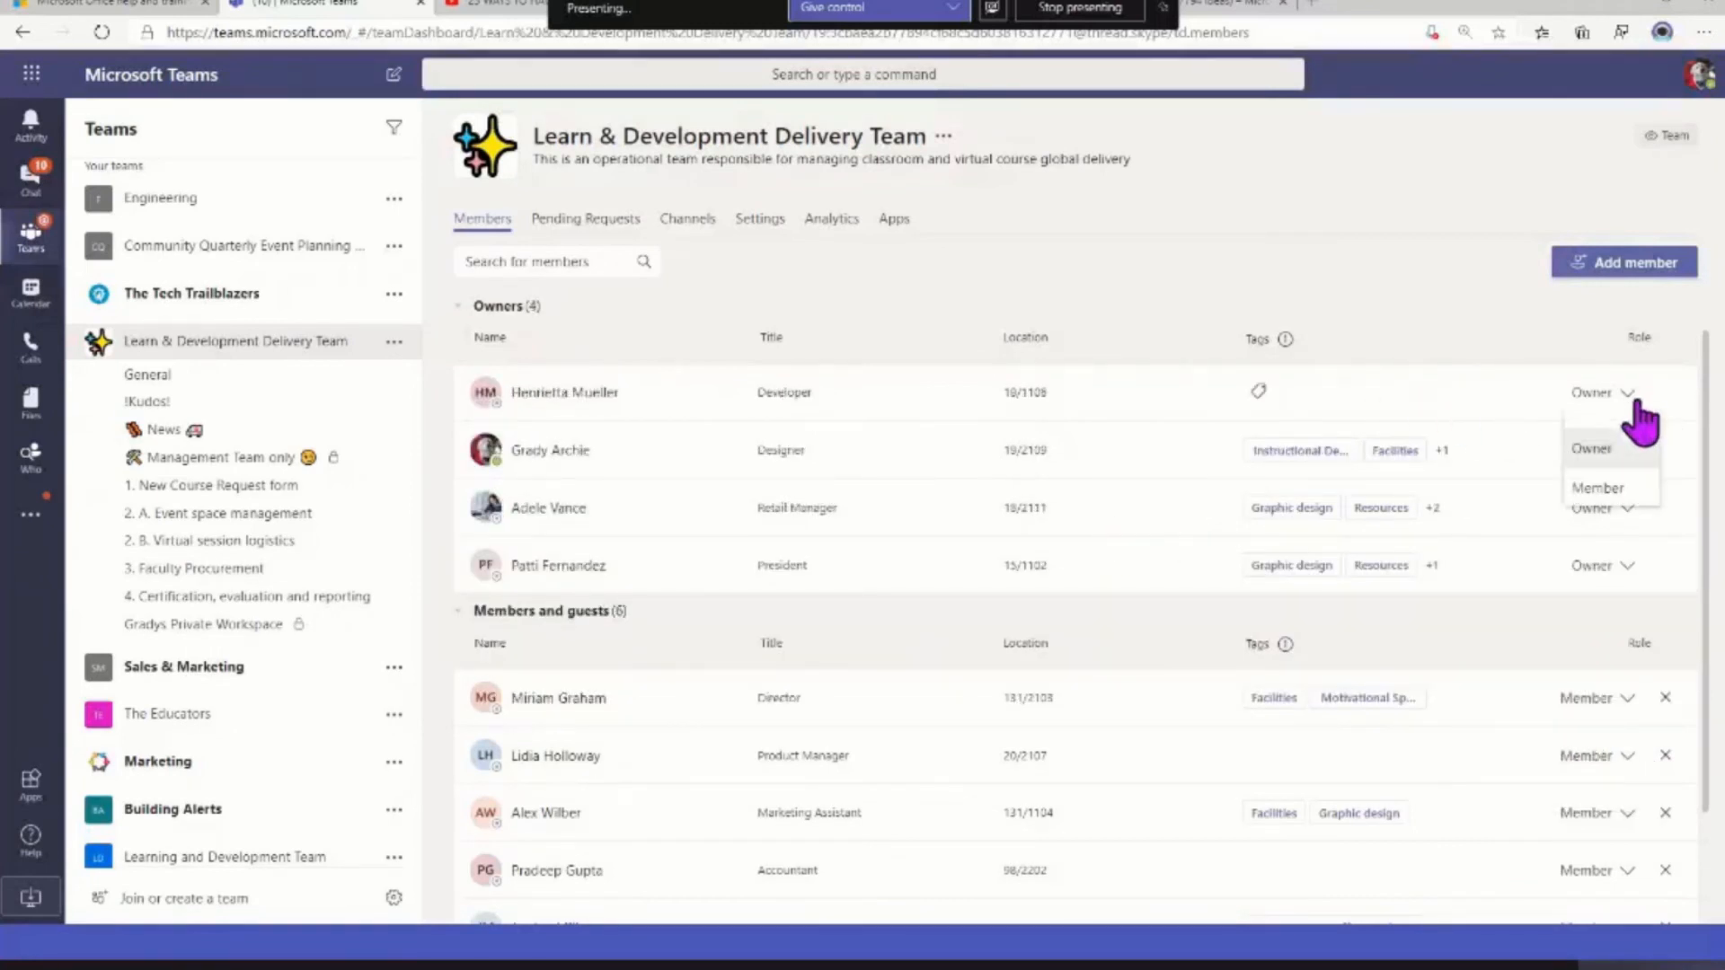
{"action": "left_click", "coordinate": [1643, 490]}
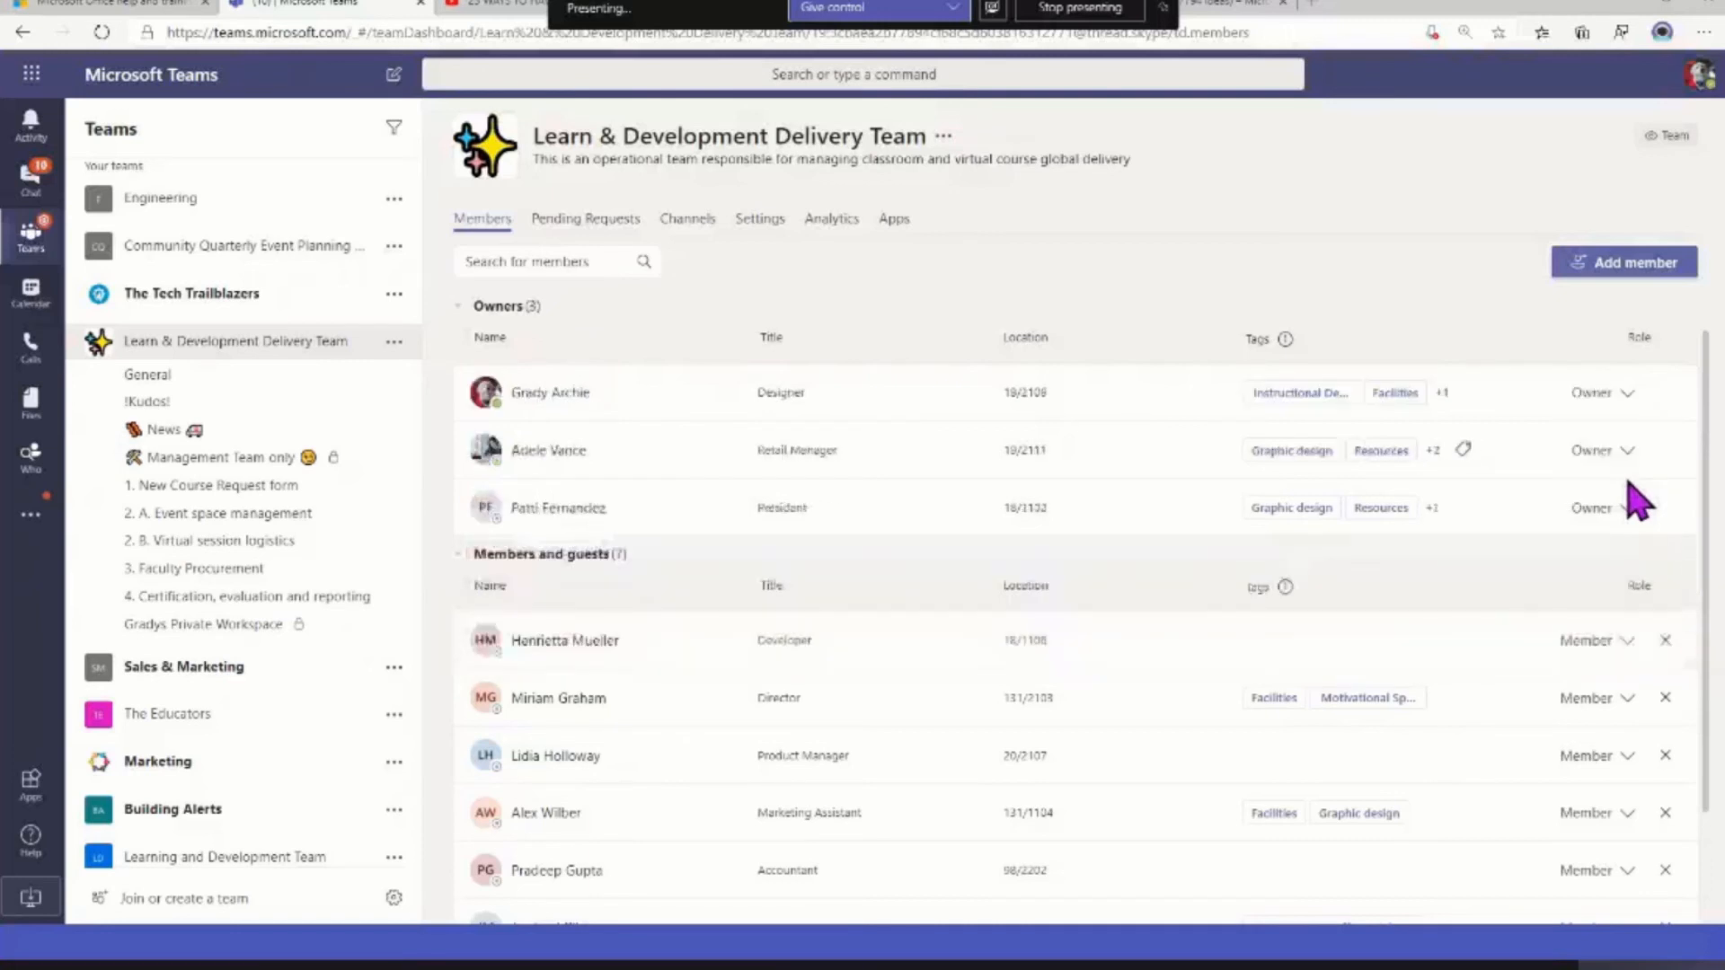
{"action": "left_click", "coordinate": [627, 226]}
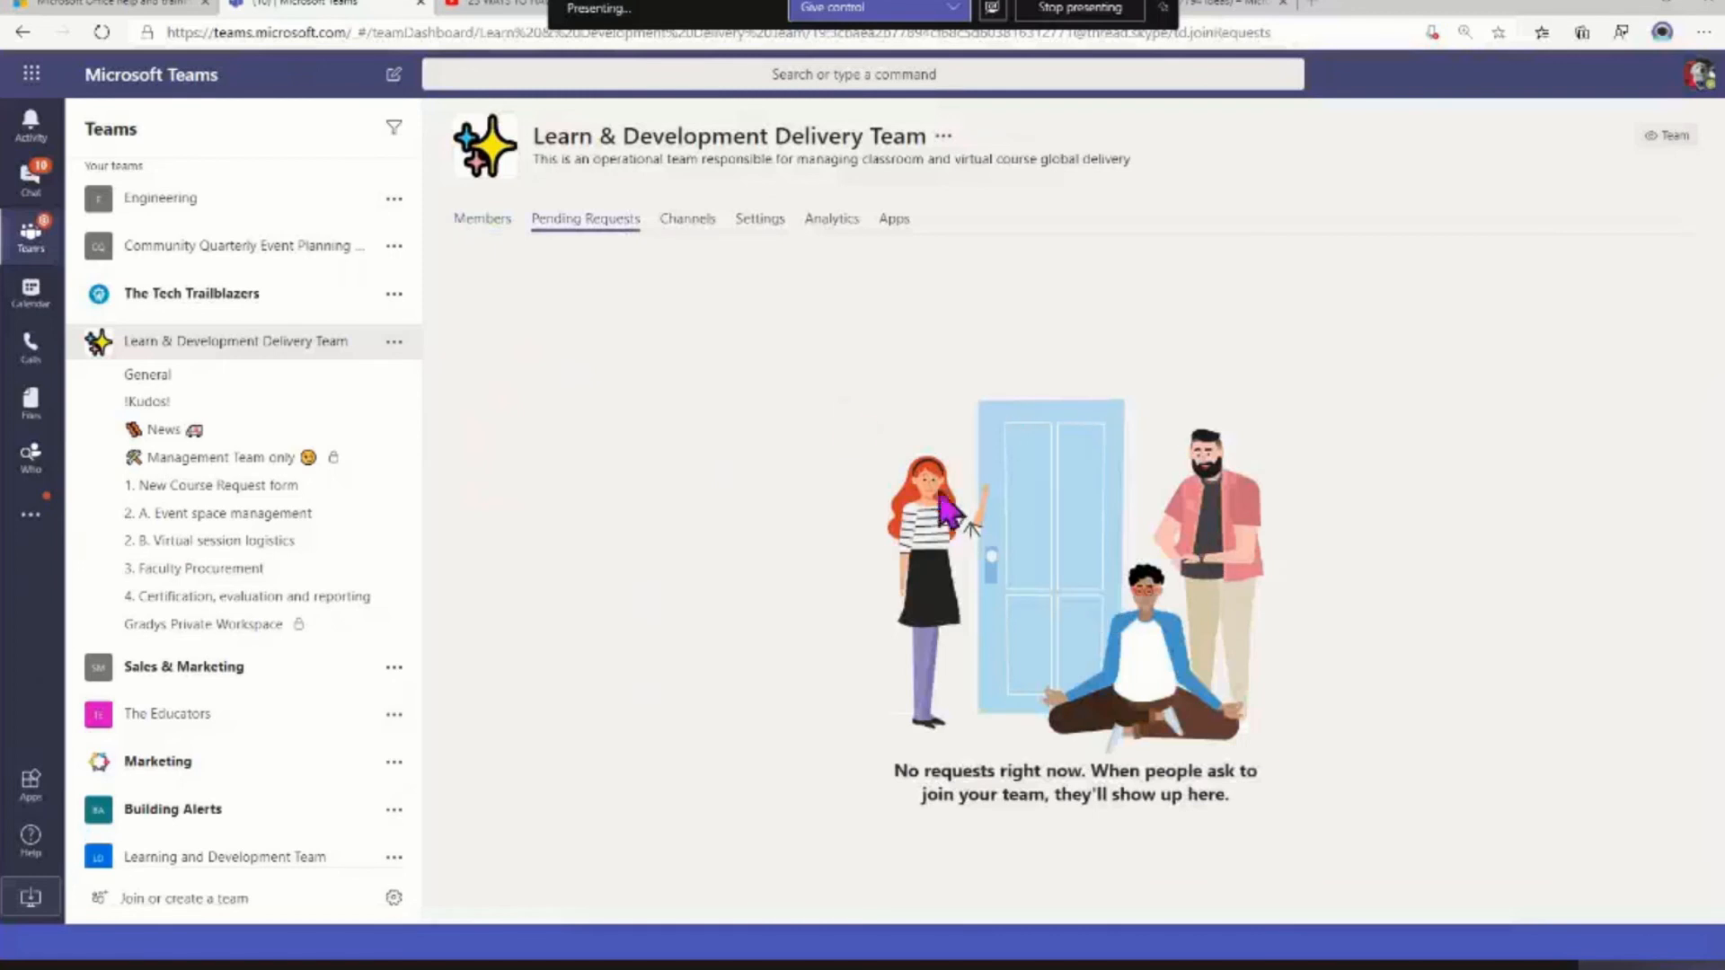
Review the team's active channels, including the private workspace channels and their visibility for members
{"action": "left_click", "coordinate": [690, 222]}
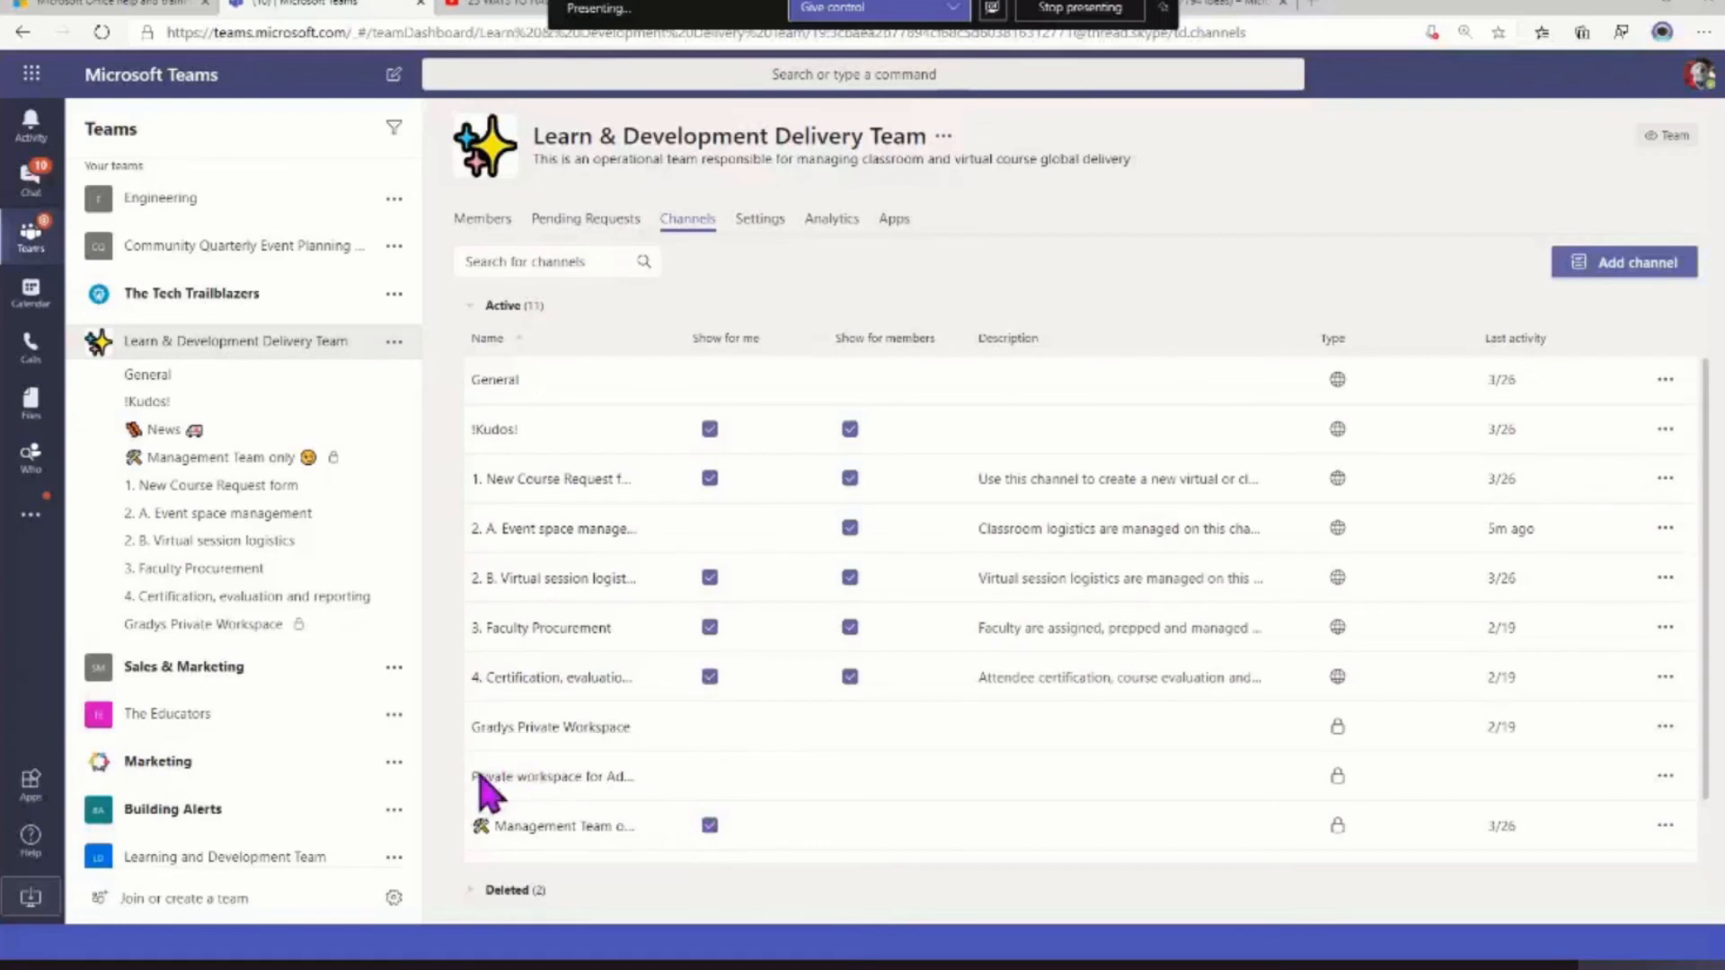
{"action": "left_click_drag", "start_coordinate": [474, 778], "coordinate": [635, 797]}
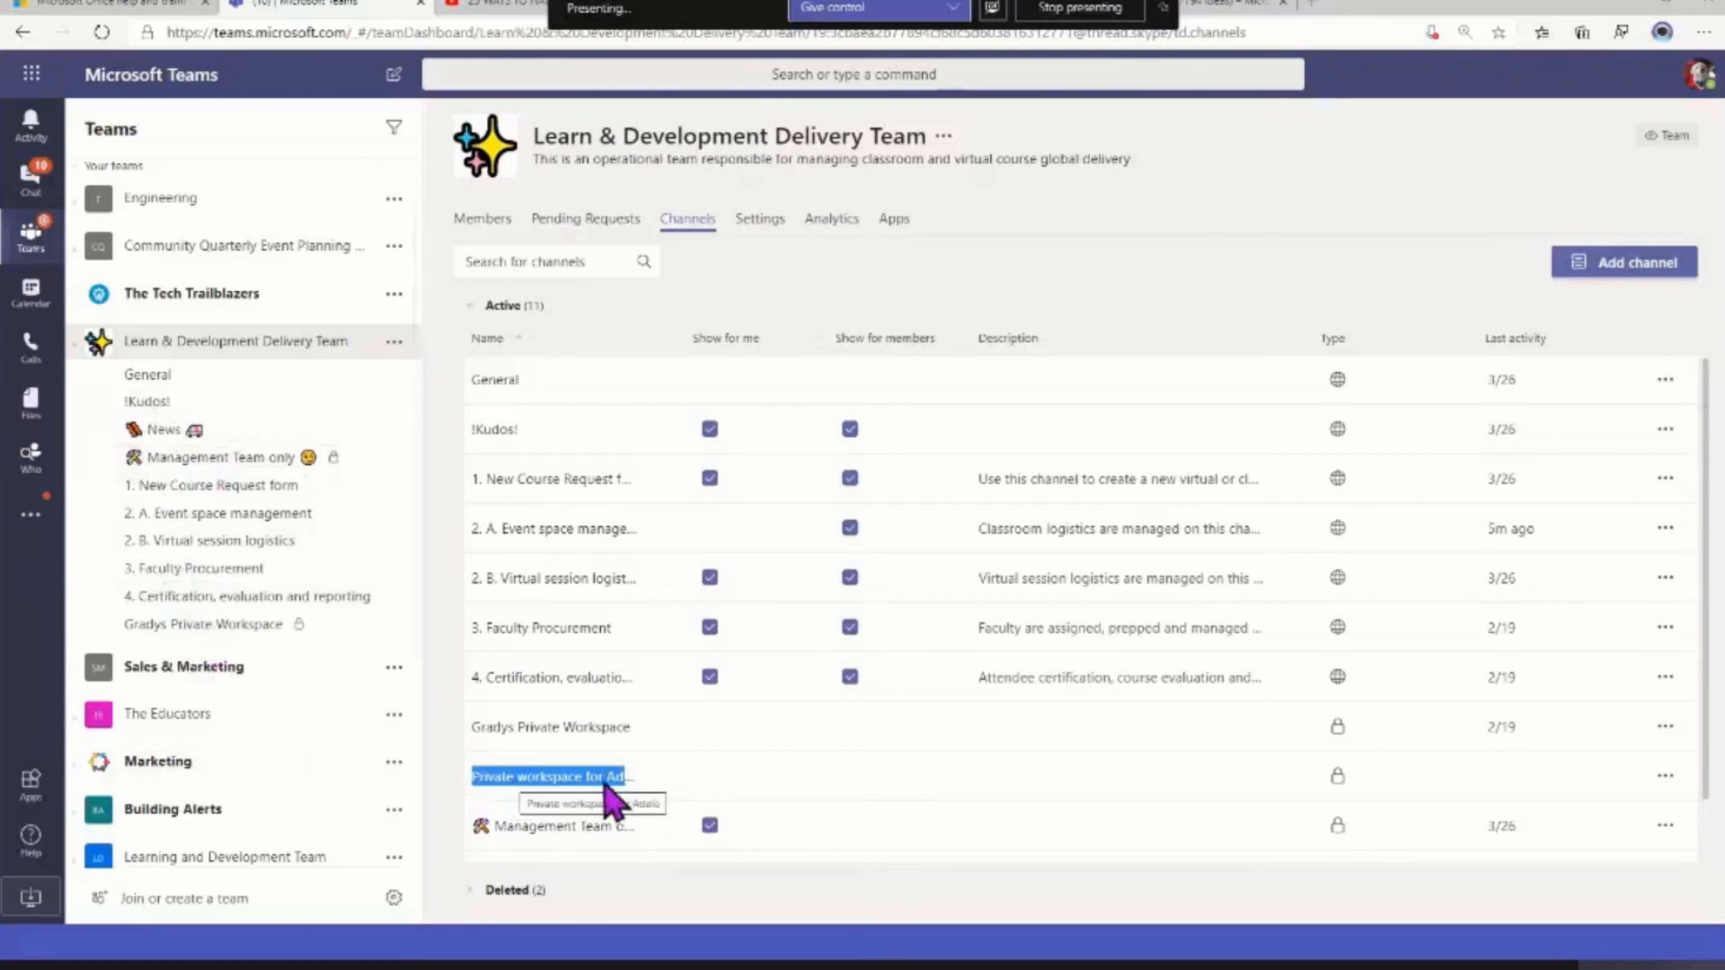
{"action": "left_click", "coordinate": [695, 781]}
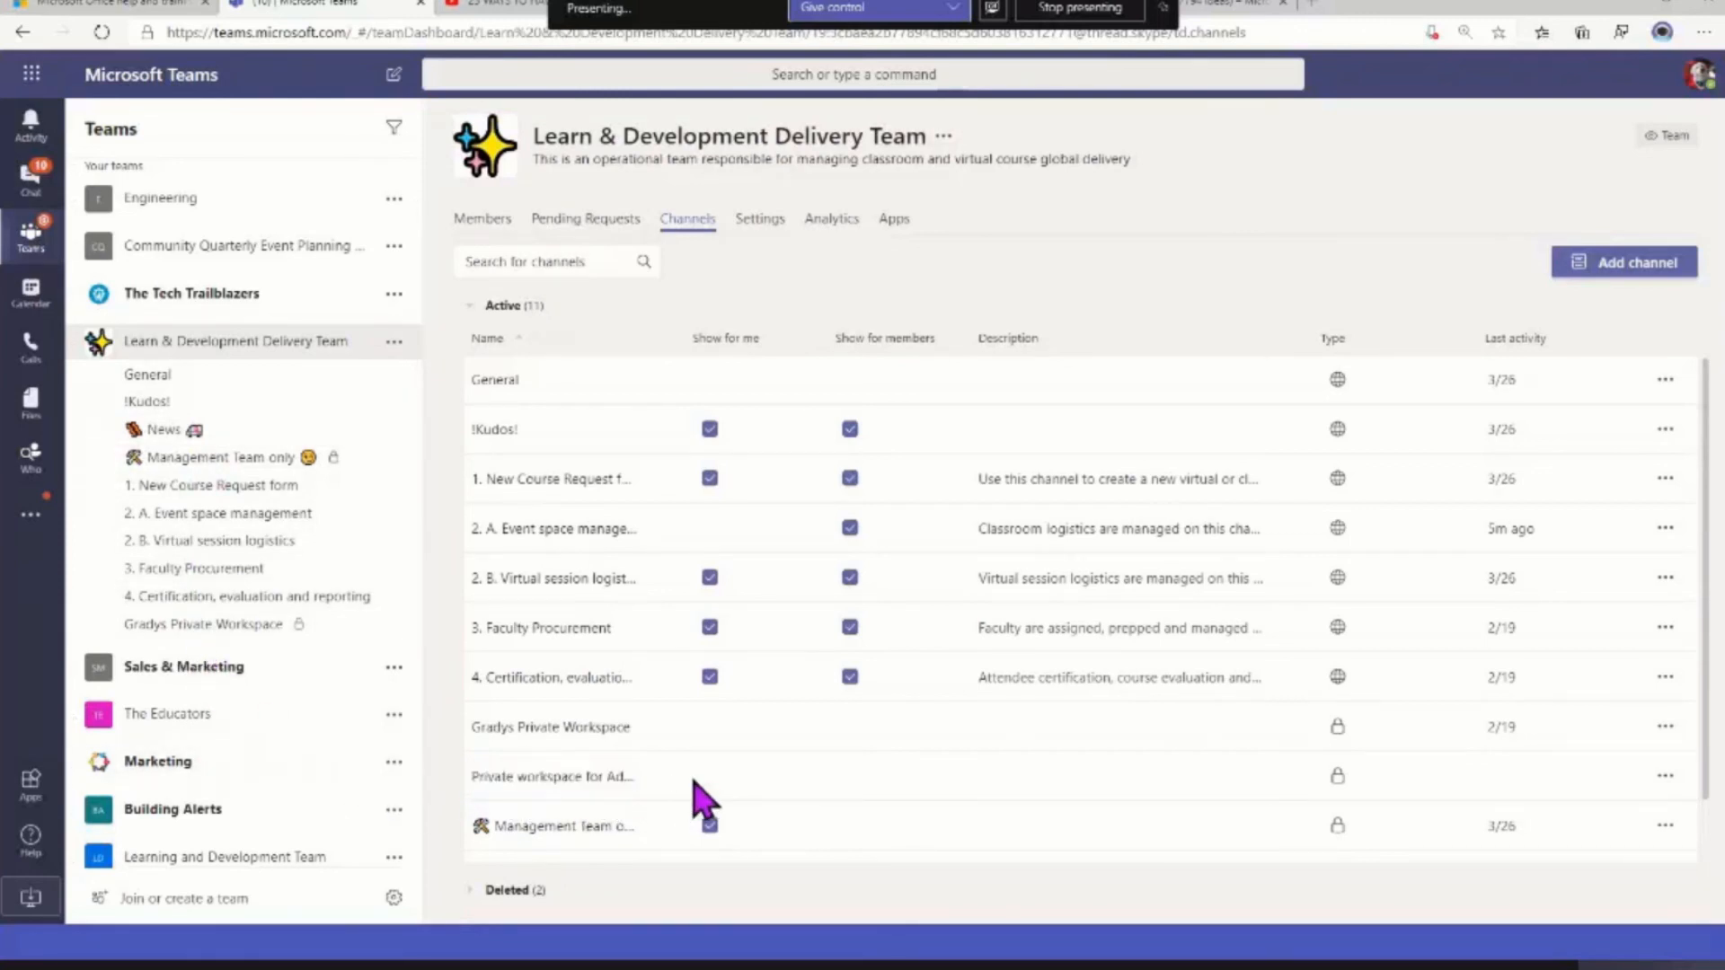
{"action": "scroll", "coordinate": [701, 800], "scroll_direction": "down", "scroll_amount": 1}
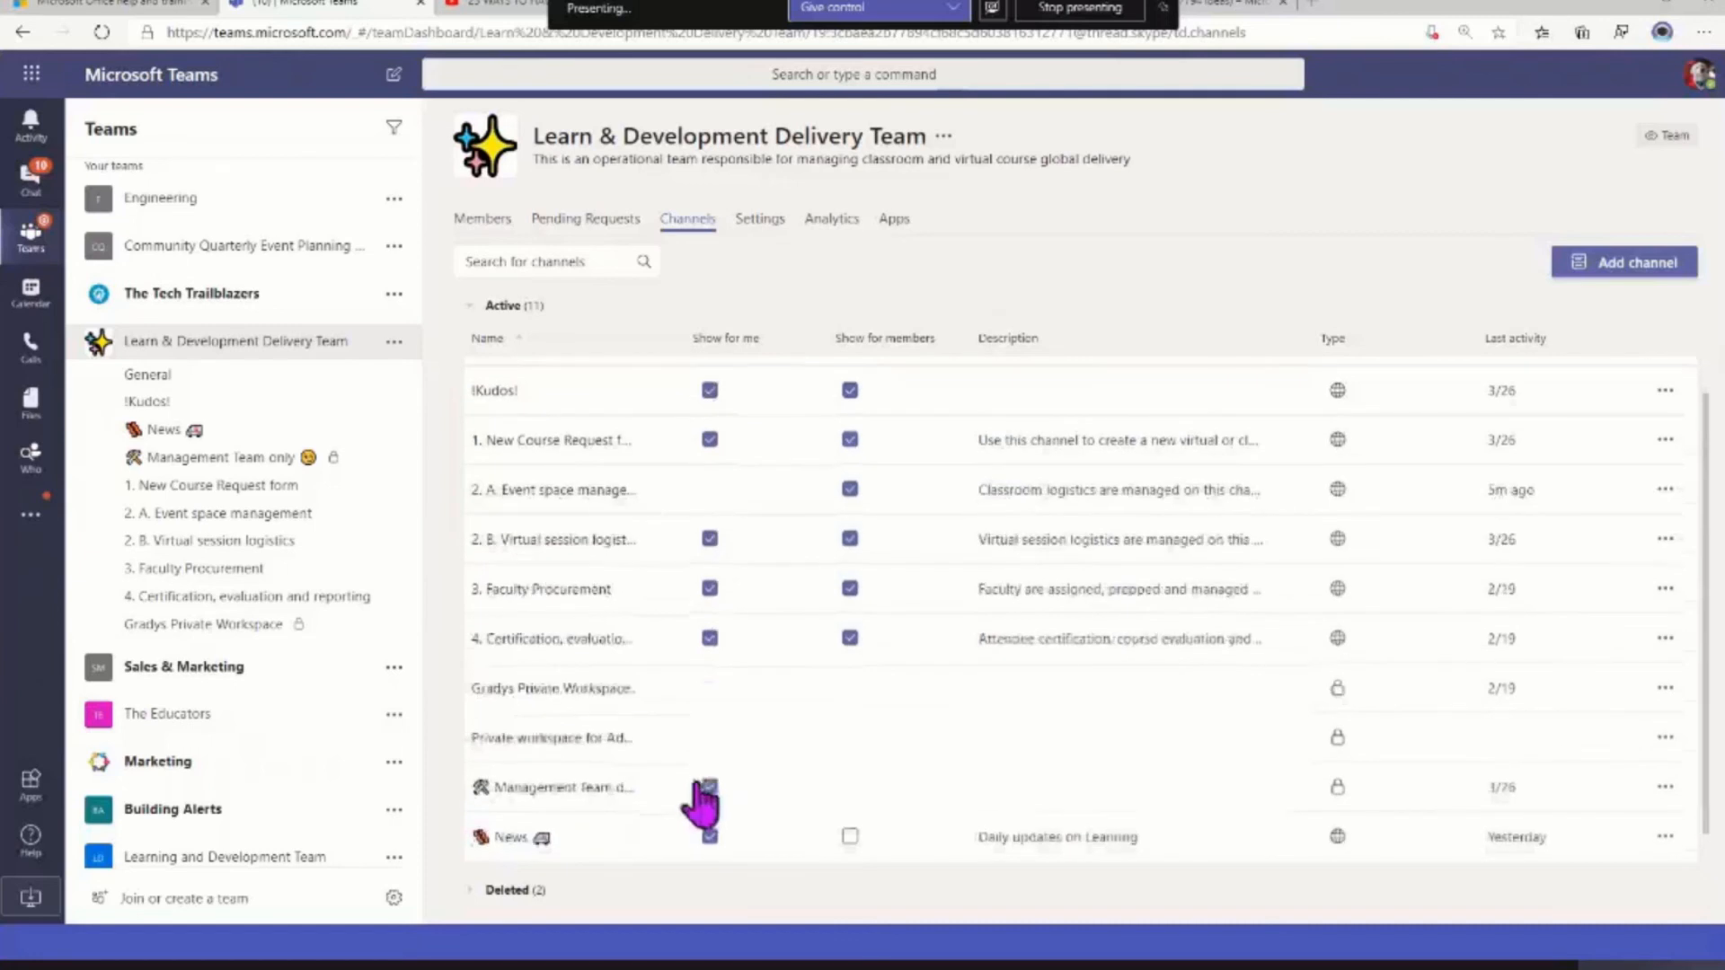
{"action": "scroll", "coordinate": [741, 740], "scroll_direction": "up", "scroll_amount": 1}
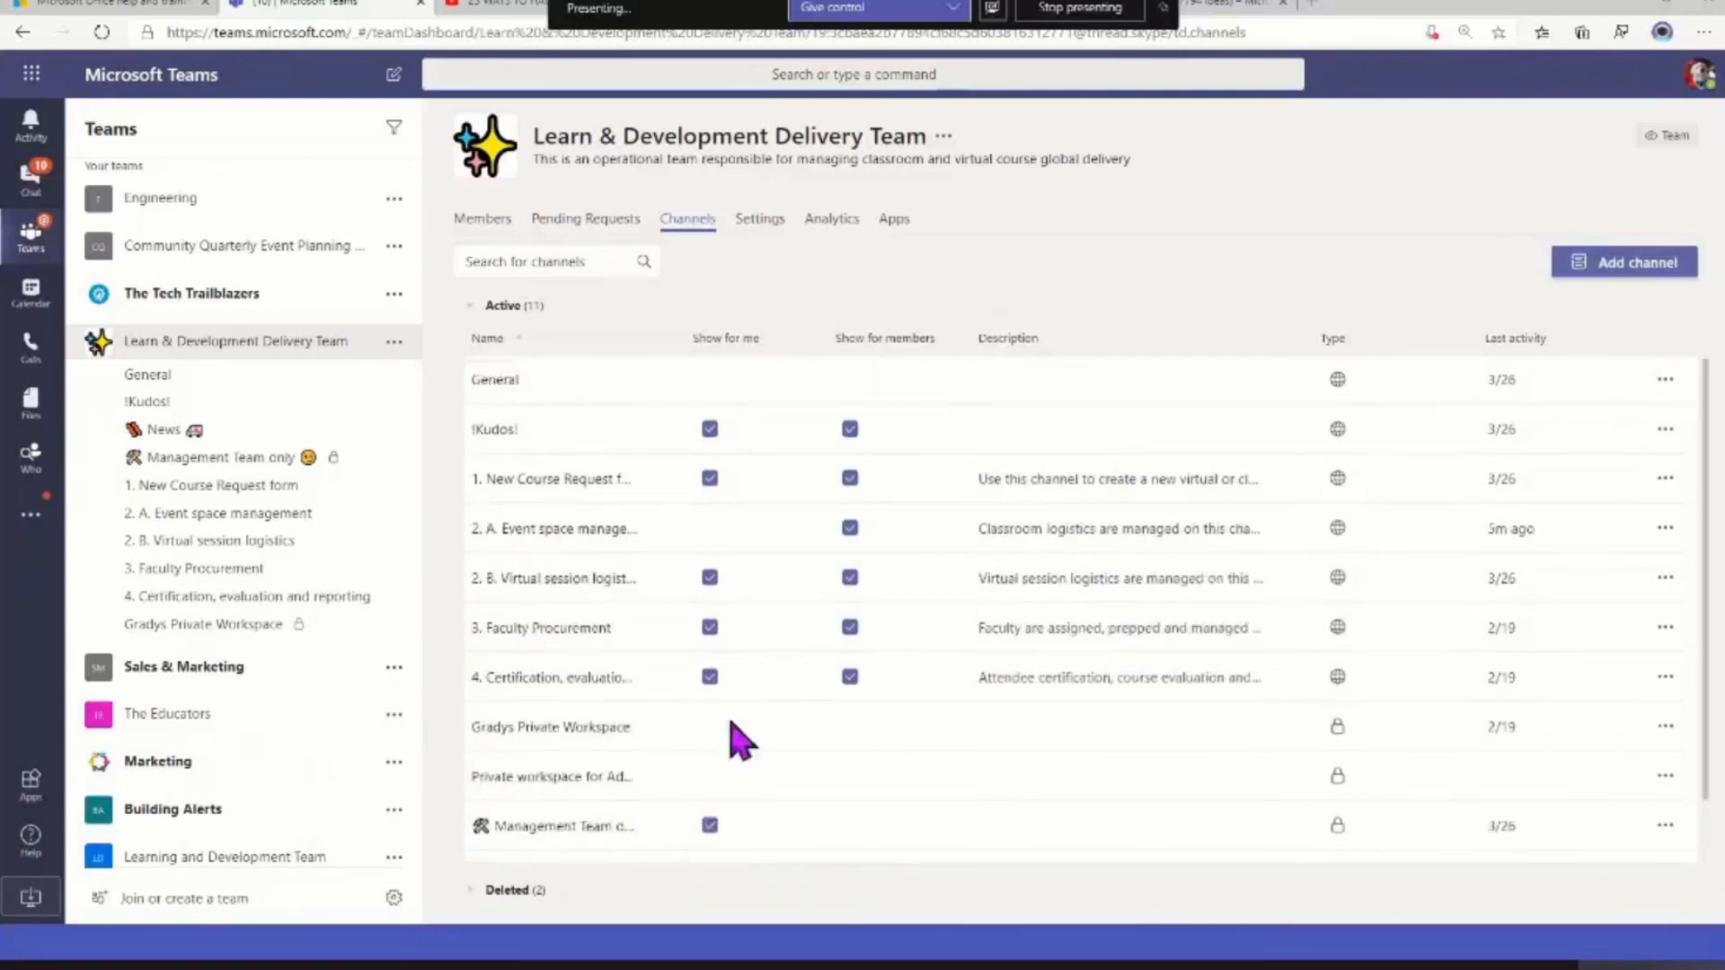
Review the guest permissions and member permissions in the team settings, including who may create, delete and restore channels
{"action": "left_click", "coordinate": [760, 225]}
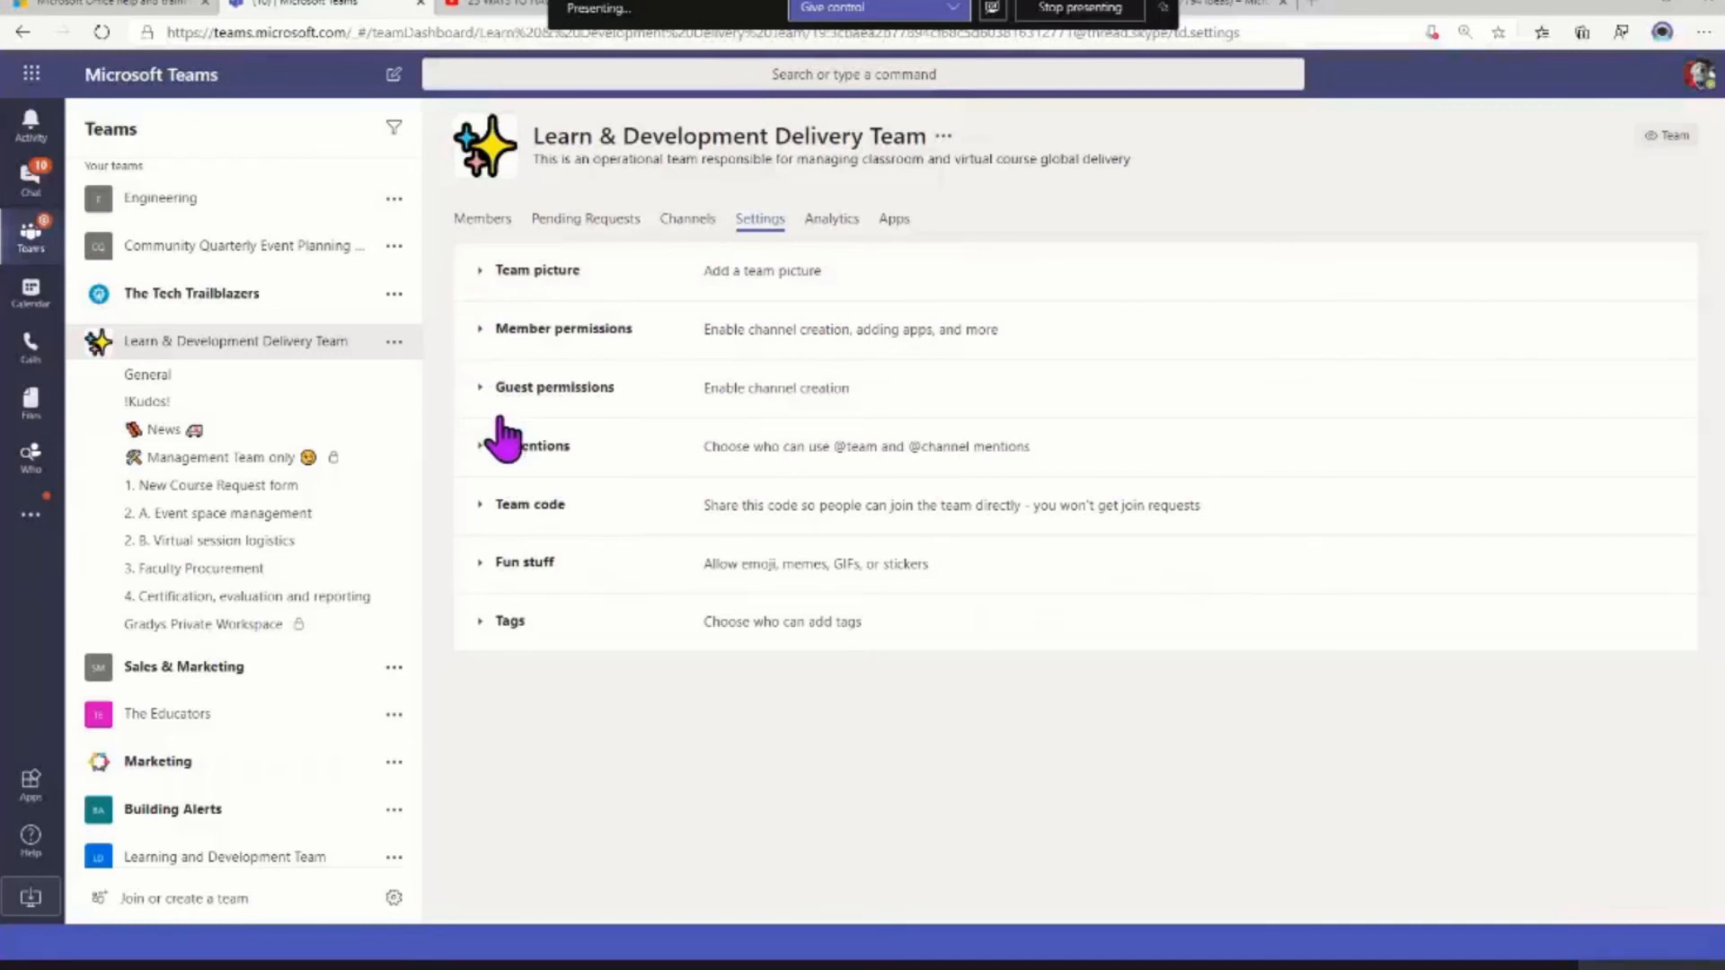
{"action": "left_click", "coordinate": [480, 392]}
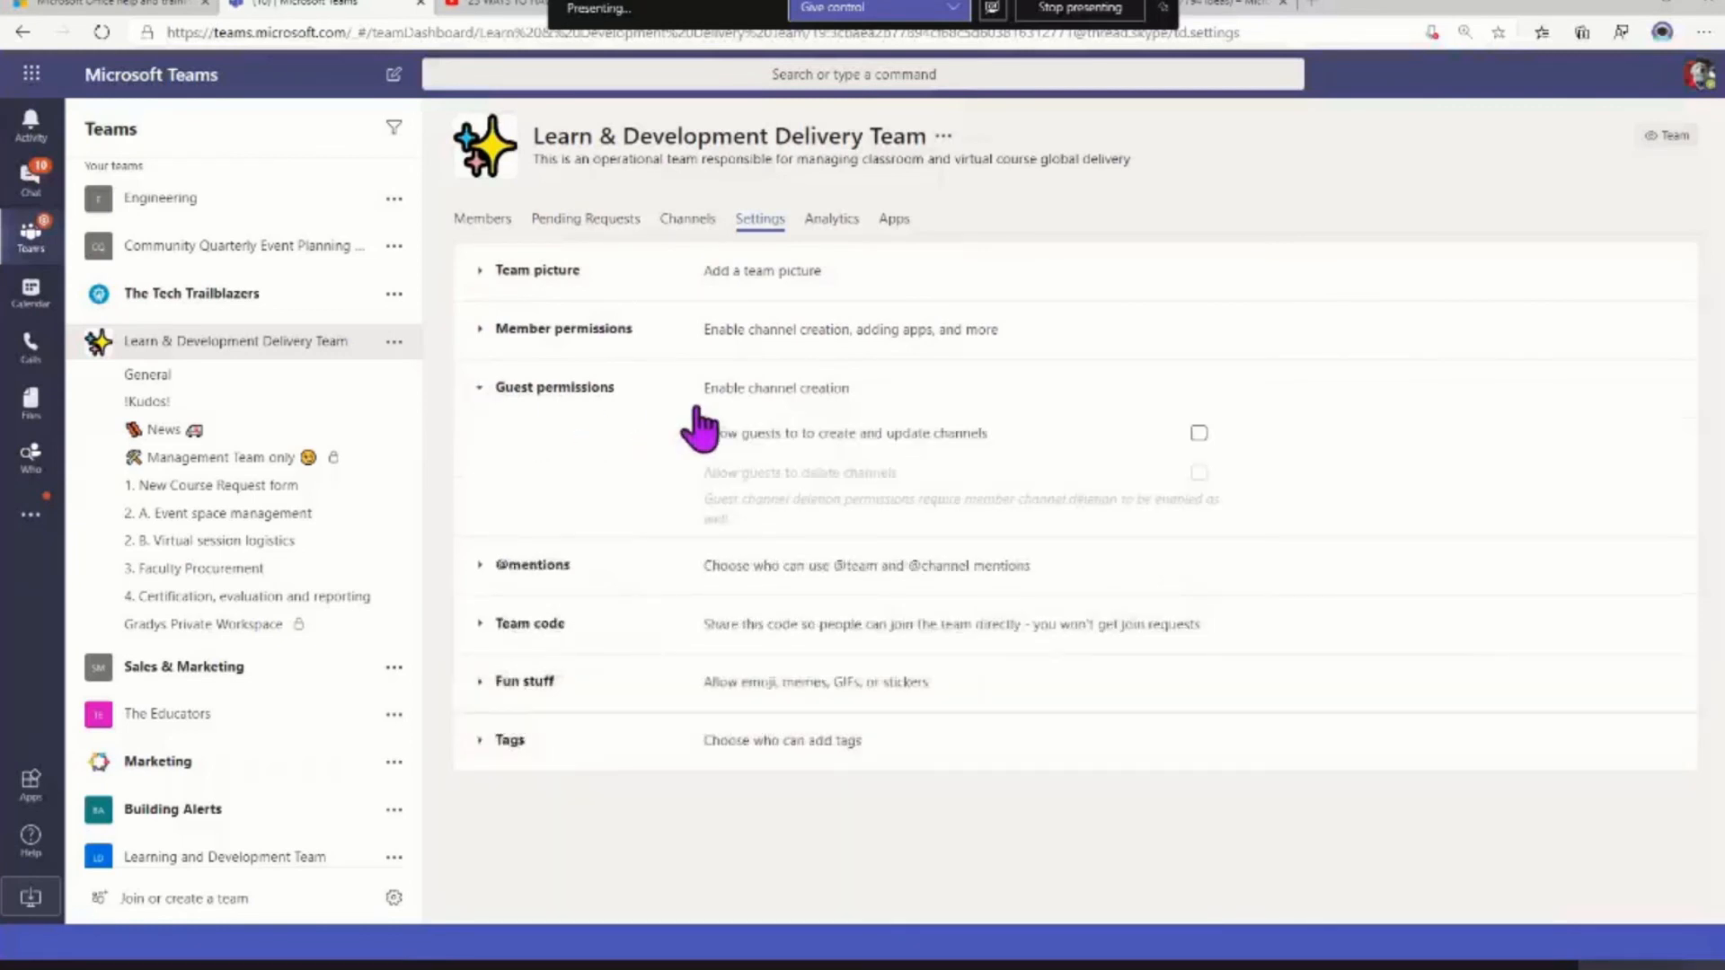
{"action": "left_click", "coordinate": [479, 341]}
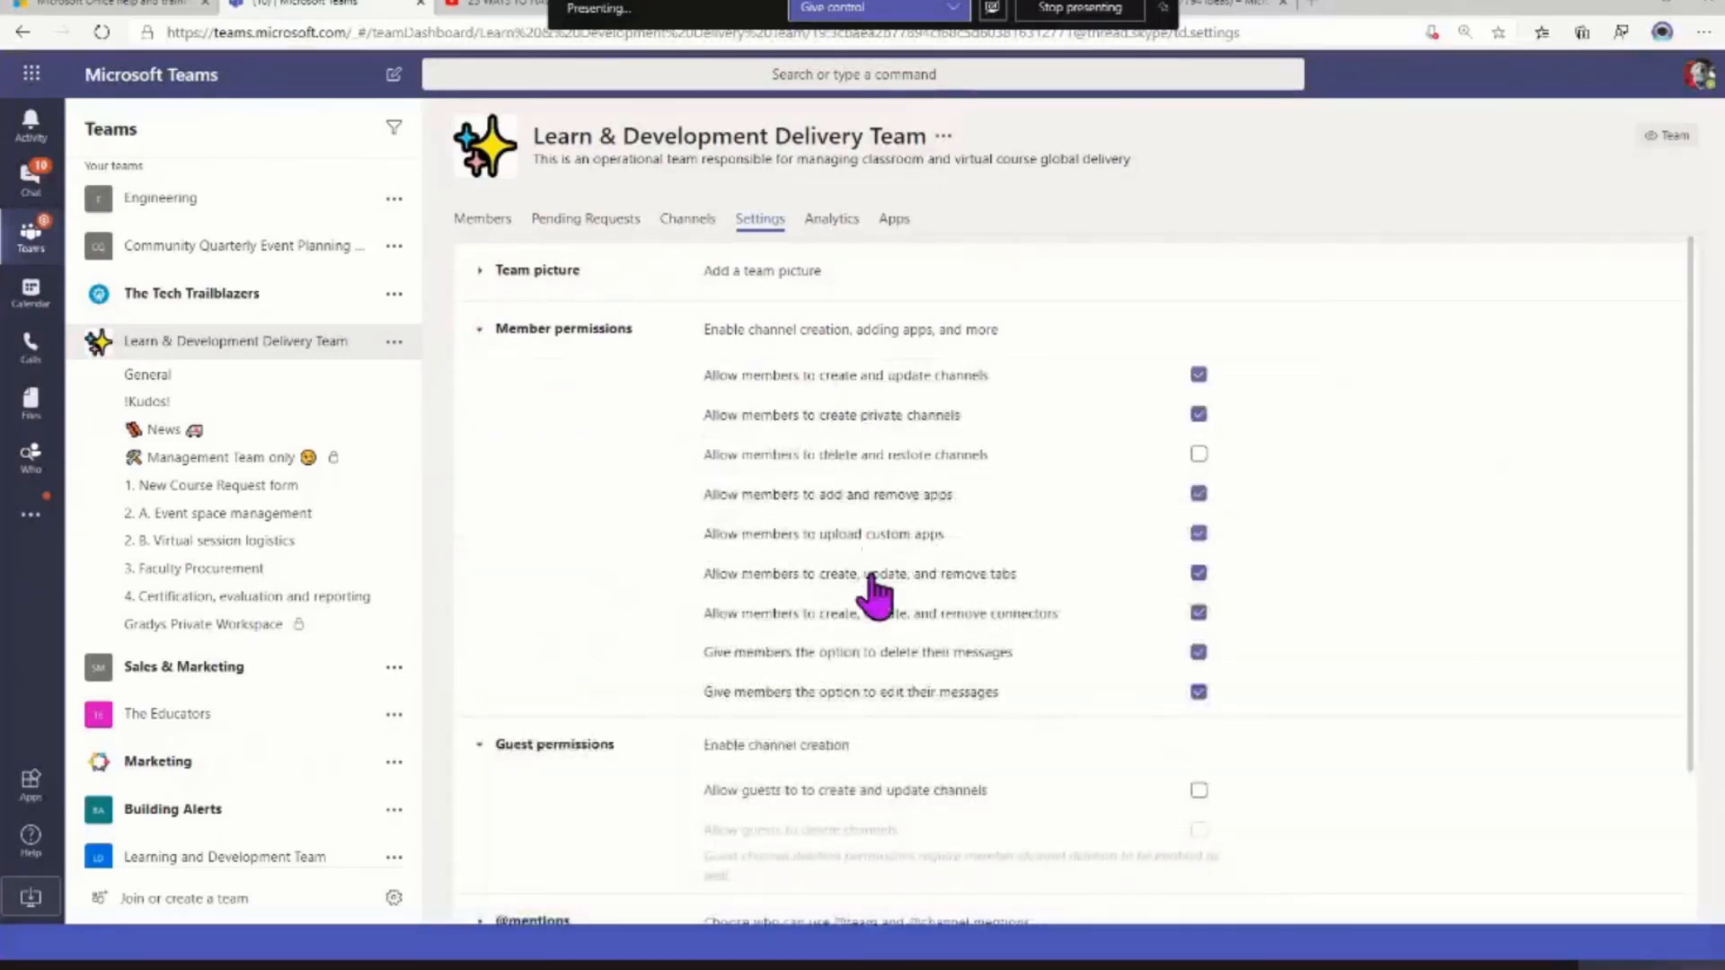
{"action": "left_click_drag", "start_coordinate": [703, 375], "coordinate": [988, 460]}
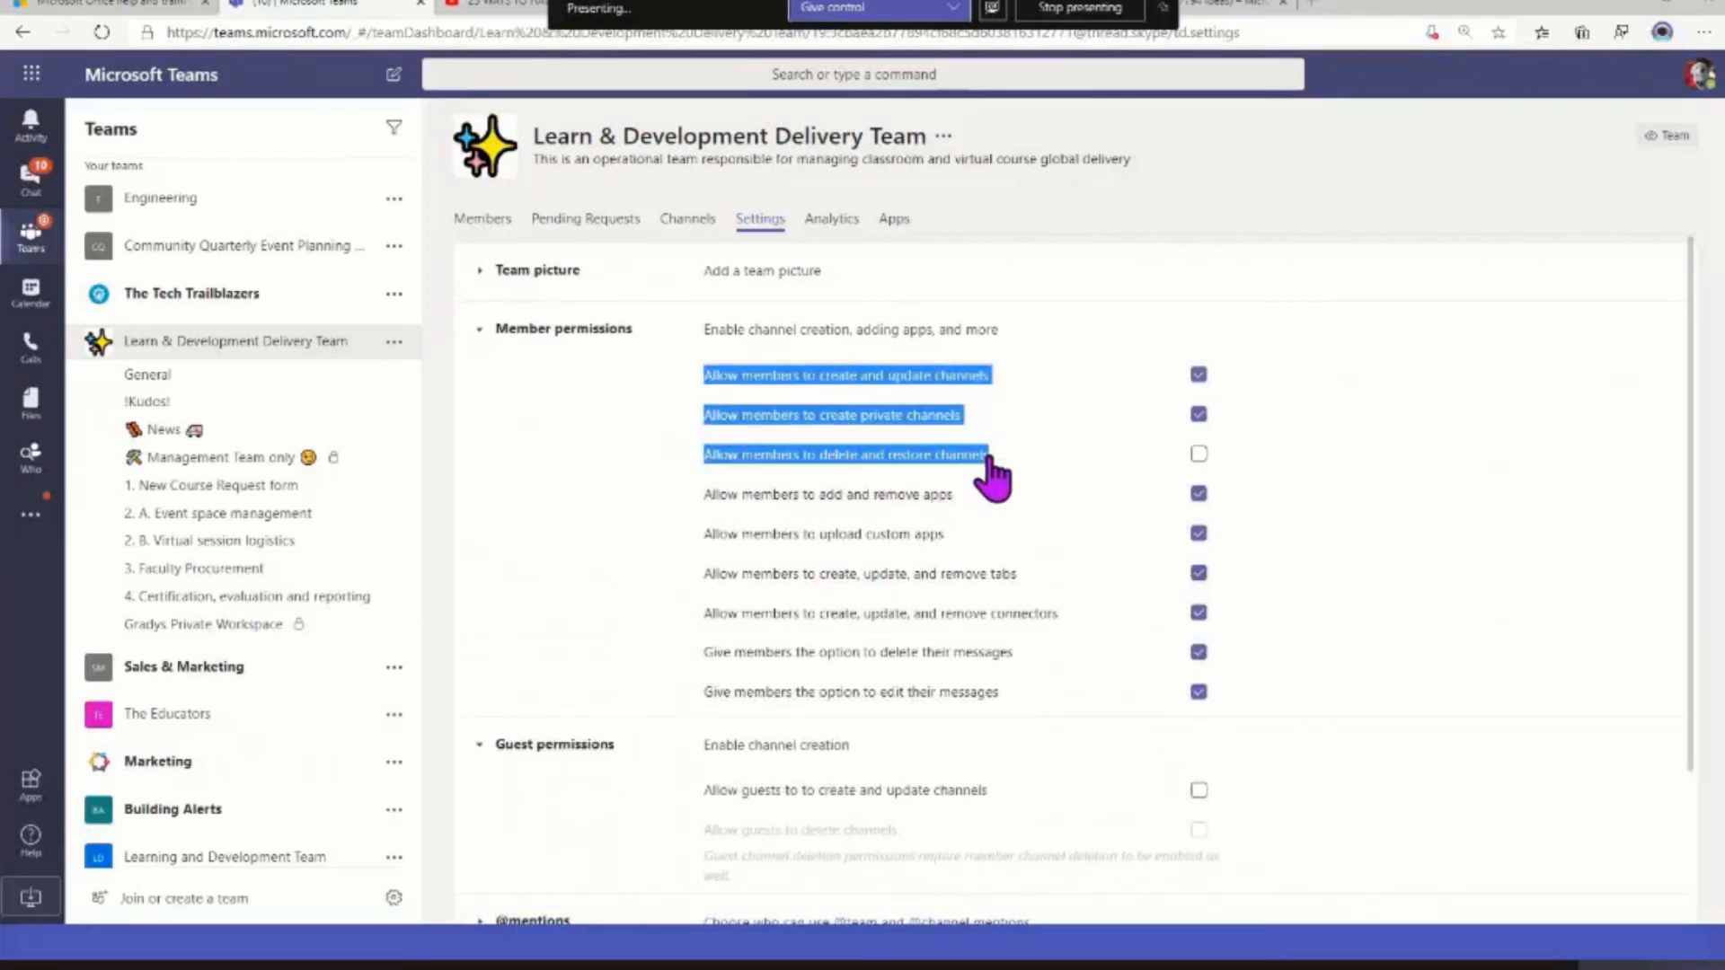
{"action": "left_click", "coordinate": [1200, 454]}
{"action": "scroll", "coordinate": [1059, 693], "scroll_direction": "down", "scroll_amount": 2}
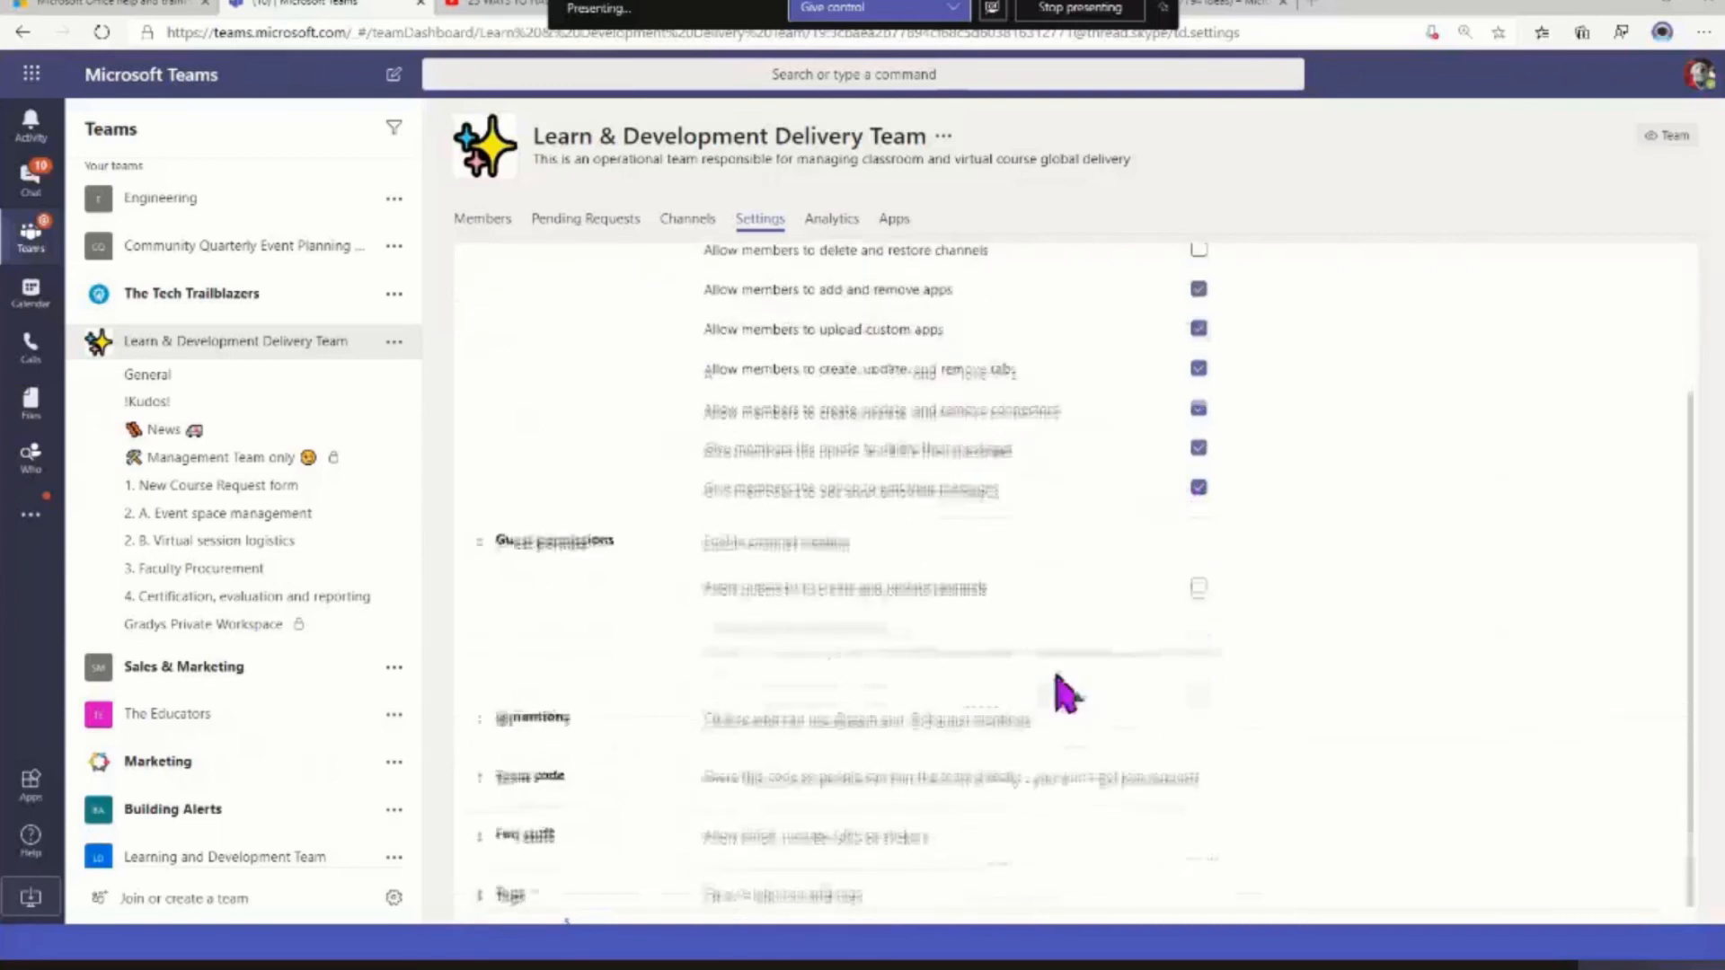
{"action": "left_click", "coordinate": [483, 542]}
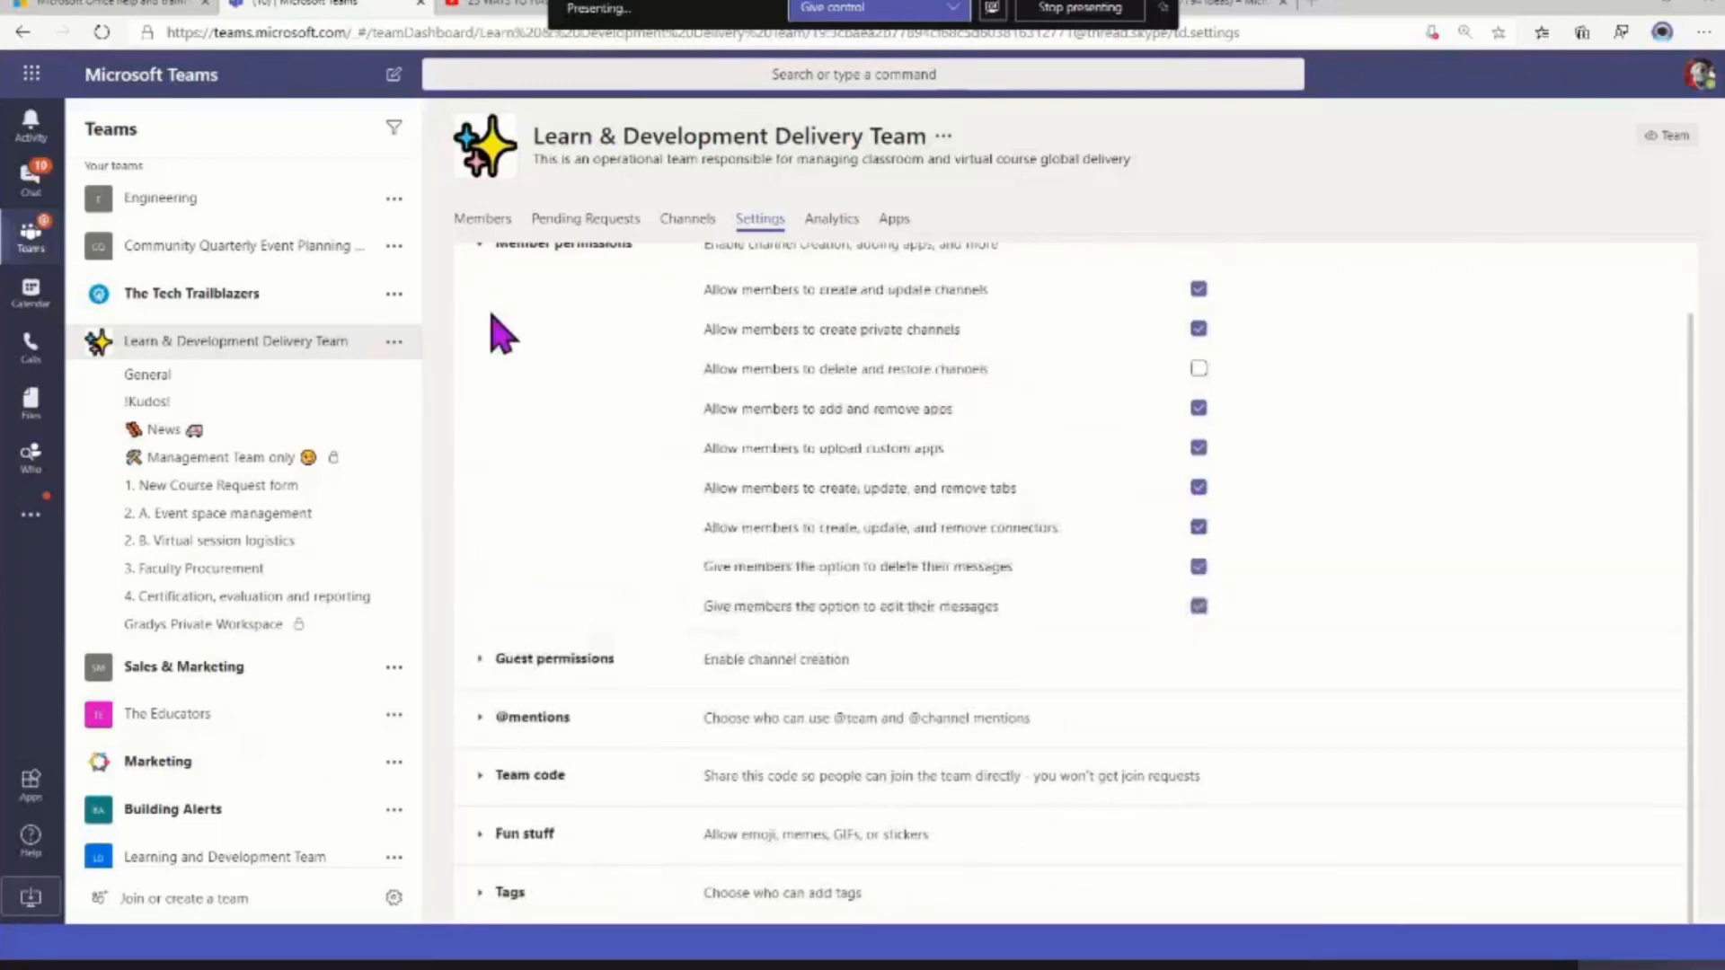
{"action": "left_click", "coordinate": [481, 265]}
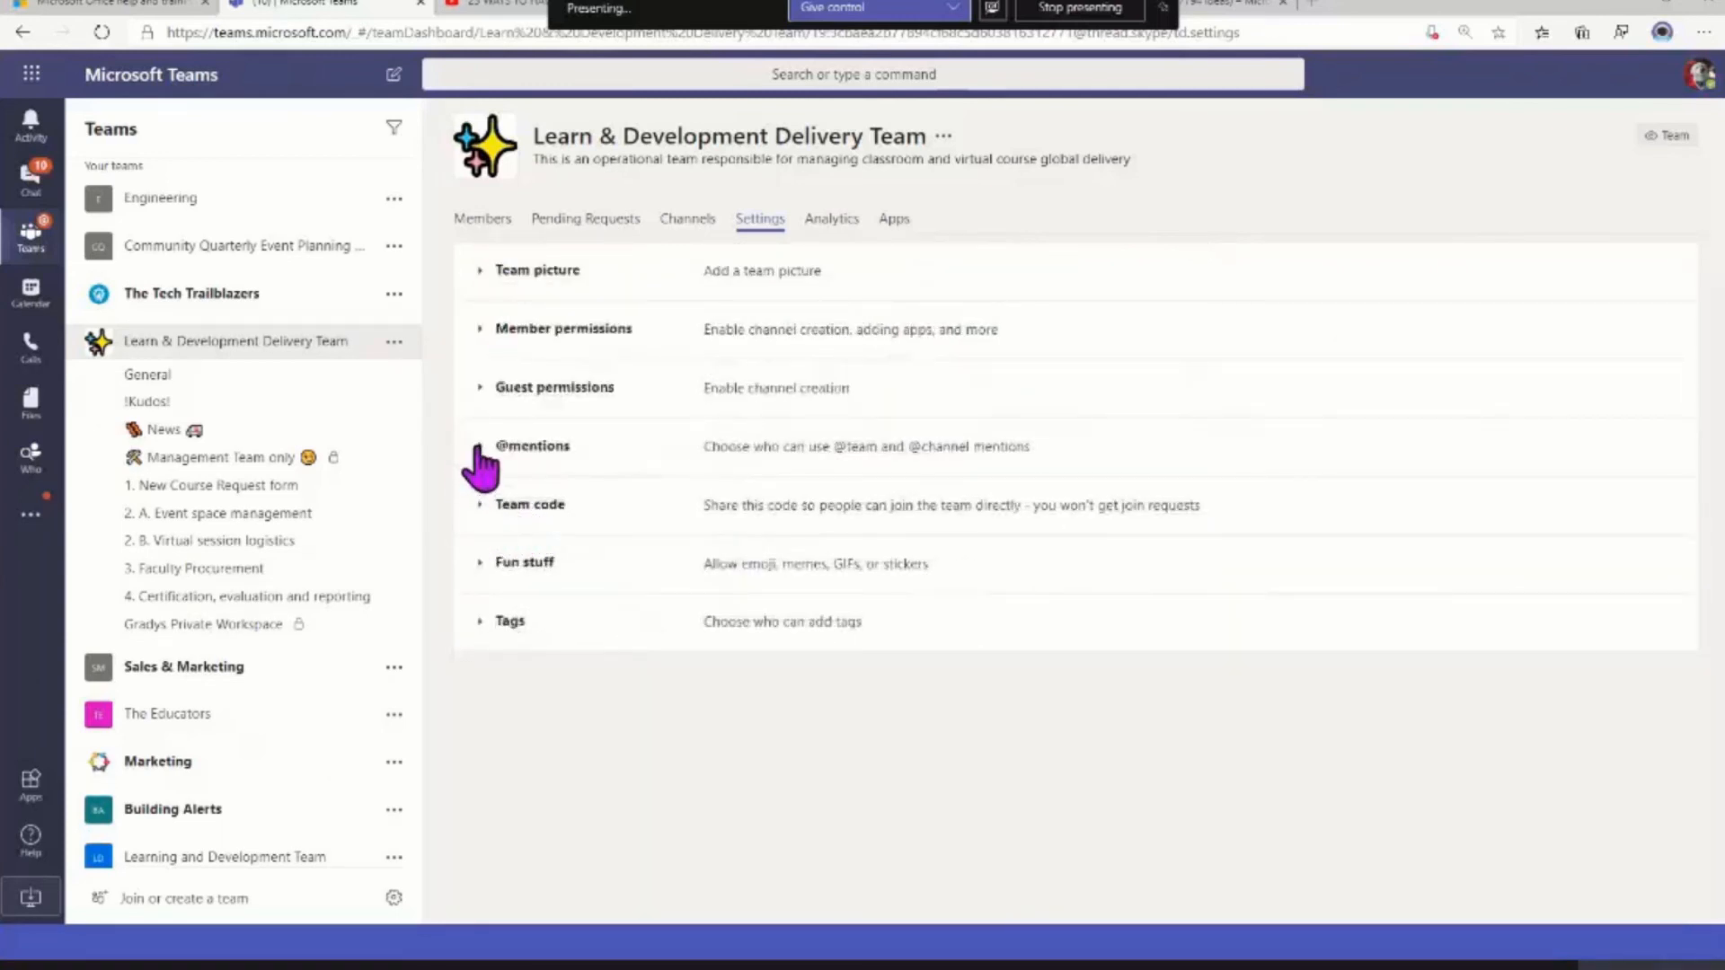
{"action": "left_click", "coordinate": [479, 446]}
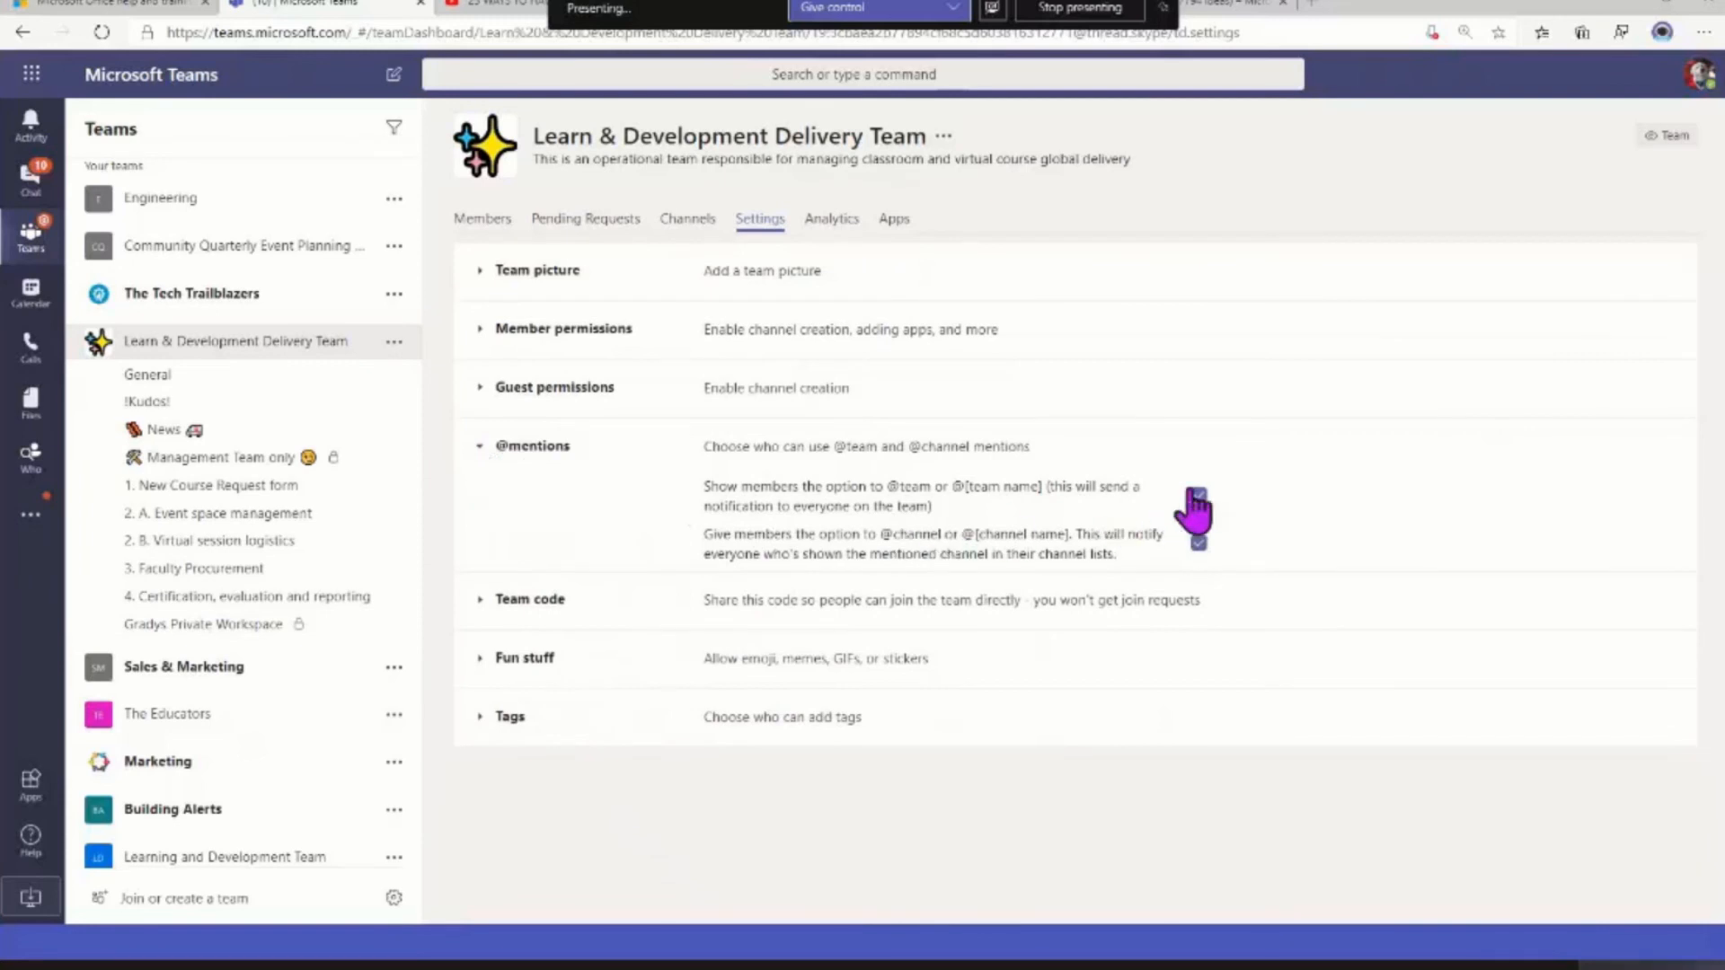
{"action": "left_click", "coordinate": [482, 450]}
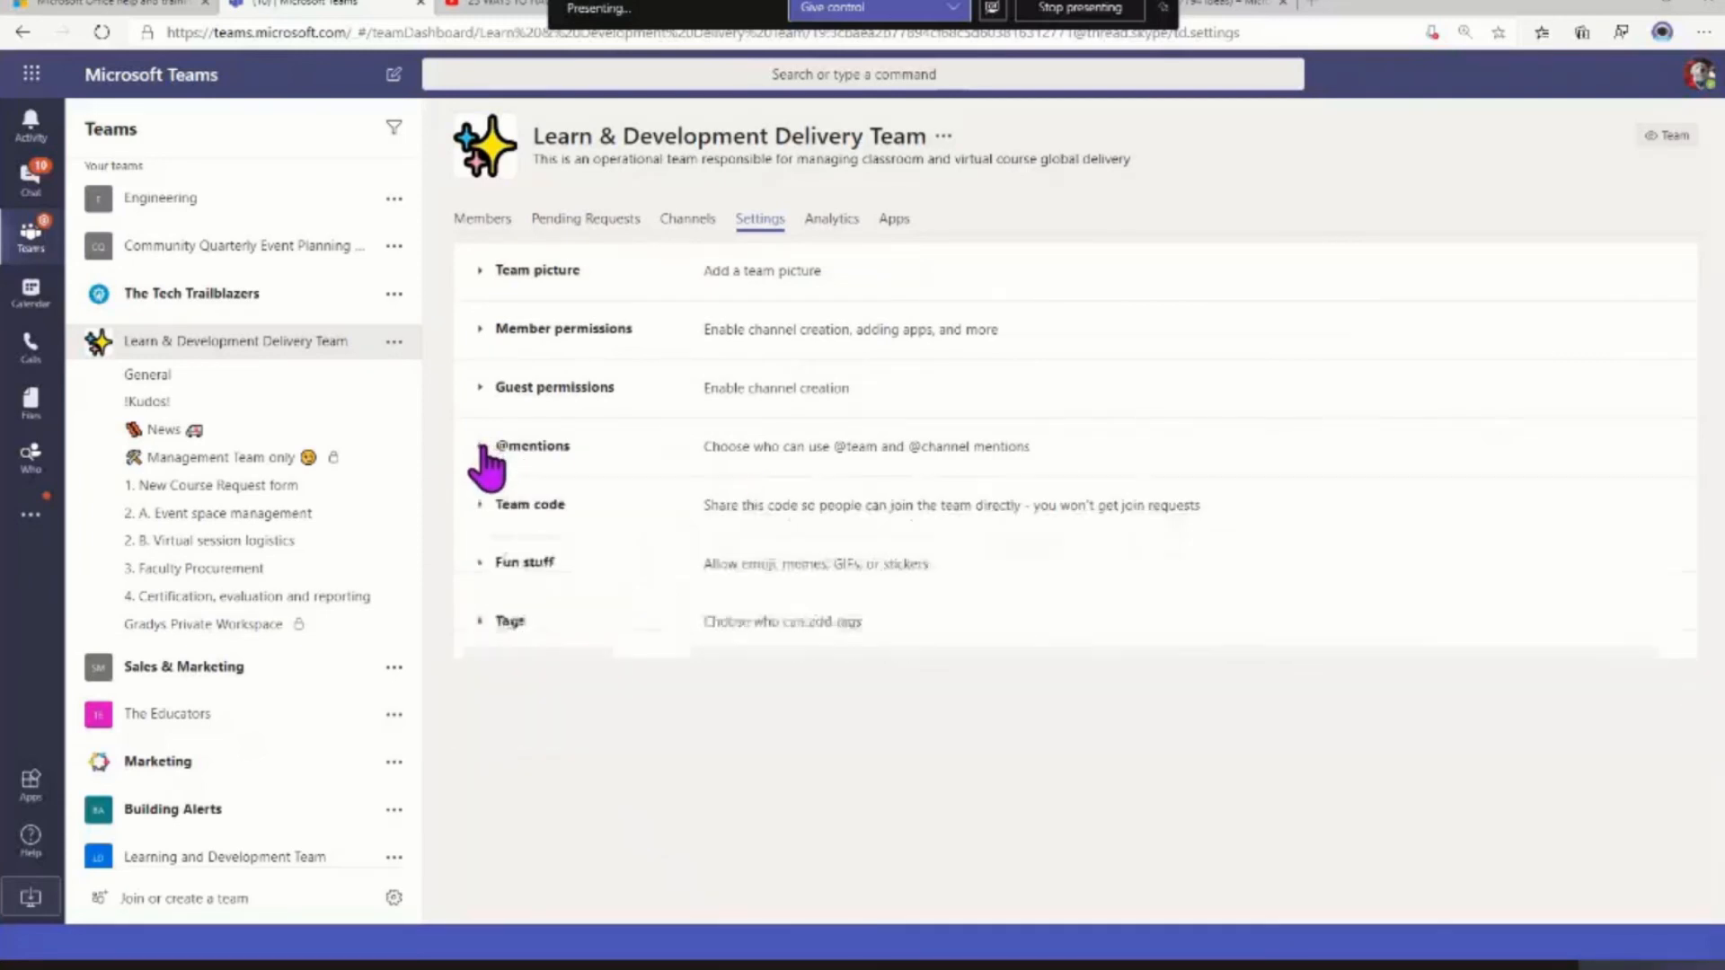
{"action": "left_click", "coordinate": [483, 506]}
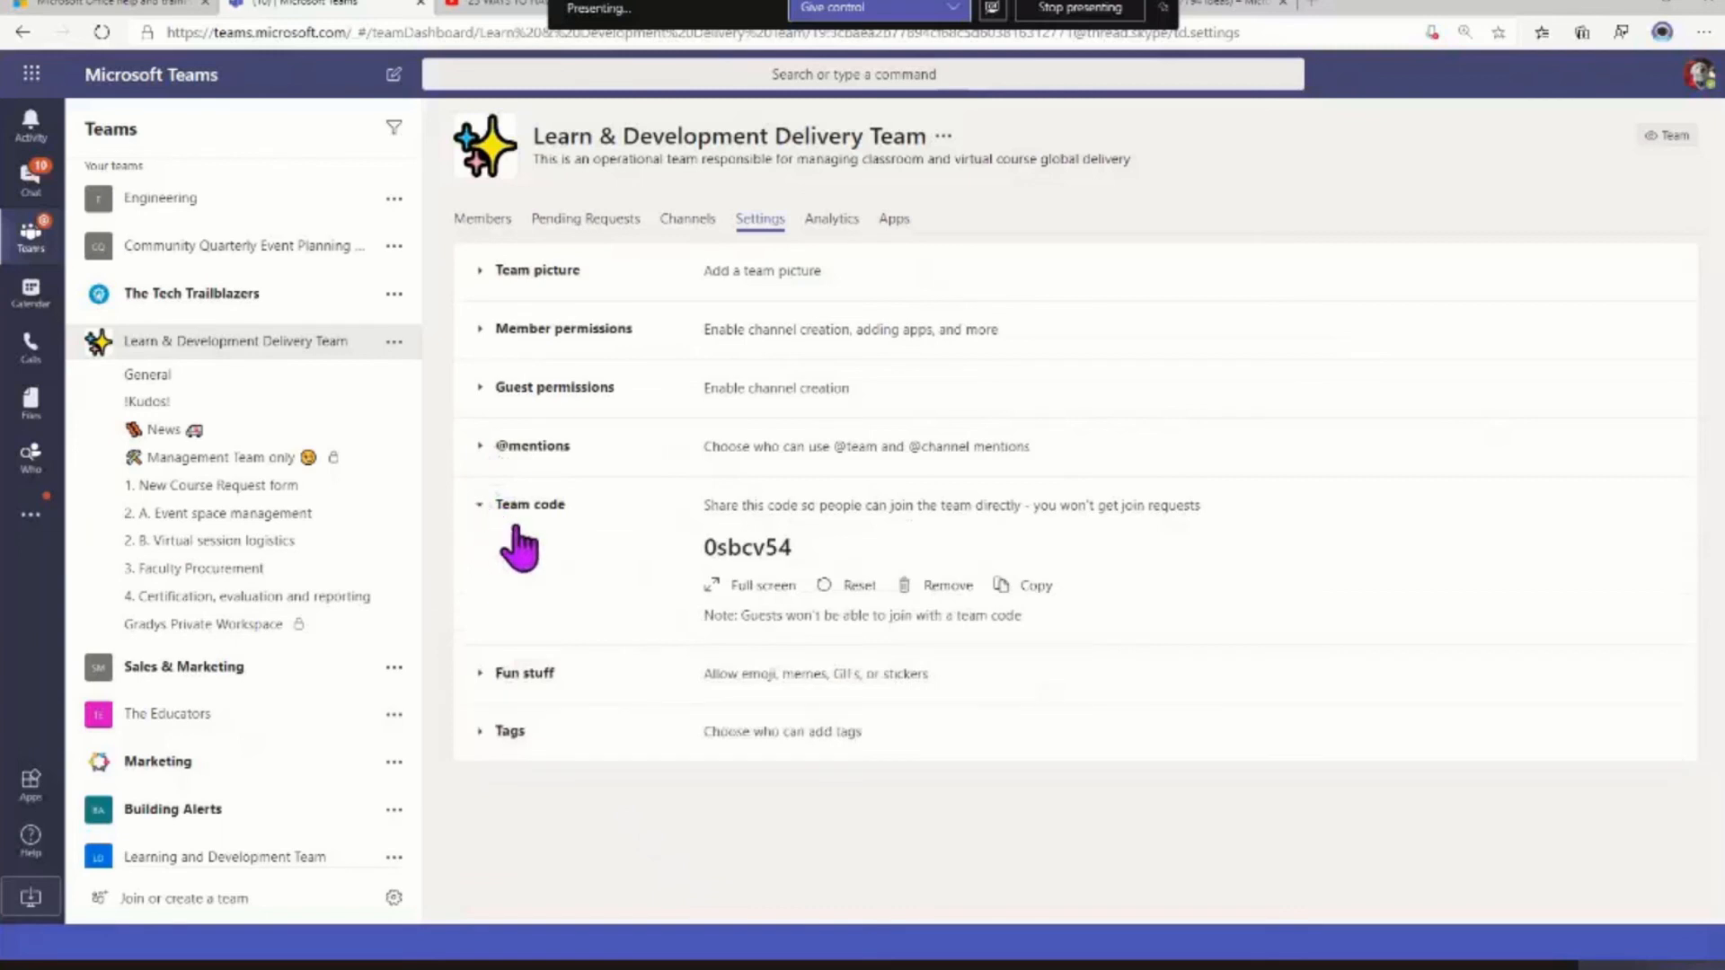
{"action": "left_click", "coordinate": [1008, 588]}
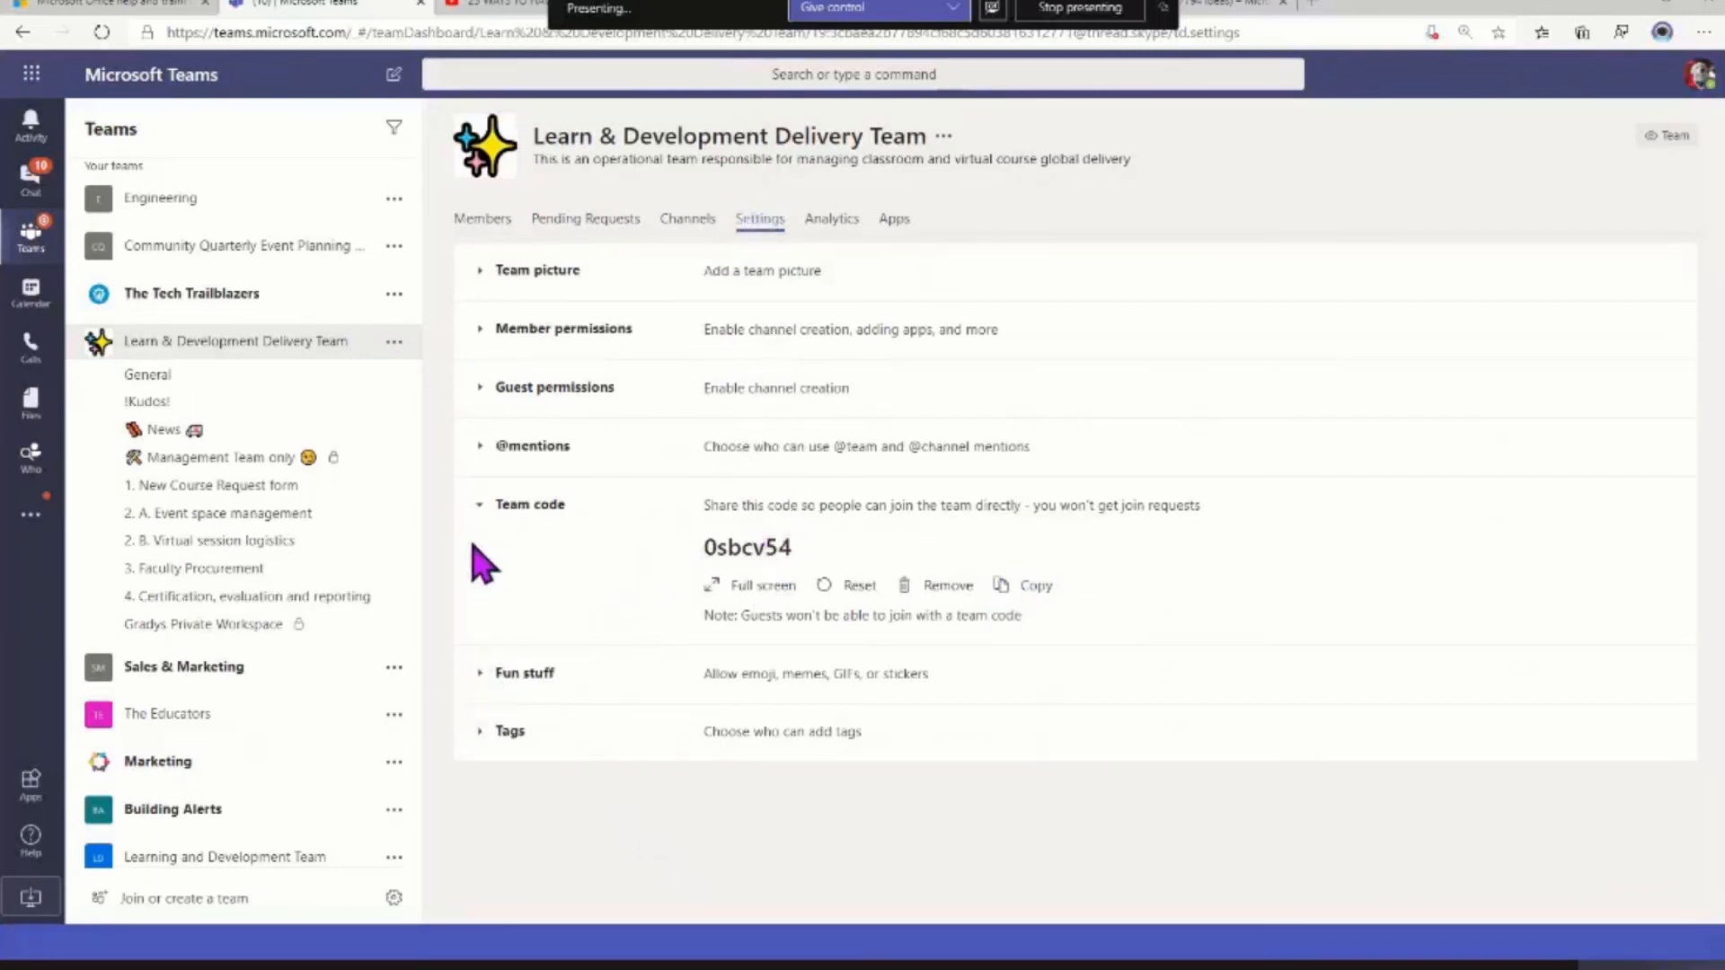
{"action": "left_click", "coordinate": [479, 506]}
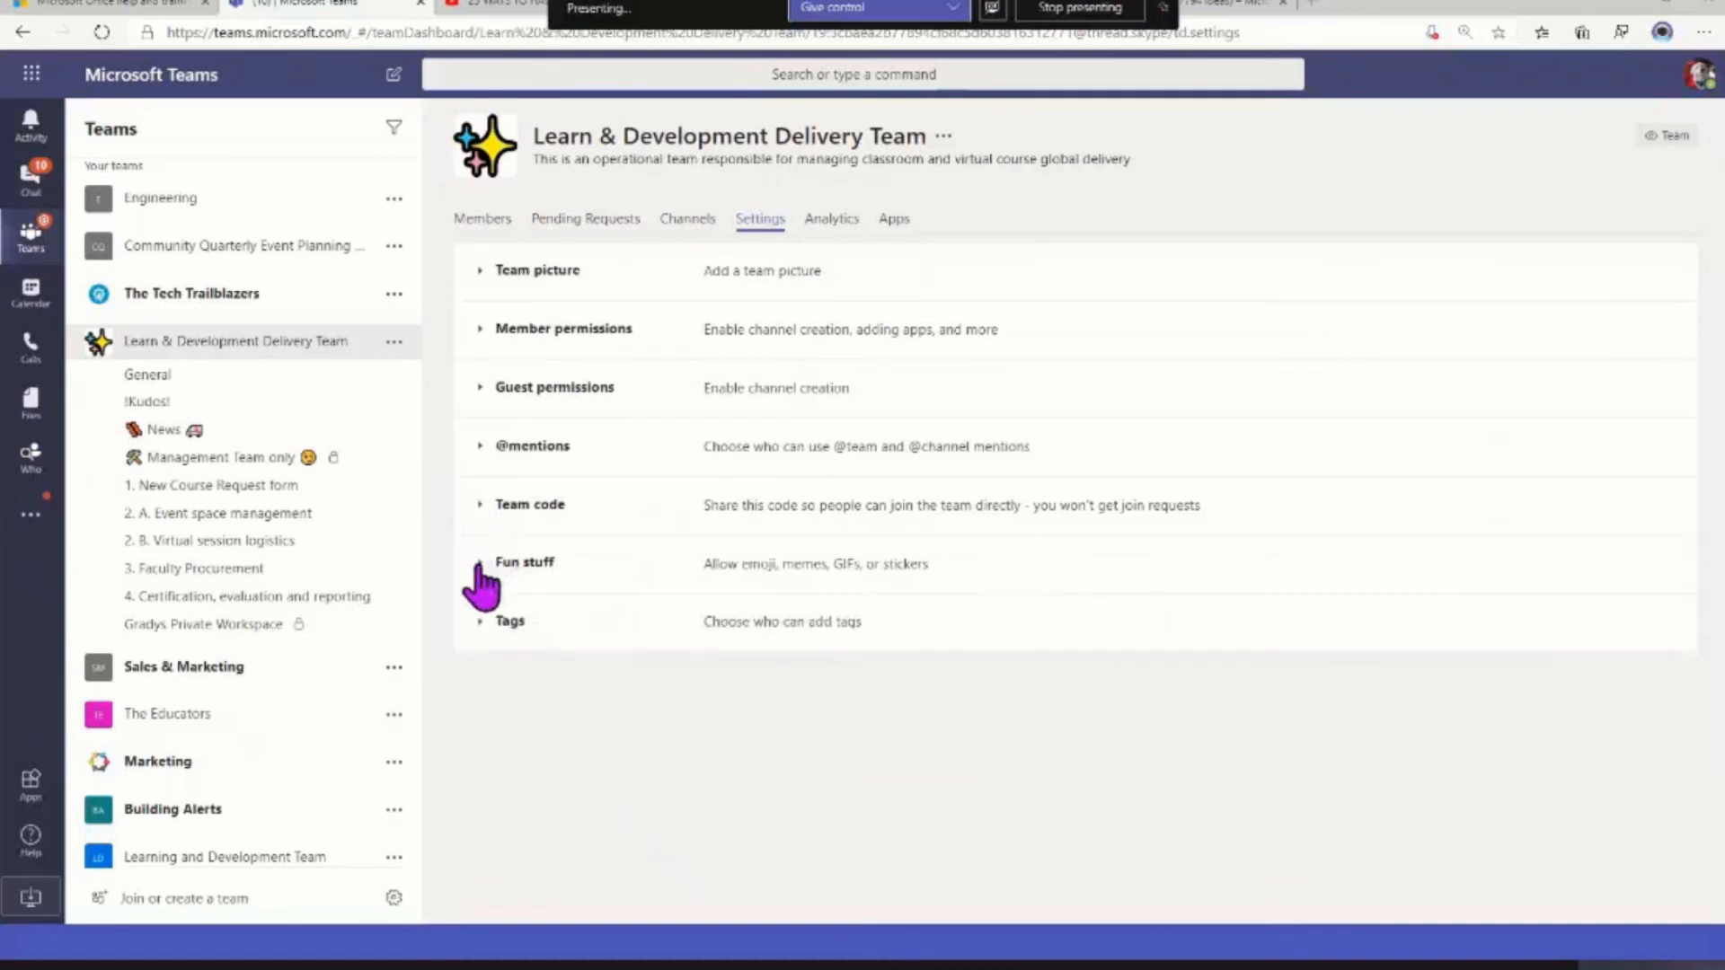
Review the Fun stuff settings and keep permission to add tags at Owners only
{"action": "left_click", "coordinate": [479, 561]}
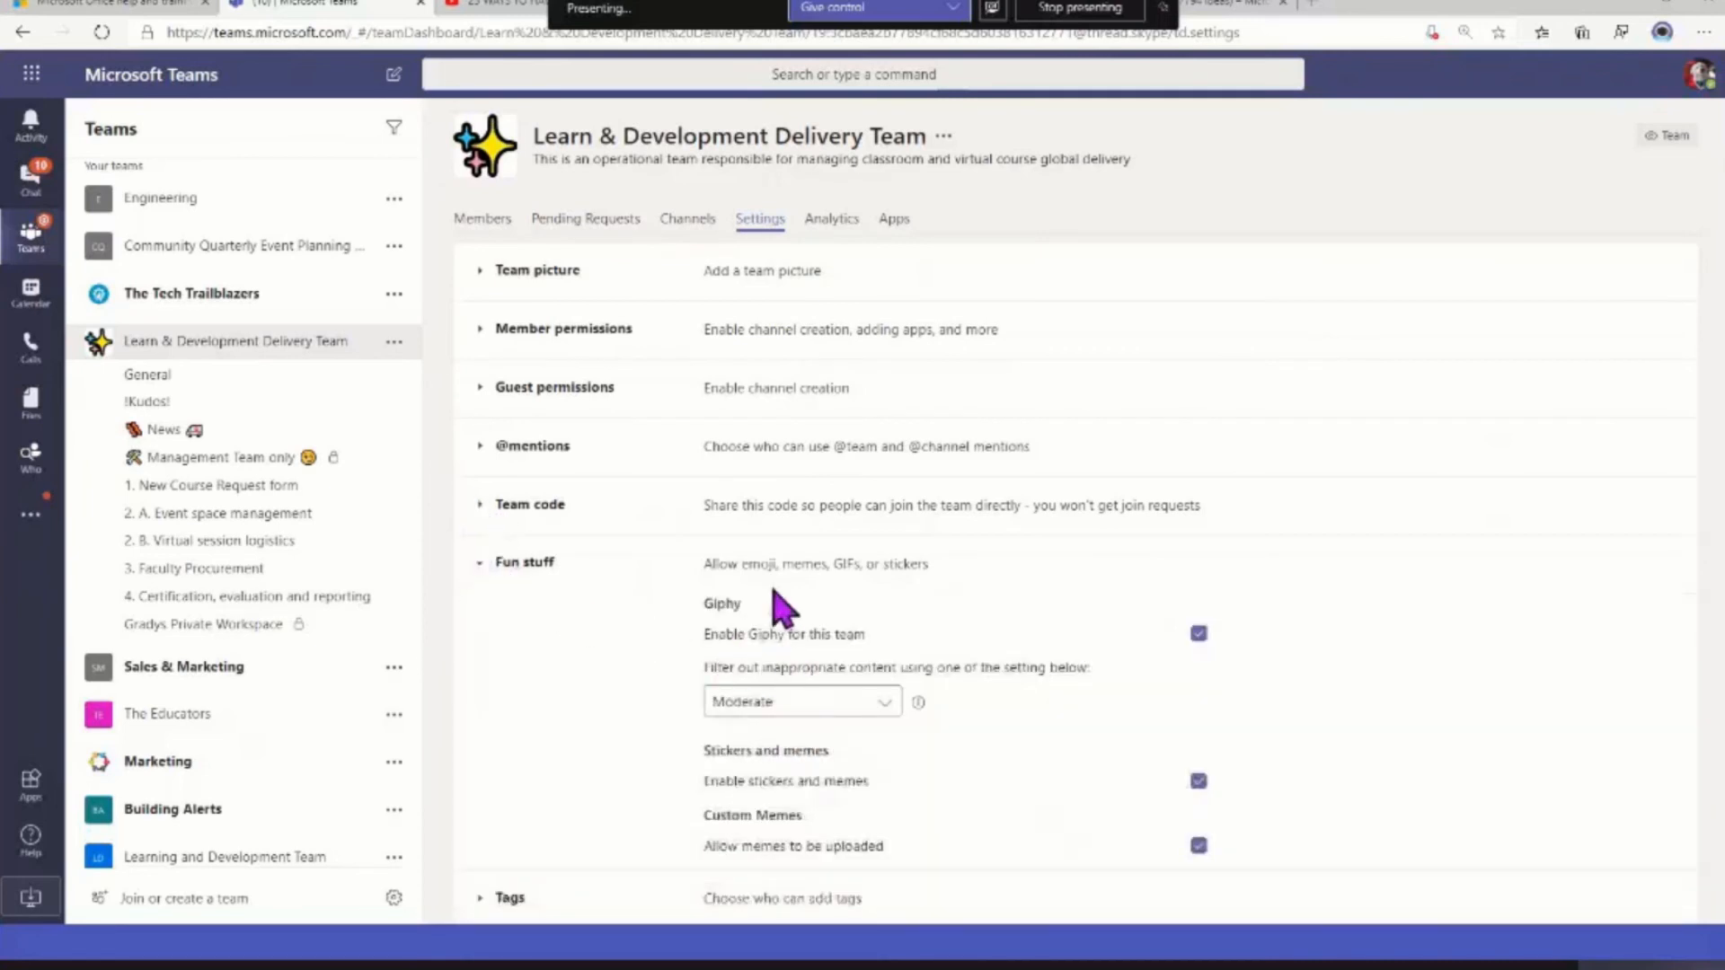
{"action": "left_click", "coordinate": [486, 562]}
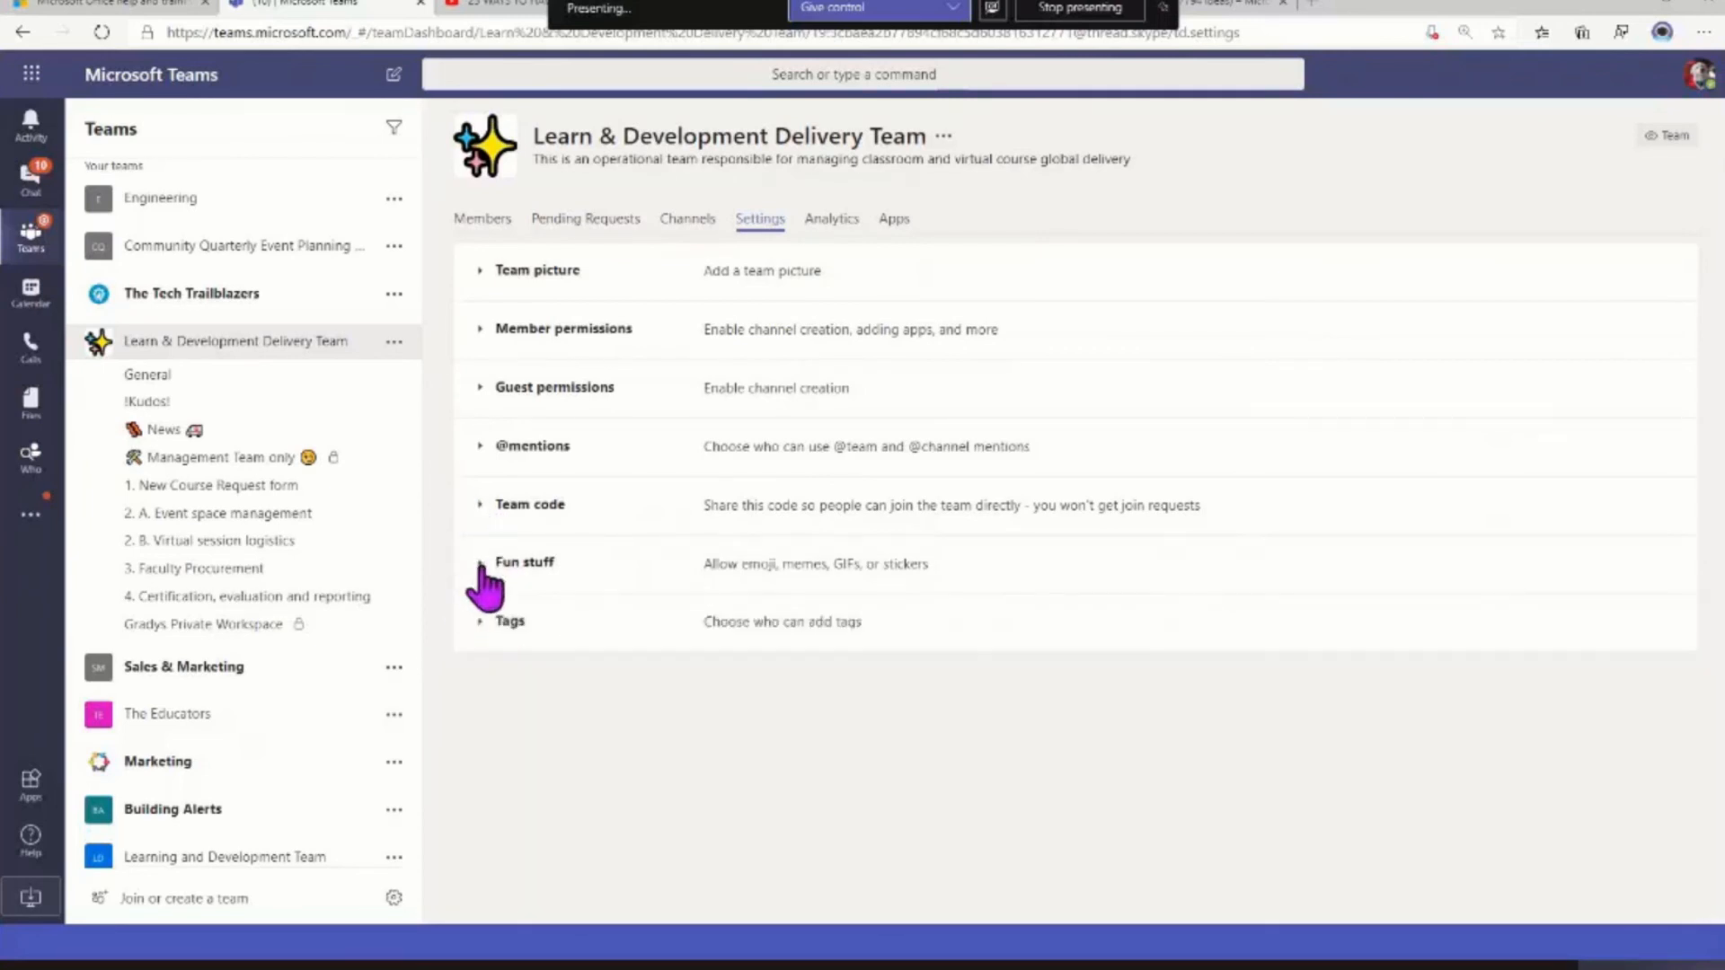
{"action": "left_click", "coordinate": [486, 621]}
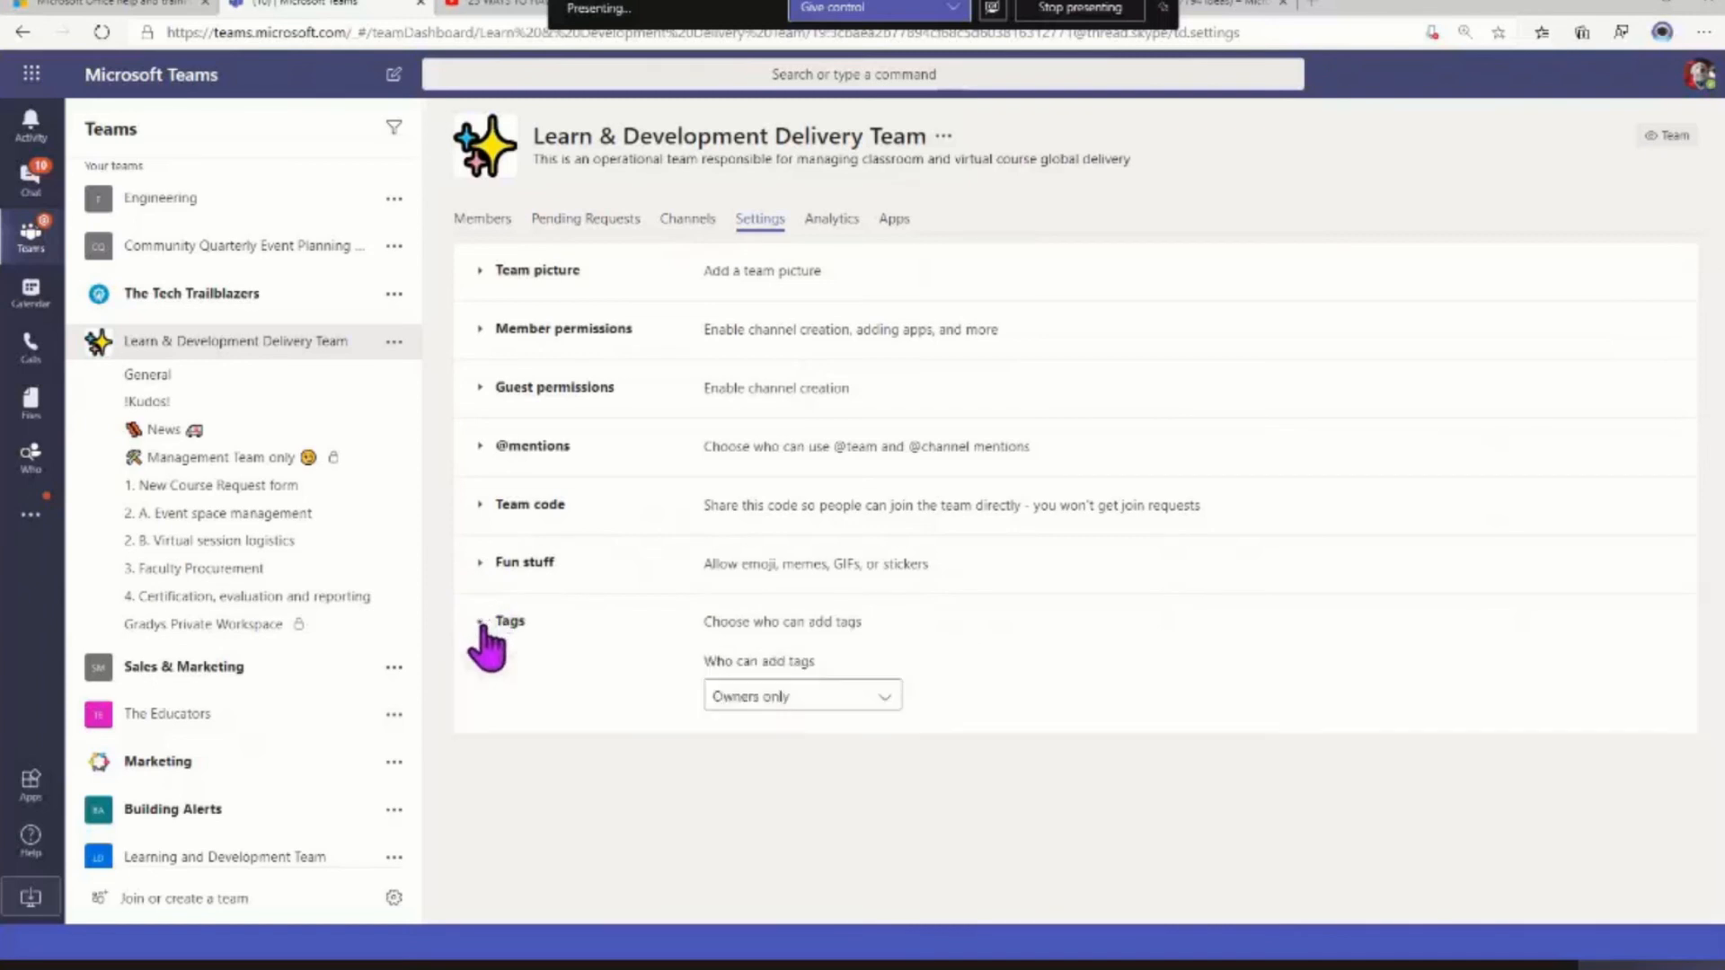
{"action": "left_click", "coordinate": [840, 699]}
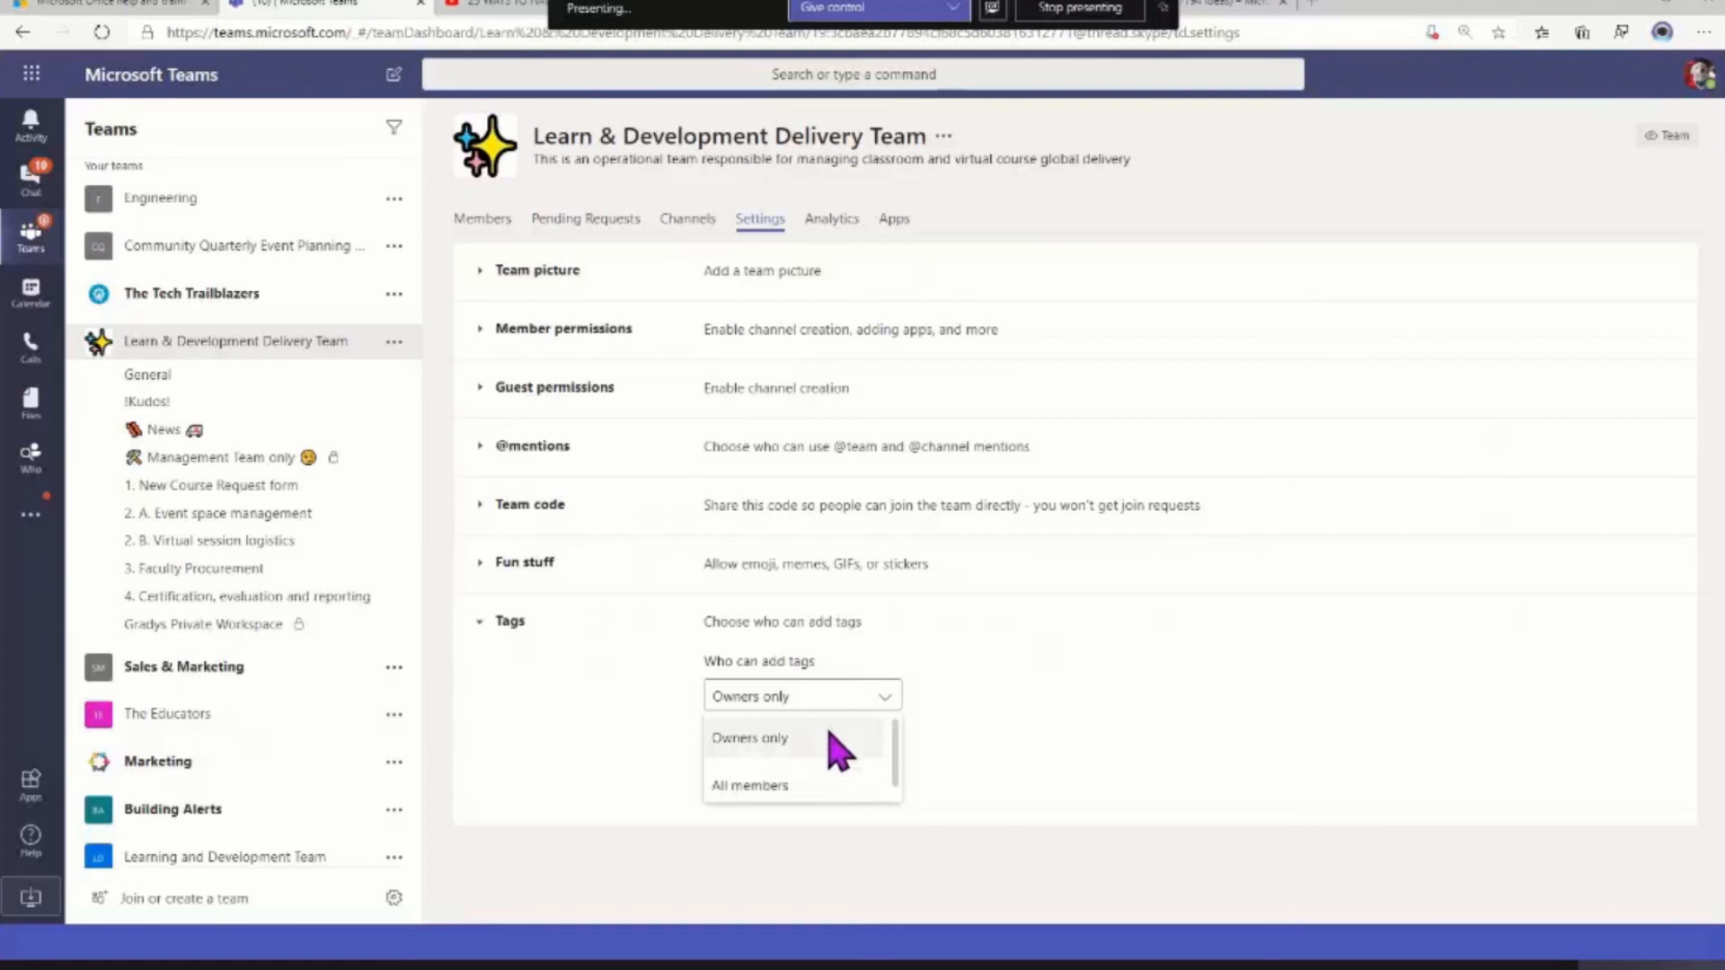
{"action": "left_click", "coordinate": [830, 735]}
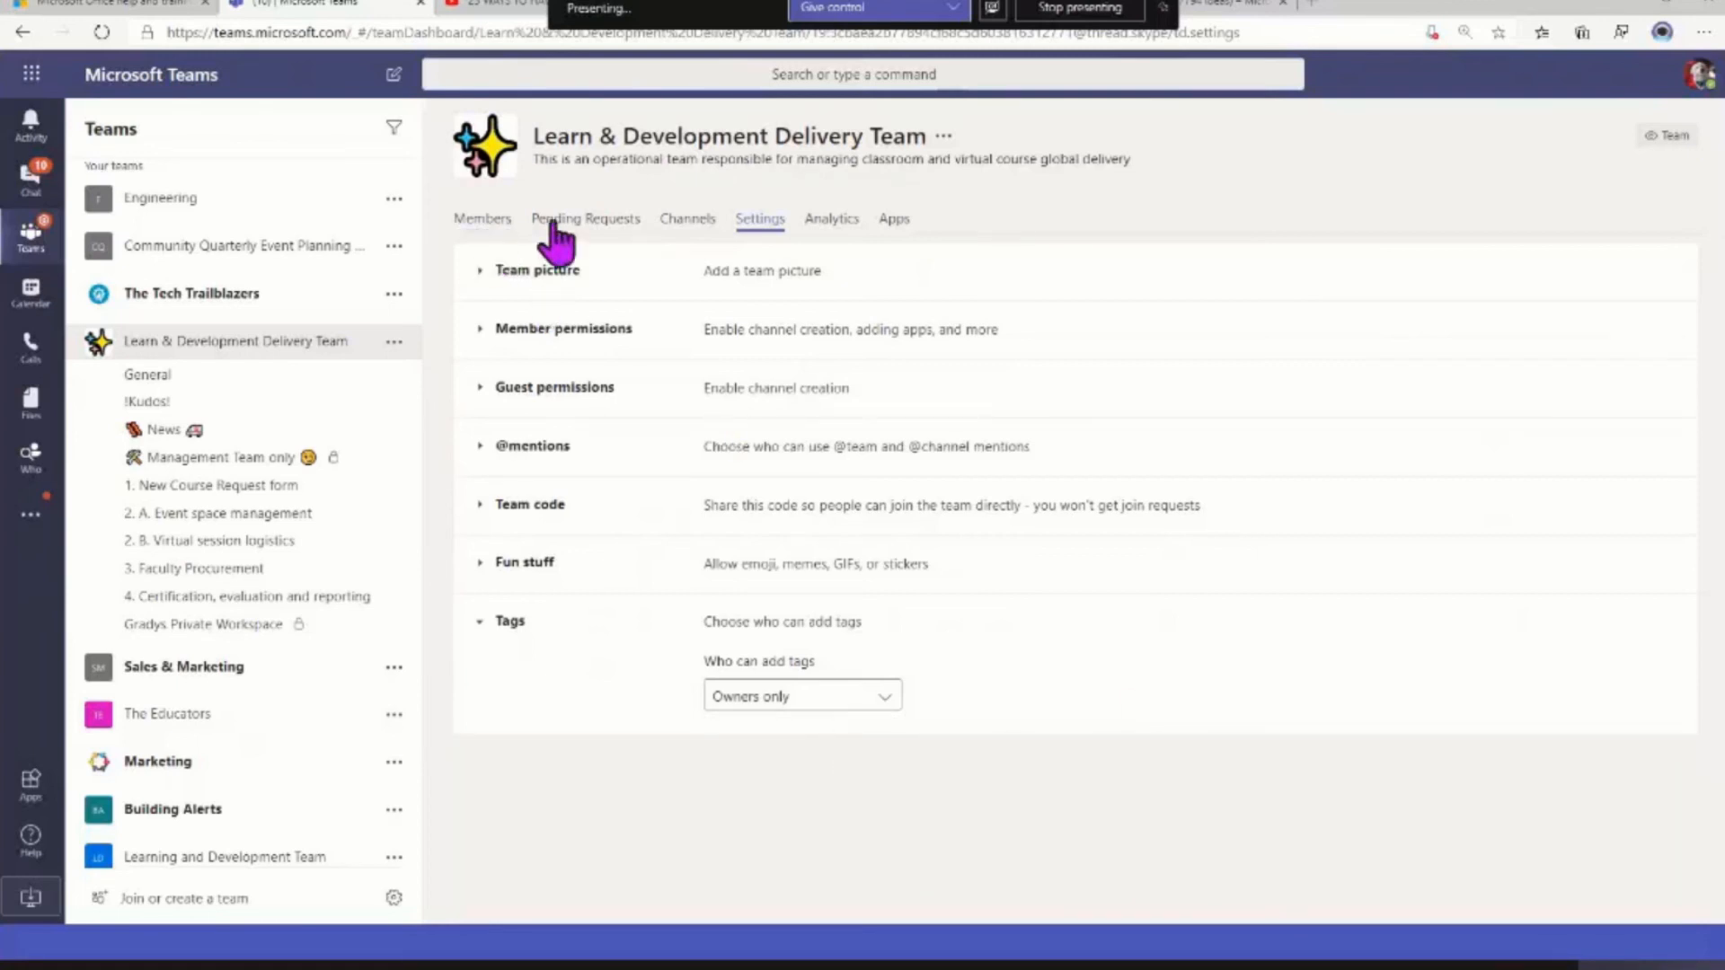
Review the team's analytics for the last 7 days and its installed apps, and return to the member list
{"action": "left_click", "coordinate": [824, 227]}
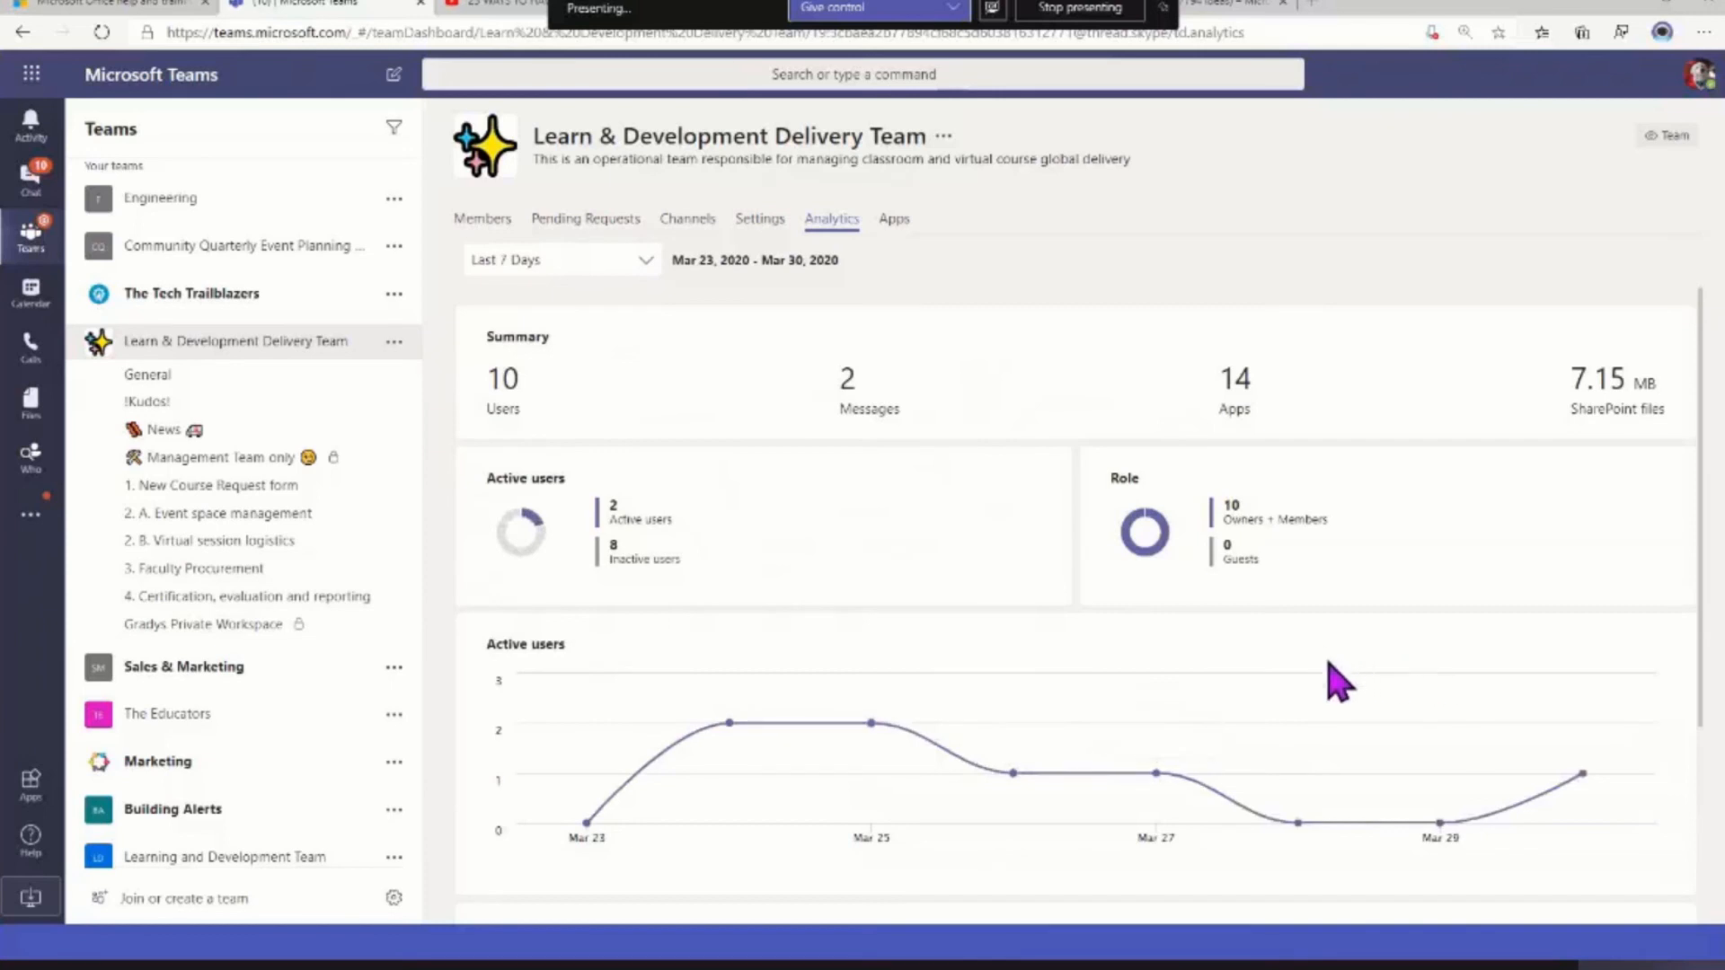
{"action": "left_click", "coordinate": [895, 232]}
{"action": "scroll", "coordinate": [1407, 454], "scroll_direction": "down", "scroll_amount": 2}
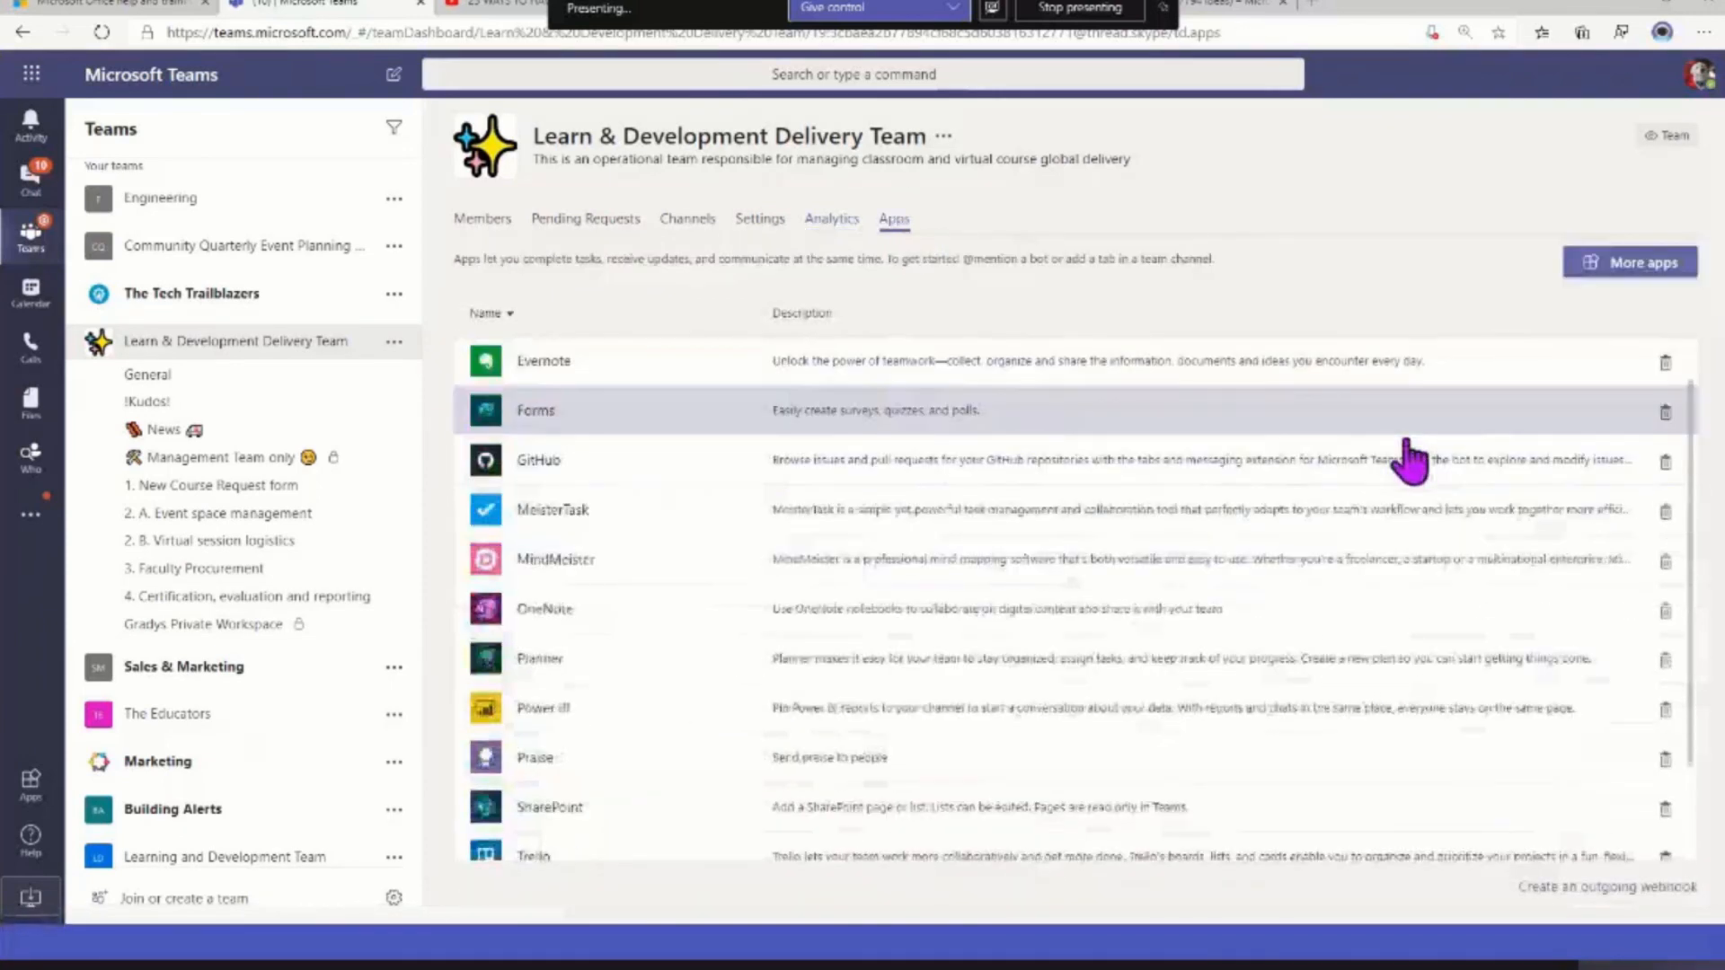
{"action": "scroll", "coordinate": [1407, 454], "scroll_direction": "down", "scroll_amount": 2}
{"action": "scroll", "coordinate": [1405, 455], "scroll_direction": "up", "scroll_amount": 4}
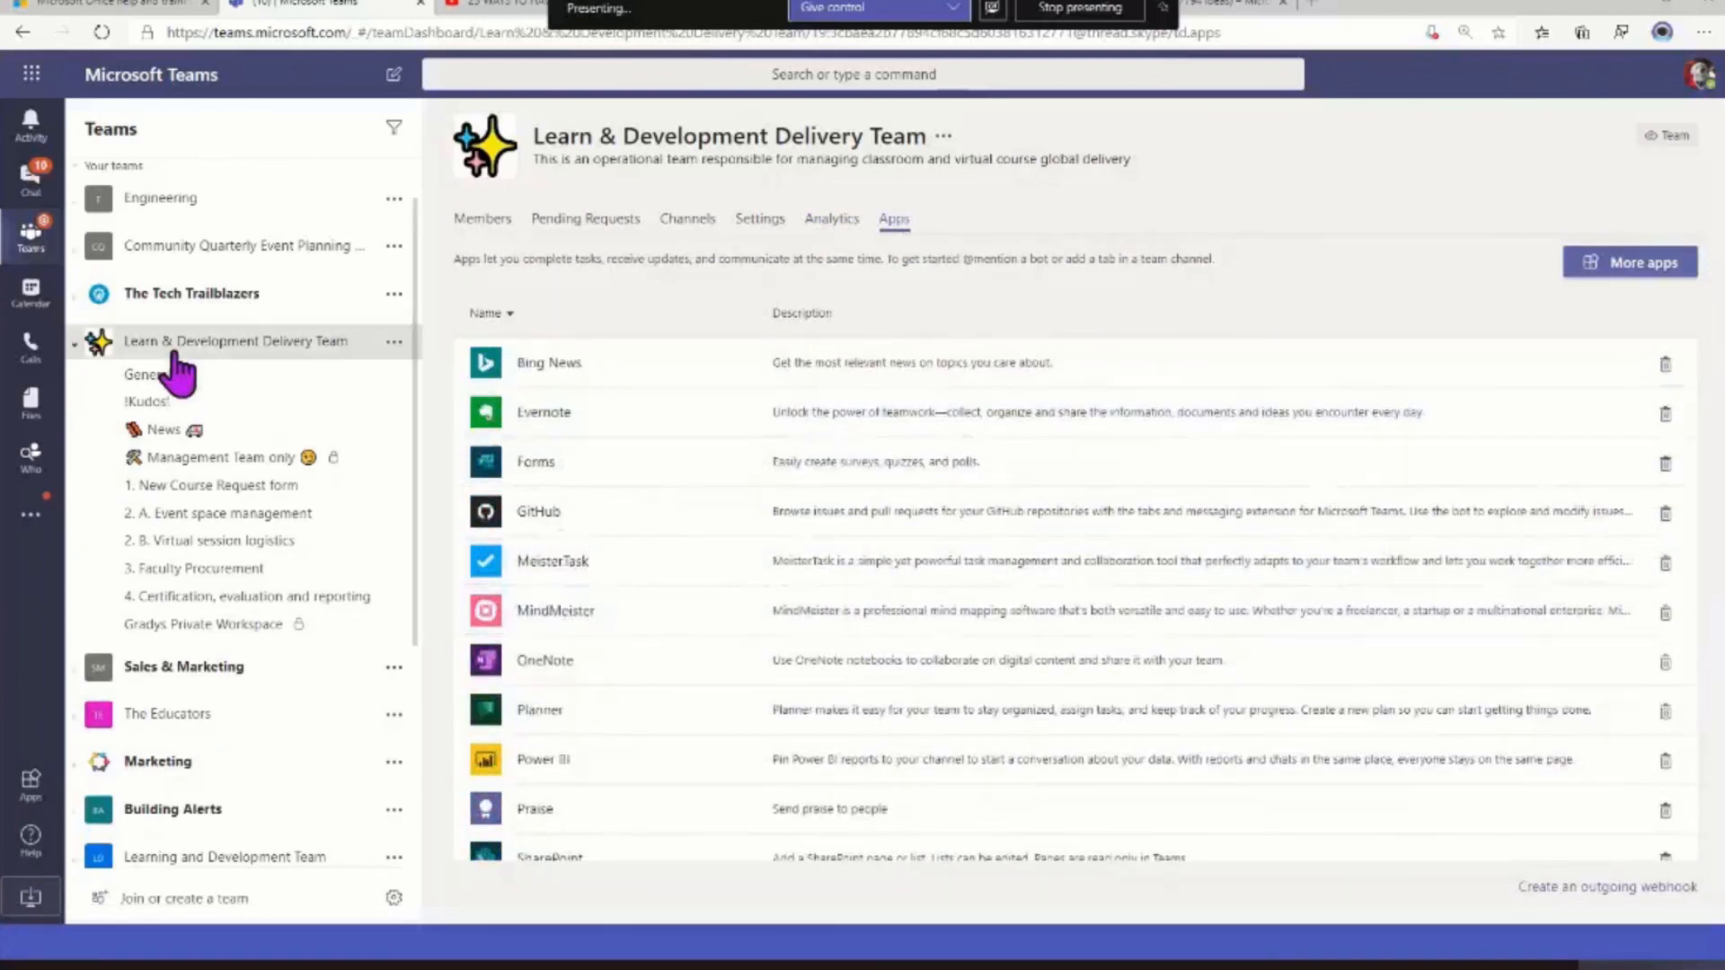
{"action": "left_click", "coordinate": [177, 353]}
{"action": "left_click", "coordinate": [177, 353]}
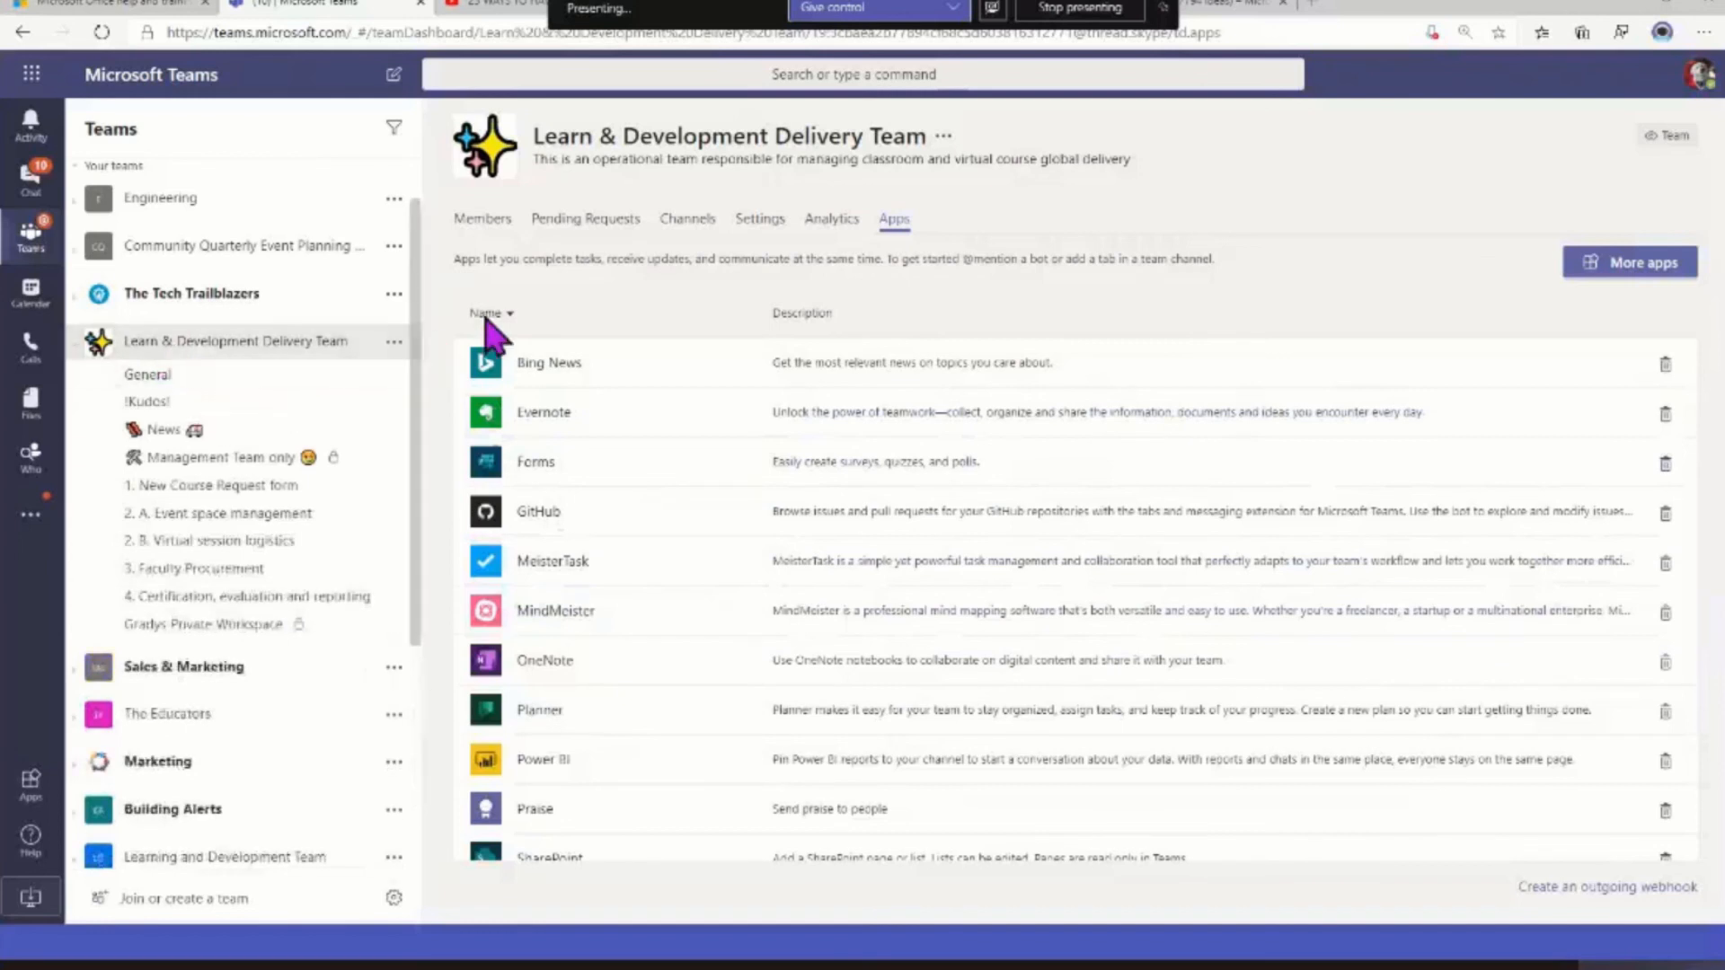
{"action": "left_click", "coordinate": [482, 220]}
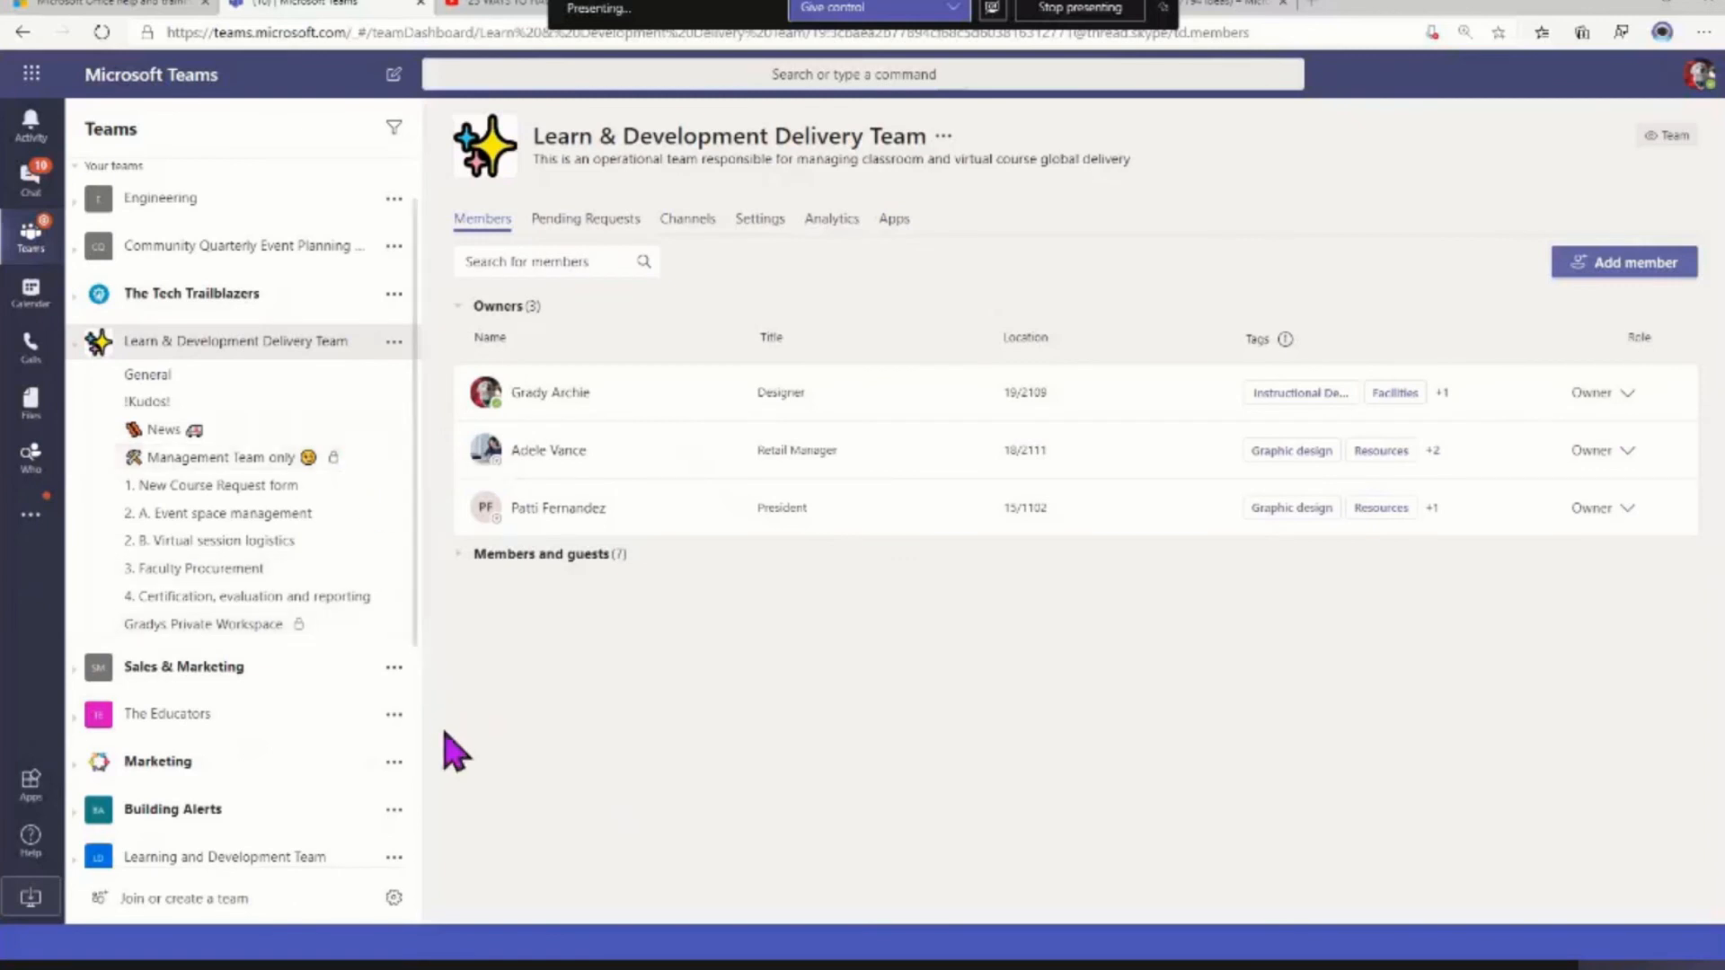
In the 1. New Course Request form channel, draft a formatted post with subject "Creative learning session" and message "This Friday at noon, please join us..."
{"action": "left_click", "coordinate": [201, 494]}
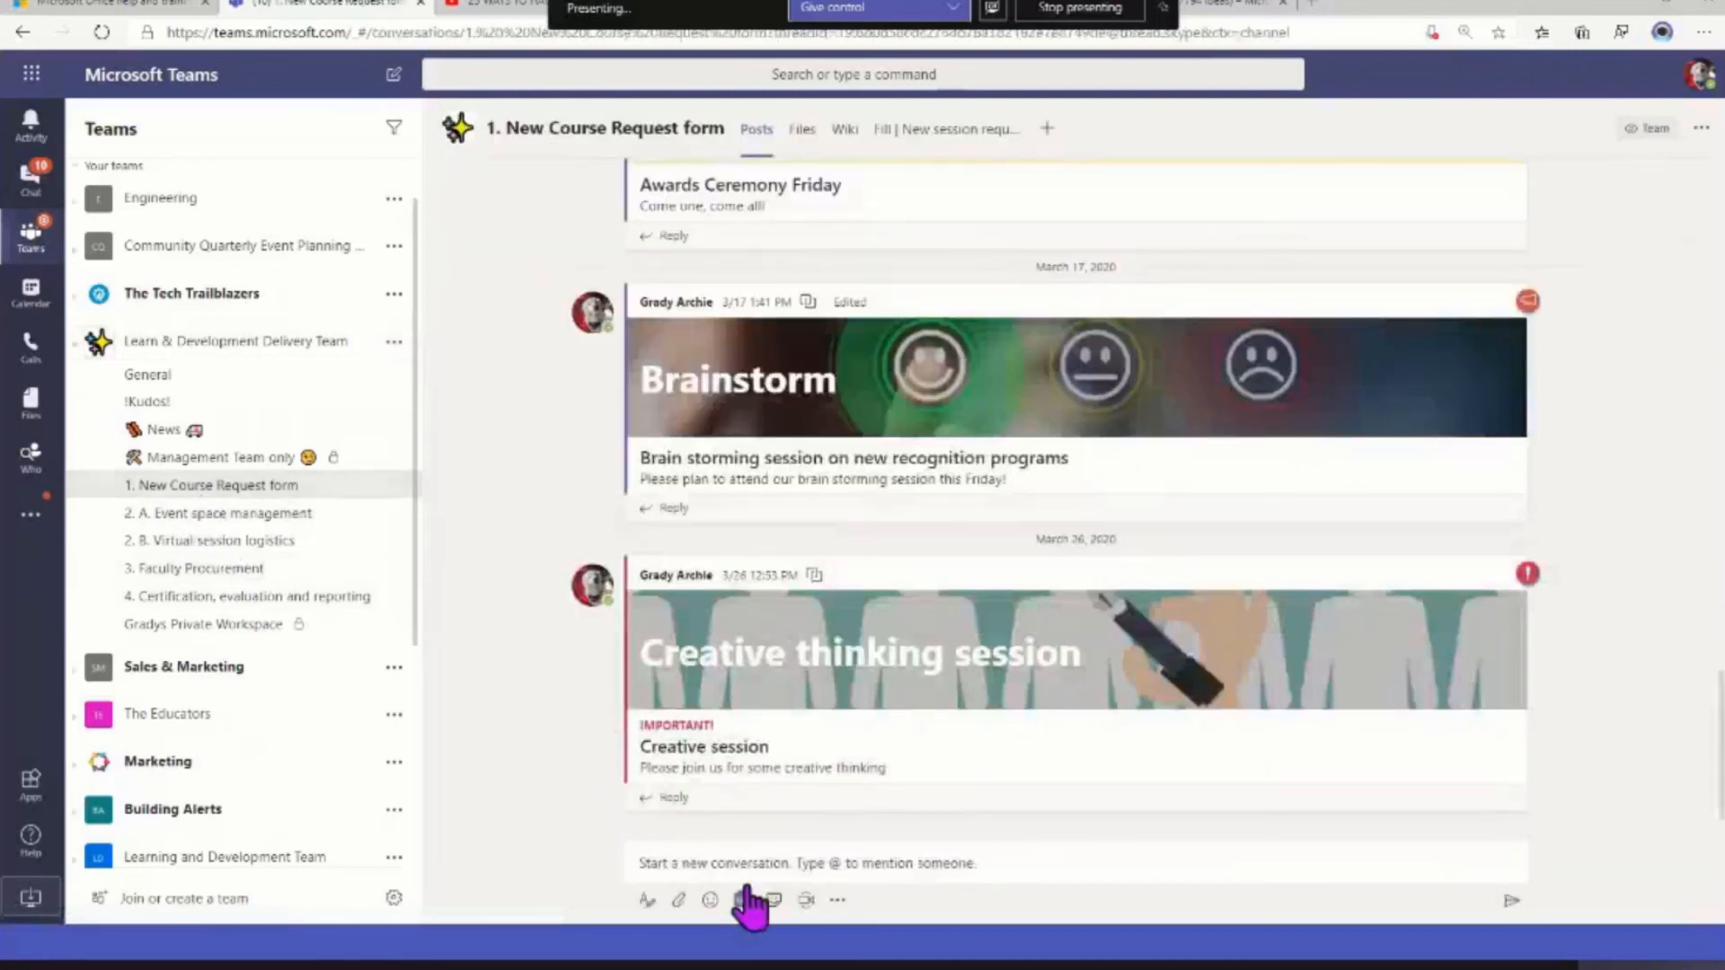
{"action": "left_click", "coordinate": [645, 900]}
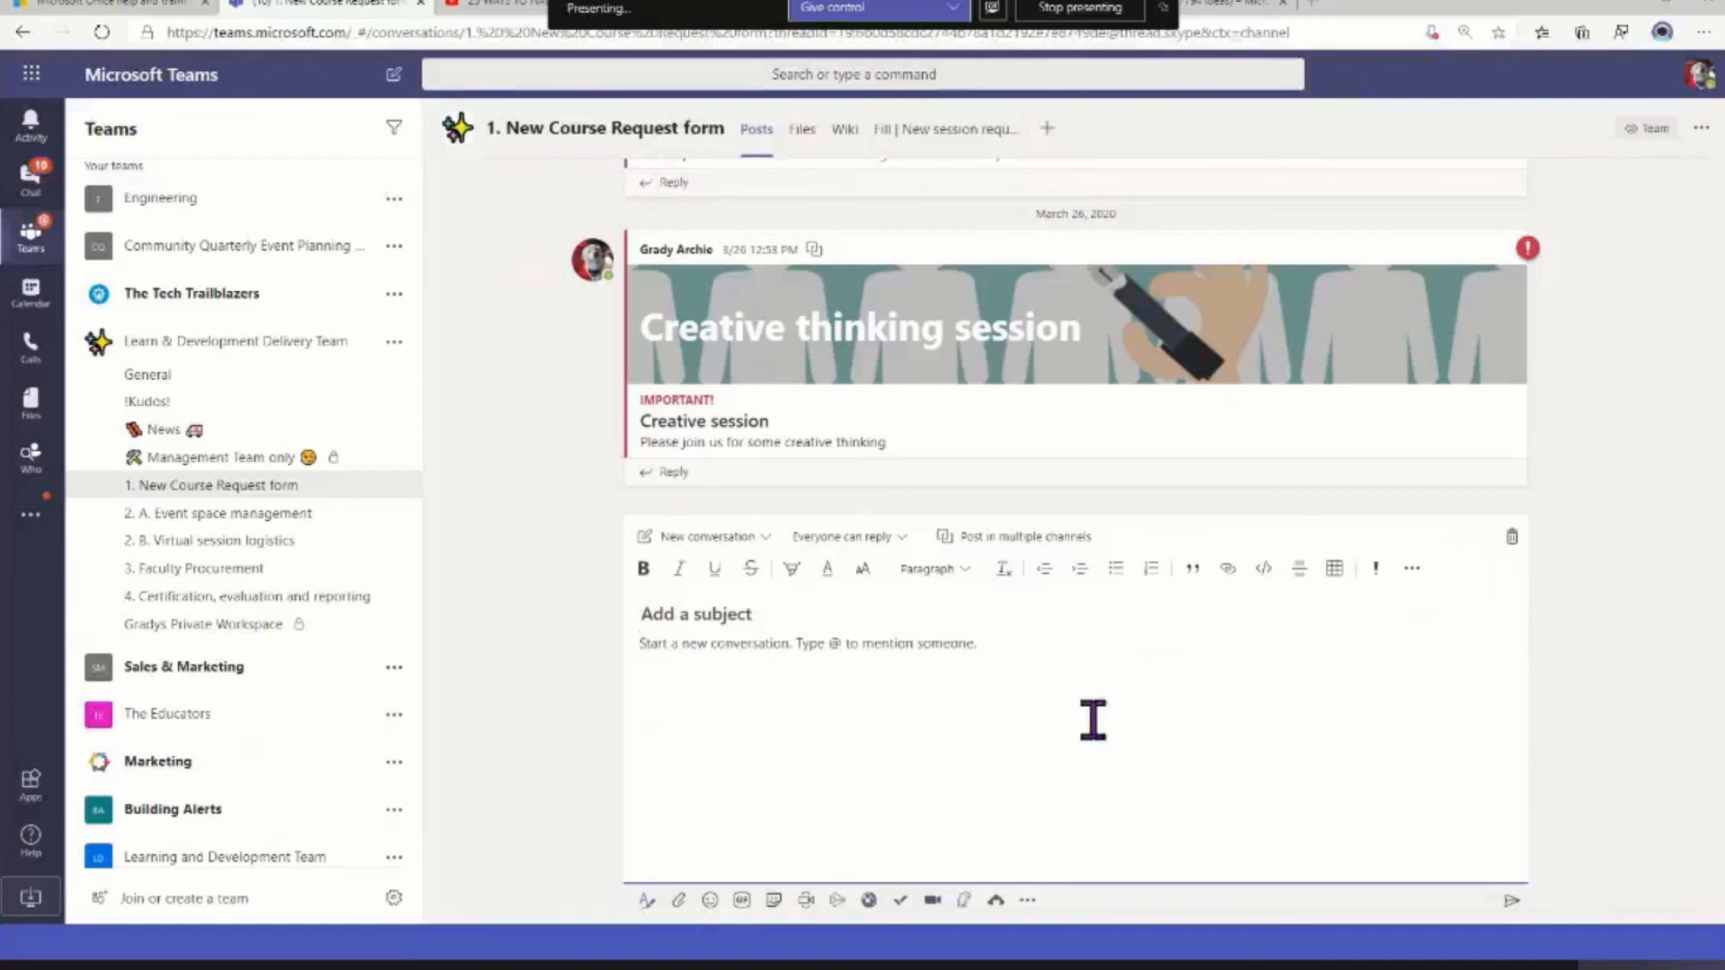
{"action": "left_click", "coordinate": [648, 614]}
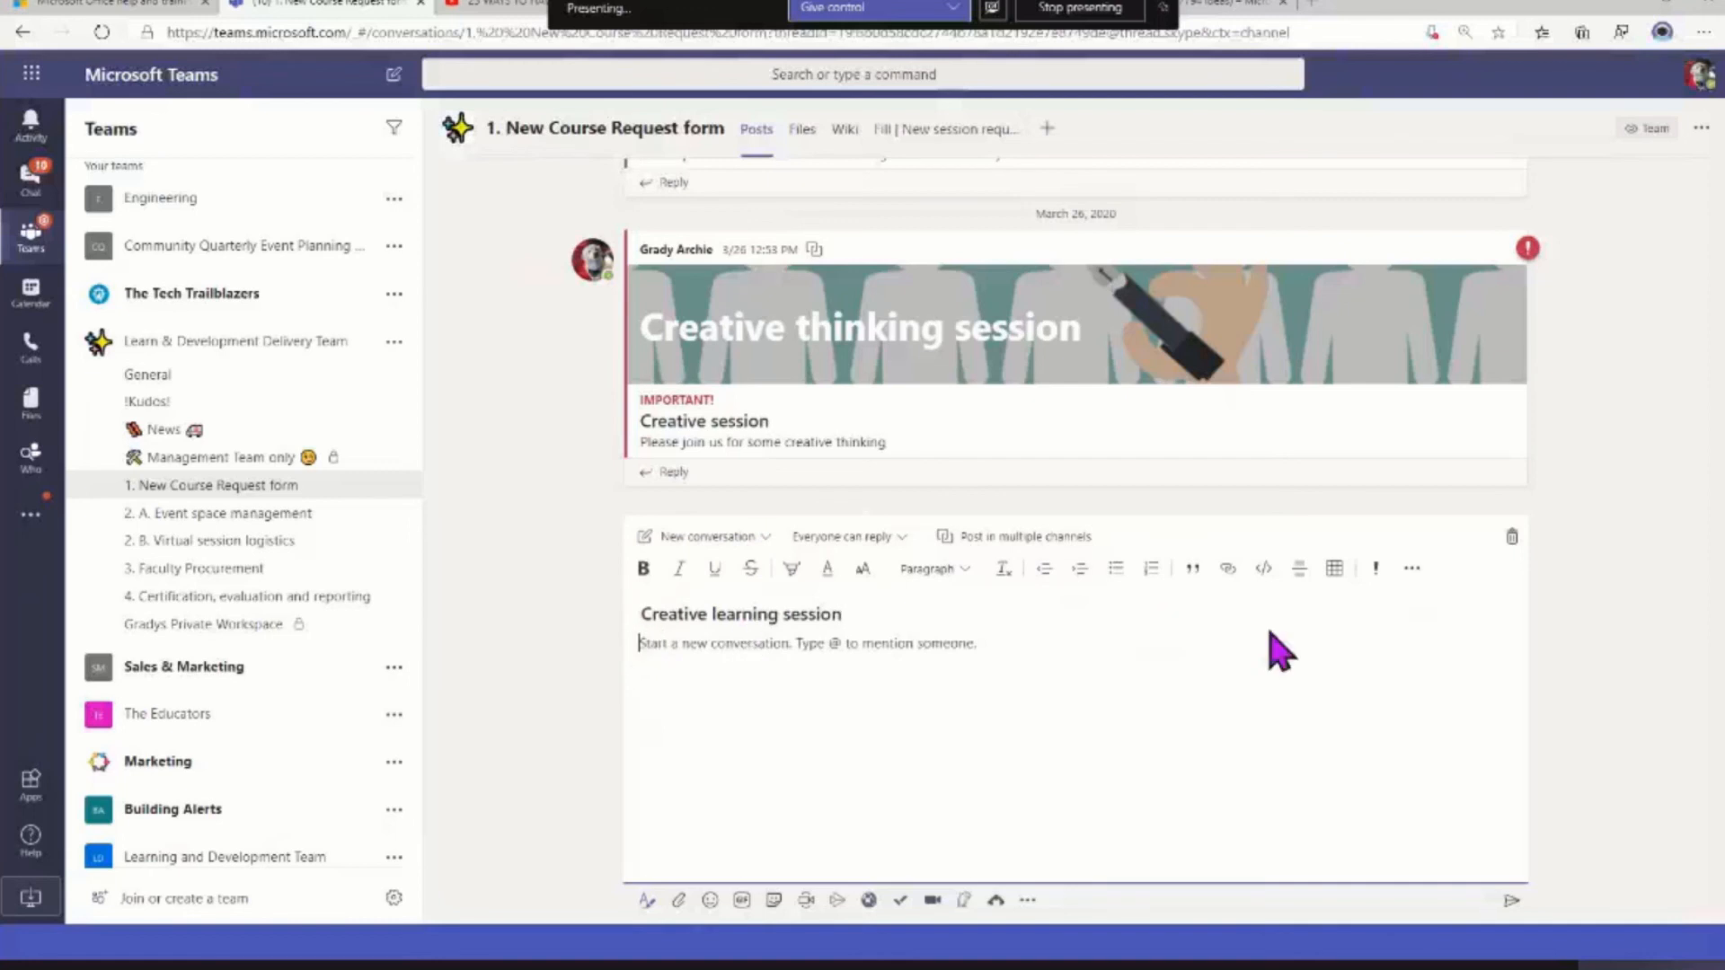
{"action": "type", "text": "This Friday at noon, please join us..."}
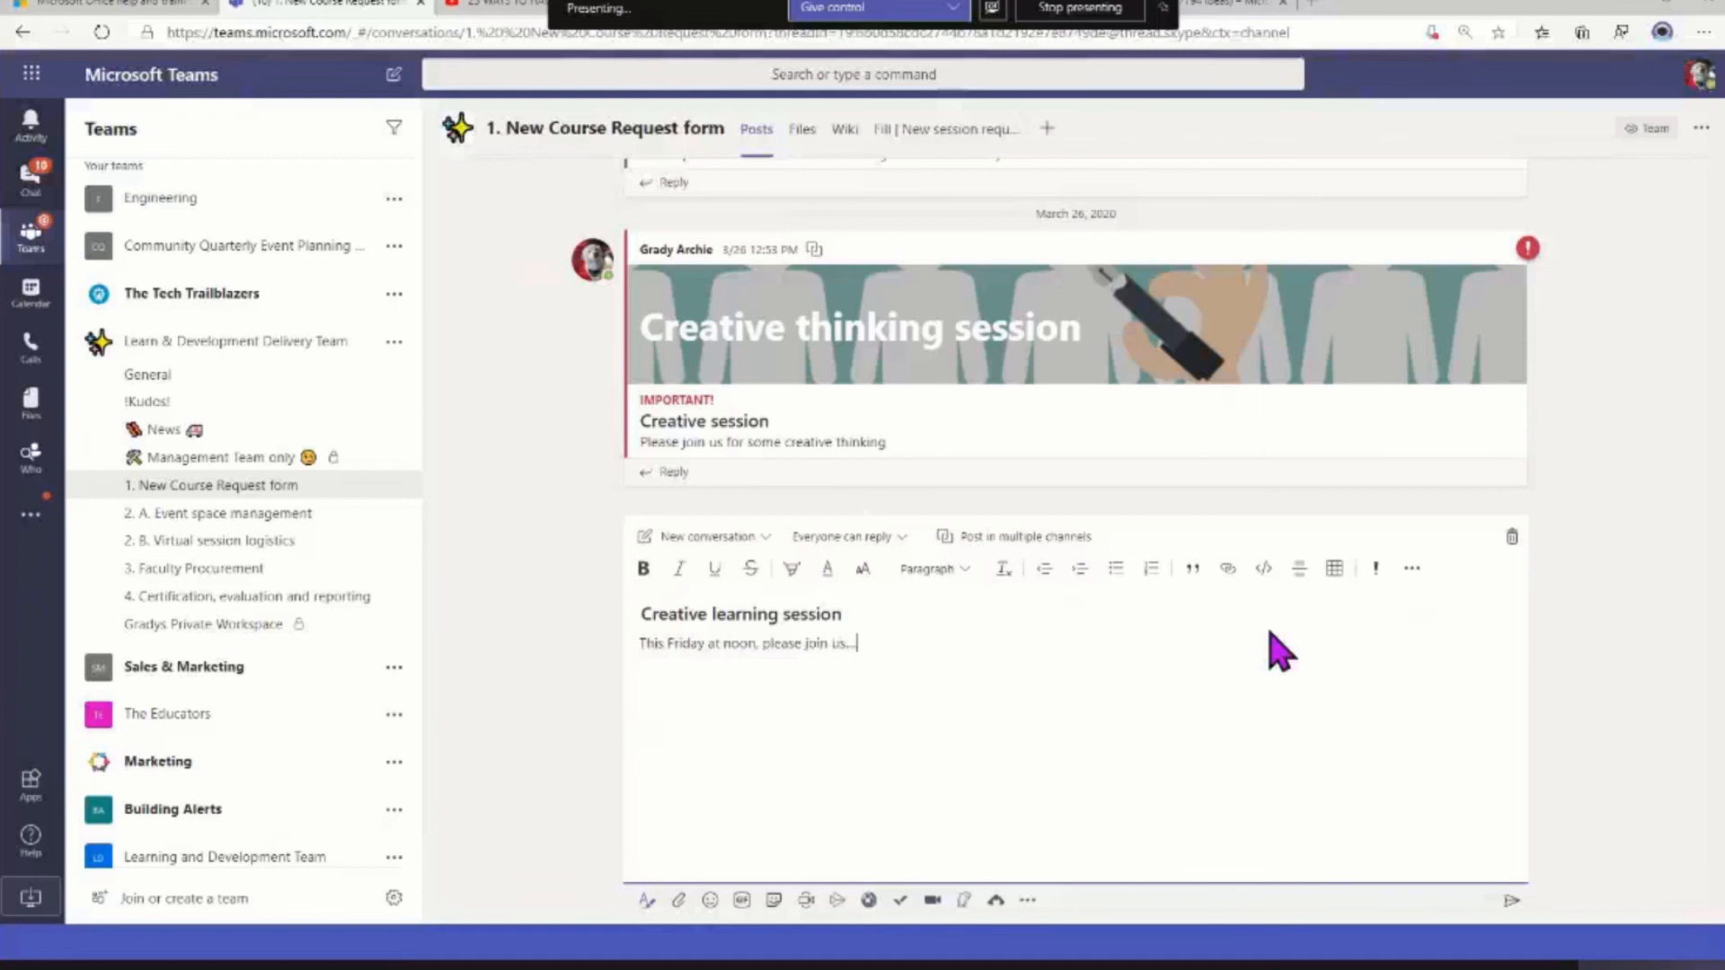
Change the draft post to an Announcement and give it the headline "Creative learning session"
{"action": "left_click", "coordinate": [768, 537]}
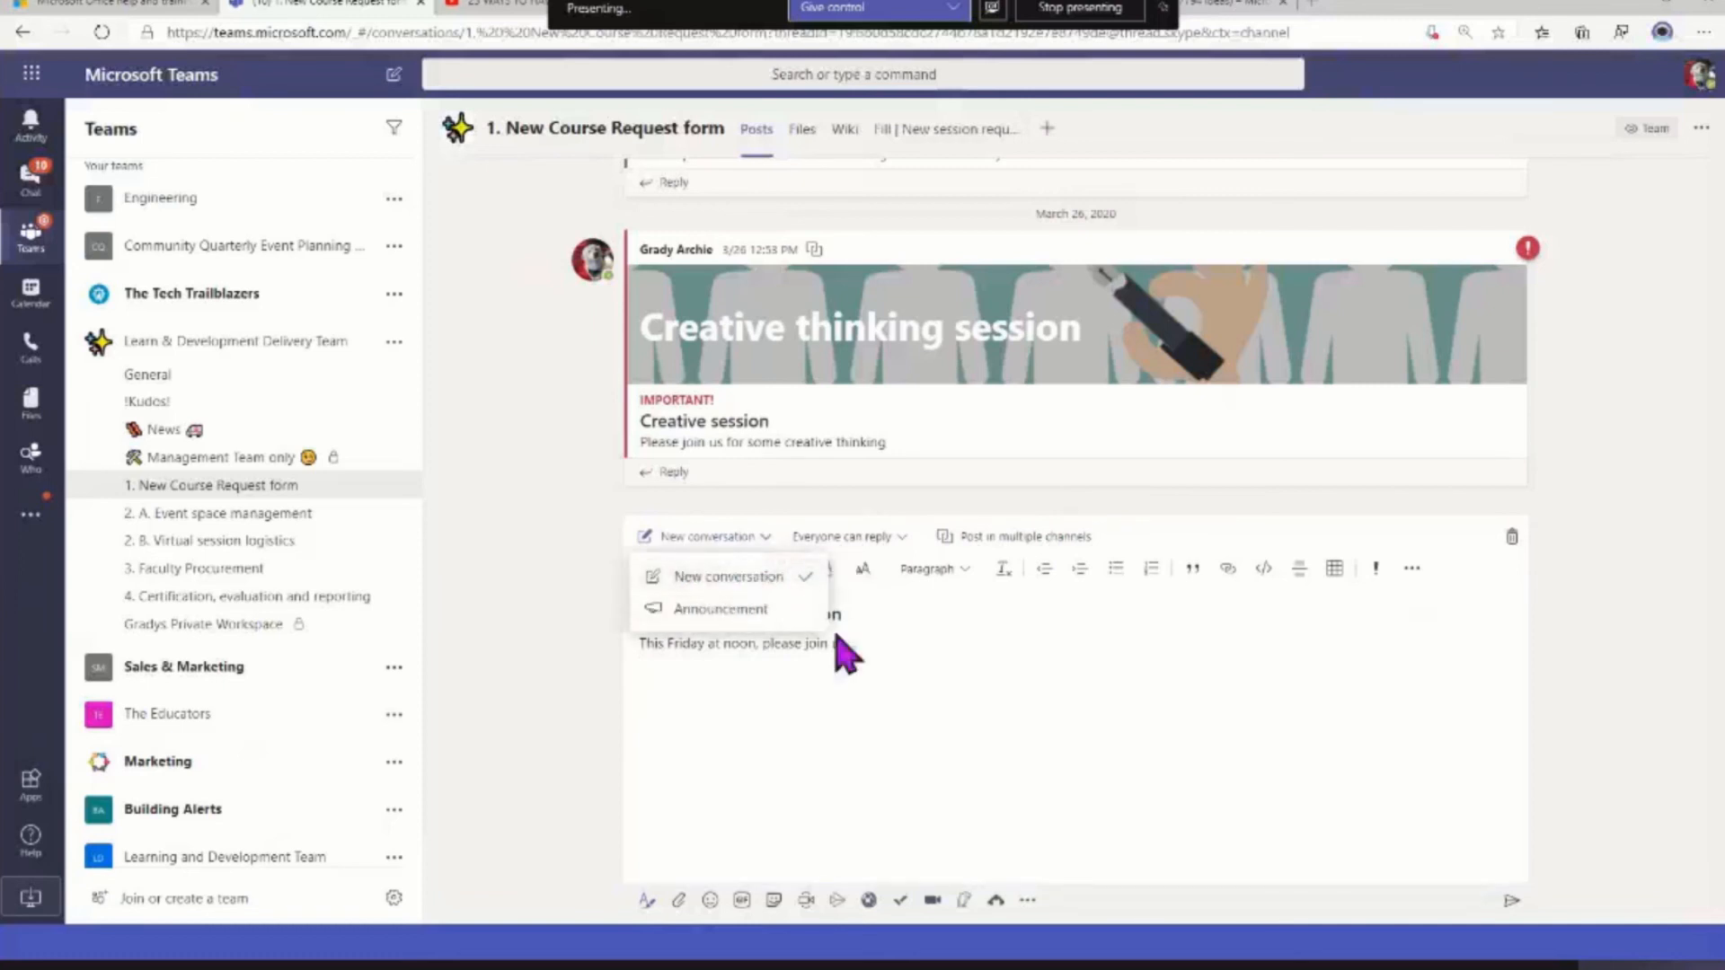
{"action": "left_click", "coordinate": [759, 611]}
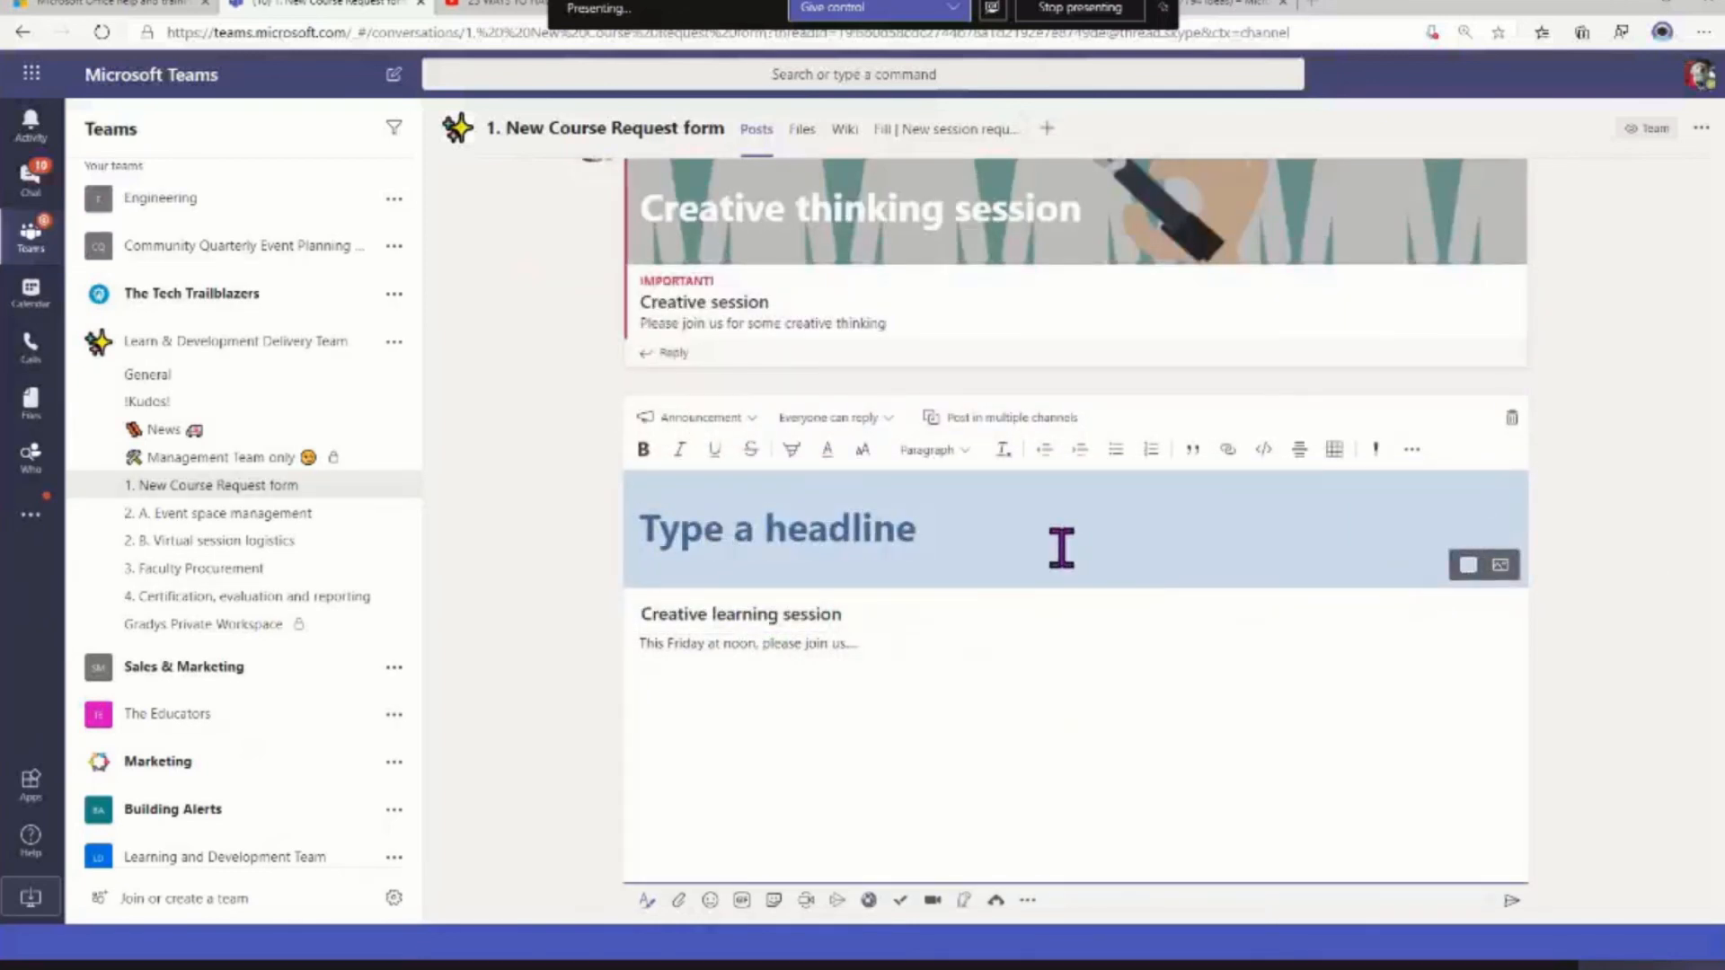
{"action": "type", "text": "Createive learning session"}
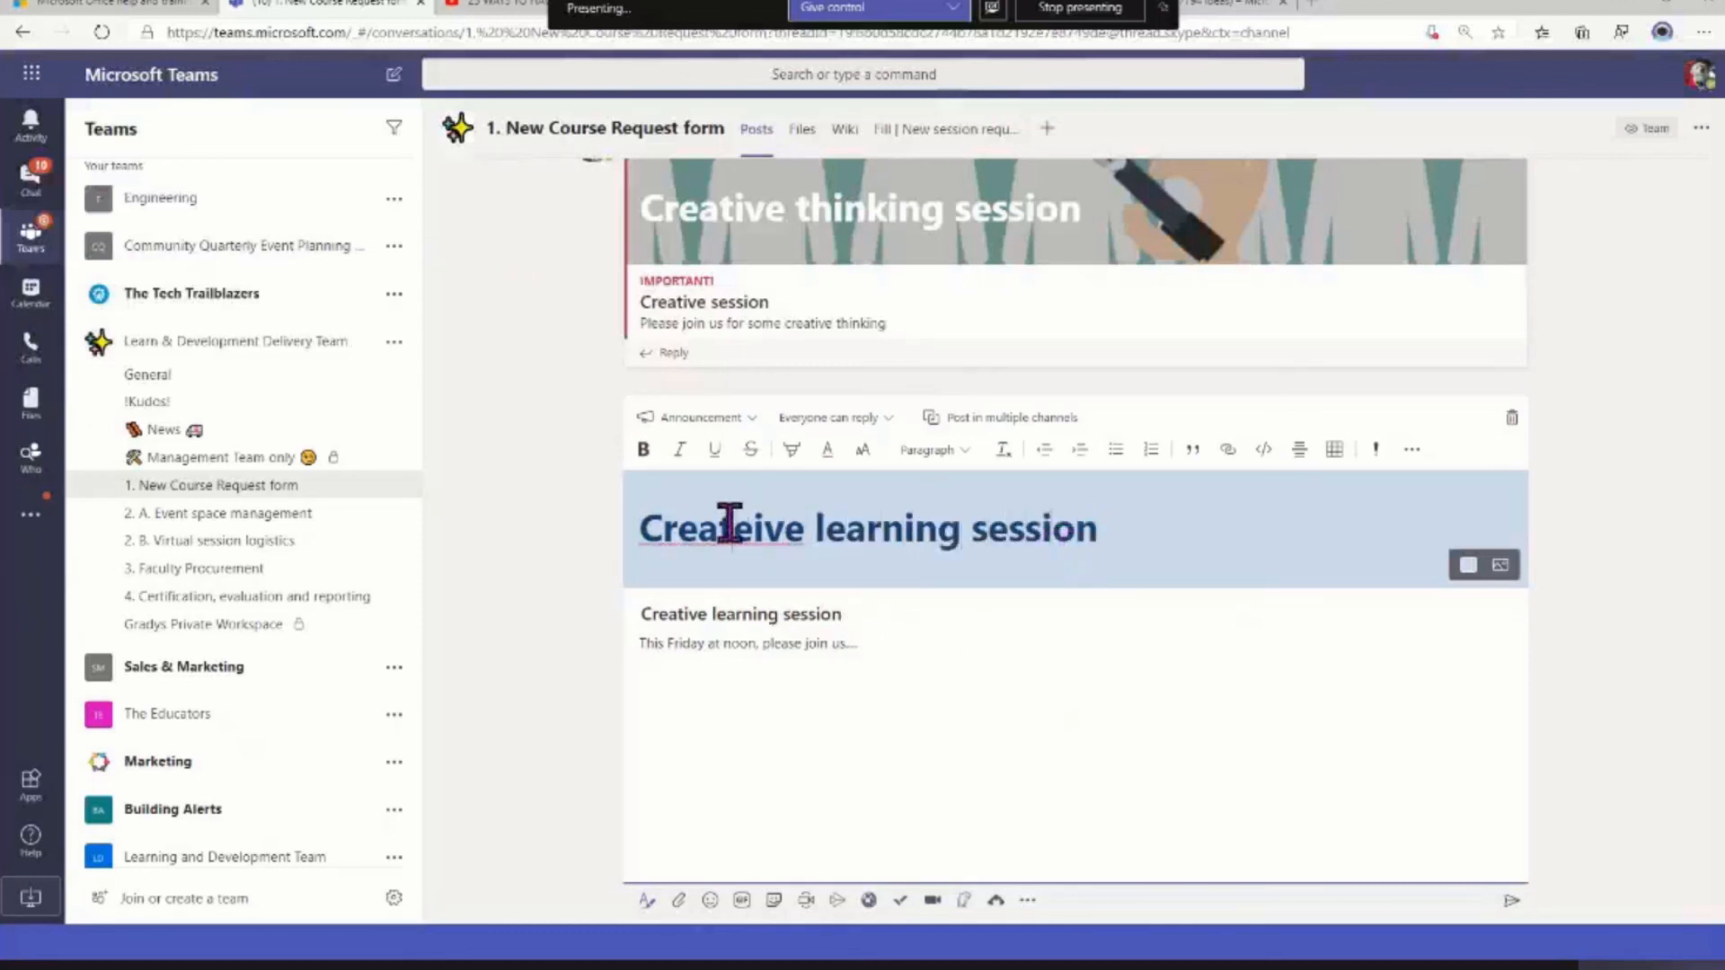
{"action": "right_click", "coordinate": [729, 525]}
{"action": "left_click", "coordinate": [799, 537]}
Set the announcement banner's colour to orange and delete the headline text
{"action": "left_click", "coordinate": [1464, 562]}
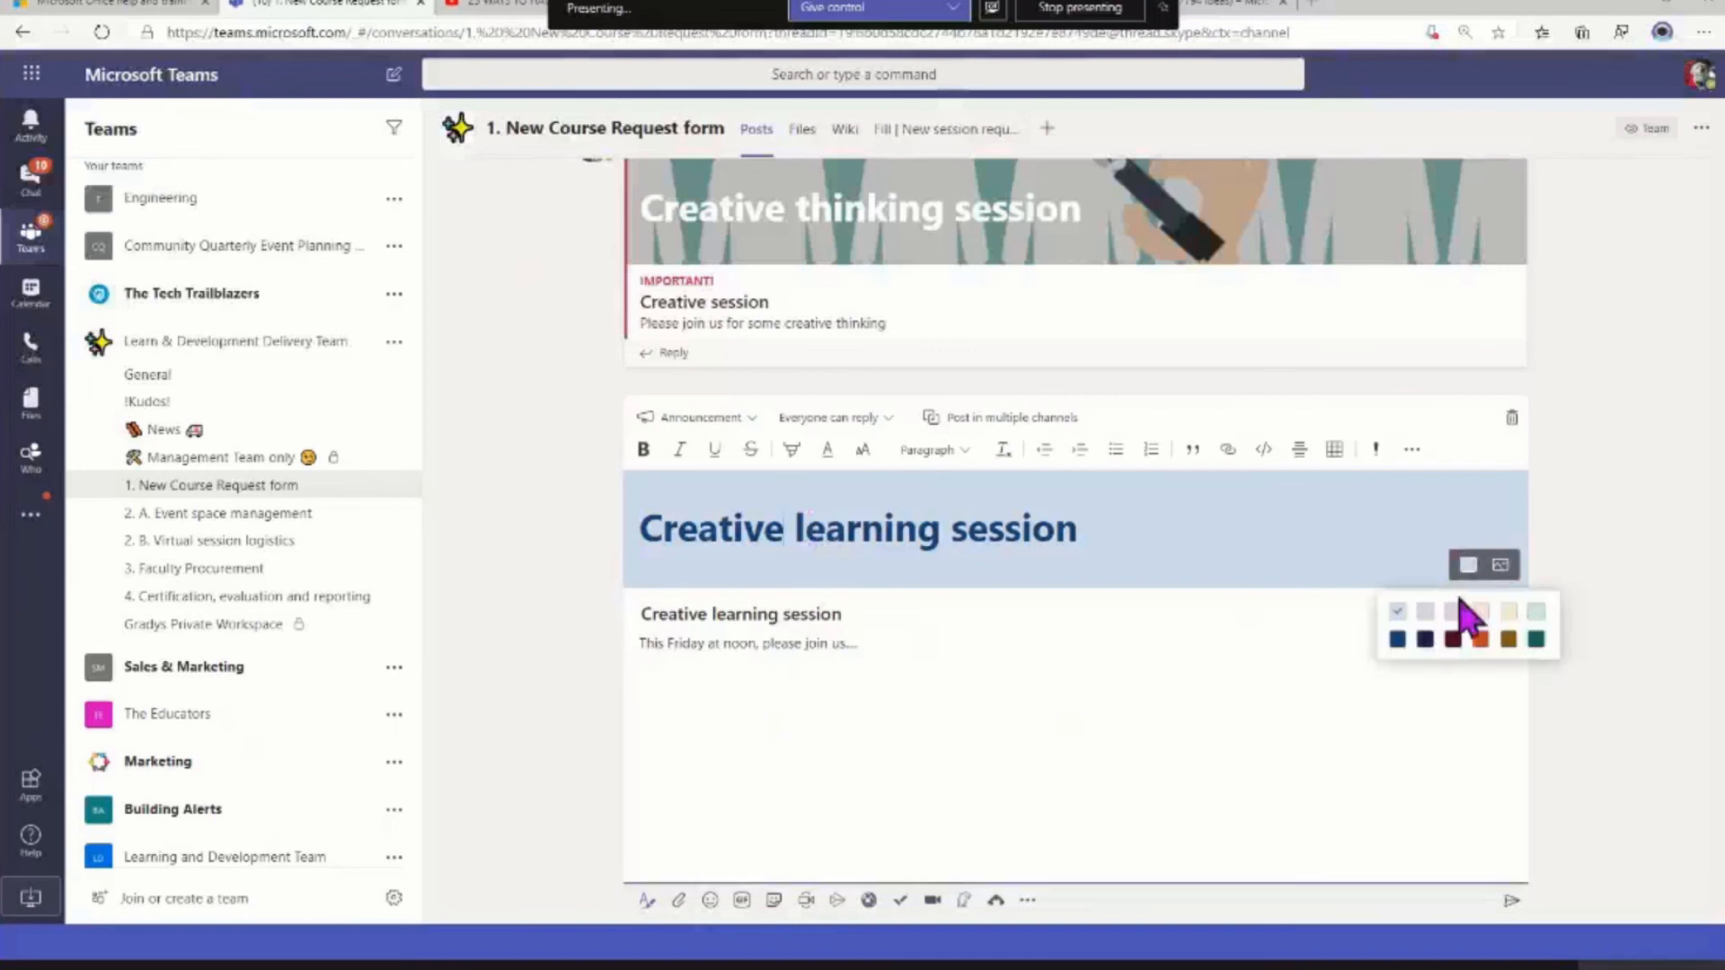
{"action": "left_click", "coordinate": [1480, 639]}
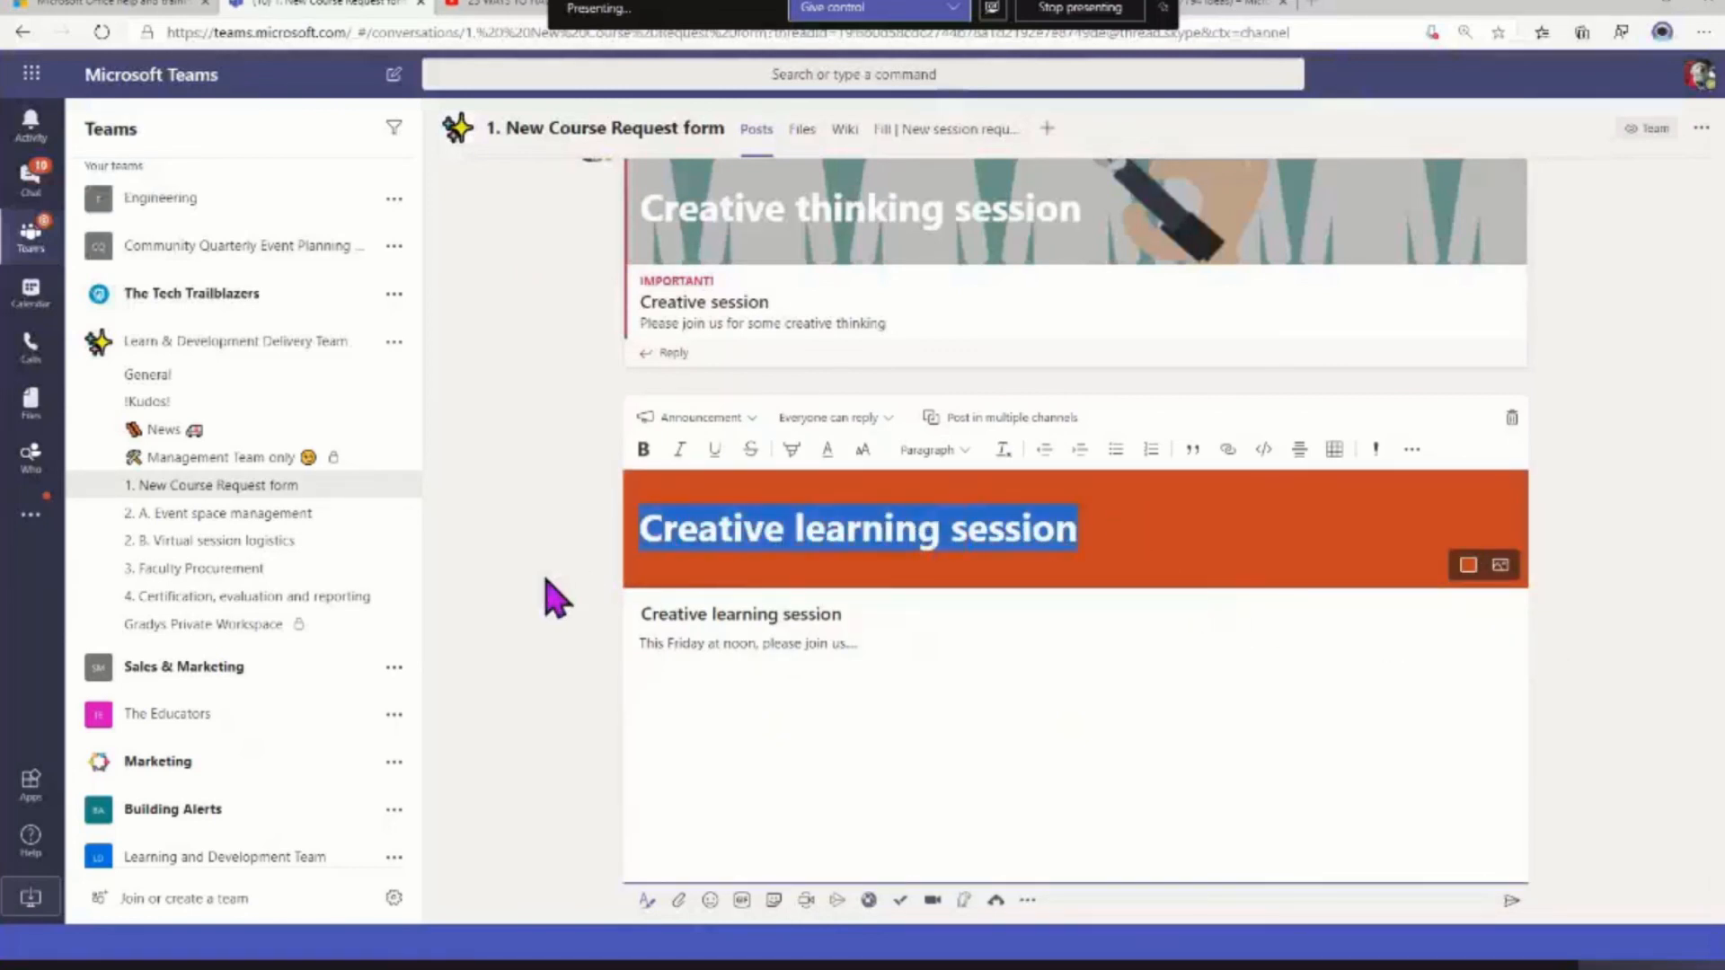
{"action": "key", "text": "BackSpace"}
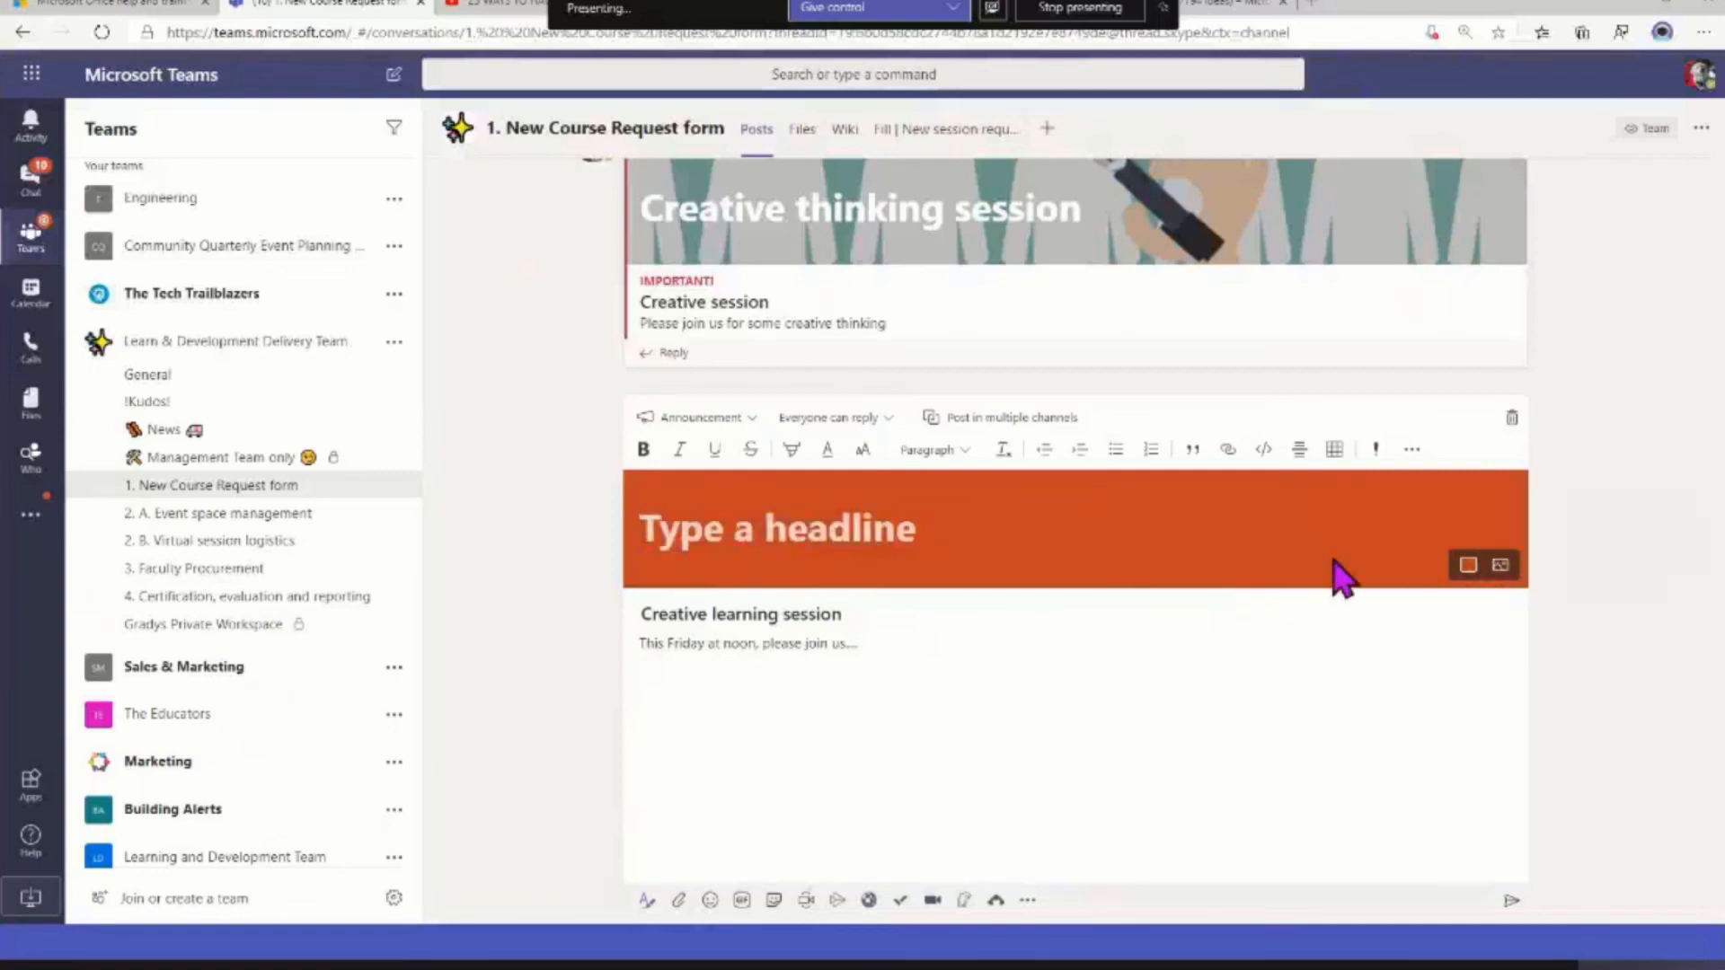
Upload the clock-on-a-beach picture from the Downloads folder as the announcement's background image
{"action": "left_click", "coordinate": [1501, 565]}
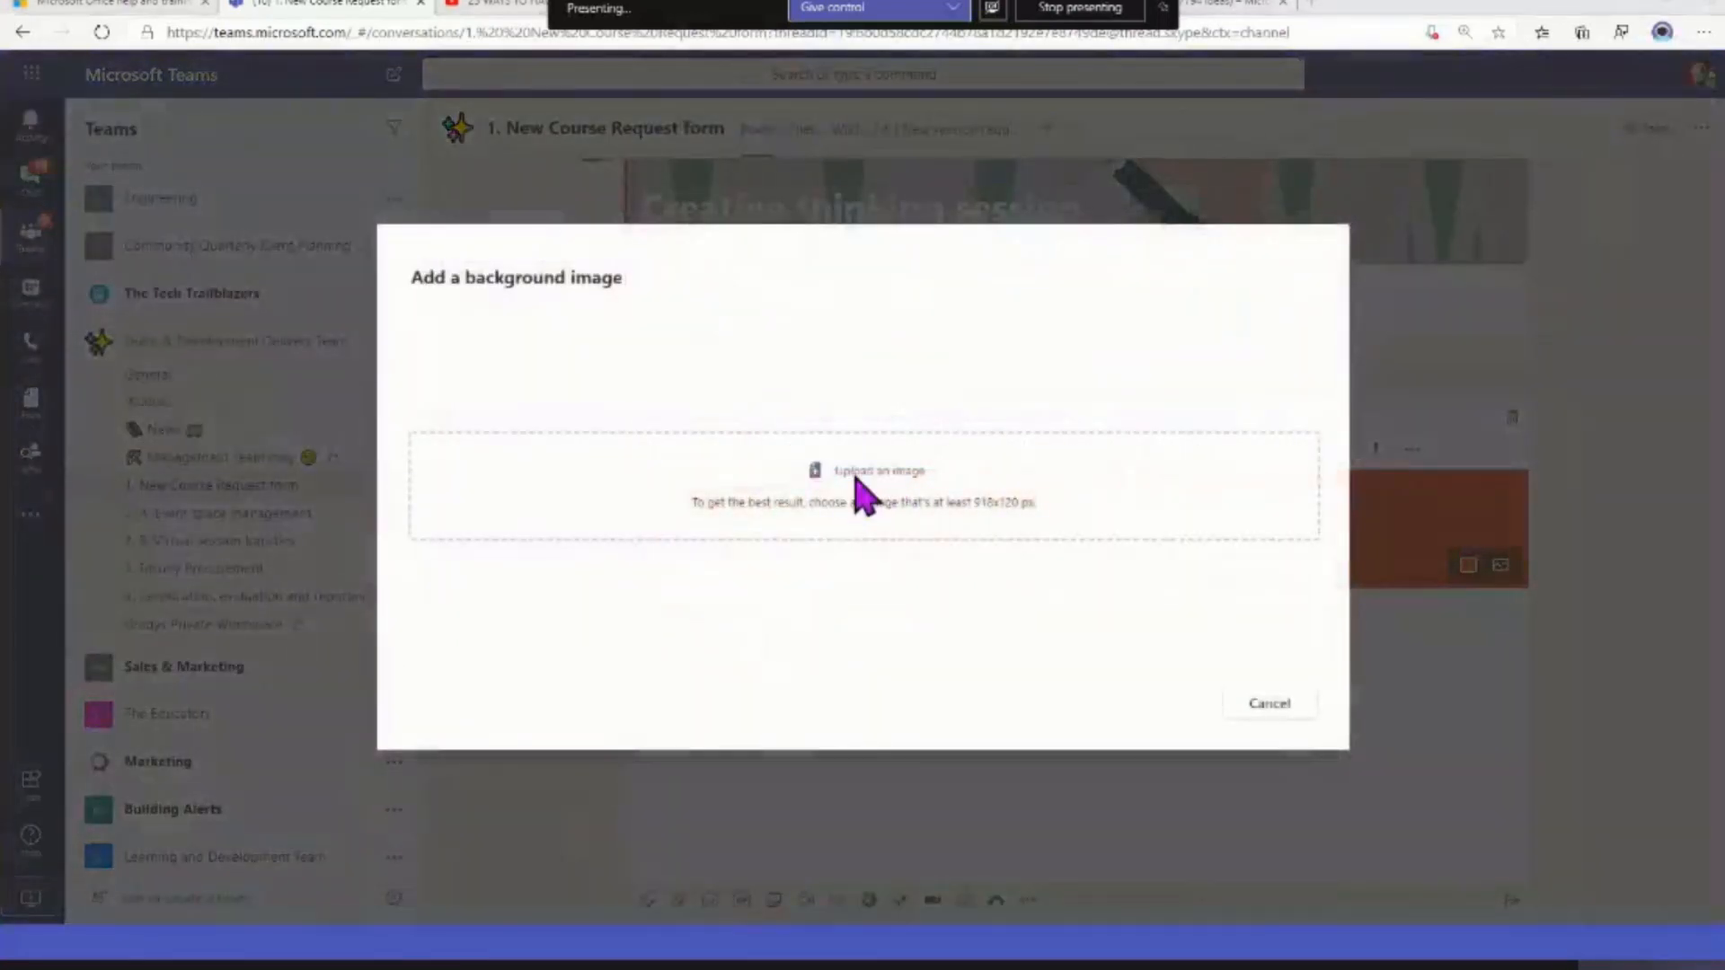
{"action": "left_click", "coordinate": [859, 485]}
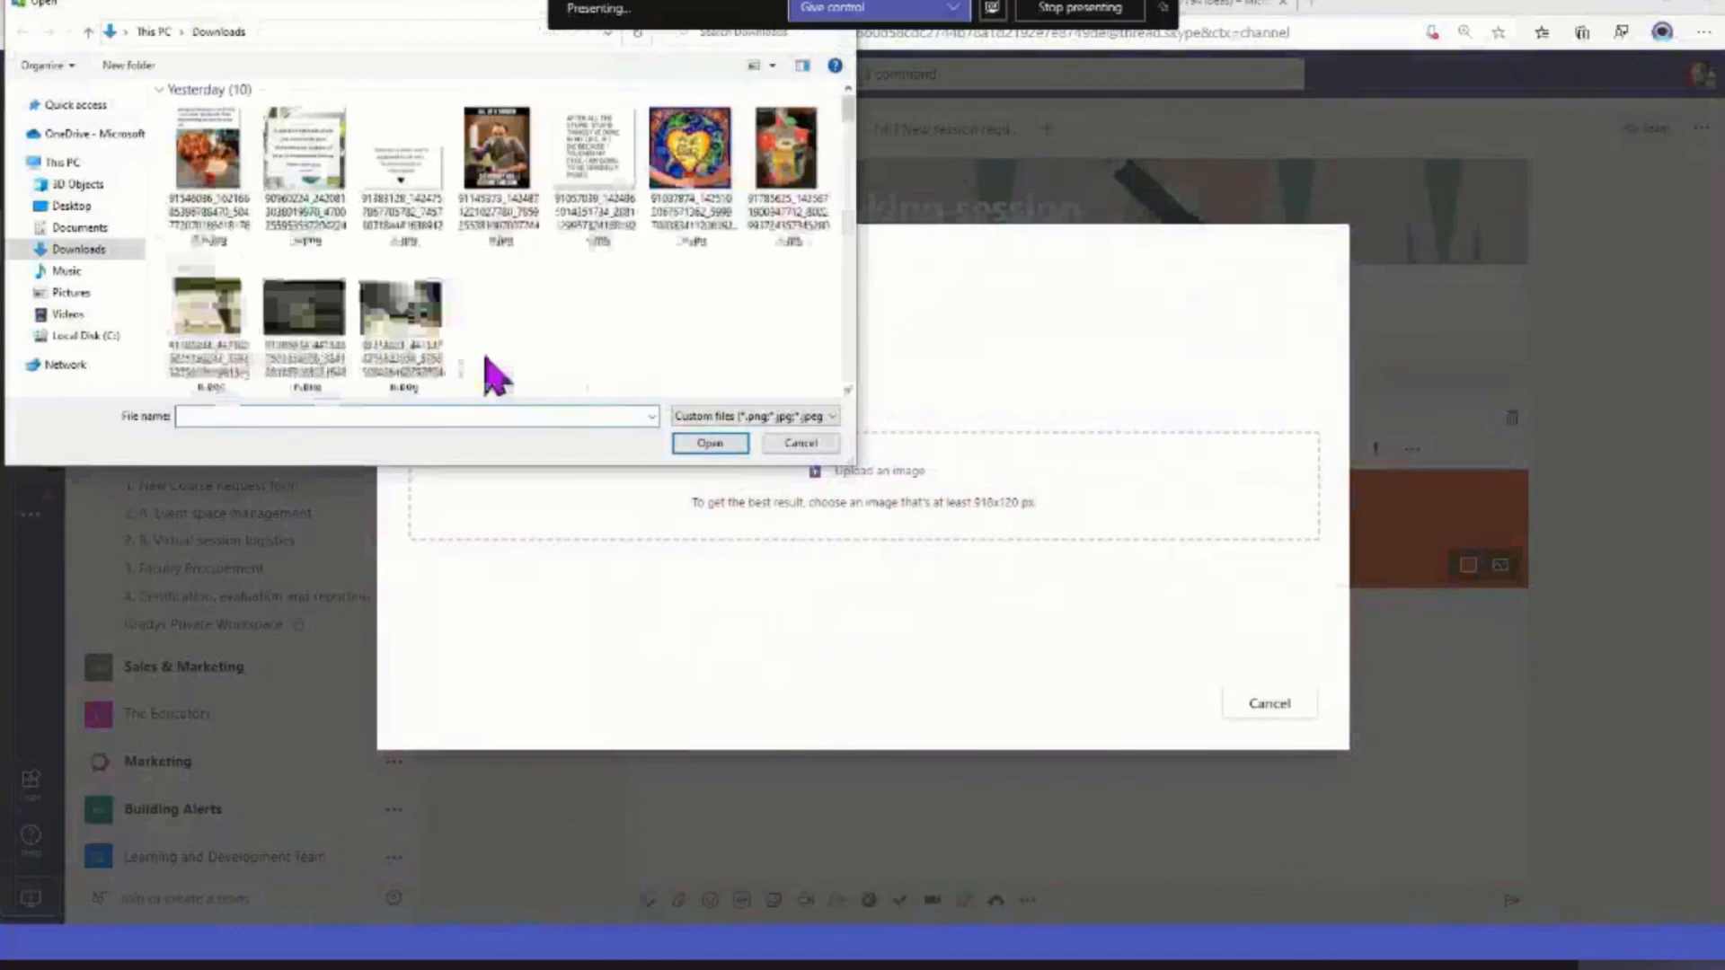
{"action": "scroll", "coordinate": [493, 373], "scroll_direction": "down", "scroll_amount": 2}
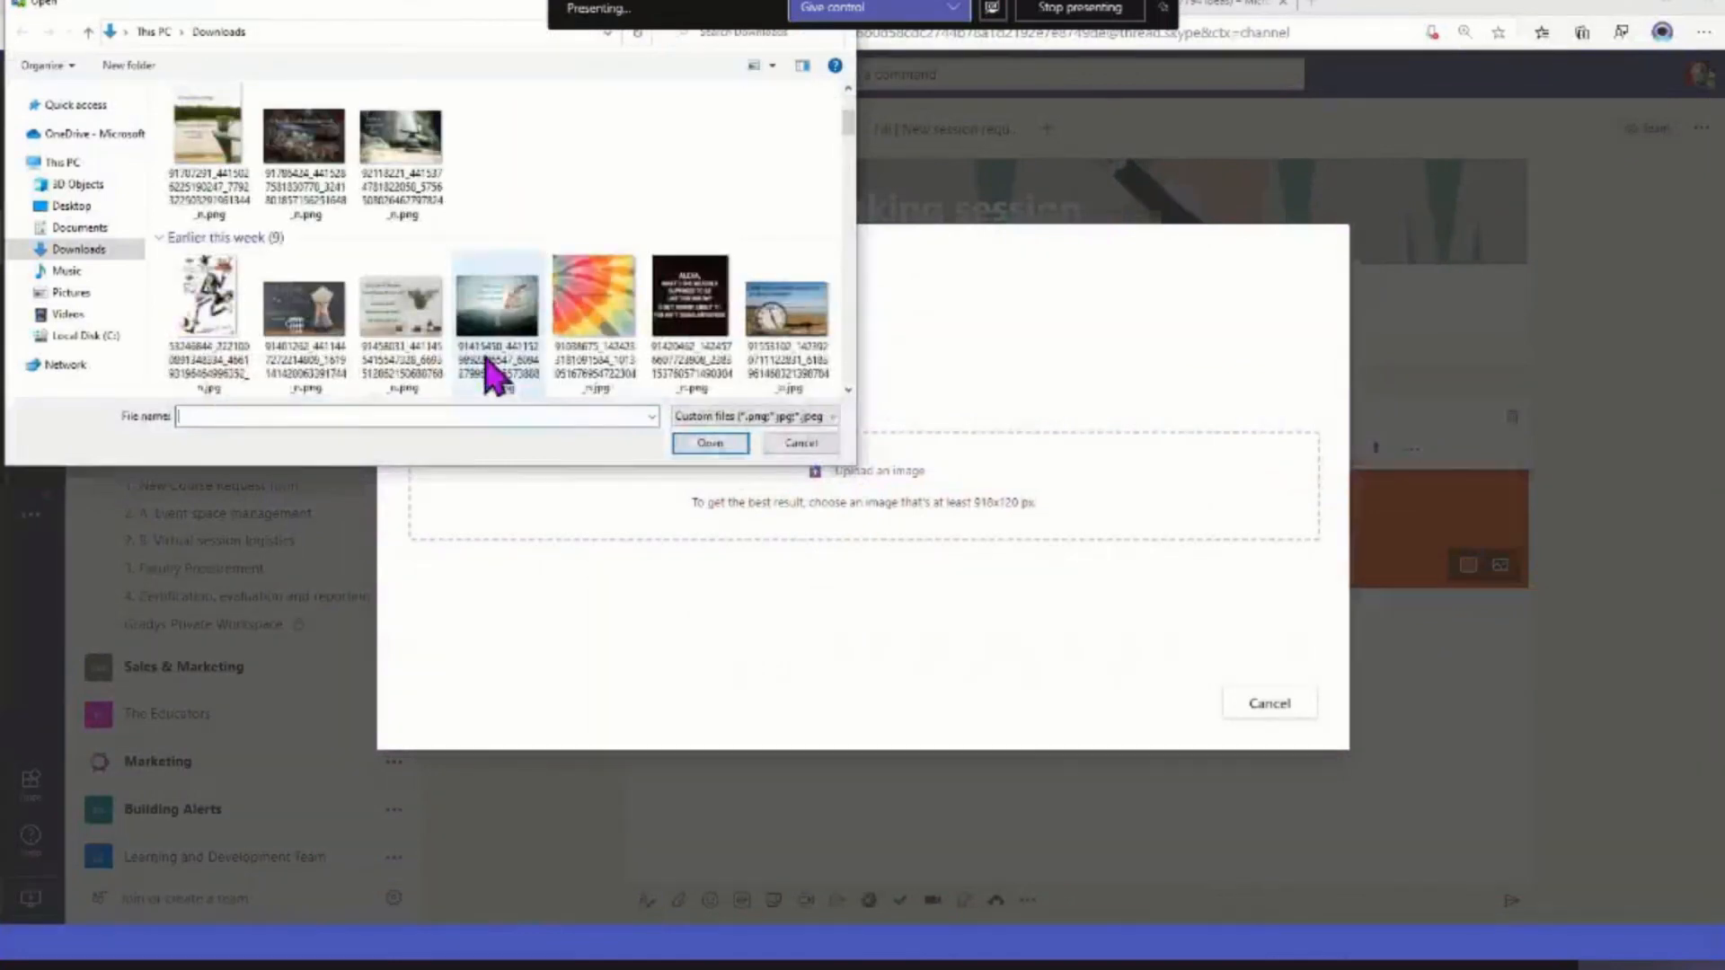
{"action": "double_click", "coordinate": [789, 325]}
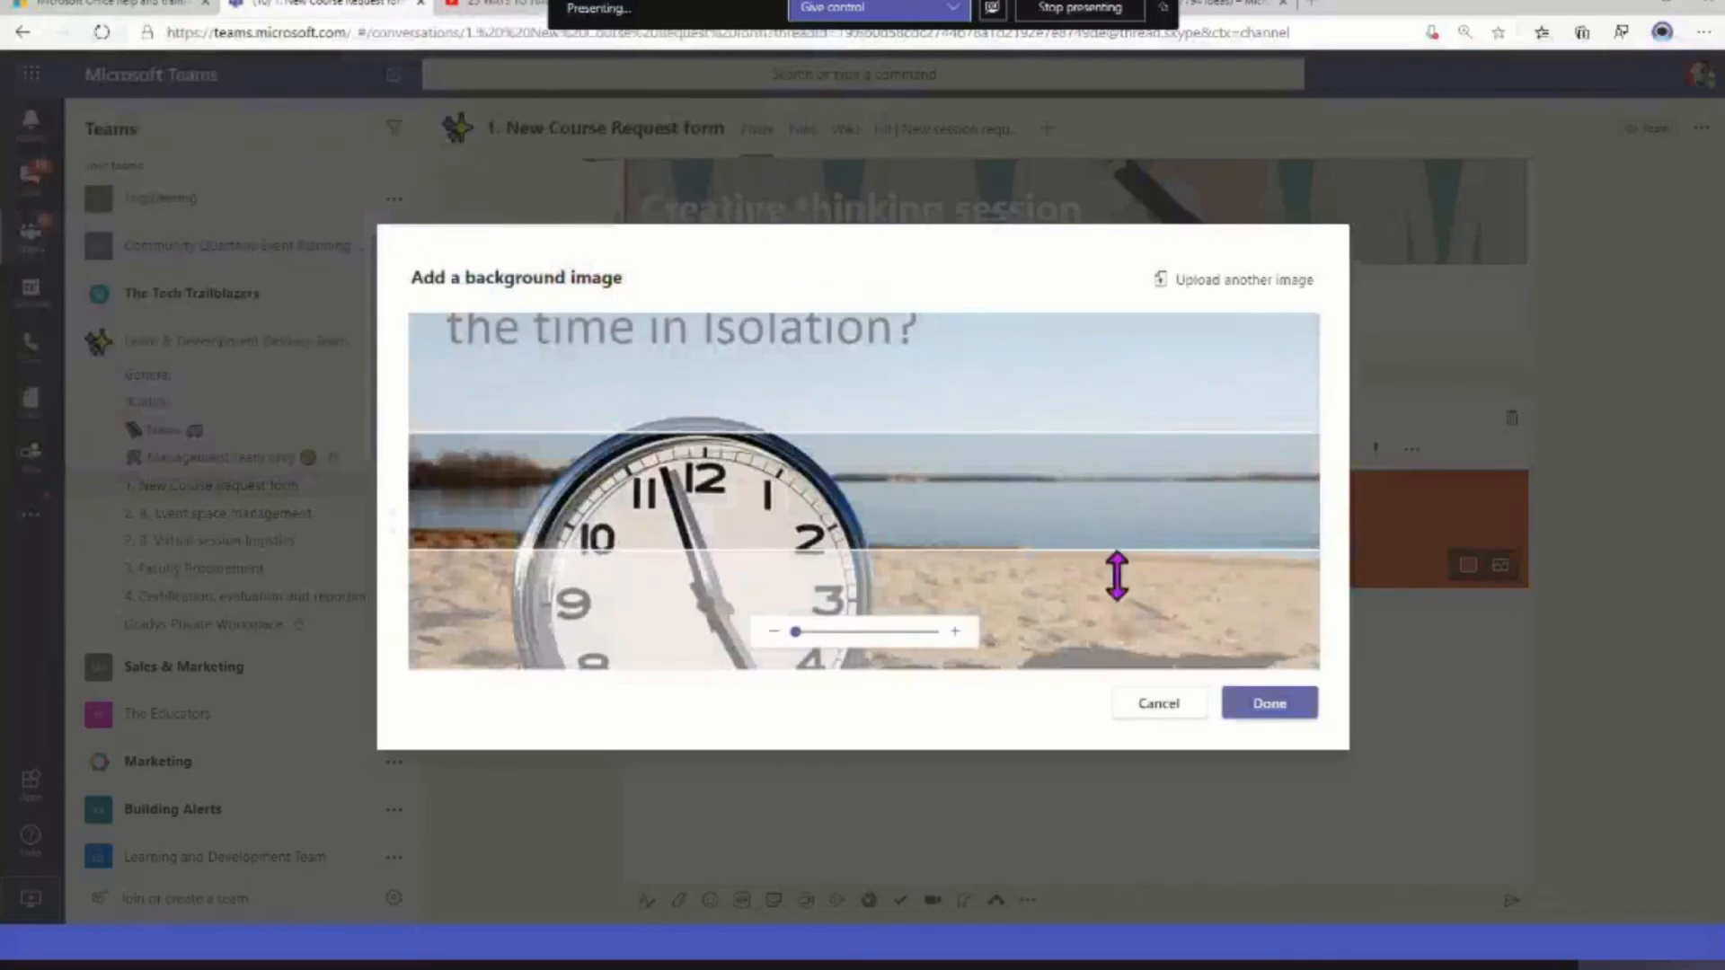
{"action": "mouse_move", "coordinate": [799, 632]}
{"action": "left_mouse_down"}
{"action": "mouse_move", "coordinate": [844, 632]}
{"action": "mouse_move", "coordinate": [790, 635]}
{"action": "left_mouse_up"}
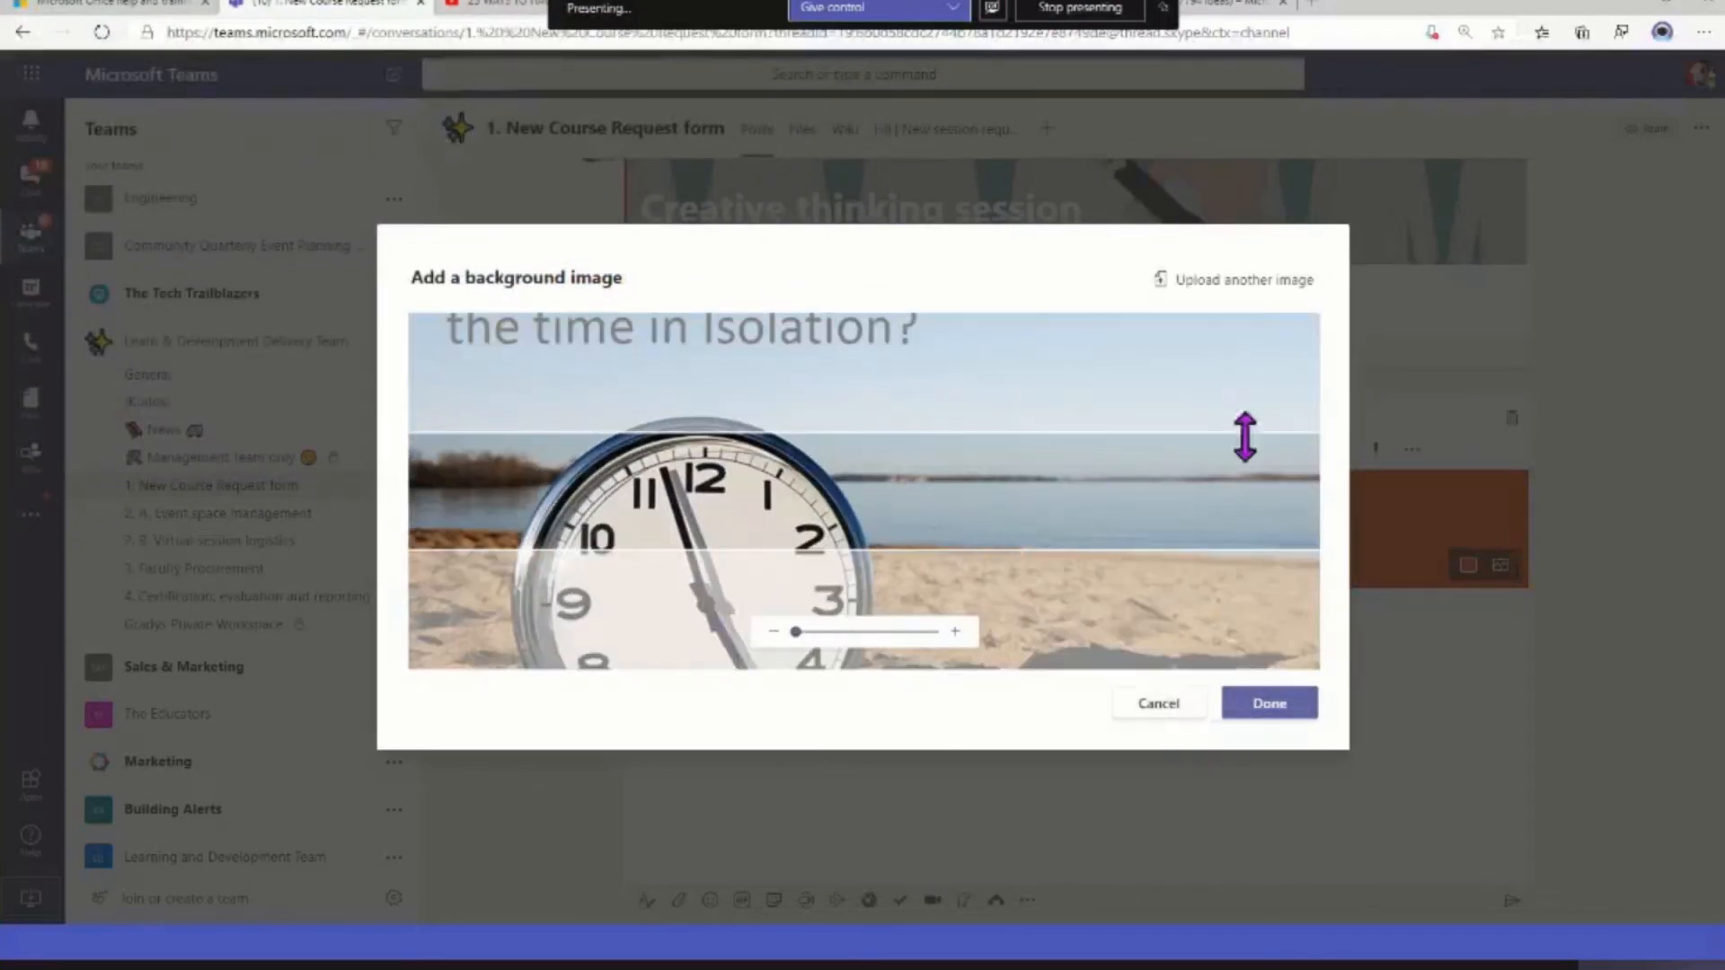
Replace the background image with BI_WhyLearnAboutYourCustomers_Banner_828x300.png from Downloads and apply it to the announcement
{"action": "left_click", "coordinate": [1238, 282]}
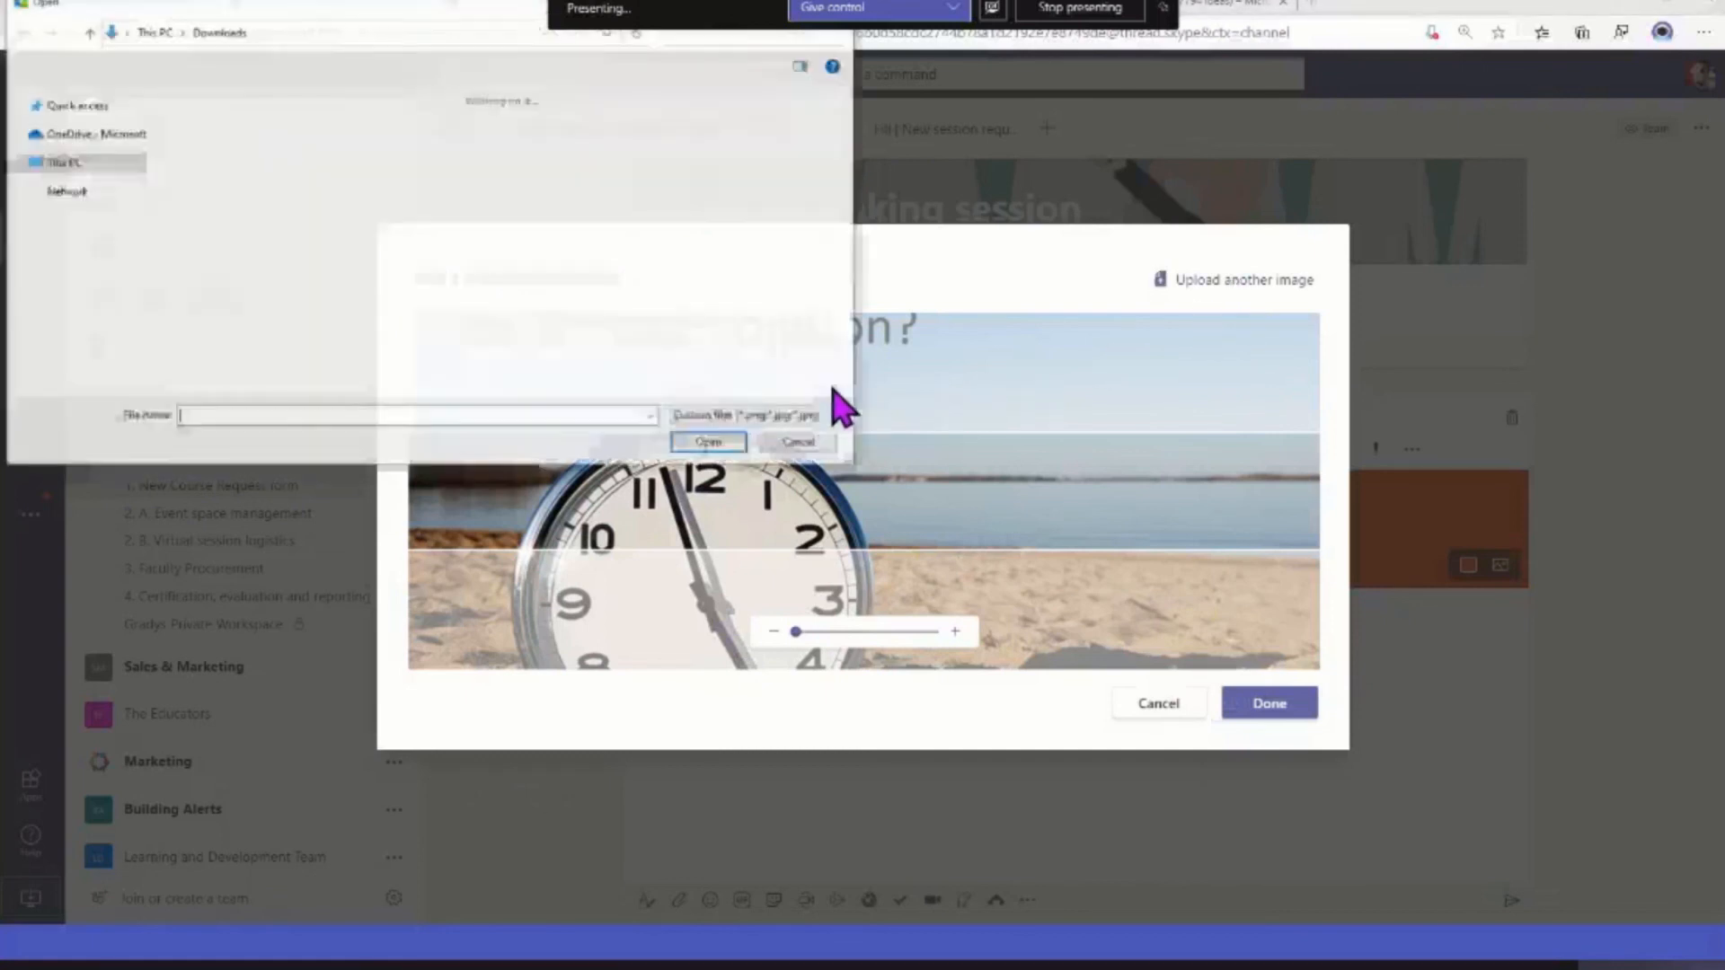
{"action": "scroll", "coordinate": [620, 331], "scroll_direction": "down", "scroll_amount": 5}
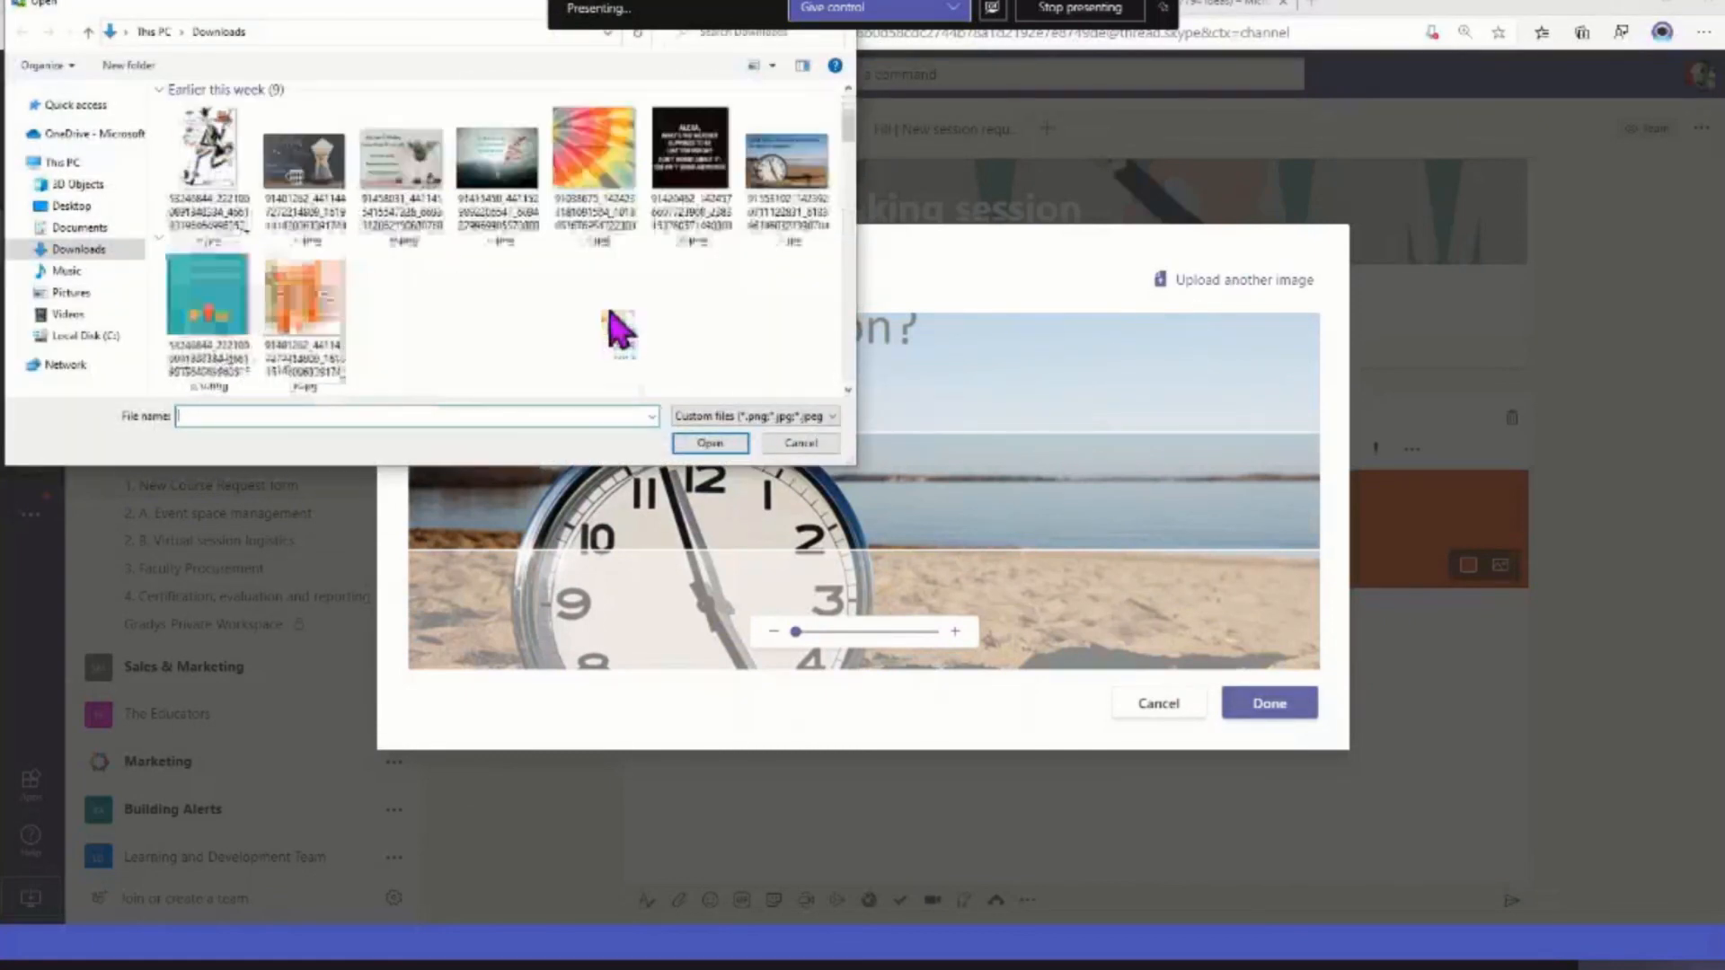
{"action": "scroll", "coordinate": [620, 331], "scroll_direction": "down", "scroll_amount": 10}
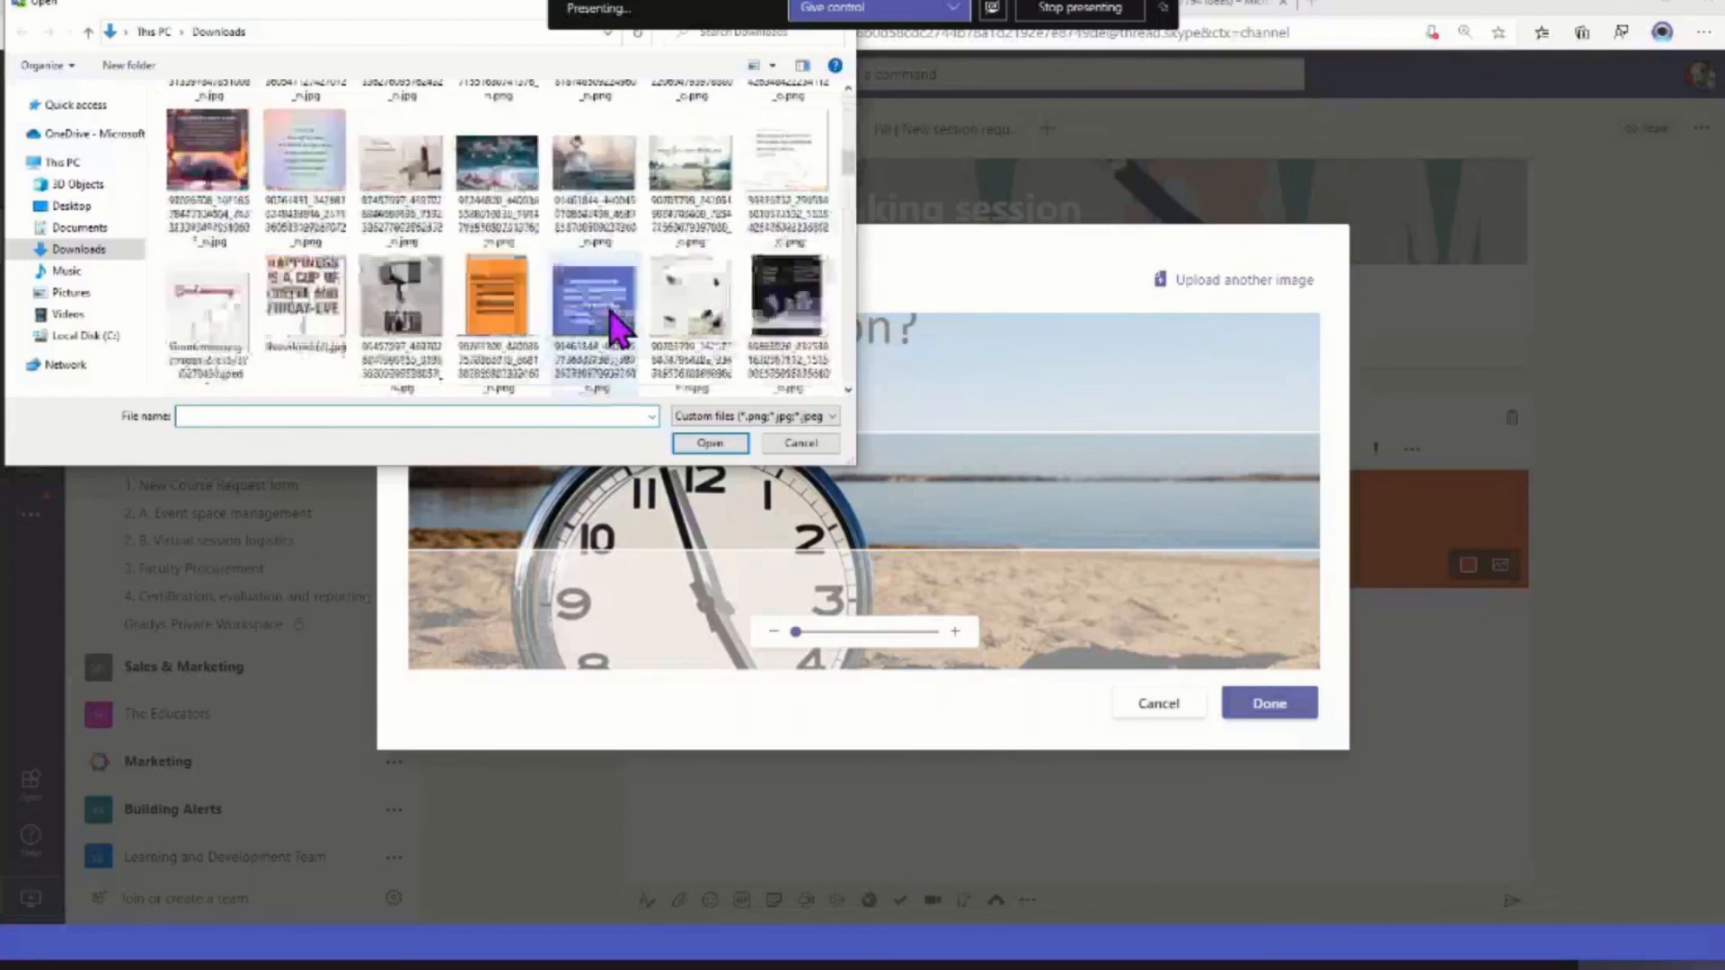
{"action": "scroll", "coordinate": [620, 330], "scroll_direction": "down", "scroll_amount": 10}
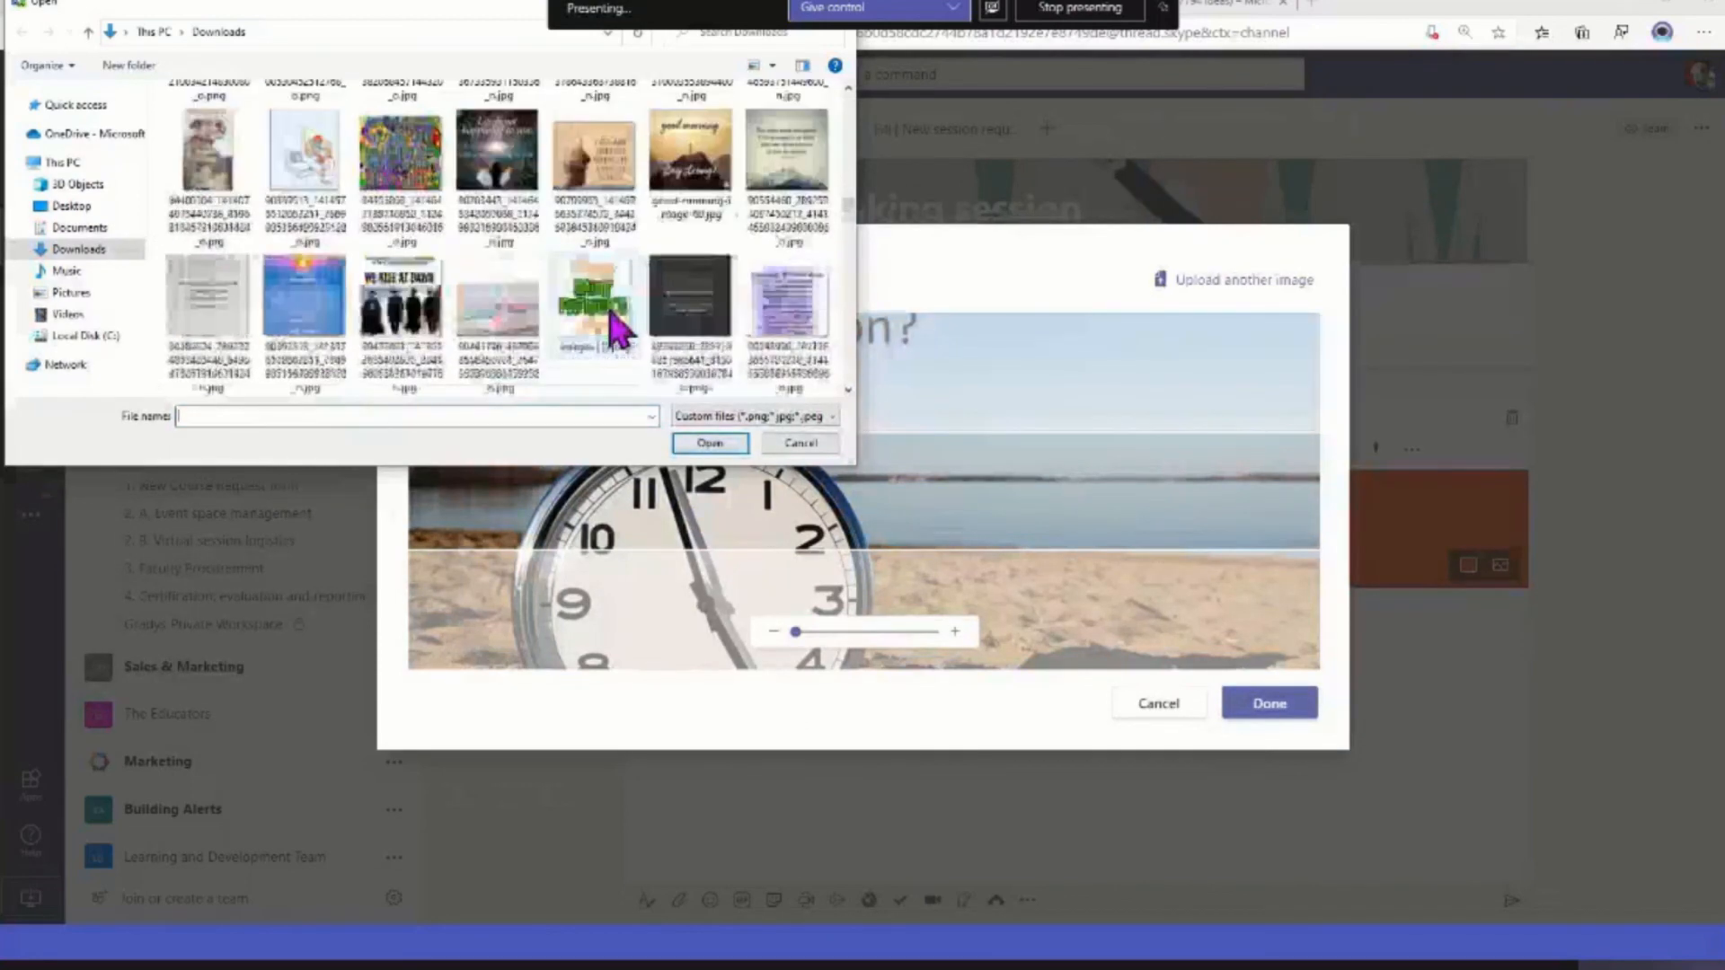
{"action": "scroll", "coordinate": [620, 330], "scroll_direction": "down", "scroll_amount": 3}
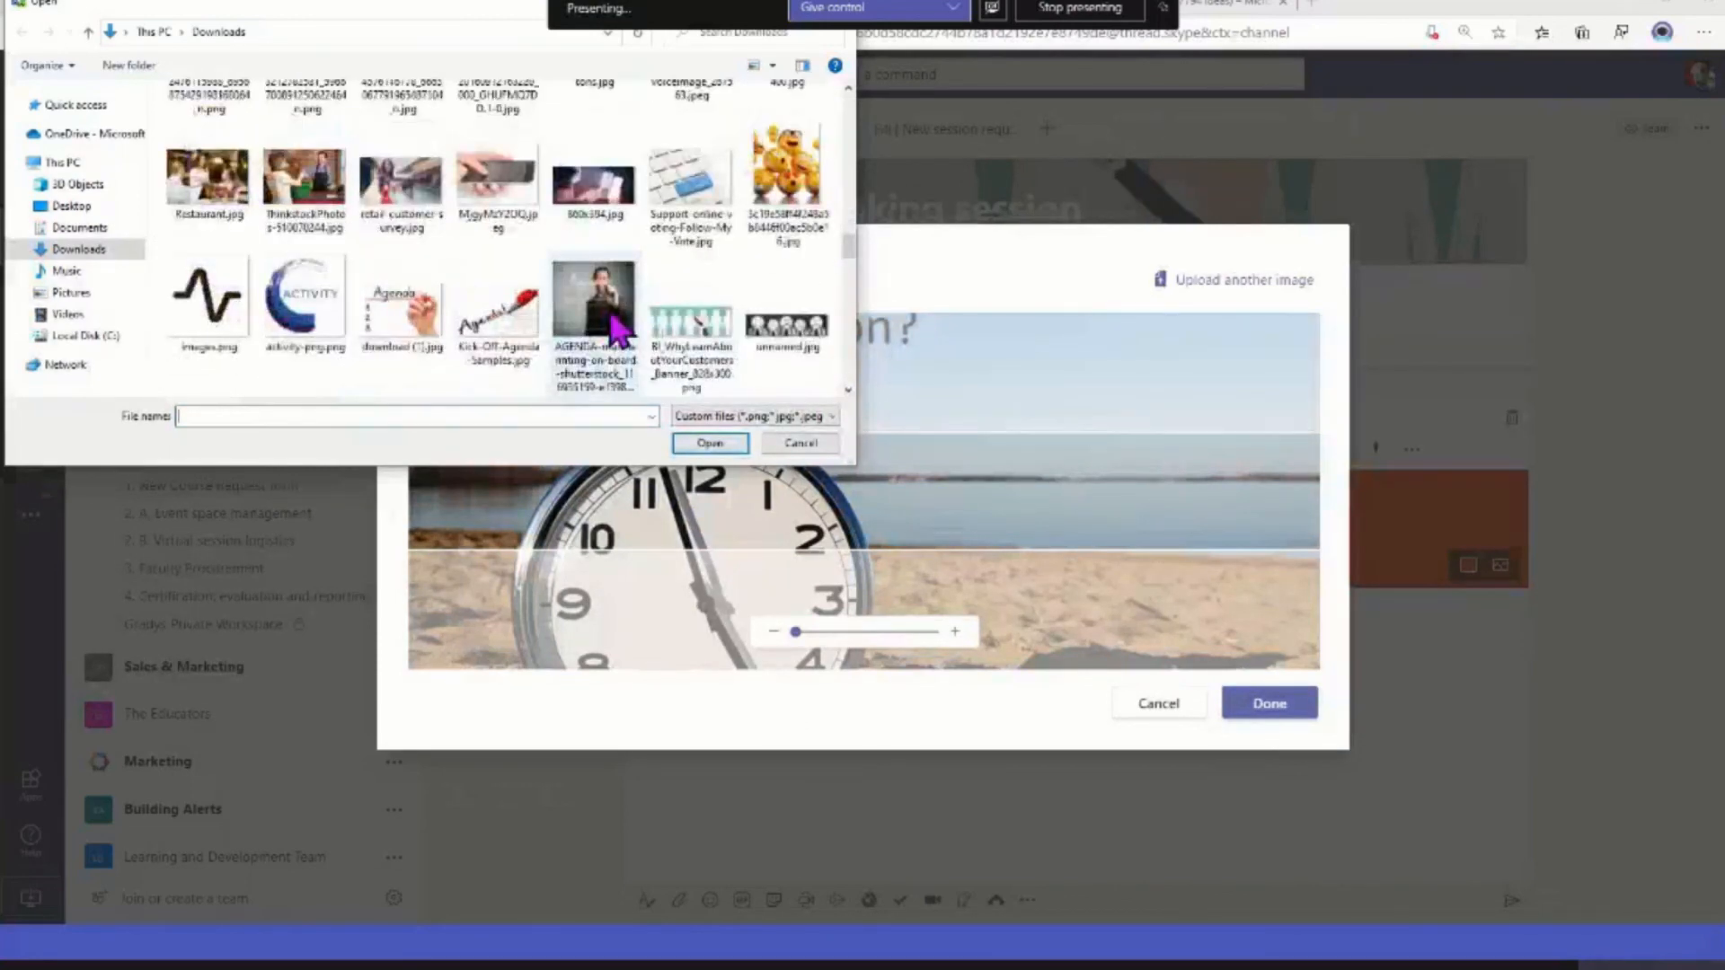
{"action": "scroll", "coordinate": [620, 331], "scroll_direction": "up", "scroll_amount": 3}
{"action": "scroll", "coordinate": [620, 331], "scroll_direction": "down", "scroll_amount": 5}
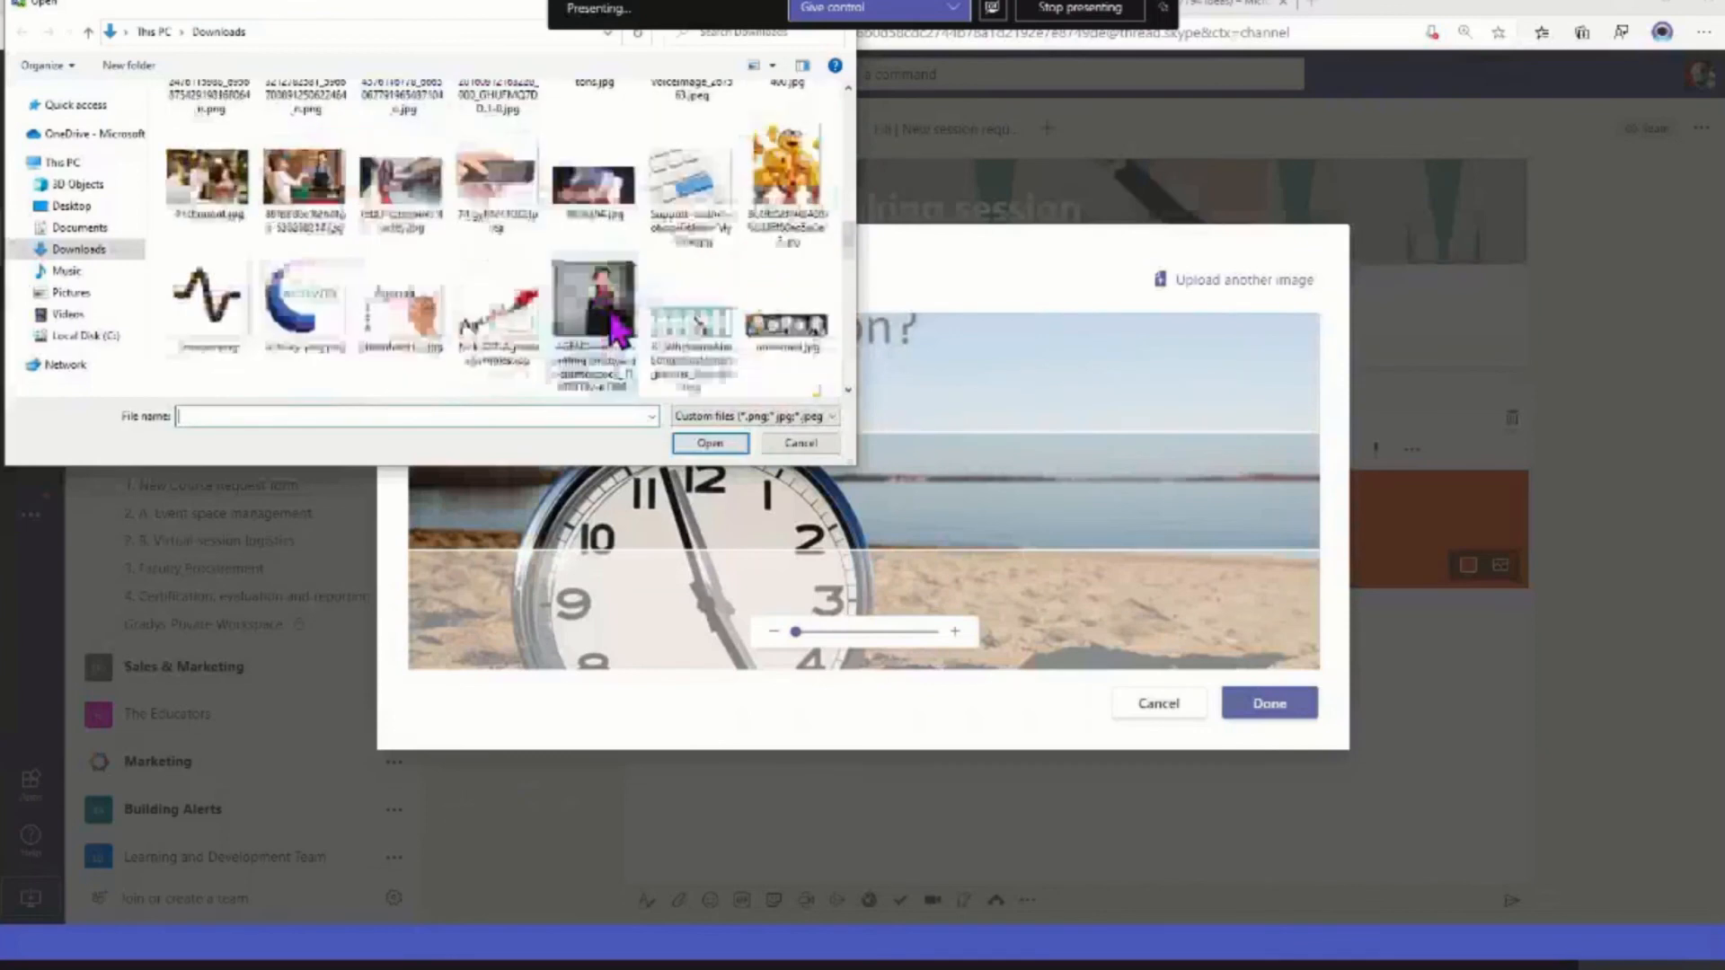
{"action": "double_click", "coordinate": [691, 193]}
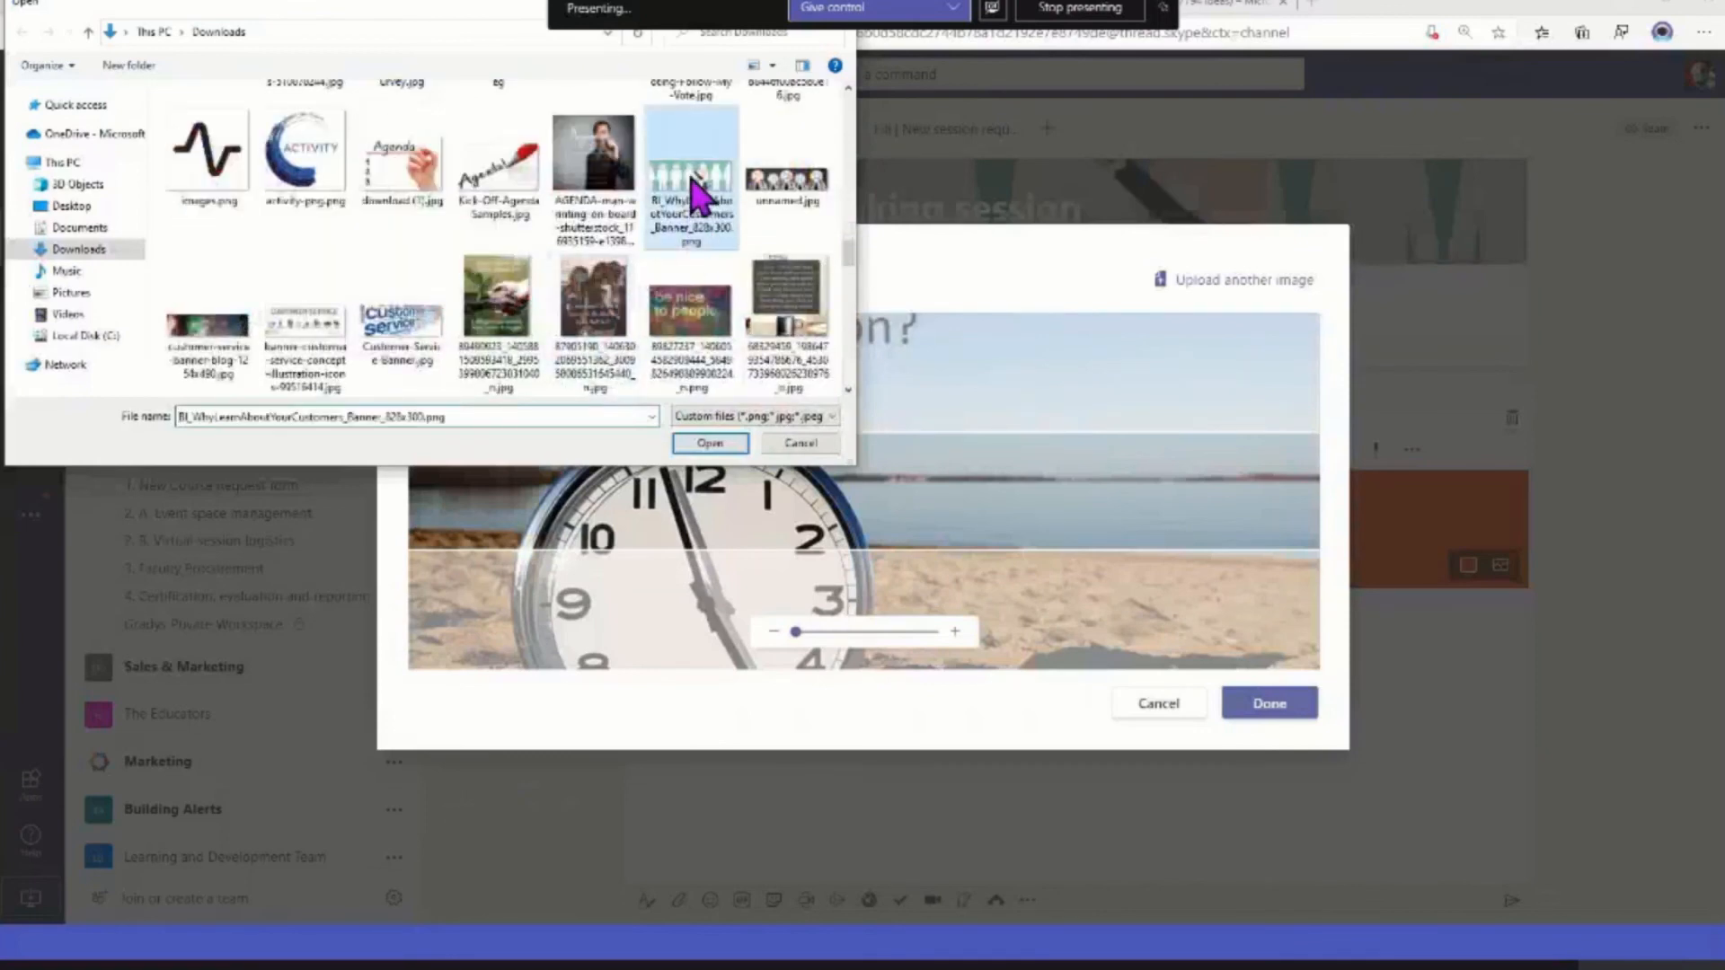
{"action": "left_click", "coordinate": [1274, 715]}
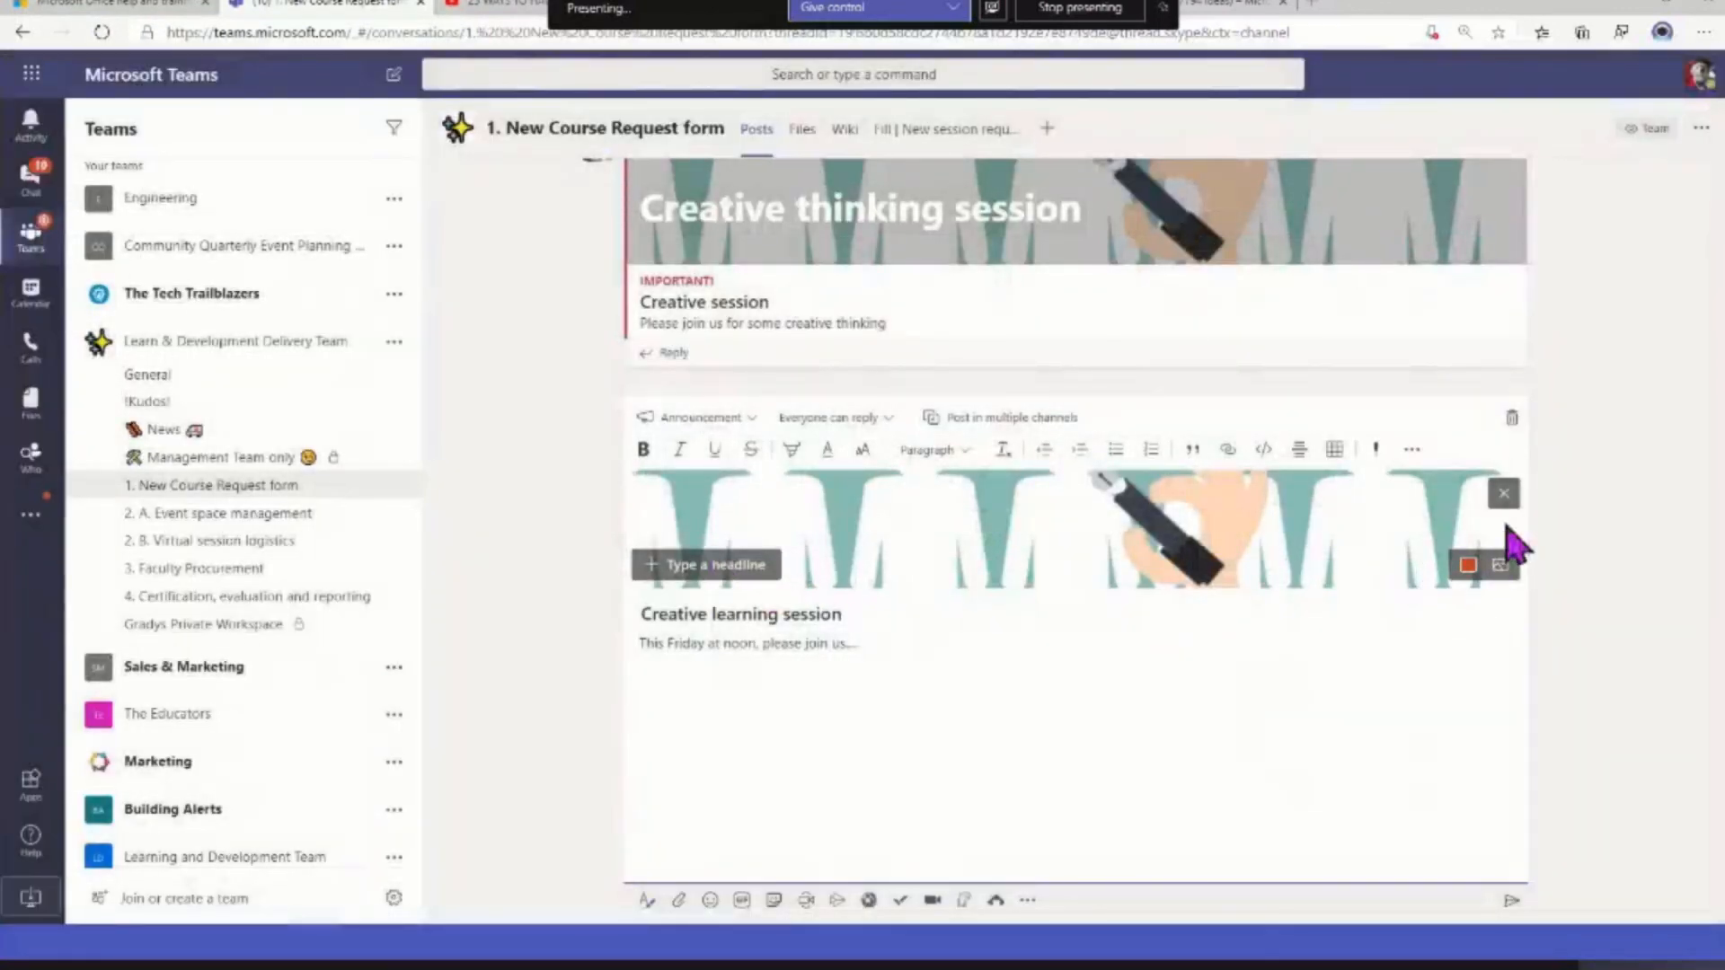
Reposition the banner's background image so the row of faces lies inside the visible strip
{"action": "left_click", "coordinate": [1499, 567]}
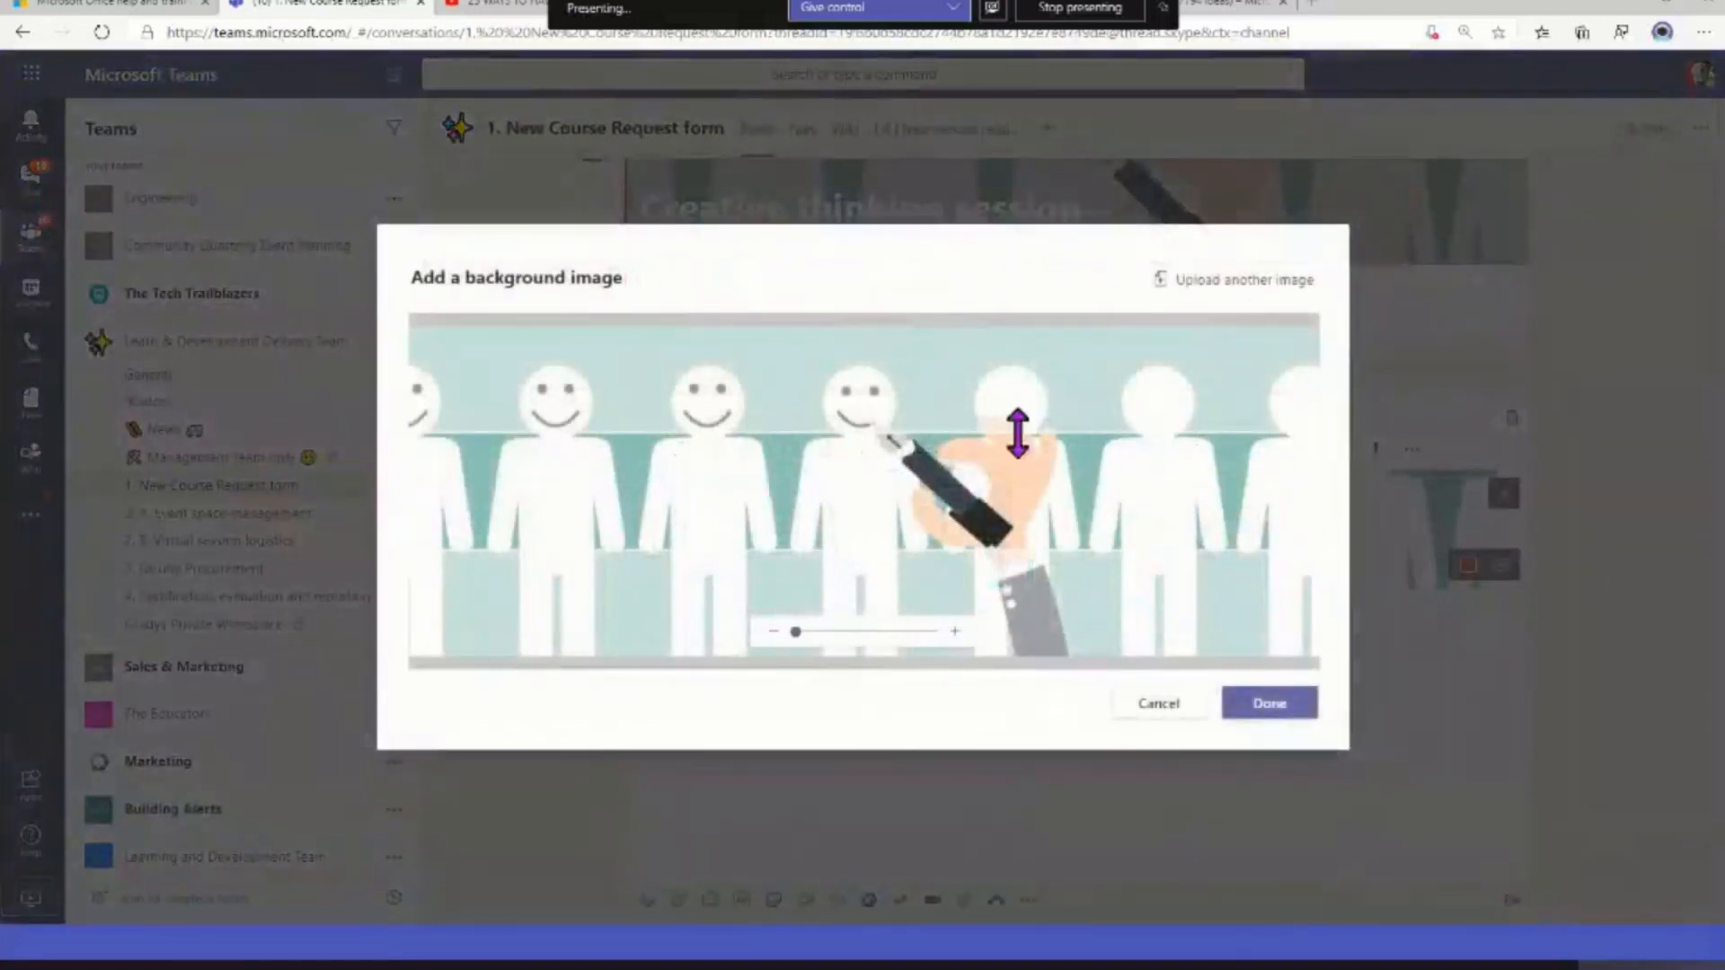
{"action": "left_click_drag", "start_coordinate": [1018, 434], "coordinate": [993, 503]}
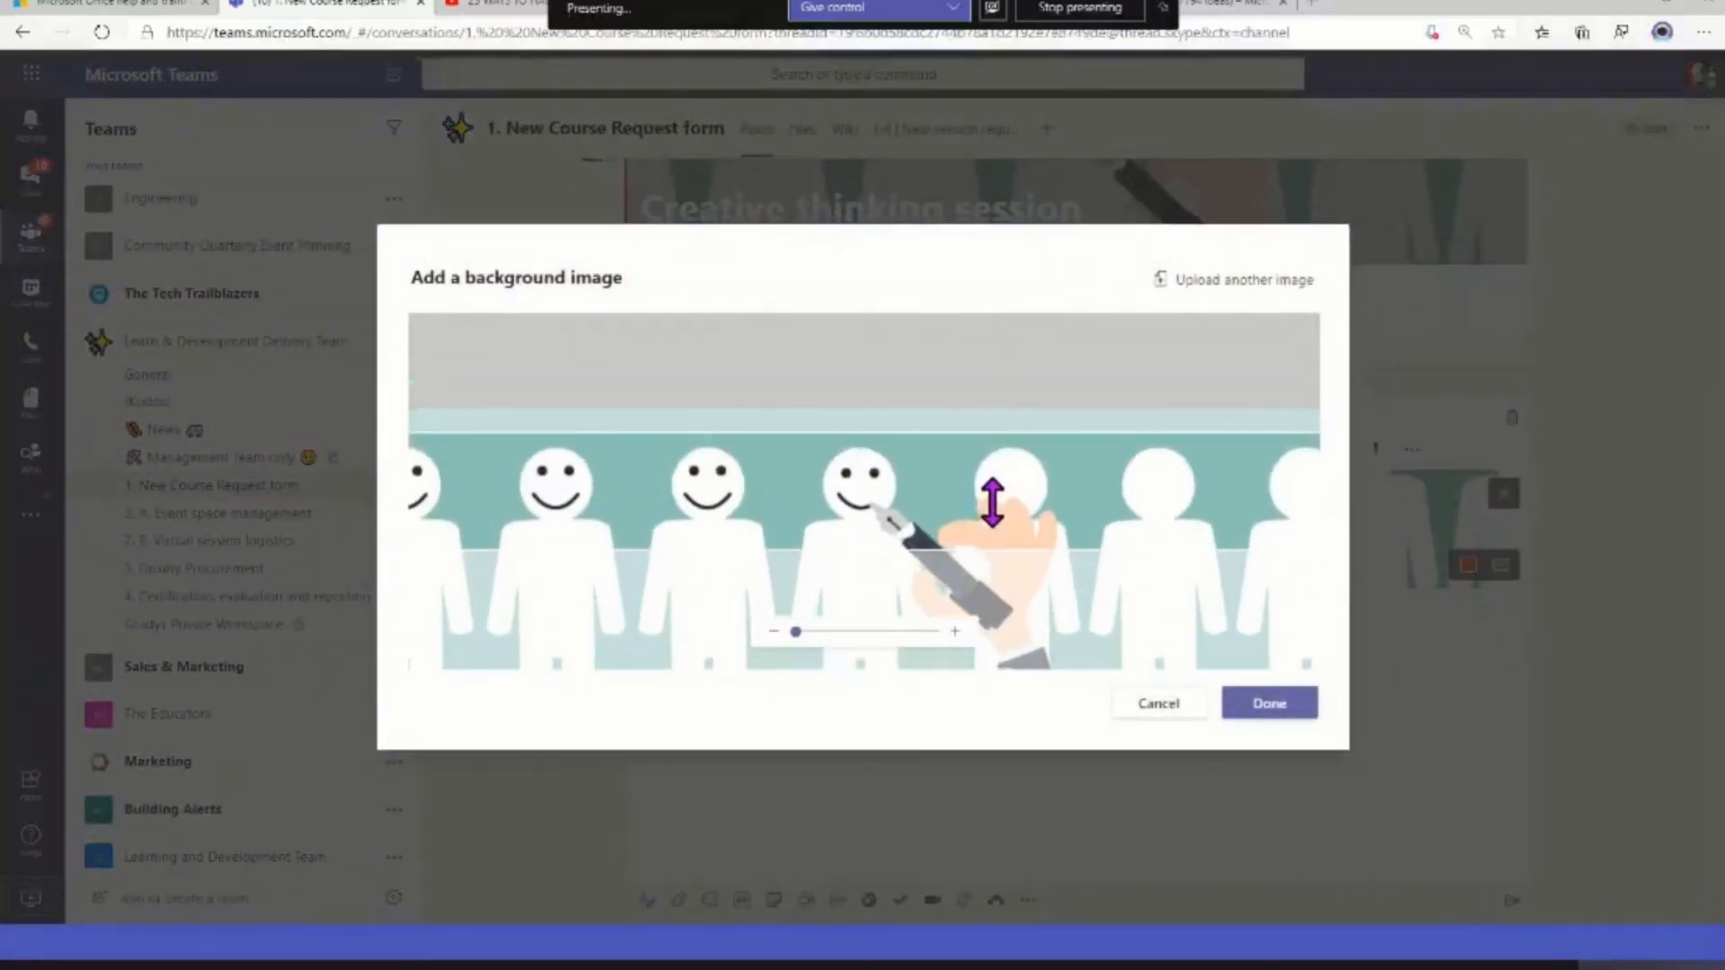
{"action": "left_click", "coordinate": [1262, 730]}
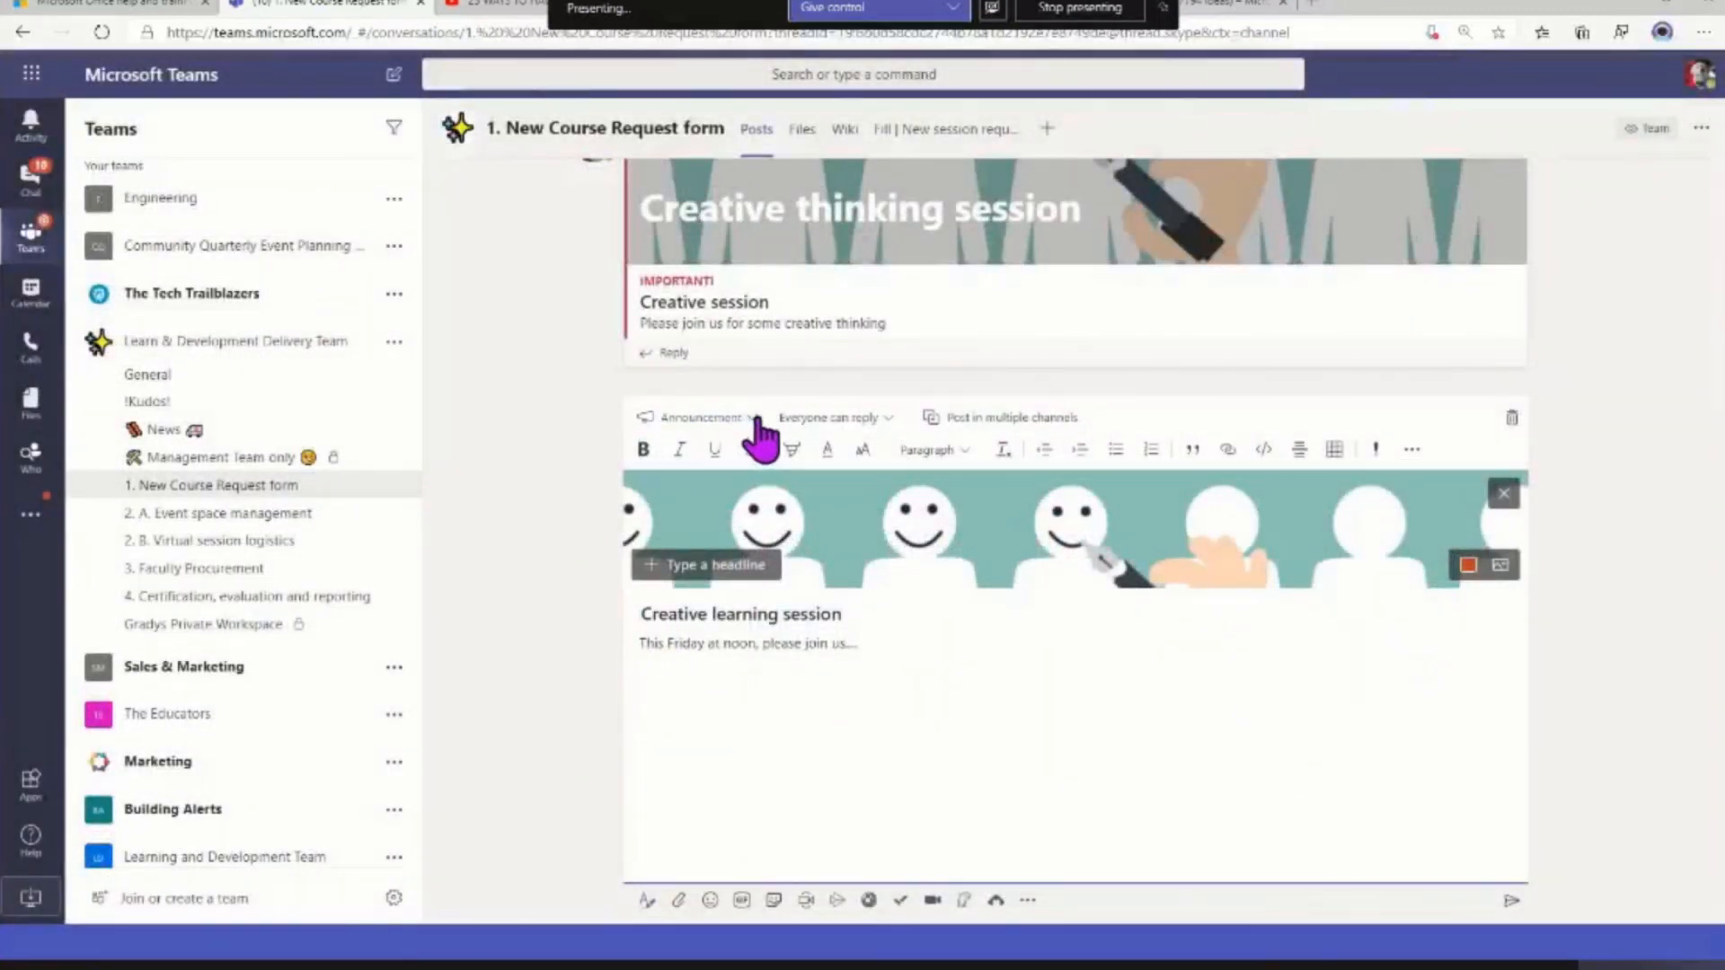
Keep the announcement's reply setting at Everyone can reply and turn on posting in multiple channels
{"action": "left_click", "coordinate": [888, 420]}
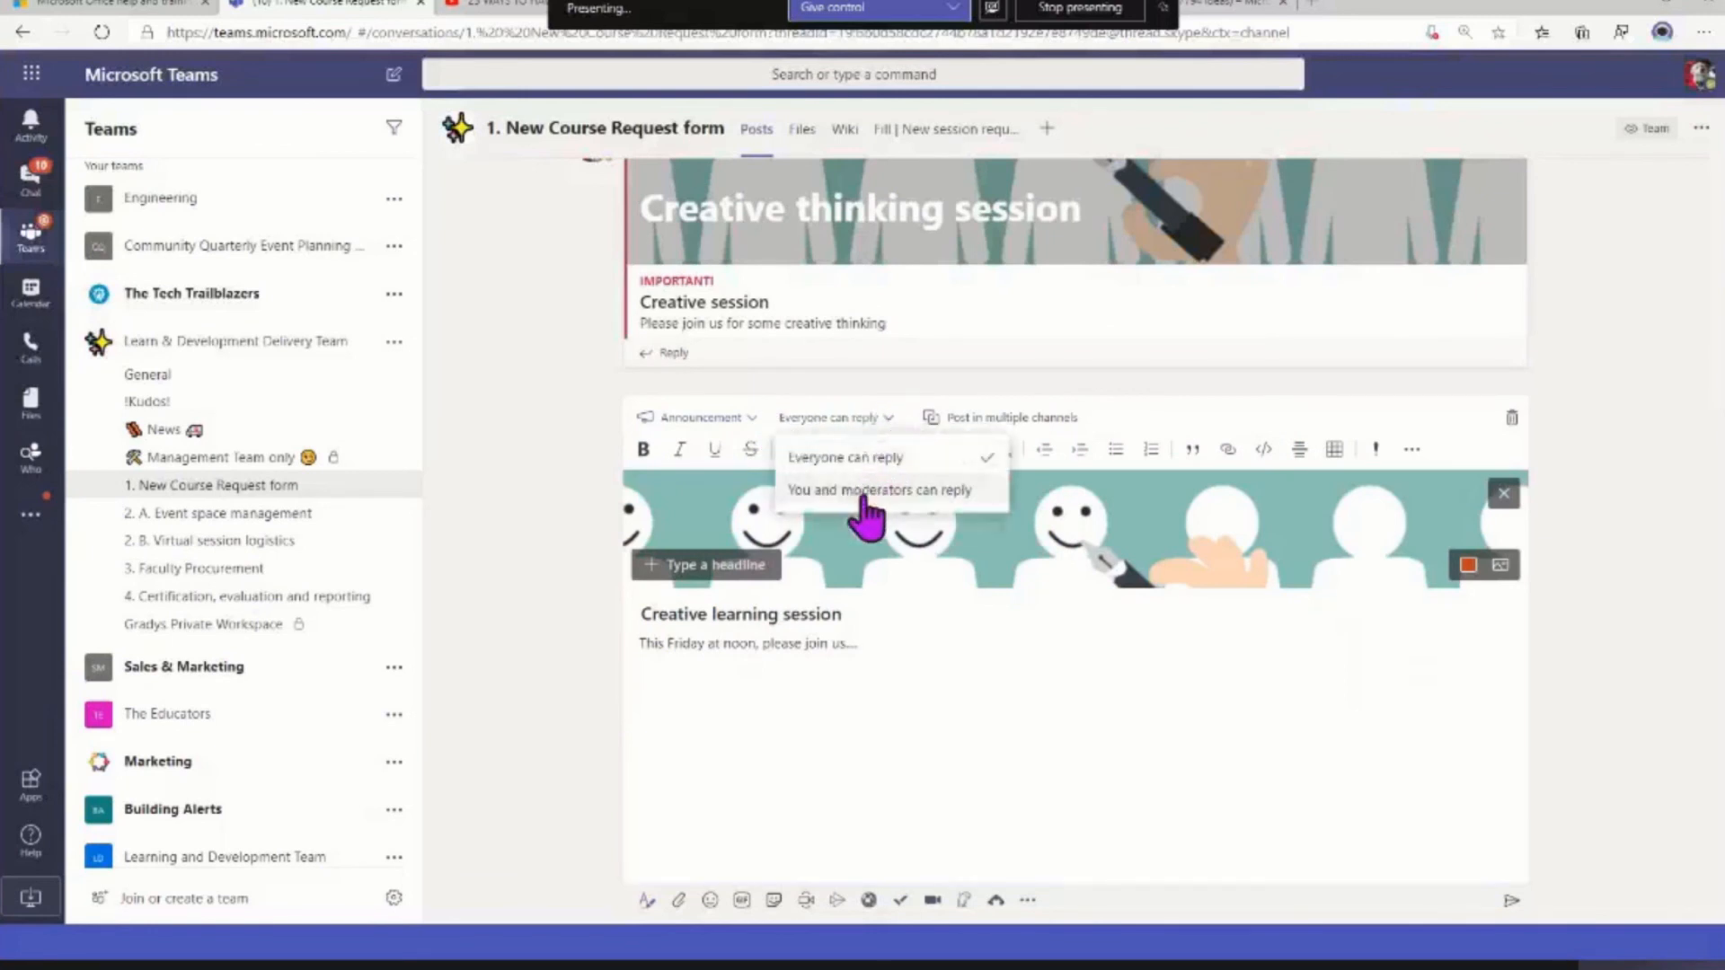
{"action": "left_click", "coordinate": [891, 458]}
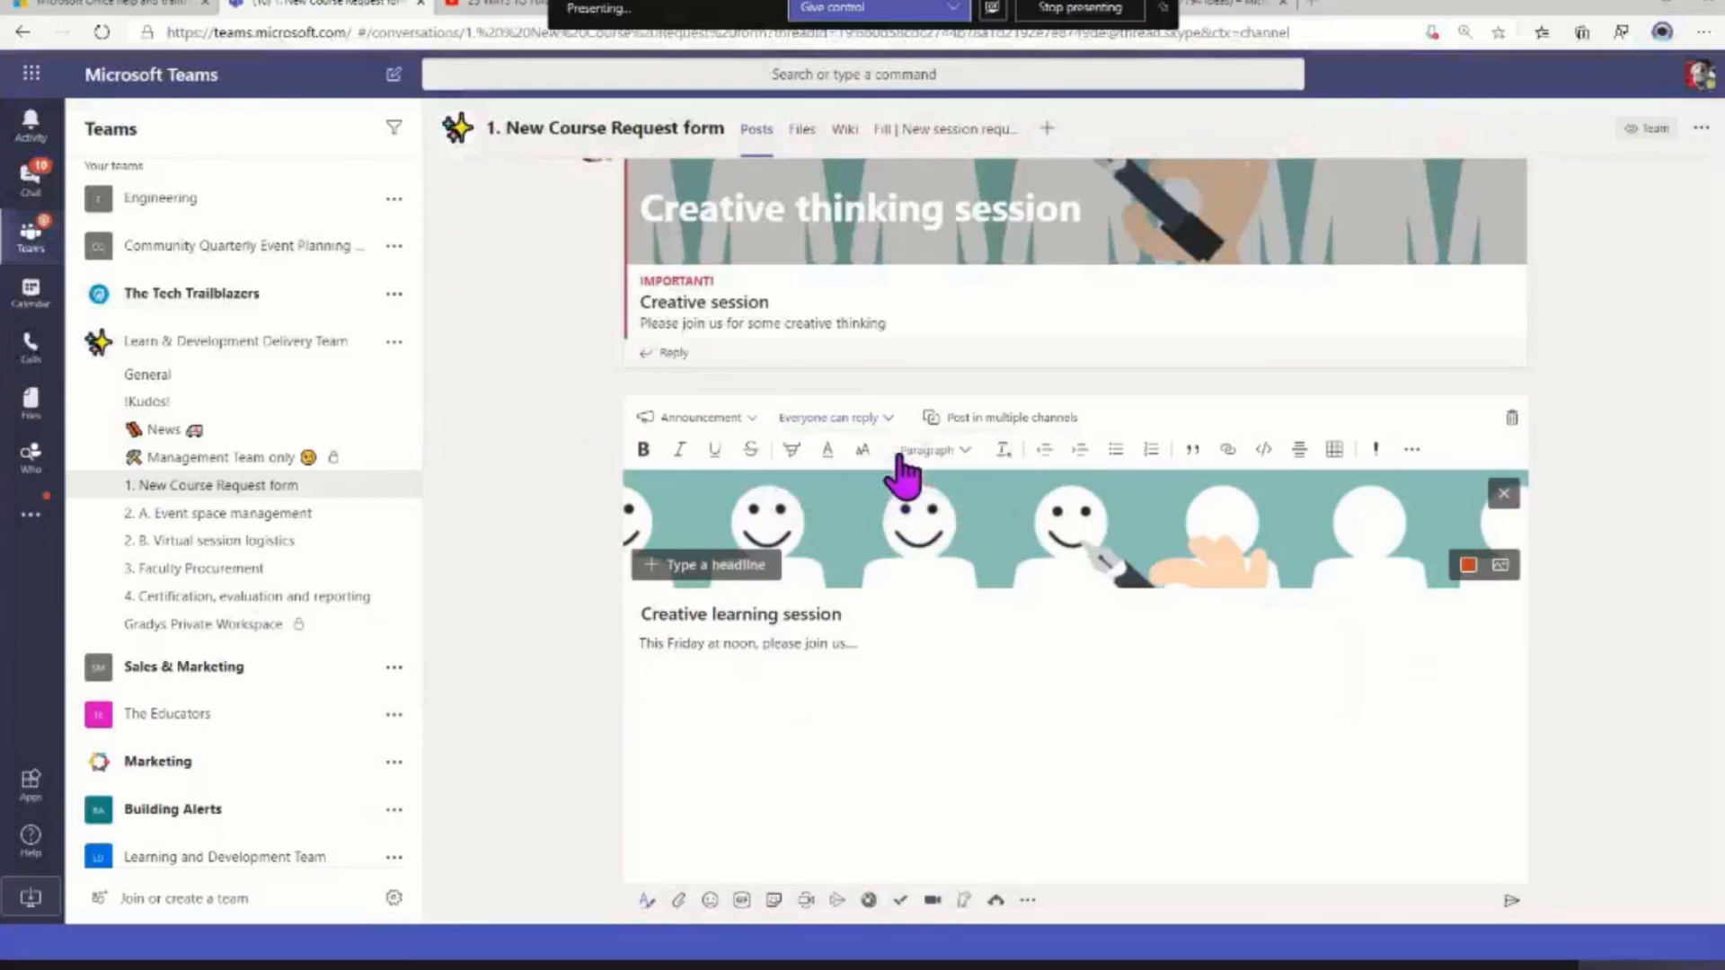
{"action": "left_click", "coordinate": [1060, 422]}
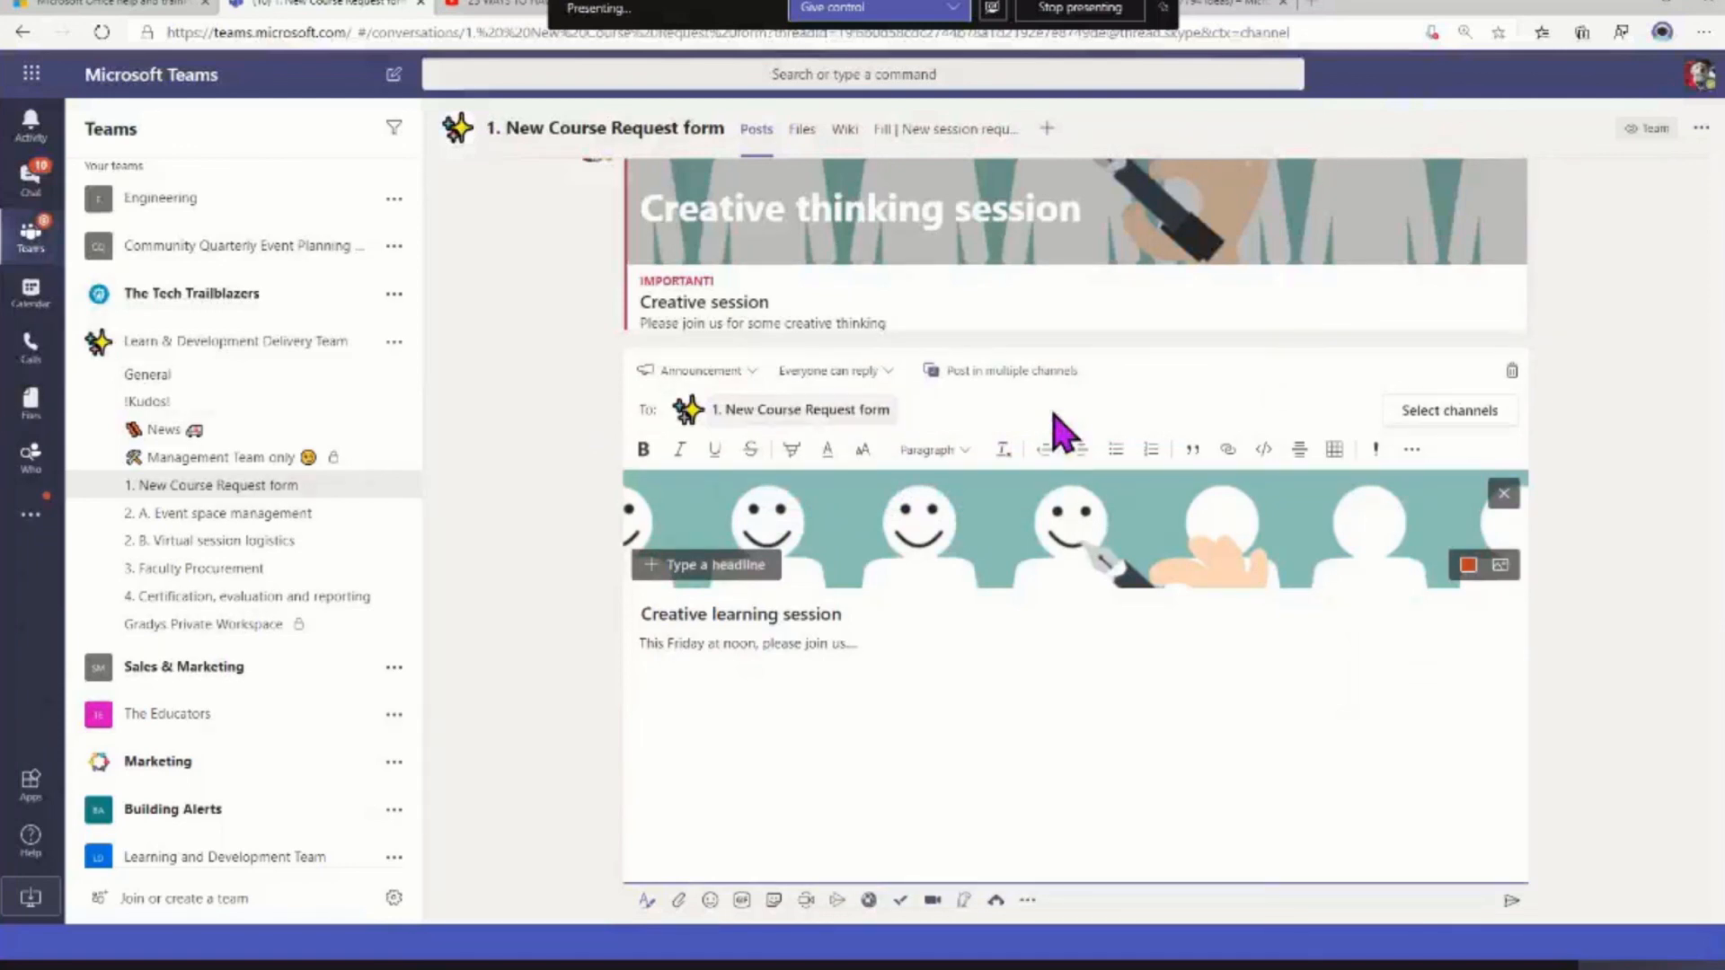
Add the General channels of Sales & Marketing and Learning and Development Team as posting destinations
{"action": "left_click", "coordinate": [1476, 413]}
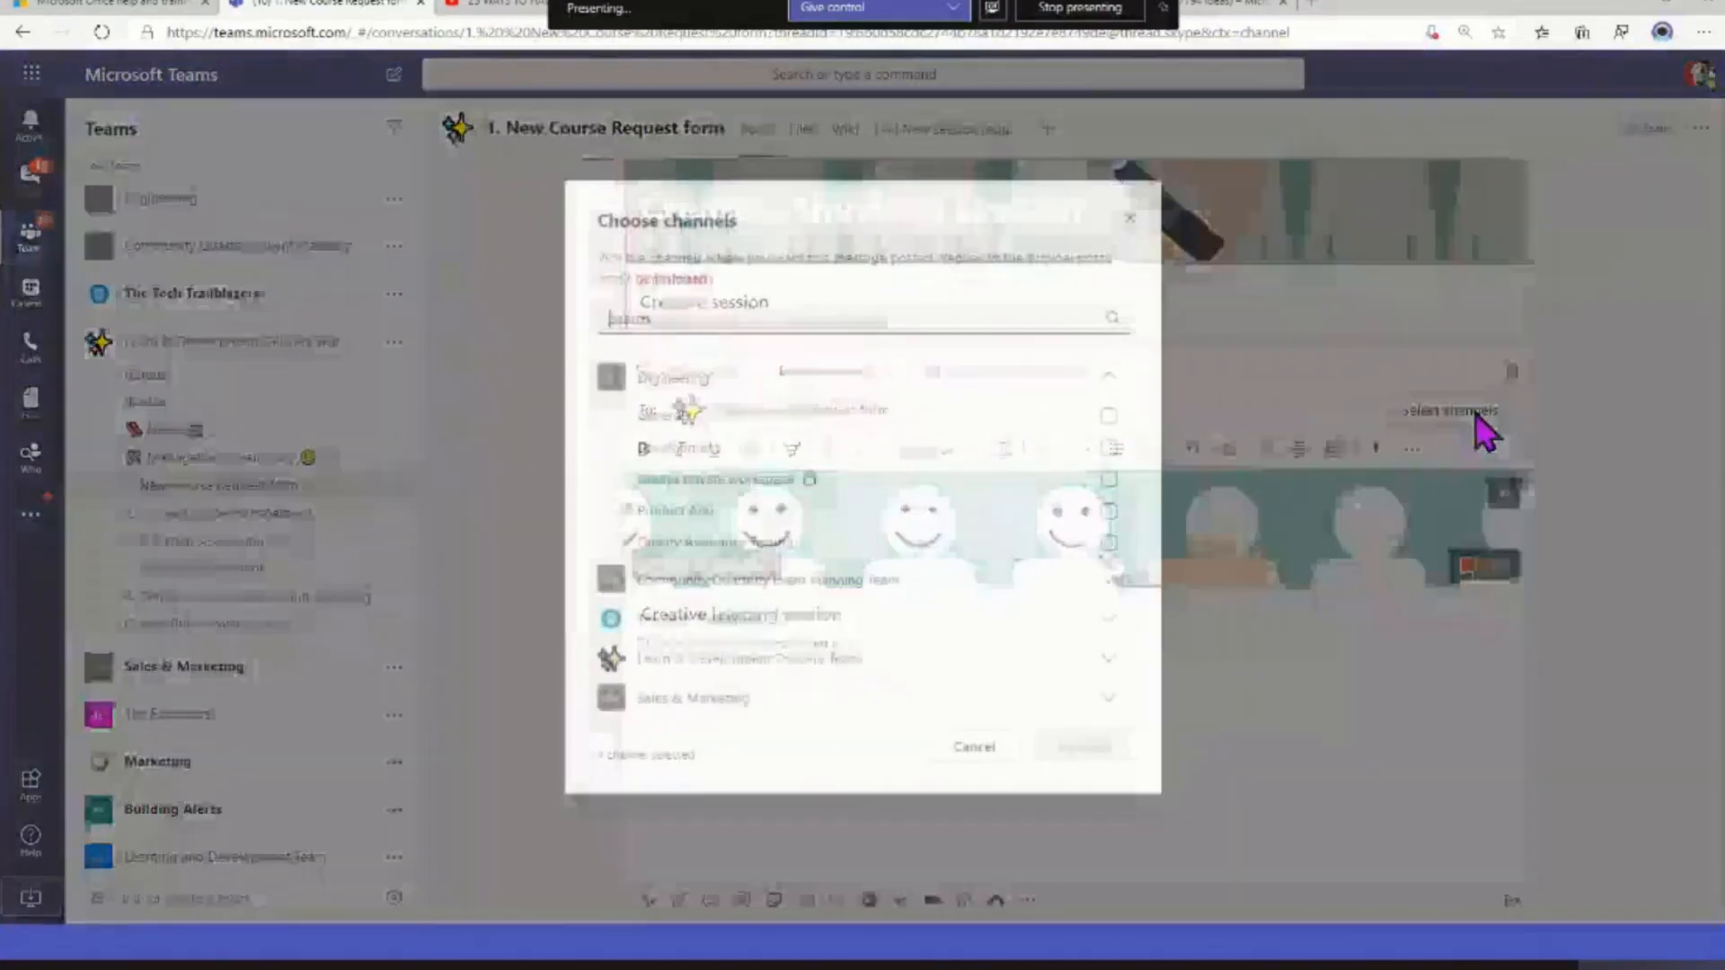
{"action": "scroll", "coordinate": [748, 610], "scroll_direction": "down", "scroll_amount": 1}
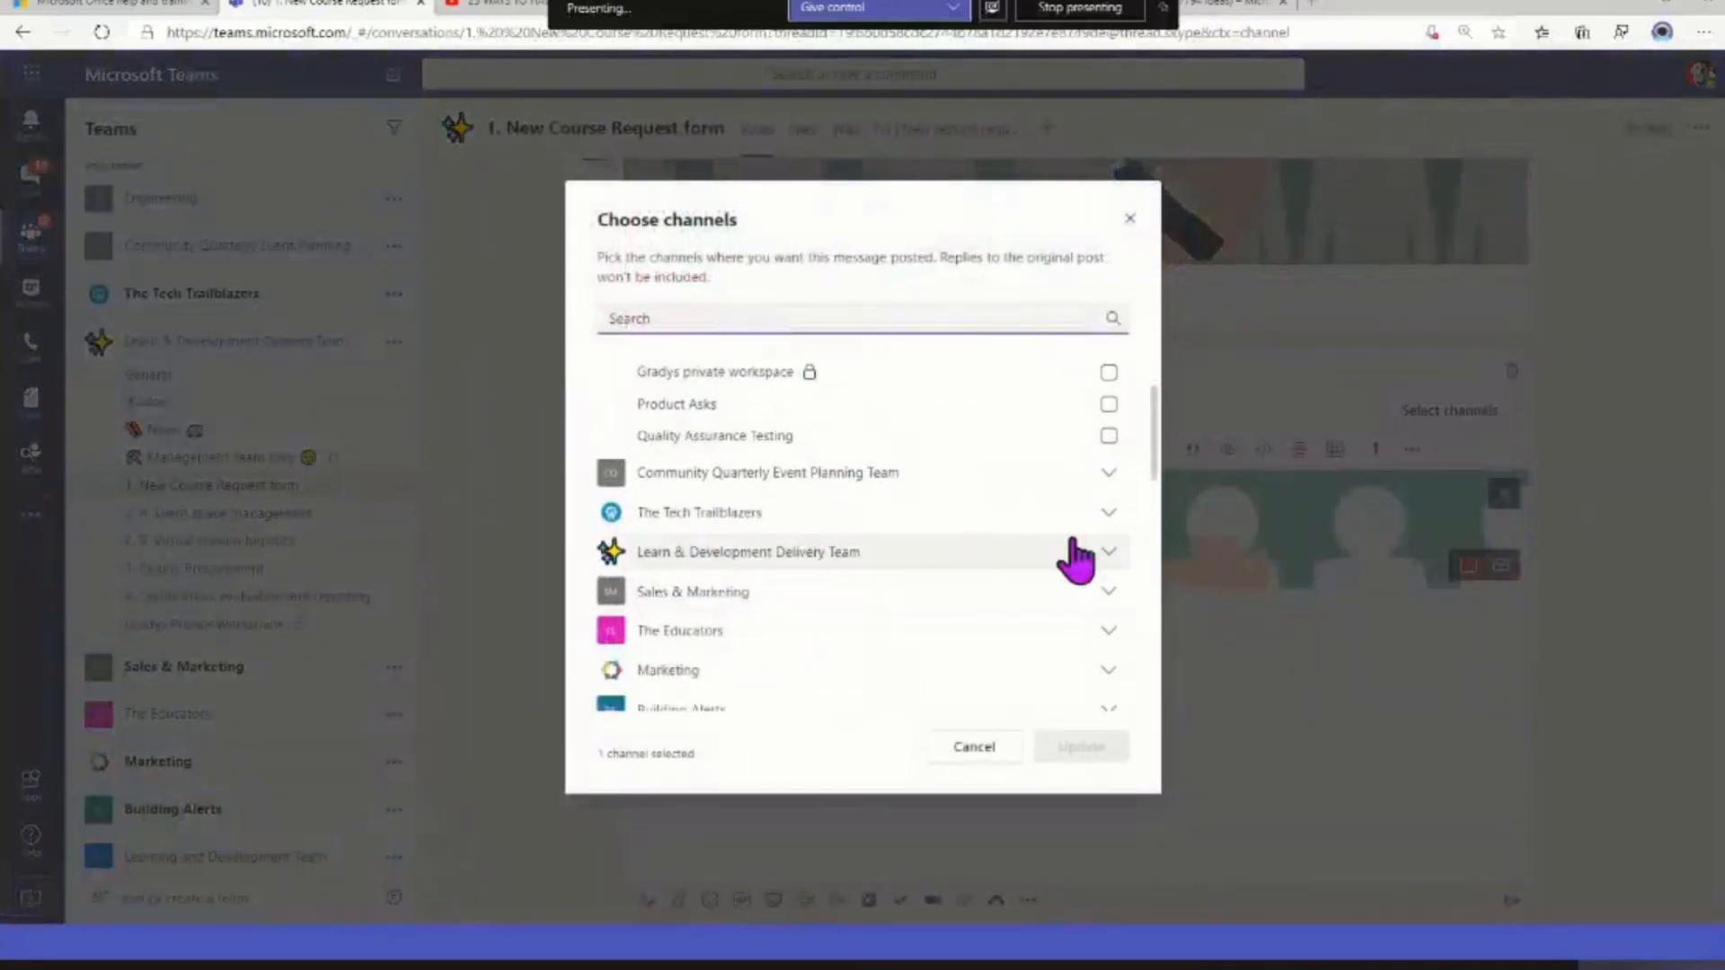
{"action": "left_click", "coordinate": [1098, 552]}
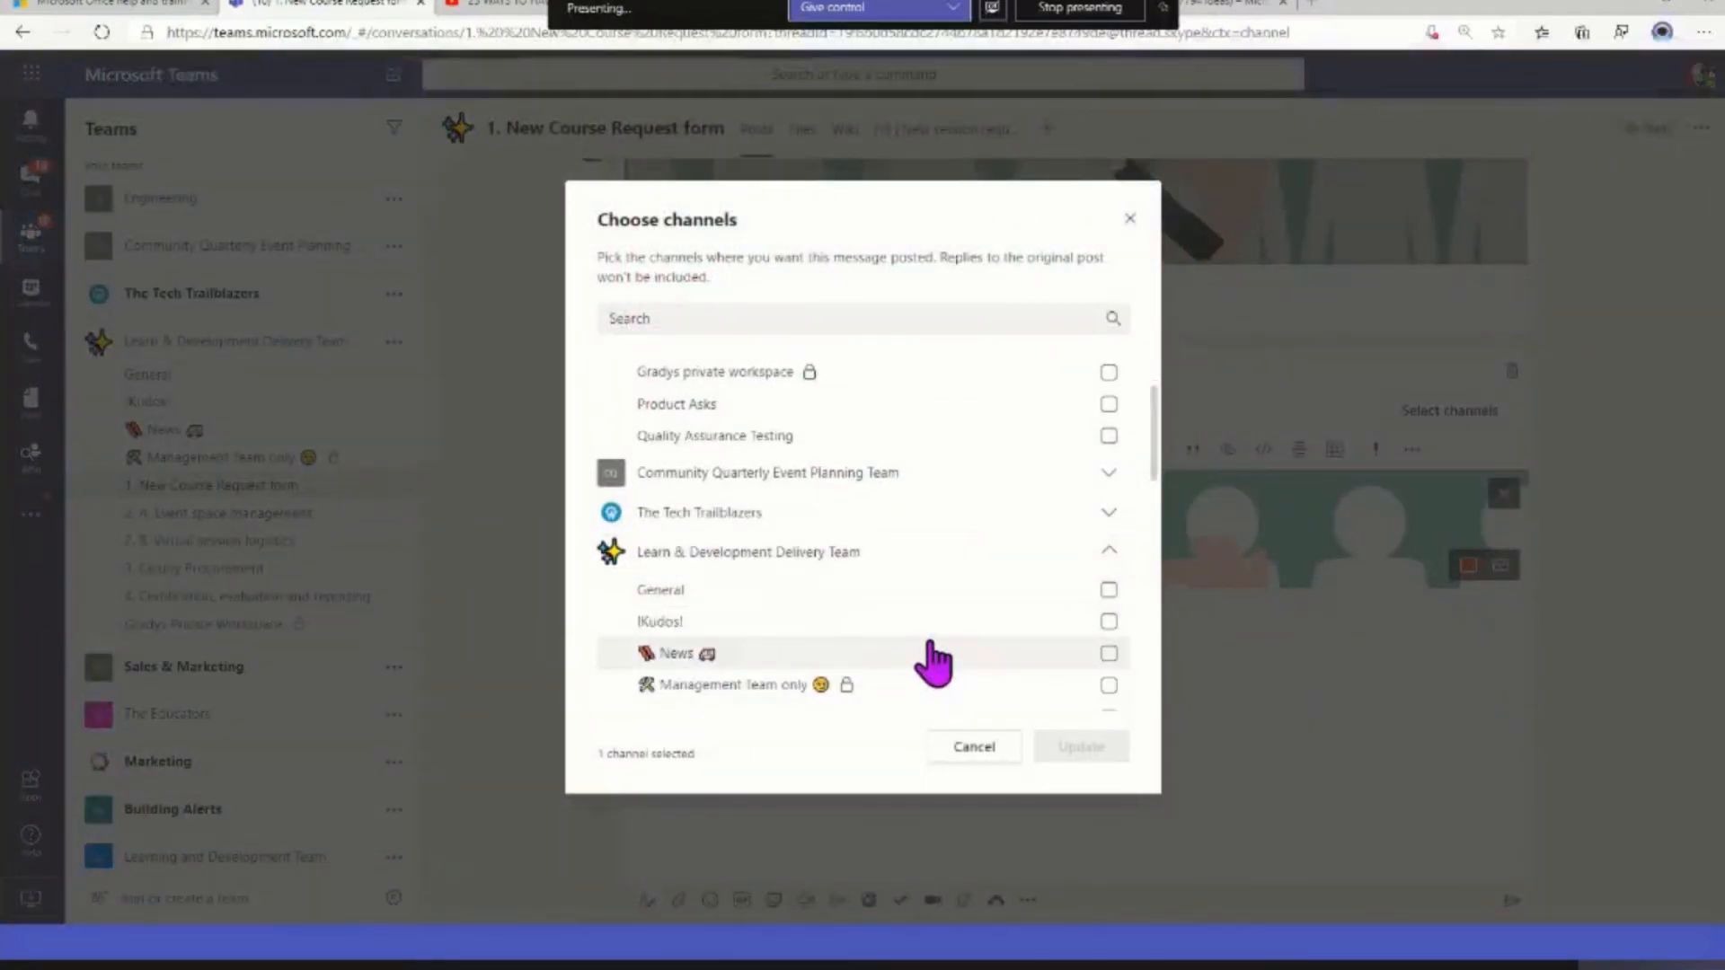
{"action": "scroll", "coordinate": [932, 662], "scroll_direction": "down", "scroll_amount": 2}
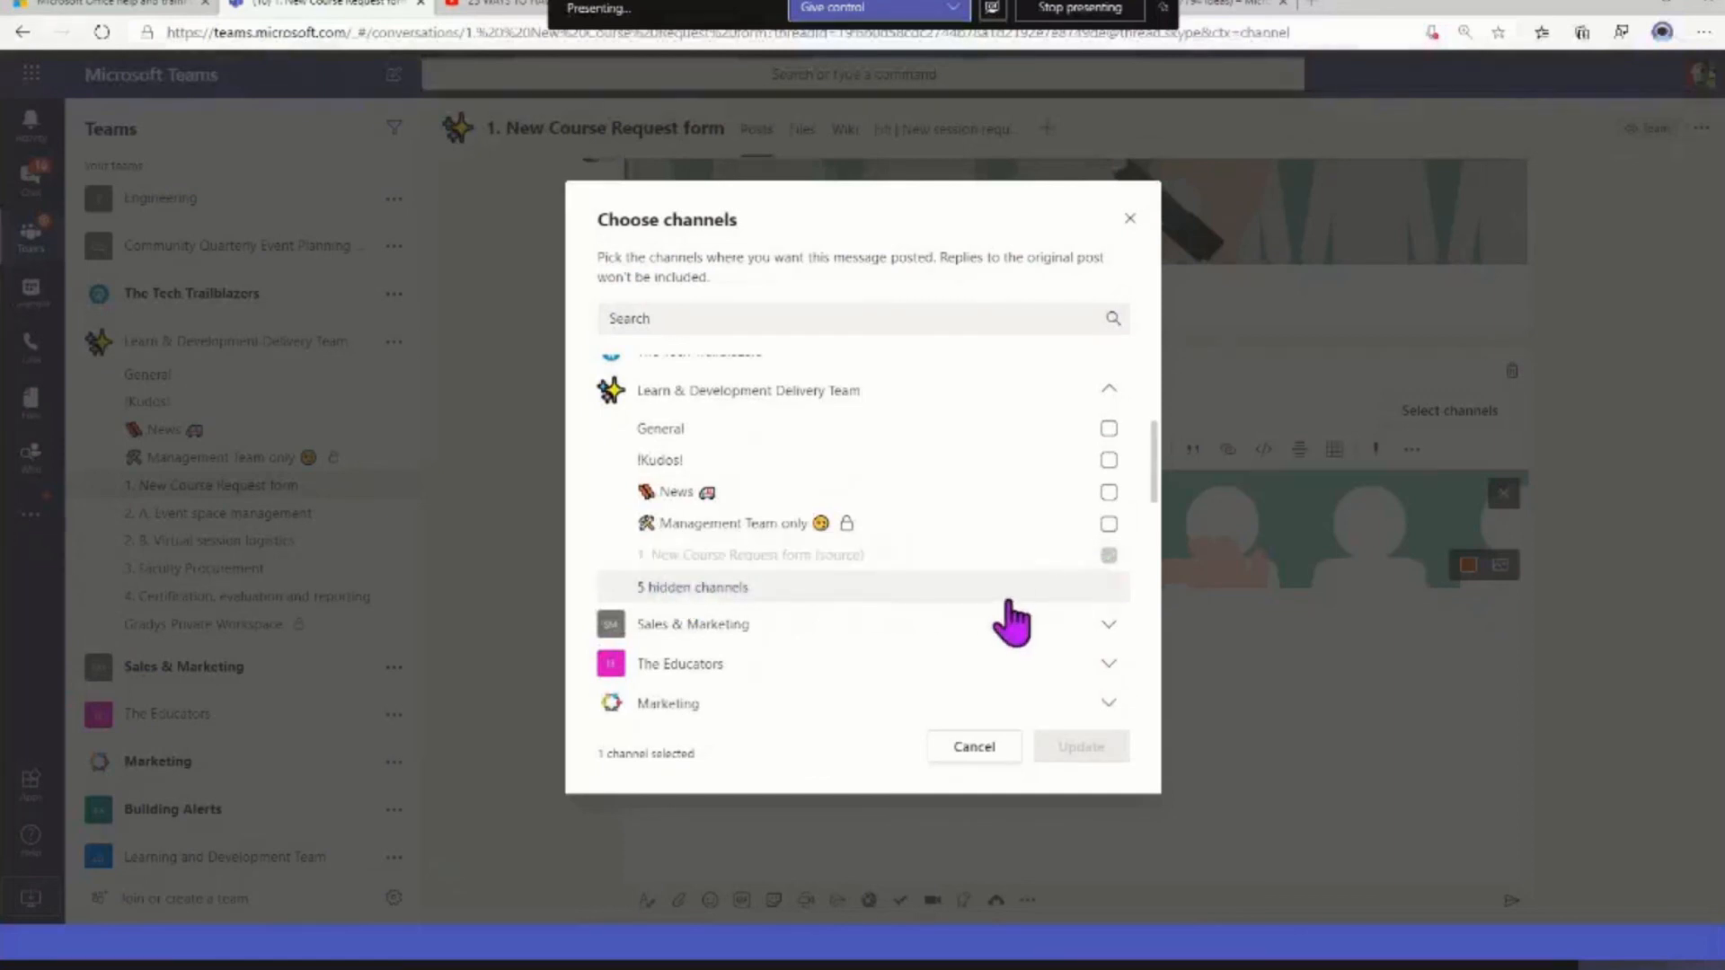
{"action": "scroll", "coordinate": [1004, 620], "scroll_direction": "down", "scroll_amount": 1}
{"action": "left_click", "coordinate": [1107, 519]}
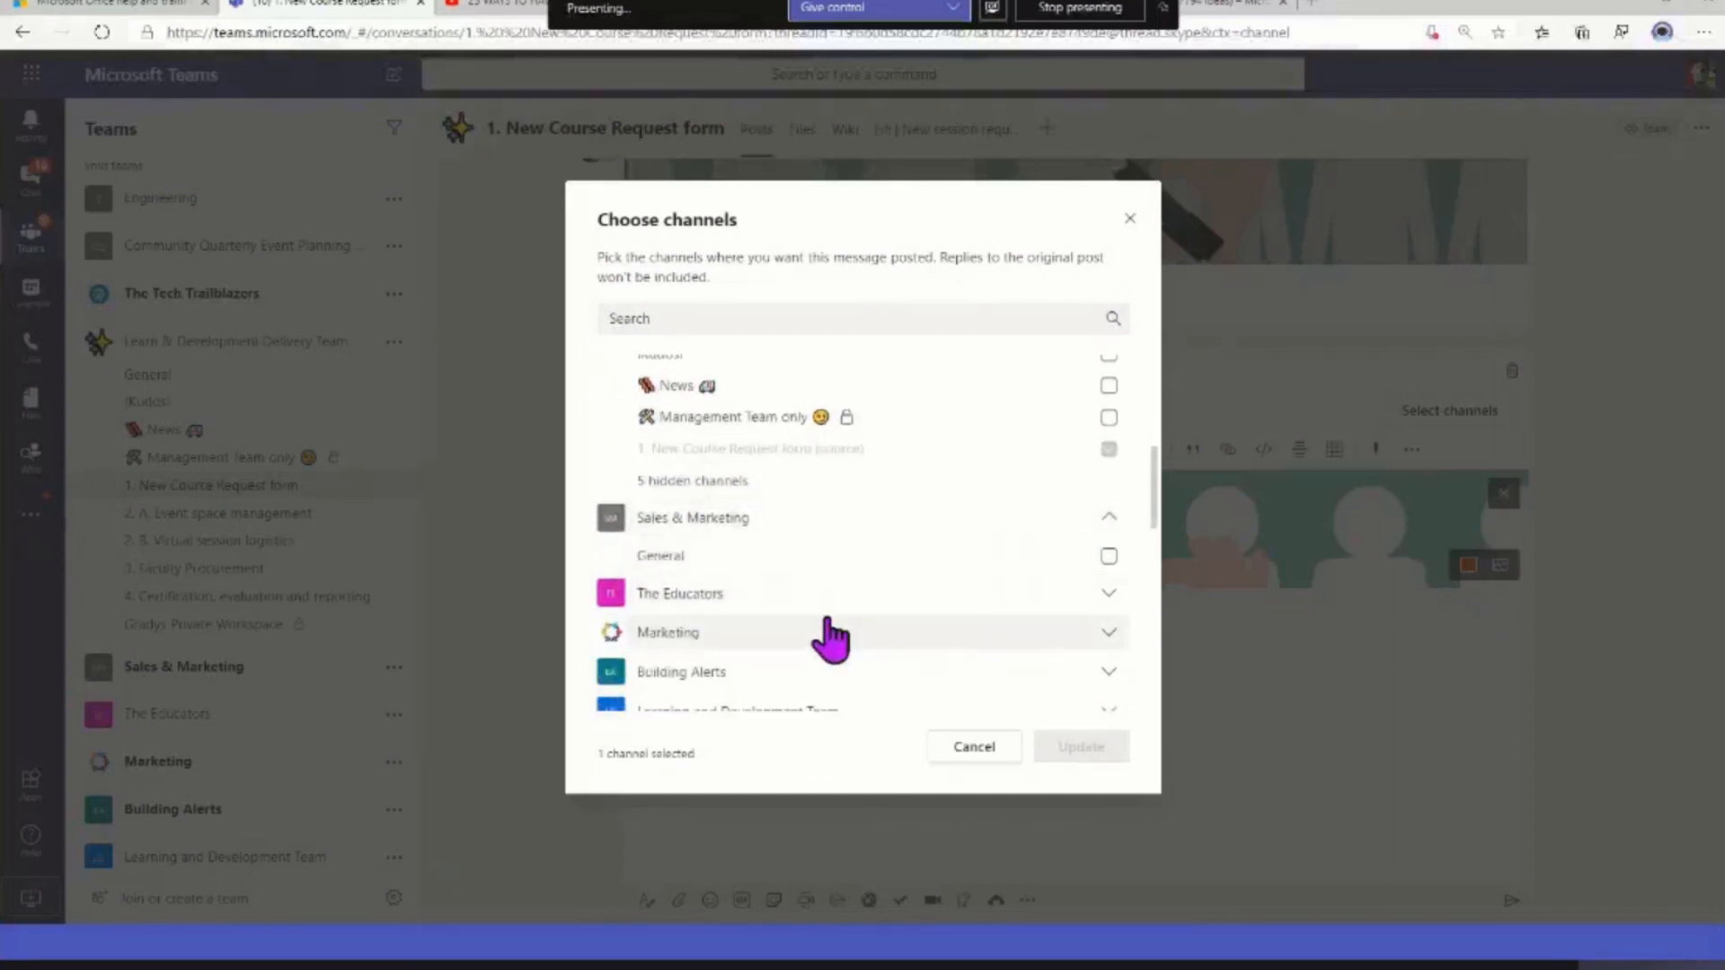
{"action": "left_click", "coordinate": [669, 557]}
{"action": "scroll", "coordinate": [1014, 618], "scroll_direction": "down", "scroll_amount": 2}
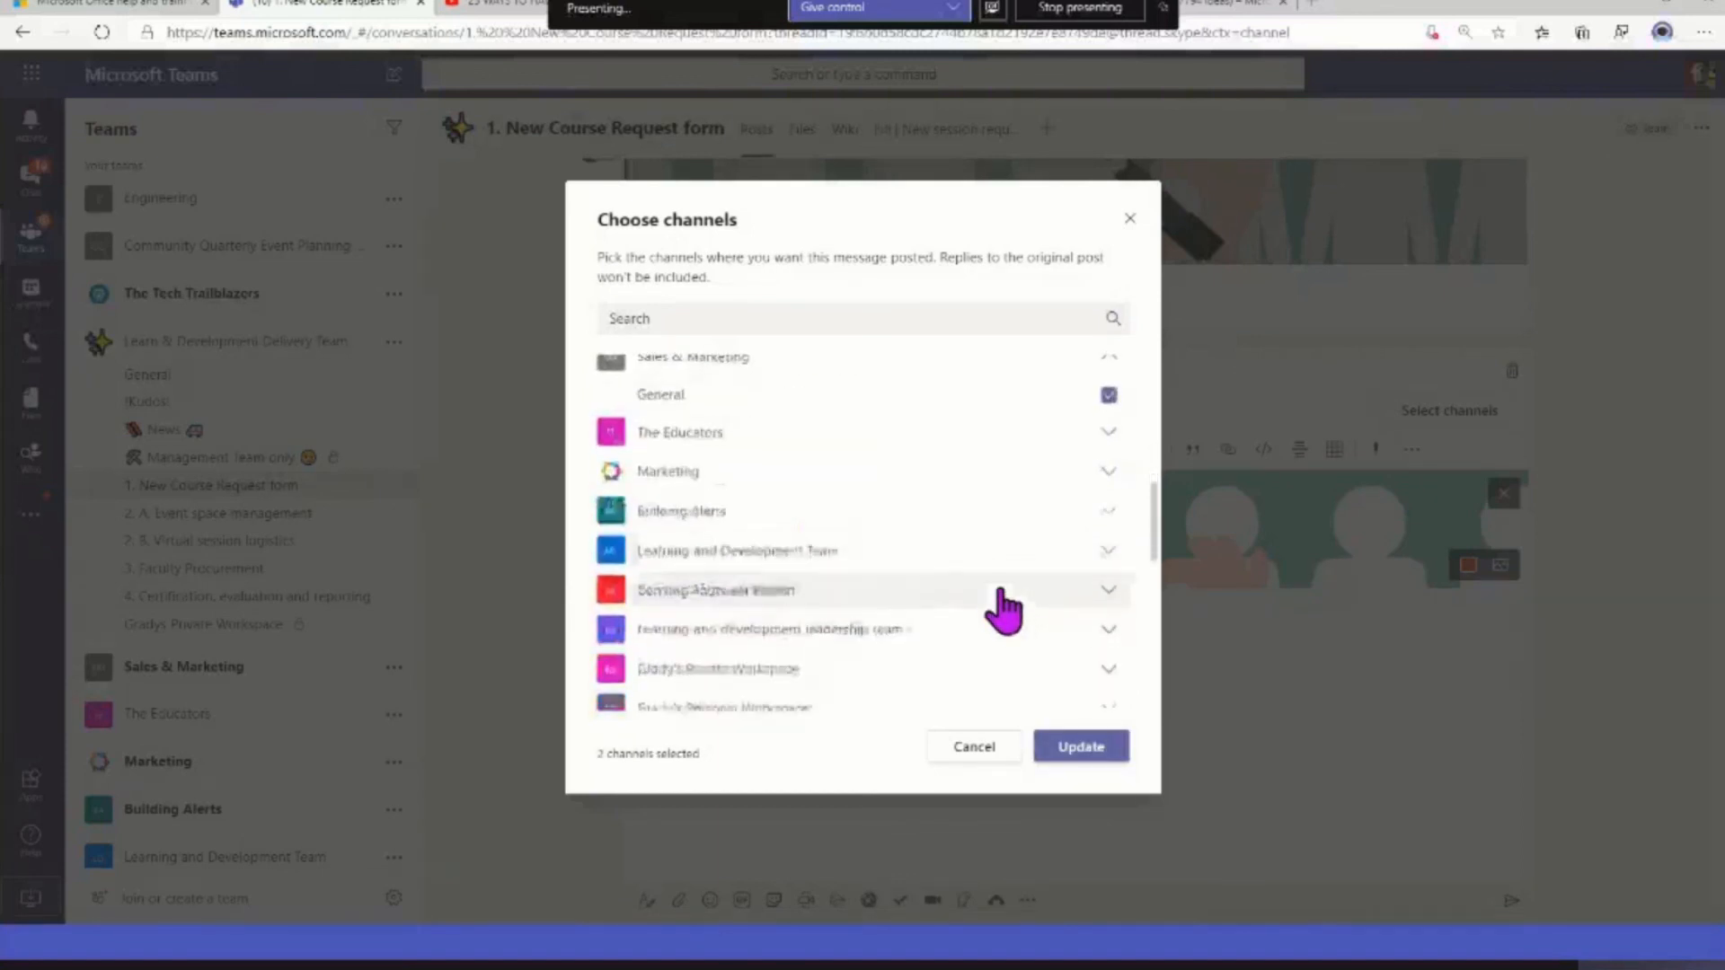
{"action": "left_click", "coordinate": [1109, 550]}
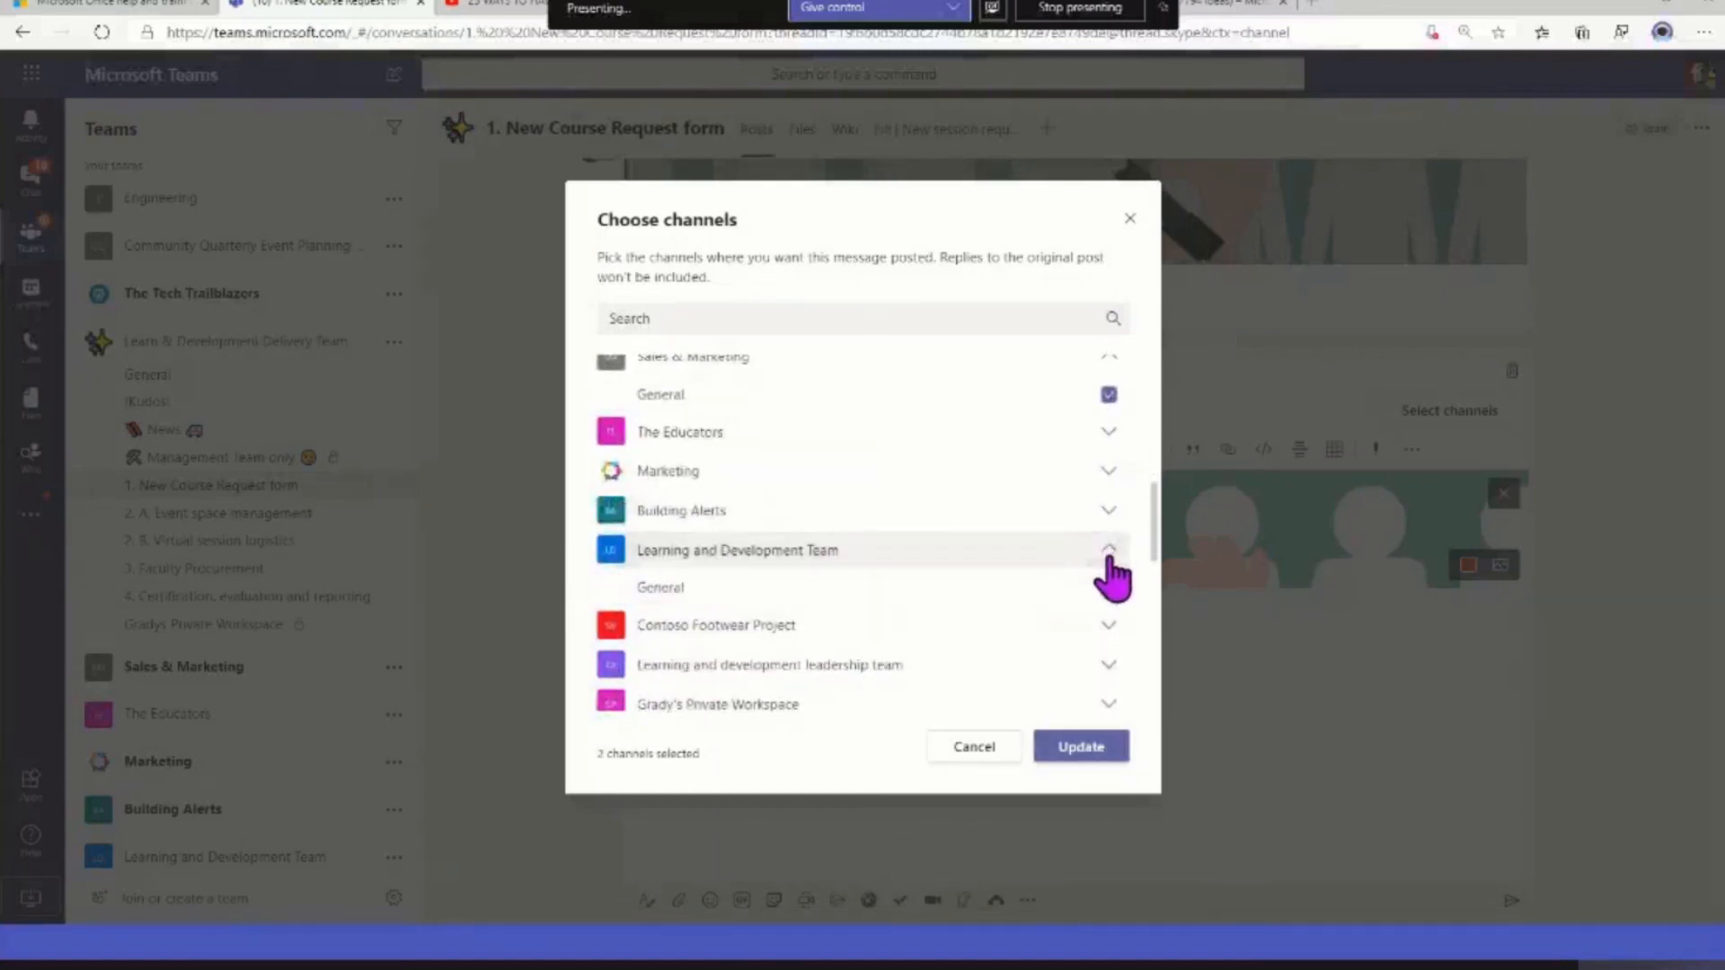
{"action": "left_click", "coordinate": [1109, 589]}
Add Contoso Footwear Company collaboration's Leadership team and Human Resources' Guidance and Documentation, Team Outings and Teams Training channels, and apply the selection
{"action": "scroll", "coordinate": [934, 660], "scroll_direction": "down", "scroll_amount": 3}
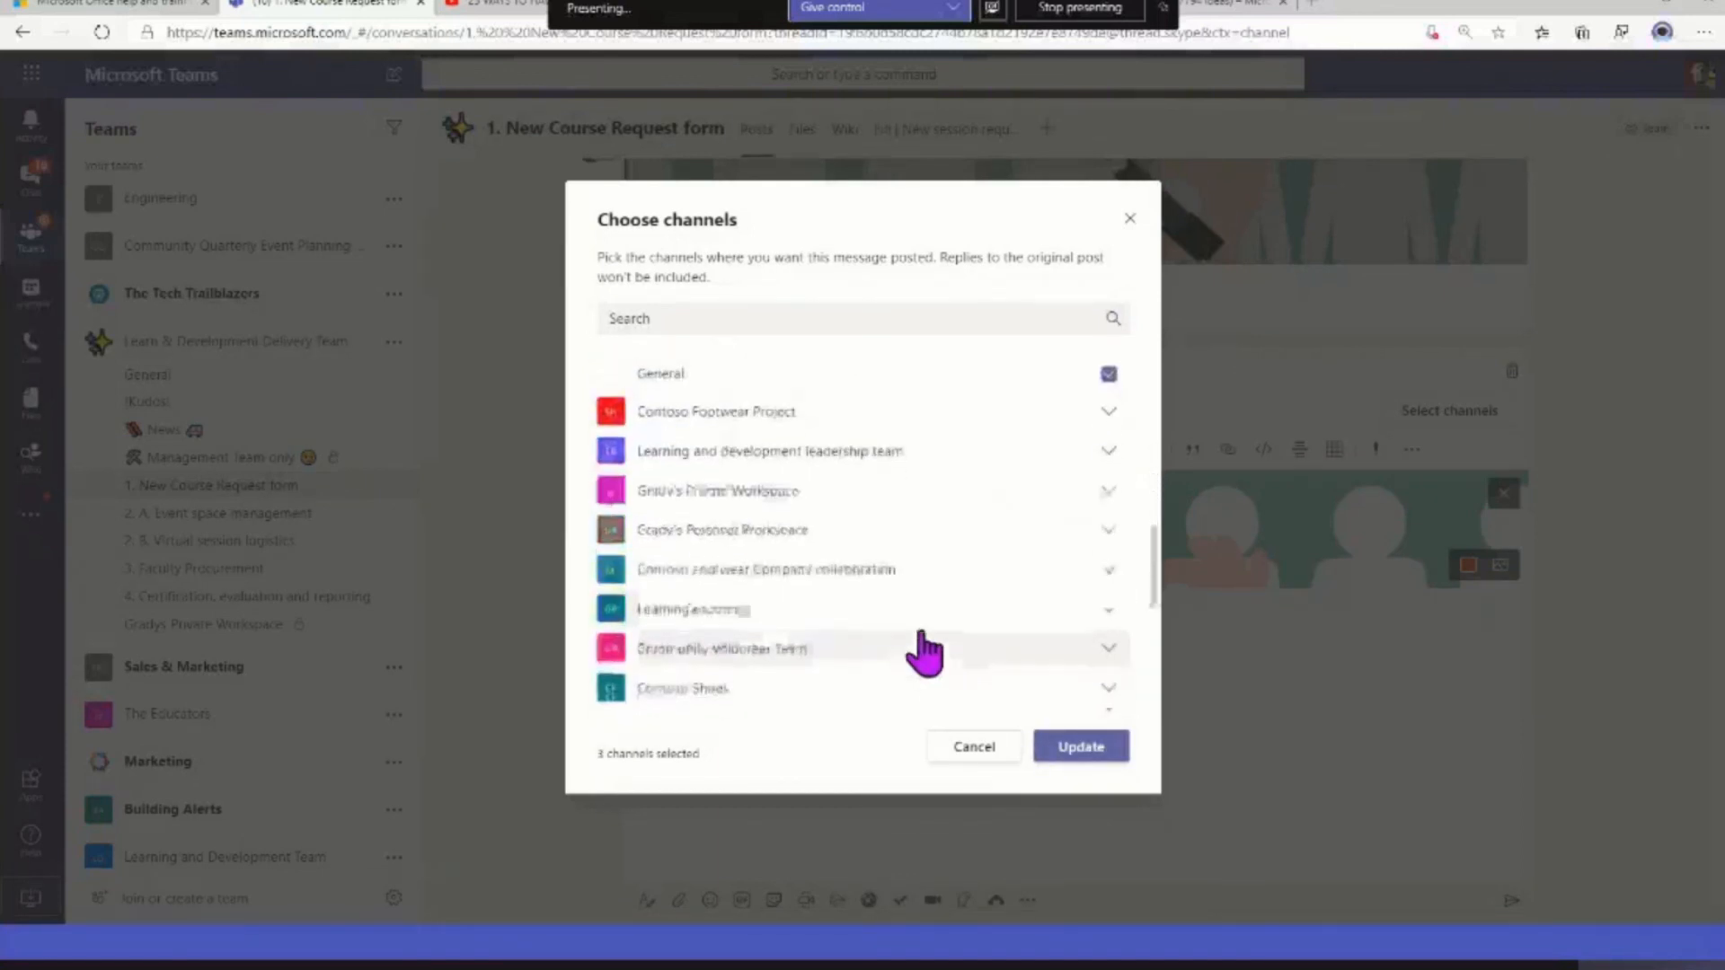
{"action": "left_click", "coordinate": [1112, 569]}
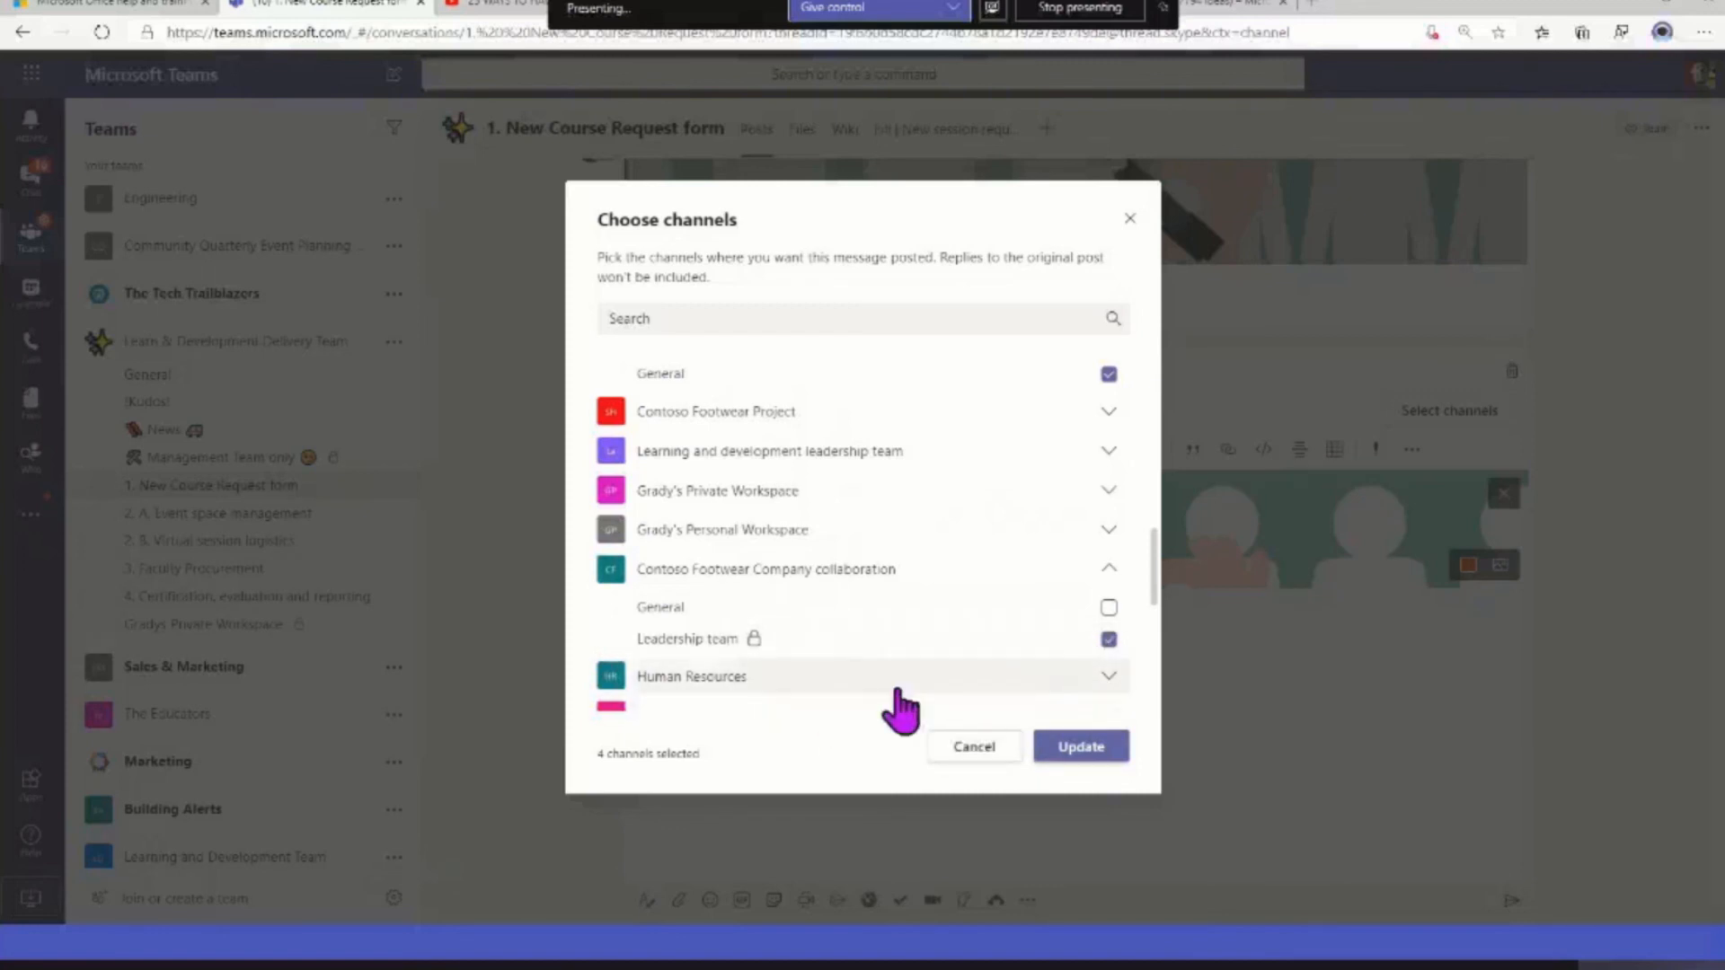
{"action": "left_click", "coordinate": [1101, 683]}
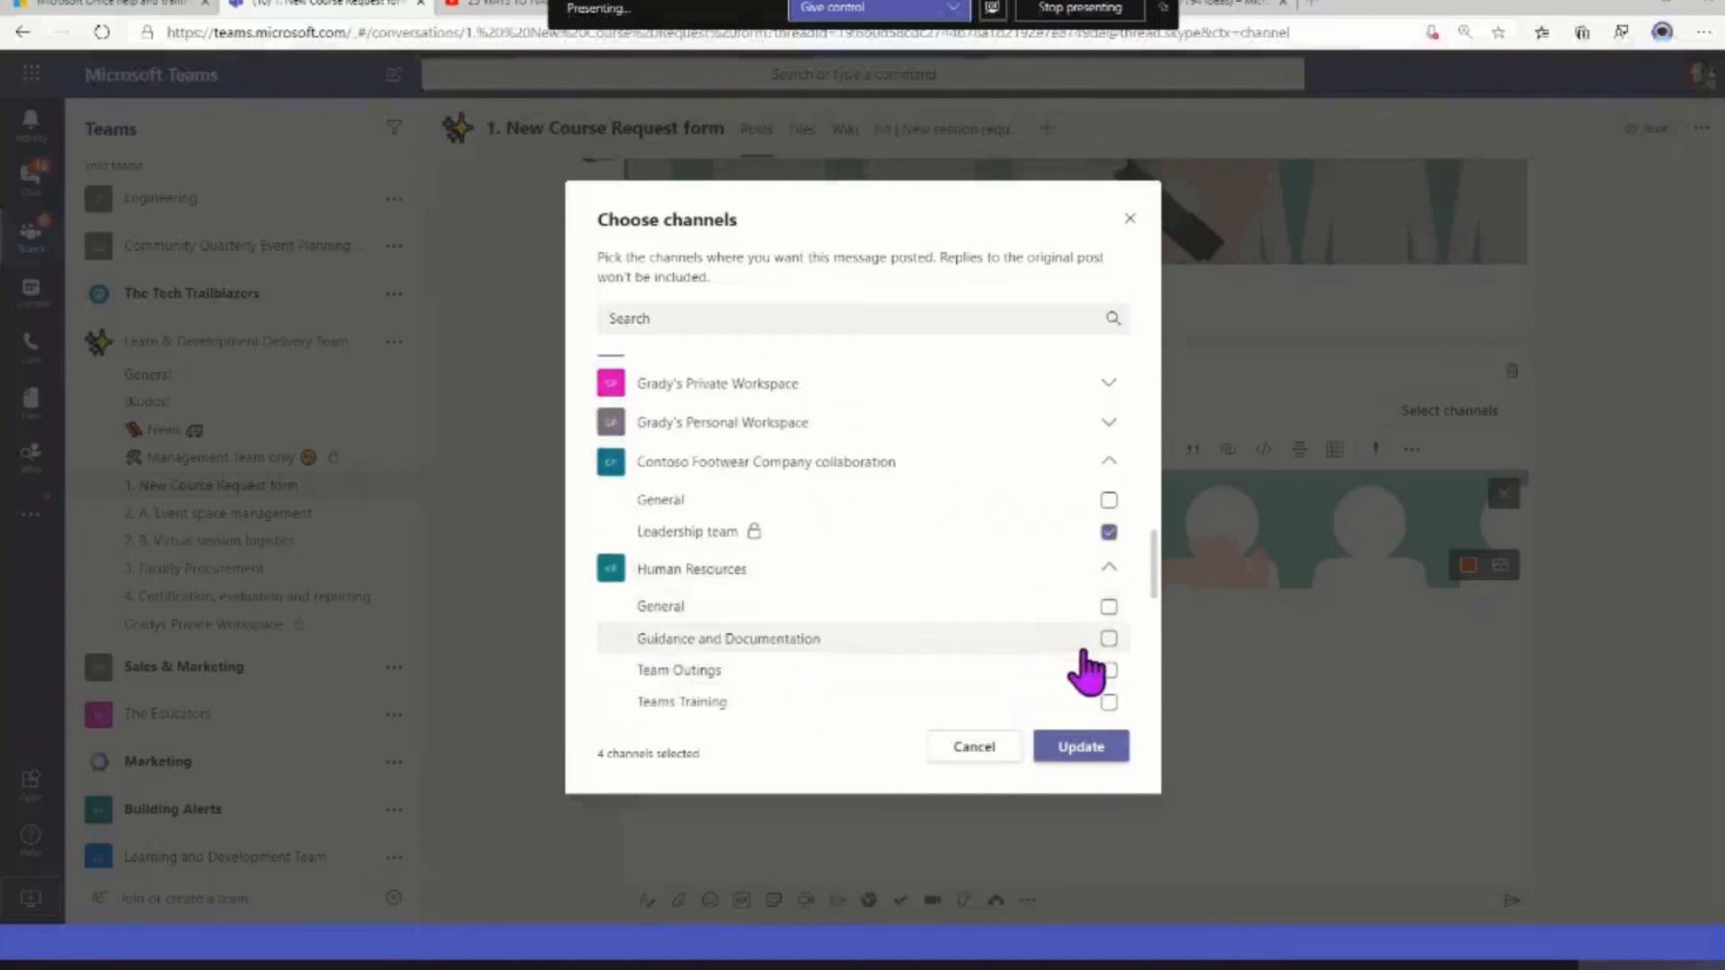
{"action": "left_click", "coordinate": [1108, 671]}
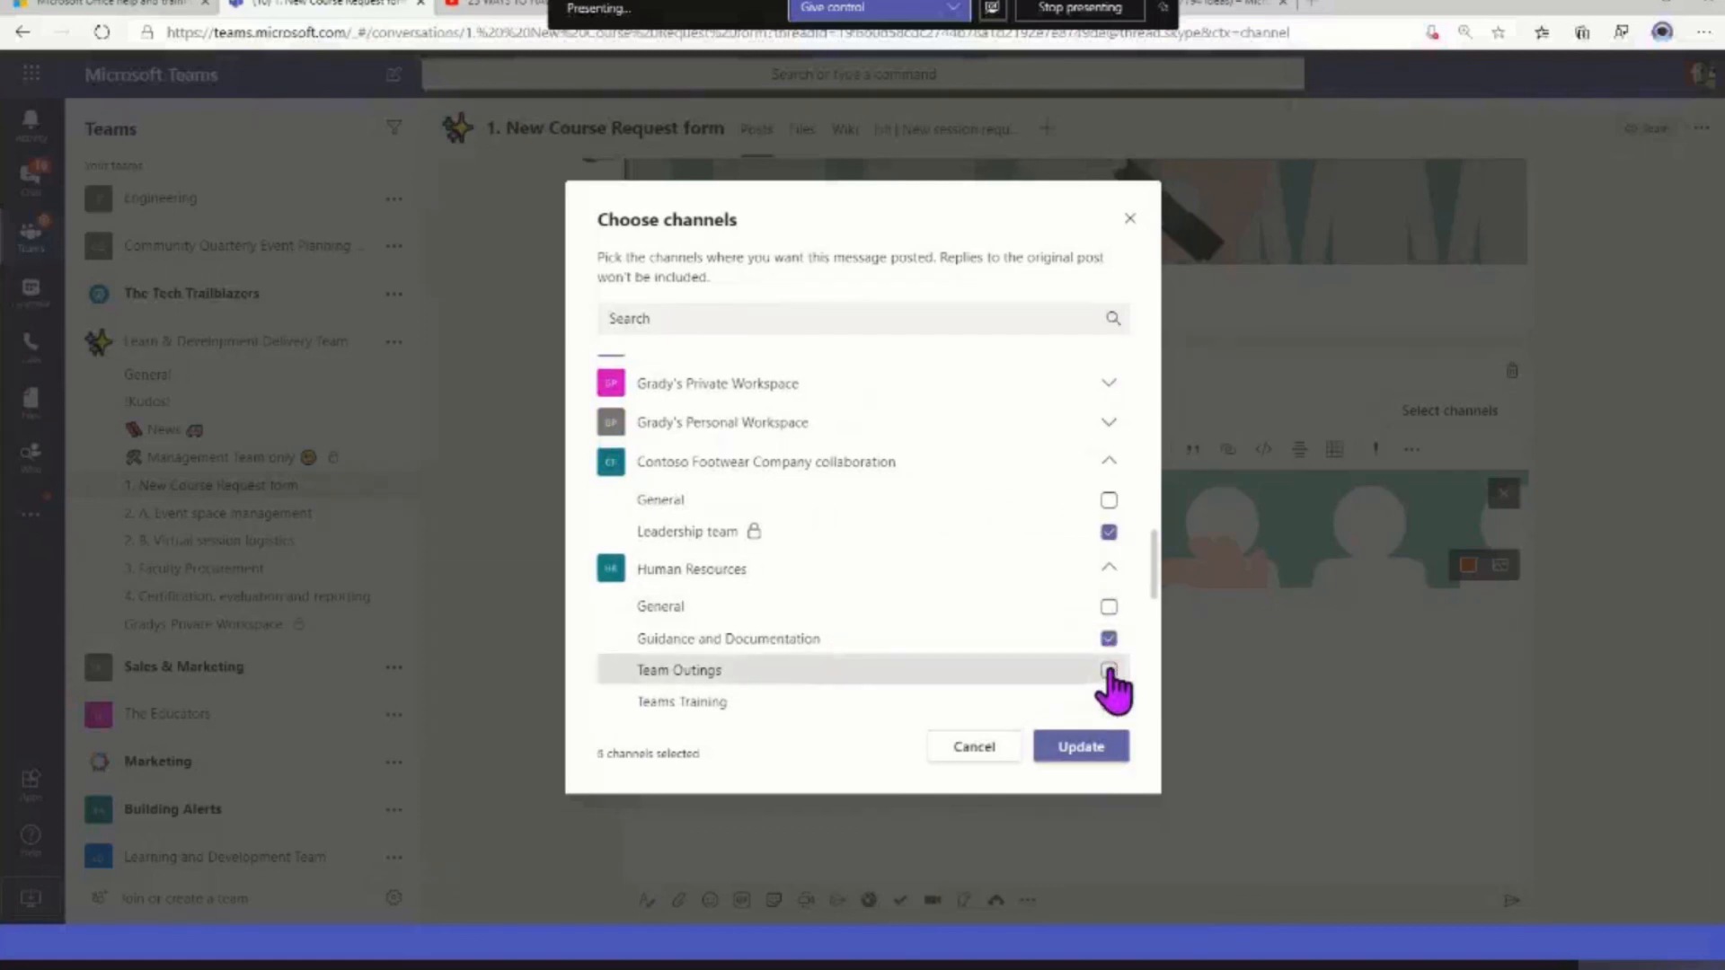
{"action": "left_click", "coordinate": [1110, 701]}
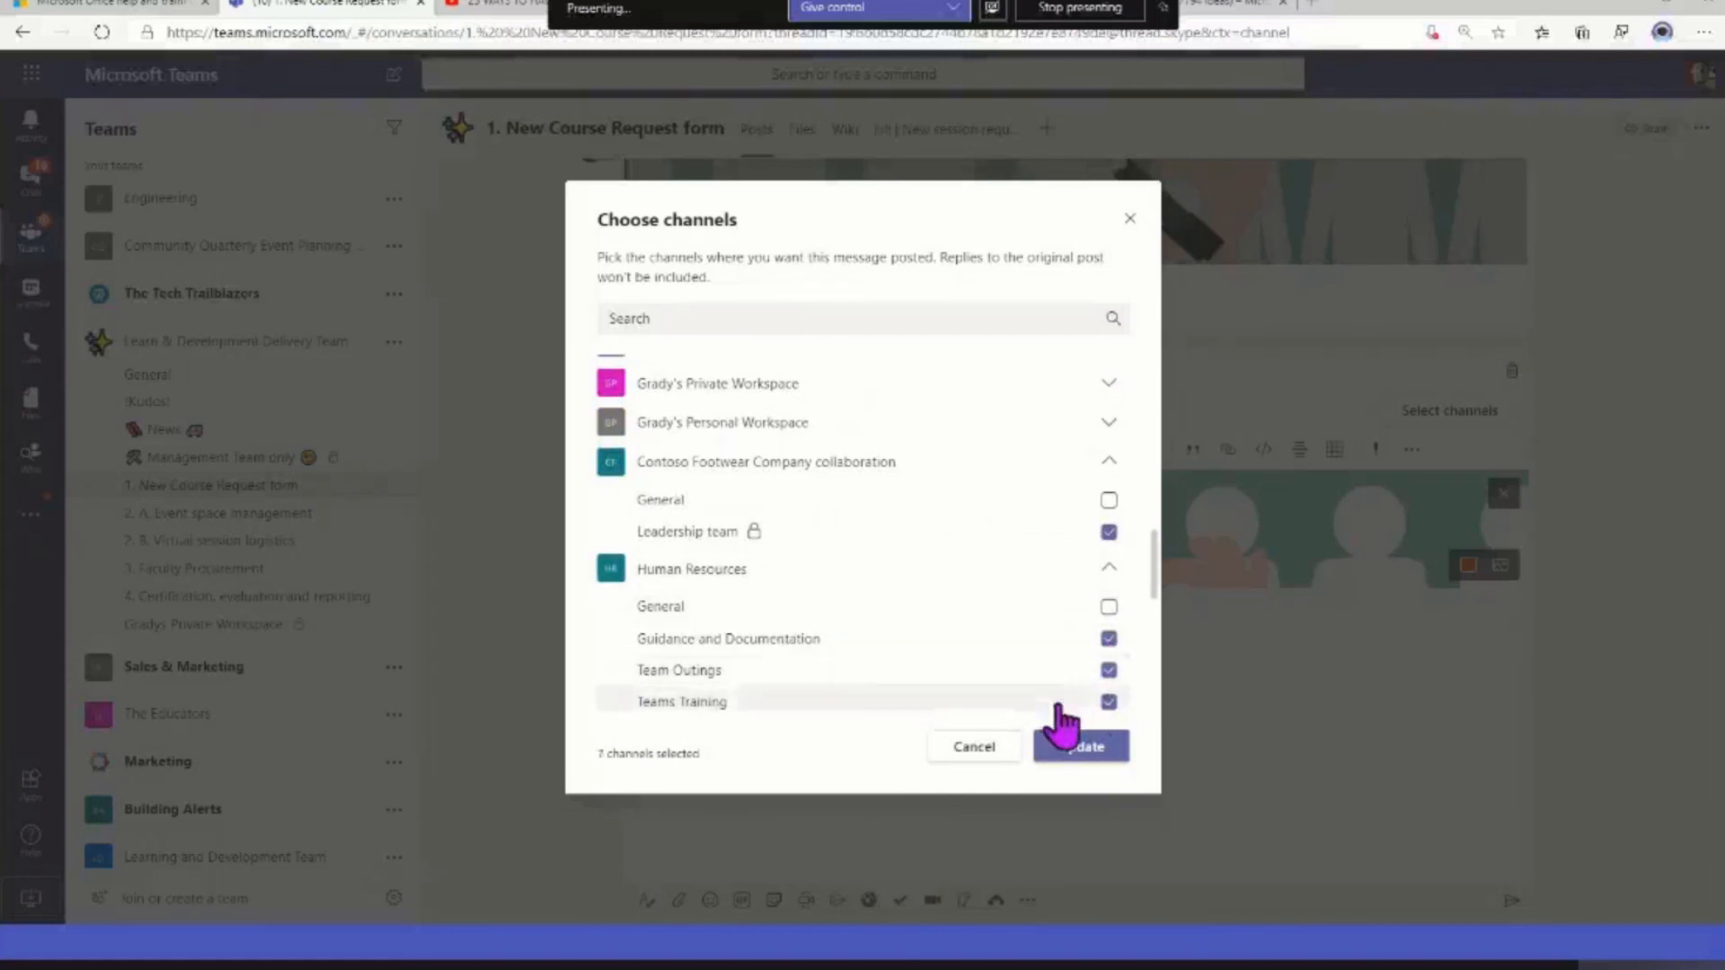
{"action": "left_click", "coordinate": [1081, 748]}
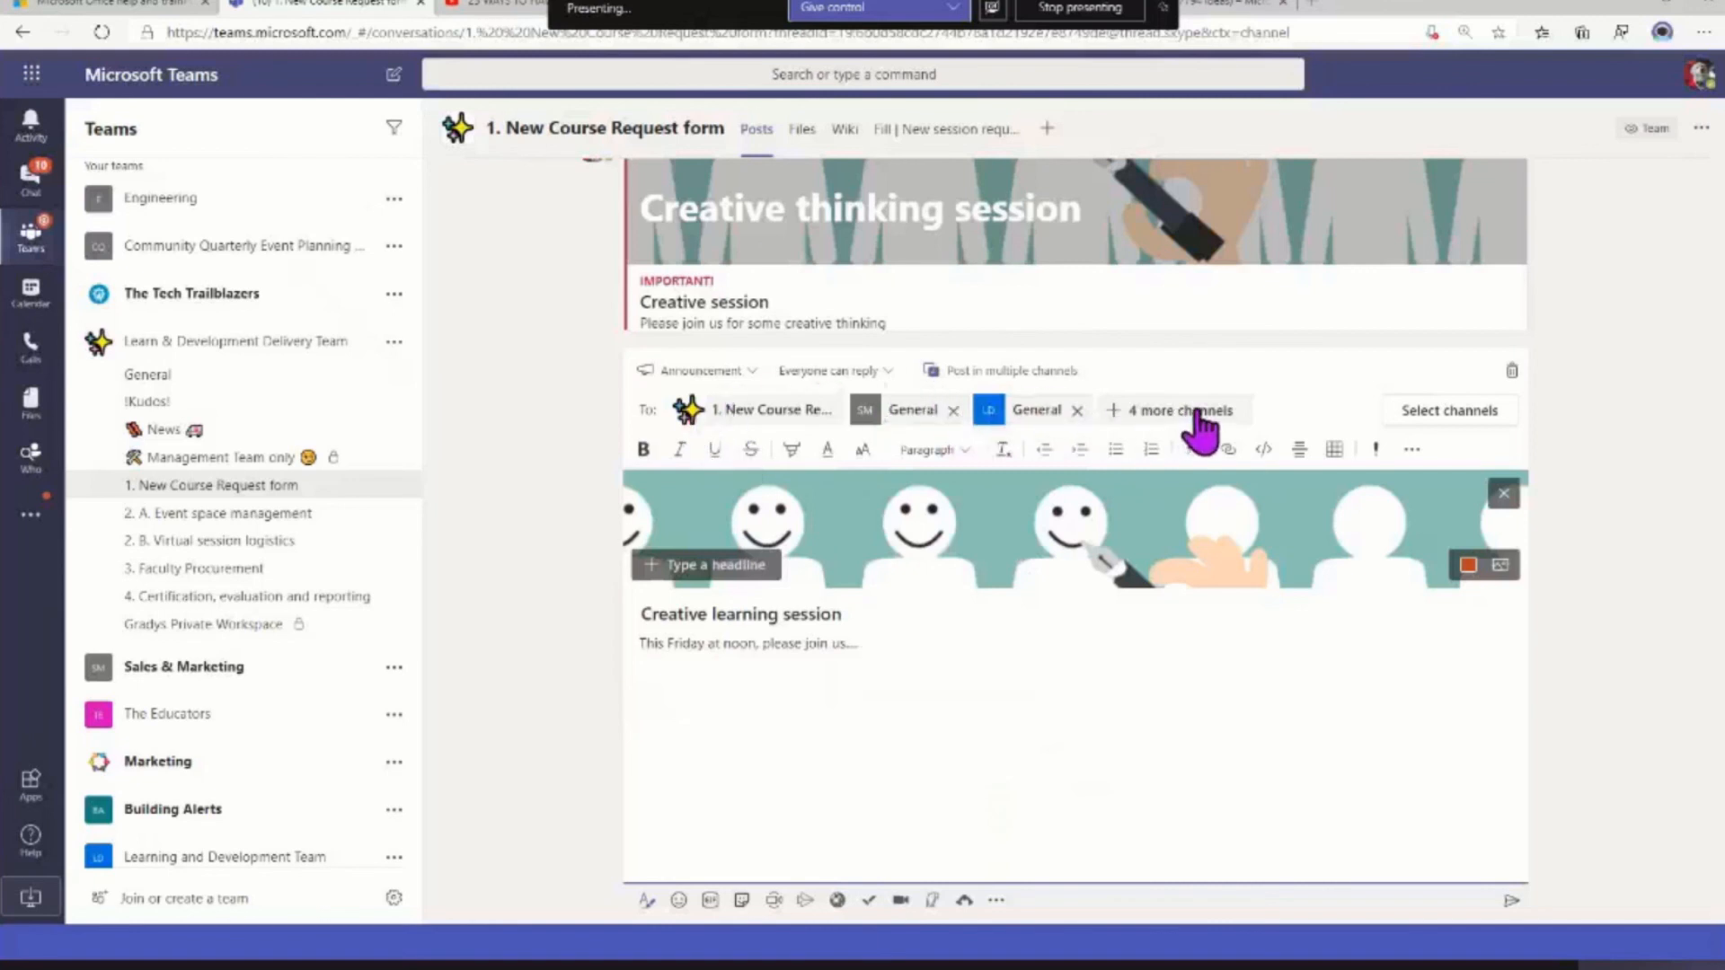
Send the Creative learning session announcement and review the list of channels it was posted in
{"action": "left_click", "coordinate": [1512, 902]}
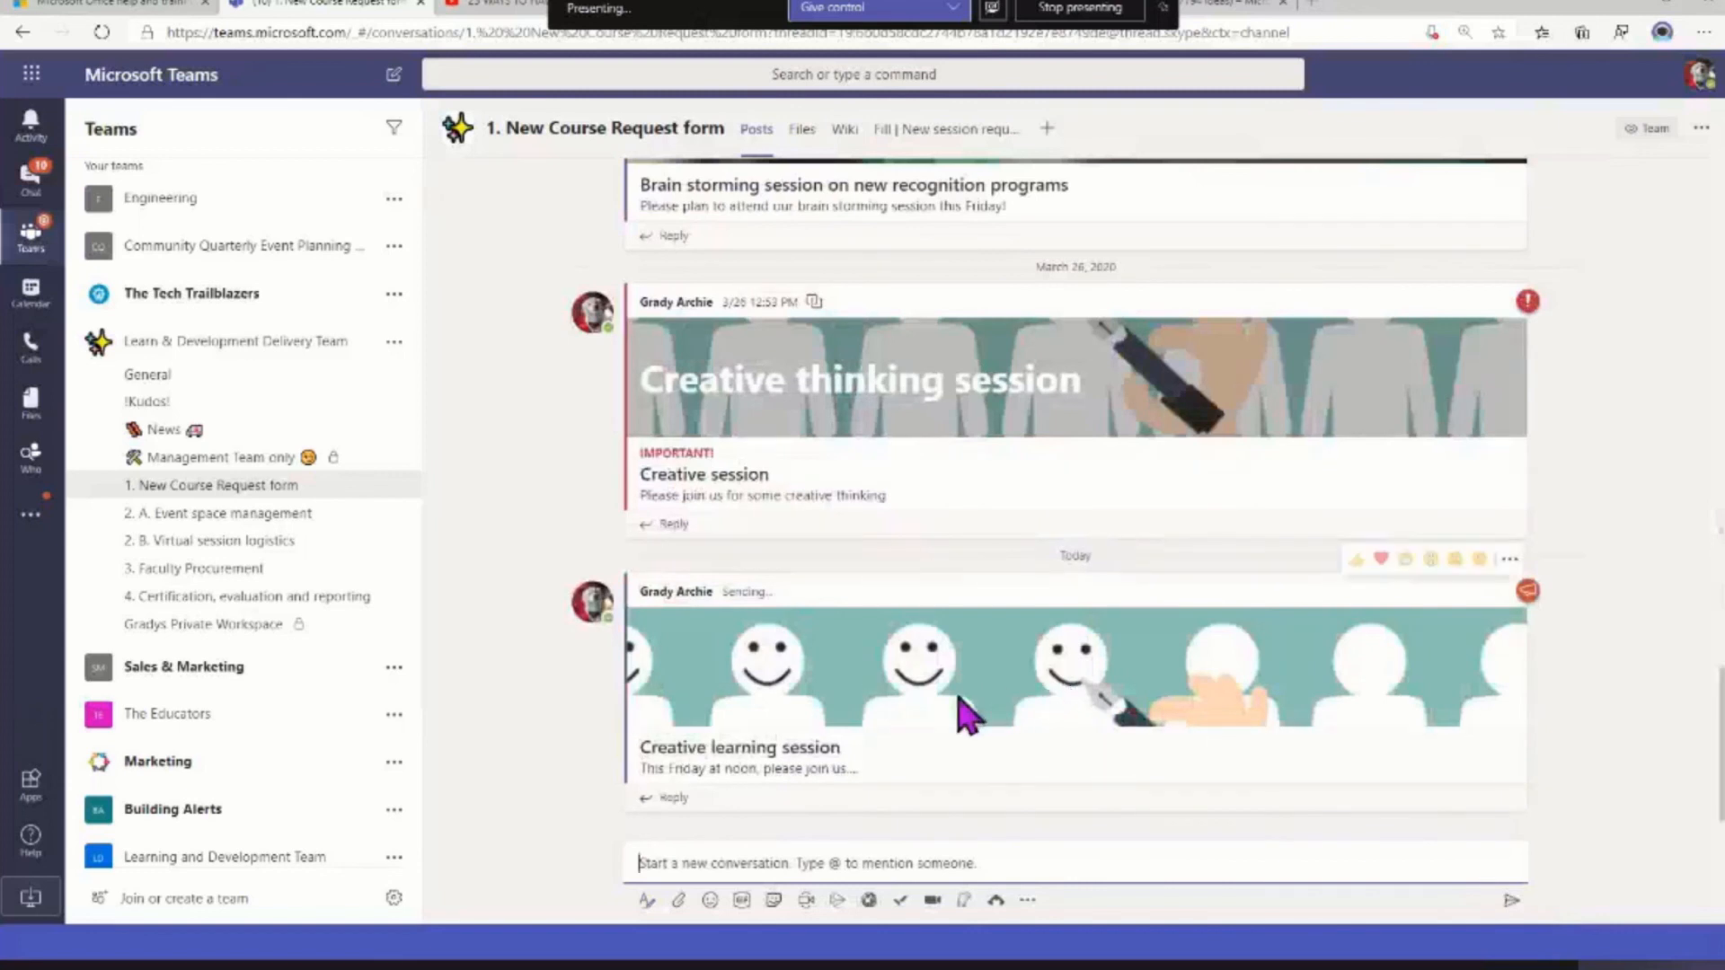
{"action": "mouse_move", "coordinate": [782, 593]}
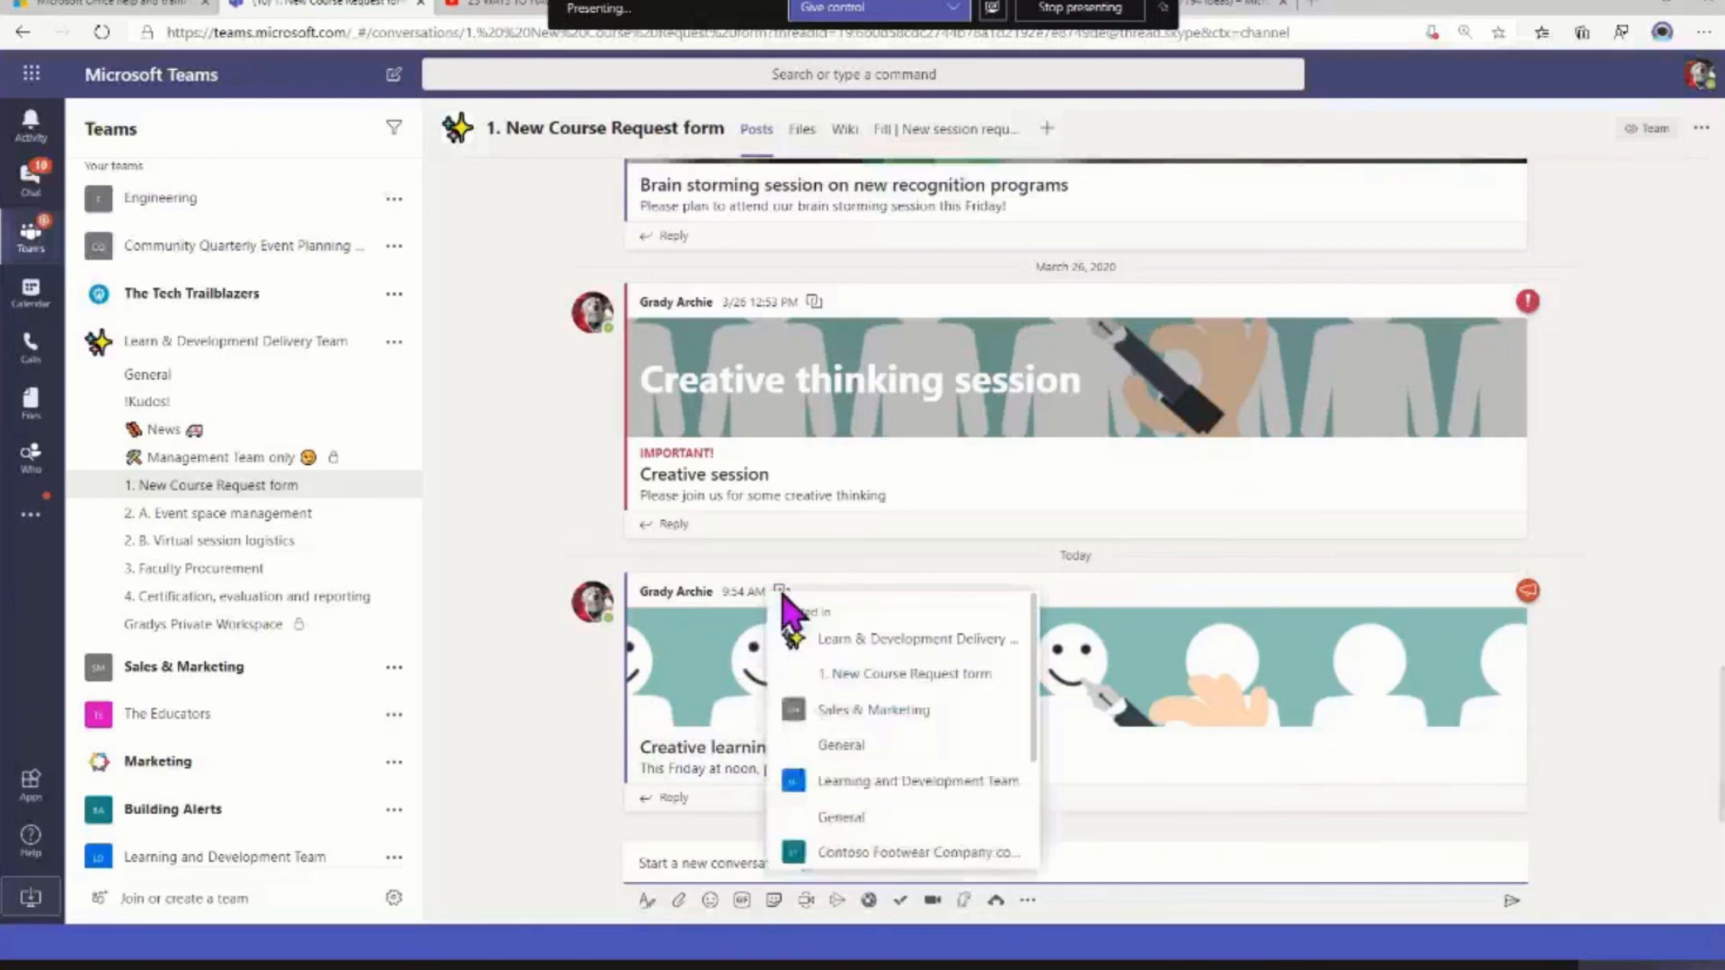
{"action": "scroll", "coordinate": [827, 755], "scroll_direction": "down", "scroll_amount": 3}
{"action": "scroll", "coordinate": [828, 754], "scroll_direction": "up", "scroll_amount": 3}
Open the Sales & Marketing General channel and examine the announcement reply's messaging extensions and the apps offered as channel tabs
{"action": "left_click", "coordinate": [85, 690]}
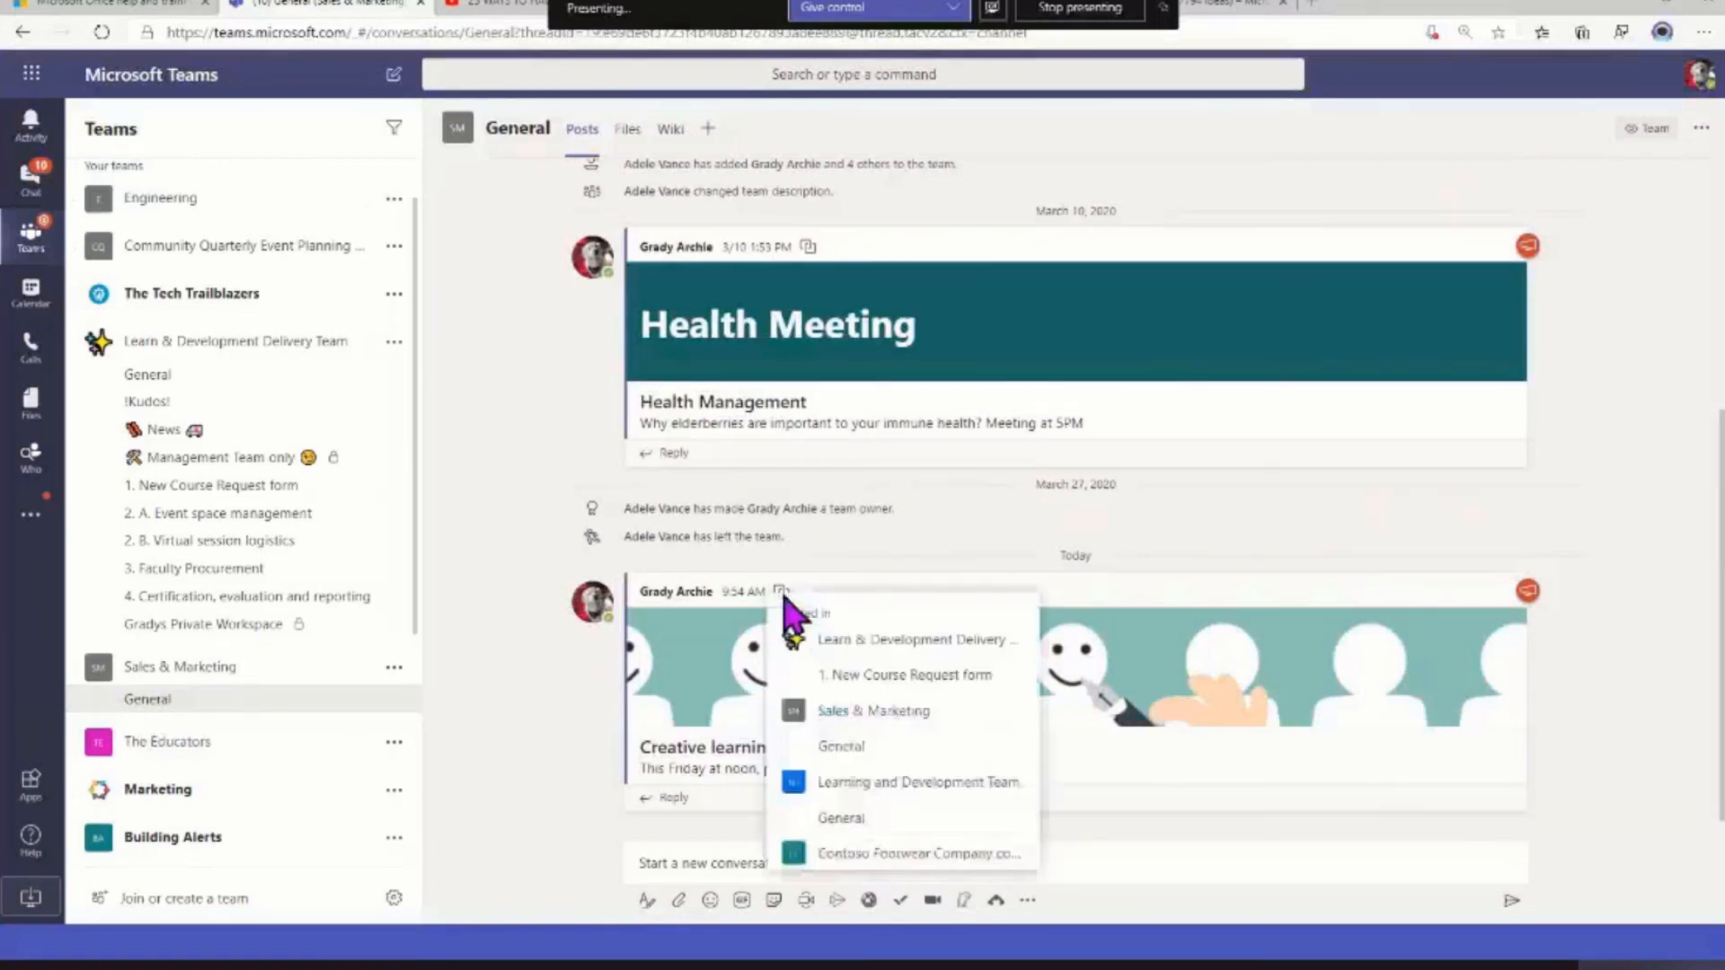
{"action": "left_click", "coordinate": [662, 799]}
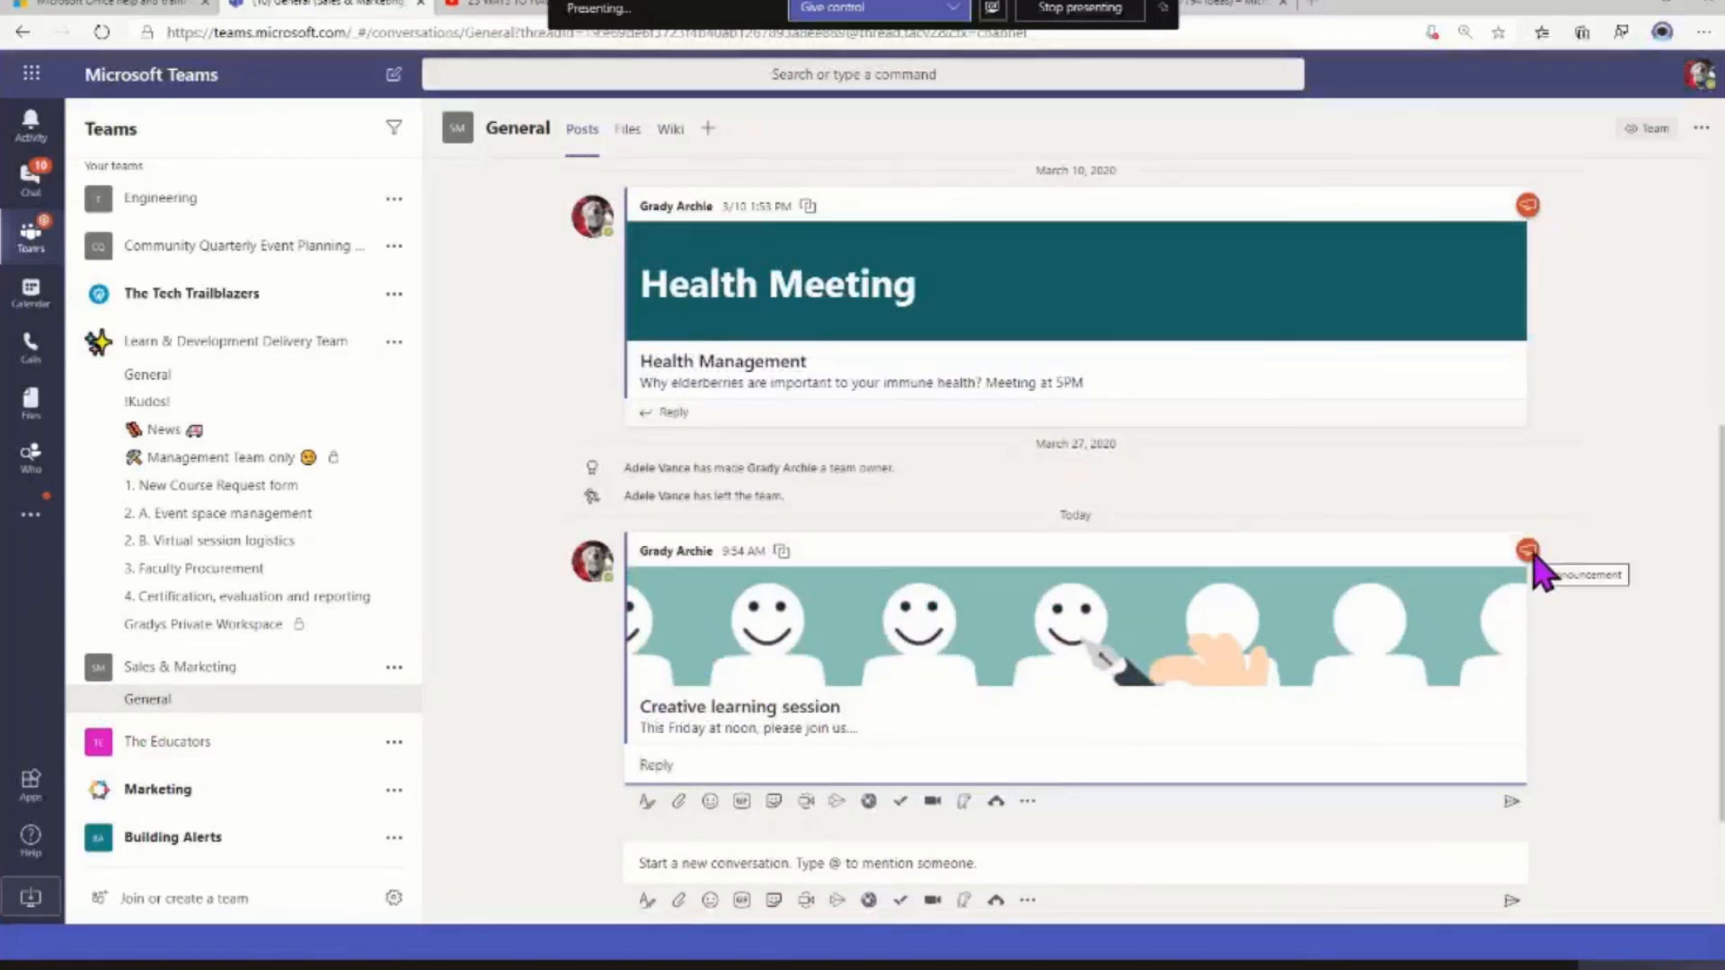
{"action": "left_click", "coordinate": [1027, 803]}
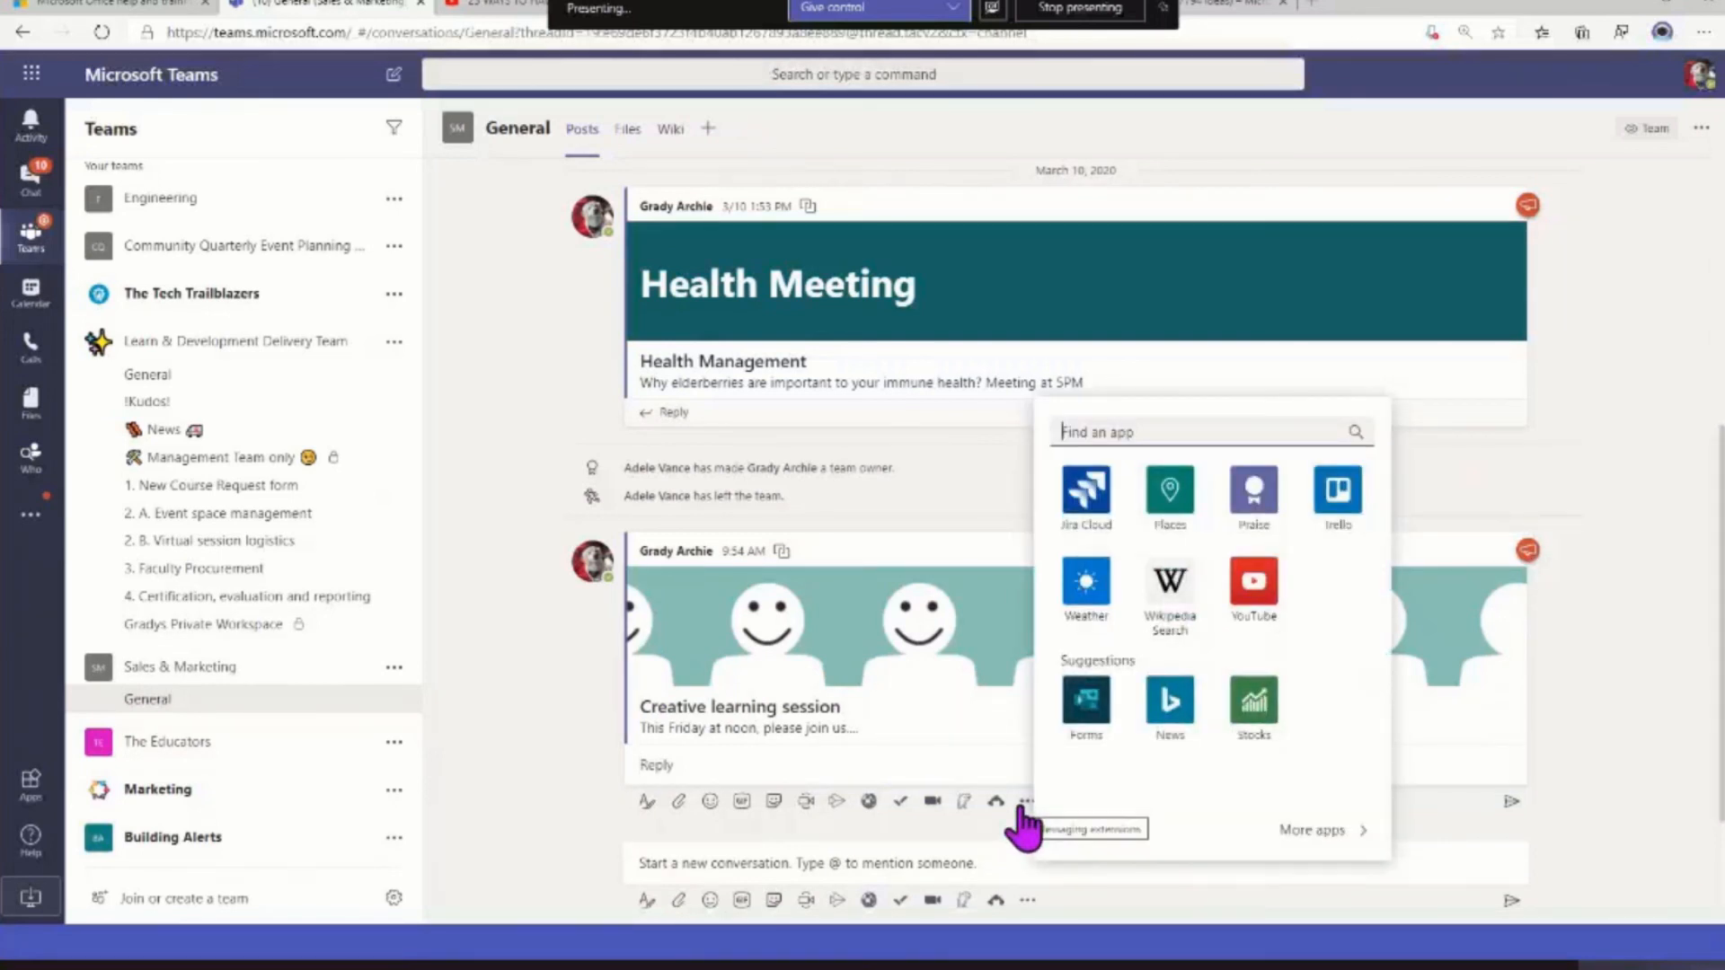
{"action": "left_click", "coordinate": [530, 795]}
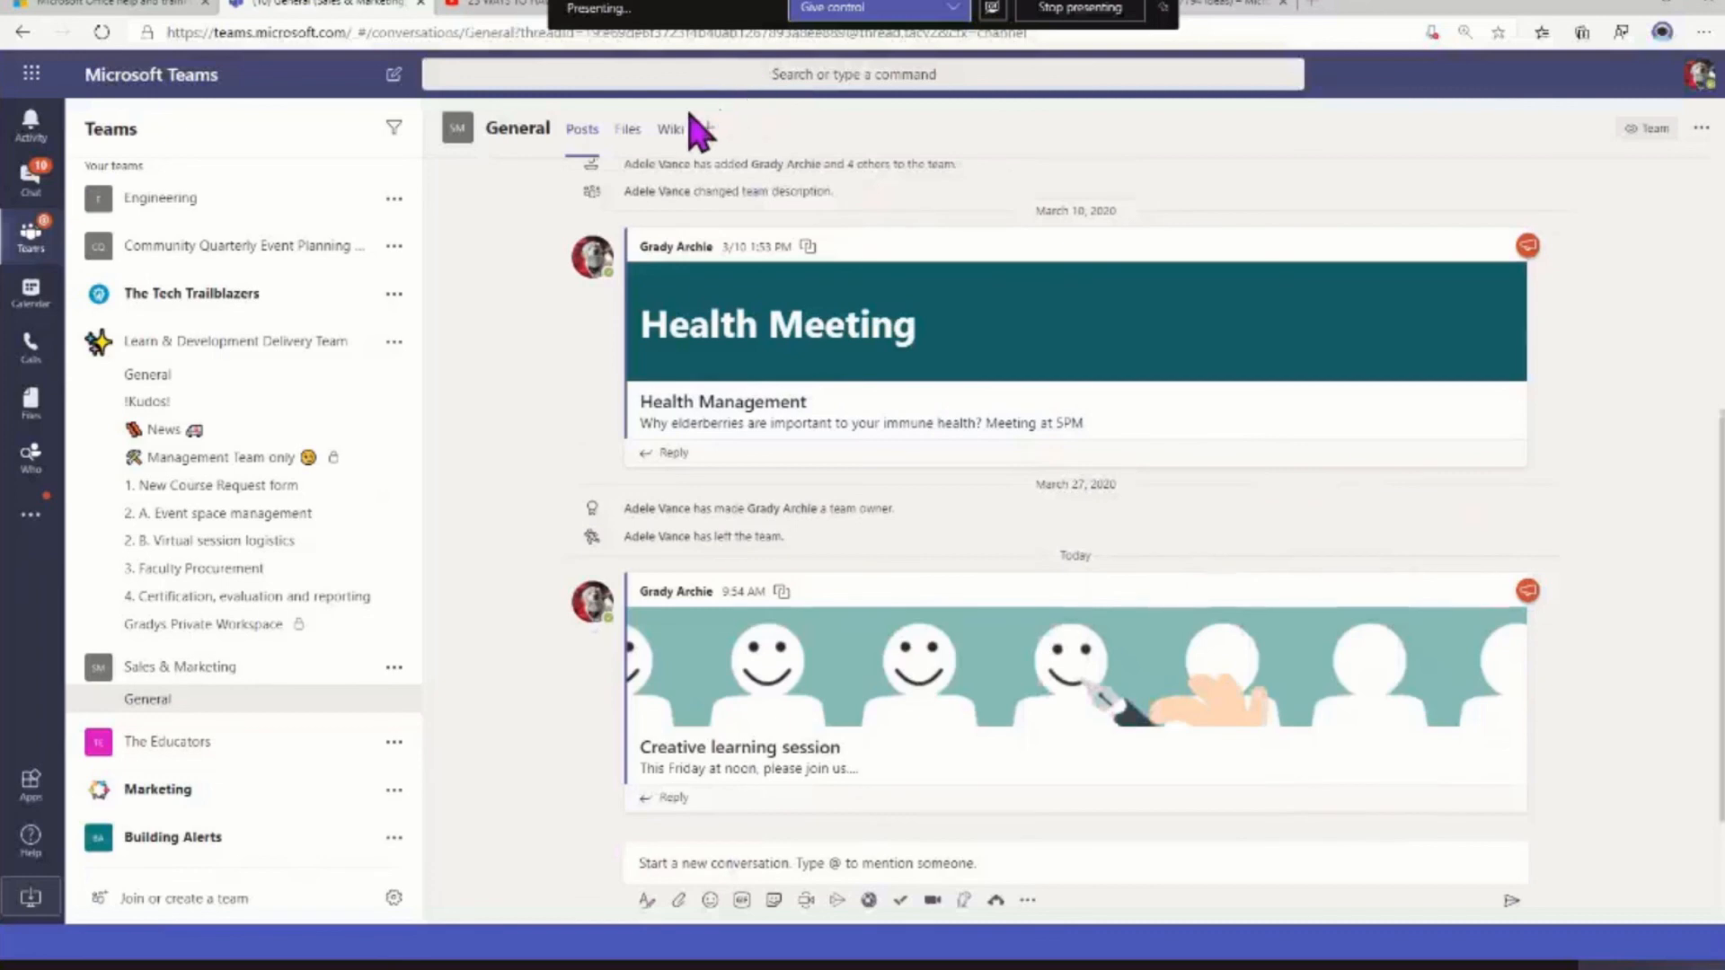
{"action": "left_click", "coordinate": [720, 132]}
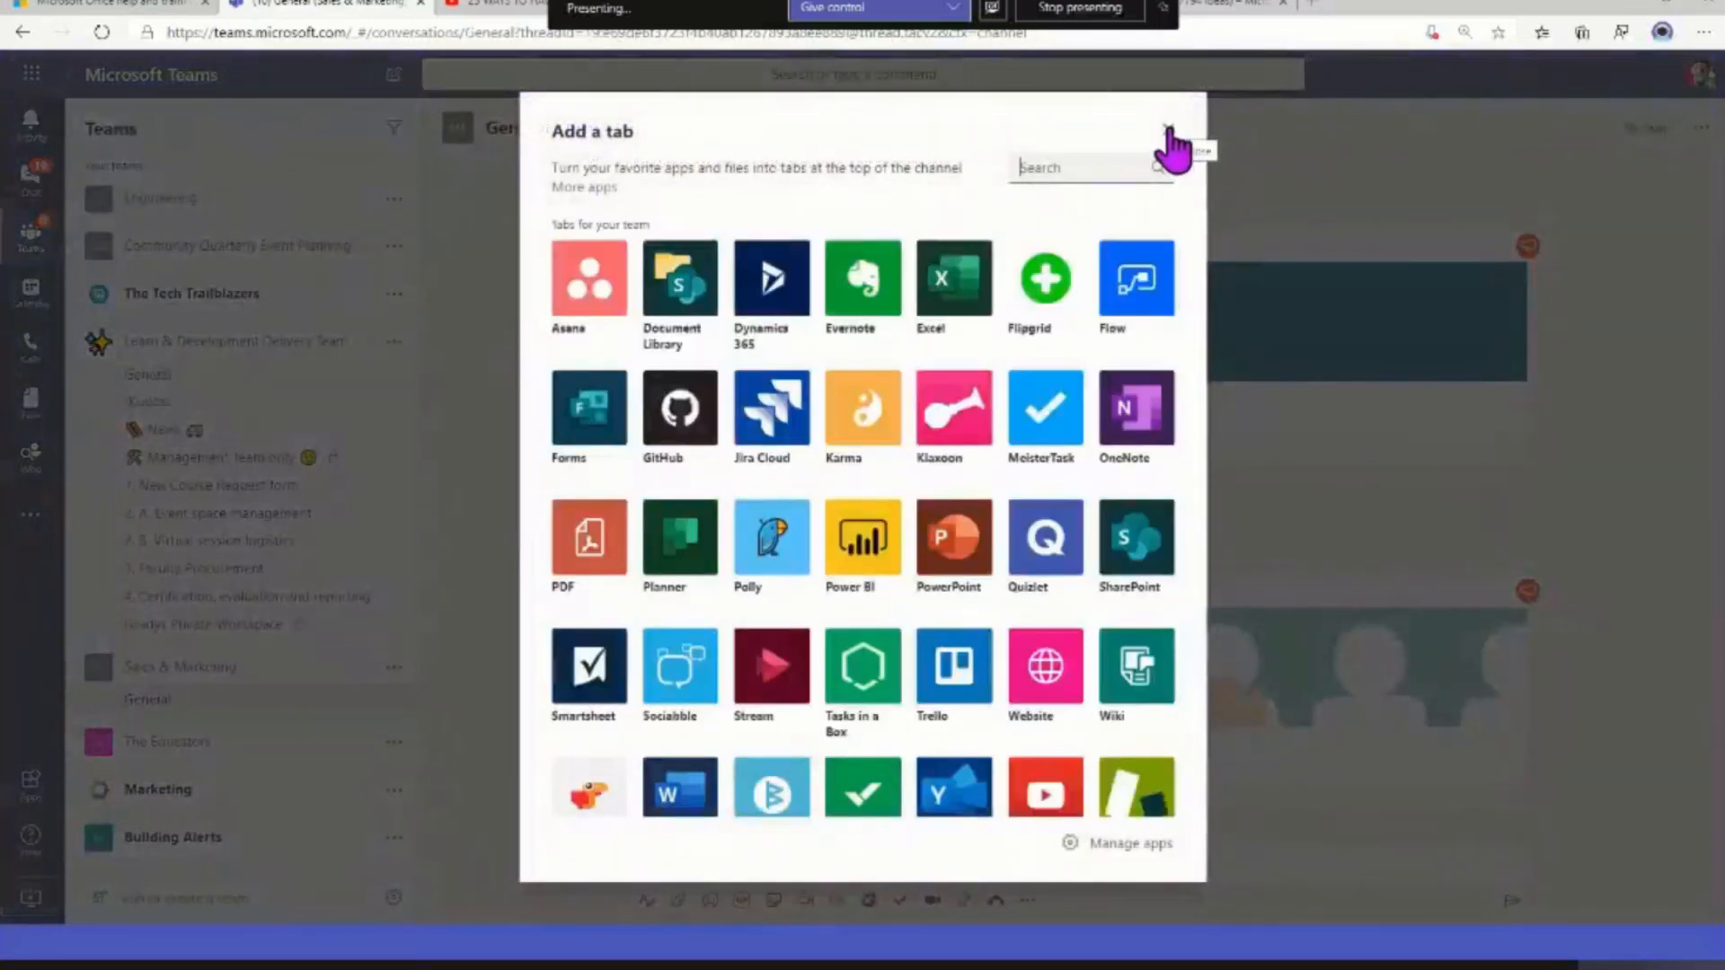
{"action": "left_click", "coordinate": [1168, 132]}
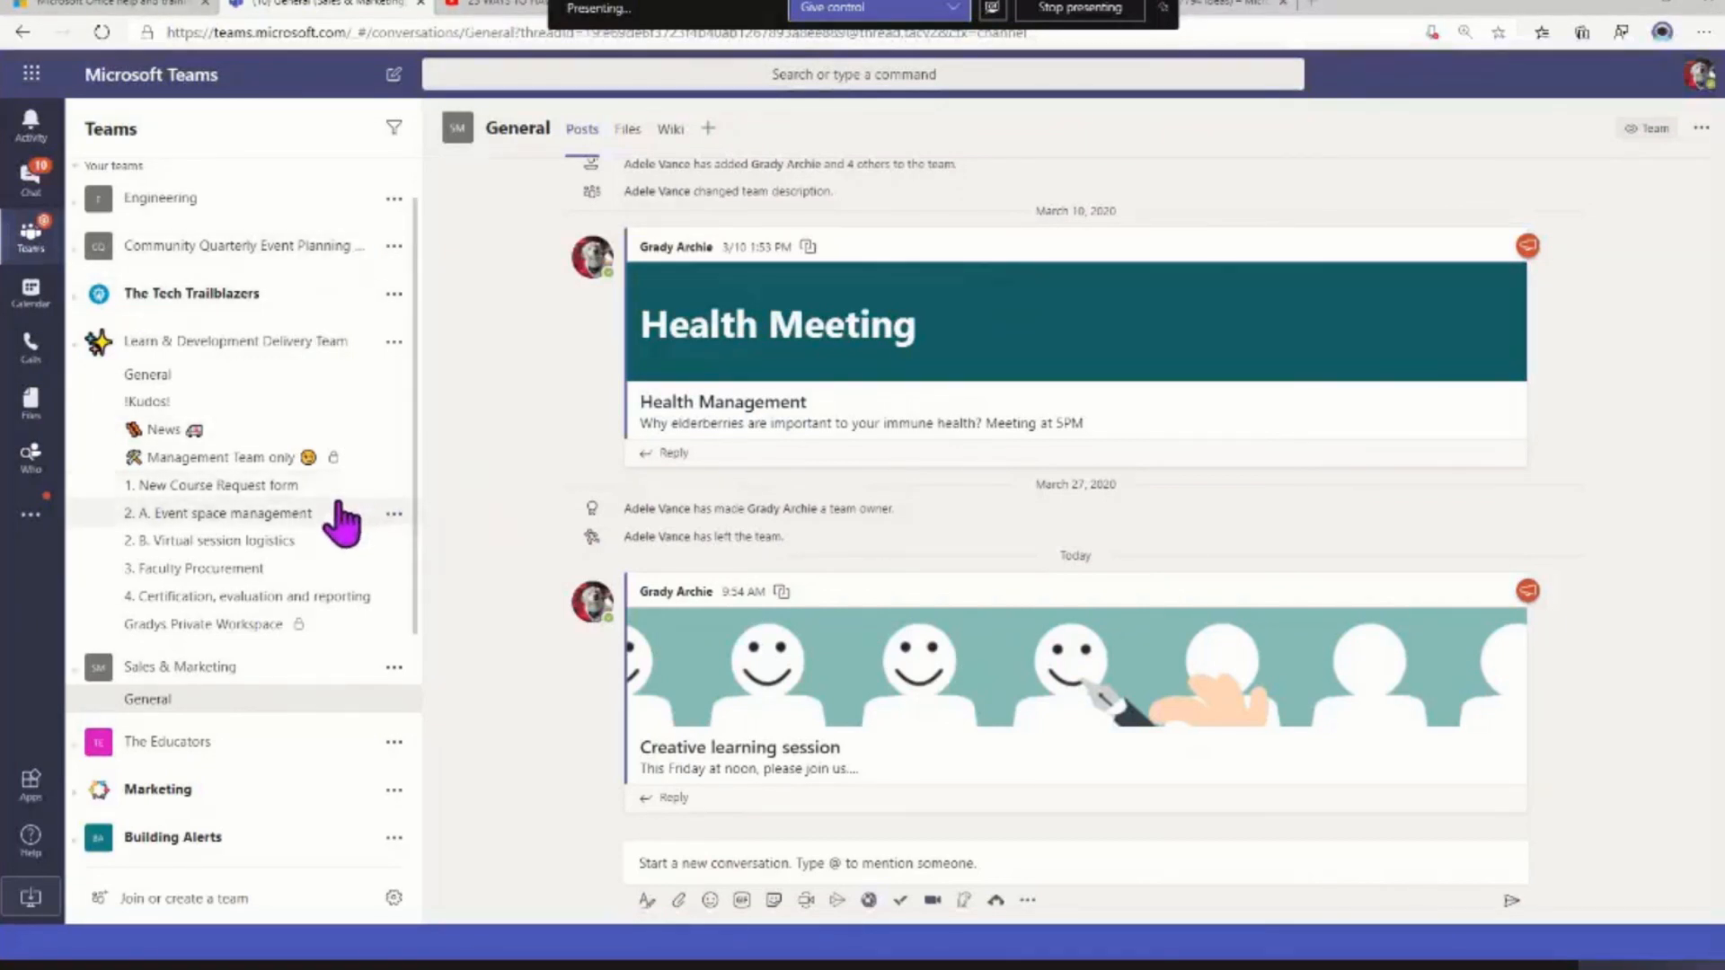
Open the files of the 2. A. Event space management channel in SharePoint
{"action": "left_click", "coordinate": [306, 516]}
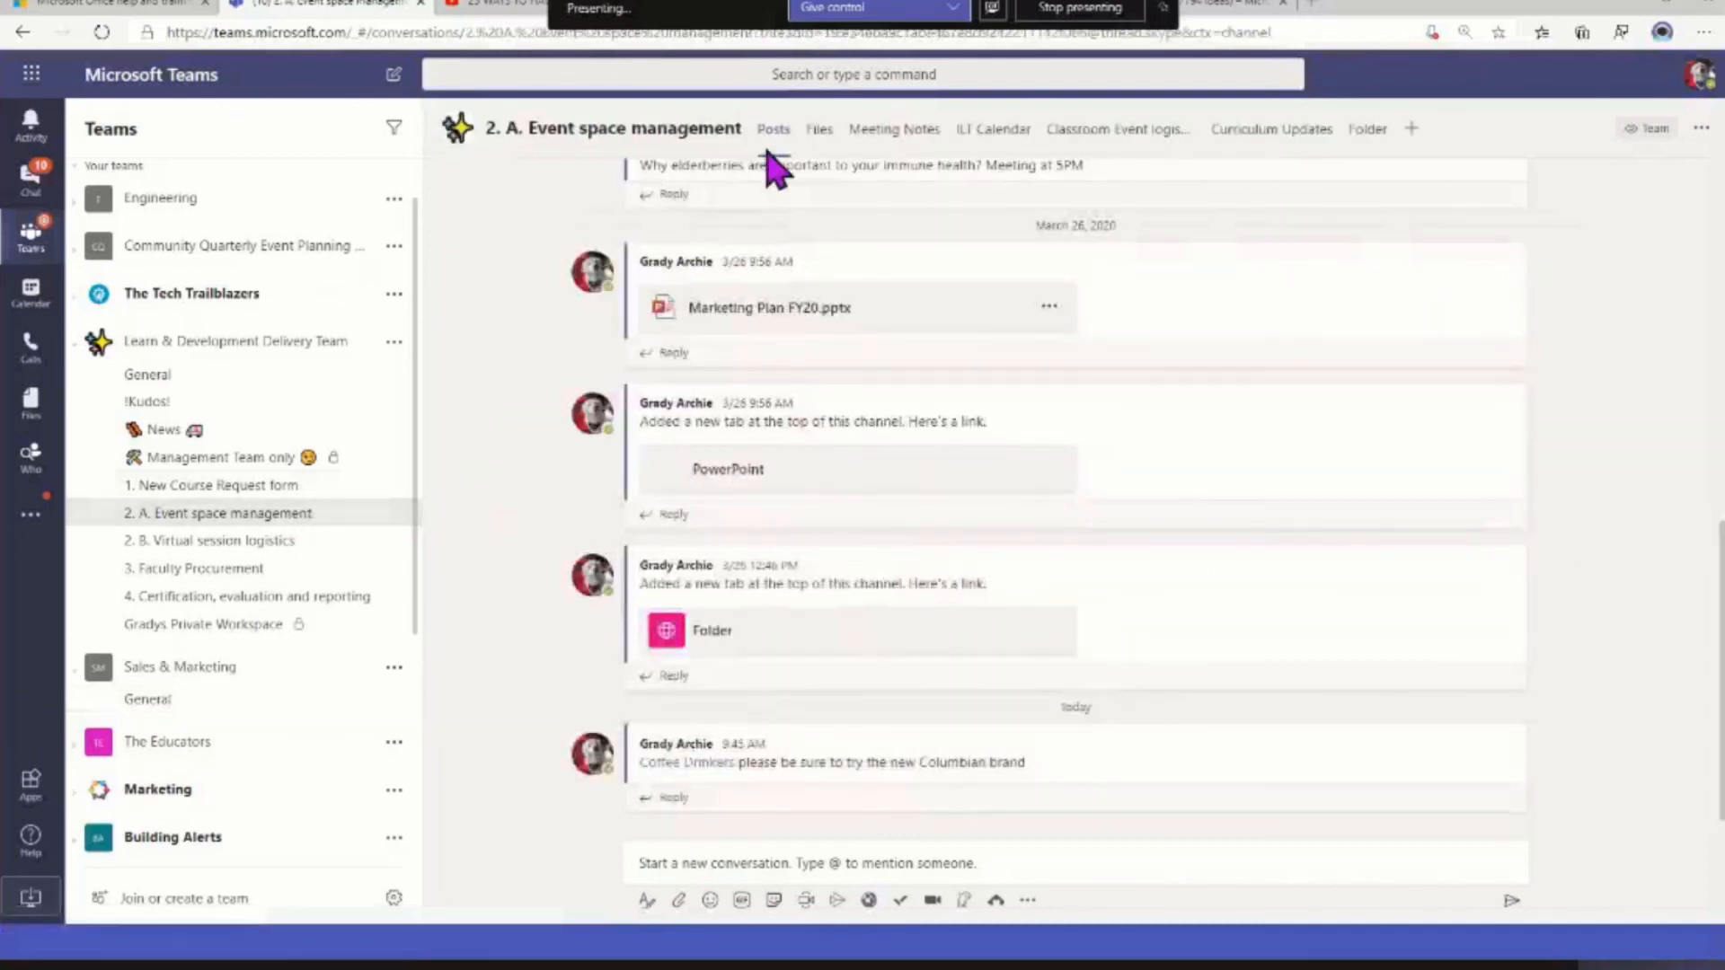
{"action": "left_click", "coordinate": [818, 135]}
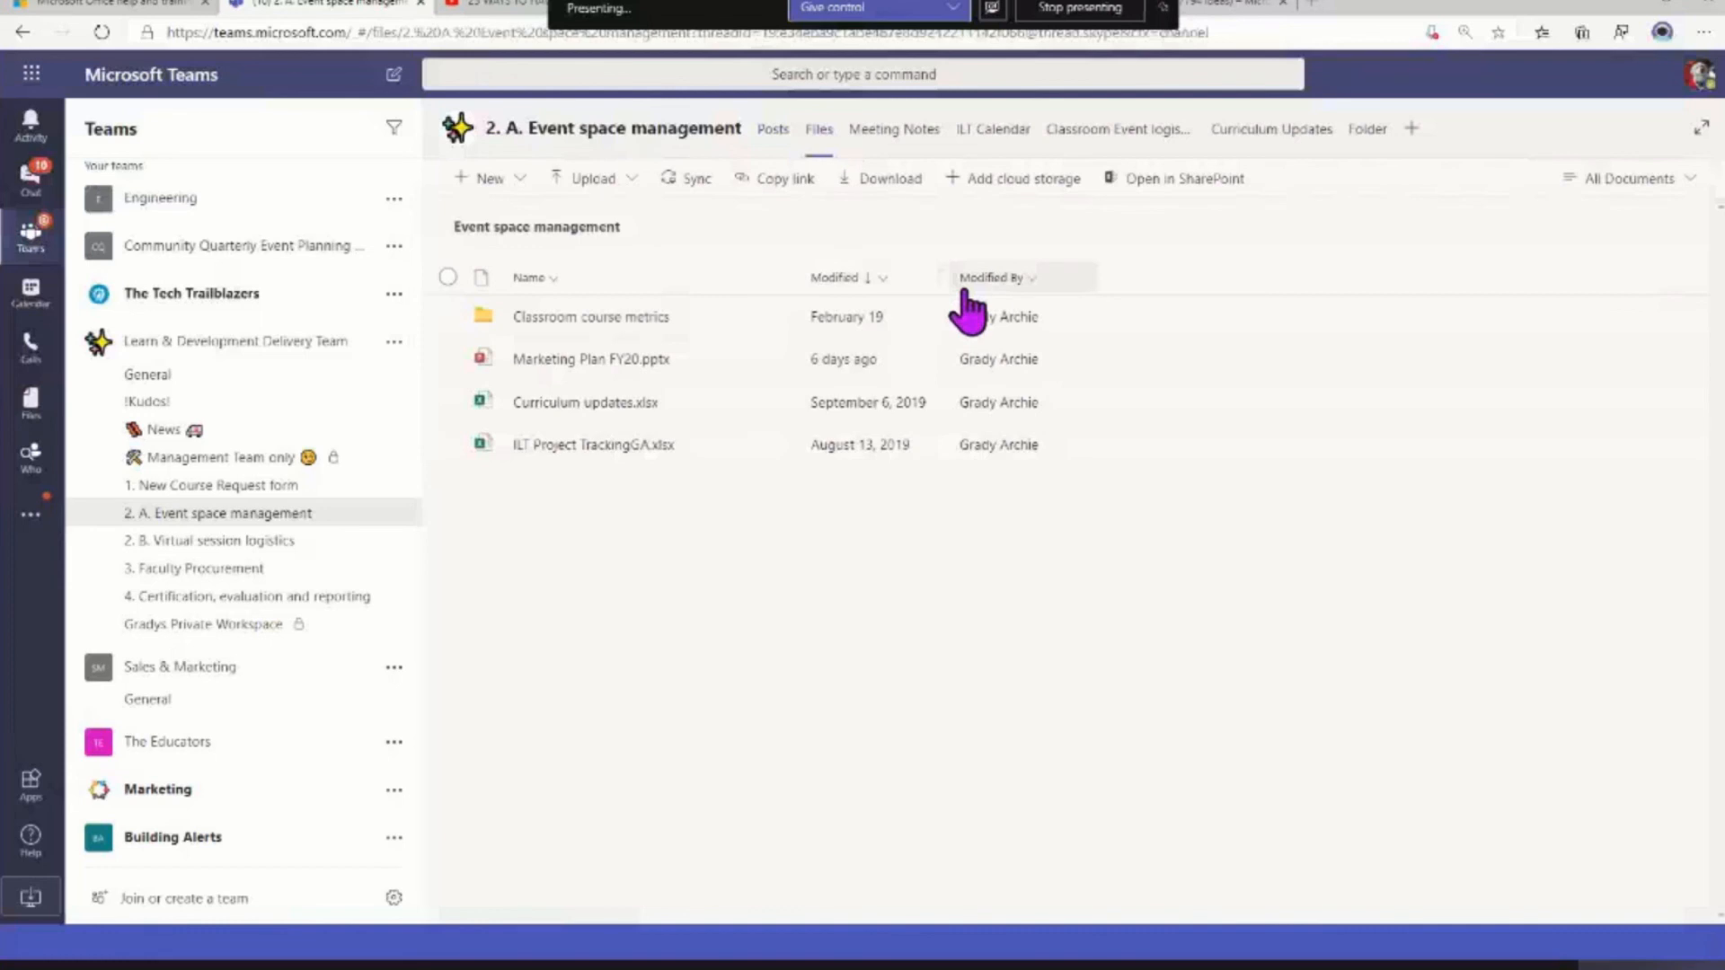
{"action": "left_click", "coordinate": [1182, 180]}
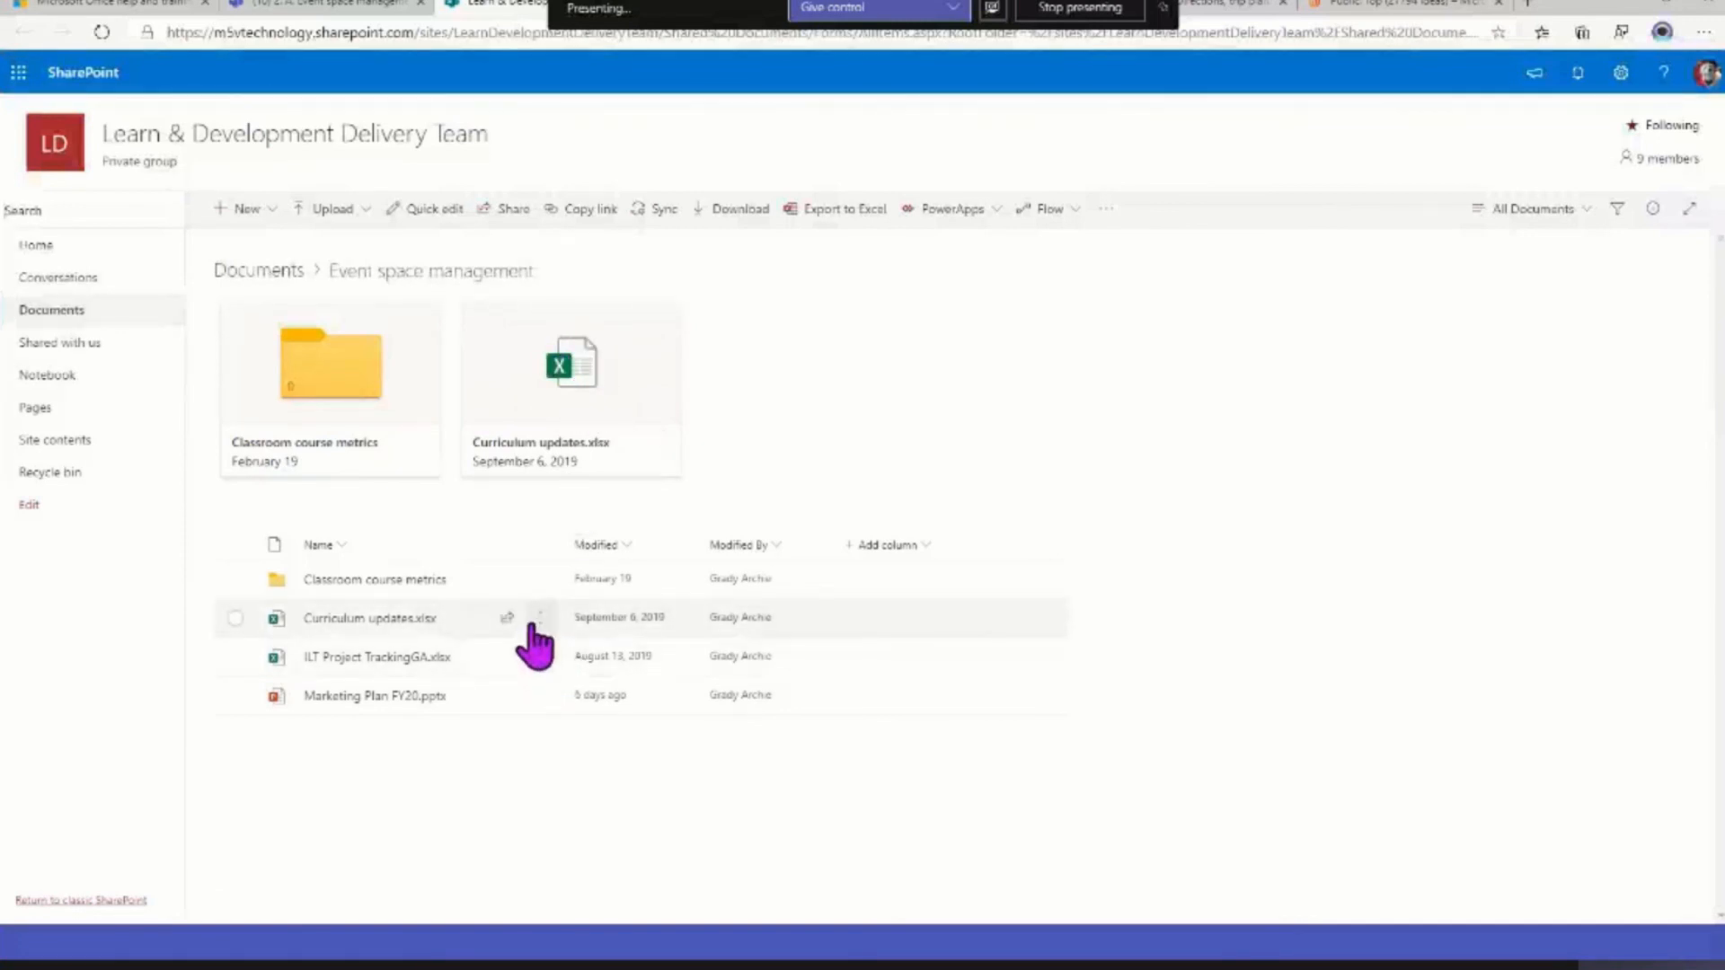
Review the Flow options for Curriculum updates.xlsx in SharePoint and return to Microsoft Teams
{"action": "left_click", "coordinate": [540, 620]}
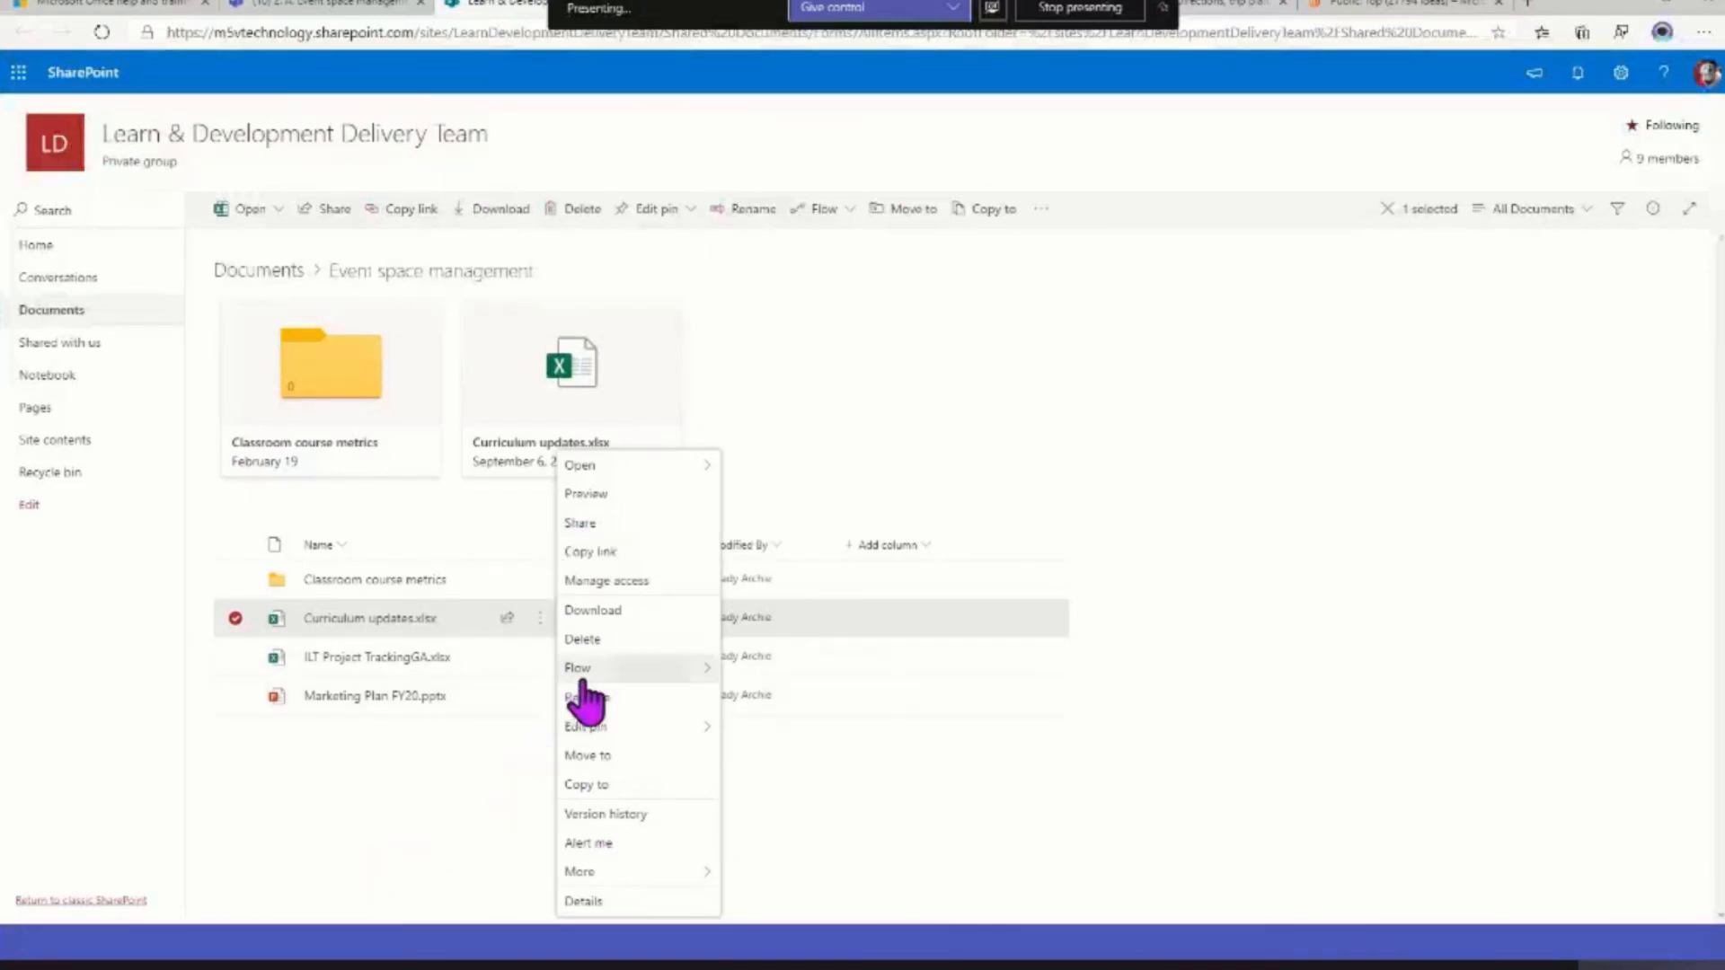
{"action": "mouse_move", "coordinate": [674, 670]}
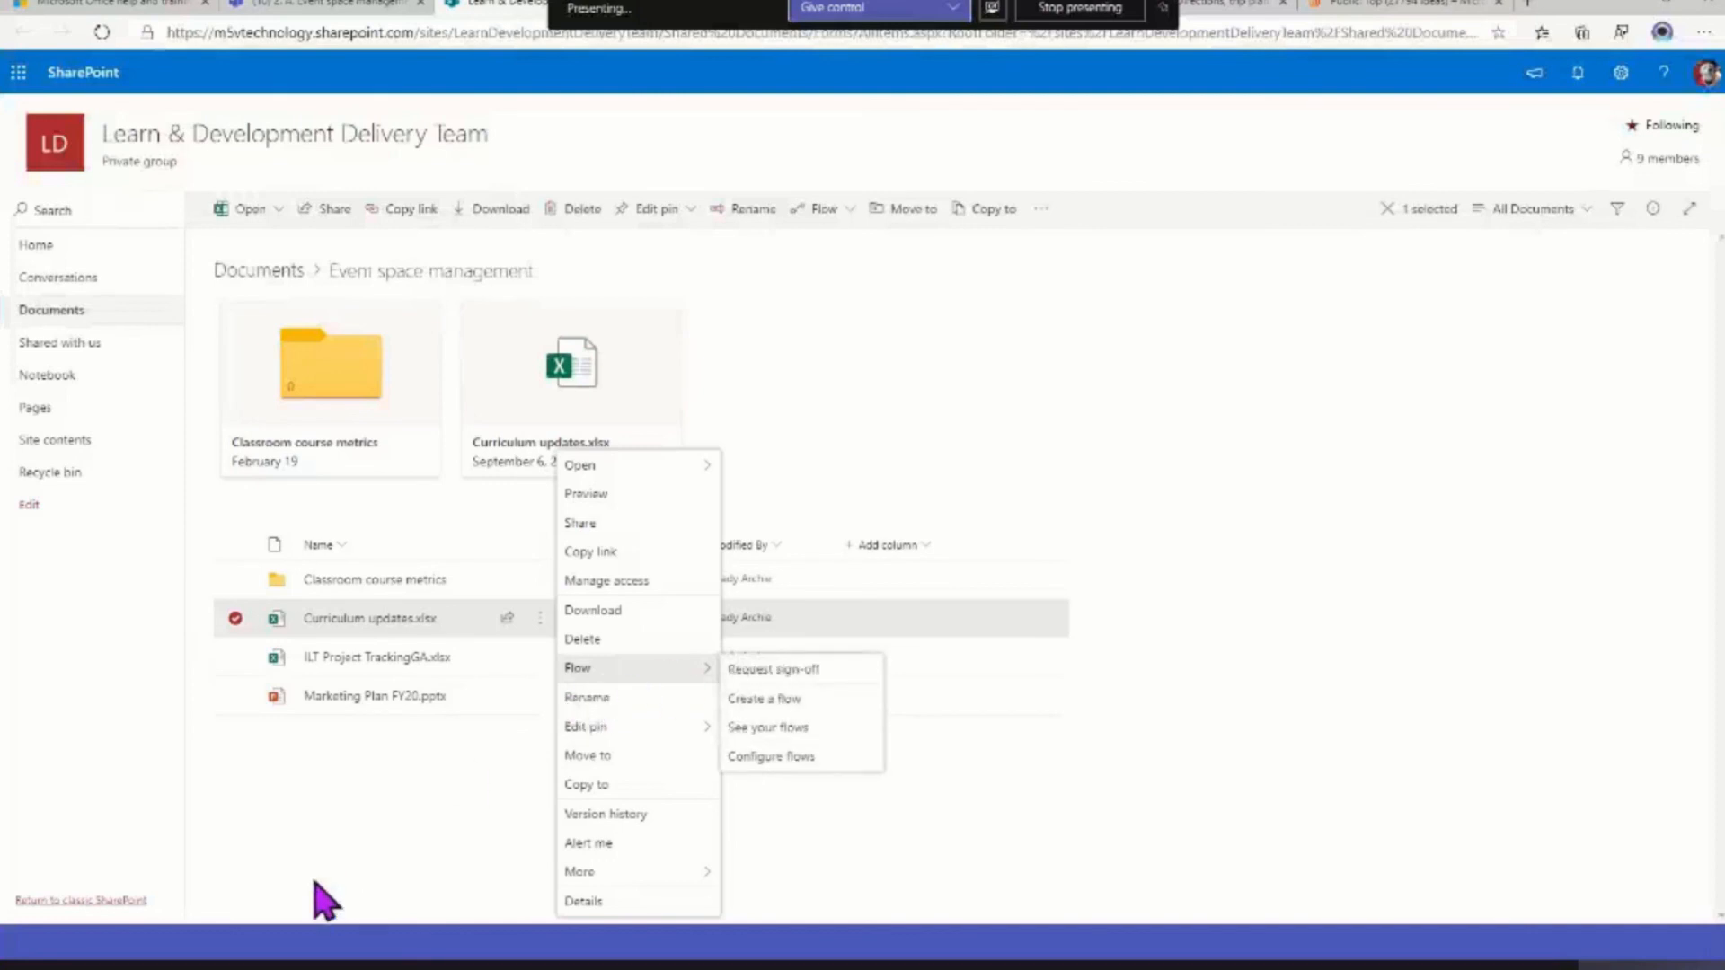
{"action": "left_click", "coordinate": [300, 856]}
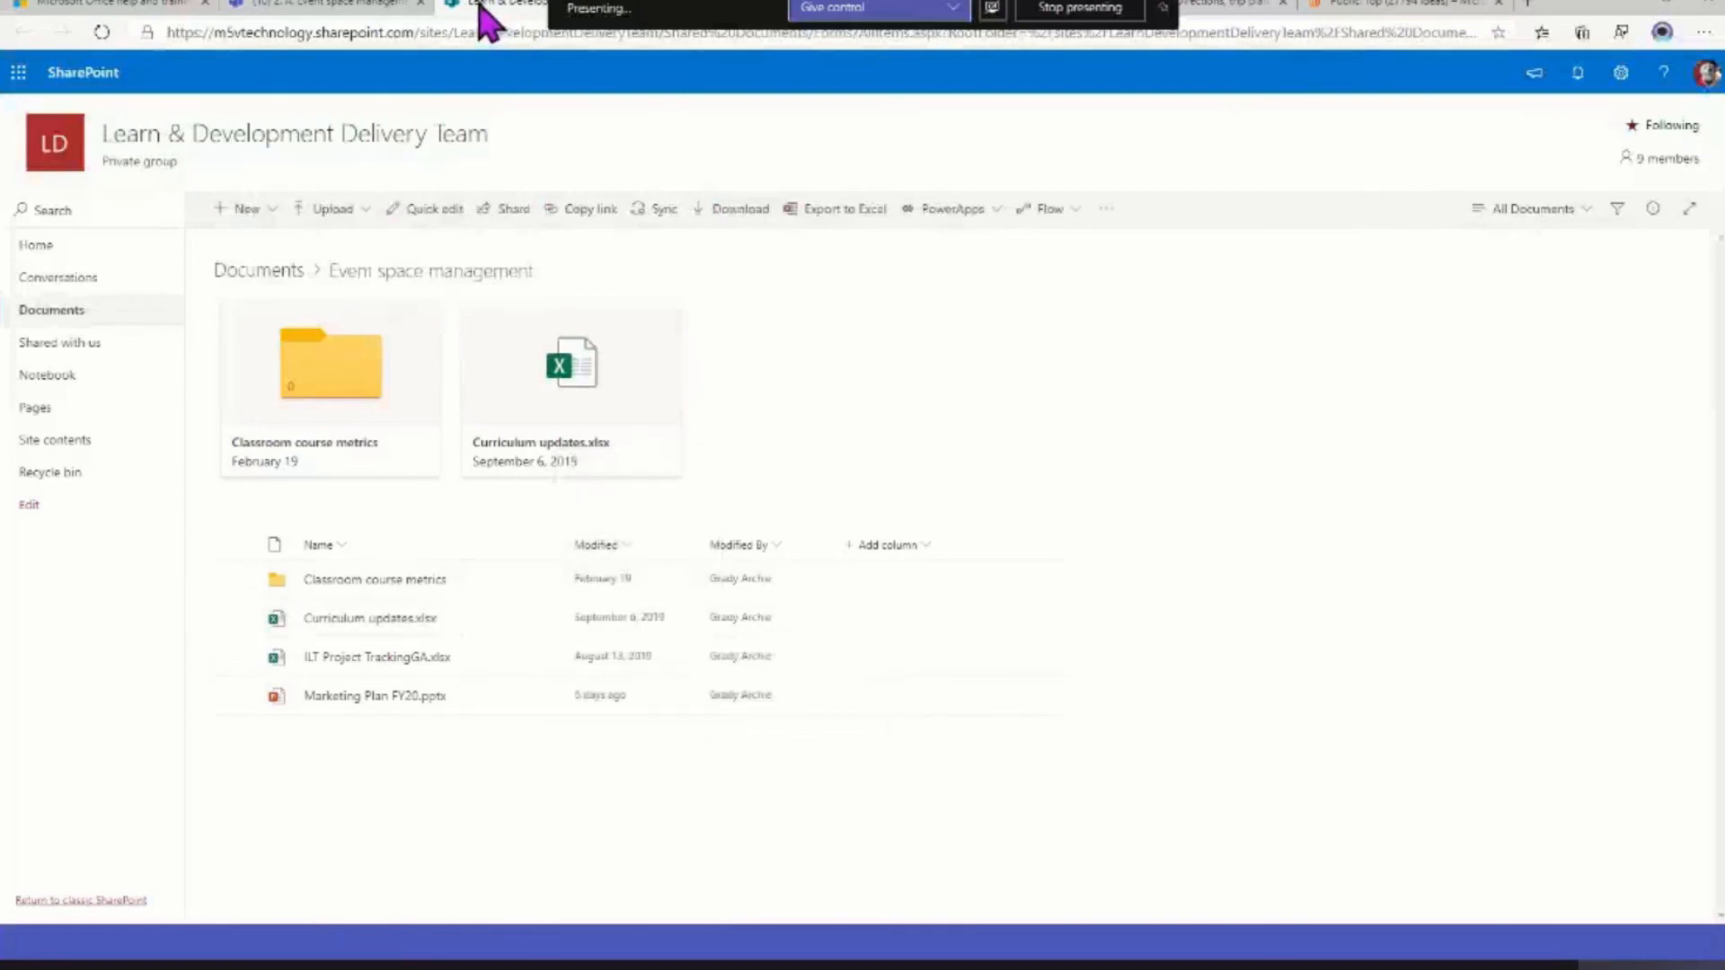
{"action": "left_click", "coordinate": [366, 4]}
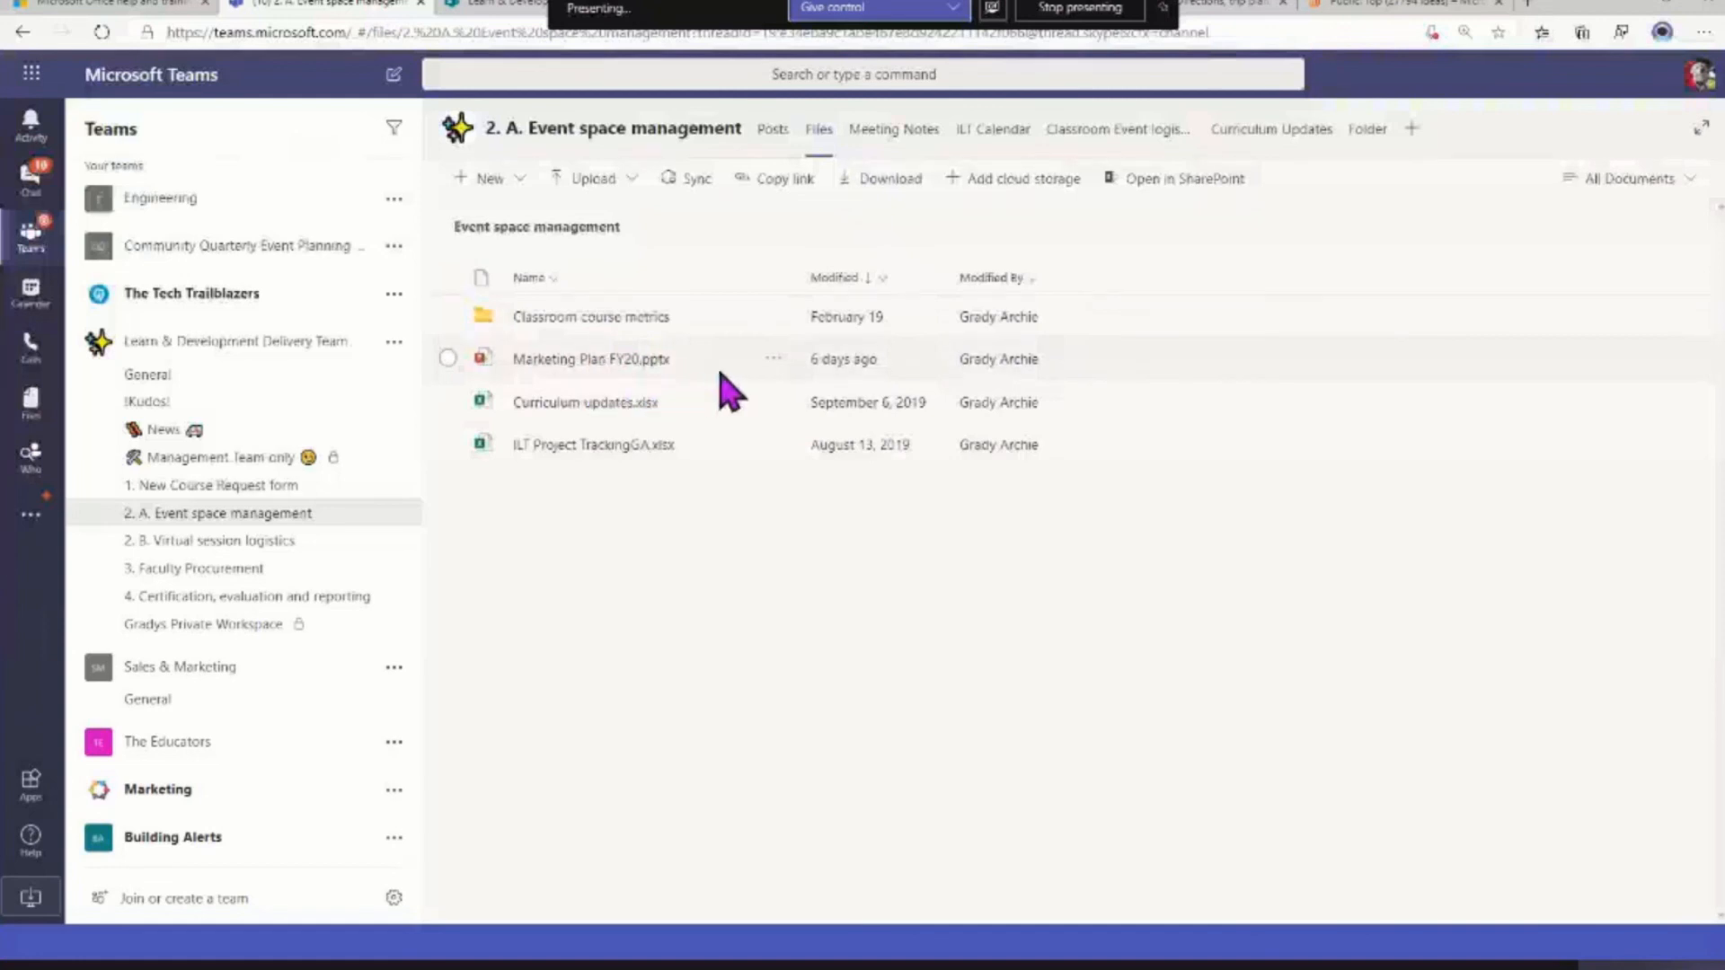
Pin Marketing Plan FY20.pptx to the top of the channel's file list and view the existing Folder tab
{"action": "left_click", "coordinate": [772, 360]}
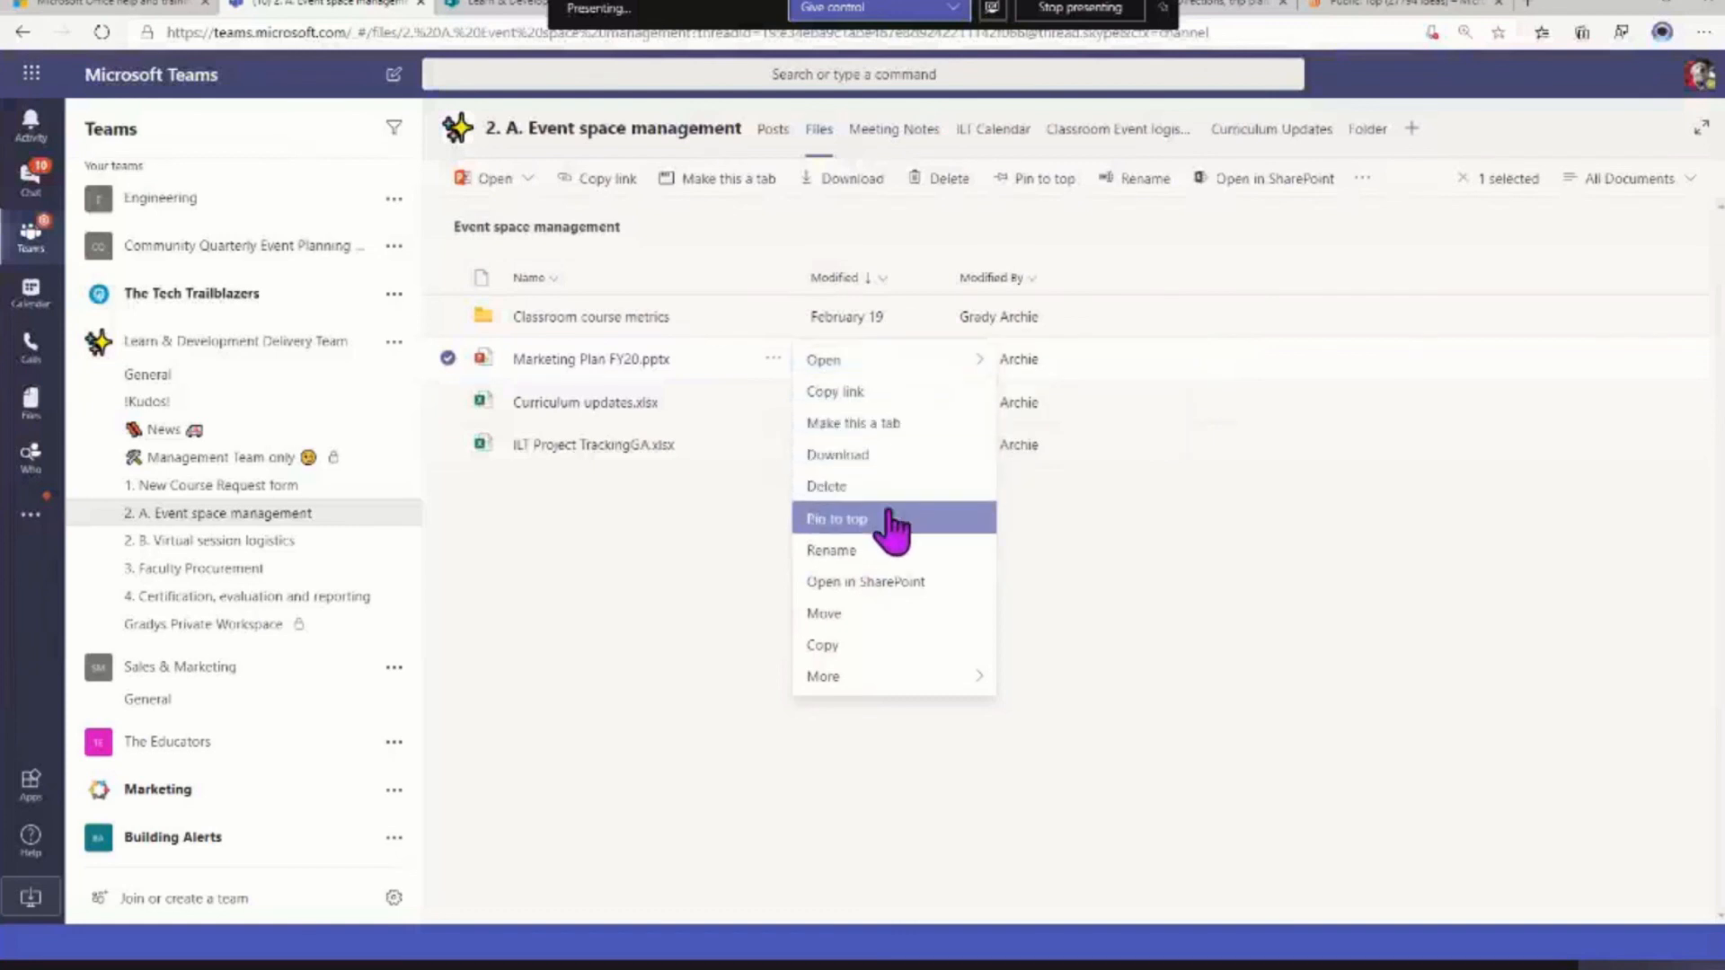
{"action": "left_click", "coordinate": [838, 536]}
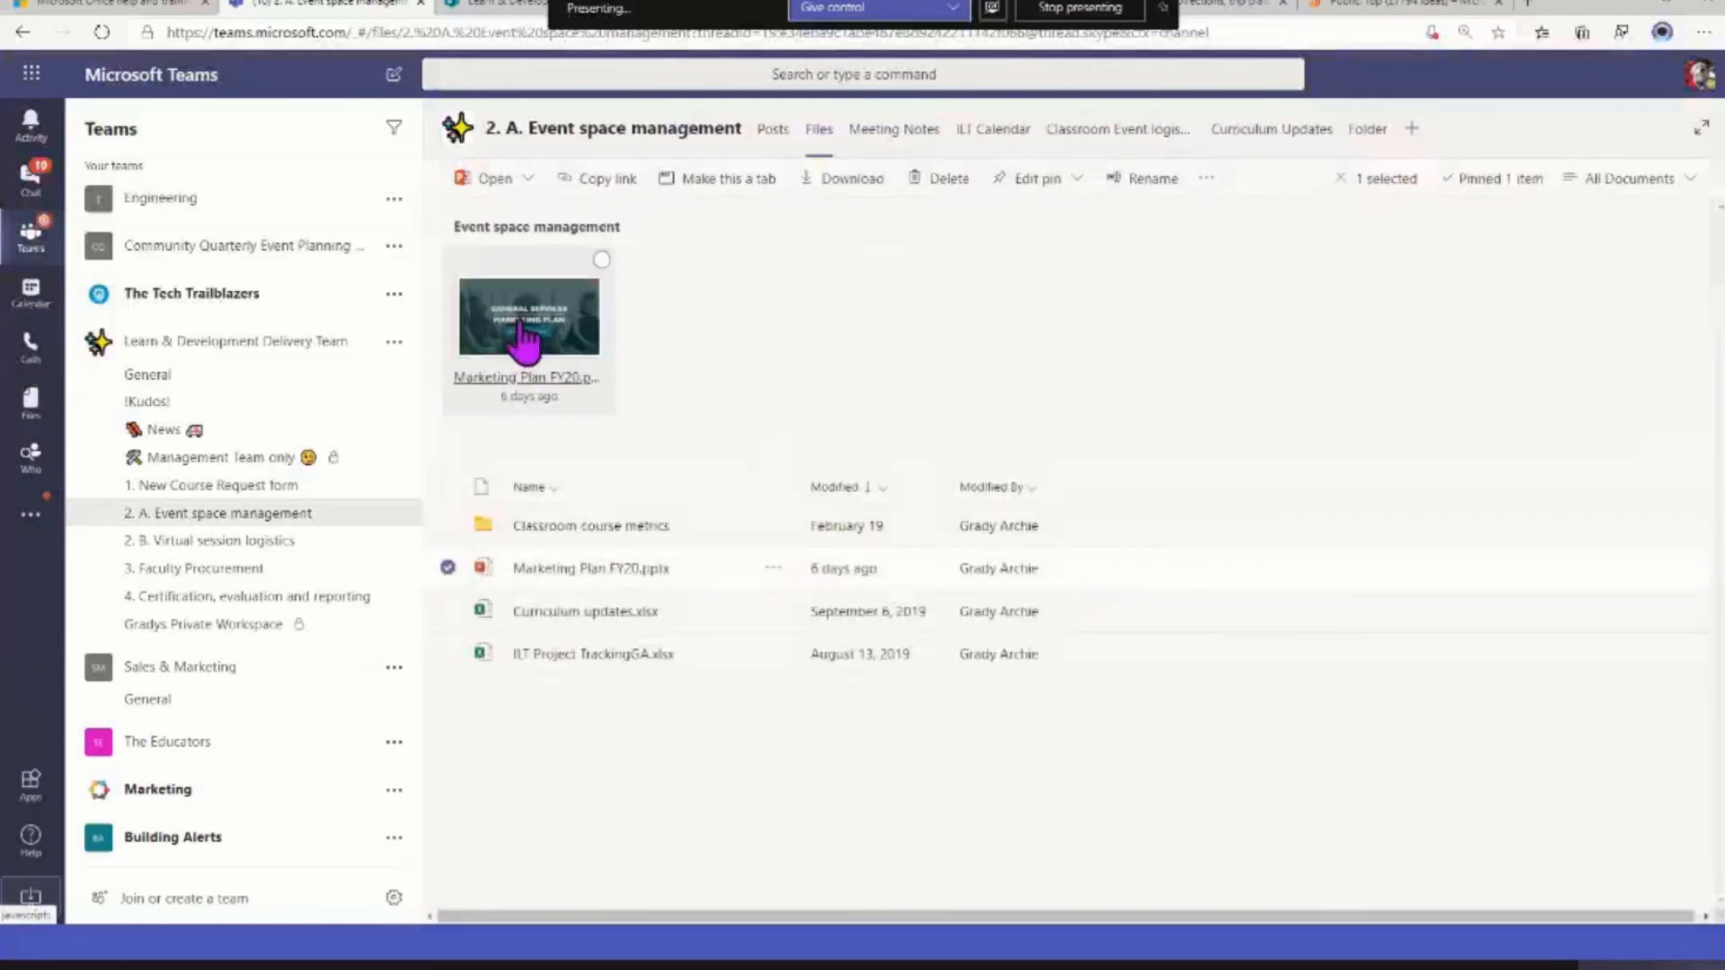
{"action": "left_click", "coordinate": [1364, 137]}
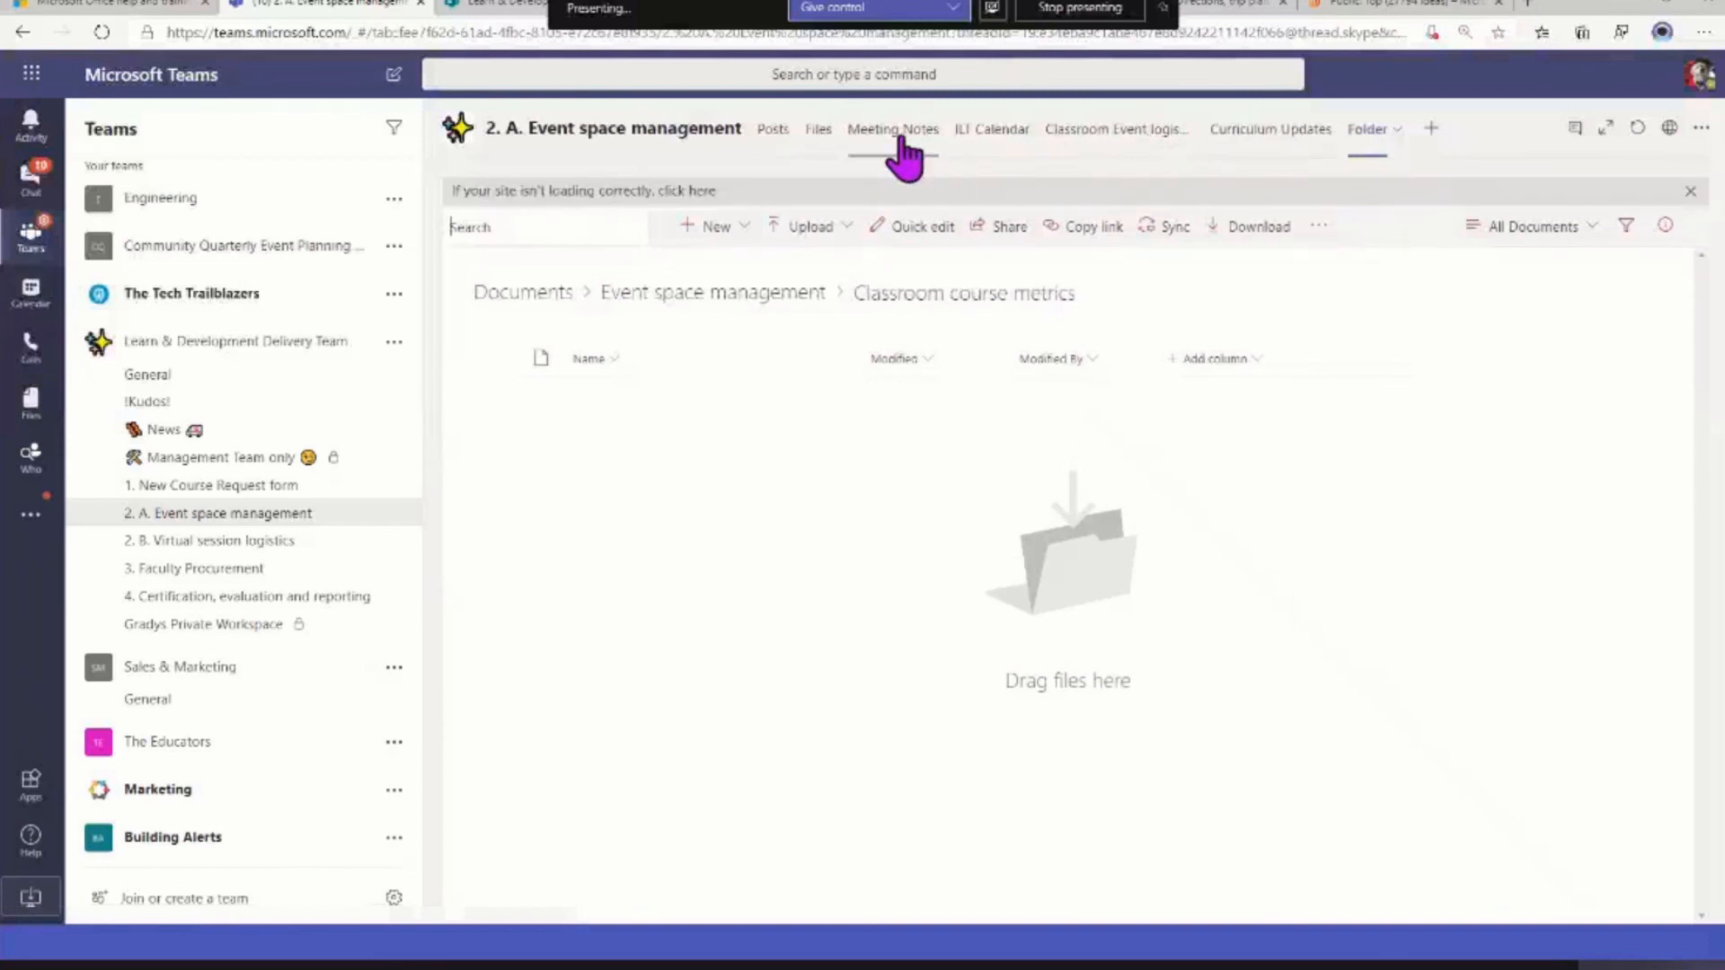
Copy the Microsoft Teams link of the Classroom course metrics folder from the channel's files
{"action": "left_click", "coordinate": [818, 133]}
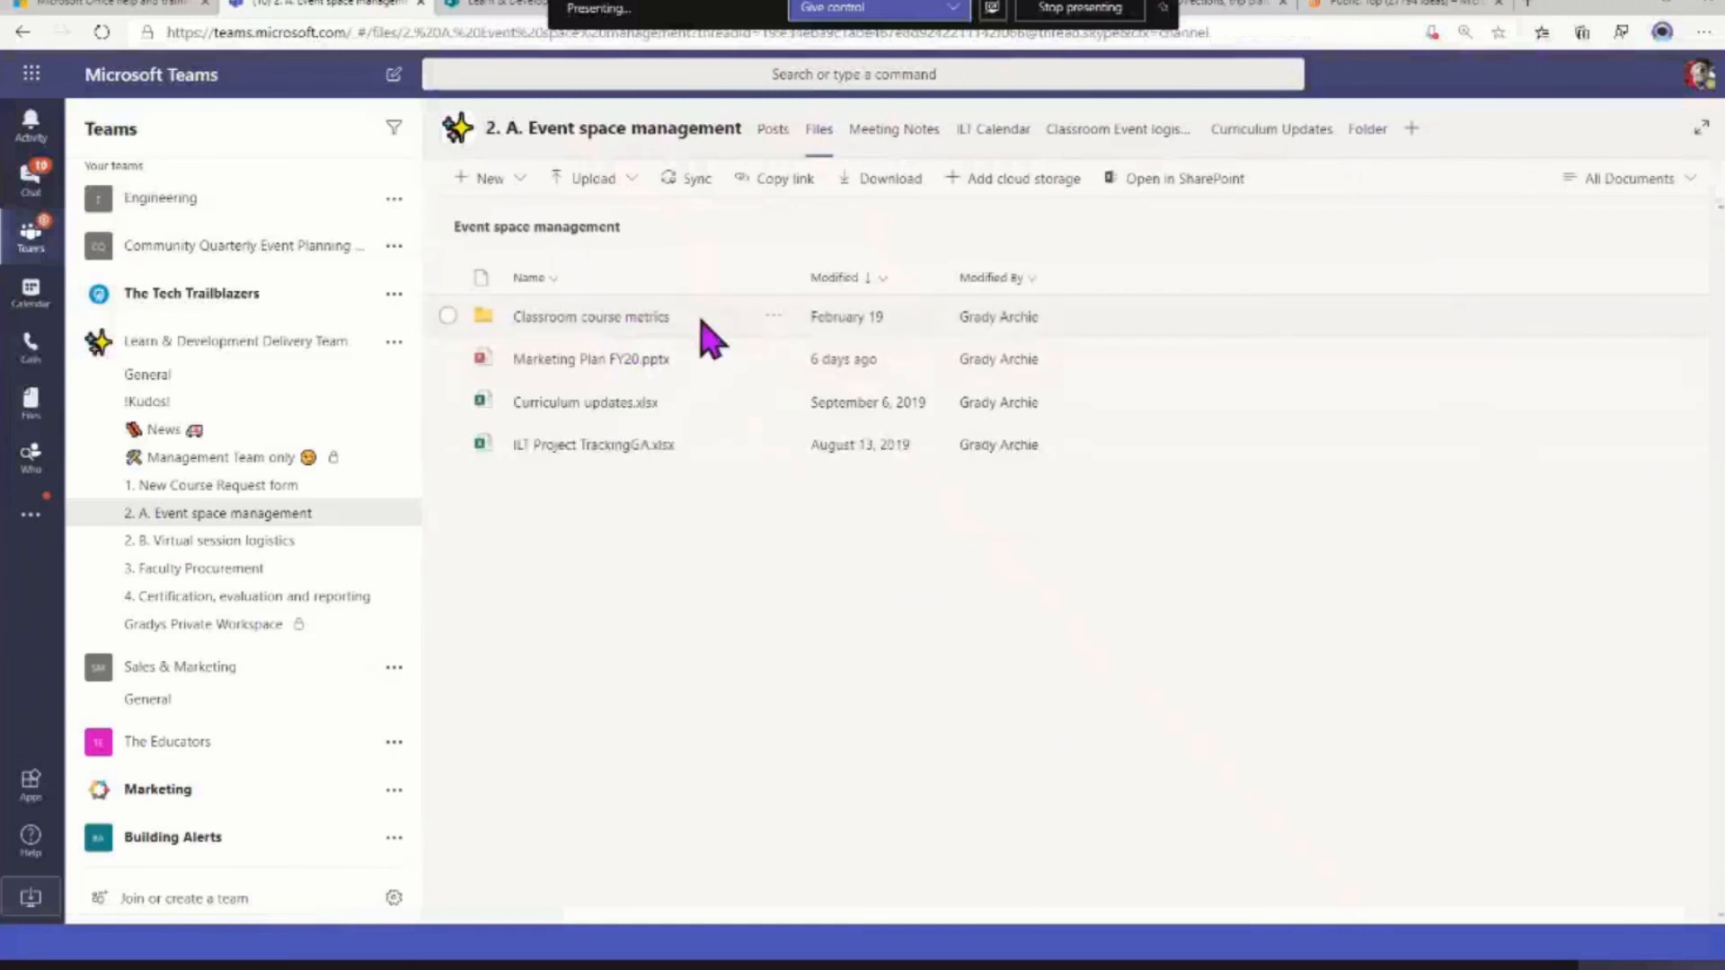
{"action": "left_click", "coordinate": [772, 318]}
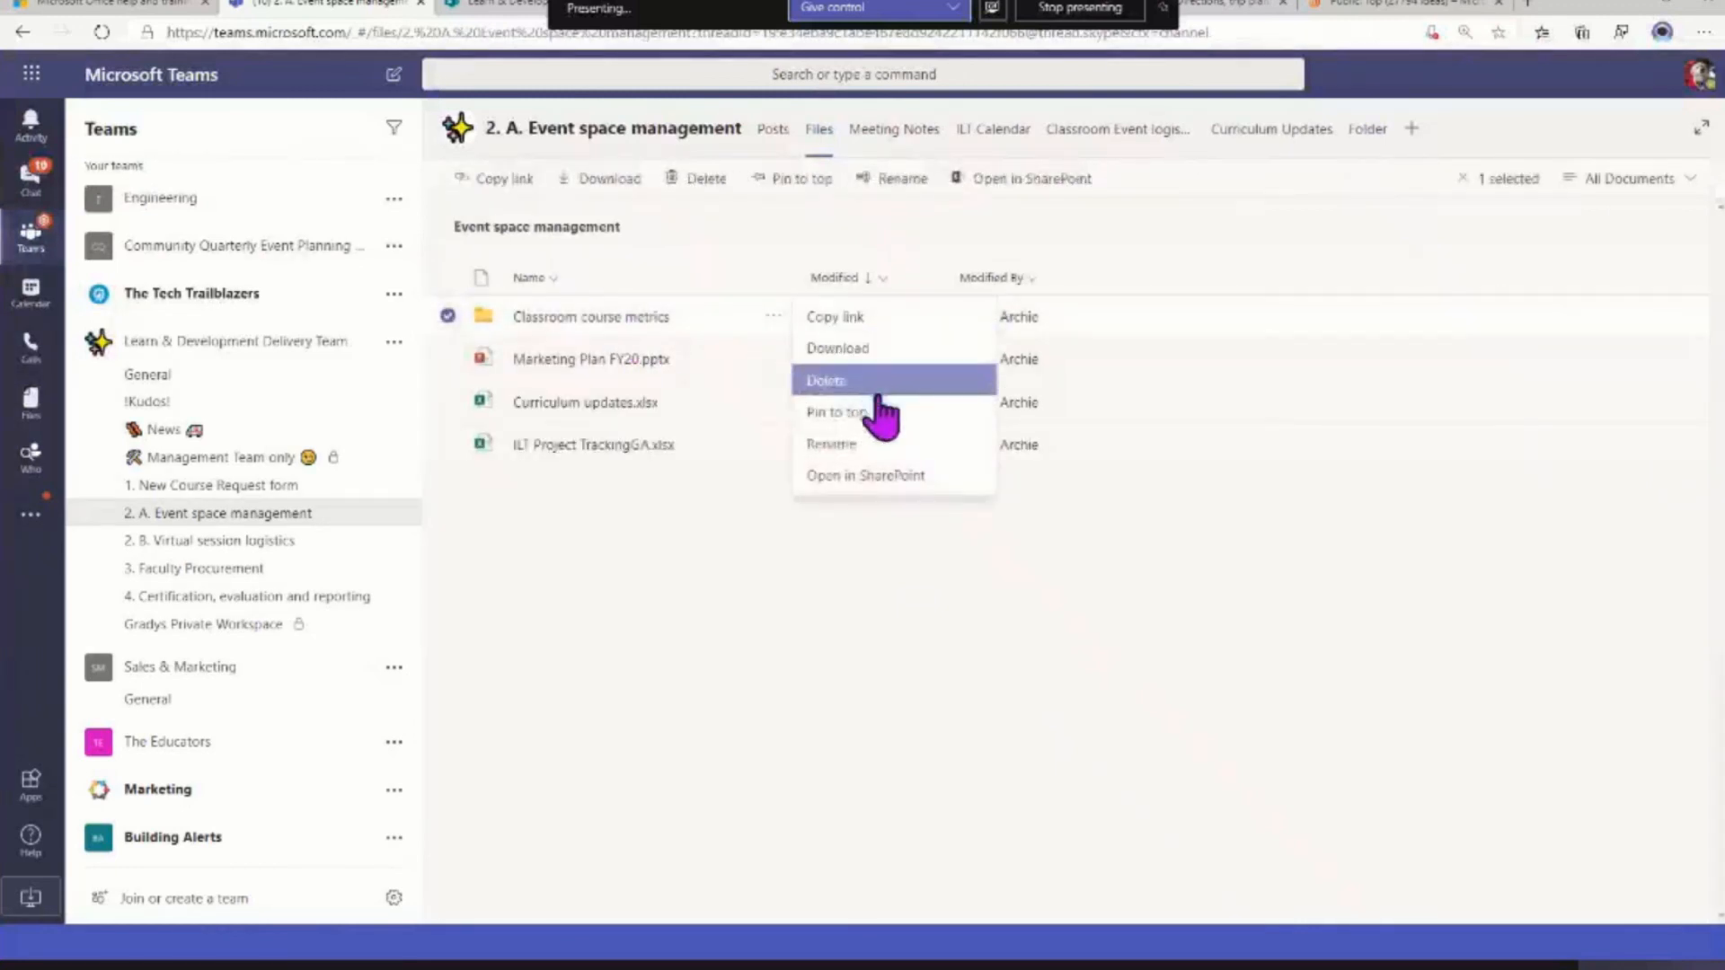
{"action": "left_click", "coordinate": [868, 325]}
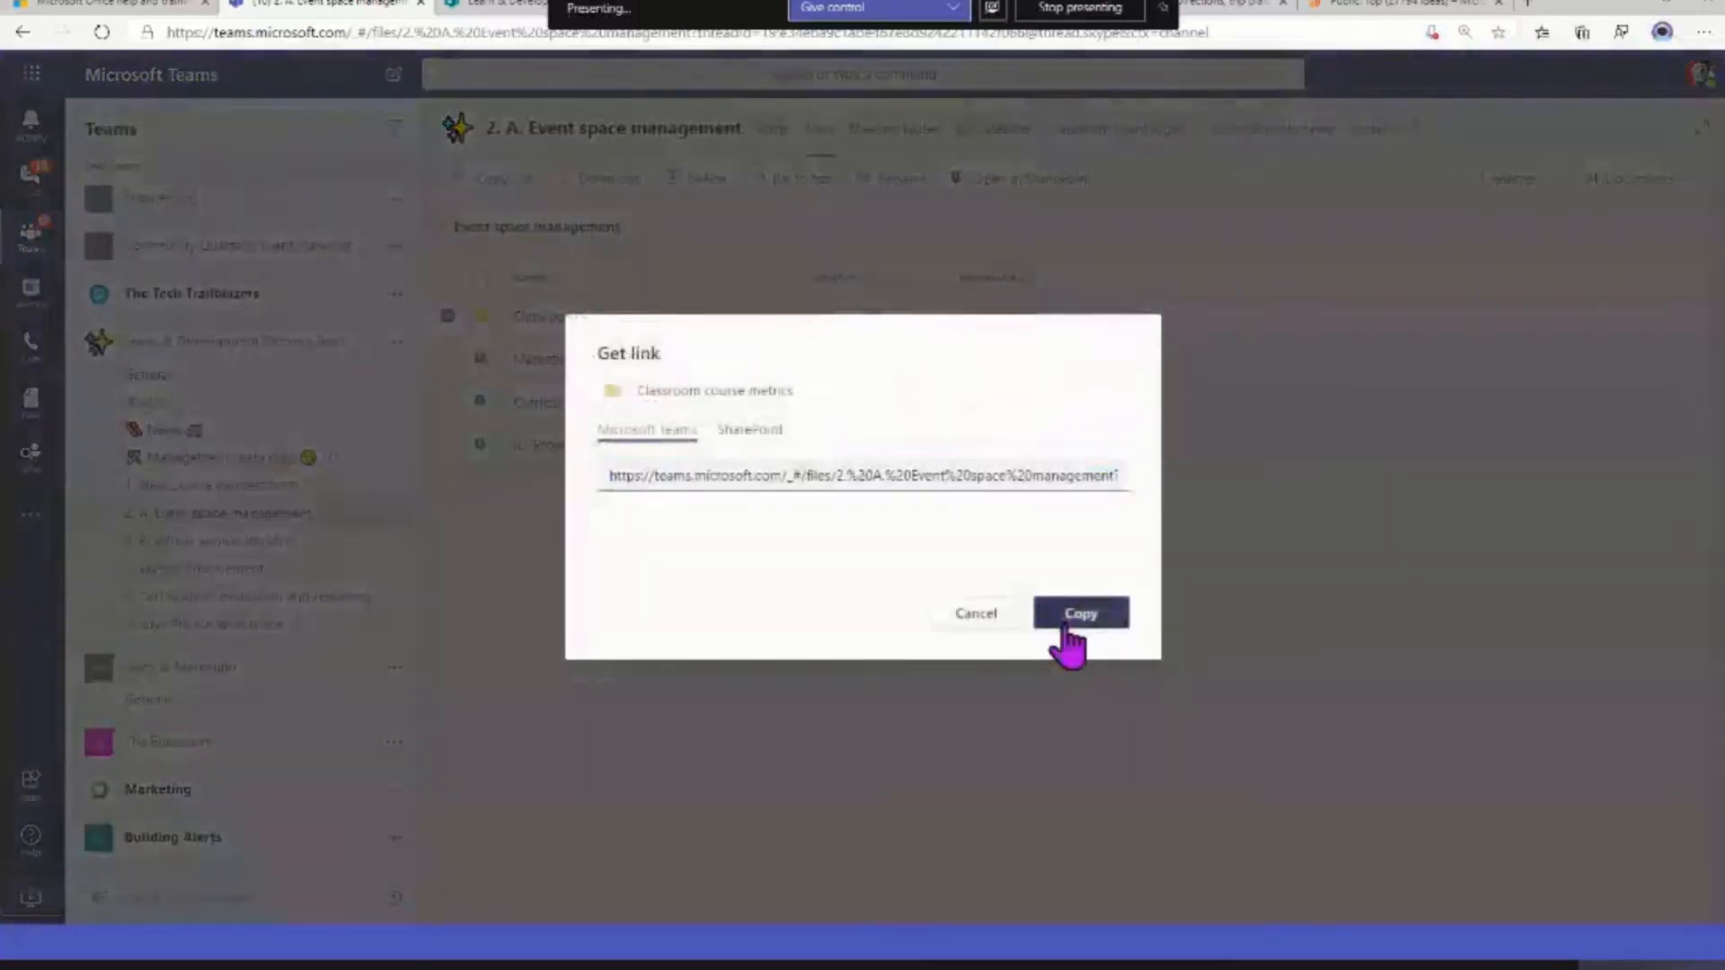
{"action": "left_click", "coordinate": [1081, 615]}
Add a Website tab named Folder 2 to the channel using the copied folder link, with a channel post about it
{"action": "left_click", "coordinate": [1416, 129]}
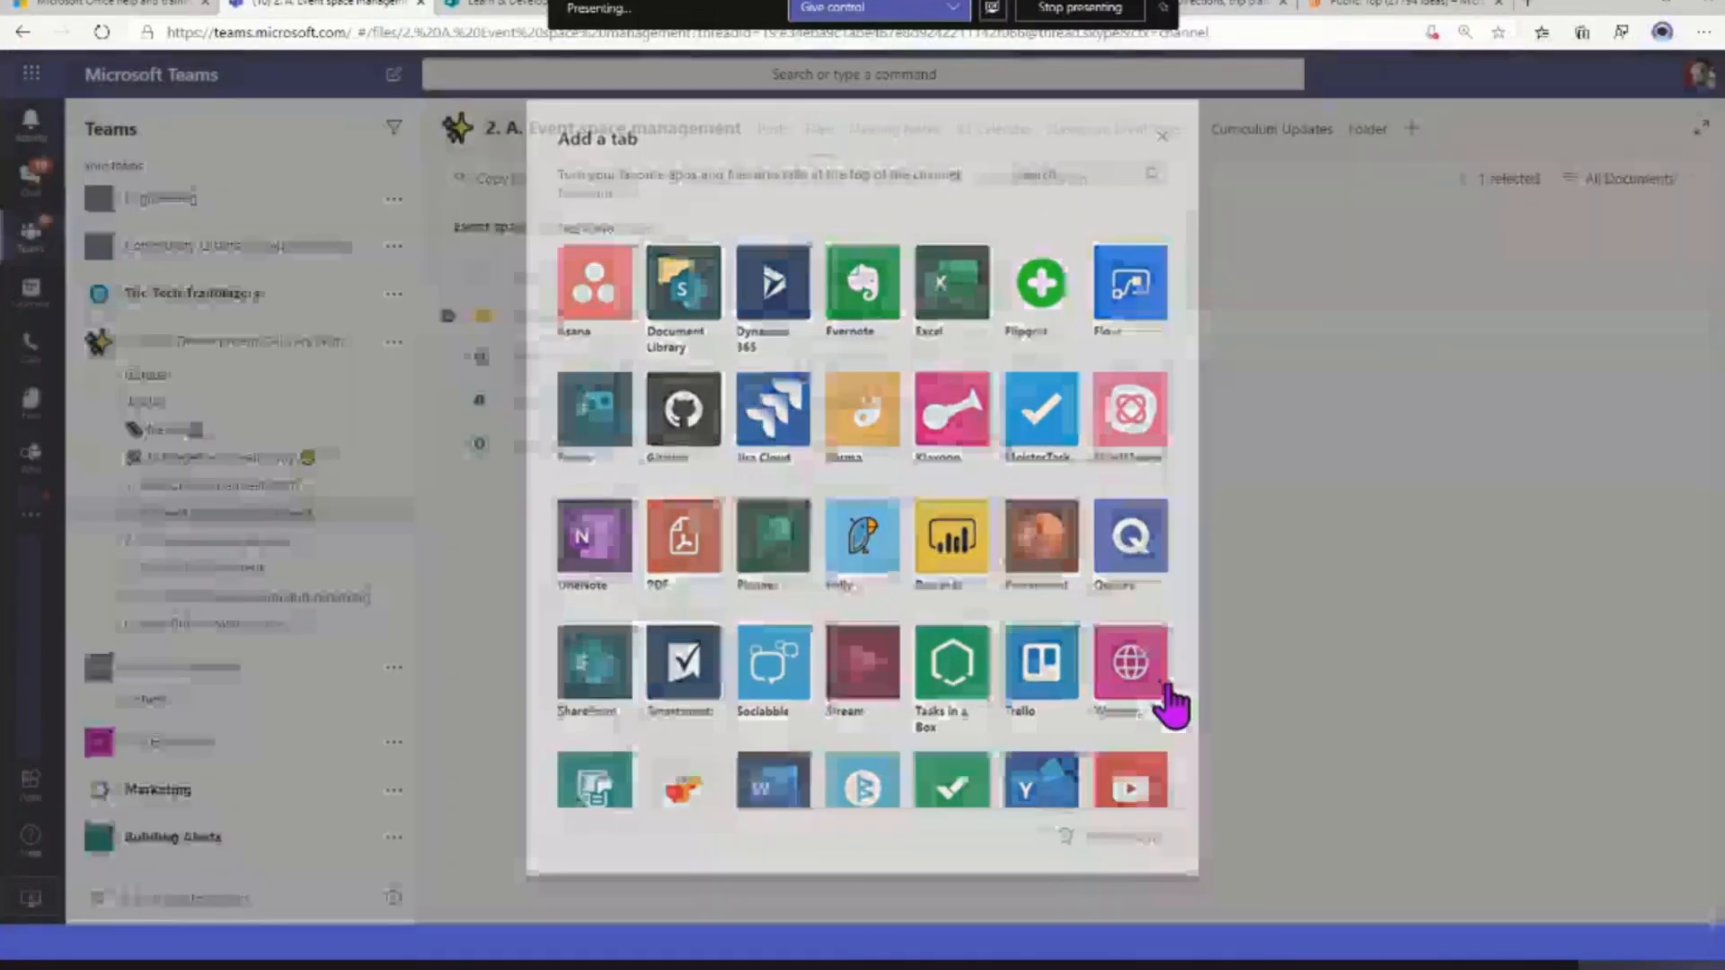
{"action": "left_click", "coordinate": [1167, 700]}
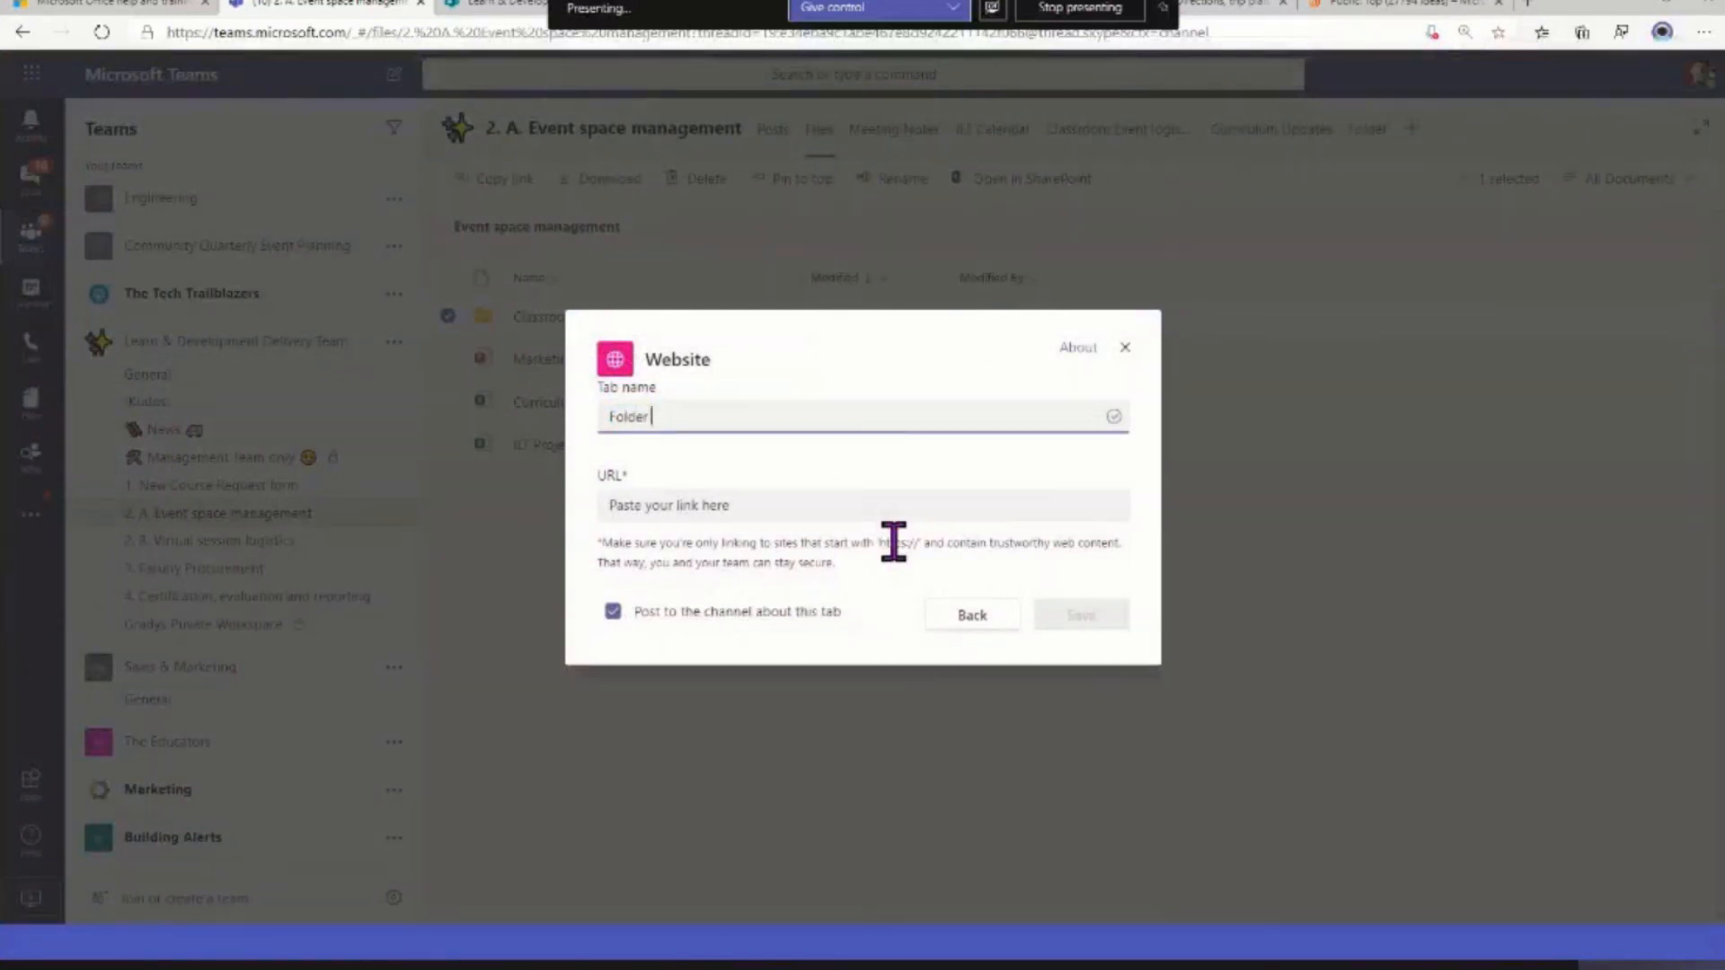
{"action": "key", "text": "Tab"}
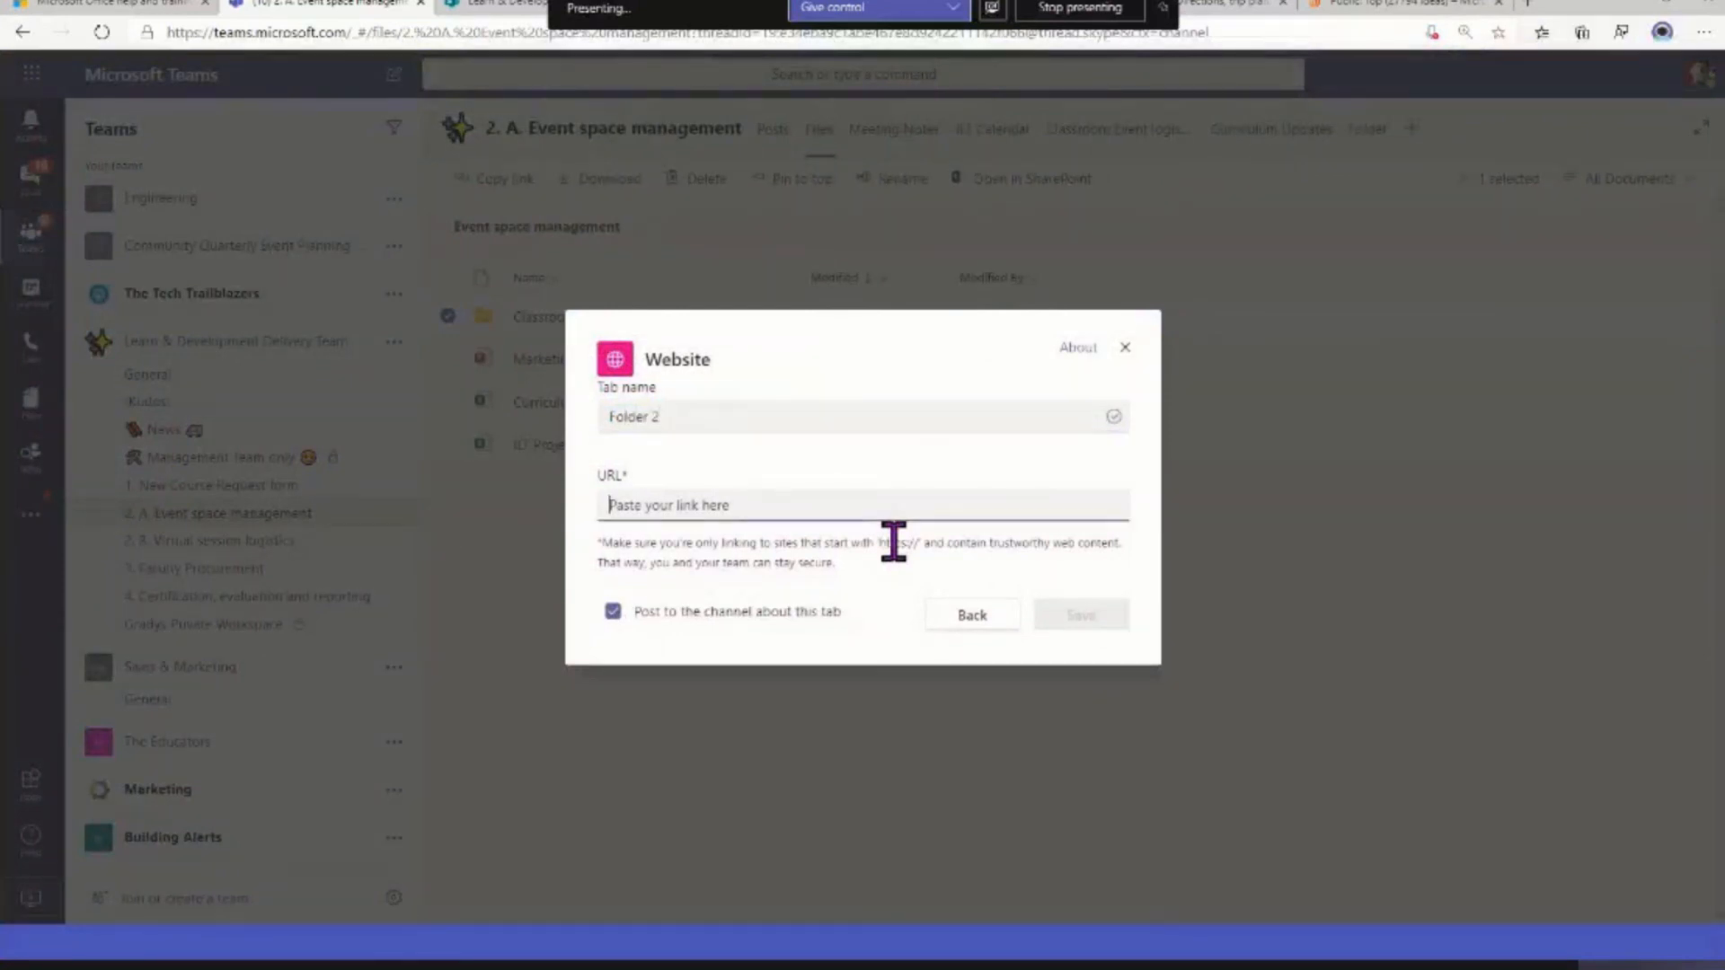
{"action": "key", "text": "ctrl+v"}
{"action": "left_click", "coordinate": [1087, 620]}
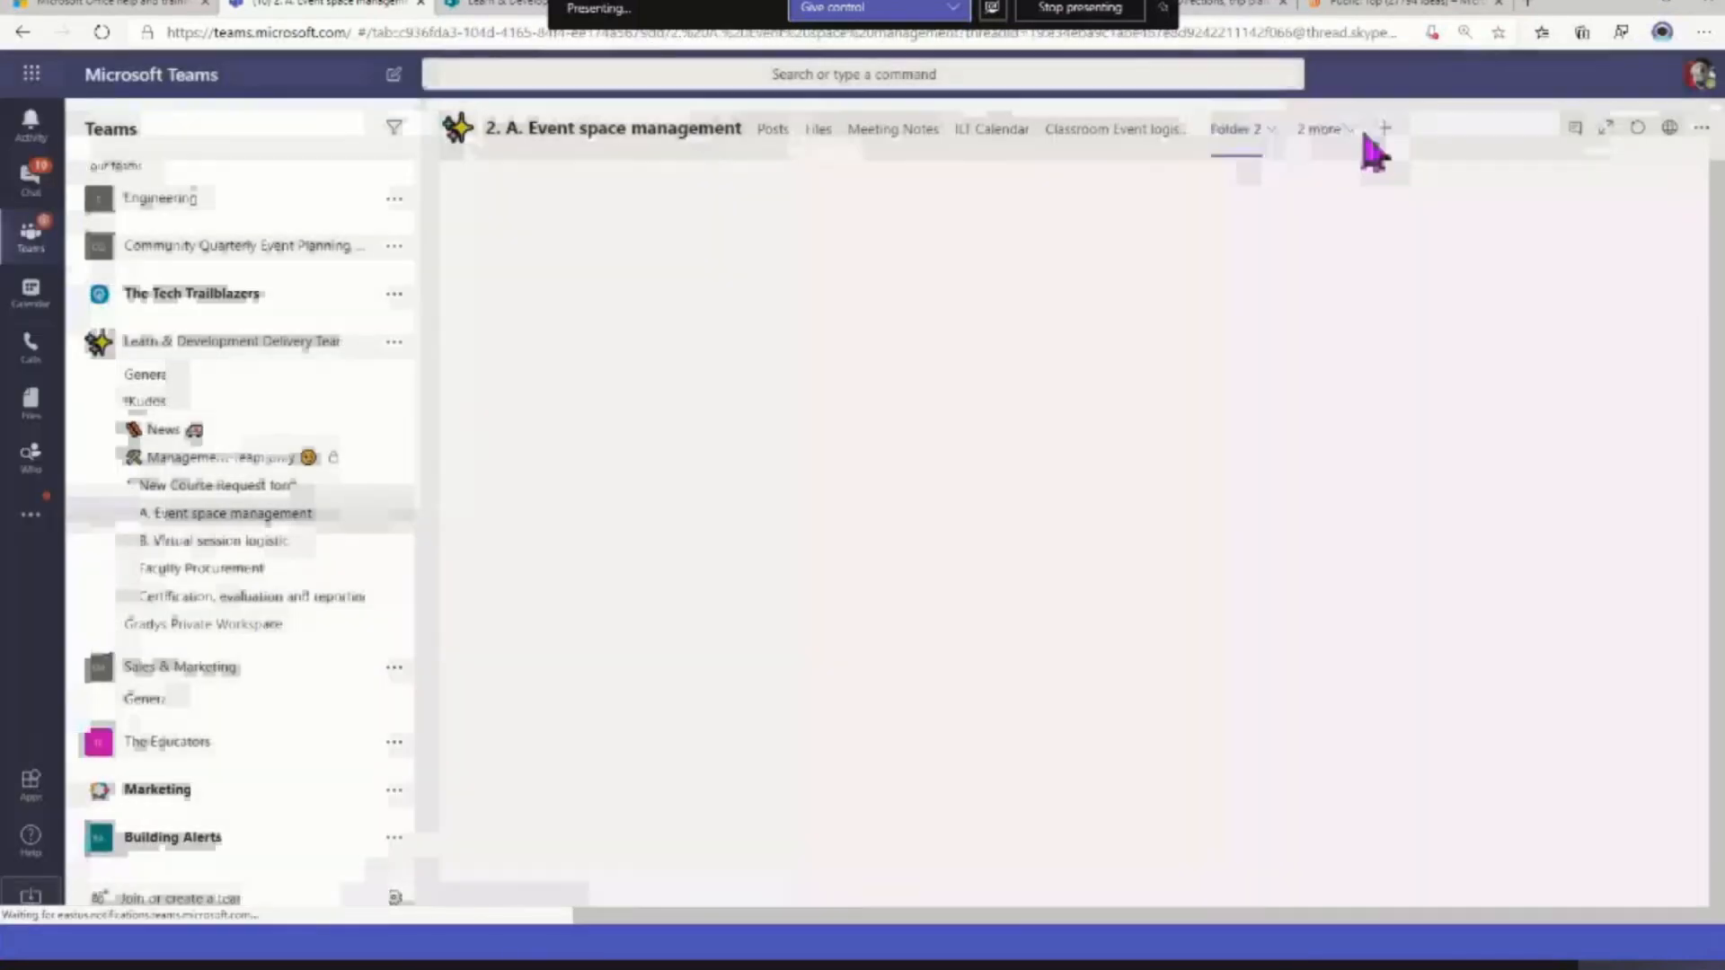
Remove the Folder 2 tab from the 2. A. Event space management channel
{"action": "left_click", "coordinate": [1344, 130]}
{"action": "left_click", "coordinate": [1250, 144]}
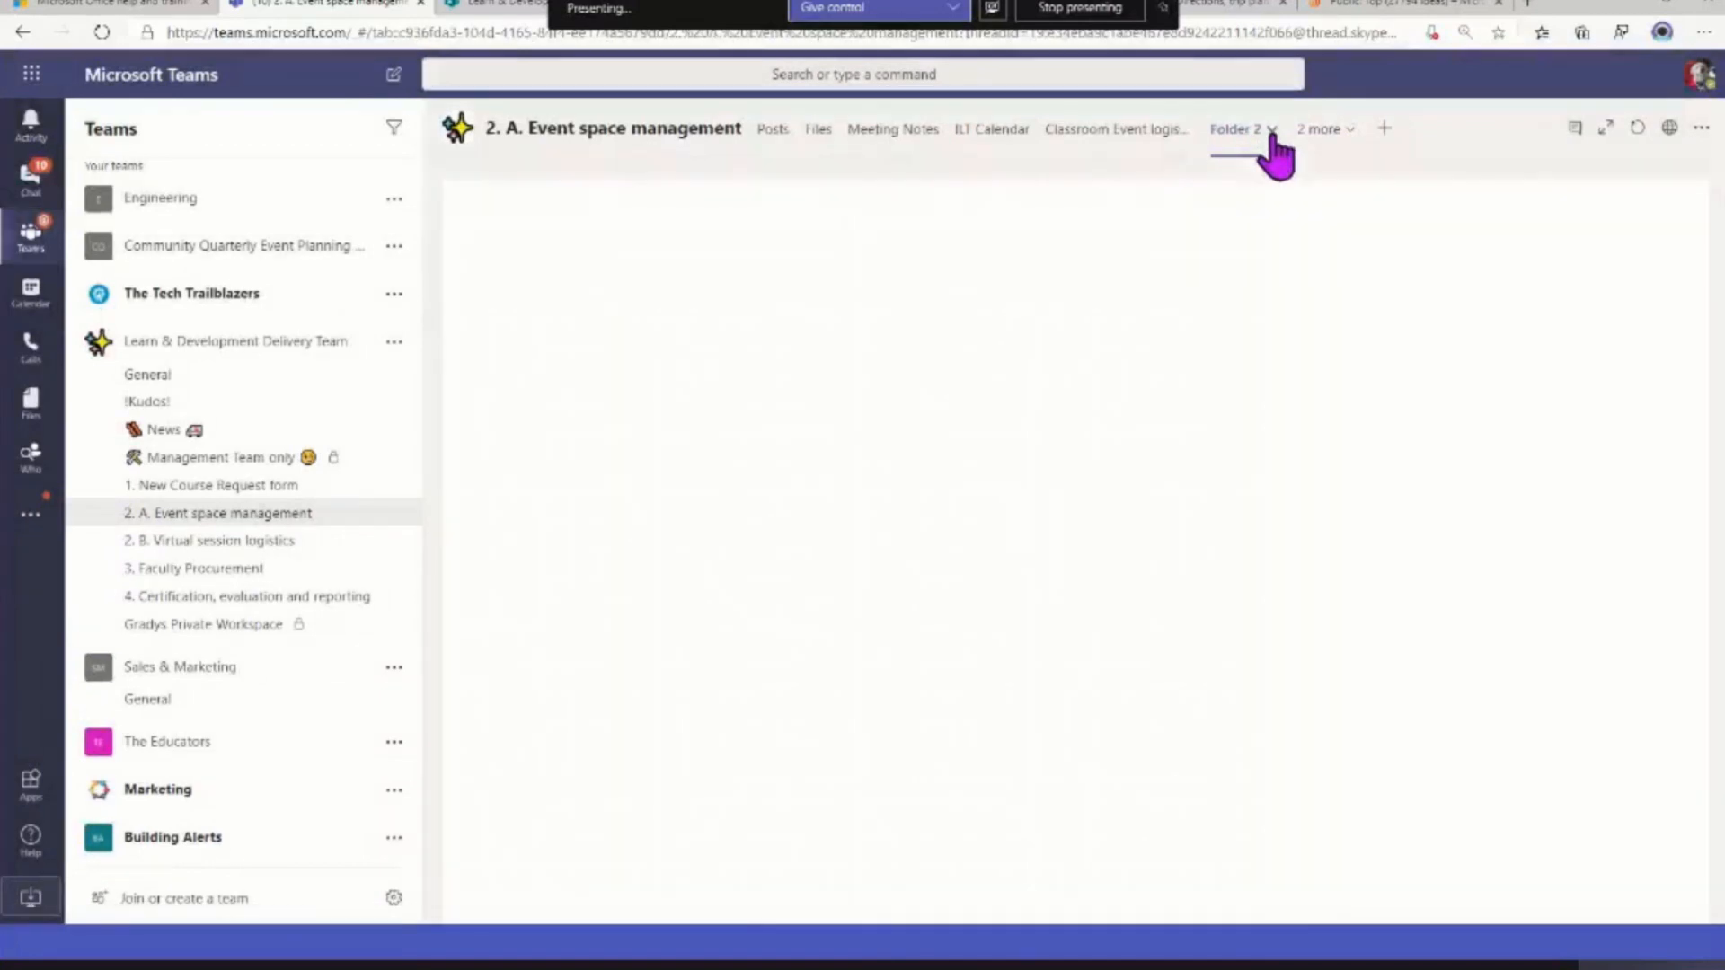
{"action": "left_click", "coordinate": [1259, 133]}
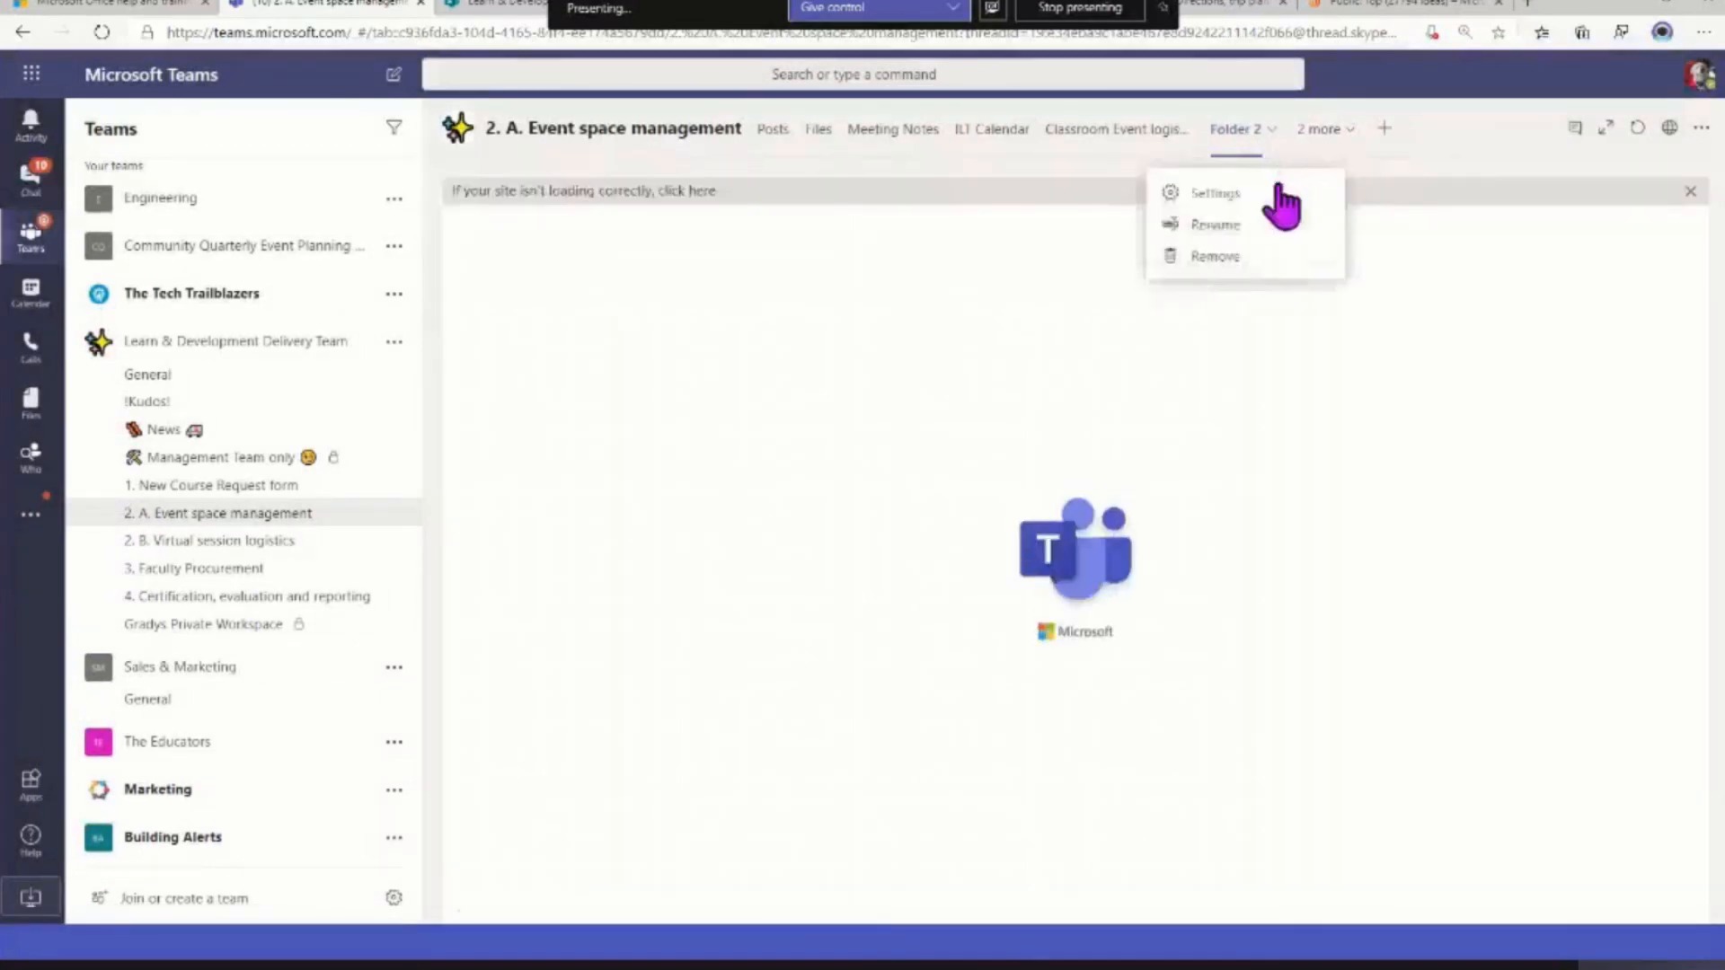
{"action": "left_click", "coordinate": [1172, 260]}
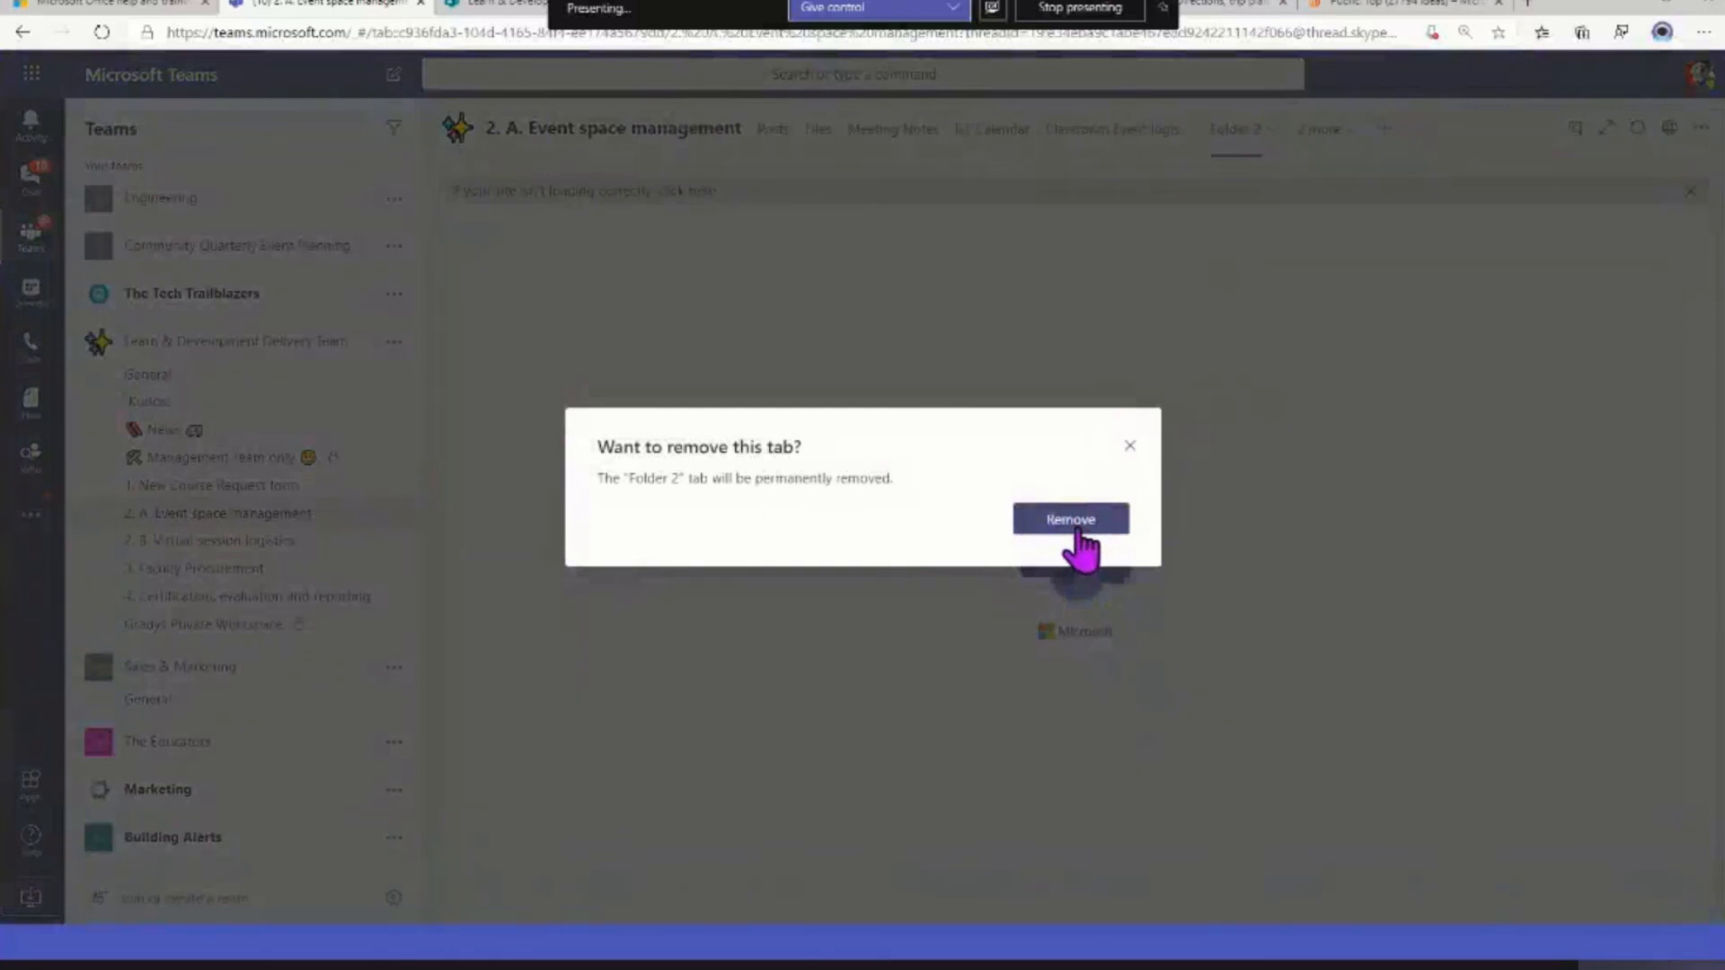
{"action": "left_click", "coordinate": [1078, 530]}
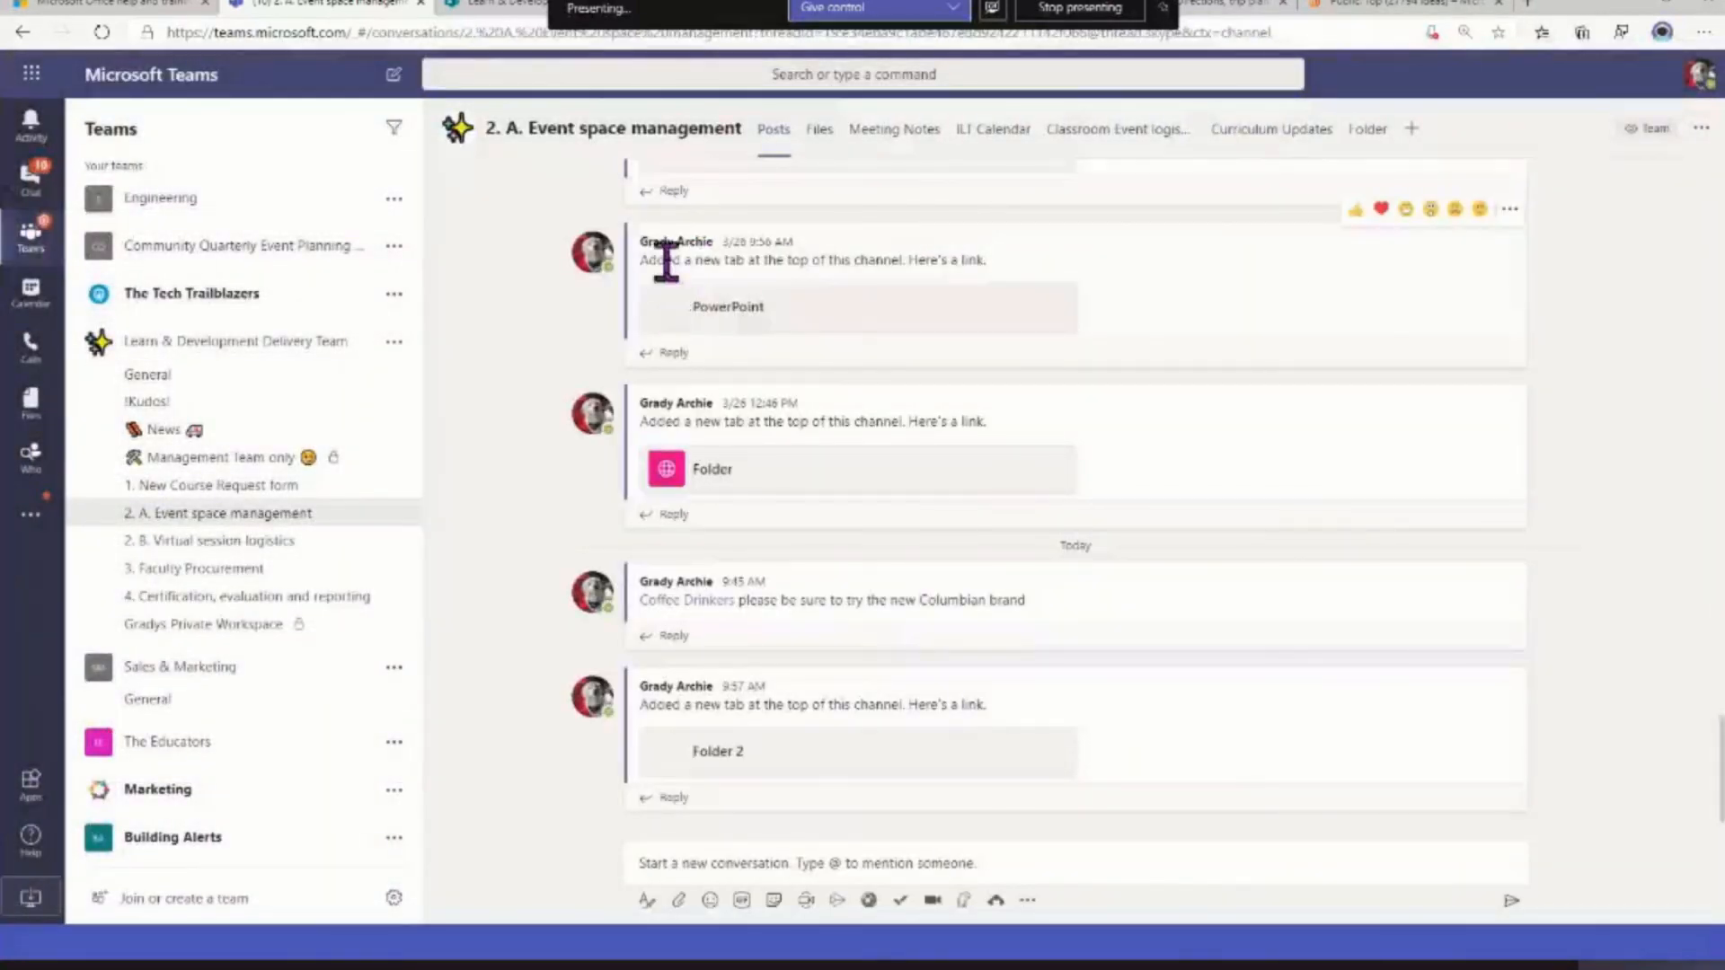
Open the Teams cloud storage files in OneDrive on the web, view The Tech Trailblazers shared library, and return to My files
{"action": "left_click", "coordinate": [35, 418]}
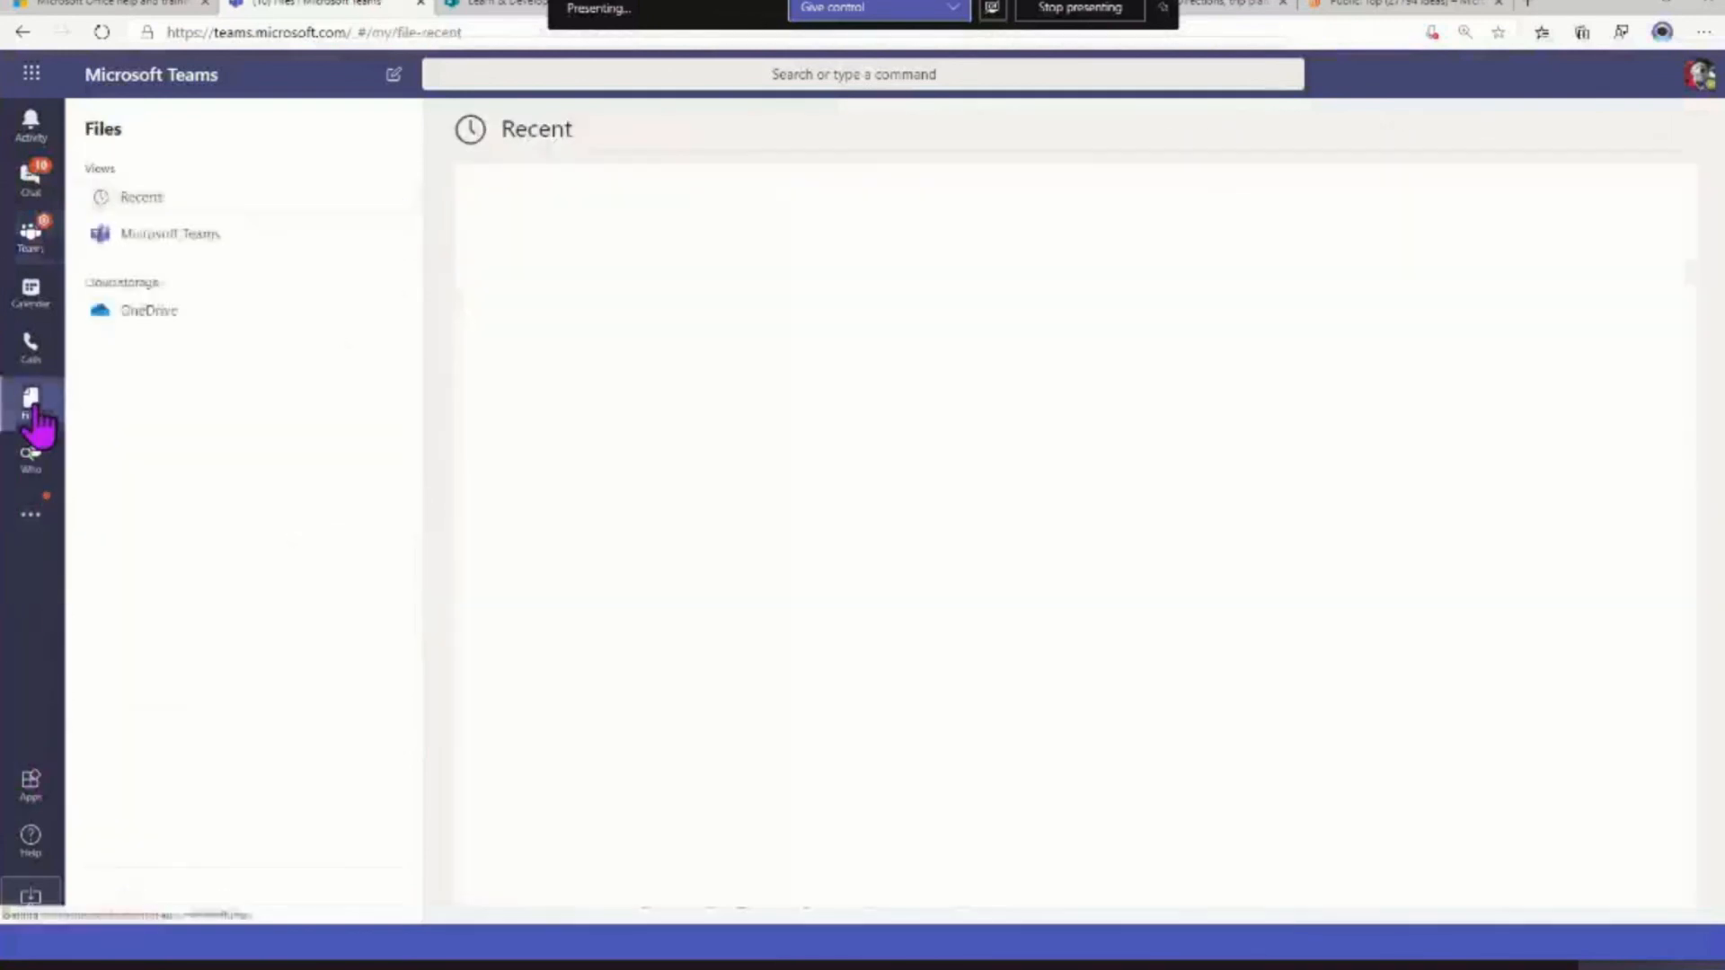
{"action": "left_click", "coordinate": [133, 320]}
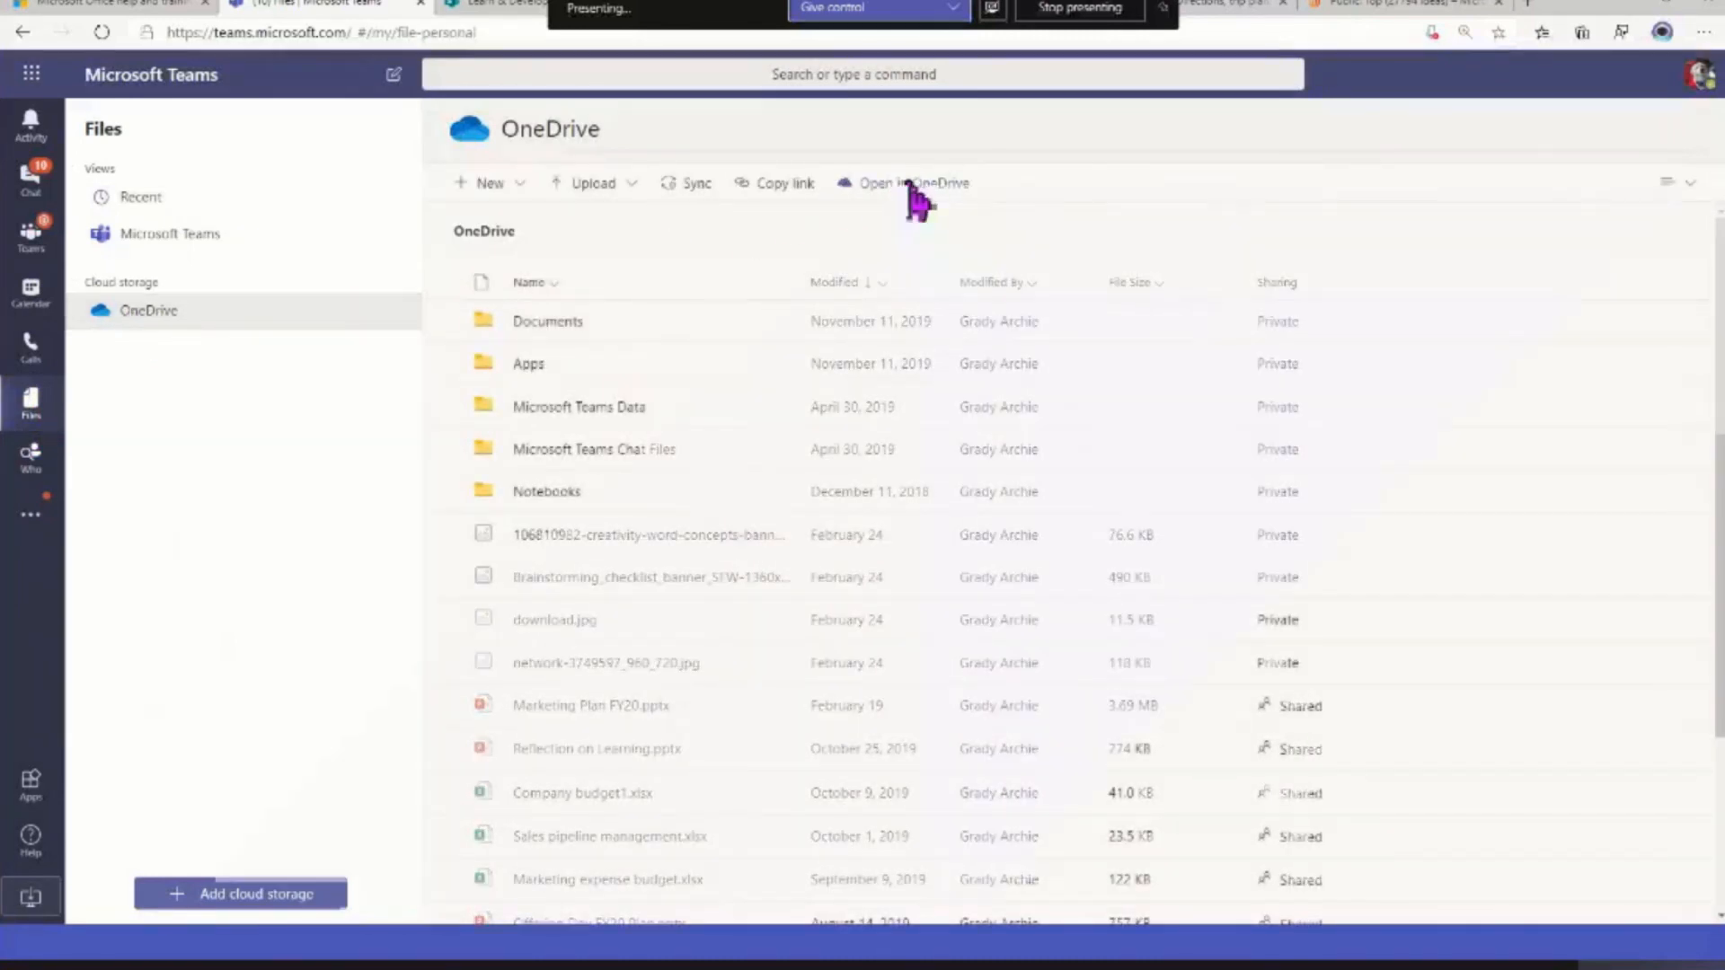
{"action": "left_click", "coordinate": [909, 184]}
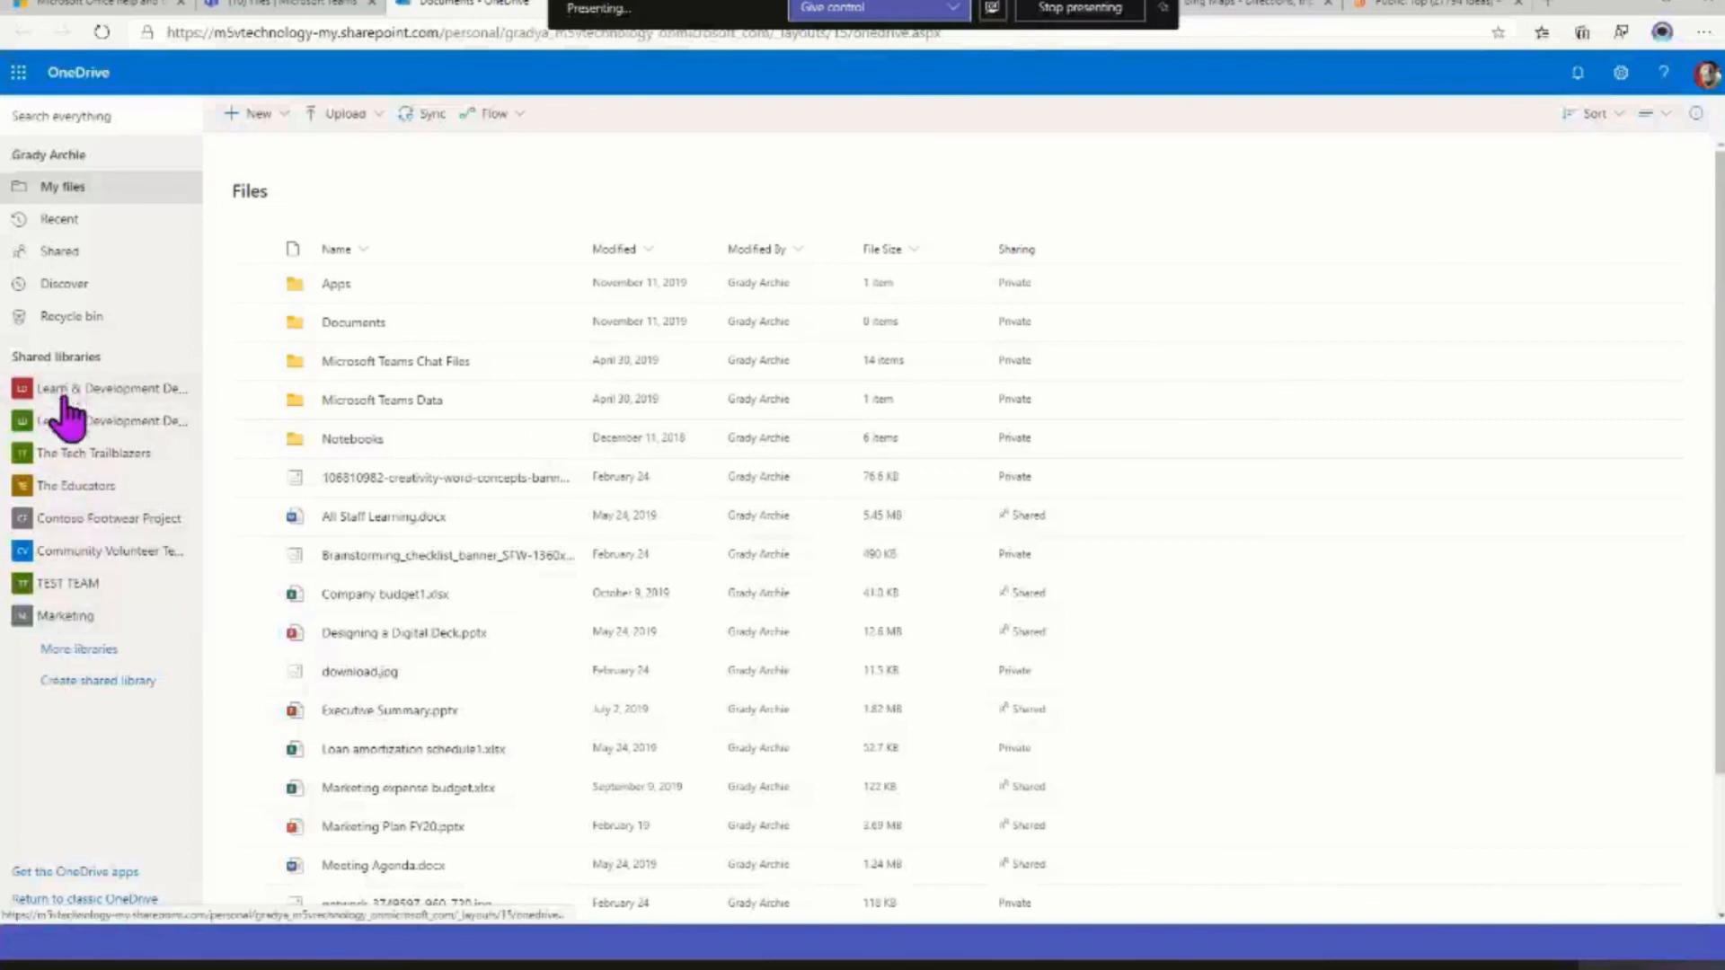
{"action": "left_click", "coordinate": [74, 455]}
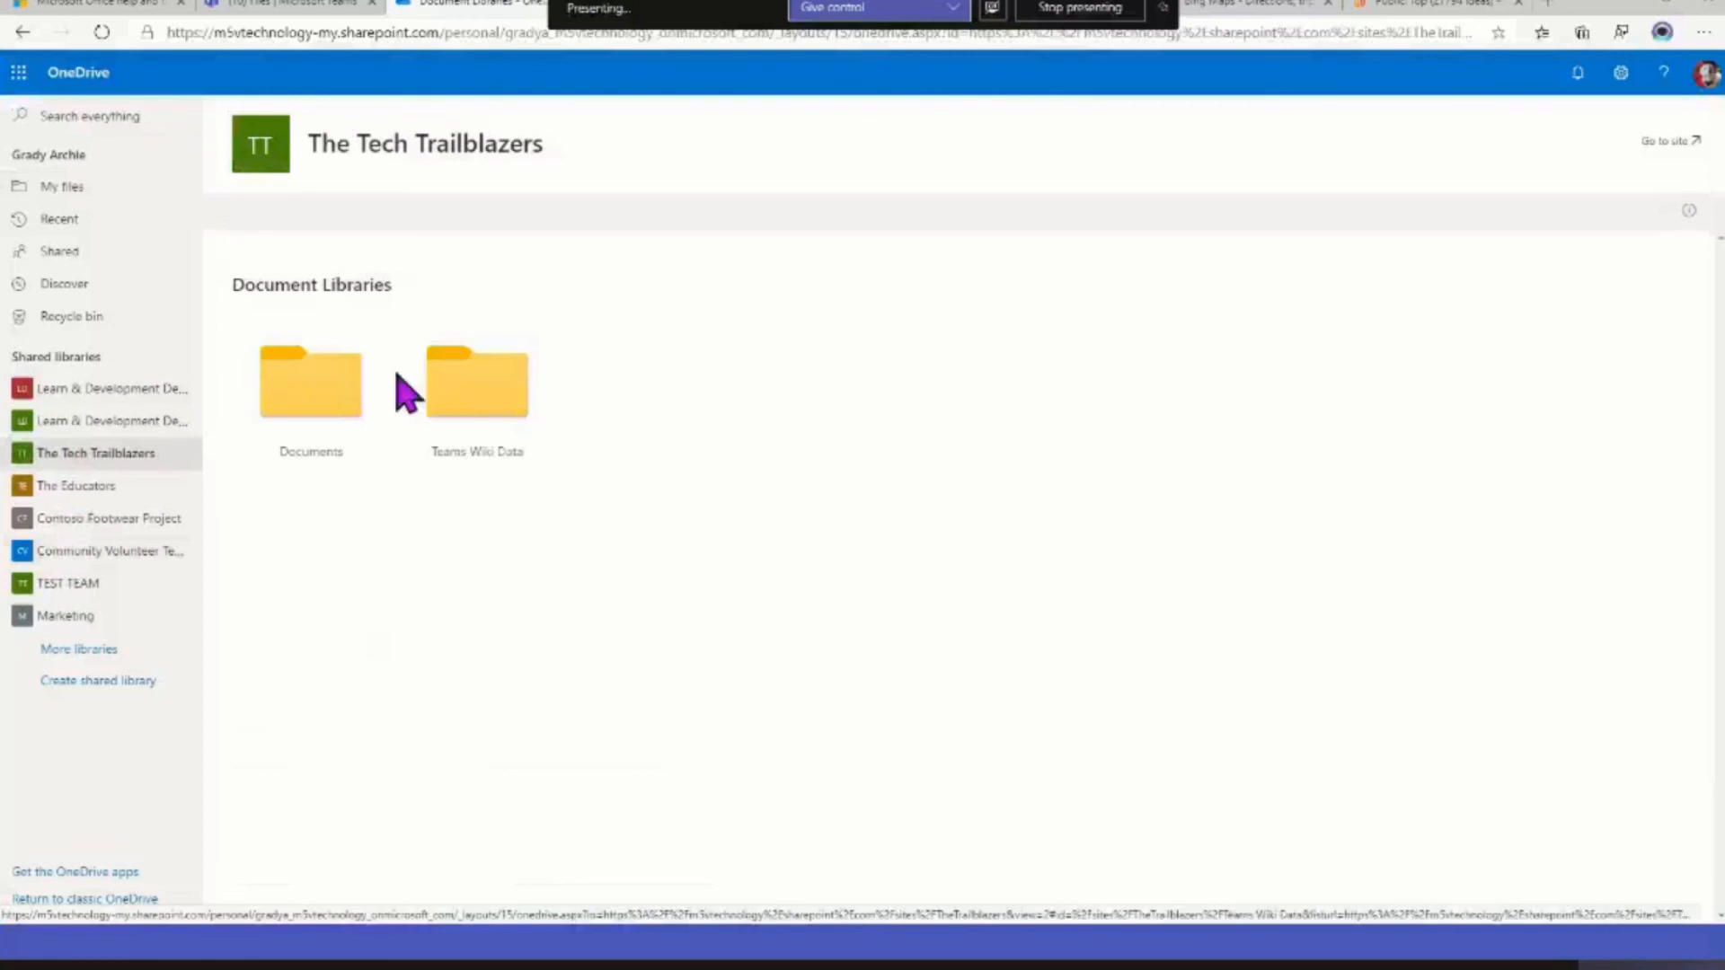
{"action": "left_click", "coordinate": [67, 188]}
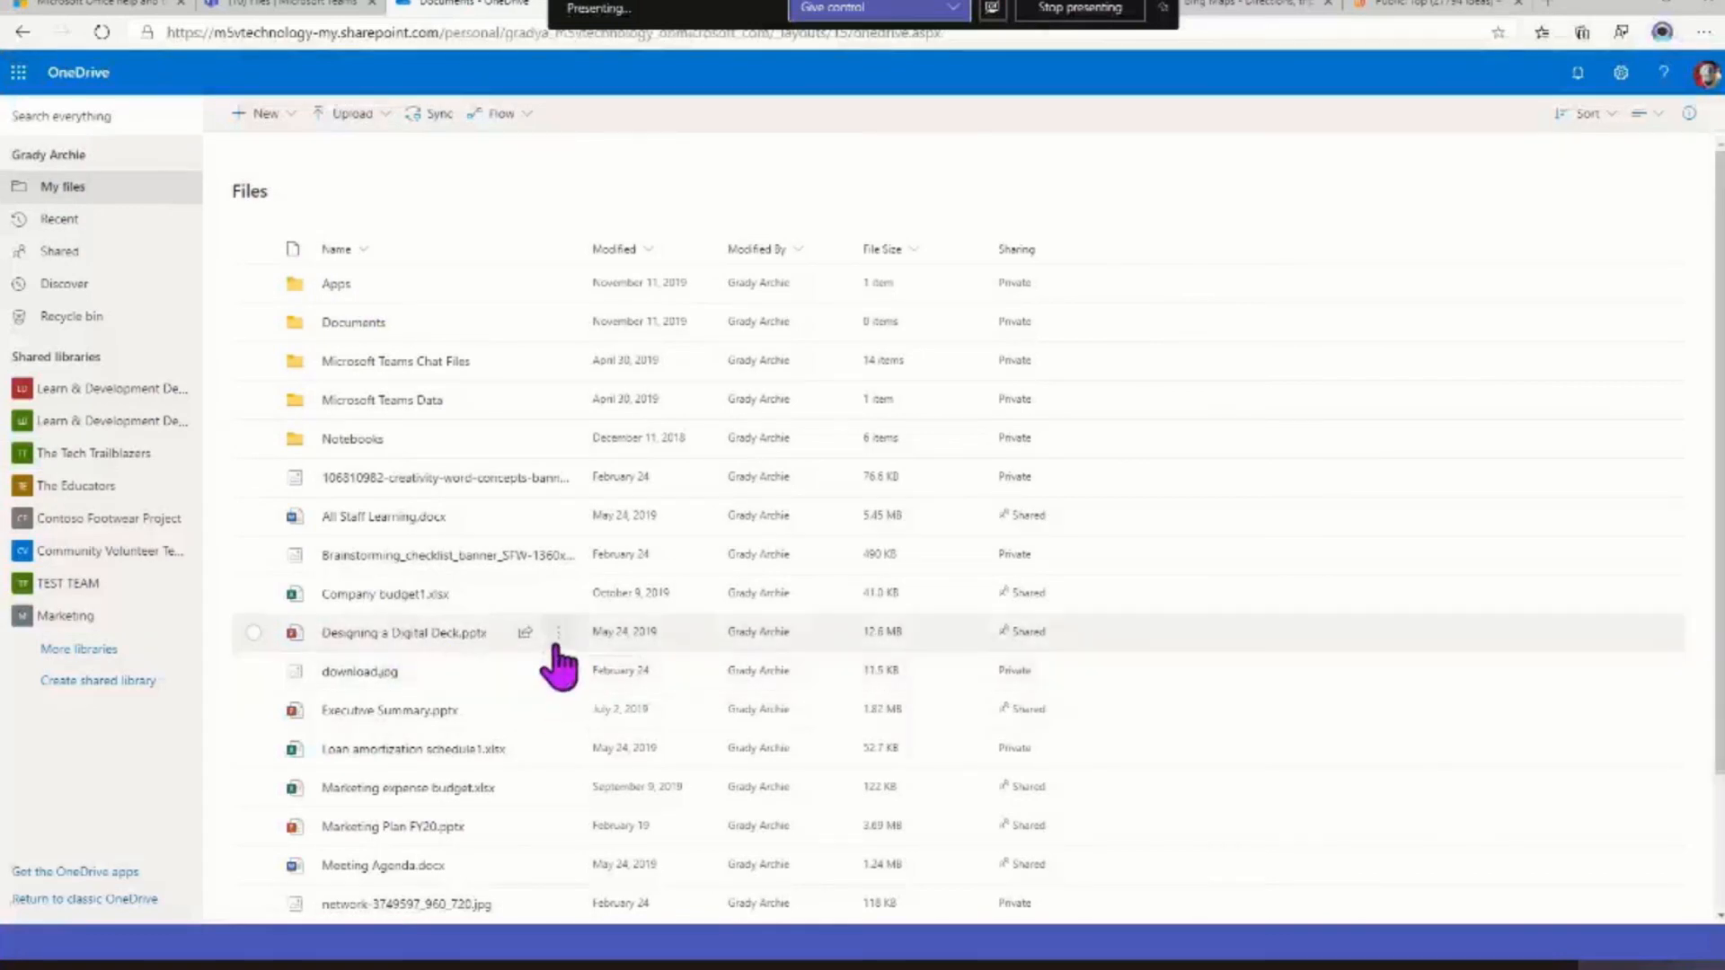
View the version history of Marketing Plan FY20.pptx and the actions available for its second-newest version, then close the history
{"action": "mouse_move", "coordinate": [555, 645]}
{"action": "mouse_move", "coordinate": [556, 762]}
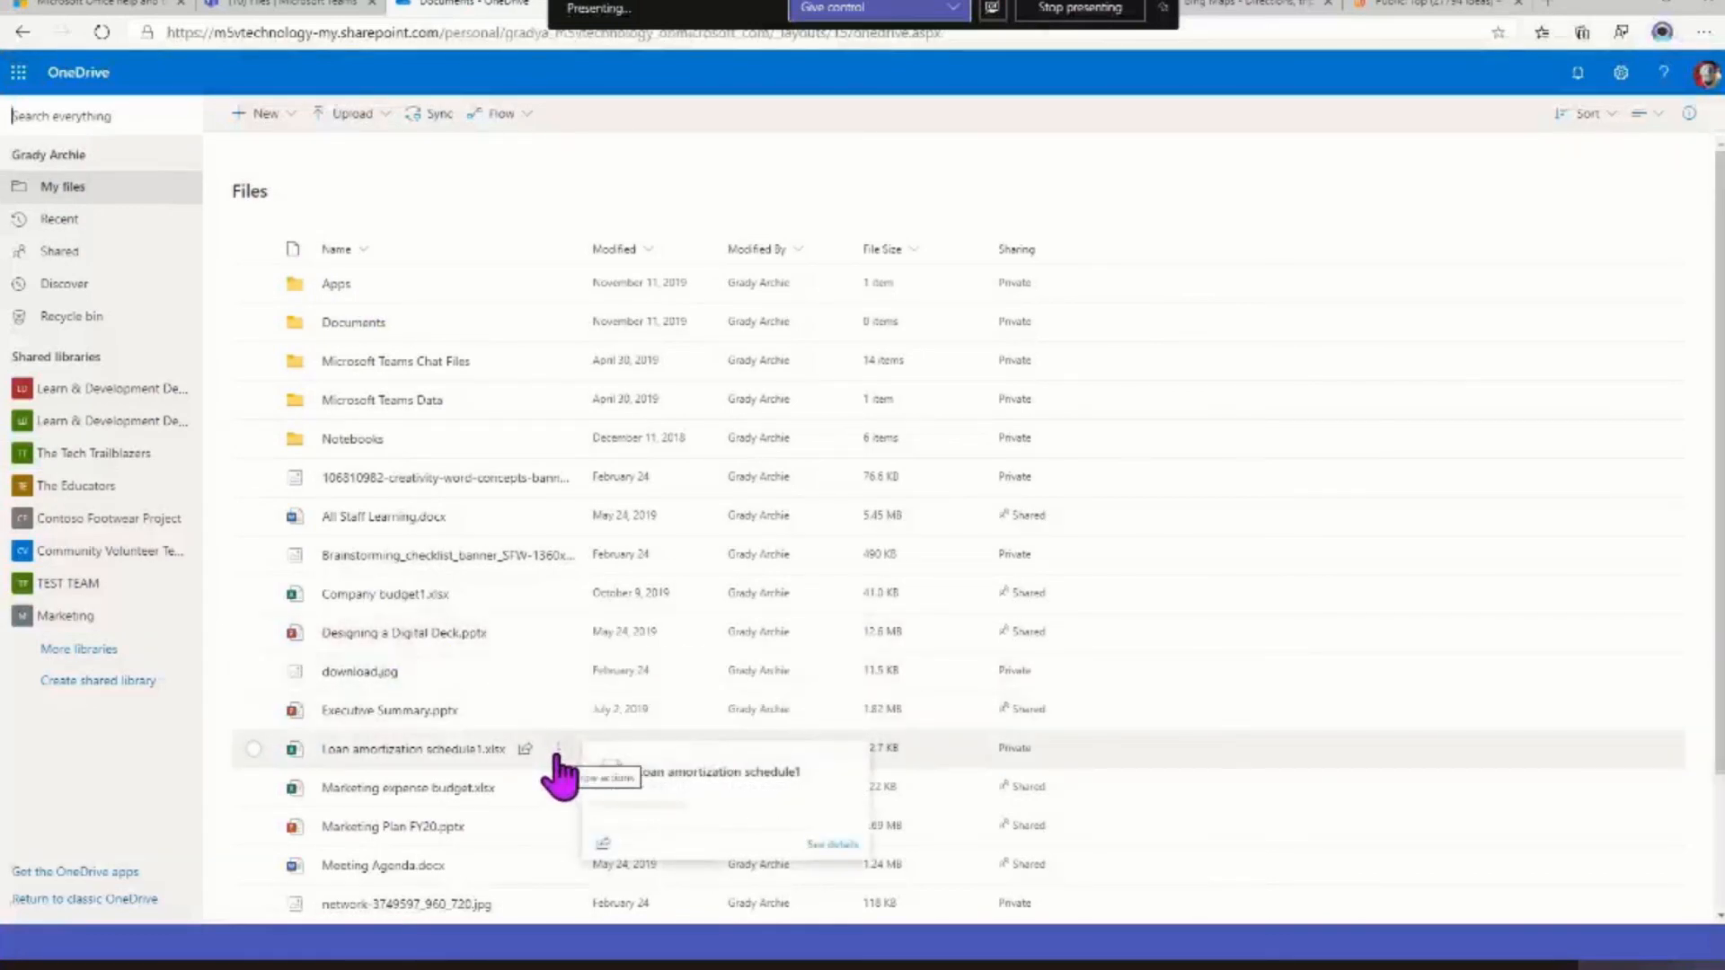
{"action": "left_click", "coordinate": [557, 828]}
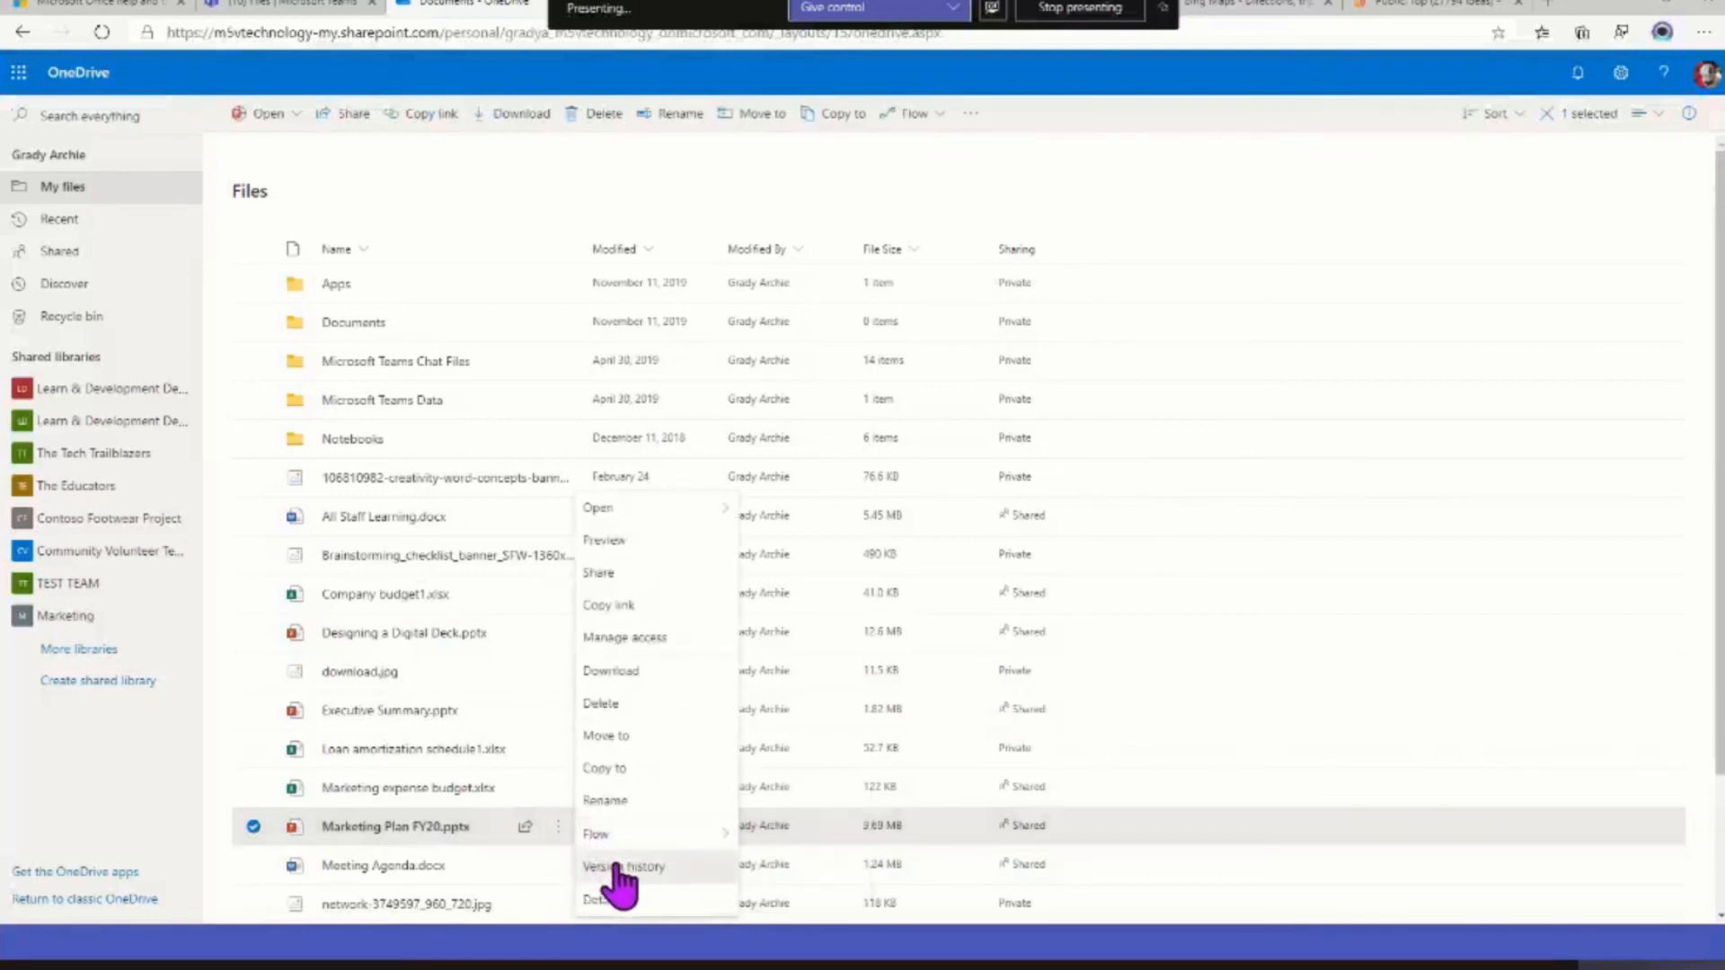
{"action": "left_click", "coordinate": [618, 867]}
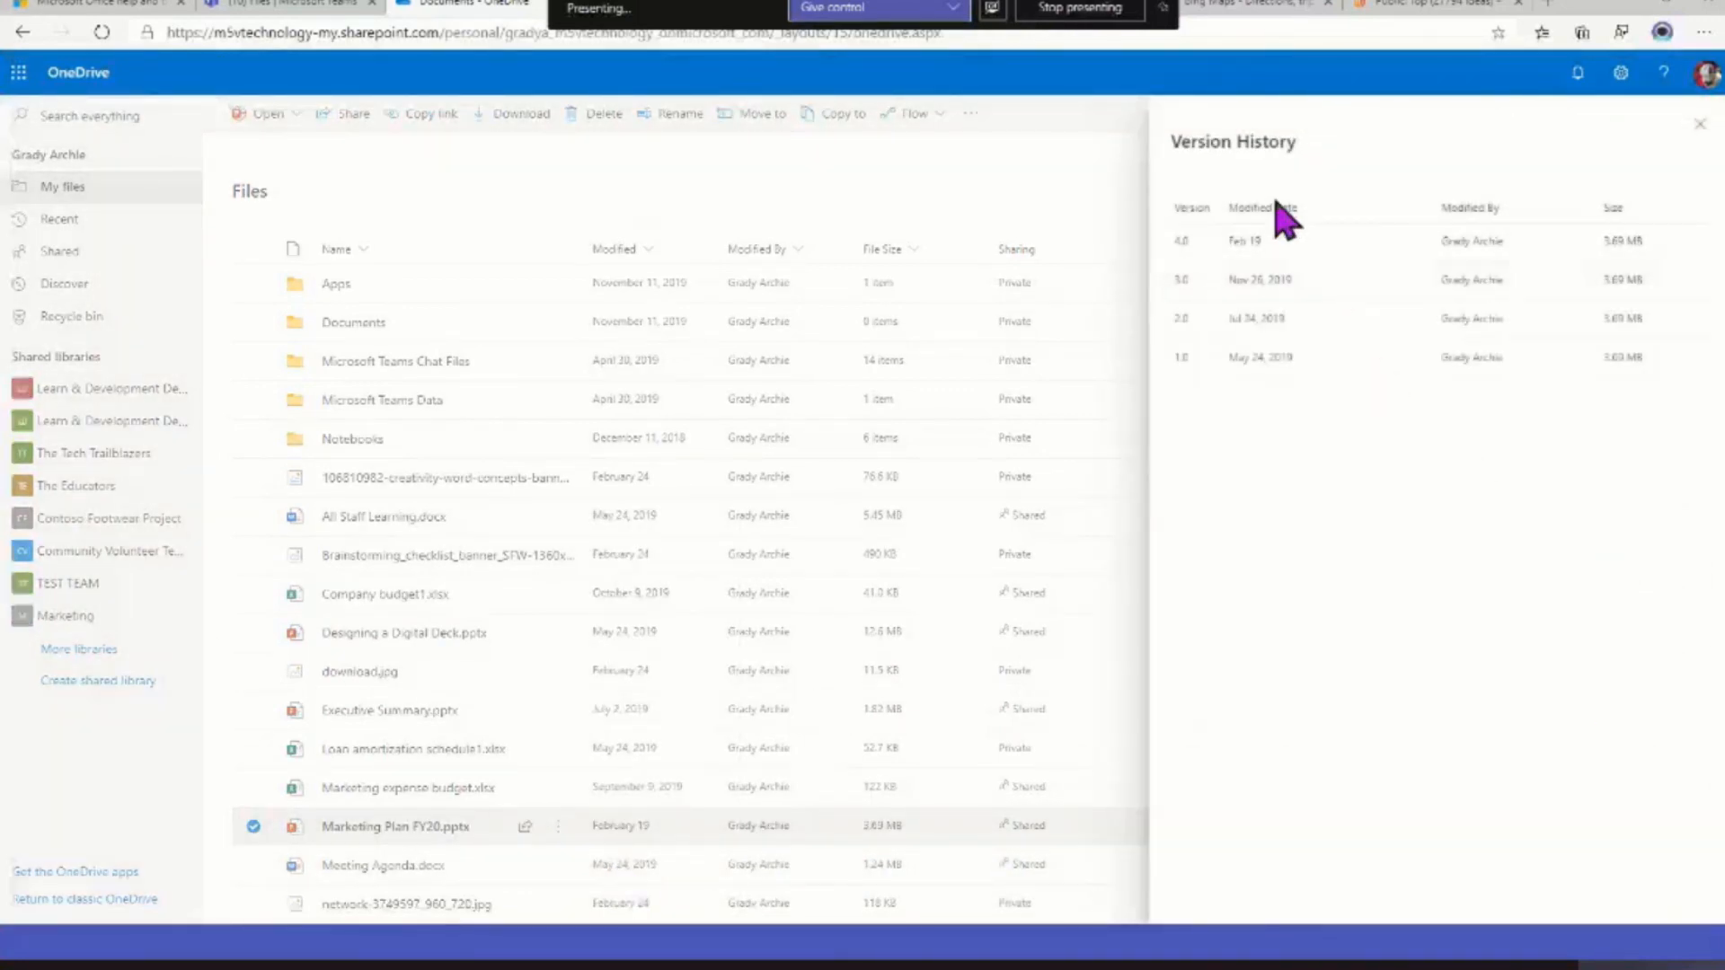
{"action": "left_click", "coordinate": [1407, 281]}
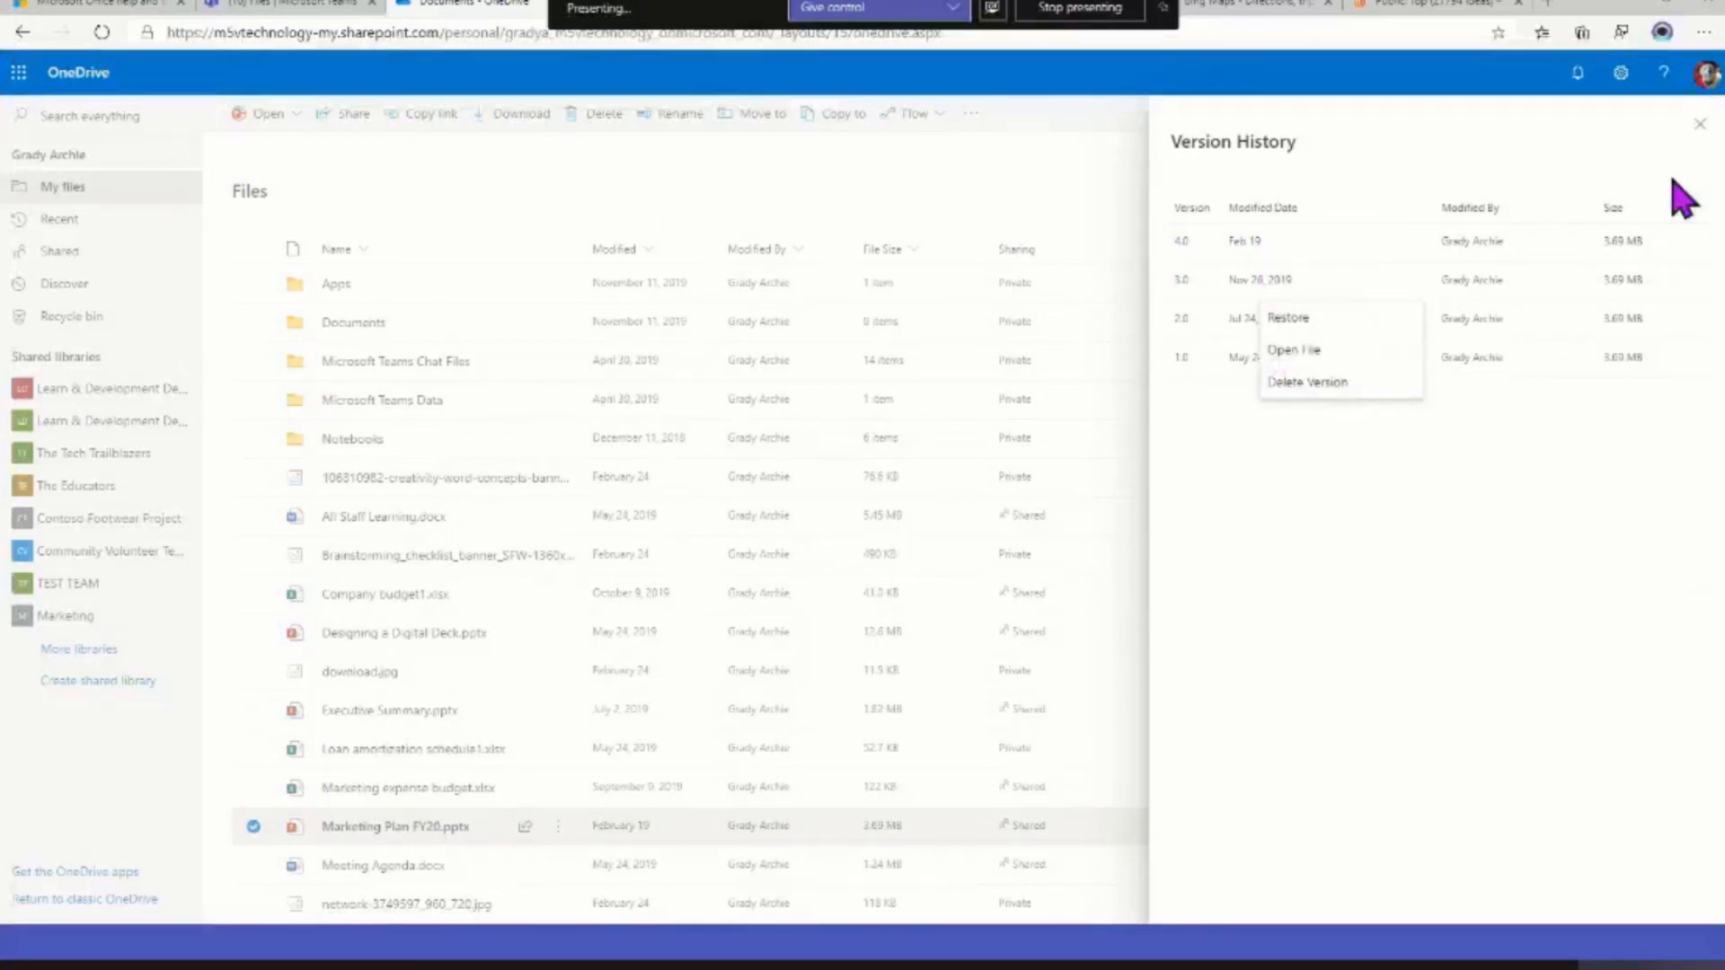
{"action": "left_click", "coordinate": [1699, 124]}
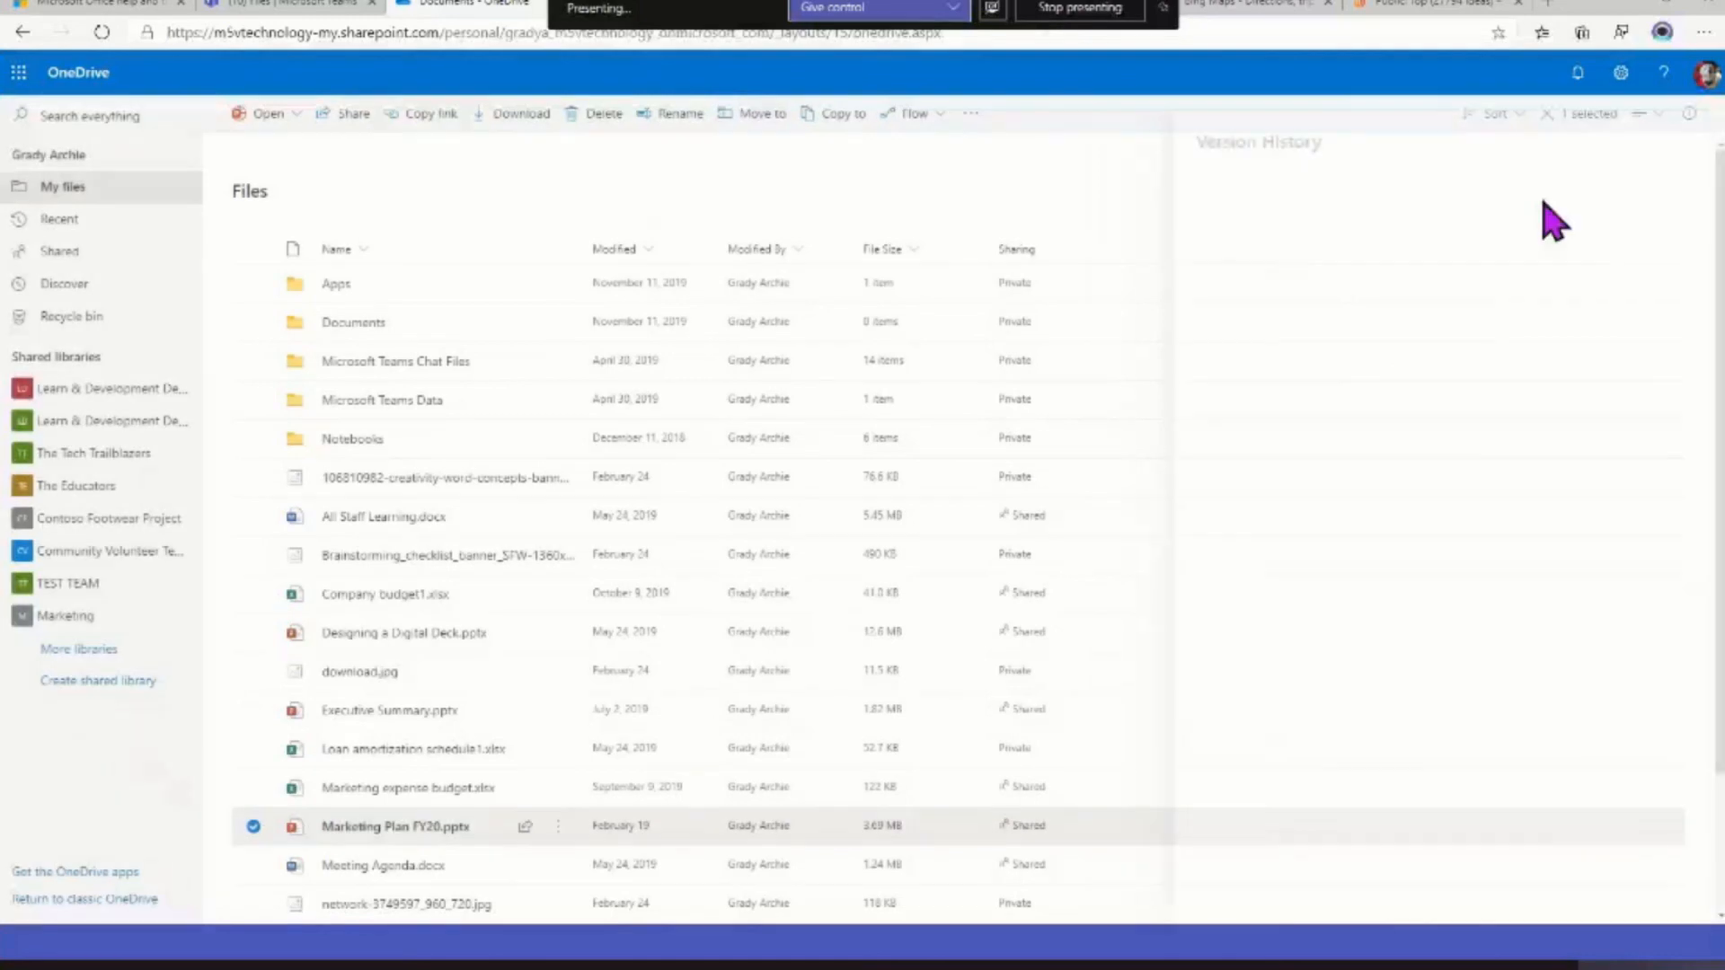
View the link-sharing options for Marketing Plan FY20.pptx and close them without sending a link
{"action": "left_click", "coordinate": [557, 826]}
{"action": "left_click", "coordinate": [598, 573]}
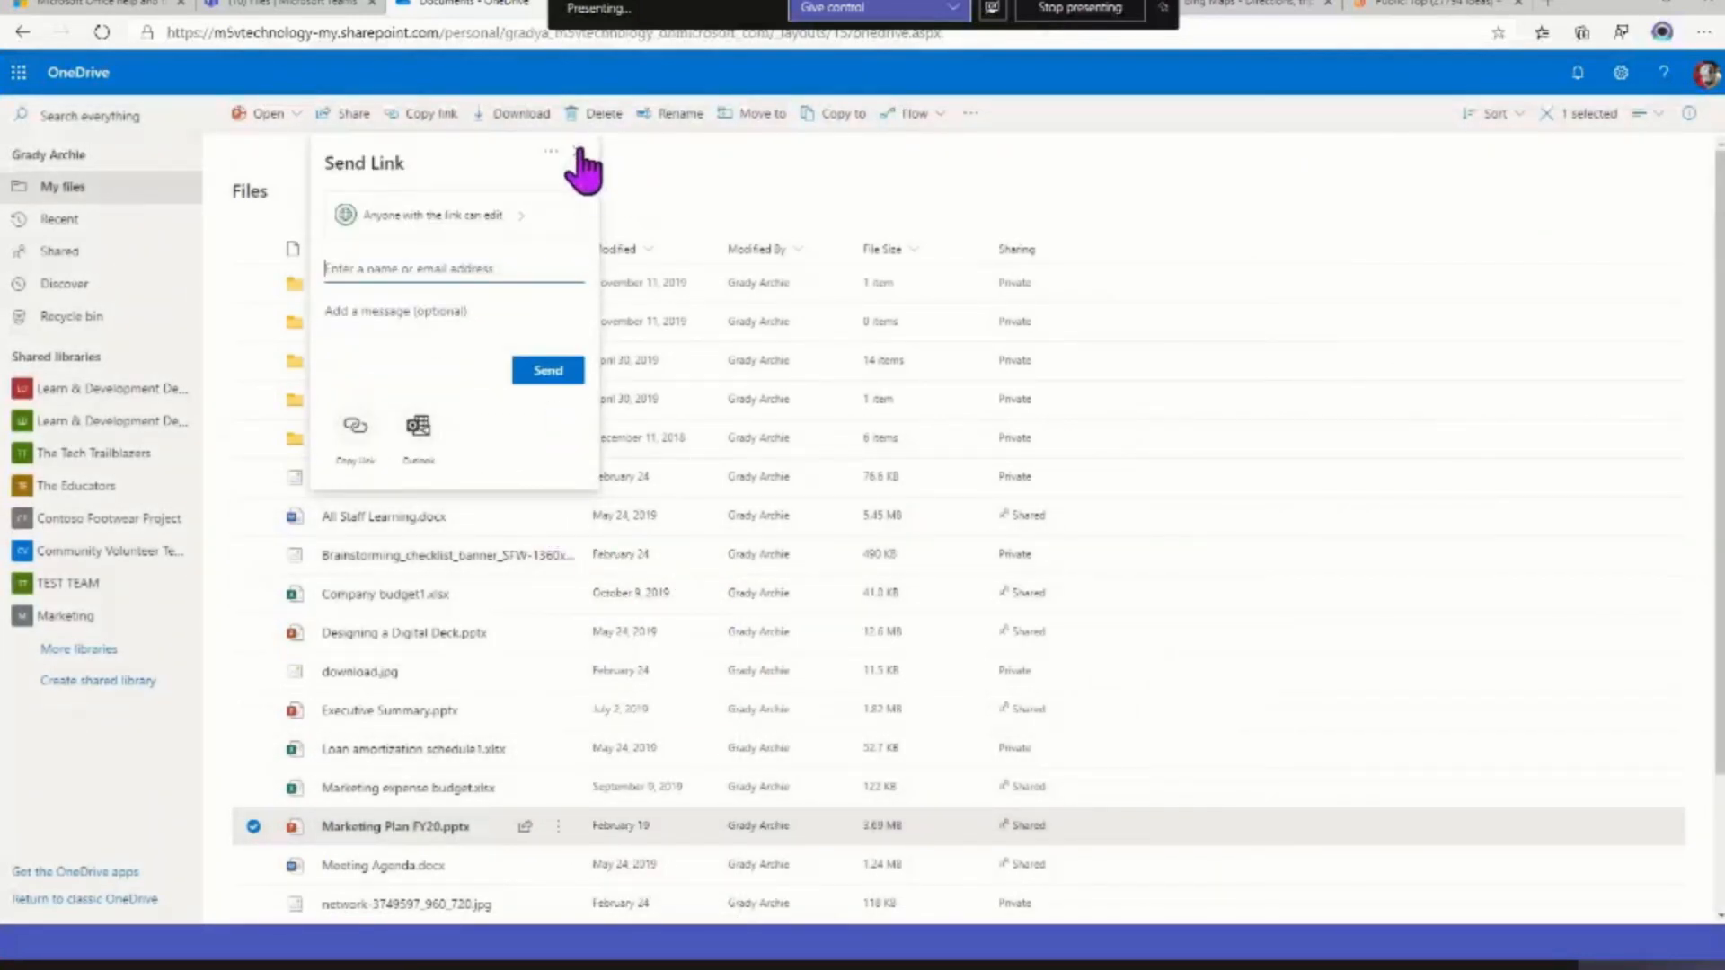
{"action": "left_click", "coordinate": [578, 151]}
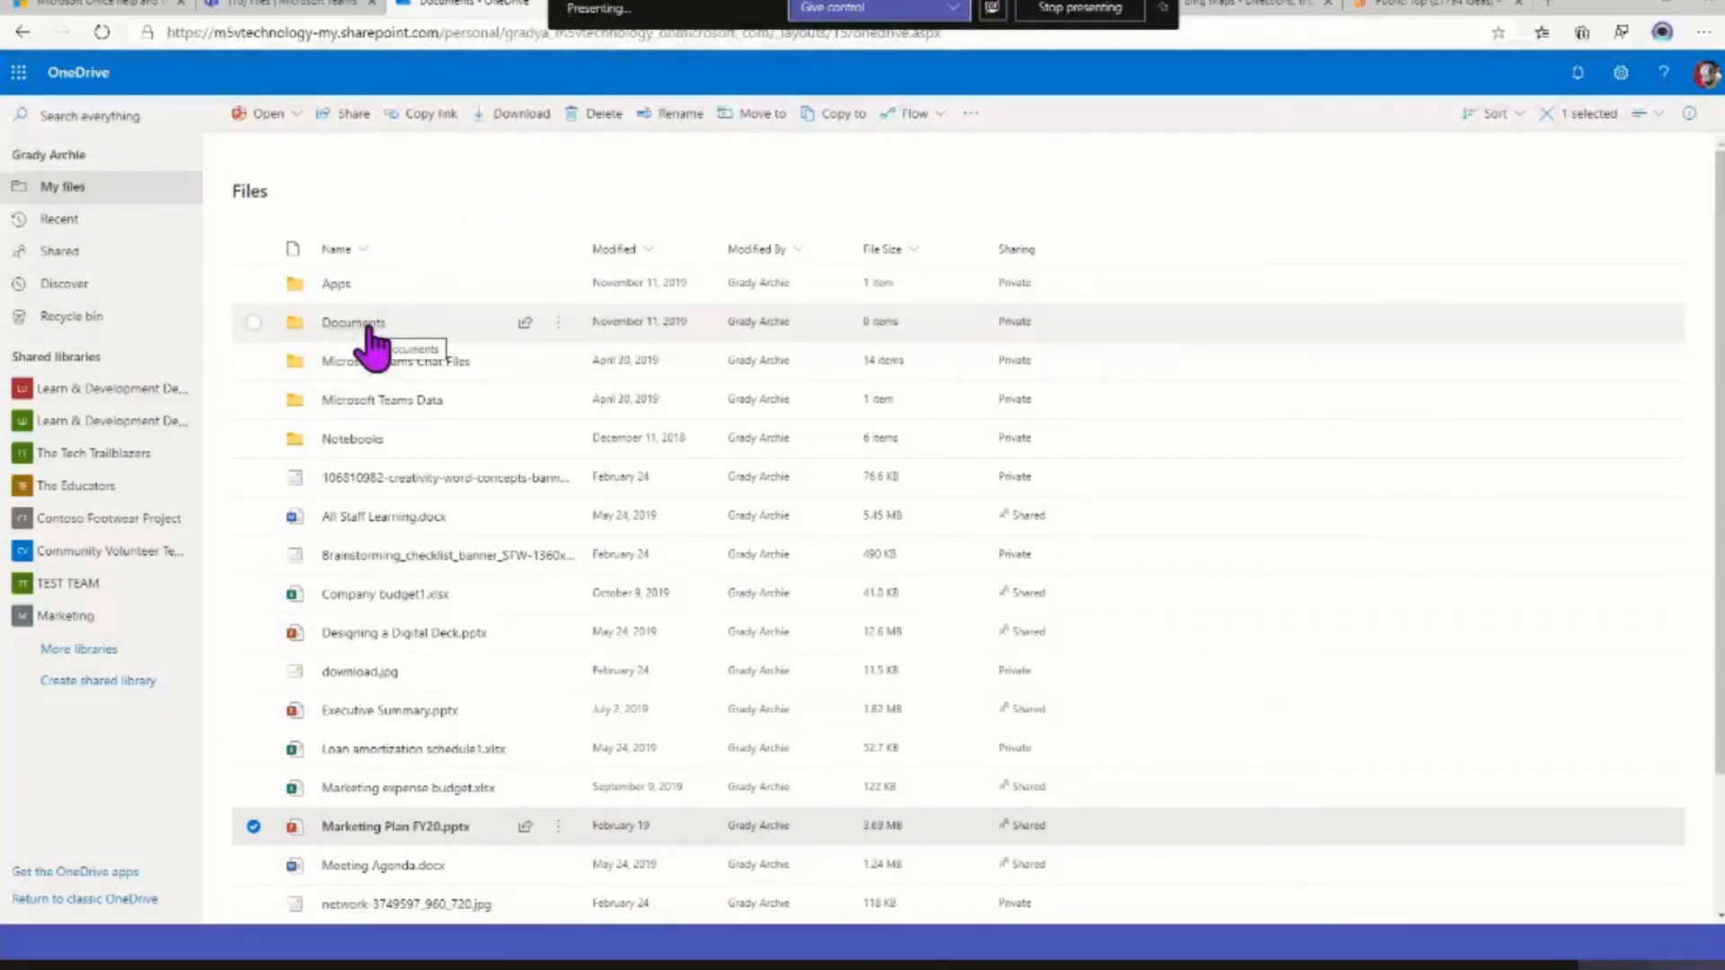
Browse the Wiki folder inside Microsoft Teams Data, view the actions for a Budget meeting 2020 file, and switch back to Microsoft Teams
{"action": "left_click", "coordinate": [370, 403]}
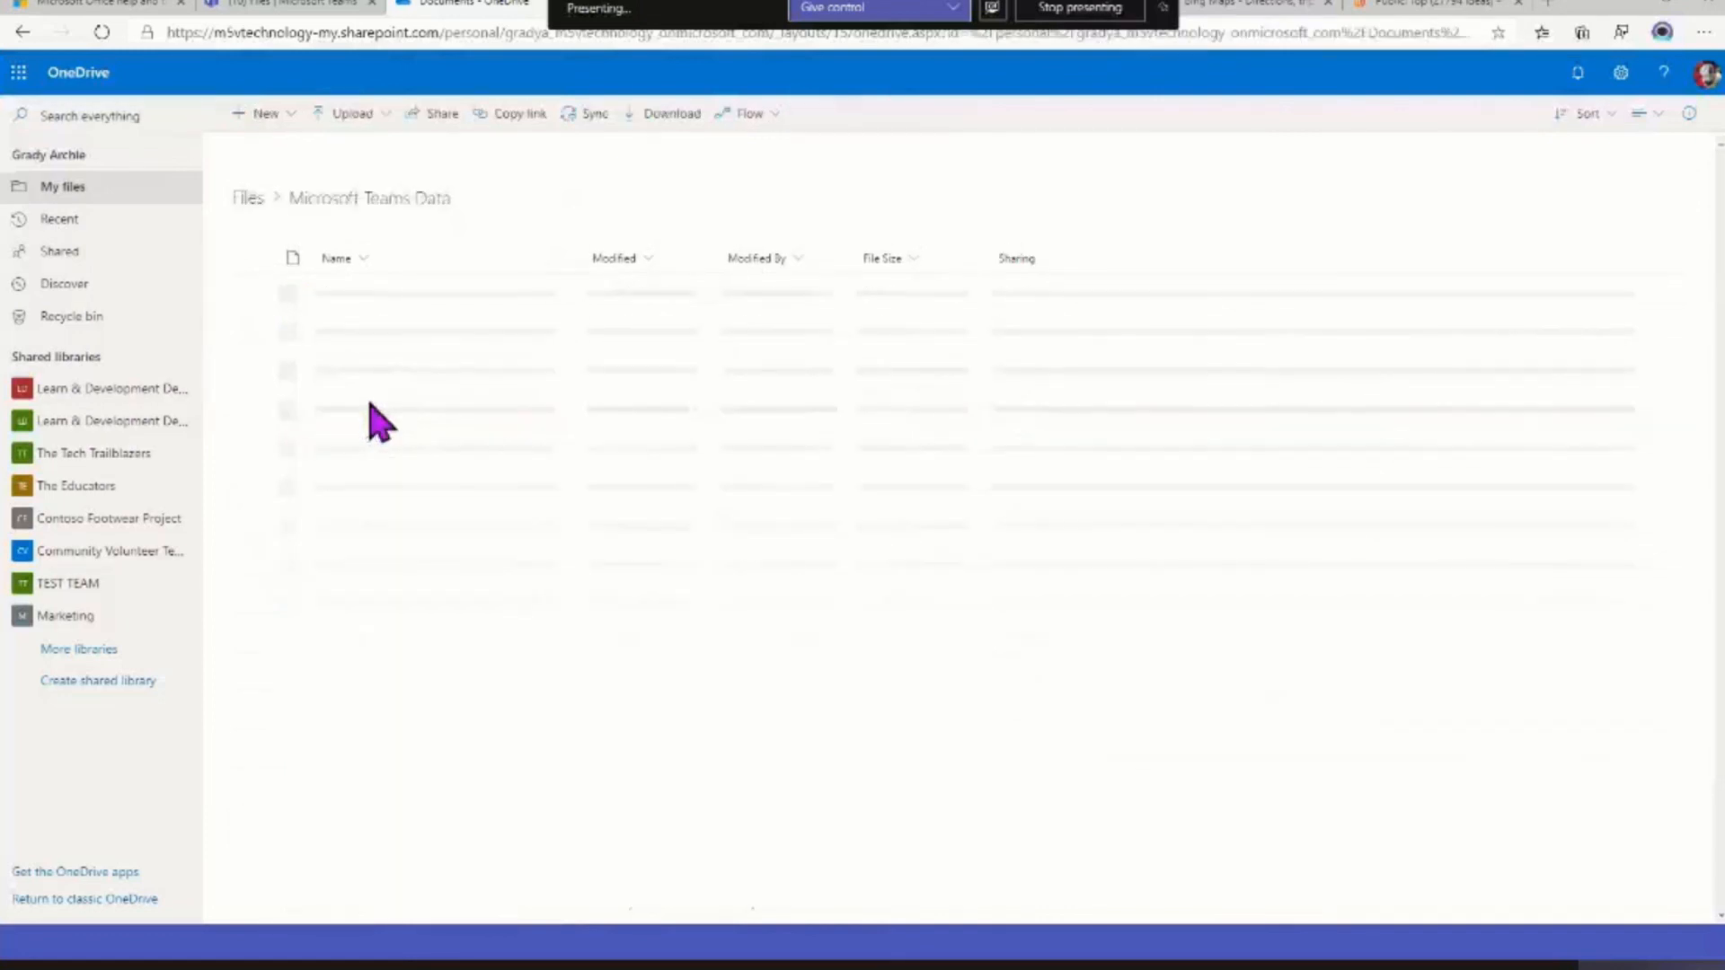
{"action": "left_click", "coordinate": [334, 294]}
{"action": "scroll", "coordinate": [418, 526], "scroll_direction": "down", "scroll_amount": 3}
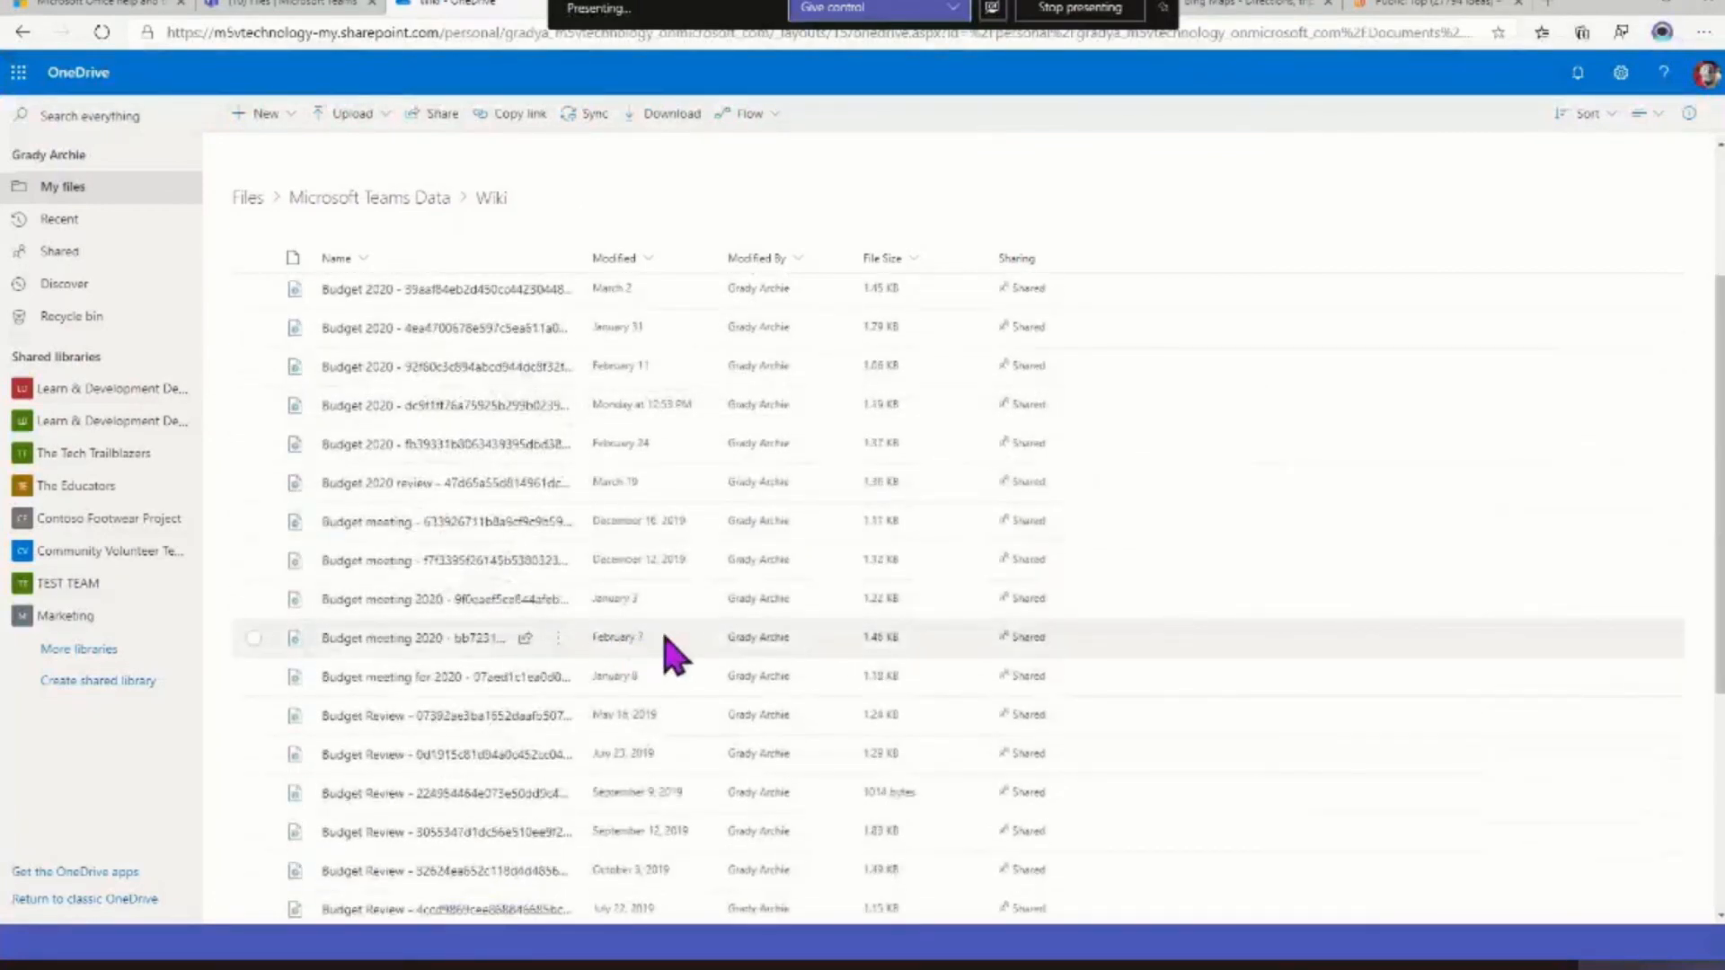
{"action": "left_click", "coordinate": [559, 599]}
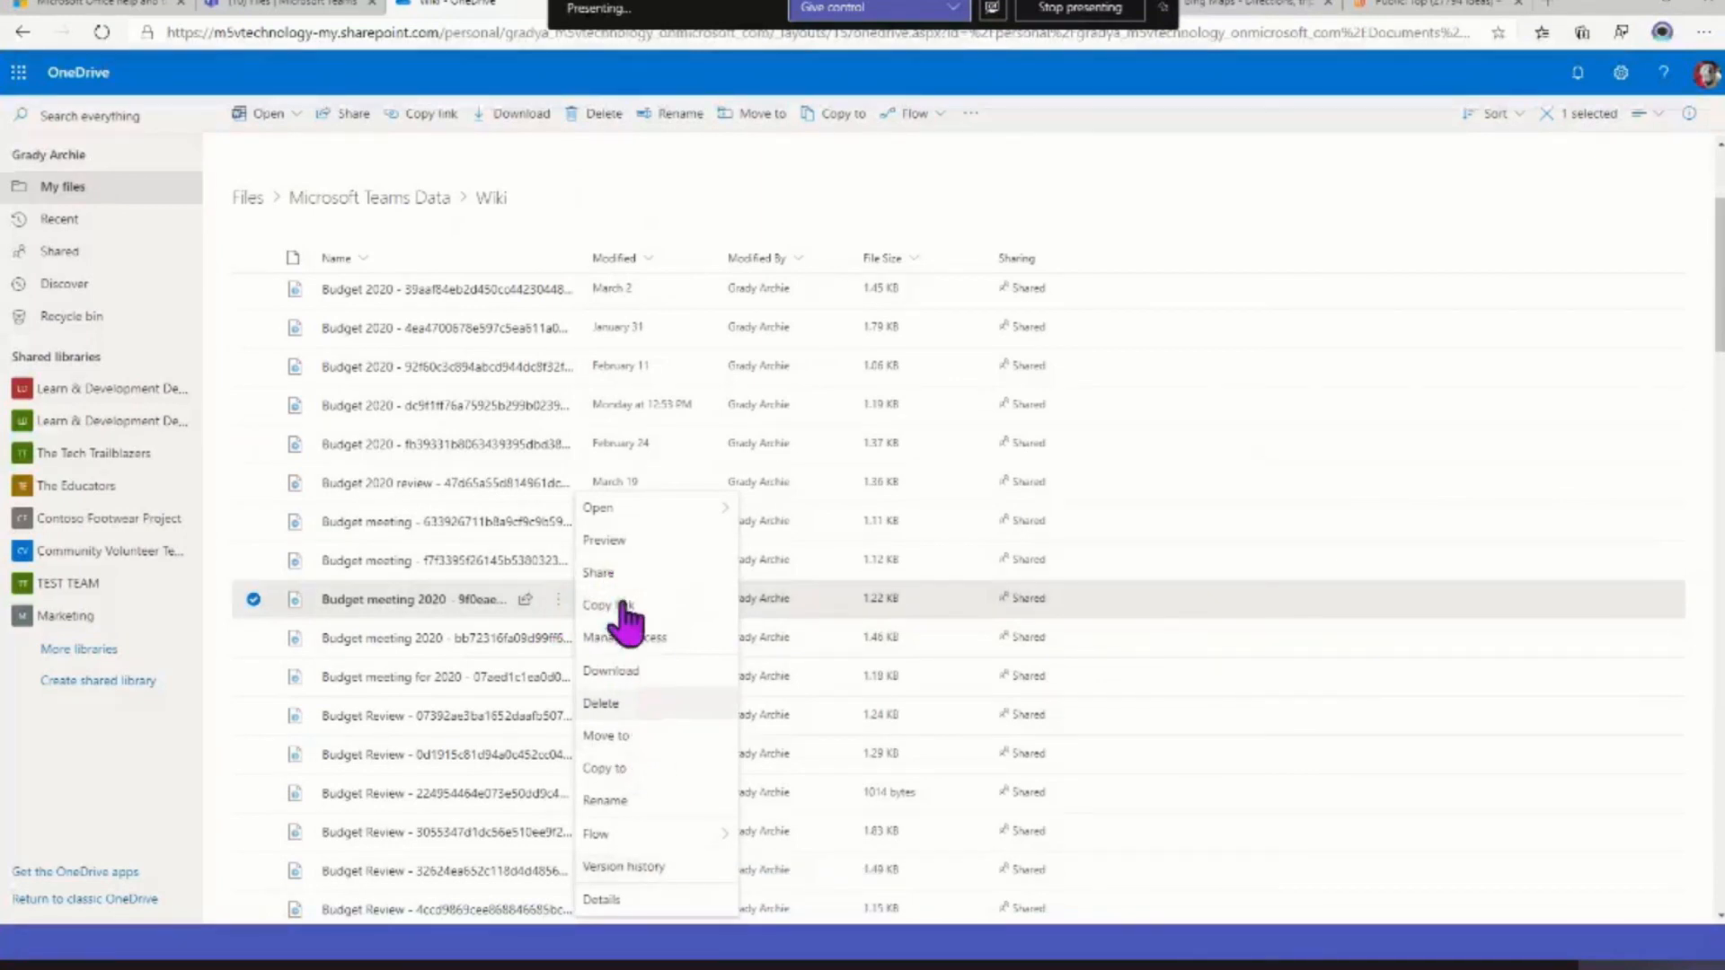
{"action": "left_click", "coordinate": [79, 775]}
{"action": "left_click", "coordinate": [337, 11]}
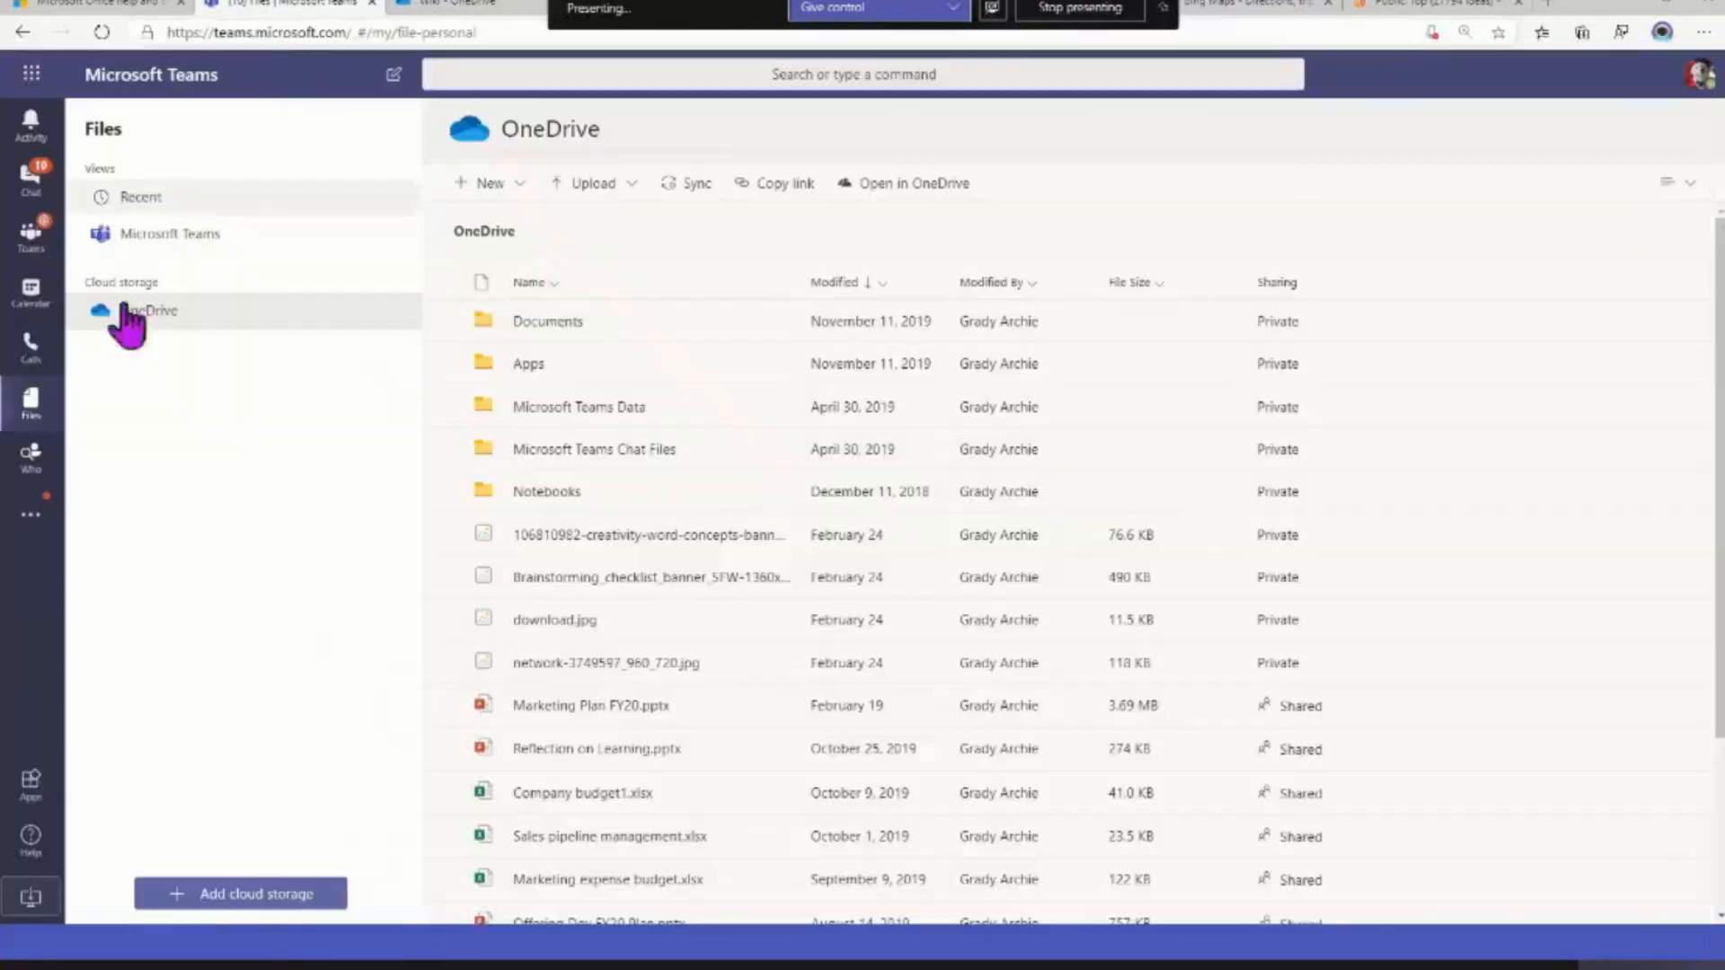